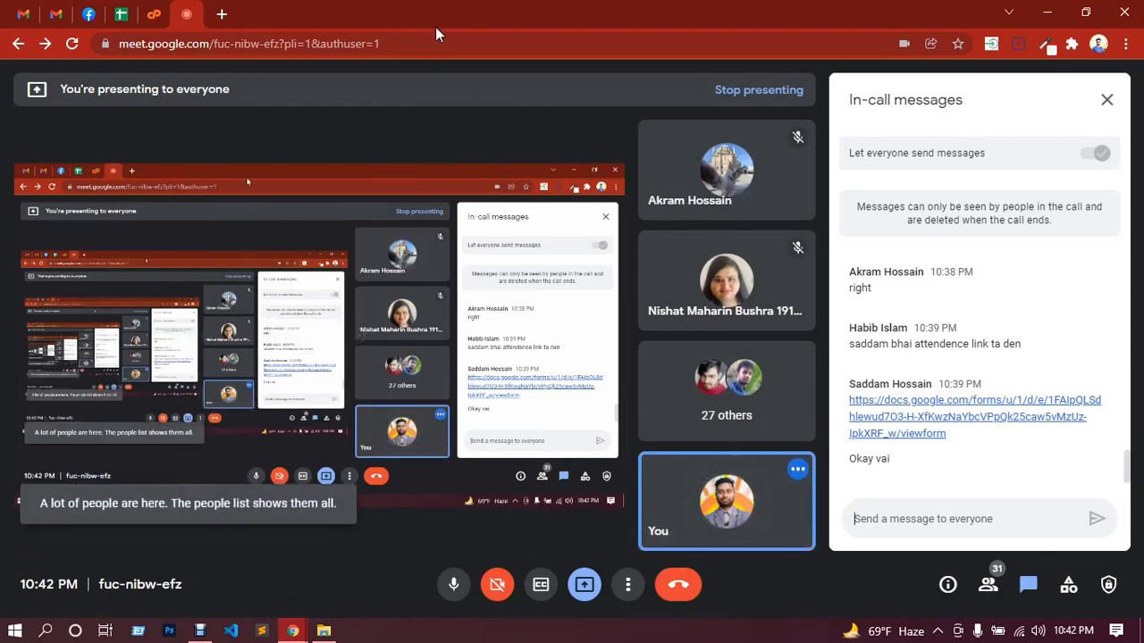
left_click(202, 632)
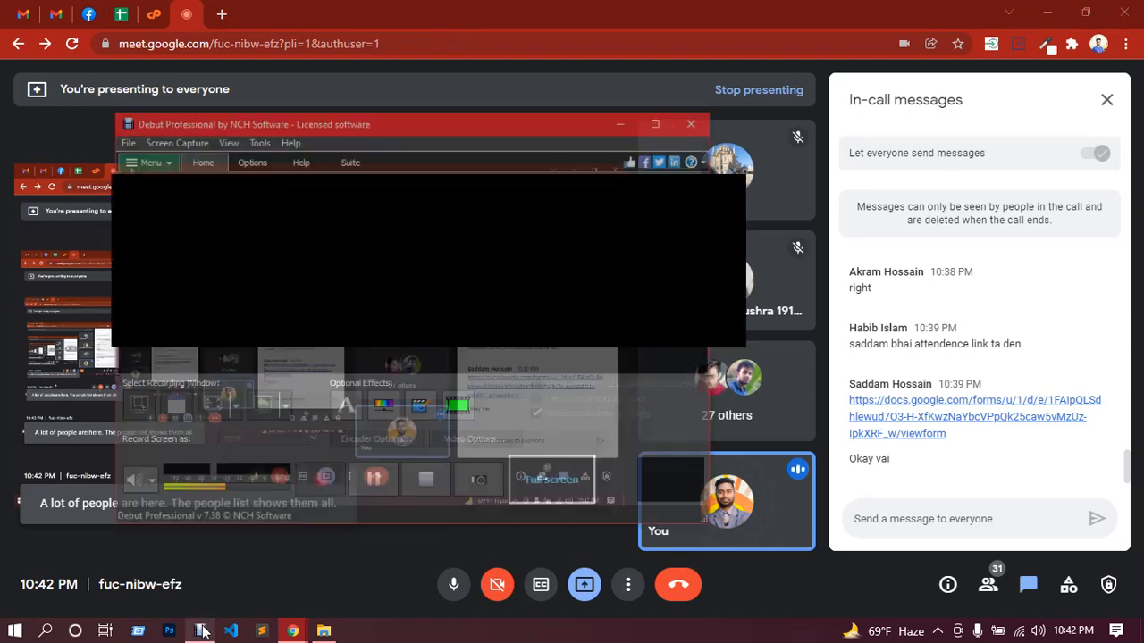
left_click(379, 470)
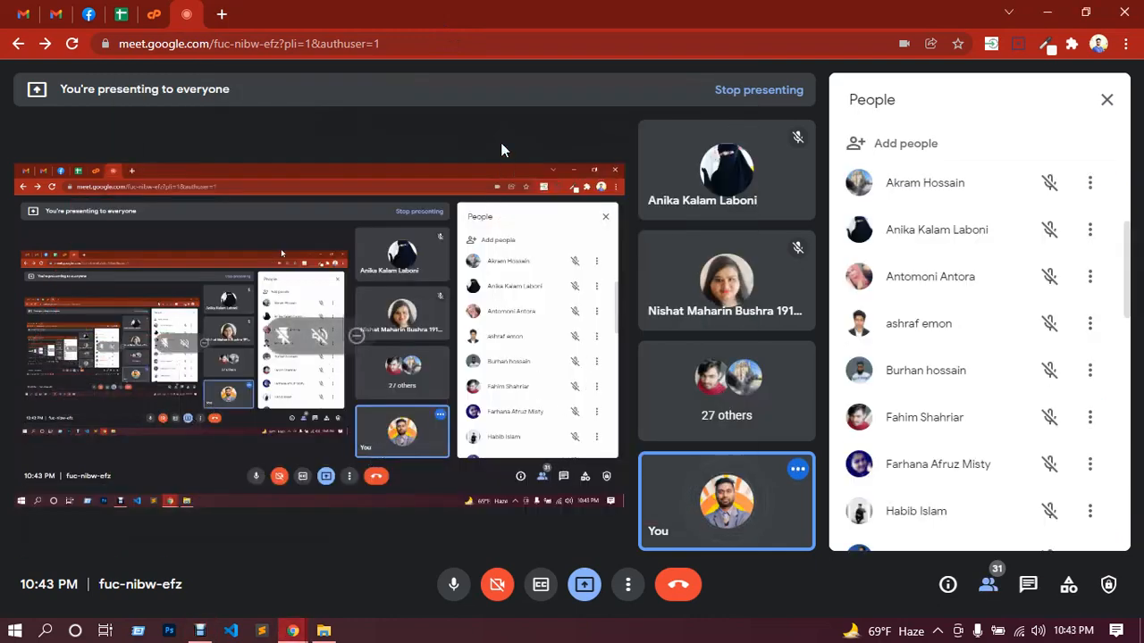
Step: Open New Text Document.txt from the desktop in Notepad and delete all of its old notes
left_click(1046, 11)
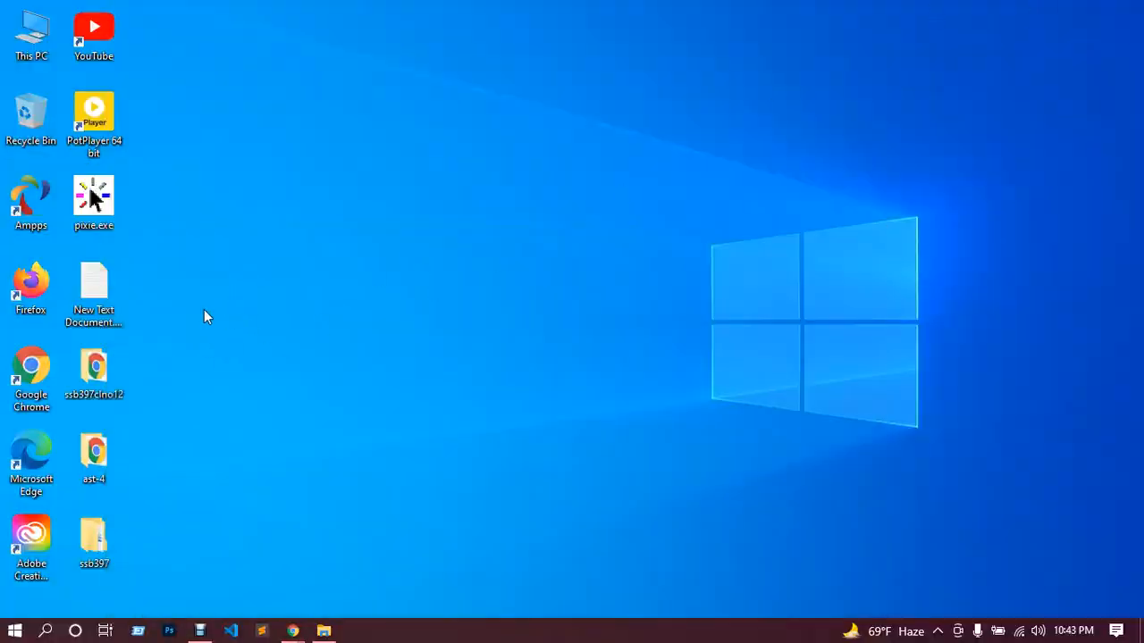
double_click(100, 295)
left_click_drag(242, 334, 150, 125)
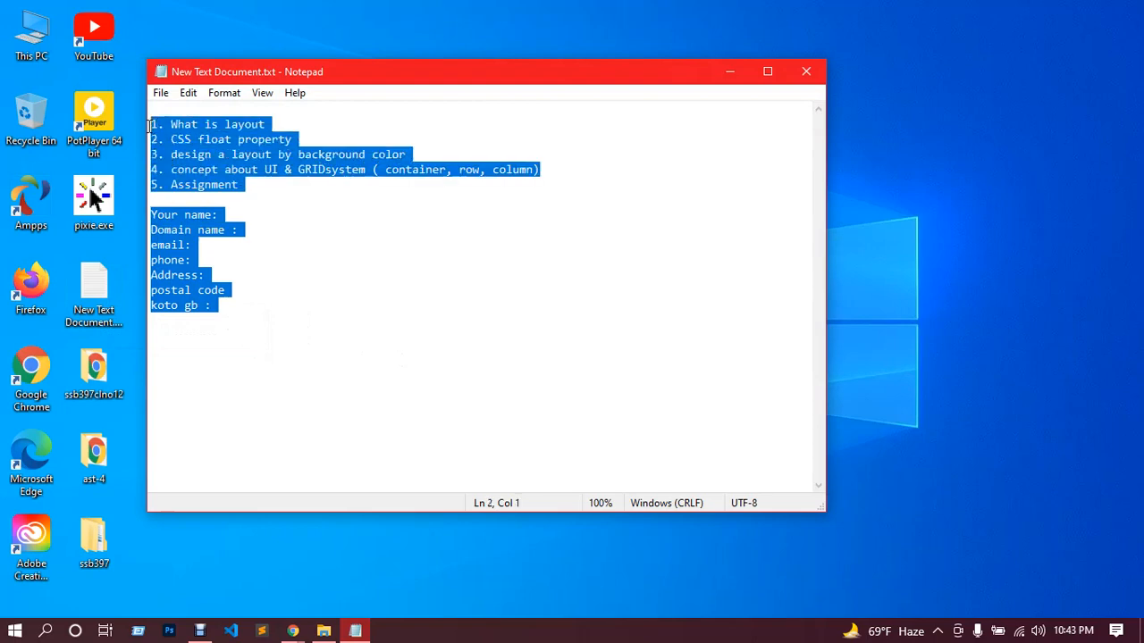
key("BackSpace")
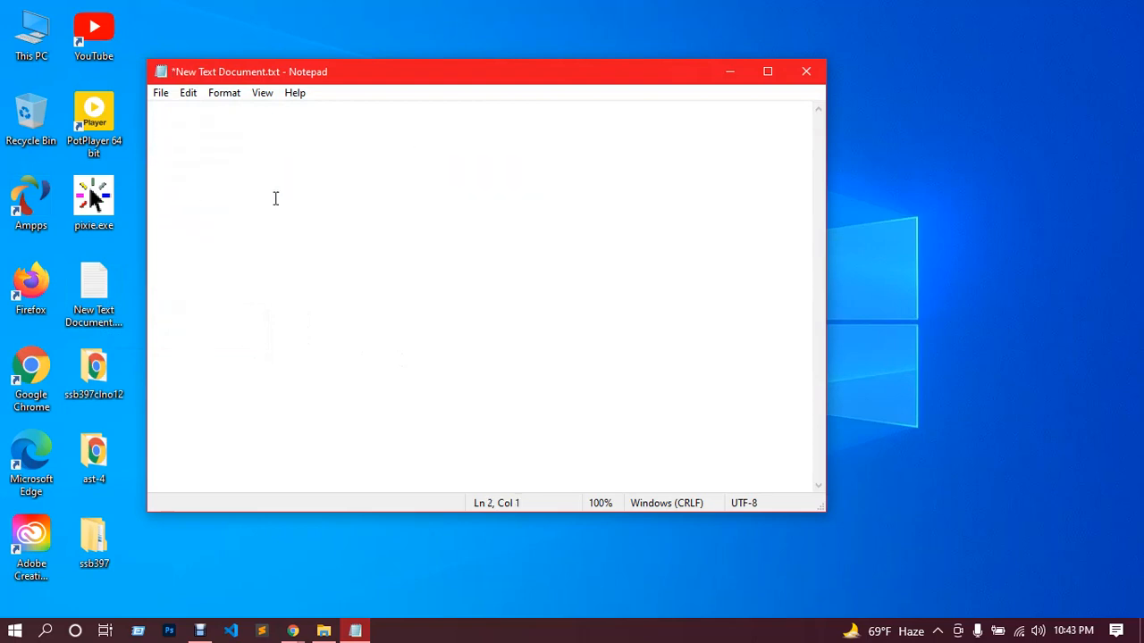
Step: Write the first lesson topic in the empty document as "1. What is elementor"
scroll(276, 198, "up", 14)
type("1. ")
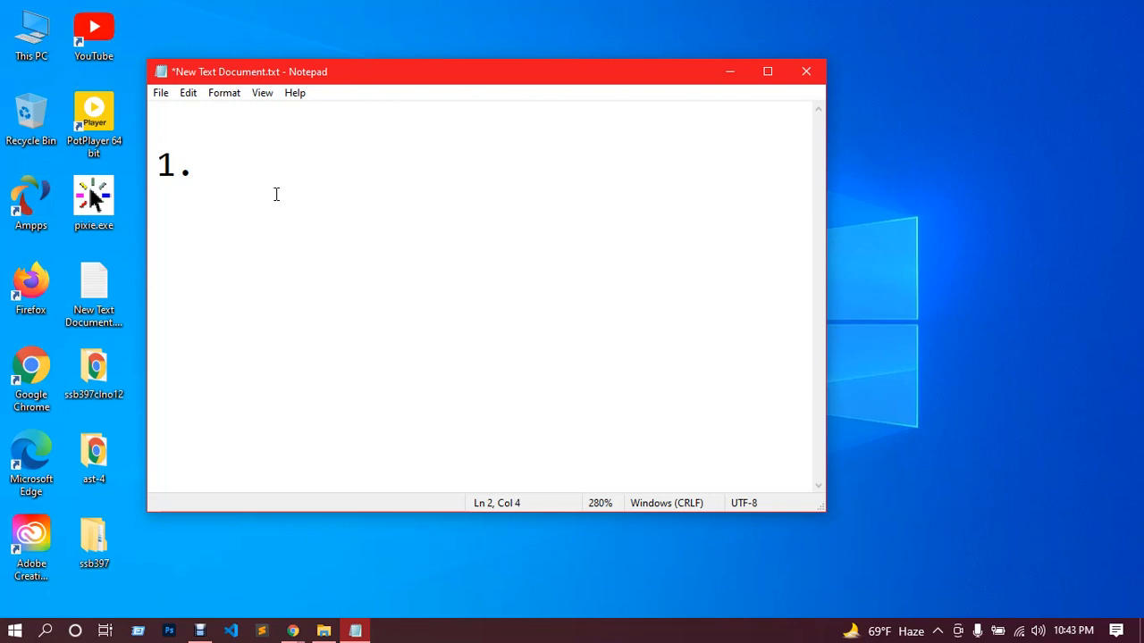
type("E")
key("BackSpace")
type("What is el")
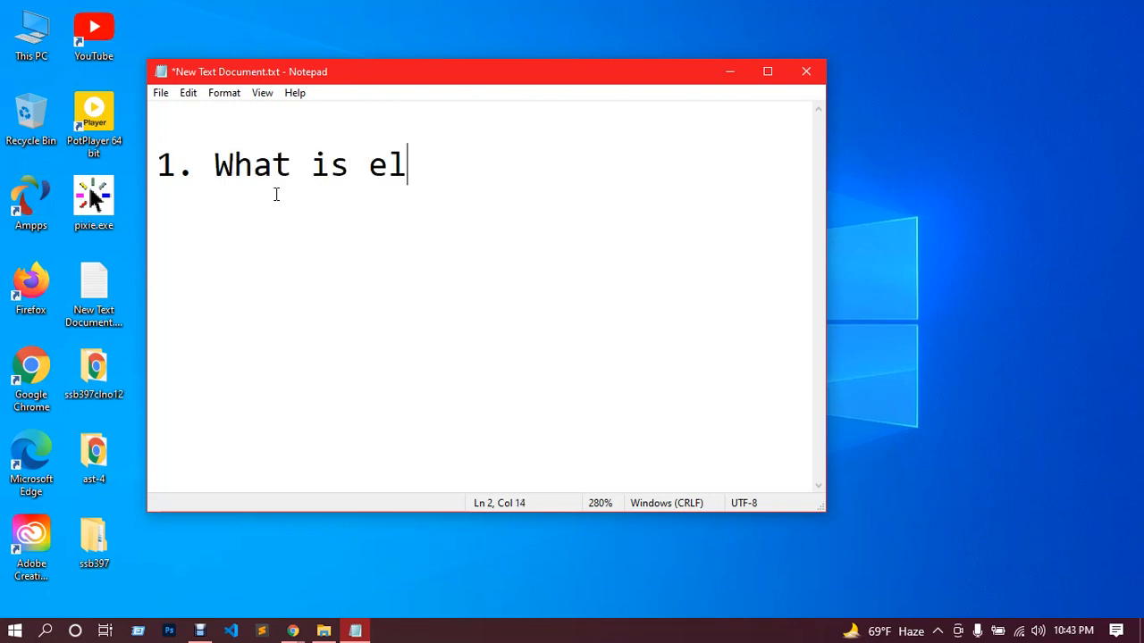
type("ementor")
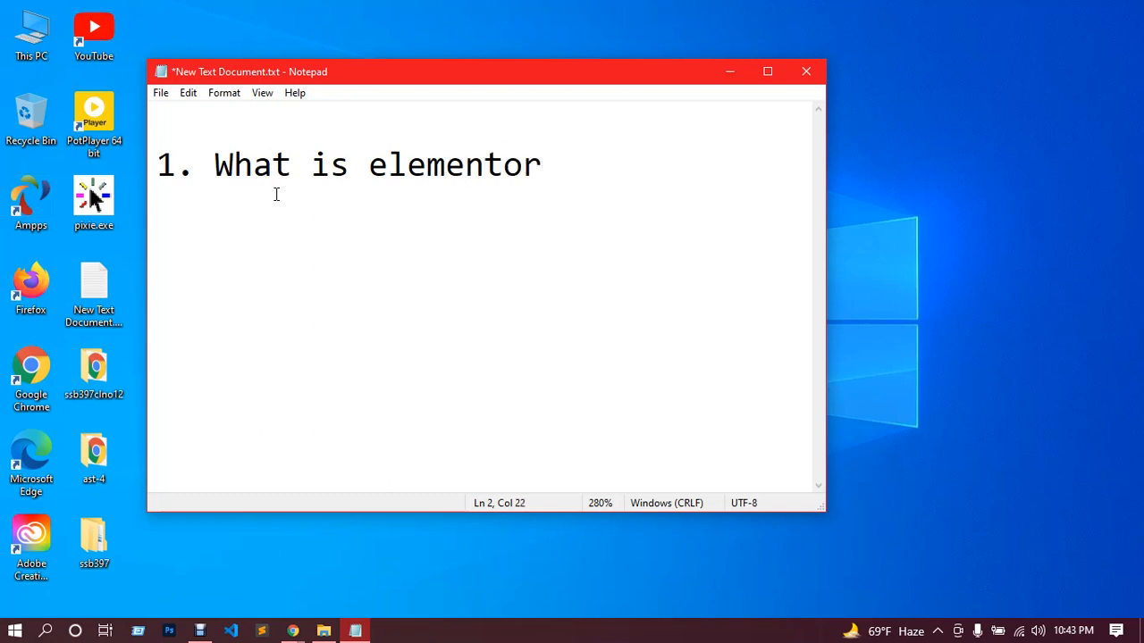
Step: Add a second topic on a new line reading "2. Elementor page builder"
key("Return")
type("2. Elementor")
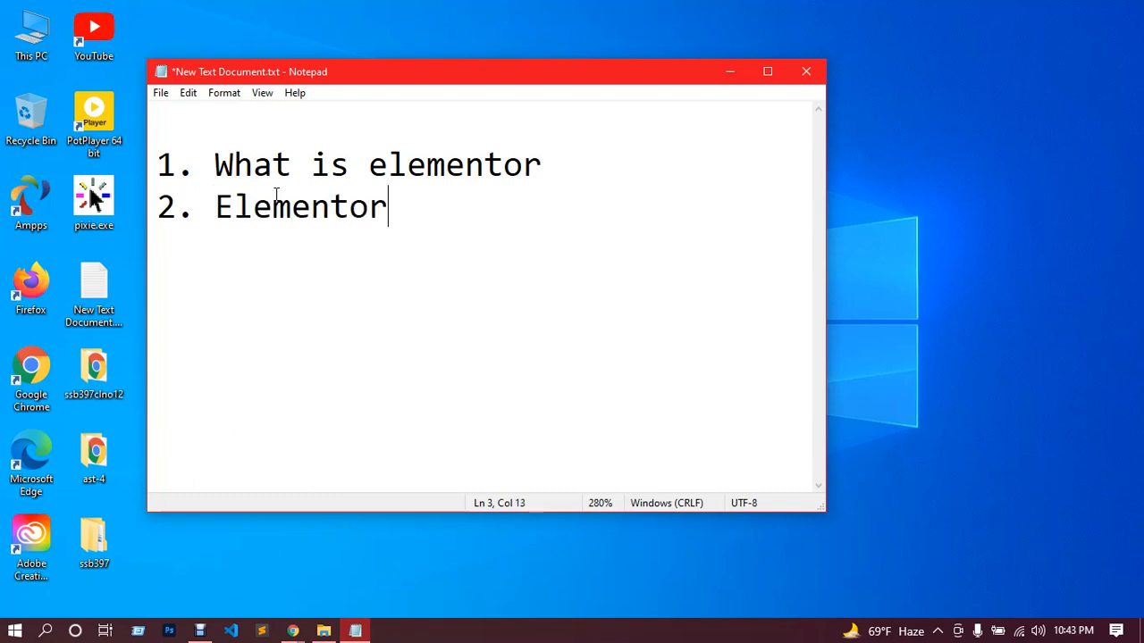
type(" page builder")
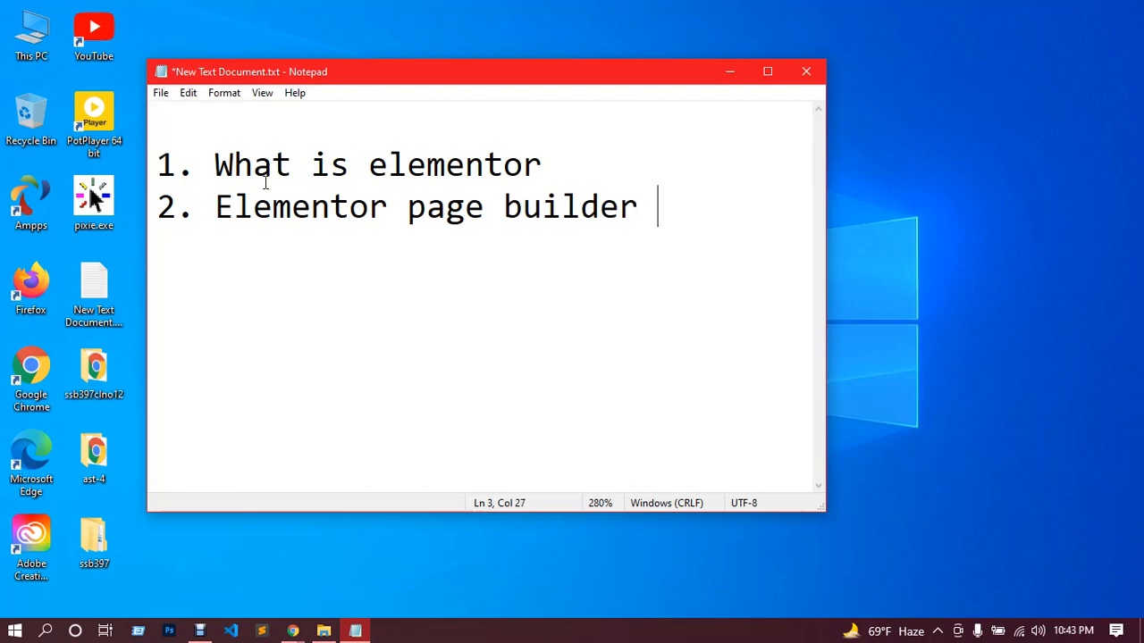
Step: Insert "Why we learn" before "Elementor page builder" in the second topic
left_click(211, 206)
type("W")
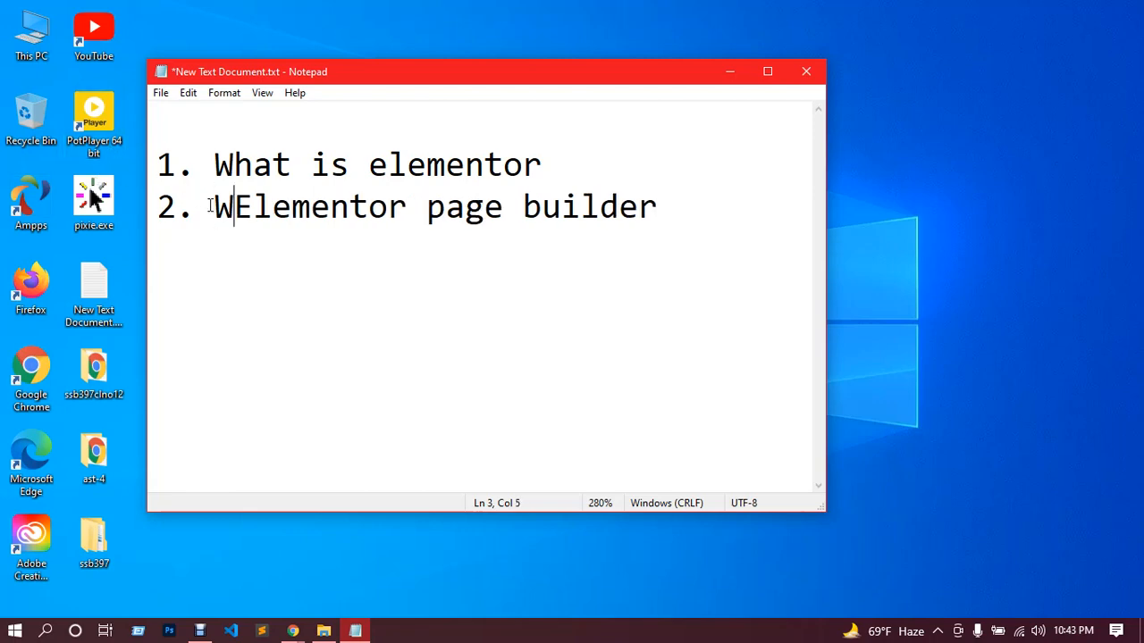
type("hy we l")
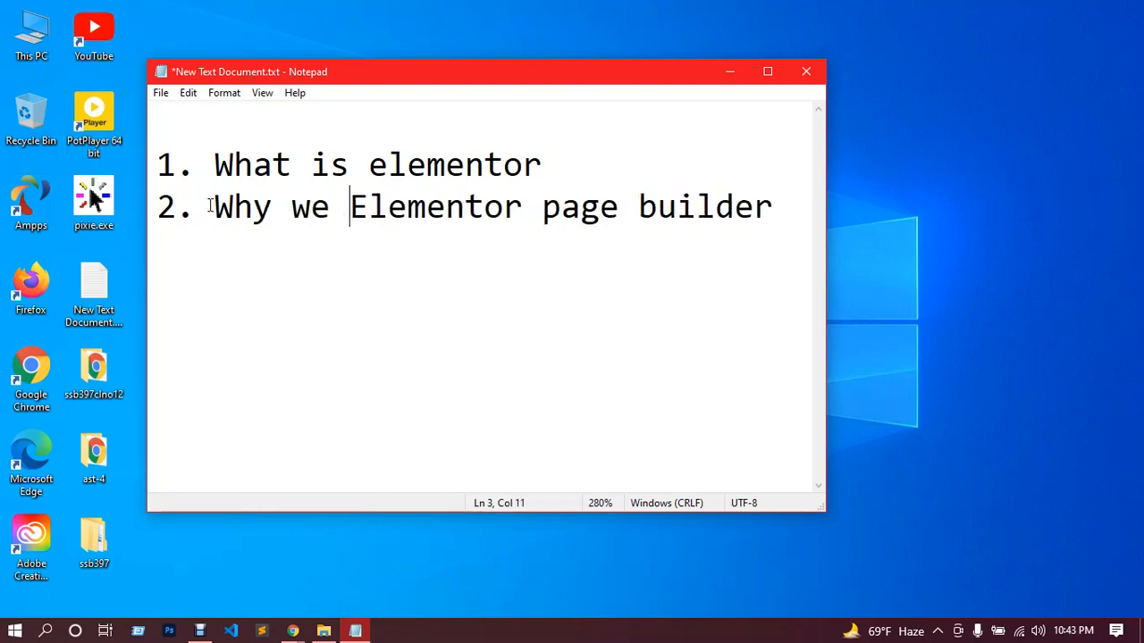
type("earn")
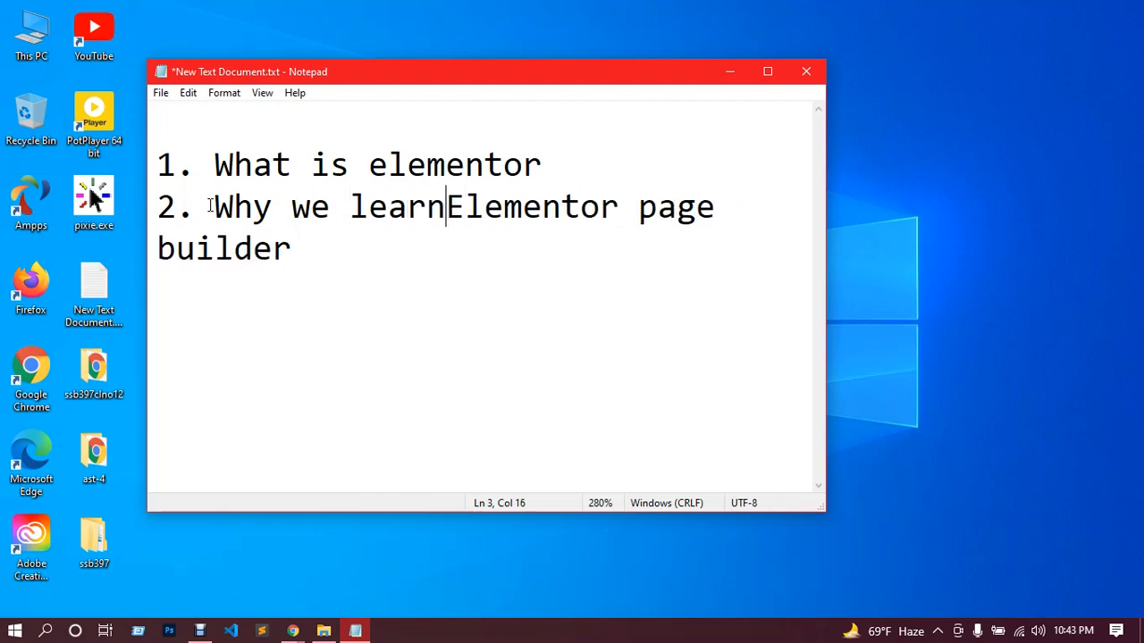
Step: Add a third topic below the second reading "3. Elements of elementor page builder"
left_click(318, 249)
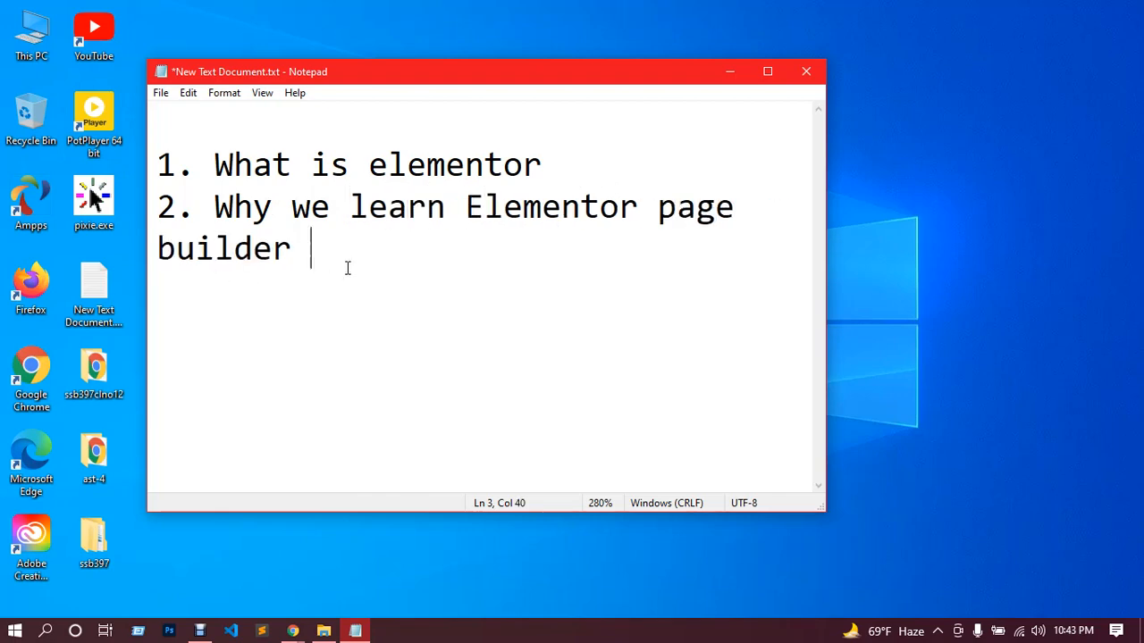
key("Return")
type("3. Ele")
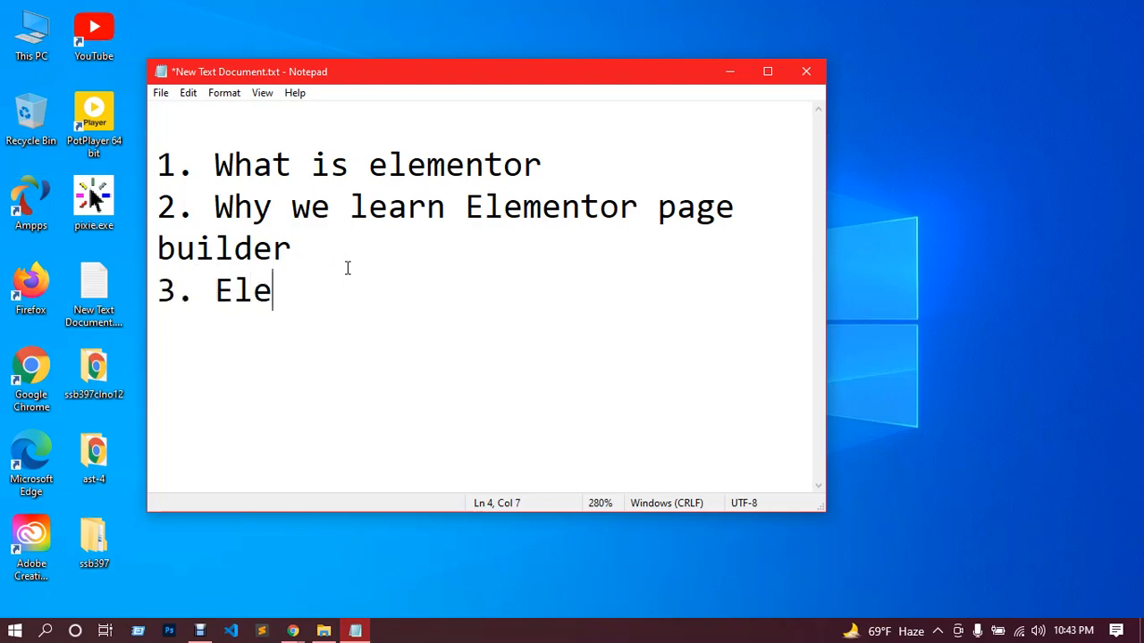
type("ments of ")
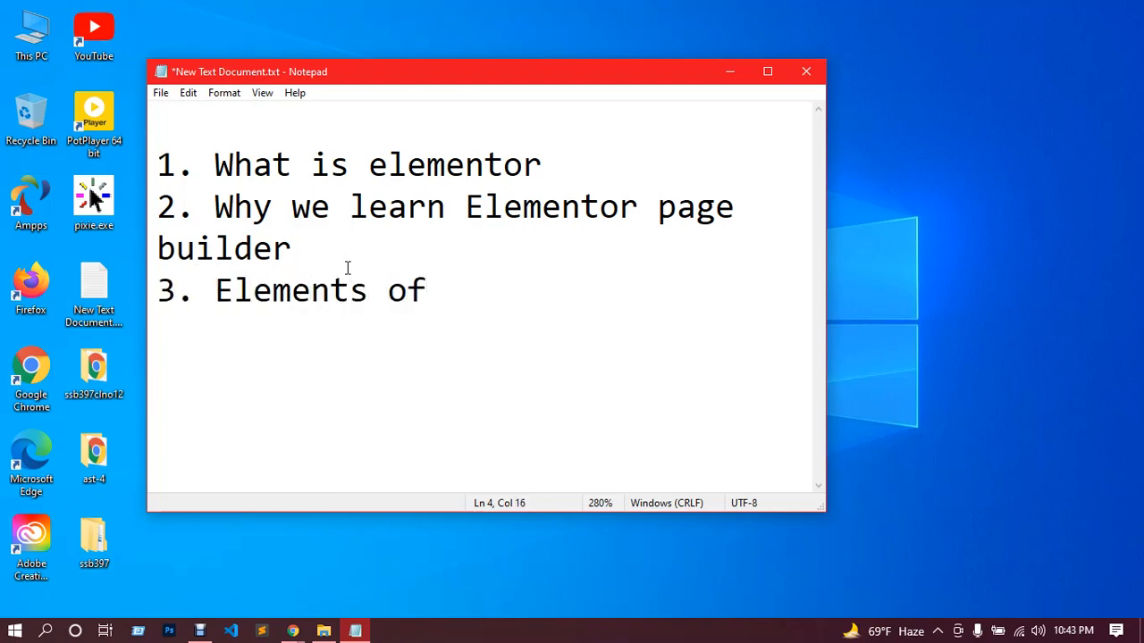
type("elemen")
key("BackSpace")
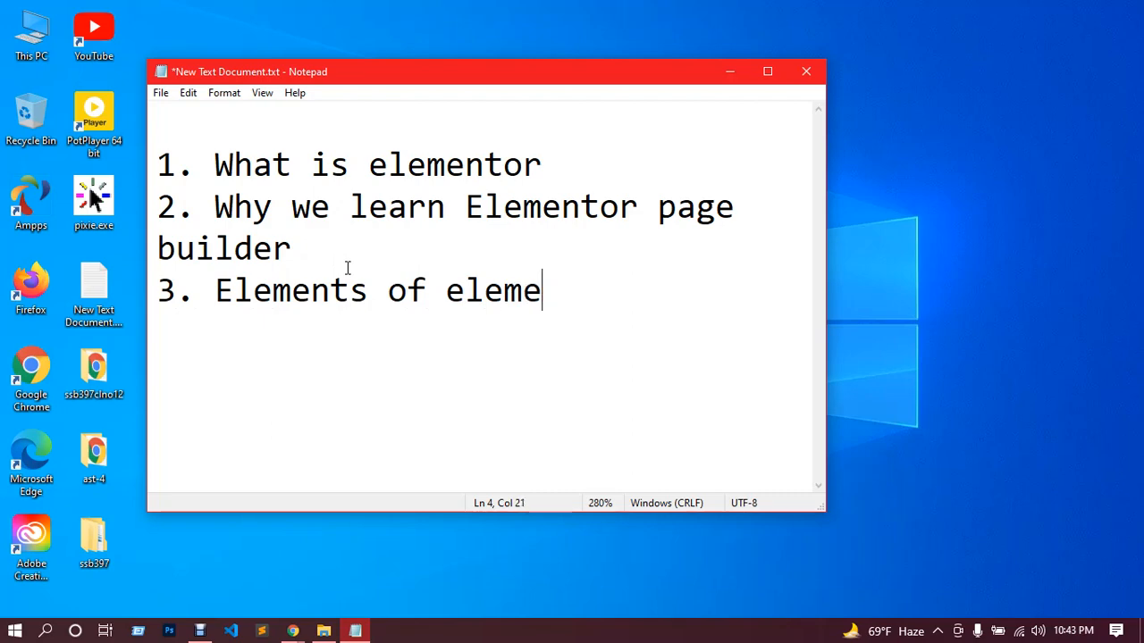
type("nt")
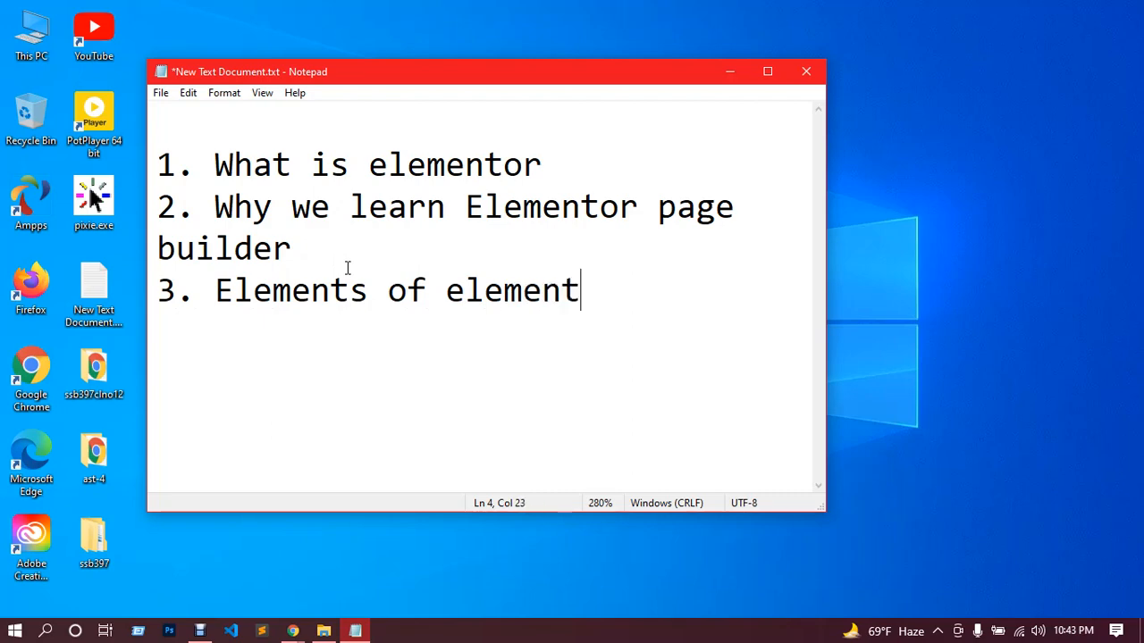
type("or page")
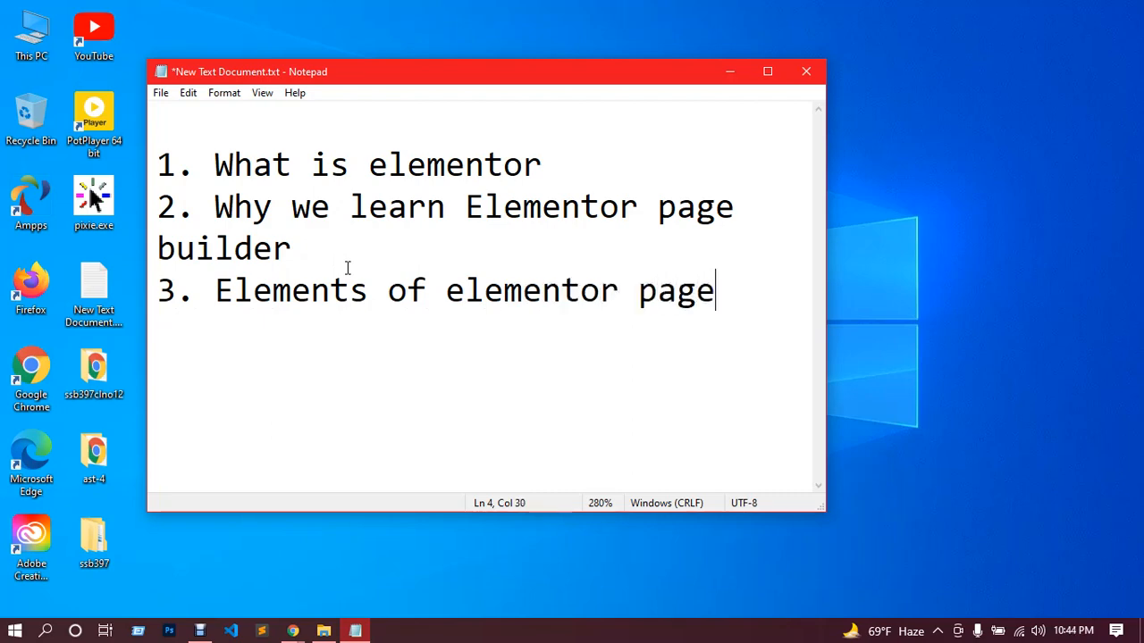
type(" builder")
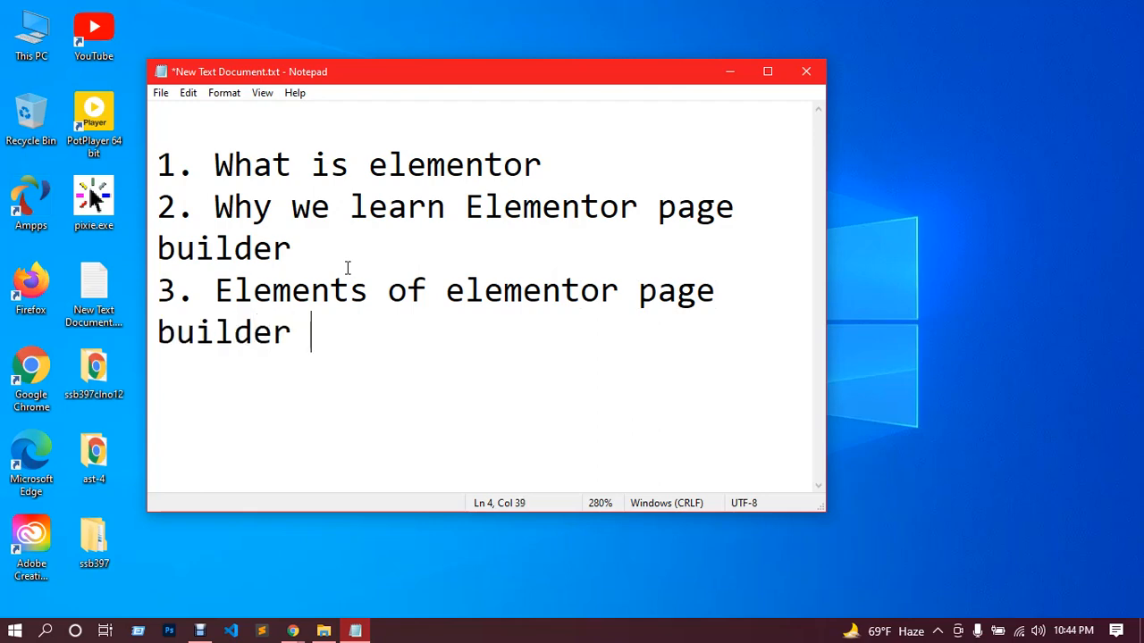
Step: Add a fourth topic on a new line reading "4. intro with essentail plugins or addons for elementor"
key("Return")
type("4.")
type("nee")
key("BackSpace")
key("BackSpace")
key("BackSpace")
type("intro ")
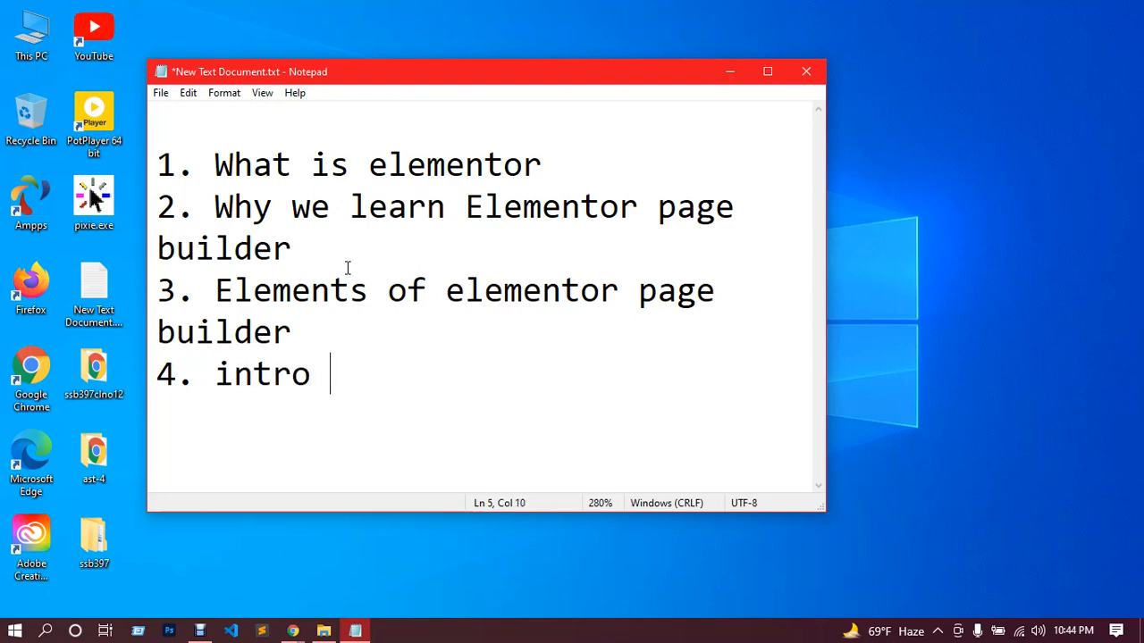
type("with ess")
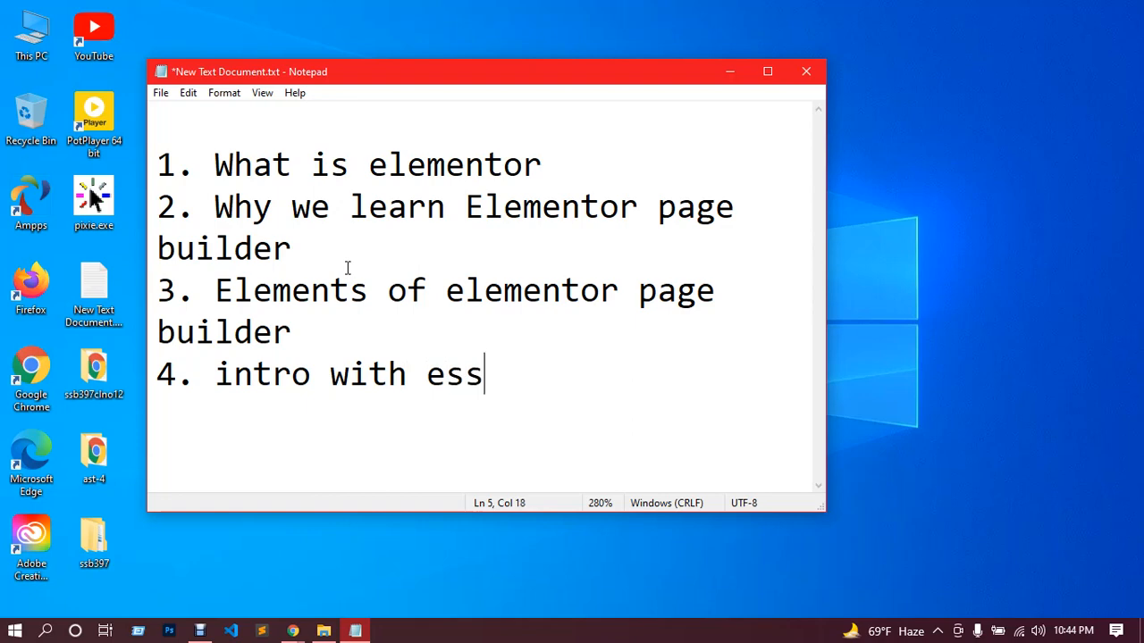
type("entail ")
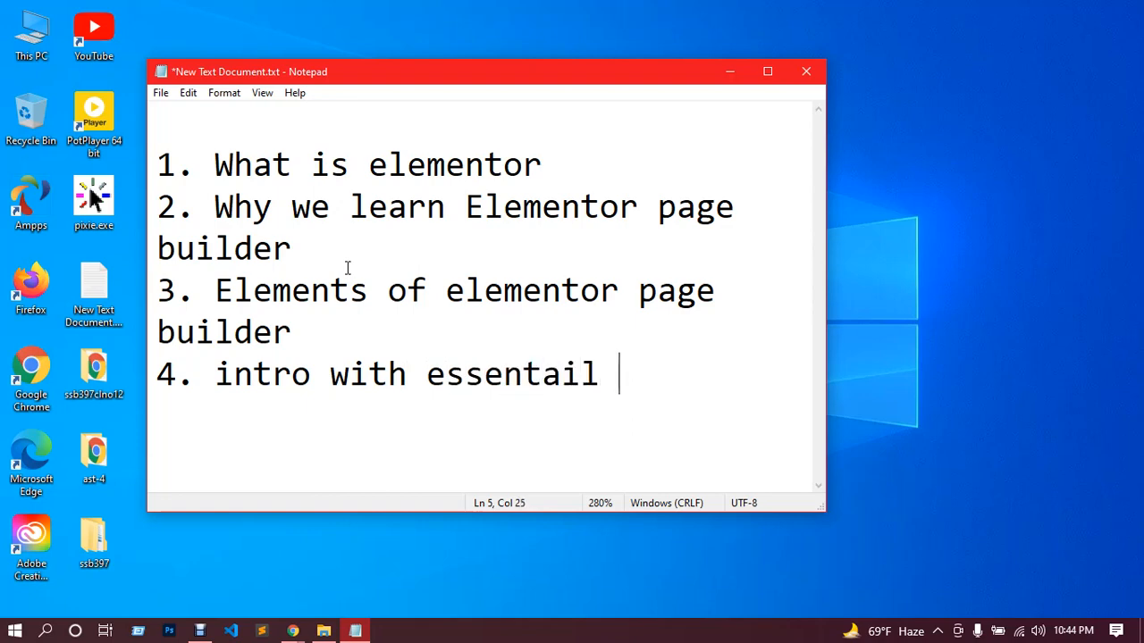
type("plug")
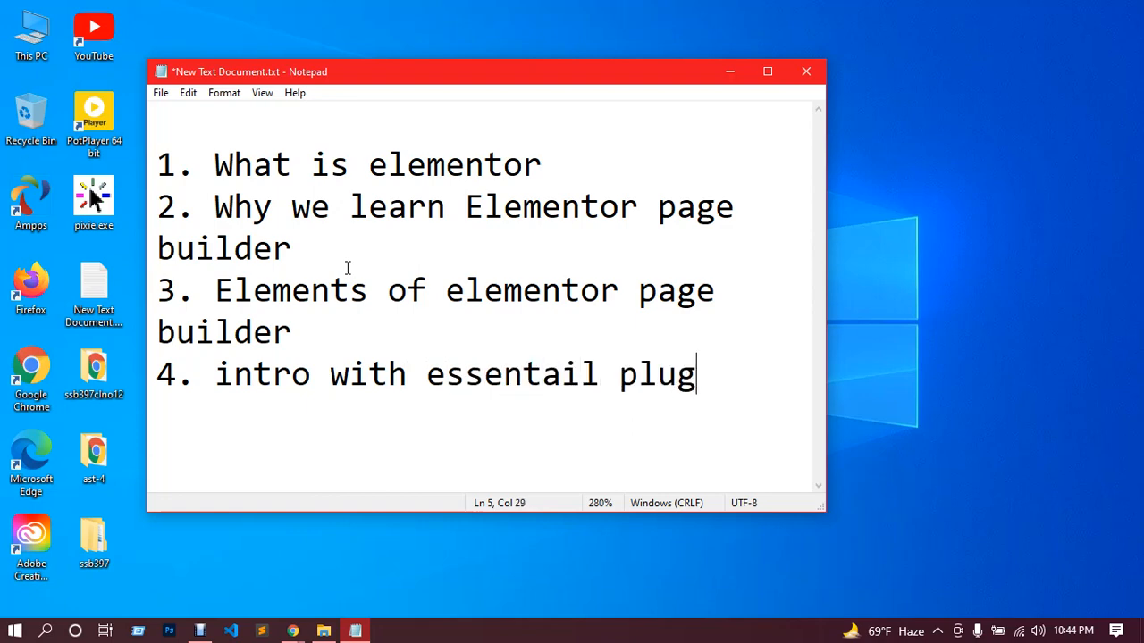
type("ins or a")
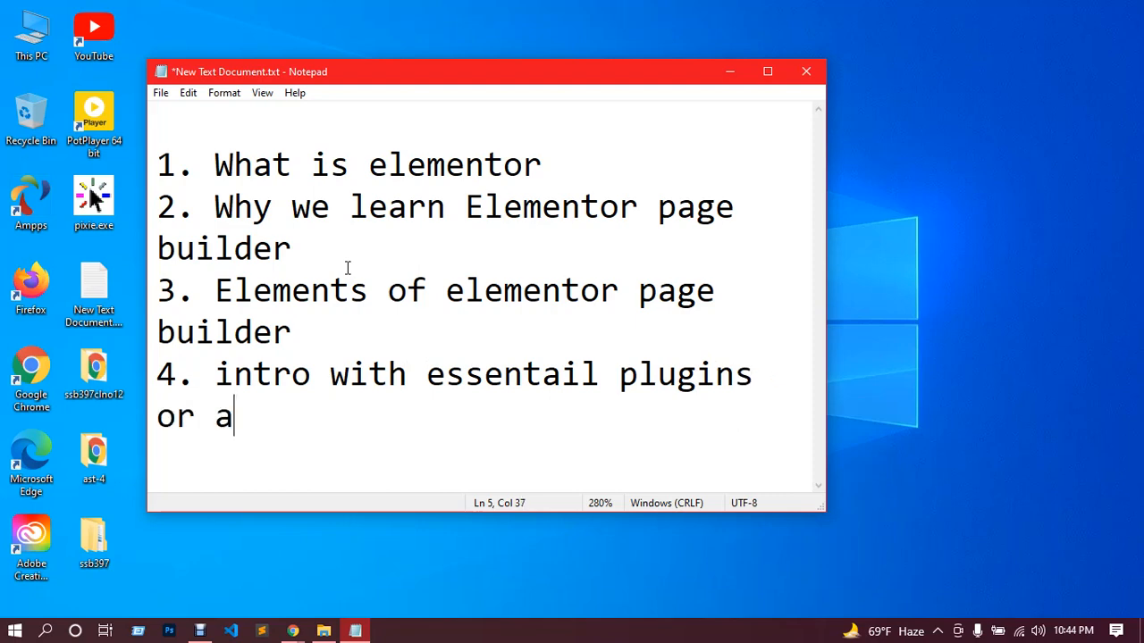
type("ddons ")
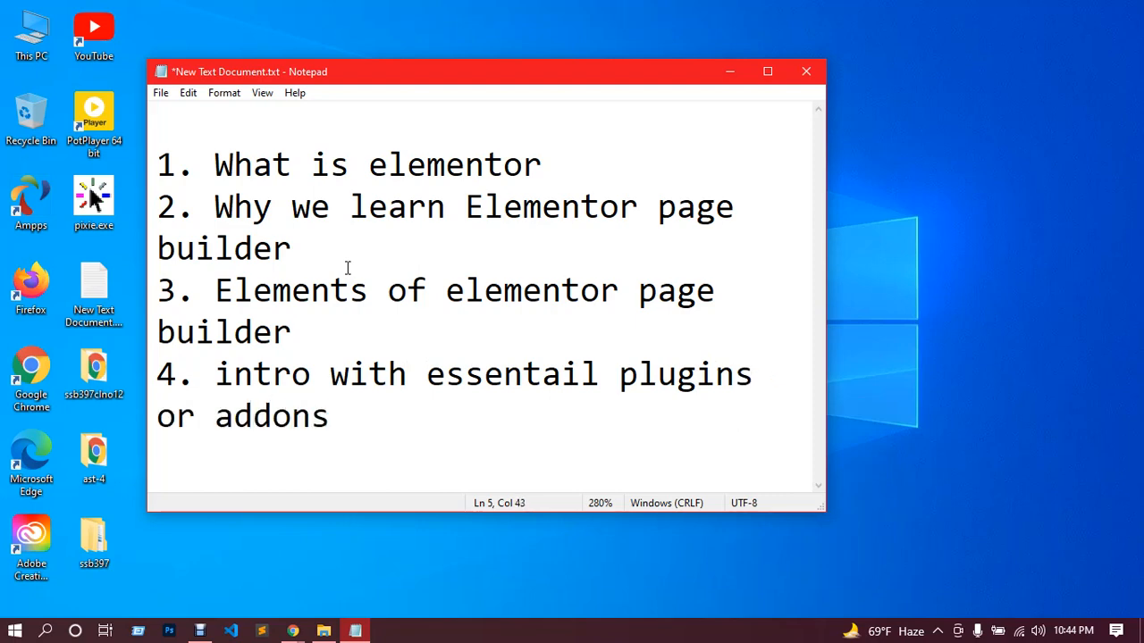
type("for elementor")
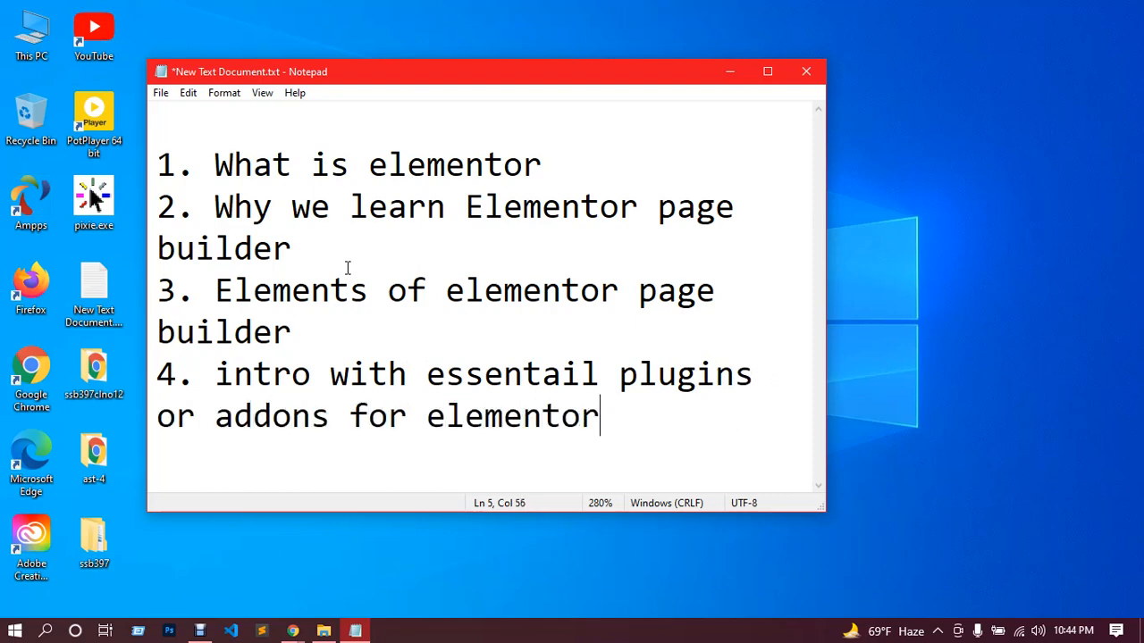
Step: Add a final line reading "Assignment" below the topics and save the text document
key("Return")
type("Assi")
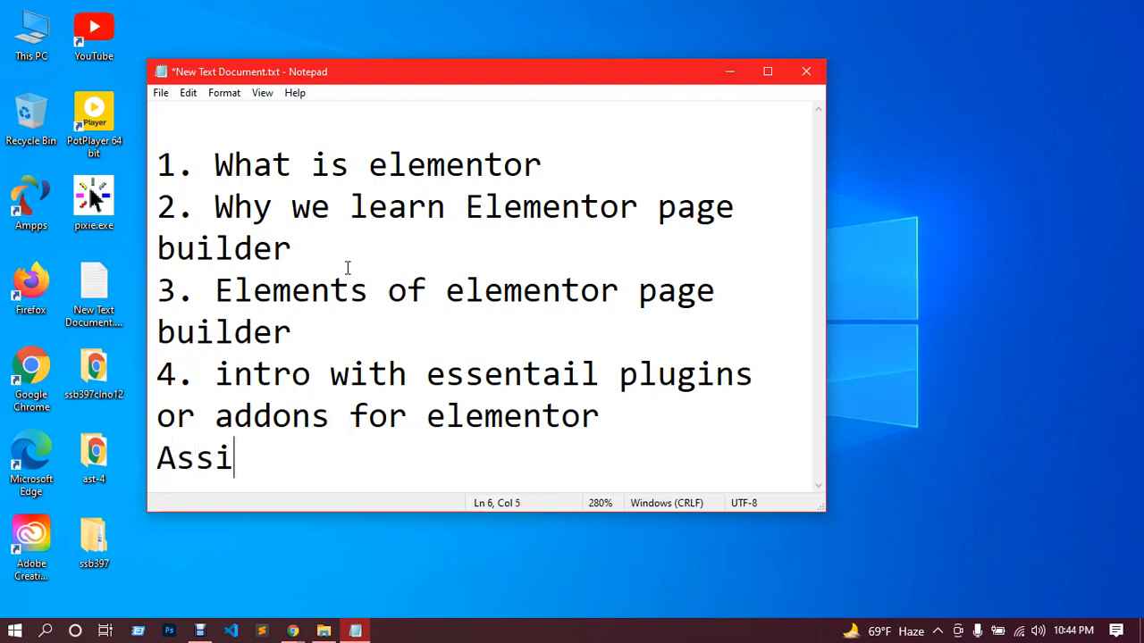
type("gnment")
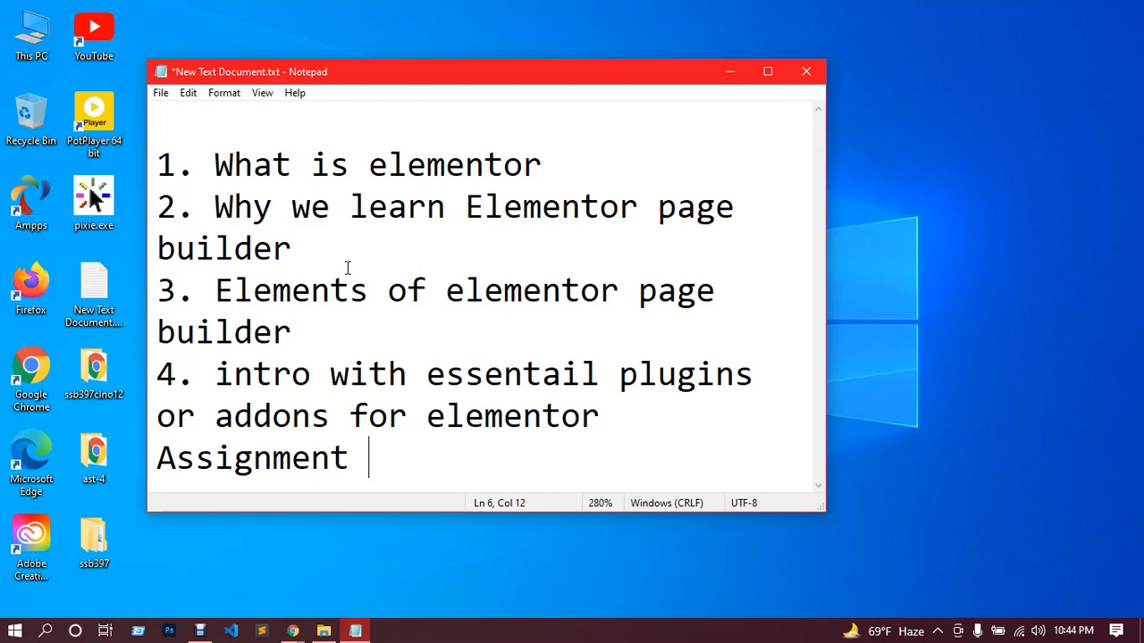
key("ctrl+s")
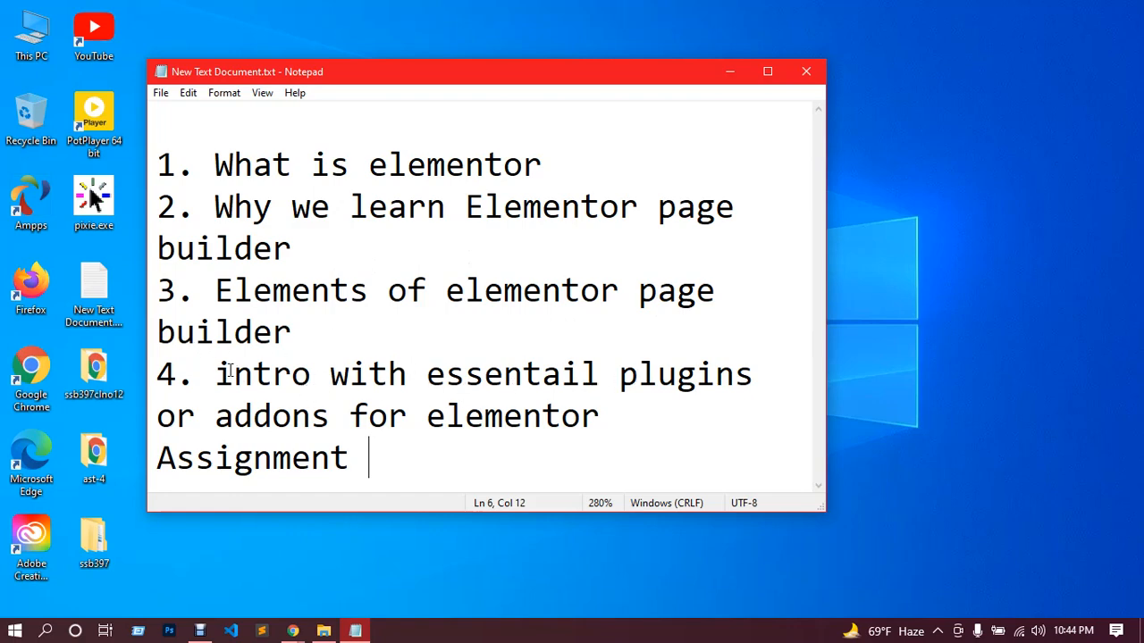
left_click_drag(217, 374, 267, 403)
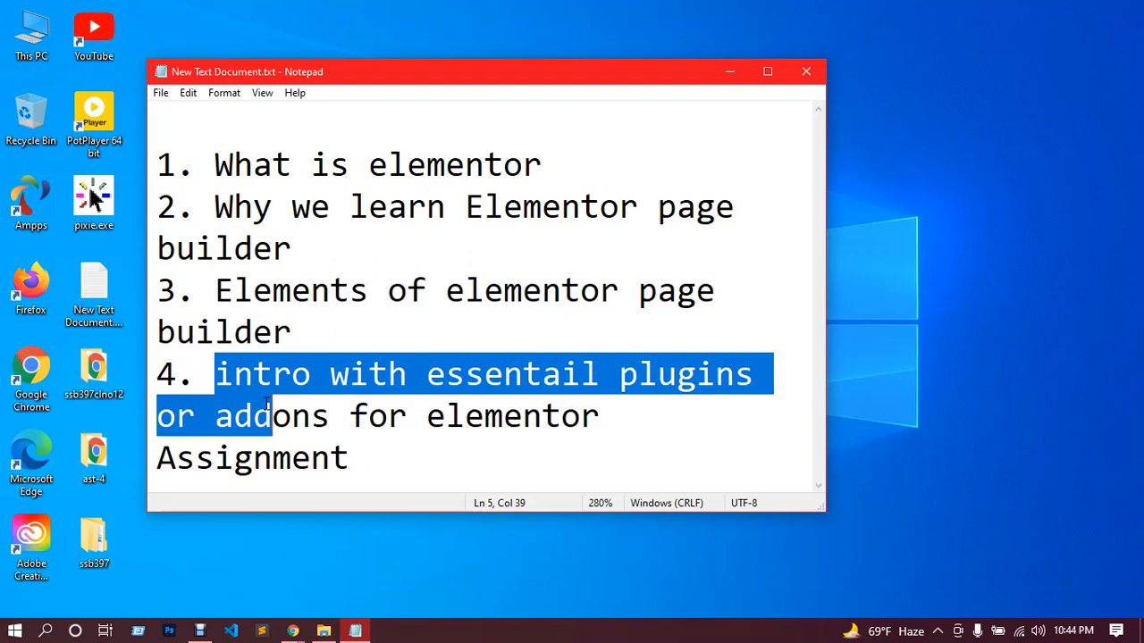
left_click(338, 416)
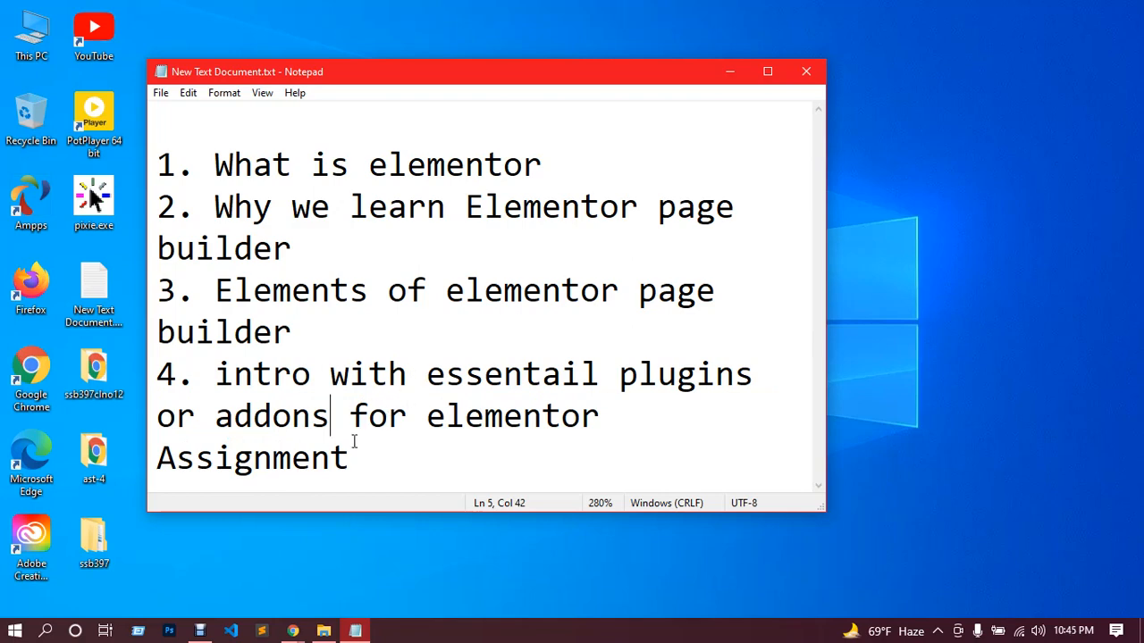
Step: Switch back to the Google Meet call in Chrome and show its in-call messages
left_click(292, 631)
left_click(247, 570)
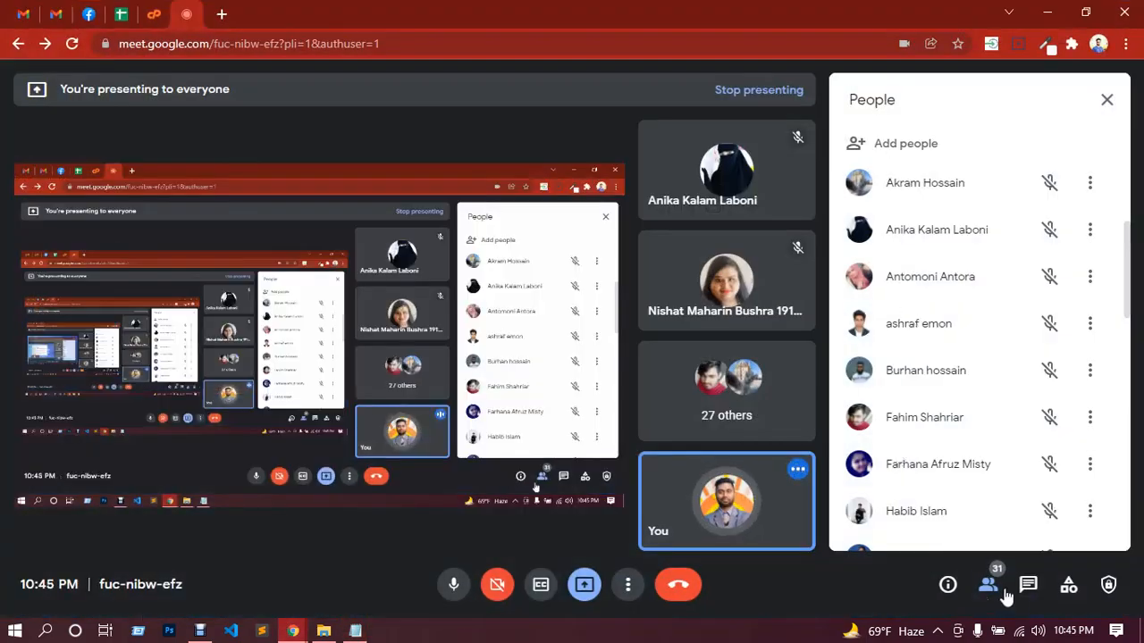
left_click(1026, 585)
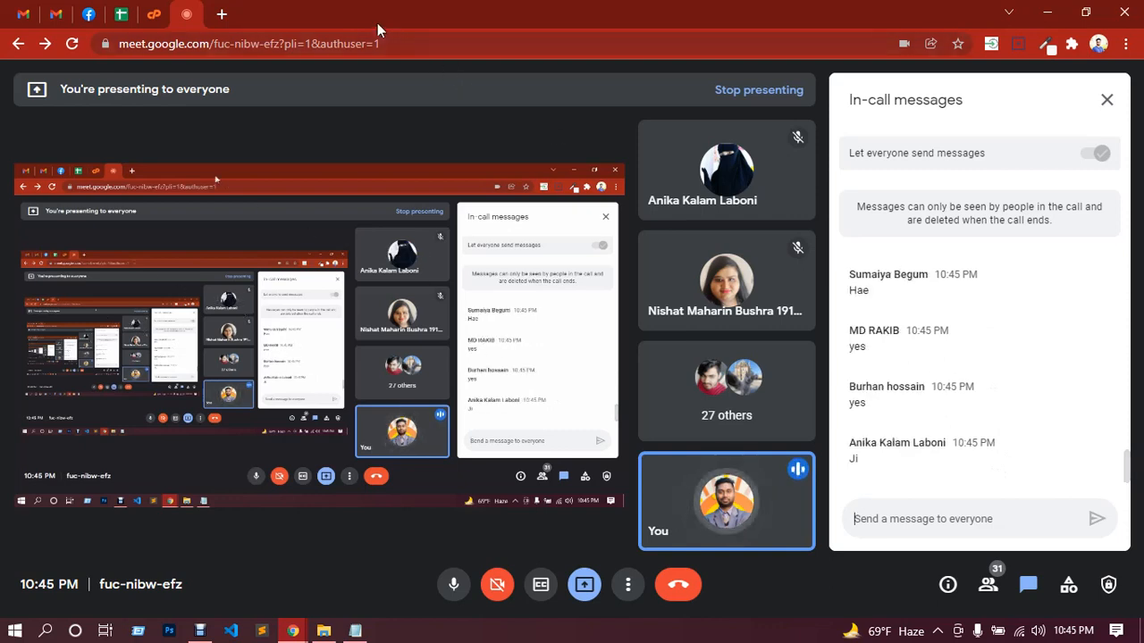
Step: Log in to cPanel with the saved credentials and open the WordPress script from the Softaculous Apps Installer
left_click(156, 16)
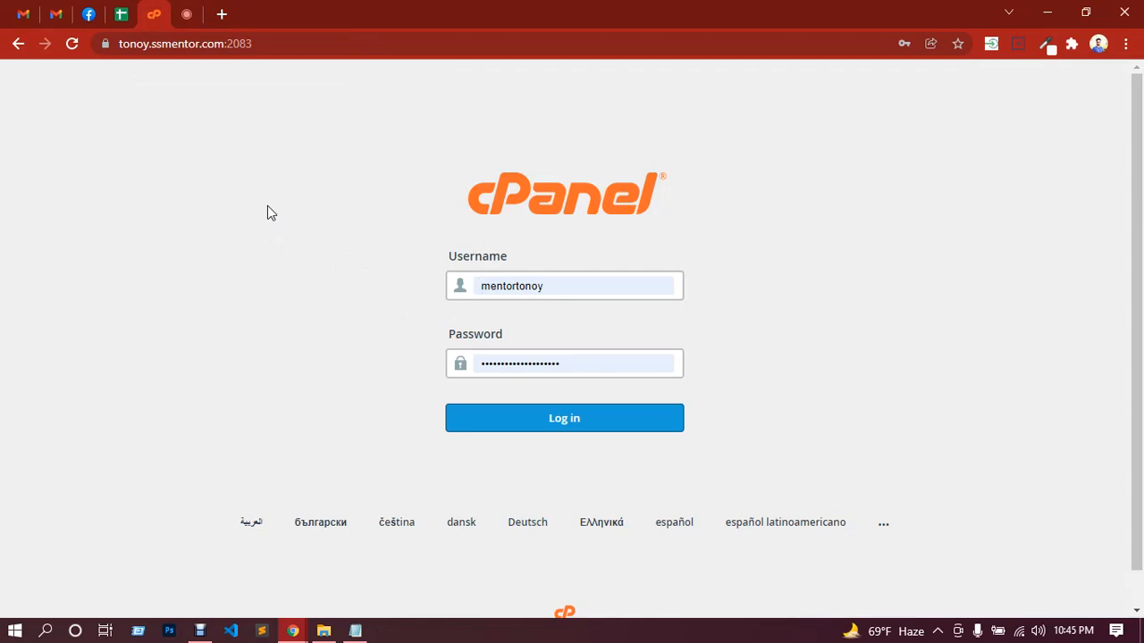
left_click(581, 428)
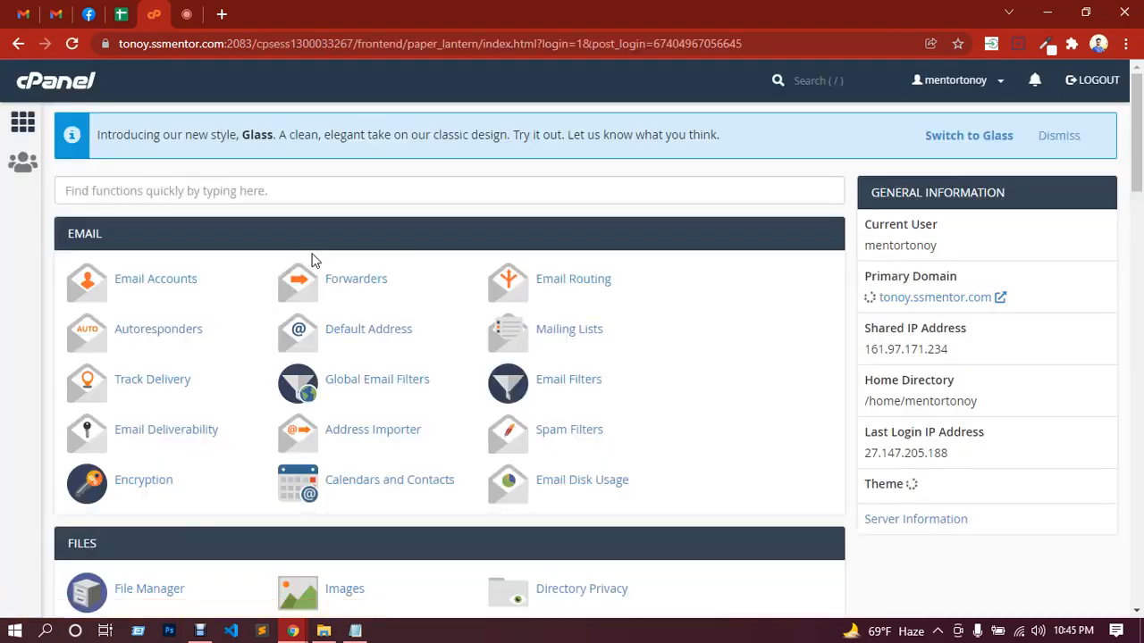
scroll(404, 210, "down", 2)
scroll(416, 248, "down", 2)
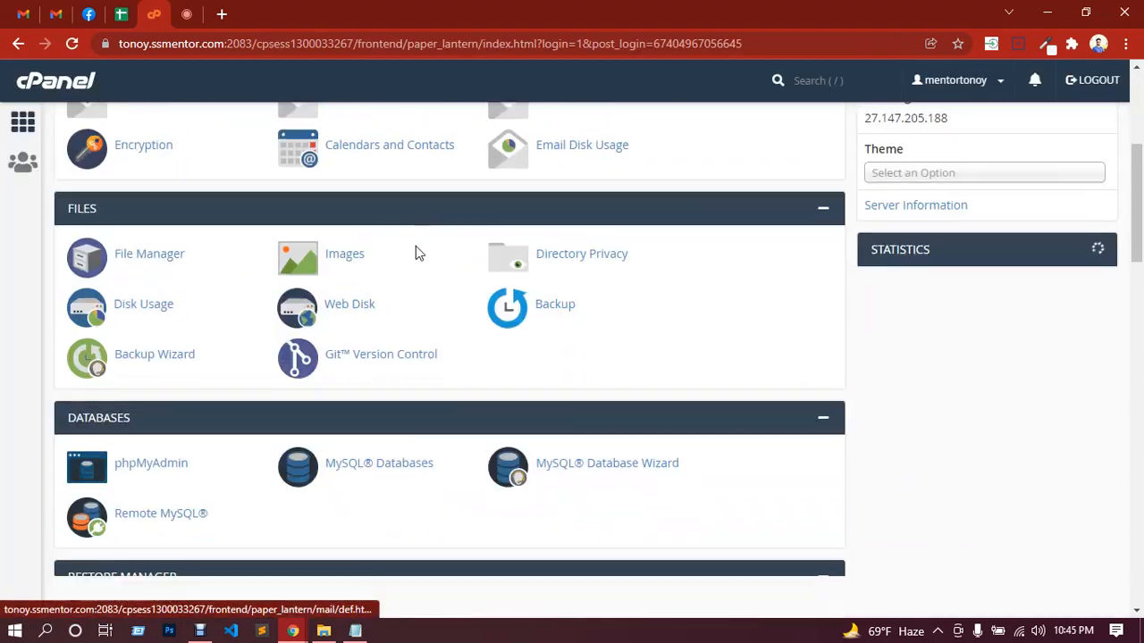
scroll(416, 245, "down", 10)
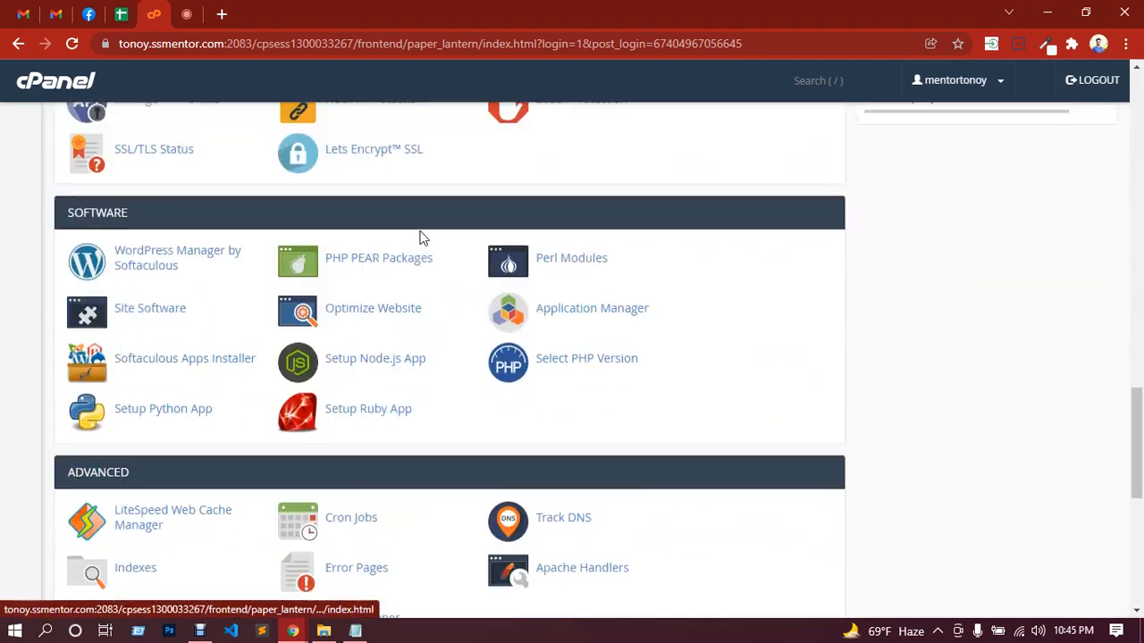
scroll(422, 238, "down", 4)
scroll(409, 319, "down", 2)
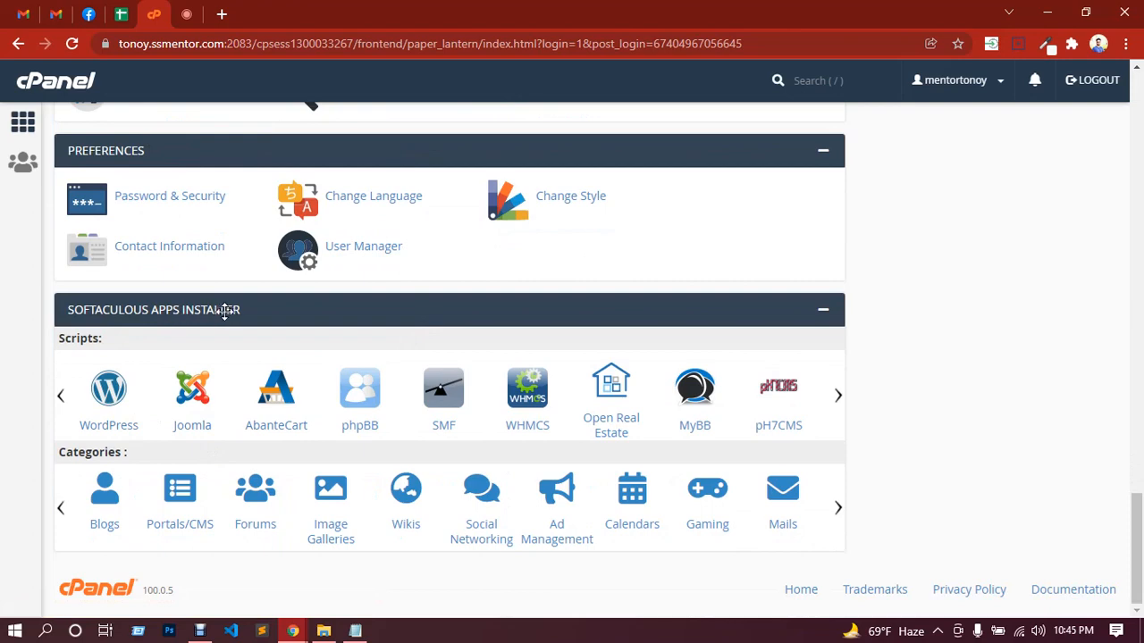
left_click(111, 399)
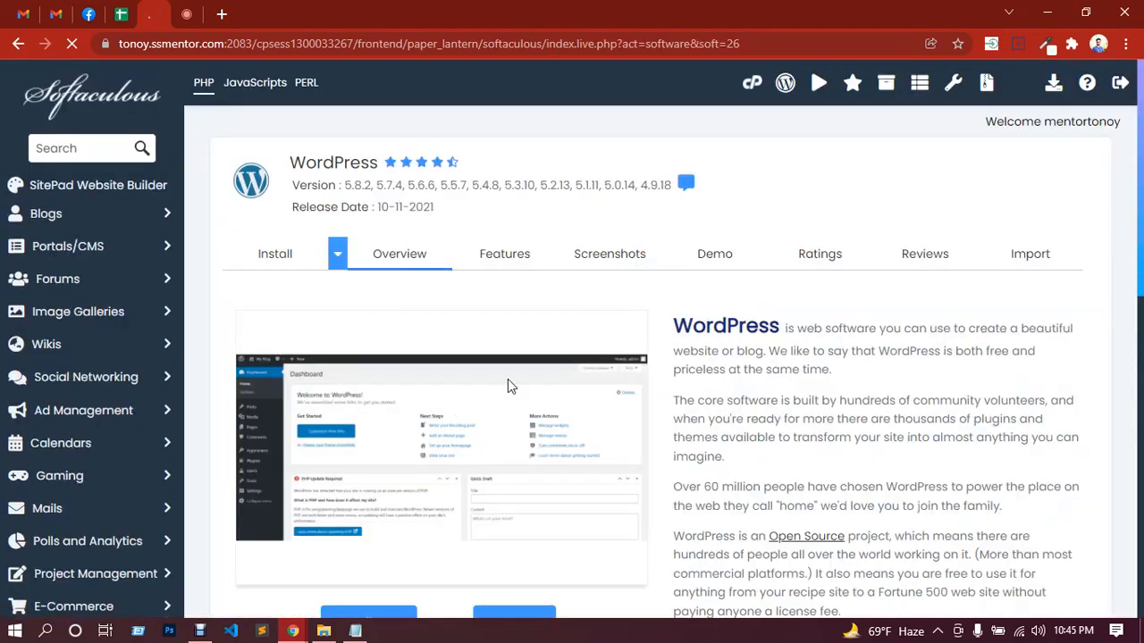
Step: Remove the existing woodmart WordPress installation and accept the irreversible removal
scroll(509, 384, "down", 8)
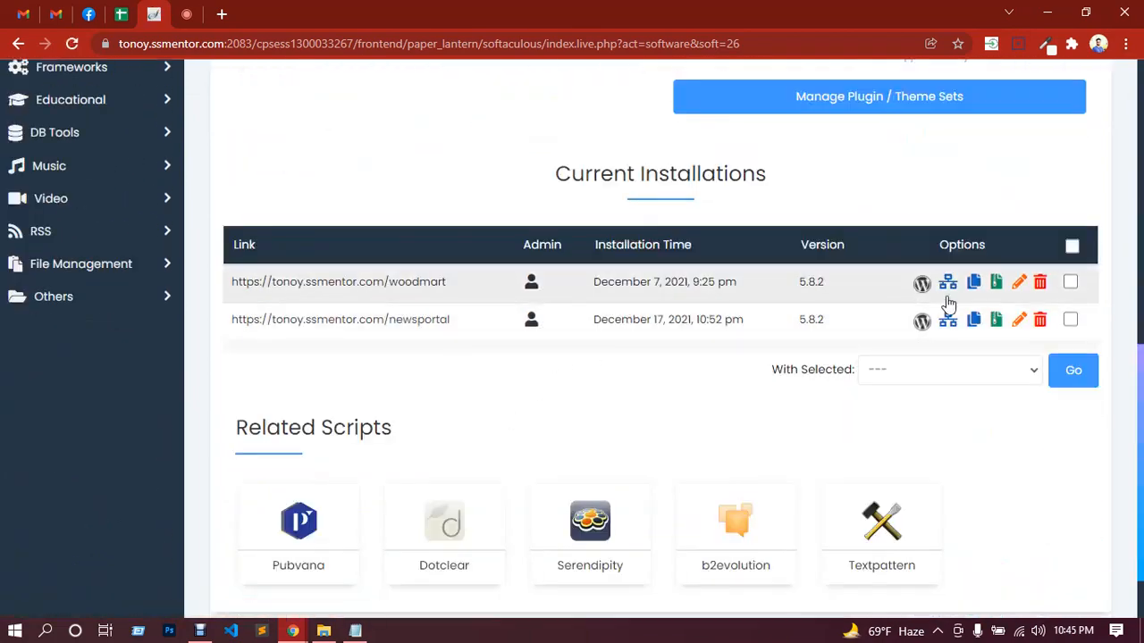
left_click(1040, 287)
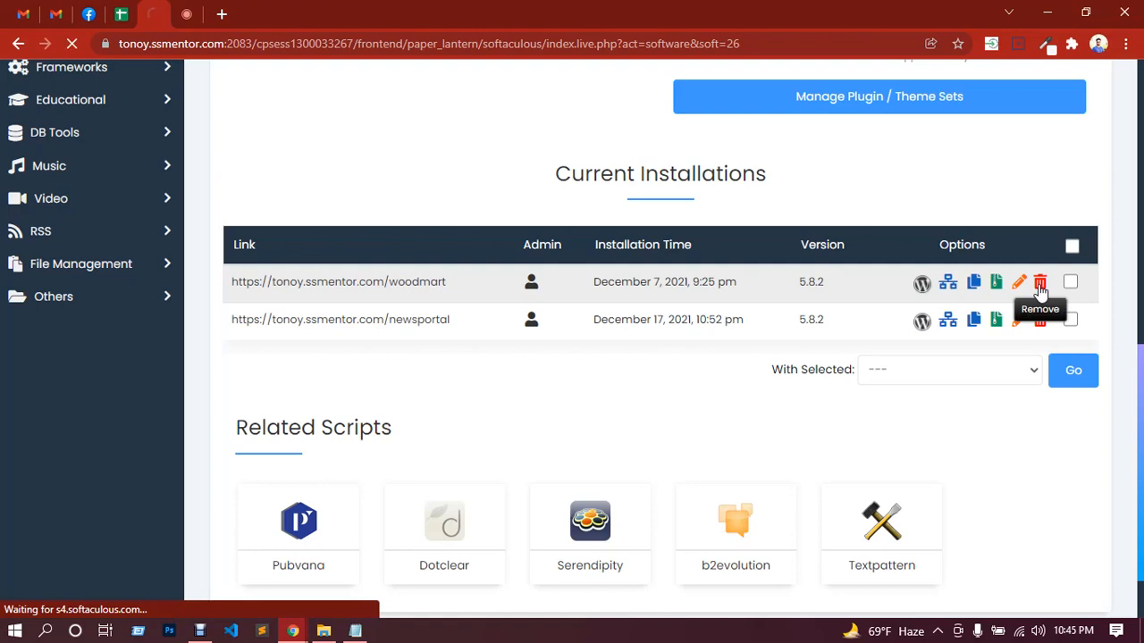
left_click(1040, 288)
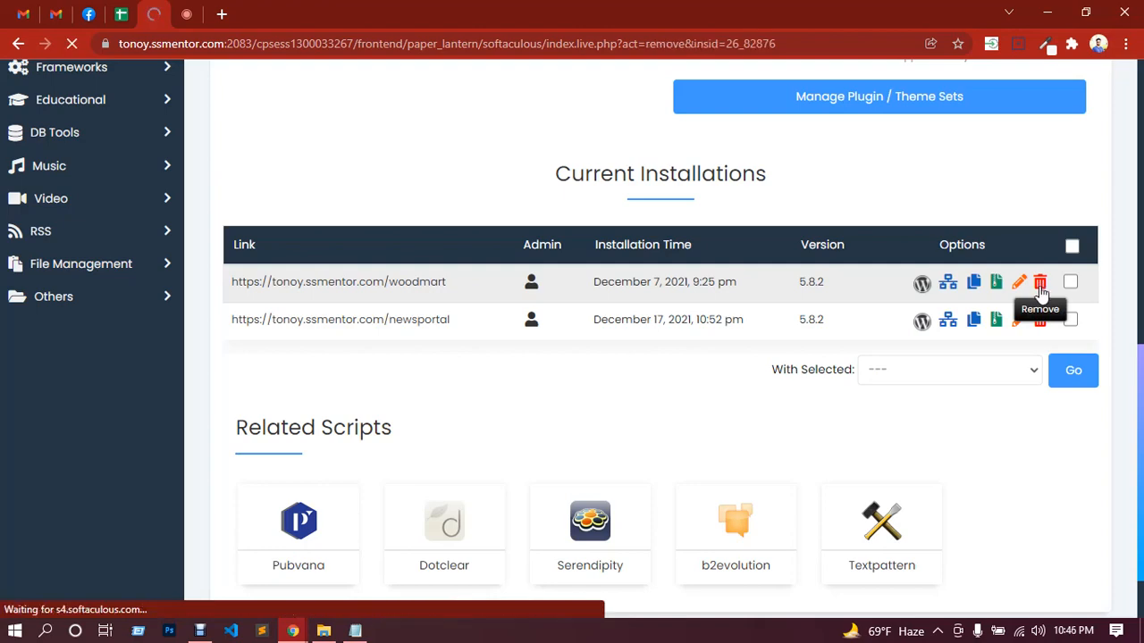
scroll(758, 417, "down", 5)
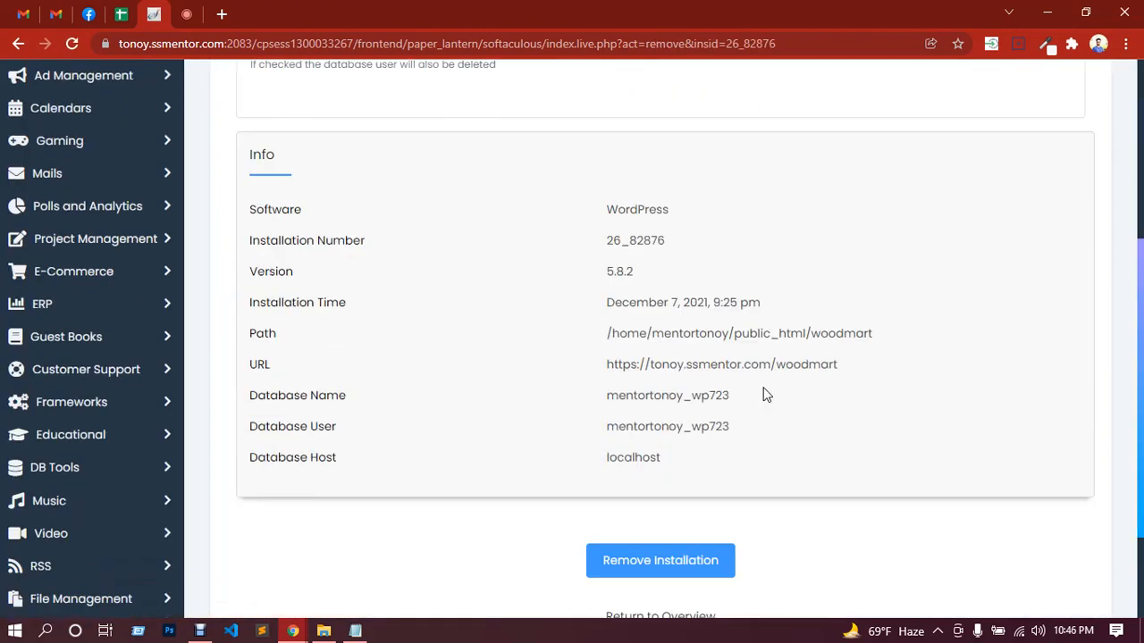
left_click(689, 419)
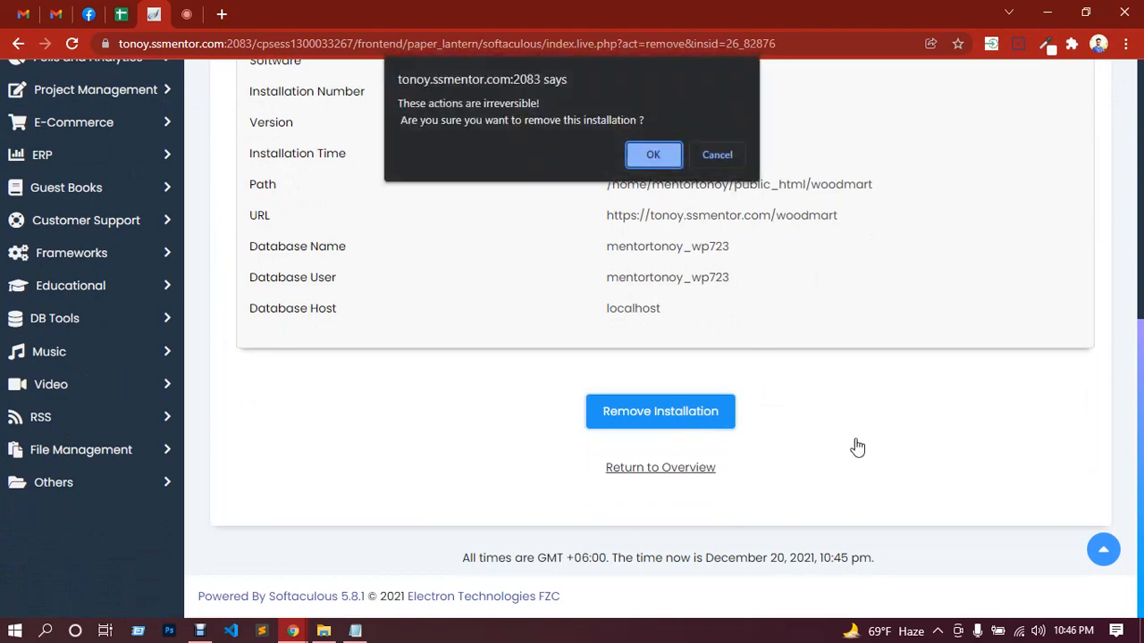
left_click(645, 157)
scroll(646, 167, "up", 1)
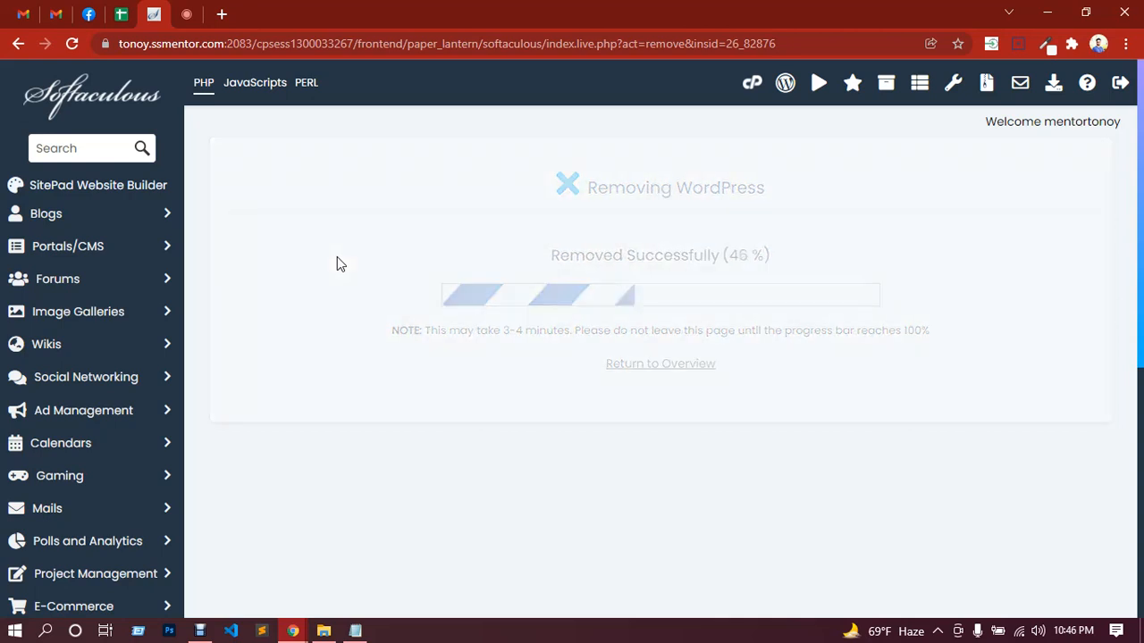
Step: Return to the WordPress overview, start a new installation and set its installation directory to wpelementor
left_click(677, 243)
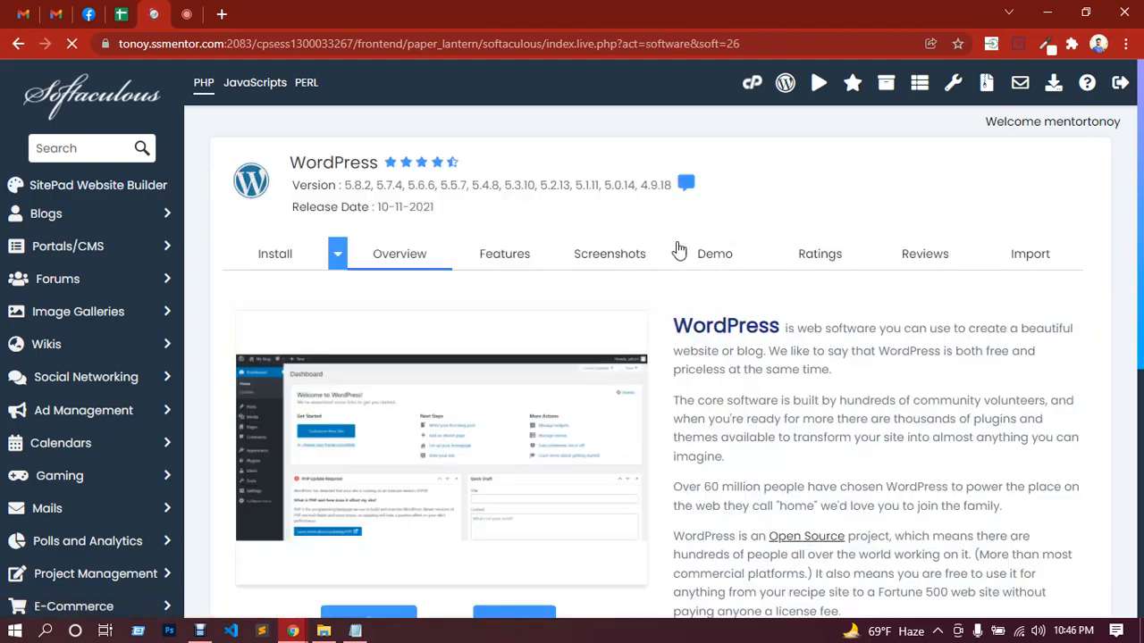
scroll(638, 288, "down", 3)
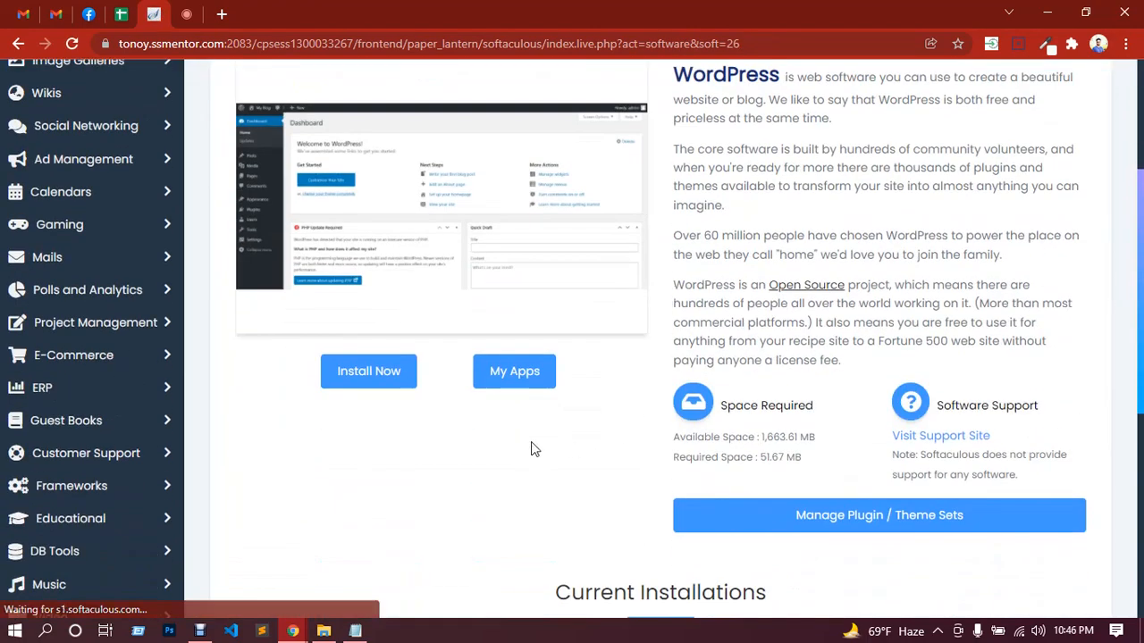
left_click(370, 382)
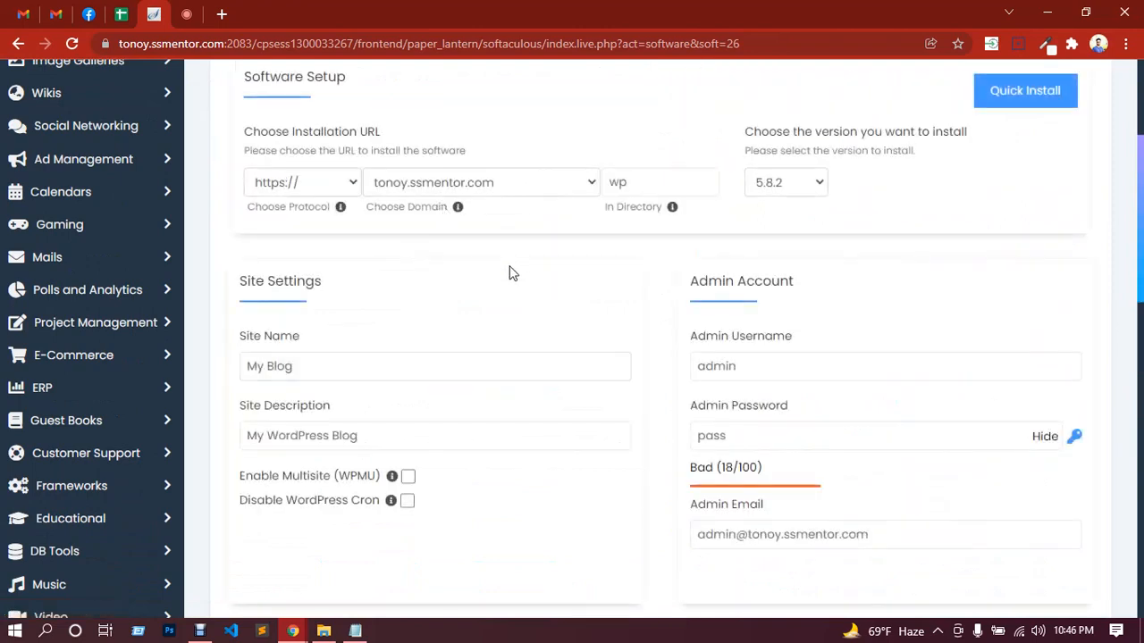
left_click(640, 181)
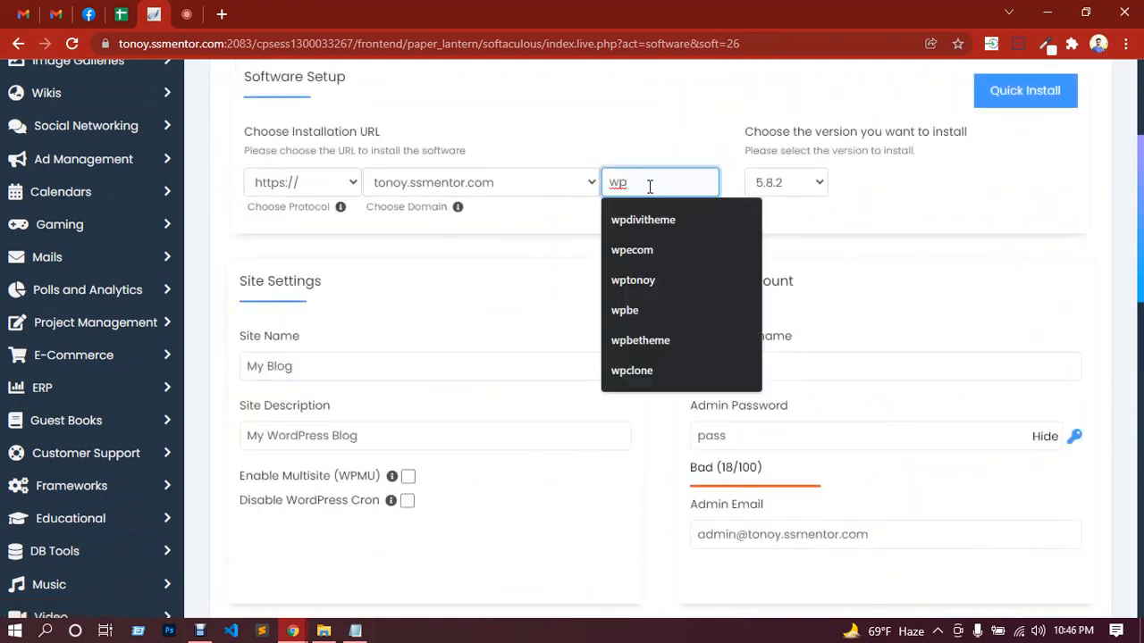
type("elementor")
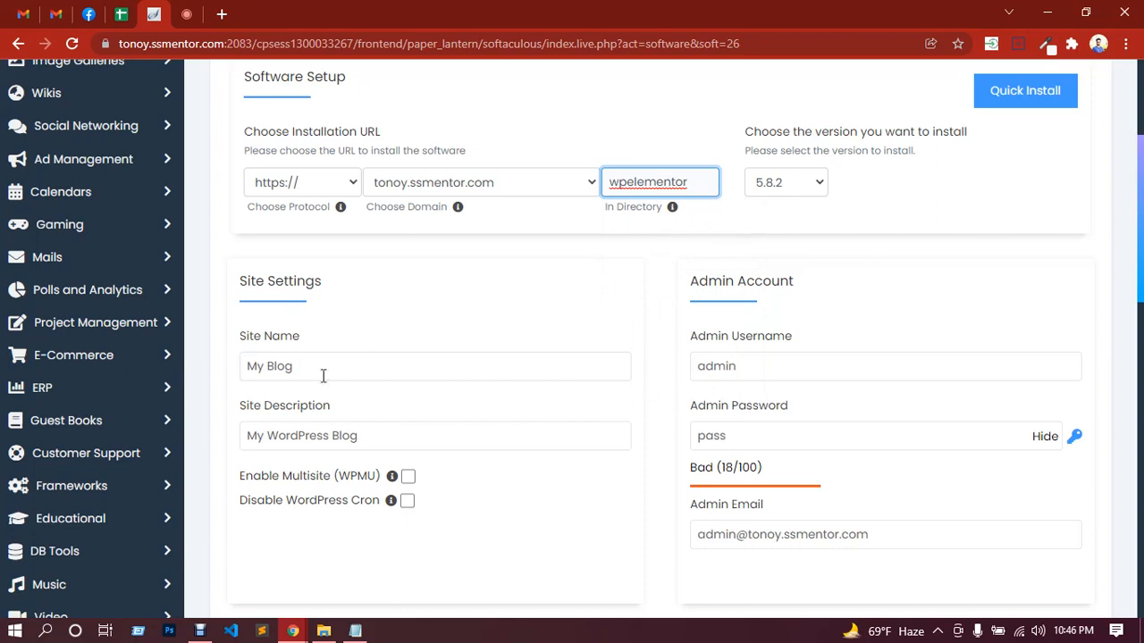
scroll(533, 293, "down", 1)
scroll(534, 293, "up", 1)
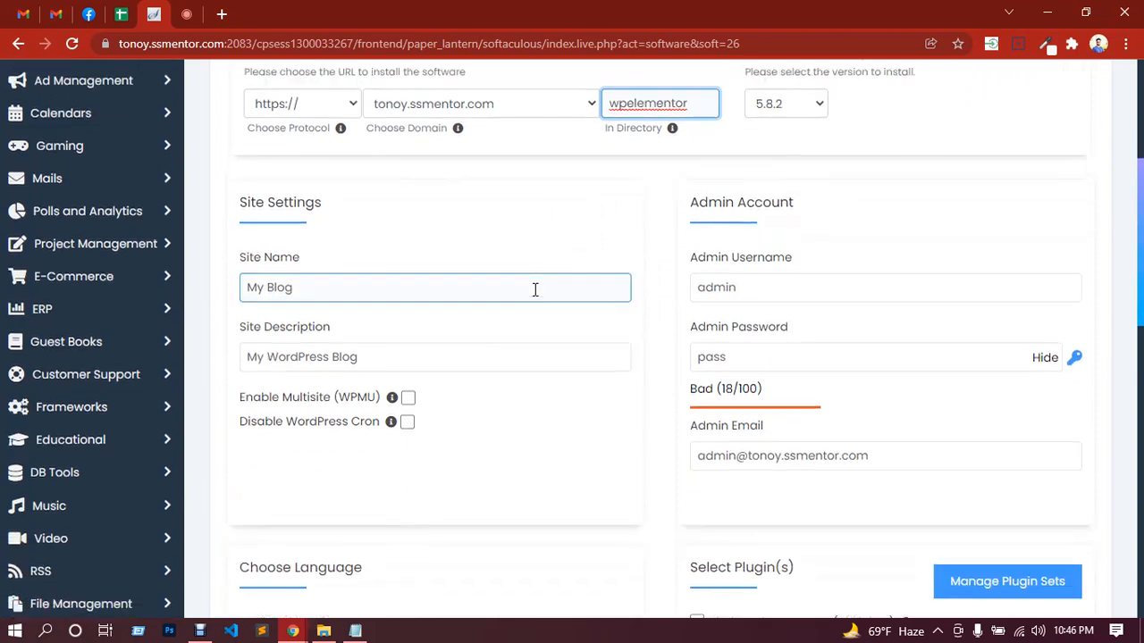
double_click(646, 183)
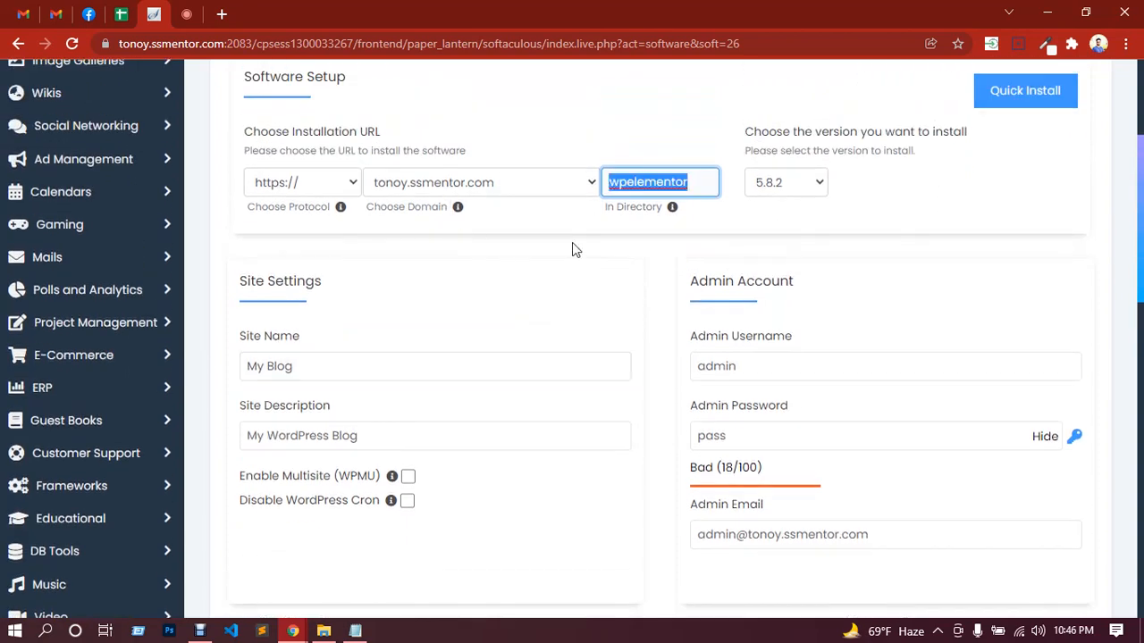
left_click(493, 297)
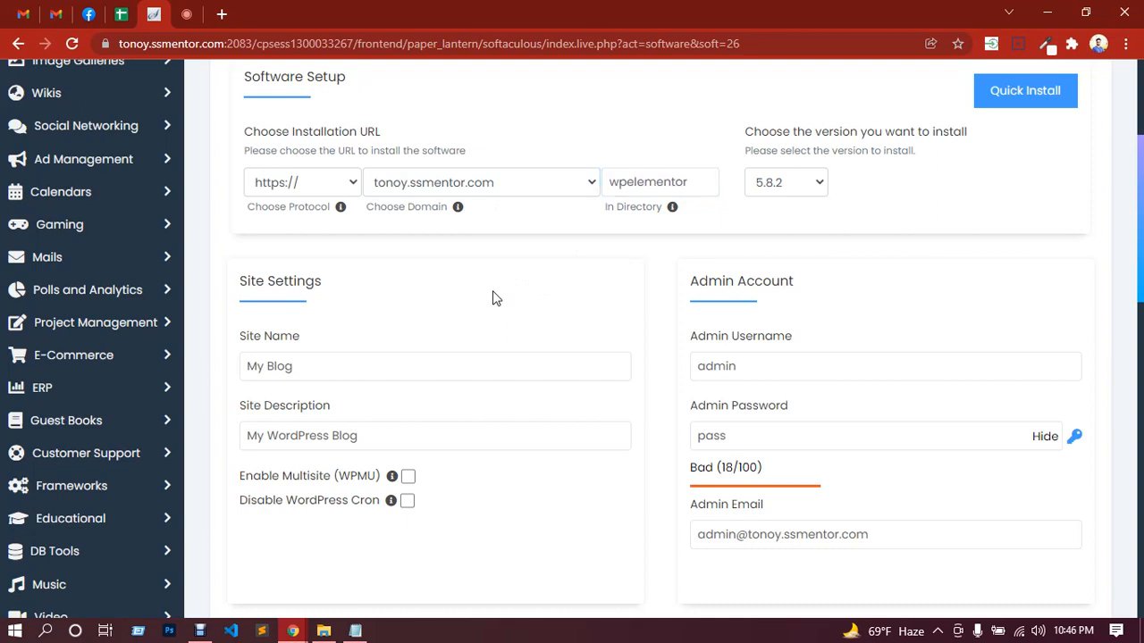
left_click(659, 182)
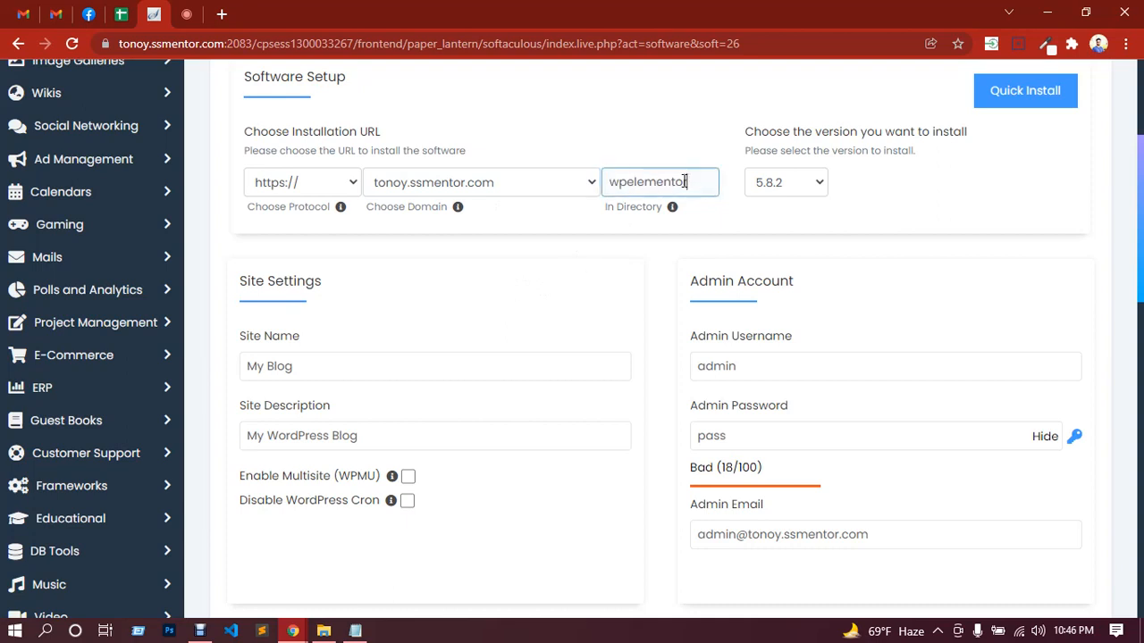
double_click(684, 181)
key("BackSpace")
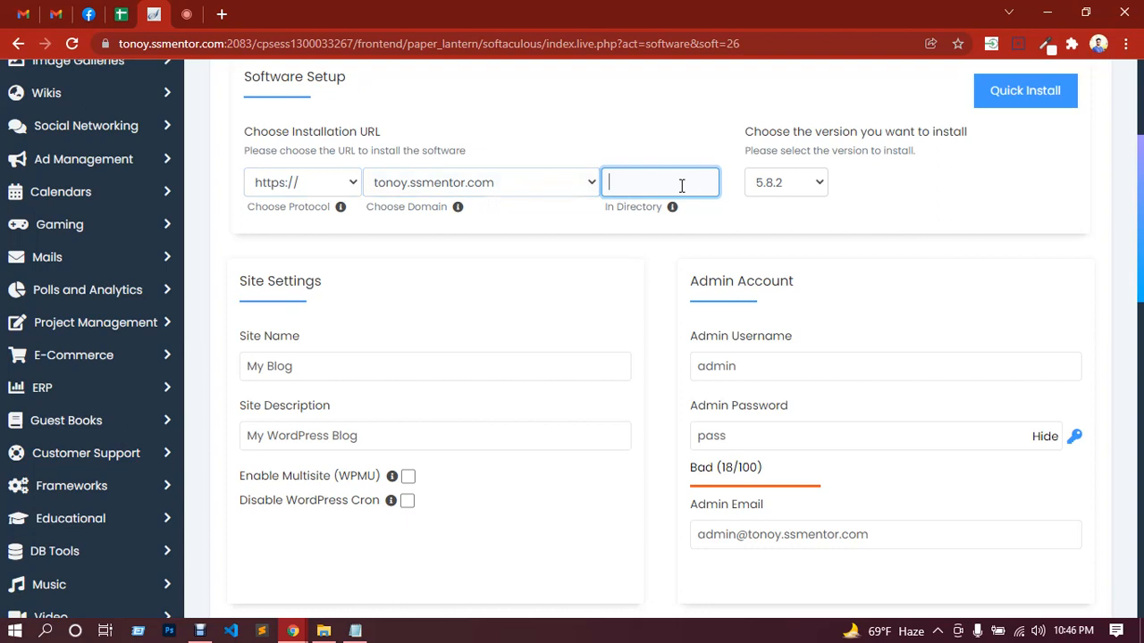
type("w")
key("BackSpace")
key("ctrl+v")
key("ctrl+z")
type("wp-e")
key("BackSpace")
left_click_drag(695, 184, 612, 181)
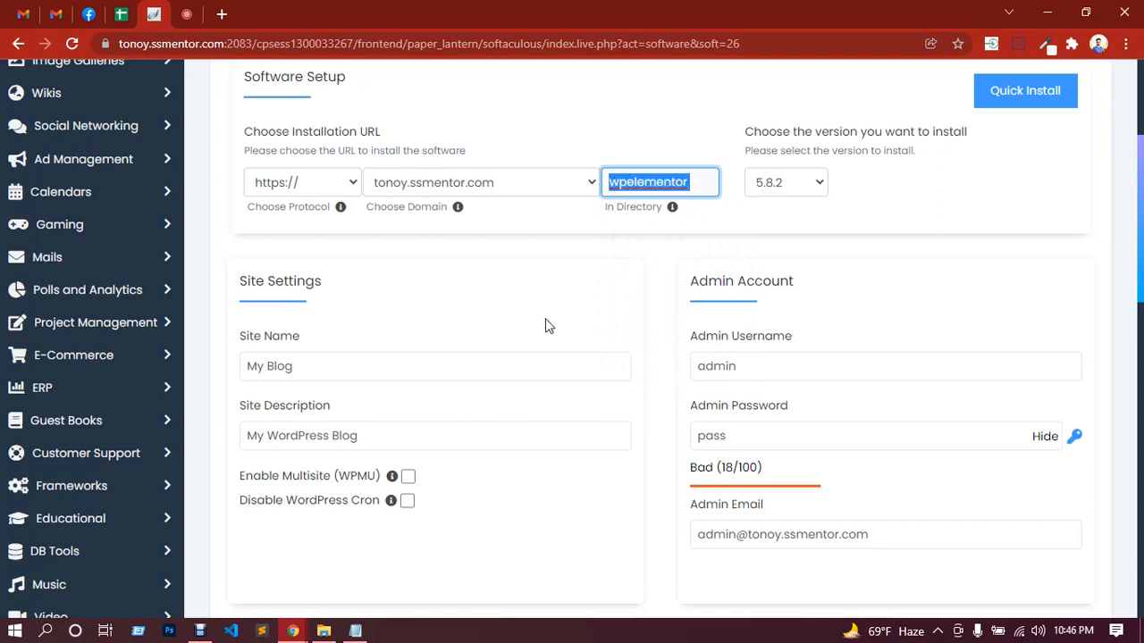
Step: Check the in-call messages in Google Meet and return to the WordPress installation form
left_click(189, 15)
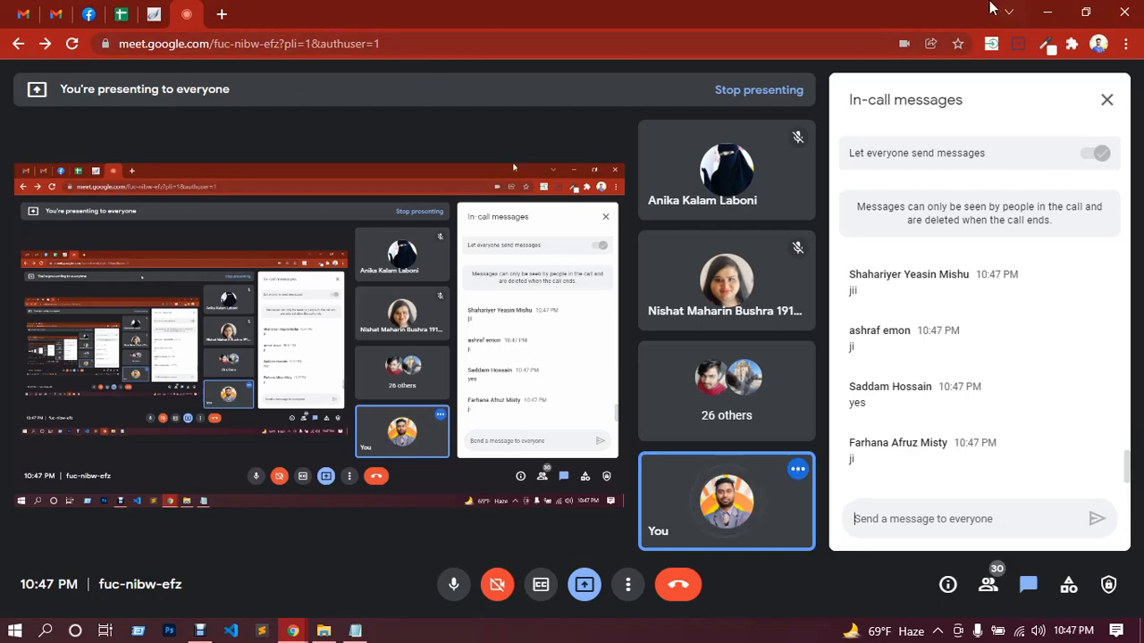
left_click(157, 20)
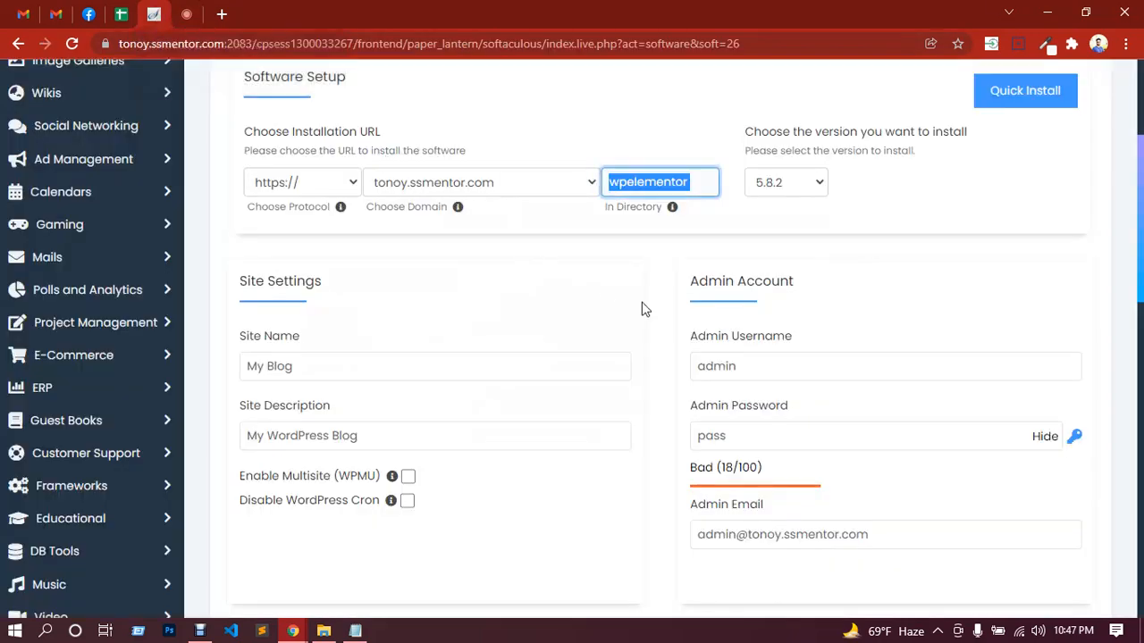
Step: Set the site name to "Elementor" and the site description to "Home" in the site settings
scroll(611, 304, "down", 1)
left_click_drag(291, 283, 251, 282)
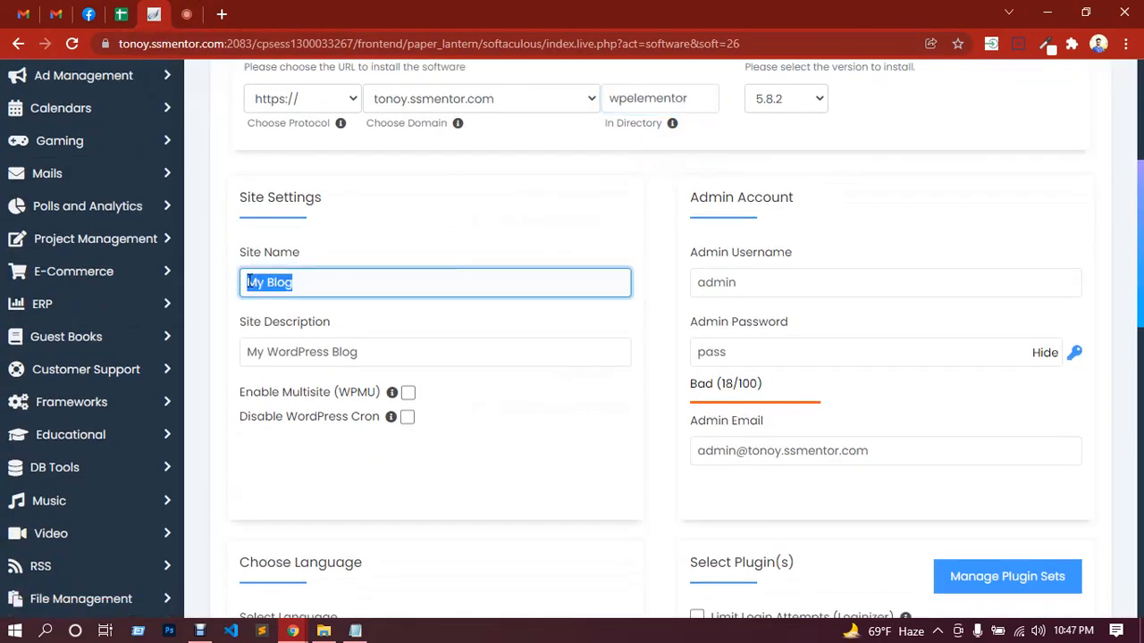
type("Elem")
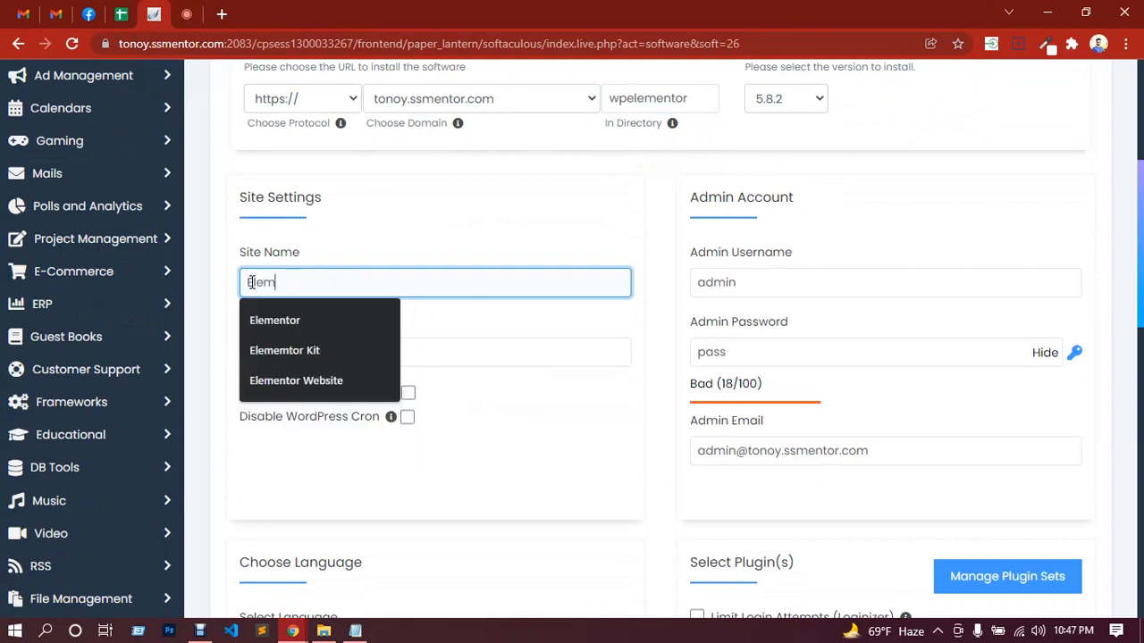
type("entor")
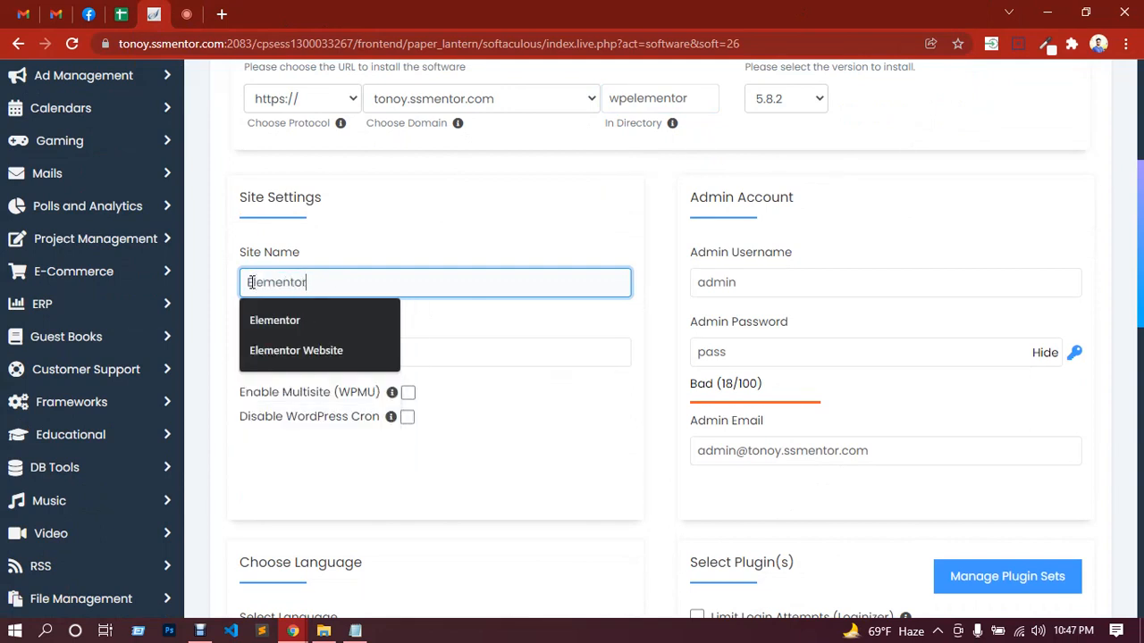
left_click_drag(490, 358, 250, 352)
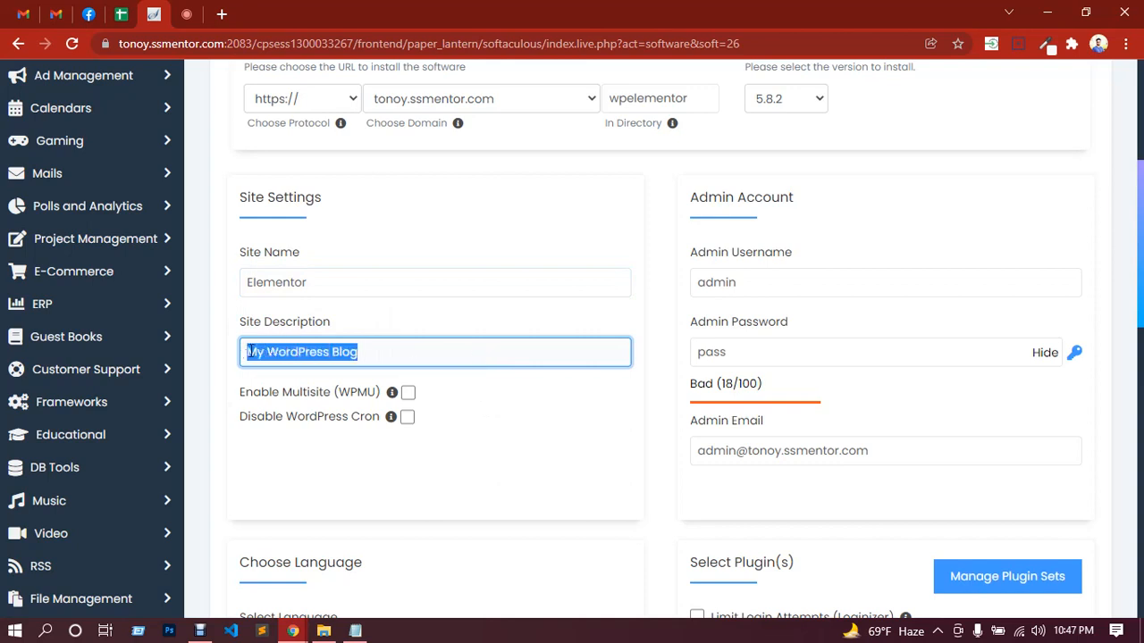
type("Ho")
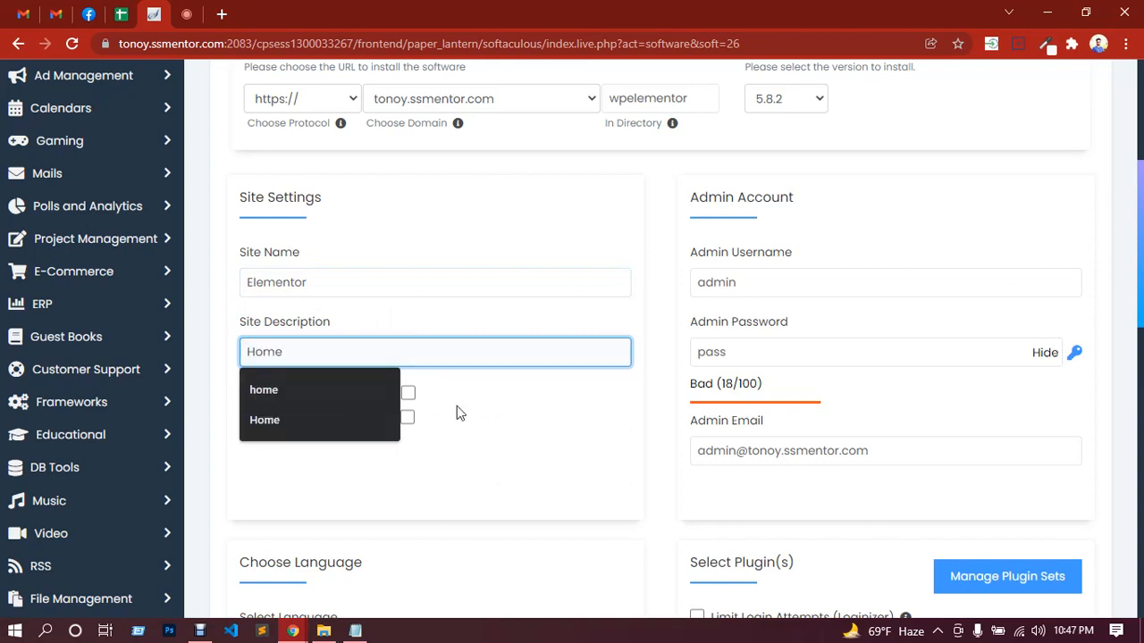
type("me")
left_click(499, 394)
Step: Hide the admin password and replace it with a new one in the admin account settings, keeping the username admin
left_click(760, 284)
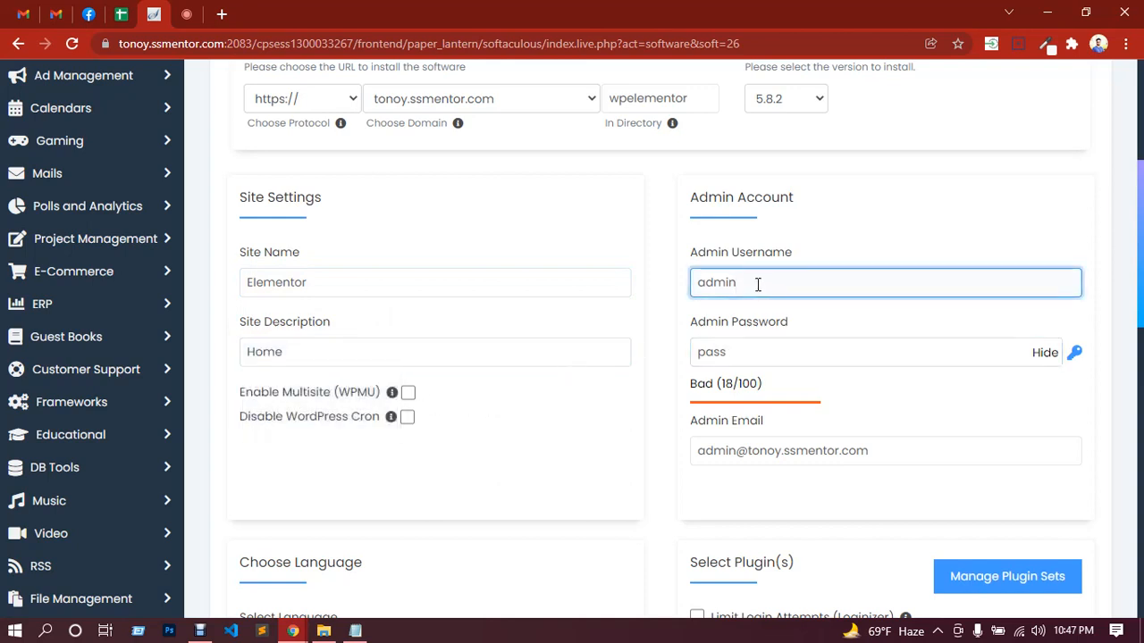
left_click(988, 360)
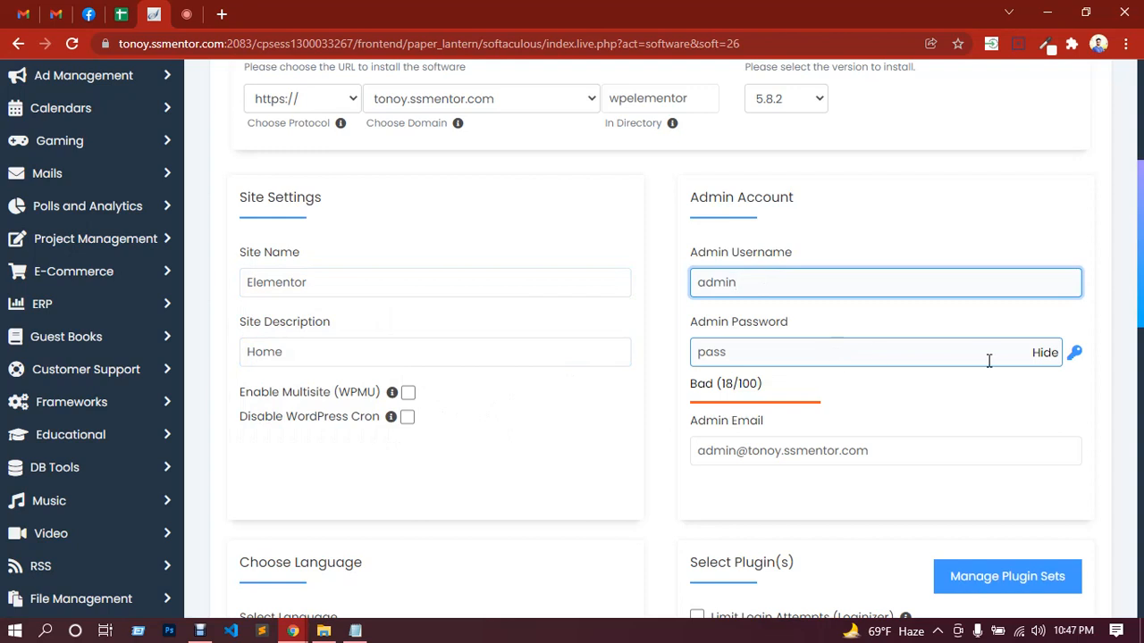
left_click(1045, 361)
left_click_drag(794, 349, 693, 349)
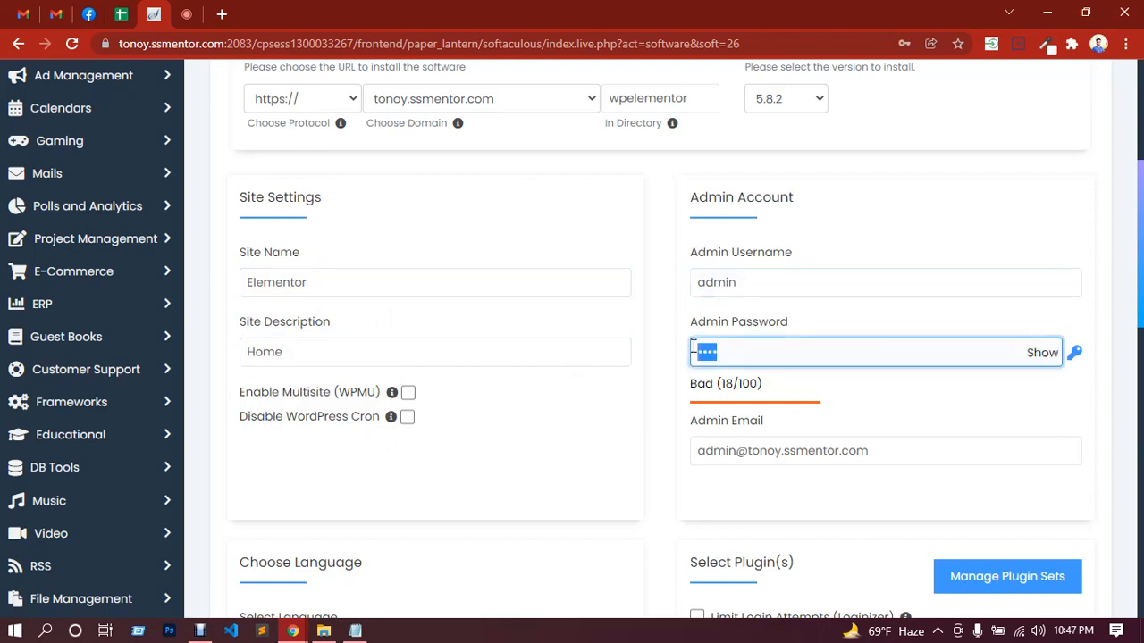
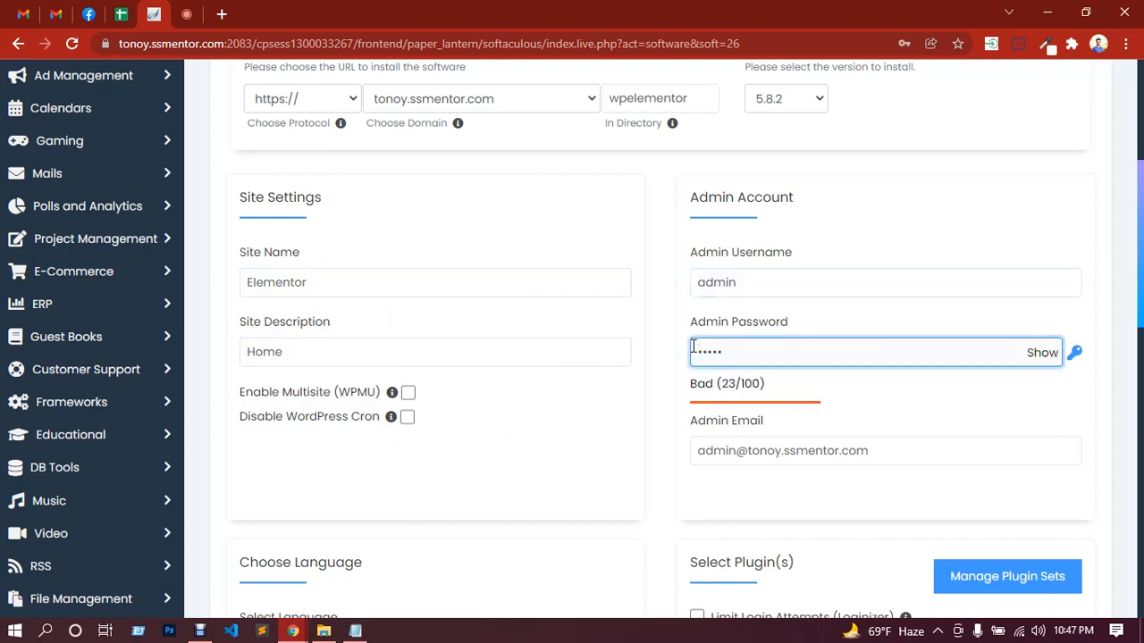
key("BackSpace")
key("BackSpace")
key("BackSpace")
key("BackSpace")
key("BackSpace")
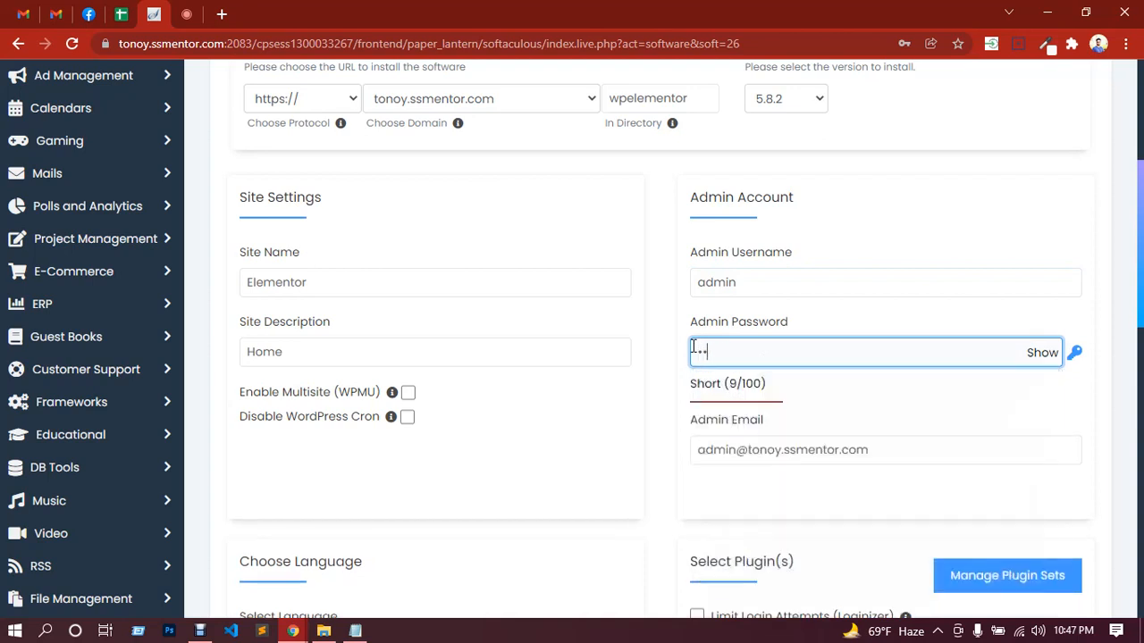
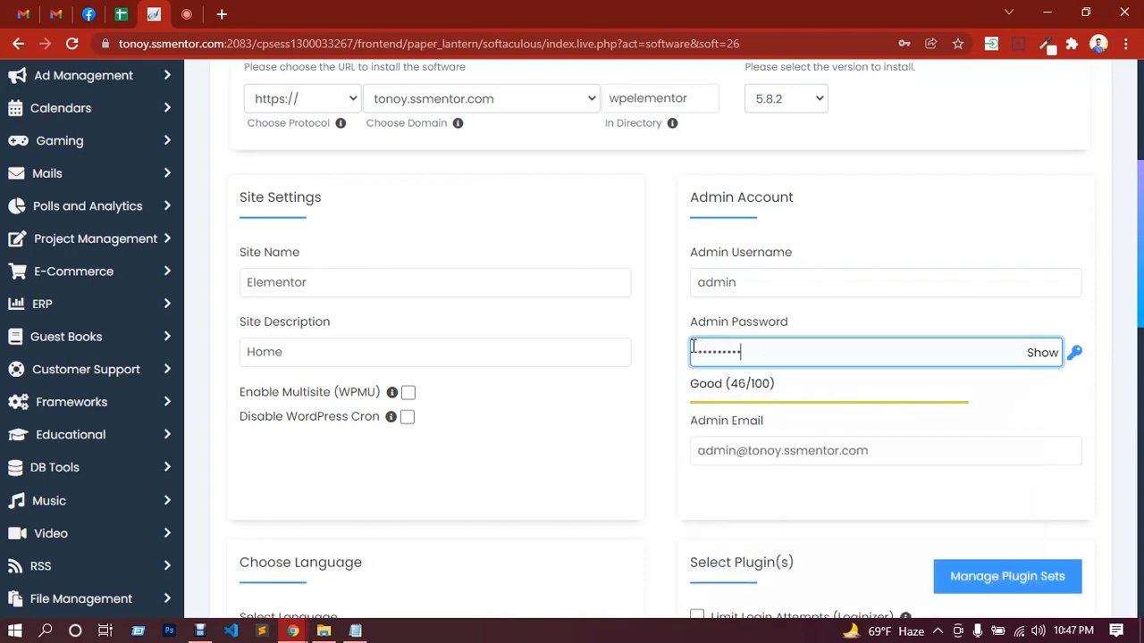
Step: Include the Classic Editor plugin and start the WordPress installation
scroll(697, 324, "down", 3)
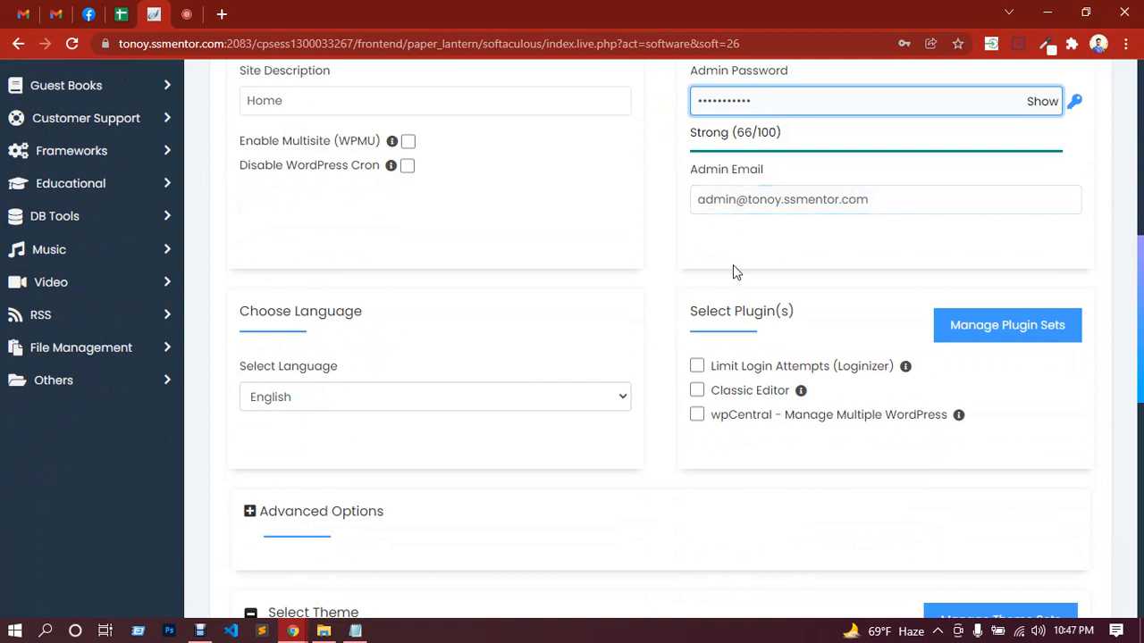
scroll(732, 268, "down", 1)
left_click(698, 309)
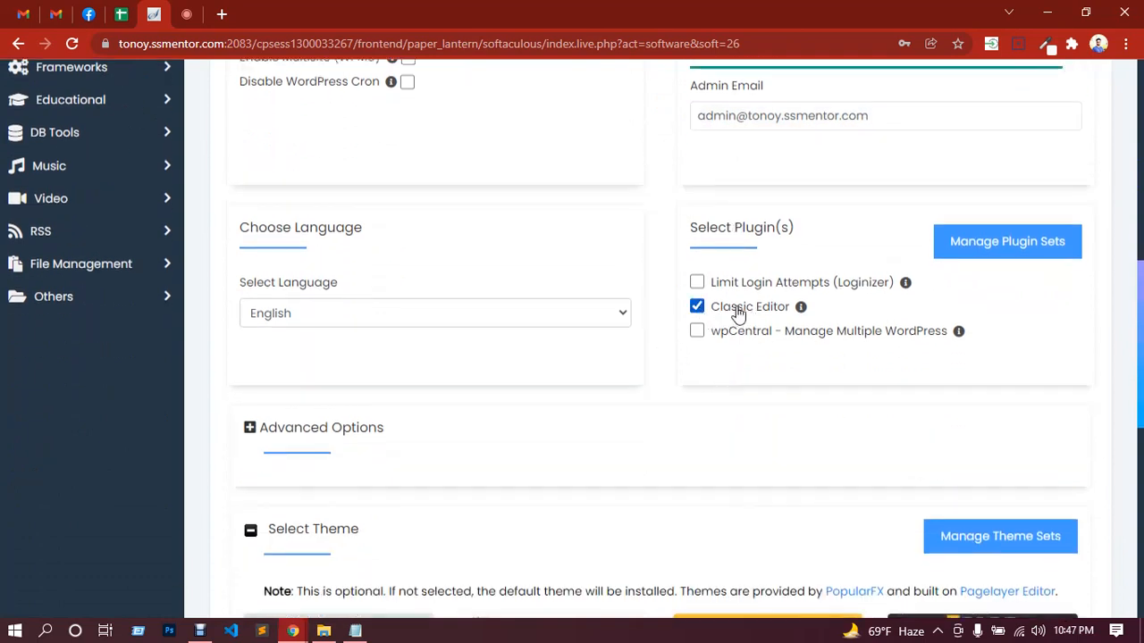
scroll(733, 312, "down", 7)
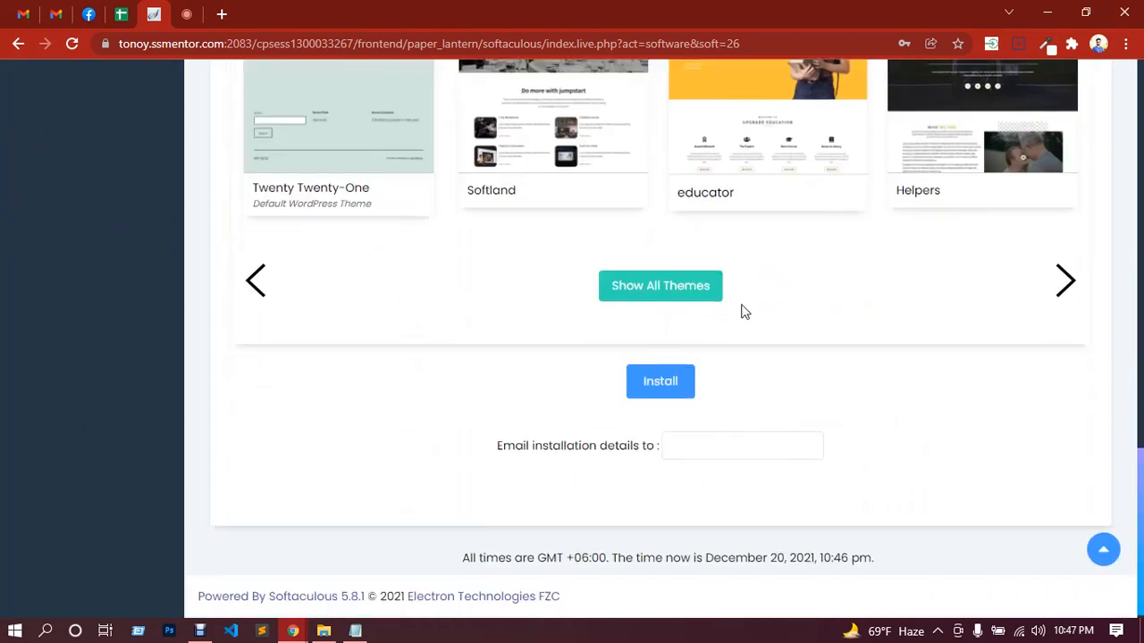
left_click(672, 394)
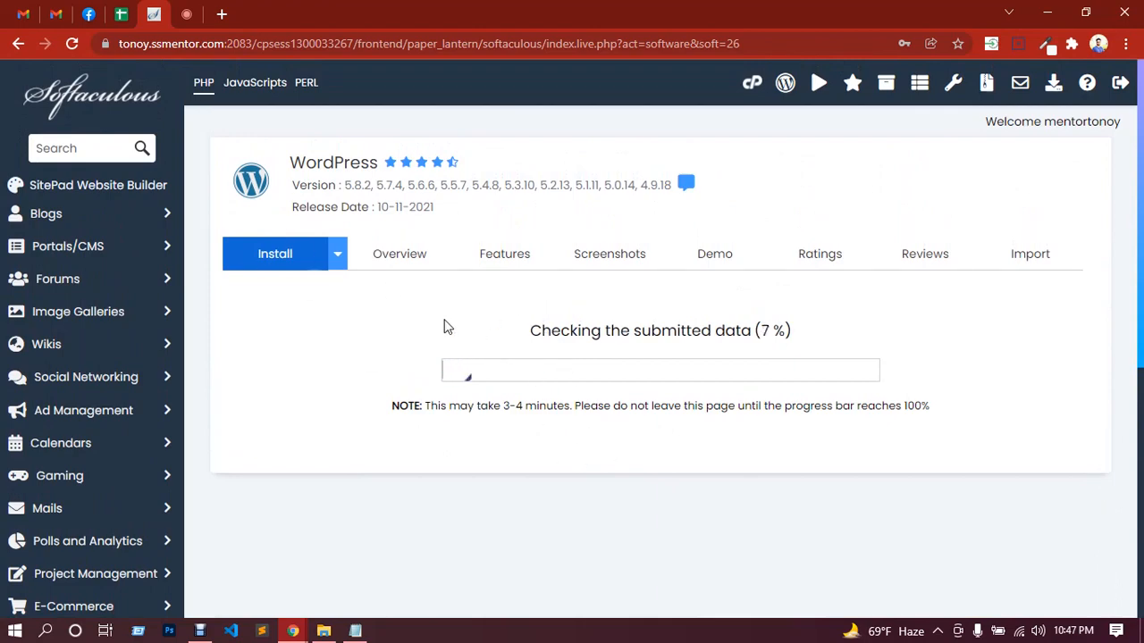
Step: Check the in-call messages in Google Meet and return to the WordPress installation page
left_click(193, 14)
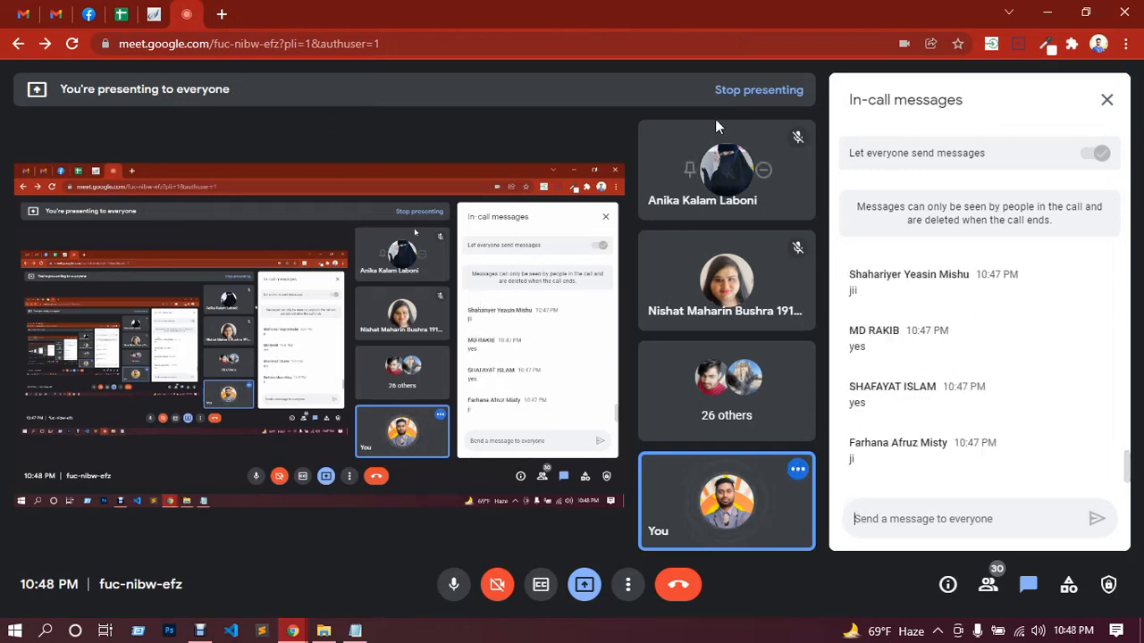
left_click(154, 16)
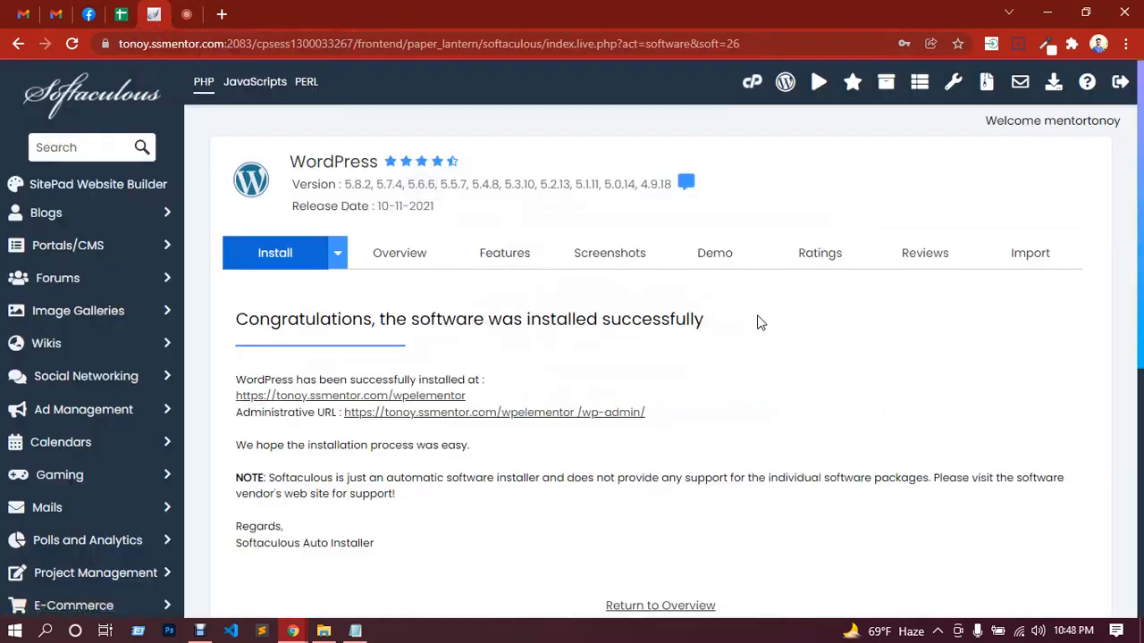
Step: Try the new site's administrative URL twice, reloading the page on the first attempt, and close each opened page
scroll(756, 320, "down", 1)
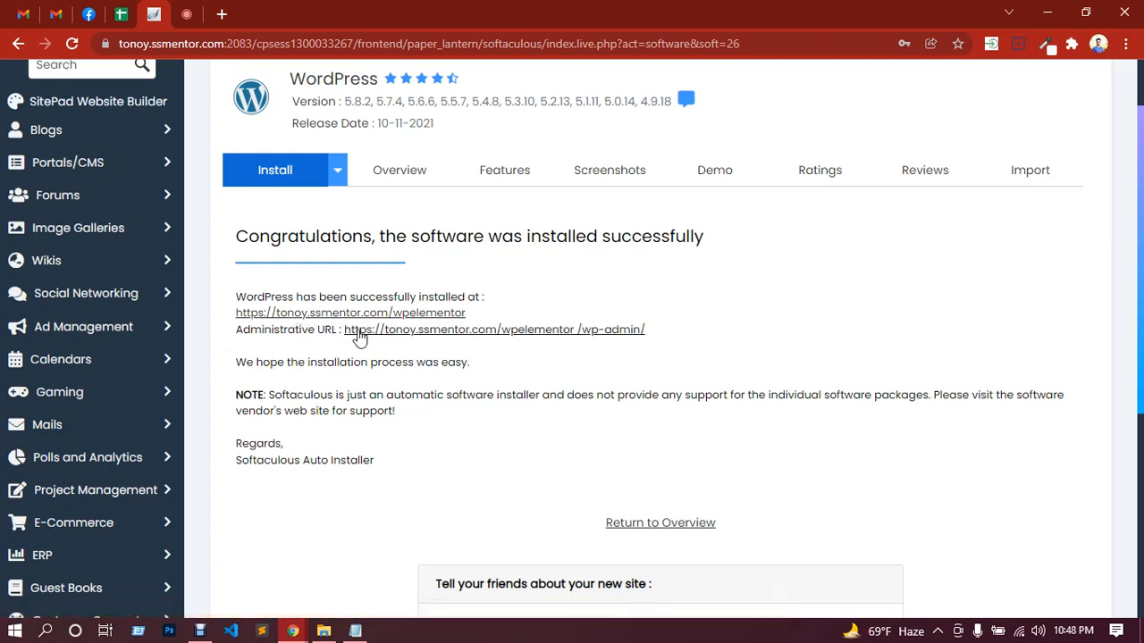
left_click(484, 330)
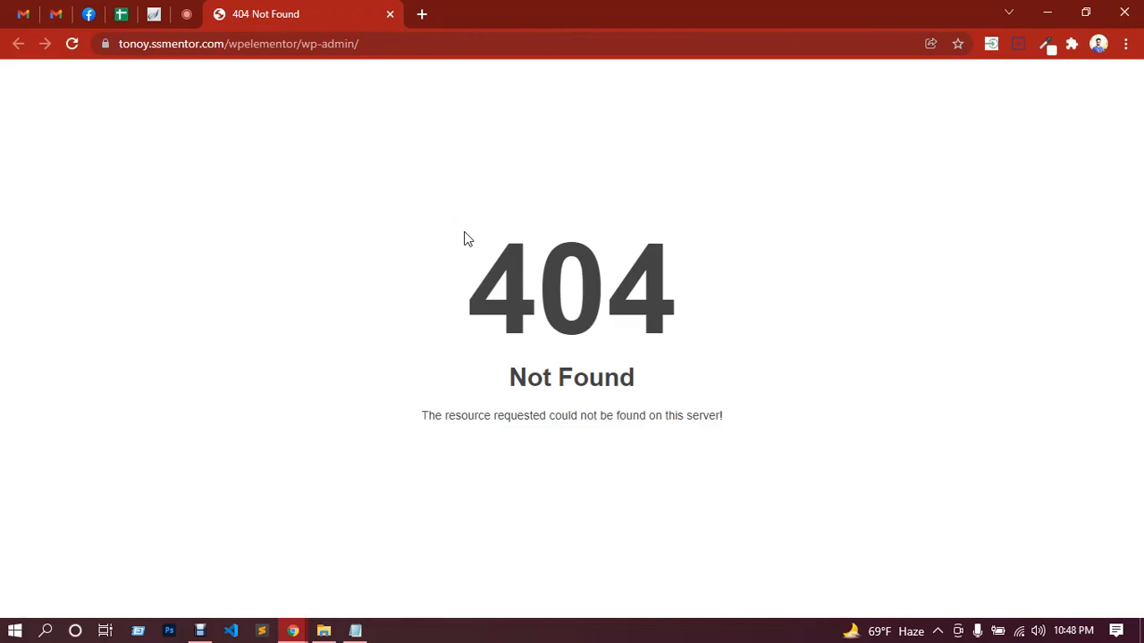
left_click(73, 45)
left_click(389, 15)
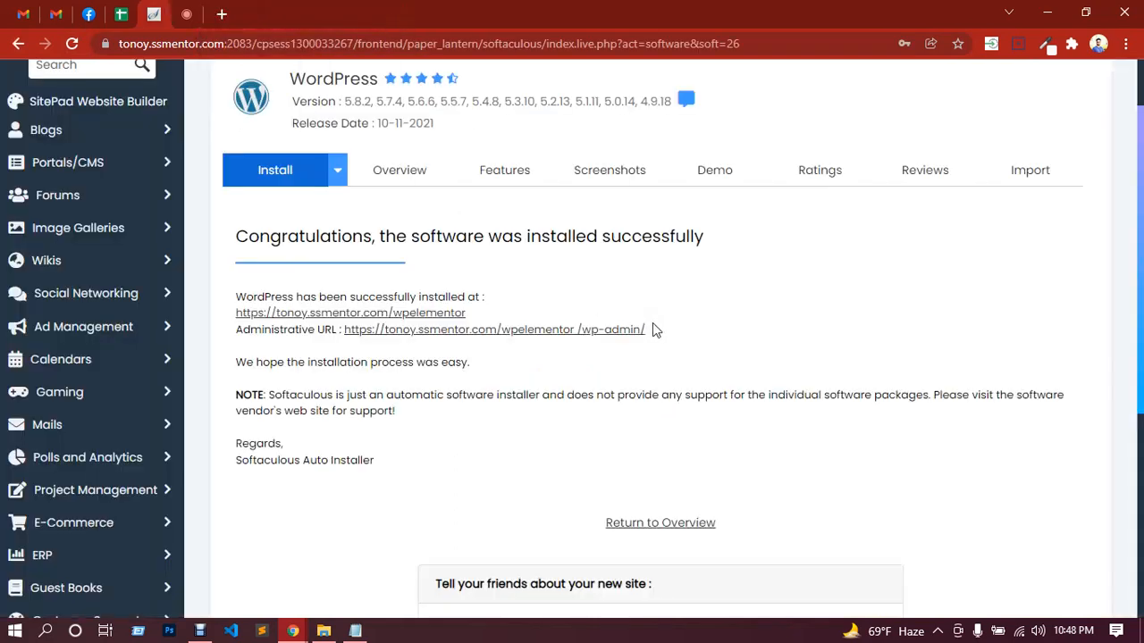
left_click(533, 331)
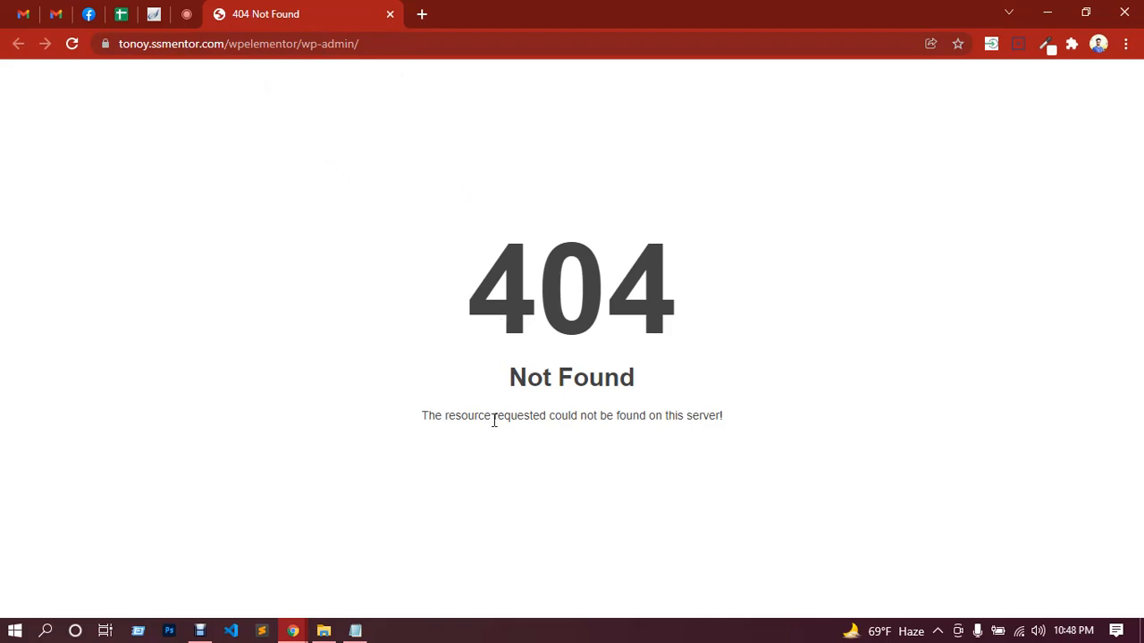
left_click_drag(423, 415, 729, 421)
left_click(390, 14)
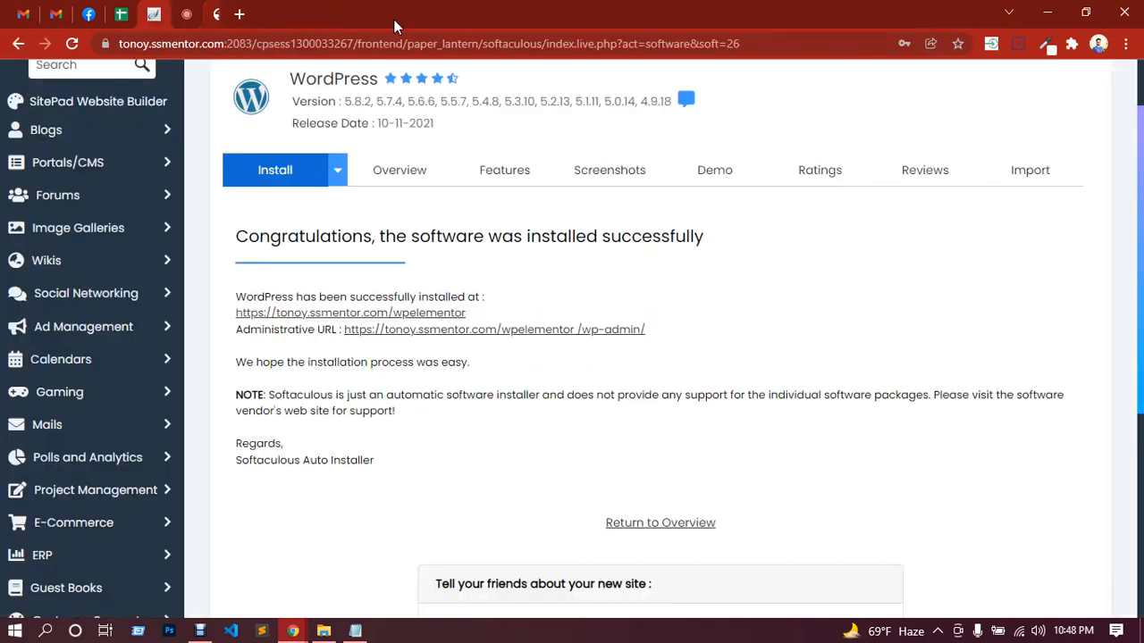
Step: Return to the cPanel home page and reopen WordPress from the Softaculous Apps Installer
scroll(688, 391, "down", 4)
scroll(689, 389, "up", 1)
scroll(690, 389, "up", 4)
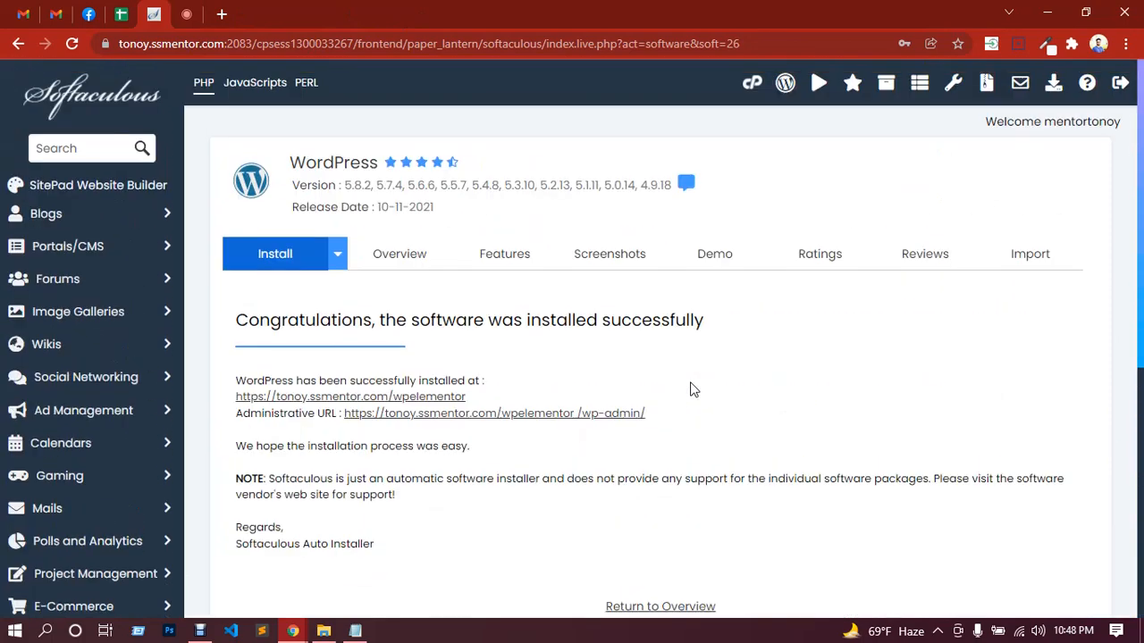
left_click(752, 89)
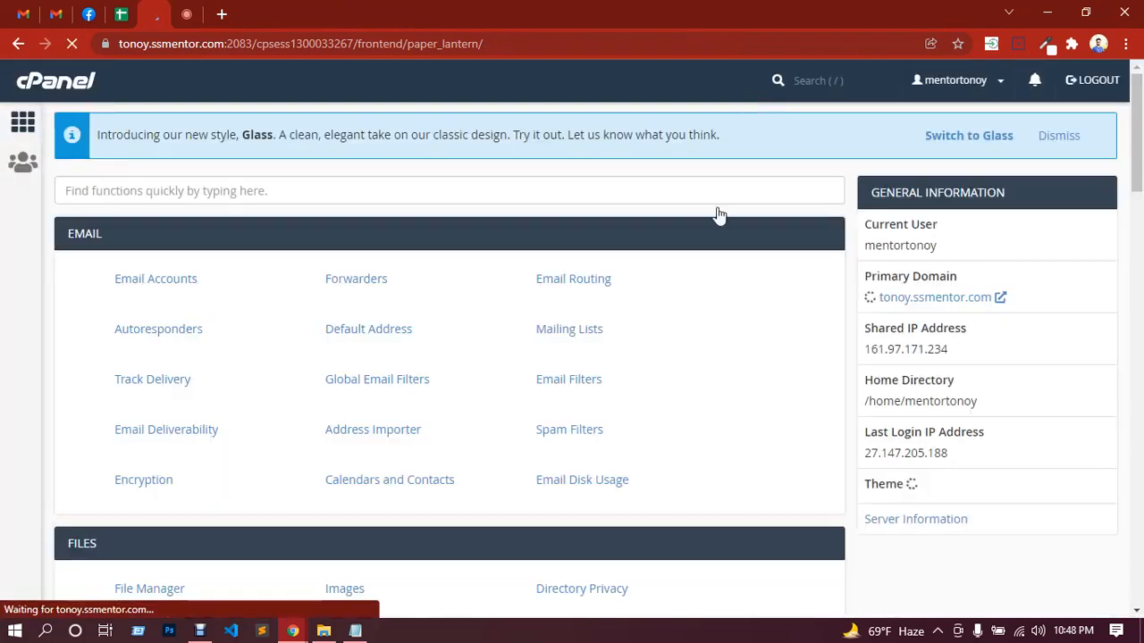
scroll(661, 375, "down", 2)
scroll(663, 373, "down", 15)
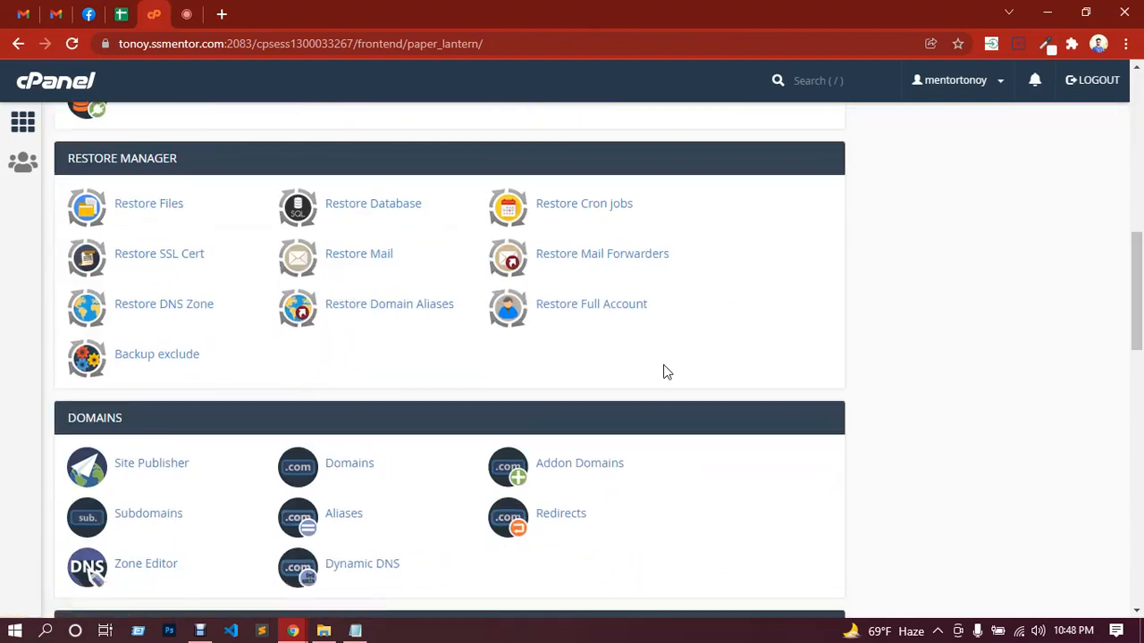
scroll(327, 474, "down", 4)
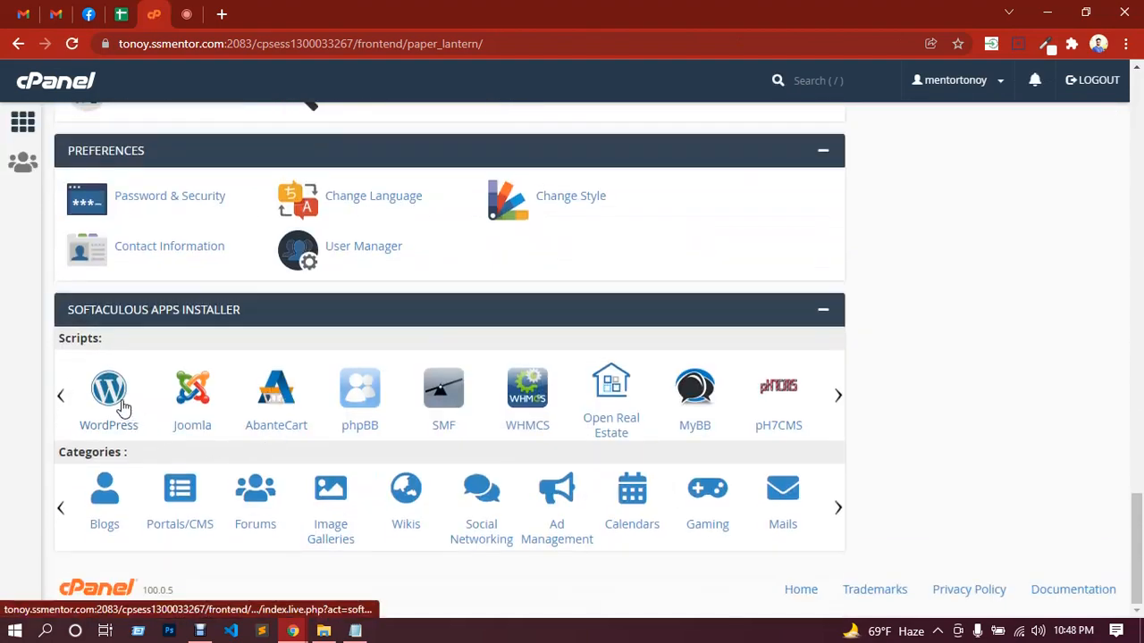
left_click(124, 408)
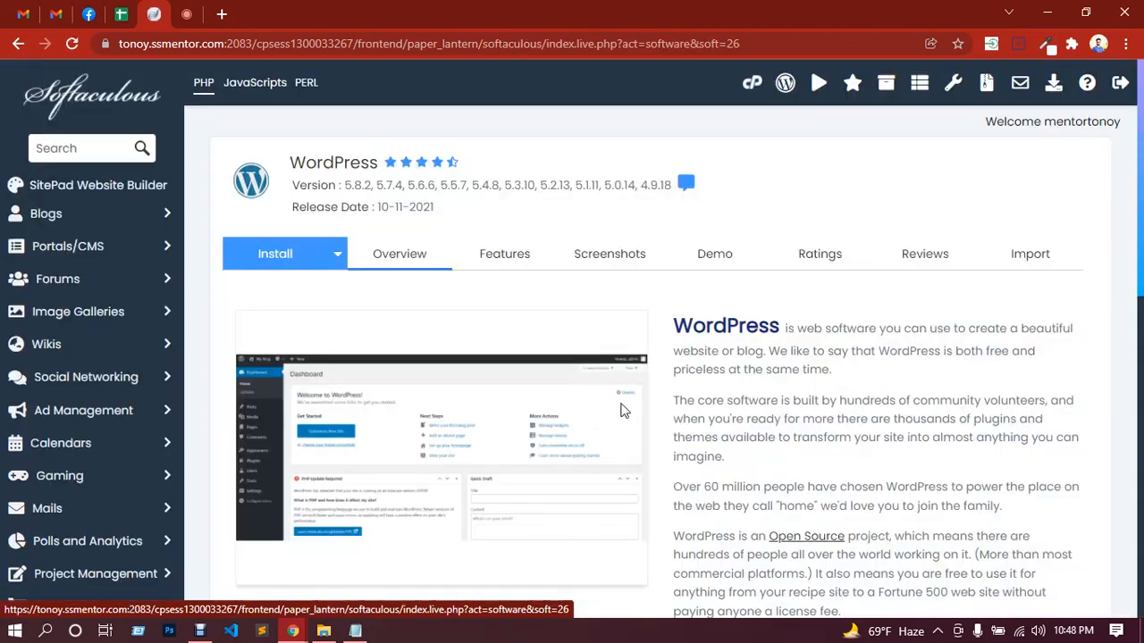
Step: Try the admin logins of the wpelementor and newsportal installations from the current installations list, closing each opened page
scroll(620, 408, "down", 10)
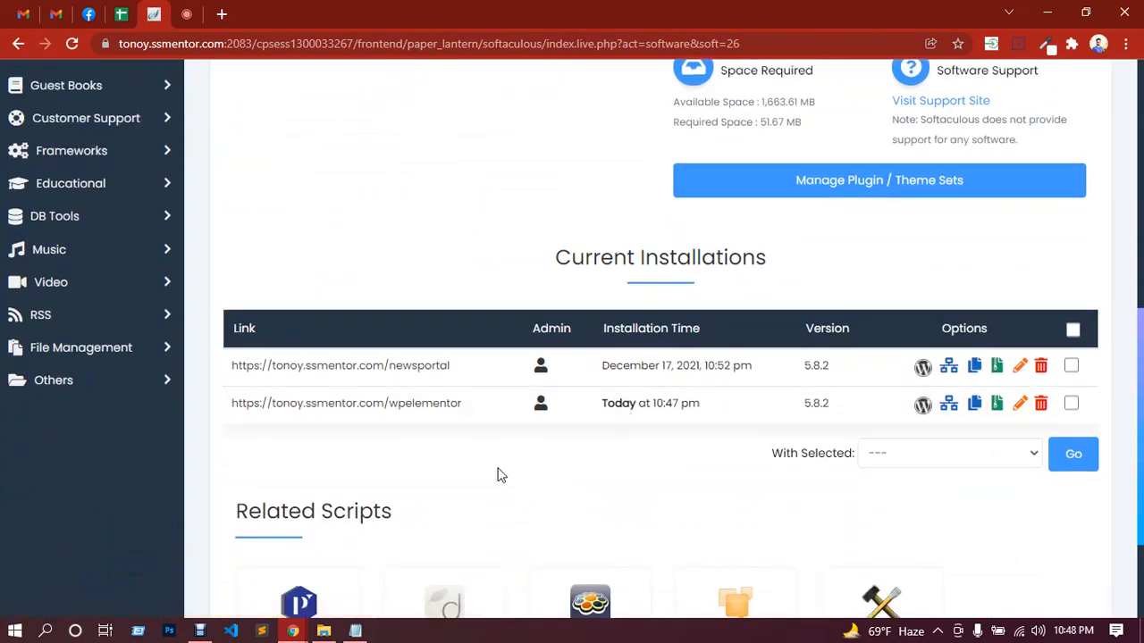
left_click(541, 409)
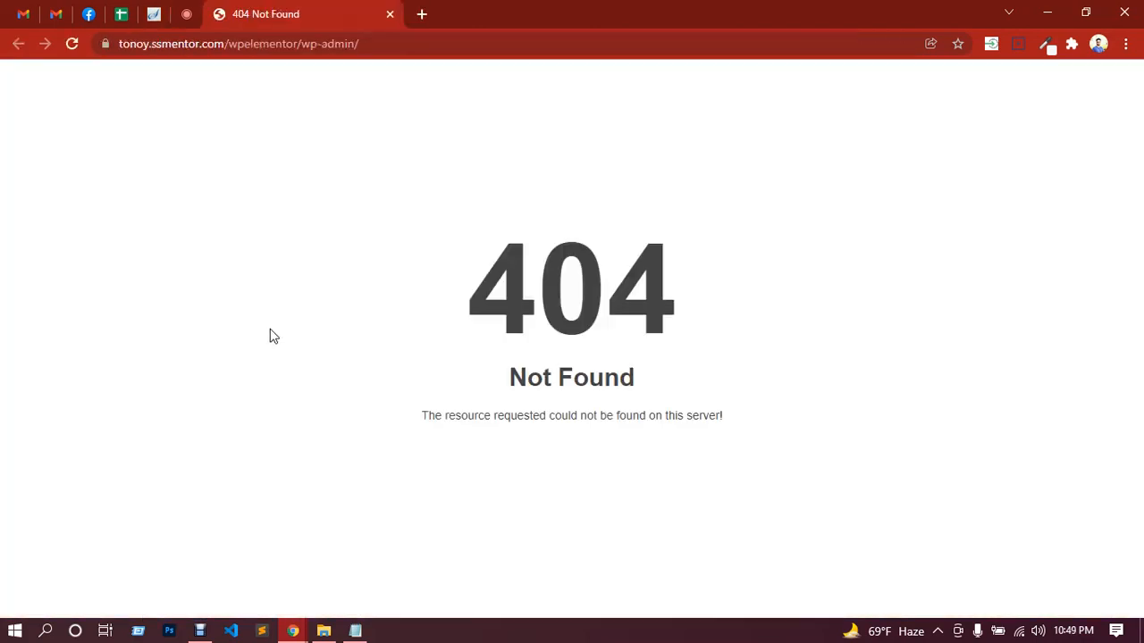
left_click(390, 14)
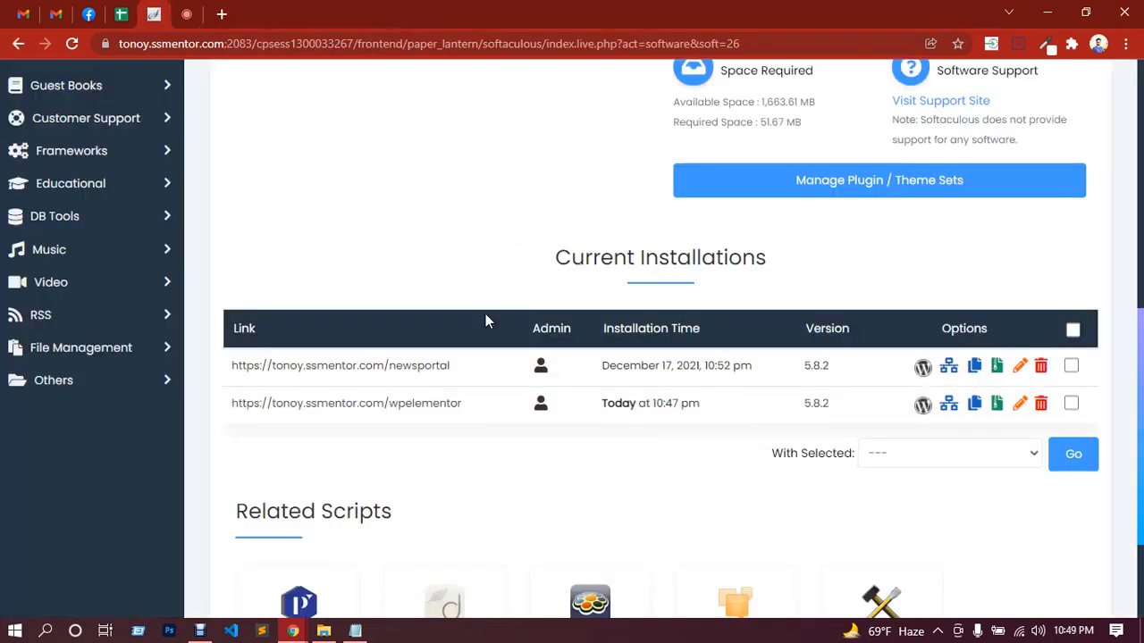
left_click(540, 369)
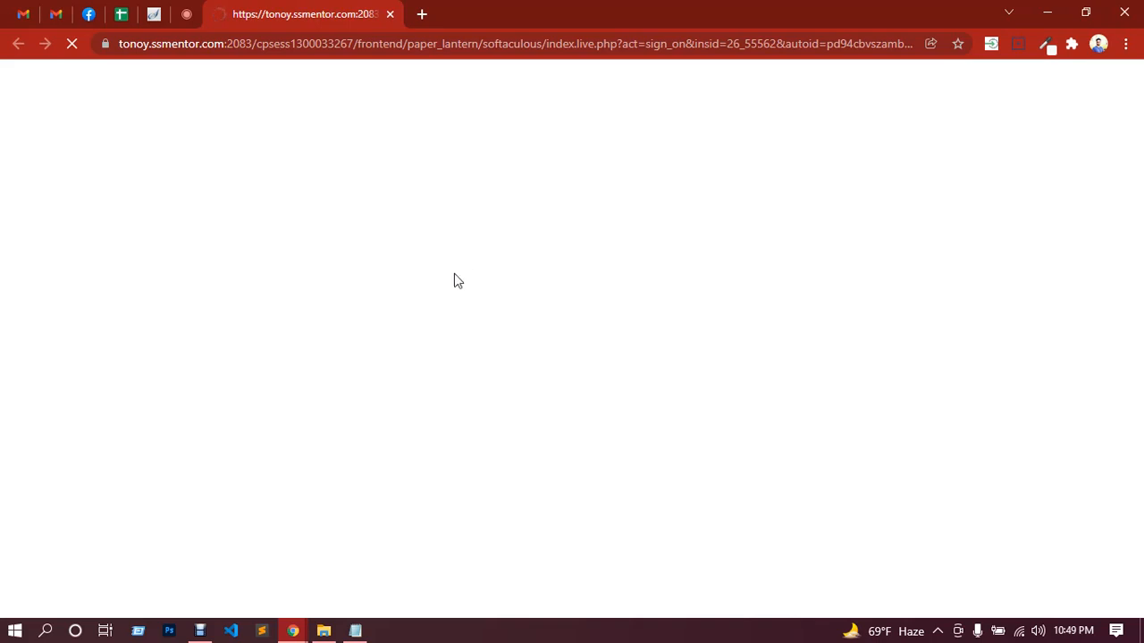
left_click(393, 16)
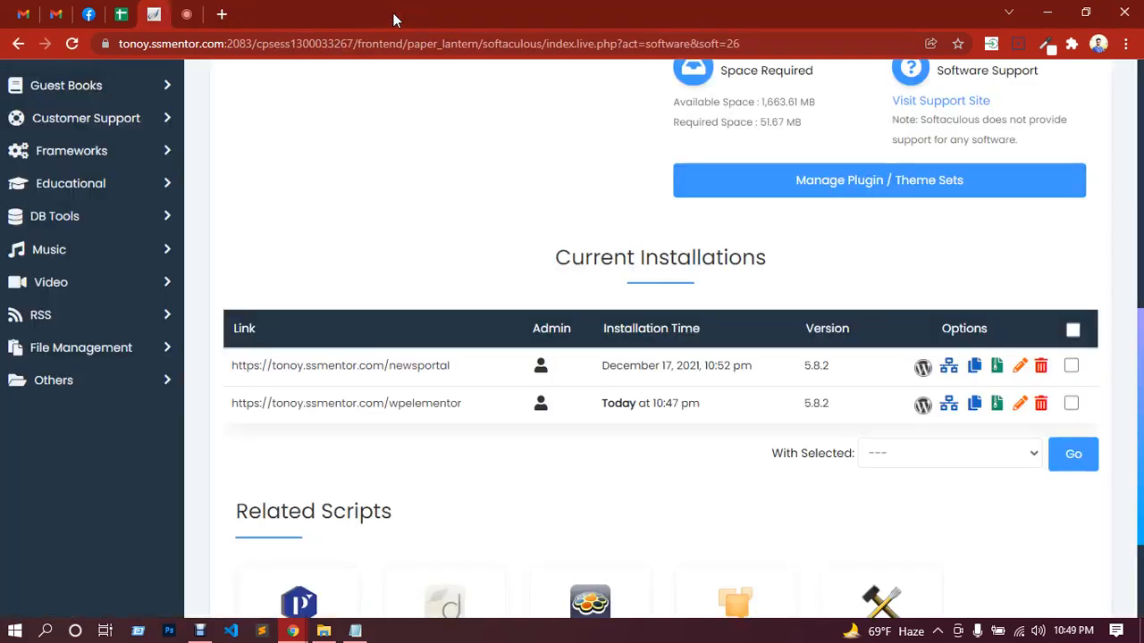
Step: Remove the wpelementor WordPress installation together with its directory, database and database user
left_click(1040, 404)
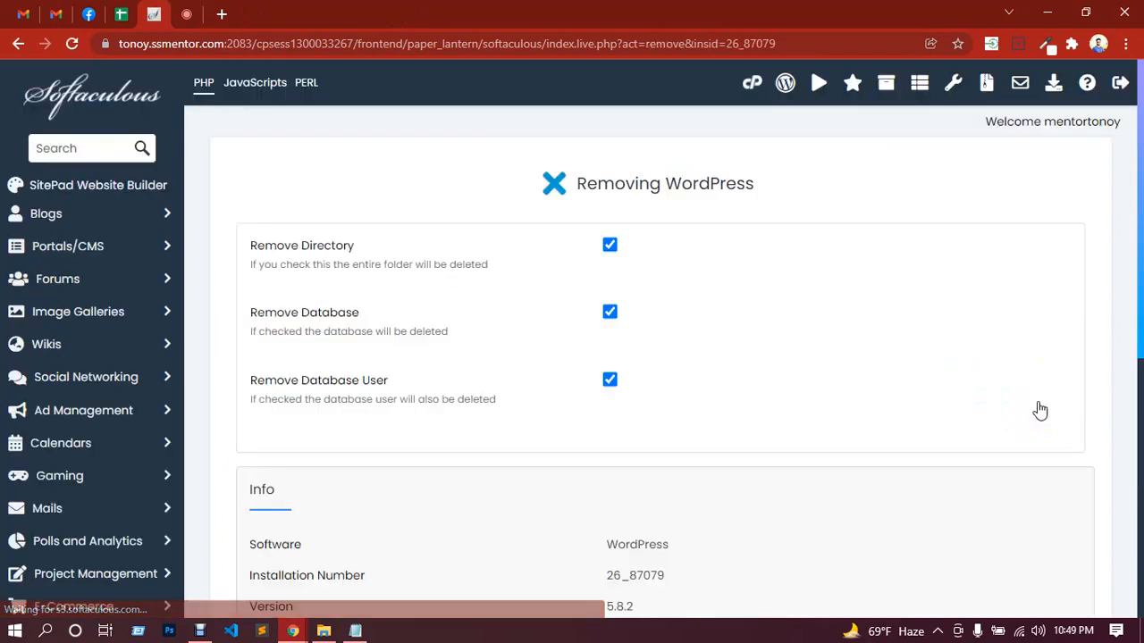
scroll(705, 388, "down", 5)
left_click(686, 481)
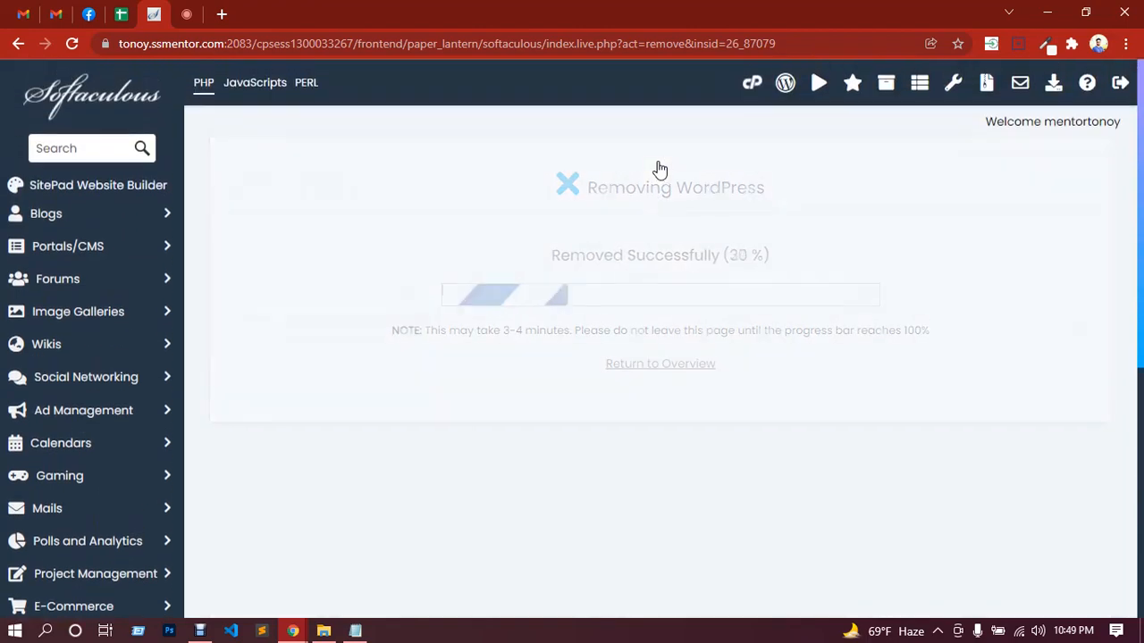
Step: Return to the WordPress overview, start a new installation and set its installation directory to elementor
left_click(672, 243)
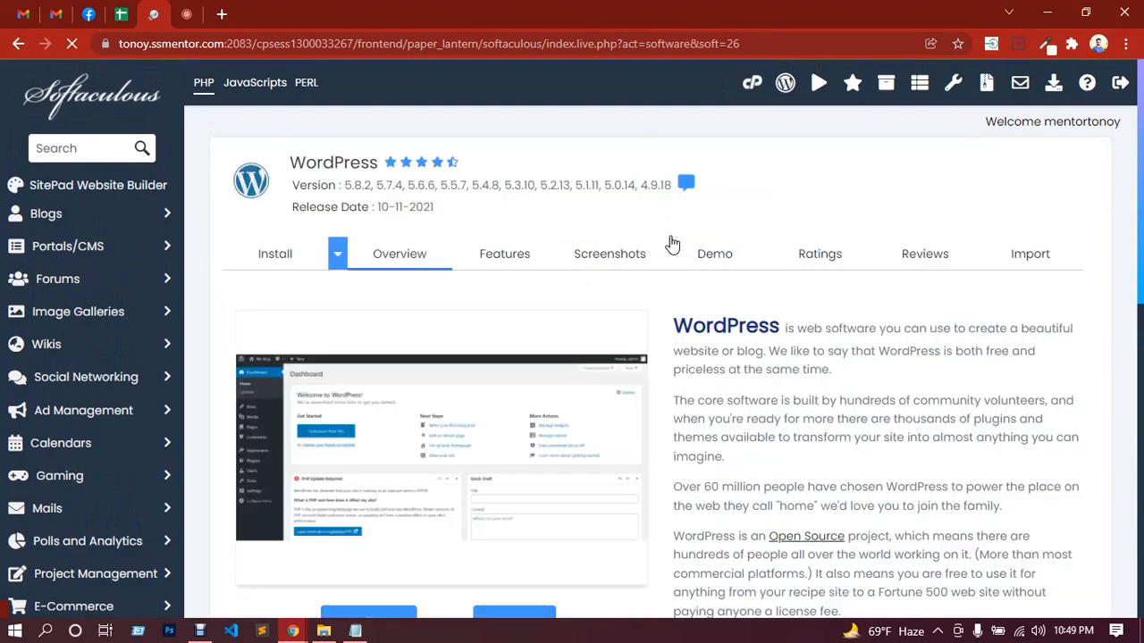
scroll(379, 352, "down", 4)
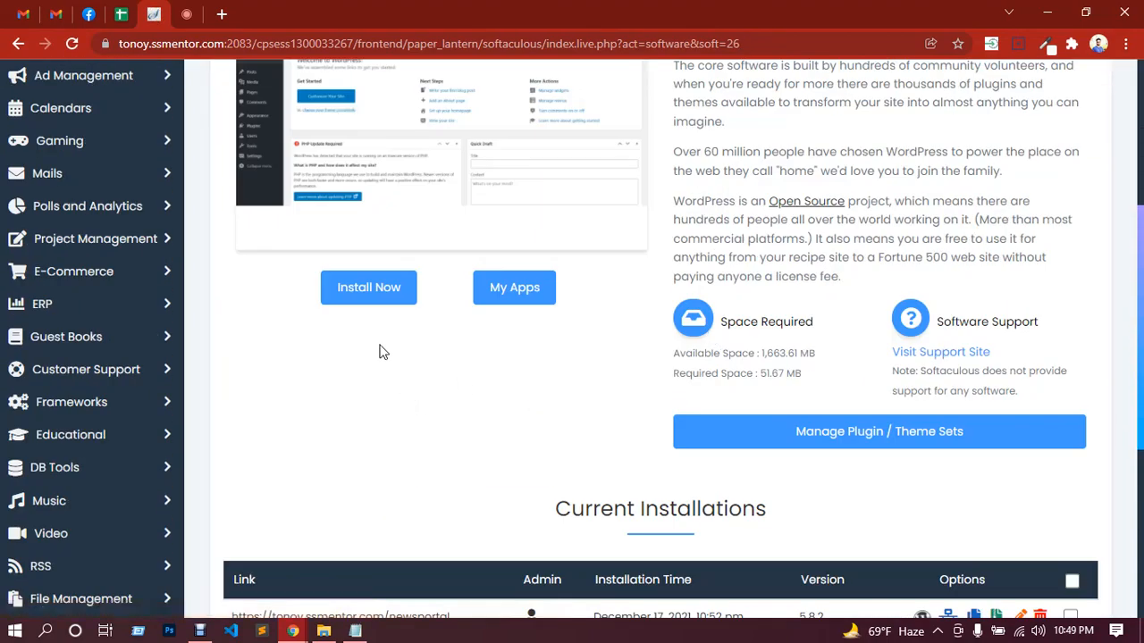
left_click(368, 287)
scroll(650, 304, "up", 2)
left_click(646, 266)
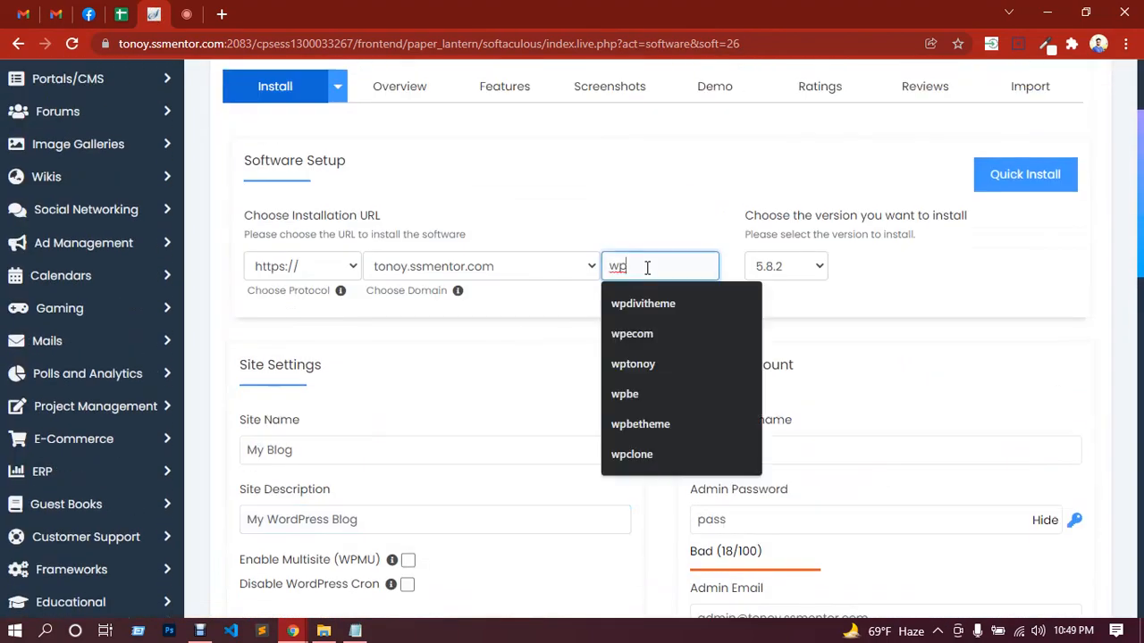
double_click(616, 265)
type("Elem")
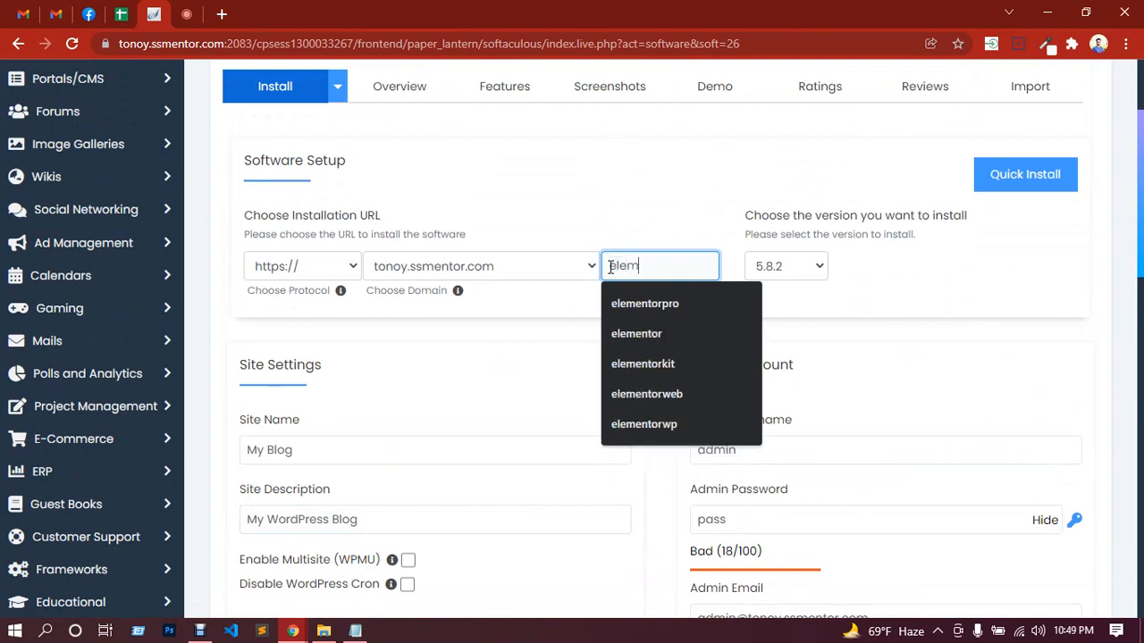
left_click(527, 376)
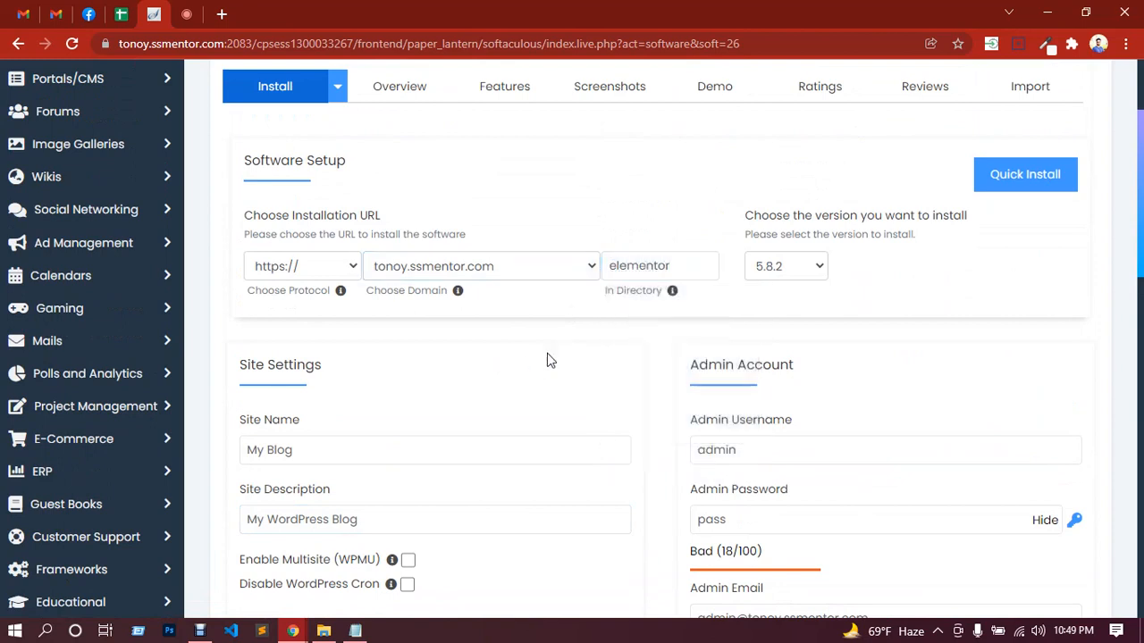
Step: Set the new installation's site name to Elementor and its site description to home
scroll(679, 350, "down", 1)
left_click(774, 336)
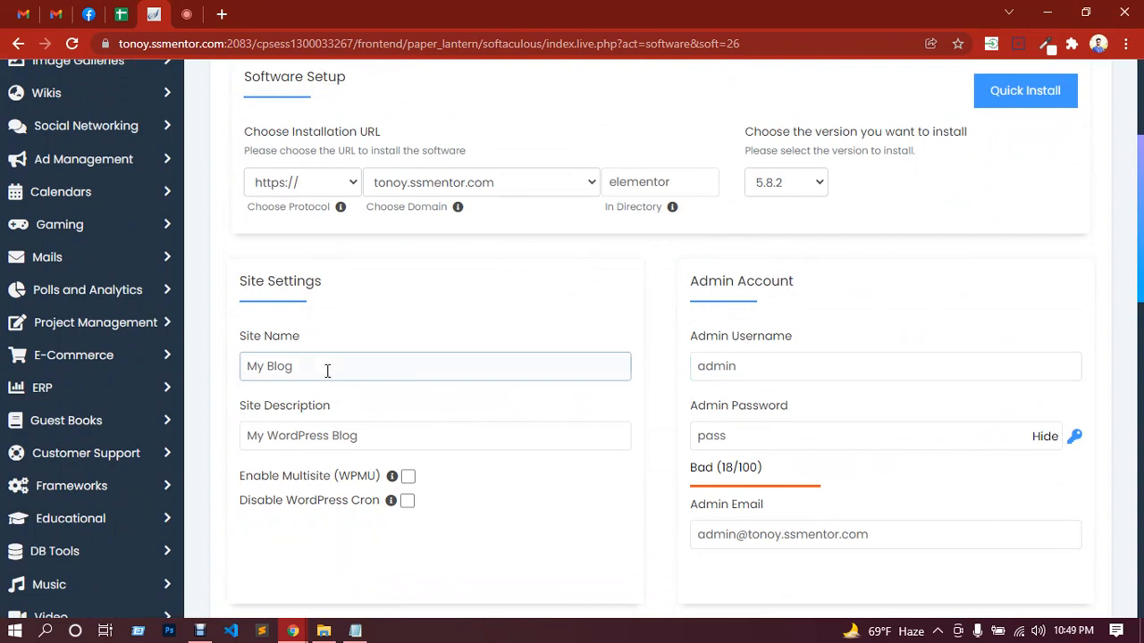
left_click_drag(327, 370, 223, 370)
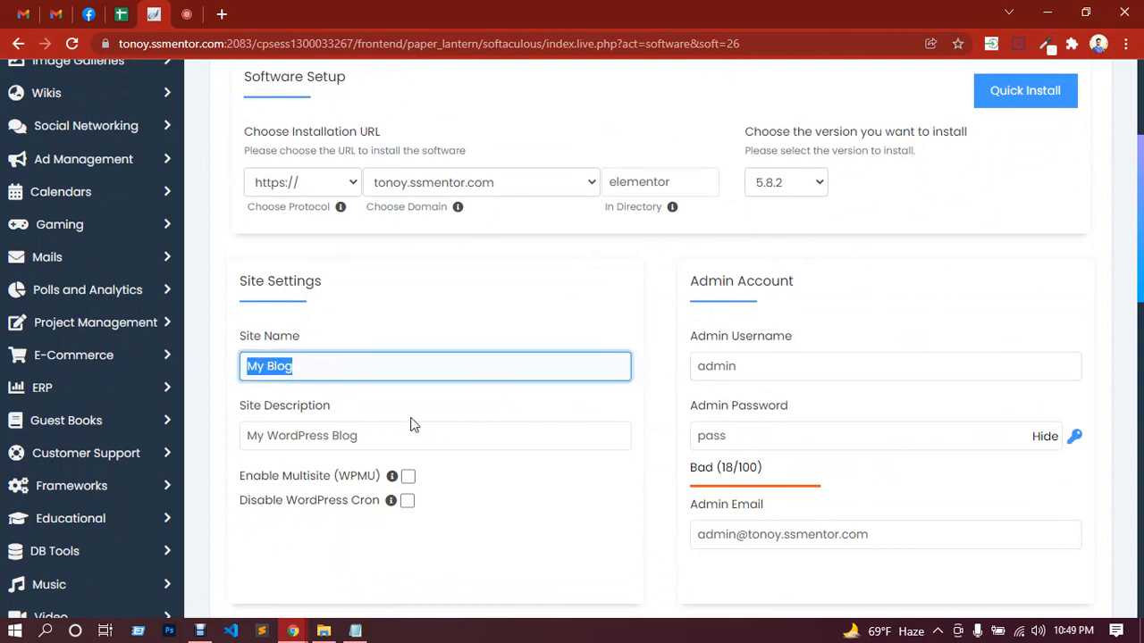
type("Elementor")
left_click(376, 401)
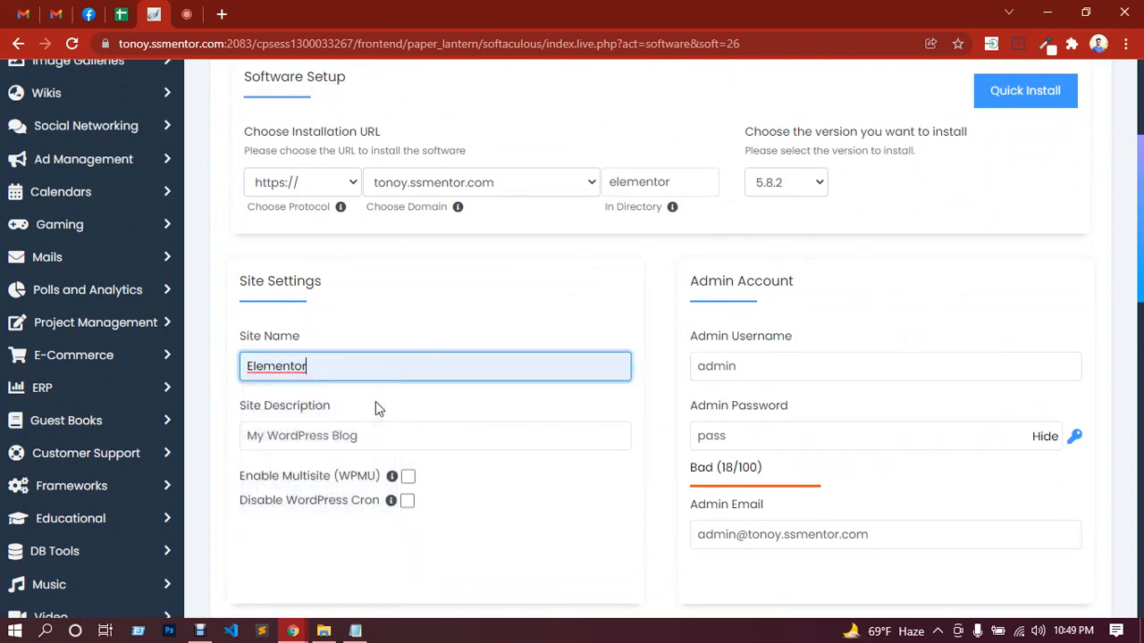
left_click_drag(394, 435, 206, 435)
type("home")
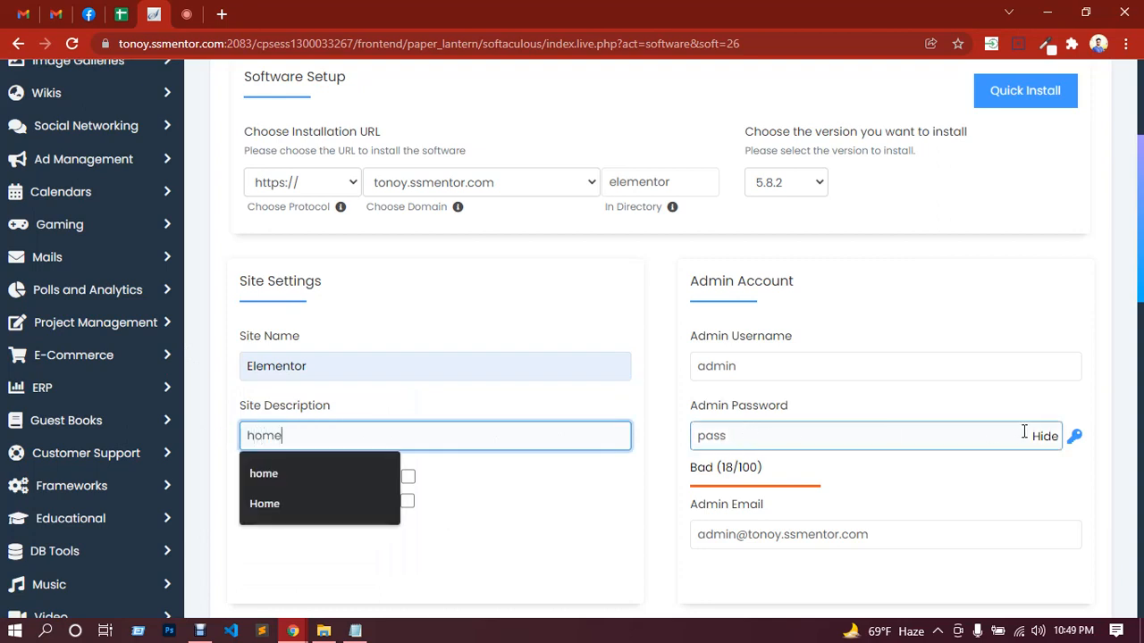
Step: Mask the admin password field and replace the default entry with the admin account password
left_click(1041, 436)
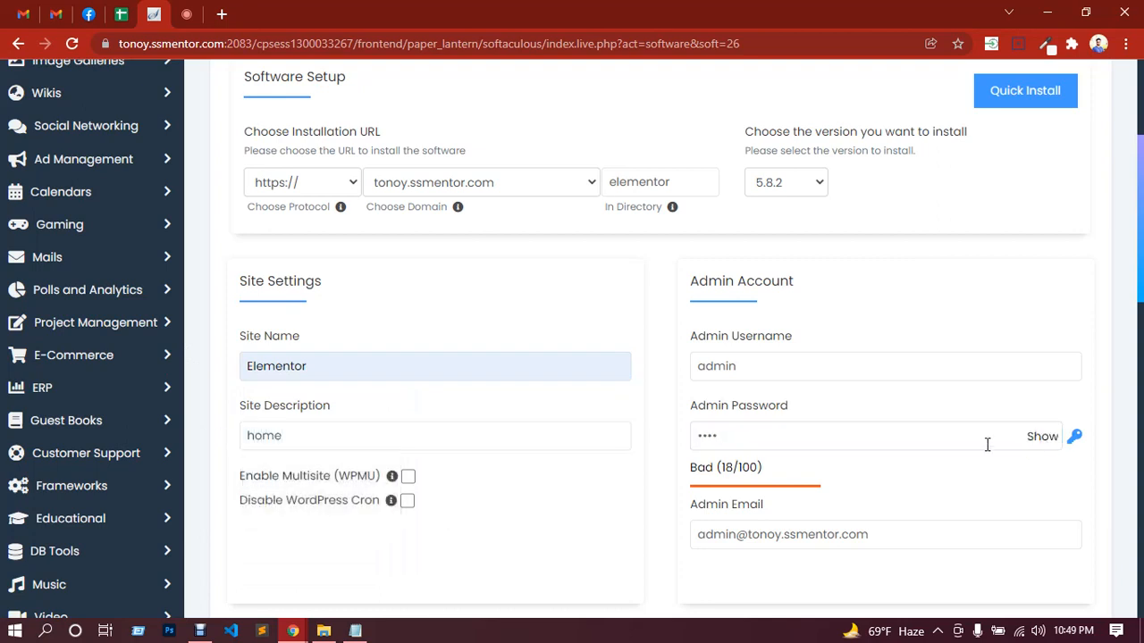
left_click(738, 430)
left_click_drag(738, 430, 696, 435)
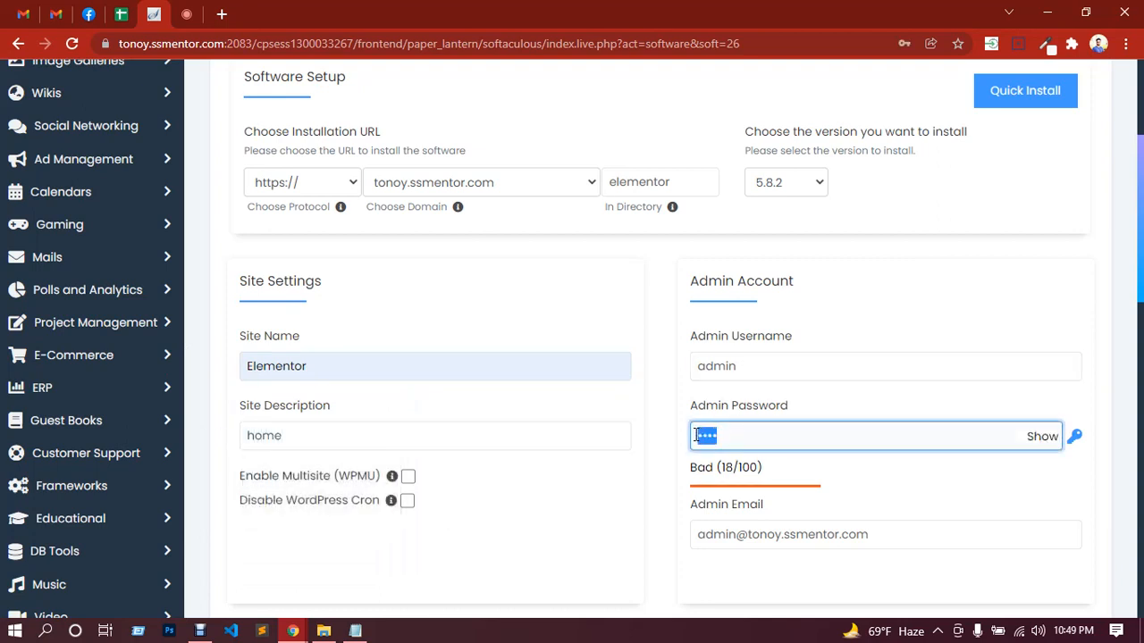
type("•••••••••")
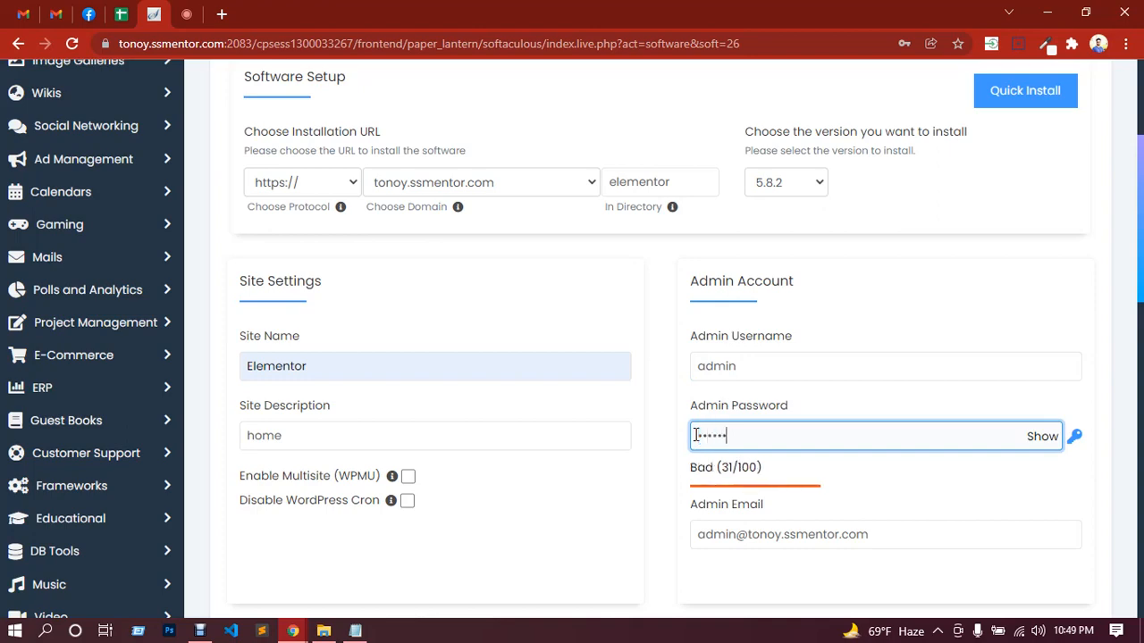
type("•")
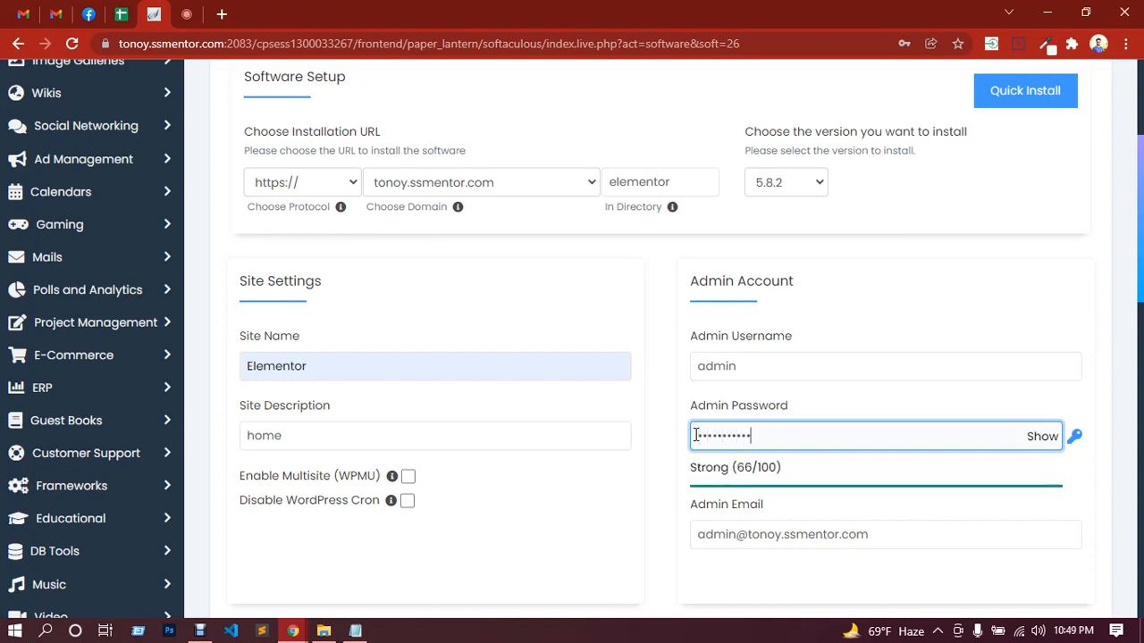
Step: Include the Classic Editor plugin and run the WordPress installation
scroll(750, 382, "down", 4)
left_click(723, 391)
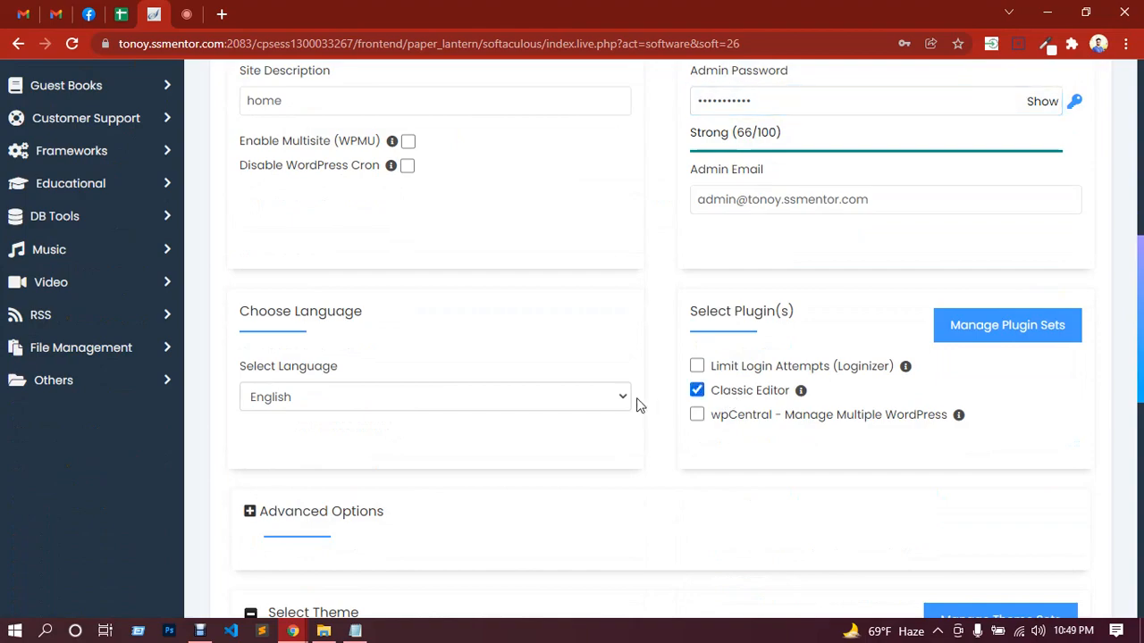
scroll(638, 404, "down", 5)
scroll(638, 403, "down", 3)
left_click(677, 393)
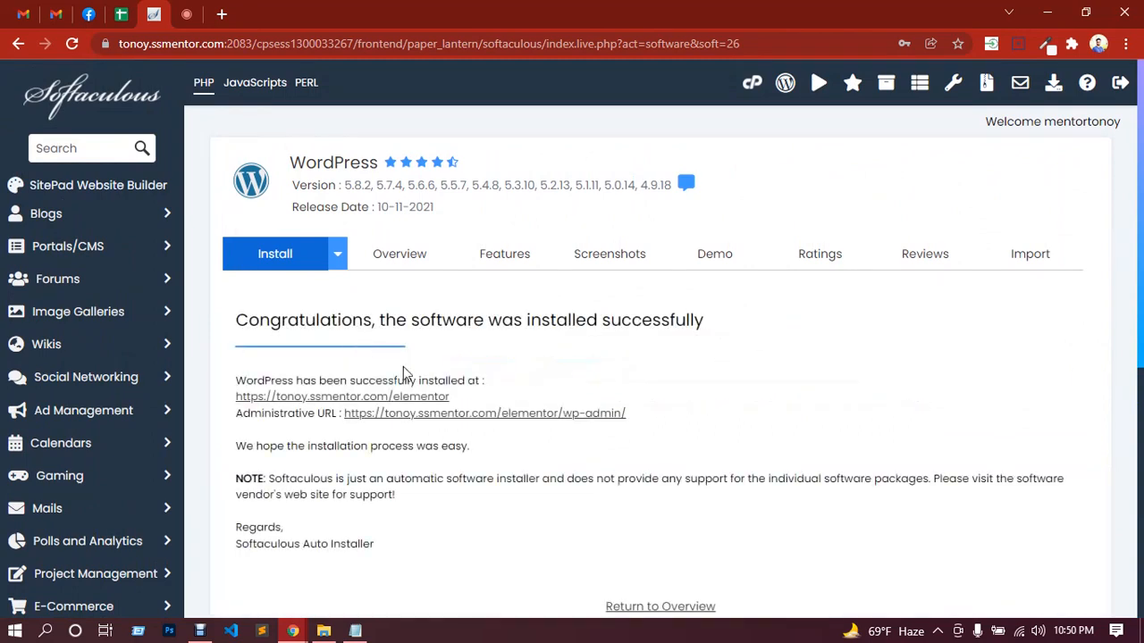
Step: Open the new site's administrative URL and check the class's in-call messages in Google Meet before returning to the dashboard
left_click(554, 415)
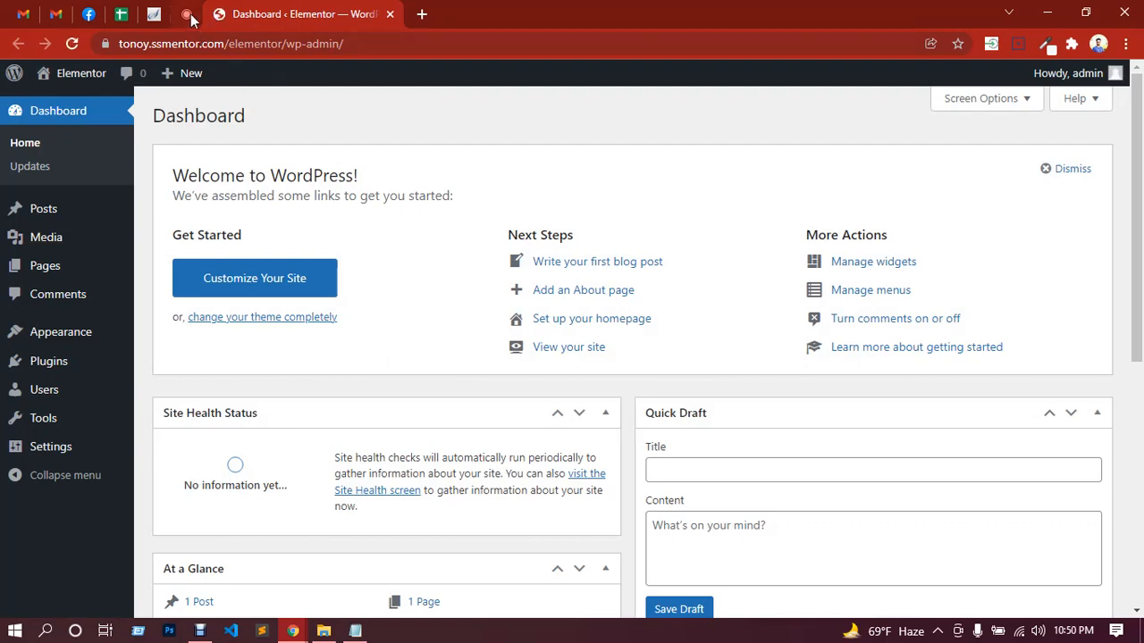
left_click(189, 16)
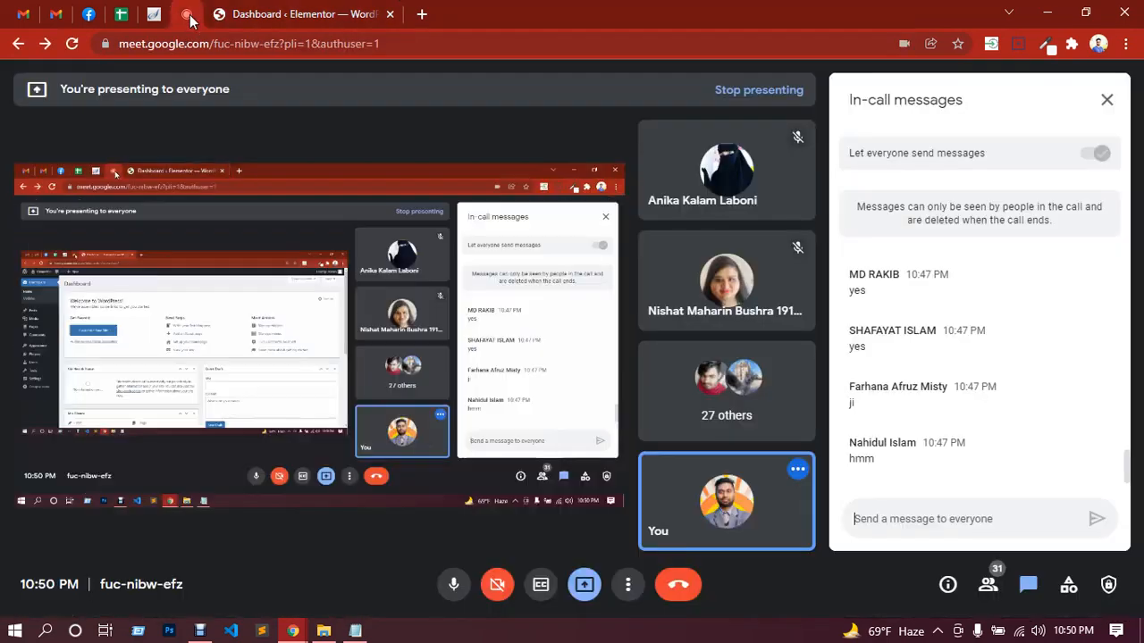
left_click(297, 16)
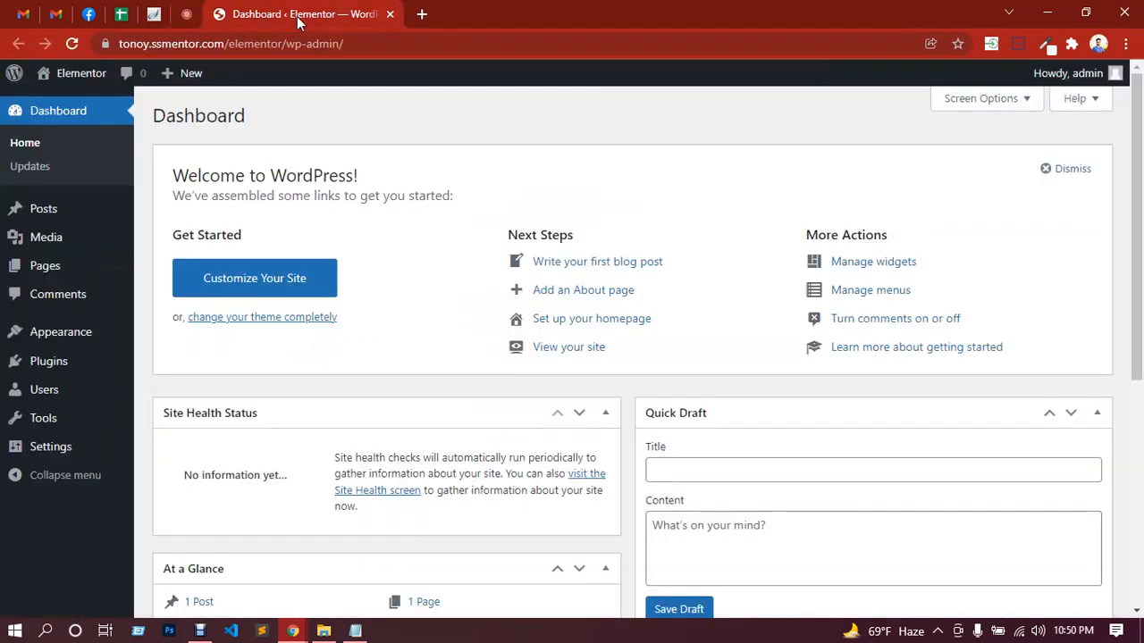
left_click(186, 16)
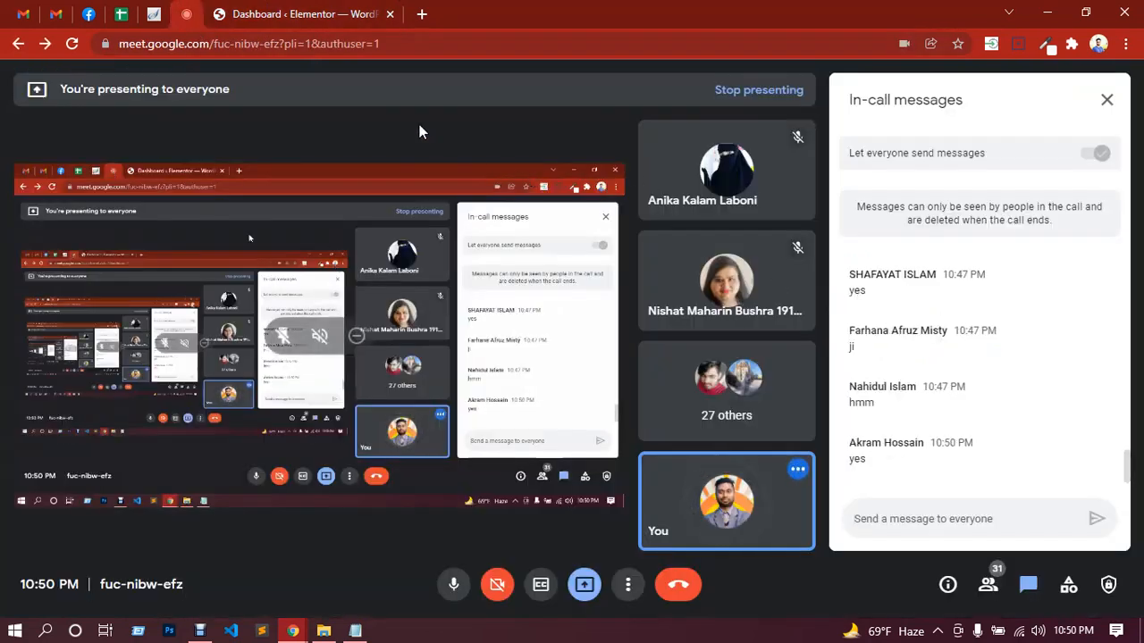
left_click(261, 13)
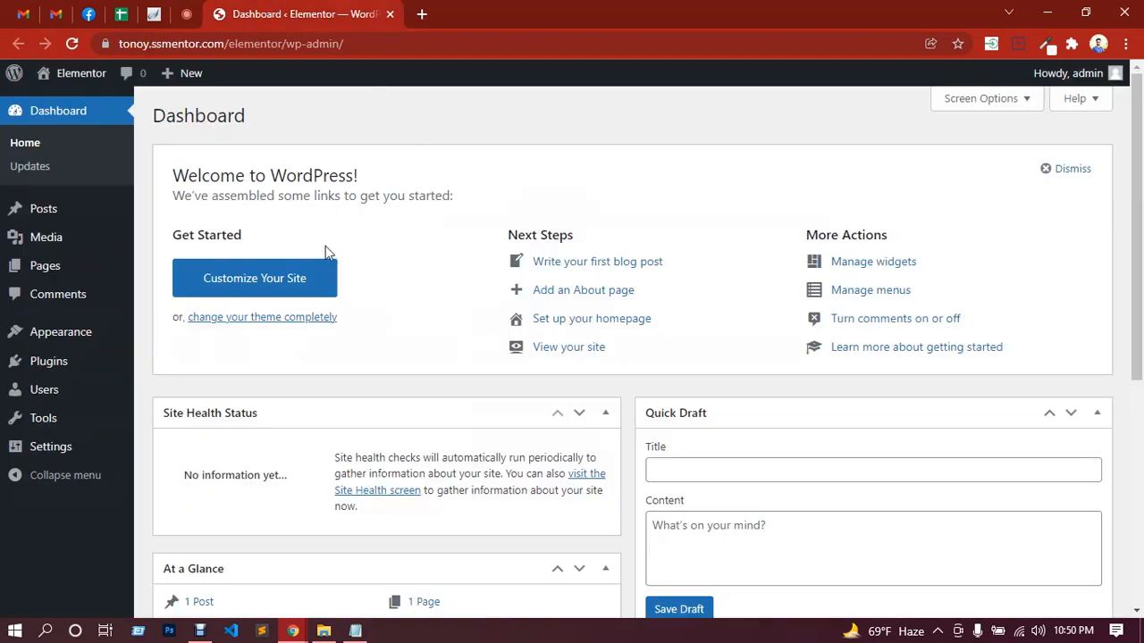
Step: Find the Hello Elementor theme among the popular themes, install it and activate it on the site
mouse_move(69, 342)
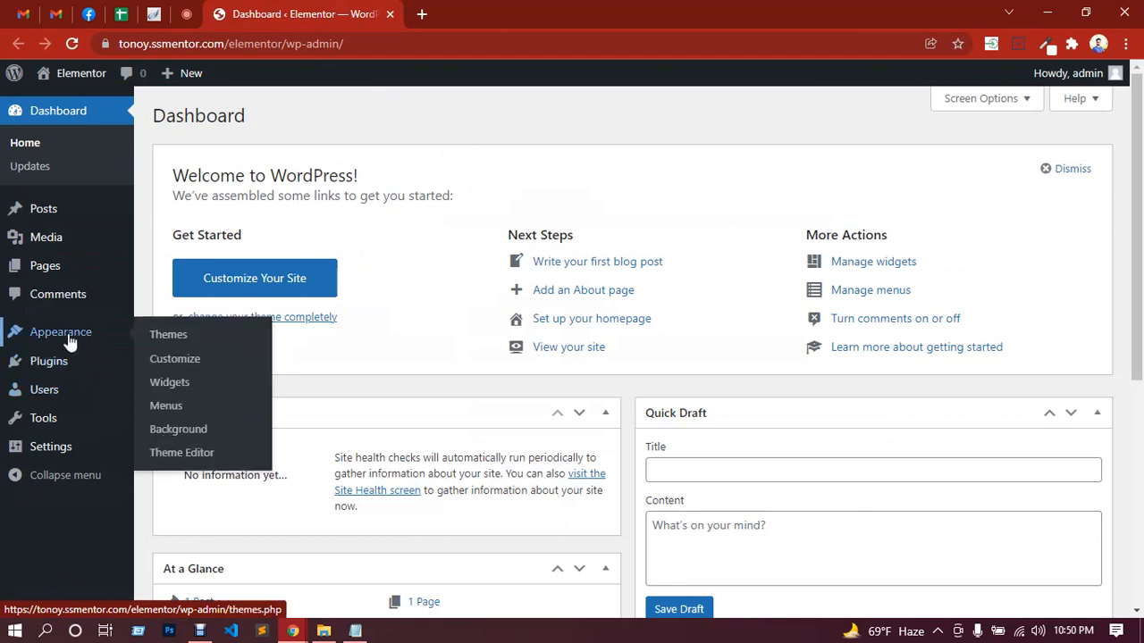
left_click(174, 335)
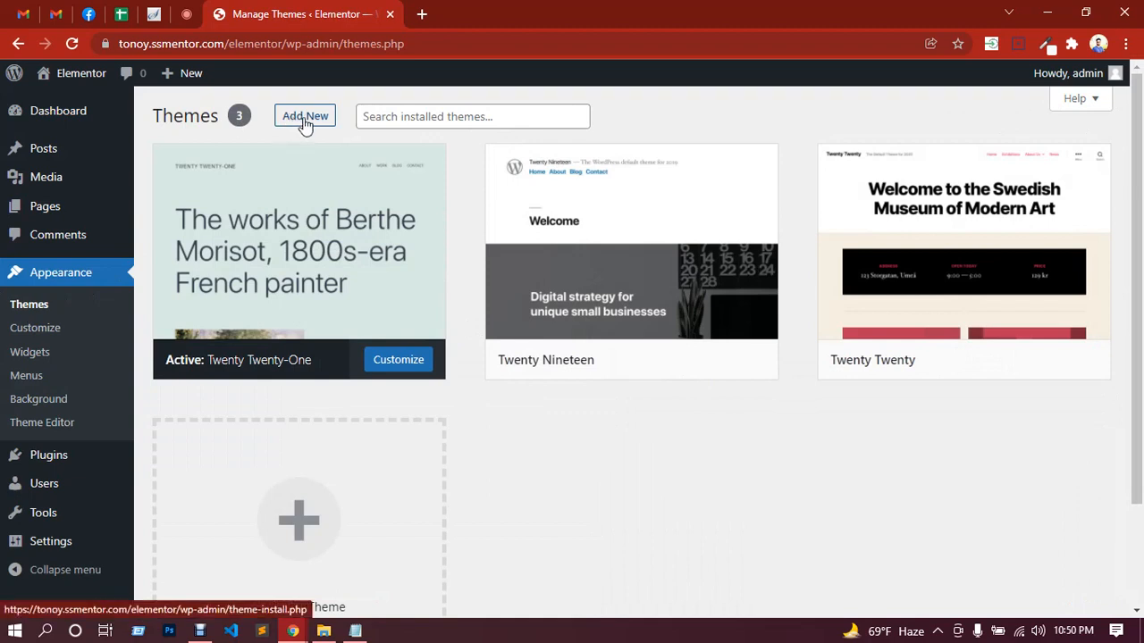
scroll(342, 369, "down", 2)
scroll(333, 376, "up", 2)
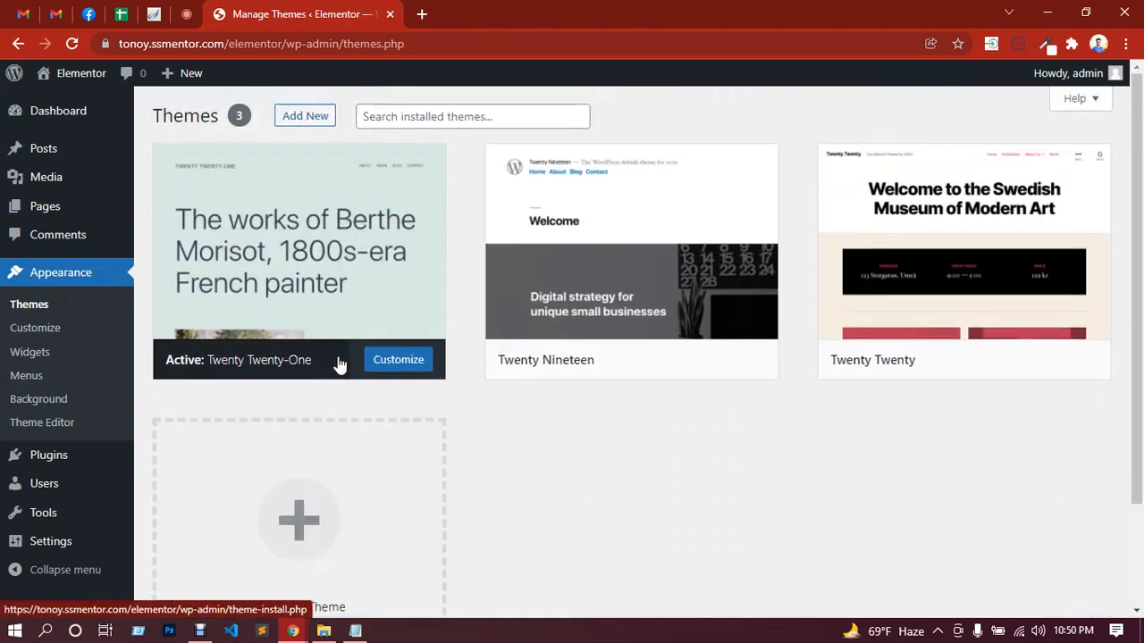
left_click(295, 125)
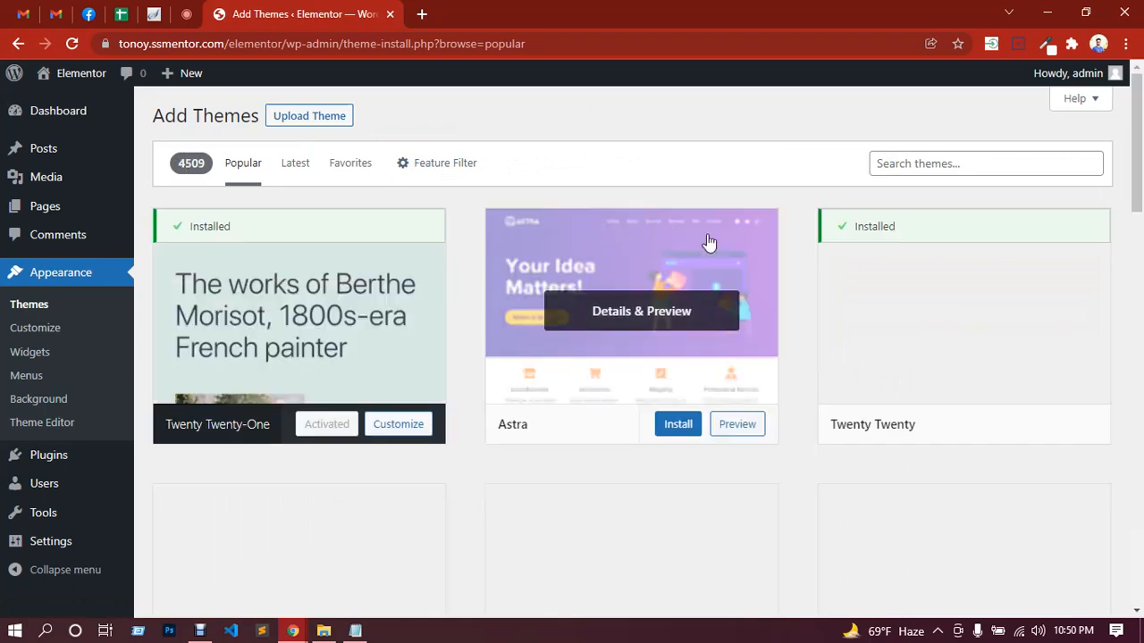
scroll(834, 248, "down", 4)
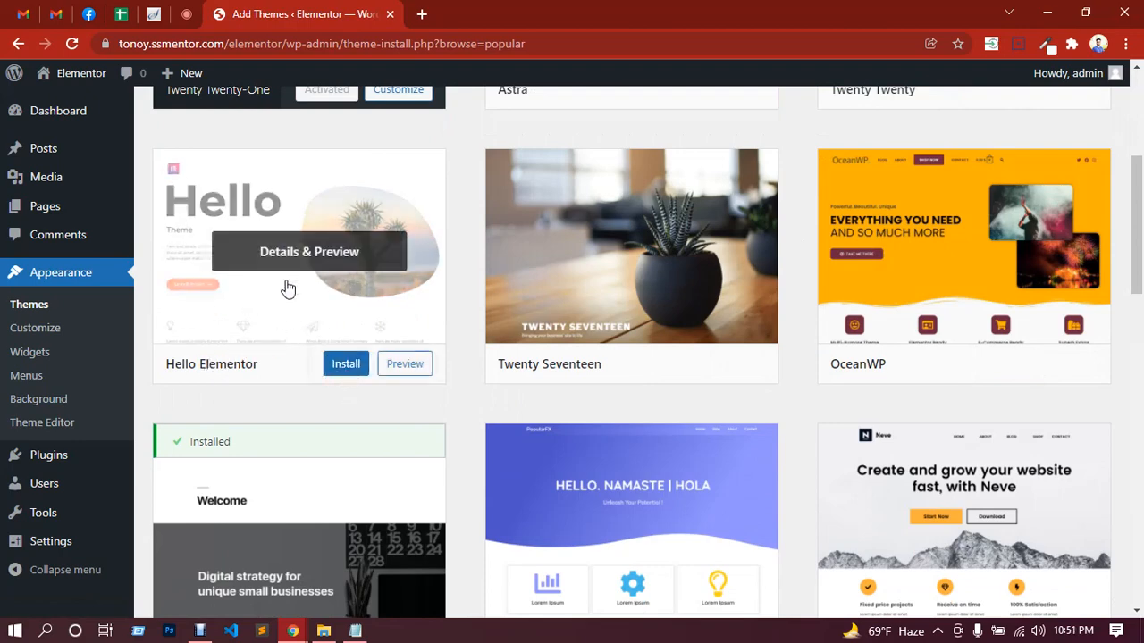
left_click(344, 368)
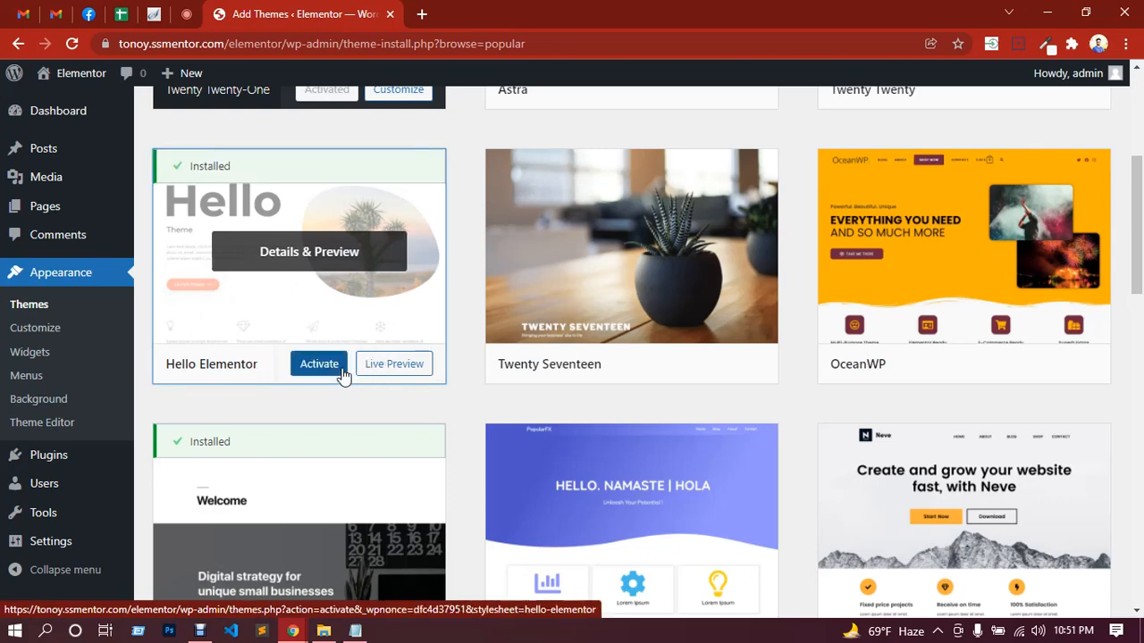
left_click(327, 379)
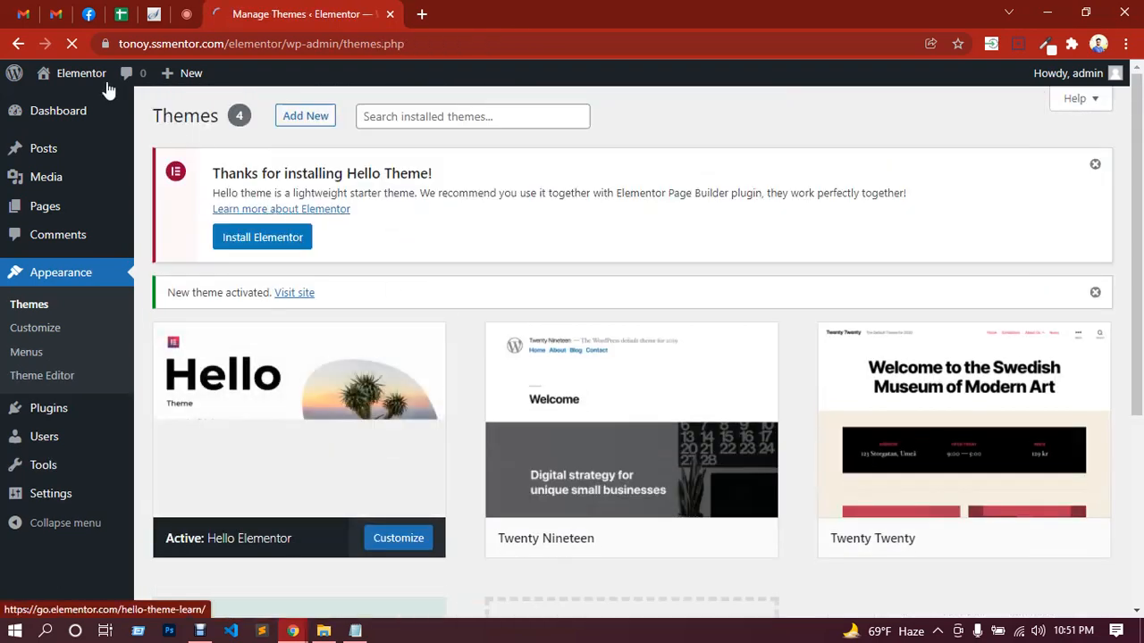
Step: View the site's front end in a new tab, then return to the Themes page and look over the installed themes
mouse_move(71, 73)
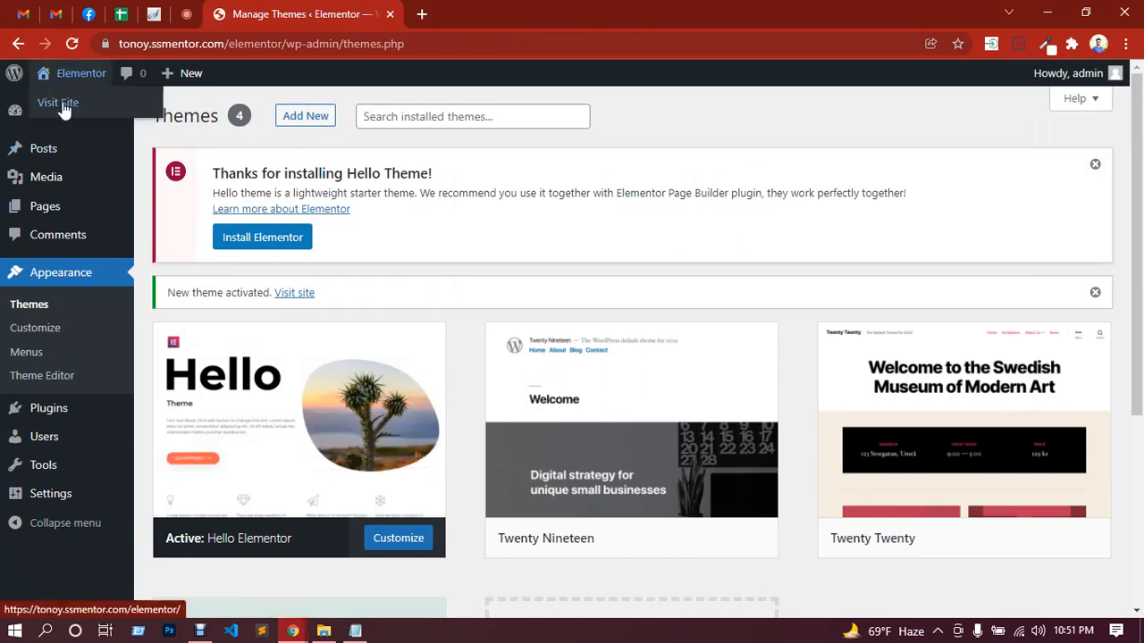
right_click(63, 109)
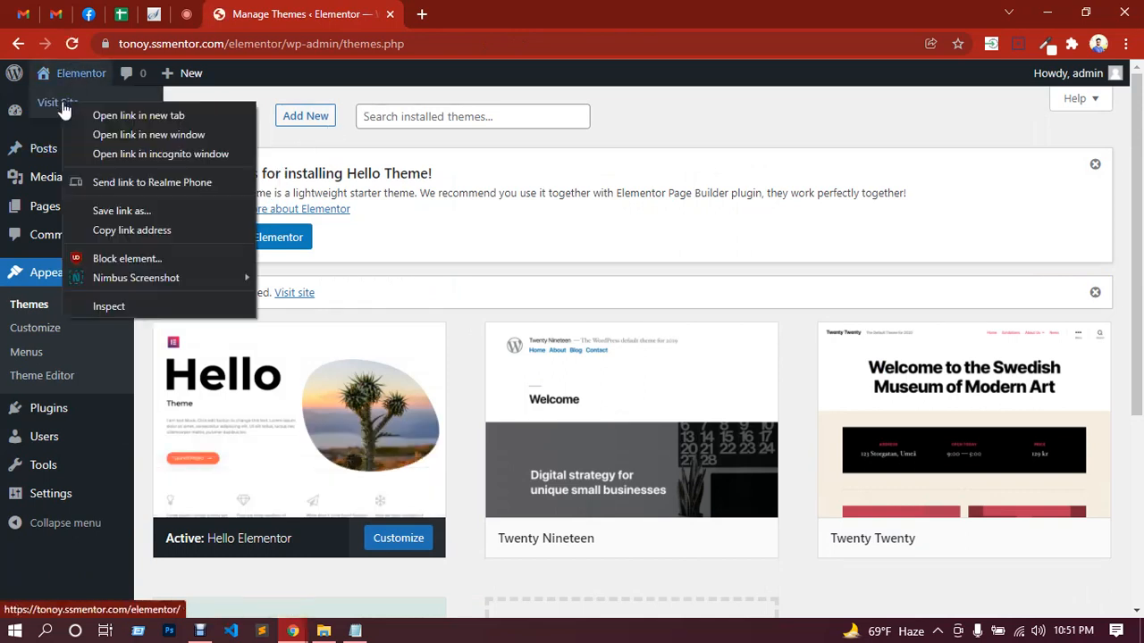
left_click(125, 115)
left_click(485, 16)
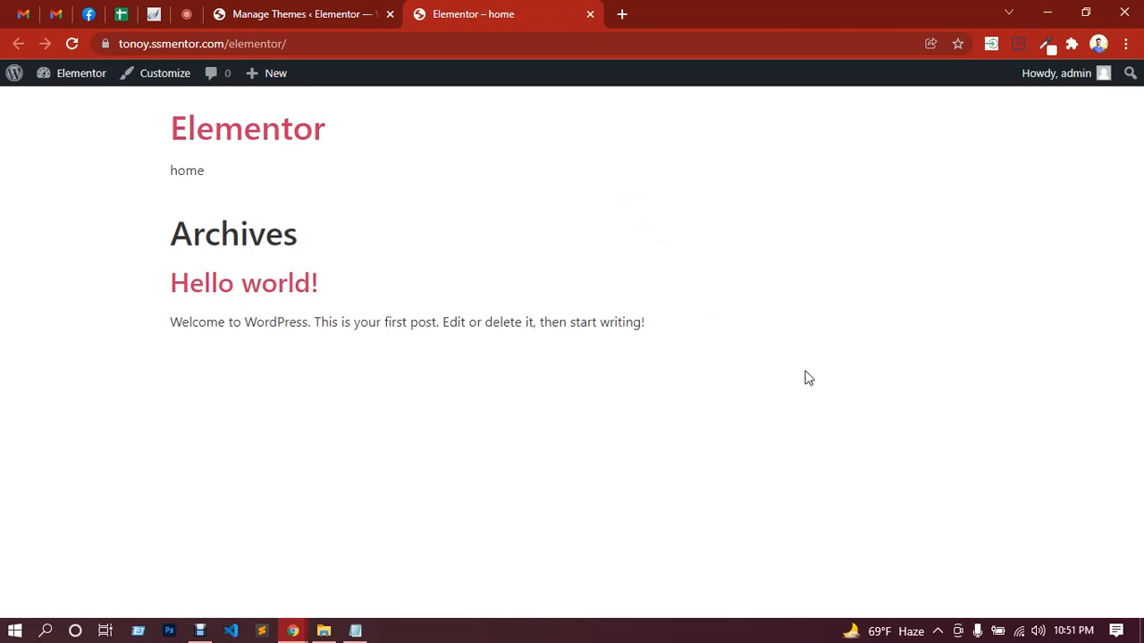
left_click(327, 20)
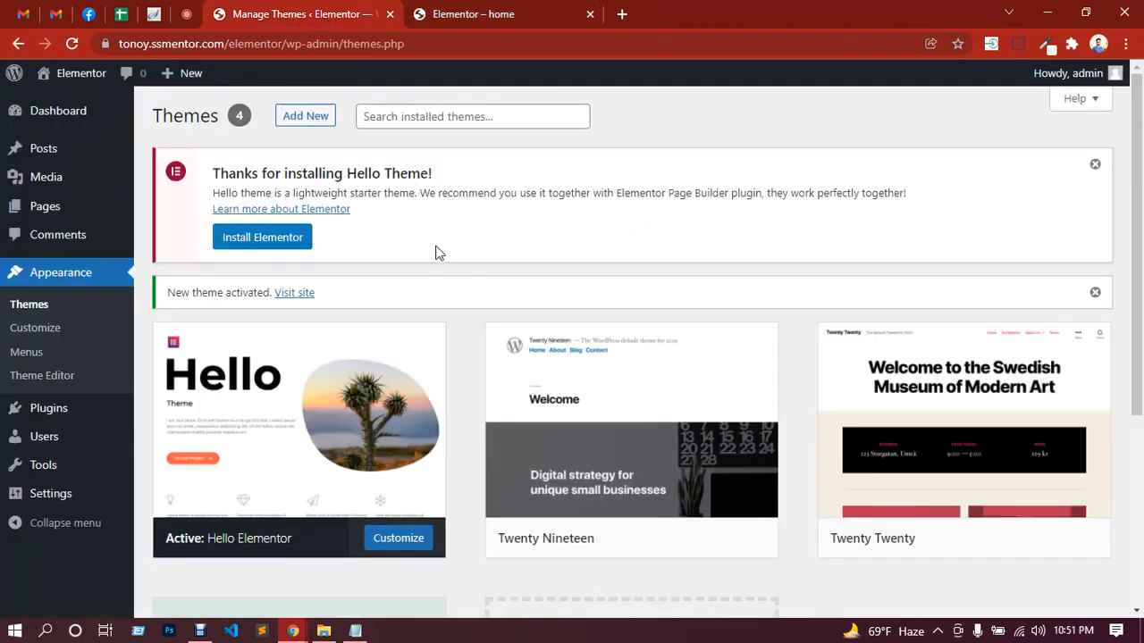
scroll(436, 253, "down", 2)
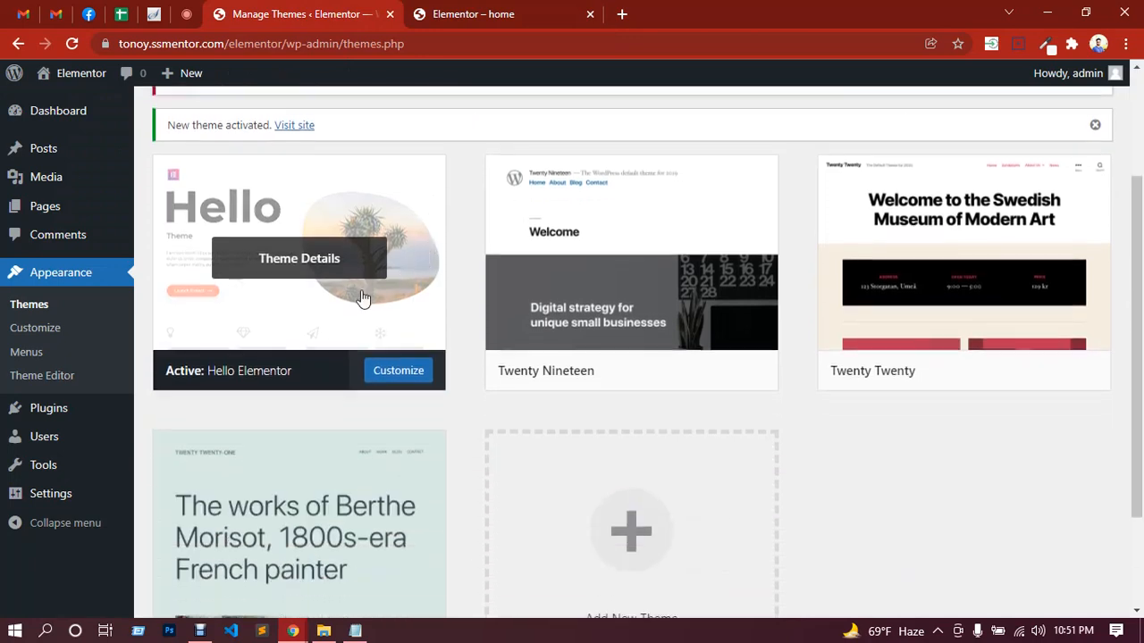
scroll(373, 300, "up", 2)
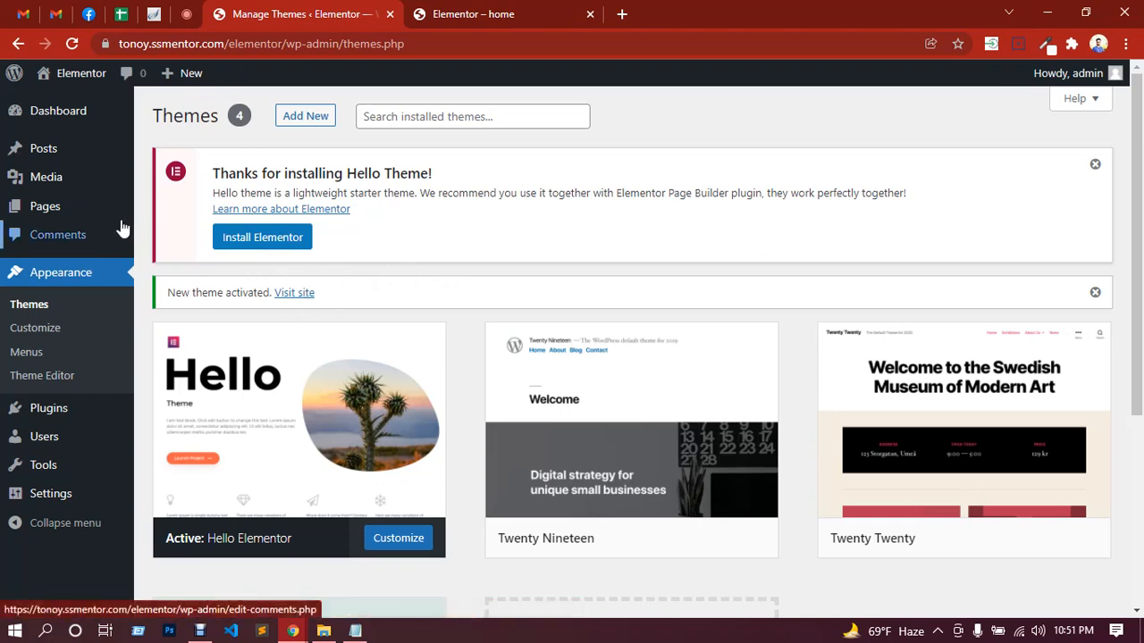
Step: Add a new page titled Home from the Pages list and publish it
mouse_move(119, 219)
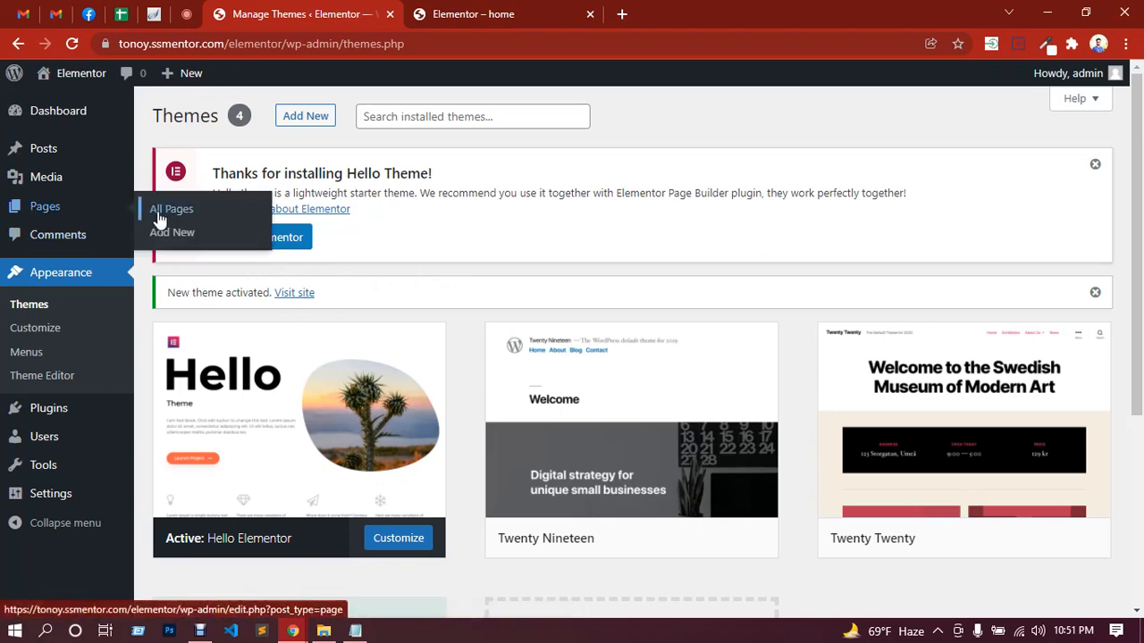
left_click(160, 218)
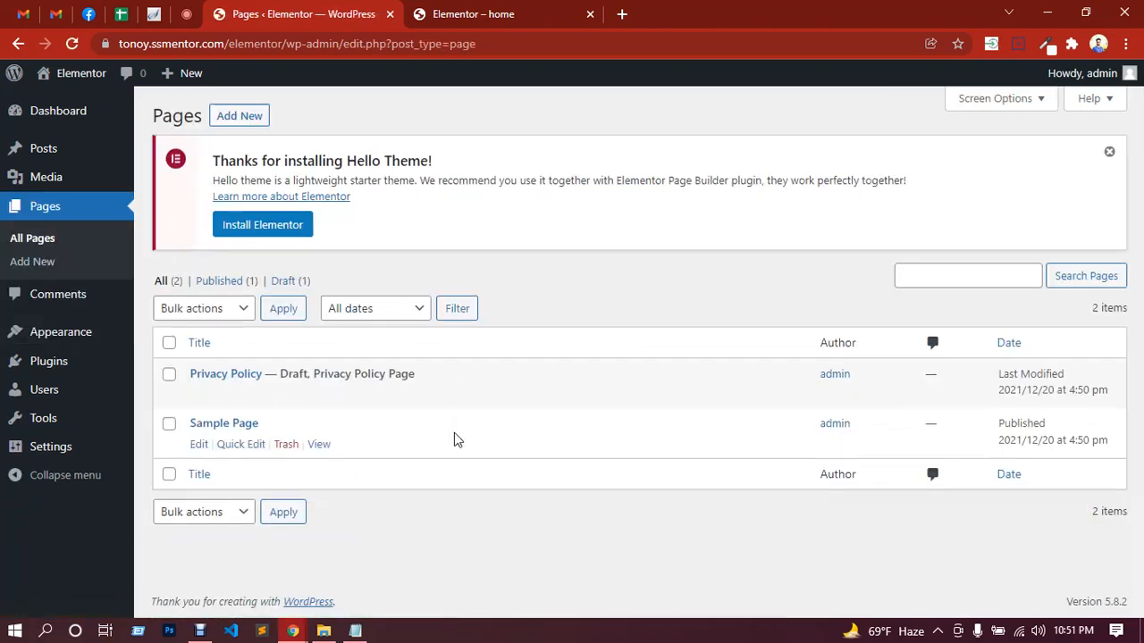
left_click(248, 125)
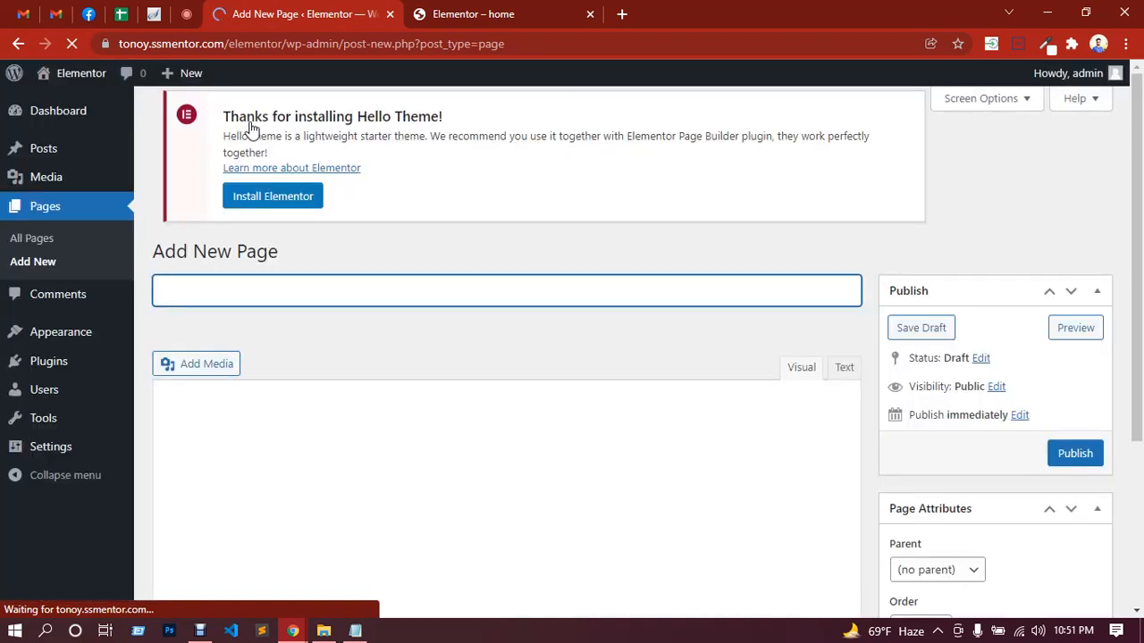
type("Home")
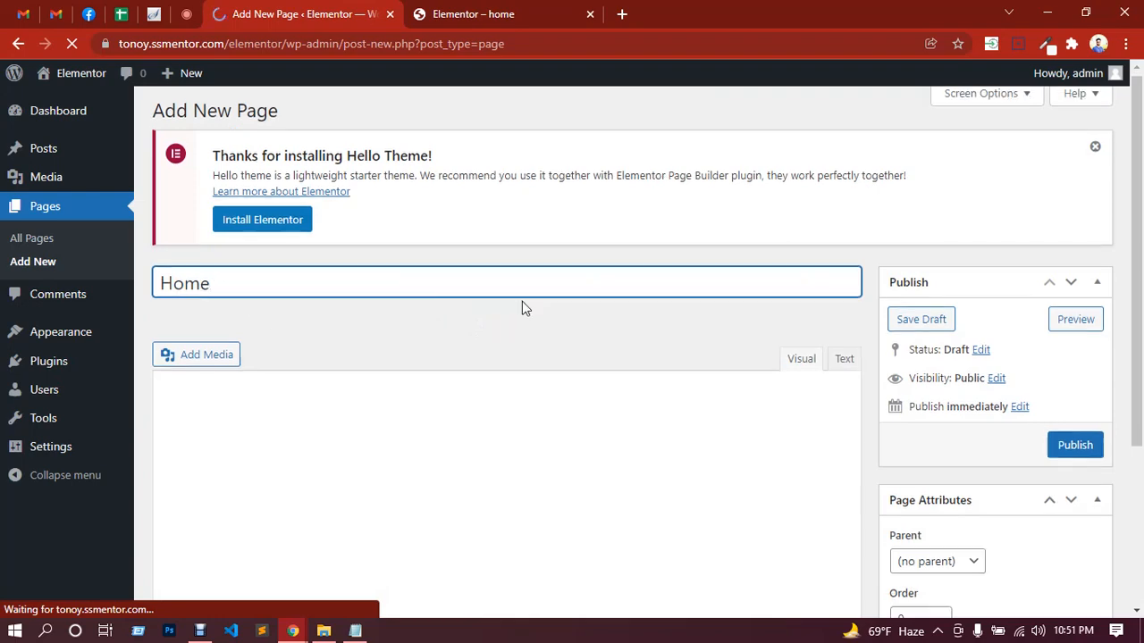
scroll(812, 384, "down", 3)
scroll(962, 405, "up", 3)
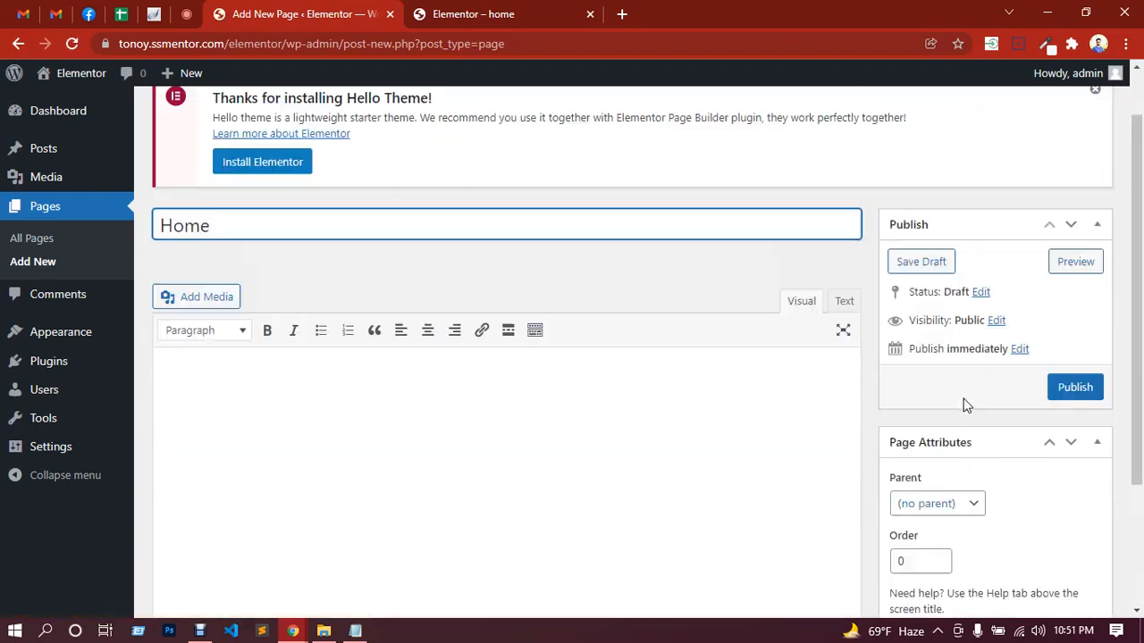
left_click(1076, 451)
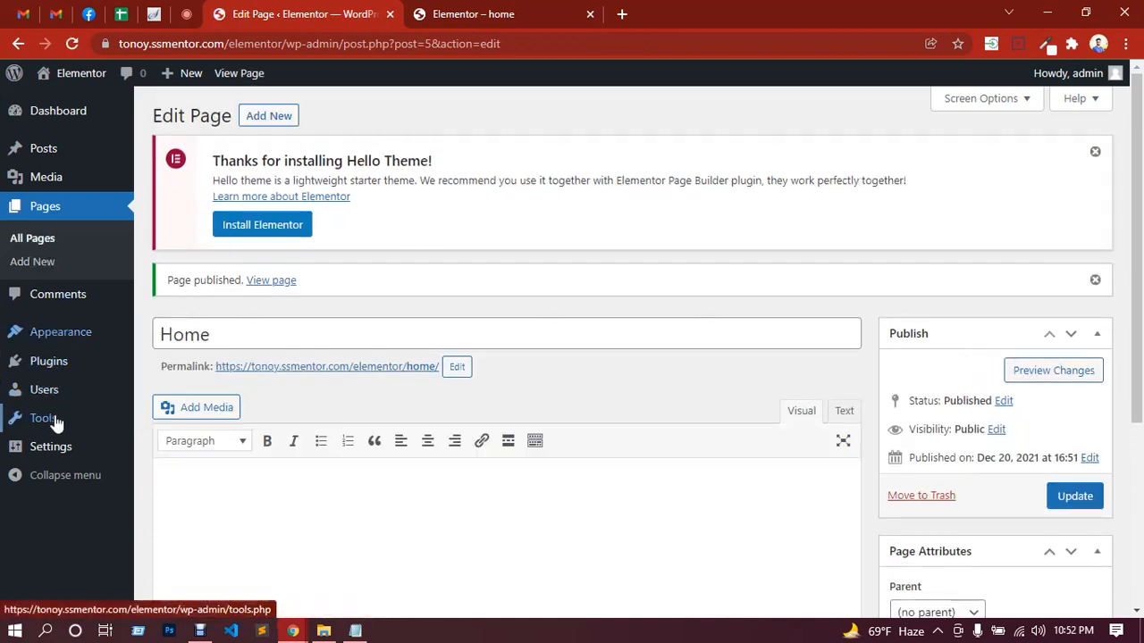
Step: Switch to the Google Meet call to check the class's in-call messages
mouse_move(49, 454)
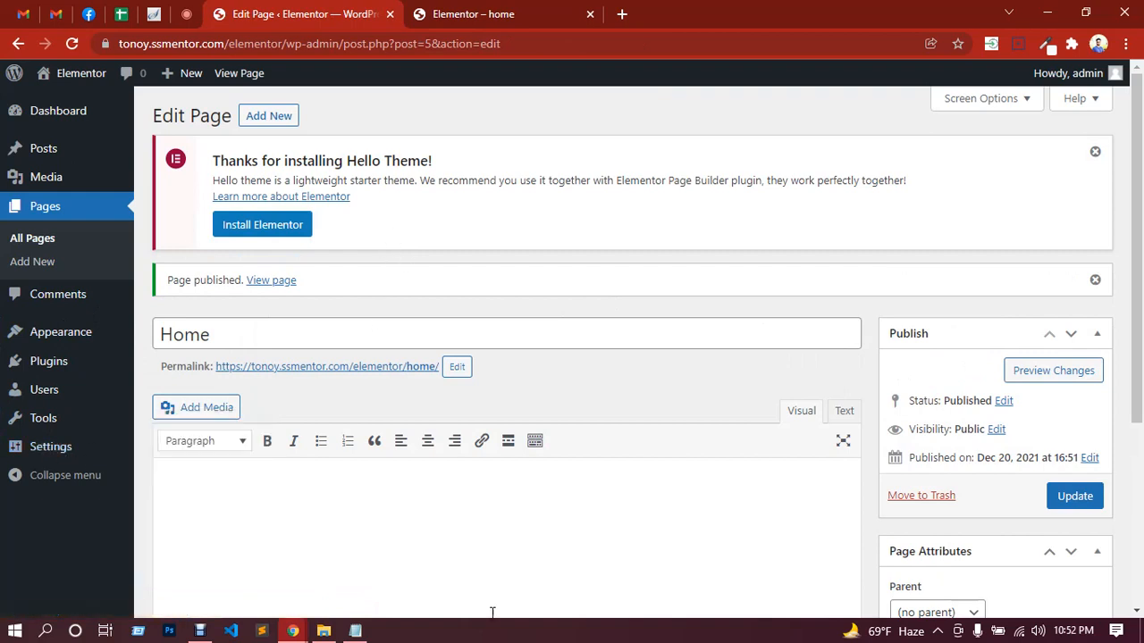
left_click(195, 16)
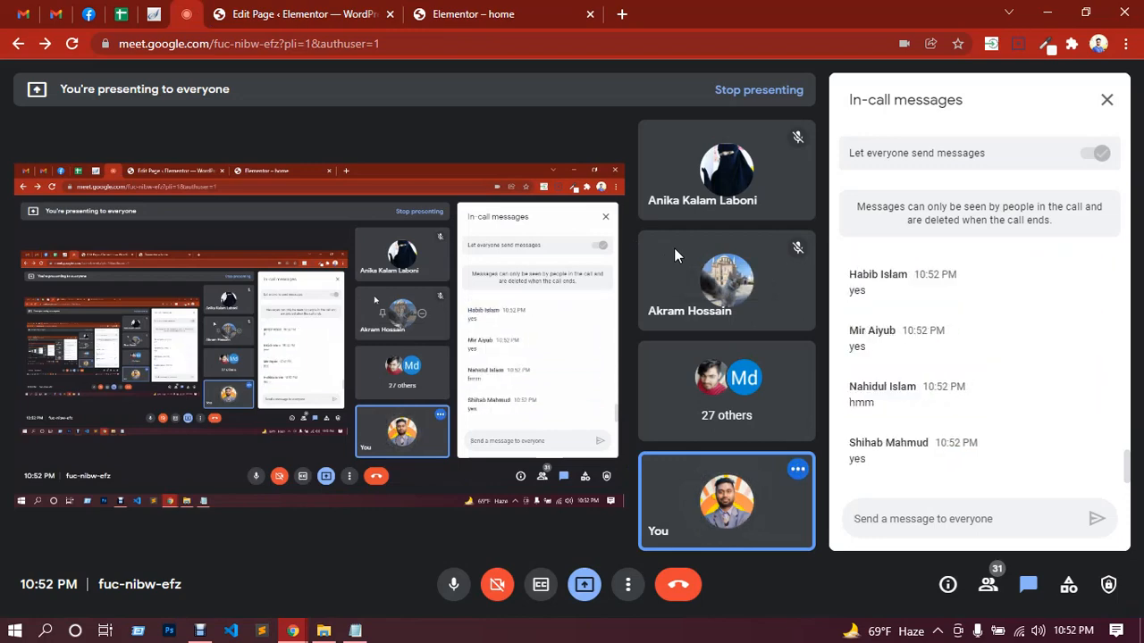
Step: Return to the WordPress admin and, in the Reading settings, make the homepage a static page using Home
left_click(317, 10)
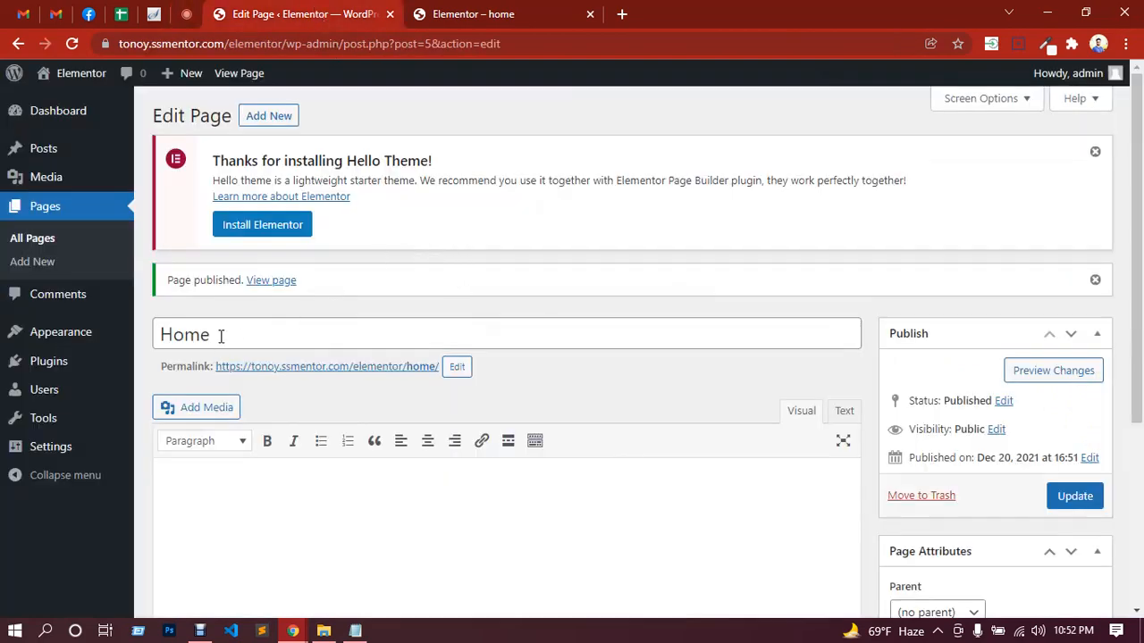
mouse_move(62, 452)
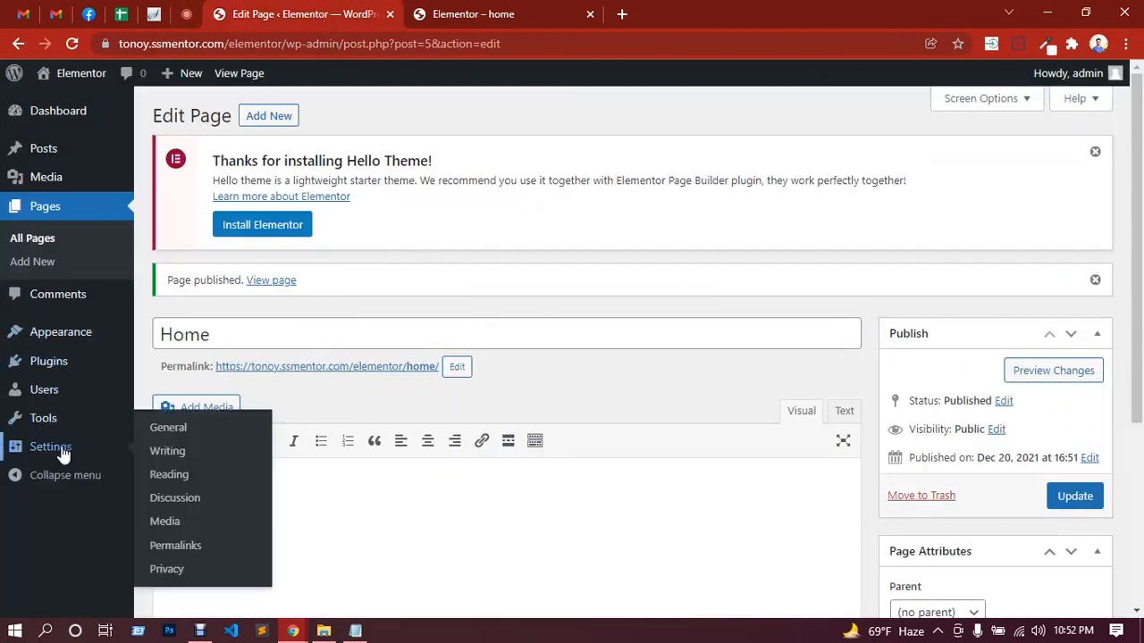
left_click(177, 479)
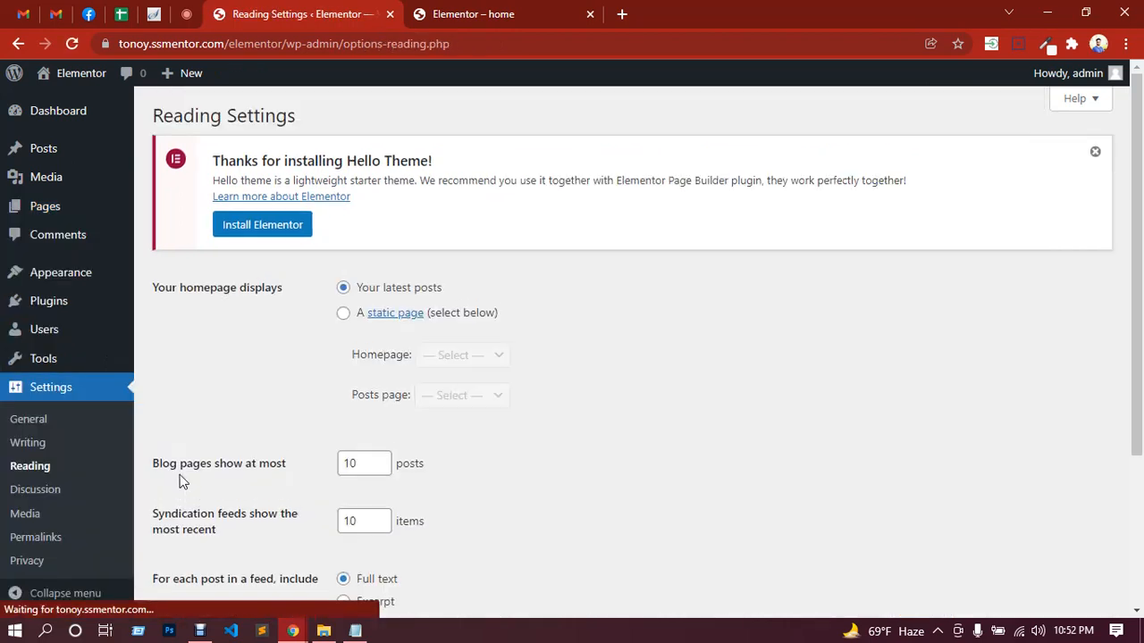
left_click(343, 313)
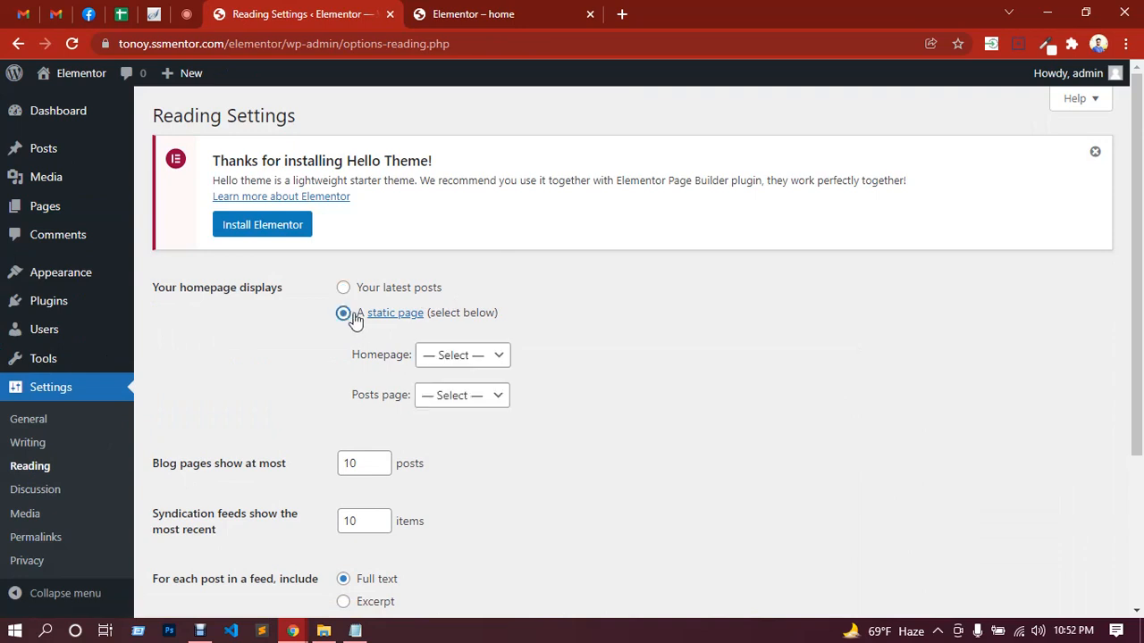
left_click(464, 355)
left_click(440, 394)
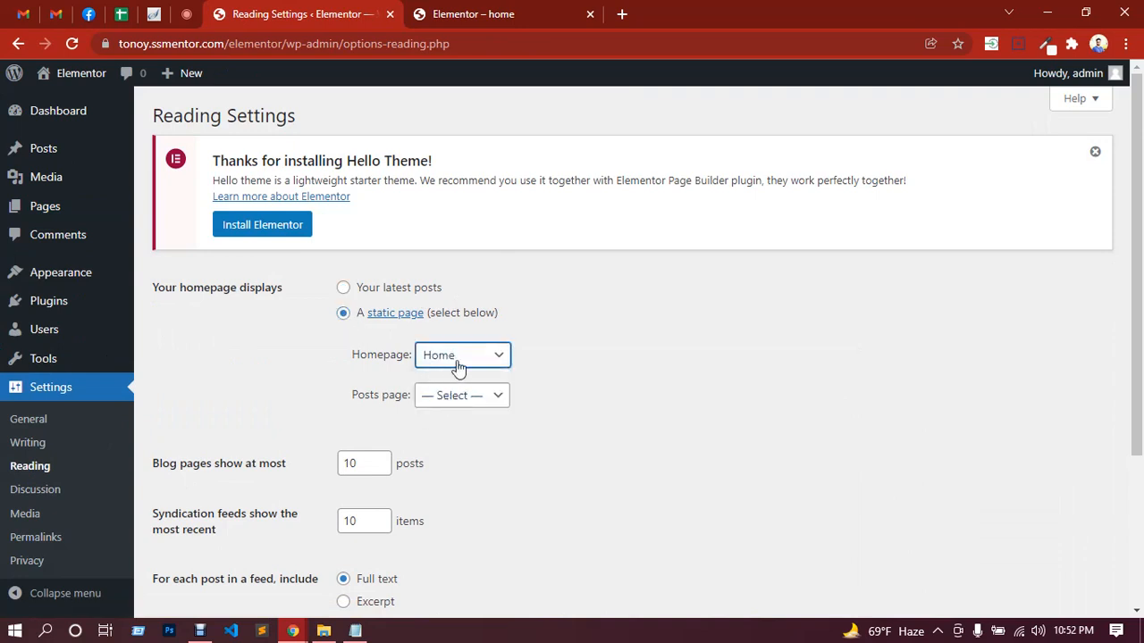
Step: Compare the site's current front page with the homepage options in the Reading settings
left_click(528, 9)
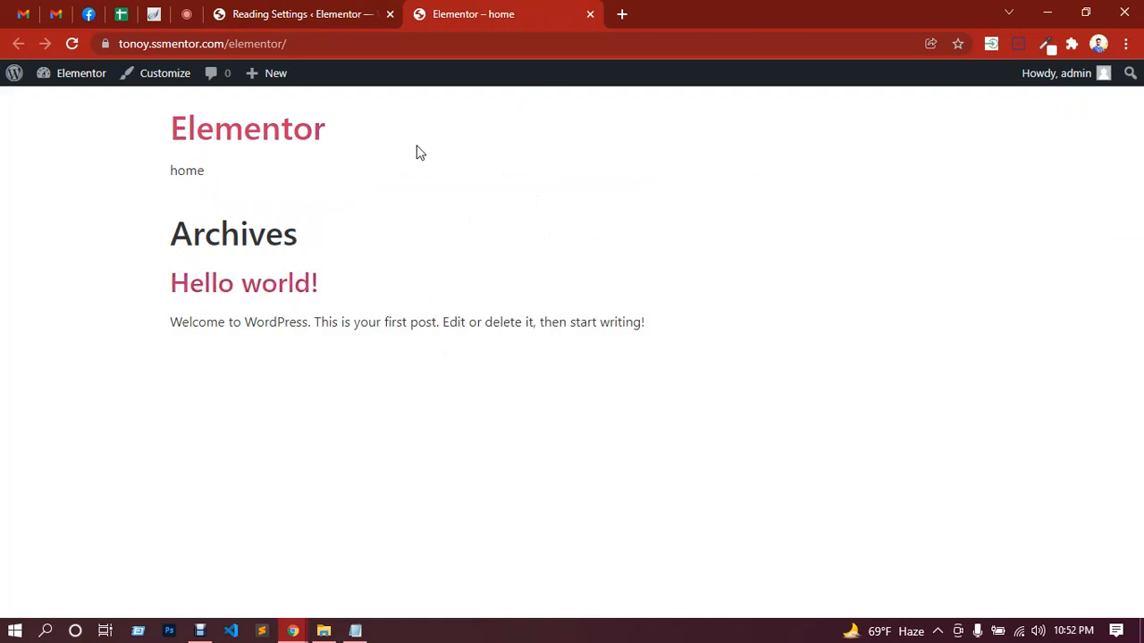
left_click(310, 9)
left_click(496, 11)
left_click(259, 11)
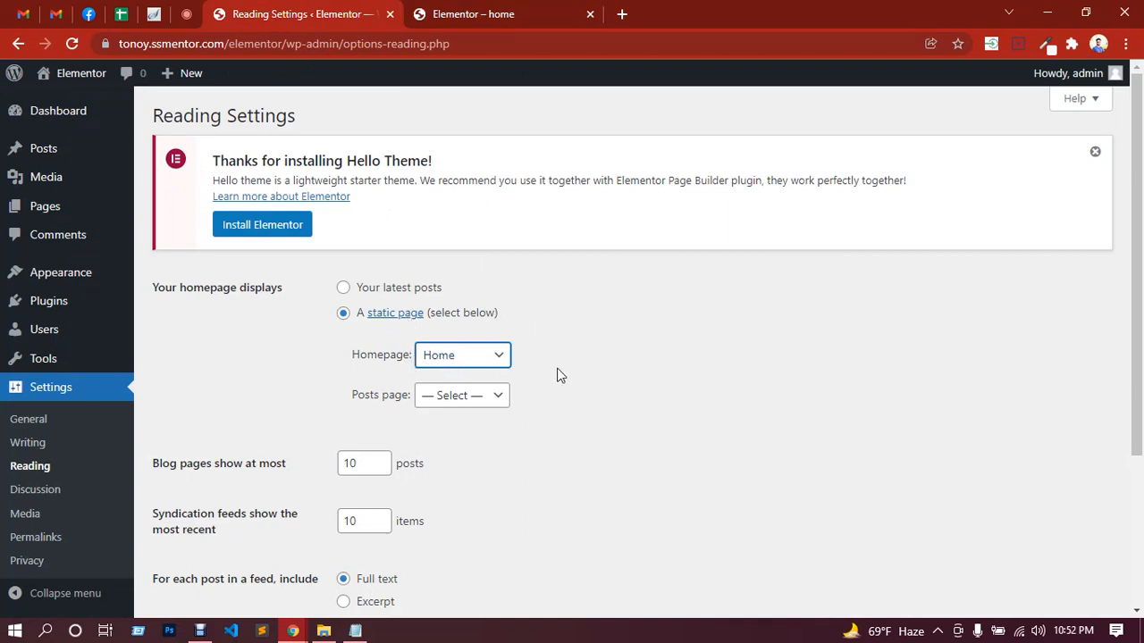
Step: Save the Reading settings and view the site's front page
scroll(558, 374, "down", 3)
left_click(189, 536)
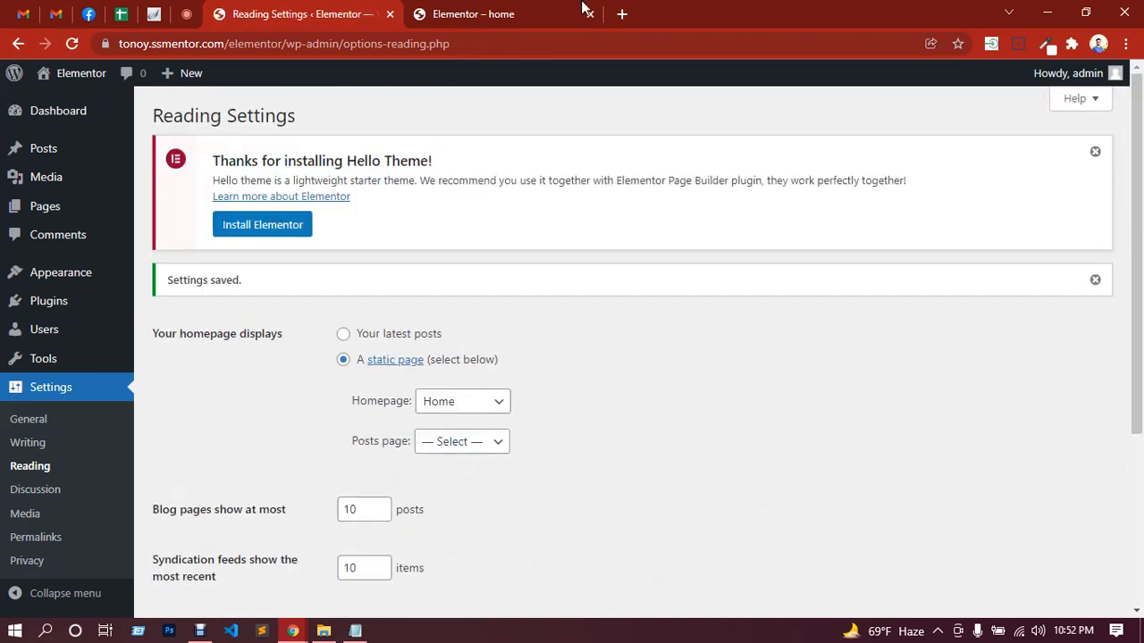
left_click(536, 10)
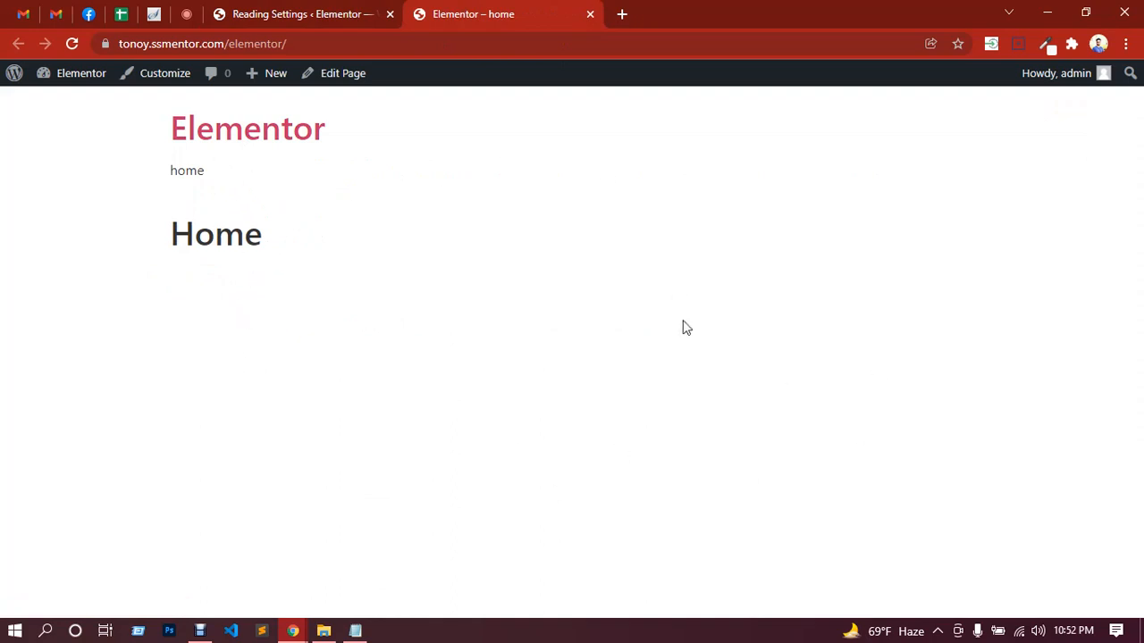
Step: Check the in-call messages in the Google Meet call, then return to the site's Reading settings
left_click(186, 13)
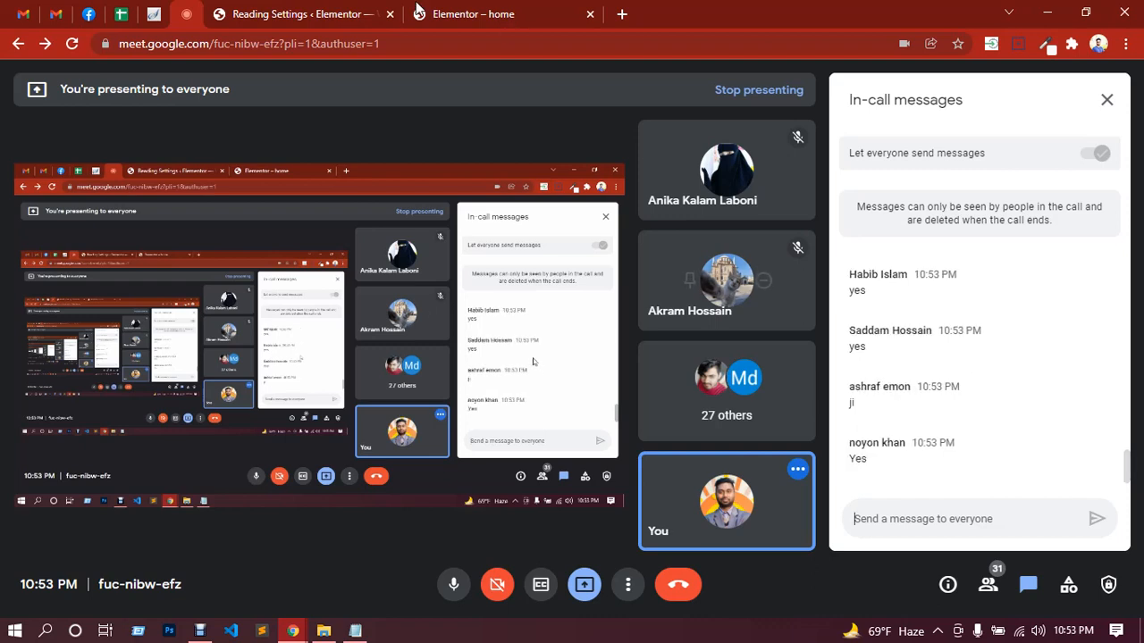
left_click(449, 22)
left_click(301, 11)
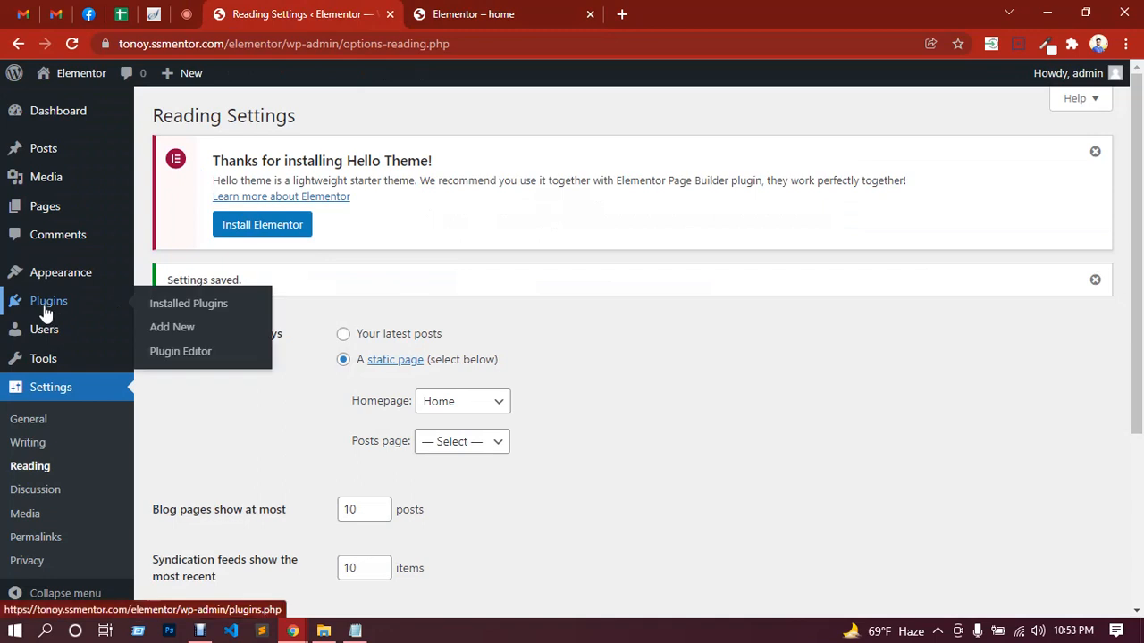
Step: Search the plugins available to add for elementor and install Elementor Website Builder
mouse_move(39, 313)
left_click(184, 331)
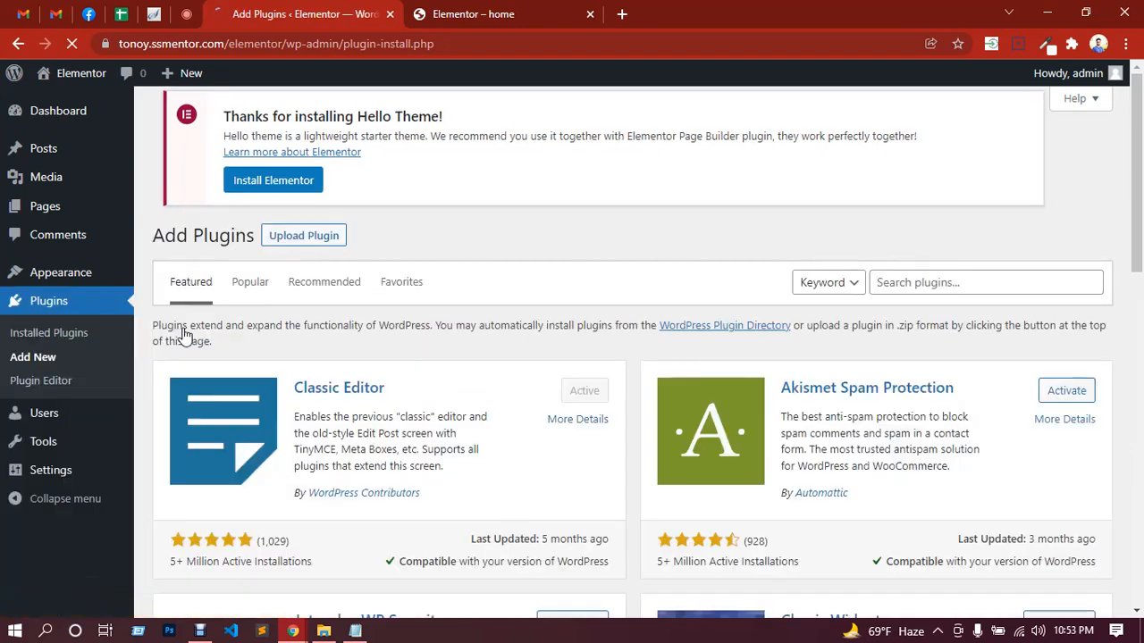
left_click(915, 283)
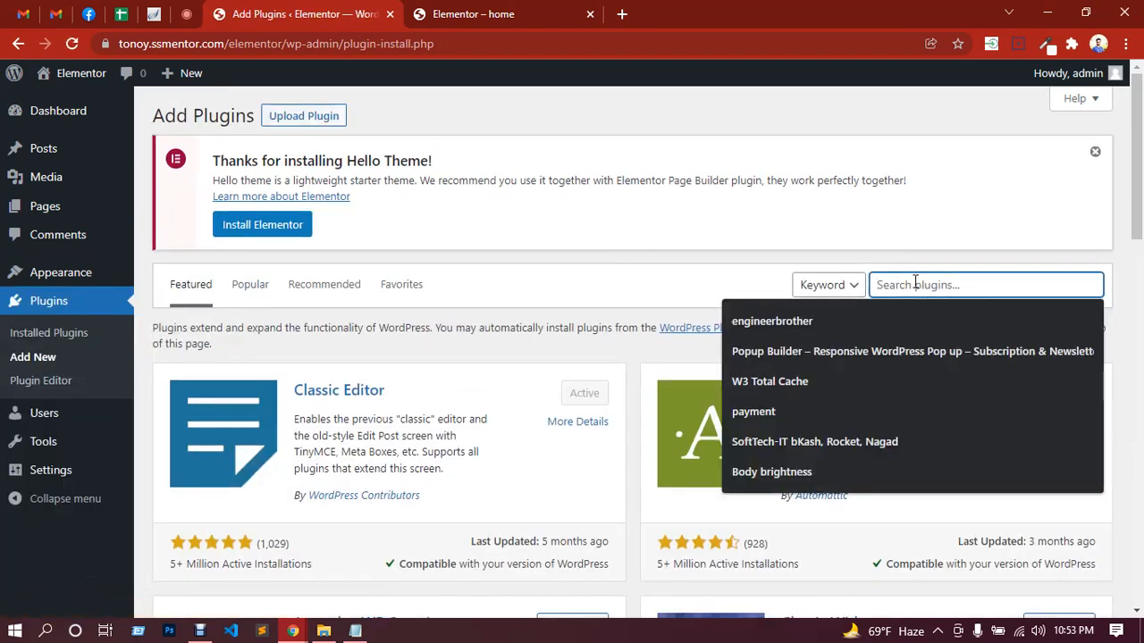
type("eleme")
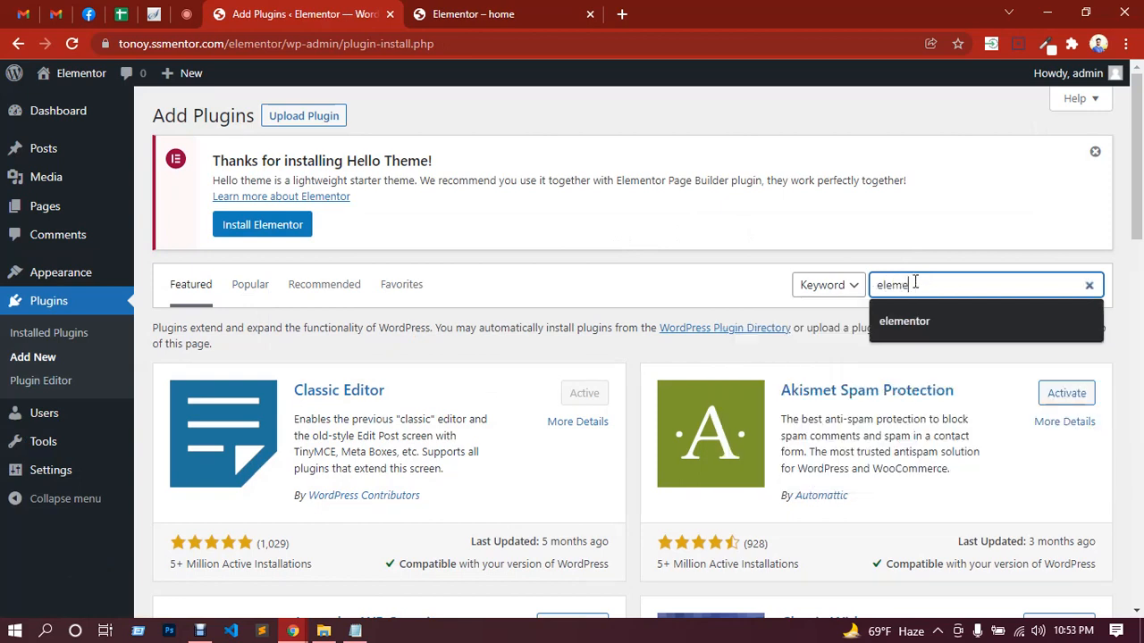
type("ntor")
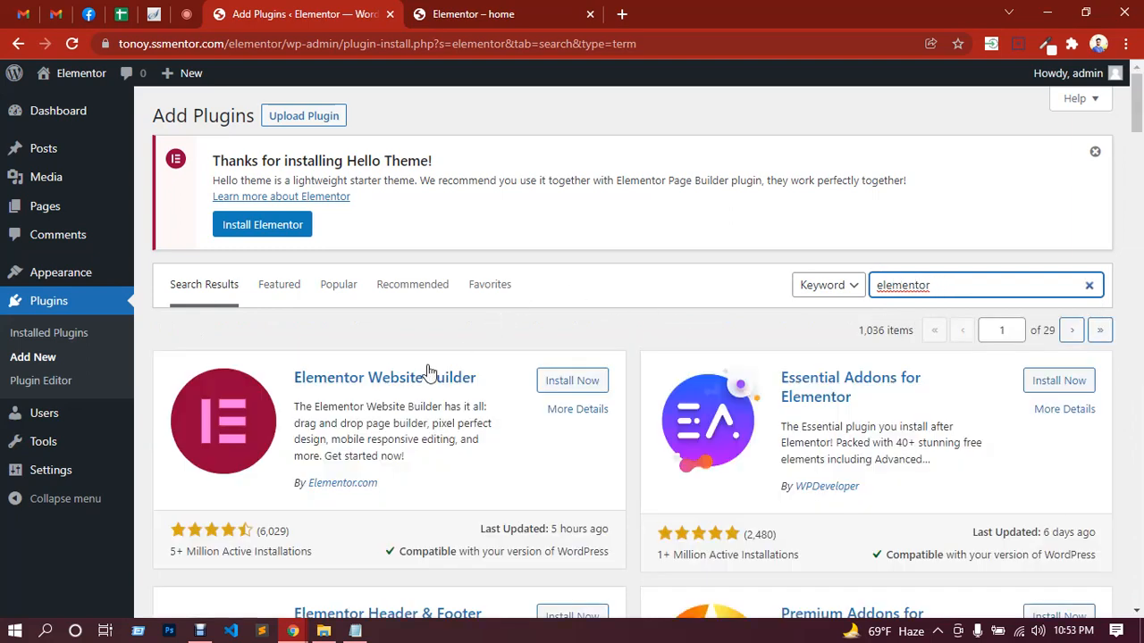
scroll(431, 354, "down", 1)
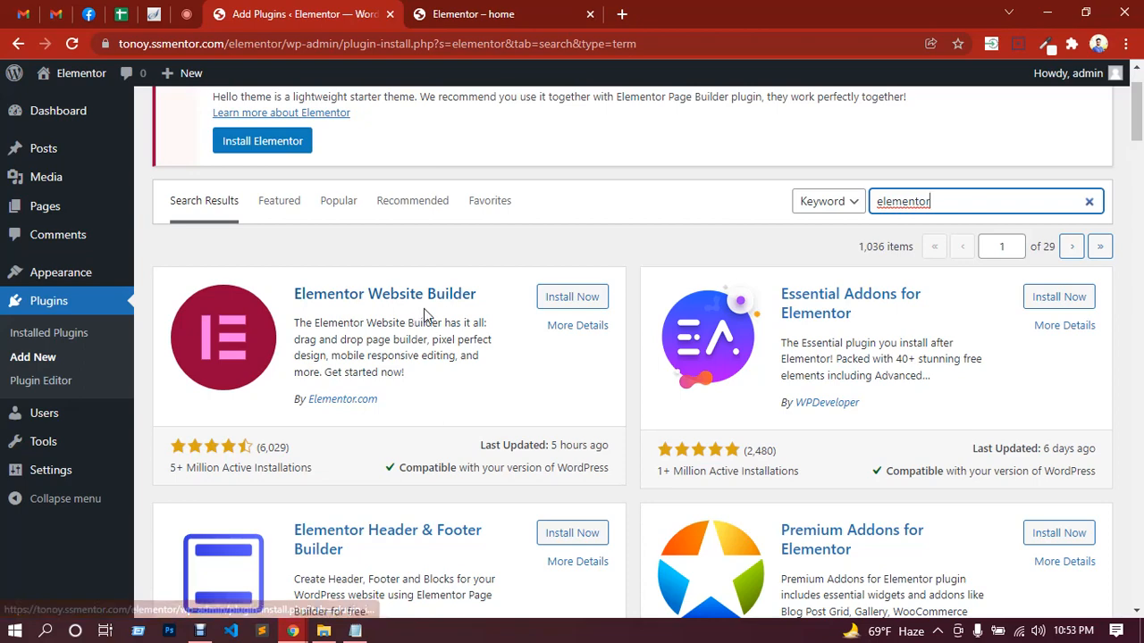
left_click(561, 304)
left_click(561, 303)
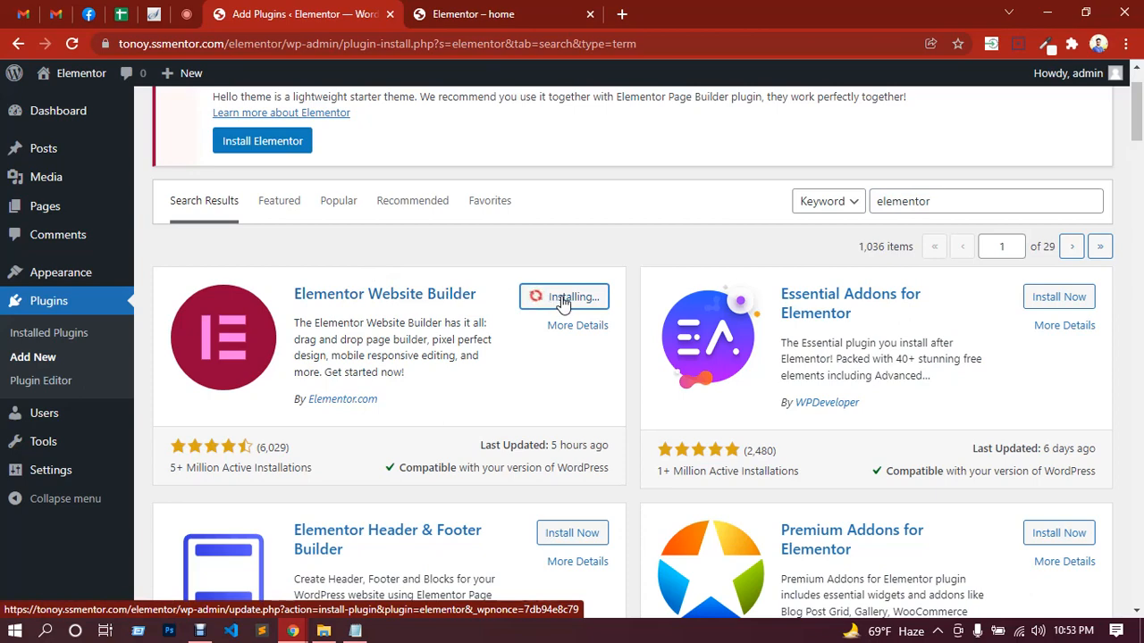
Step: Go over the class outline in Notepad, highlighting "What is elementor" and "Why we learn Elementor page builder", then return to the plugin installation
left_click(366, 633)
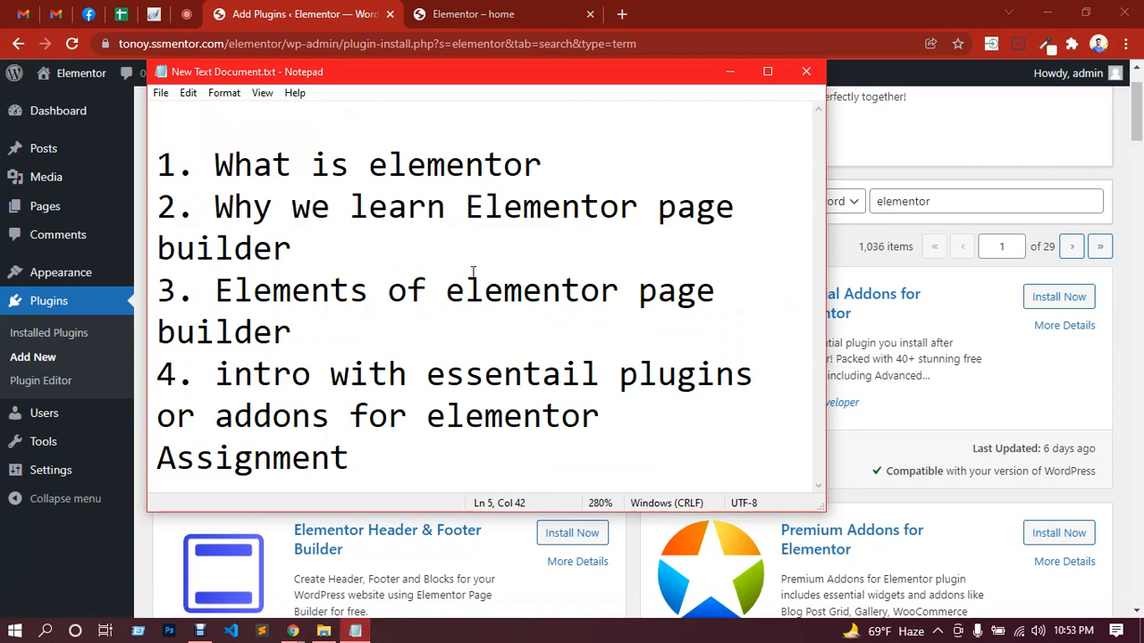
left_click_drag(215, 164, 535, 167)
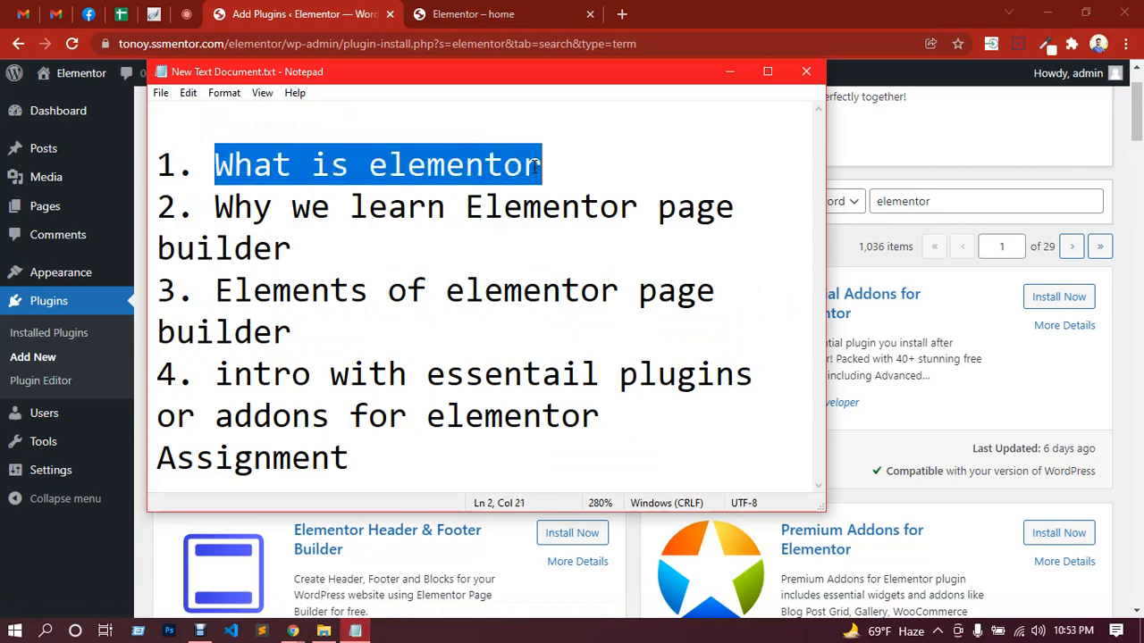
left_click(567, 173)
left_click_drag(216, 206, 315, 246)
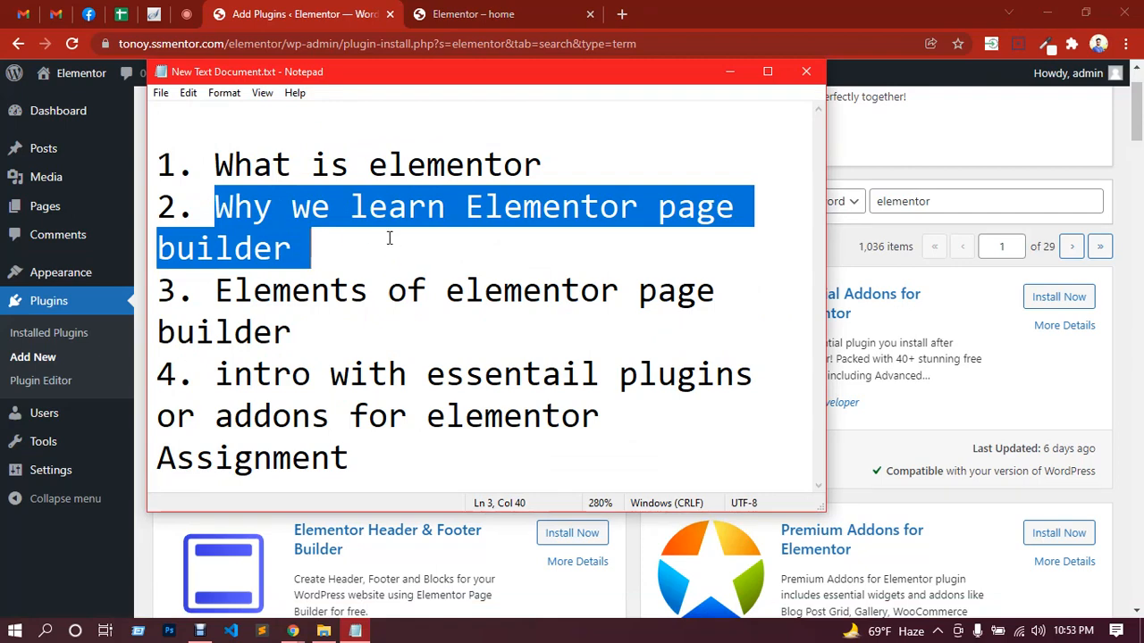
left_click(277, 14)
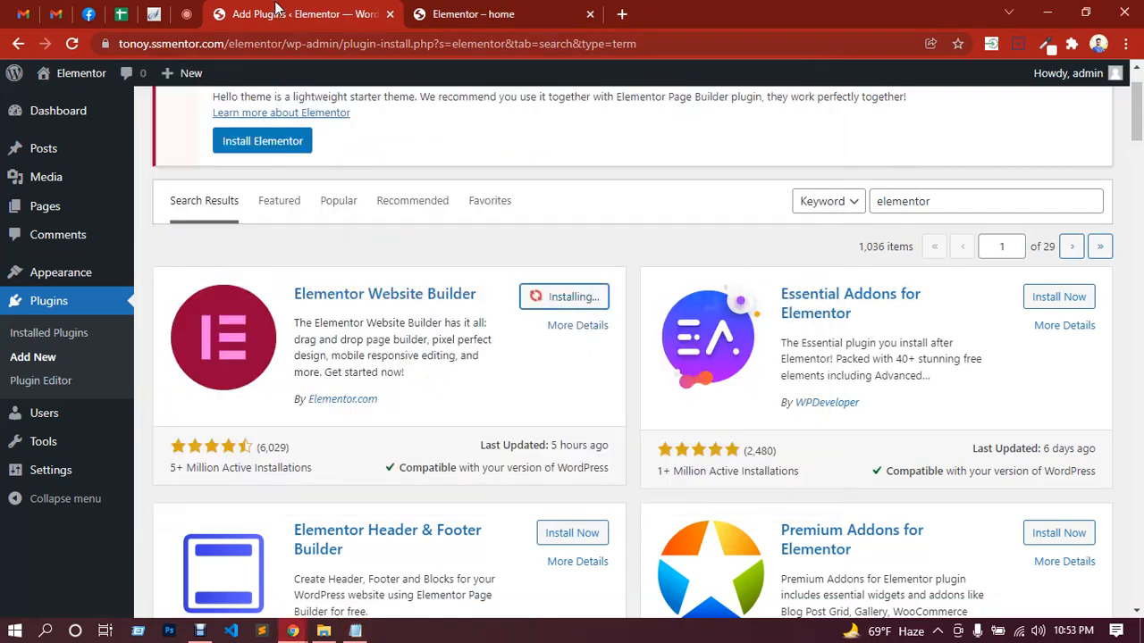
left_click(354, 631)
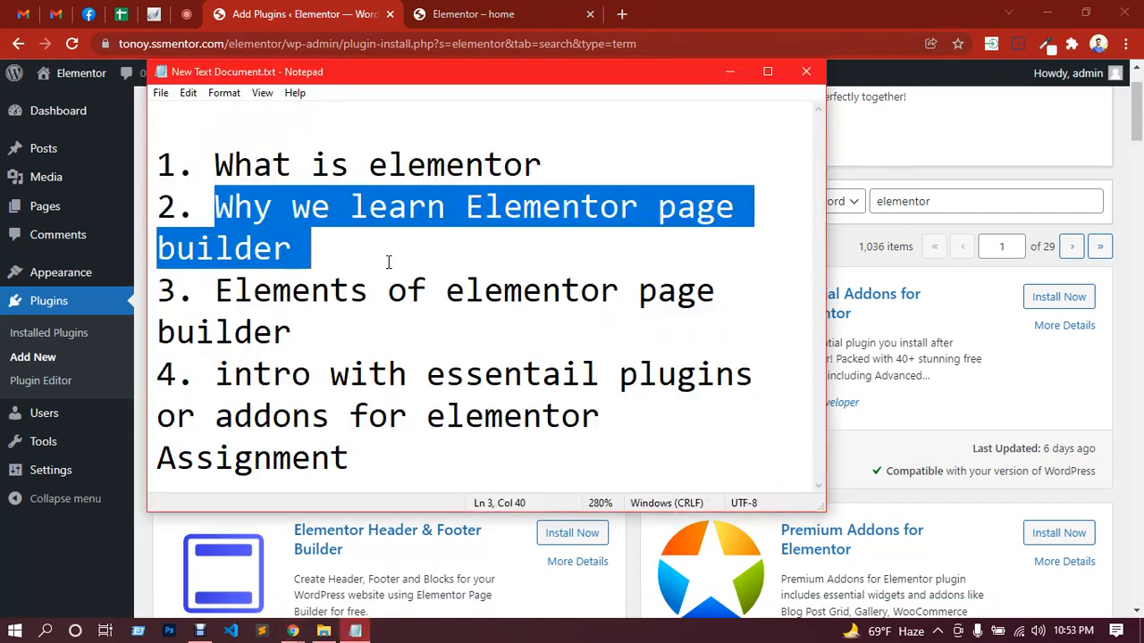
left_click(319, 261)
left_click_drag(319, 262, 193, 177)
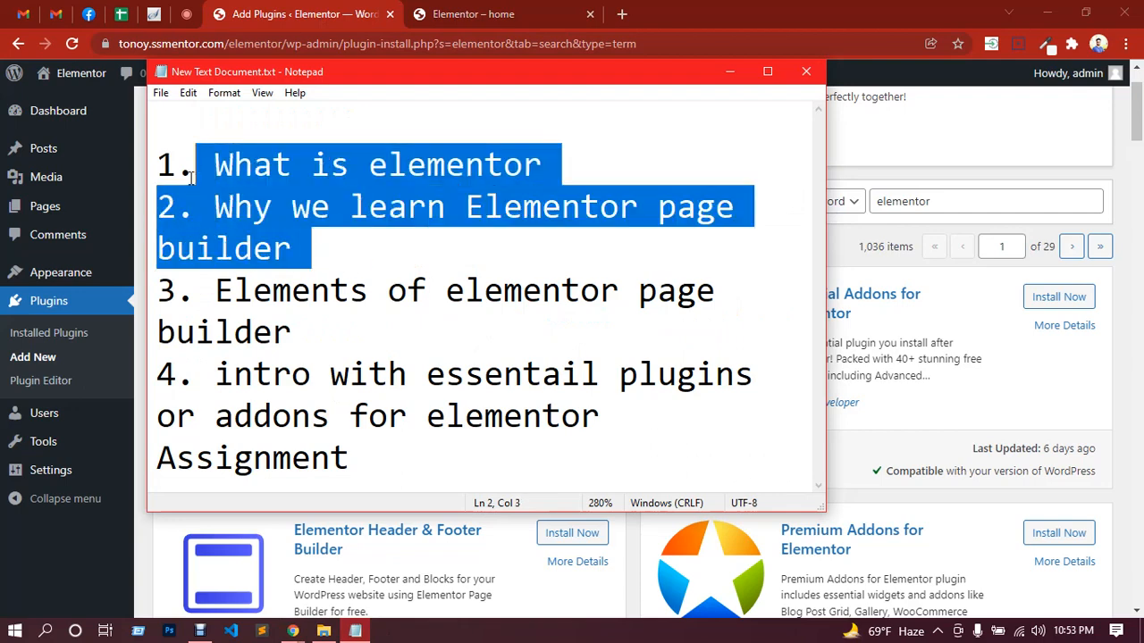
left_click(278, 14)
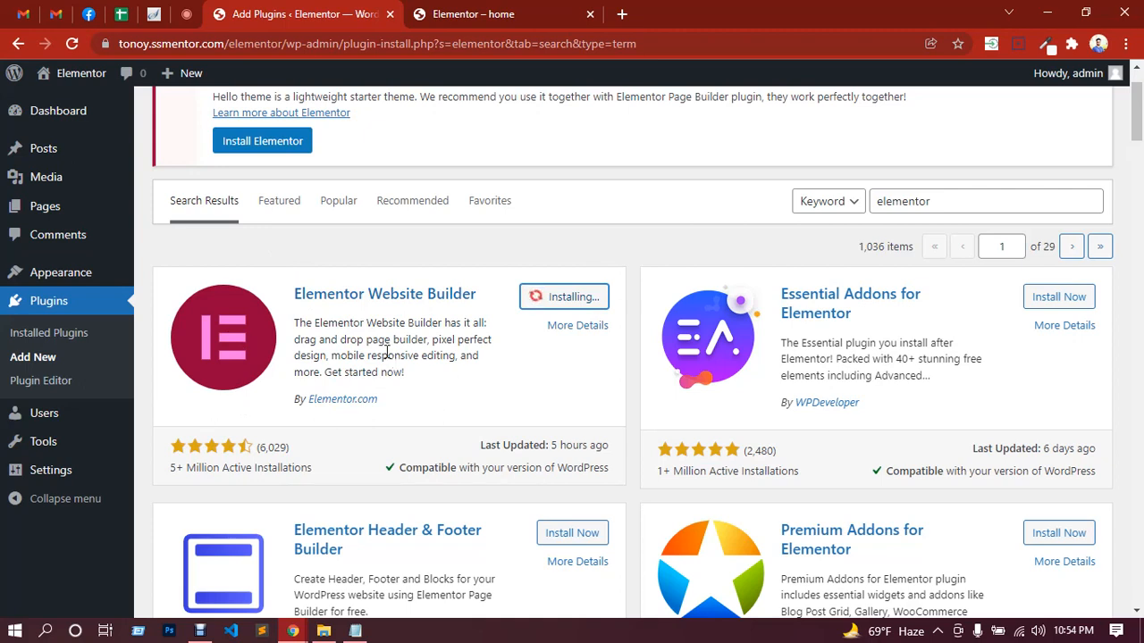
Step: Open fiverr.com in a new browser tab and search its services for elementor
left_click(622, 14)
type("fiverr")
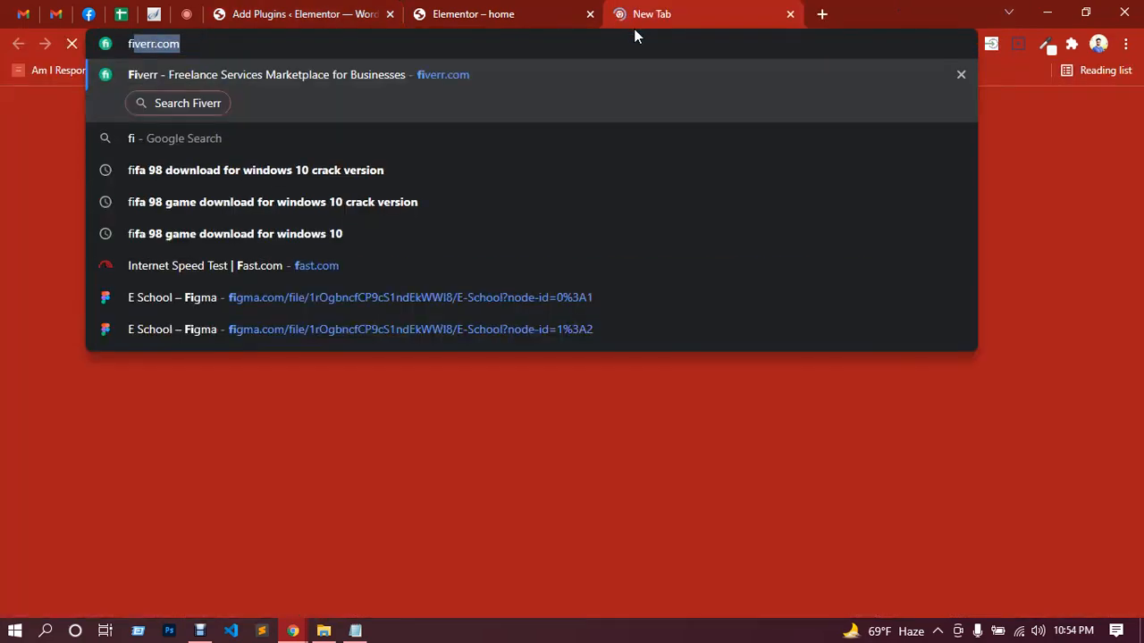
type(".com")
key("Return")
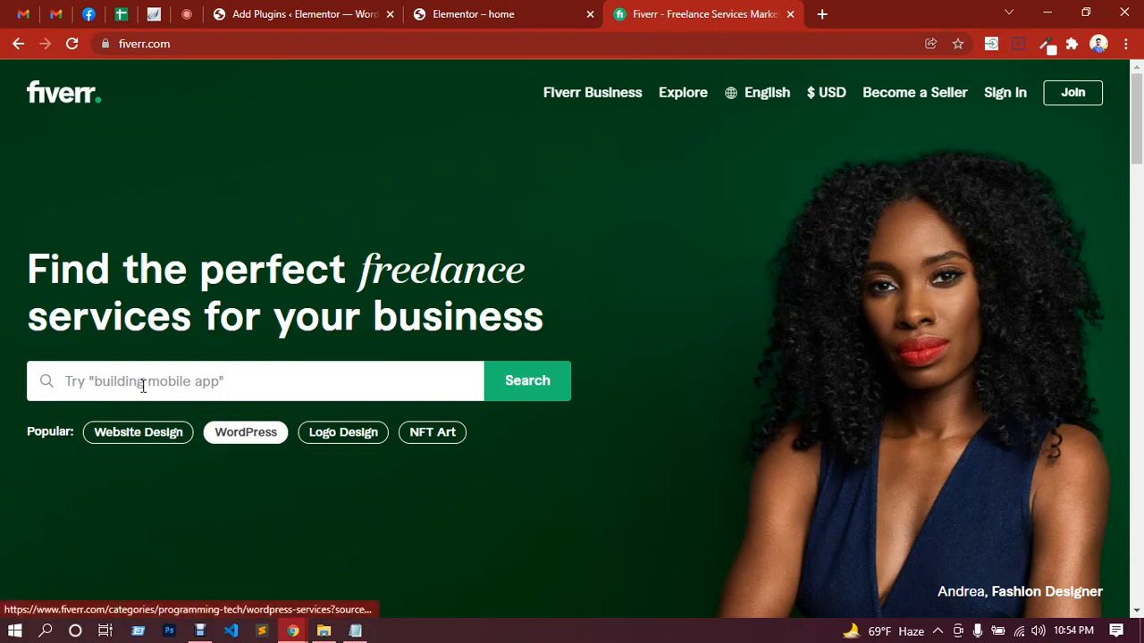
left_click(143, 384)
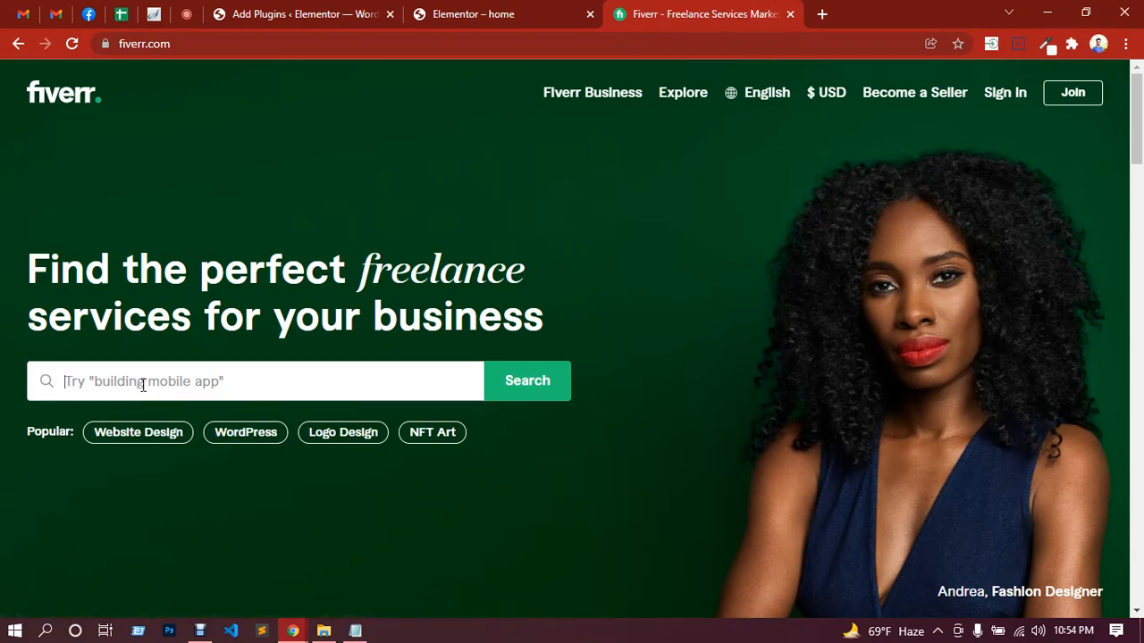
type("element")
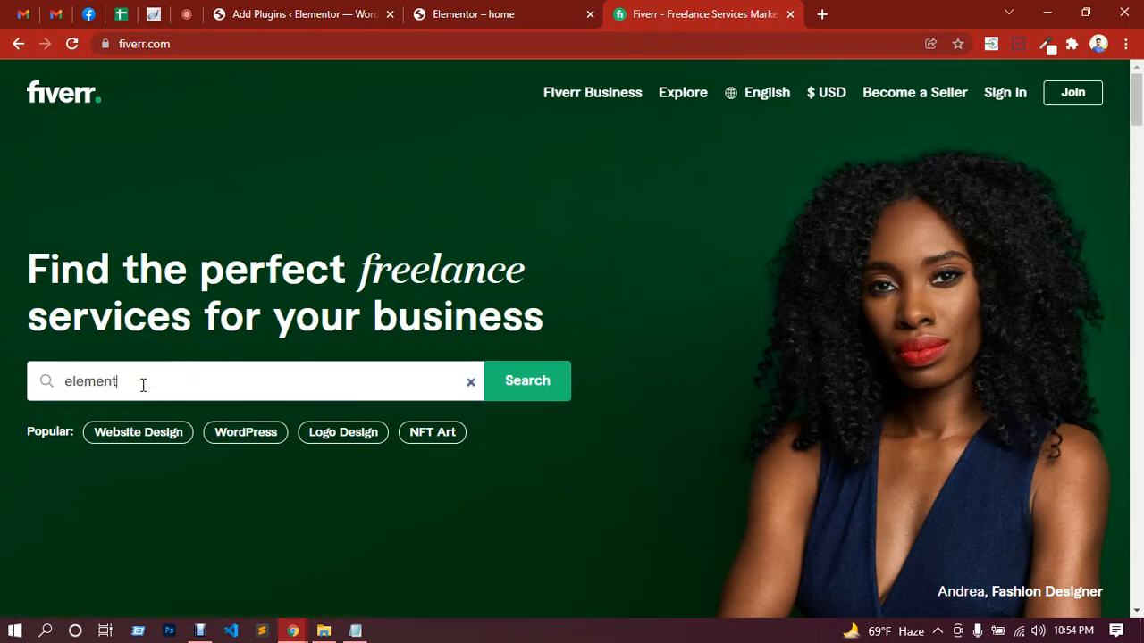
type("or")
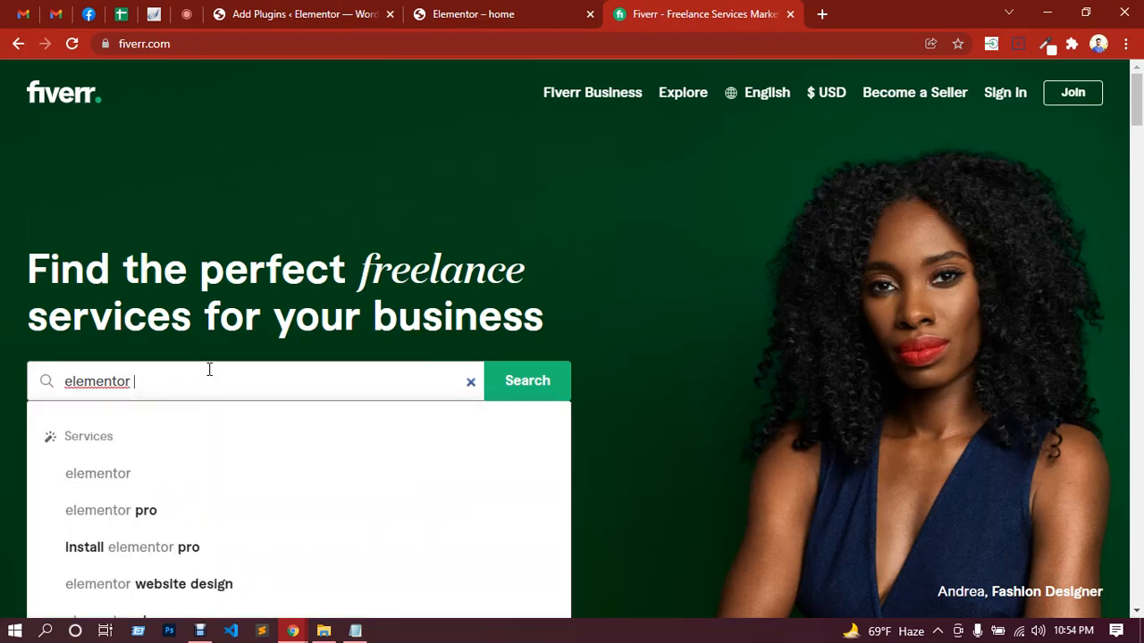
scroll(528, 229, "down", 2)
left_click(528, 219)
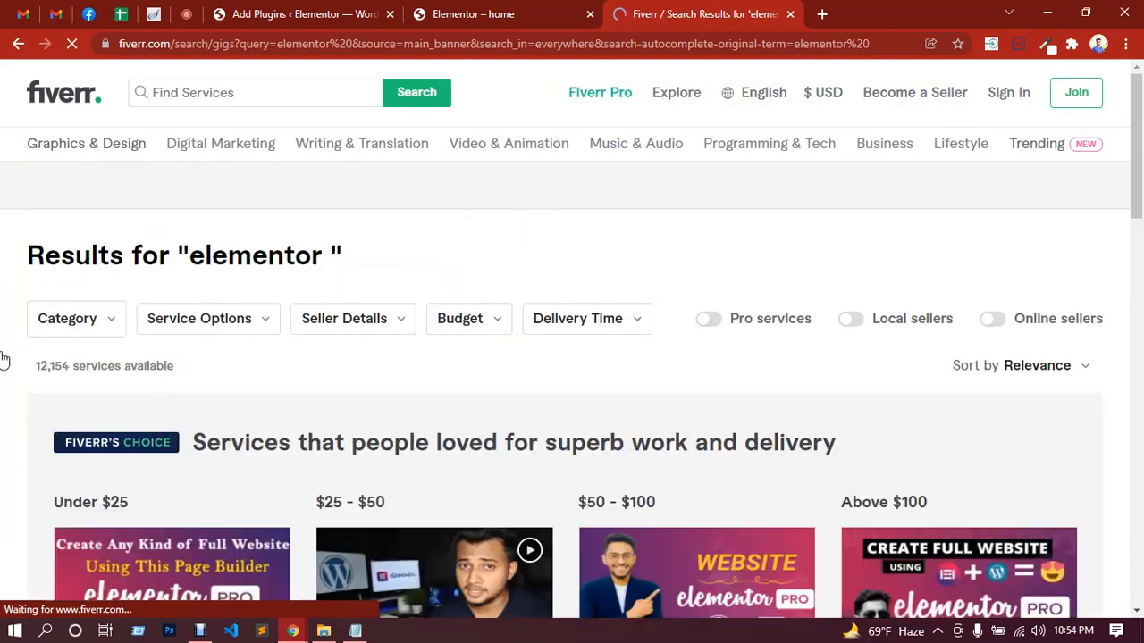
Step: Look through the Elementor gigs and open "I will create a full website using elementor pro page builder" to examine its Basic package
scroll(4, 359, "down", 3)
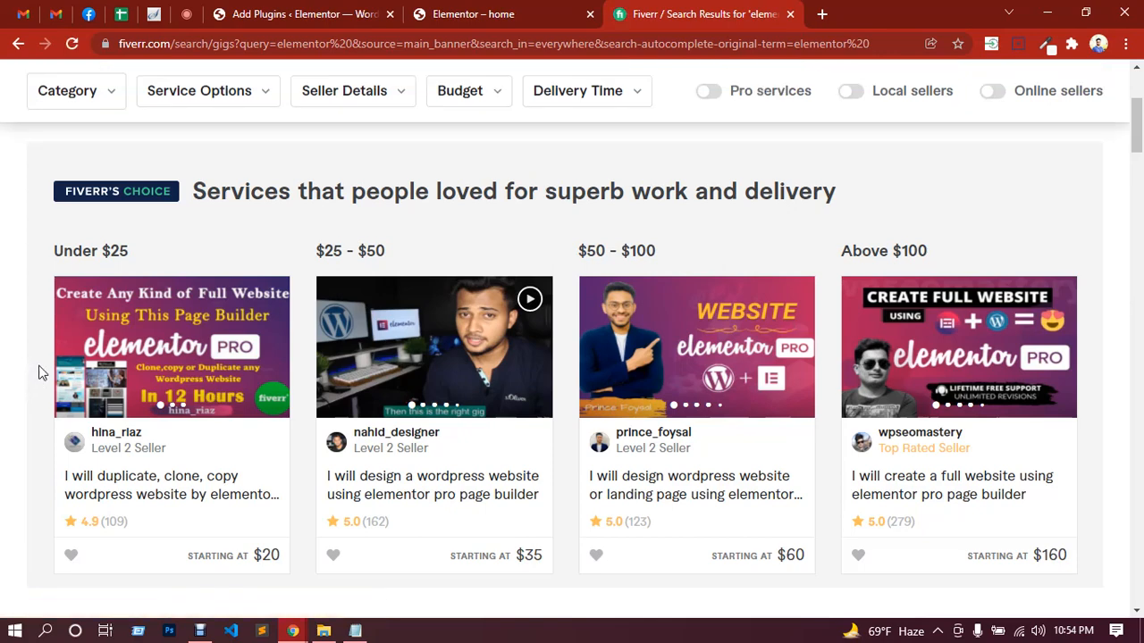
scroll(40, 365, "down", 2)
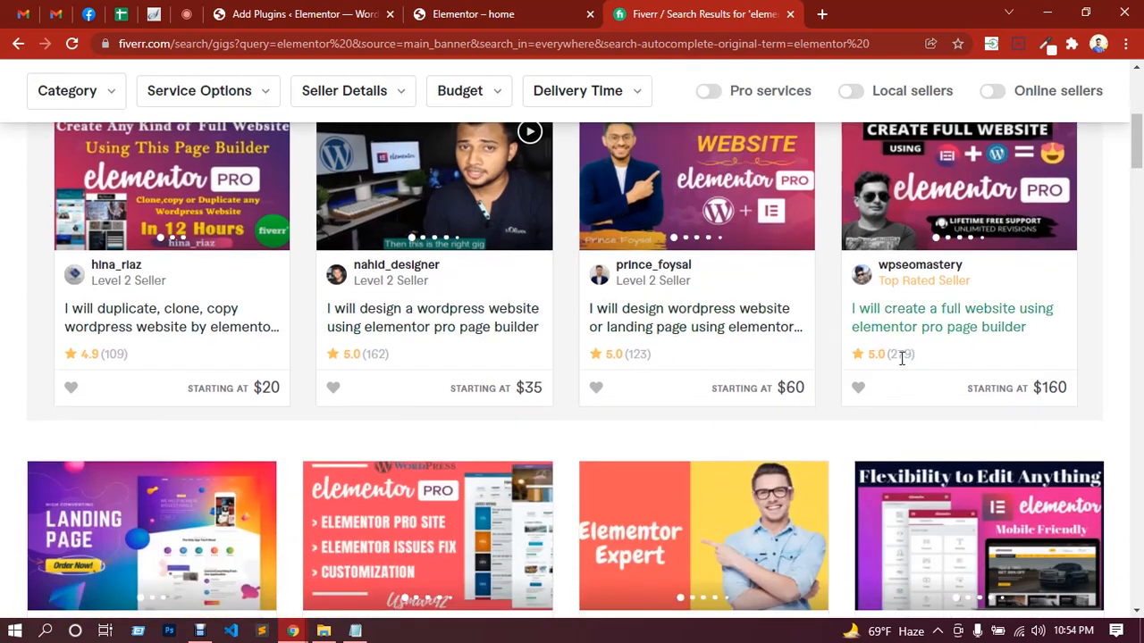
scroll(916, 413, "up", 1)
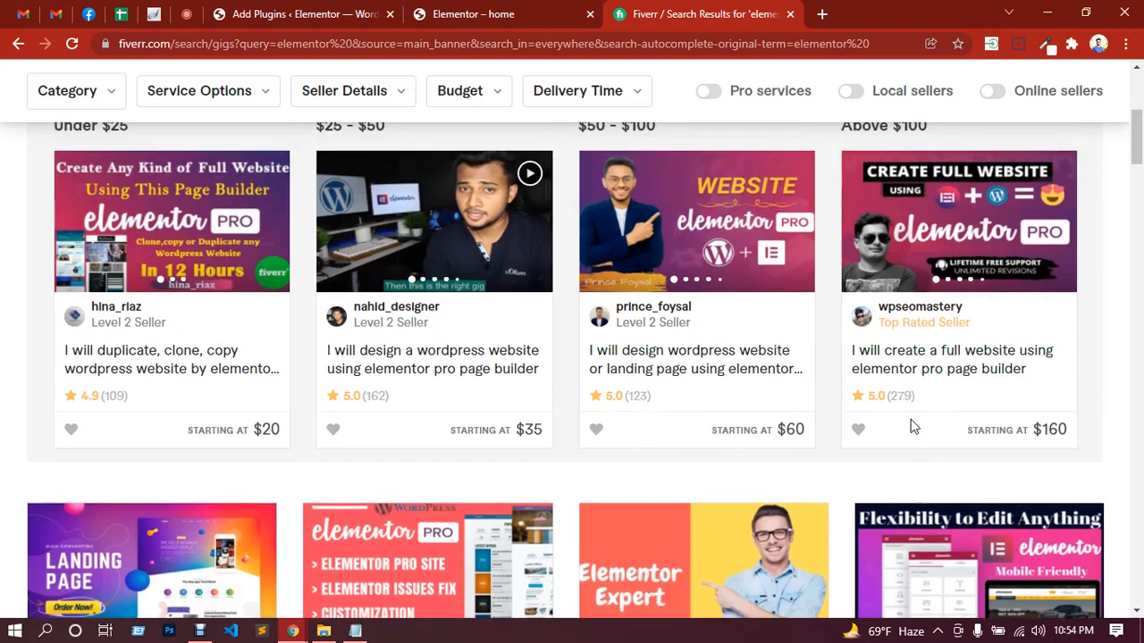
left_click(955, 417)
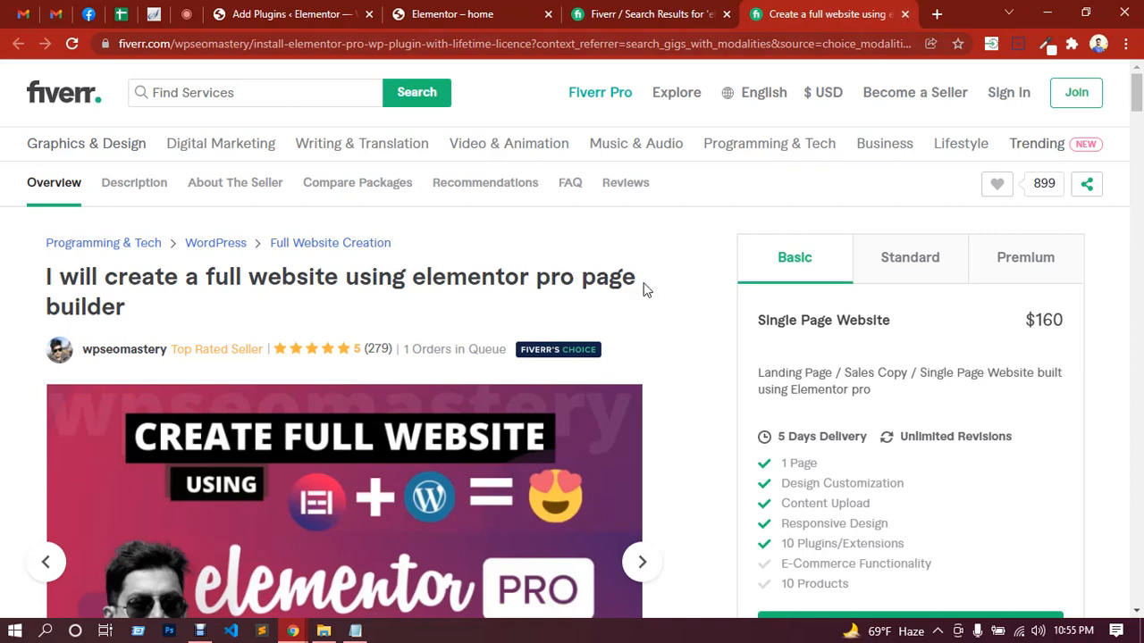
scroll(654, 281, "down", 2)
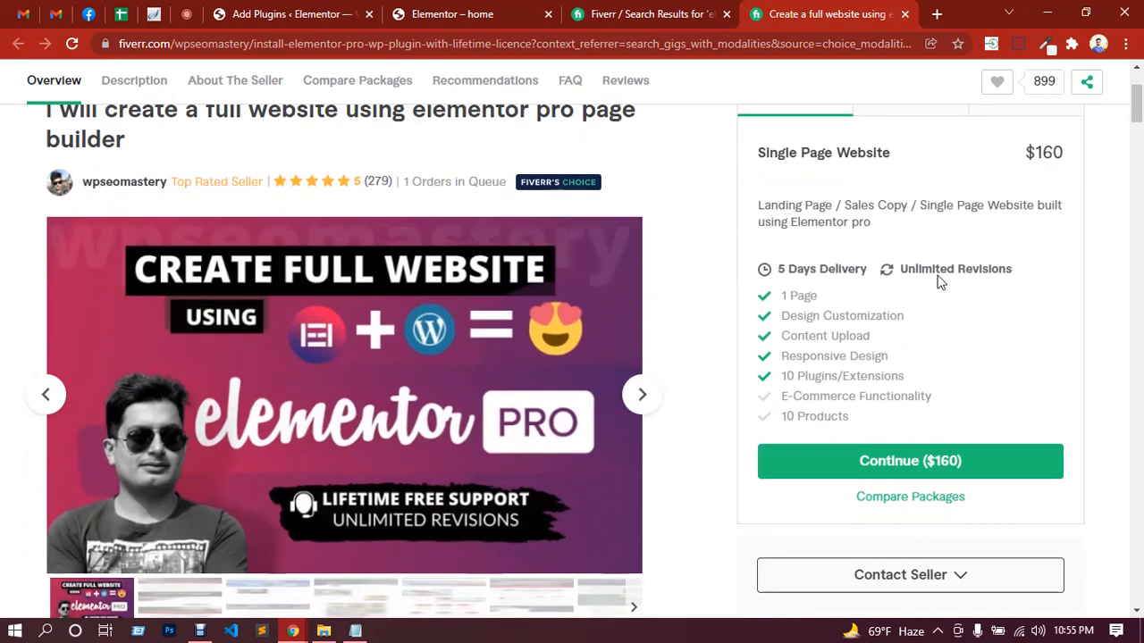
Step: Compare the gig's Standard and Premium packages, then return to its Basic package
scroll(938, 281, "up", 1)
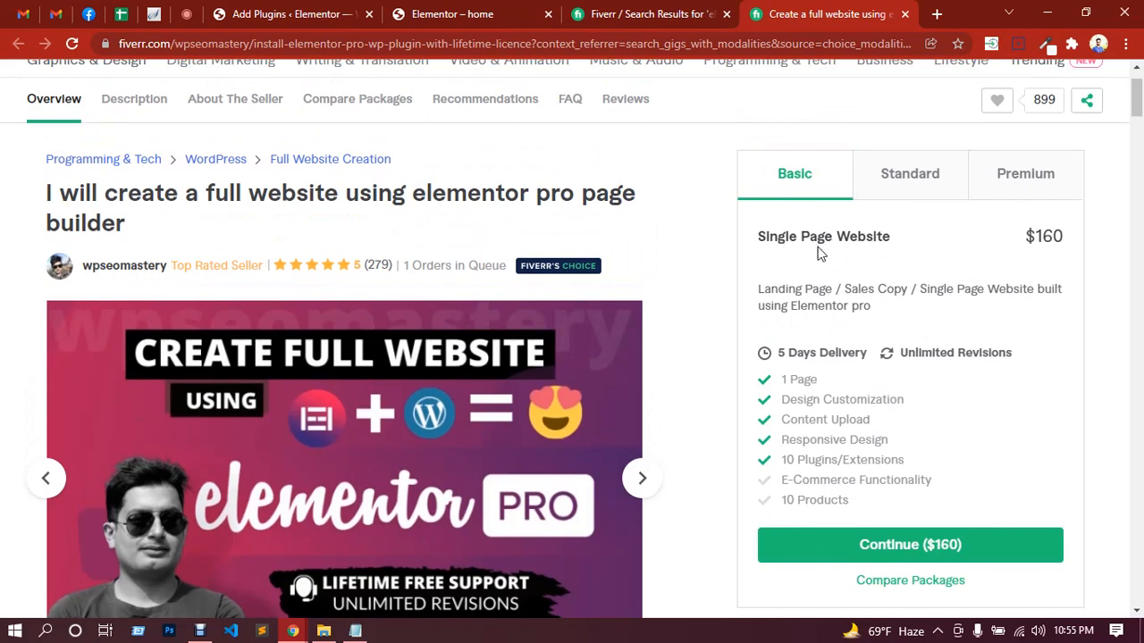
left_click(923, 179)
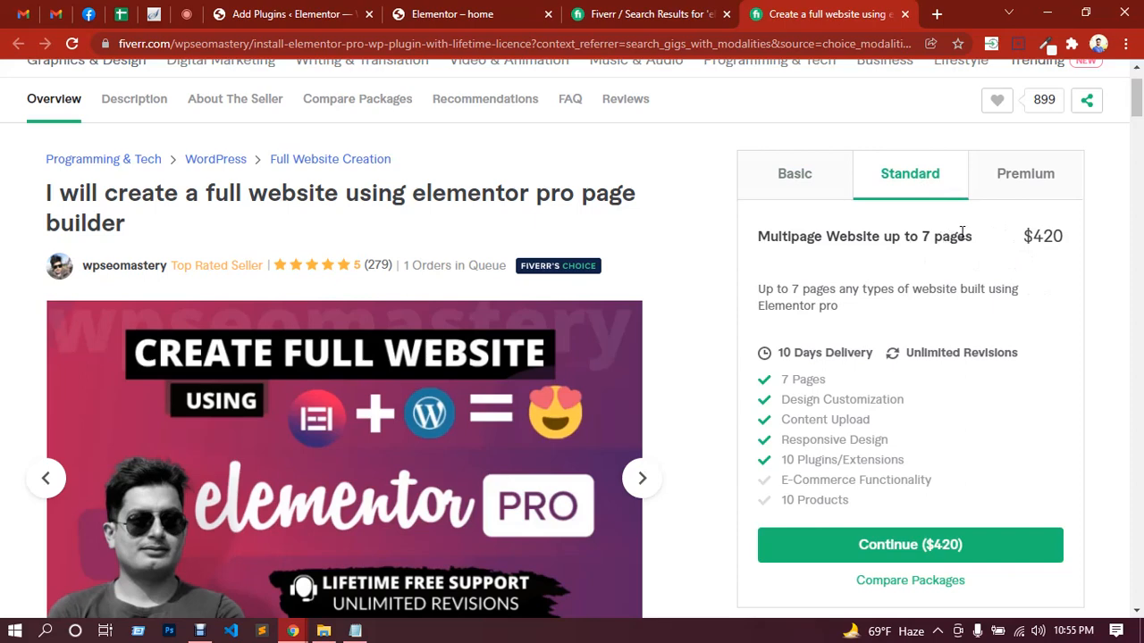
left_click(1013, 190)
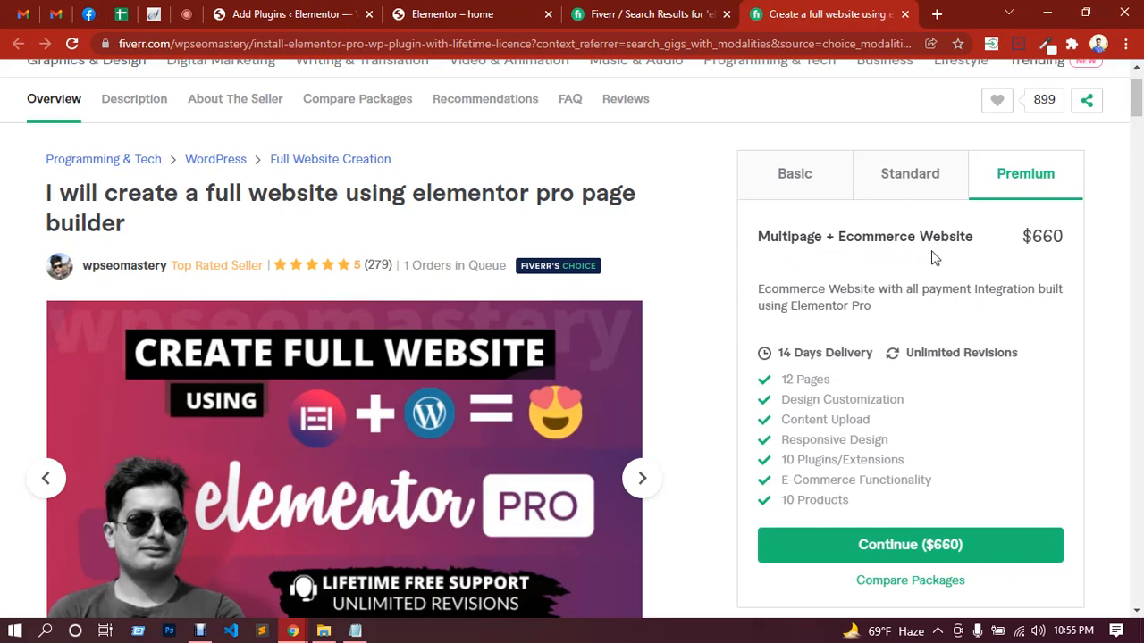
left_click(810, 183)
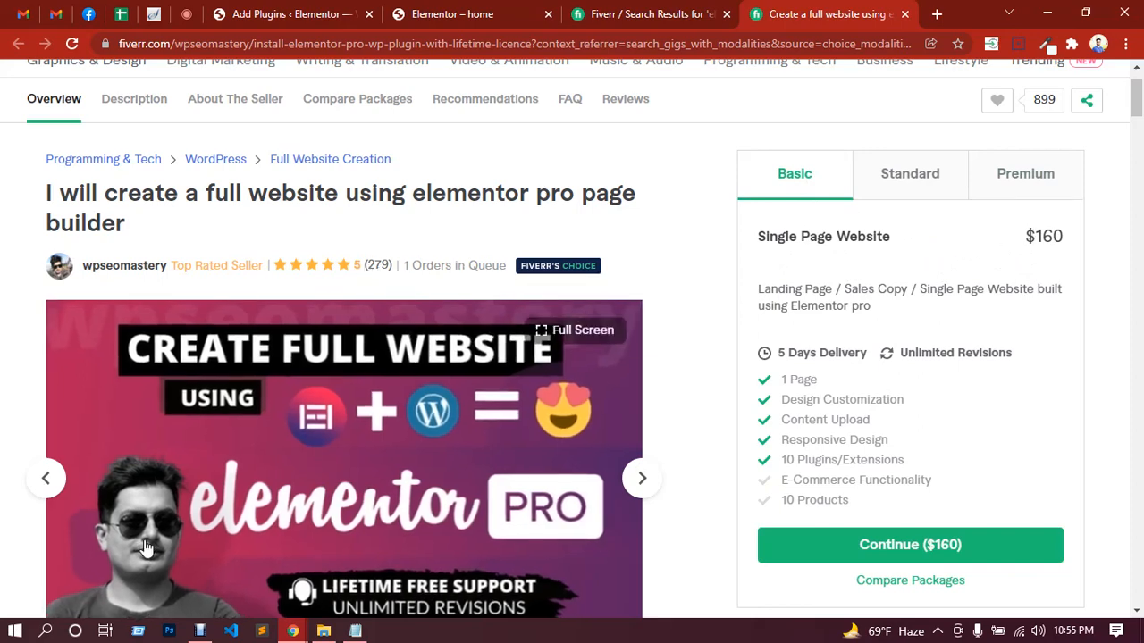
Step: Search Windows for the Calculator app and open it over the gig page
left_click(49, 632)
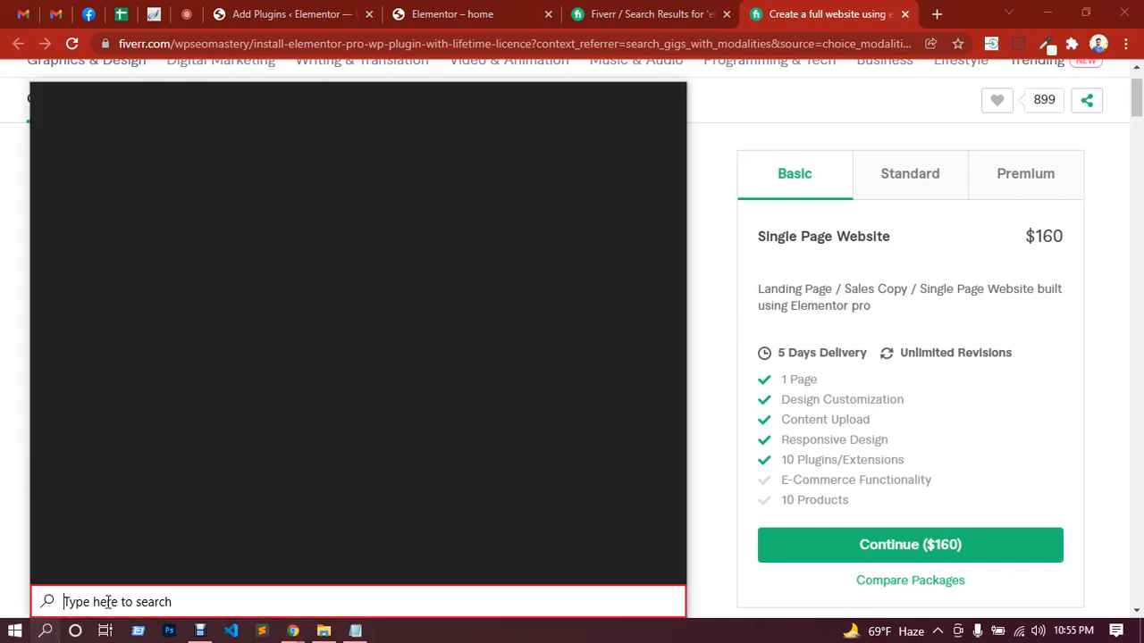
type("calclut")
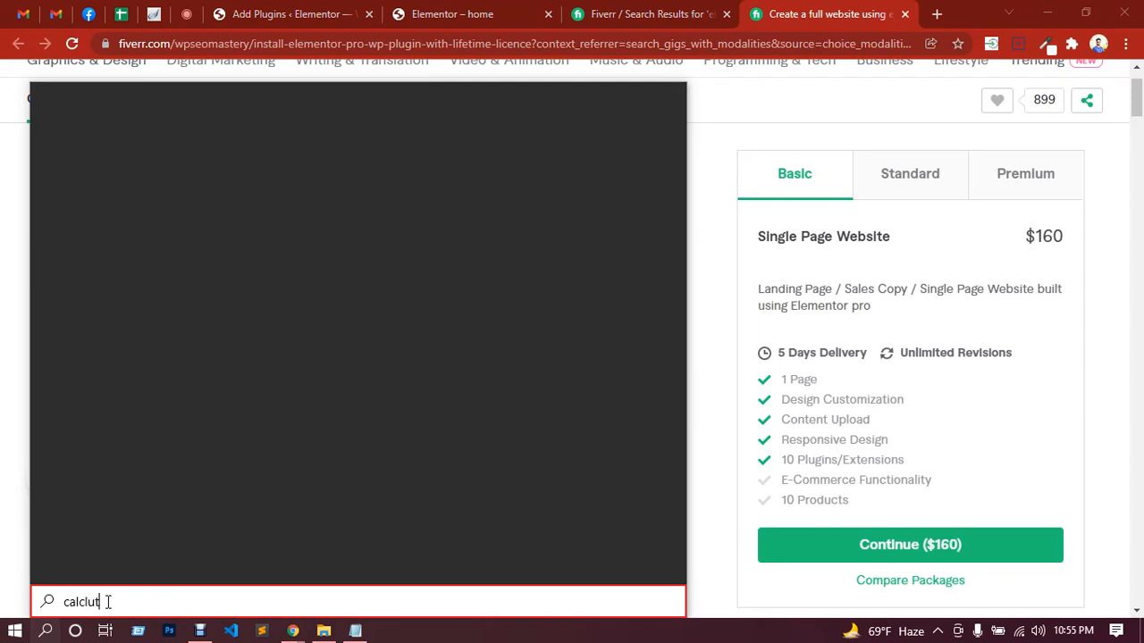
type("or")
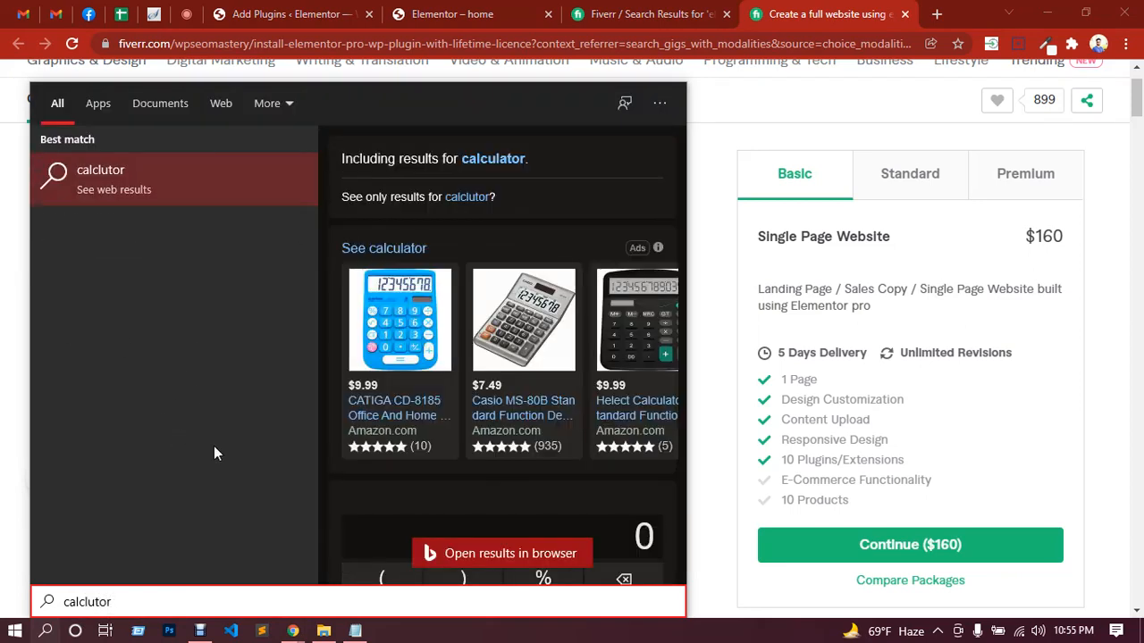
key("BackSpace")
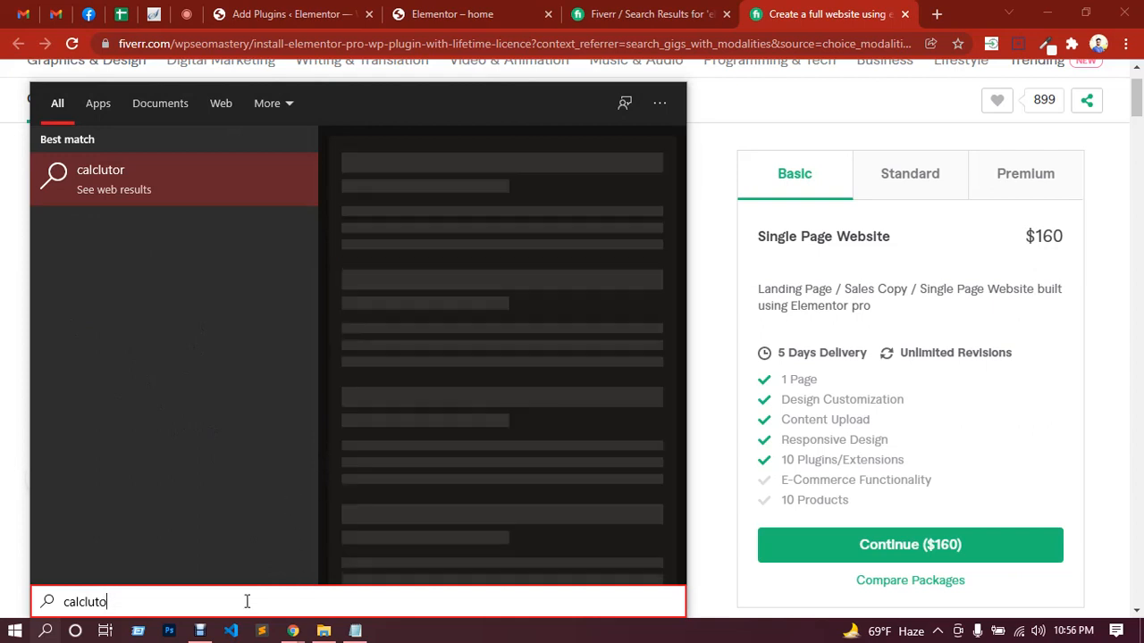
key("BackSpace")
key("BackSpace")
key("BackSpace")
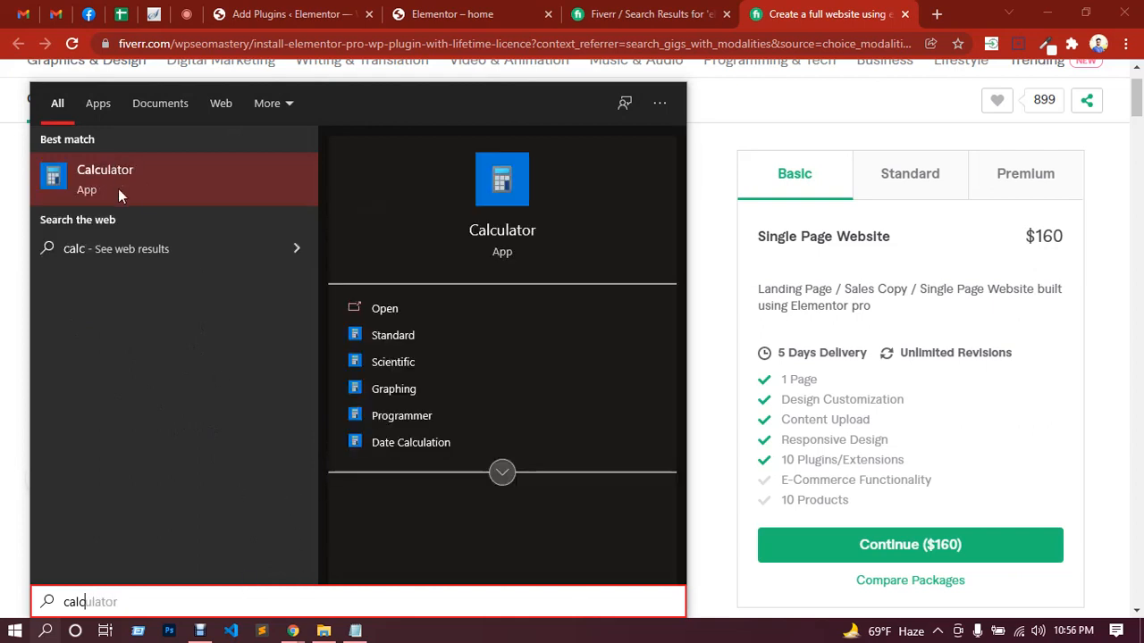
left_click(118, 187)
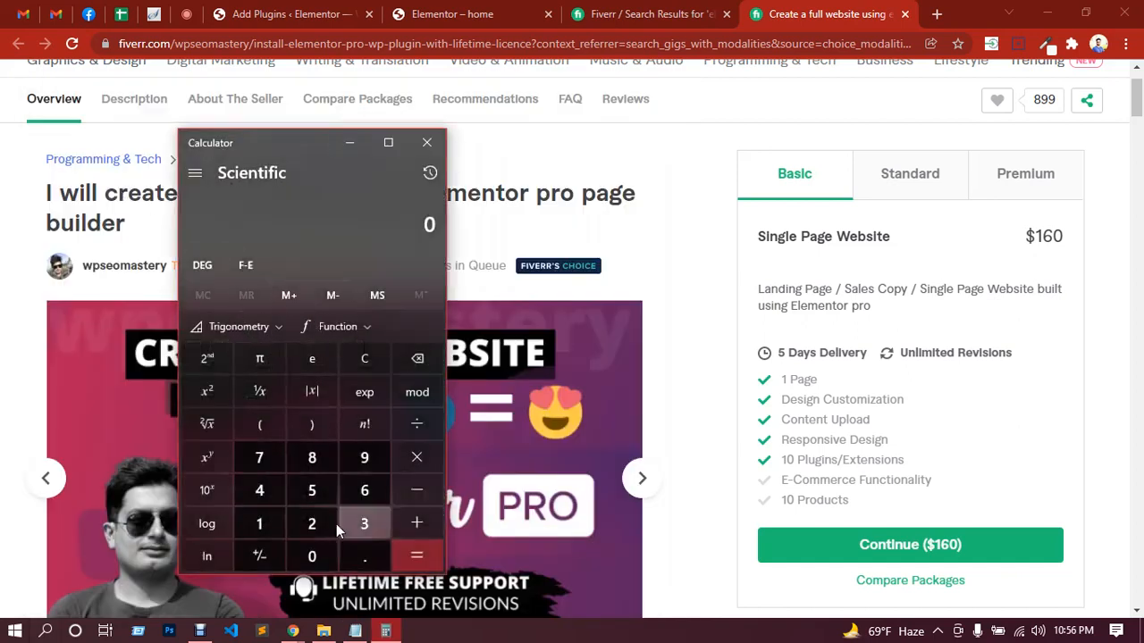
Step: Multiply the Basic package price of 160 by the gig's 279 reviews and move the Calculator window aside
left_click(259, 524)
left_click(364, 491)
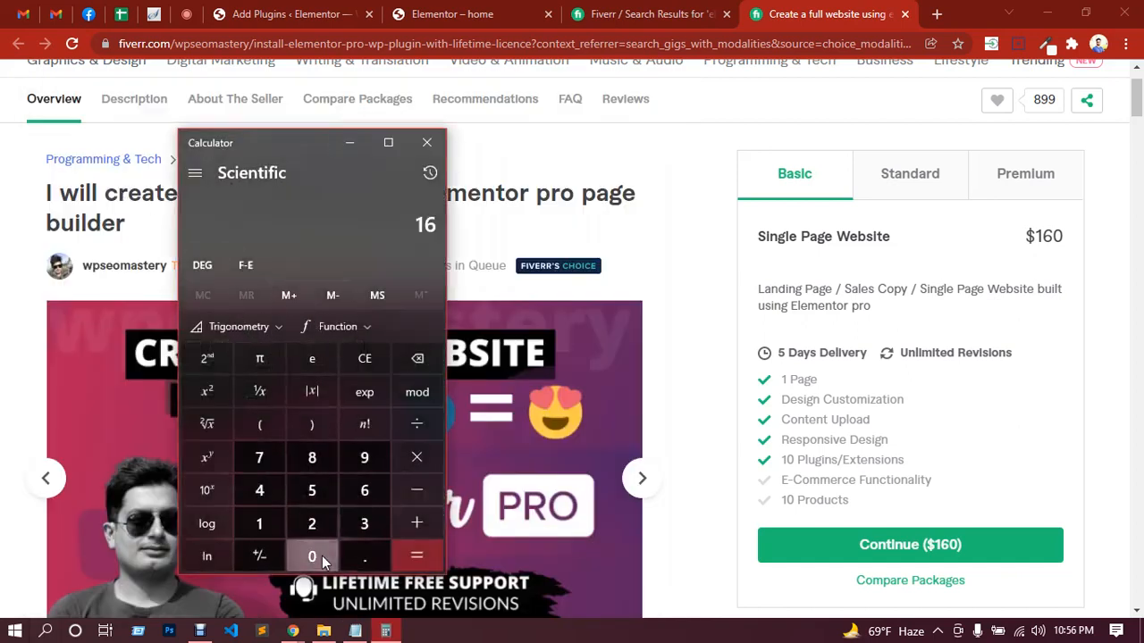
left_click(318, 555)
left_click(416, 457)
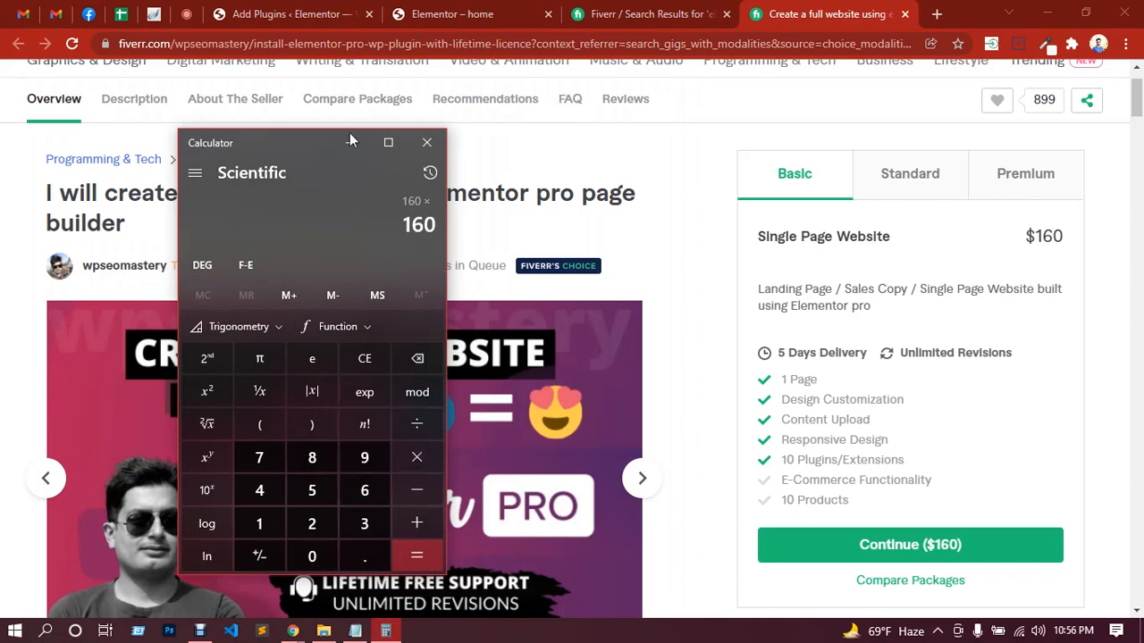
left_click(312, 523)
left_click(259, 457)
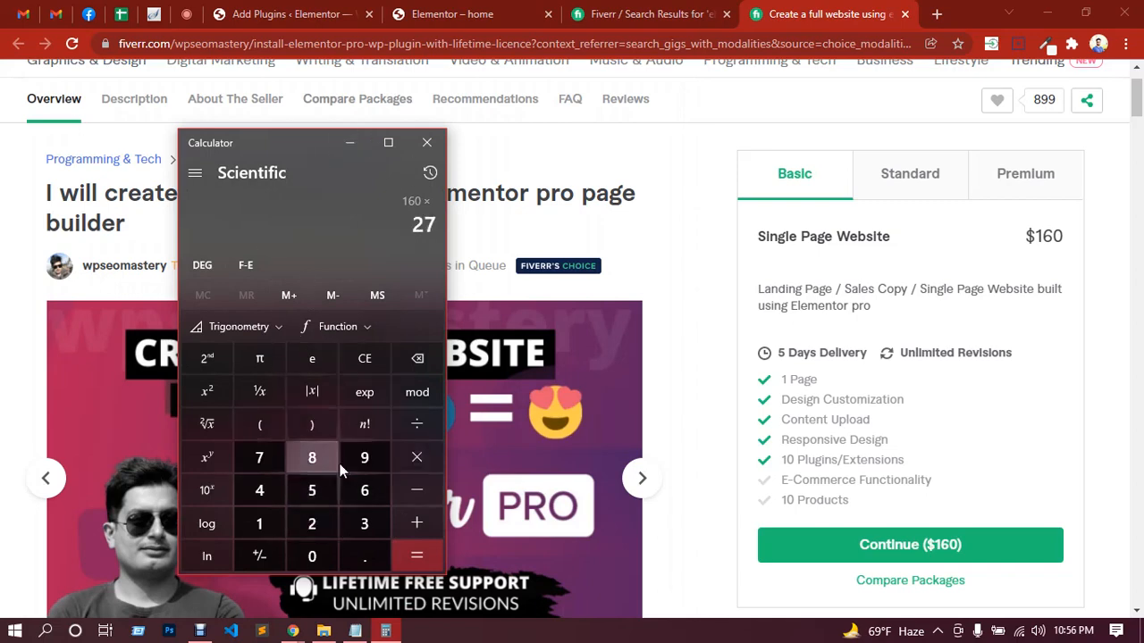
left_click(364, 457)
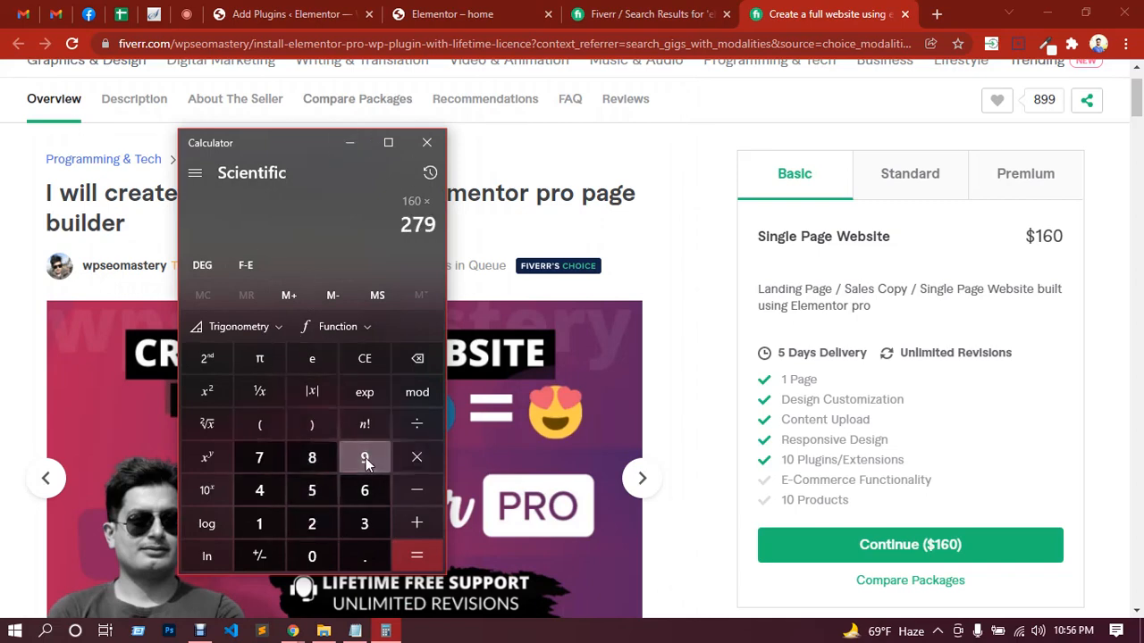
left_click(413, 558)
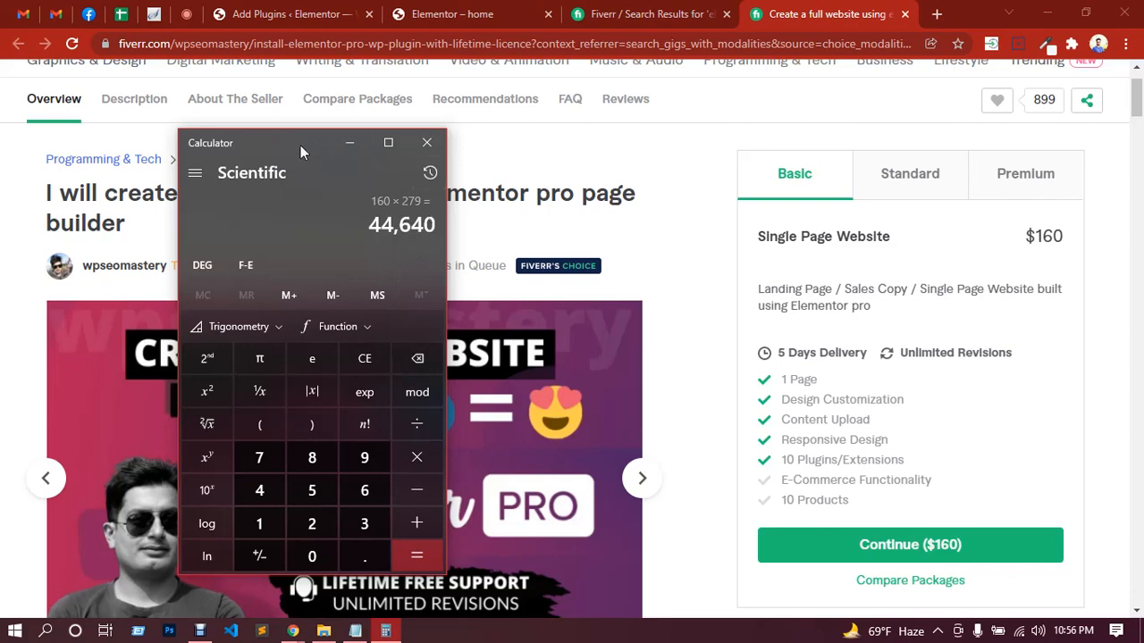
left_click_drag(300, 145, 684, 249)
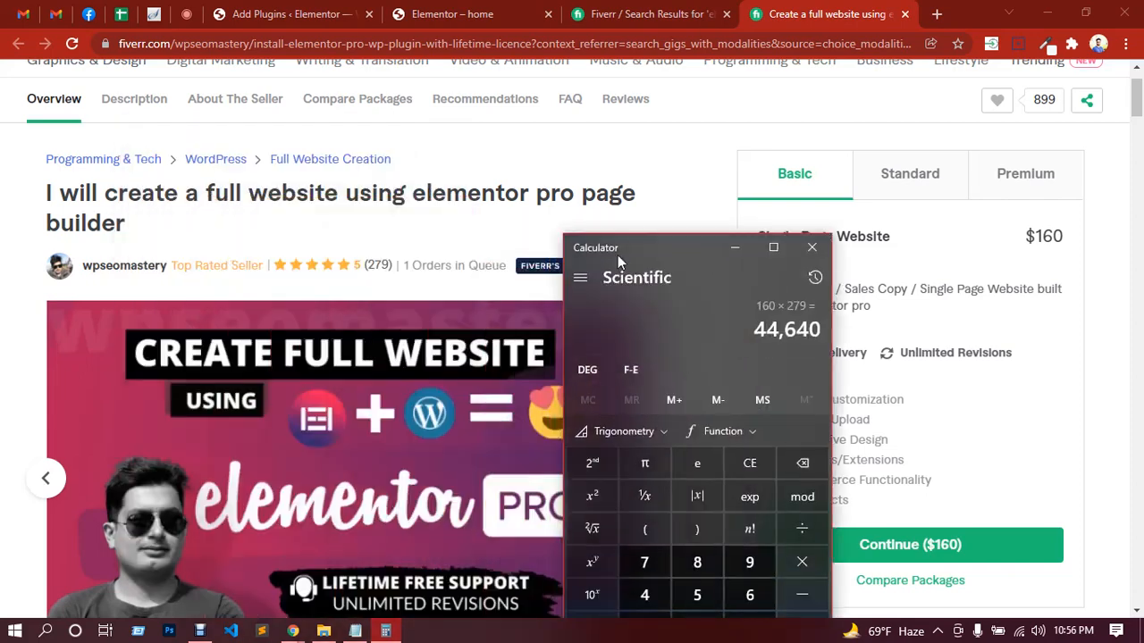
left_click(465, 13)
left_click(328, 11)
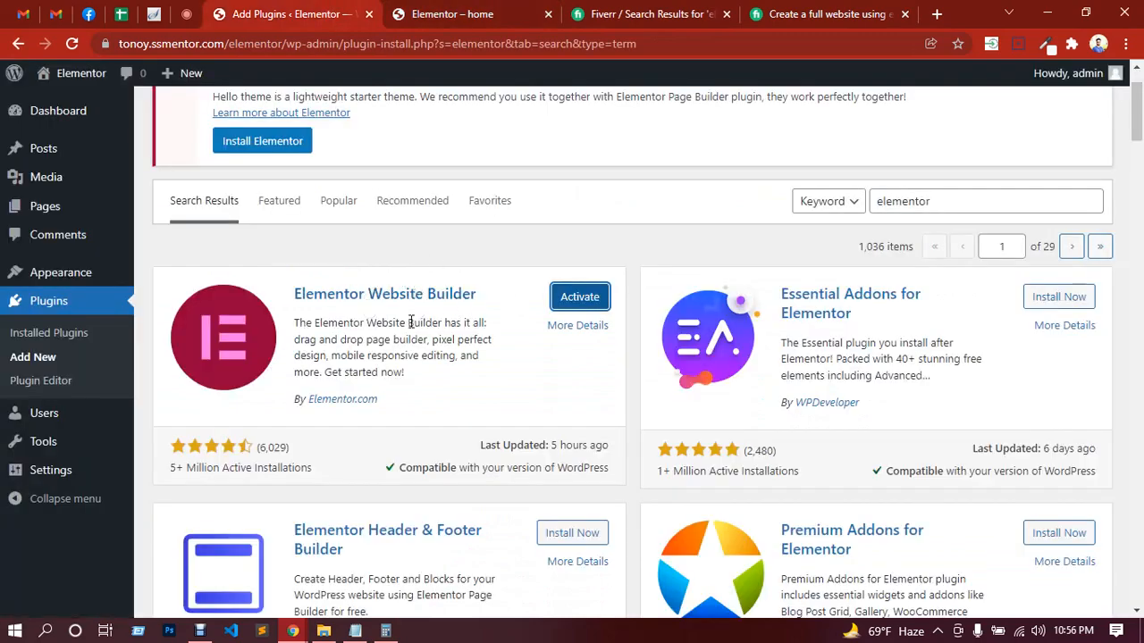
left_click(803, 11)
Step: Bring Calculator back, move it clear of the package details, and multiply the previous result by 80
left_click(386, 631)
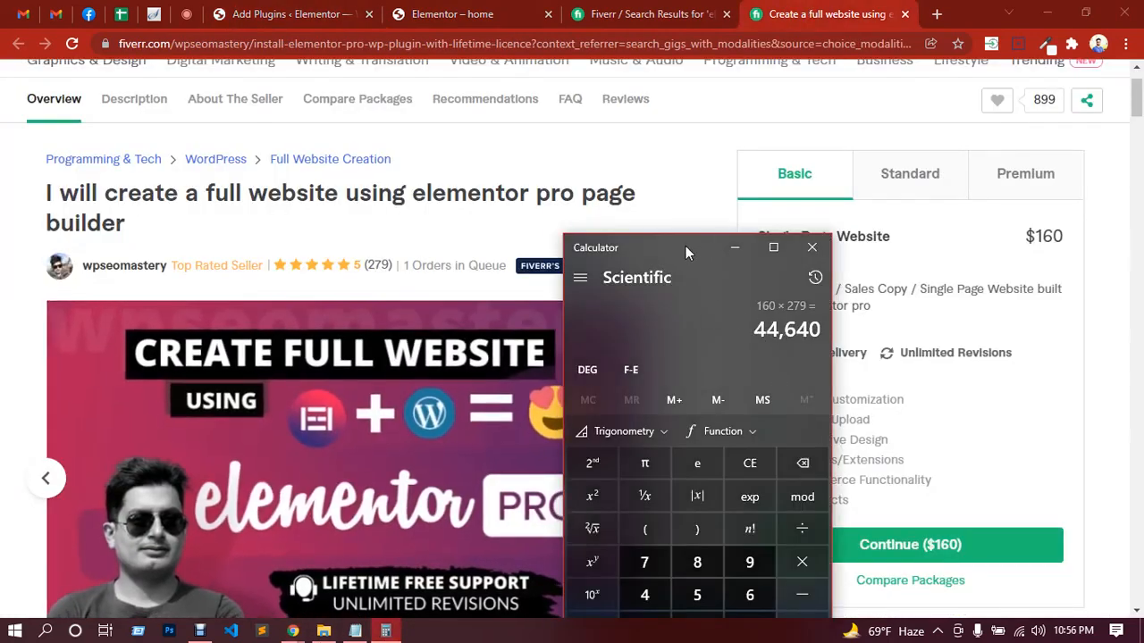
left_click_drag(685, 246, 599, 109)
left_click(710, 427)
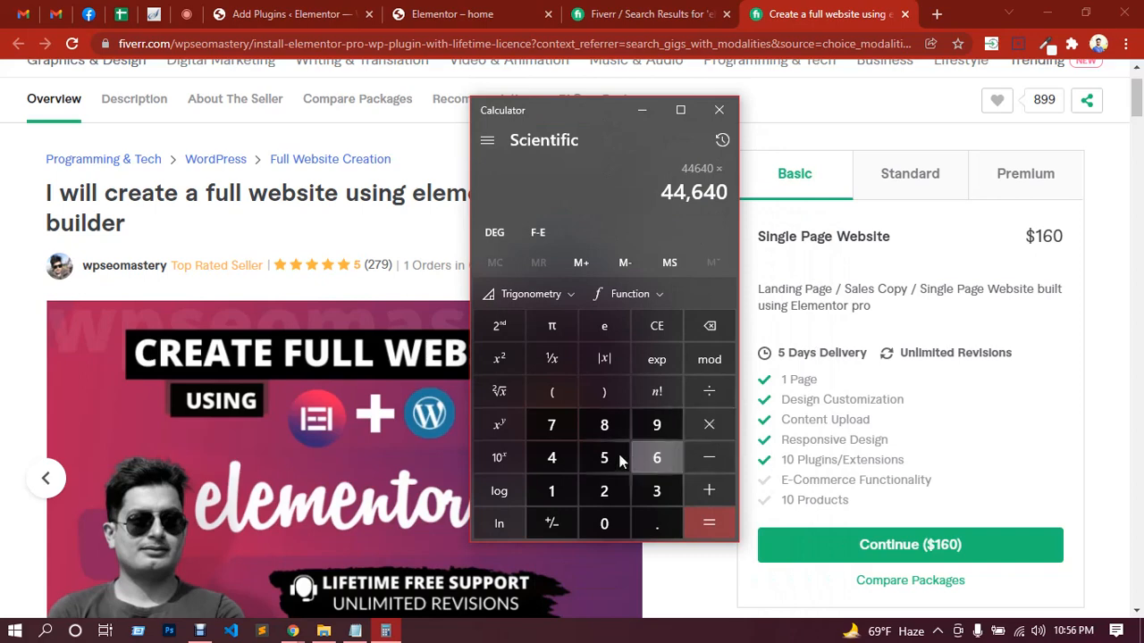
left_click(617, 433)
left_click(615, 523)
left_click(706, 527)
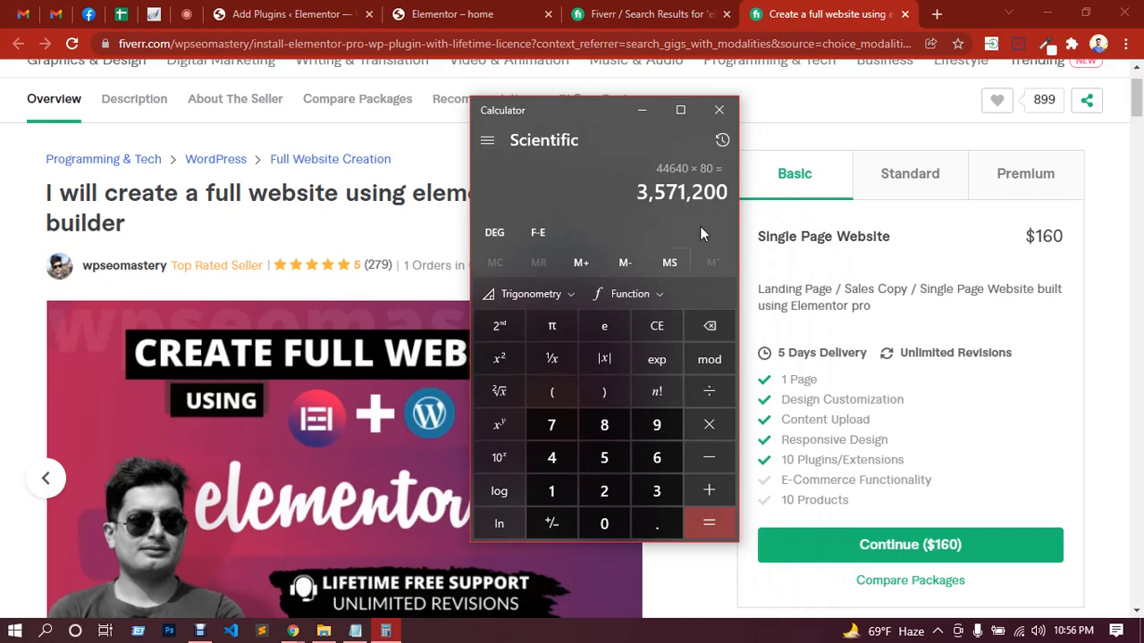
Step: Return to the gig page, highlight the word elementor in its title, and check the class's replies in the Google Meet chat
left_click(5, 332)
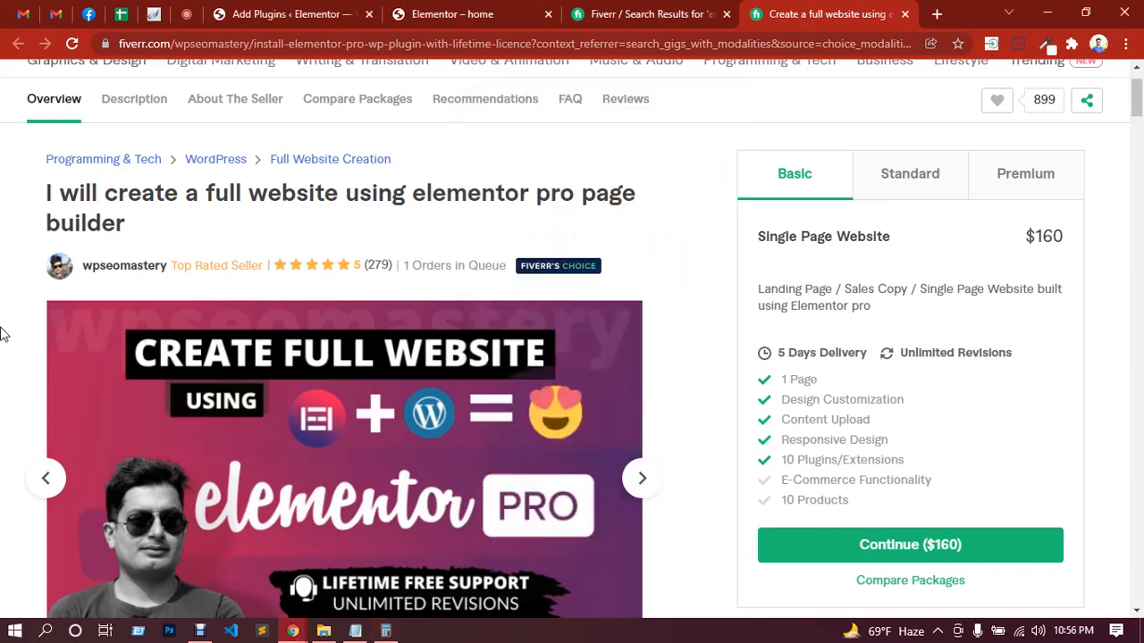
double_click(418, 198)
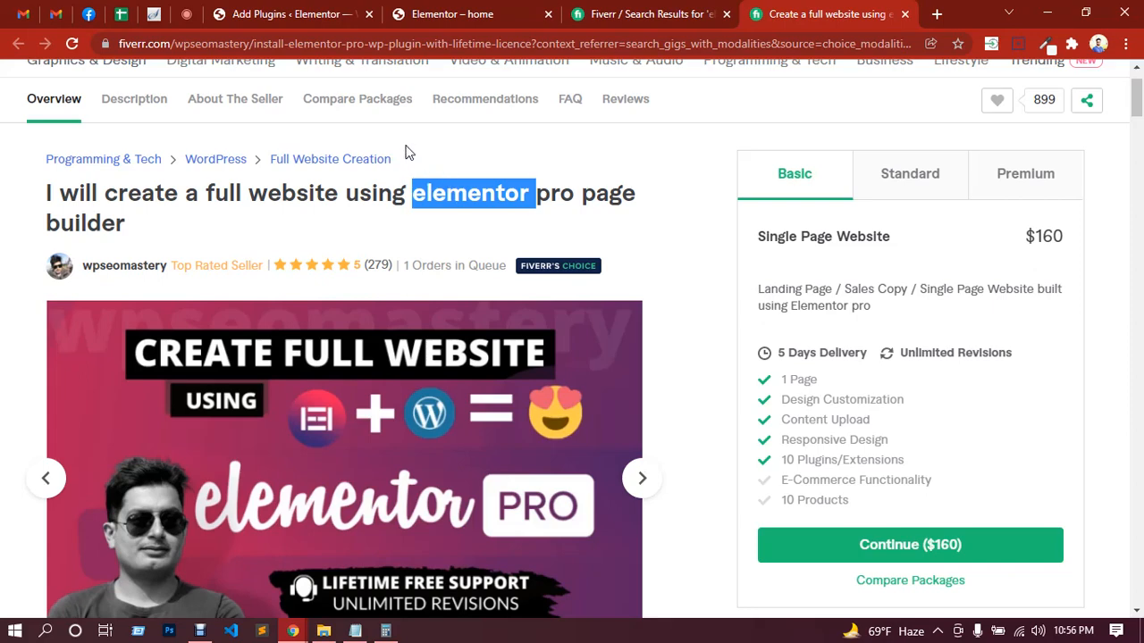
left_click(195, 16)
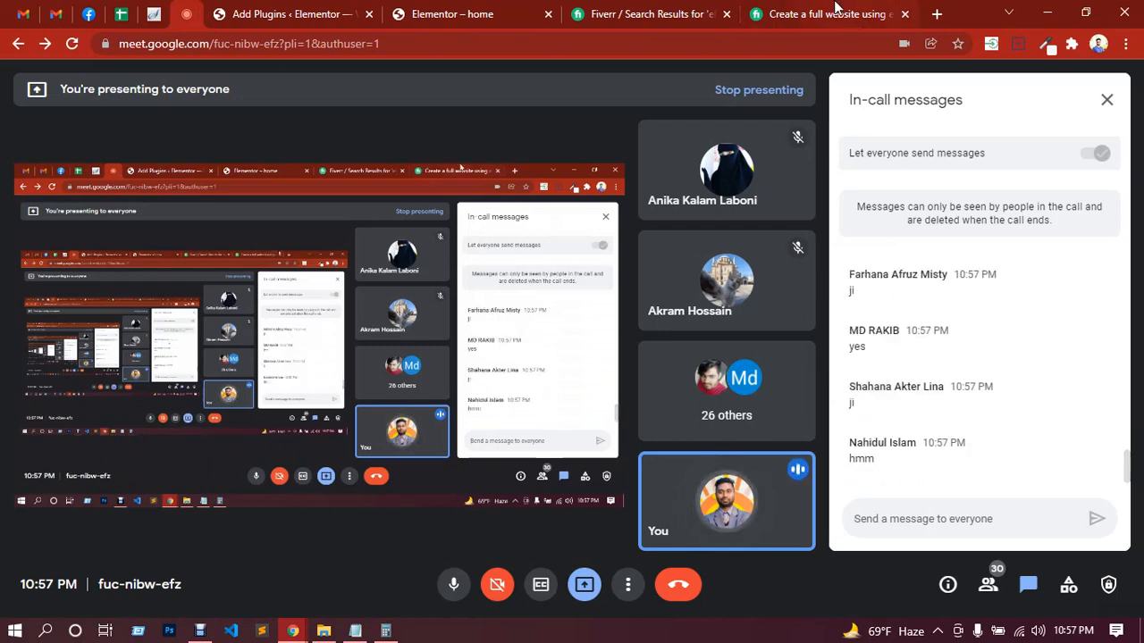
Step: Return to the Fiverr gig and look through its package descriptions, guarantees and seller profile
left_click(854, 13)
scroll(640, 224, "down", 2)
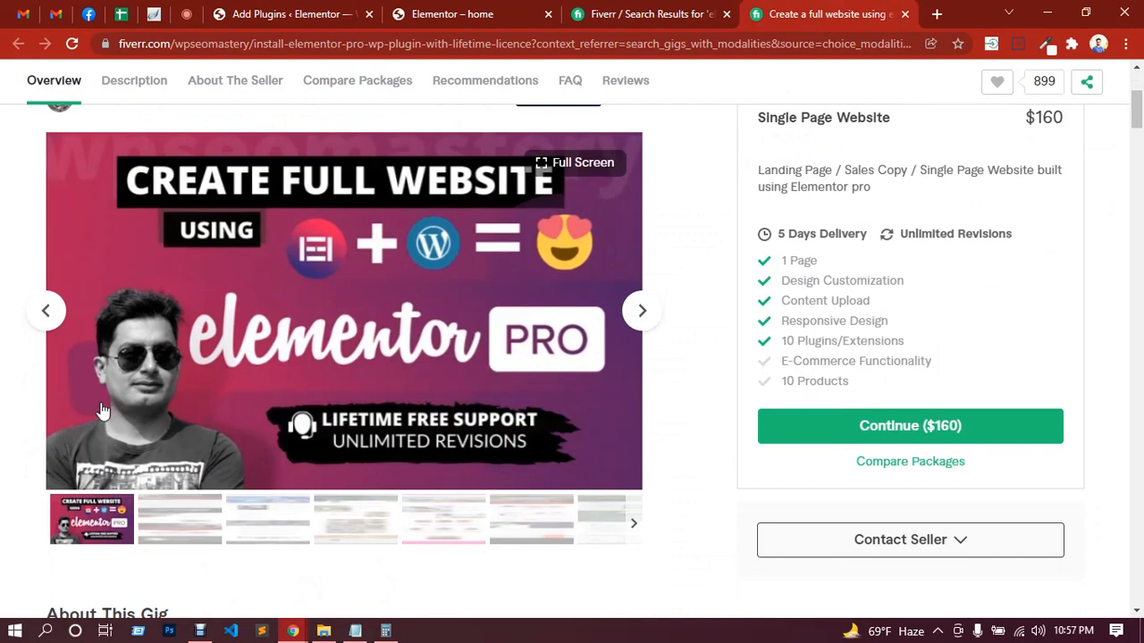
scroll(101, 407, "down", 12)
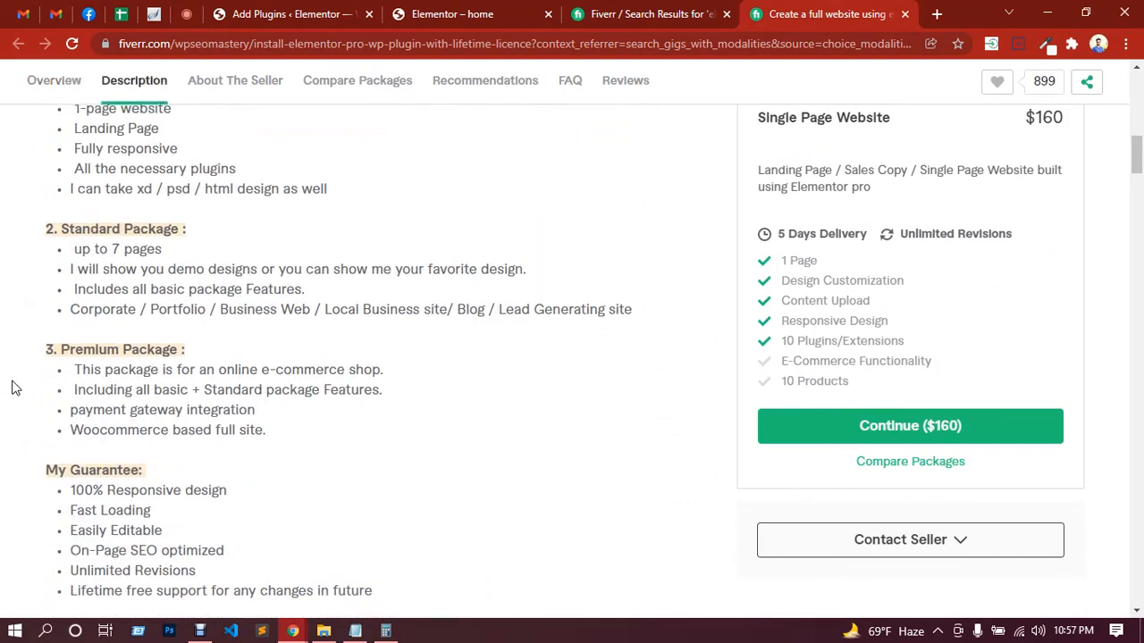
scroll(13, 384, "down", 5)
scroll(12, 383, "up", 2)
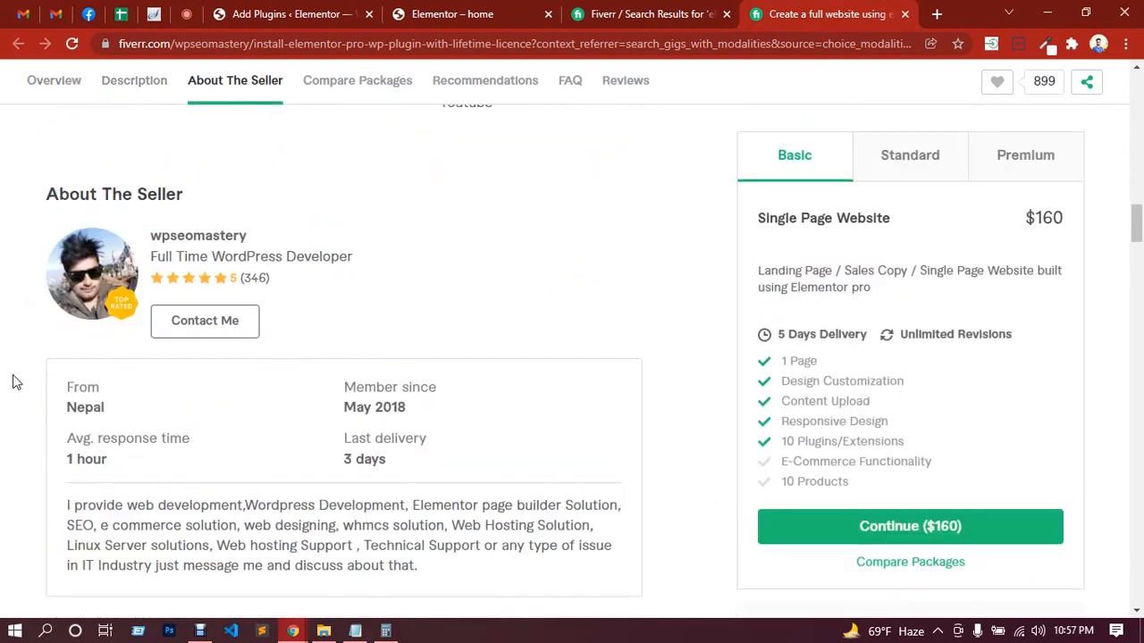
scroll(95, 342, "down", 1)
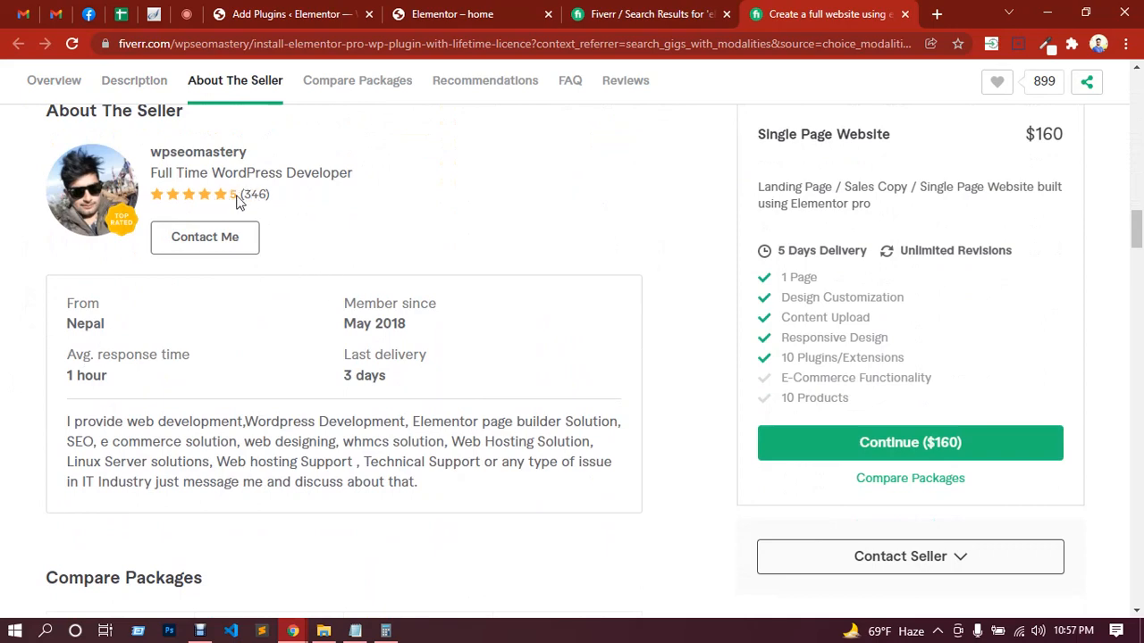
scroll(546, 414, "up", 15)
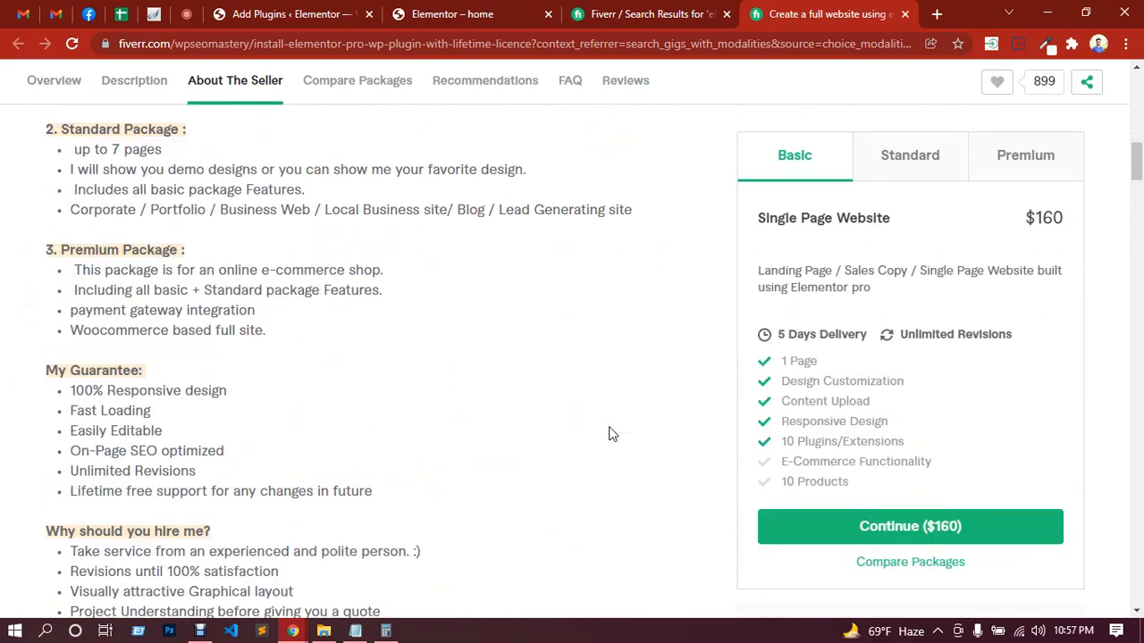
scroll(609, 425, "up", 3)
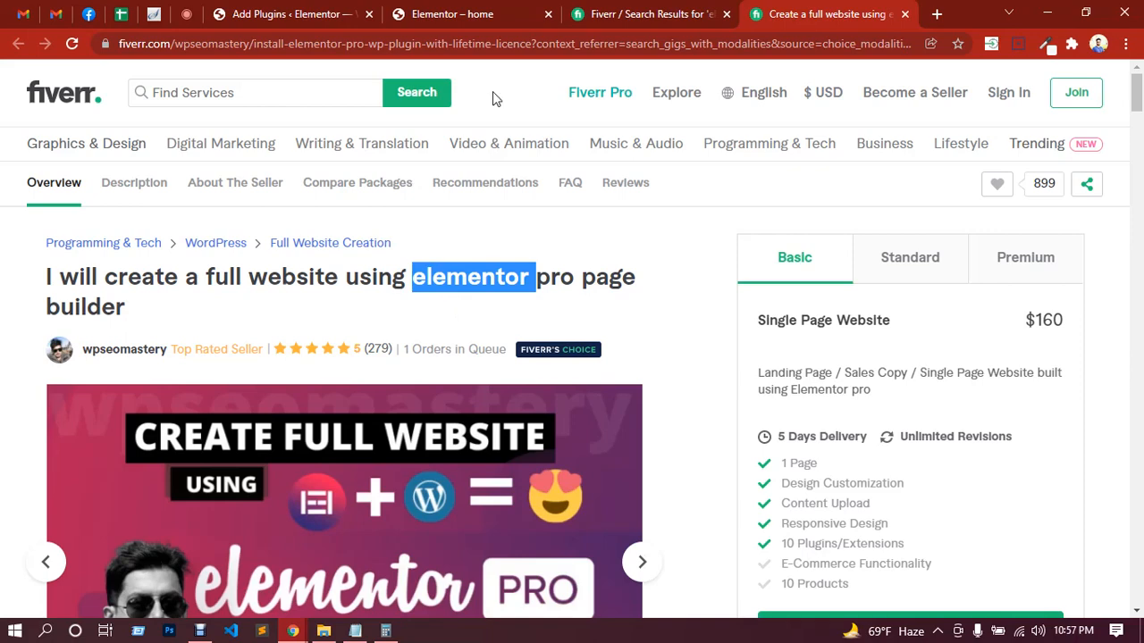
Step: Check the Google Meet chat, review outline topics 1 to 3 in Notepad by highlighting them, and return to the WordPress Add Plugins page
left_click(182, 18)
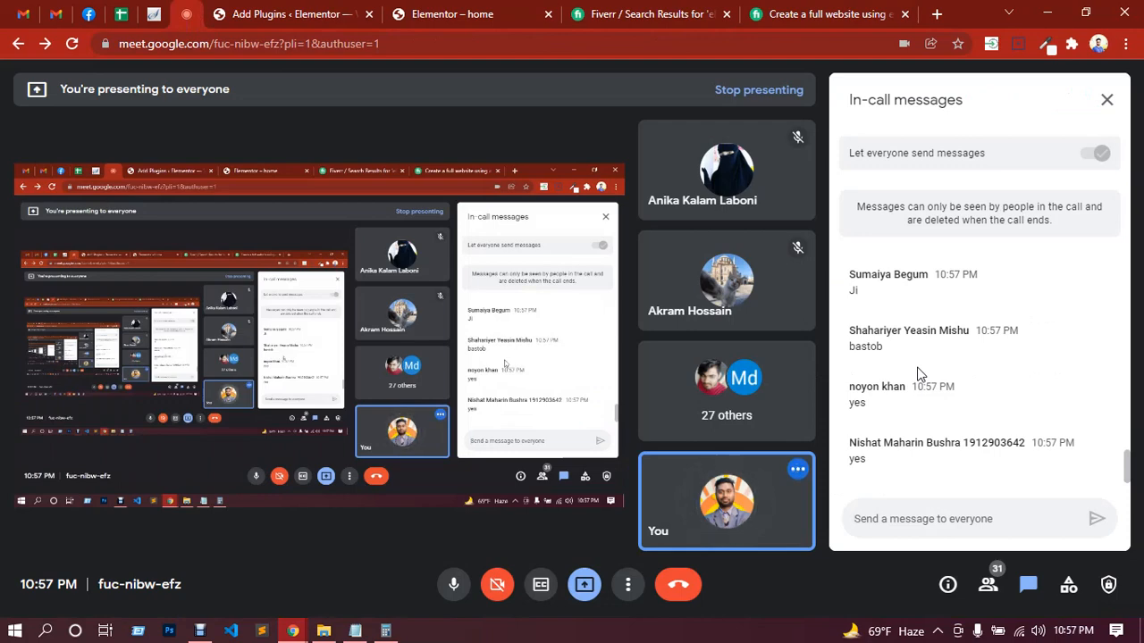
left_click(354, 631)
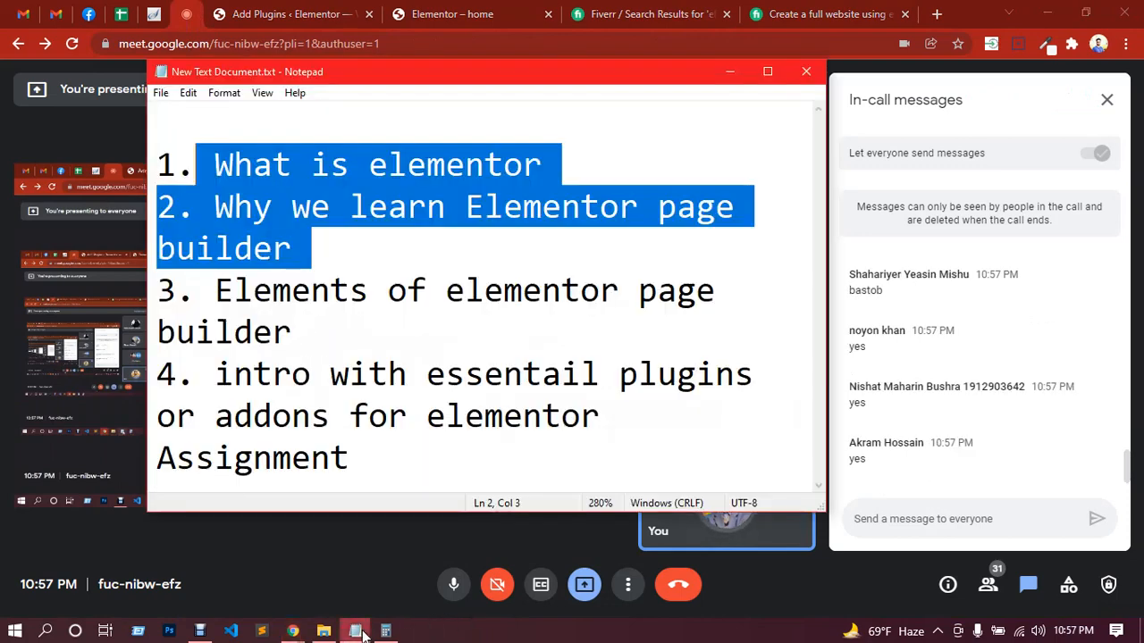
left_click(385, 273)
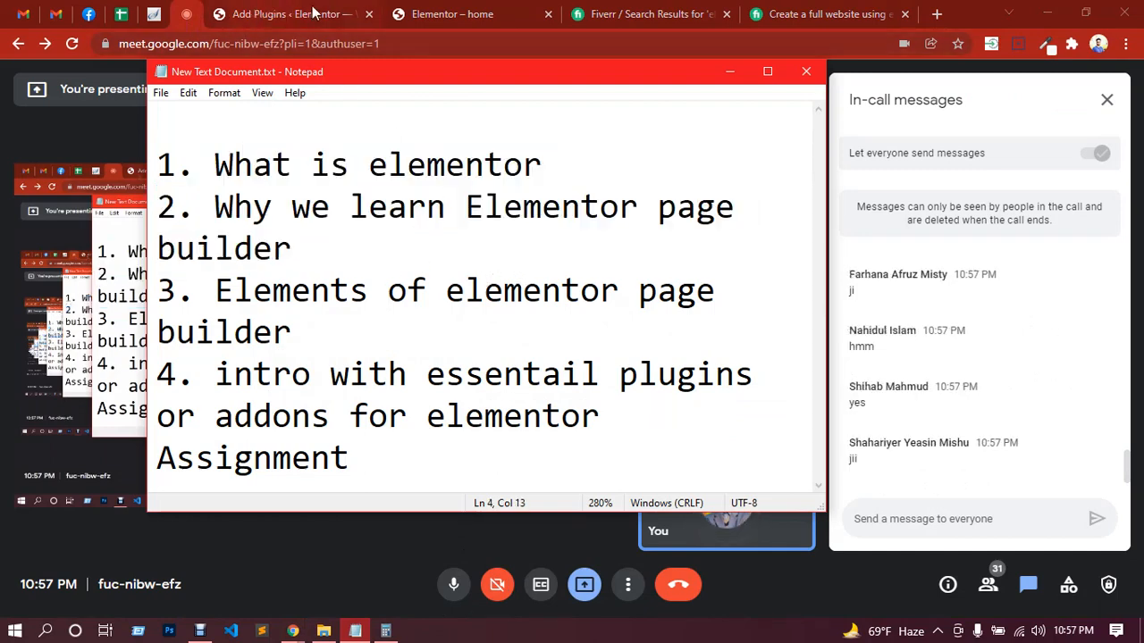
left_click_drag(306, 252, 159, 165)
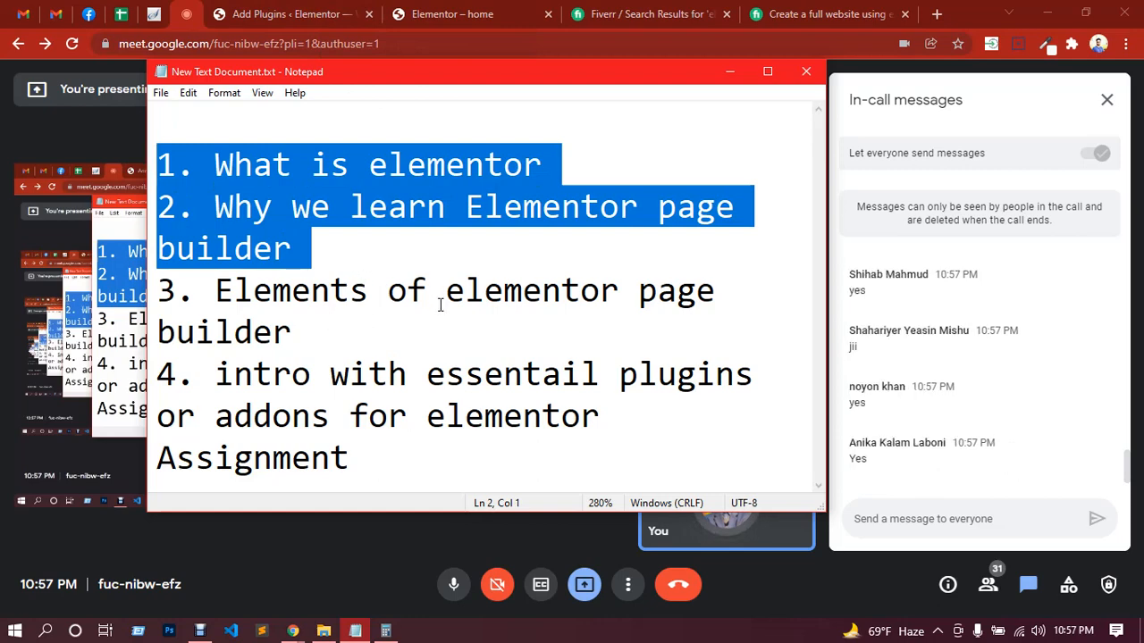
left_click_drag(329, 331, 159, 290)
left_click(198, 293)
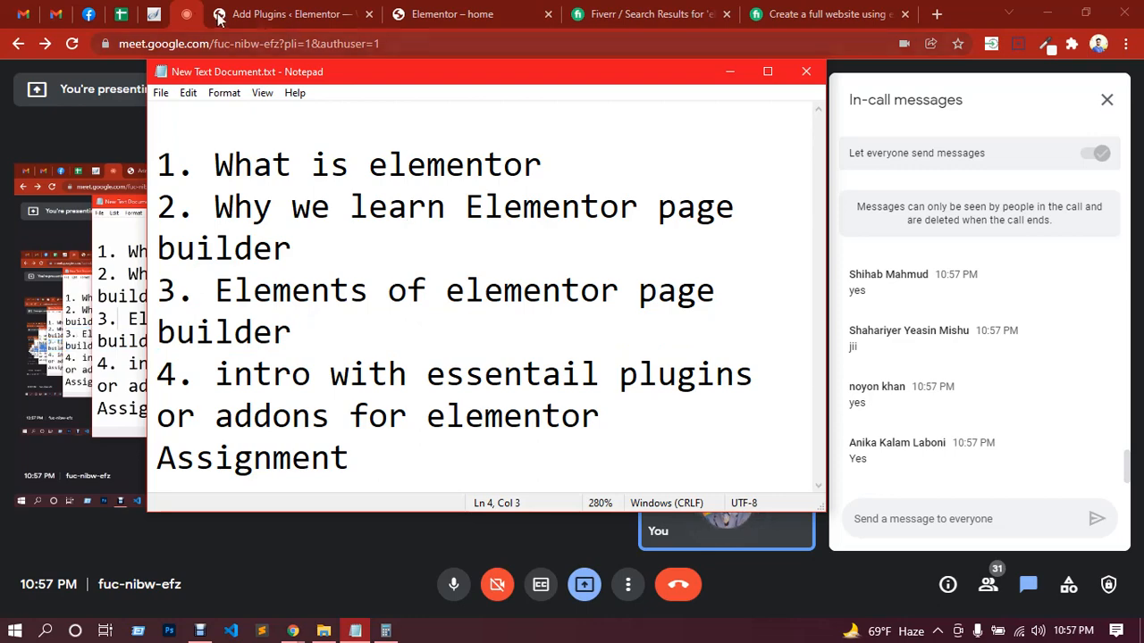
left_click(273, 15)
left_click(274, 15)
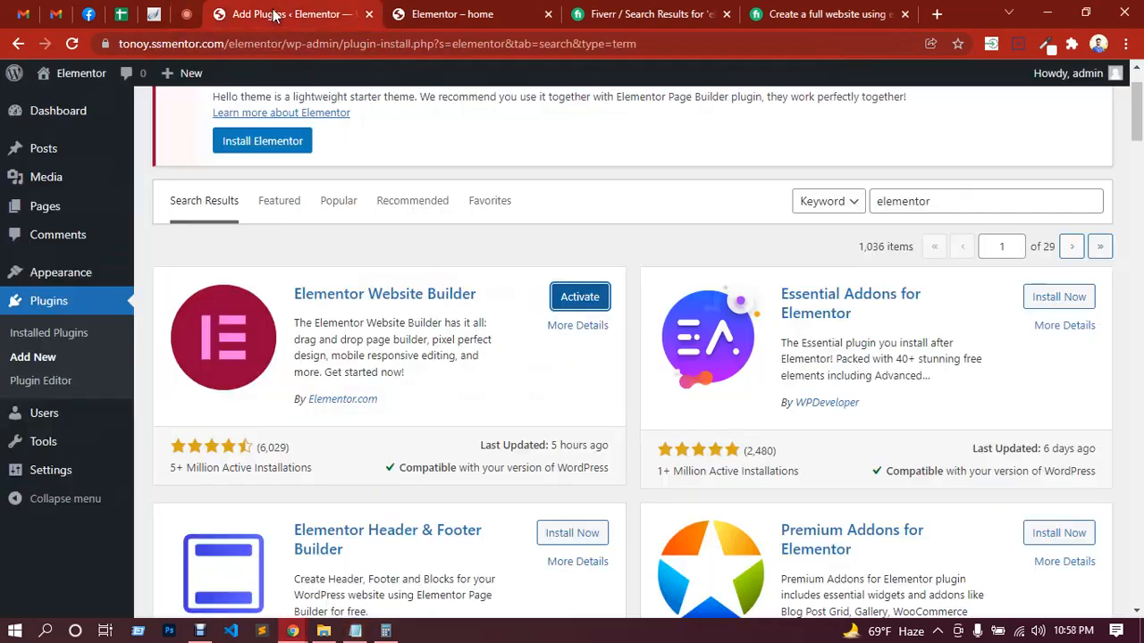
Step: Activate the Elementor Website Builder plugin and show the Elementor and Templates submenus it adds to the dashboard
left_click(575, 303)
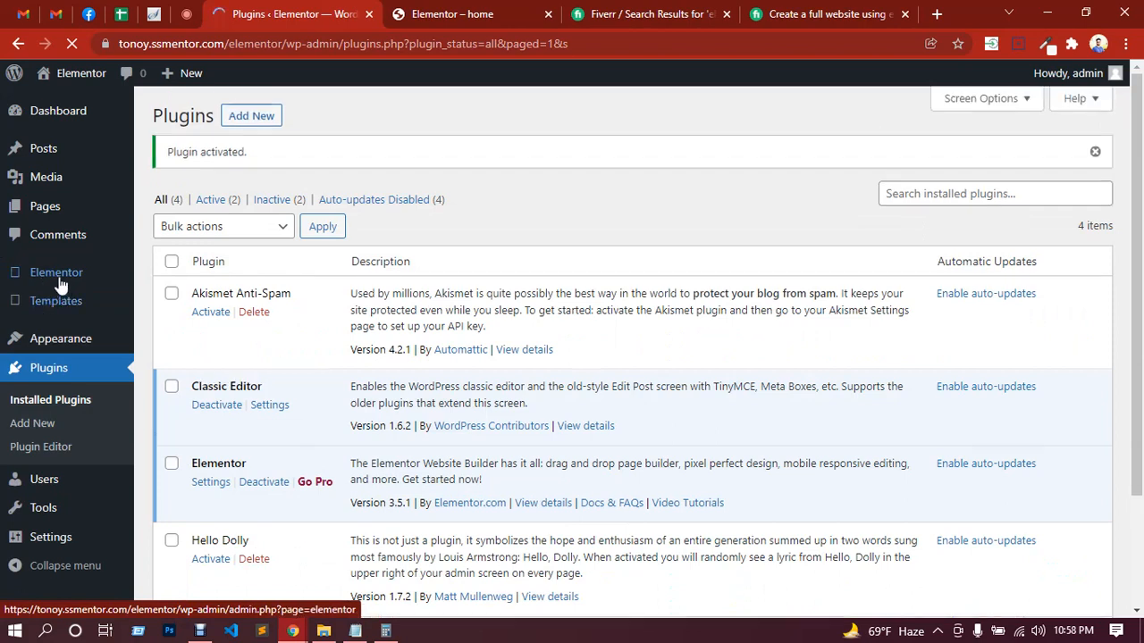
mouse_move(53, 279)
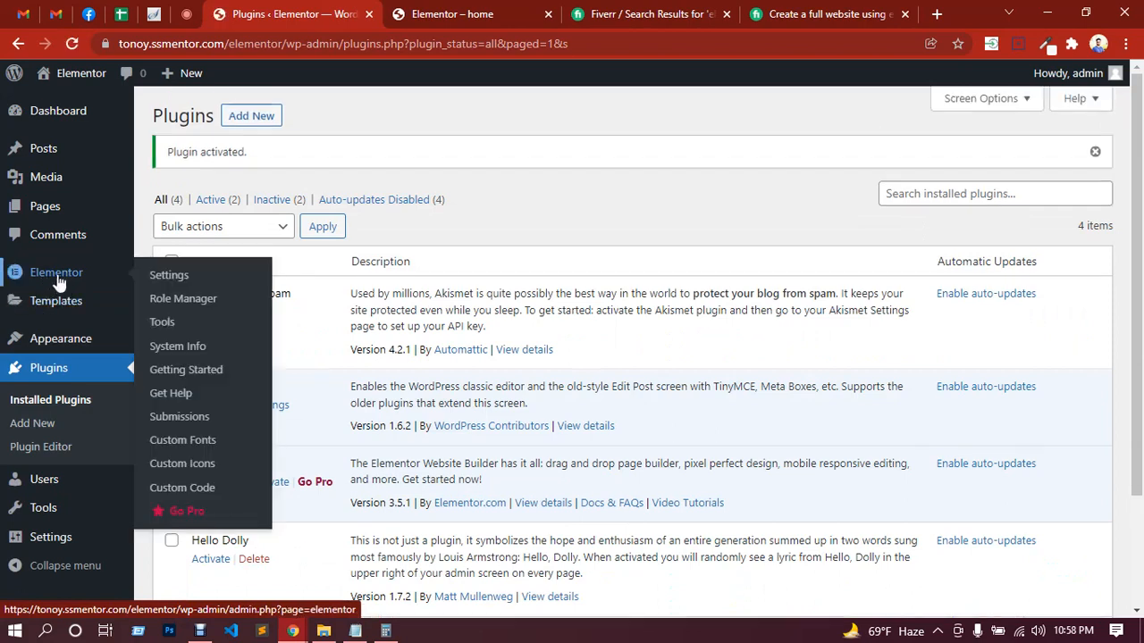
mouse_move(49, 304)
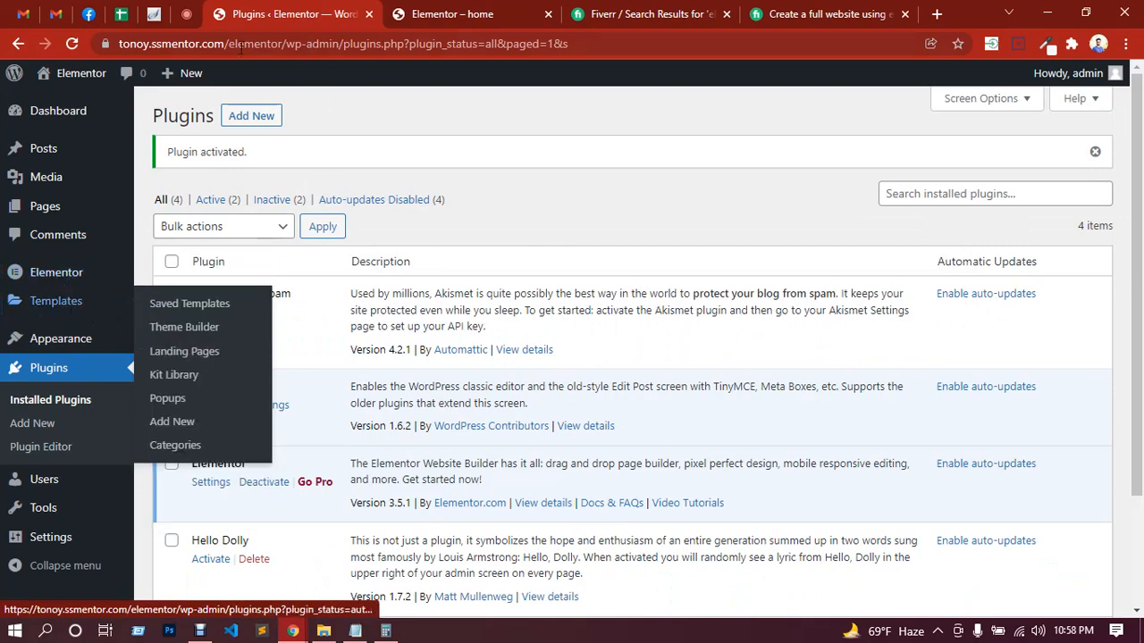
Step: Check the class's replies in the Google Meet chat, view the live home page, and return to the Plugins page
left_click(192, 13)
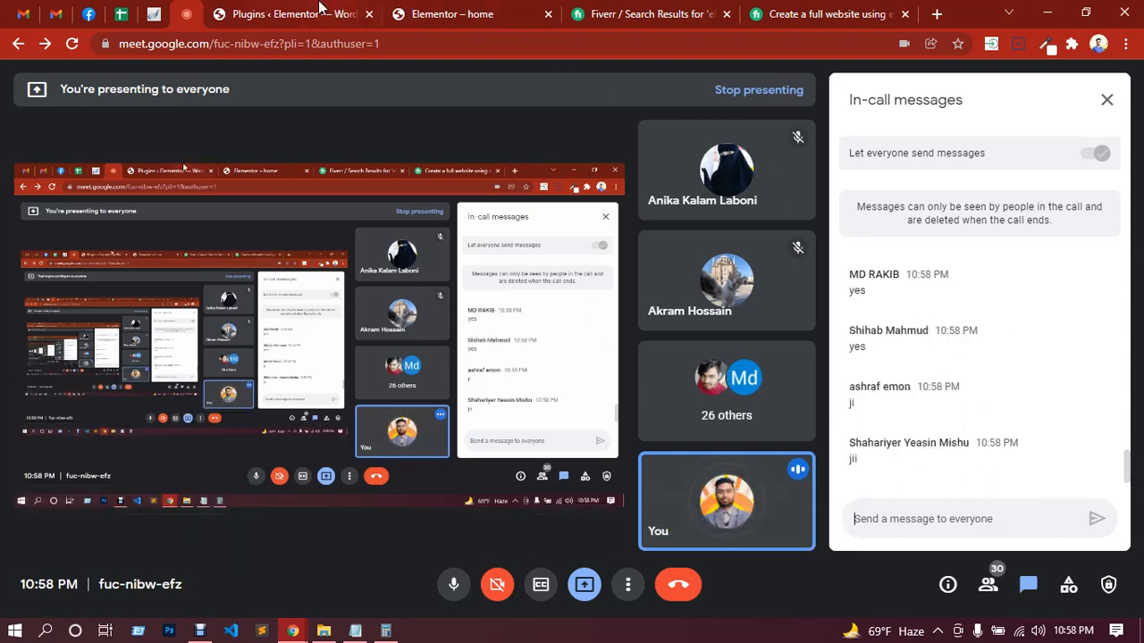
left_click(349, 15)
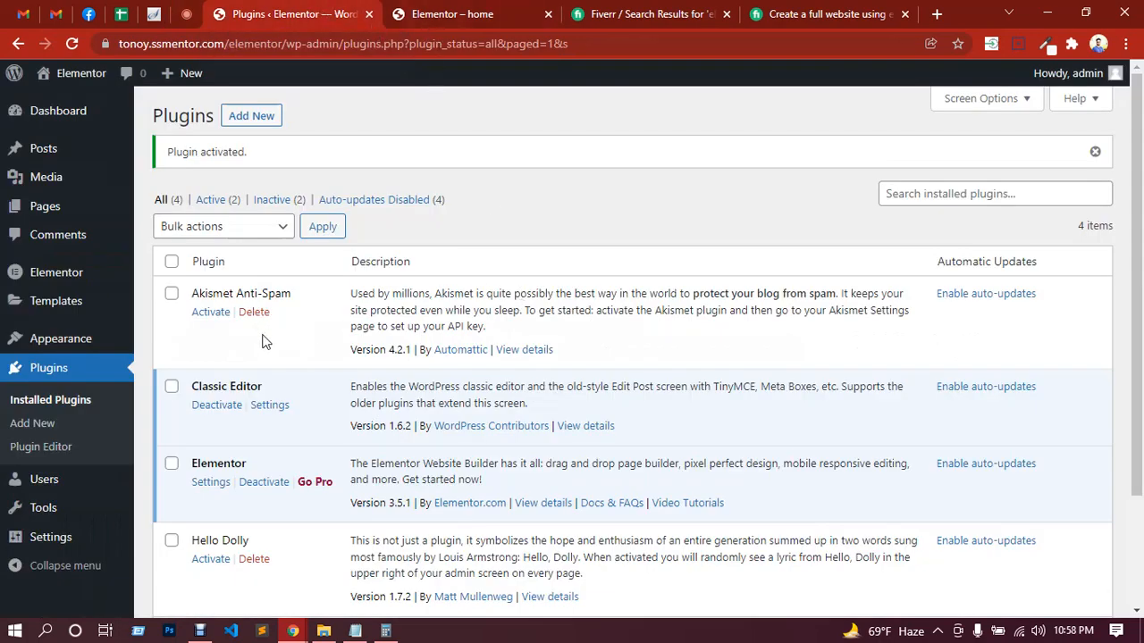
left_click(424, 18)
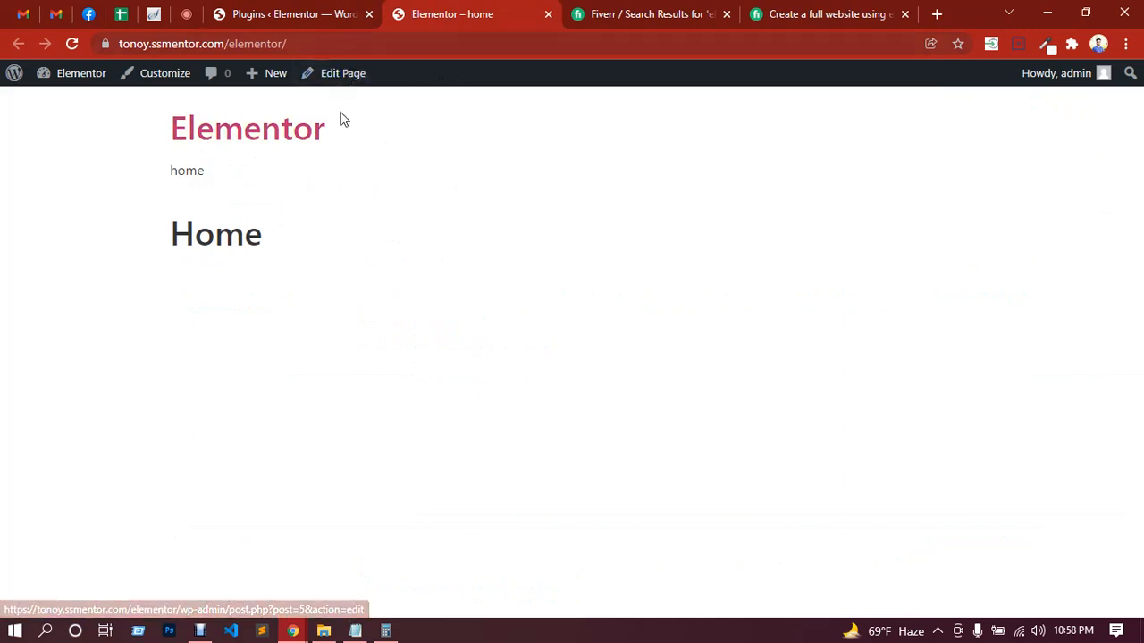
left_click(307, 16)
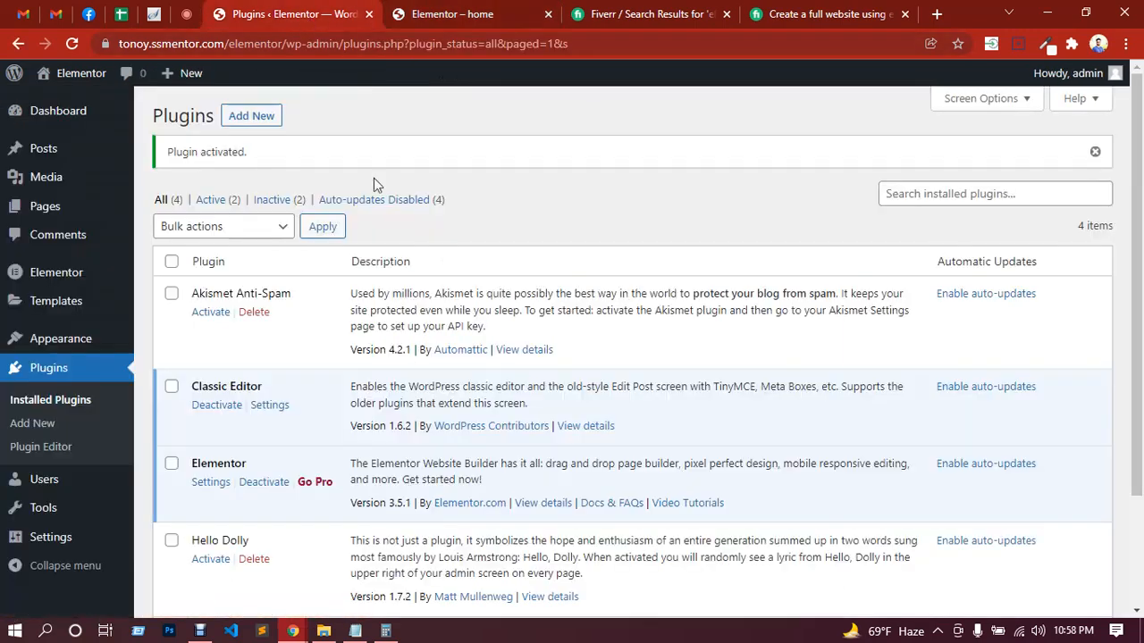
Step: Open the Home page from the WordPress page list for editing in a separate browser tab and launch it in the Elementor editor
mouse_move(47, 215)
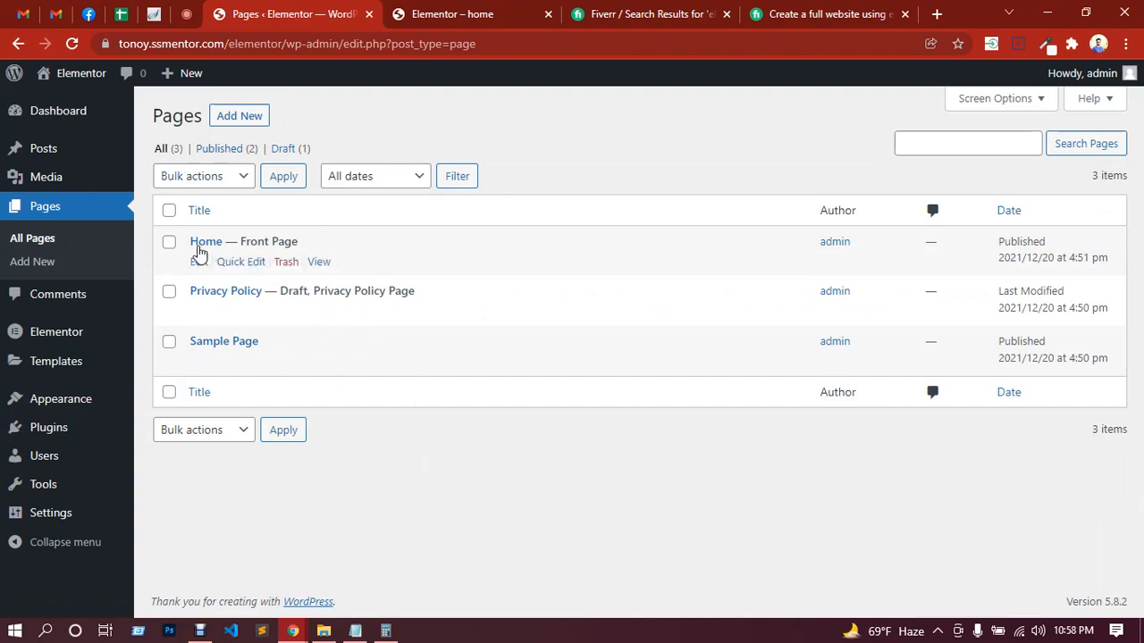
middle_click(199, 261)
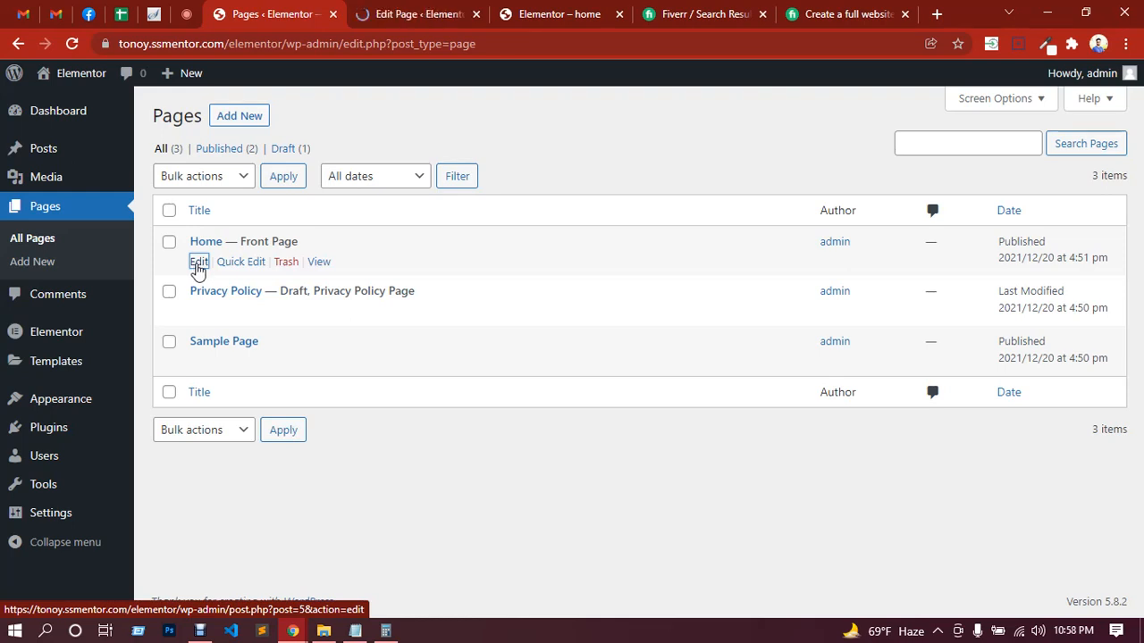
left_click(386, 24)
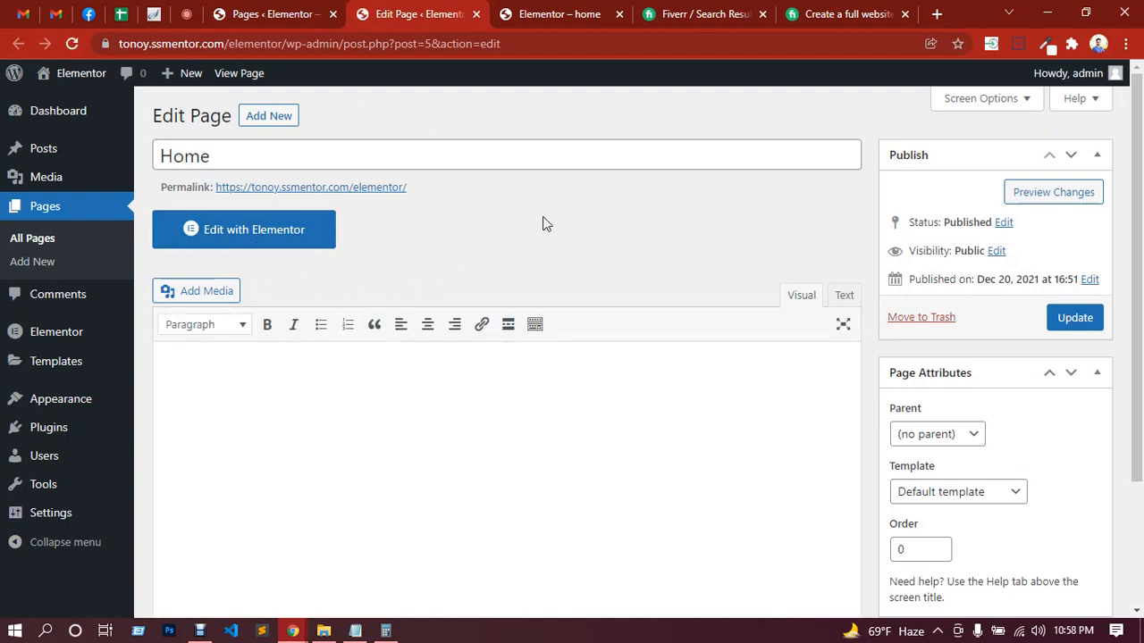
left_click(296, 244)
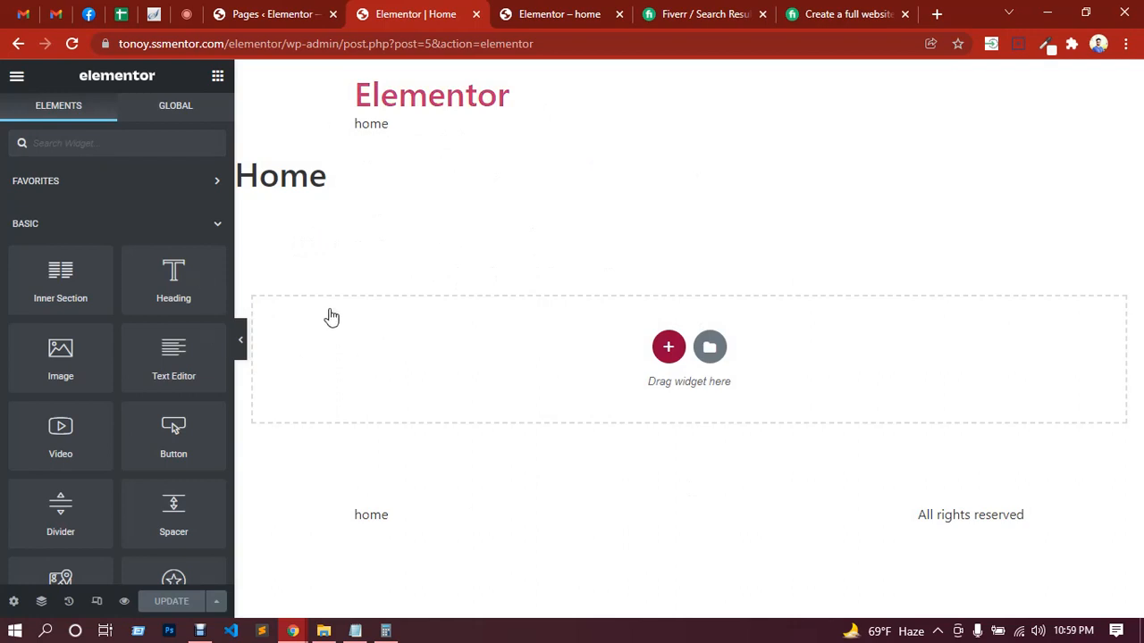
Step: Look through the Elementor widget list from Basic to WordPress, and check the Google Meet chat and the live home page
left_click(186, 14)
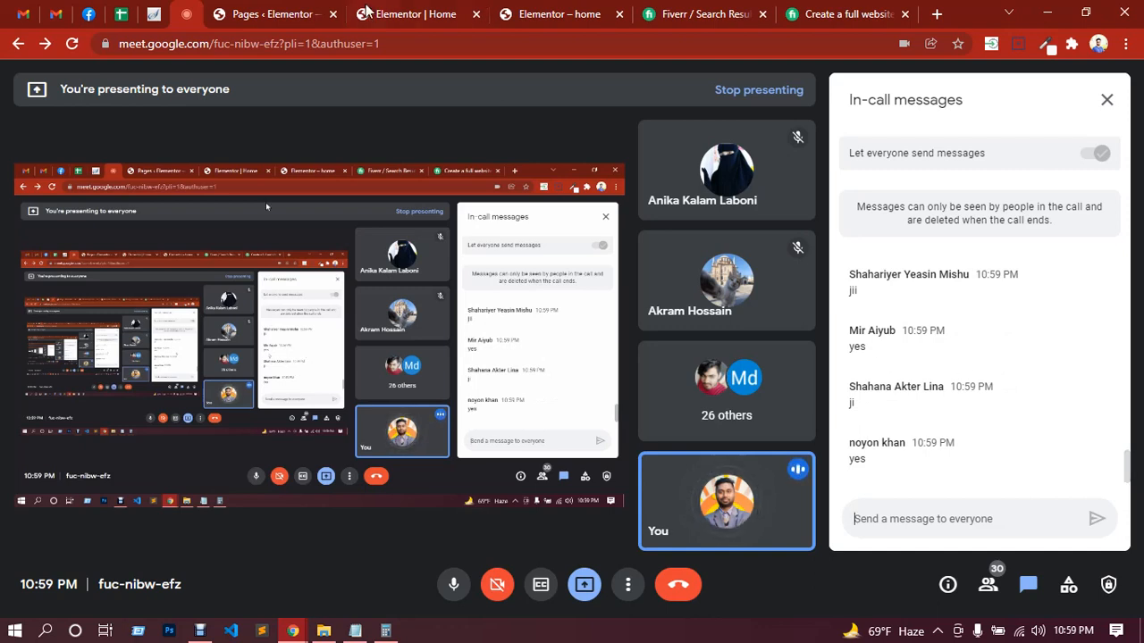
left_click(402, 11)
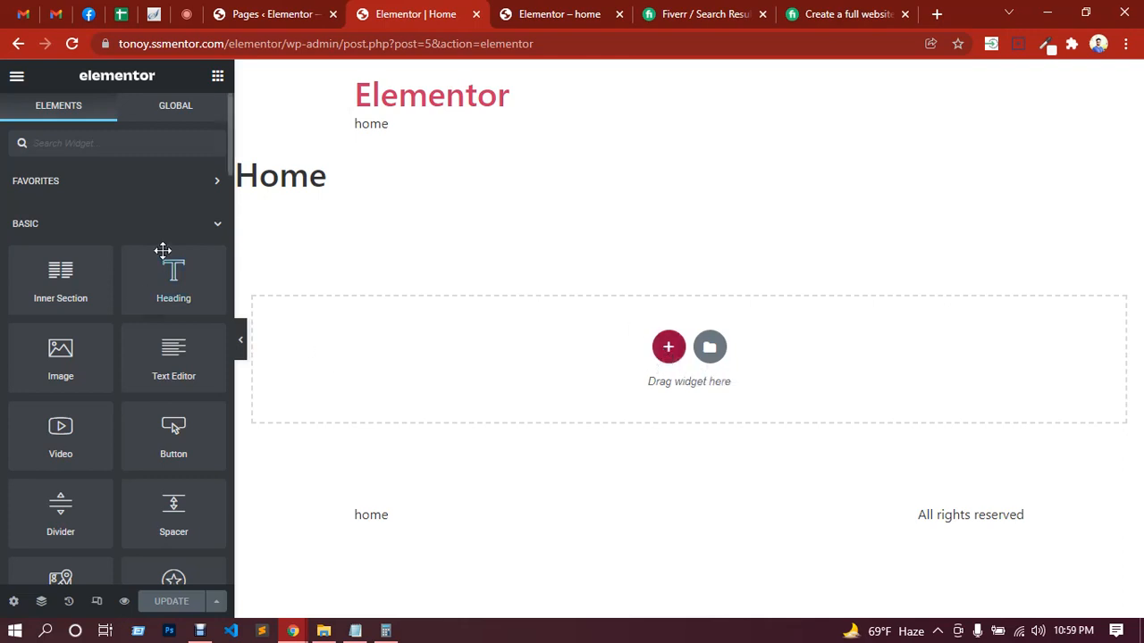
scroll(89, 237, "down", 4)
scroll(89, 237, "down", 15)
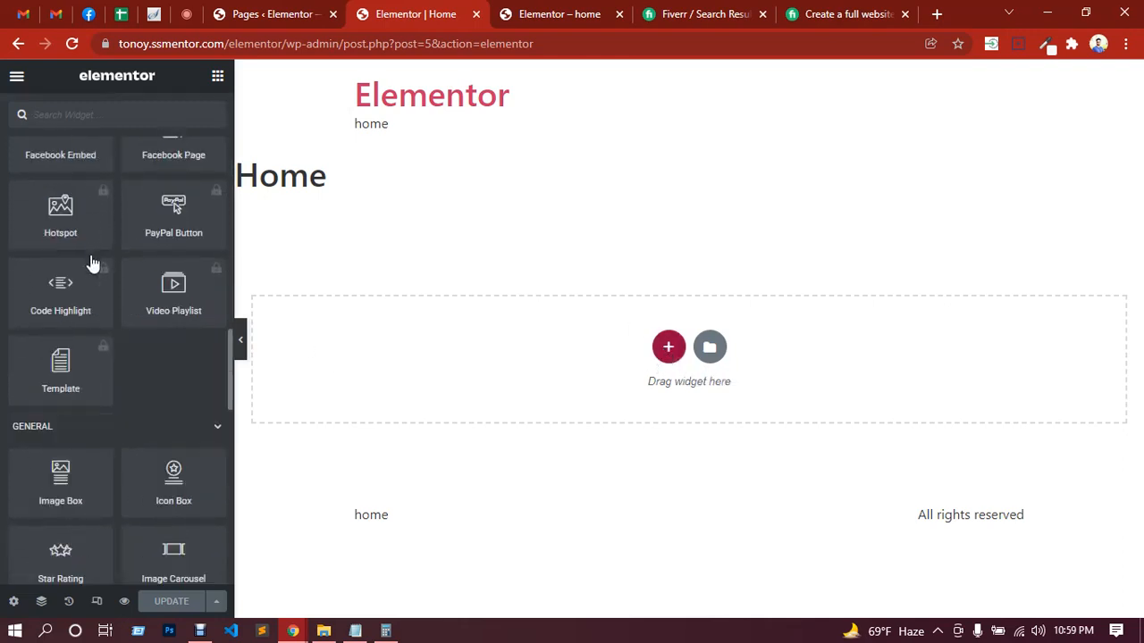
scroll(107, 299, "down", 2)
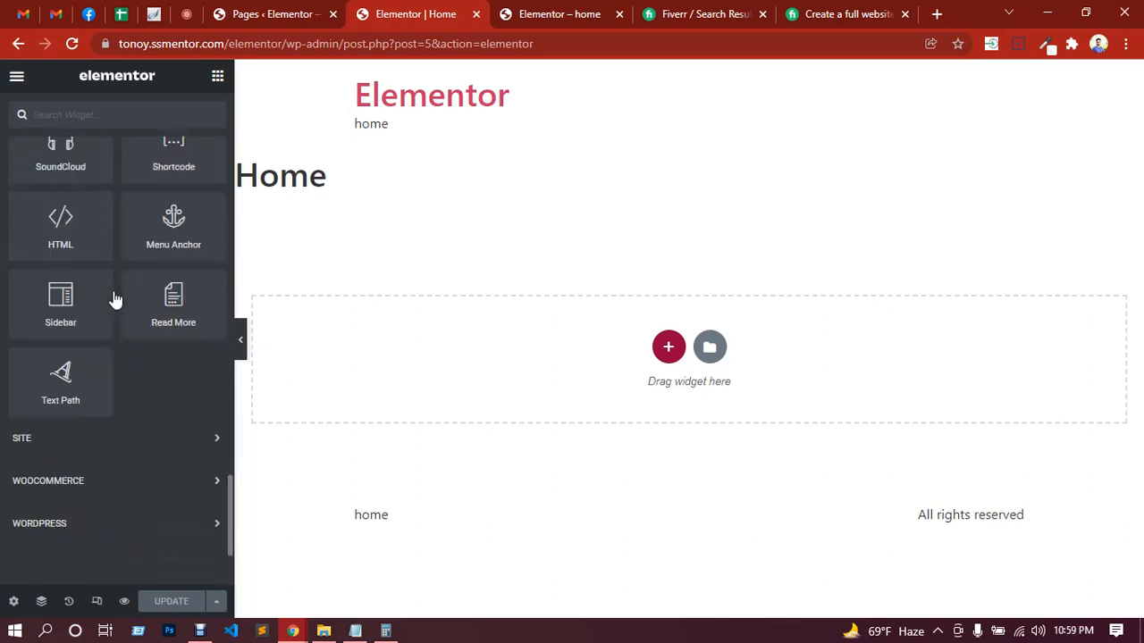
scroll(109, 286, "up", 15)
scroll(107, 284, "up", 10)
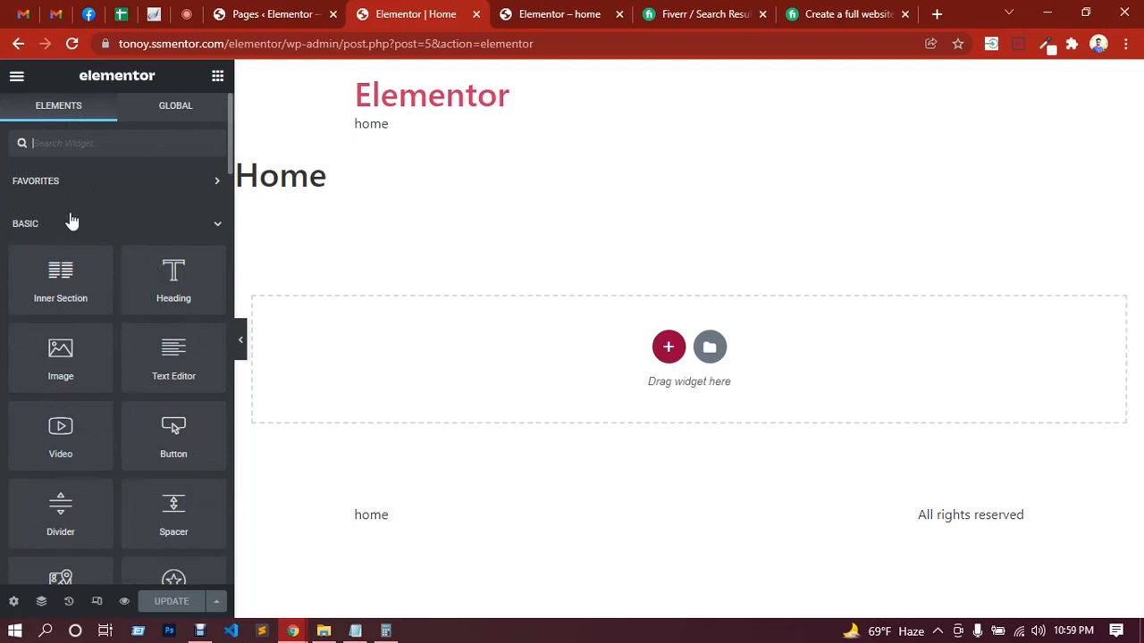
left_click(186, 14)
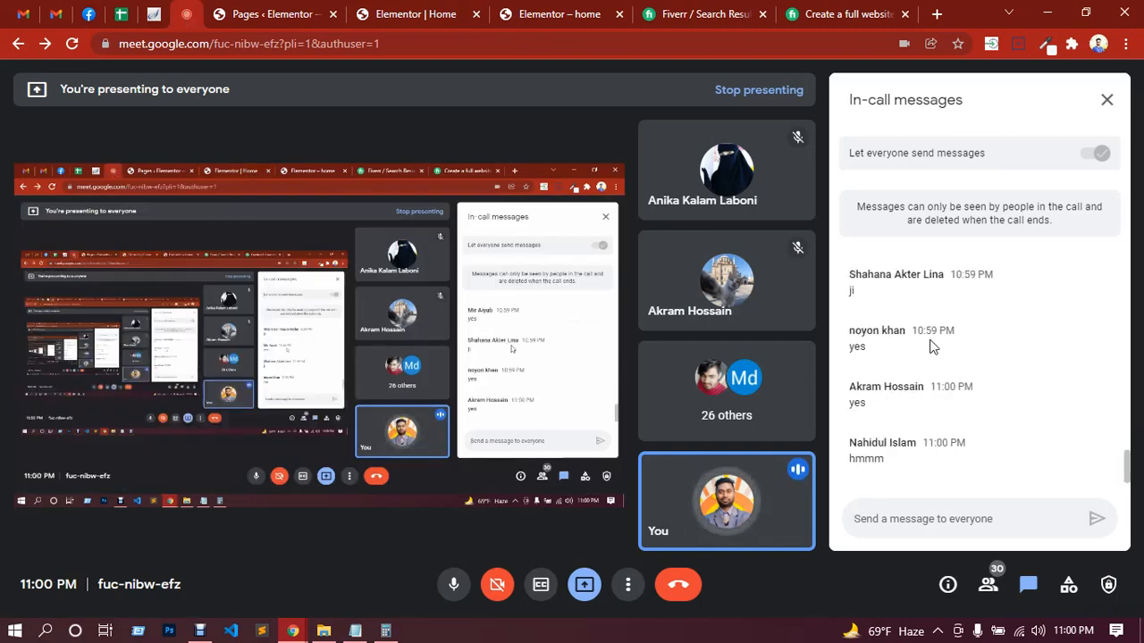
left_click(547, 9)
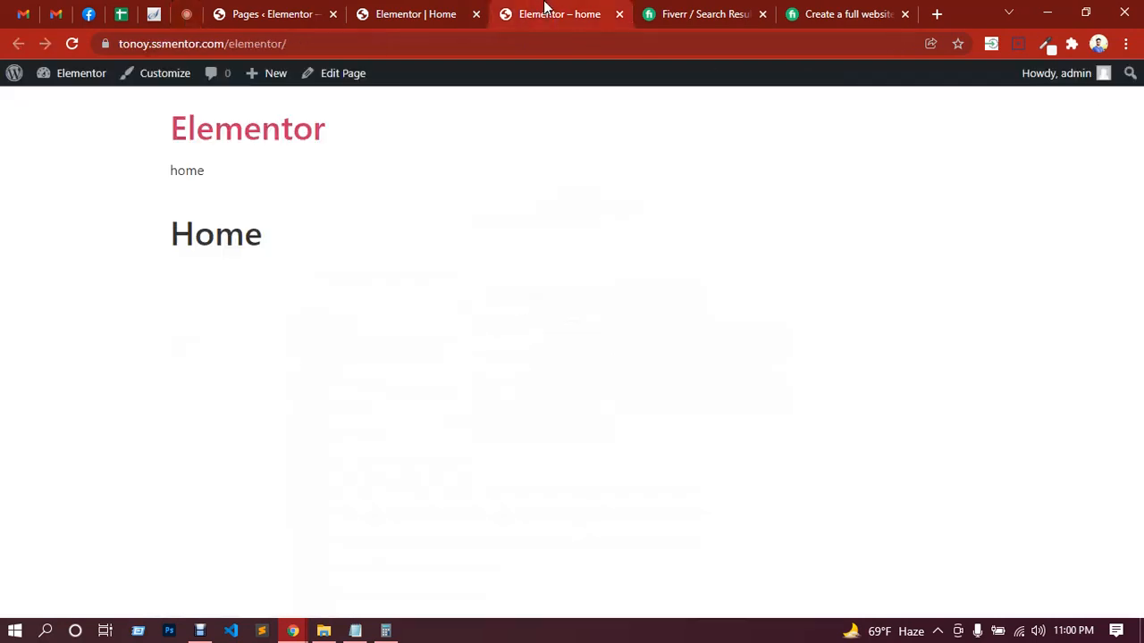
Step: Return to the Elementor editor and add a new section with the single-column structure to the Home page
left_click(466, 7)
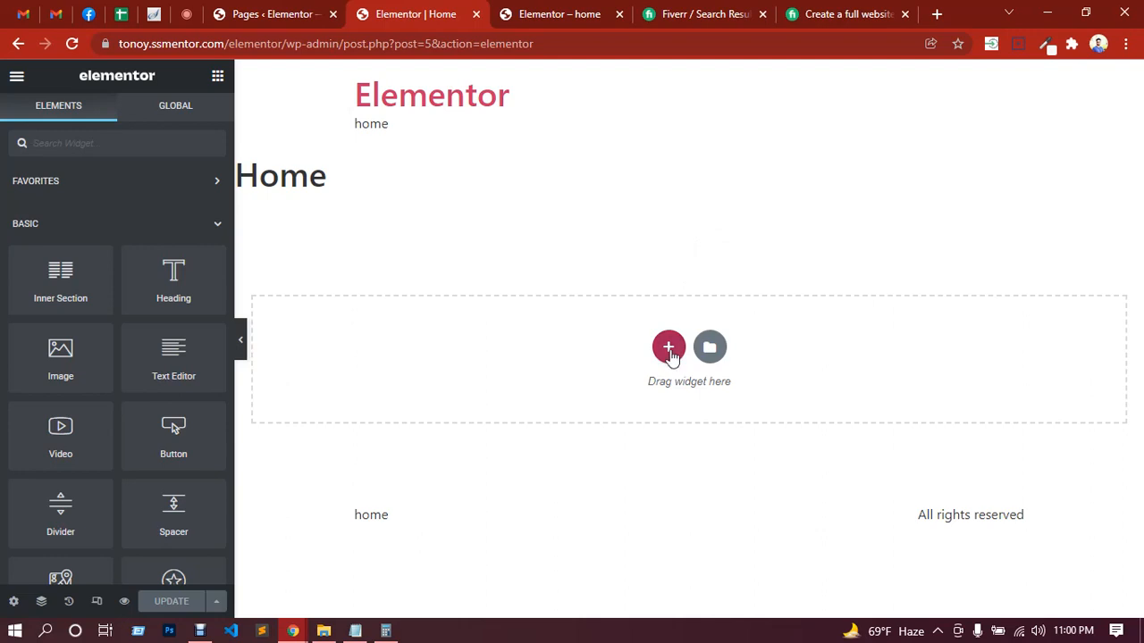
left_click(669, 348)
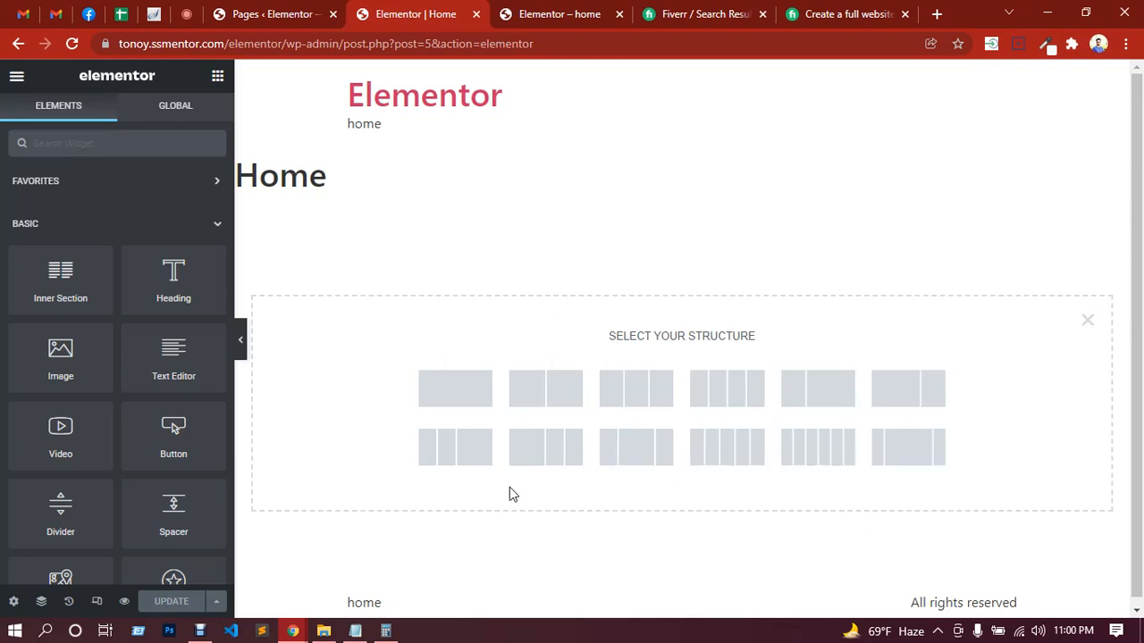
left_click(466, 401)
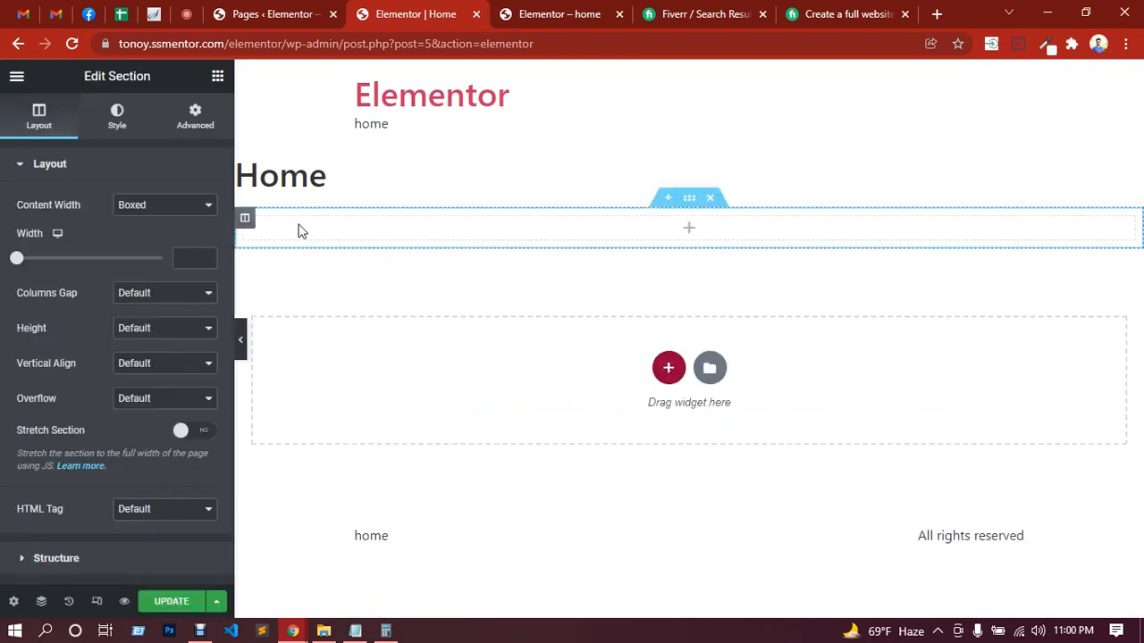
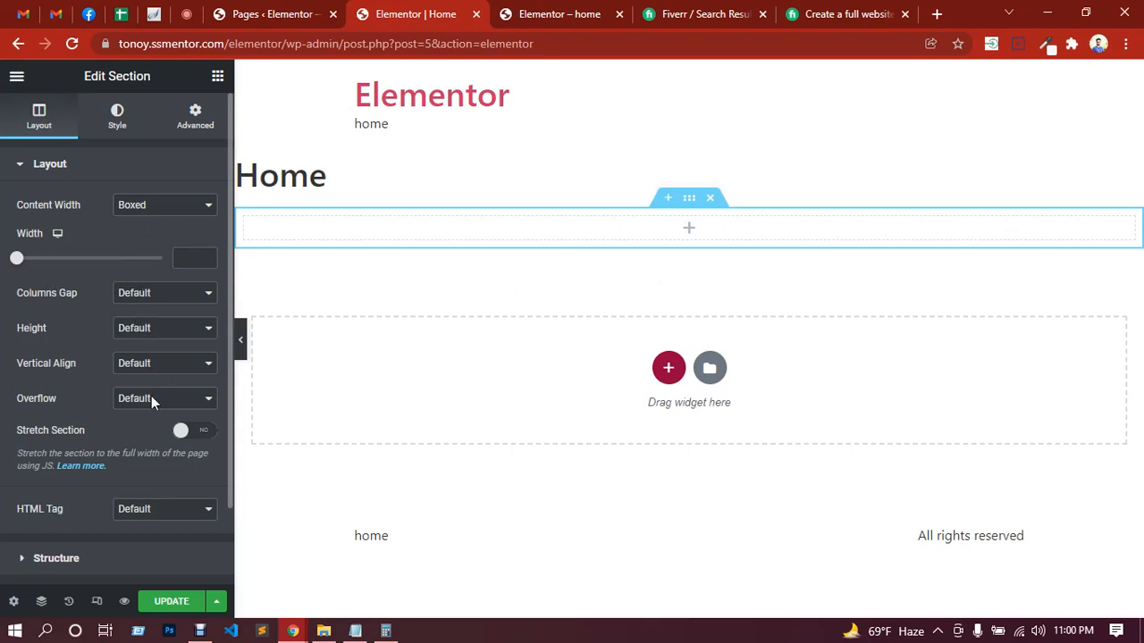
Step: Look through the new section's Layout, Style and Advanced settings
scroll(80, 356, "down", 1)
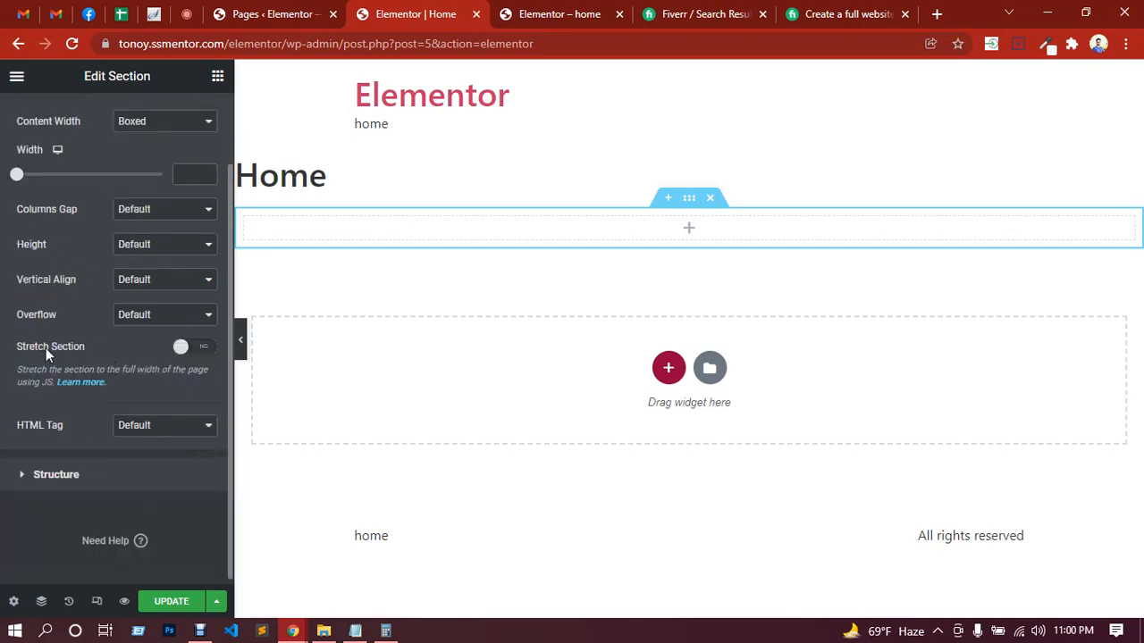
scroll(40, 330, "up", 1)
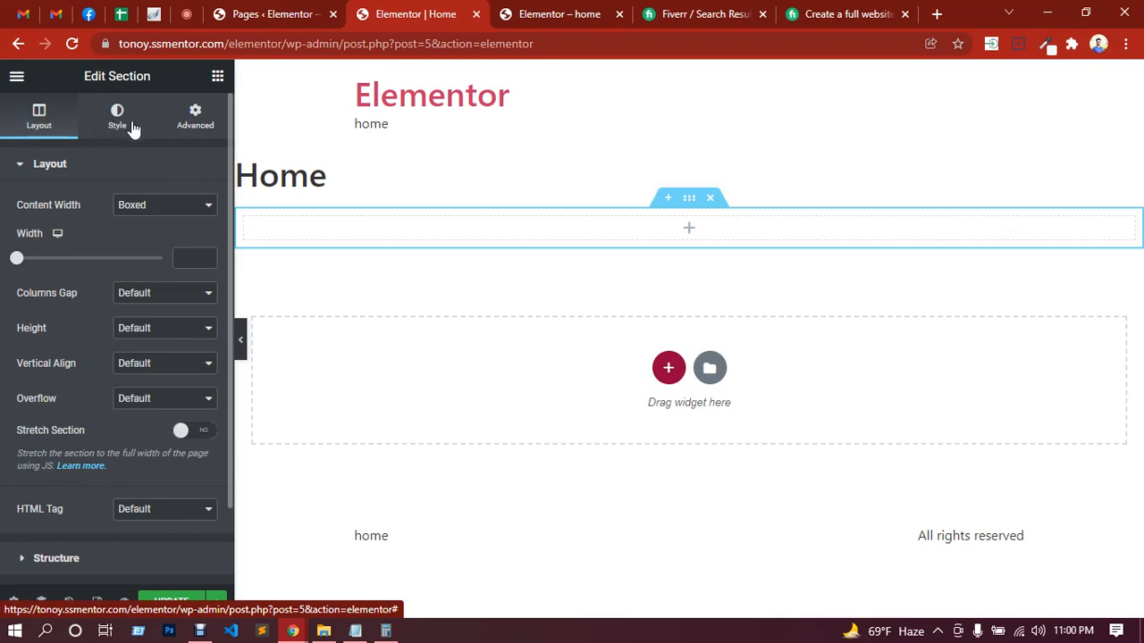
left_click(197, 125)
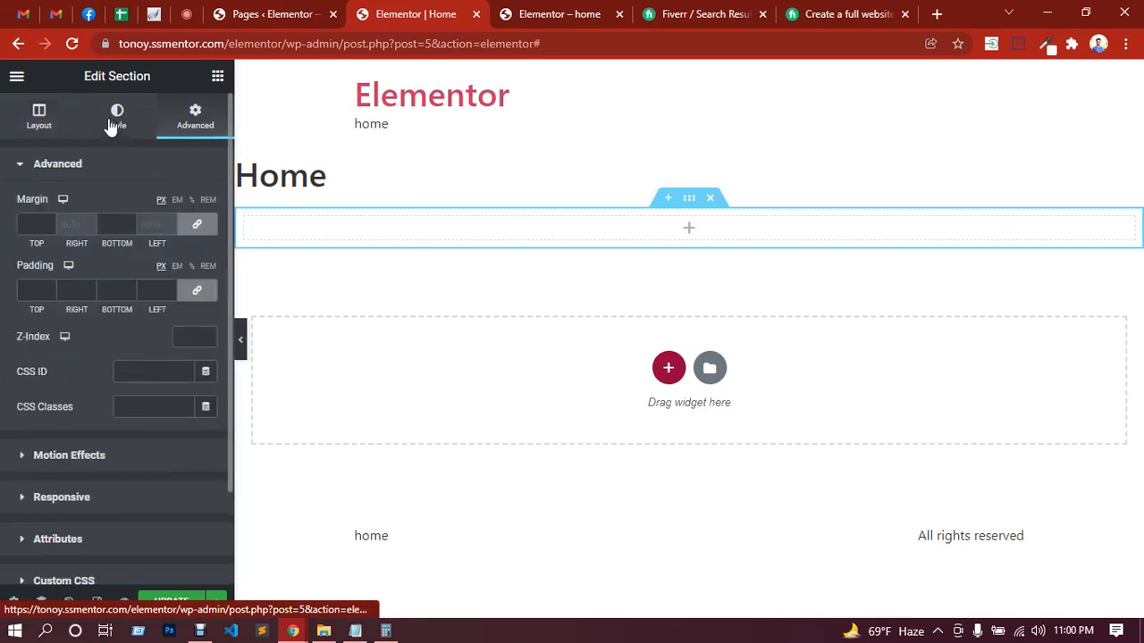
left_click(110, 127)
left_click(183, 122)
left_click(29, 128)
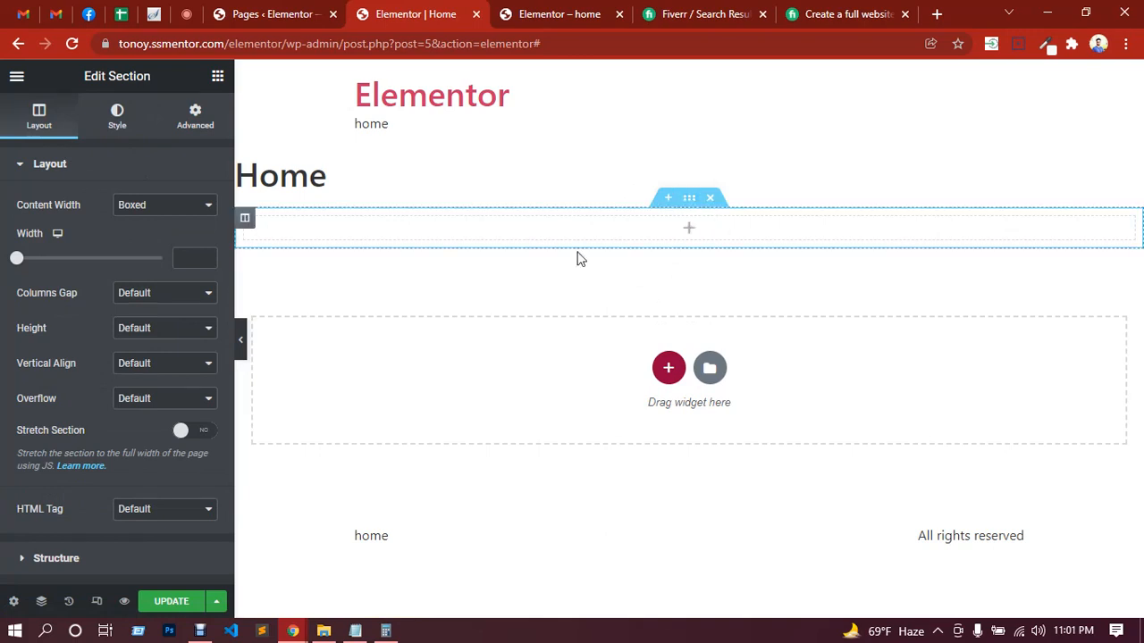
Step: Set the section's padding to 80 px for top and bottom and 0 for right and left, with the four values unlinked
left_click(195, 120)
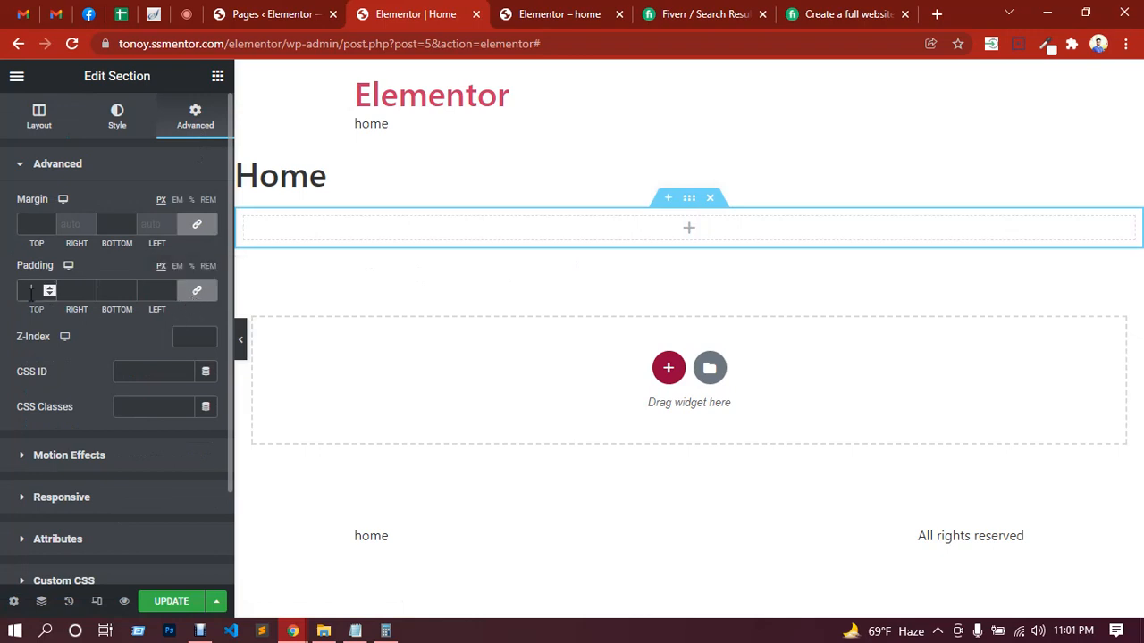
type("80")
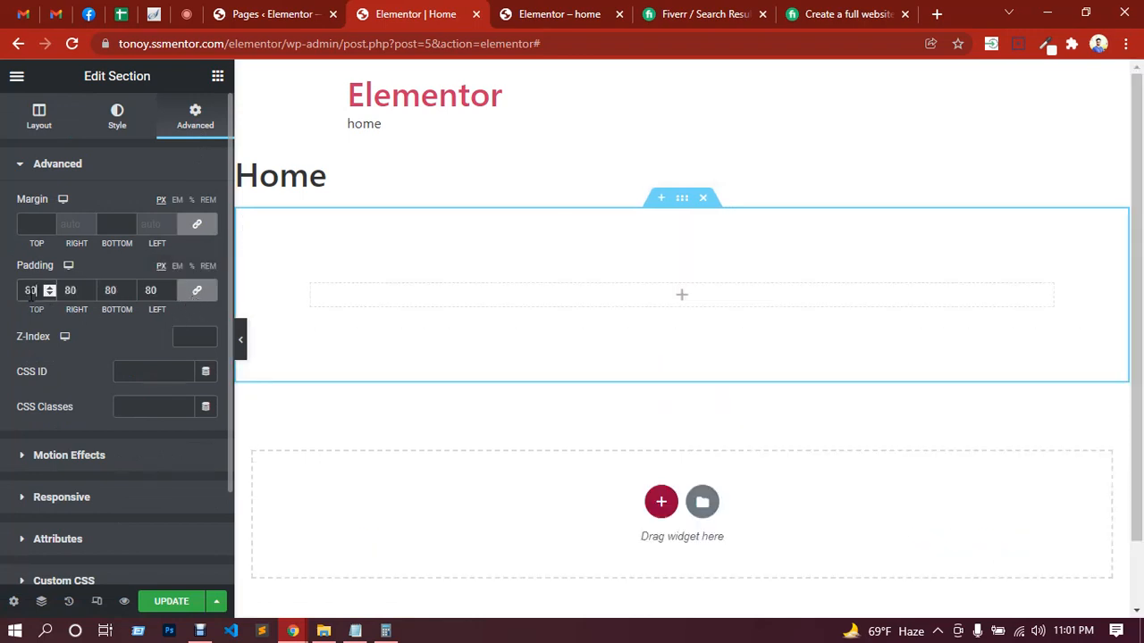
left_click(196, 292)
double_click(70, 290)
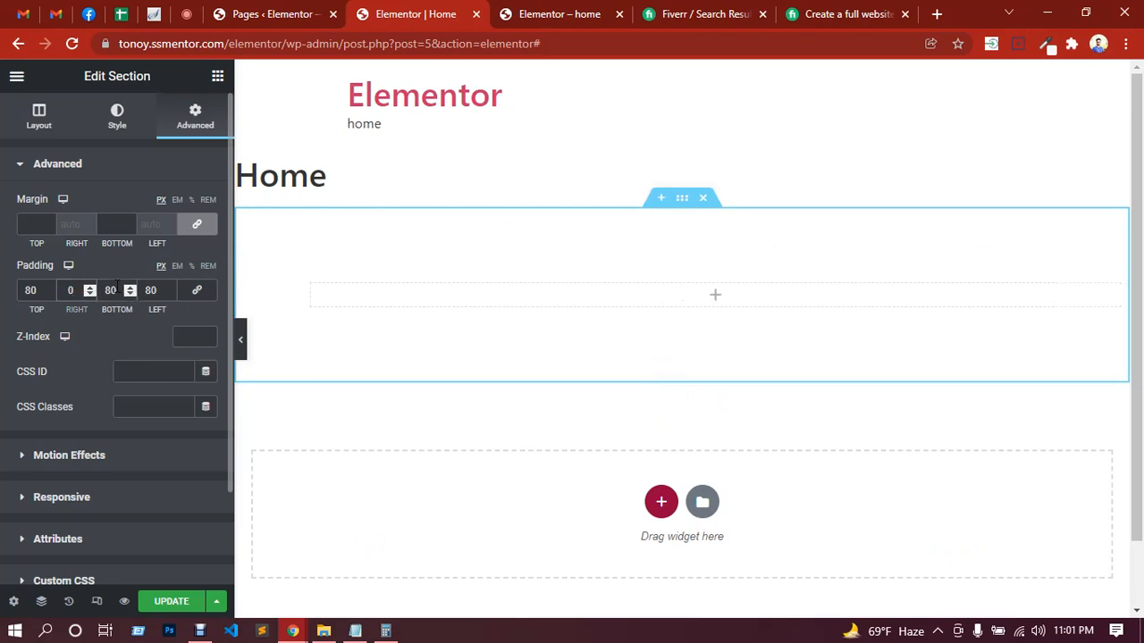
left_click(151, 290)
type("0")
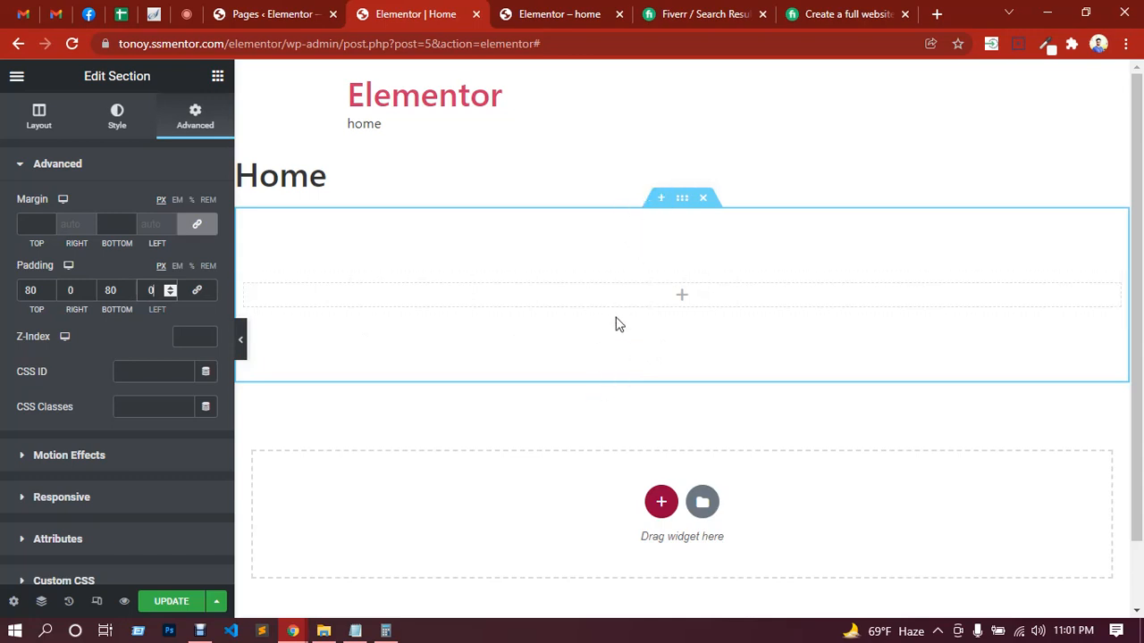
Step: Give the section a Classic background in bright red
left_click(115, 125)
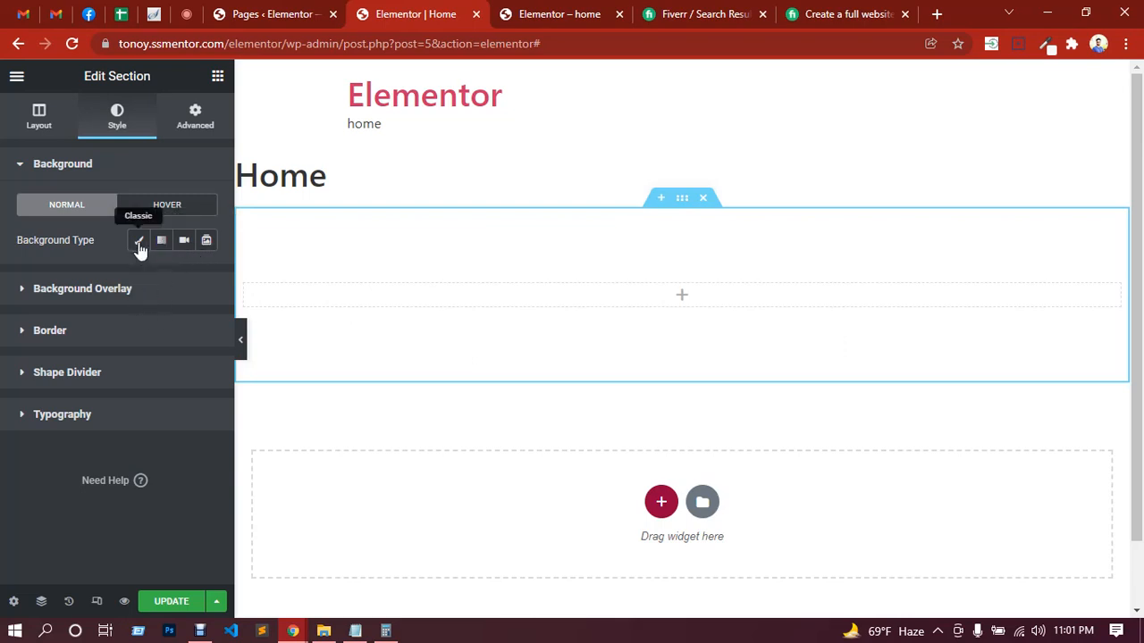
left_click(139, 241)
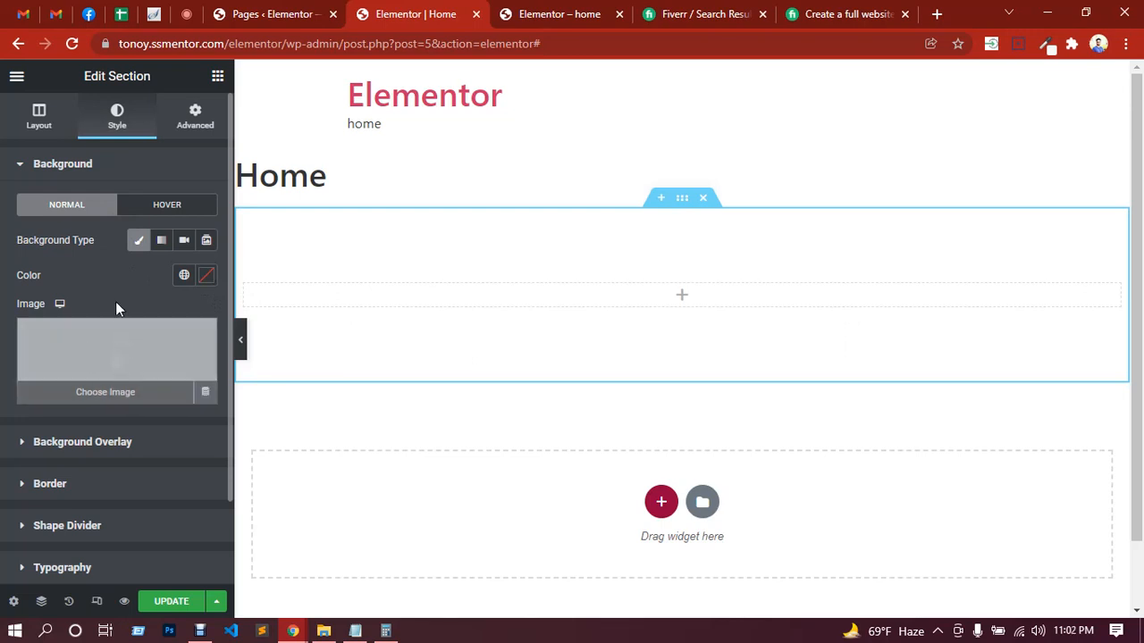
left_click(205, 279)
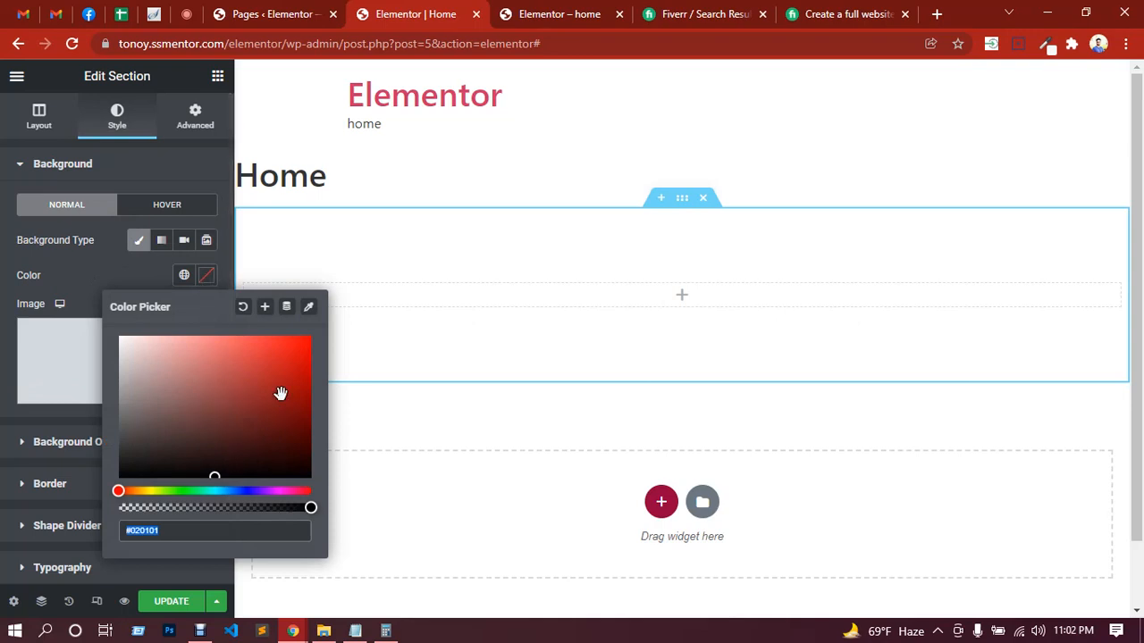
left_click(295, 348)
left_click(99, 266)
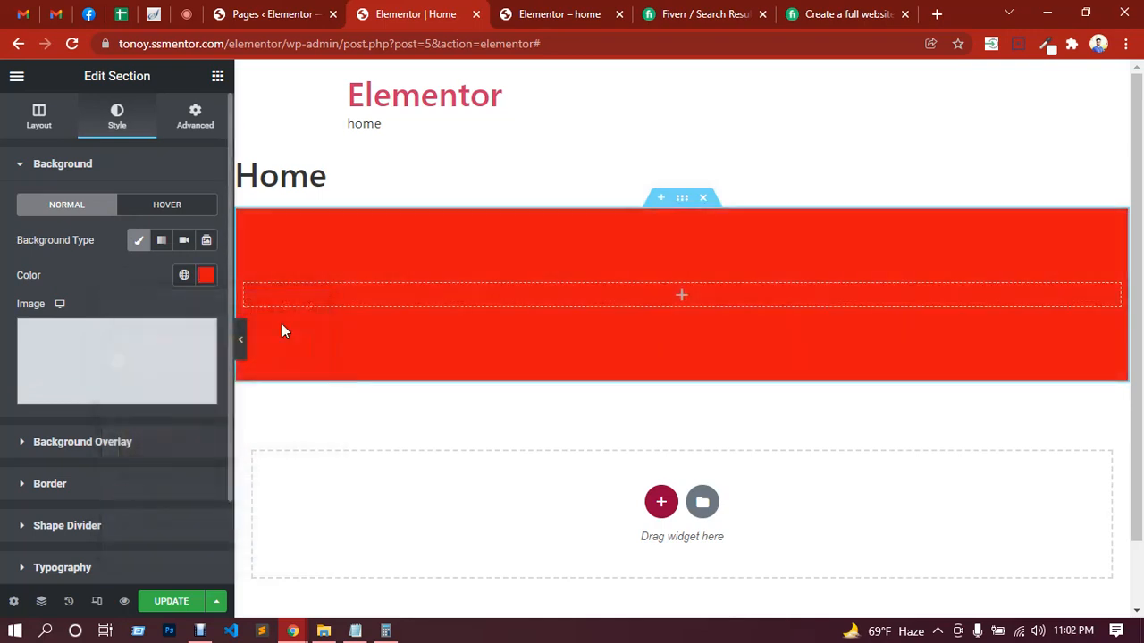
Step: Check the class's replies in the Google Meet chat, return to the Elementor editor and update the Home page
left_click(186, 13)
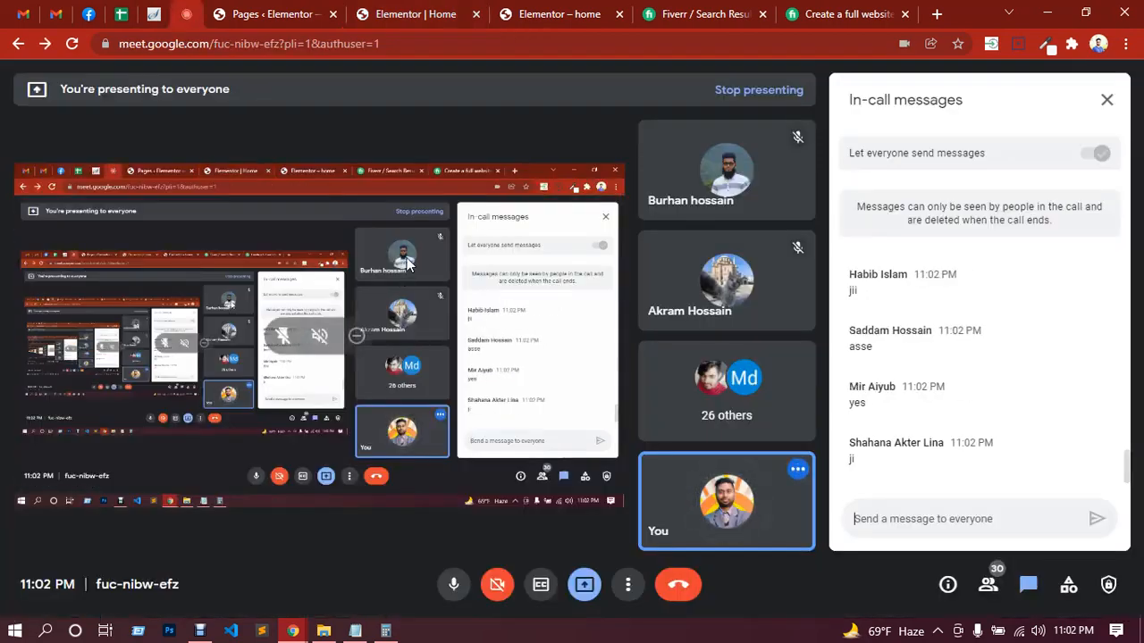
left_click(422, 18)
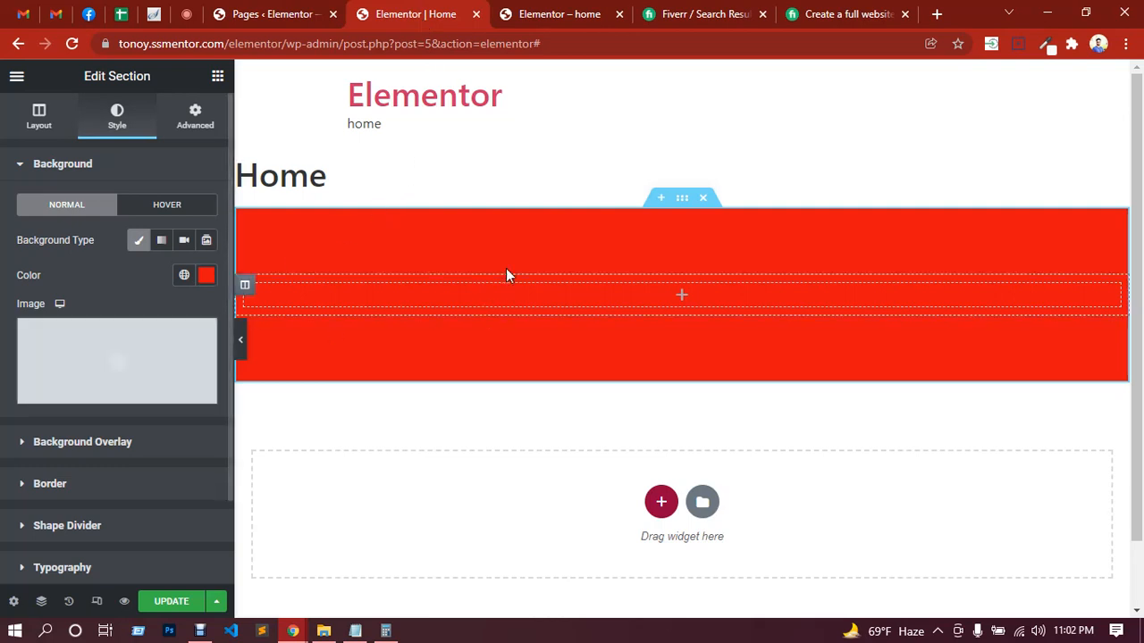
left_click(168, 602)
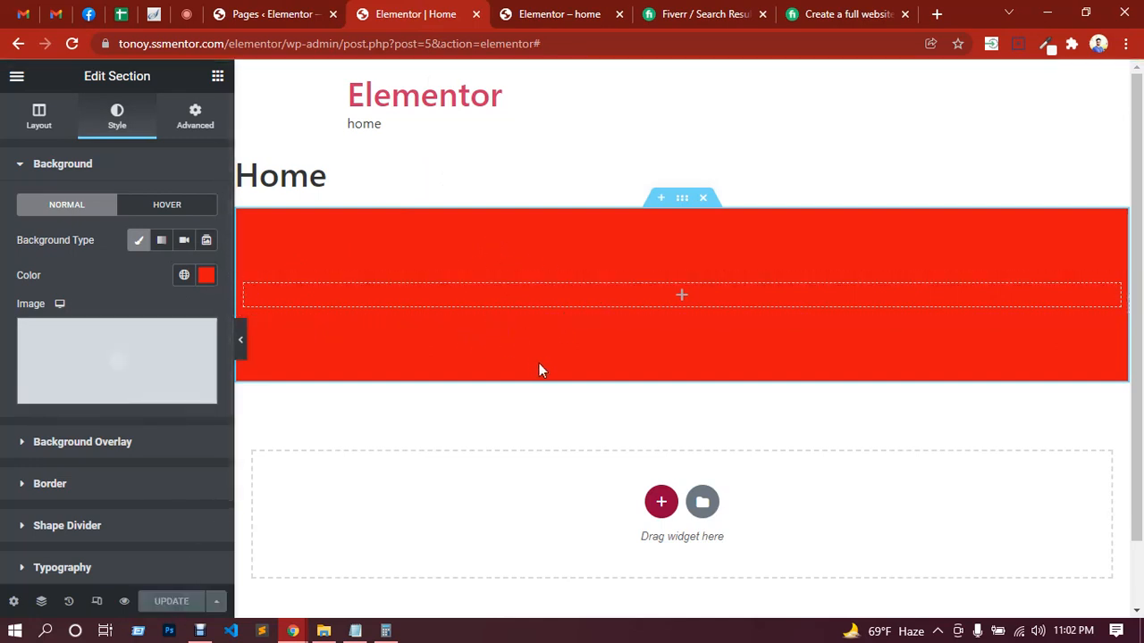
Step: Try to place an Inner Section widget inside the red section's column
left_click(682, 297)
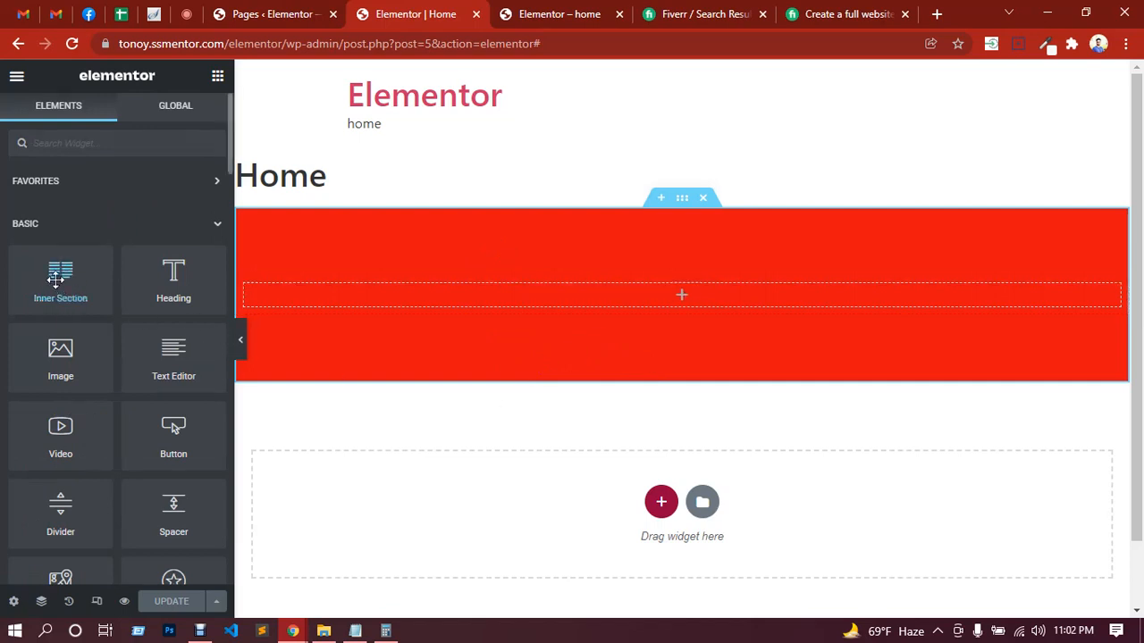
left_click_drag(55, 279, 481, 302)
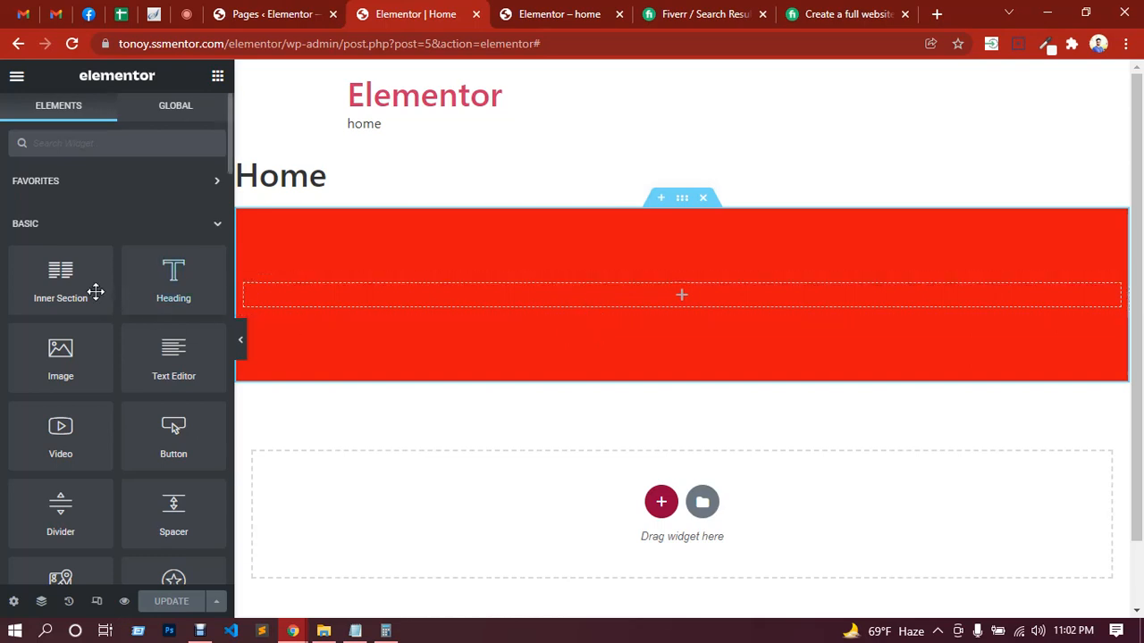
left_click_drag(60, 279, 671, 289)
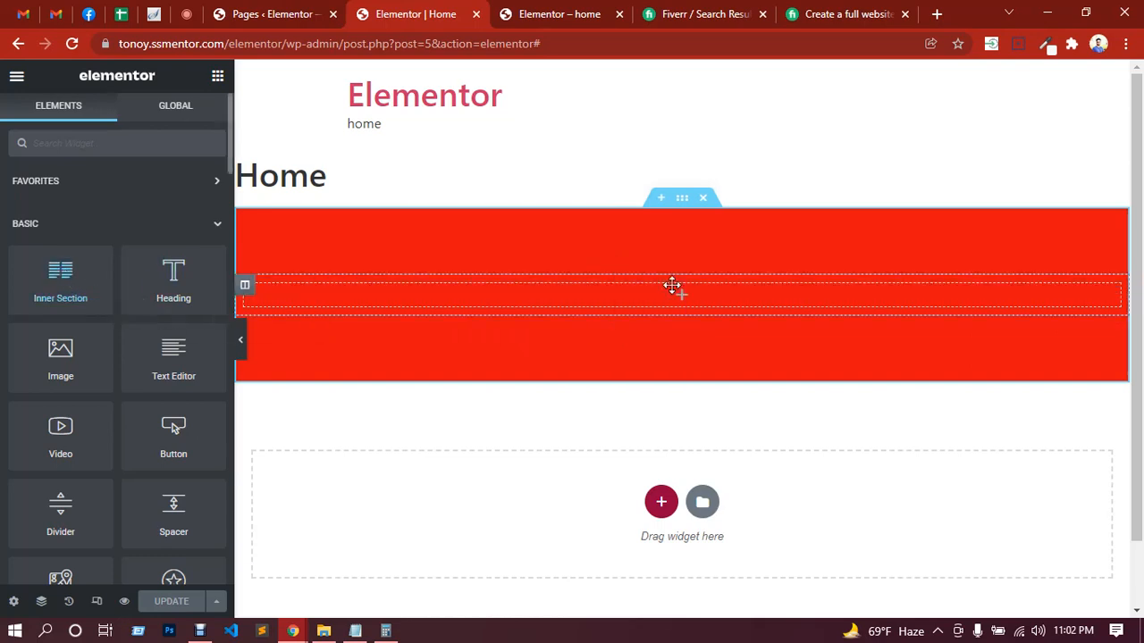
scroll(505, 340, "down", 1)
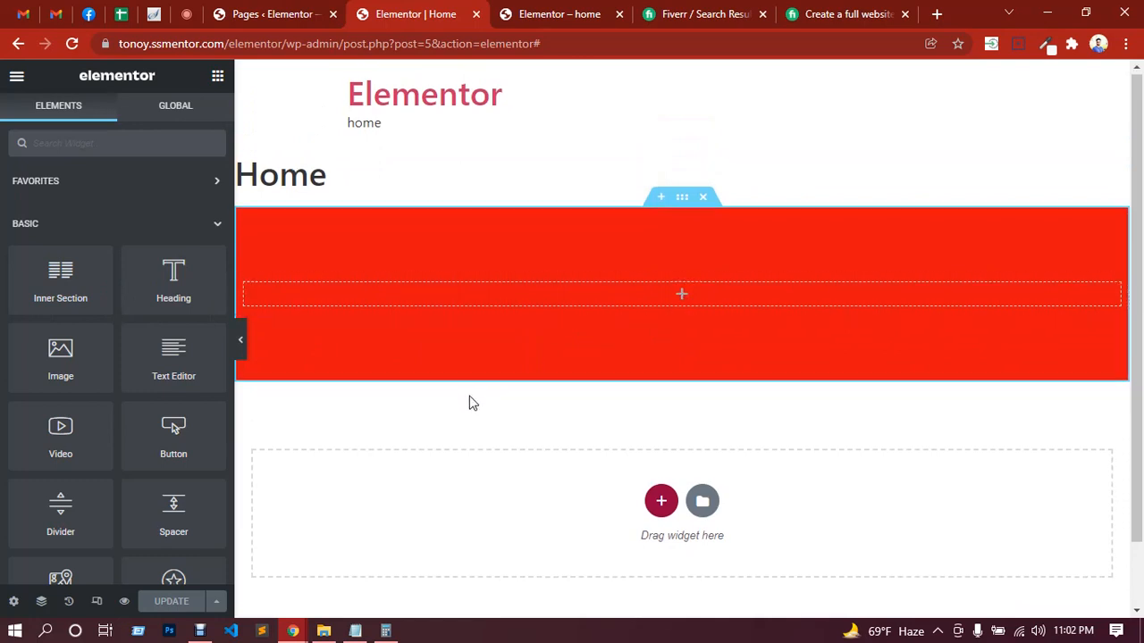
scroll(470, 401, "down", 1)
scroll(482, 375, "up", 1)
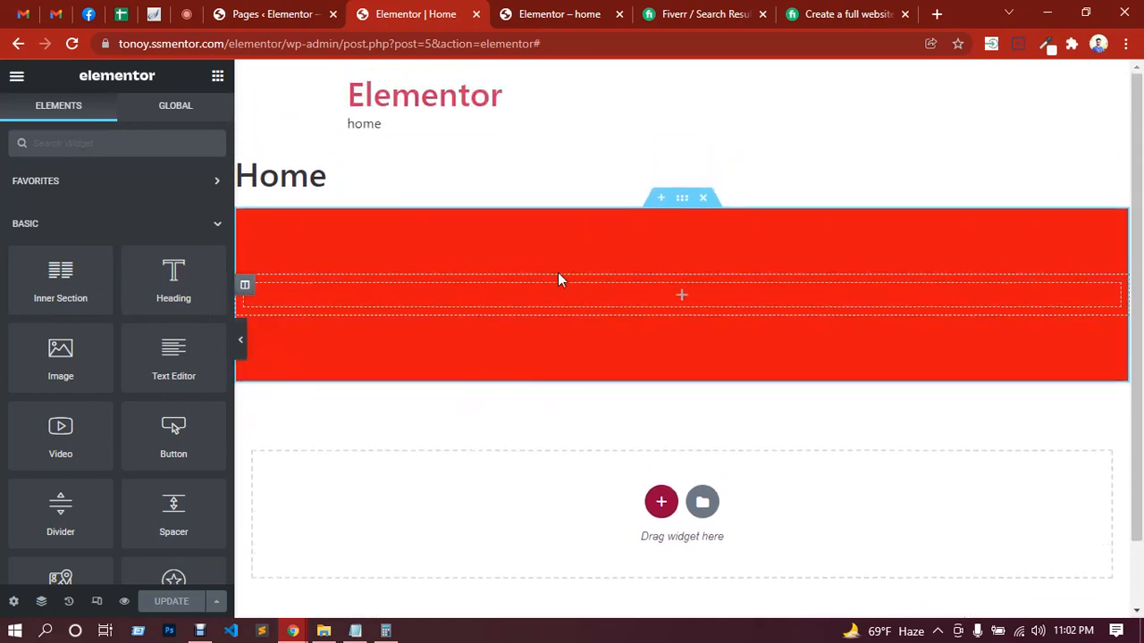
Step: Delete the red section and add a new section with the single-column structure in its place
left_click(702, 197)
left_click(662, 349)
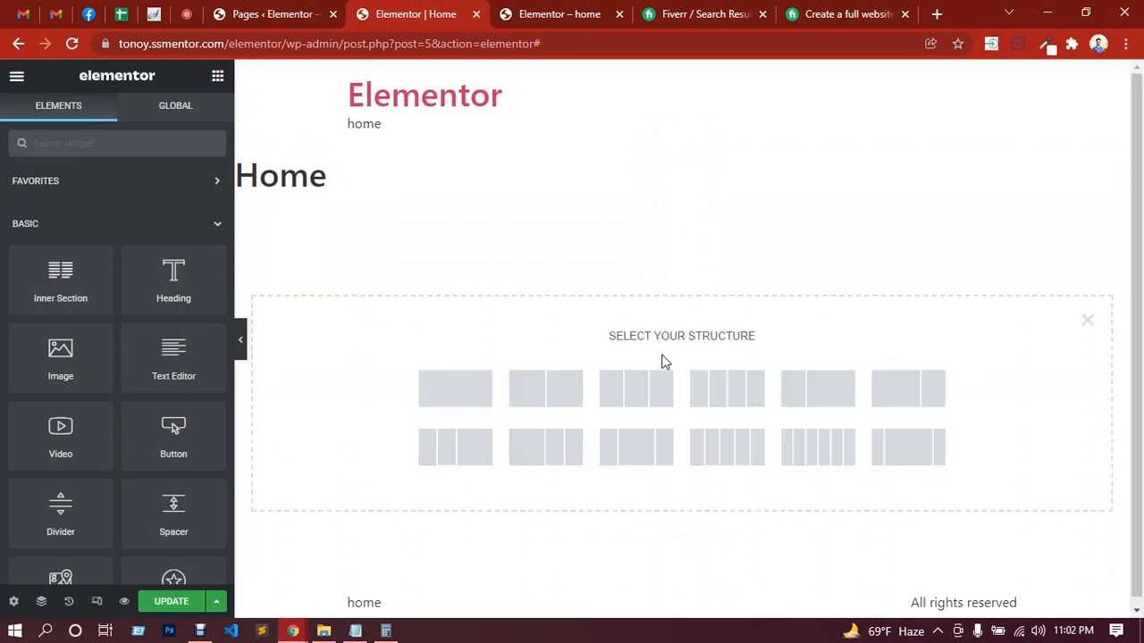
left_click(480, 398)
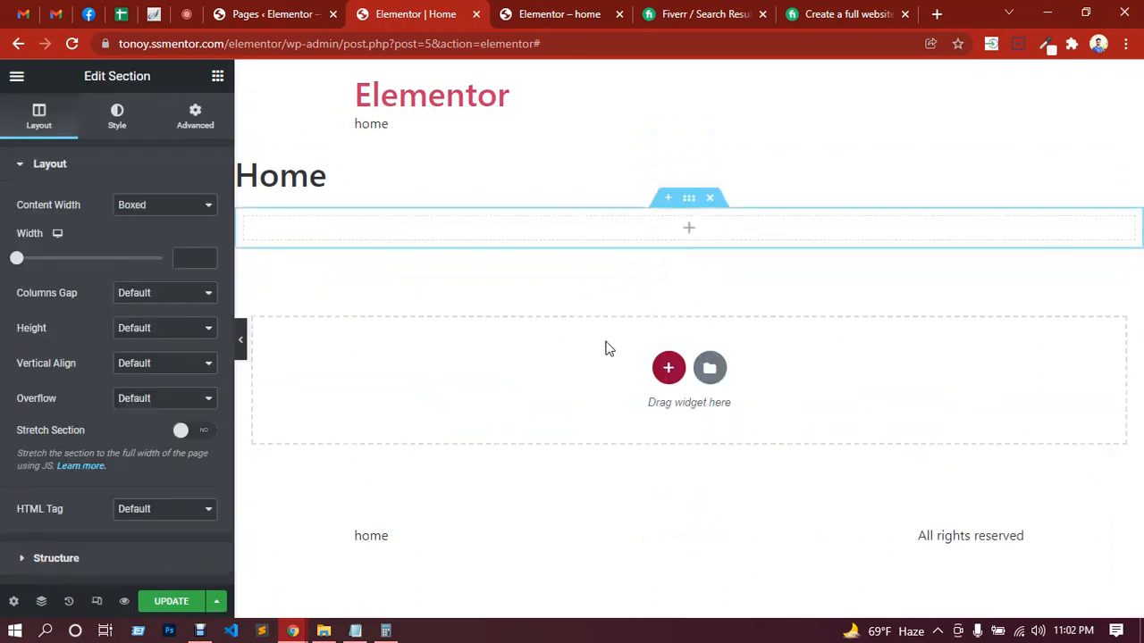
Step: Try to place an Inner Section widget in the empty column of the replacement section
left_click(693, 235)
left_click_drag(62, 280, 620, 273)
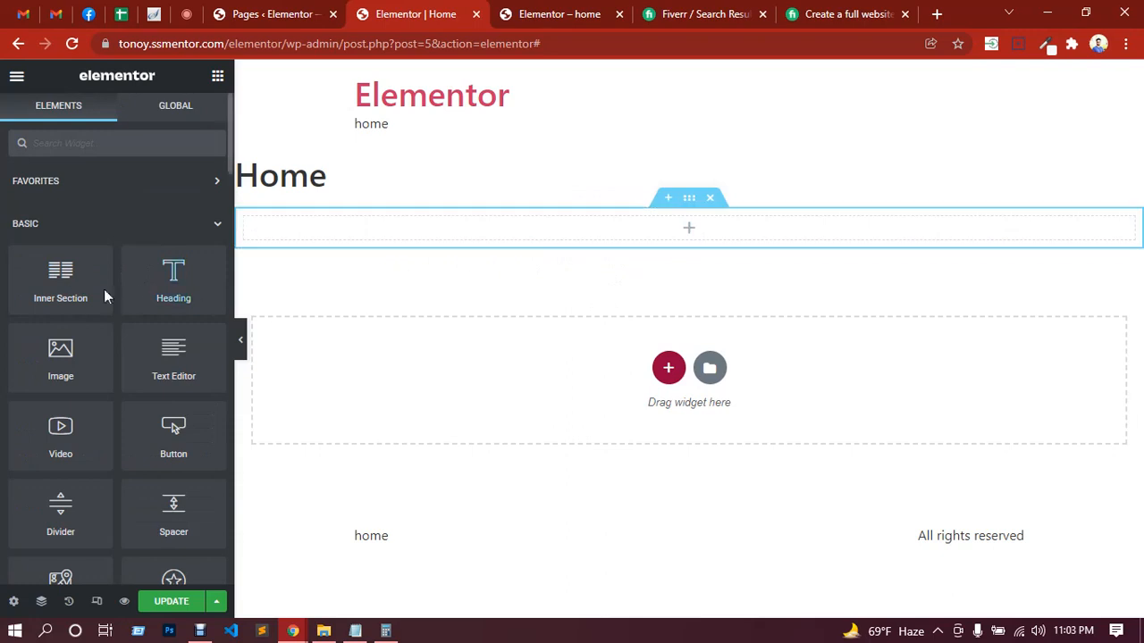
left_click_drag(59, 273, 666, 217)
Step: Duplicate the section's columns one at a time until the section has five equal columns
right_click(688, 234)
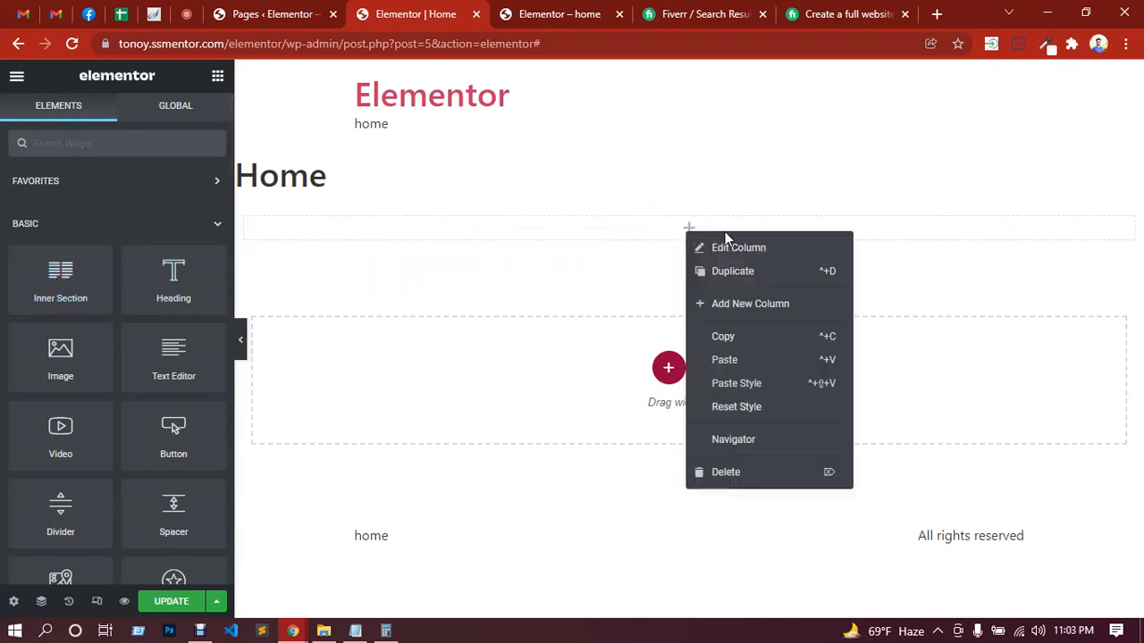
left_click(748, 277)
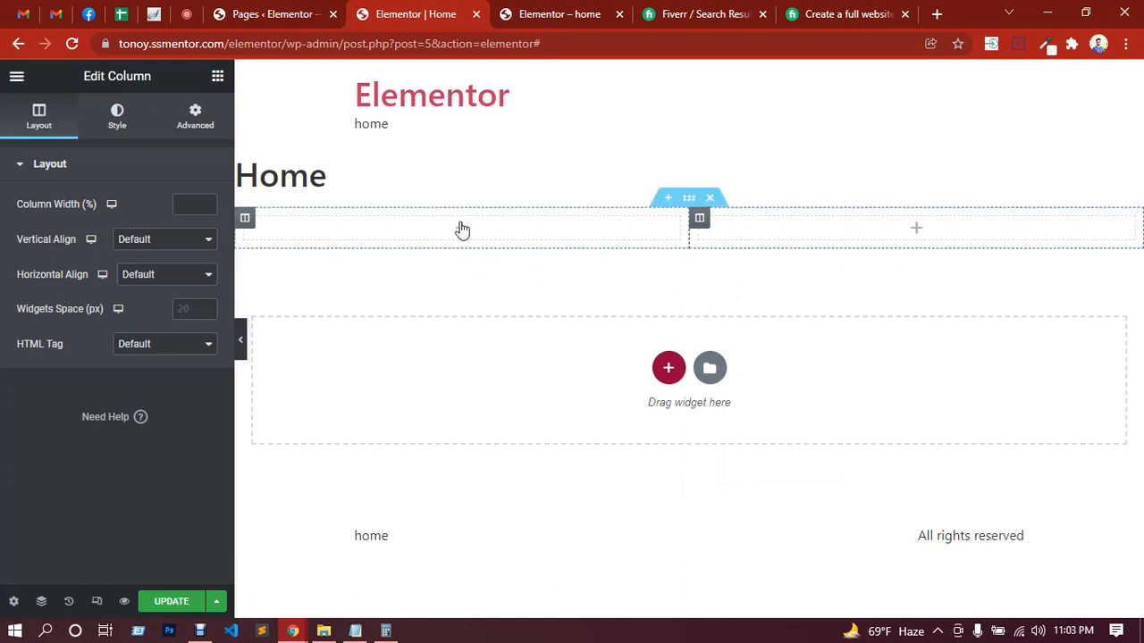
right_click(845, 239)
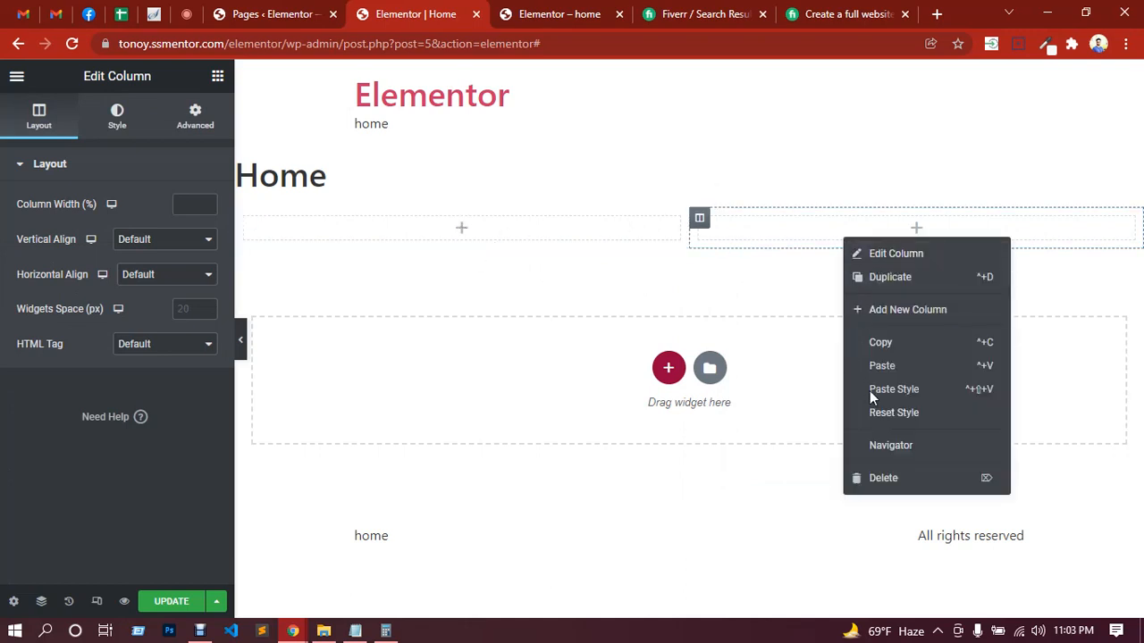
left_click(884, 277)
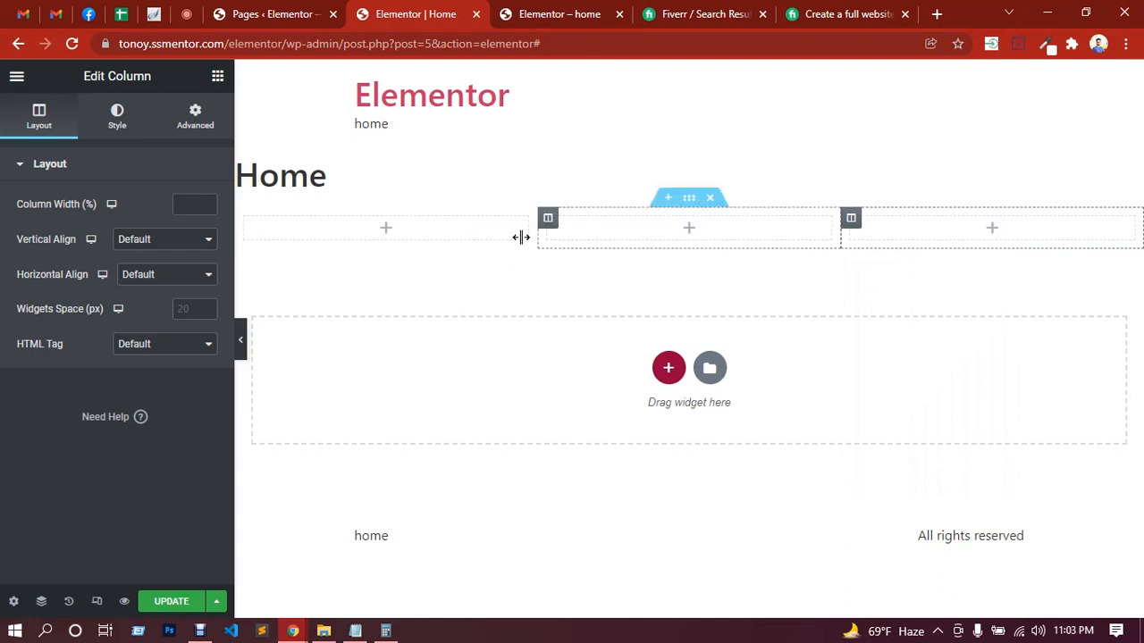
right_click(717, 283)
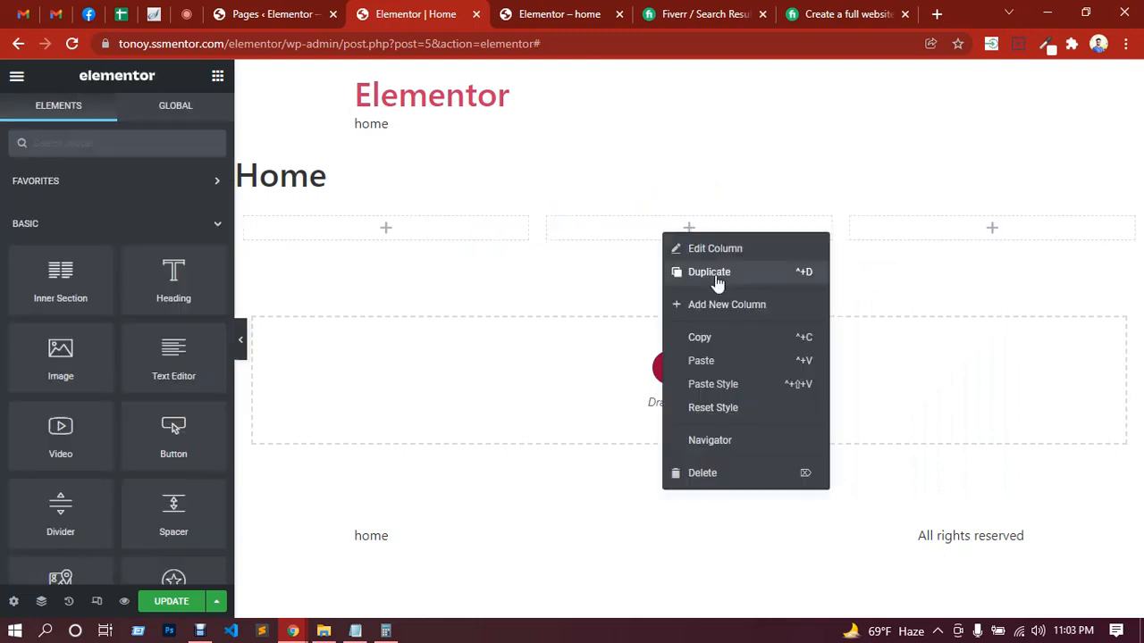
left_click(728, 283)
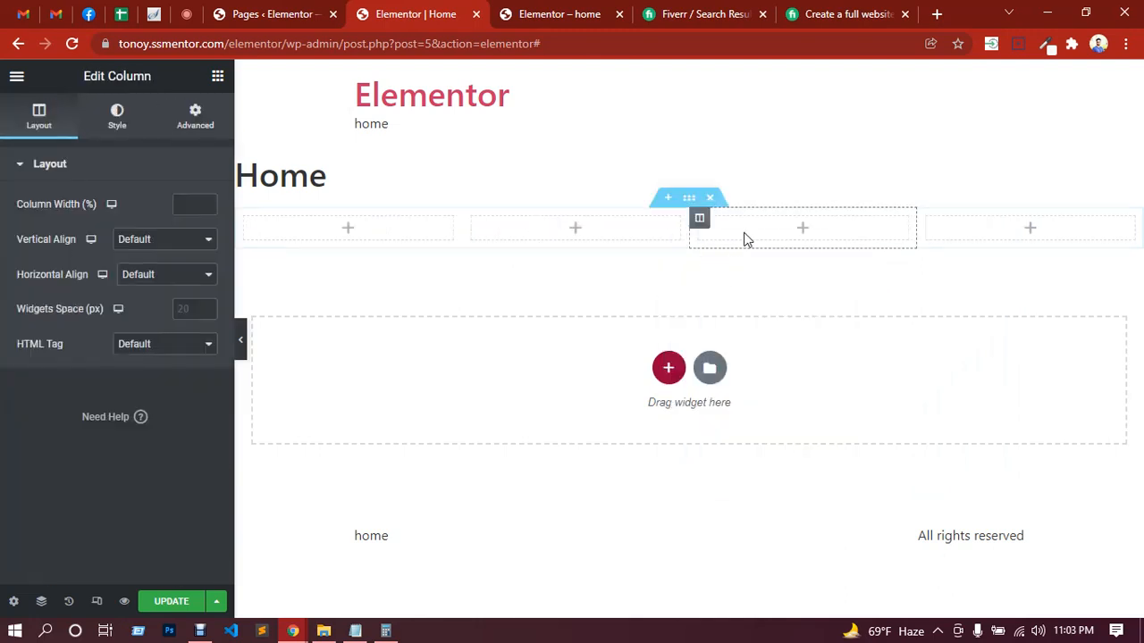
right_click(745, 235)
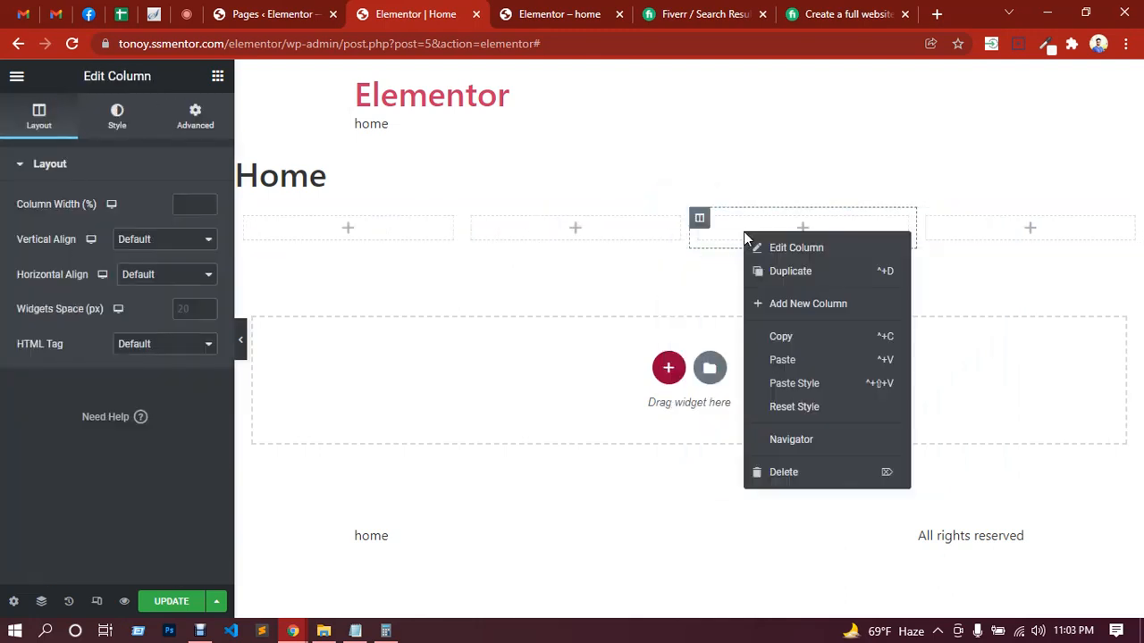
left_click(773, 274)
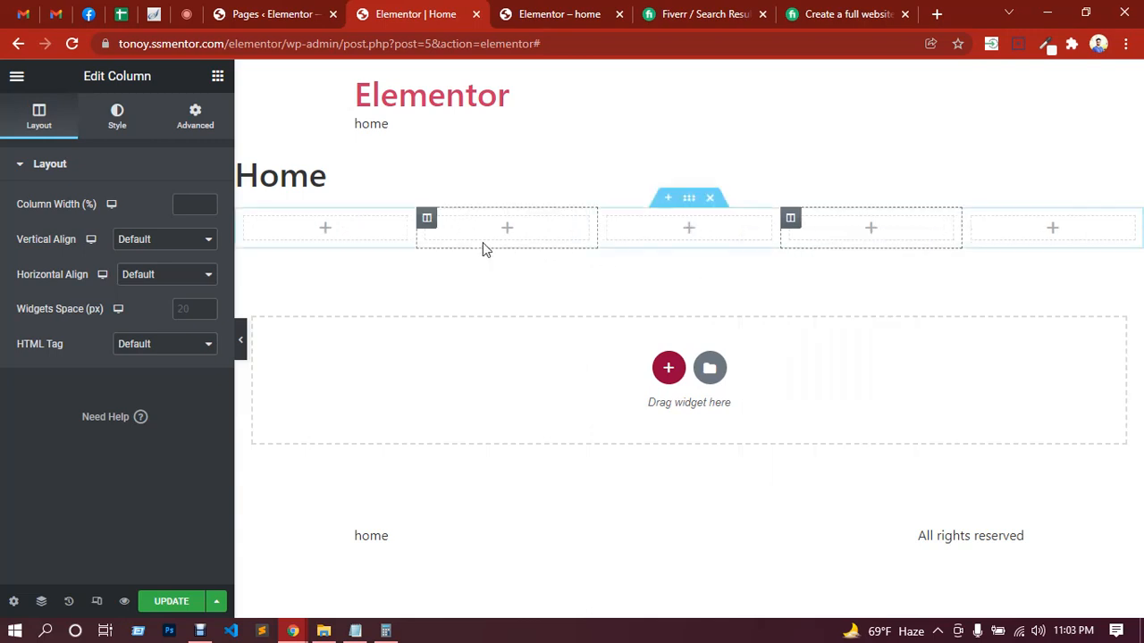
Step: Delete the five-column section and add a fresh section with the single-column structure
left_click(712, 207)
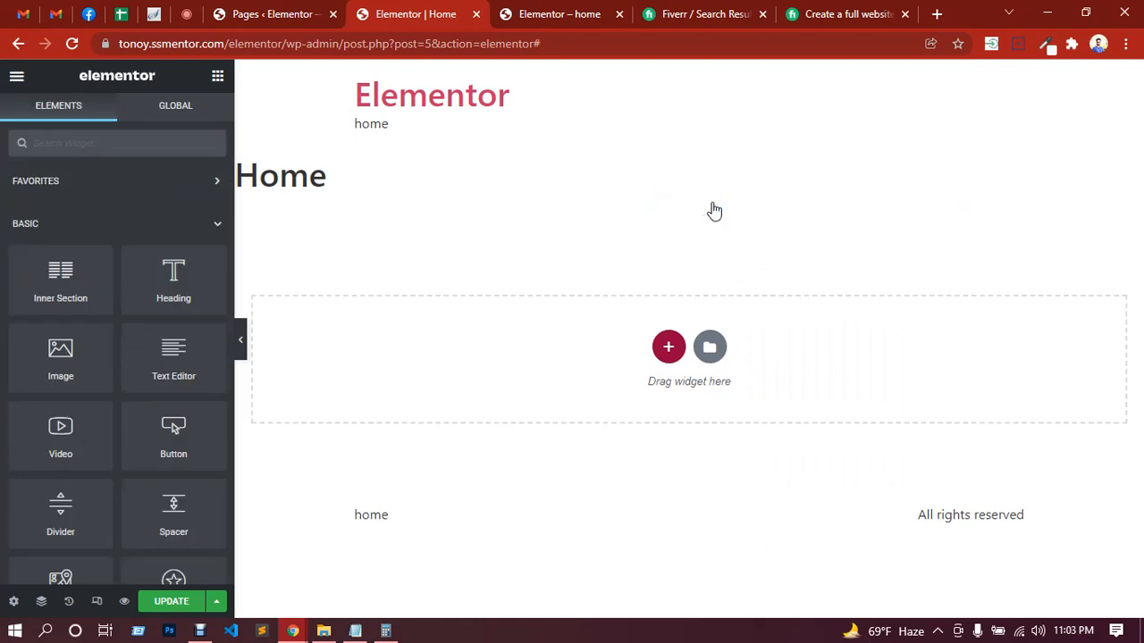
left_click(669, 348)
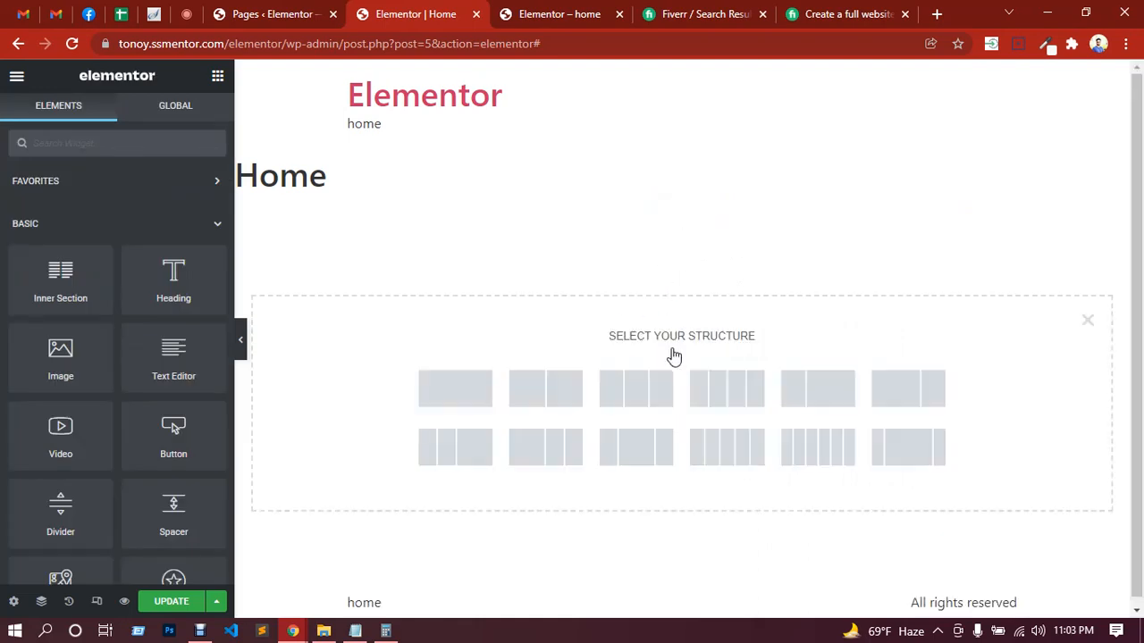
left_click(474, 398)
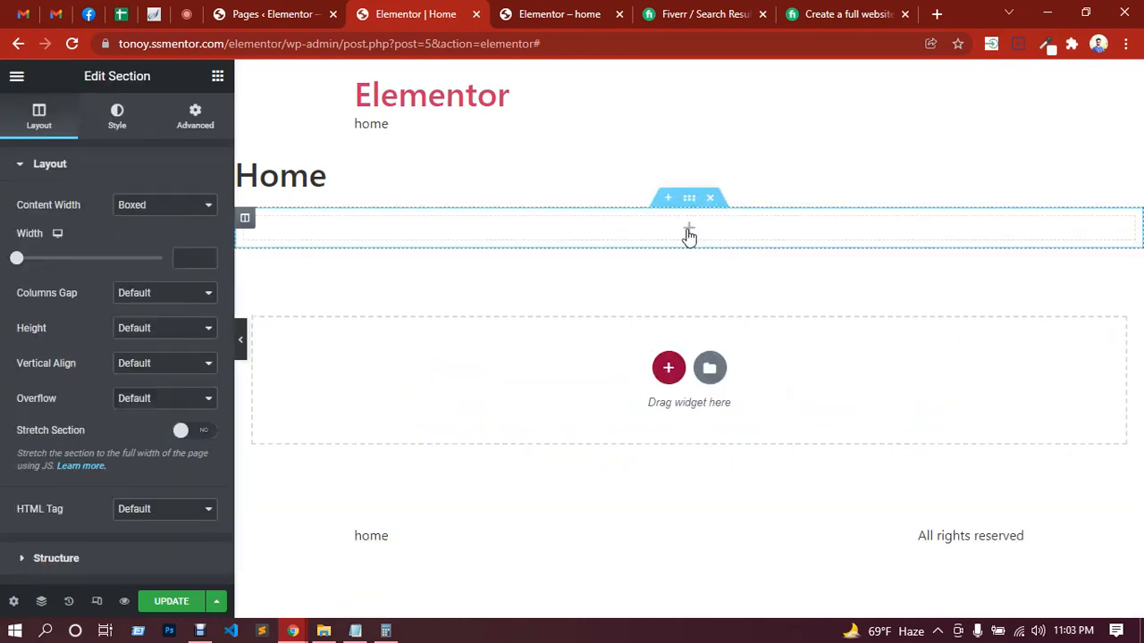
Step: Try placing an Inner Section in the empty column, and duplicate the column so the section has two equal columns
left_click(689, 235)
left_click_drag(64, 285, 657, 228)
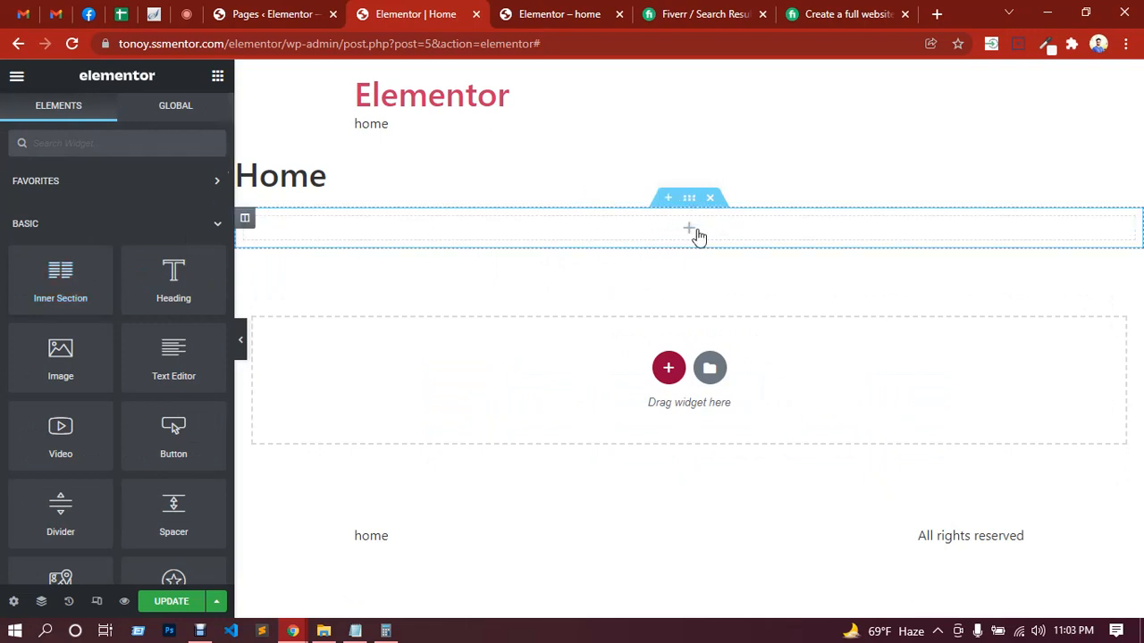
right_click(697, 234)
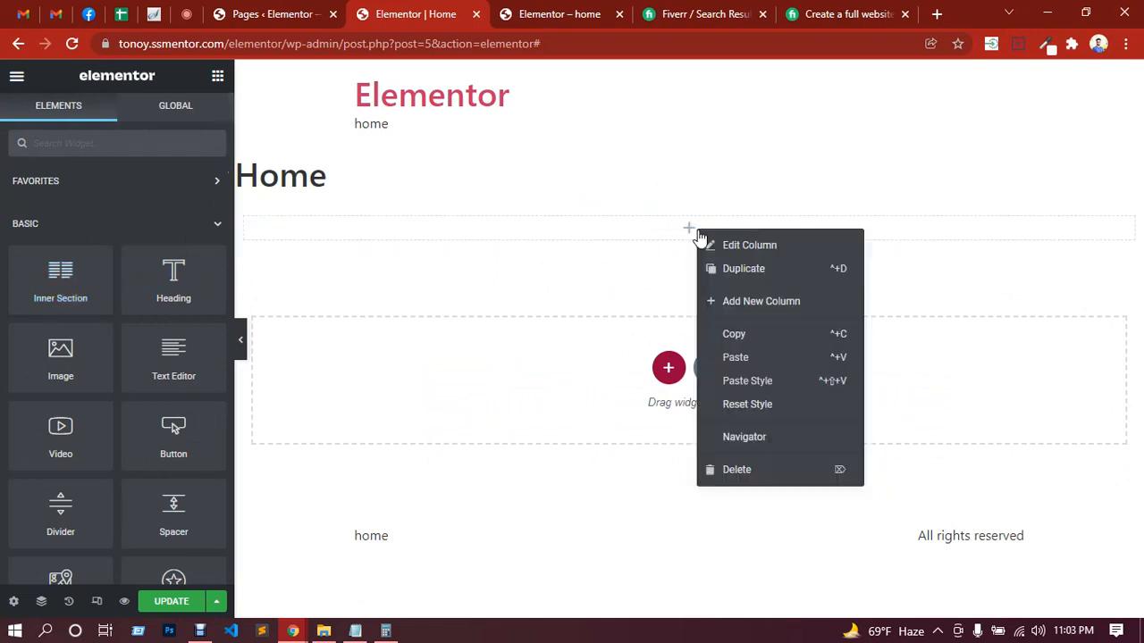
left_click(745, 272)
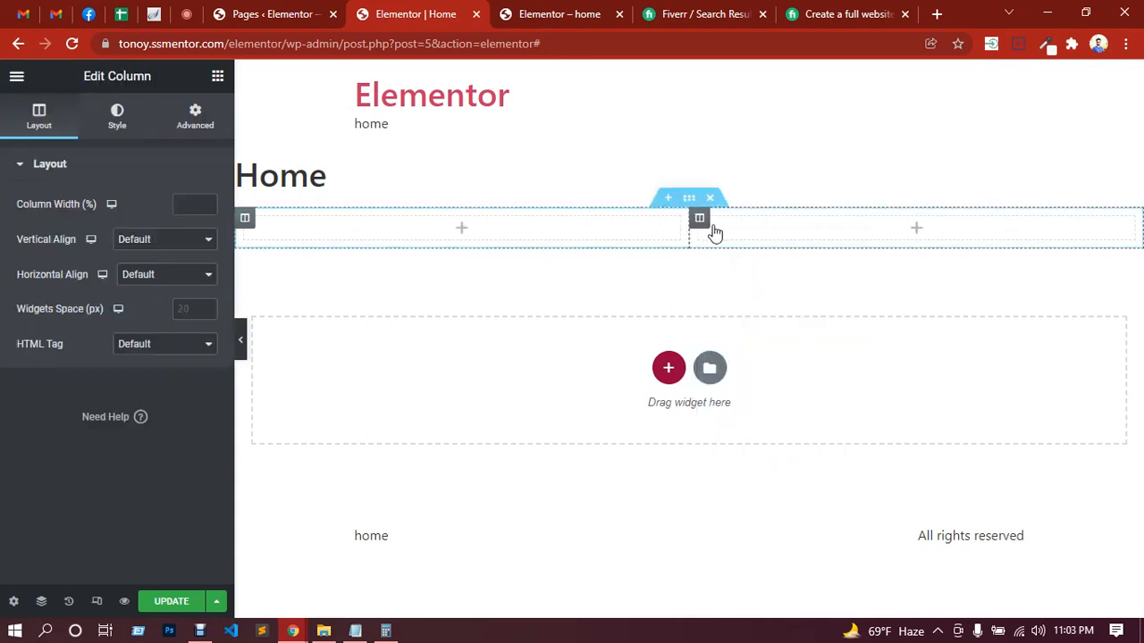
Step: Try to place an Inner Section in the first of the two columns and look through the available widgets
left_click(465, 236)
left_click_drag(86, 274, 470, 229)
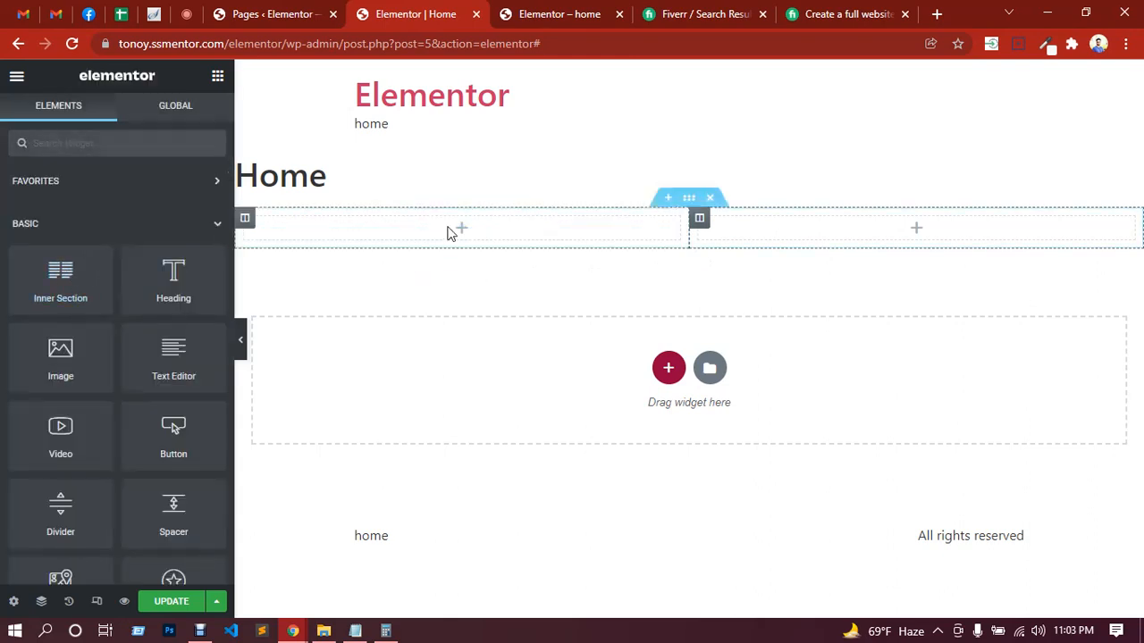
scroll(62, 295, "down", 7)
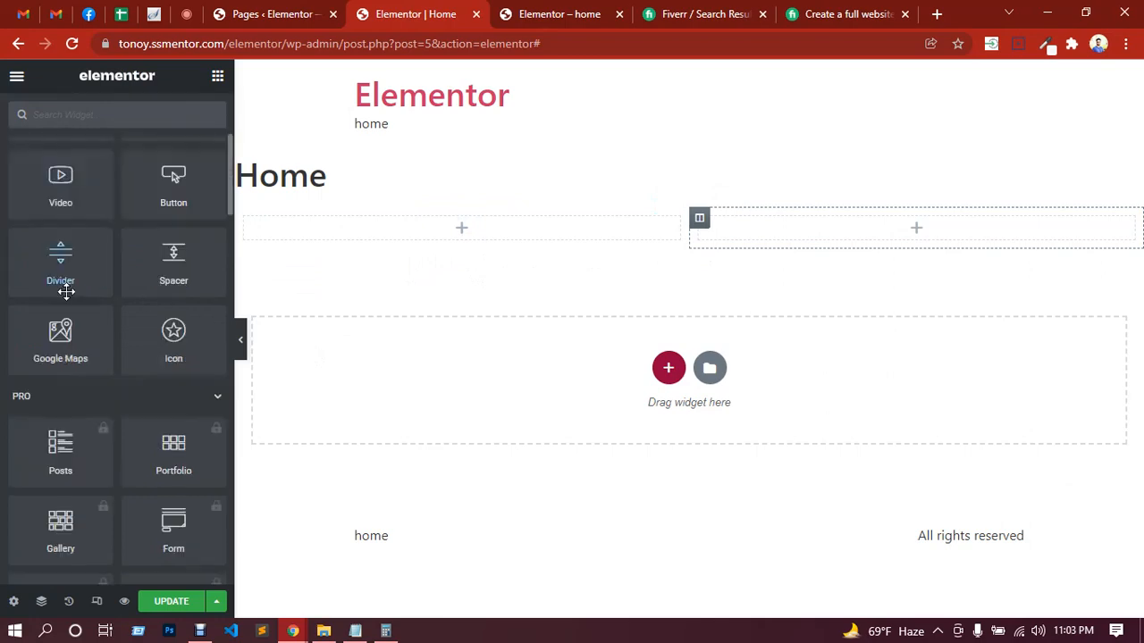
scroll(80, 336, "down", 15)
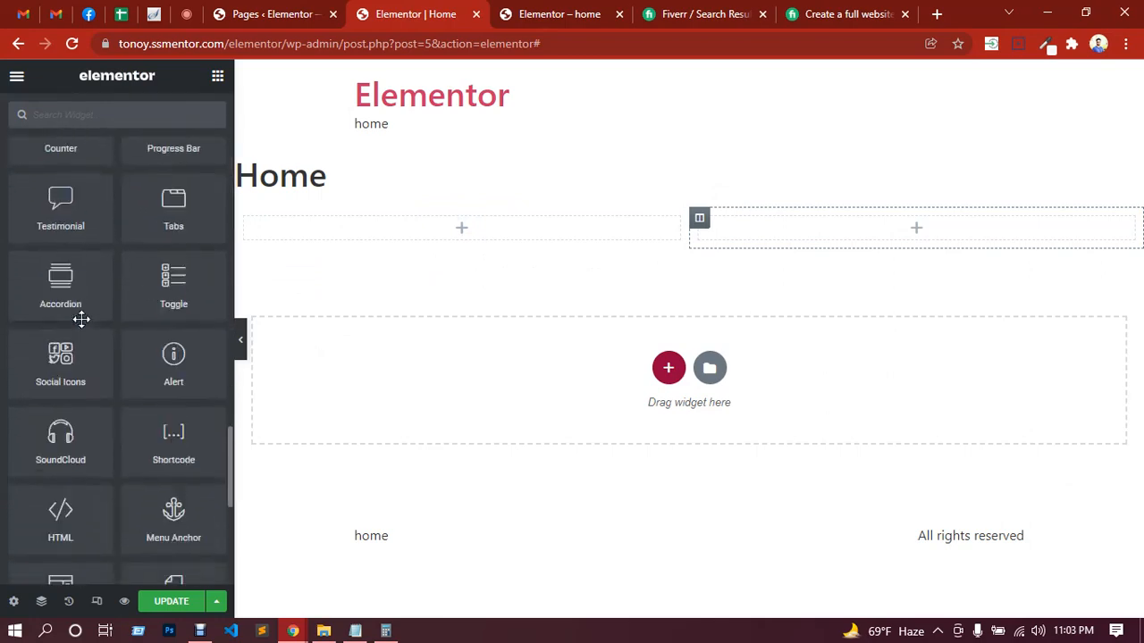
scroll(81, 328, "up", 15)
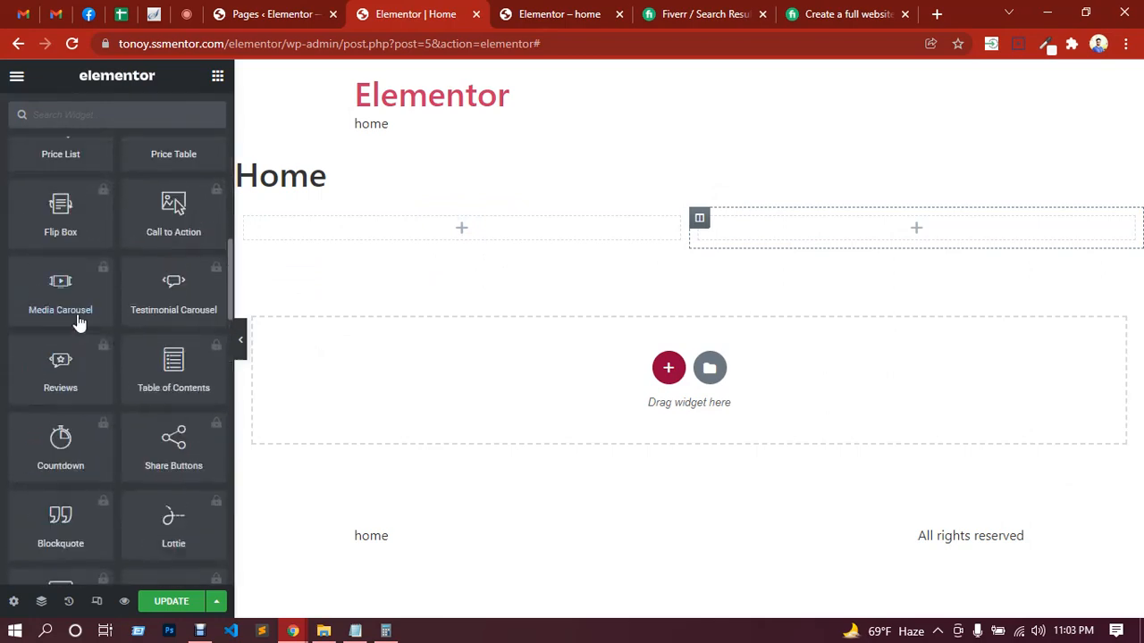
scroll(77, 320, "up", 4)
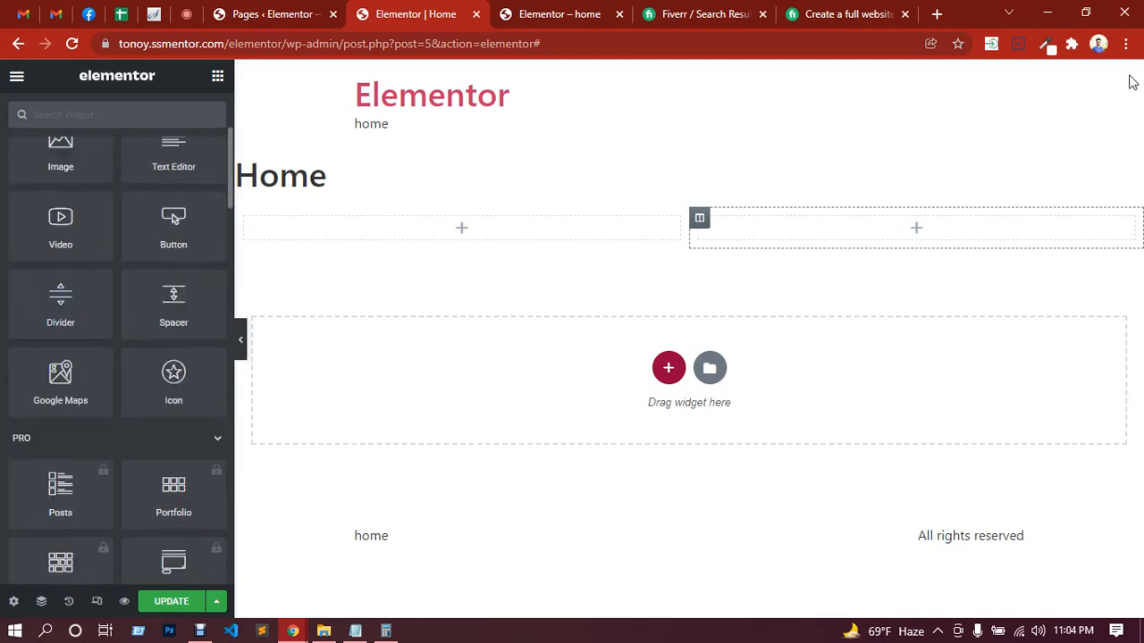
Step: Add a Heading widget to the section's first column and set its title to "Shikhbe Shobai"
left_click(462, 229)
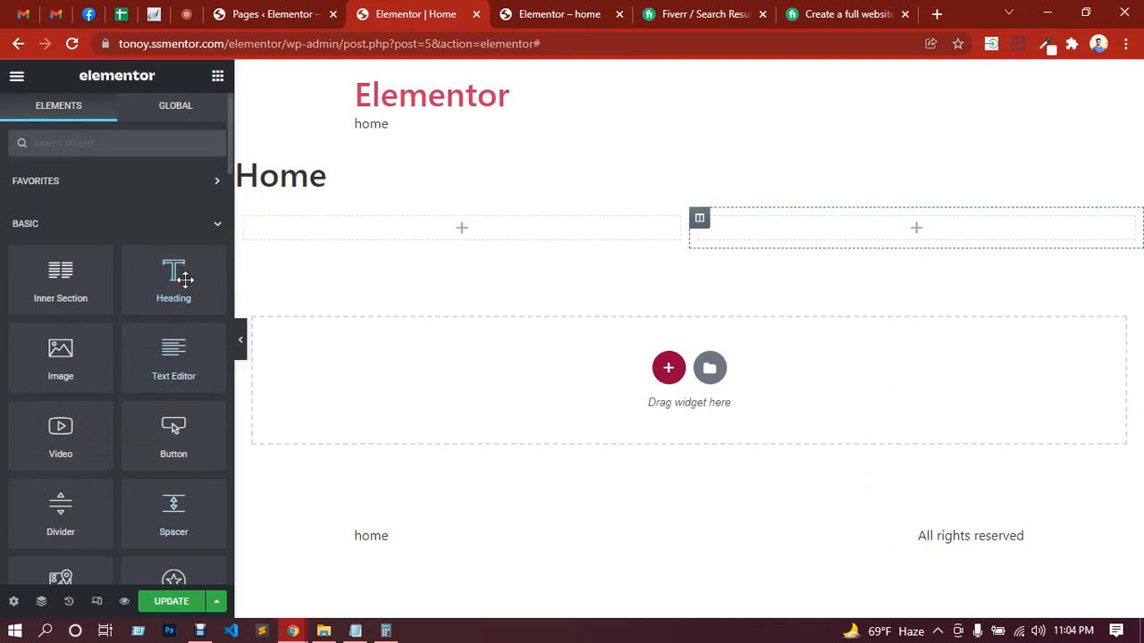
left_click_drag(182, 282, 408, 240)
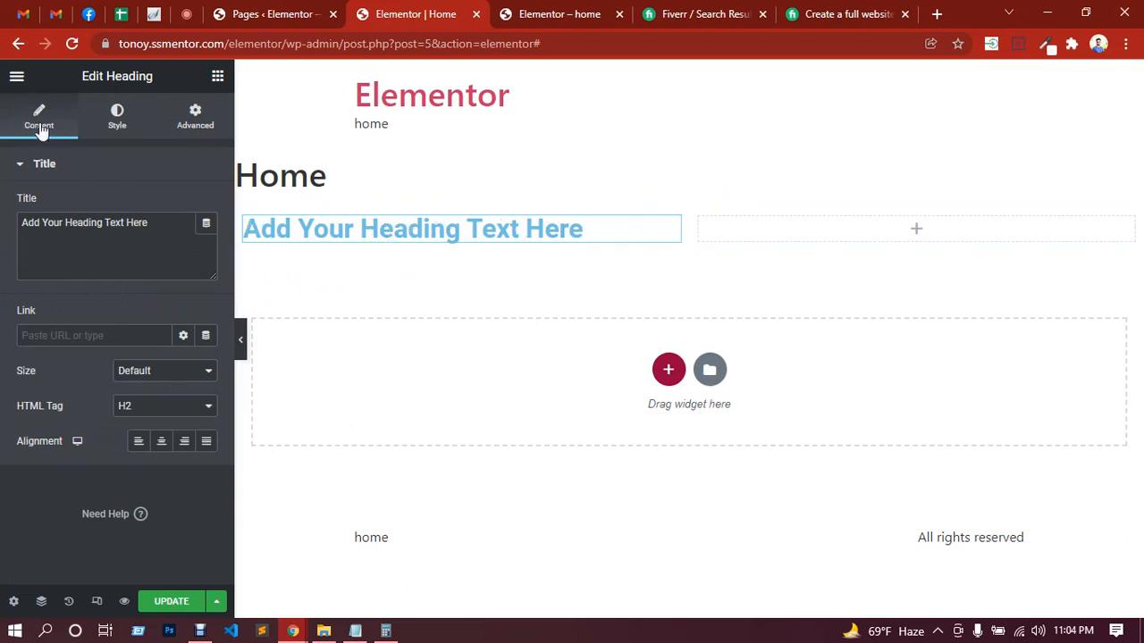
left_click_drag(150, 223, 22, 223)
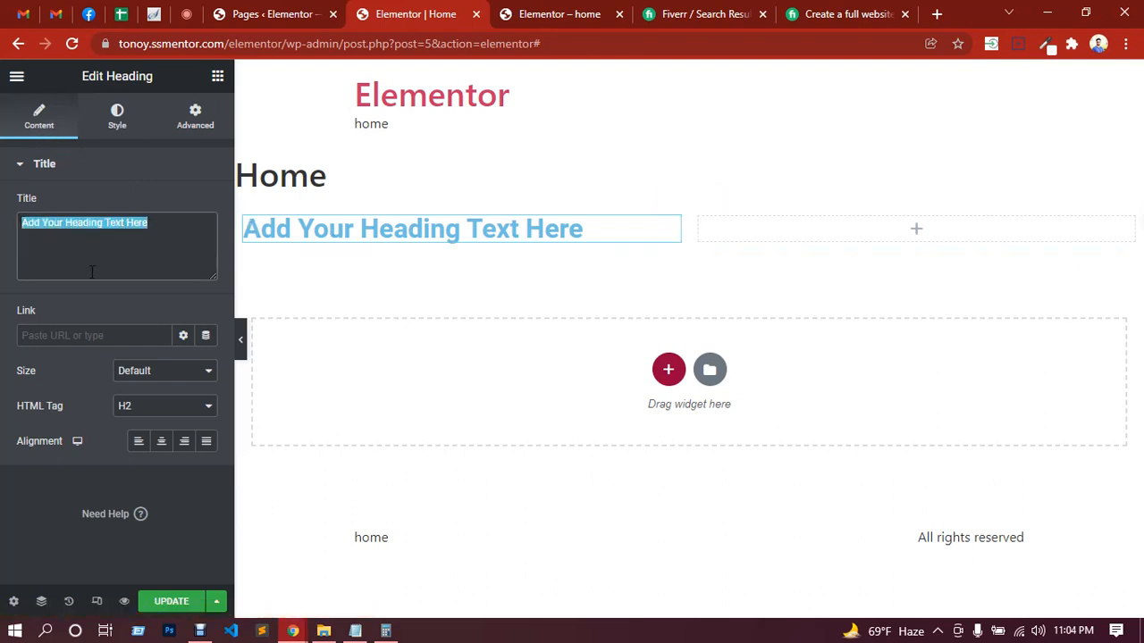
type("Shikhbe")
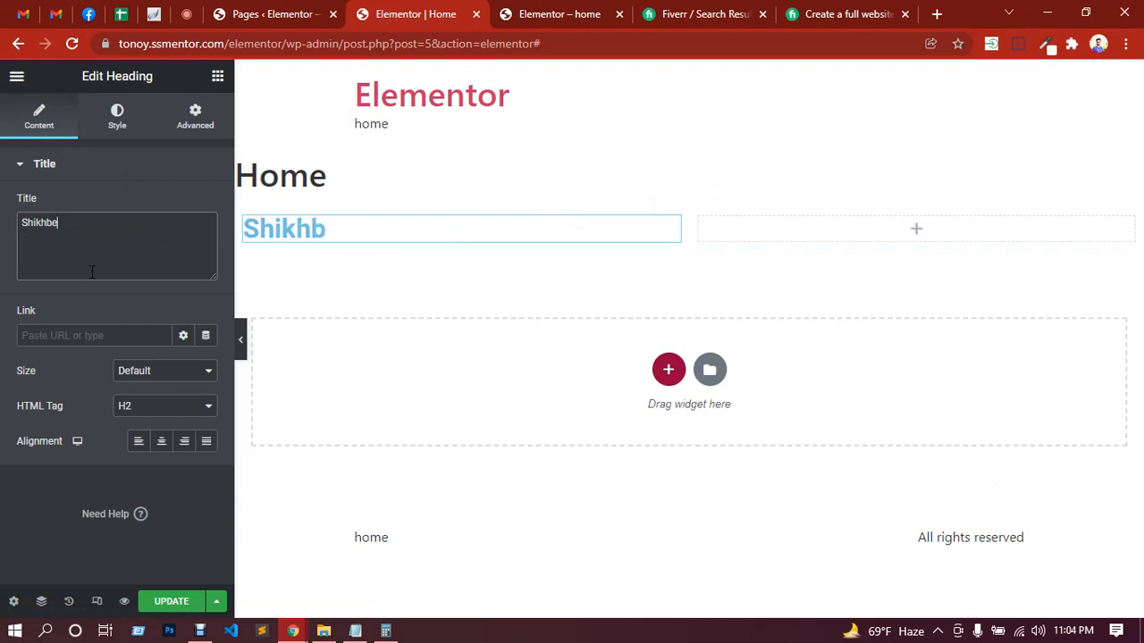
type(" Shobai")
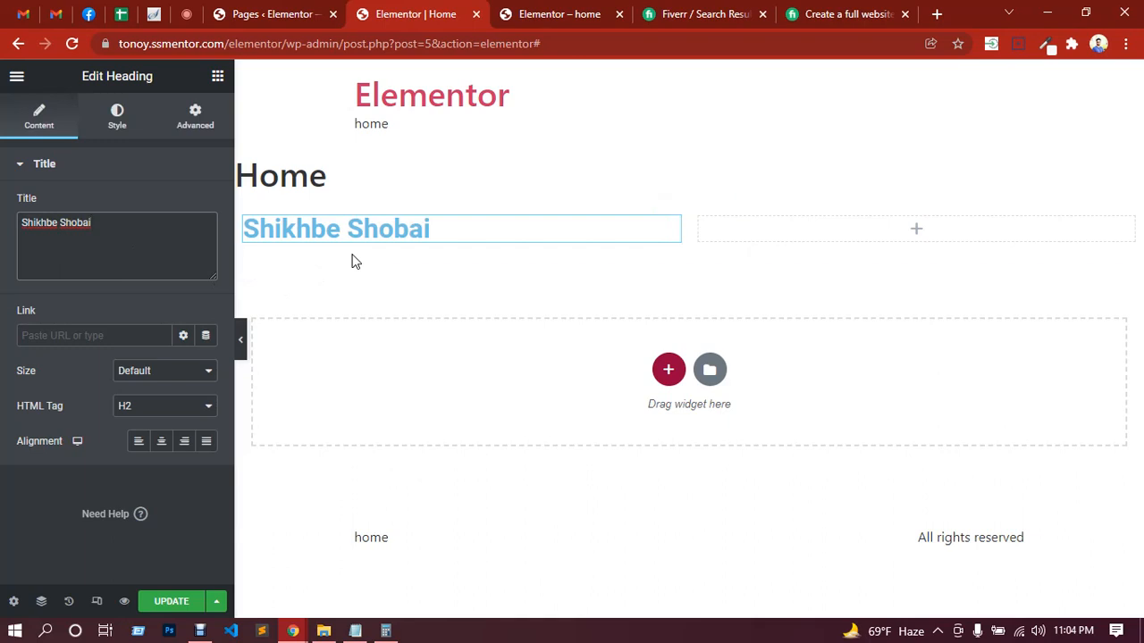
Step: Set the heading's HTML tag to H1 and try center, right and justified alignment, finishing with left alignment
left_click(183, 415)
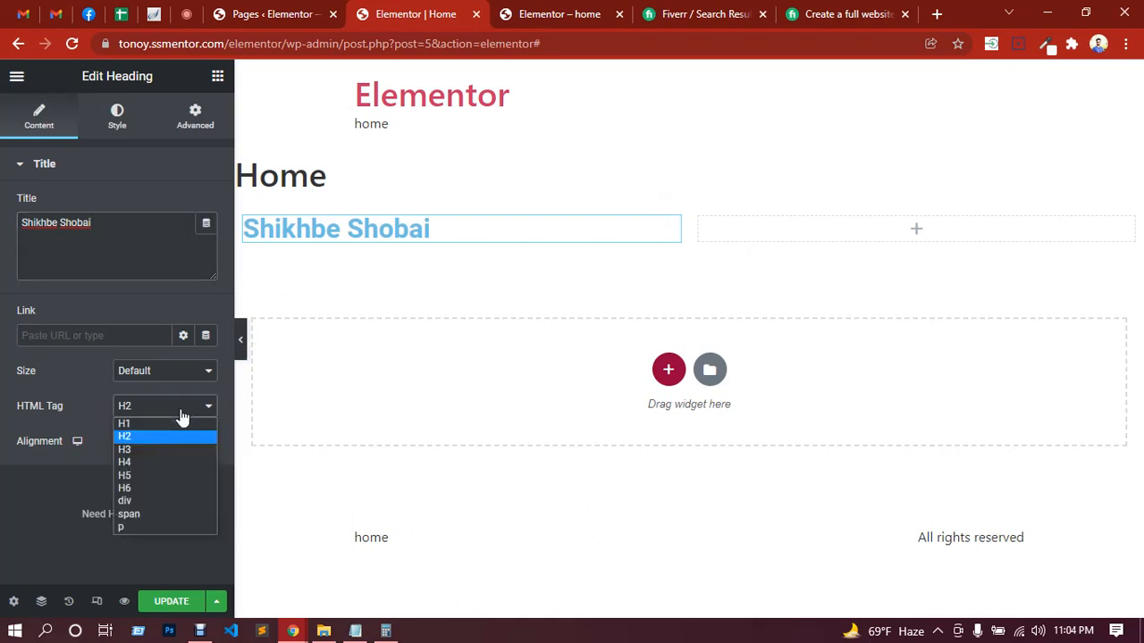
left_click(143, 422)
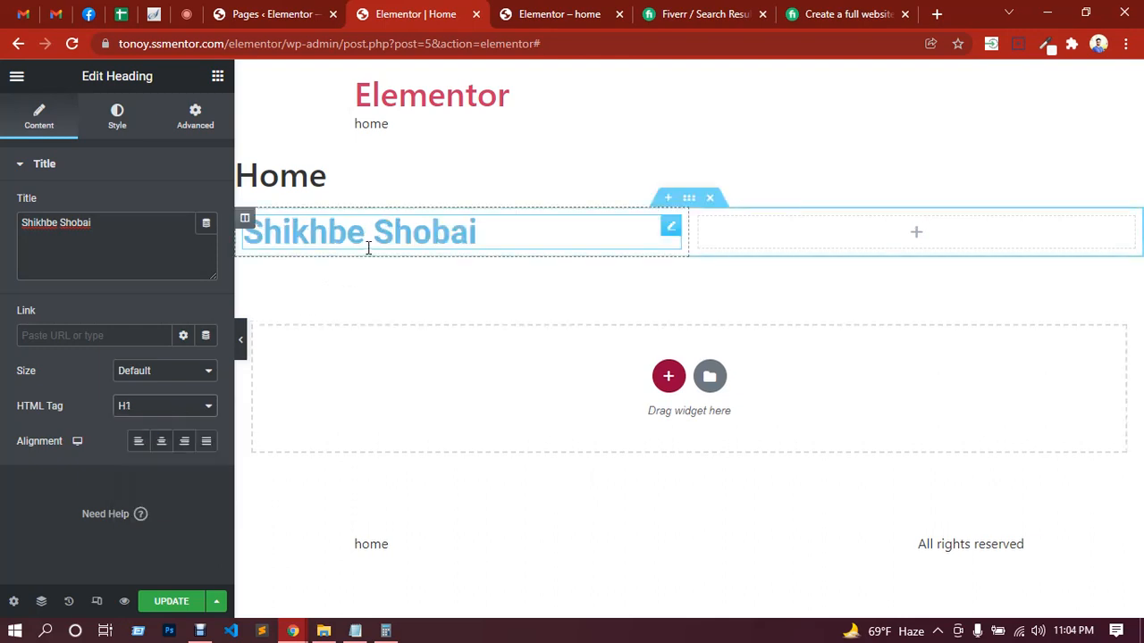
left_click(159, 444)
left_click(184, 443)
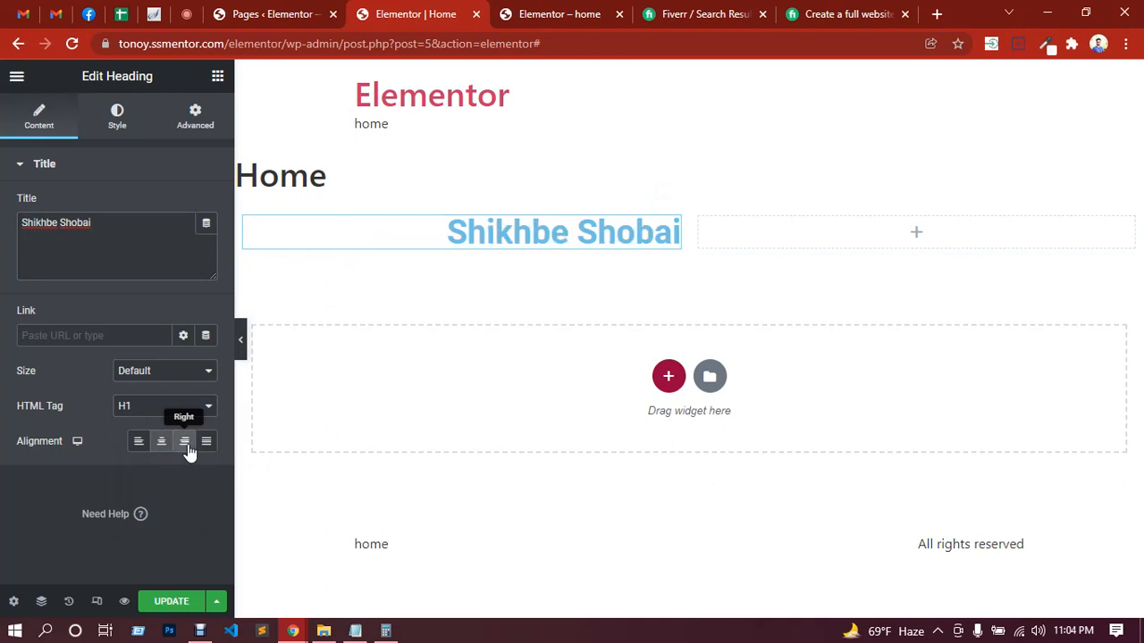
left_click(206, 443)
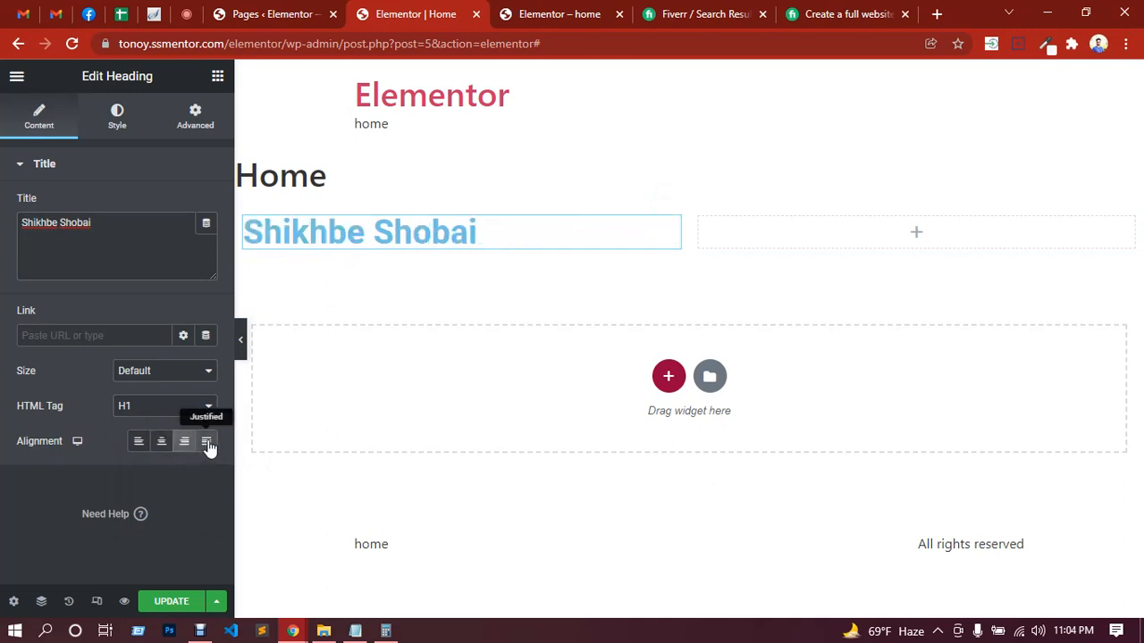
left_click(139, 442)
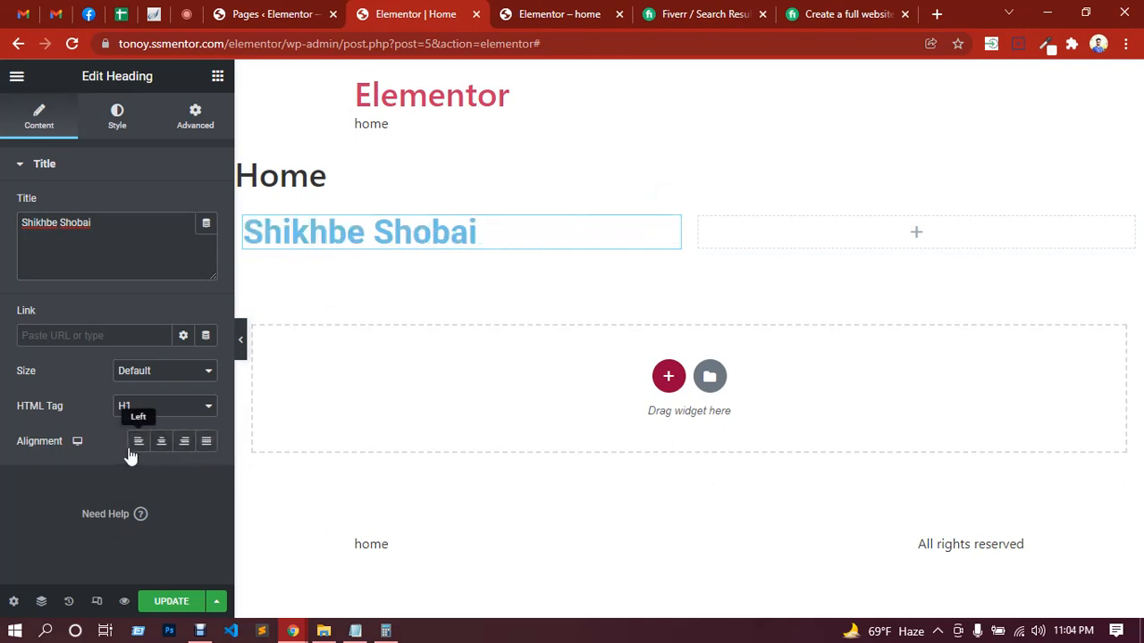
Step: Try the Large, XL and XXL sizes on the heading and return its size to Default
left_click(148, 373)
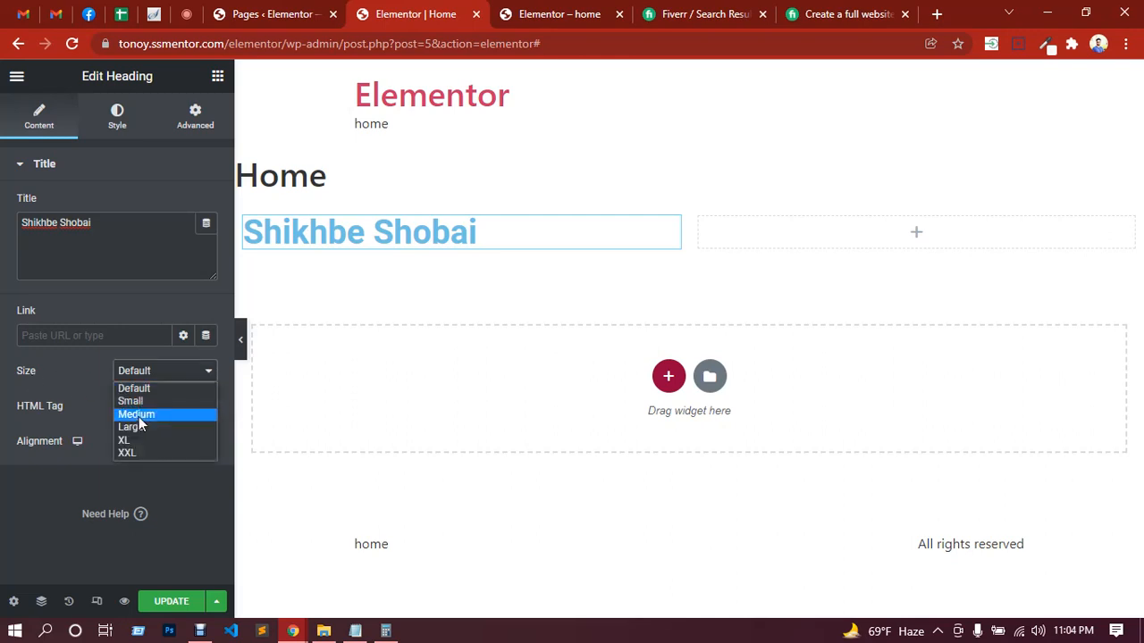
left_click(140, 427)
left_click(154, 379)
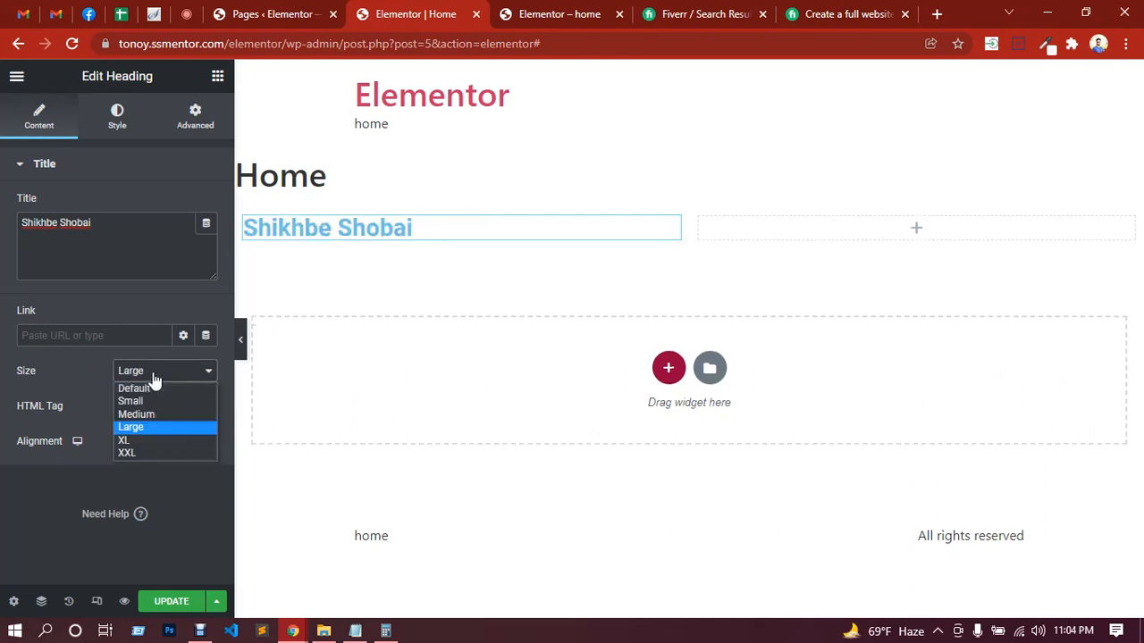
left_click(139, 440)
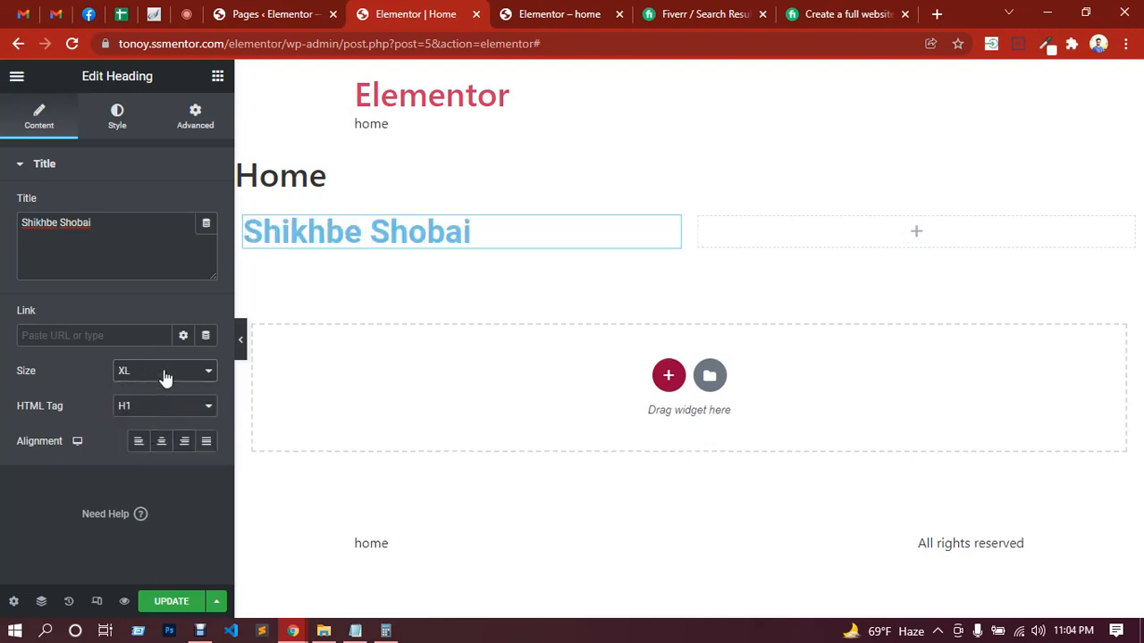
left_click(165, 378)
left_click(140, 451)
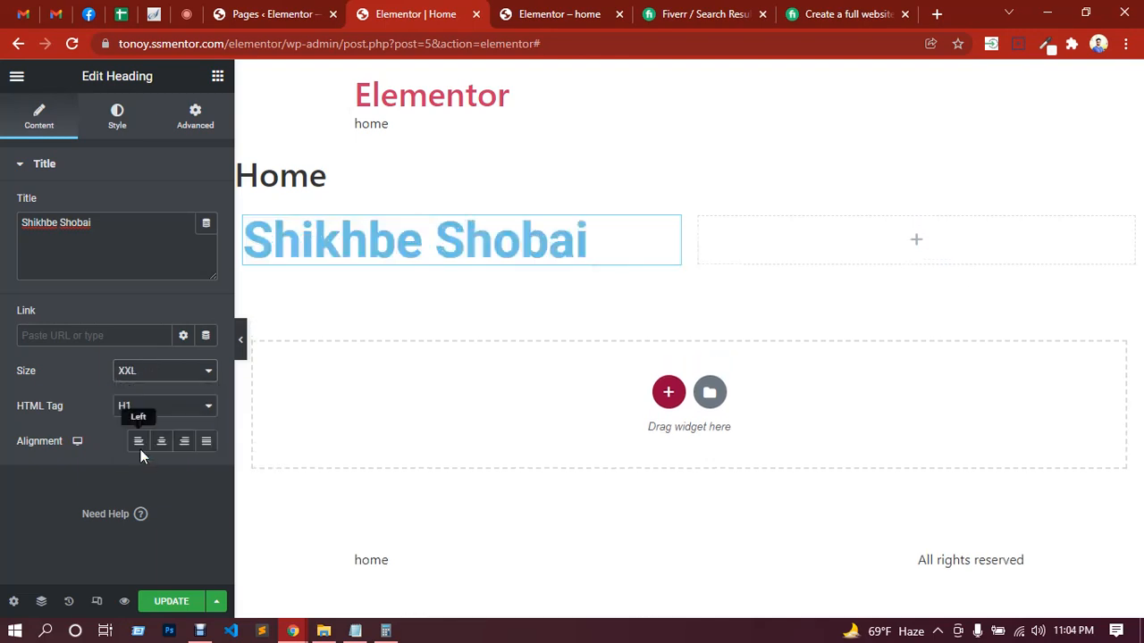
left_click(168, 375)
left_click(143, 386)
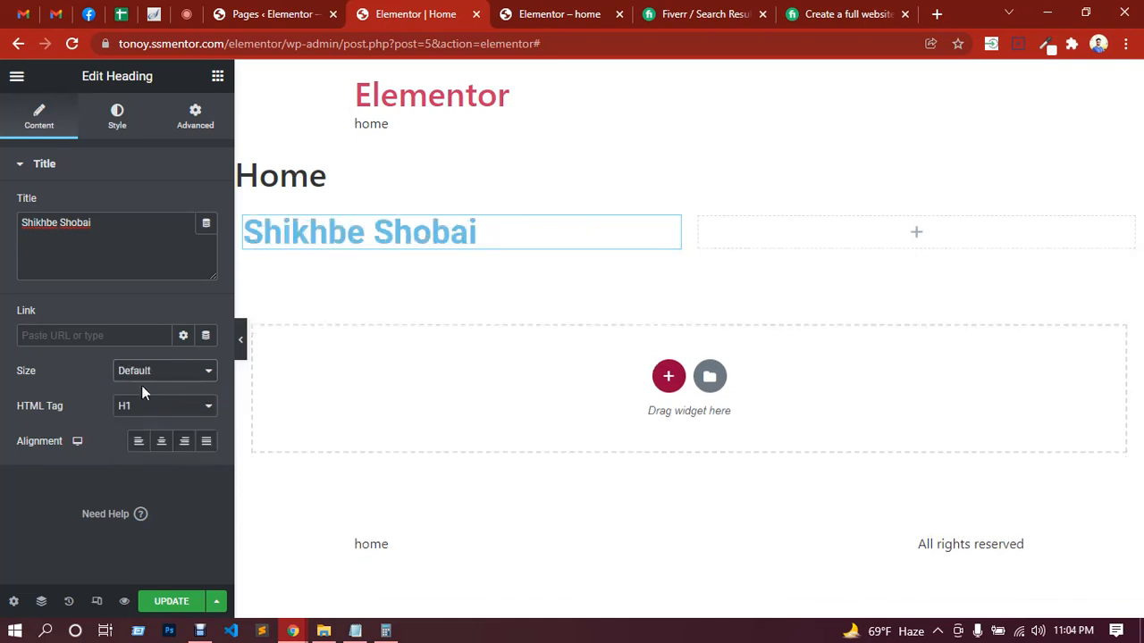
Step: Set the heading's text color to black, #000
left_click(117, 125)
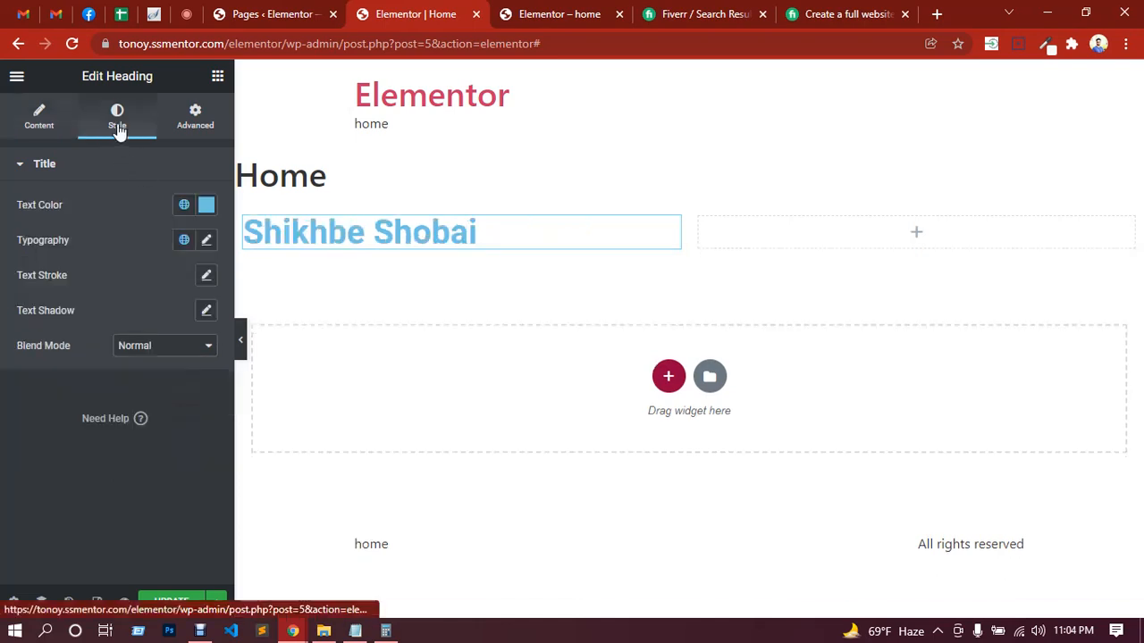
left_click(206, 207)
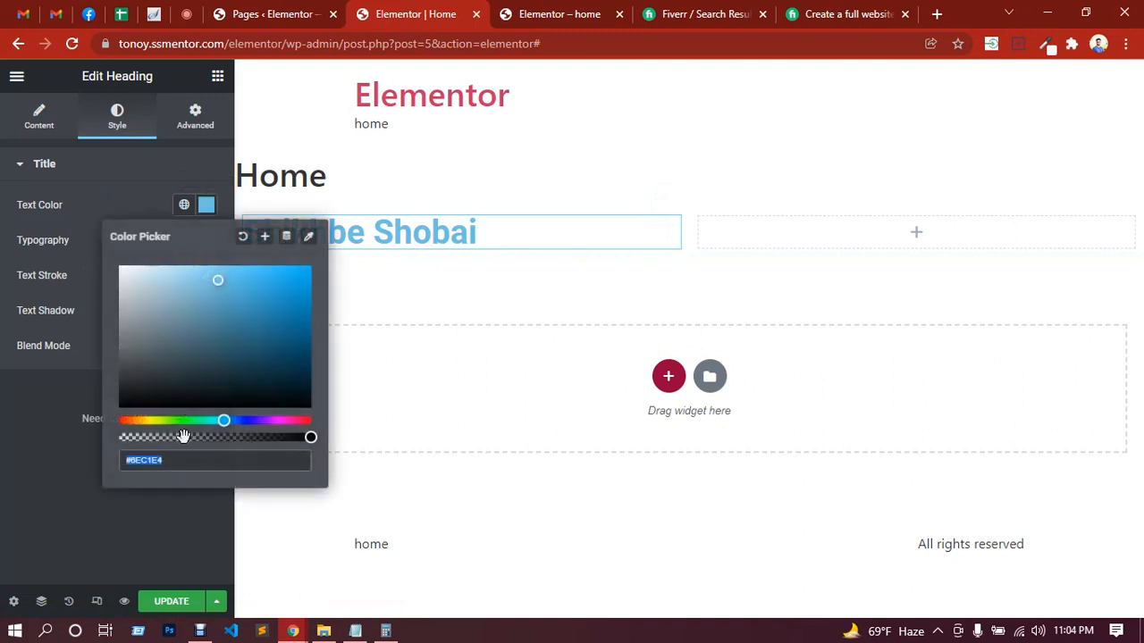
type("#000")
left_click(31, 451)
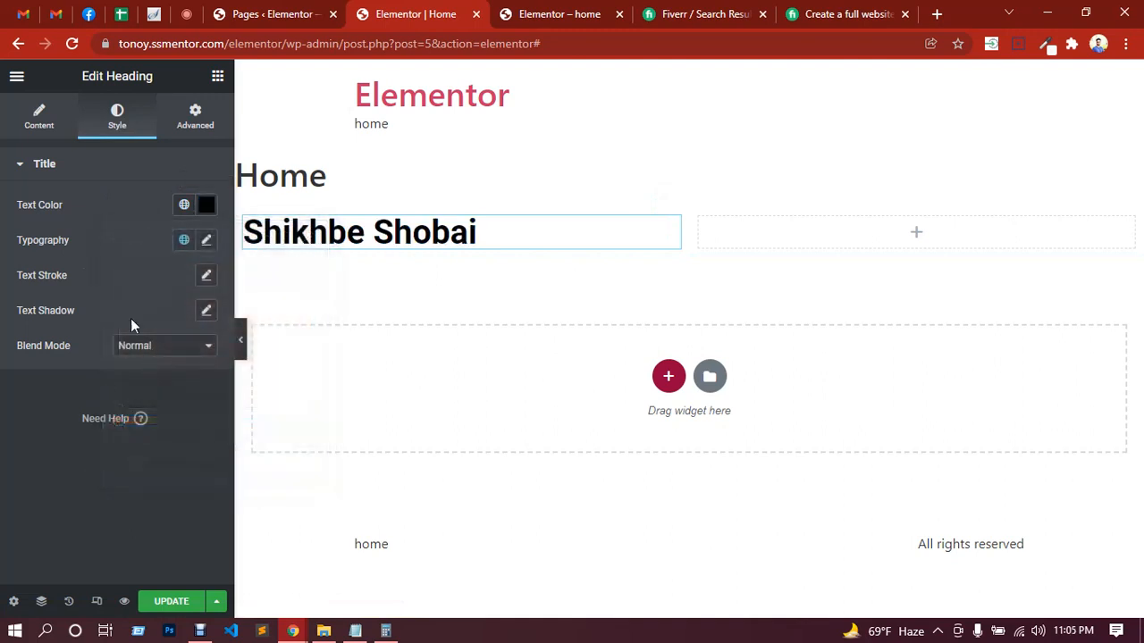
Step: Change the heading's typography to the Poppins font family
left_click(206, 241)
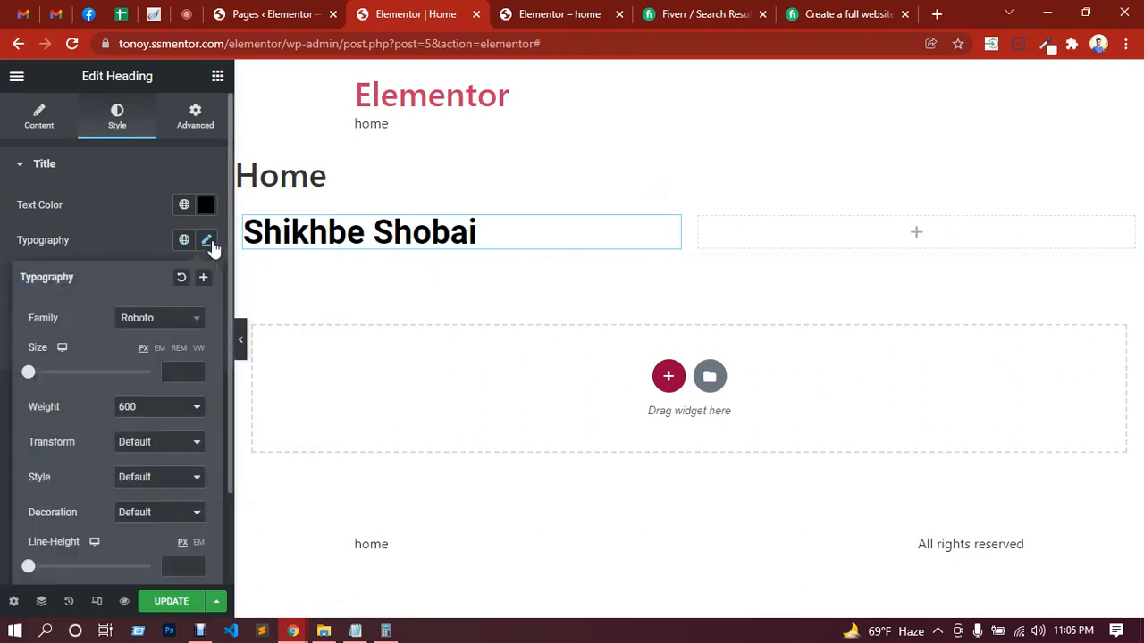
left_click(170, 327)
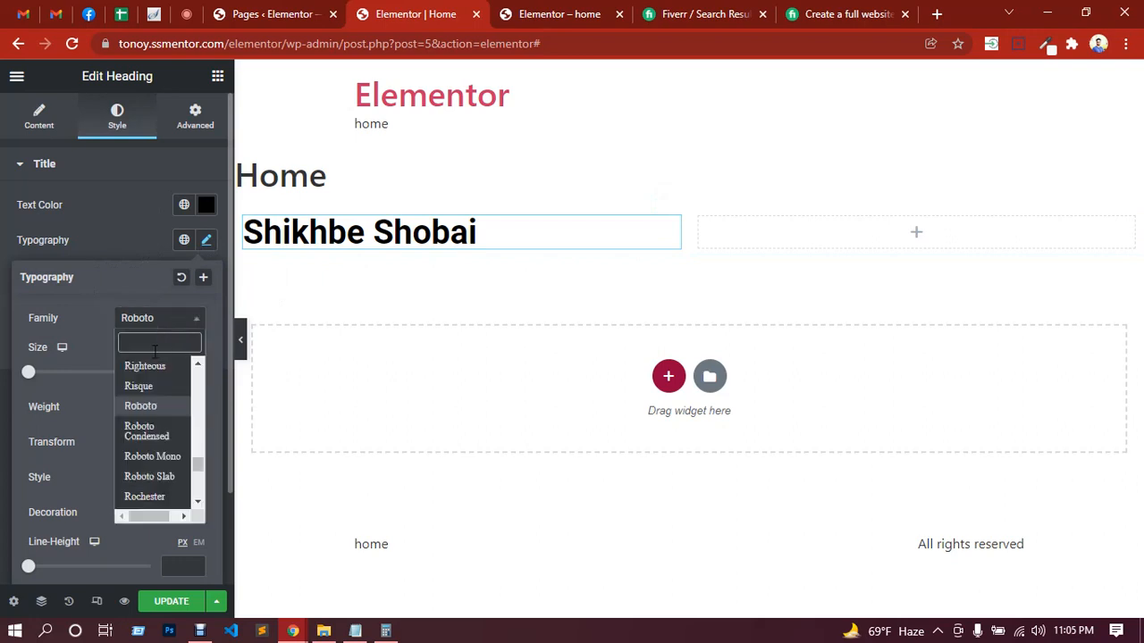
type("popp")
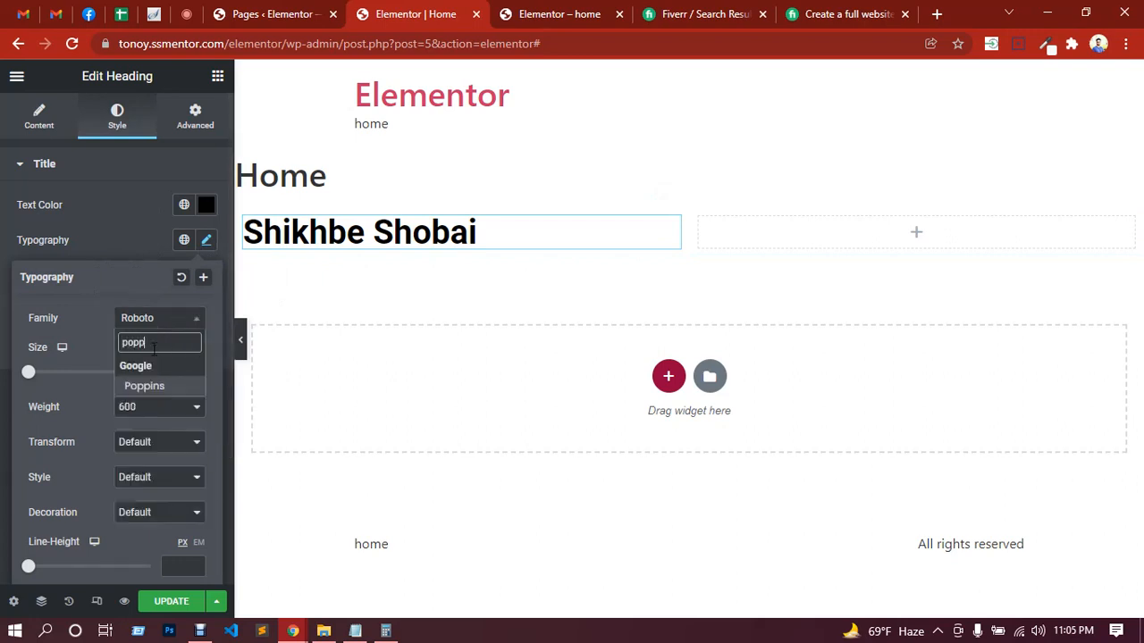
left_click(159, 385)
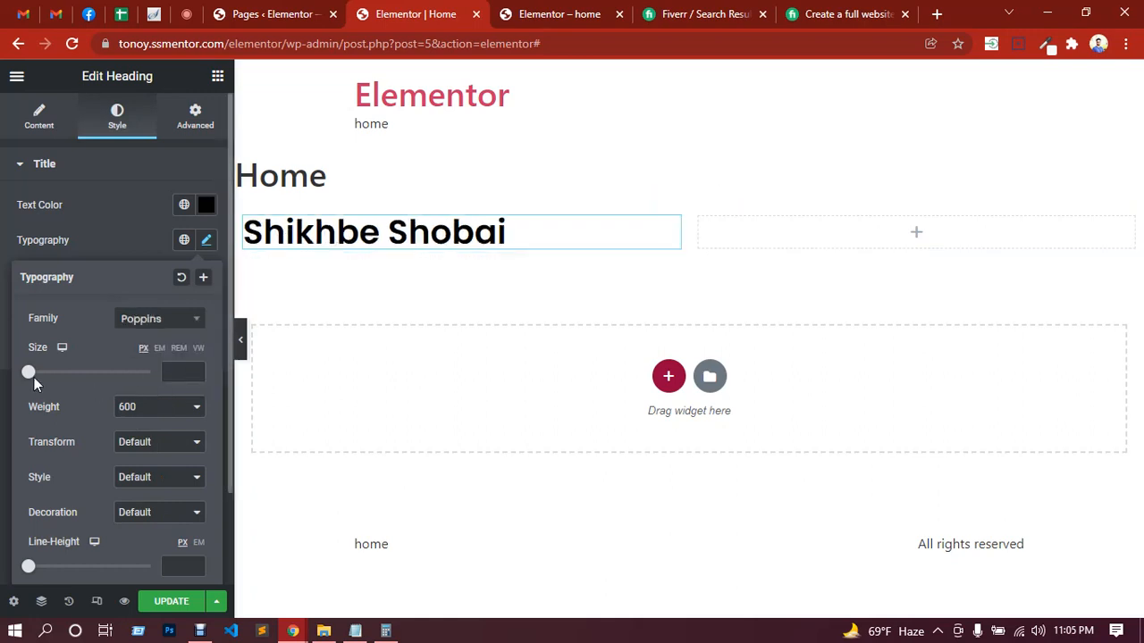
Step: Set the heading's font size to 64 px, trying the EM and REM units along the way, and its weight to 200
left_click_drag(28, 379, 60, 375)
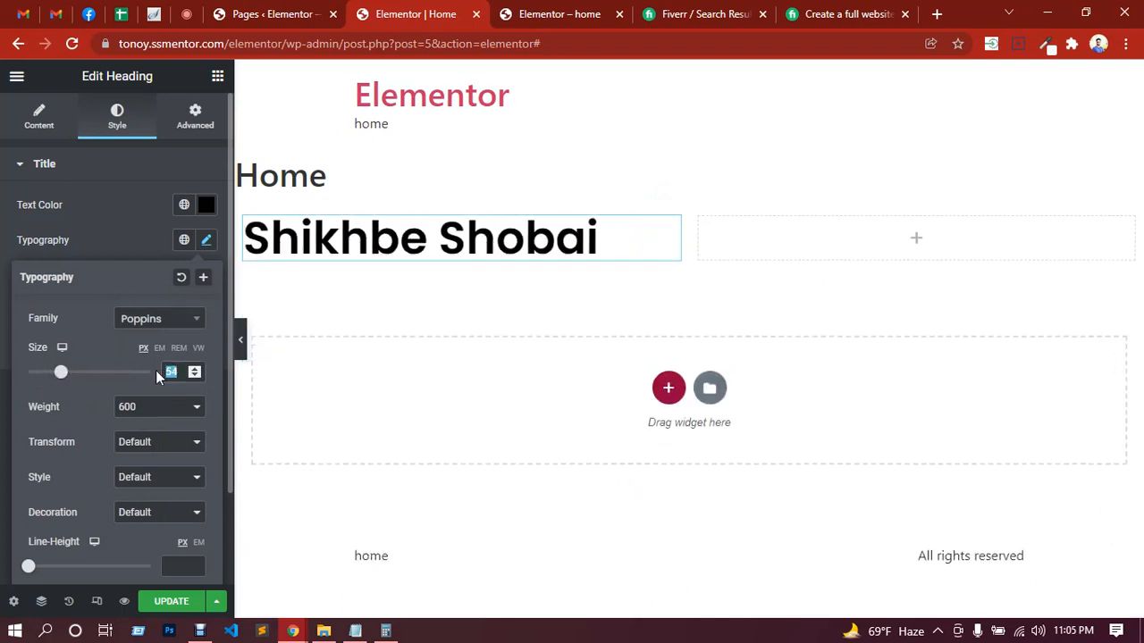
type("64")
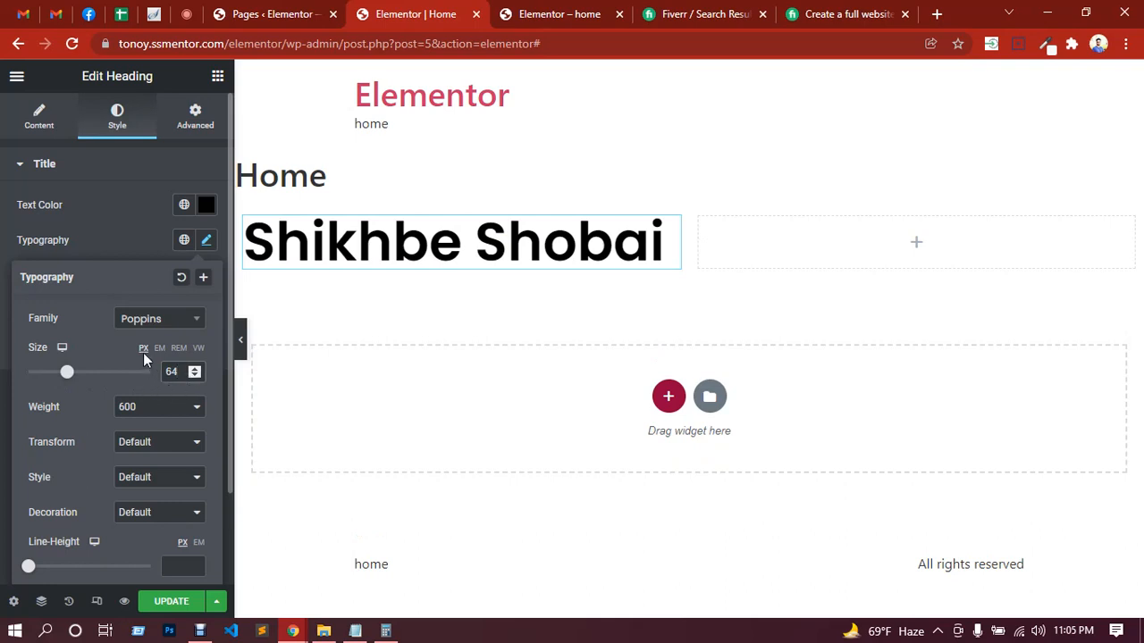
left_click(161, 351)
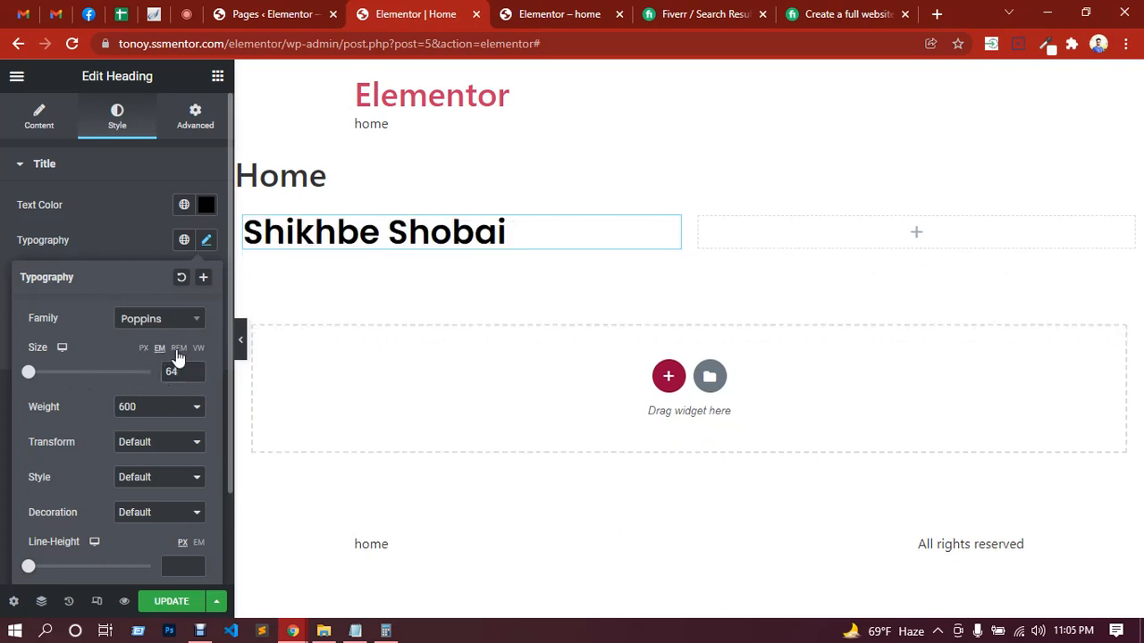
left_click(178, 353)
left_click_drag(28, 373, 67, 375)
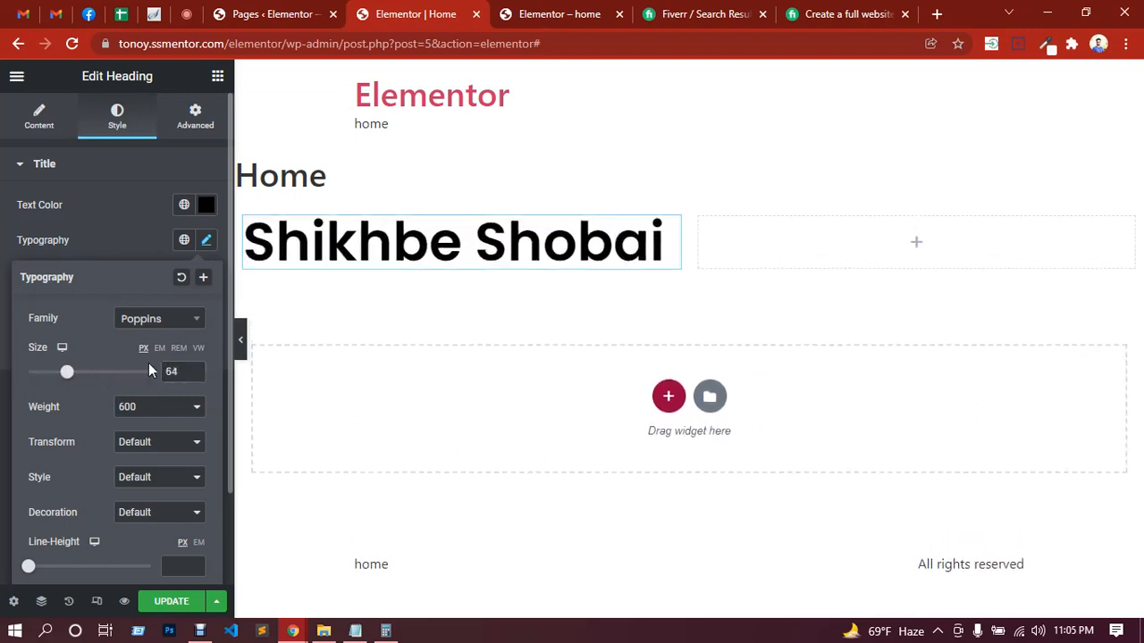
left_click(153, 414)
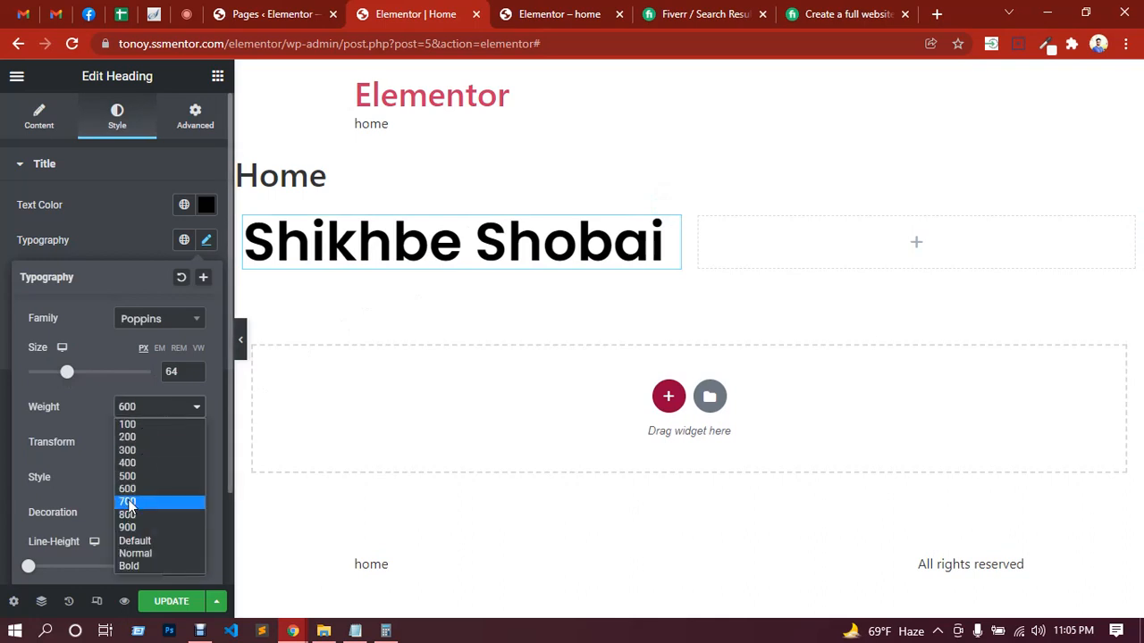
left_click(134, 436)
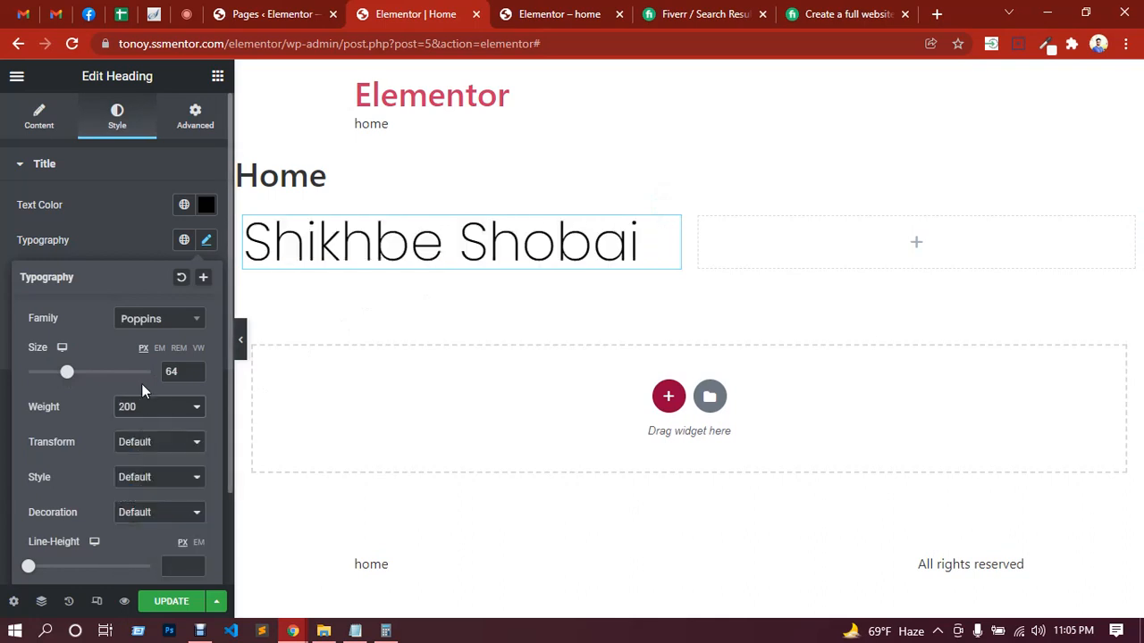
Step: Set the heading's transform to Uppercase and its style to Normal, trying Italic and Oblique along the way
left_click(156, 443)
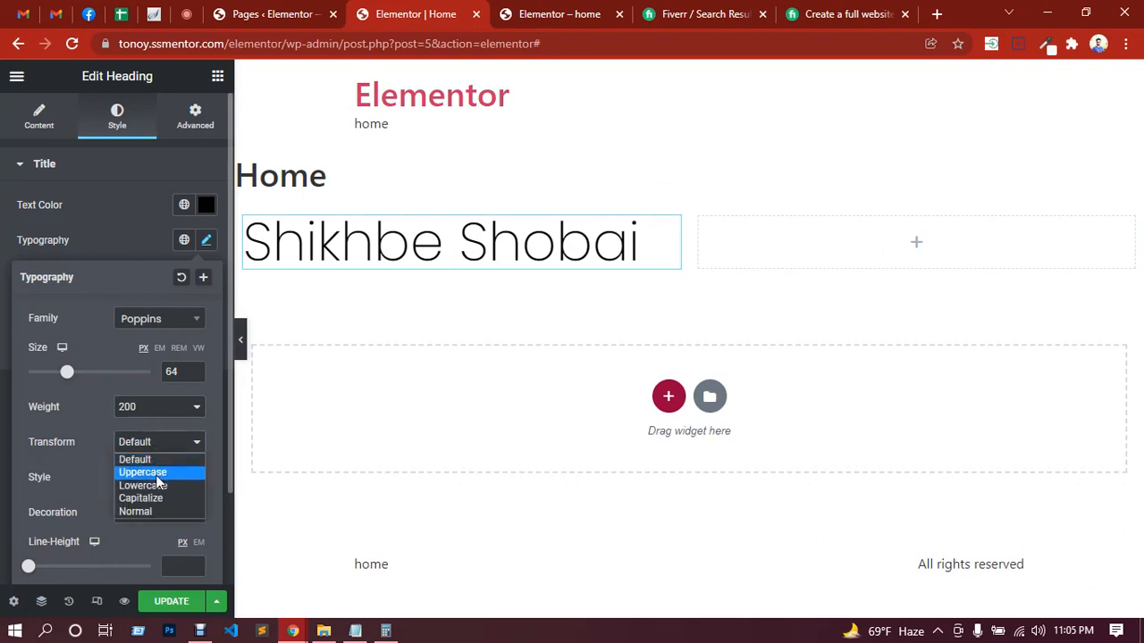
left_click(155, 477)
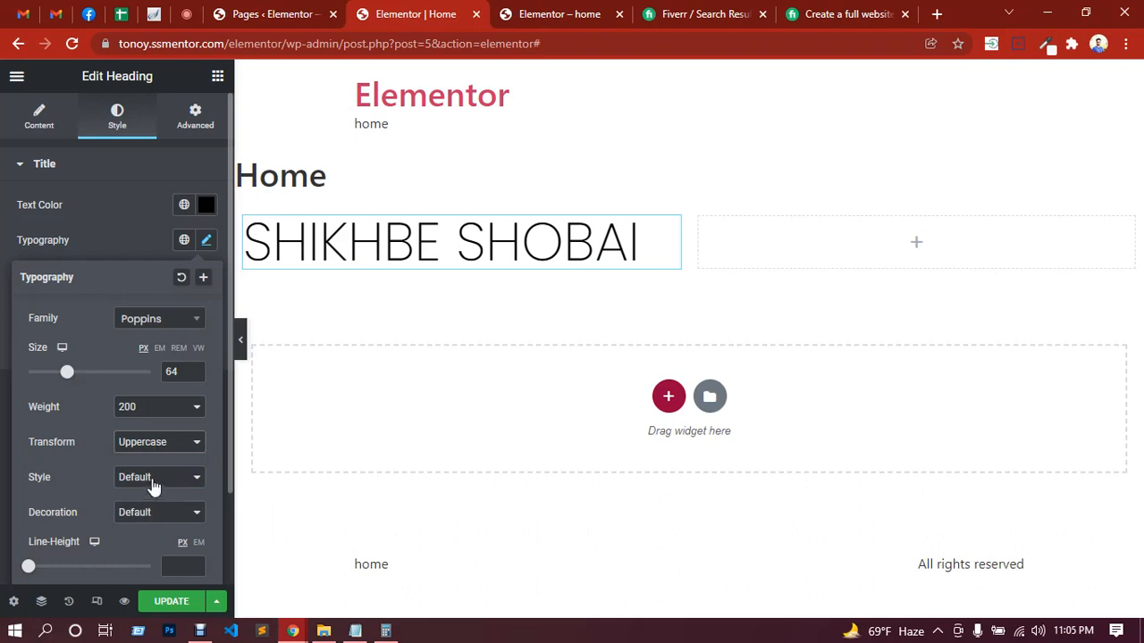
left_click(155, 483)
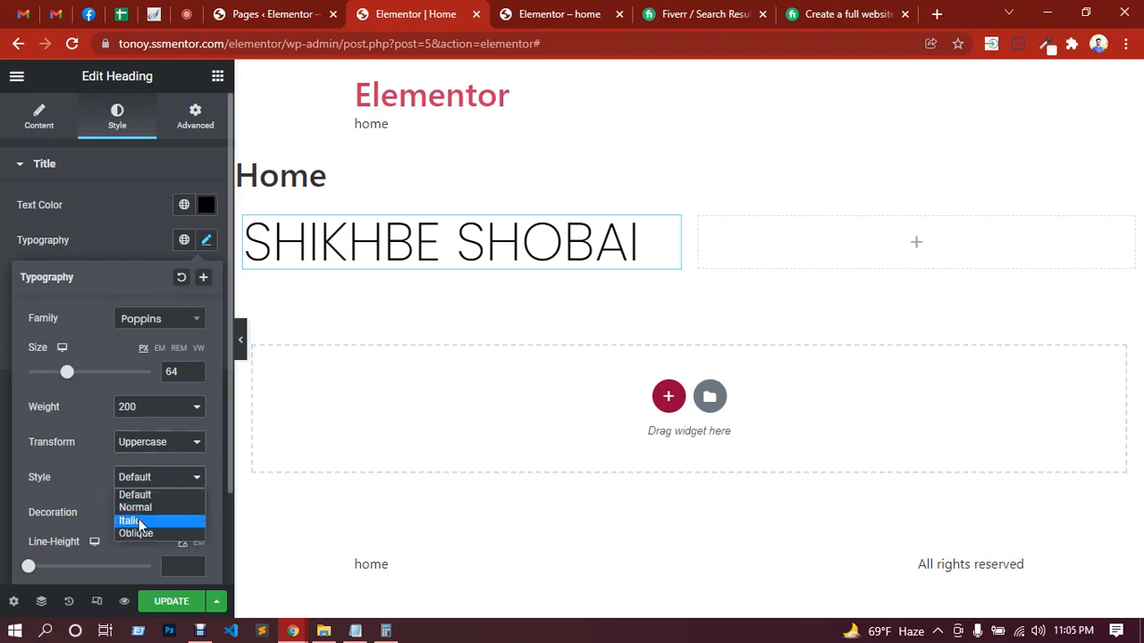
left_click(139, 521)
left_click(156, 483)
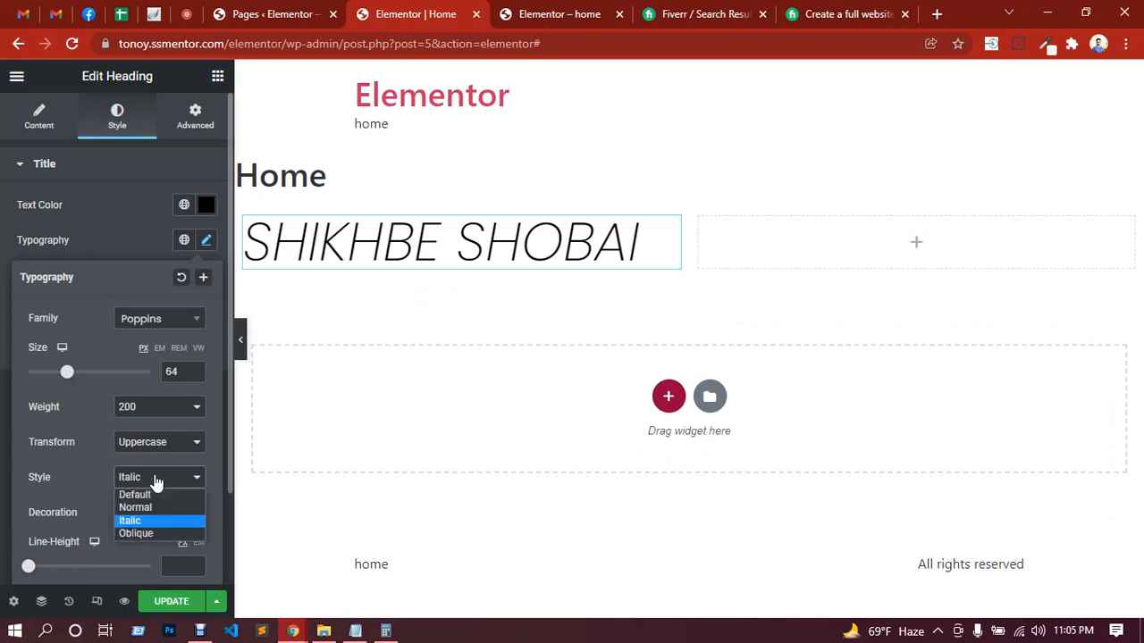
left_click(148, 533)
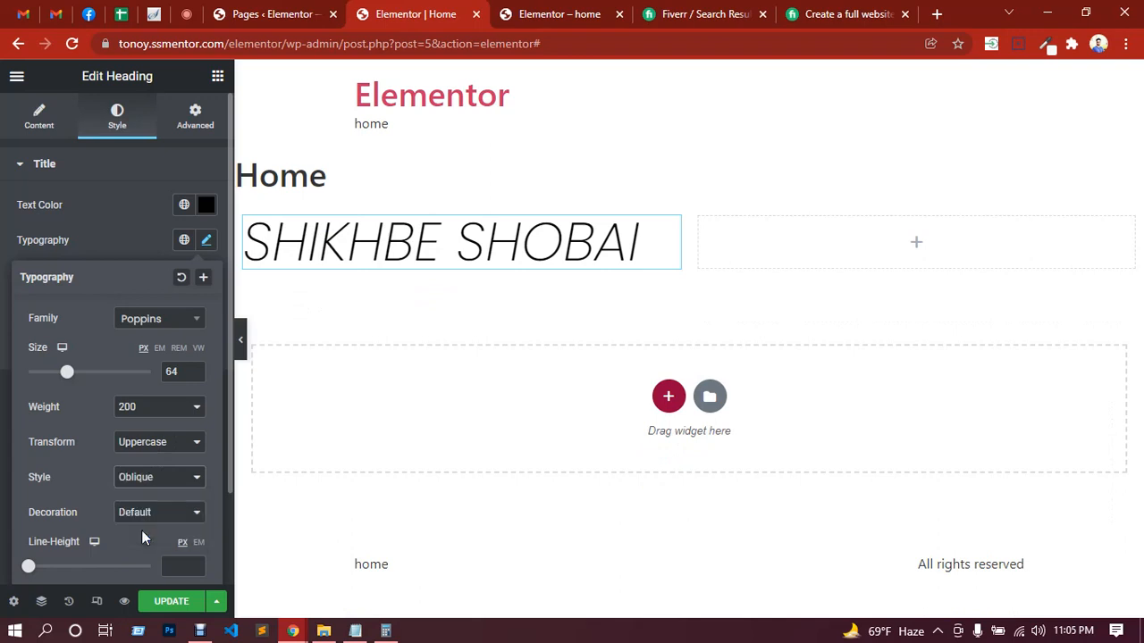
left_click(153, 483)
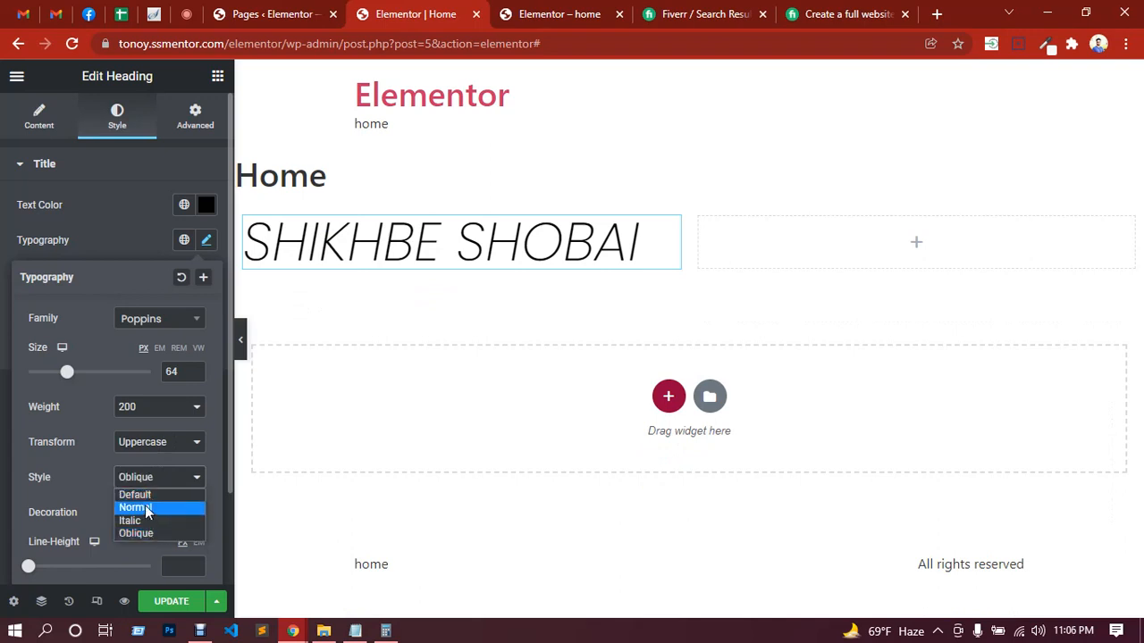
left_click(145, 505)
Step: Set the heading's line height to 1.4 EM, its letter spacing to 2.1 and its word spacing to 12 px
scroll(100, 491, "down", 2)
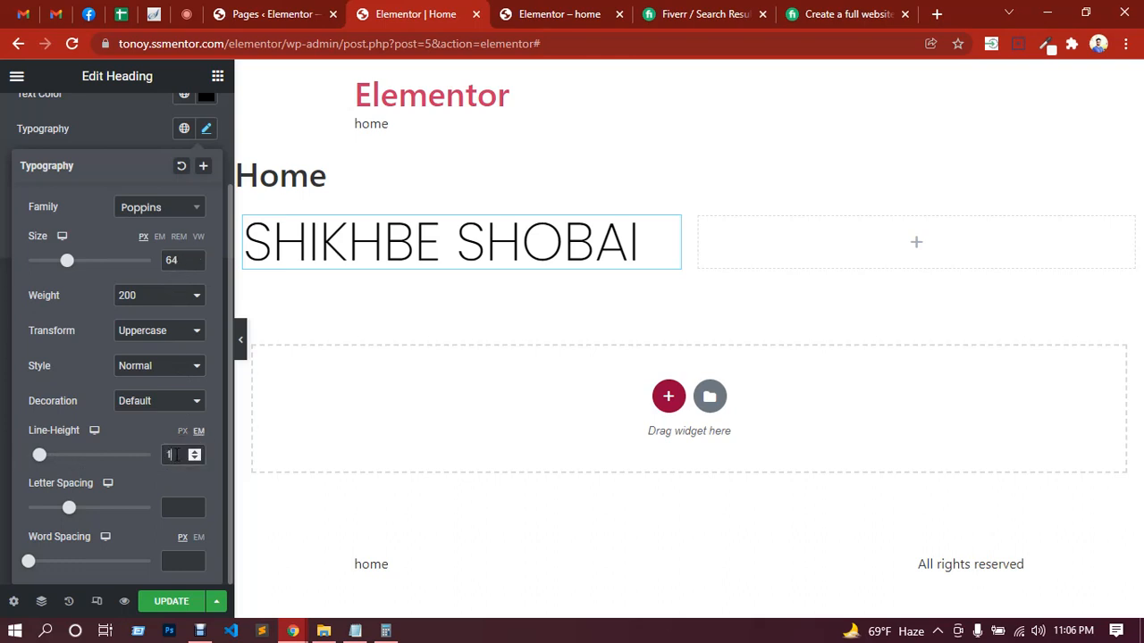
type(".4")
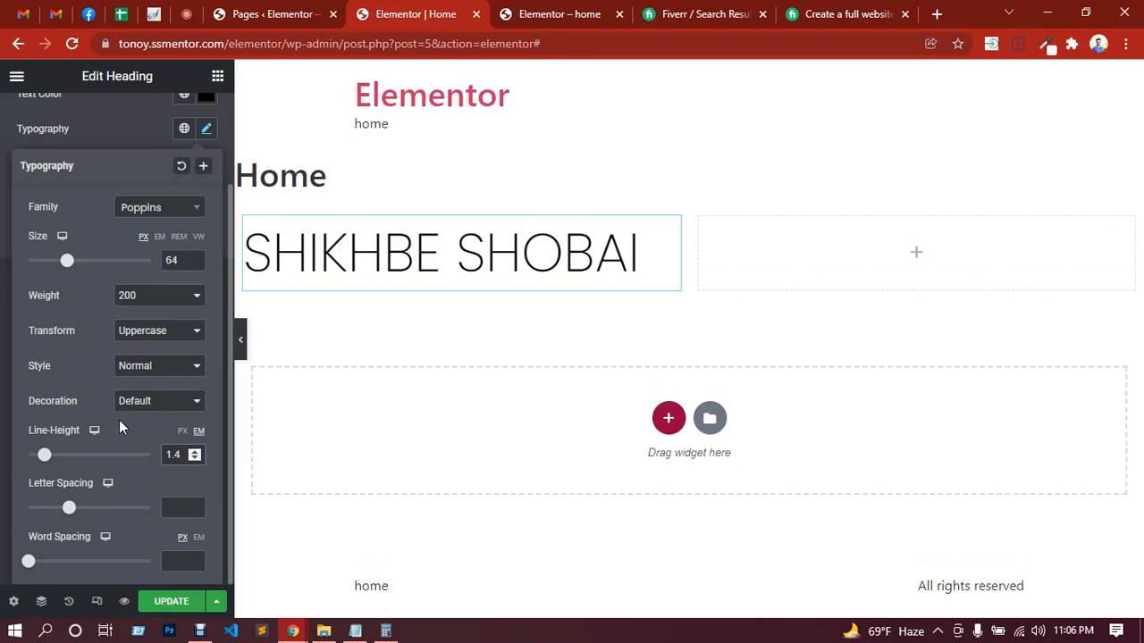
left_click_drag(69, 514, 86, 510)
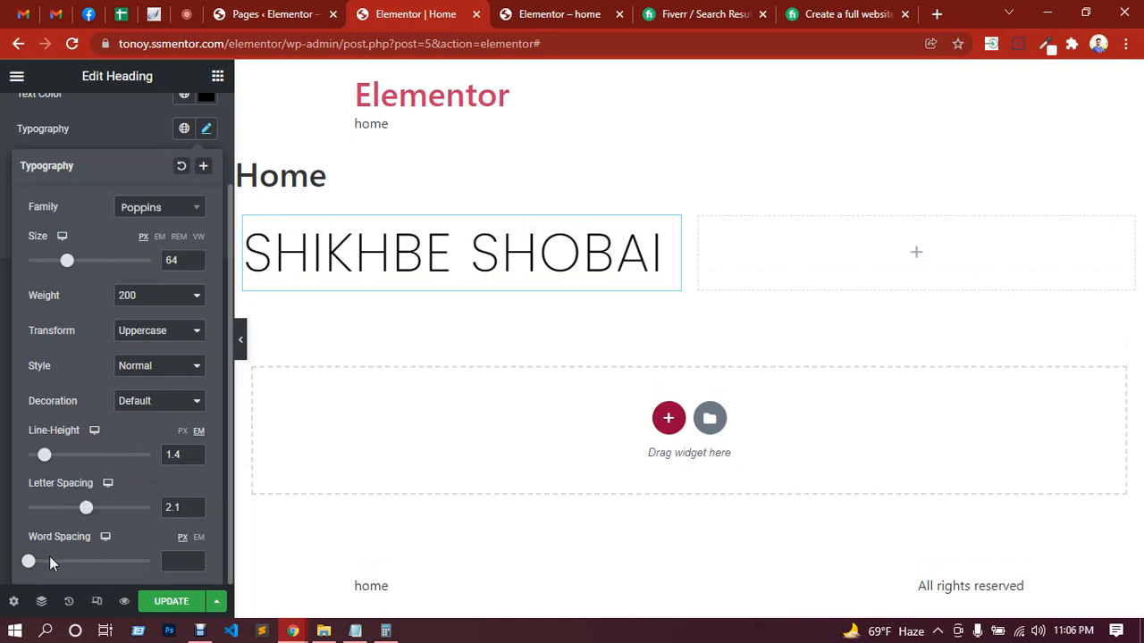
left_click_drag(29, 563, 43, 562)
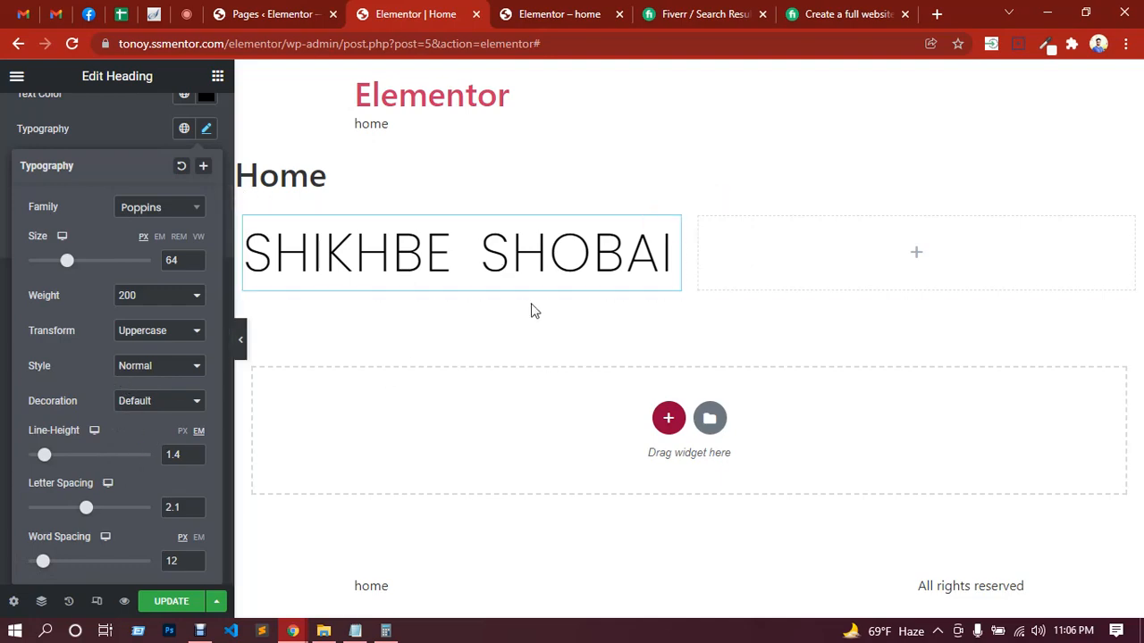
Step: Check the class's replies in the Google Meet chat, return to the Elementor editor and save the page with the styled heading
left_click(186, 14)
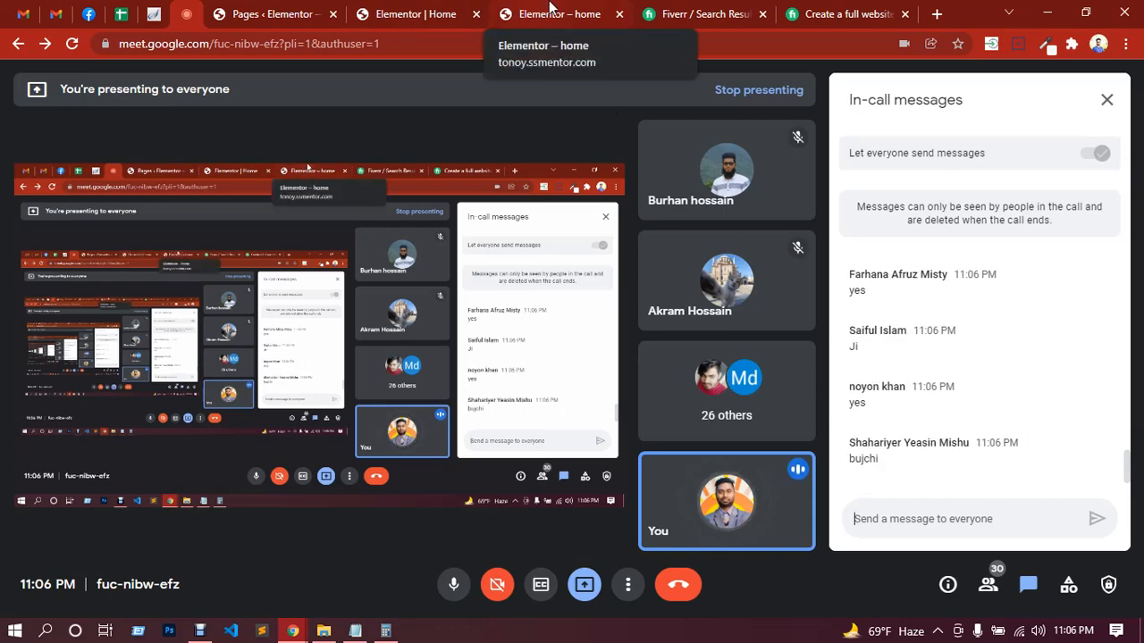
left_click(421, 11)
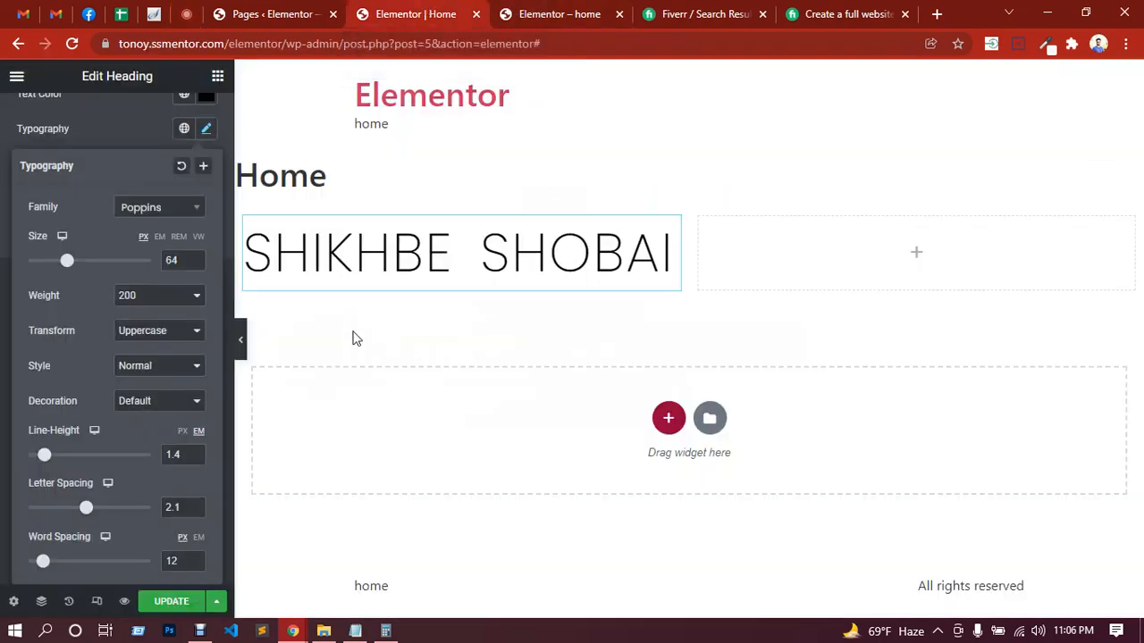
left_click(94, 123)
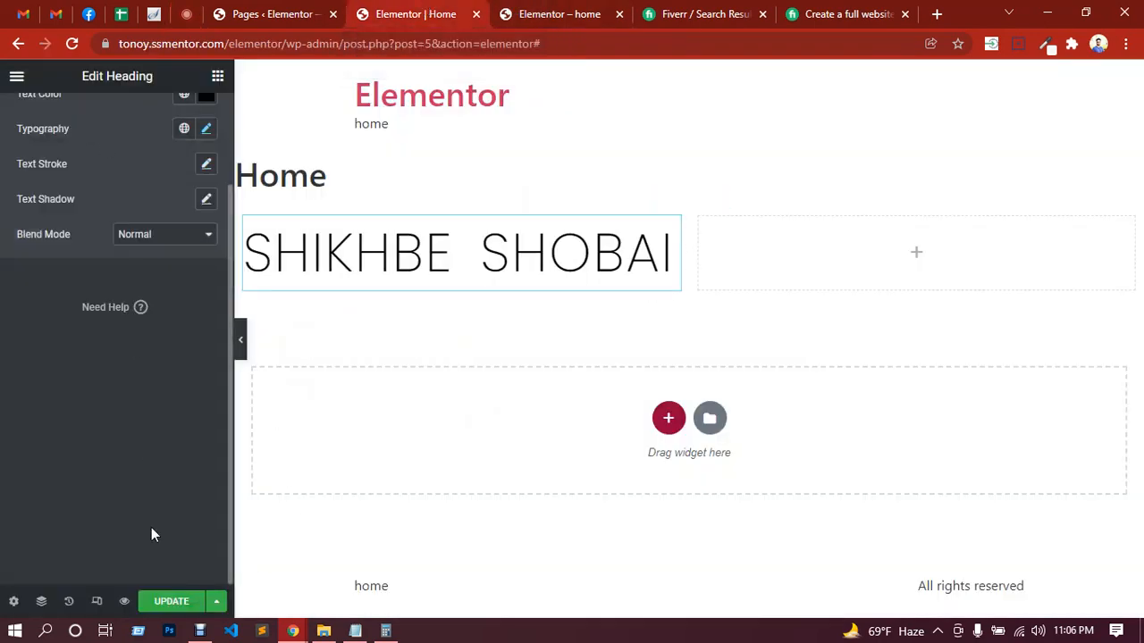
left_click(175, 605)
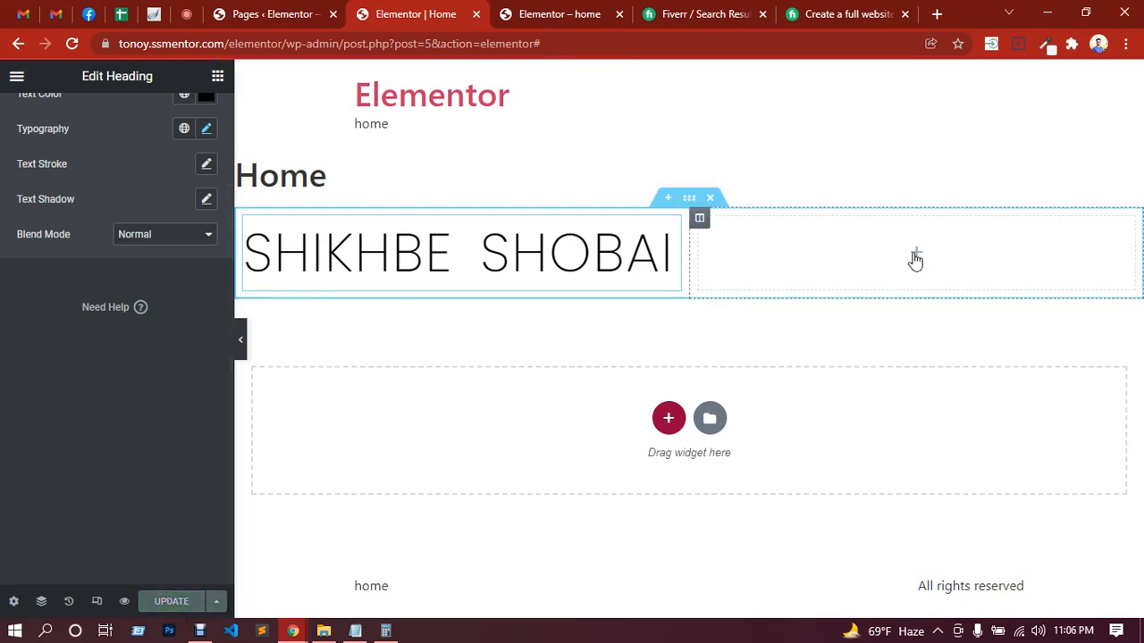
Step: Examine the widgets offered in the Basic, Pro and General categories, collapsing the Pro category
left_click(916, 257)
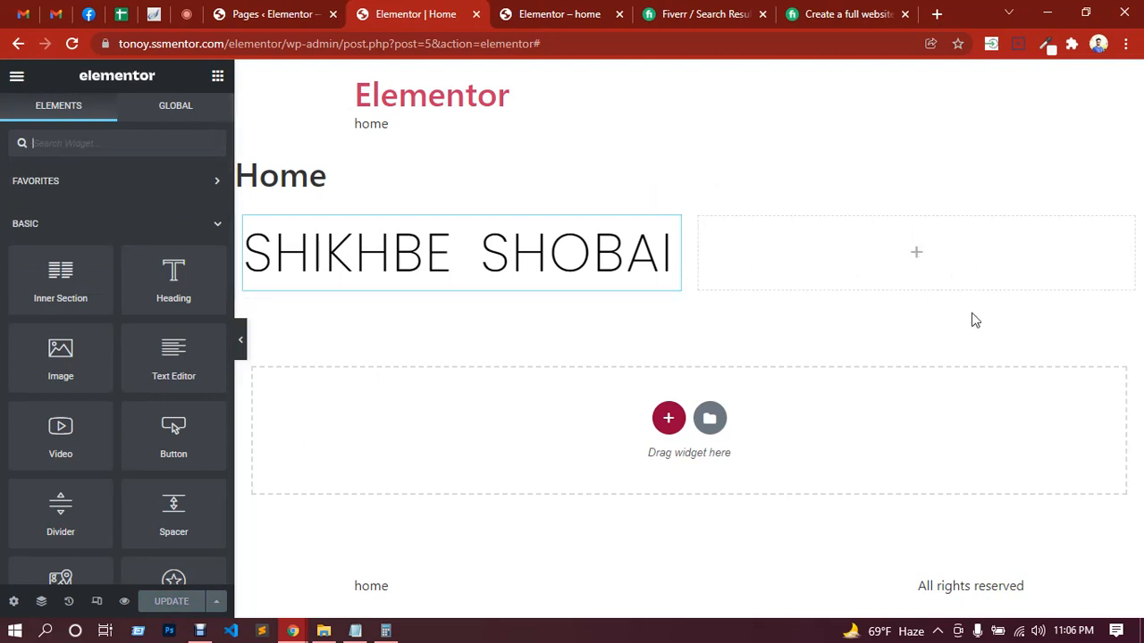
scroll(92, 345, "down", 3)
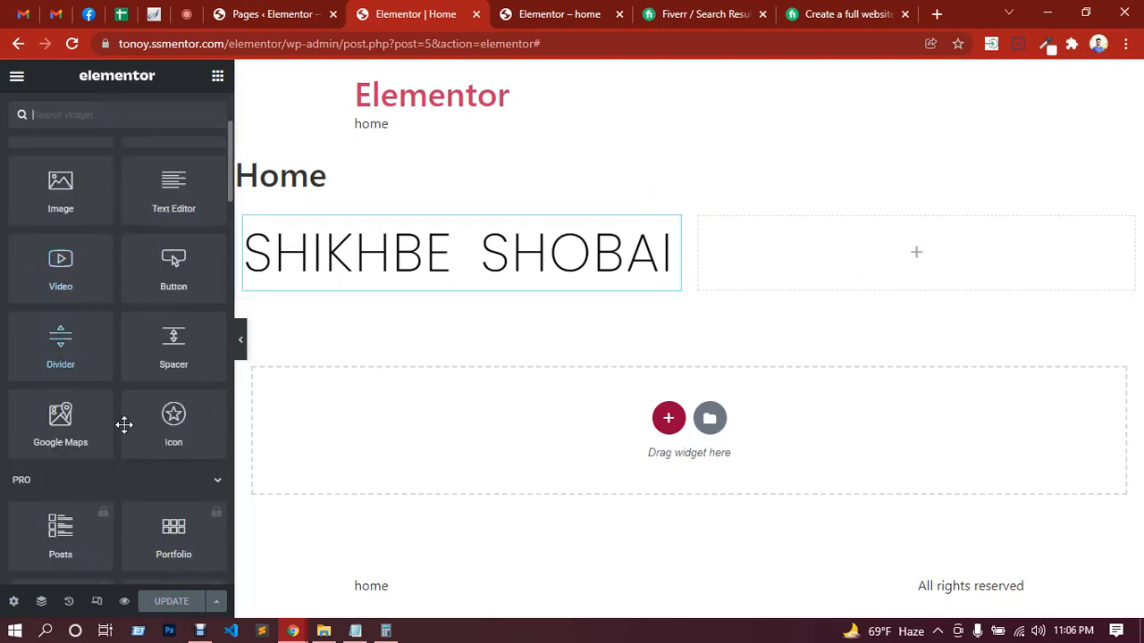
scroll(179, 344, "down", 6)
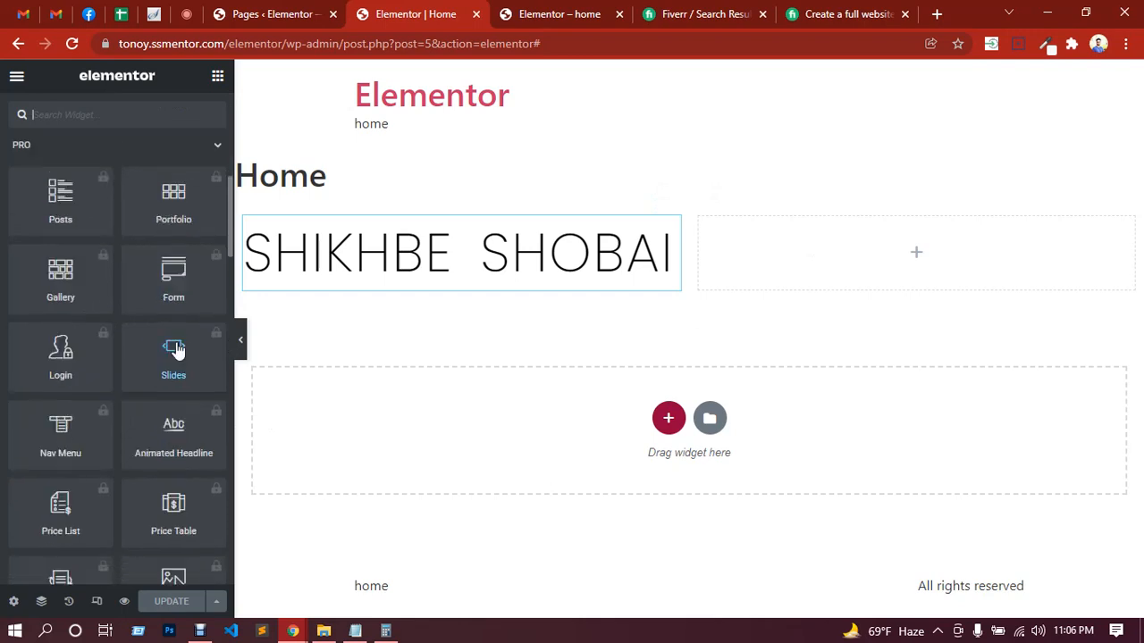
scroll(201, 312, "up", 3)
left_click(213, 314)
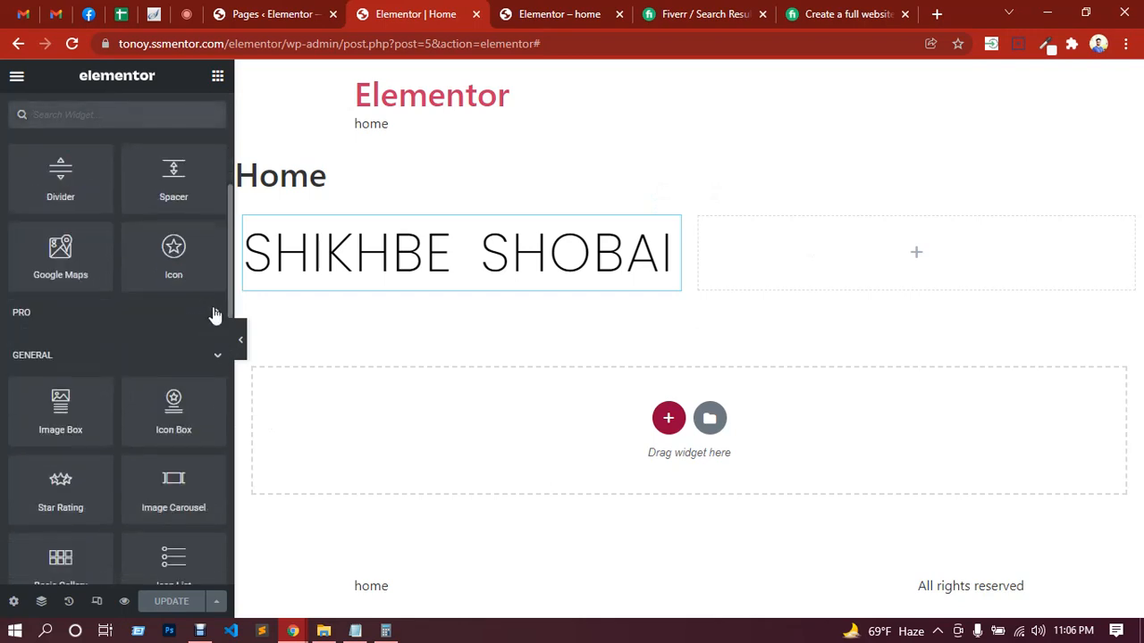
left_click(217, 313)
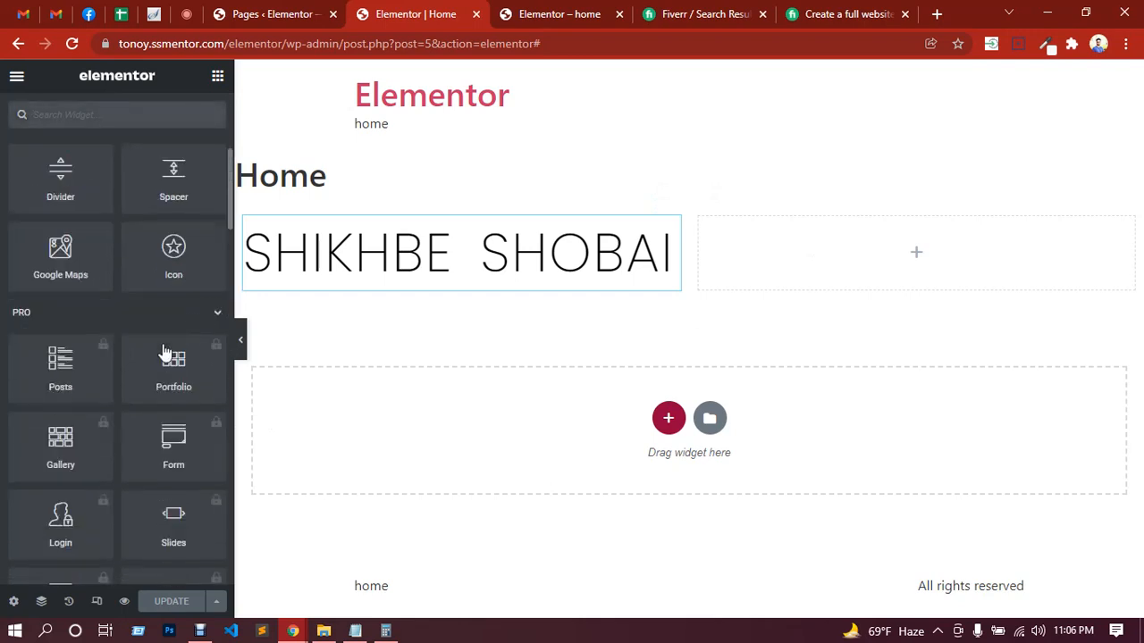
left_click(214, 322)
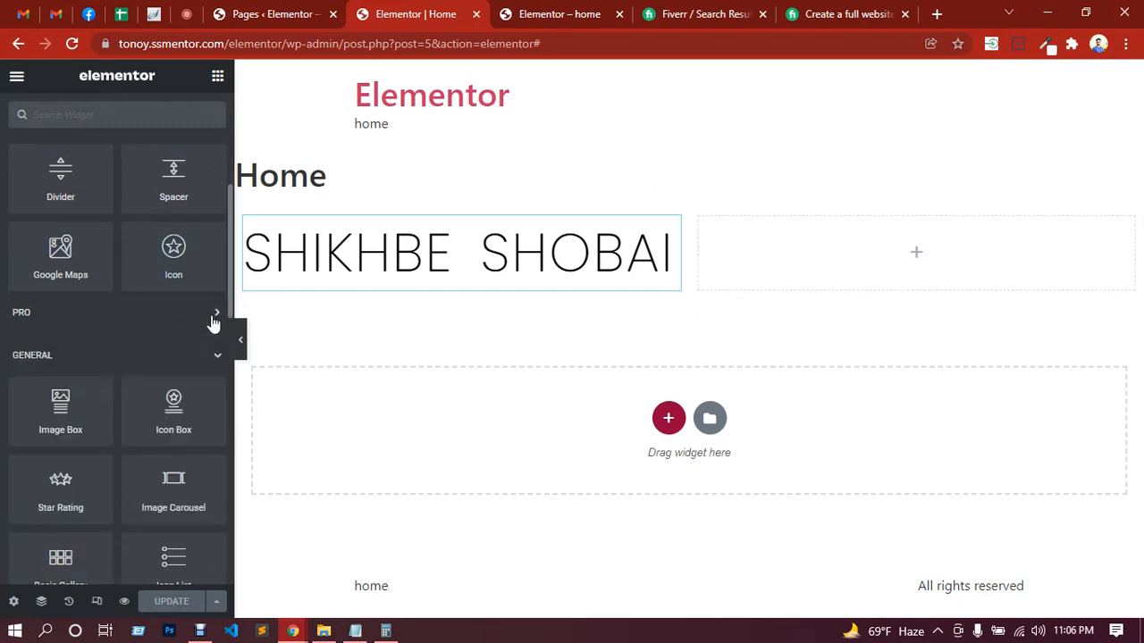
scroll(110, 390, "down", 1)
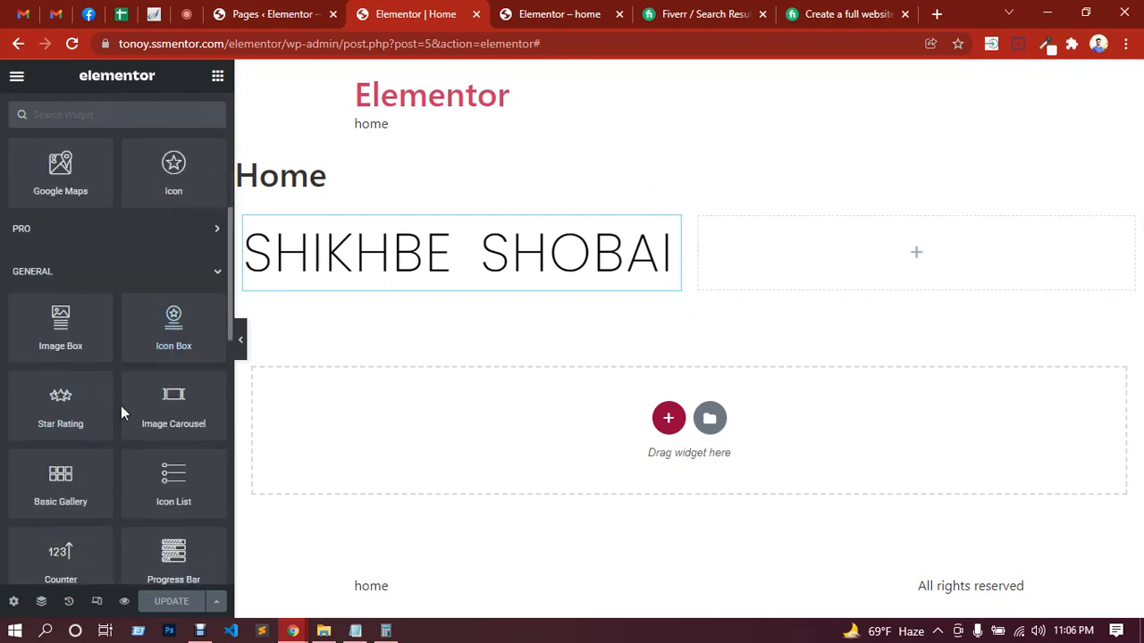
scroll(135, 378, "down", 2)
scroll(135, 377, "down", 5)
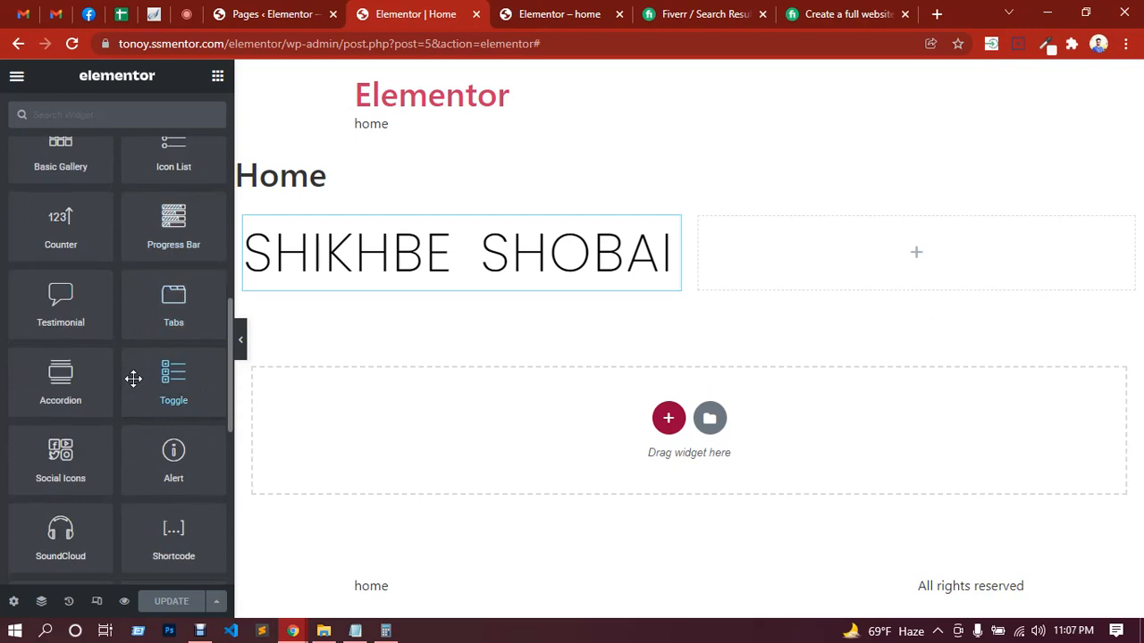
scroll(69, 501, "down", 1)
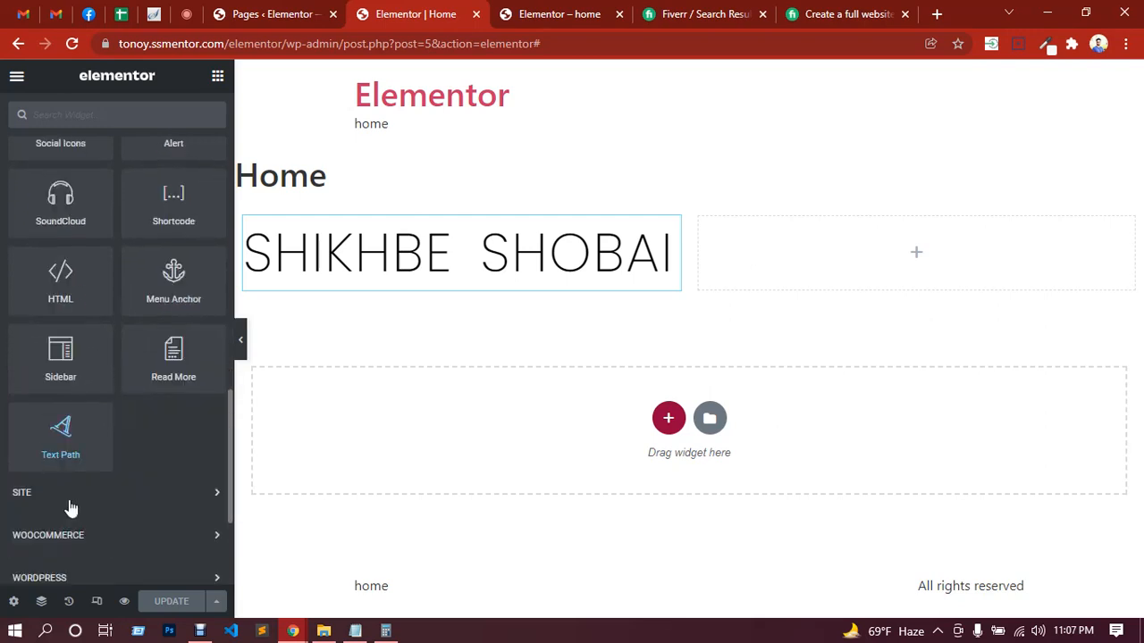
scroll(79, 381, "up", 7)
scroll(151, 401, "up", 3)
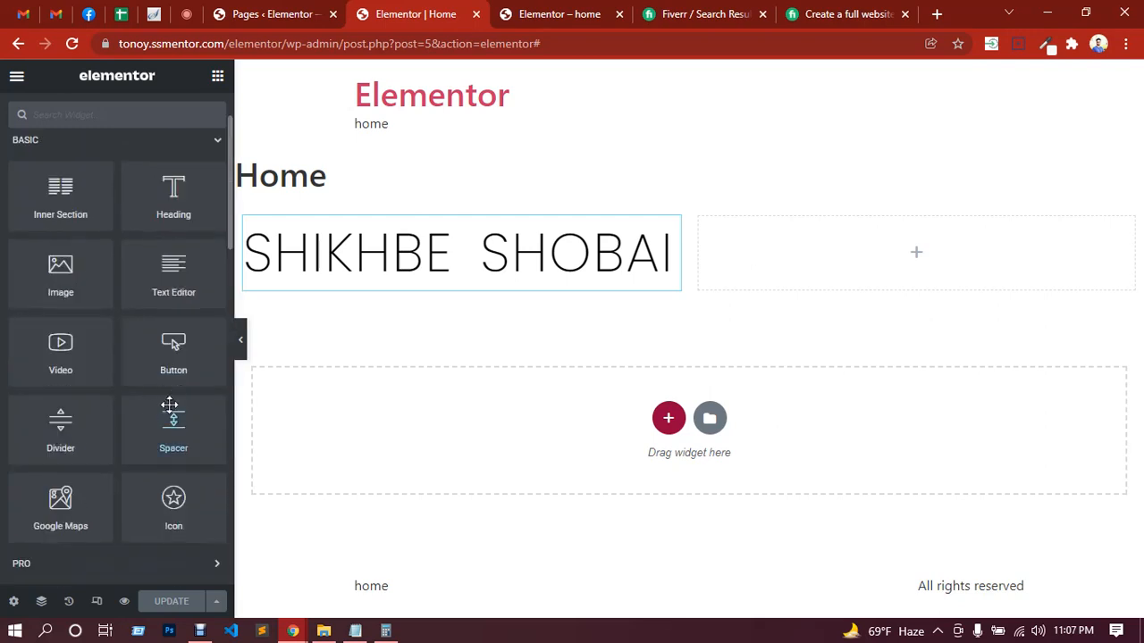
scroll(158, 376, "up", 1)
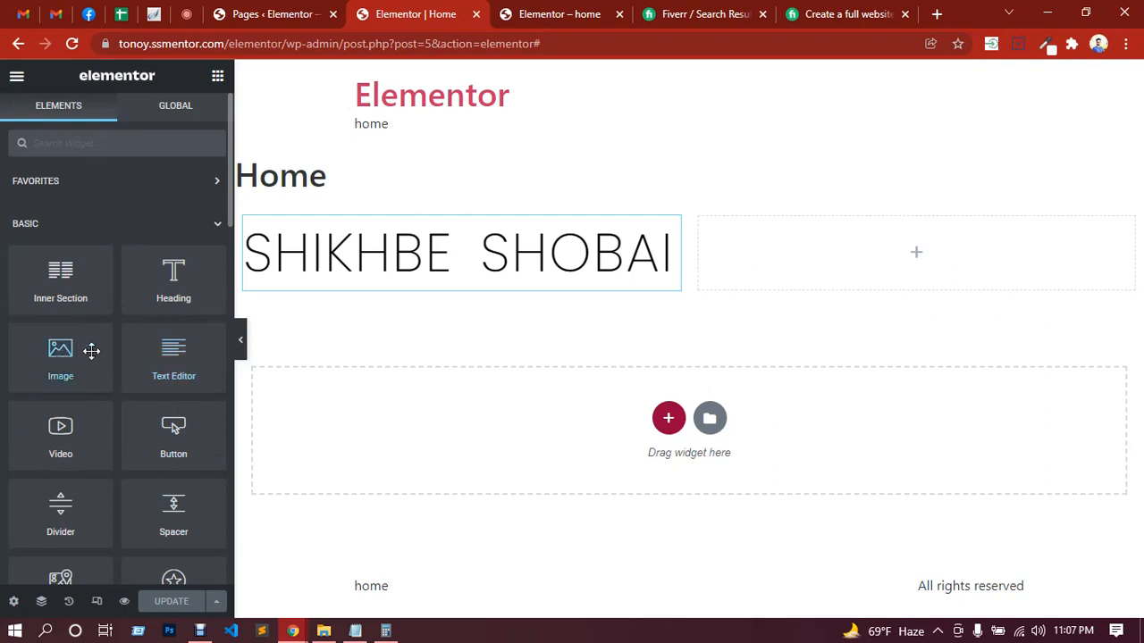
Step: Add an Image widget to the empty right column and insert জেনে-নেয়া-যাক-কিছু-CSS-3-ফ্রেমওয়ার্ক-সম্পর্কে-2.png, uploaded from the Downloads folder
left_click_drag(49, 372, 841, 393)
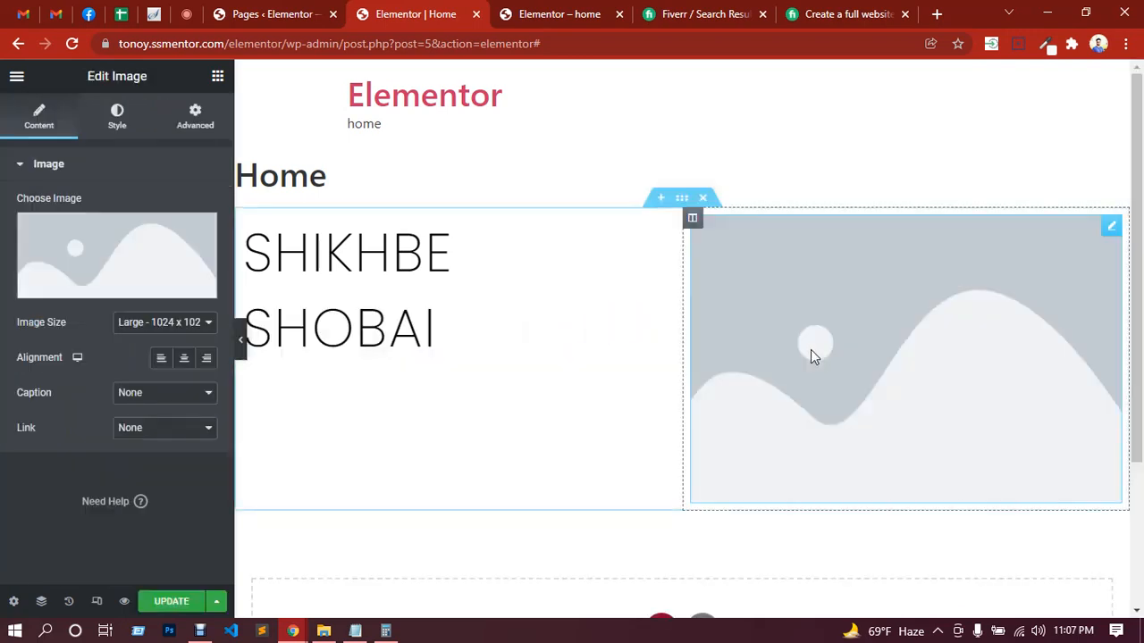
left_click(128, 265)
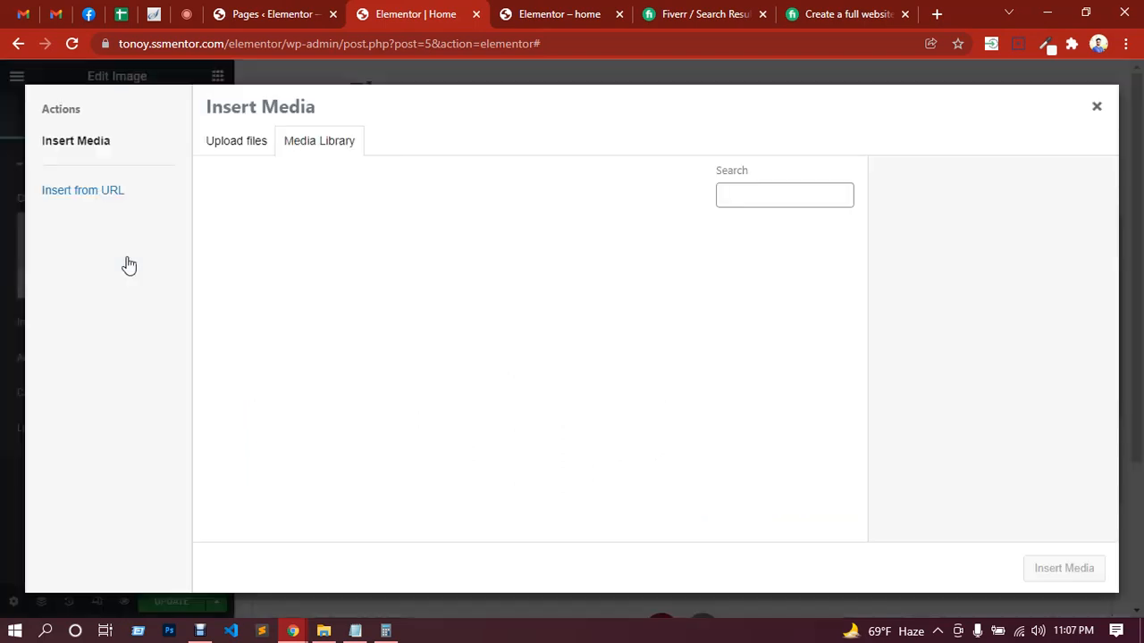
left_click(229, 148)
left_click(647, 357)
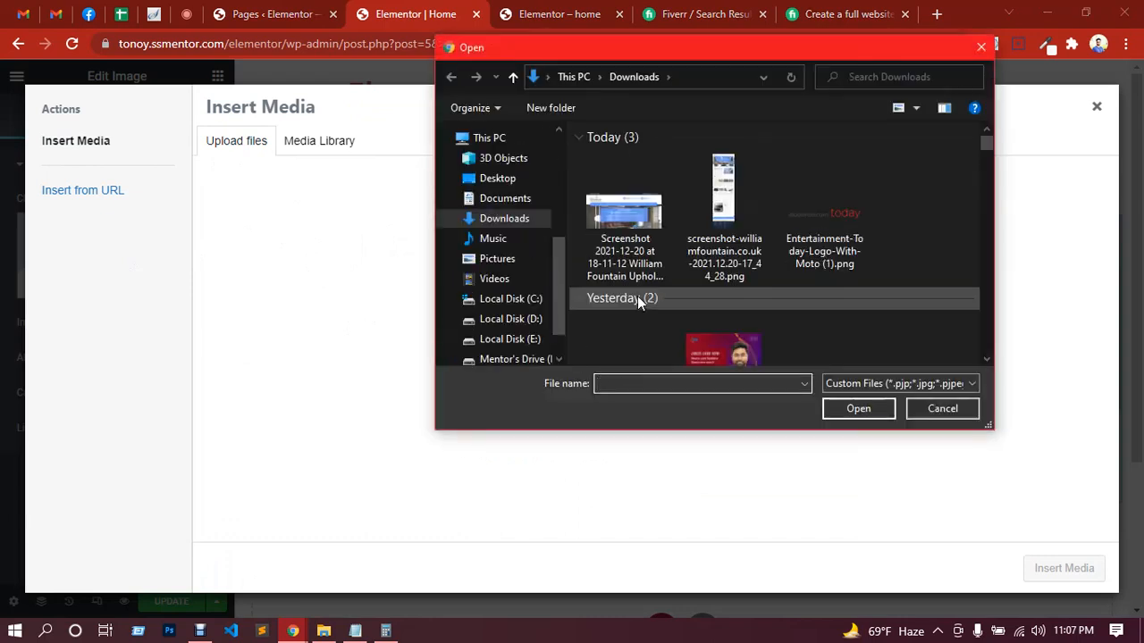
scroll(879, 286, "down", 1)
double_click(754, 270)
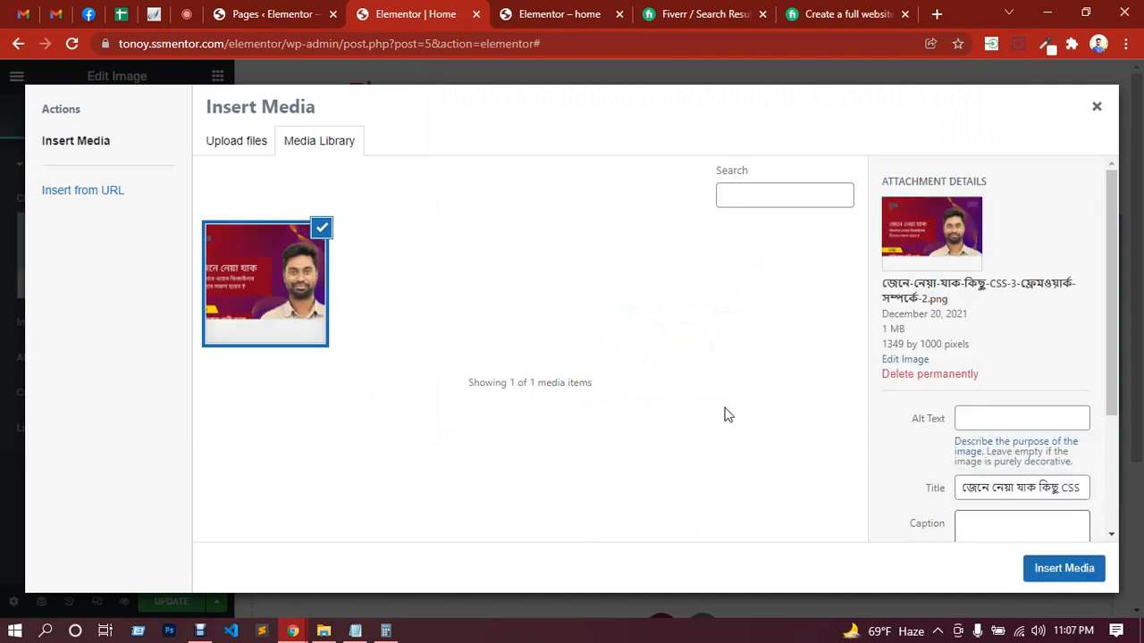
left_click(1060, 582)
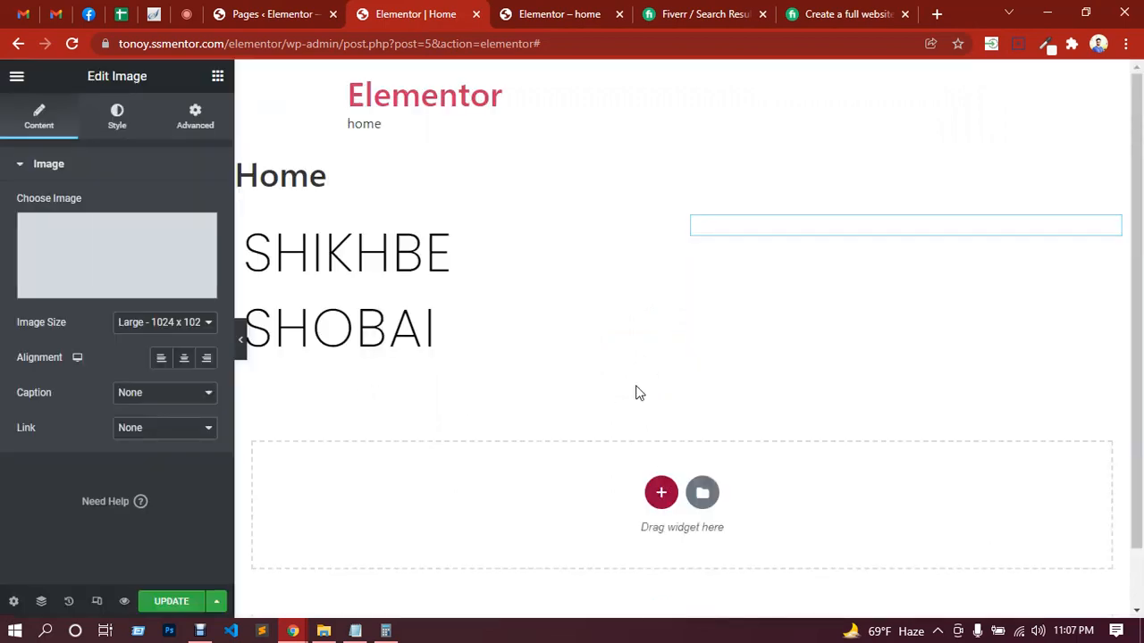
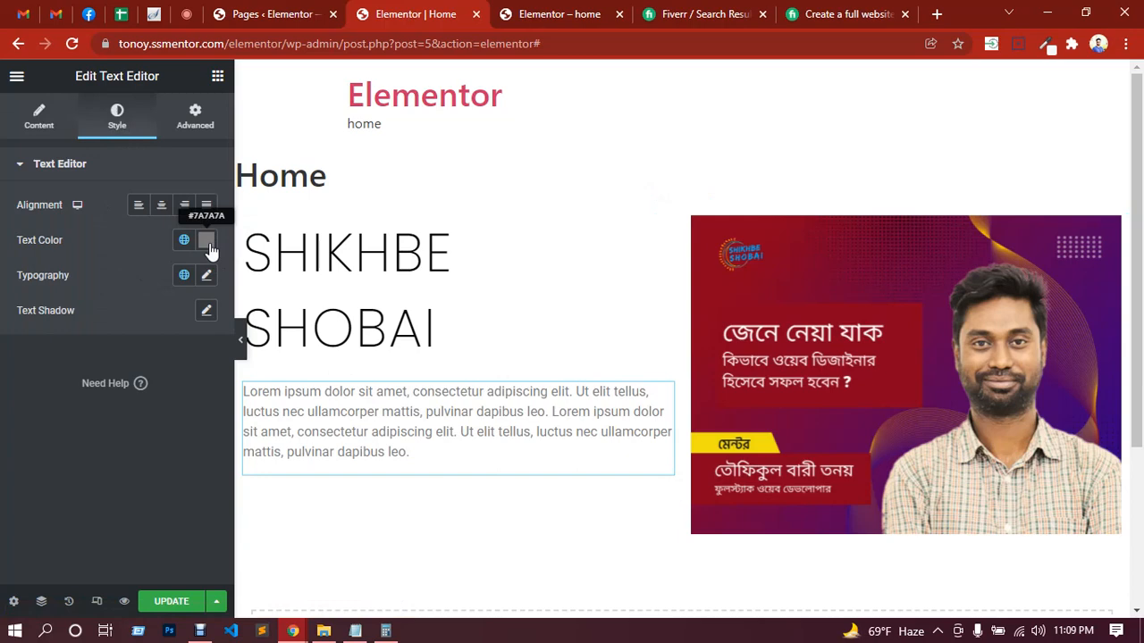
Step: Set the text color of the Lorem ipsum paragraph to #000
left_click(206, 241)
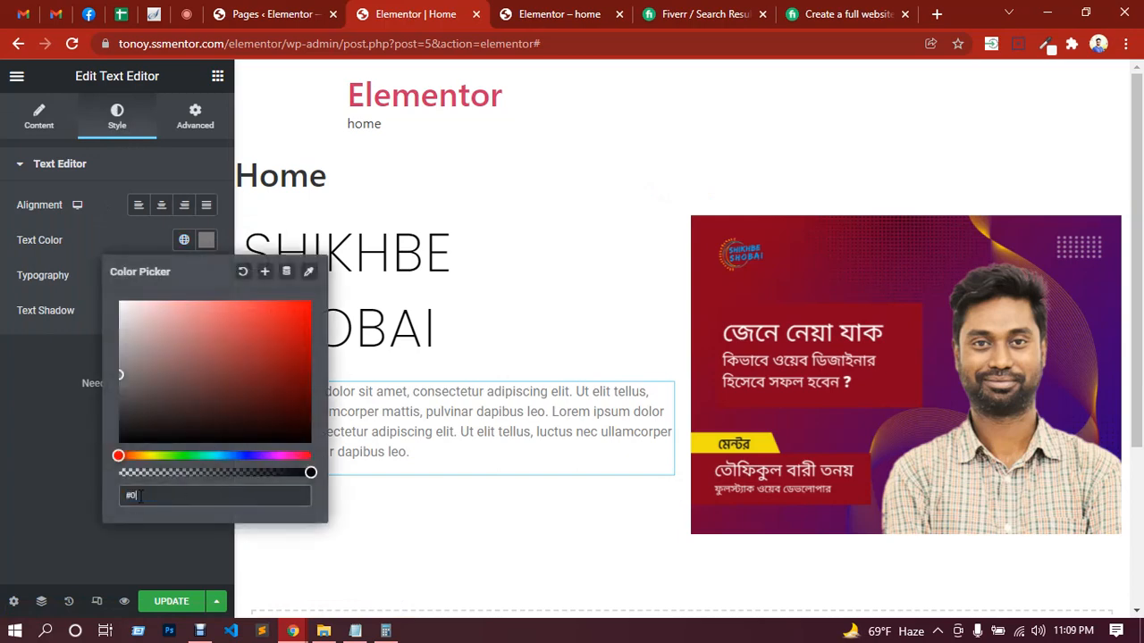
type("#000")
left_click(31, 464)
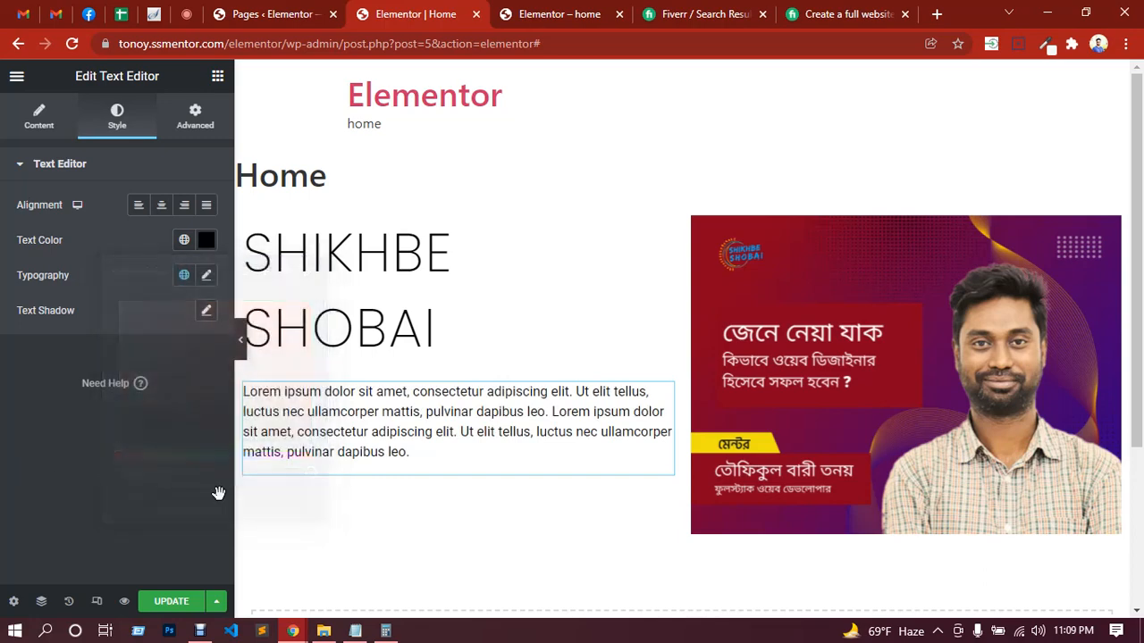
Step: Set the paragraph's typography to the Poppins font family at a size of 14 px
left_click(206, 277)
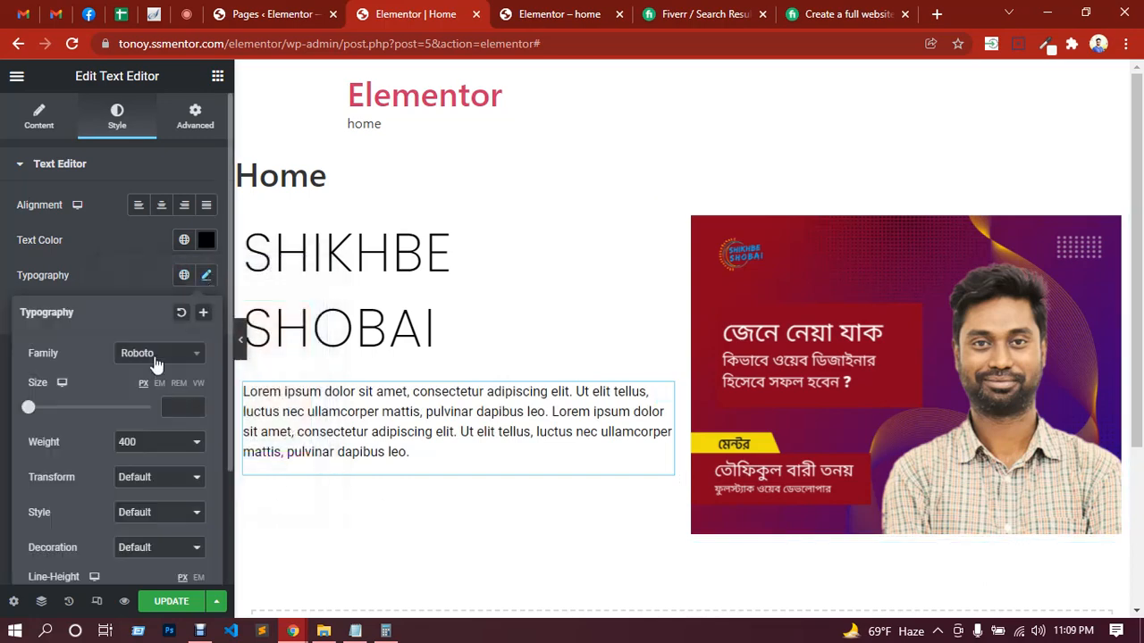
left_click(156, 355)
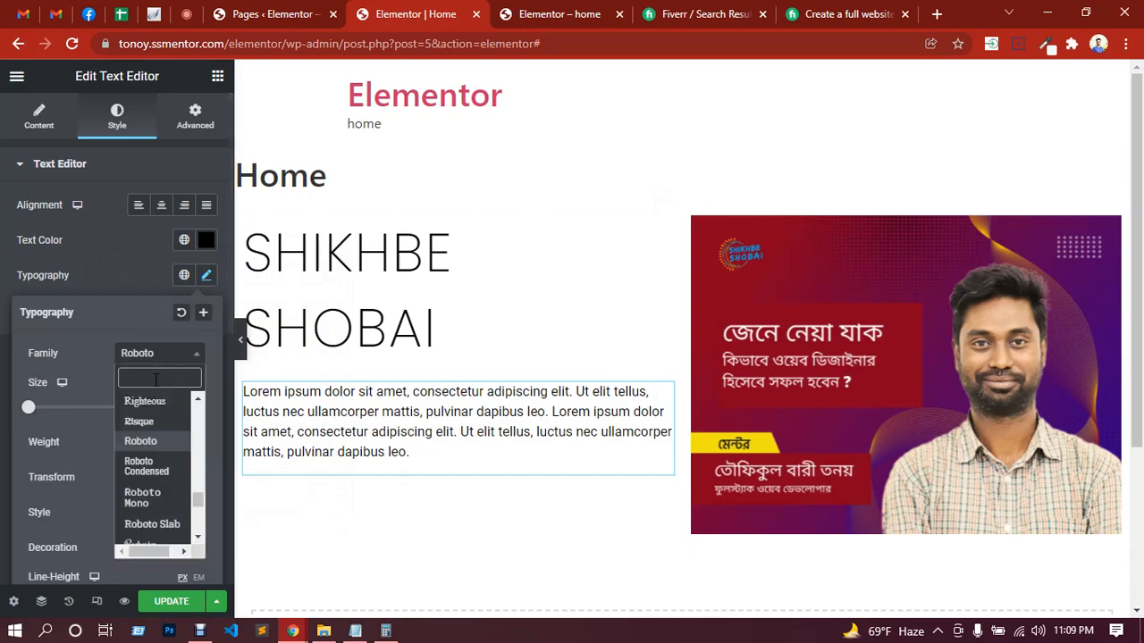
type("popp")
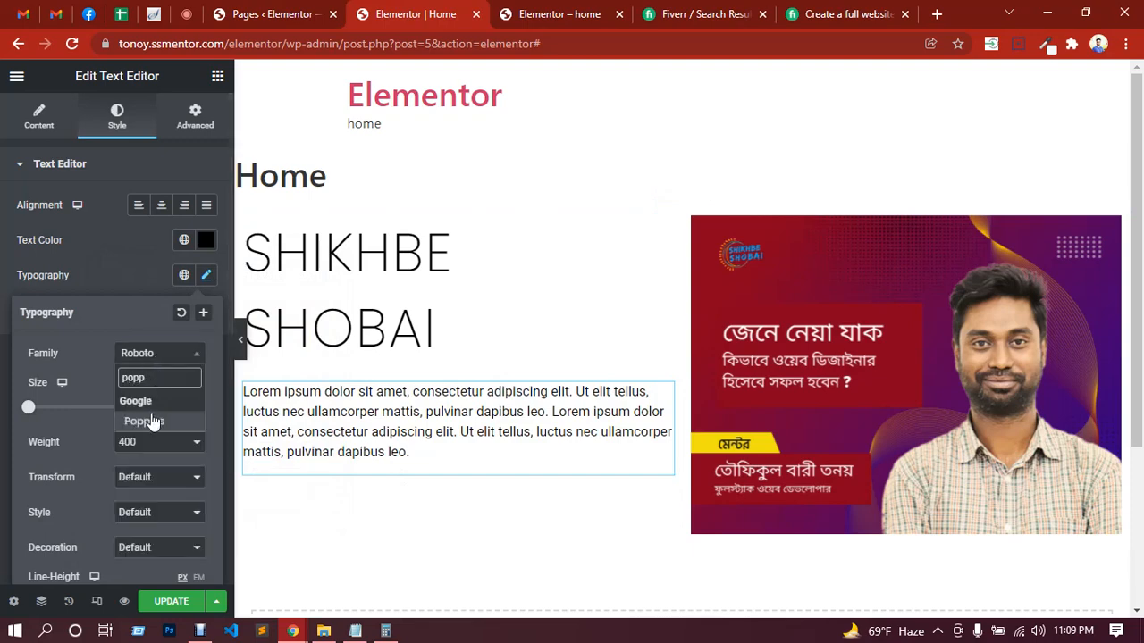
left_click(153, 421)
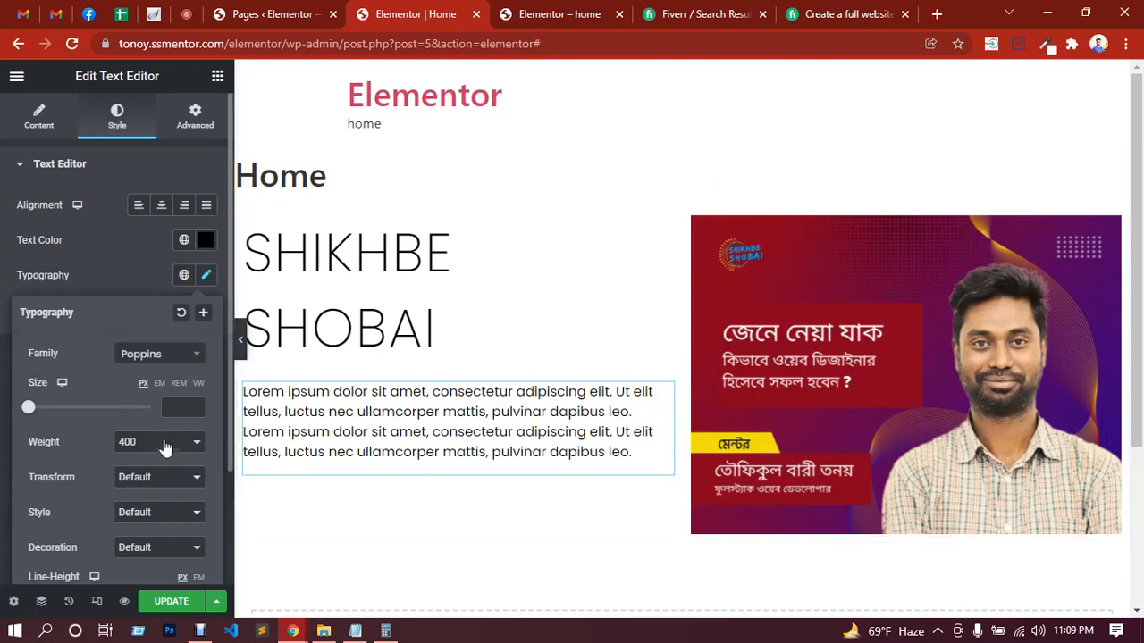
left_click(178, 407)
type("14")
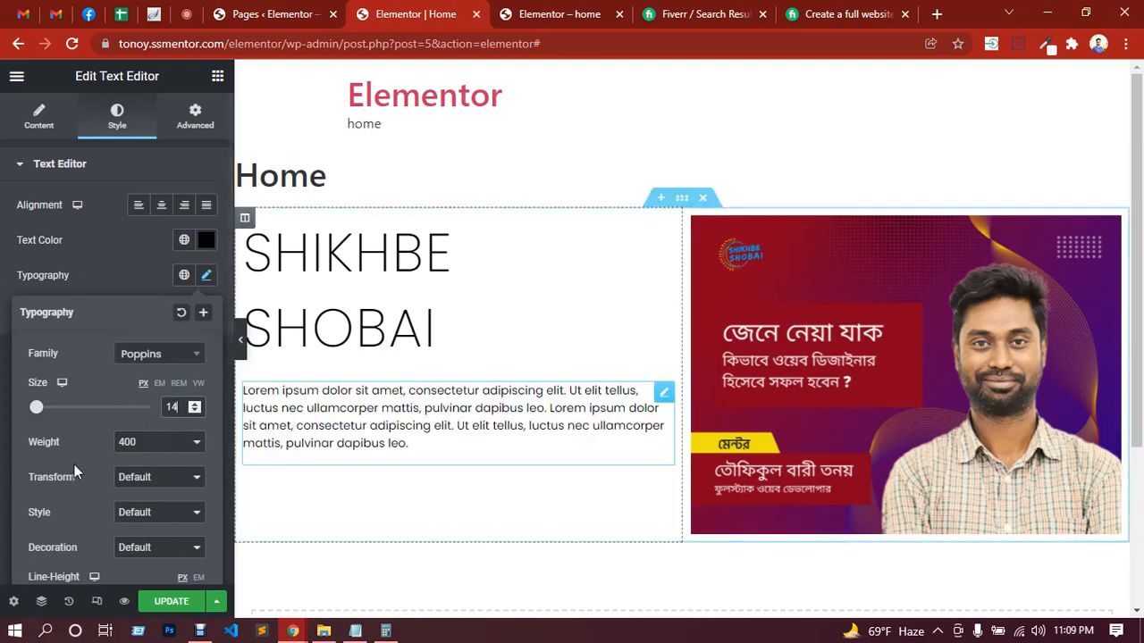
Step: Set the paragraph's line height to 1.7 EM
scroll(71, 469, "down", 1)
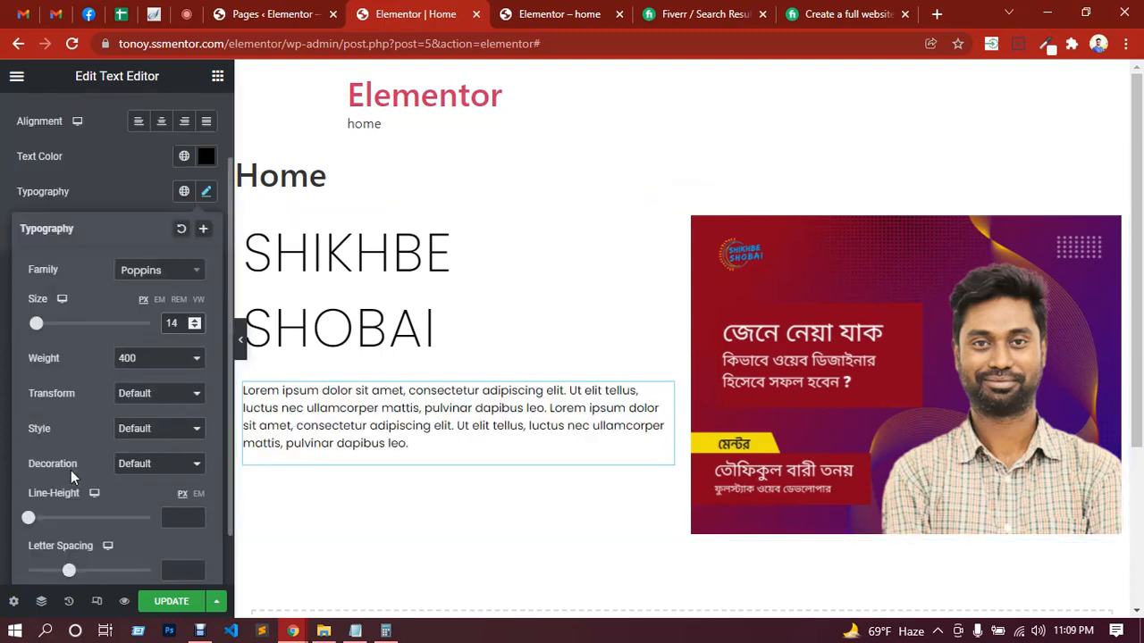
left_click(198, 493)
left_click(175, 516)
type("1.4")
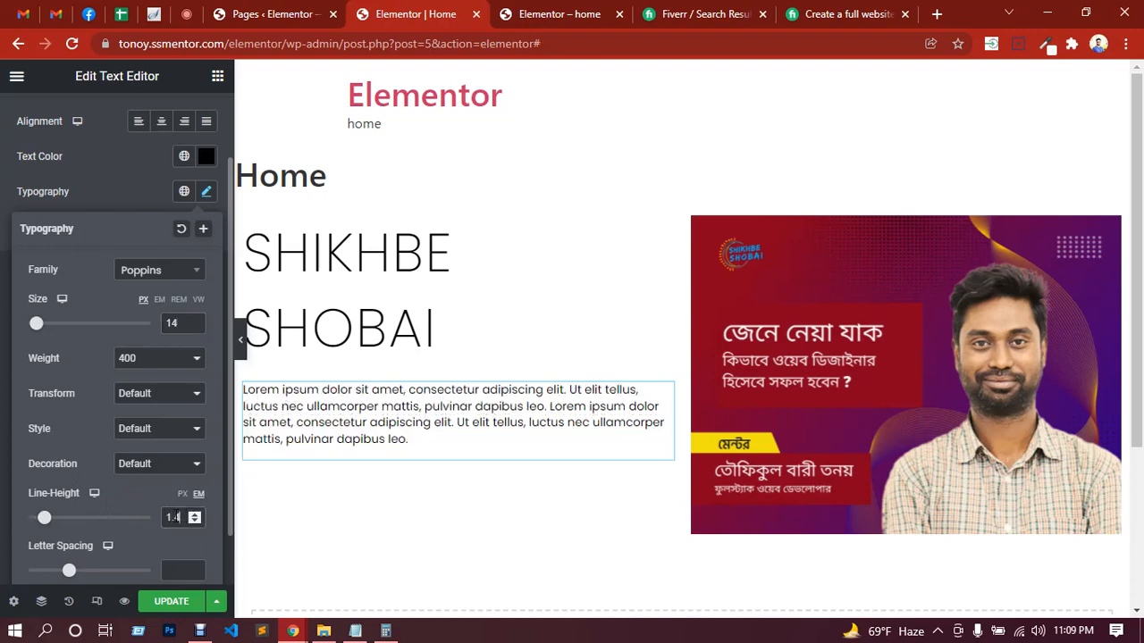
key("BackSpace")
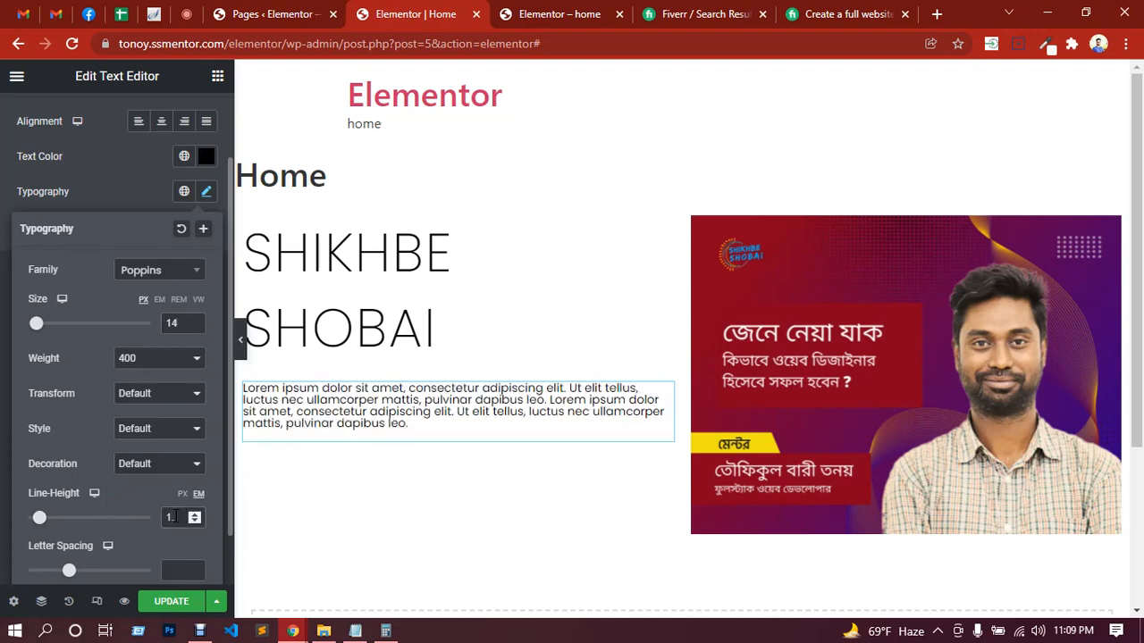
type("7")
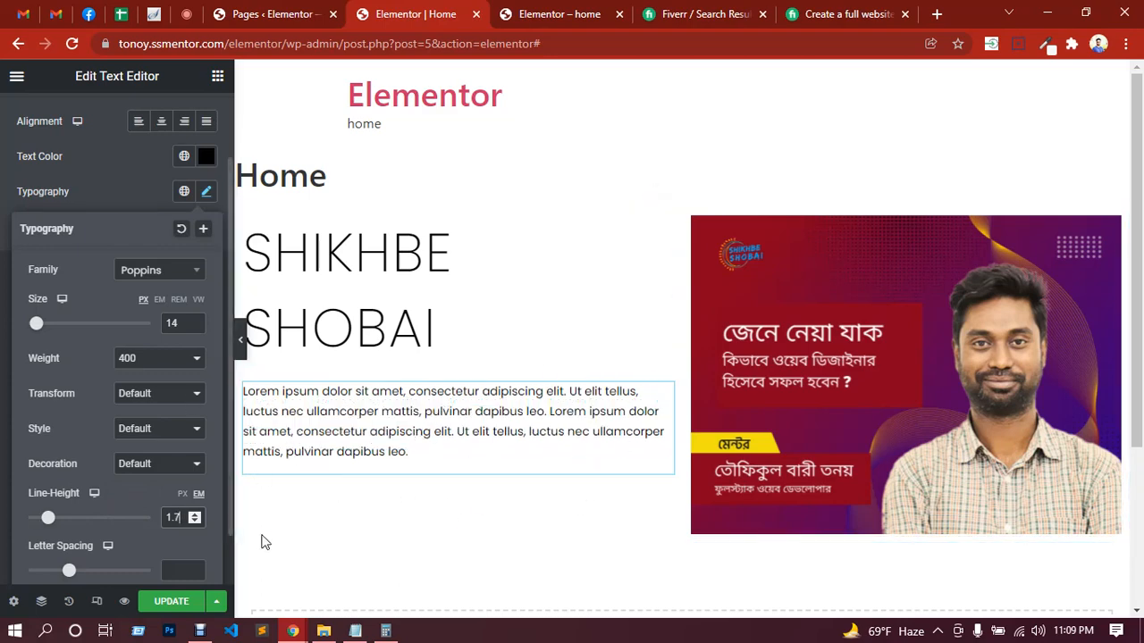
Step: Save the page and check its layout on the reloaded live site and in the editor's full-width view
left_click(179, 611)
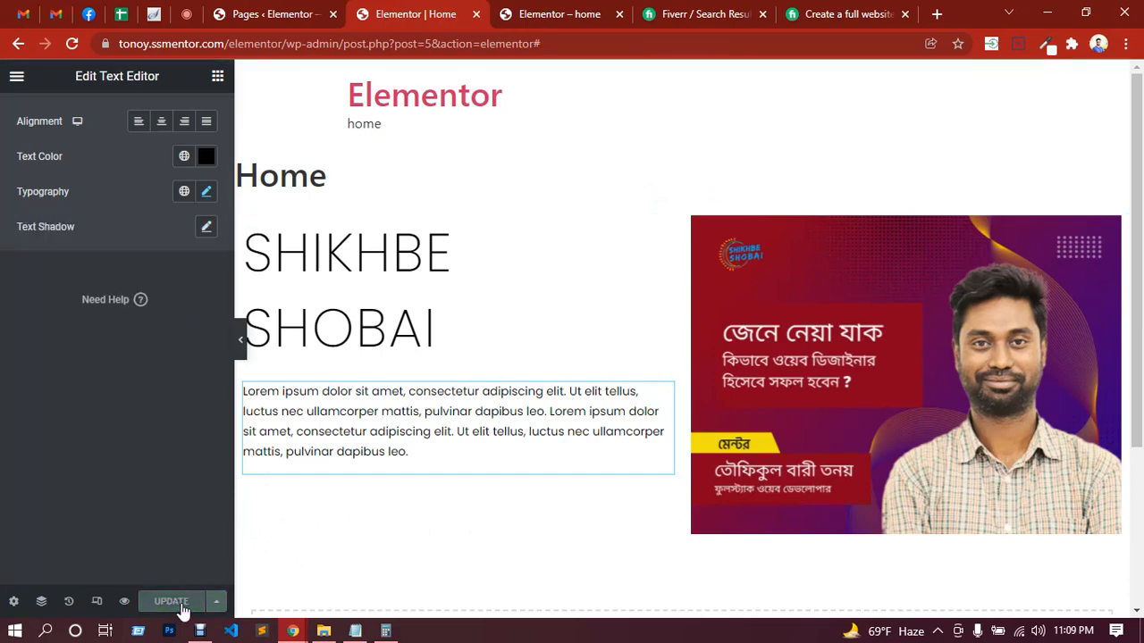
left_click(585, 8)
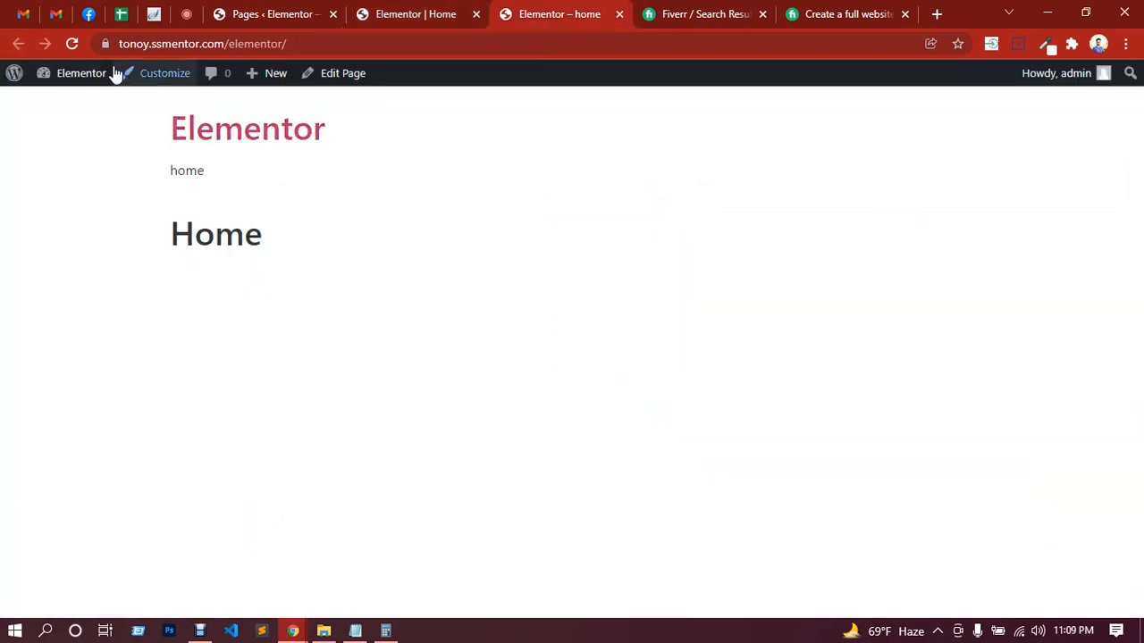
left_click(74, 44)
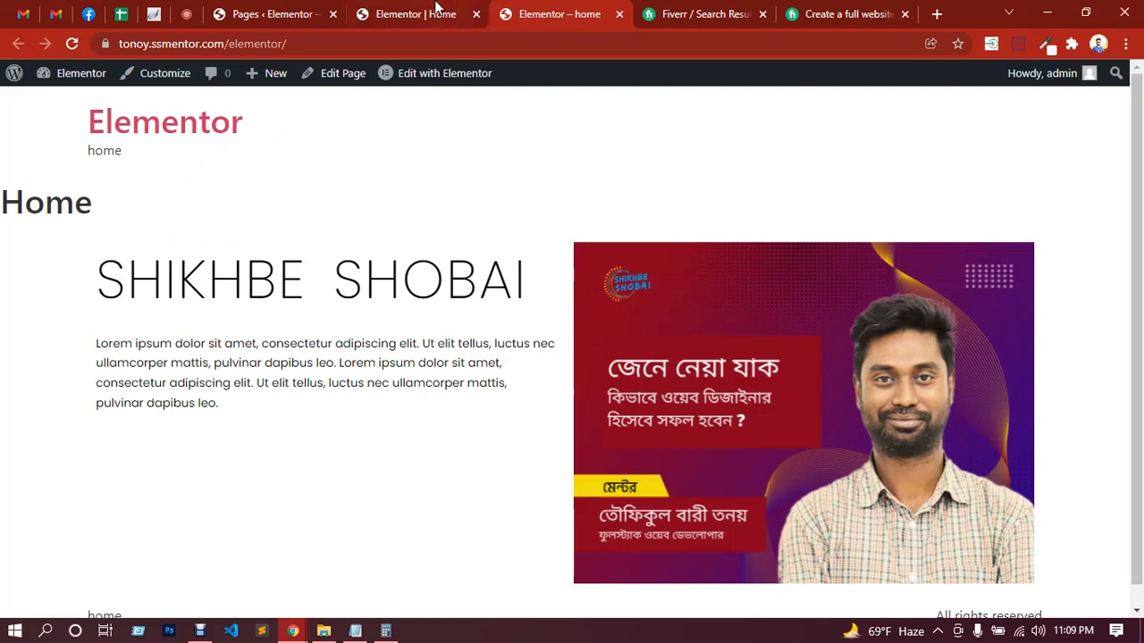
left_click(438, 8)
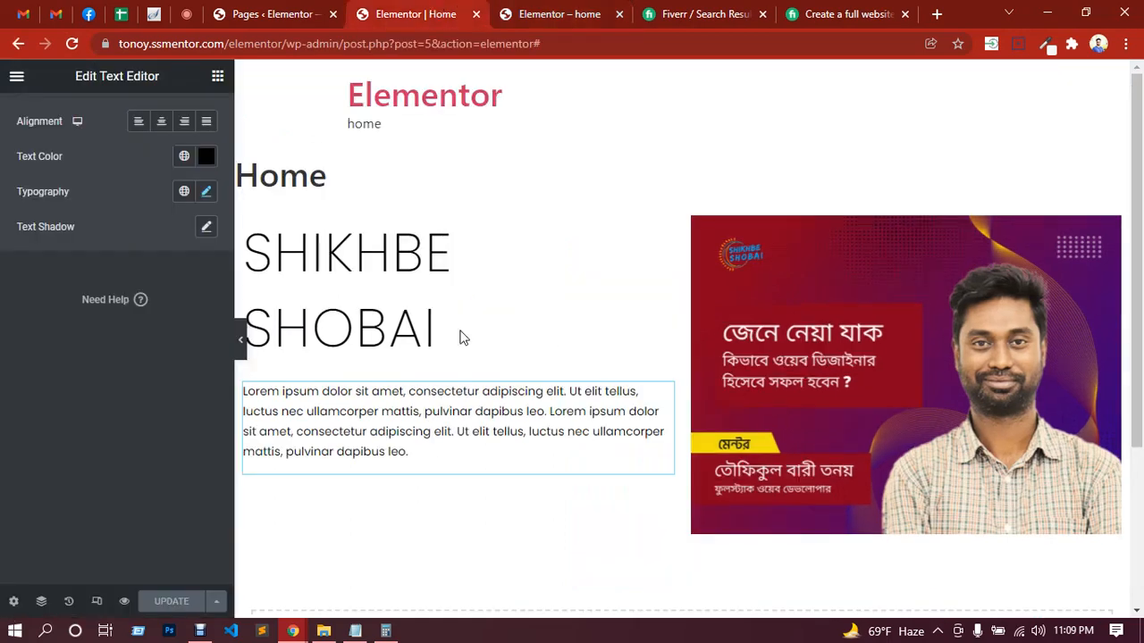
left_click(244, 350)
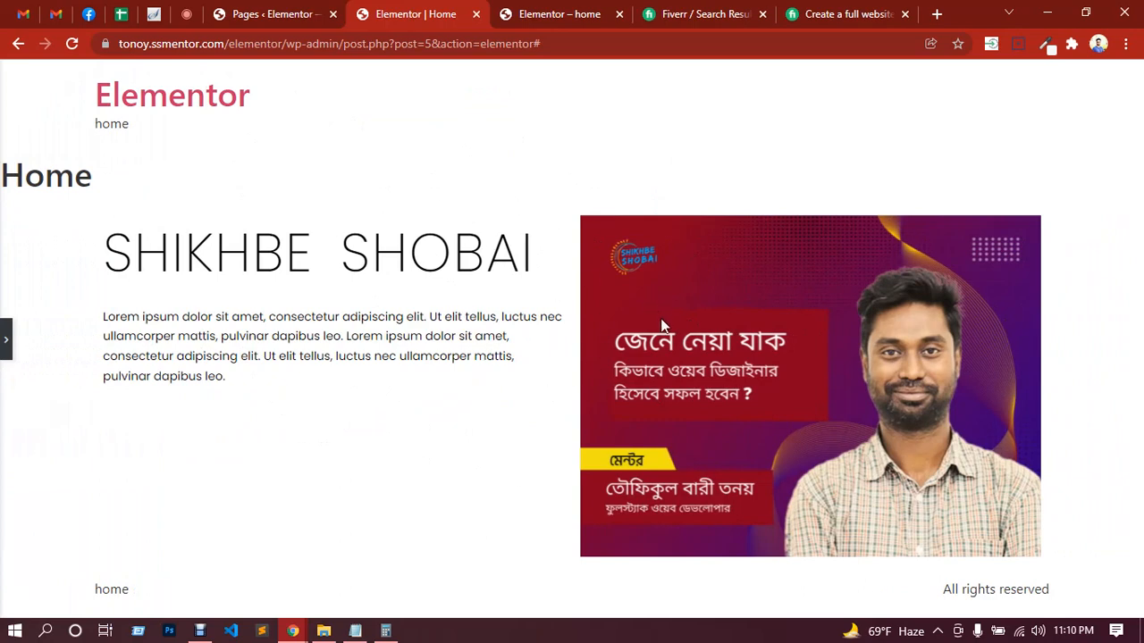
Step: Switch to the Google Meet call and read the class's replies in the in-call messages
left_click(195, 17)
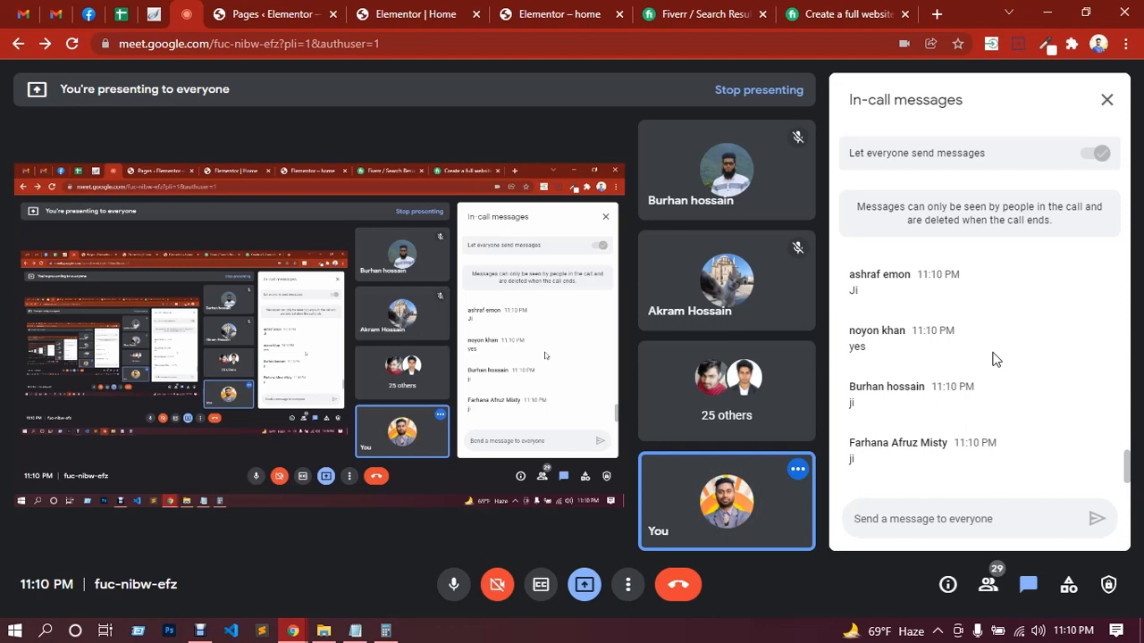
scroll(1003, 408, "up", 3)
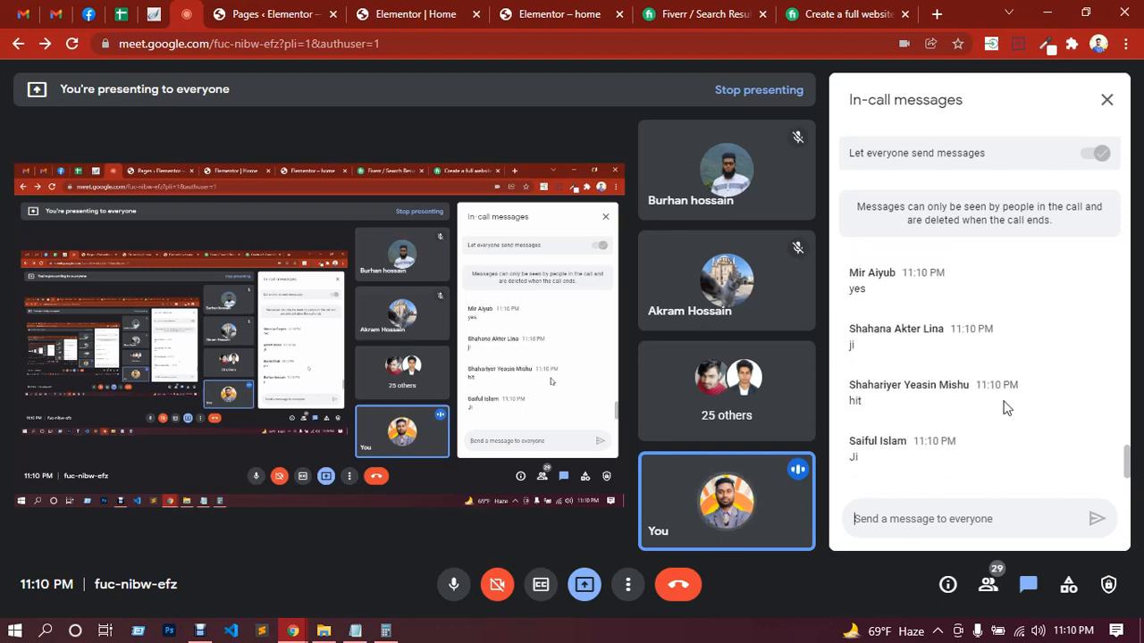
scroll(1002, 408, "down", 3)
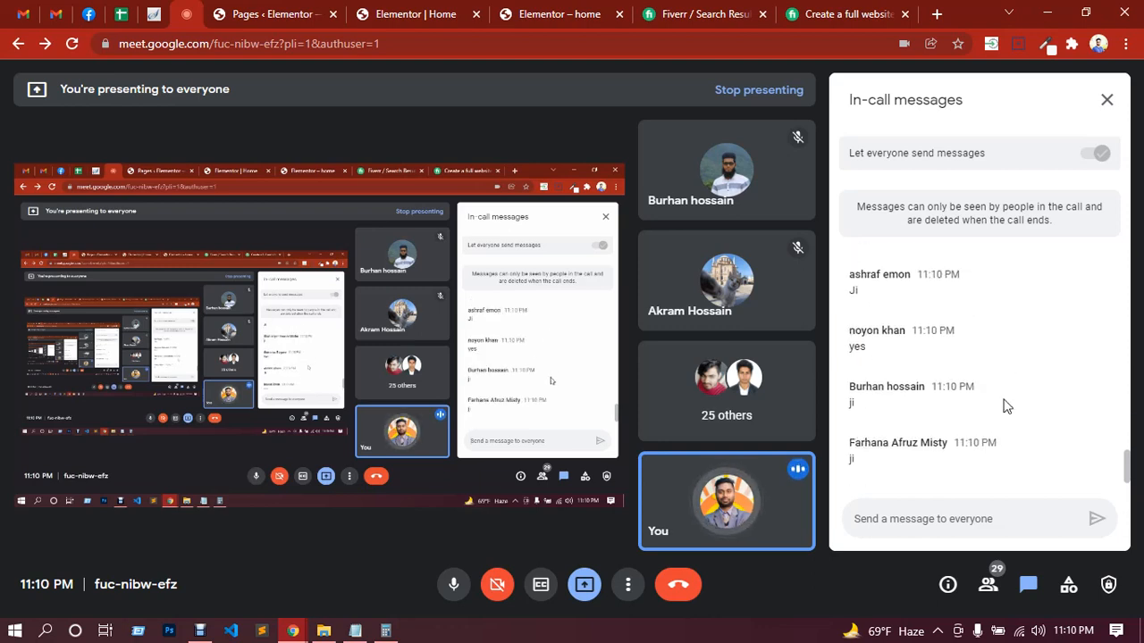
Step: Return to the Elementor editor and add a Button widget below the paragraph in the left column
left_click(420, 13)
left_click(5, 351)
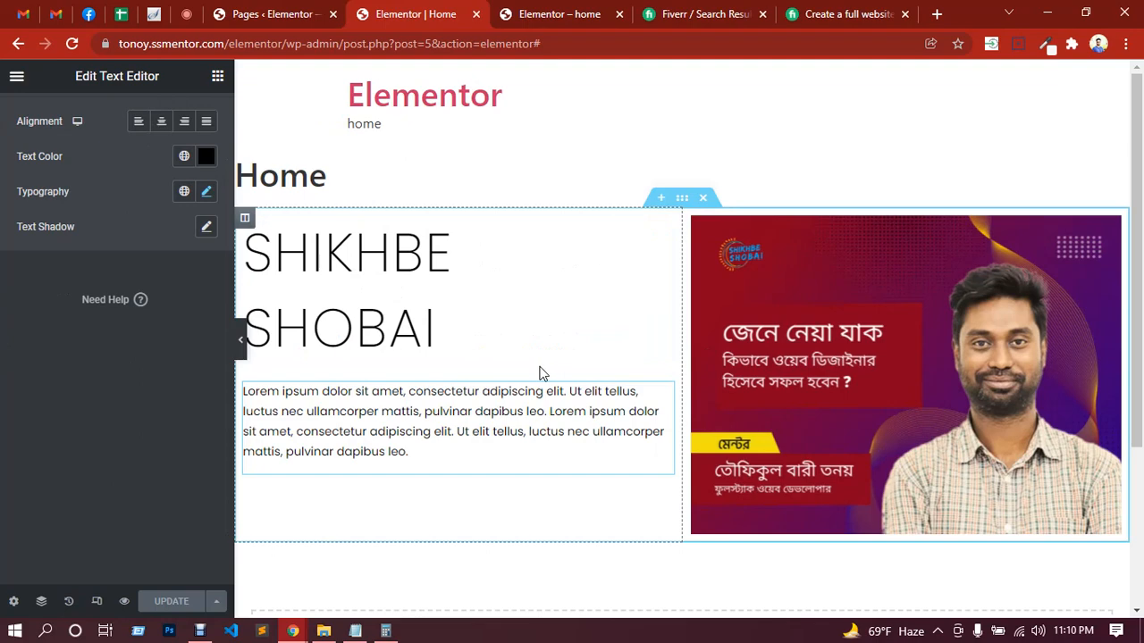
left_click(218, 78)
scroll(134, 295, "down", 2)
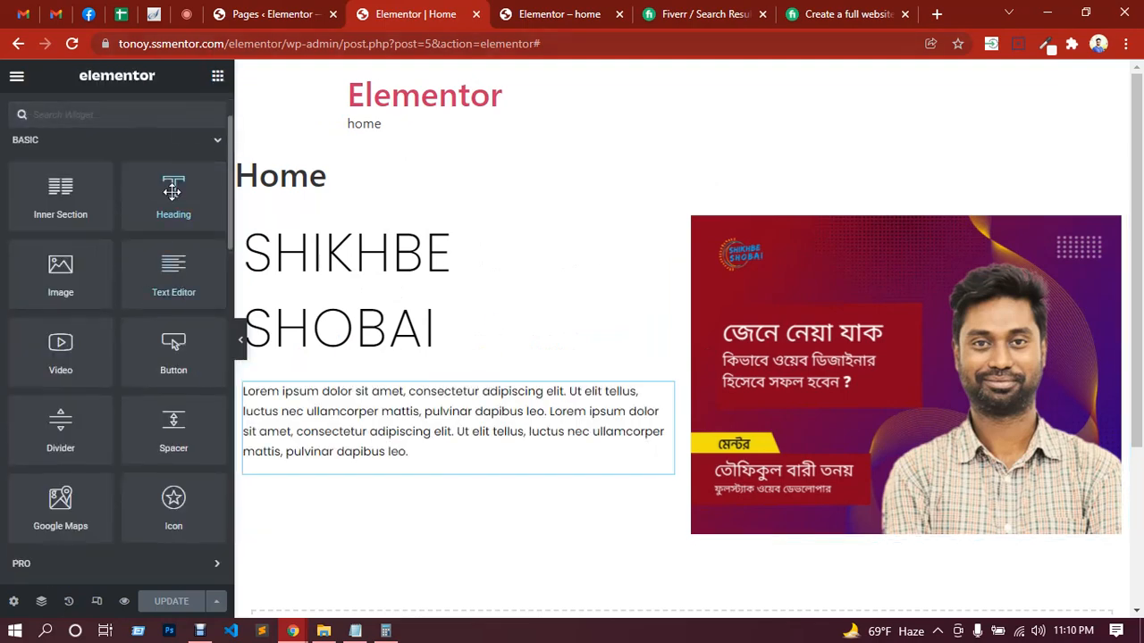
scroll(72, 311, "down", 1)
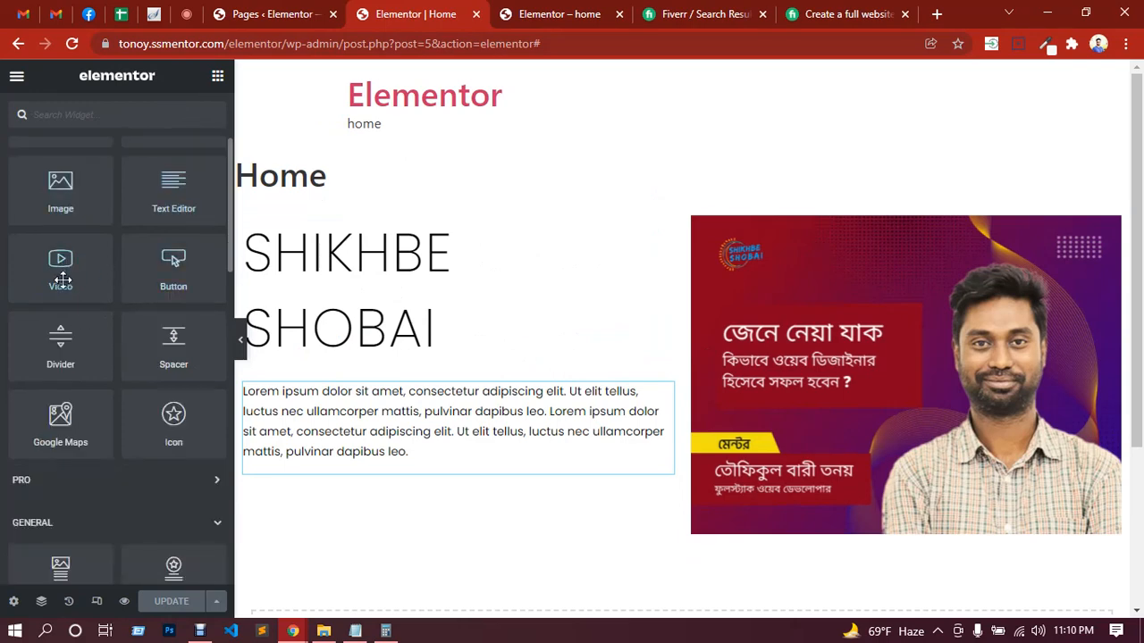
left_click_drag(182, 276, 358, 467)
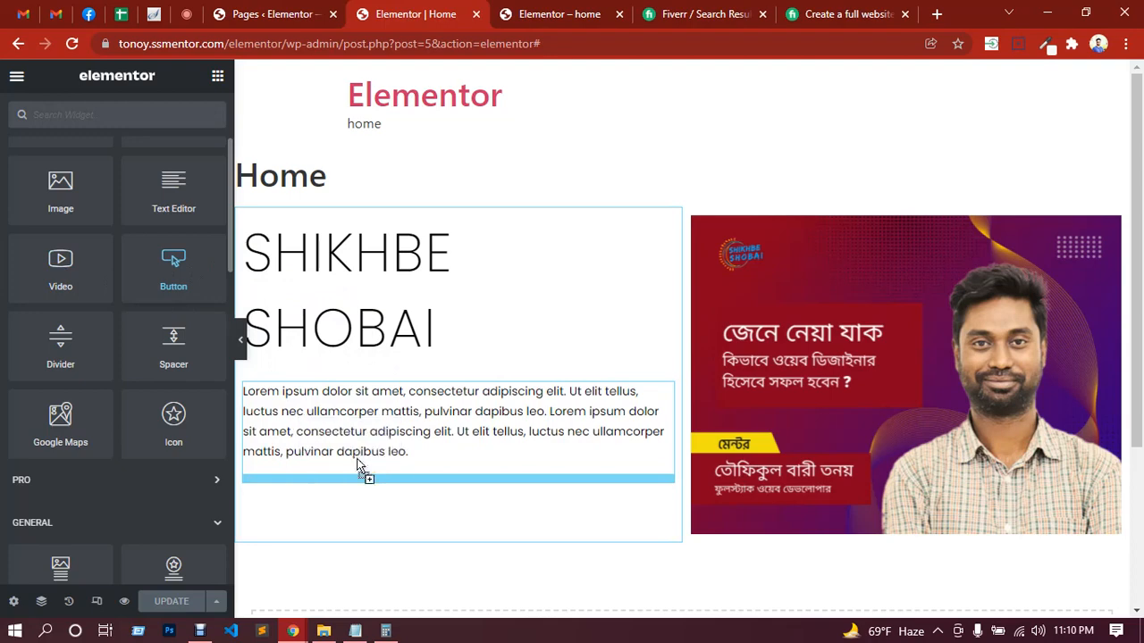
scroll(438, 481, "down", 2)
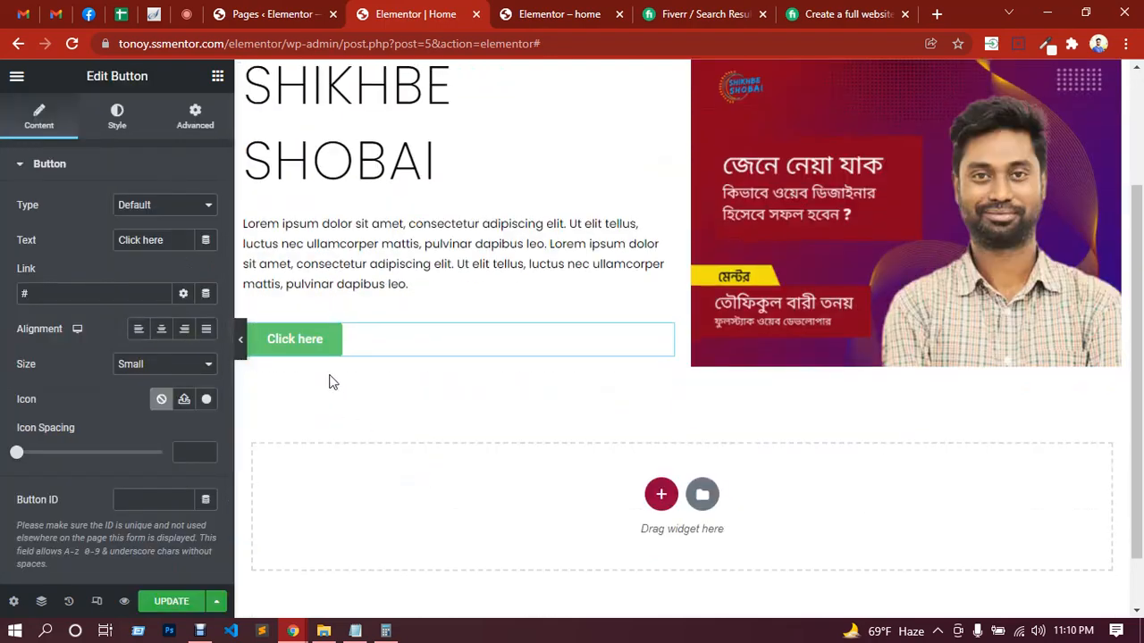
Step: Try other button types, including Info and Danger, and restore the Default type
left_click(159, 211)
left_click(147, 235)
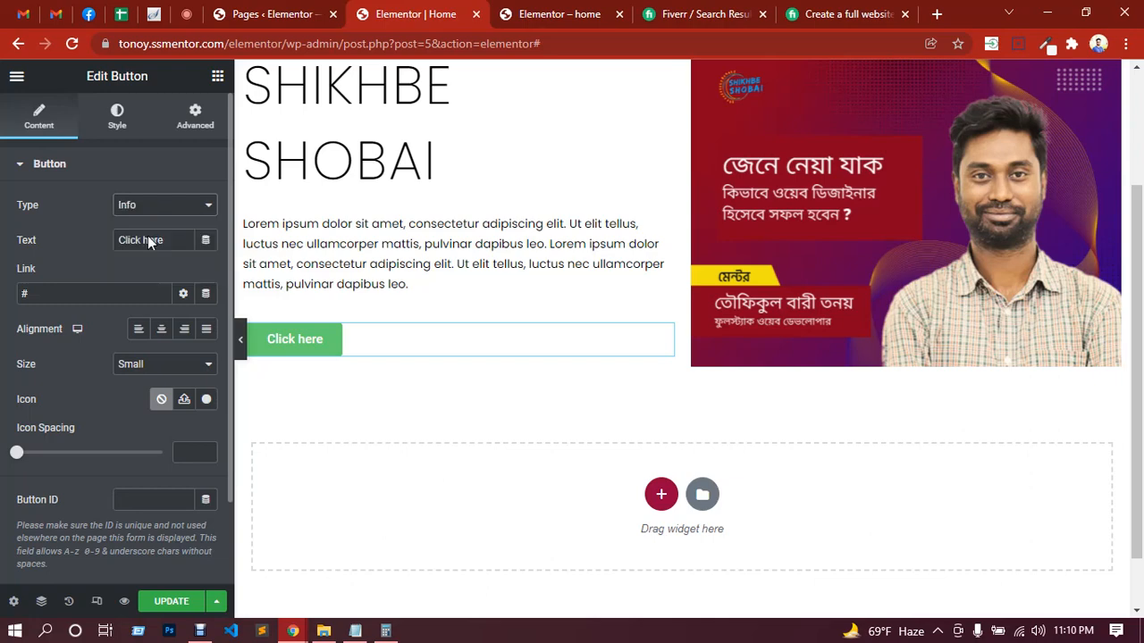
left_click(159, 212)
left_click(145, 235)
left_click(163, 207)
left_click(149, 259)
left_click(162, 208)
left_click(148, 270)
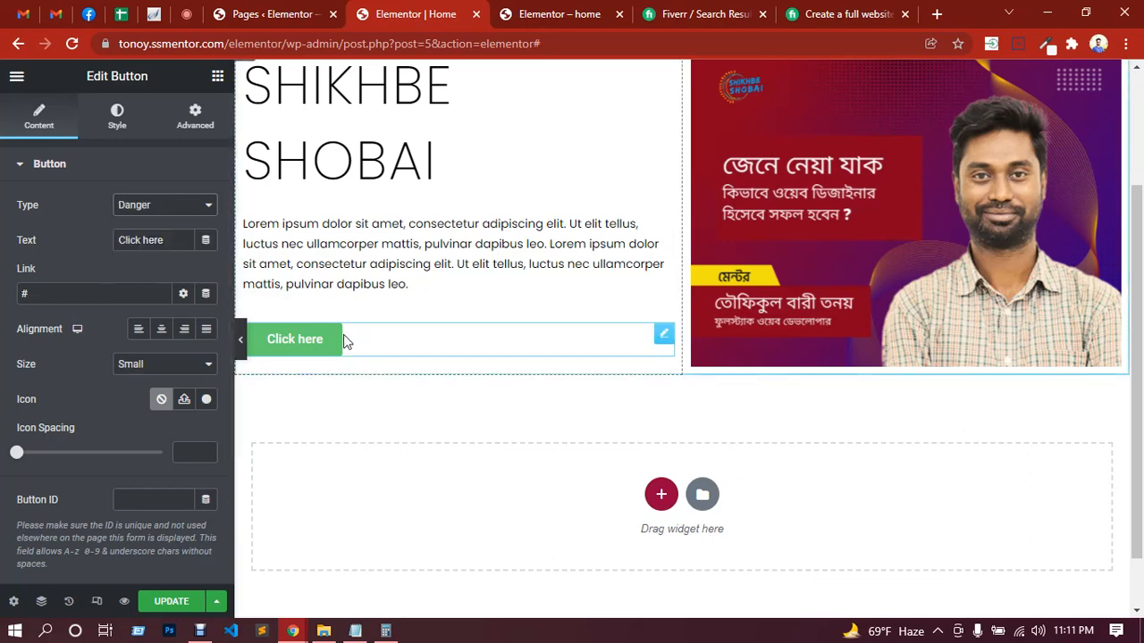
left_click(148, 209)
left_click(145, 223)
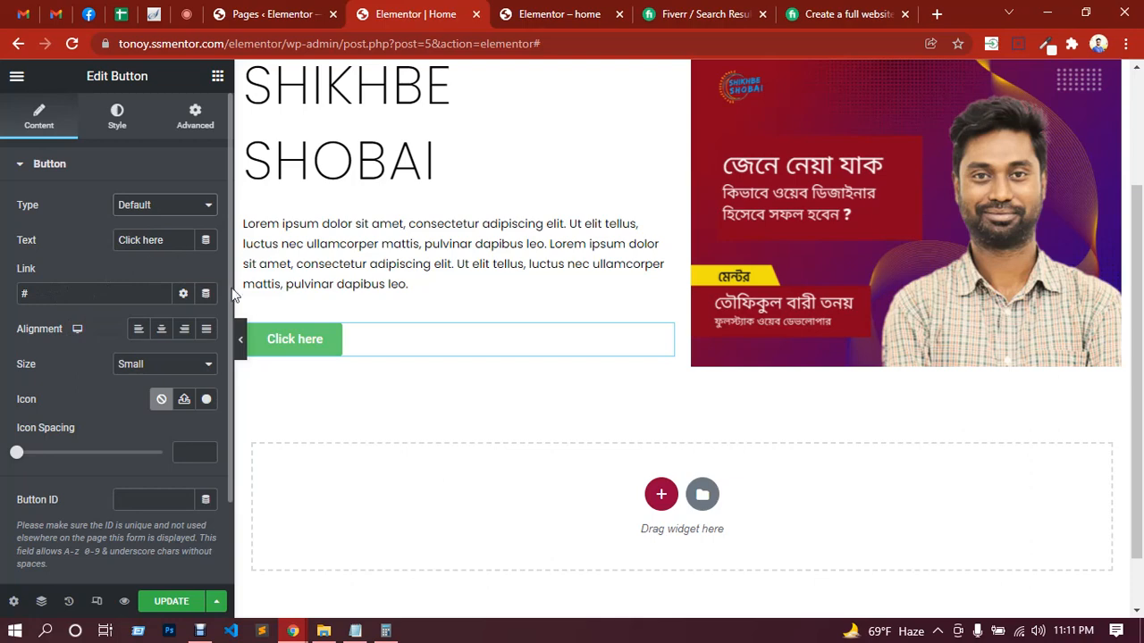
Step: Change the button's text to Read More
left_click_drag(164, 240, 119, 241)
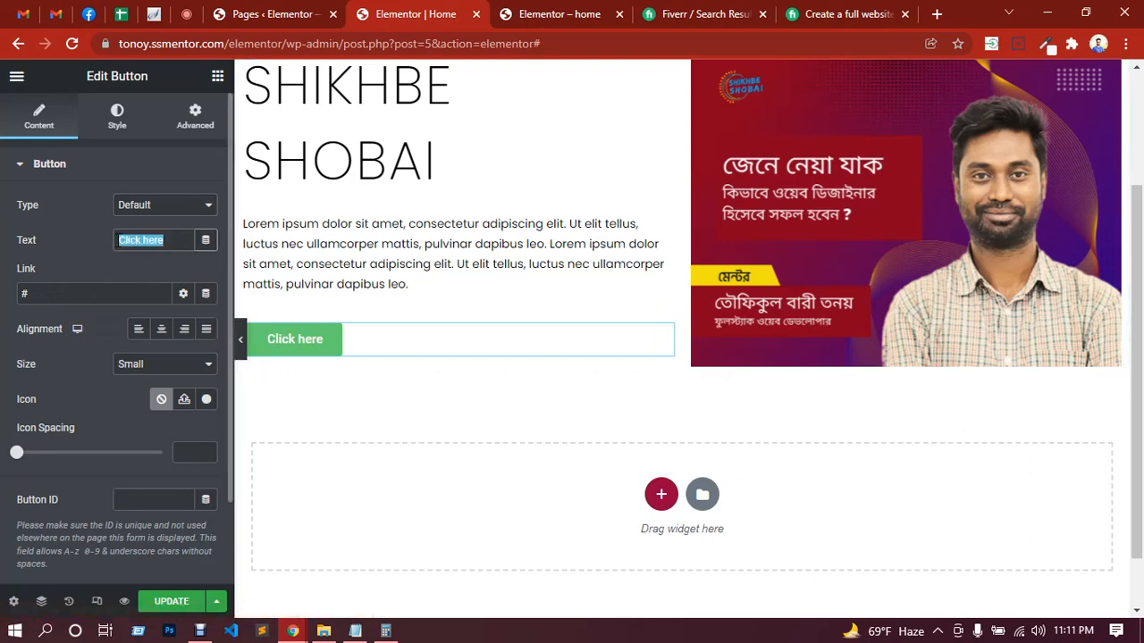
type("Read M")
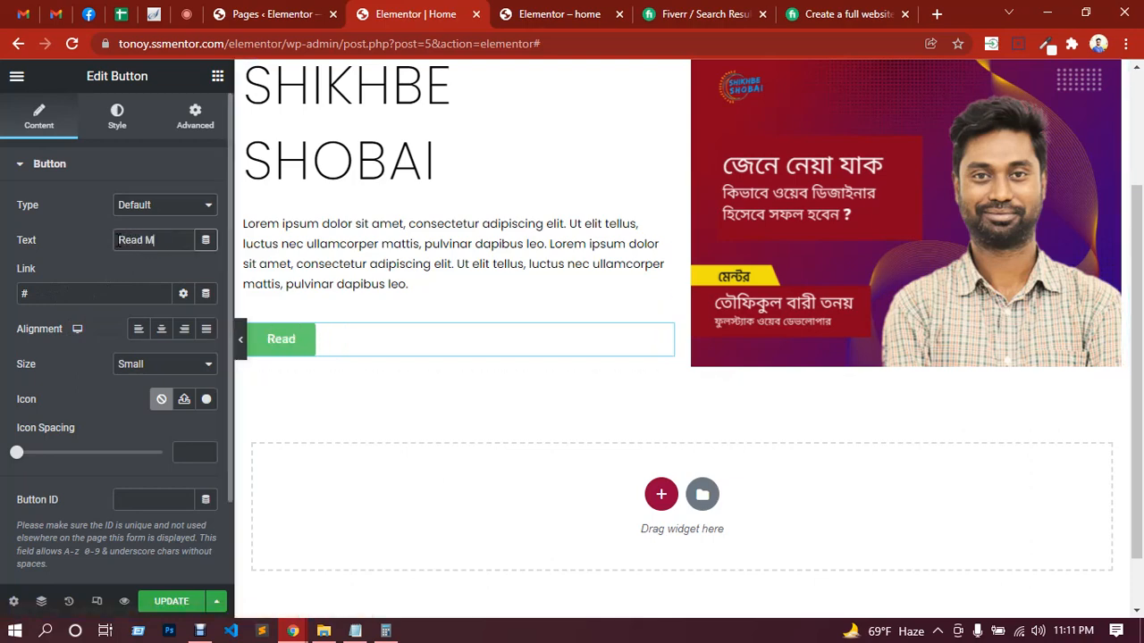
type("ore")
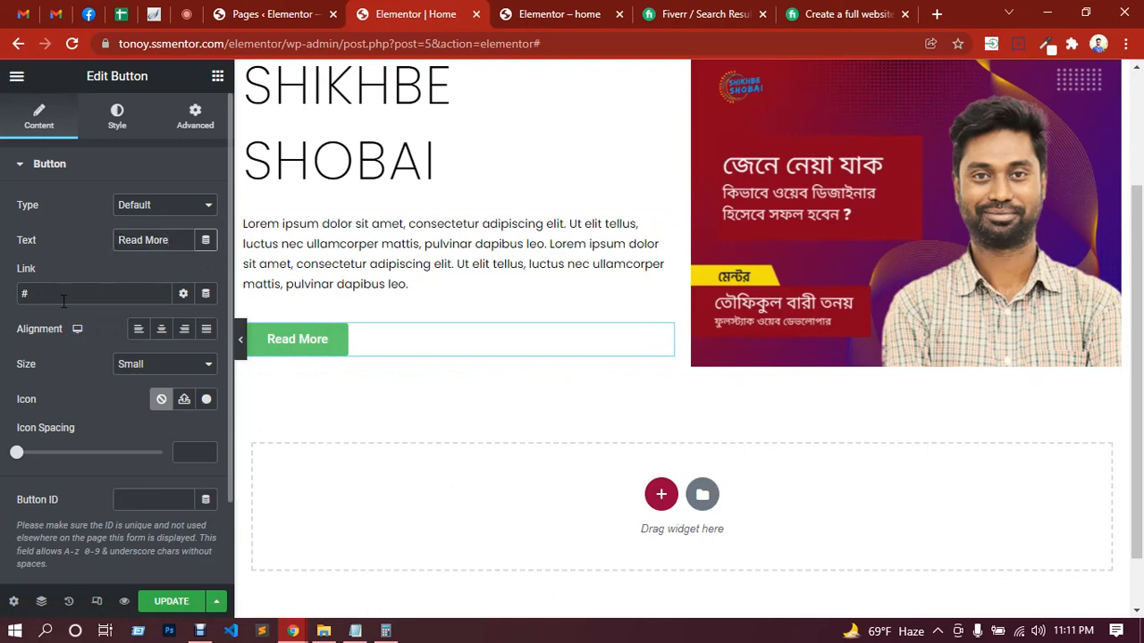
Step: Try center, right and justified alignment for the button and settle on left alignment
left_click(162, 335)
left_click(186, 335)
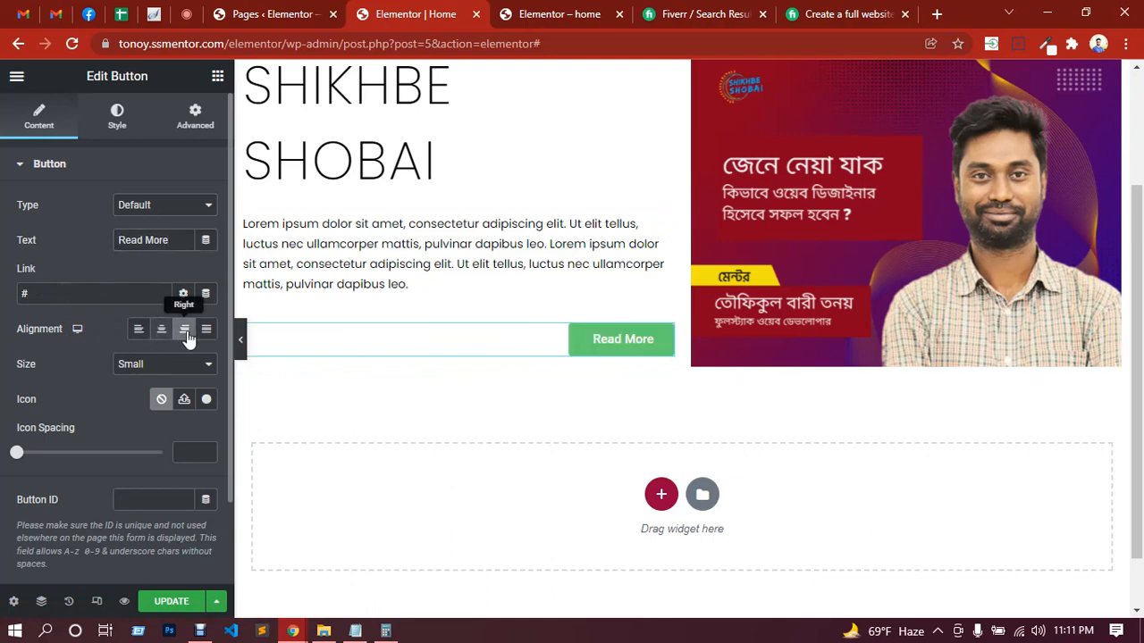
left_click(205, 333)
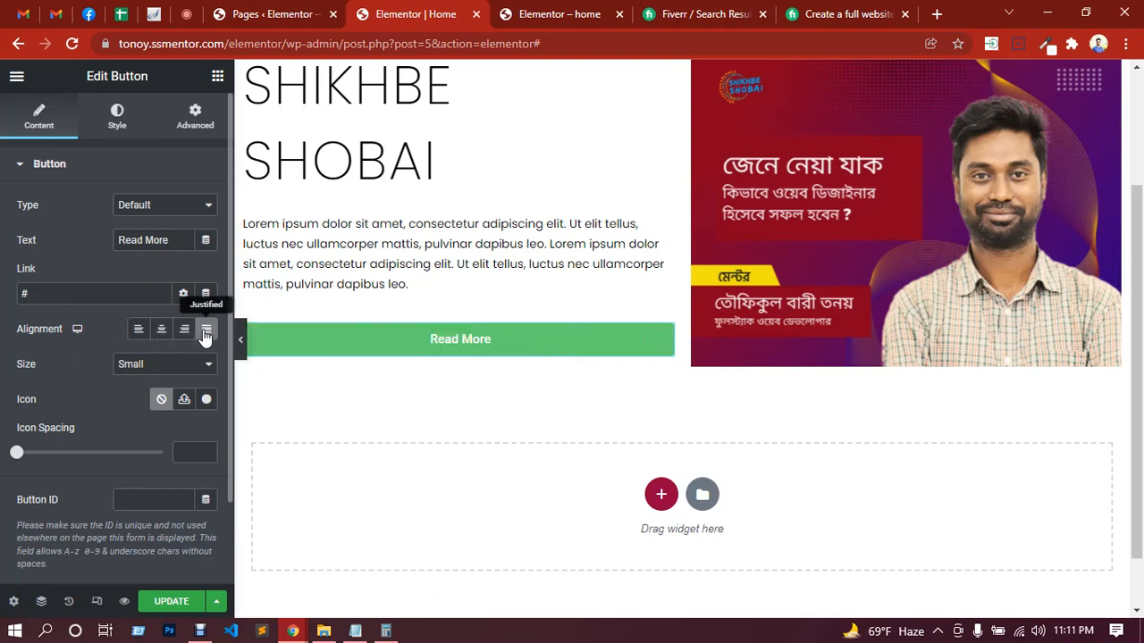
left_click(140, 331)
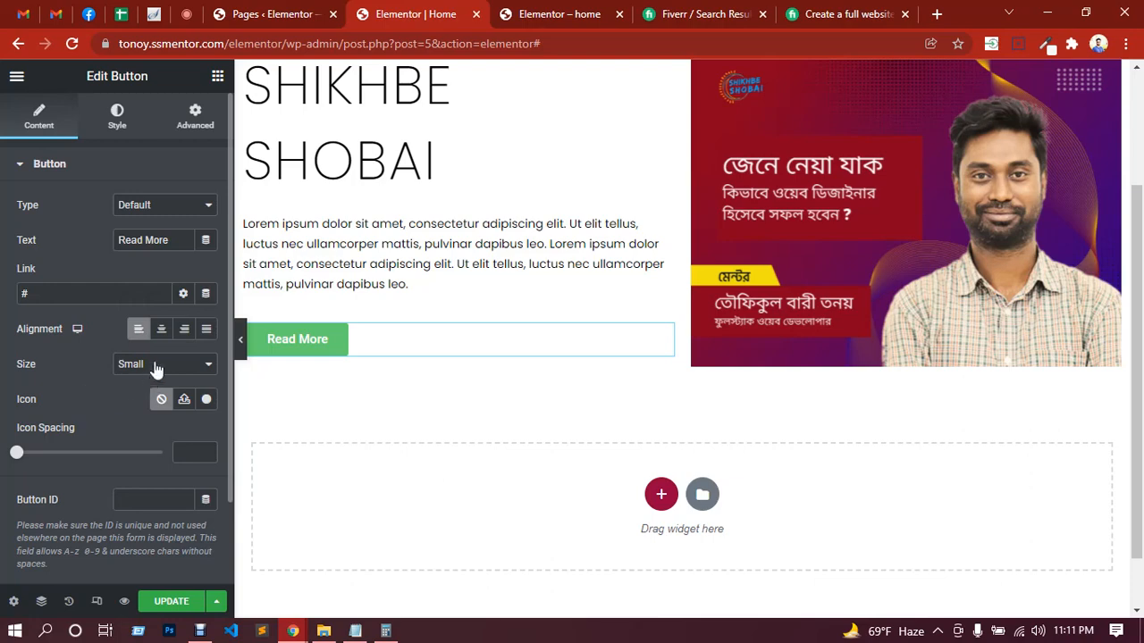
Step: Try the Medium and Large button sizes and set the size to Extra Large
left_click(154, 367)
left_click(137, 405)
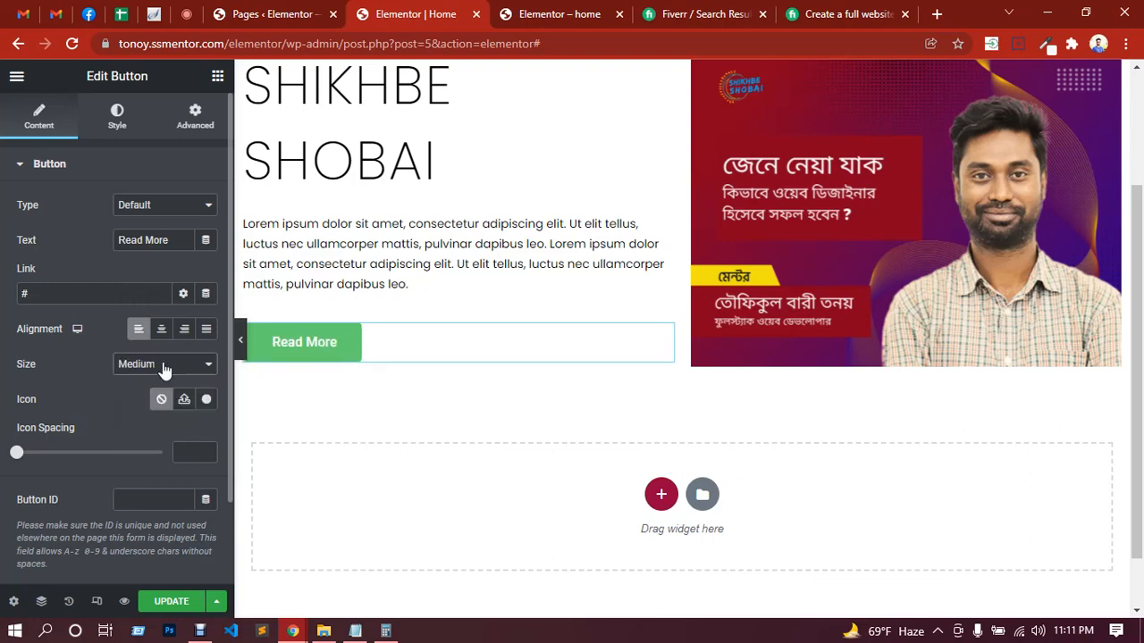
left_click(164, 370)
left_click(143, 415)
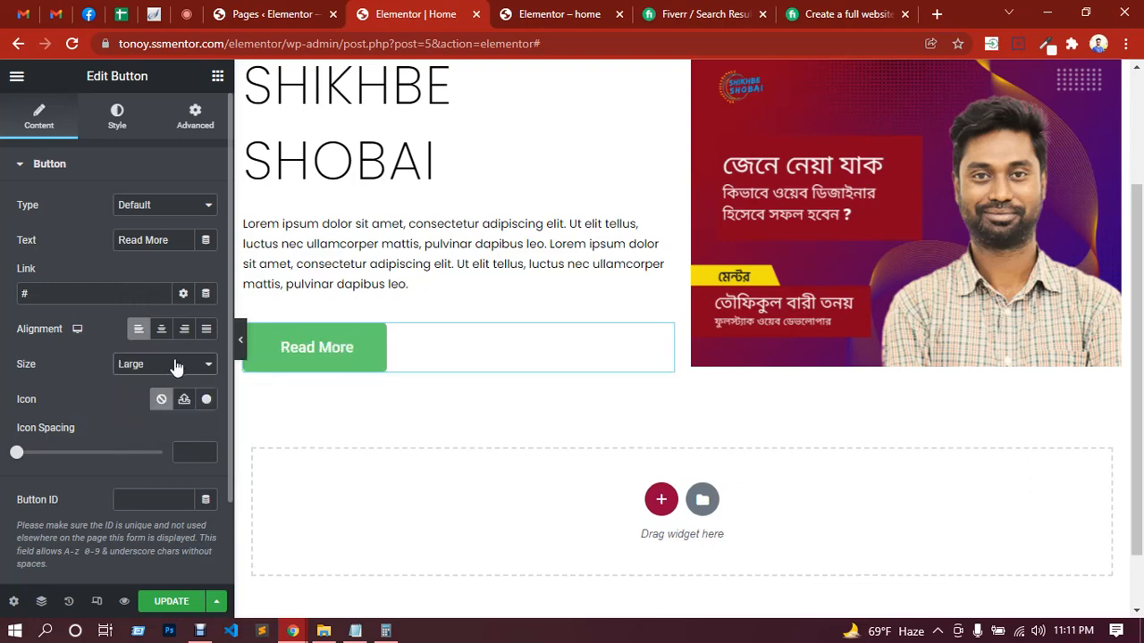
left_click(176, 367)
left_click(135, 436)
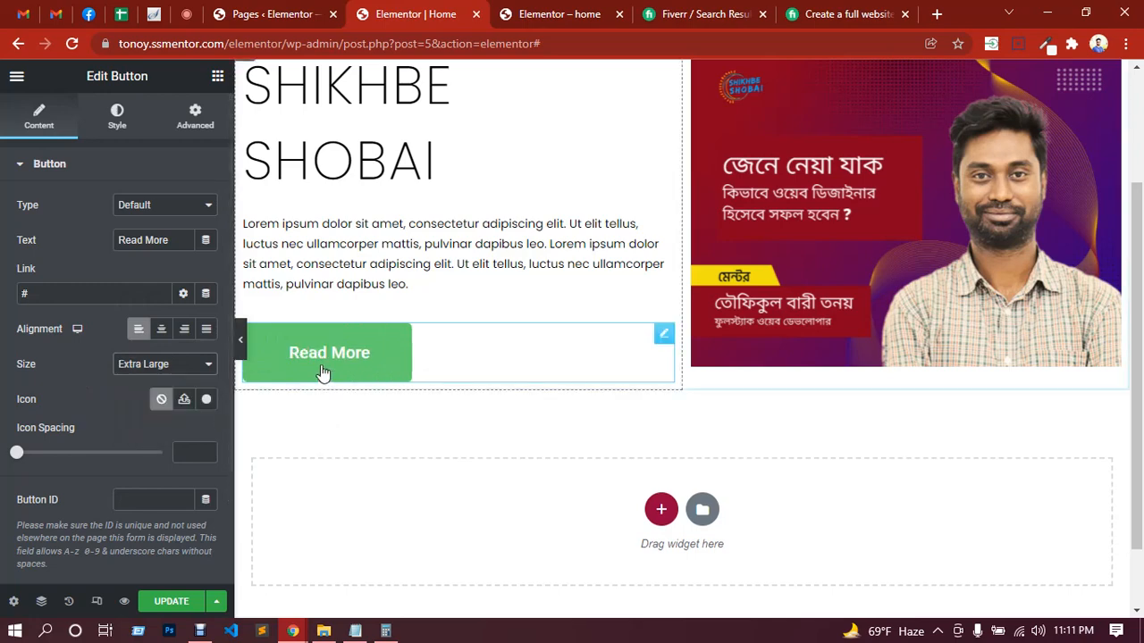
Step: Try the Small and Extra Small button sizes and set the size to Medium
left_click(178, 368)
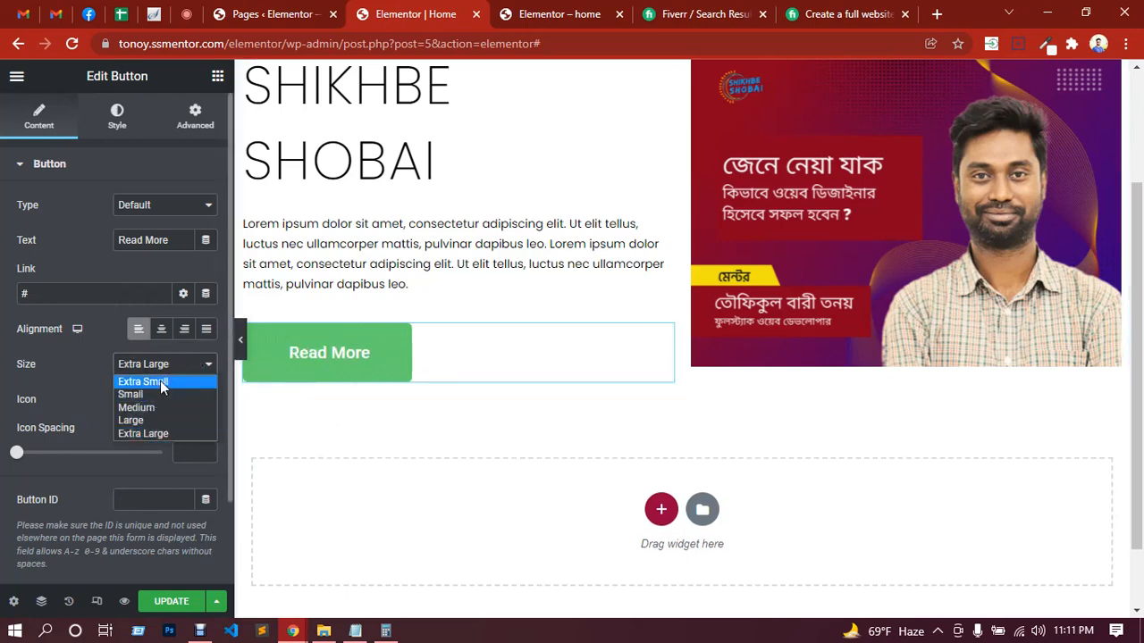
left_click(152, 394)
left_click(163, 368)
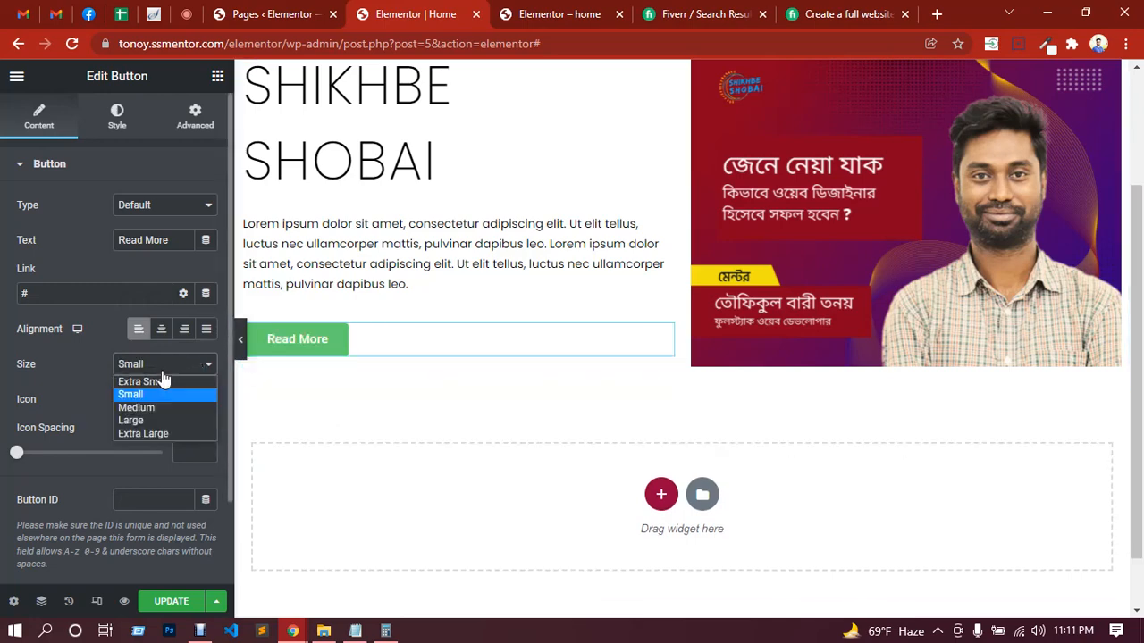
left_click(158, 381)
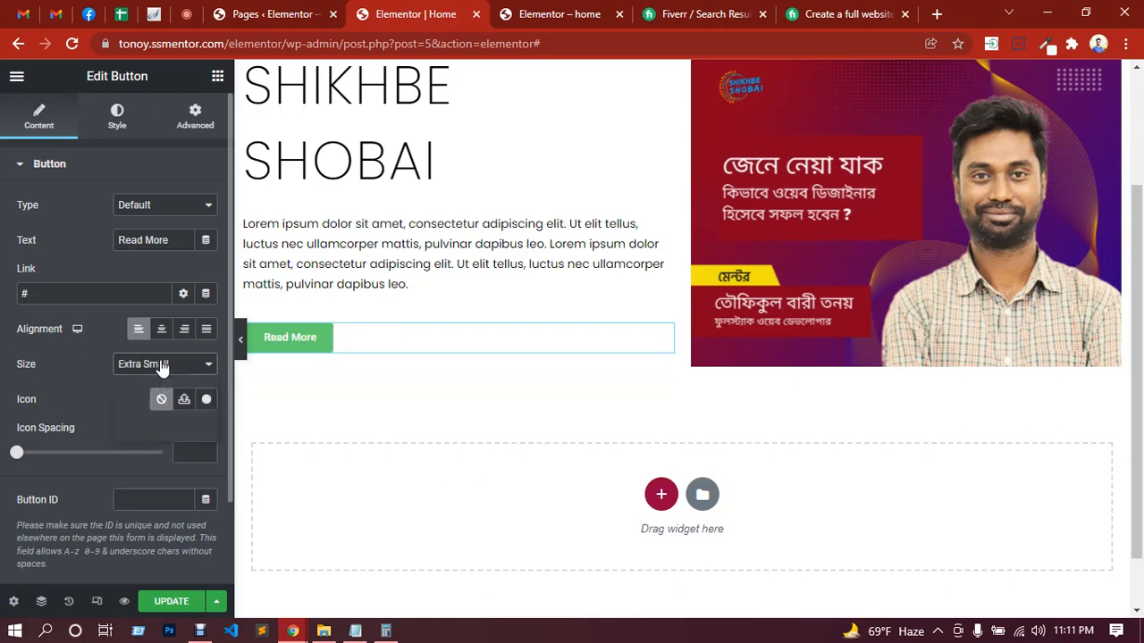
left_click(162, 366)
left_click(146, 408)
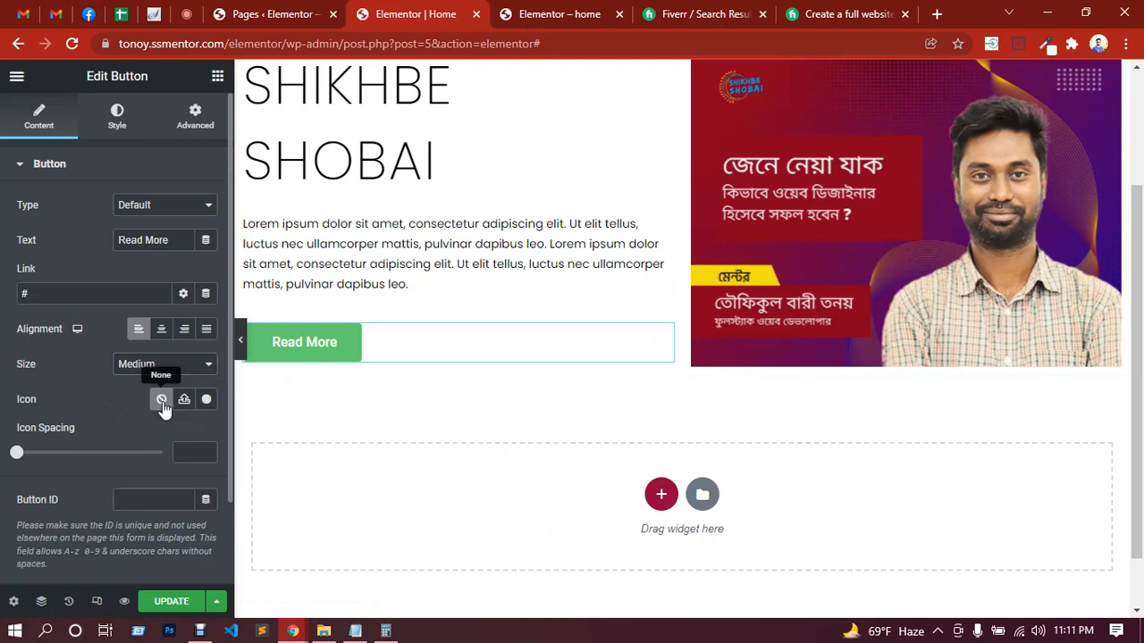
Step: Add the circled right-arrow icon to the button, positioned after the text with an icon spacing of 20
left_click(208, 402)
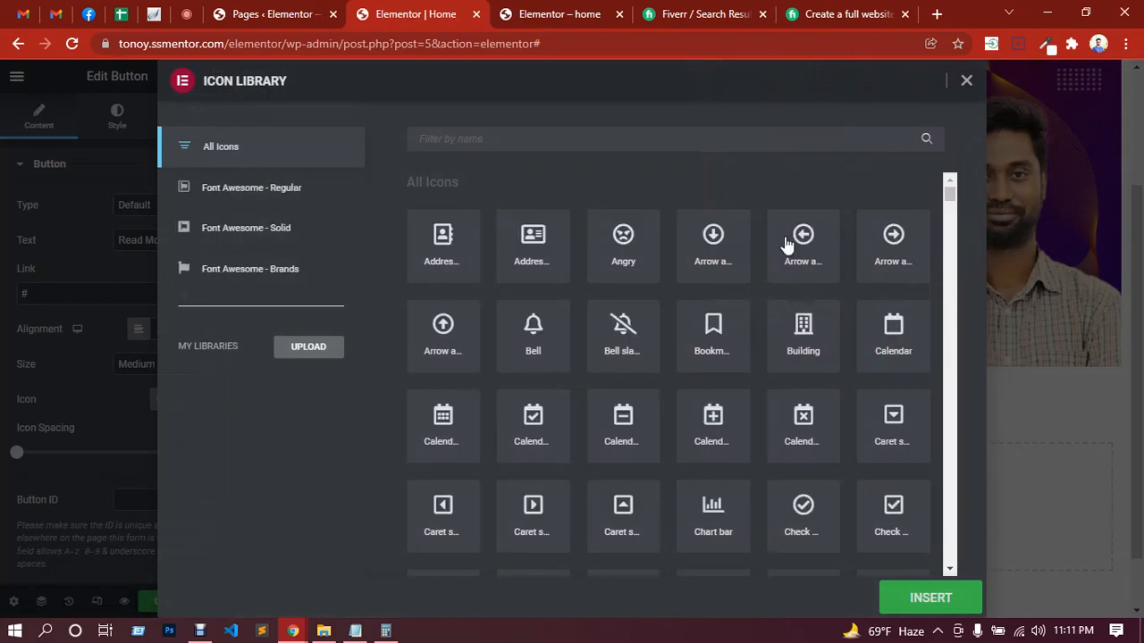
left_click(889, 252)
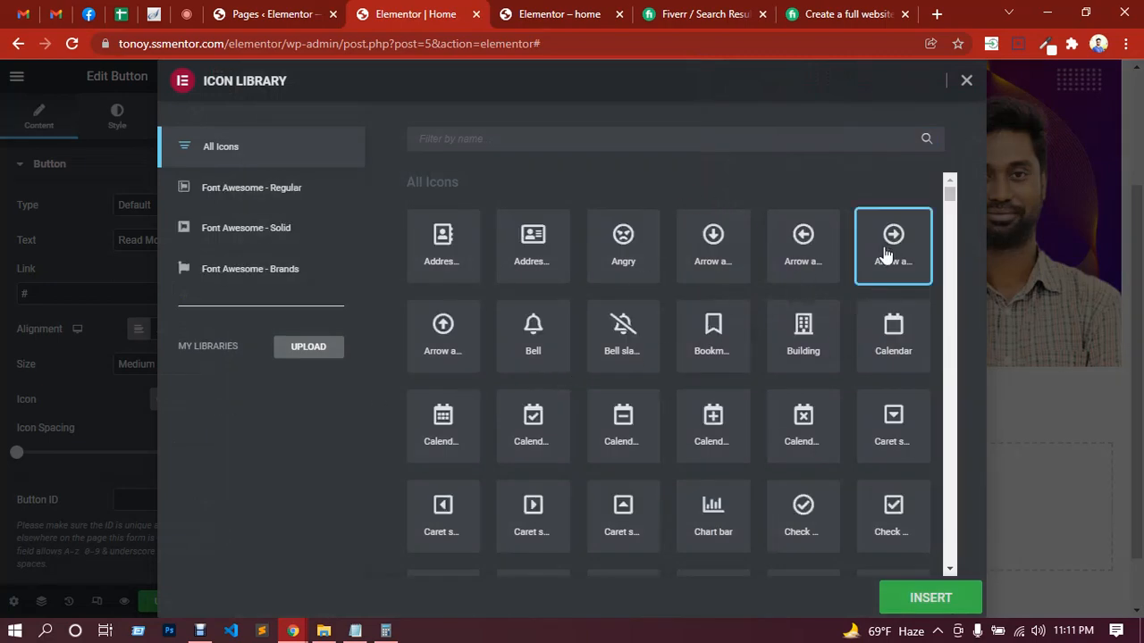
left_click(925, 598)
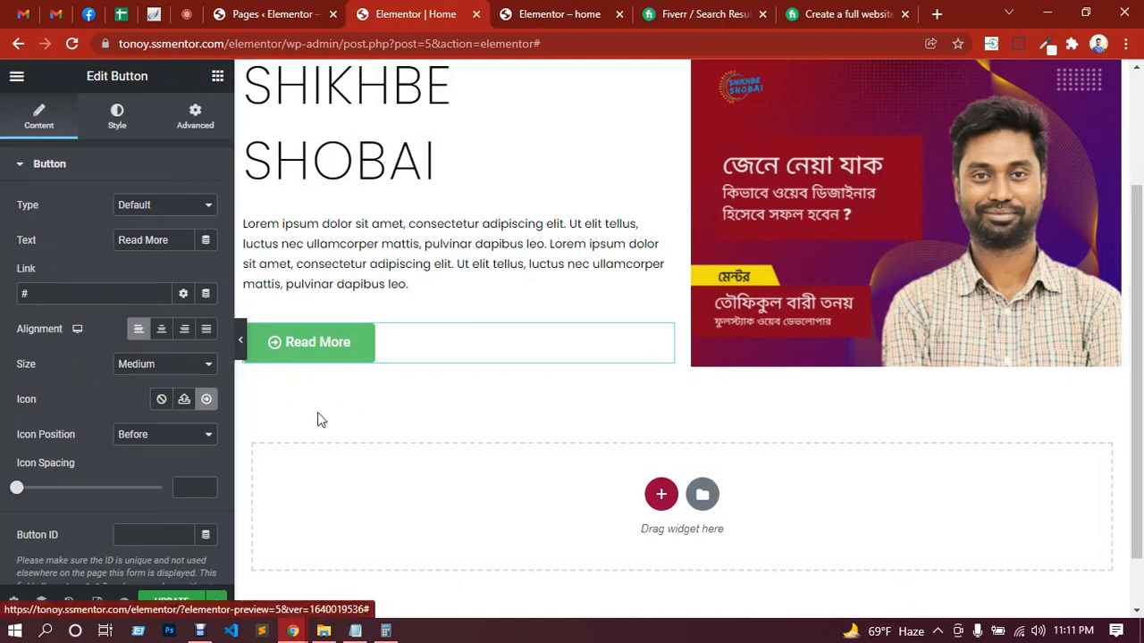
left_click(161, 437)
left_click(138, 465)
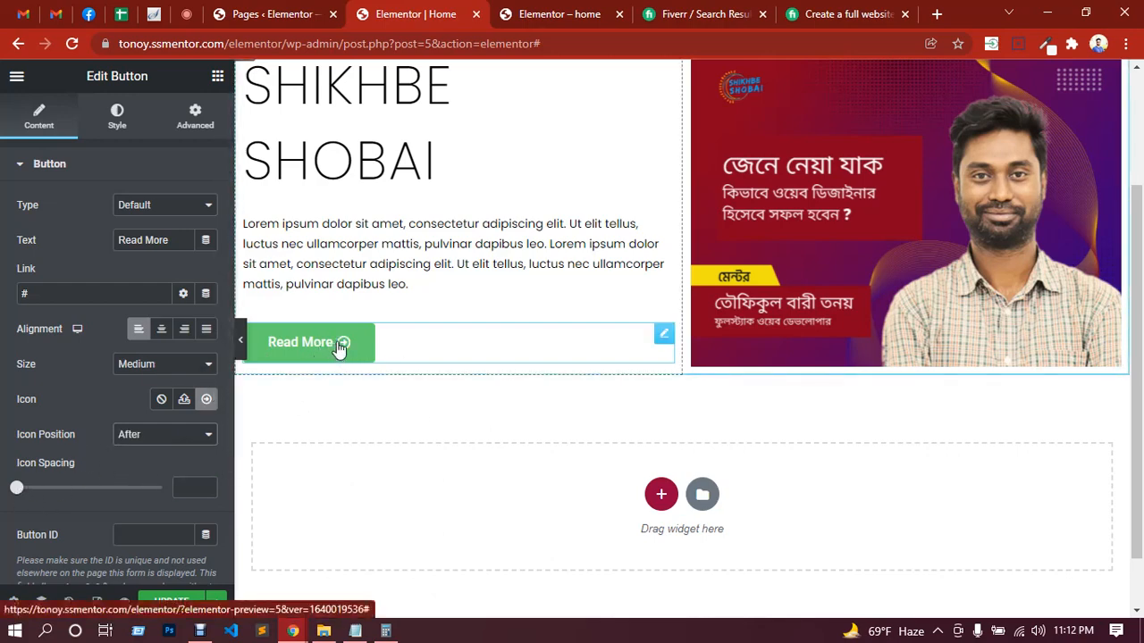
left_click_drag(17, 488, 74, 490)
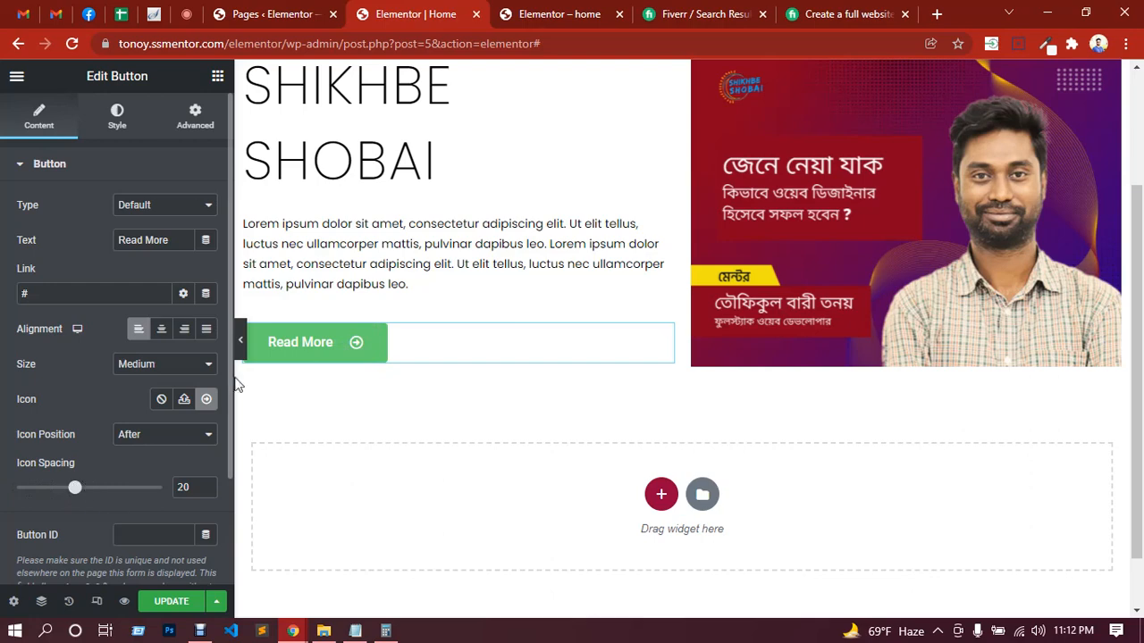
Step: Check the class messages in the Google Meet call, return to the Elementor editor and update the Home page
left_click(185, 14)
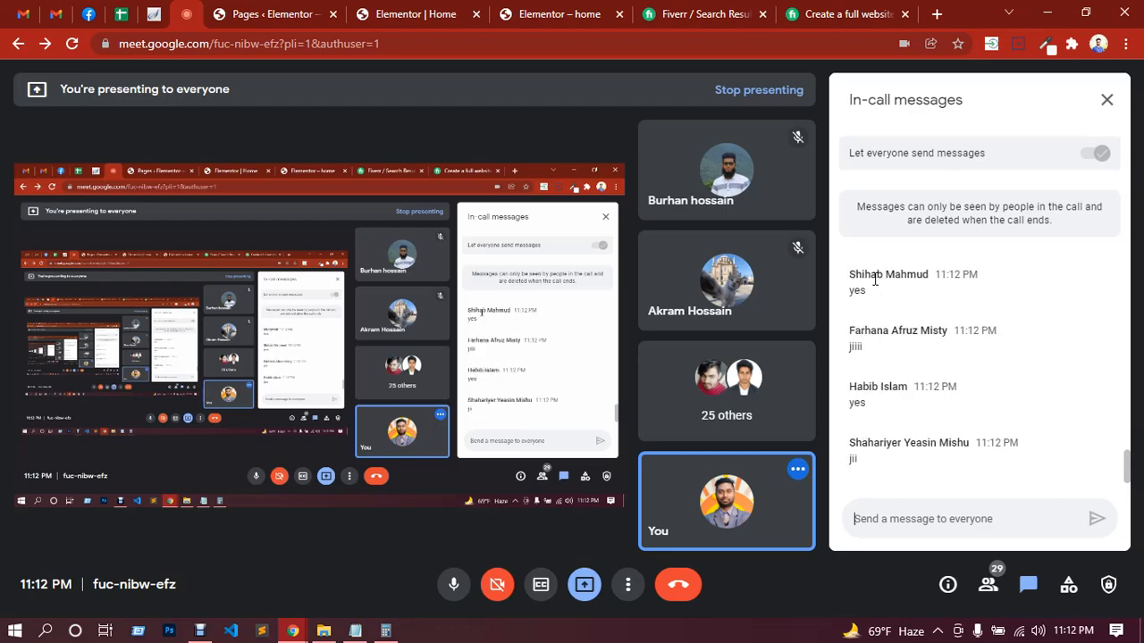
left_click(466, 16)
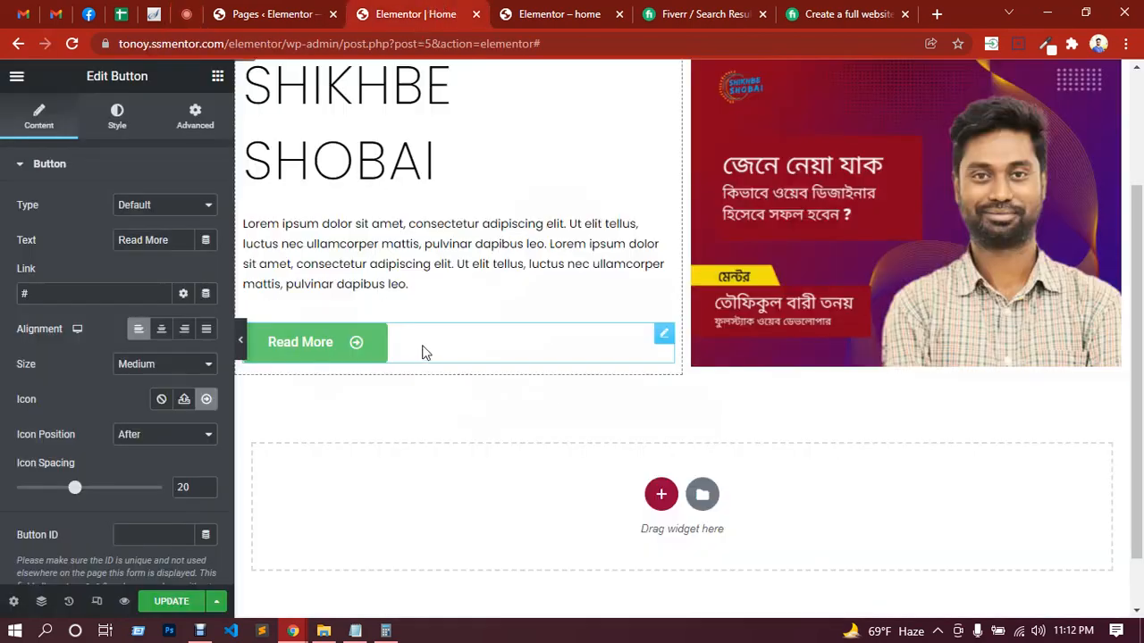
left_click(178, 604)
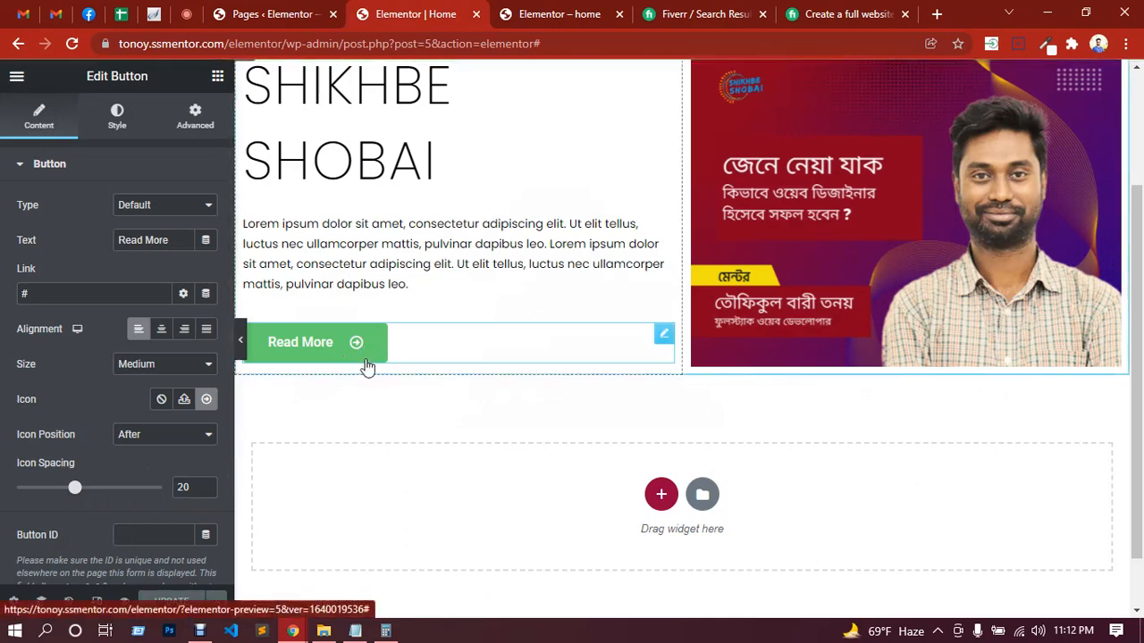
Step: Set the button text's font family to Poppins
left_click(118, 125)
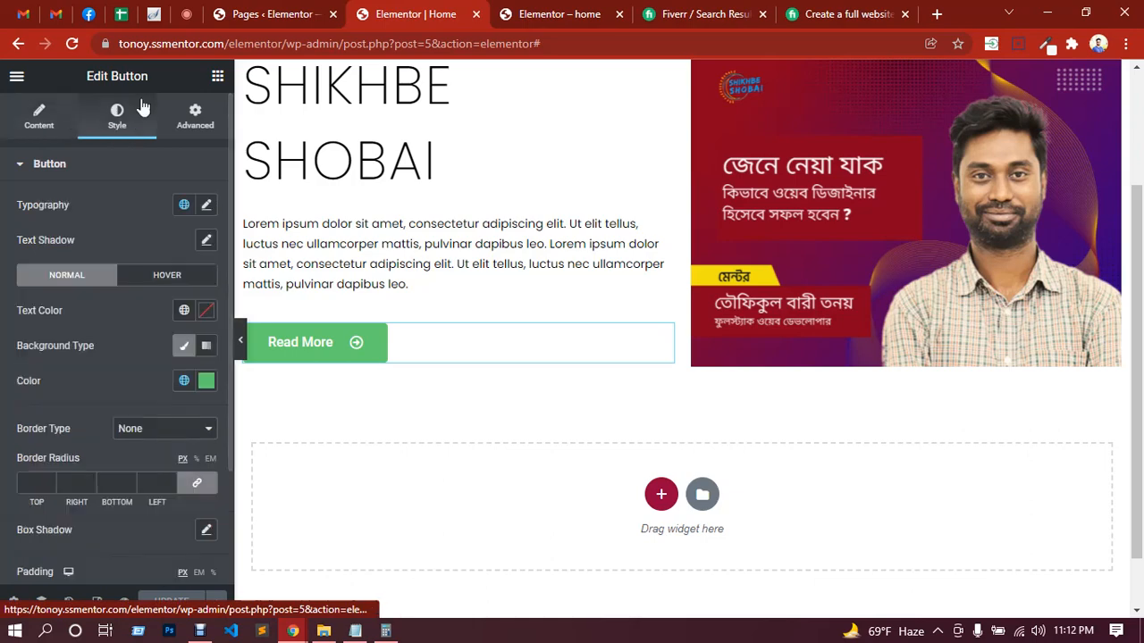
left_click(206, 205)
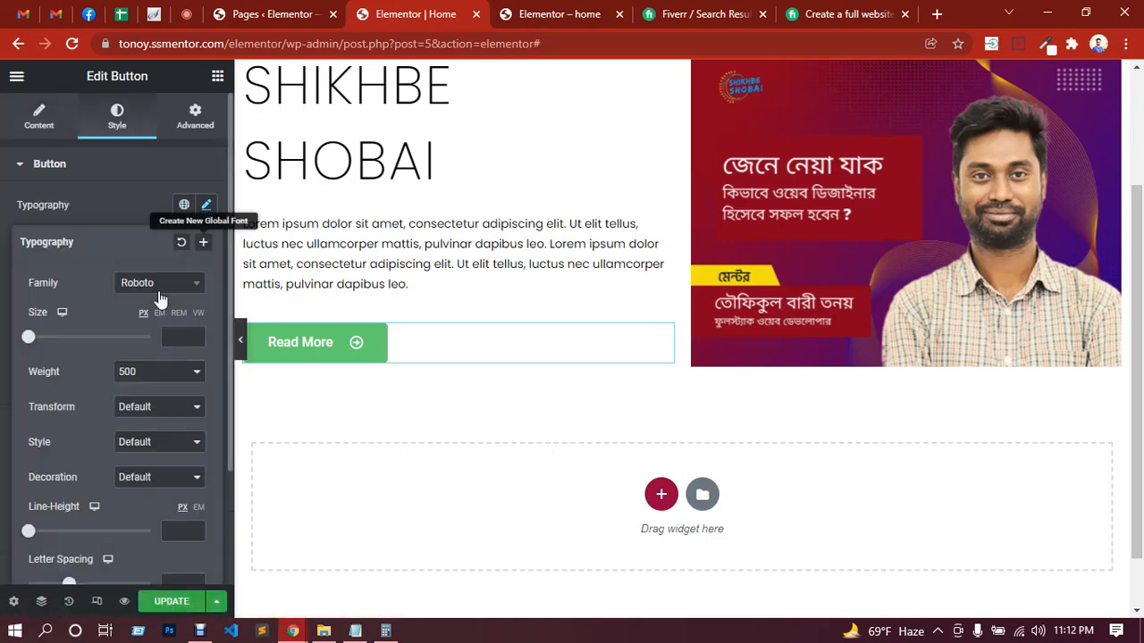
left_click(158, 288)
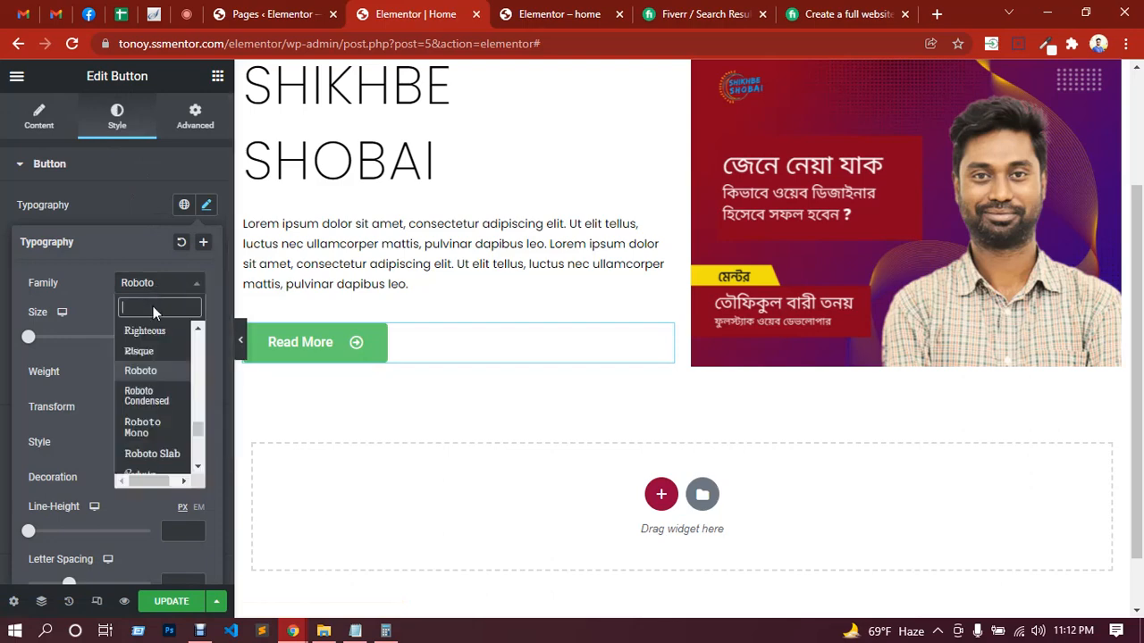
type("popp")
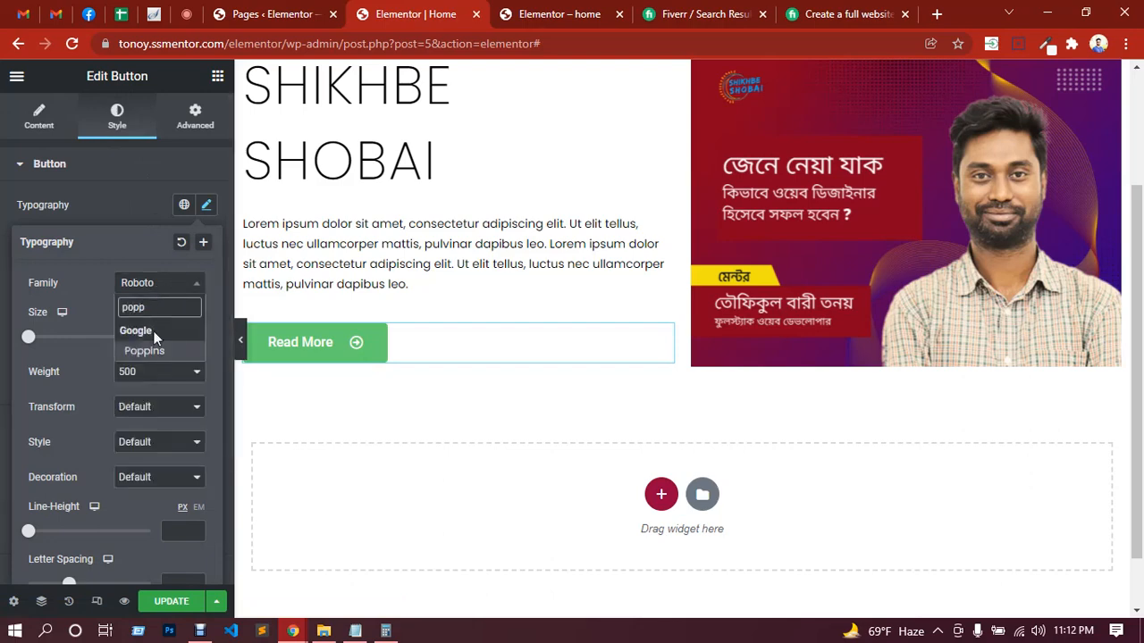
type("i")
left_click(145, 351)
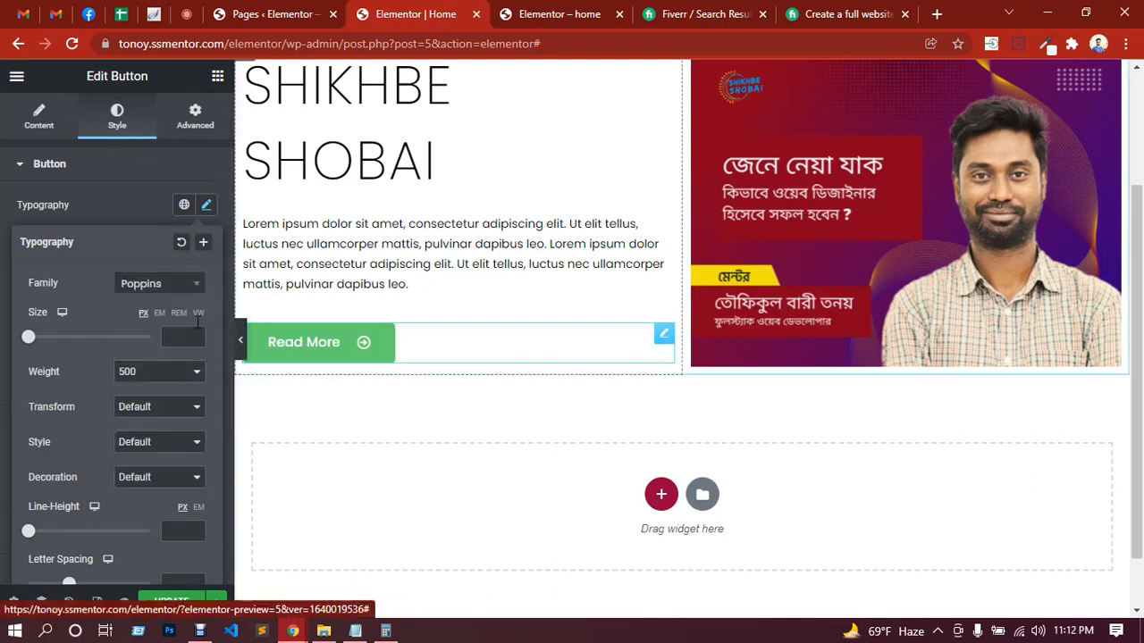
Step: Set the button text size to 14 px and transform it to Uppercase
left_click(183, 337)
type("14")
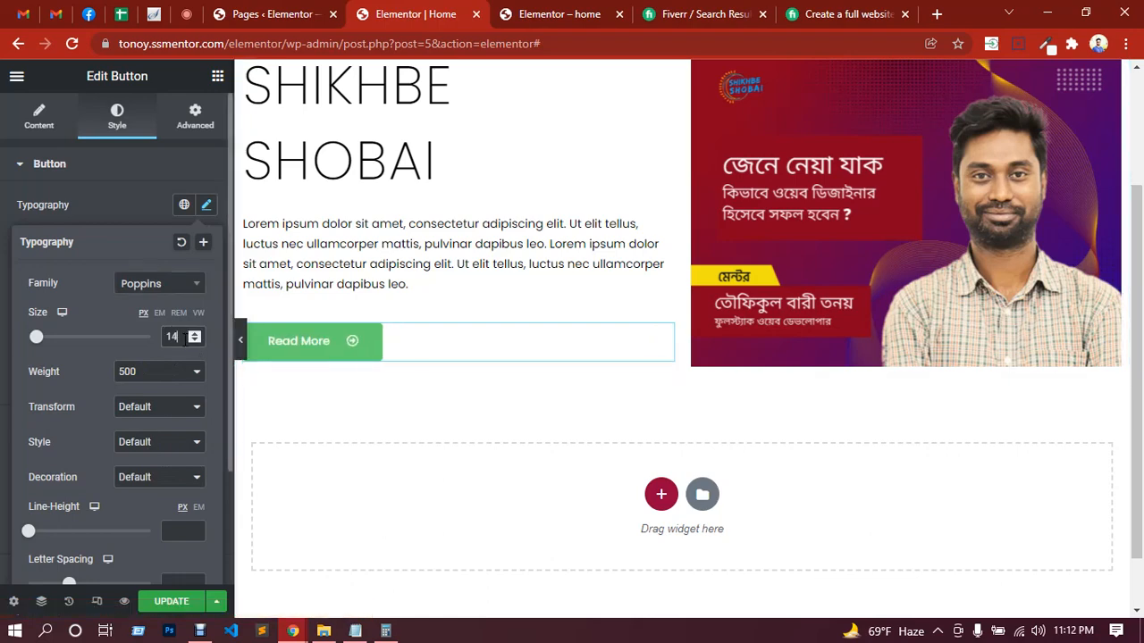
left_click(158, 407)
left_click(143, 432)
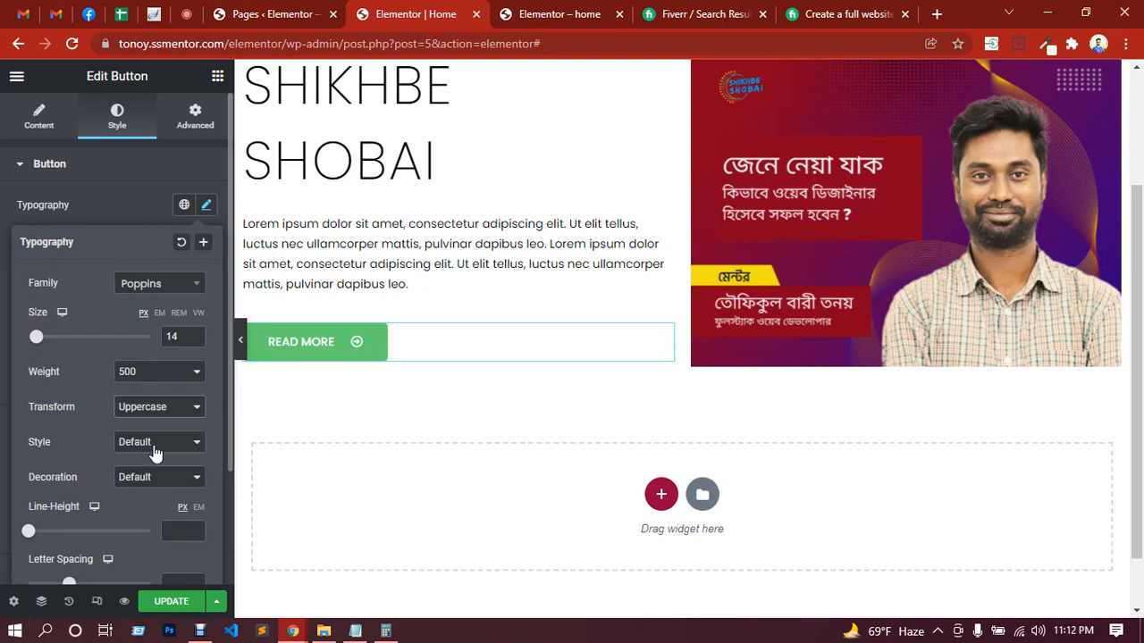
Step: Set the button text's word spacing to 5 px
scroll(152, 473, "down", 1)
scroll(165, 505, "up", 1)
scroll(118, 509, "down", 2)
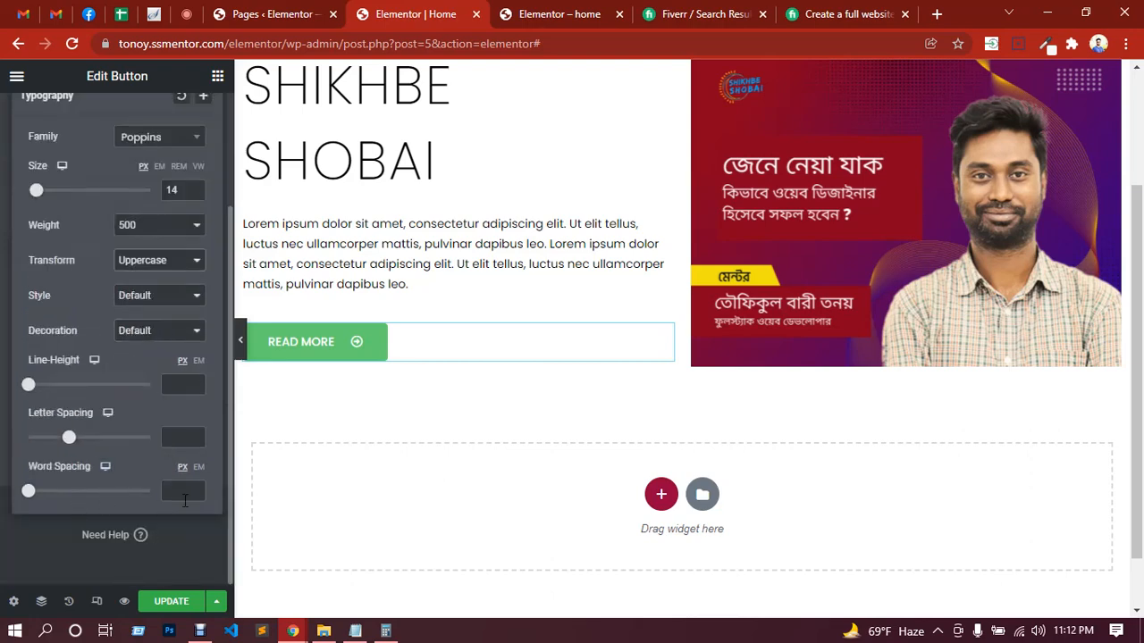
left_click_drag(29, 501, 37, 500)
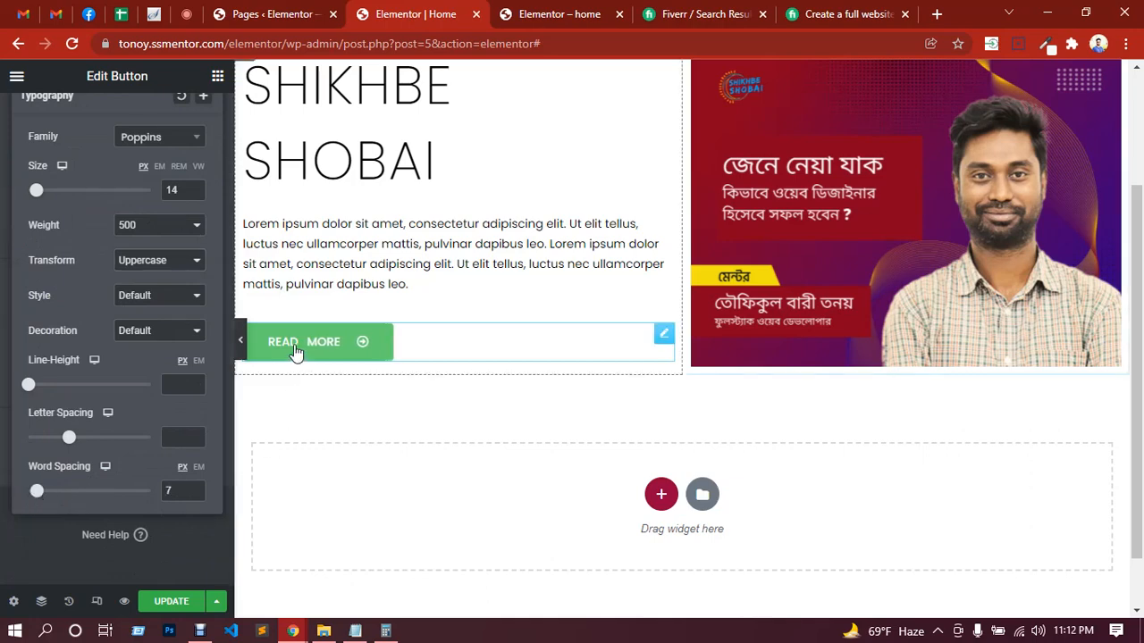
double_click(174, 490)
type("5")
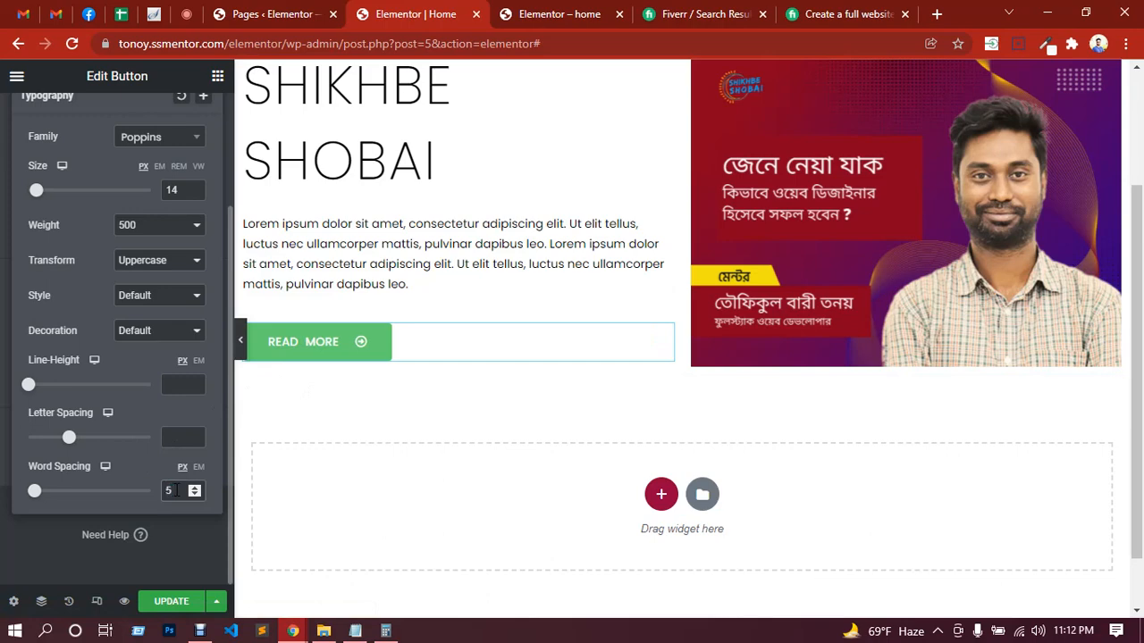
scroll(63, 336, "up", 2)
left_click(103, 179)
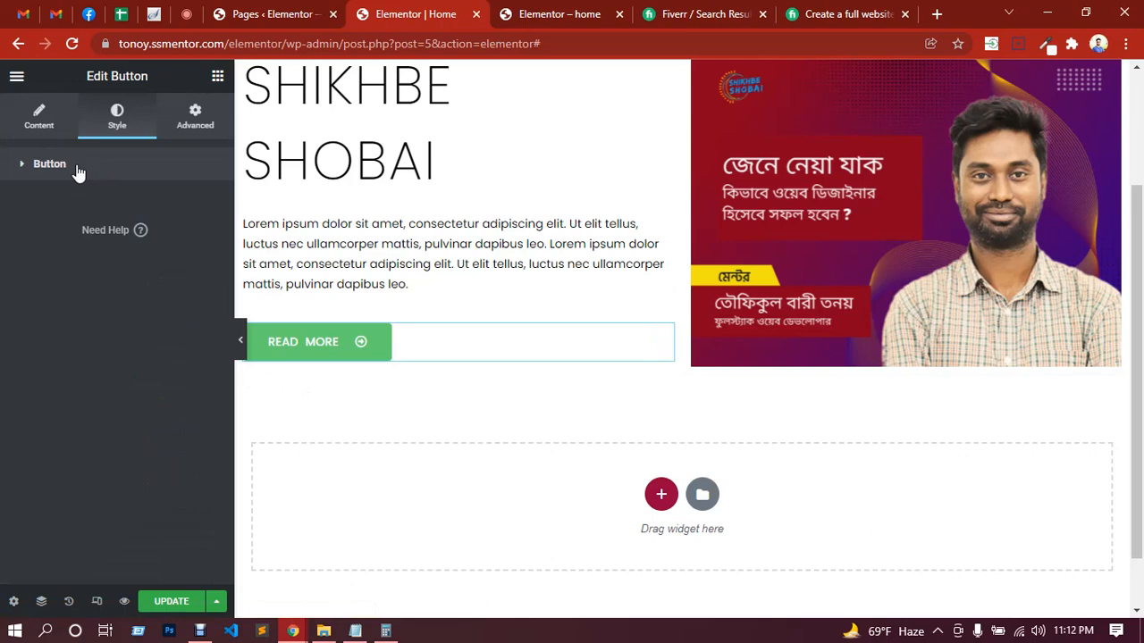
left_click(22, 170)
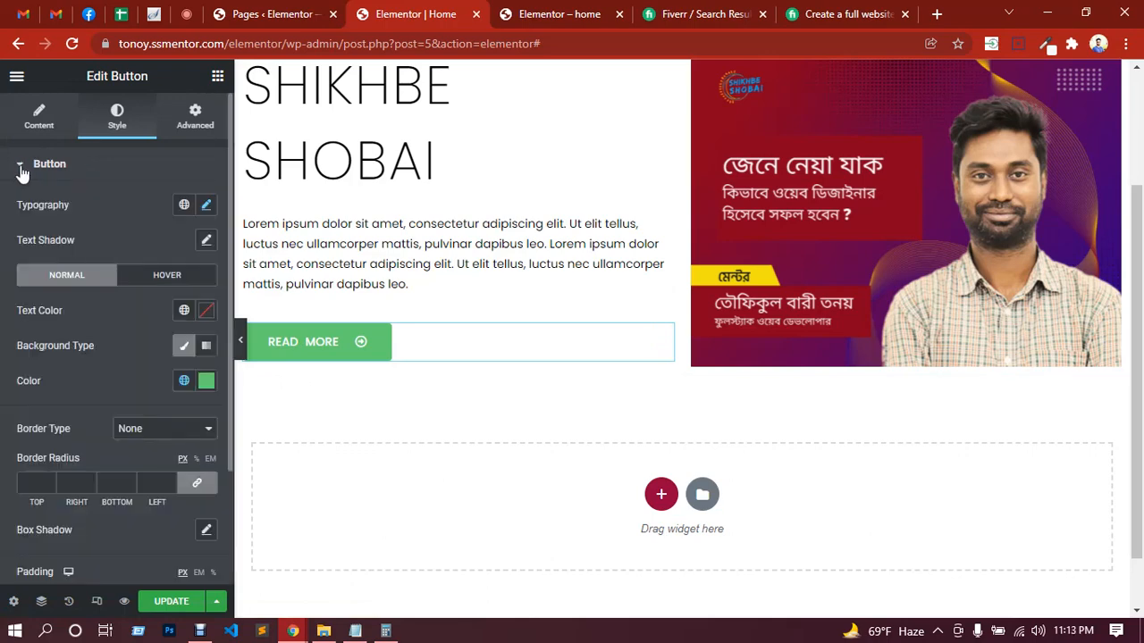
left_click(22, 169)
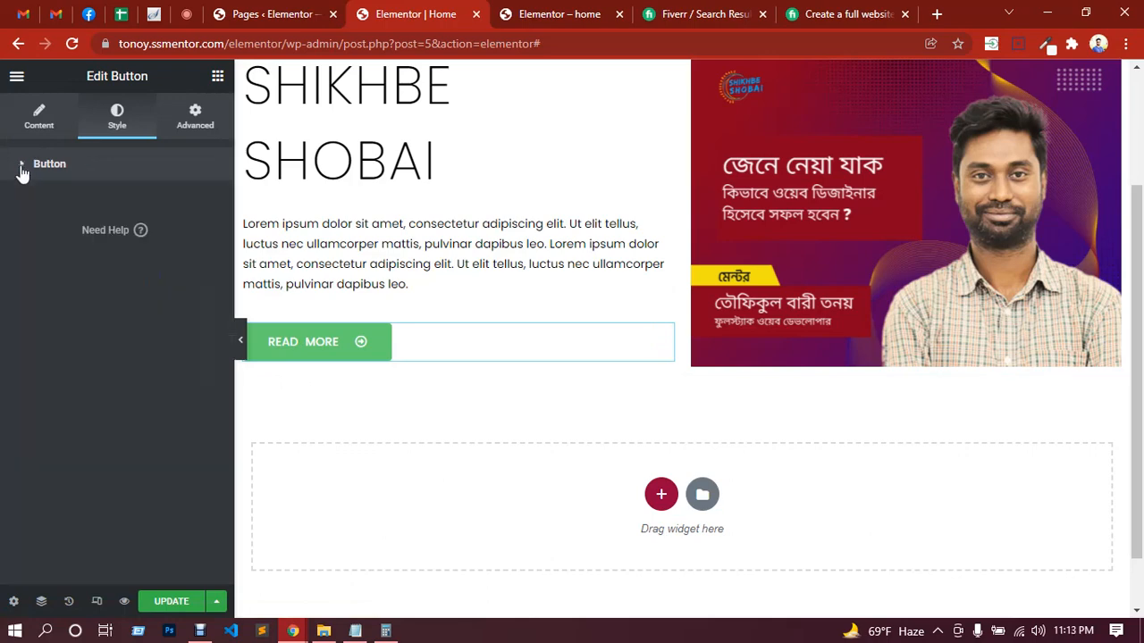
left_click(23, 170)
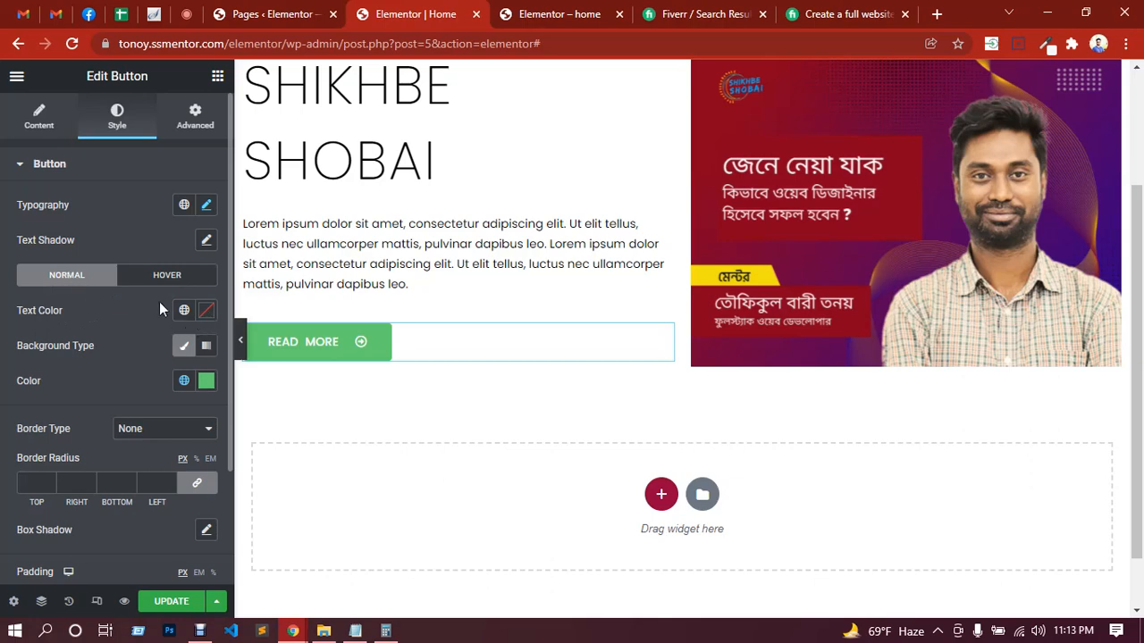
Step: Set the button's normal text color to white (#fff)
left_click(208, 313)
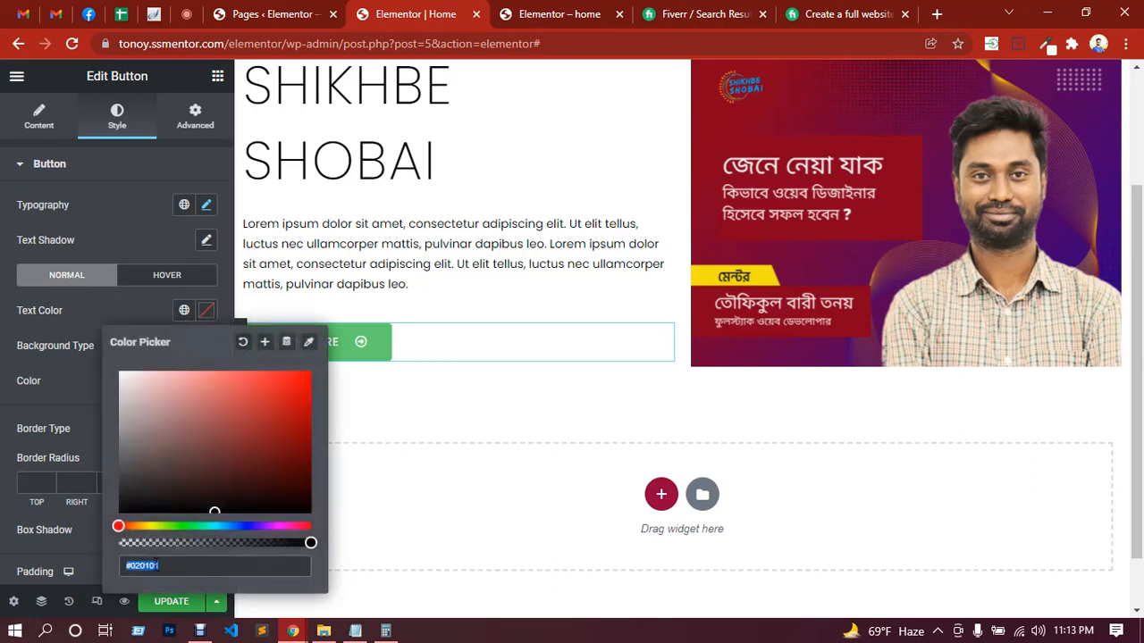
type("#fff")
left_click(87, 317)
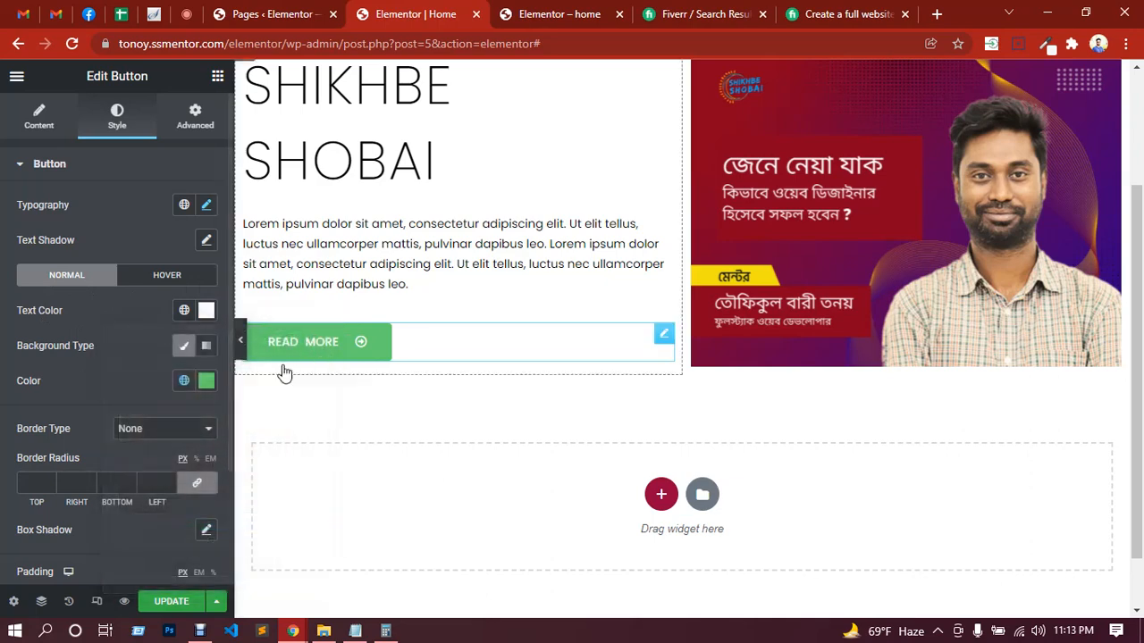
Step: Switch the button background to a gradient and set its first color to blue #1429E2
left_click(207, 349)
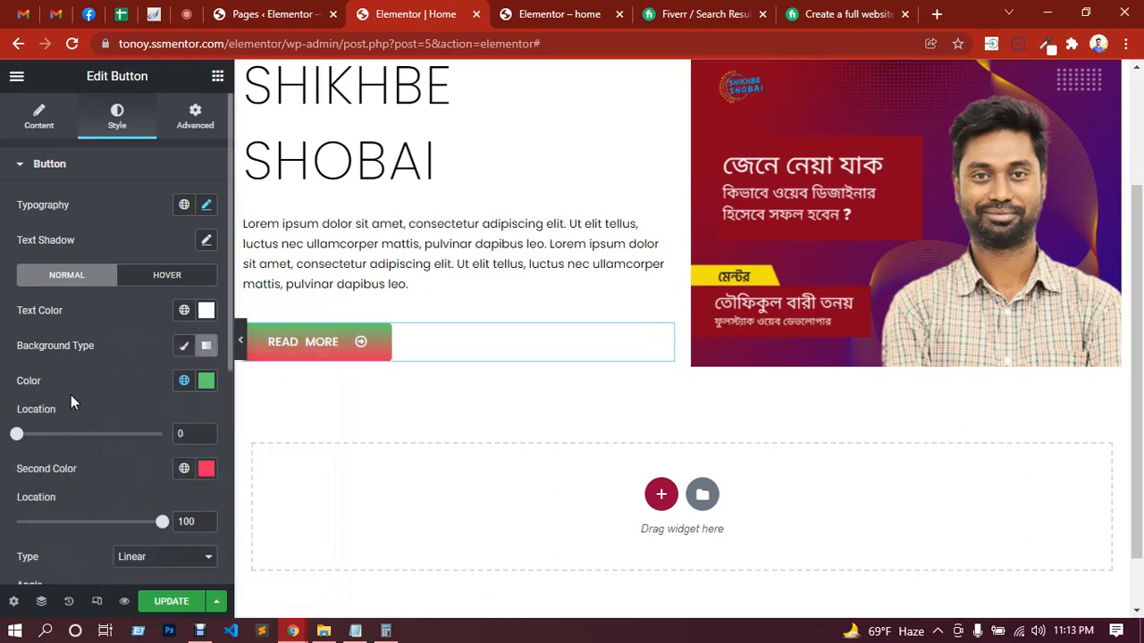
left_click(207, 382)
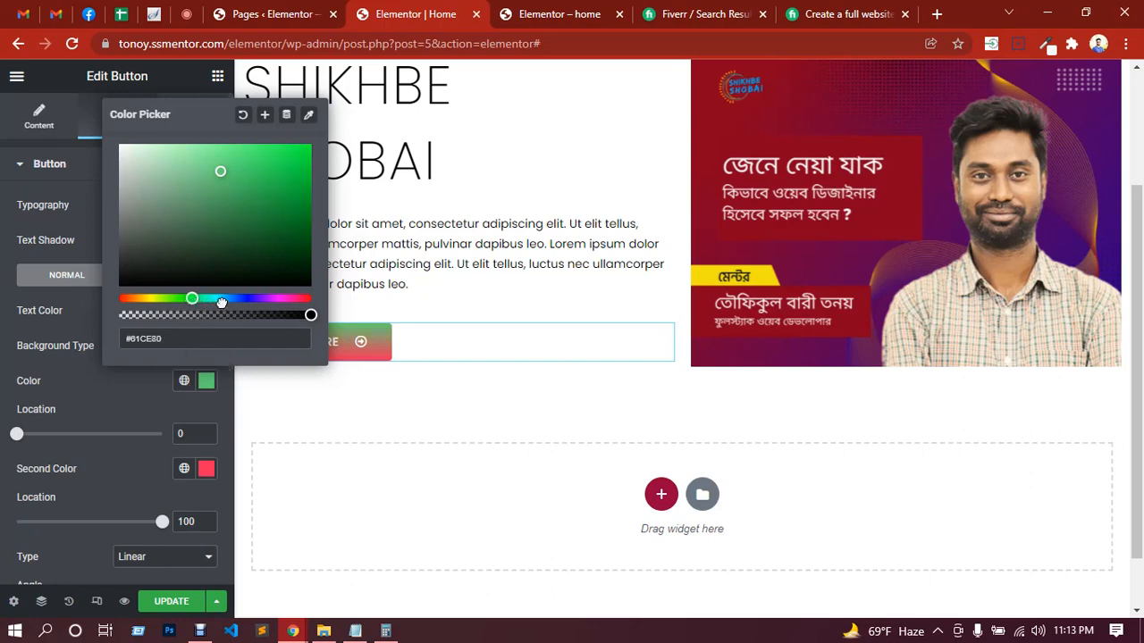
left_click_drag(189, 298, 243, 299)
left_click(293, 159)
left_click(99, 398)
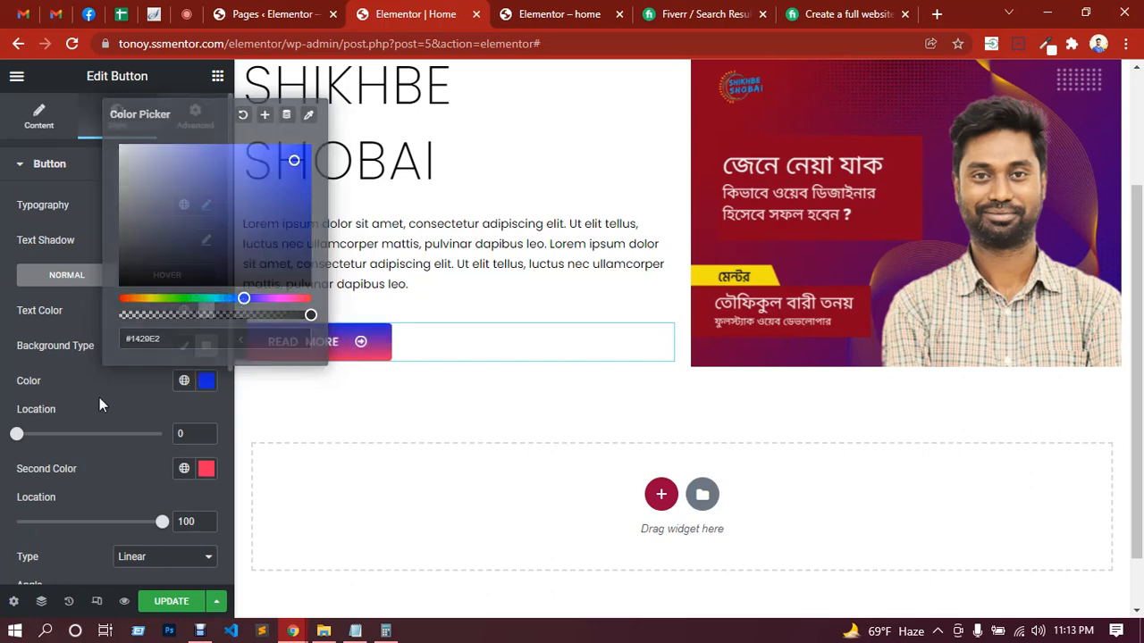
Step: Change the button gradient's second color to a darker red
left_click(207, 468)
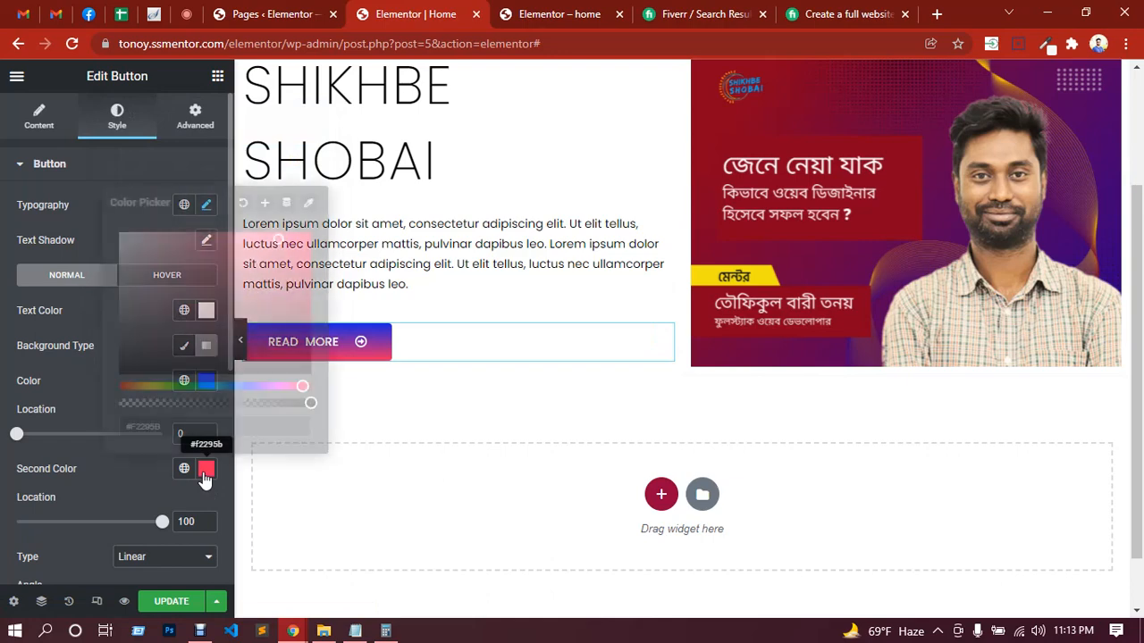
left_click_drag(279, 241, 301, 263)
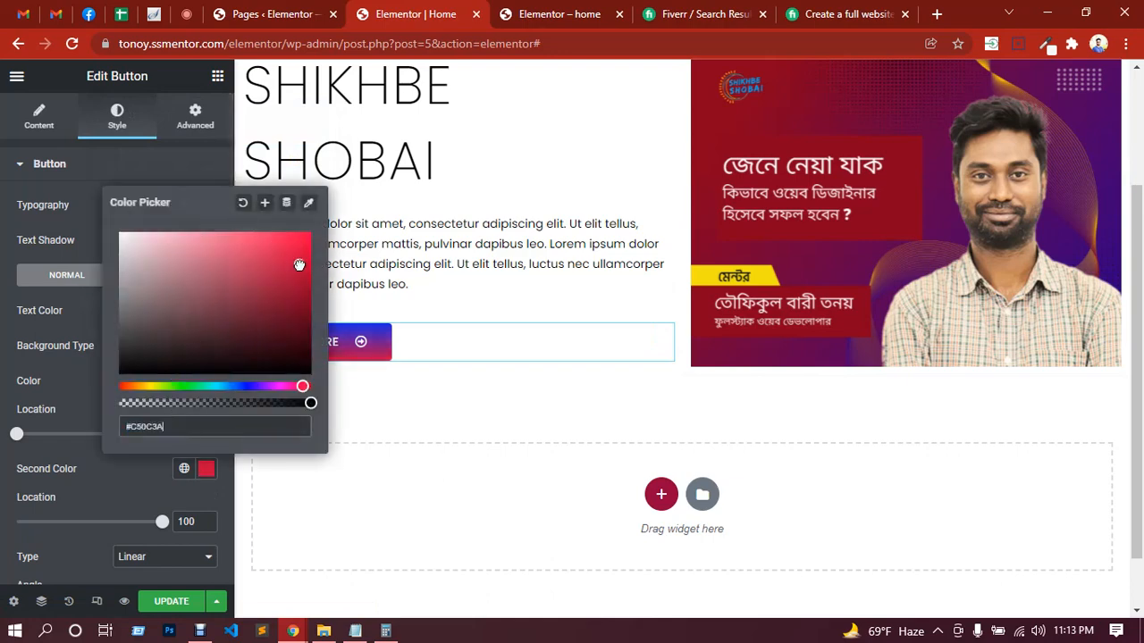
left_click(82, 394)
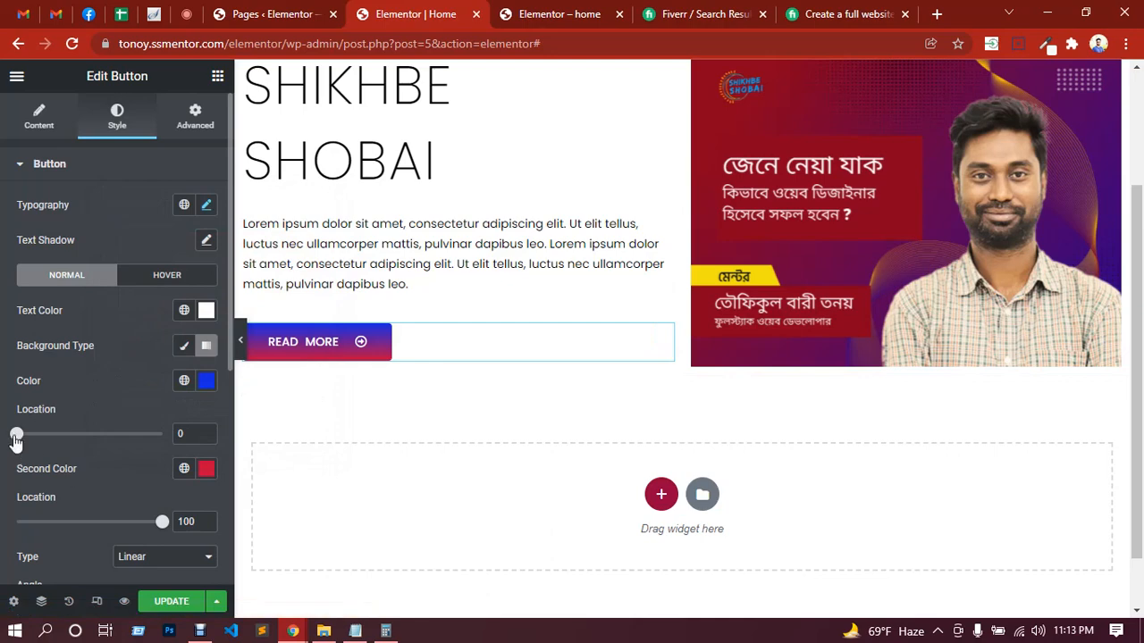
Step: Set the gradient's first color location to 21 and the second color location to 75
left_click_drag(16, 433, 47, 439)
left_click_drag(163, 525, 126, 525)
scroll(143, 390, "down", 1)
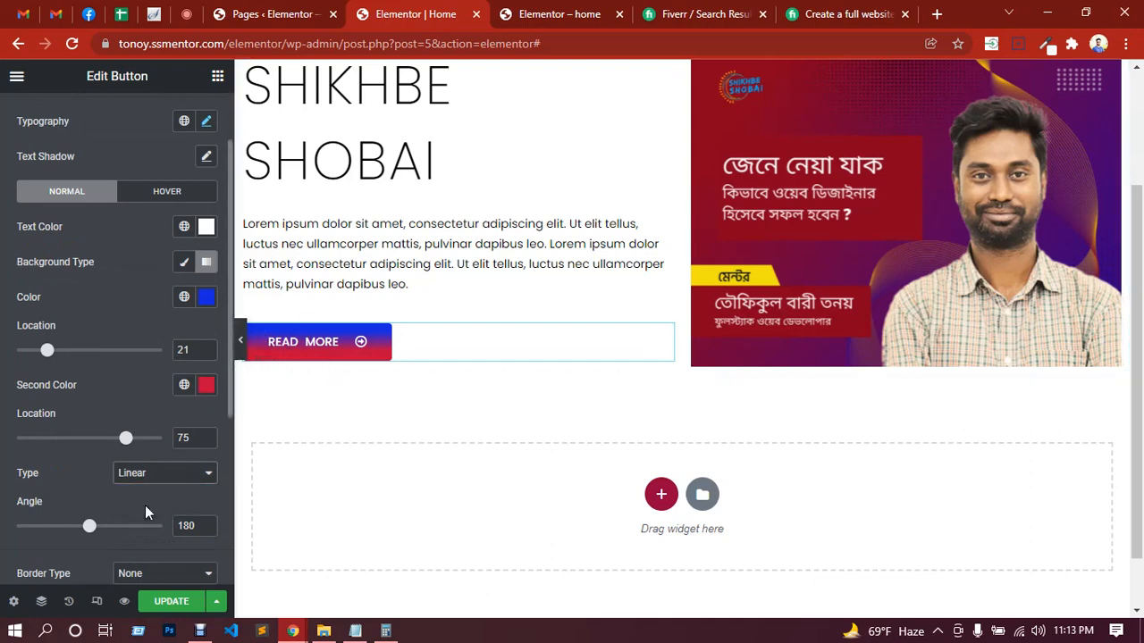
Step: Change the button's gradient type to Radial and move the second color location to 83
left_click(145, 505)
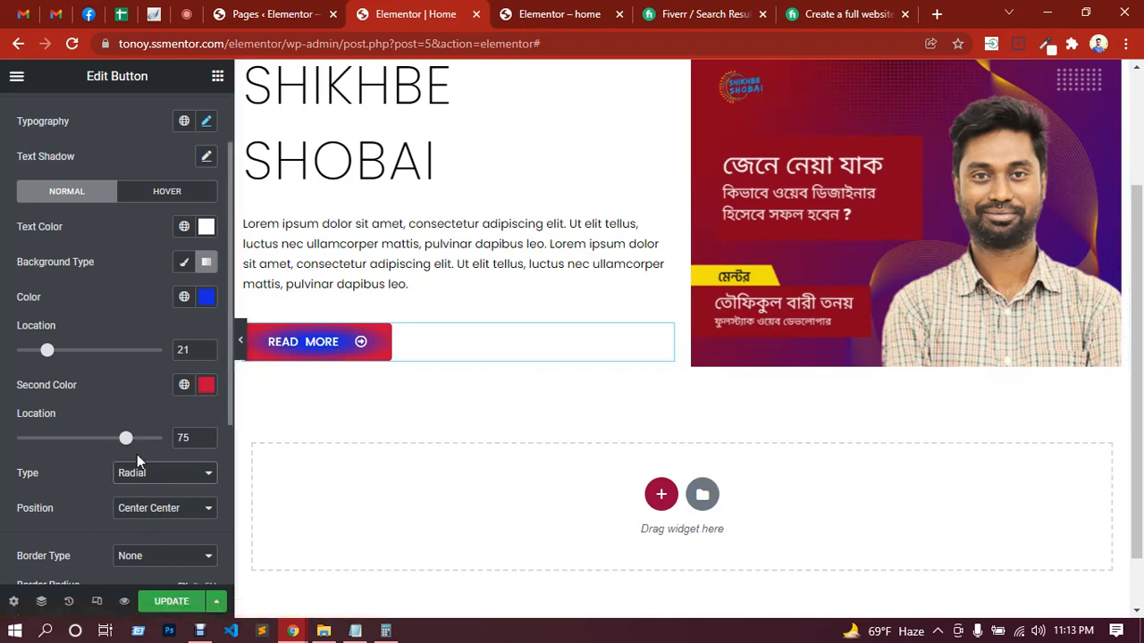
mouse_move(126, 439)
left_mouse_down()
mouse_move(92, 441)
mouse_move(137, 441)
left_mouse_up()
scroll(111, 406, "down", 2)
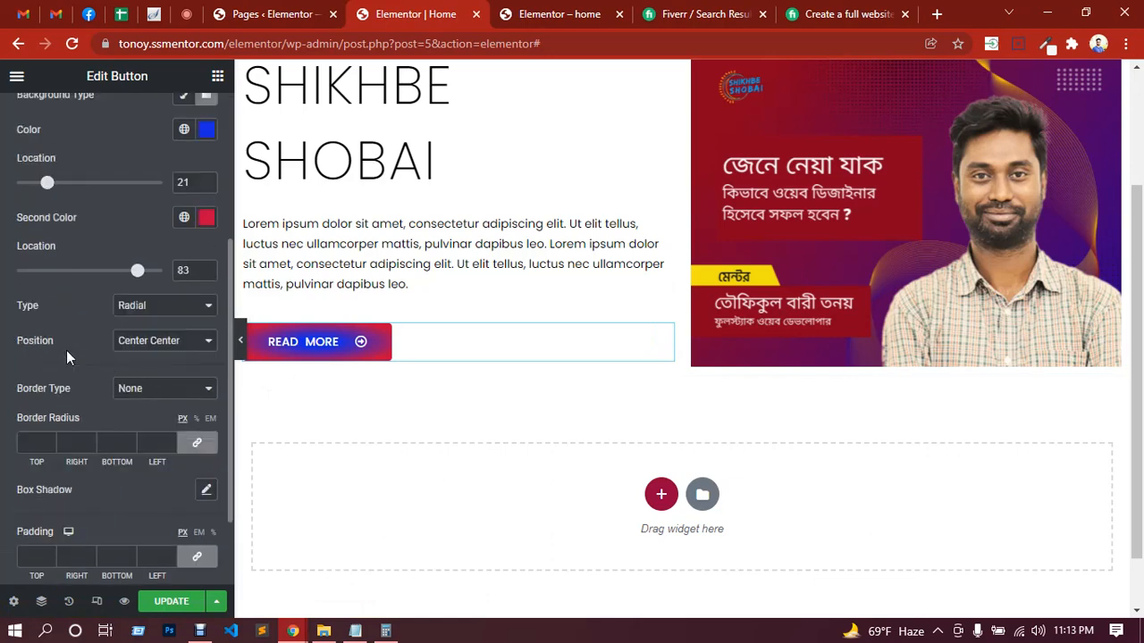
Step: Try the radial gradient positions Top Center and Top Left, ending with Bottom Center
left_click(161, 341)
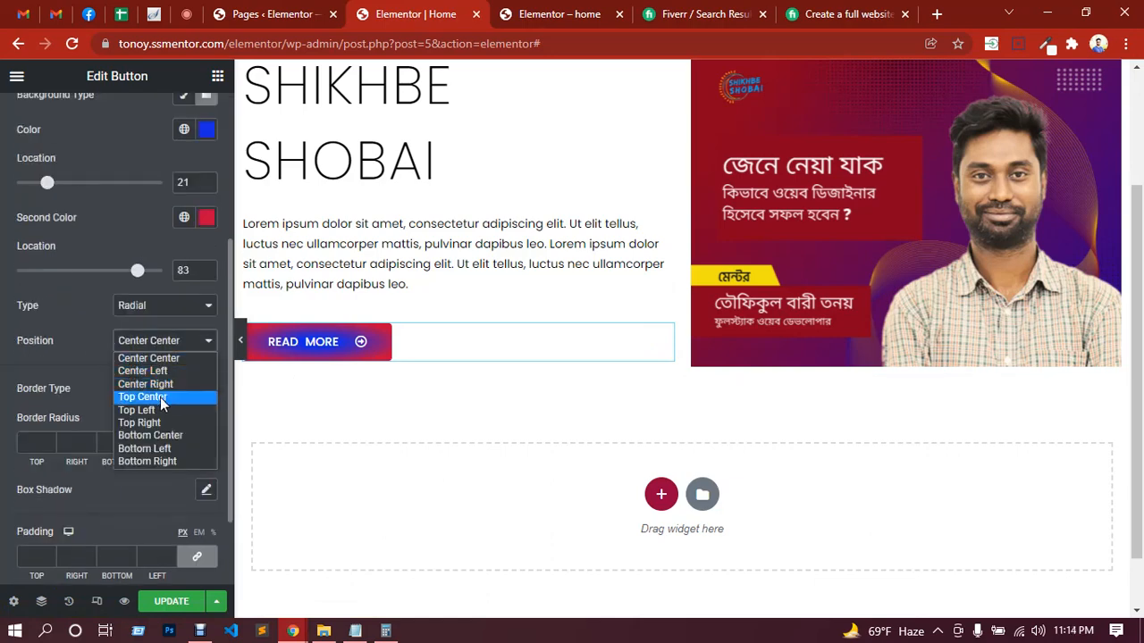
left_click(159, 396)
left_click(161, 348)
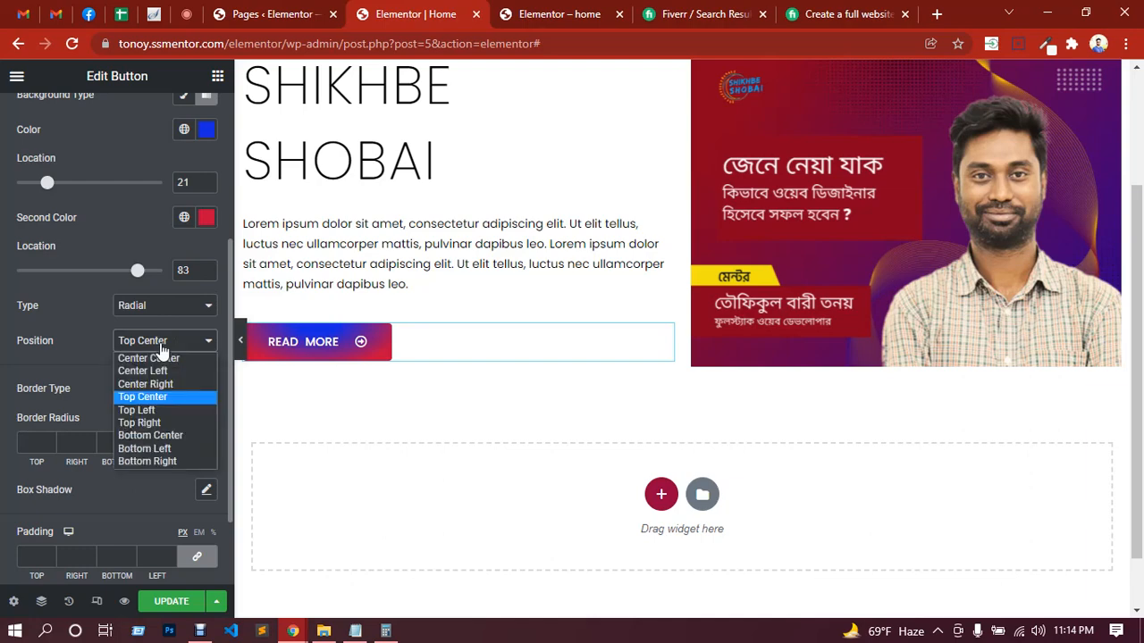
left_click(154, 410)
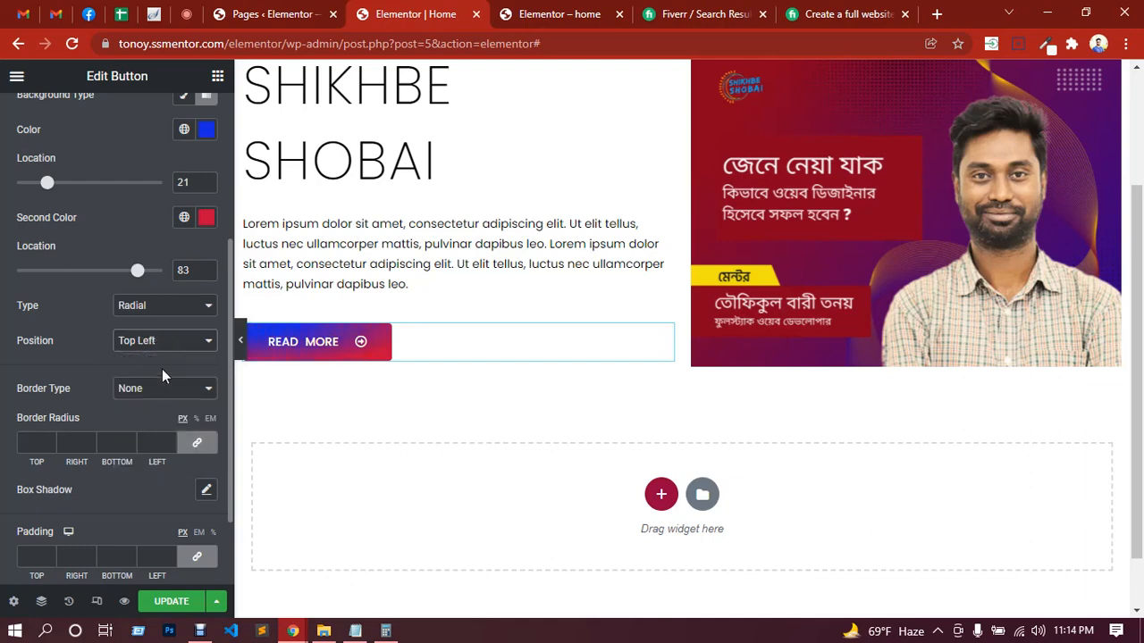
left_click(162, 343)
left_click(156, 436)
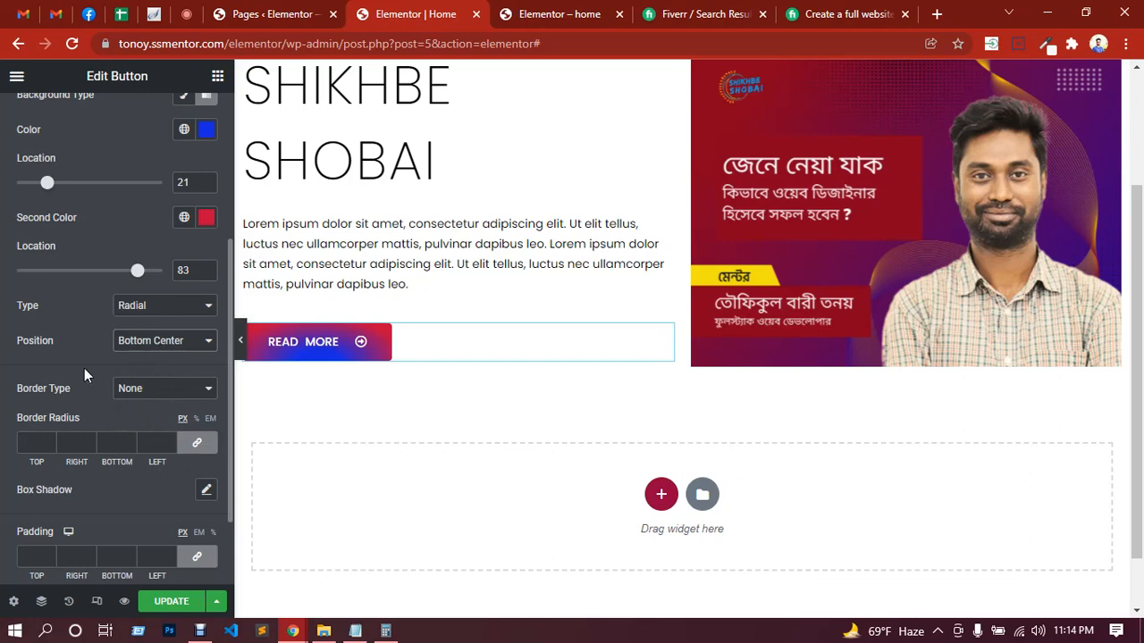
Step: Switch the button's background type back to Classic, keeping the solid blue #1429E2
scroll(55, 357, "up", 3)
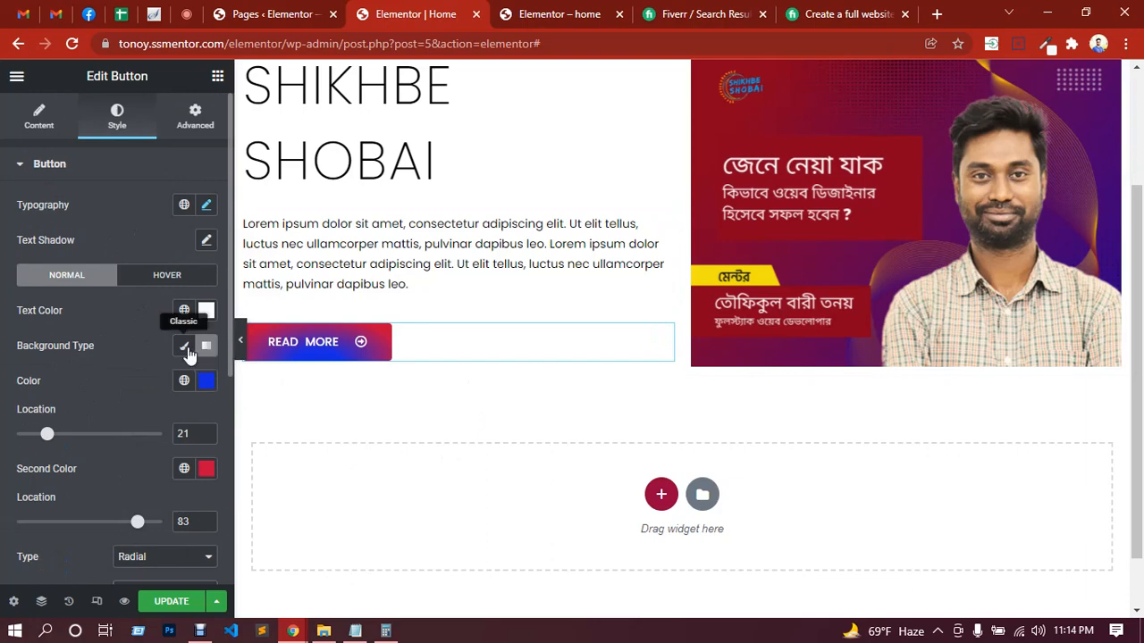
left_click(185, 347)
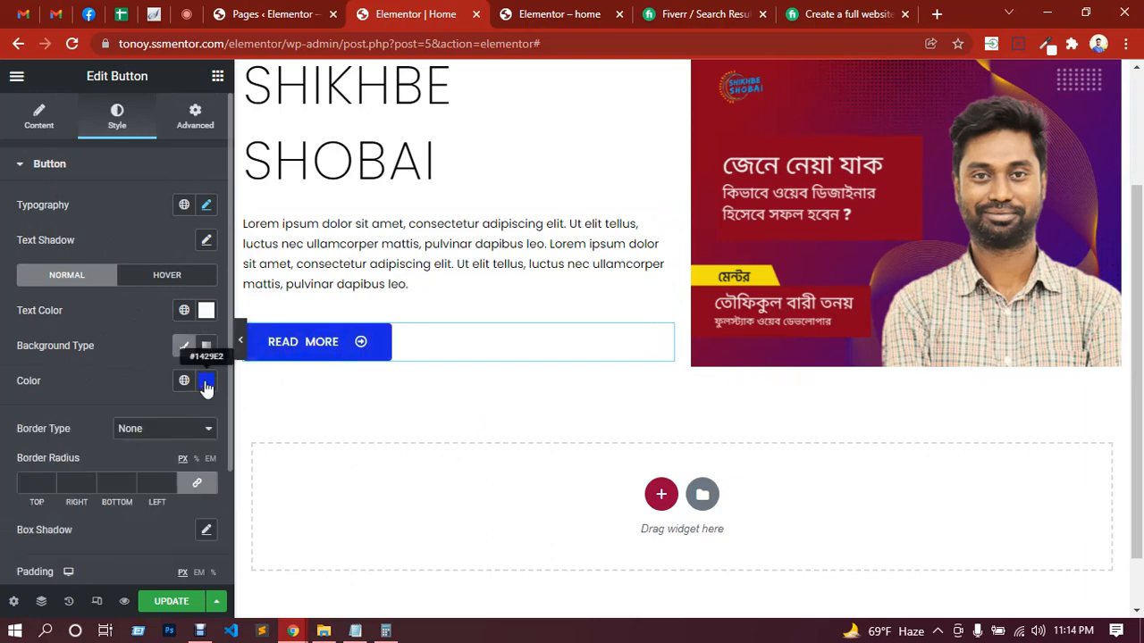
left_click(206, 380)
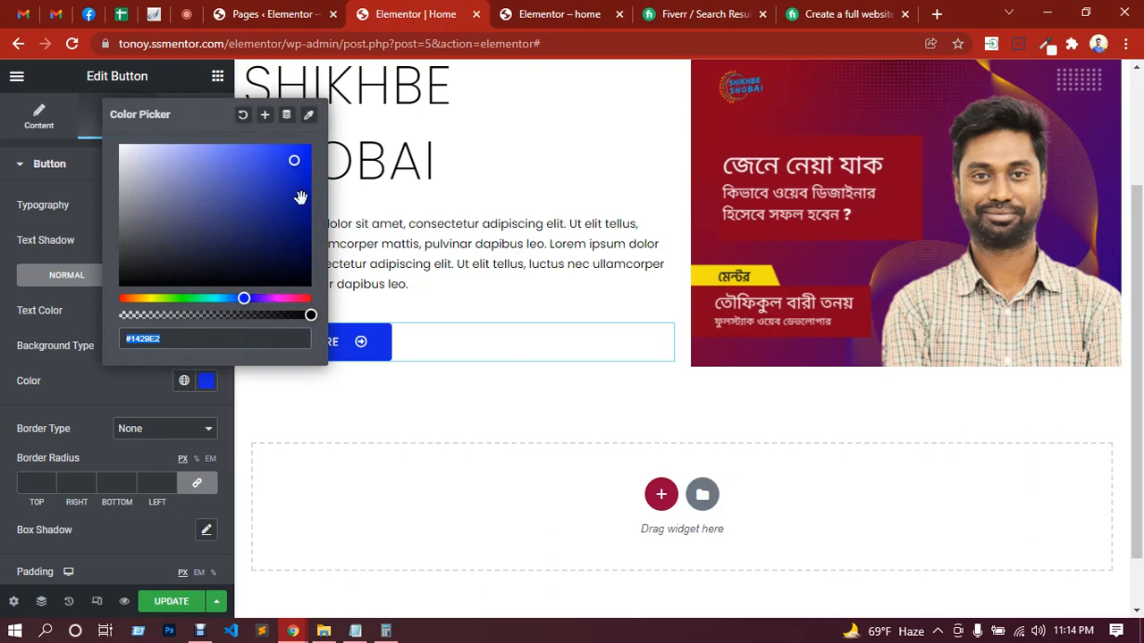
left_click(108, 398)
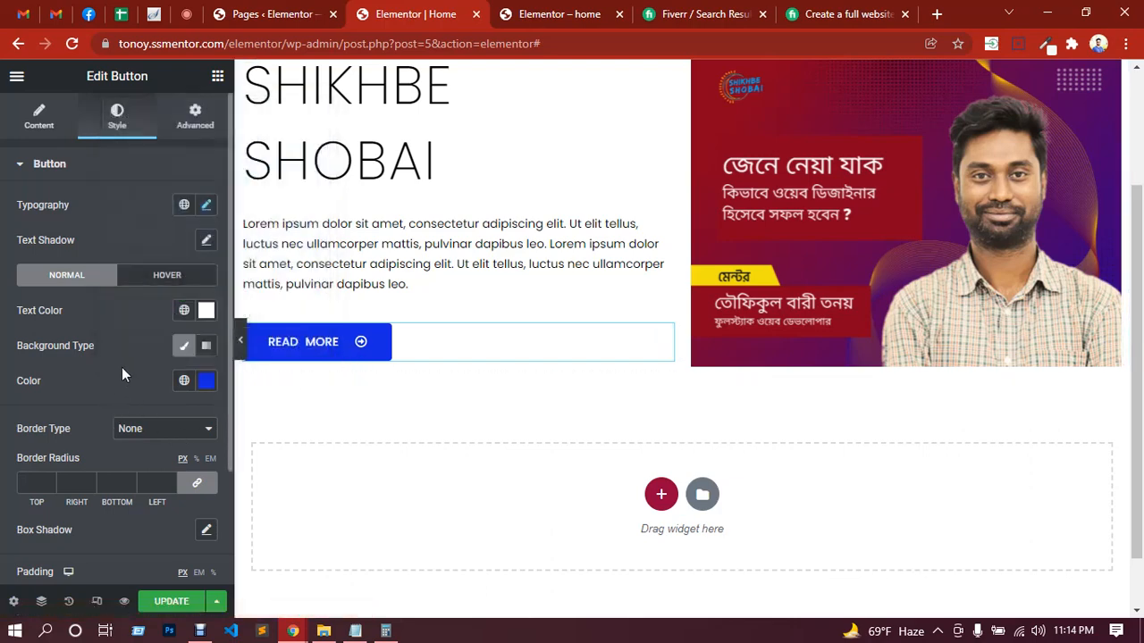
Step: Give the button a Solid border with a width of 2 px on all sides
left_click(176, 431)
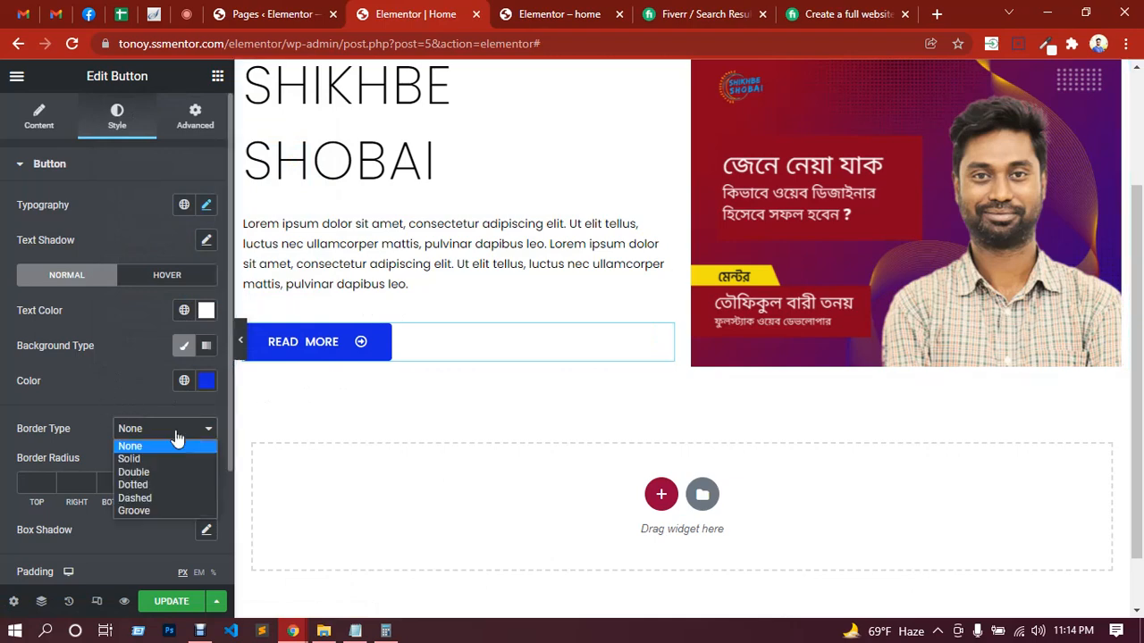
left_click(150, 457)
scroll(94, 423, "down", 3)
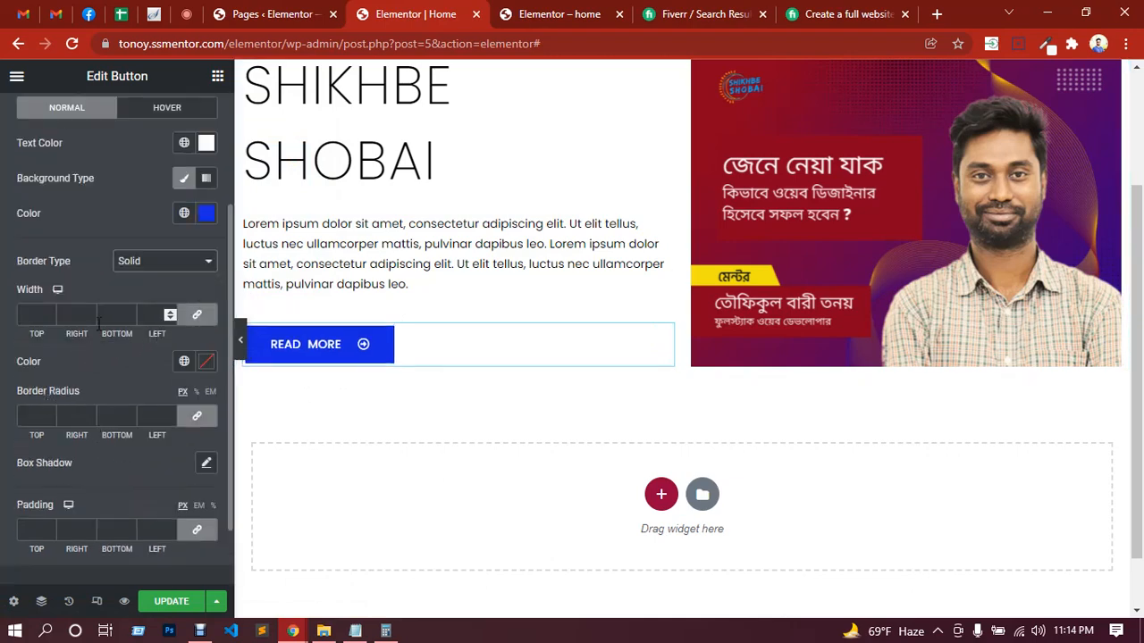
left_click(32, 314)
type("2")
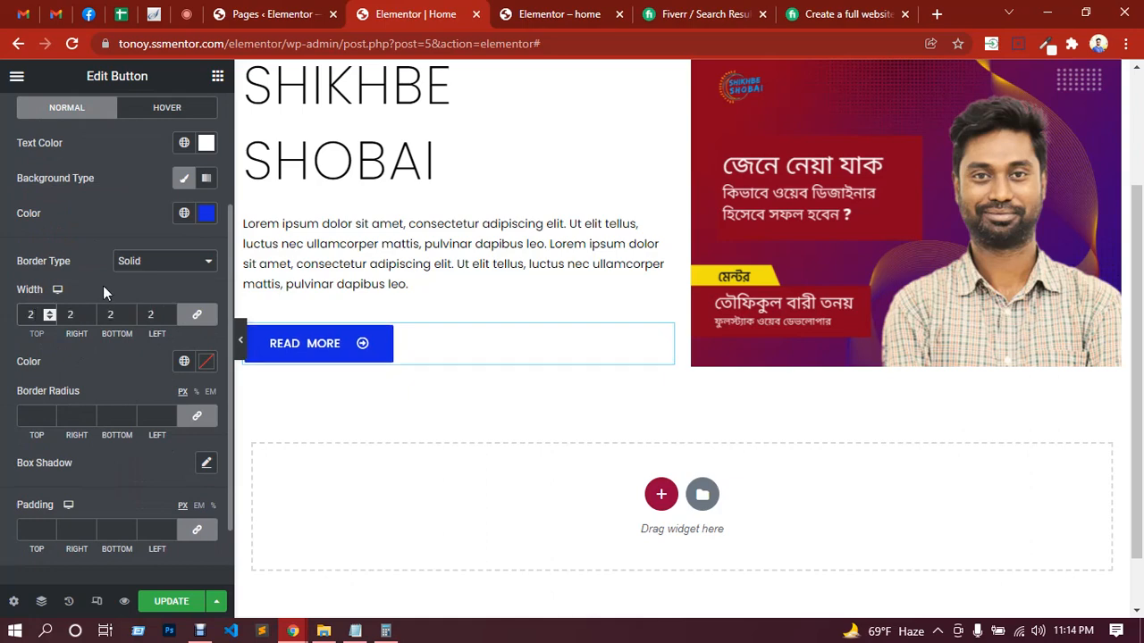
left_click(208, 366)
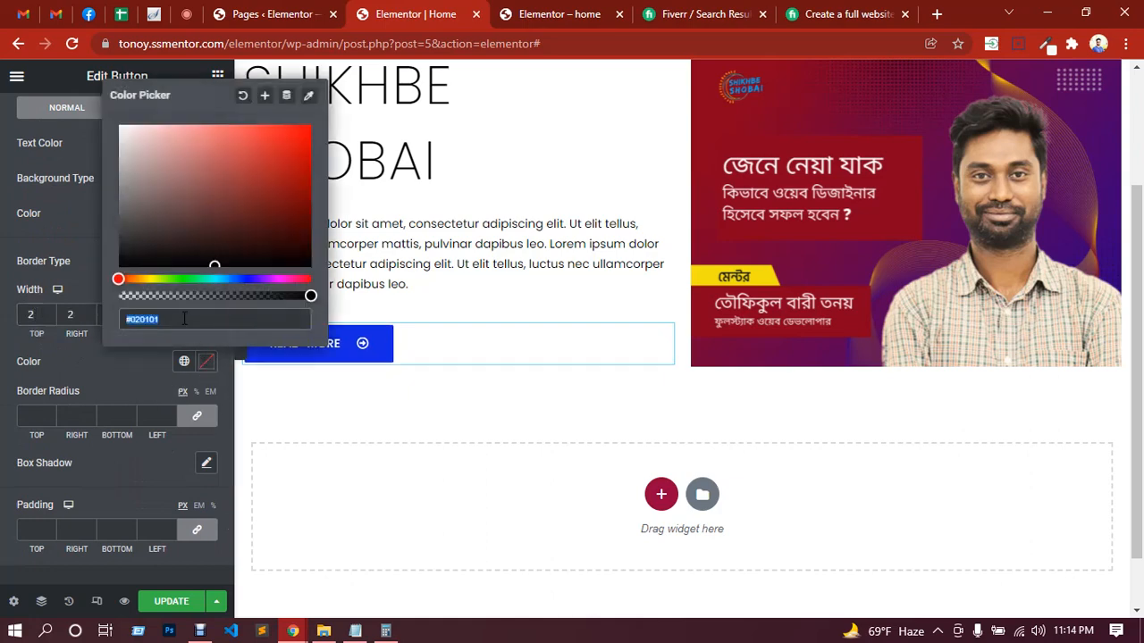
key("ctrl+v")
left_click(124, 364)
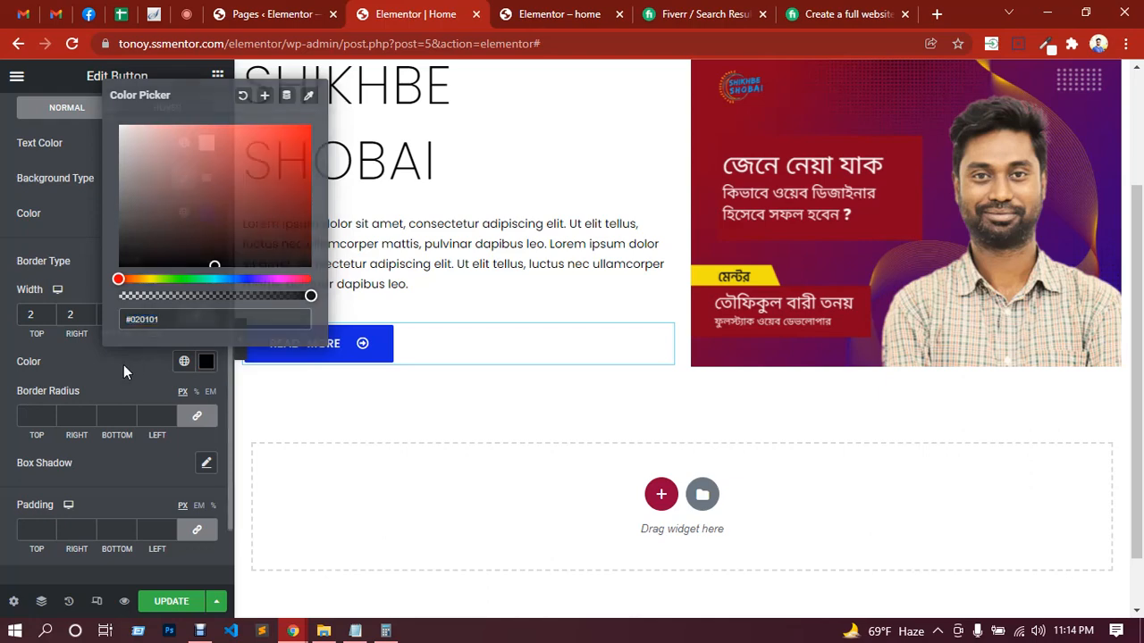
Step: Copy the button's background color #1429E2 to its border color and set the border radius to 0 on all corners
left_click(206, 214)
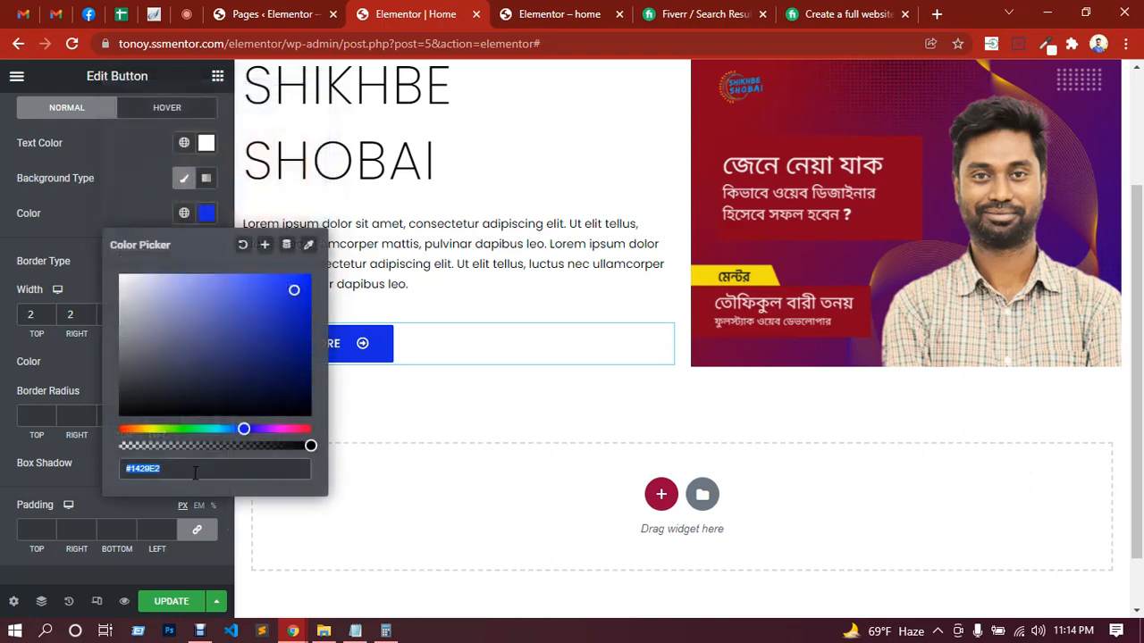
key("ctrl+c")
left_click_drag(176, 470, 121, 469)
left_click(98, 204)
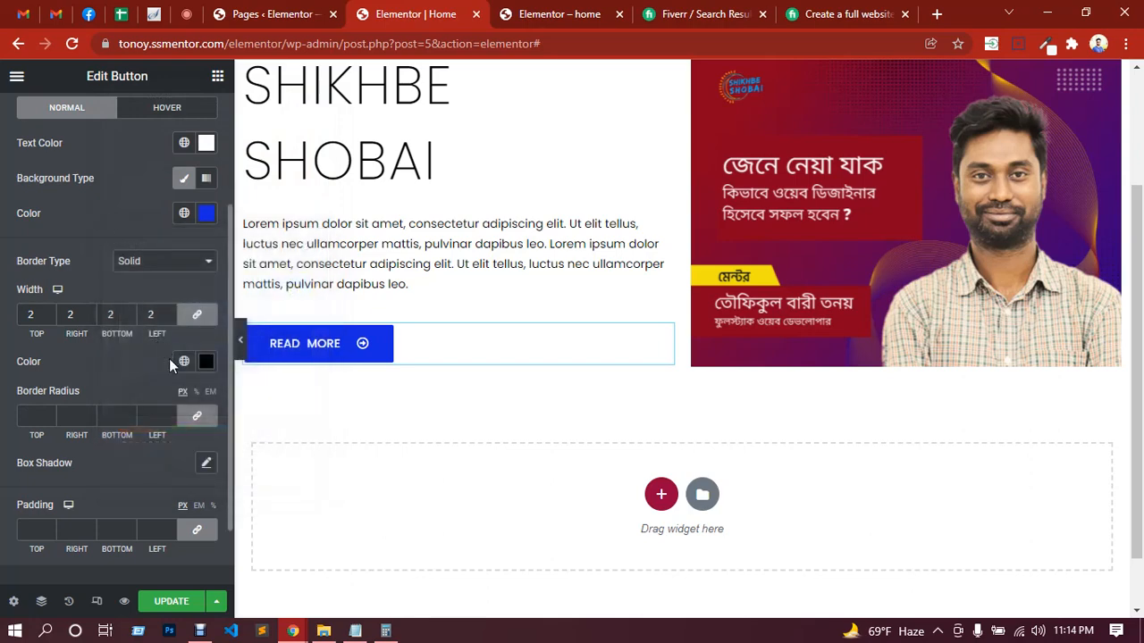
left_click(205, 365)
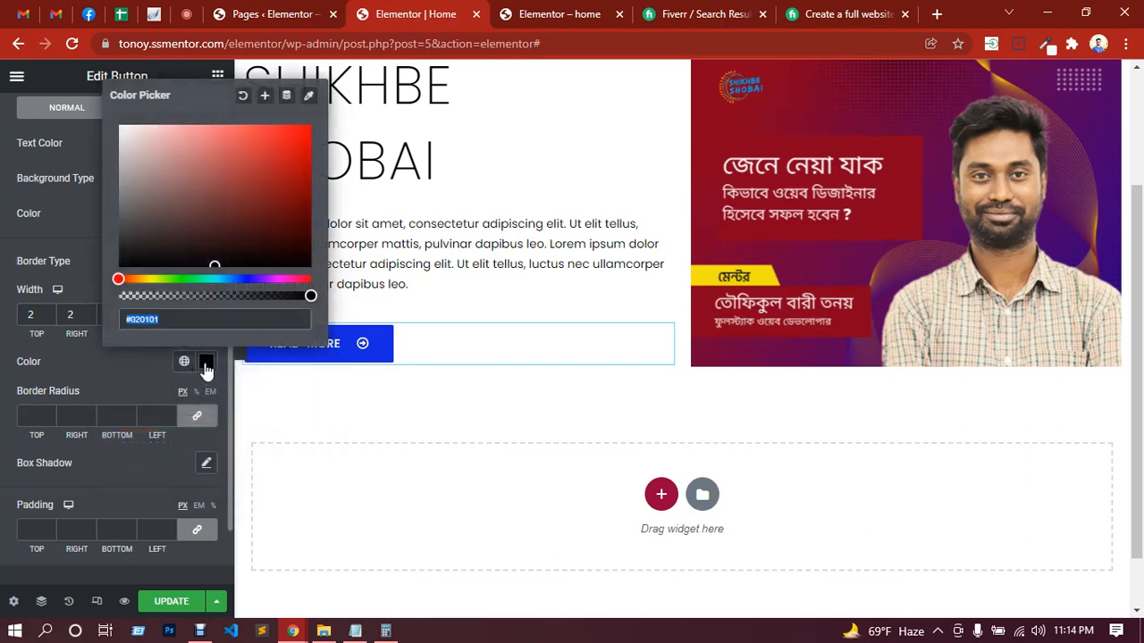
key("ctrl+v")
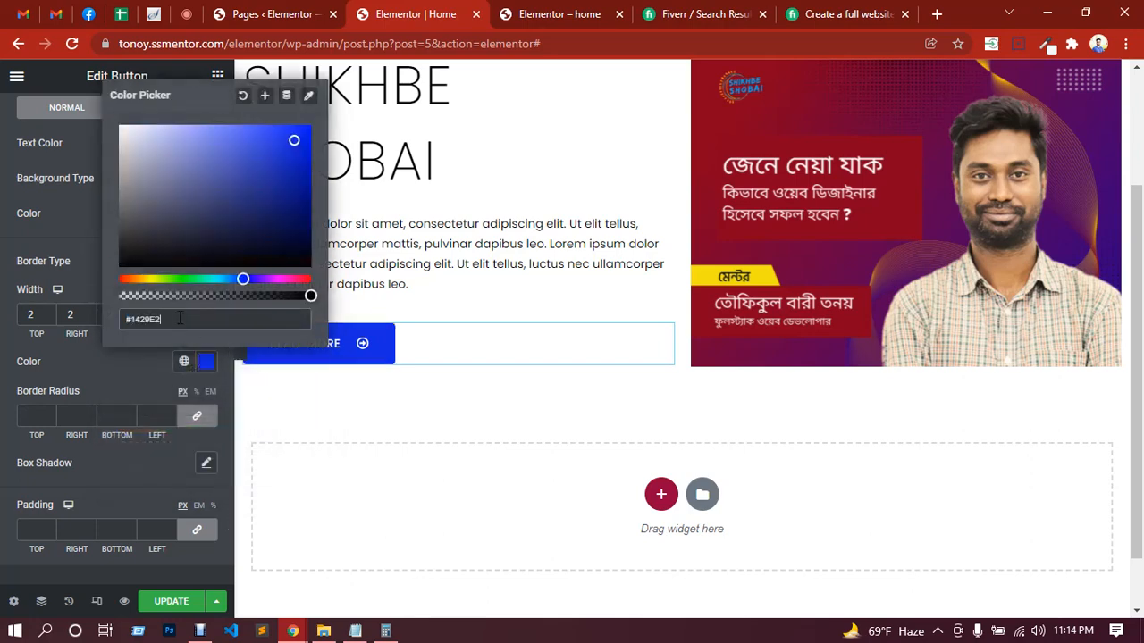
left_click(124, 365)
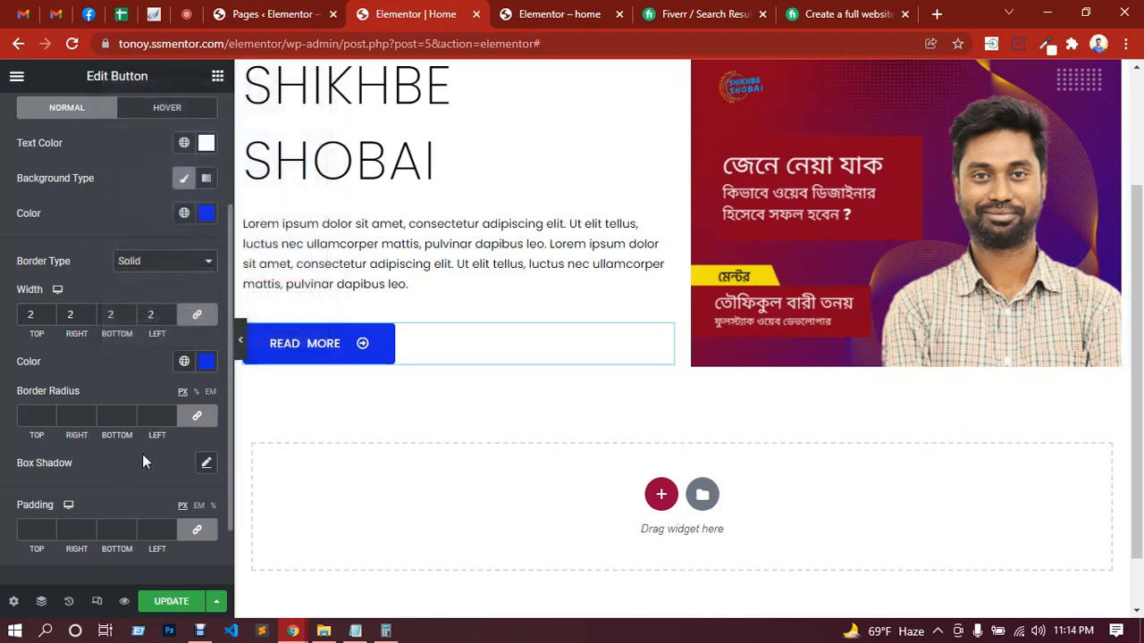
left_click(197, 424)
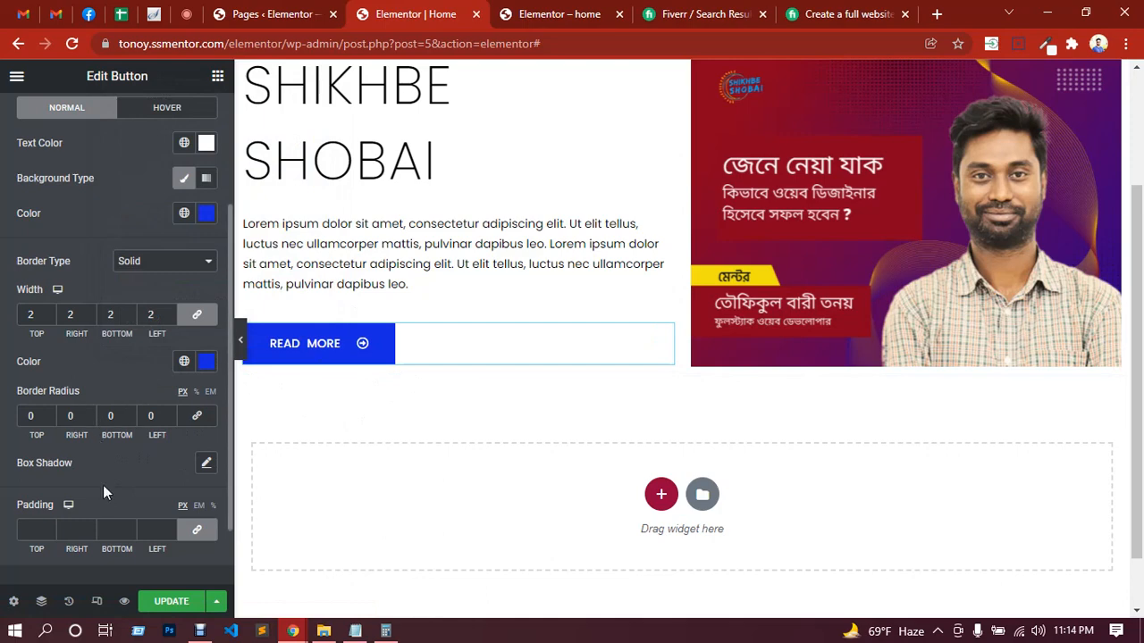
Step: Unlink the button's padding, set top and bottom to 15 px and right and left to 40 px, and update the page
scroll(146, 482, "down", 2)
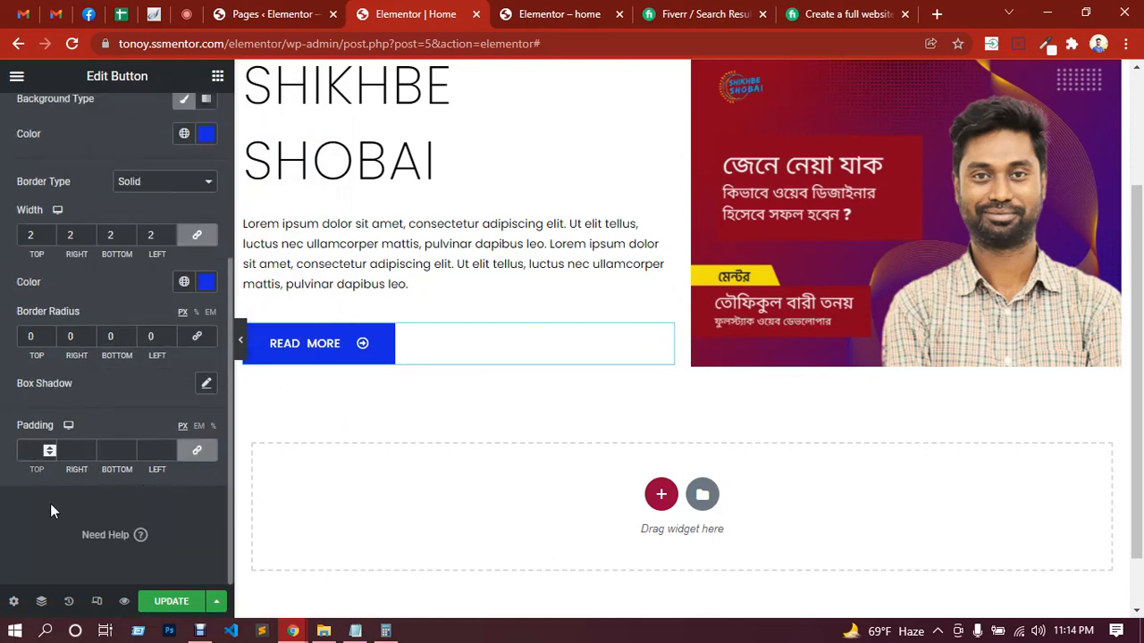
left_click(195, 450)
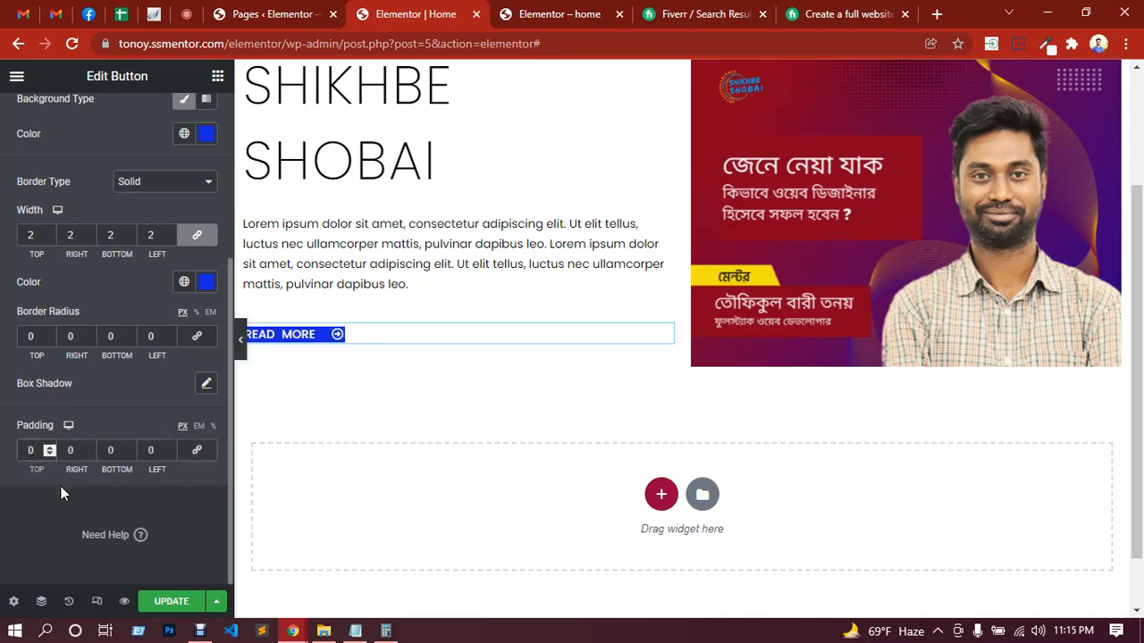
type("15")
key("Delete")
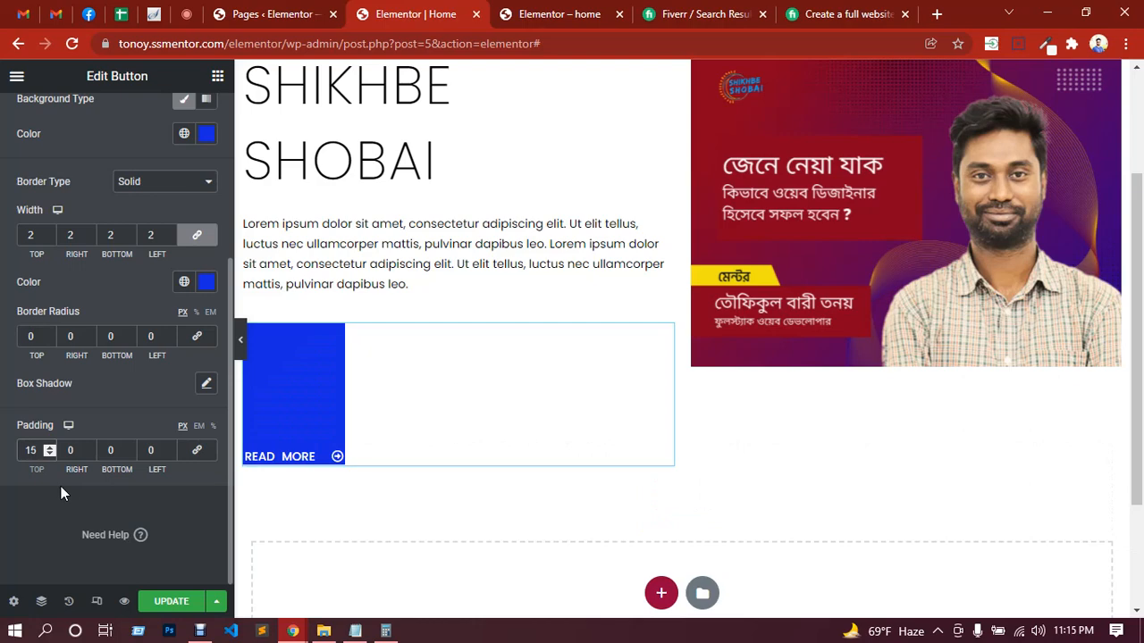
left_click(108, 454)
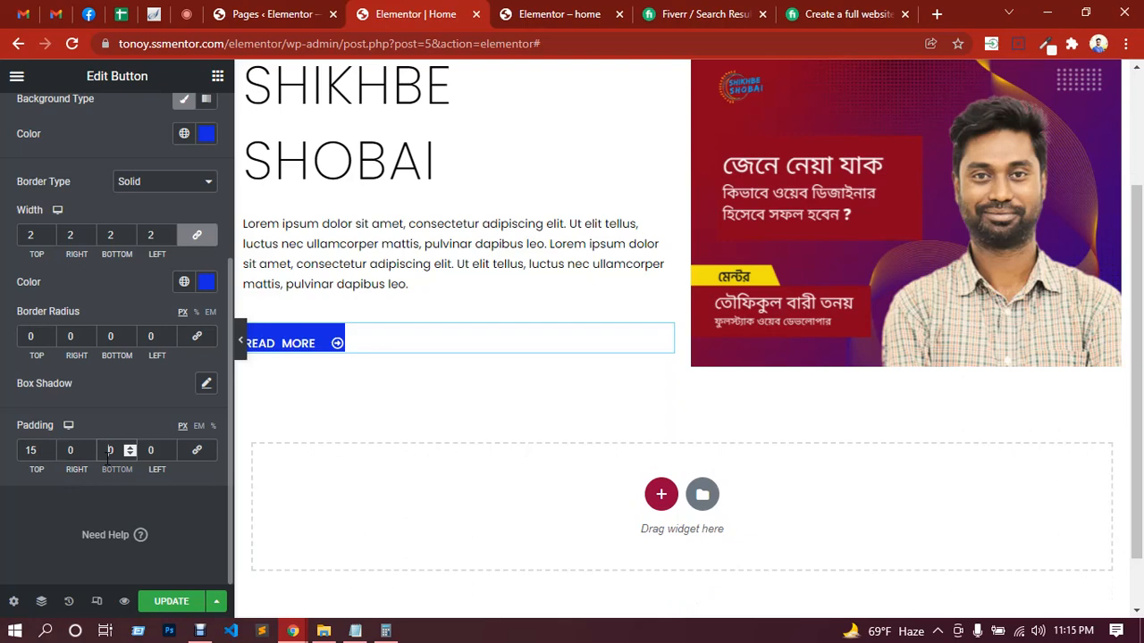
key("Delete")
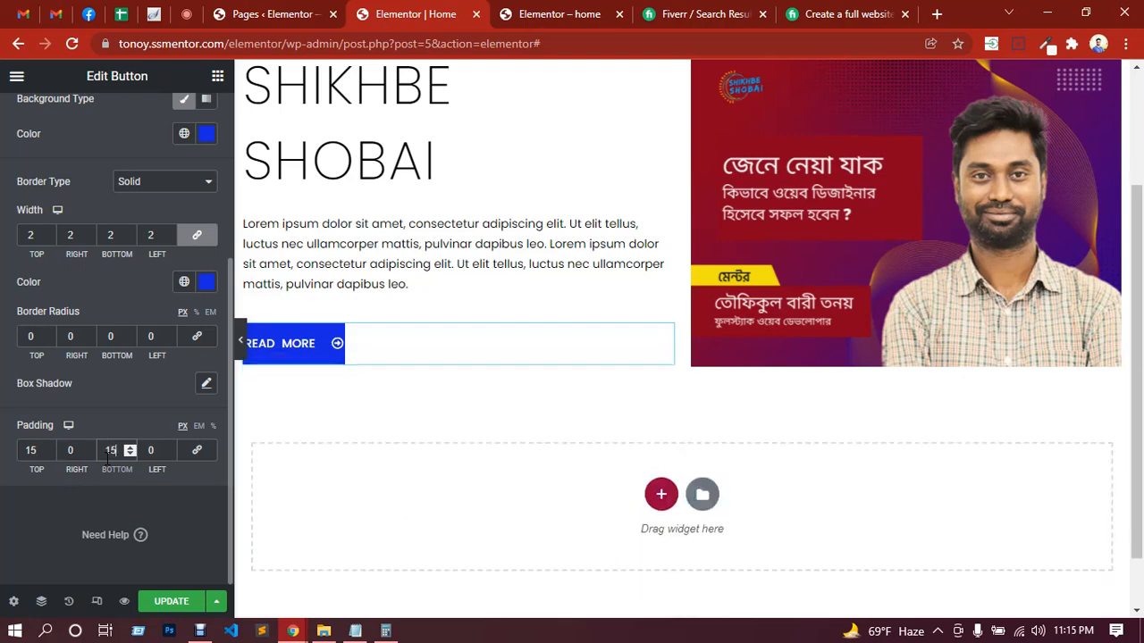
left_click(69, 450)
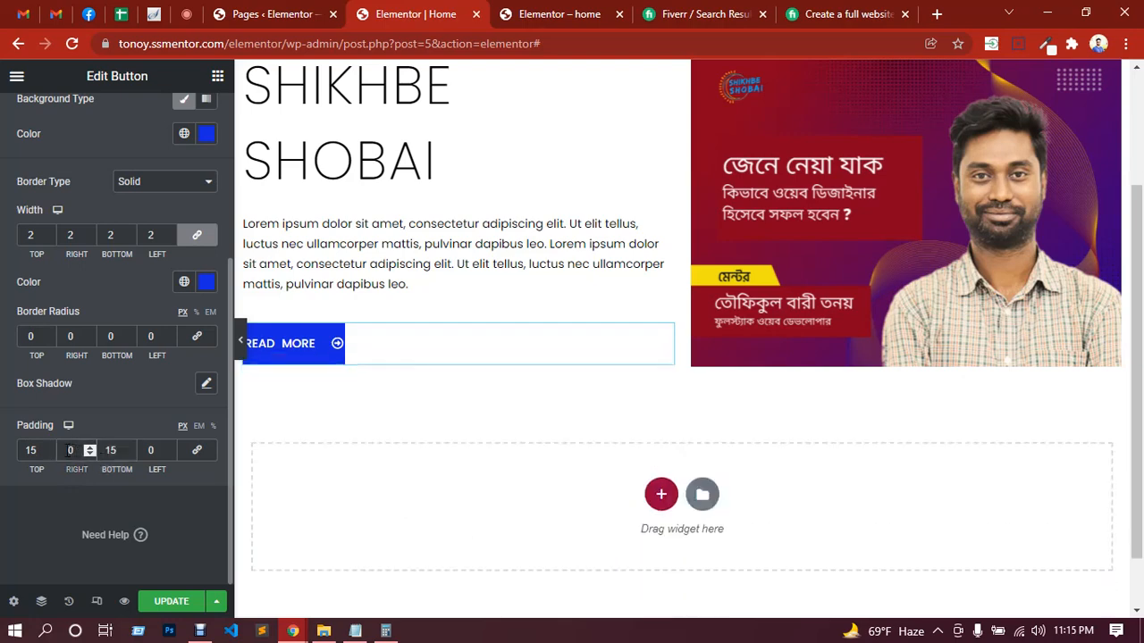
type("4")
left_click(148, 450)
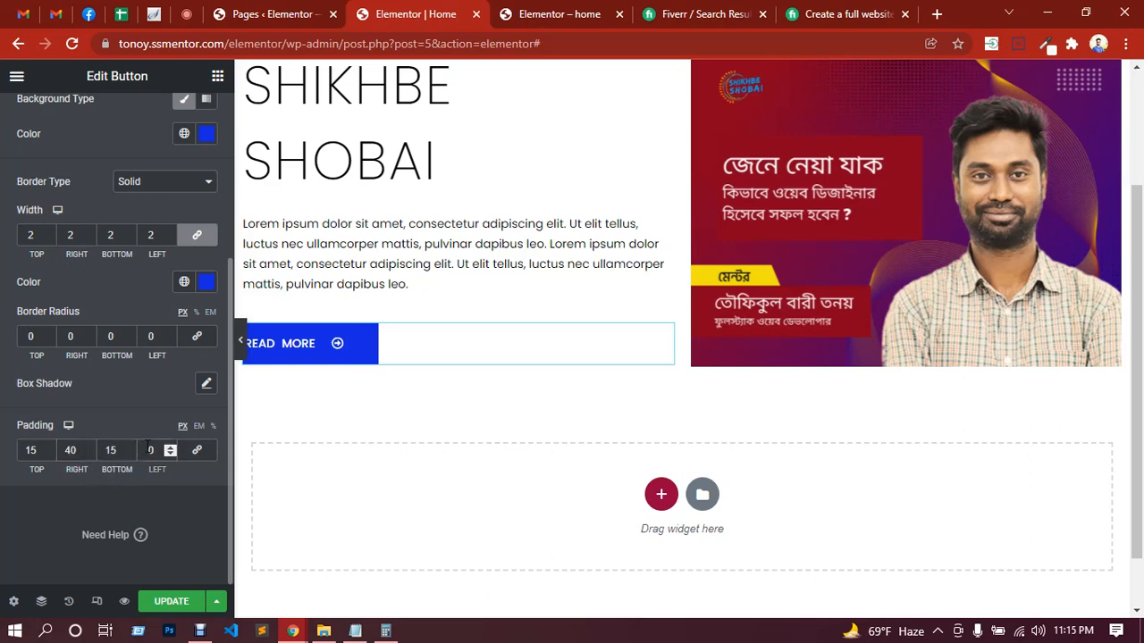
type("4")
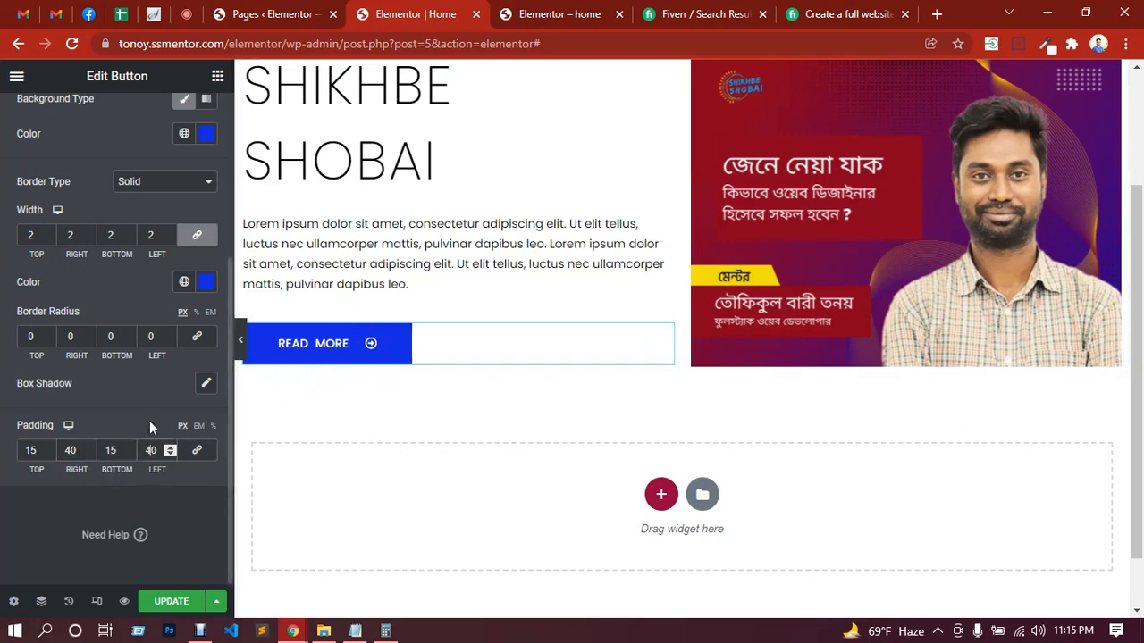
left_click(168, 602)
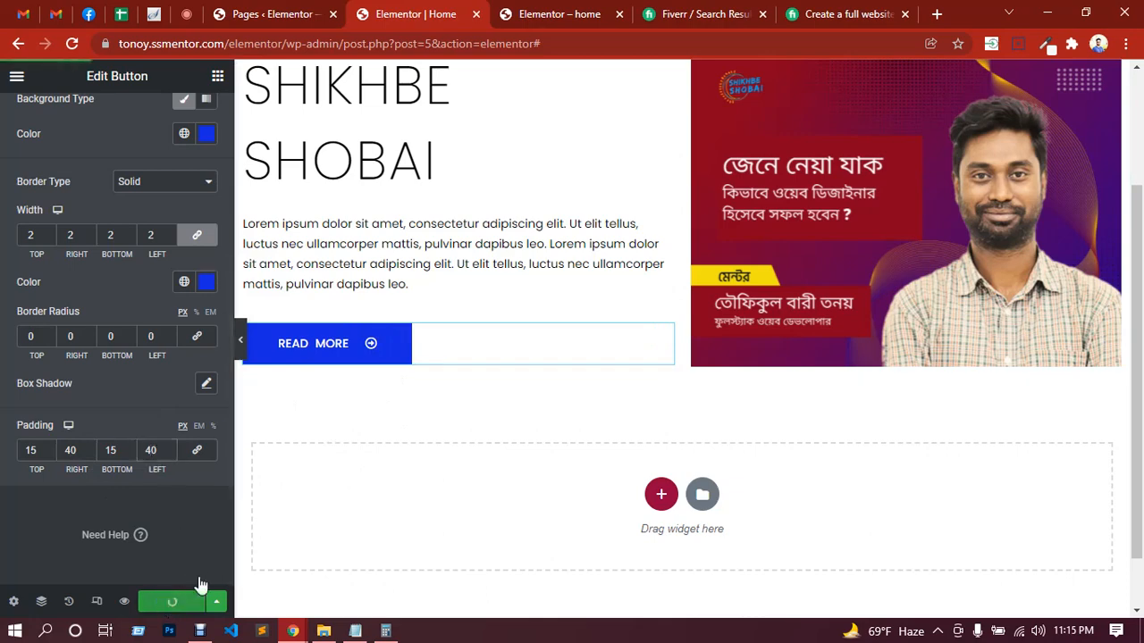
Step: Set the button's hover text color to blue #1429E2
scroll(150, 345, "up", 3)
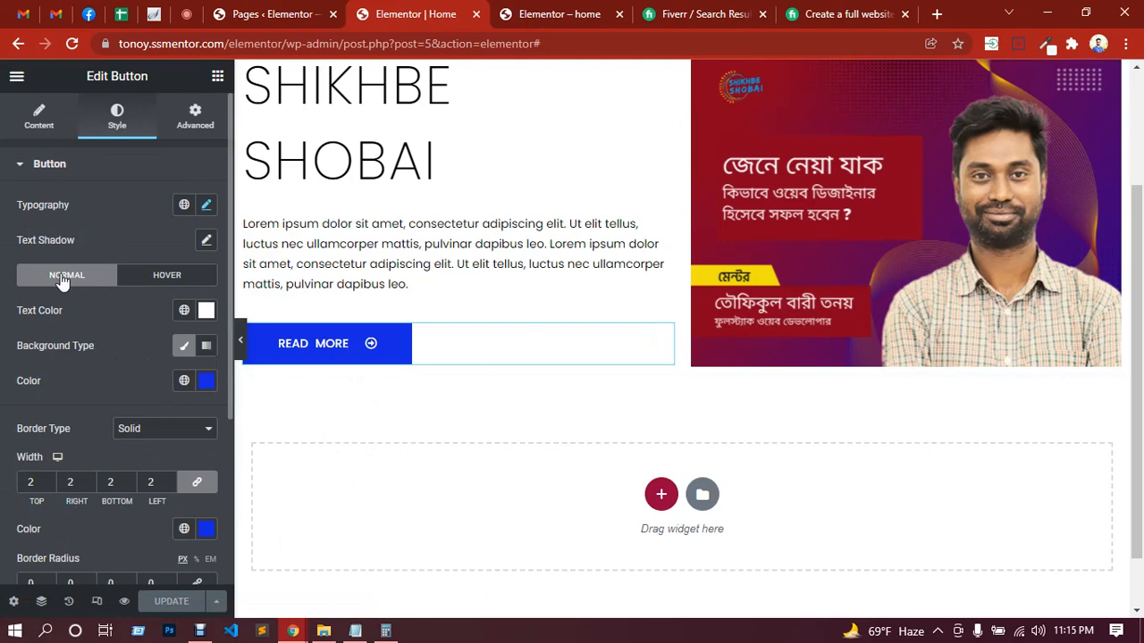
left_click(148, 278)
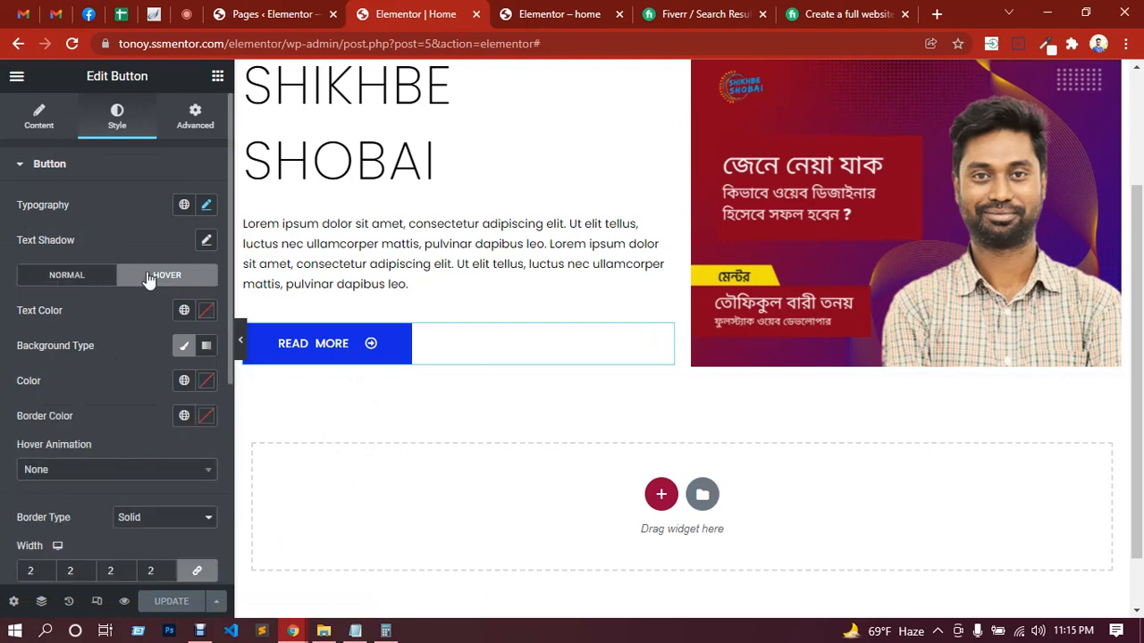
left_click(207, 312)
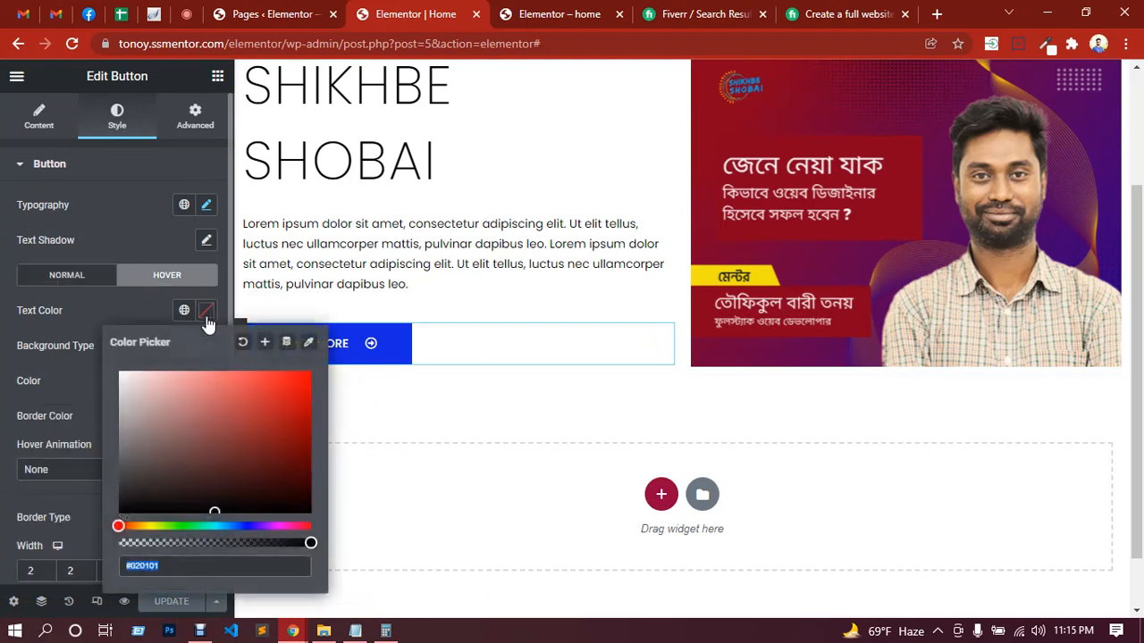
key("ctrl+v")
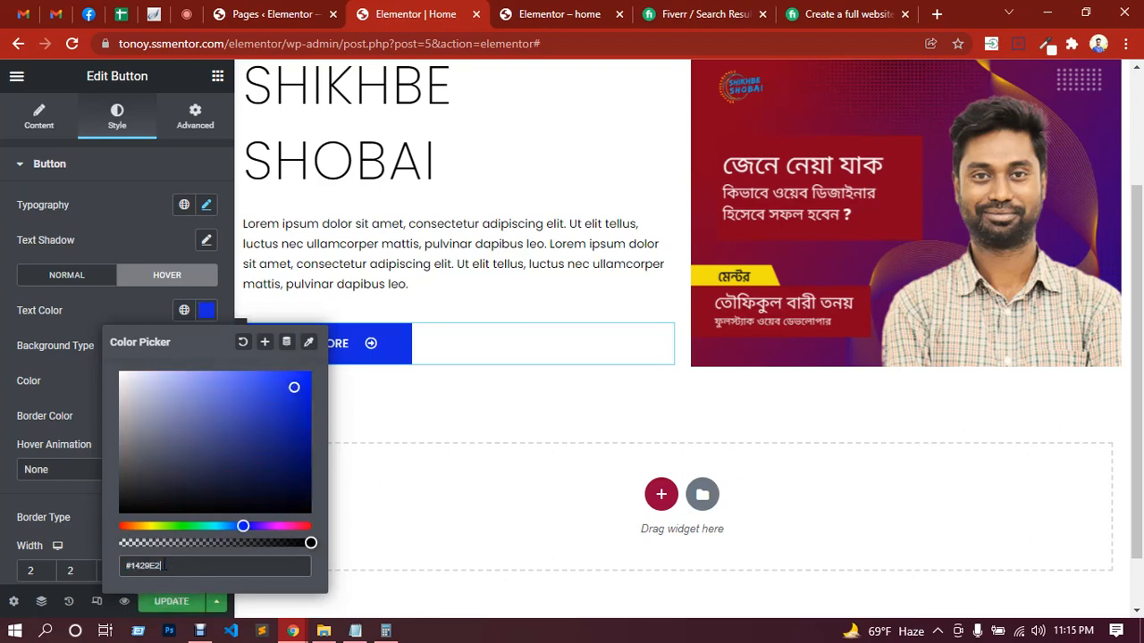
left_click(81, 306)
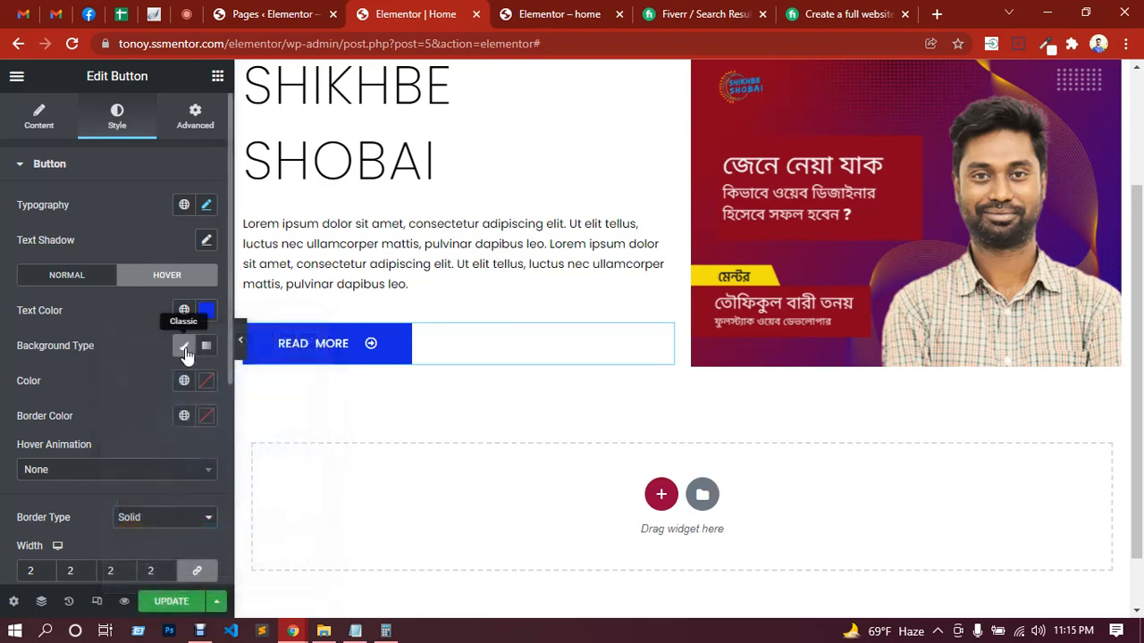
Step: Give the button's hover state a Classic background with the color set to Transparent
left_click(183, 348)
left_click(181, 348)
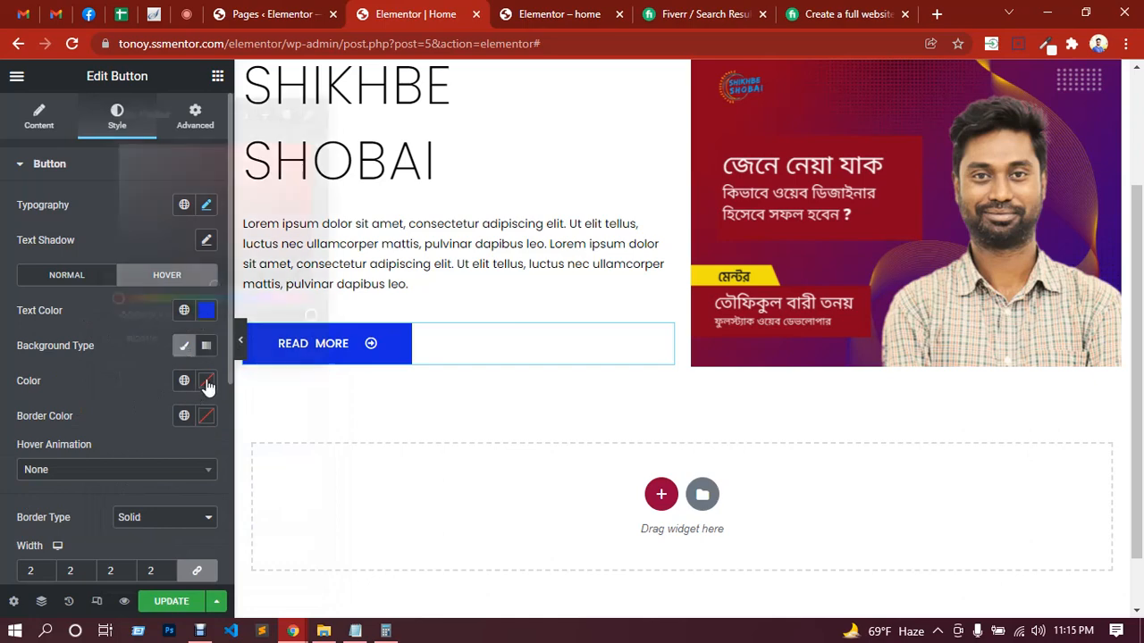
left_click(205, 382)
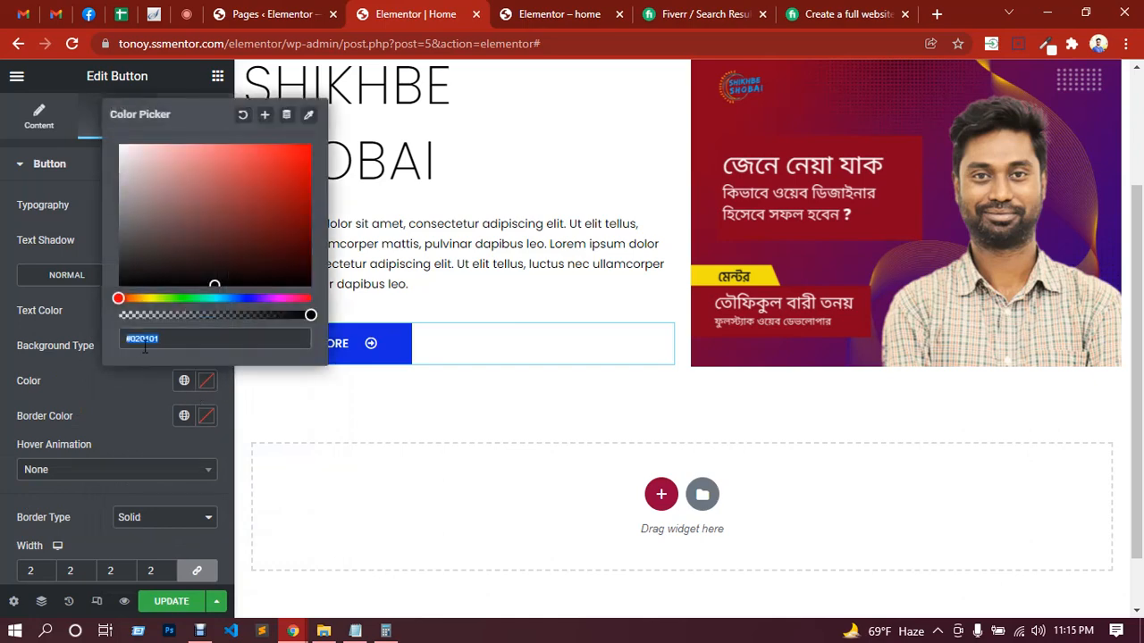
type("T")
type("ransparent")
left_click(107, 376)
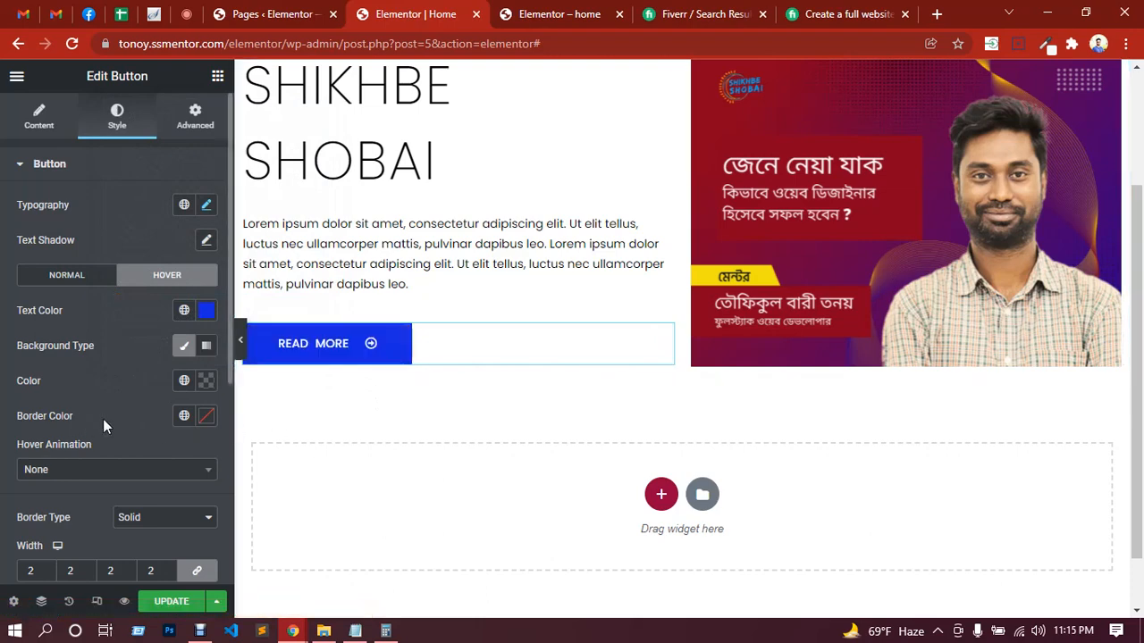
left_click(206, 415)
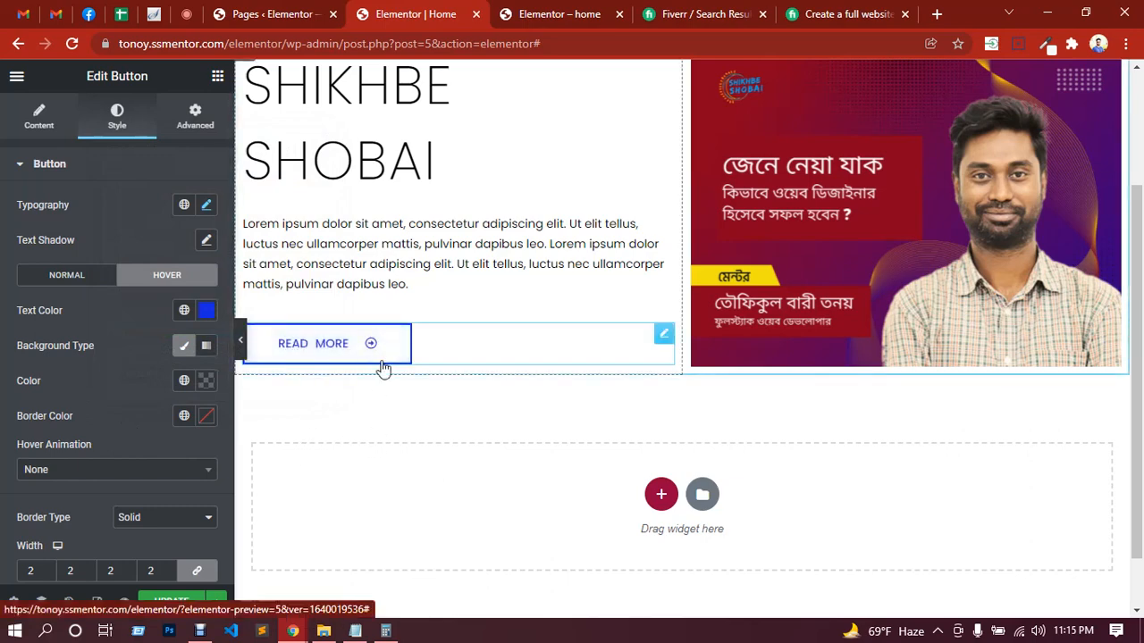
Step: Try the Shrink, Push and Bounce In hover animations on the READ MORE button
left_click(130, 471)
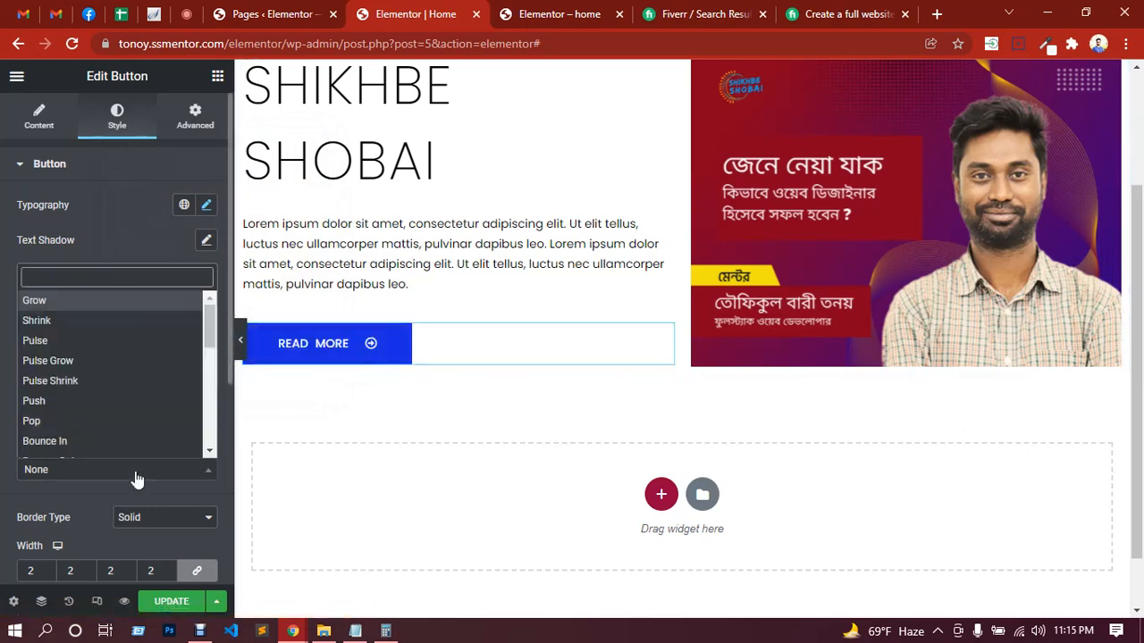
left_click(77, 322)
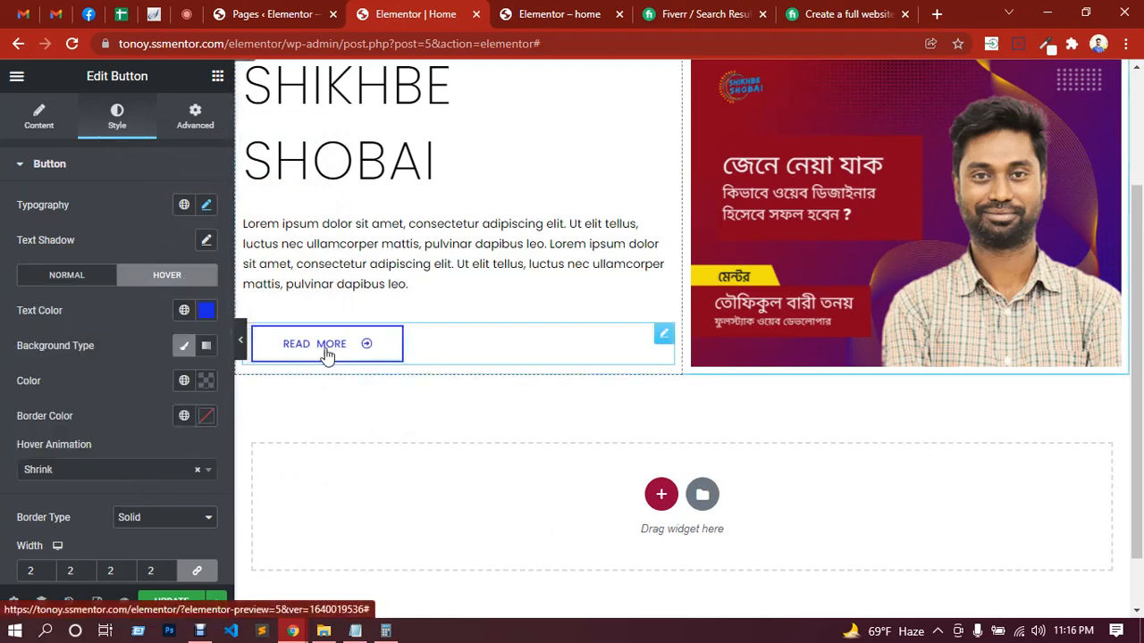
left_click(103, 475)
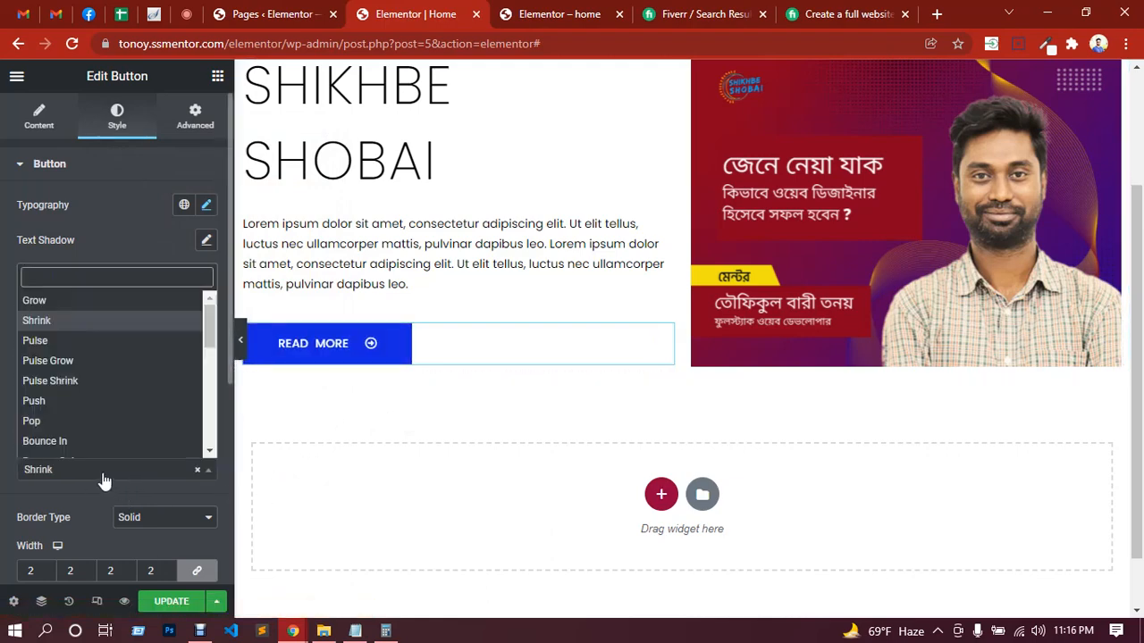
left_click(34, 400)
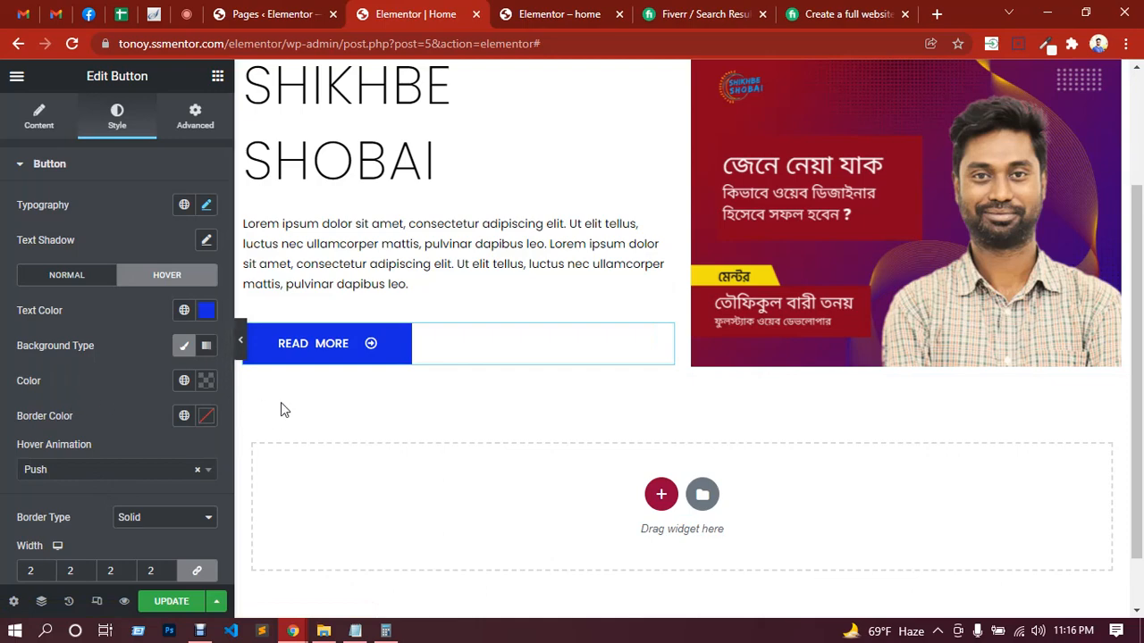
left_click(121, 483)
left_click(80, 443)
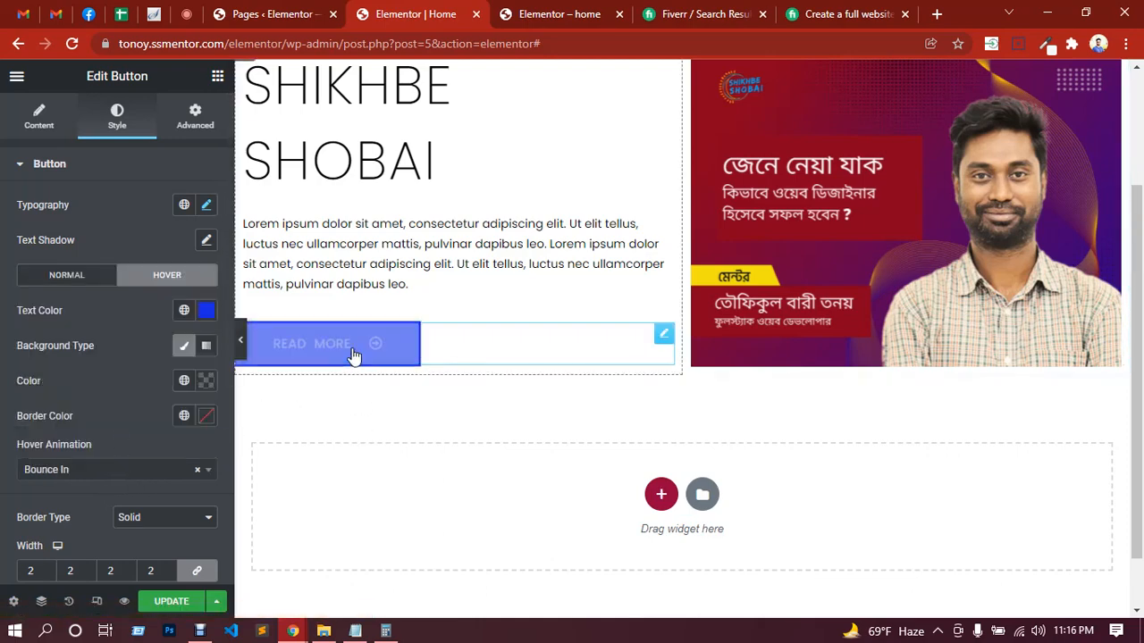
Step: Set the button's hover animation to Float and update the page
left_click(148, 473)
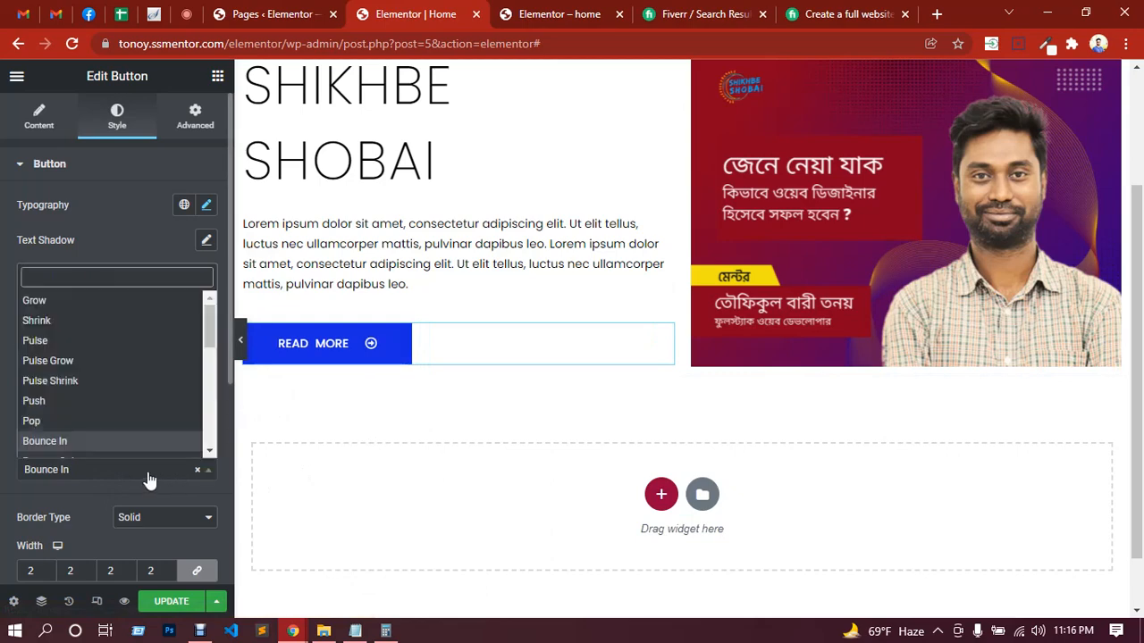
scroll(105, 429, "down", 2)
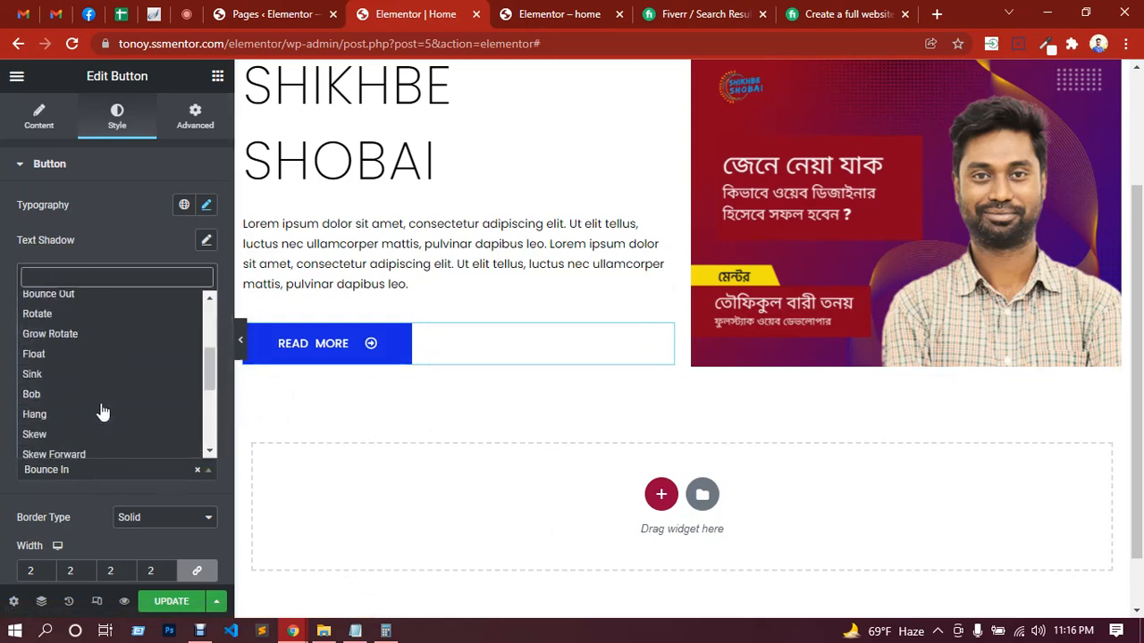
left_click(43, 355)
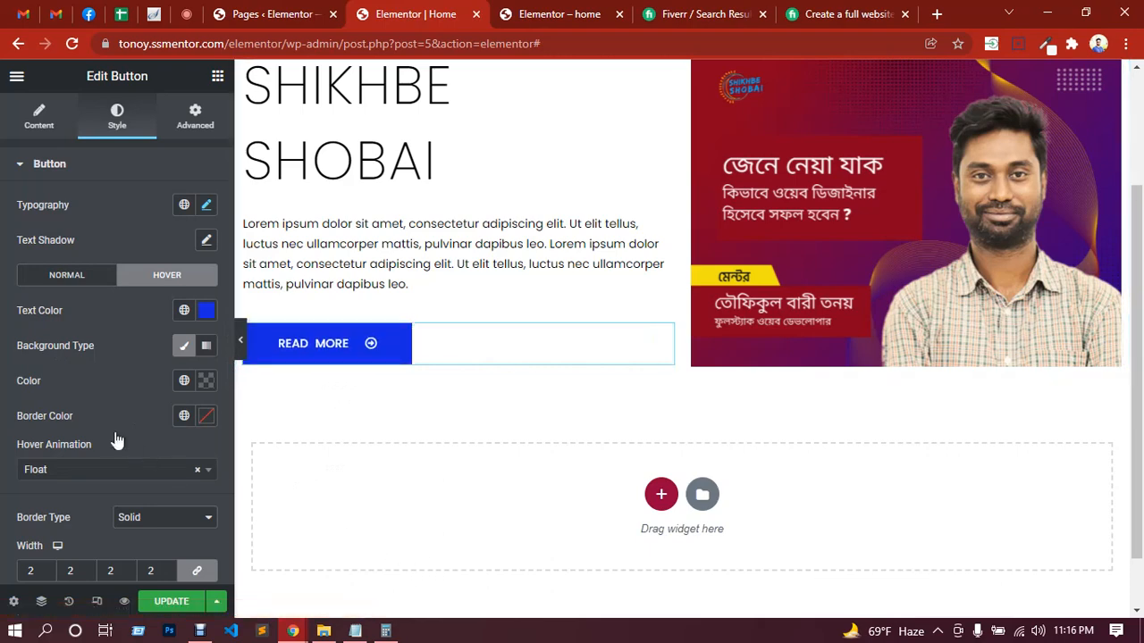
scroll(94, 427, "down", 1)
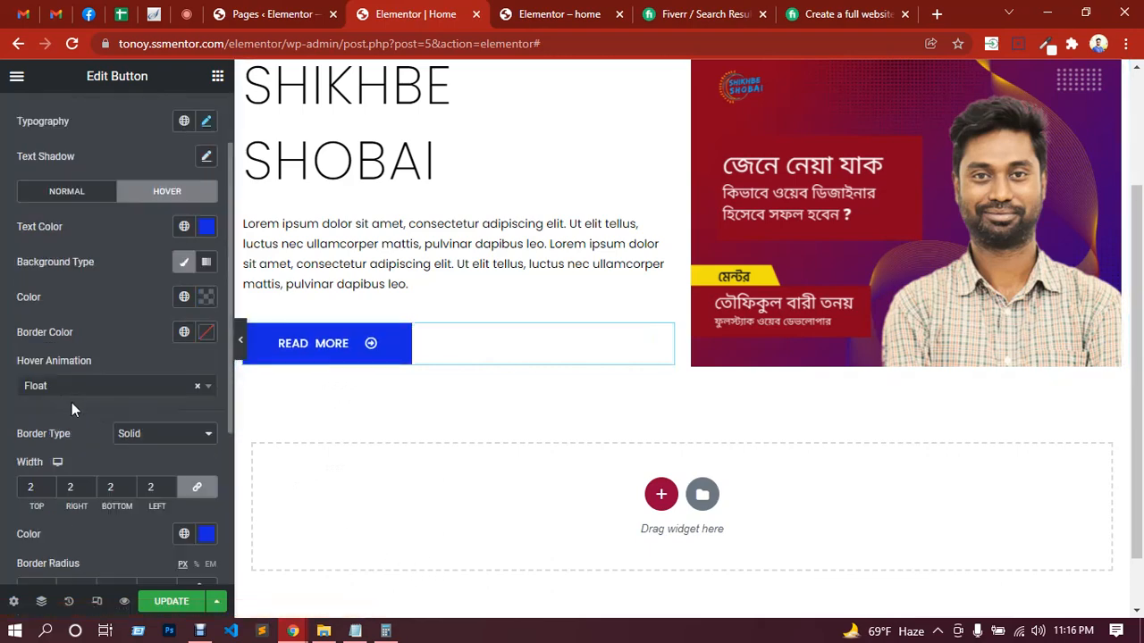
scroll(74, 402, "down", 2)
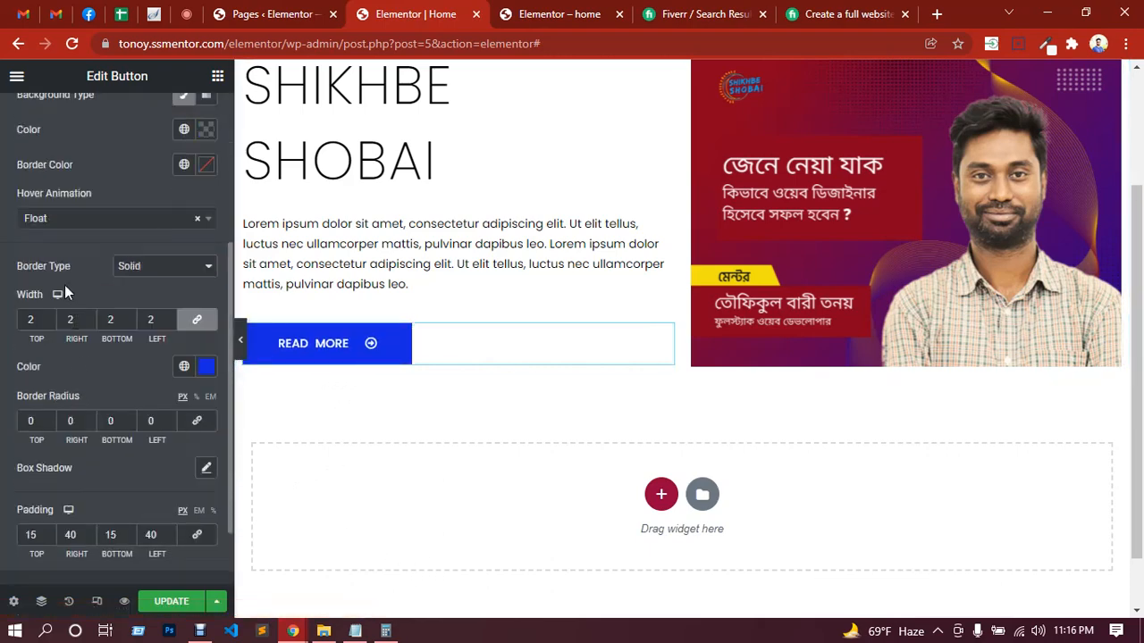
left_click(170, 600)
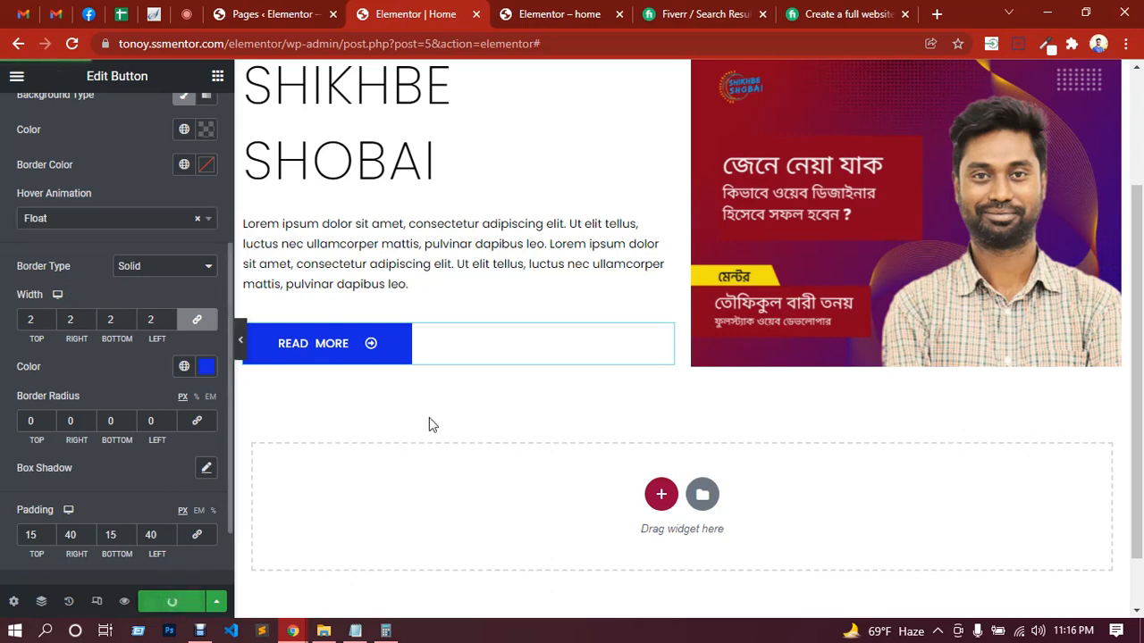
Step: Check the Google Meet chat, and reload the live Home page to view the finished button
left_click(187, 16)
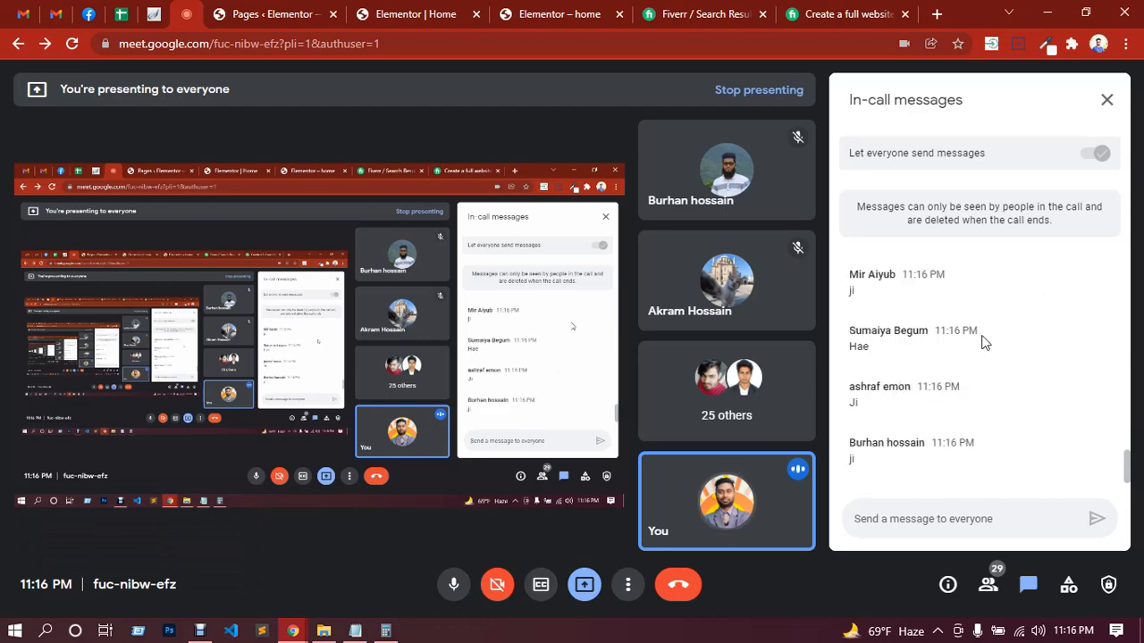
left_click(534, 27)
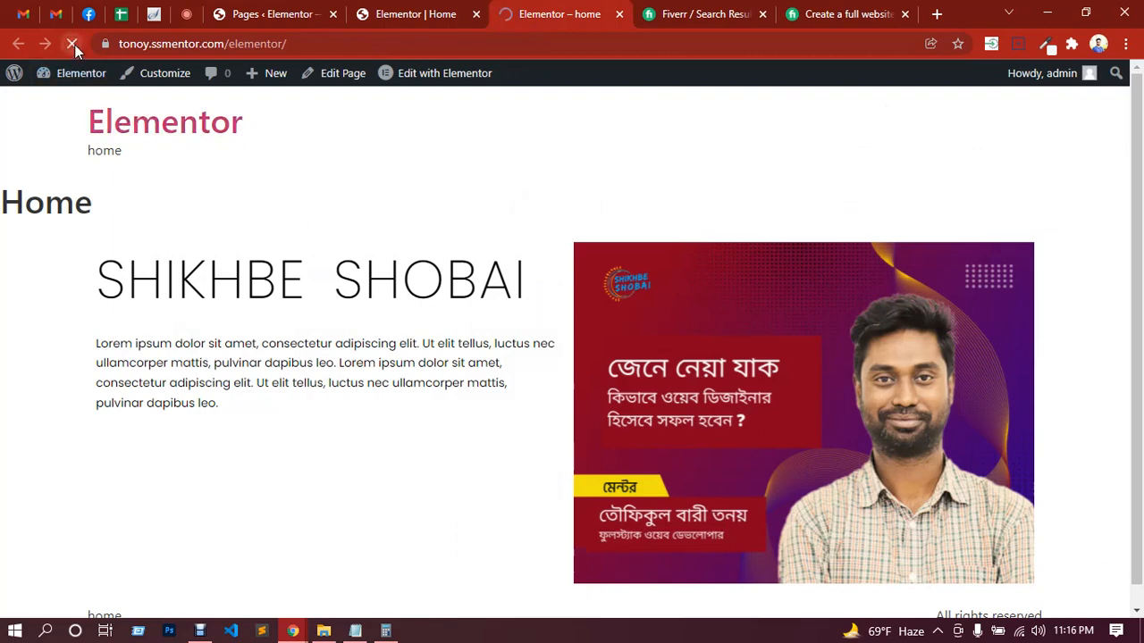
left_click(74, 44)
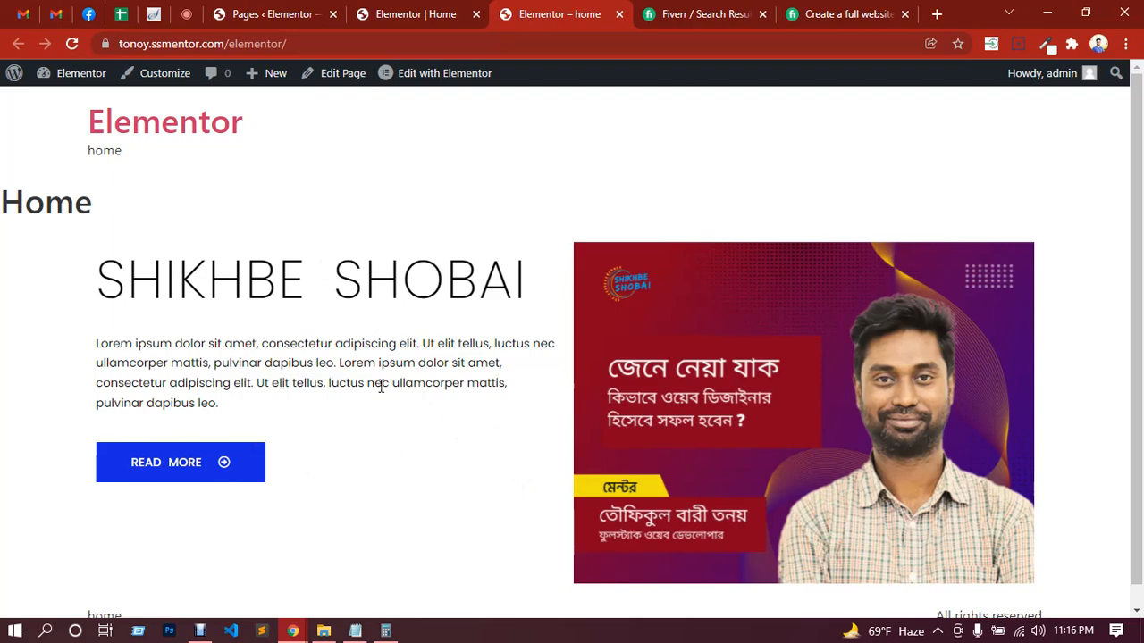
scroll(411, 361, "down", 1)
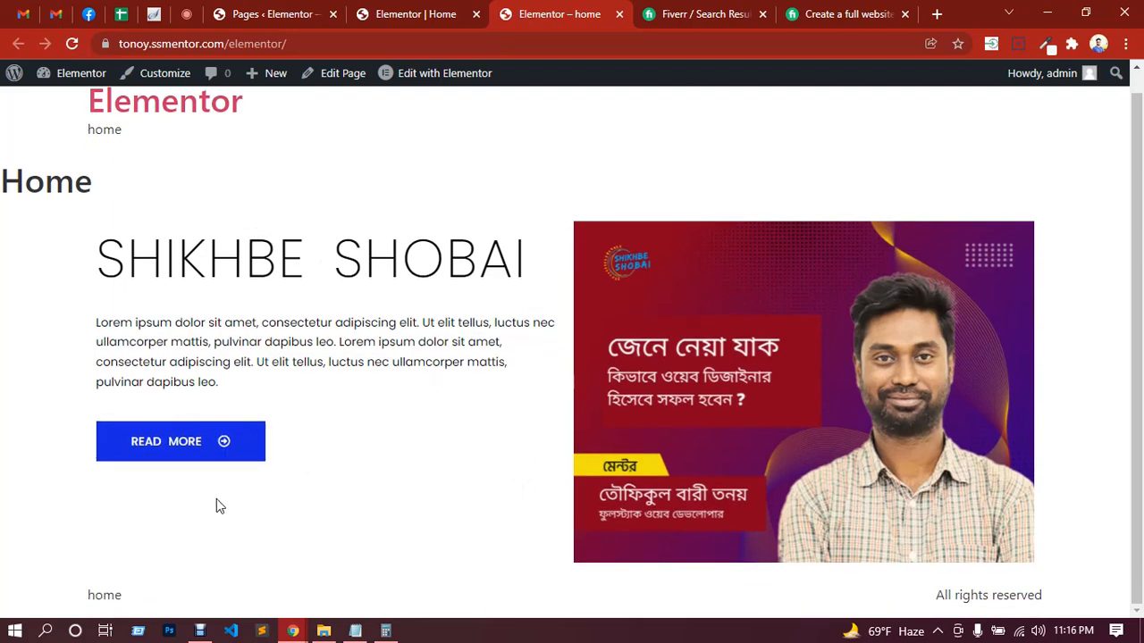
Step: Add a Spacer widget above the SHIKHBE SHOBAI heading with 50 px of space and update the page
left_click(398, 11)
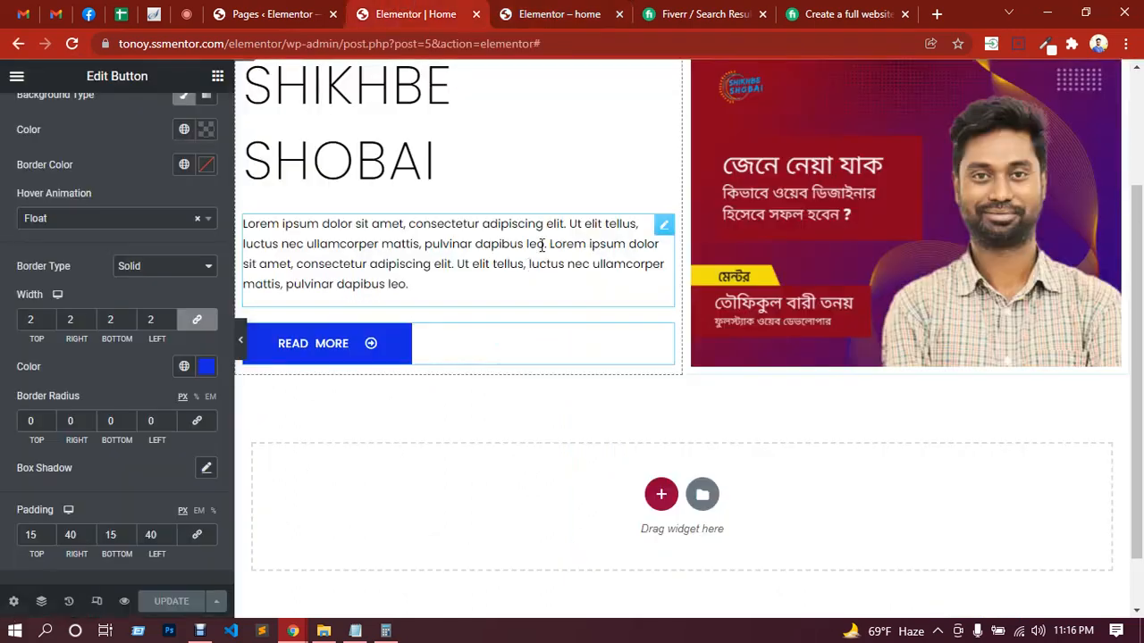
scroll(569, 284, "up", 2)
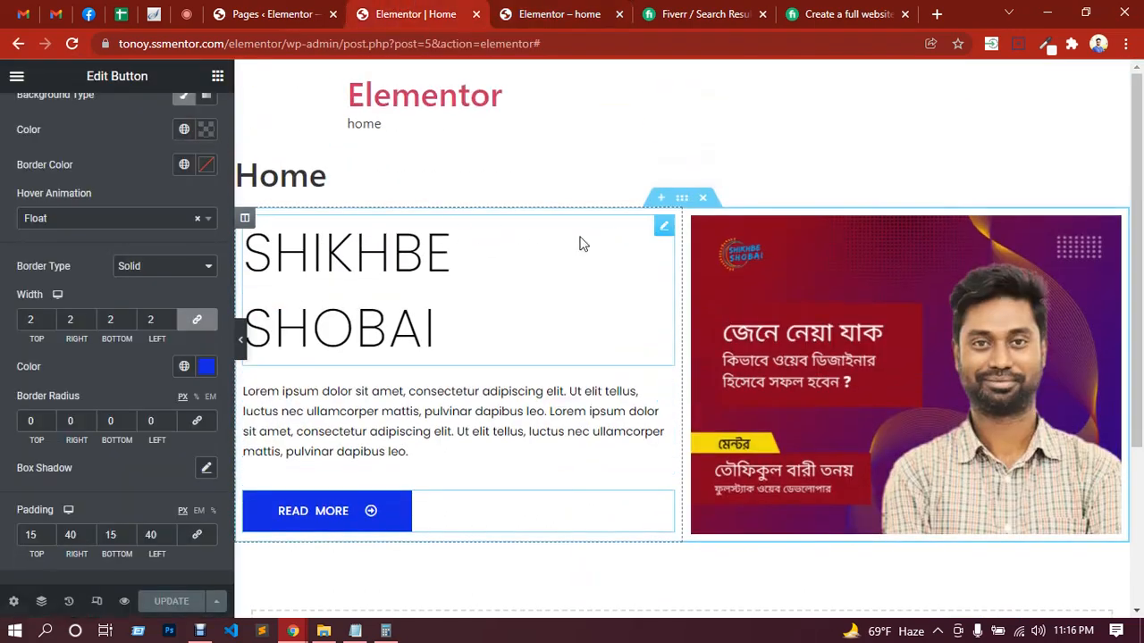
left_click(665, 228)
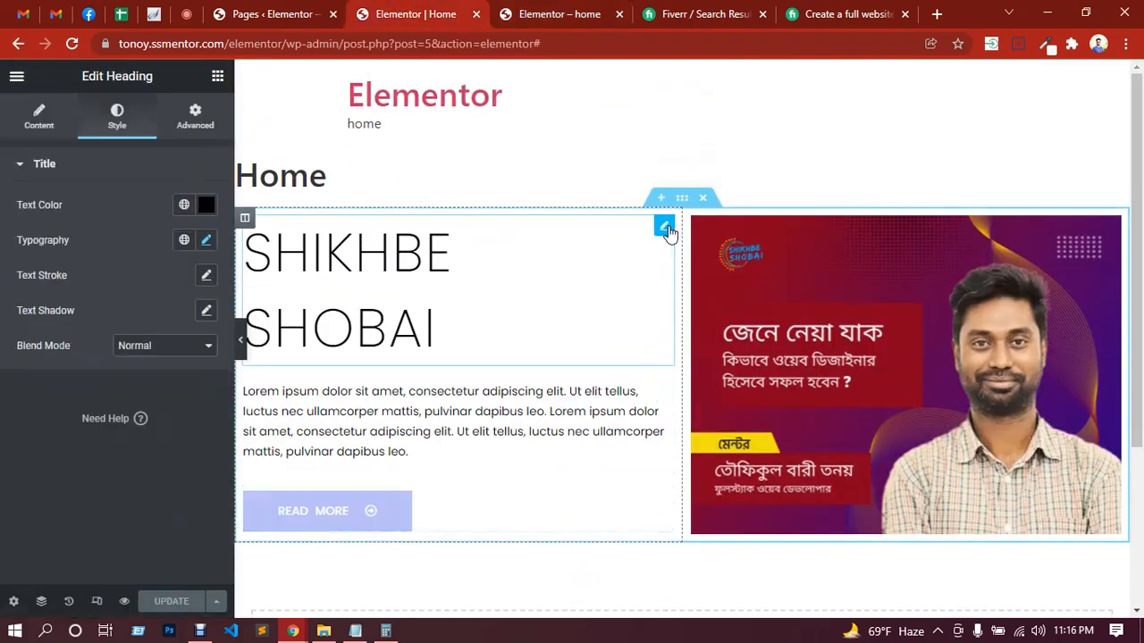
left_click(218, 78)
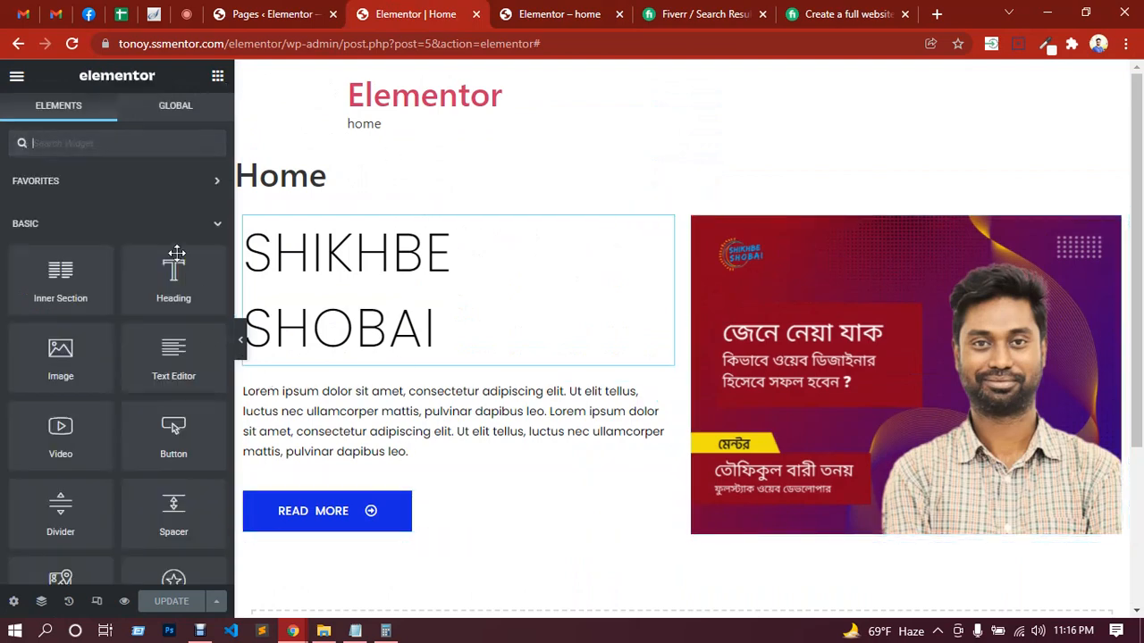
scroll(162, 393, "down", 1)
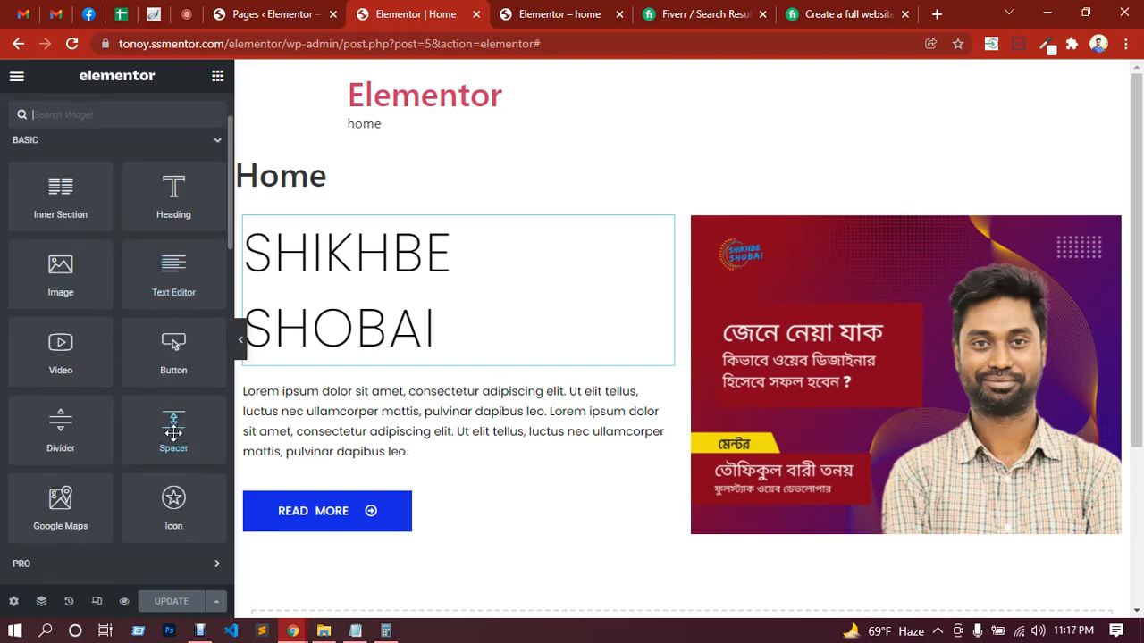
left_click_drag(174, 432, 356, 238)
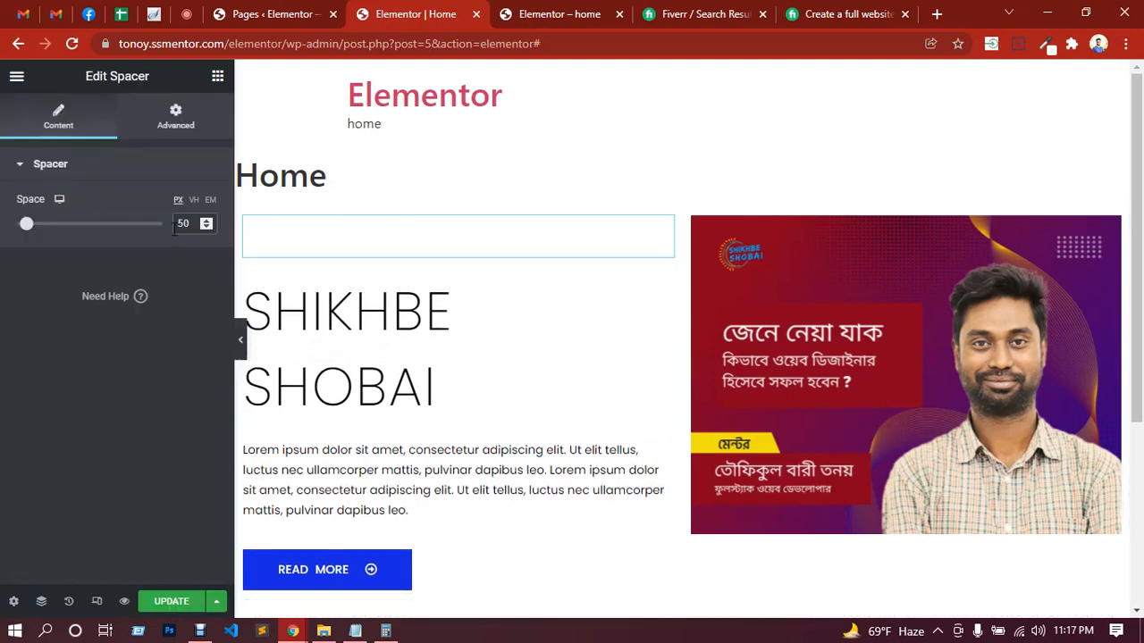
left_click(179, 604)
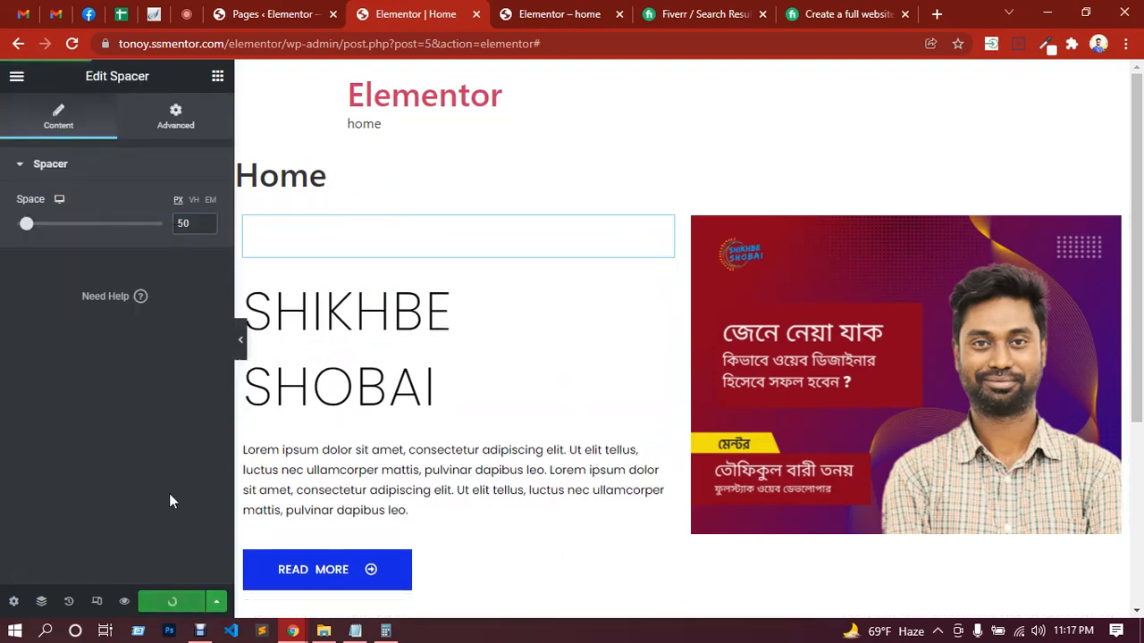
Step: Preview the page without the editing panel and check the in-call messages in Google Meet
left_click(242, 340)
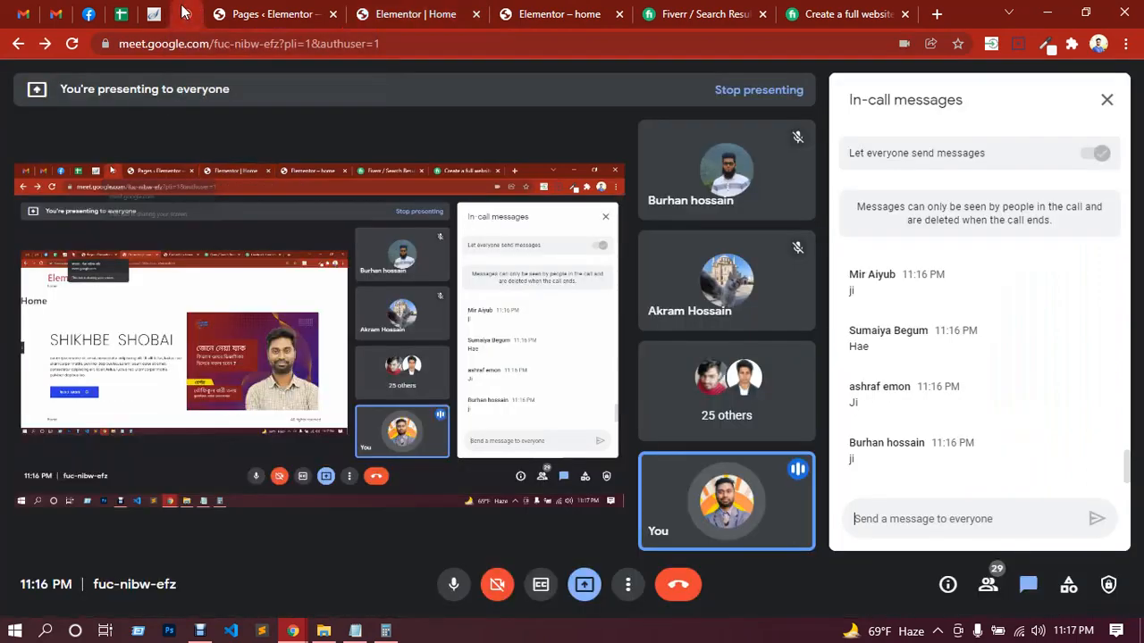
left_click(186, 14)
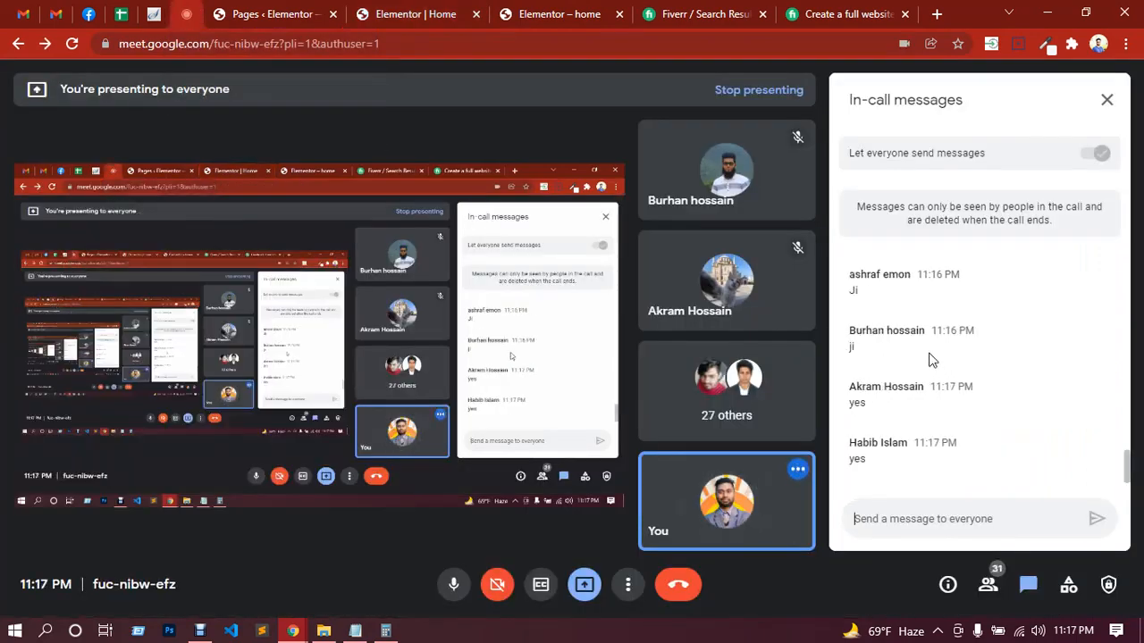
left_click(413, 16)
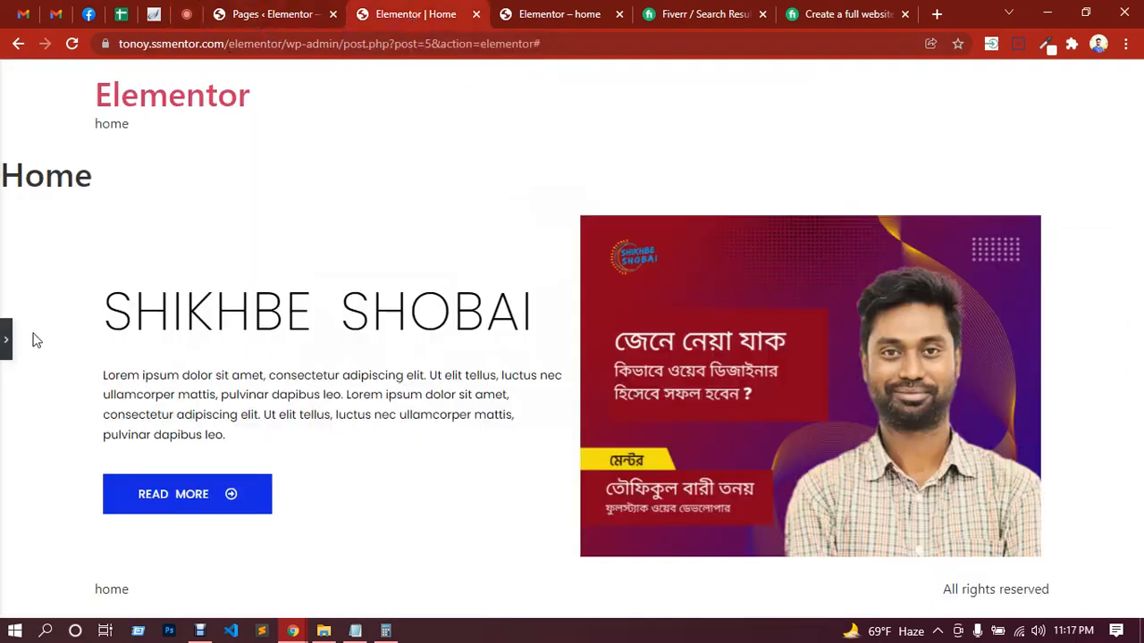
left_click(6, 340)
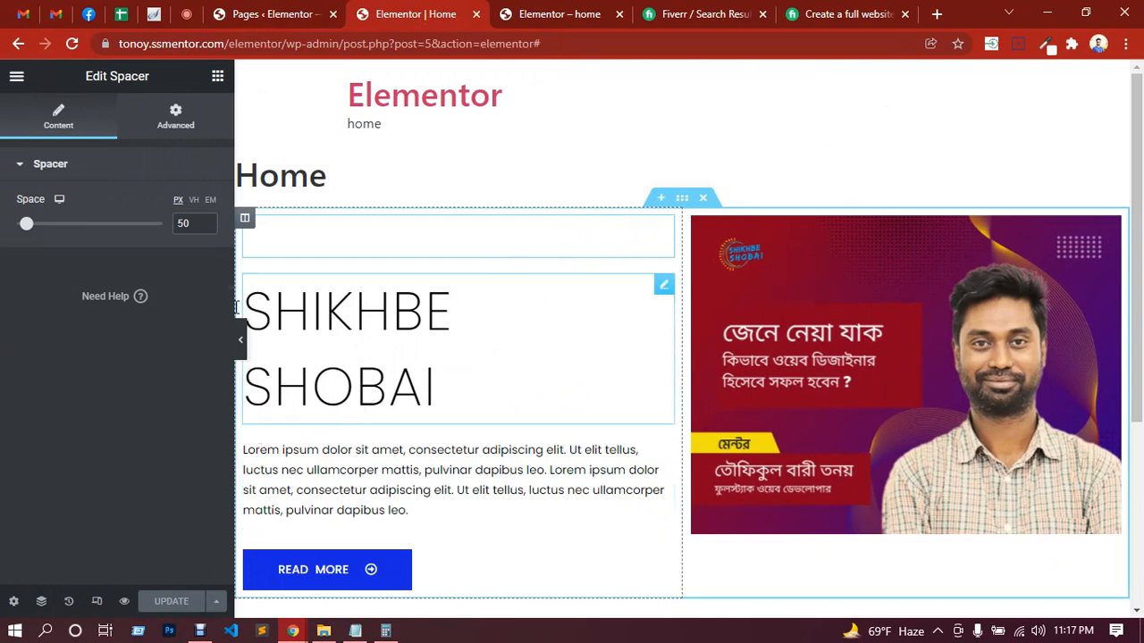
Step: Add a Divider widget between the SHIKHBE SHOBAI heading and the paragraph text
left_click(218, 81)
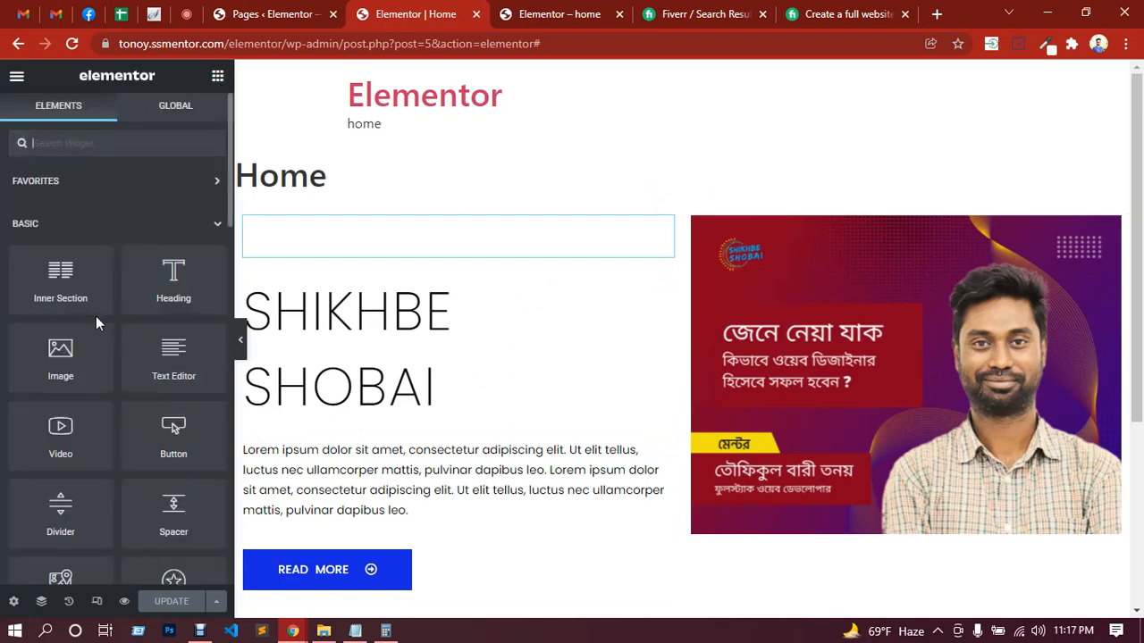
scroll(96, 316, "down", 1)
left_click_drag(55, 435, 309, 417)
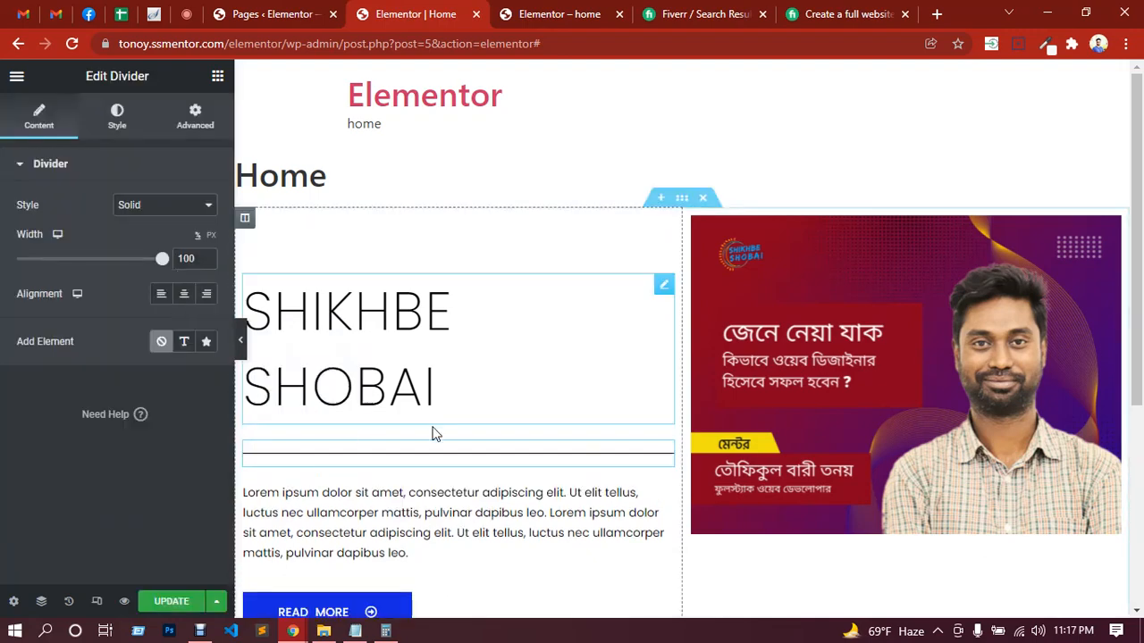
Step: Try the Double, Dotted, Curly, Curved, Slashes and Squared line styles on the divider below the heading
left_click(165, 209)
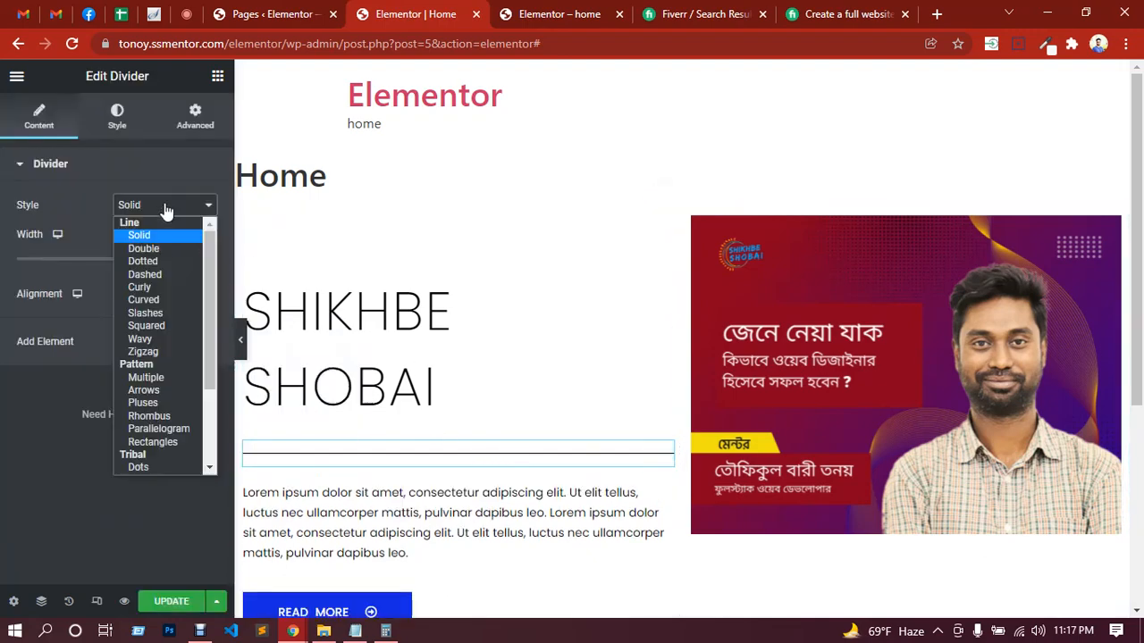
left_click(144, 250)
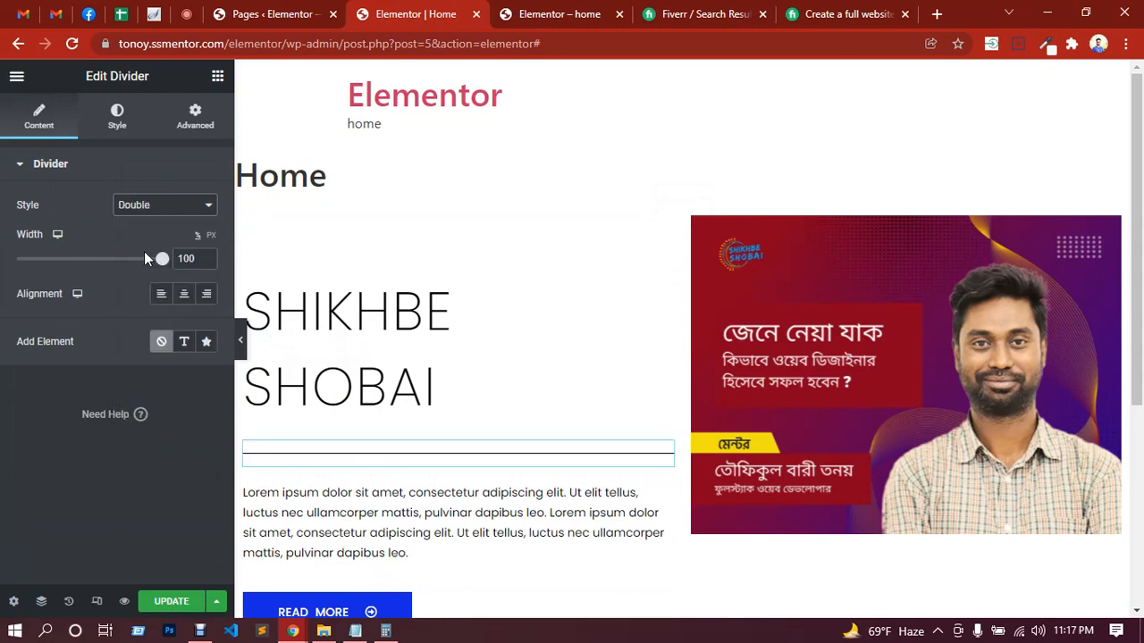
left_click(164, 212)
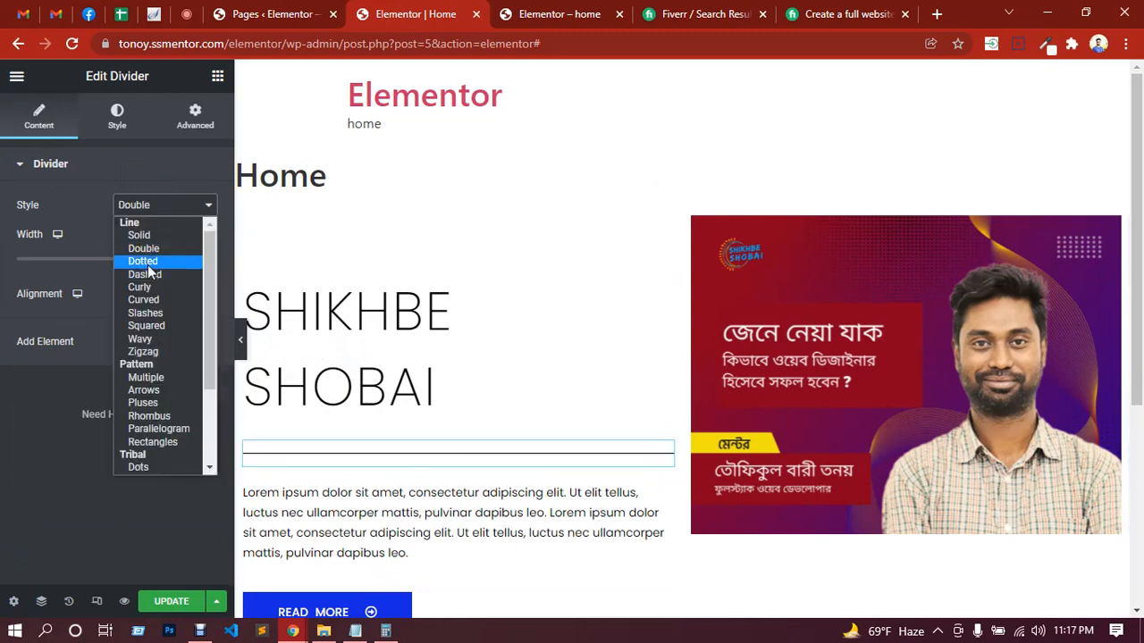
left_click(148, 259)
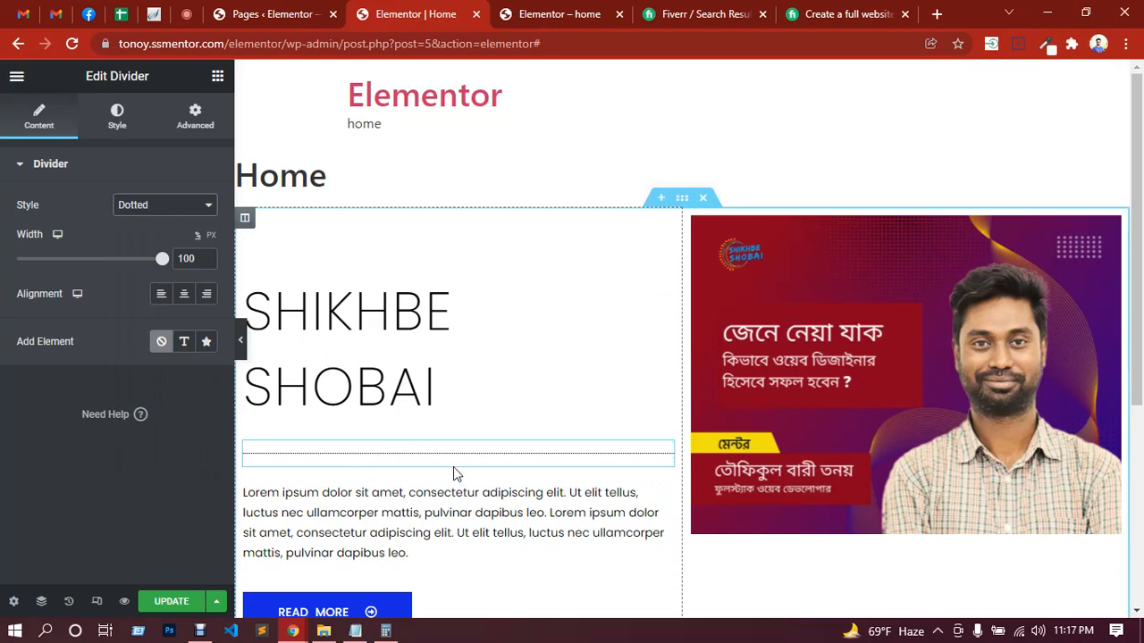
left_click(181, 212)
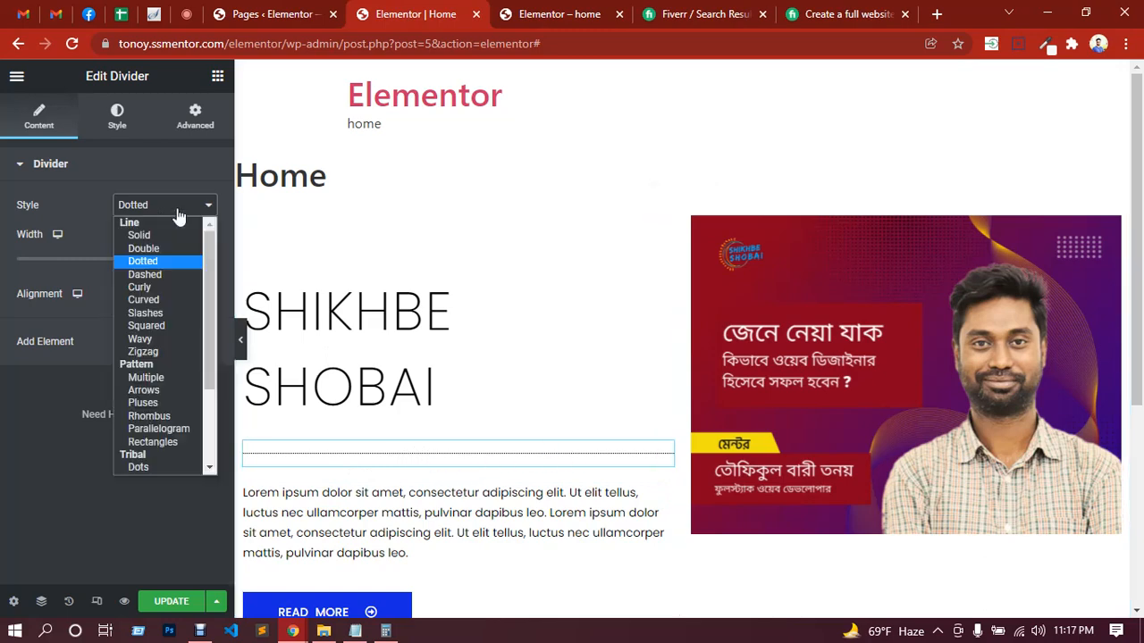
left_click(148, 284)
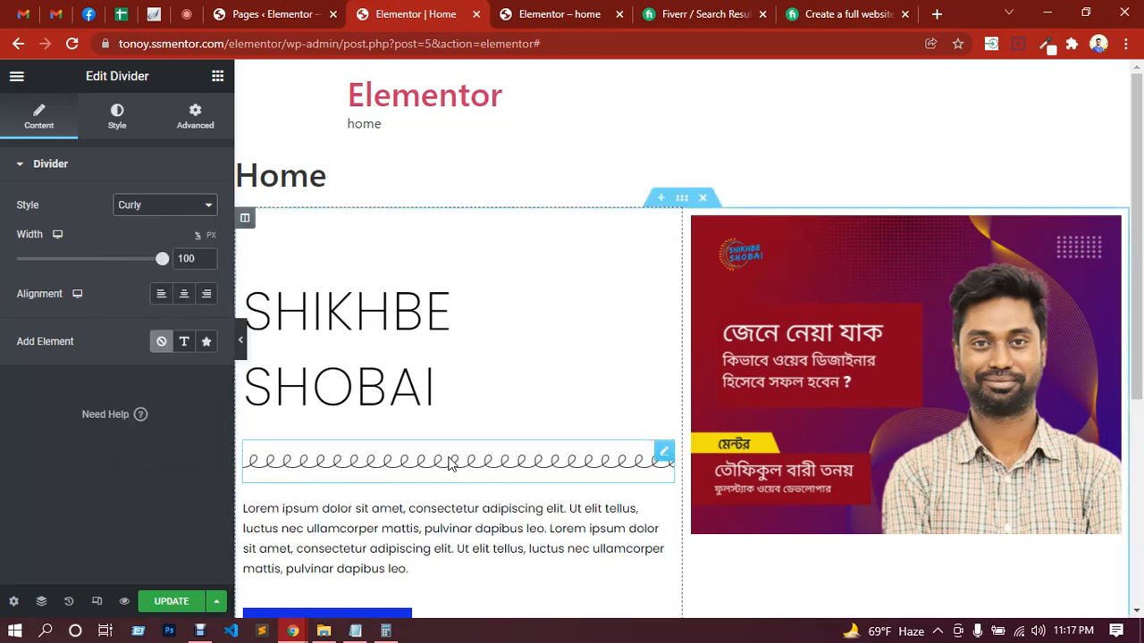
left_click(148, 205)
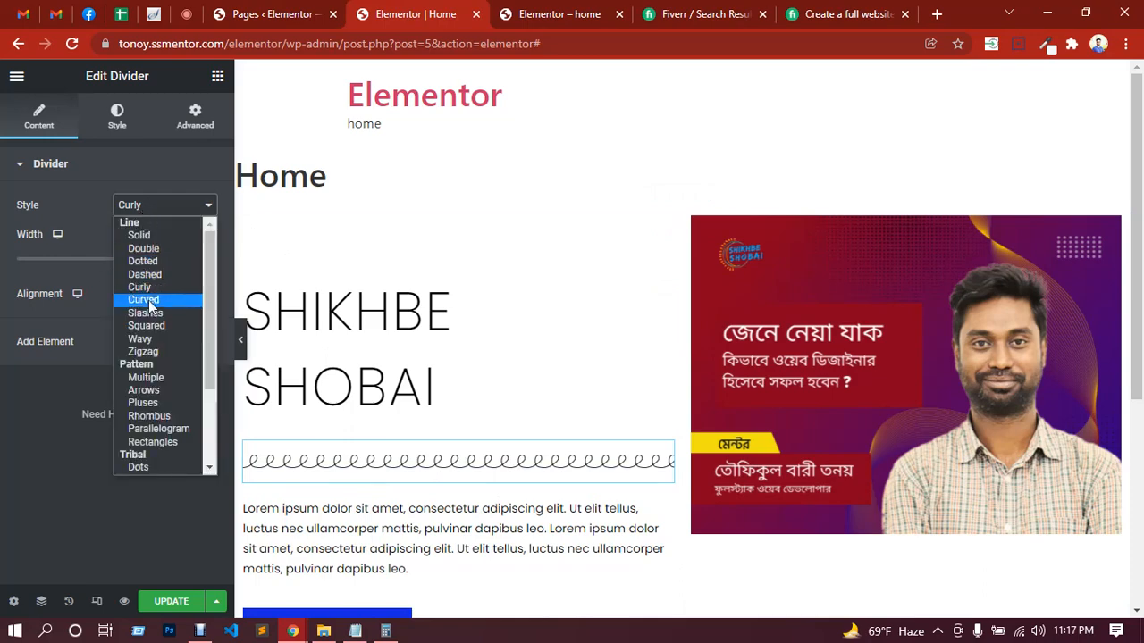
left_click(149, 300)
left_click(143, 206)
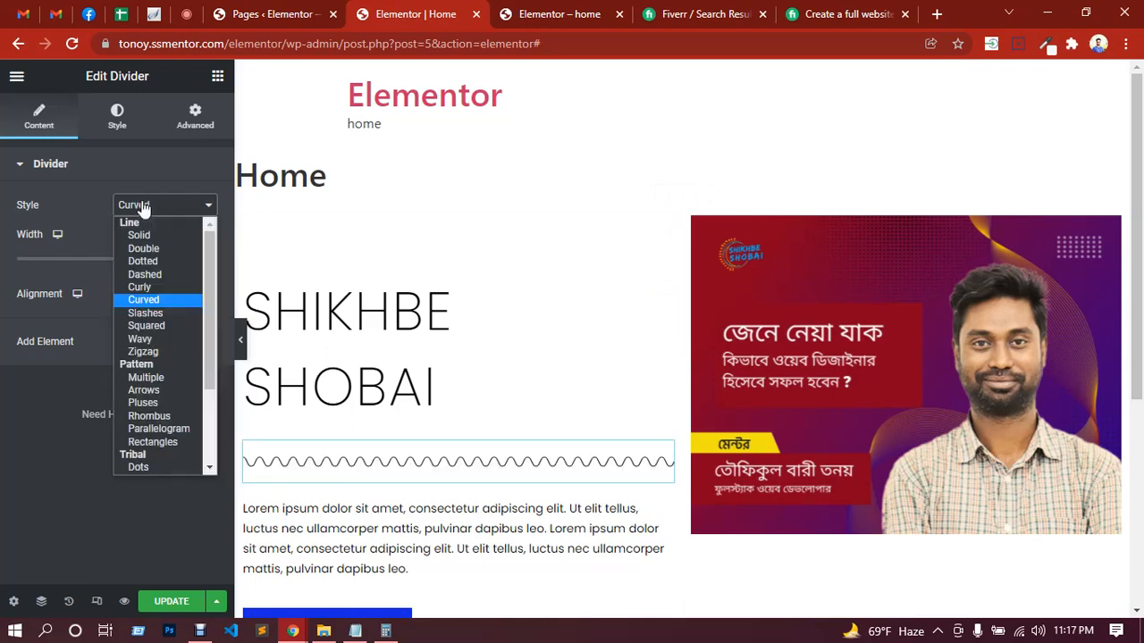
left_click(143, 314)
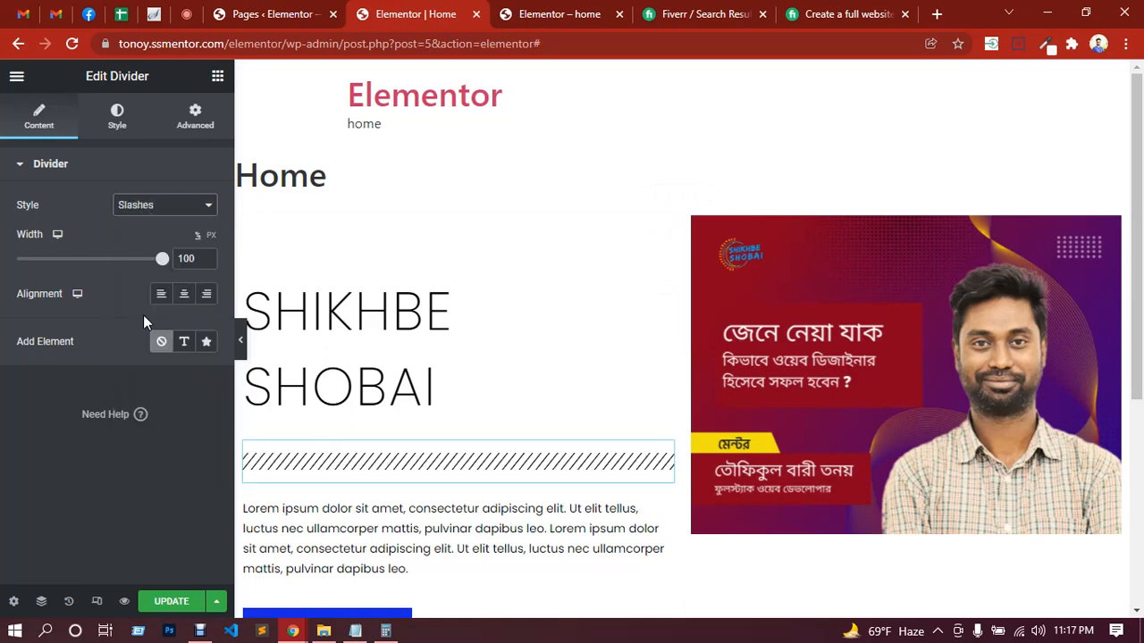
left_click(143, 205)
left_click(146, 326)
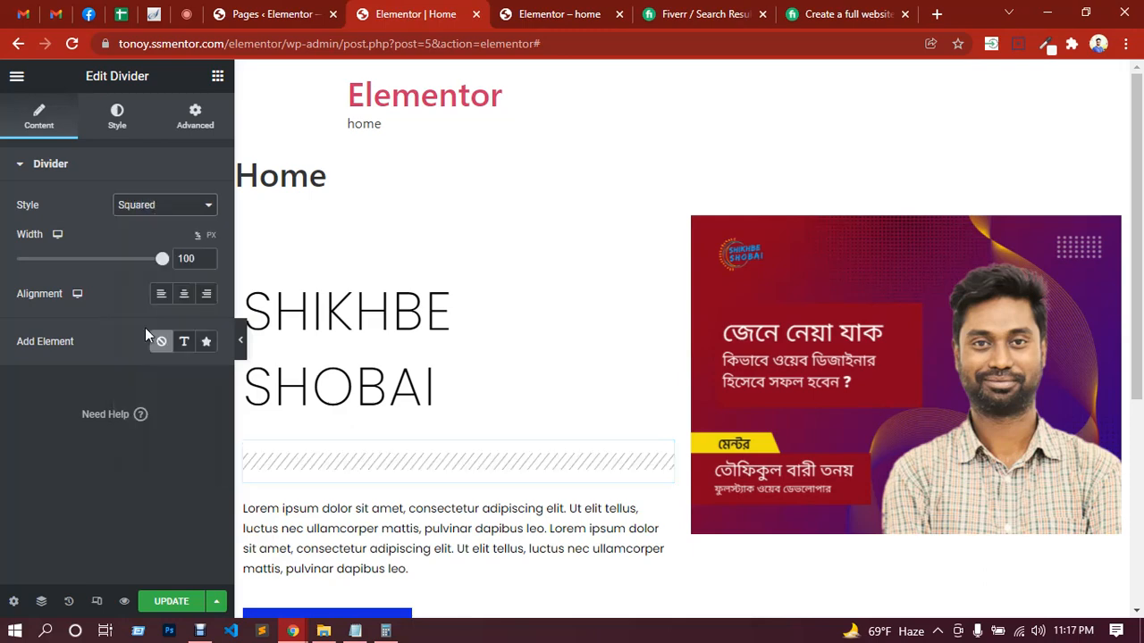
Step: Set the divider's style to Zigzag and its width to 18%, trying center and right alignment before aligning it left
left_click(152, 213)
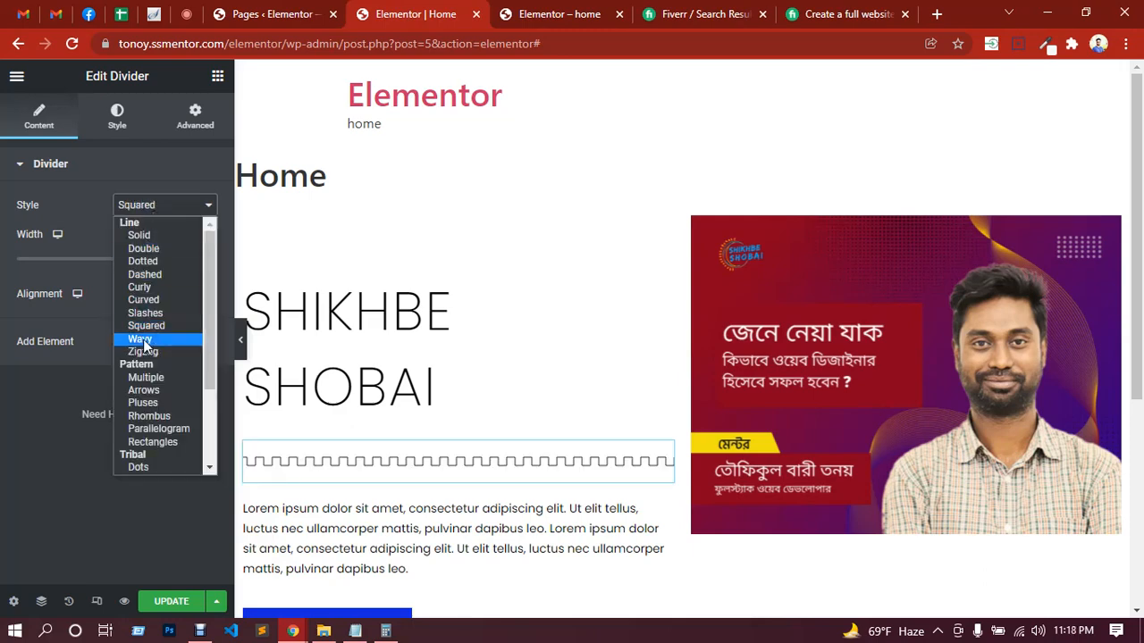
left_click(145, 352)
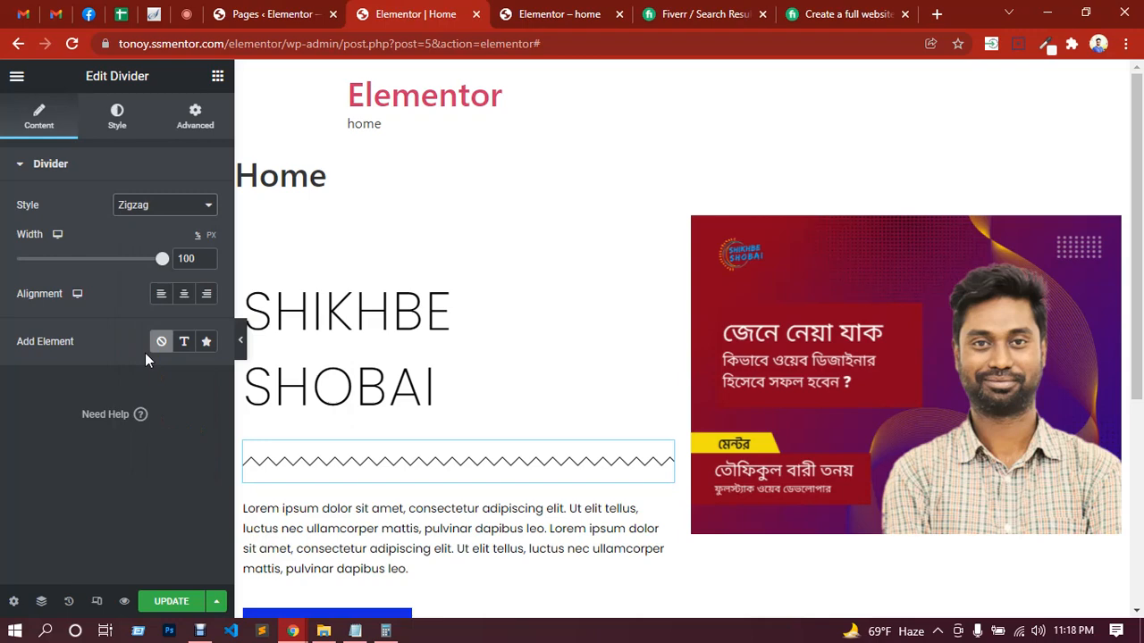
left_click_drag(160, 264, 41, 263)
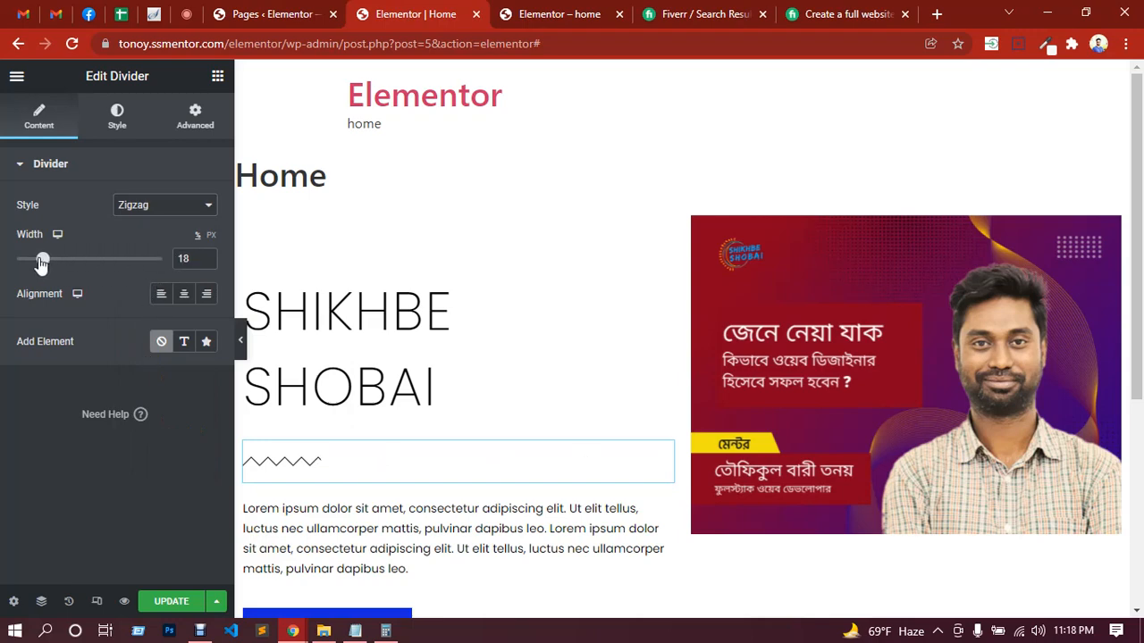
left_click(183, 294)
left_click(206, 294)
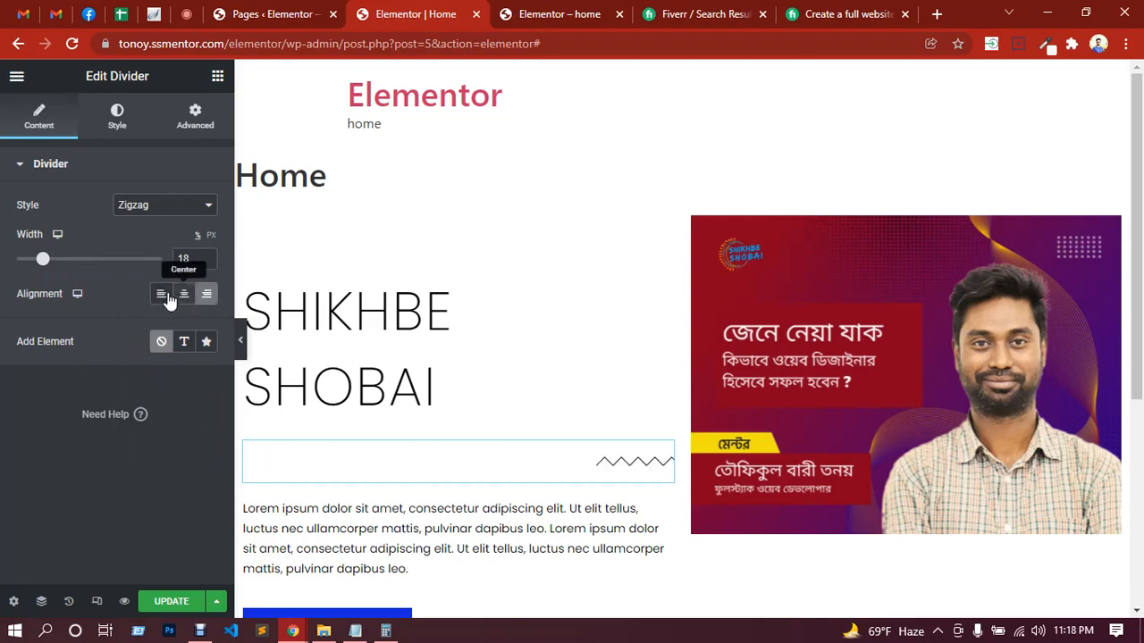
left_click(162, 295)
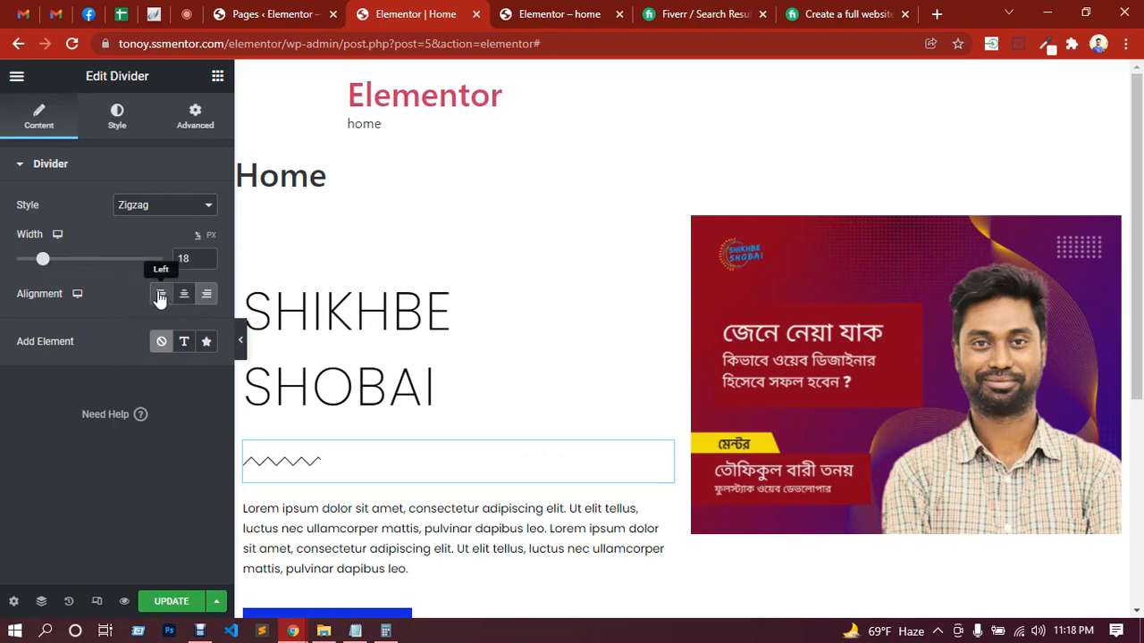
Step: Add an icon element to the divider and choose the street view person icon from the icon library
left_click(206, 343)
left_click(115, 415)
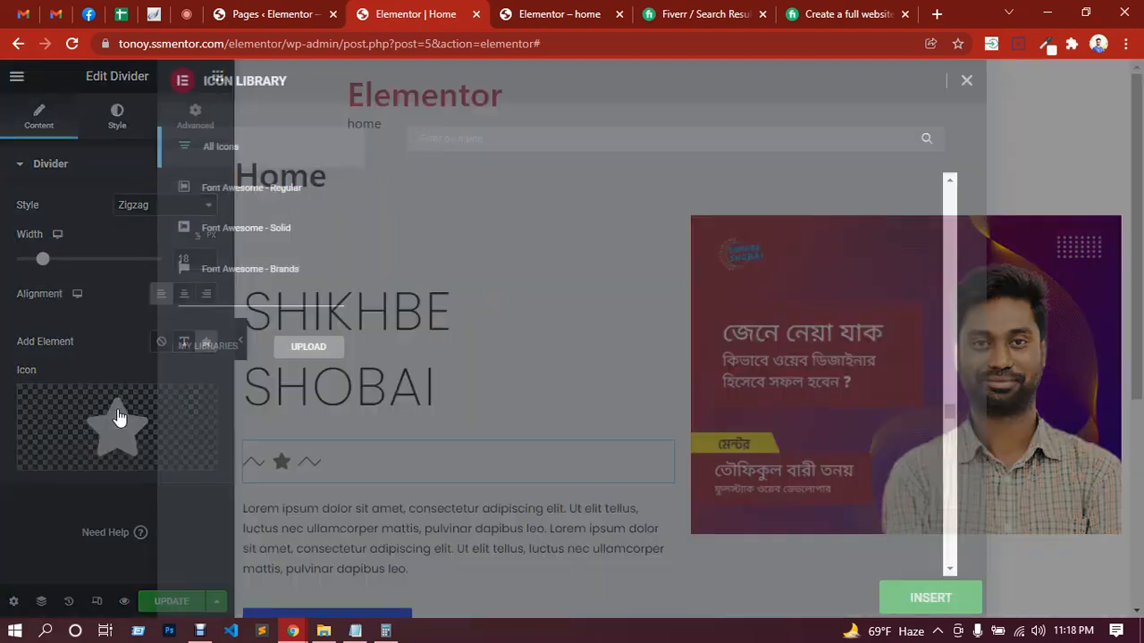
left_click(625, 341)
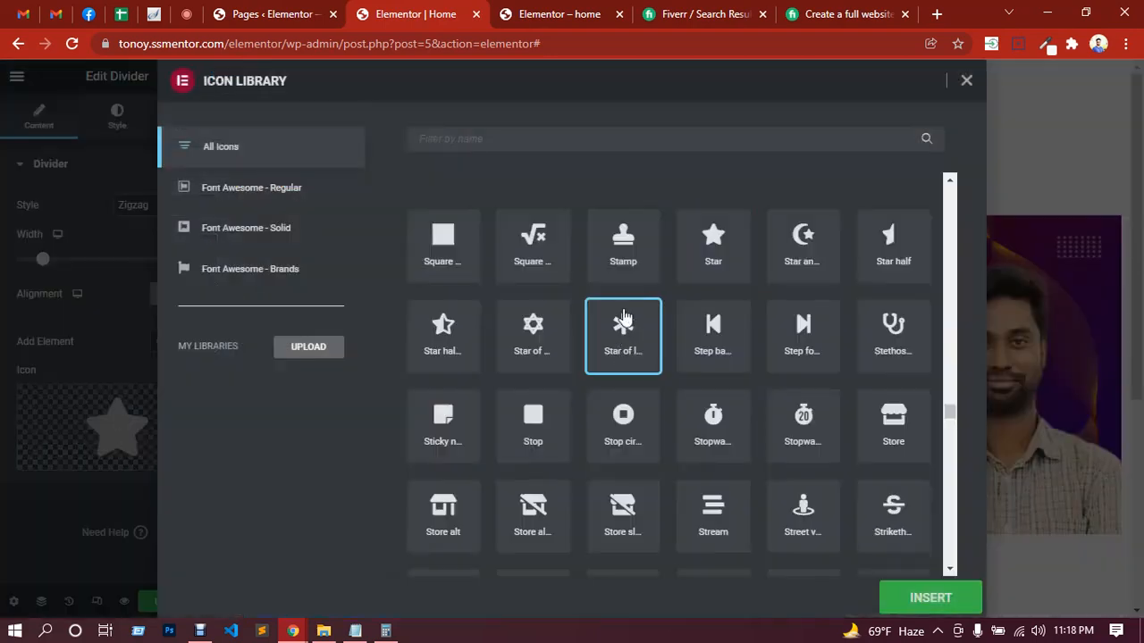
left_click(800, 507)
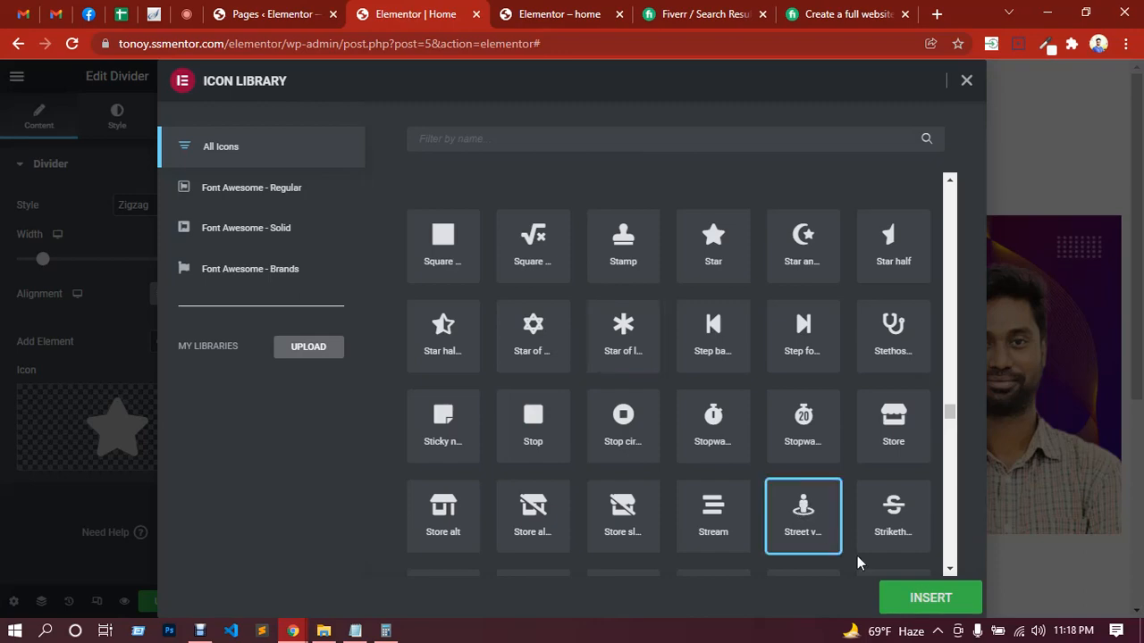
left_click(914, 600)
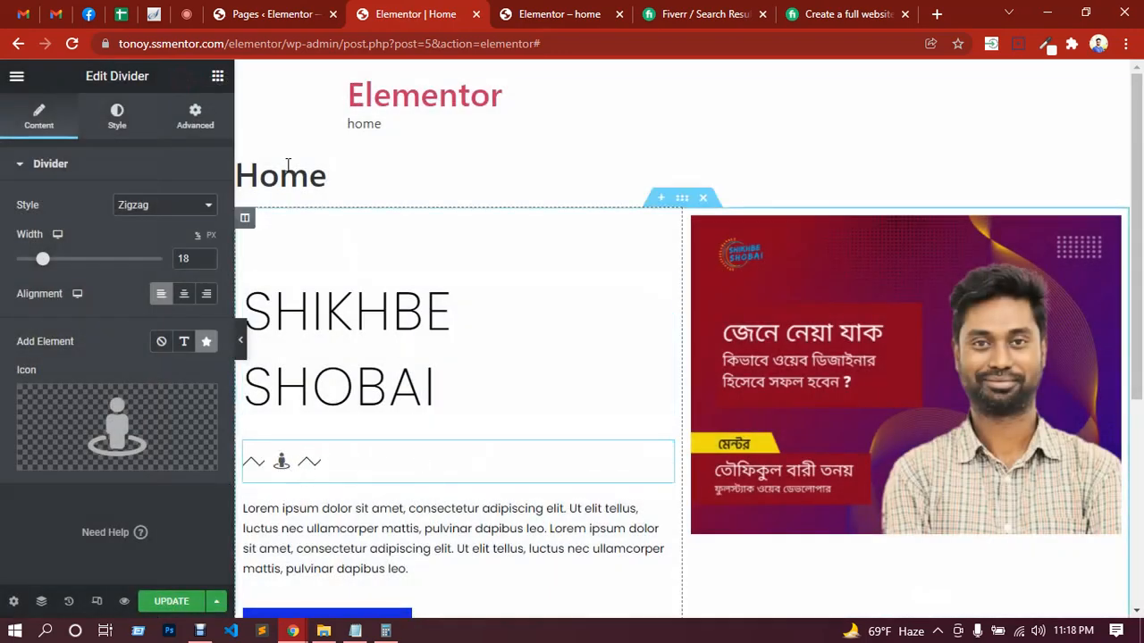
Step: Check the in-call messages in Google Meet and return to the Elementor editor for the Home page
left_click(187, 15)
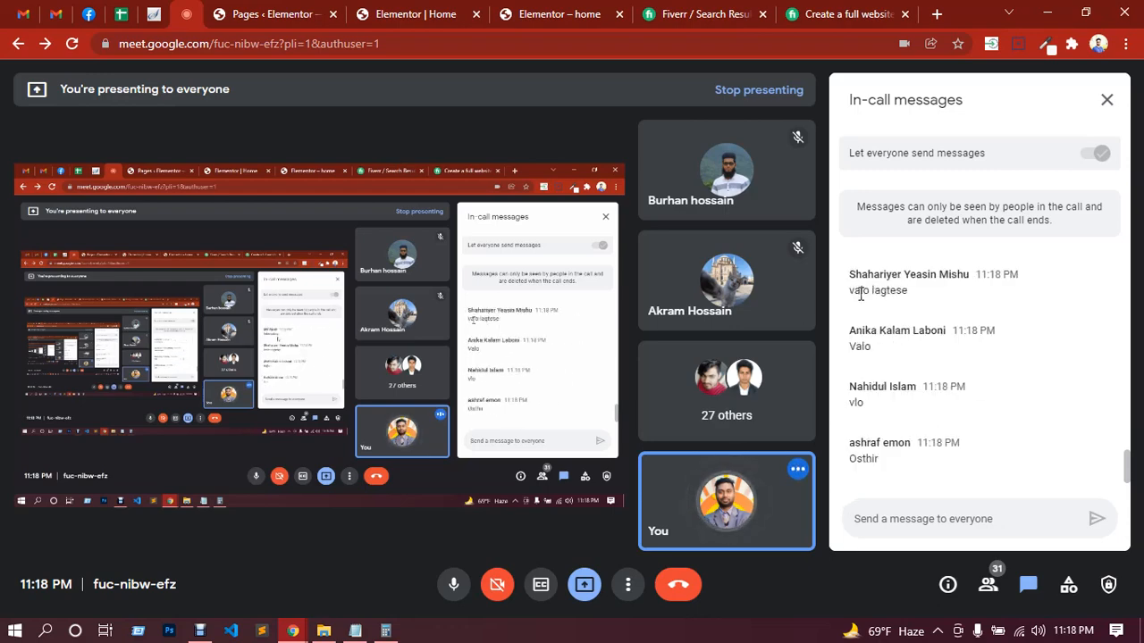
left_click(344, 14)
left_click(393, 13)
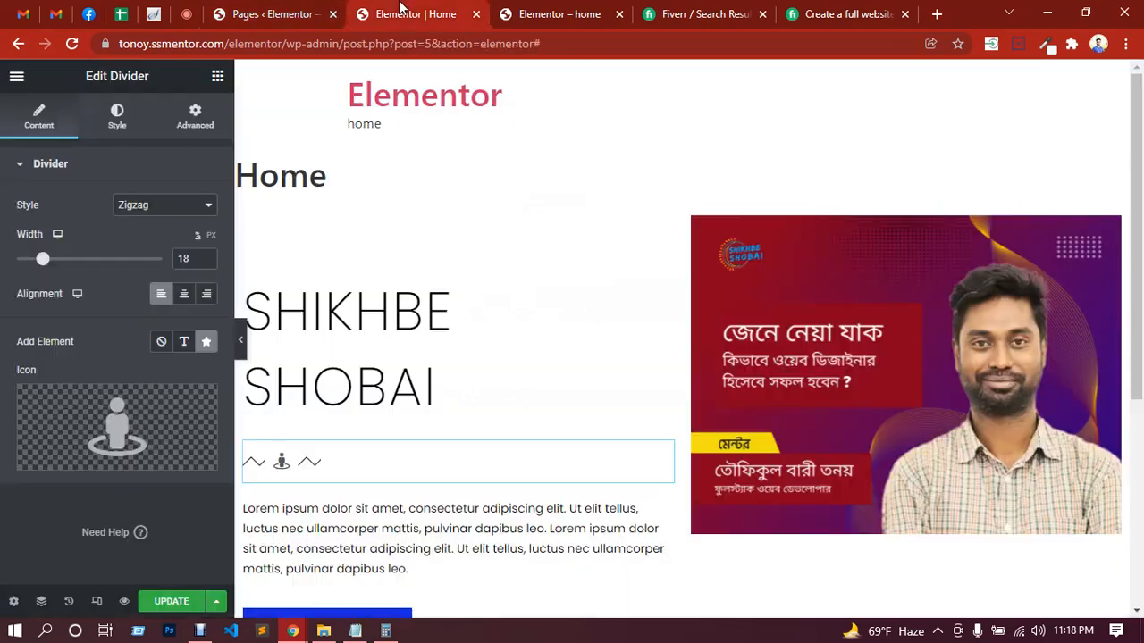
Step: Change the color of the divider's zigzag line to red
scroll(536, 345, "down", 2)
scroll(539, 340, "down", 1)
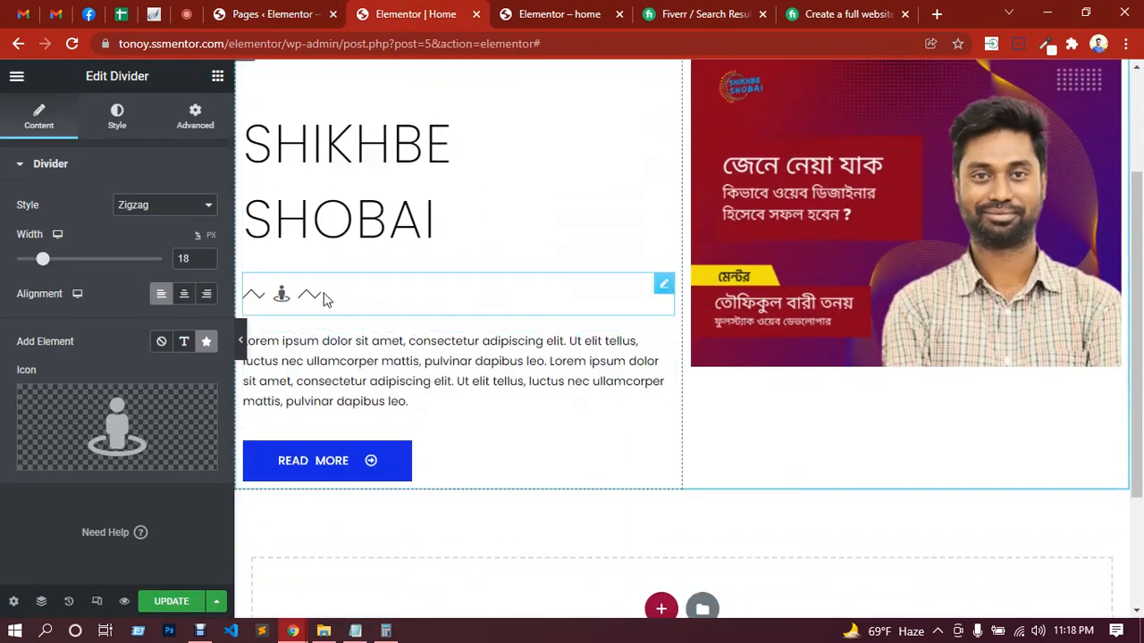
left_click(113, 127)
left_click(205, 205)
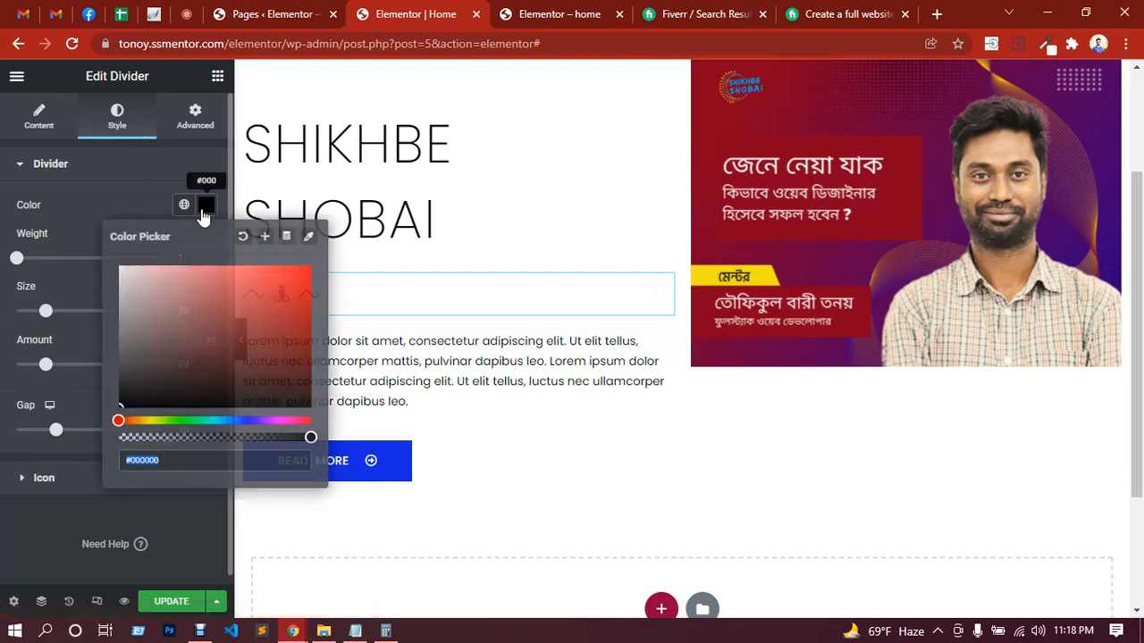
left_click(282, 295)
left_click(115, 199)
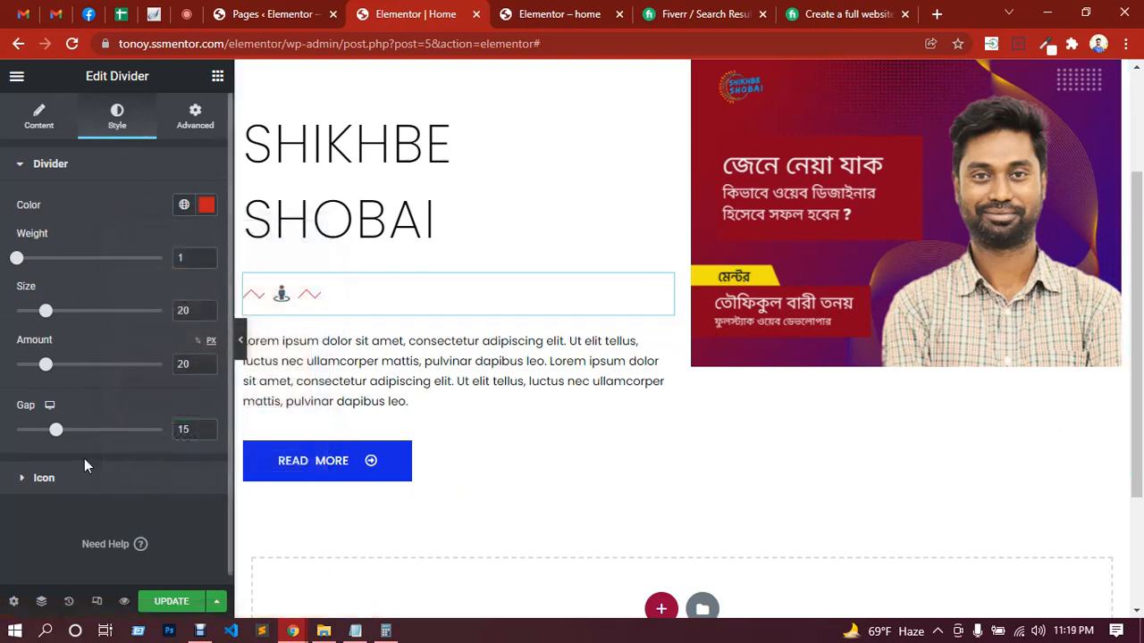
Step: Style the divider's icon with a blue primary color, a spacing of 11 and a size of 20
left_click(44, 478)
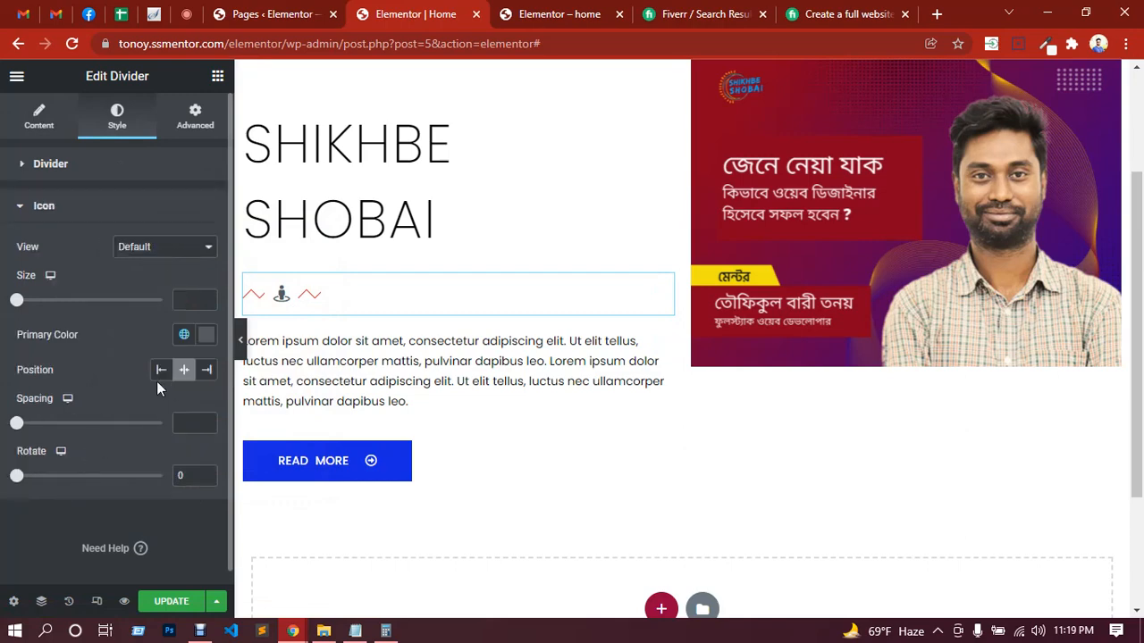
left_click(206, 337)
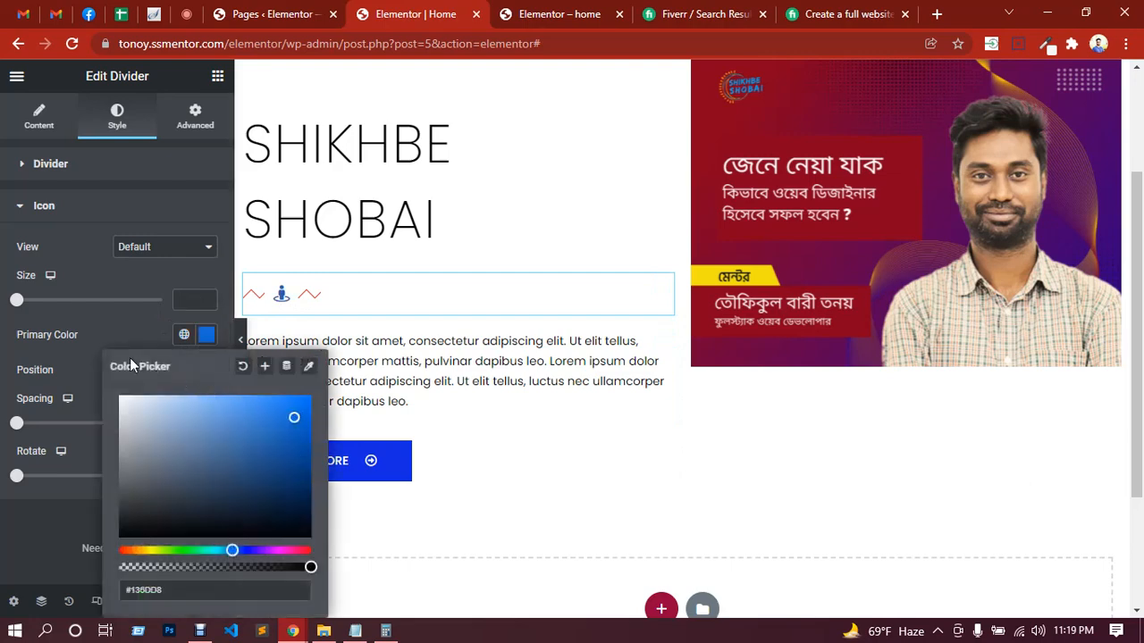
left_click(109, 327)
left_click_drag(17, 424, 60, 425)
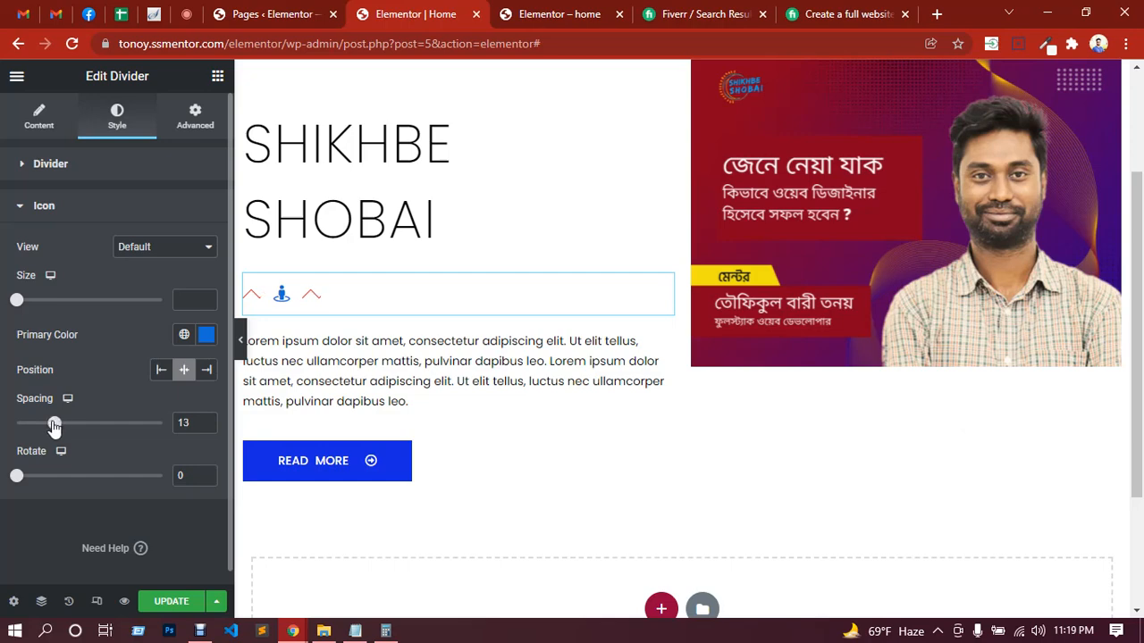
mouse_move(17, 480)
left_mouse_down()
mouse_move(121, 478)
mouse_move(13, 478)
left_mouse_up()
mouse_move(17, 304)
left_mouse_down()
mouse_move(50, 303)
mouse_move(7, 308)
mouse_move(23, 304)
left_mouse_up()
Step: Try the Stacked and Framed views on the divider's icon, and set the view back to Default
left_click(177, 249)
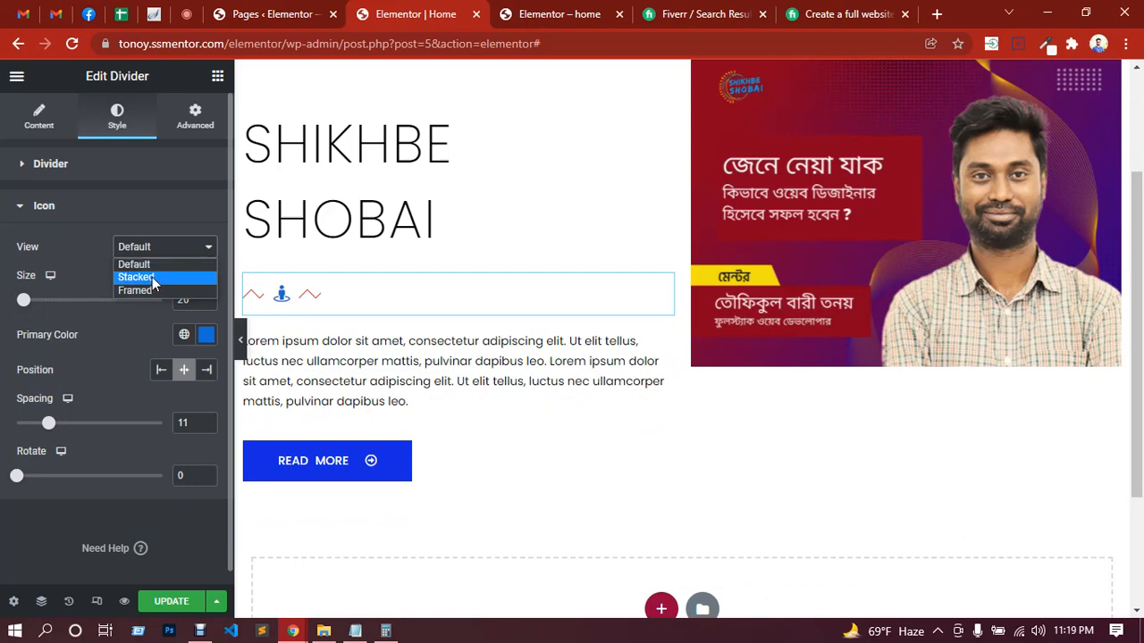
left_click(152, 277)
left_click(161, 246)
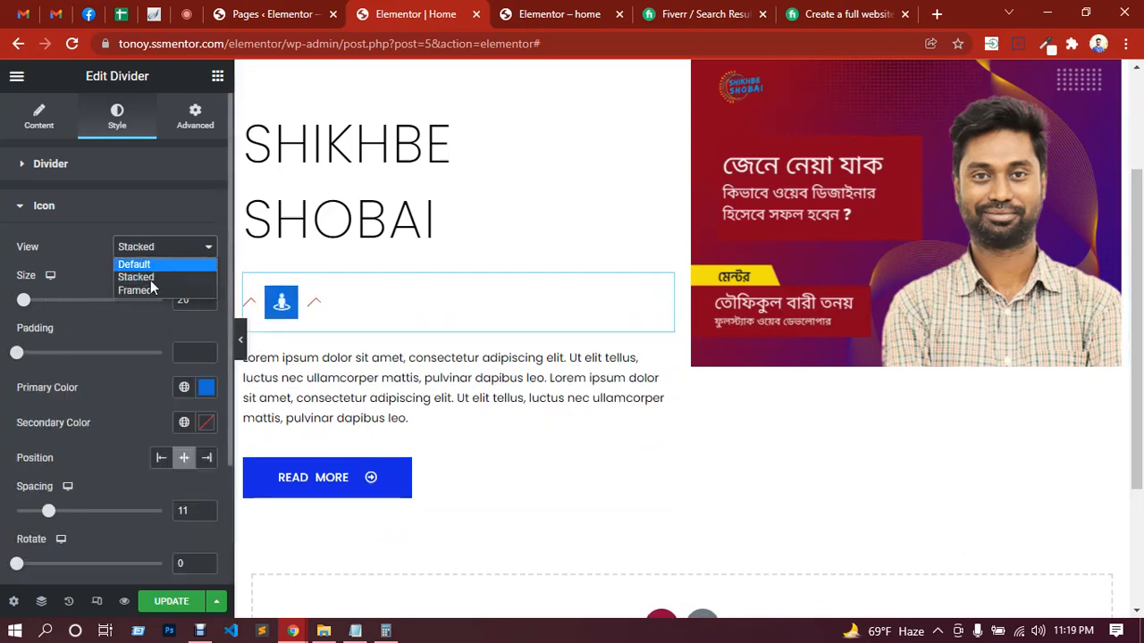
left_click(142, 290)
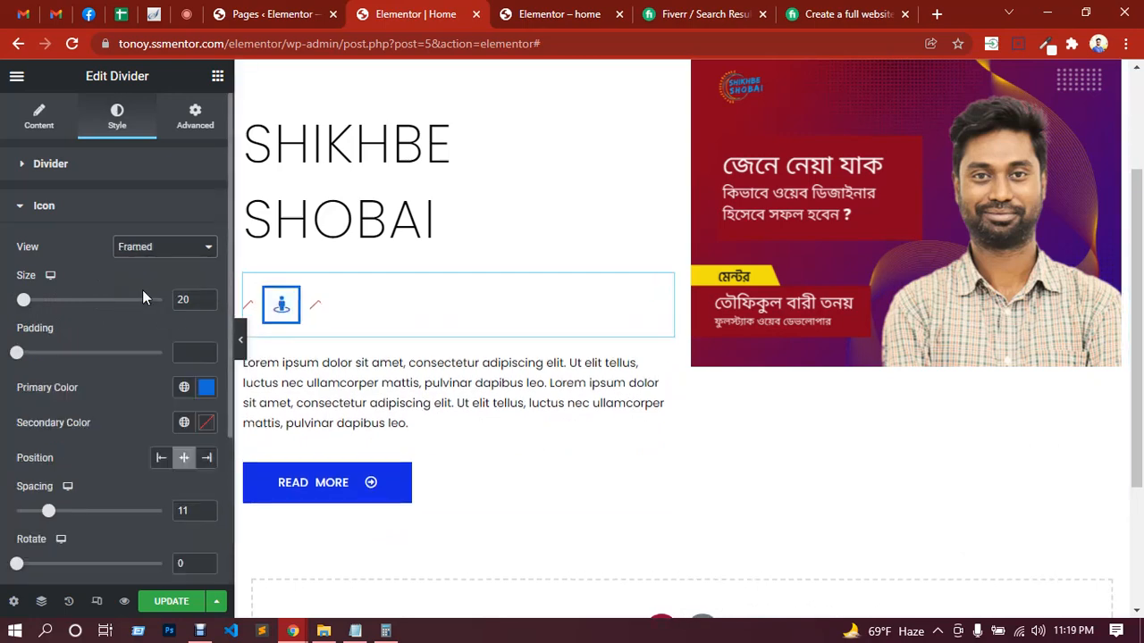
left_click(152, 247)
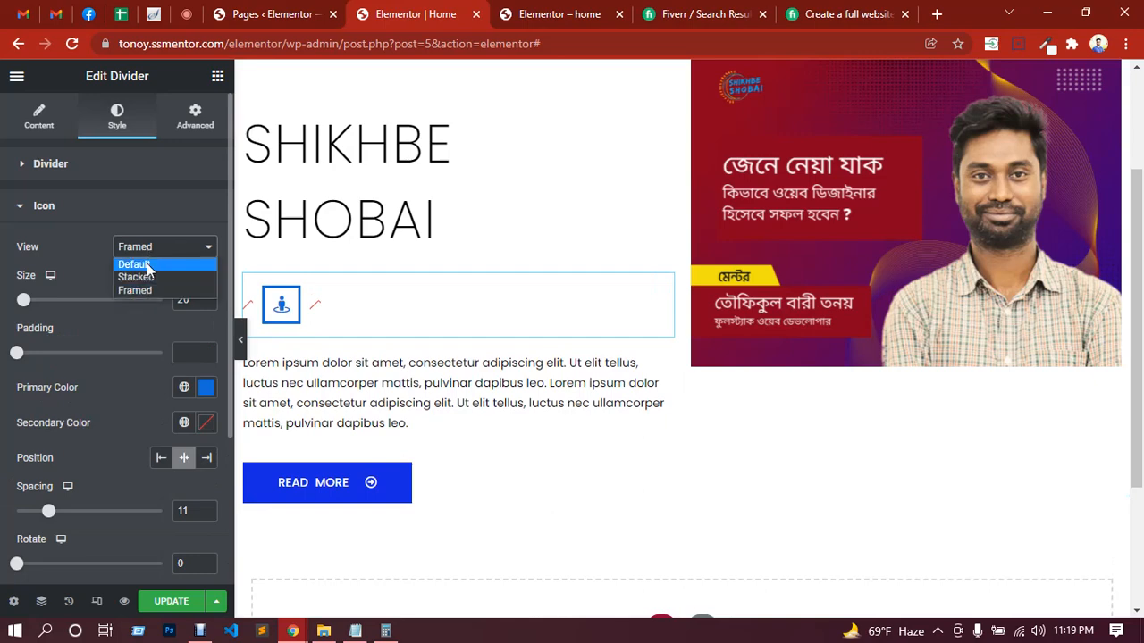
left_click(134, 260)
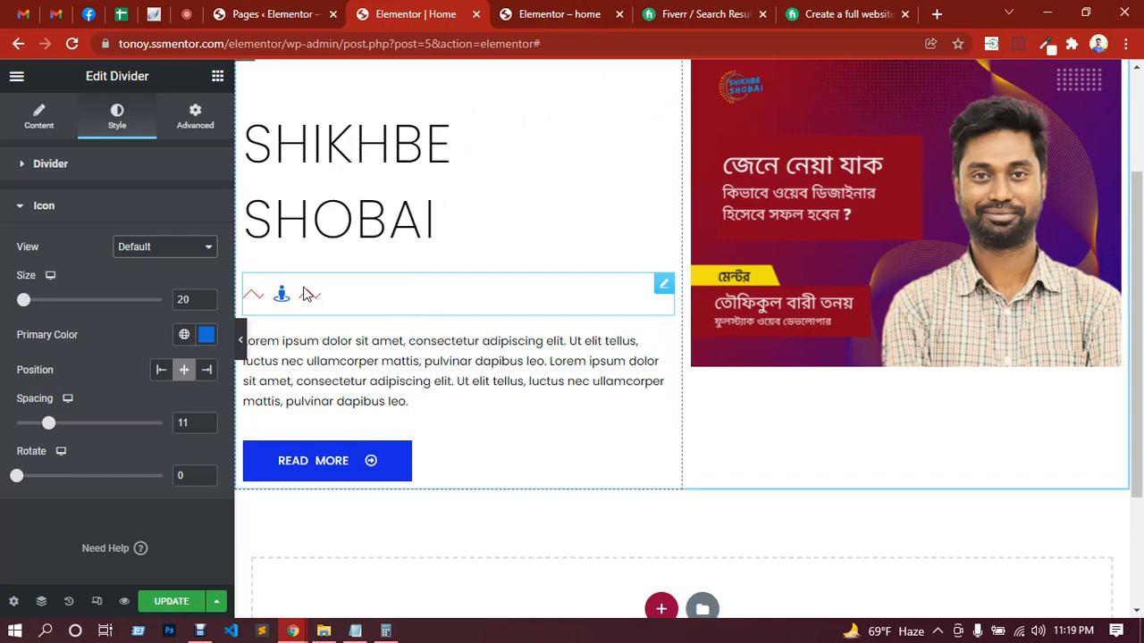
Step: Add a new single-column section below the one with the Read More button
scroll(514, 259, "up", 2)
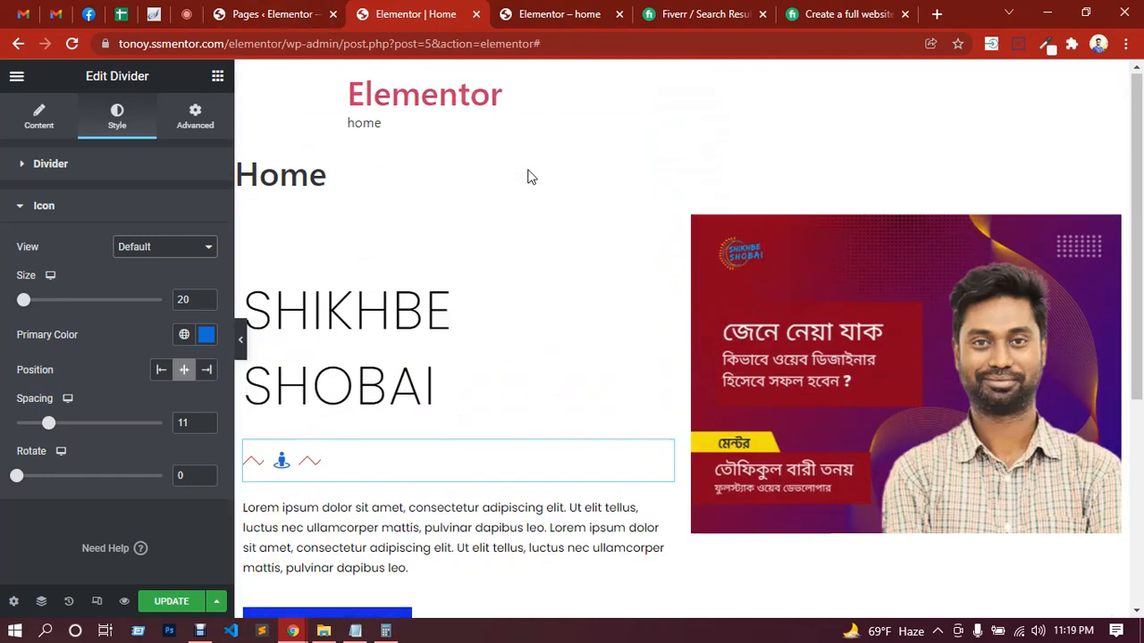
left_click(217, 83)
scroll(657, 295, "down", 3)
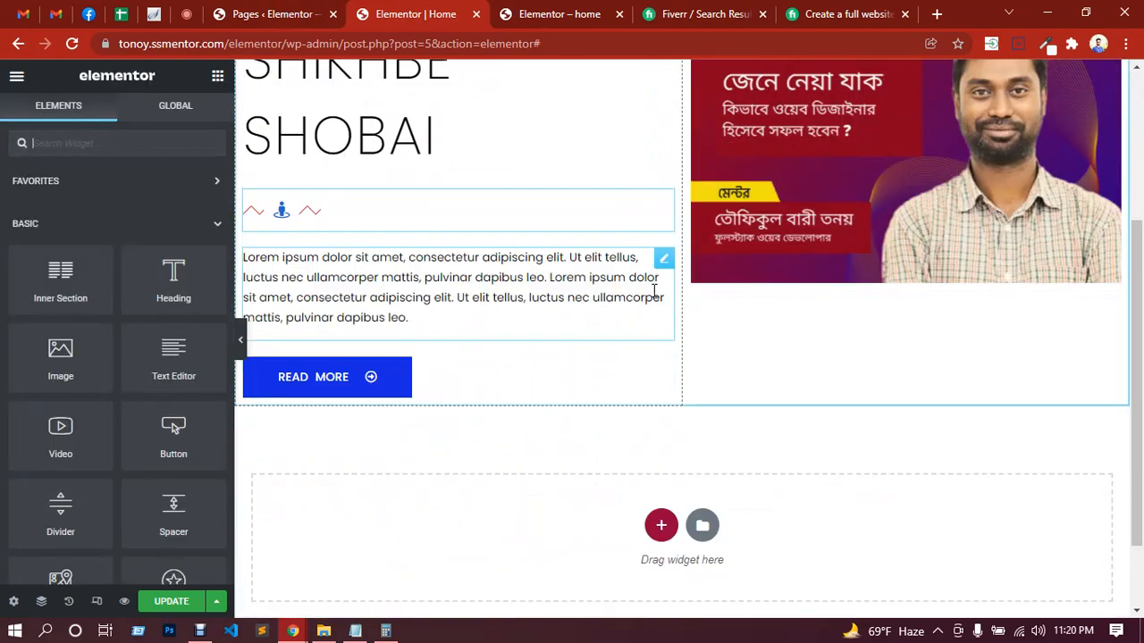
scroll(655, 291, "down", 1)
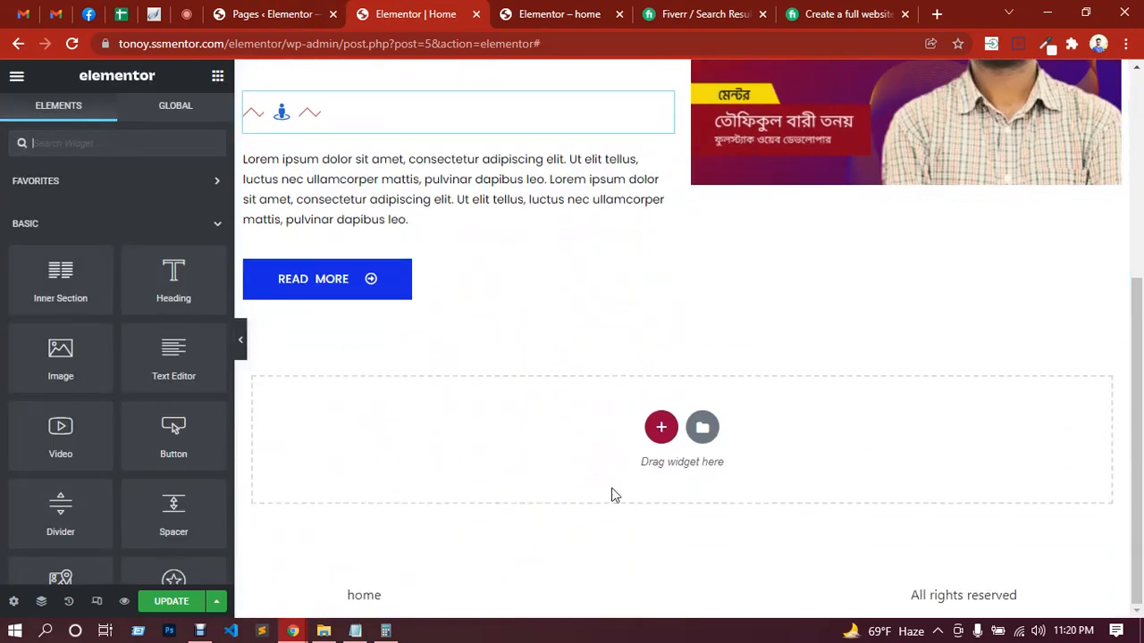
left_click(661, 427)
scroll(572, 434, "down", 1)
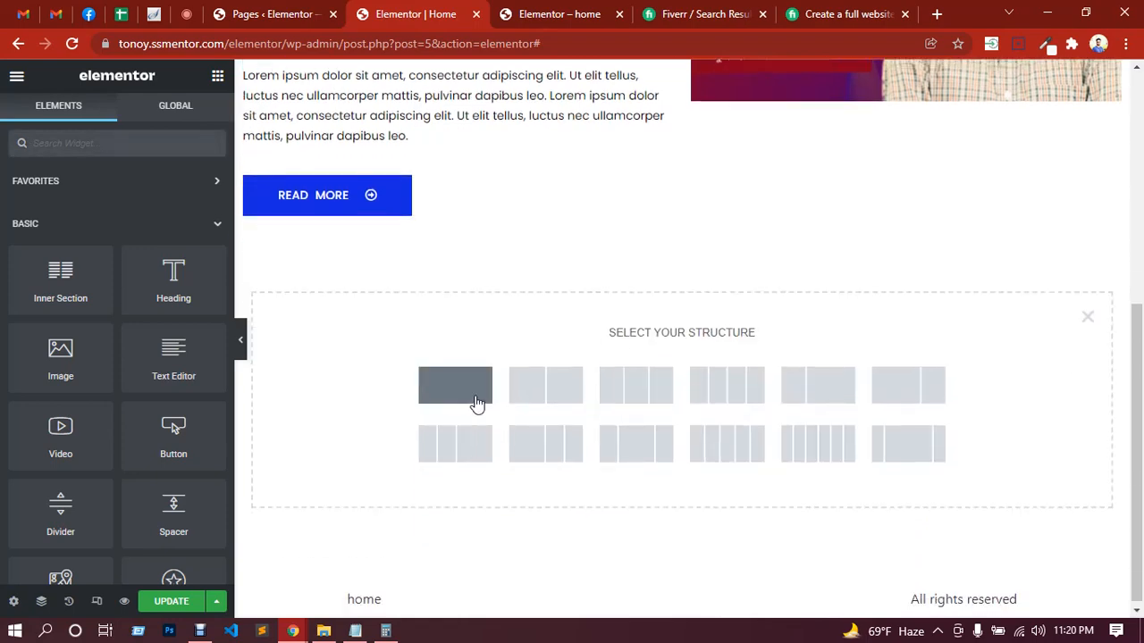
left_click(477, 404)
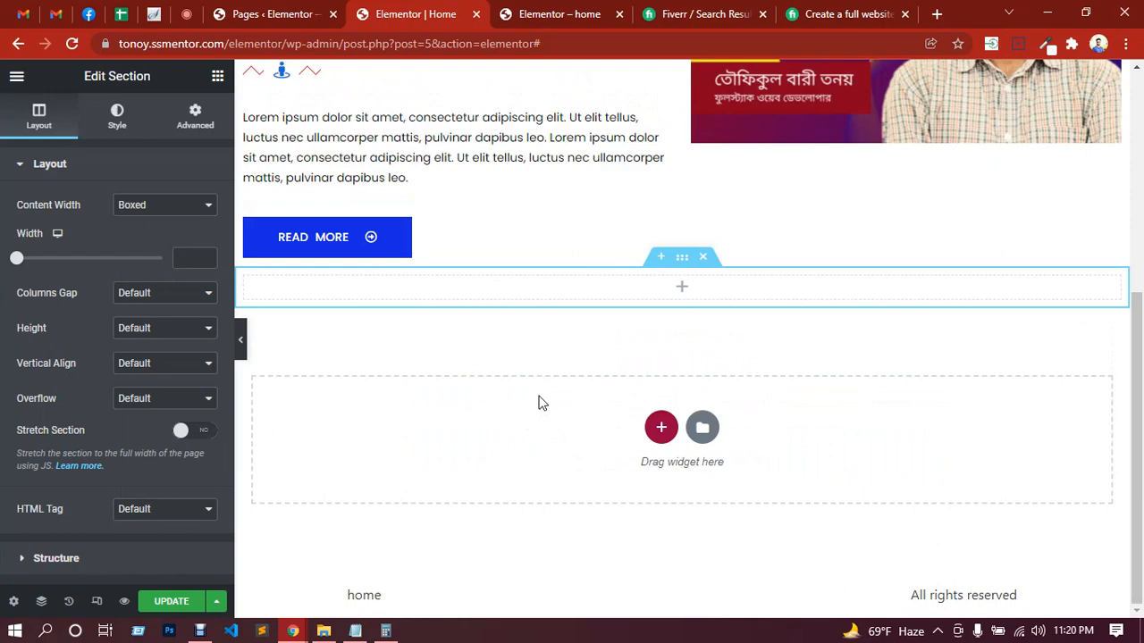
Step: Place a Video widget in the new empty section
left_click(682, 292)
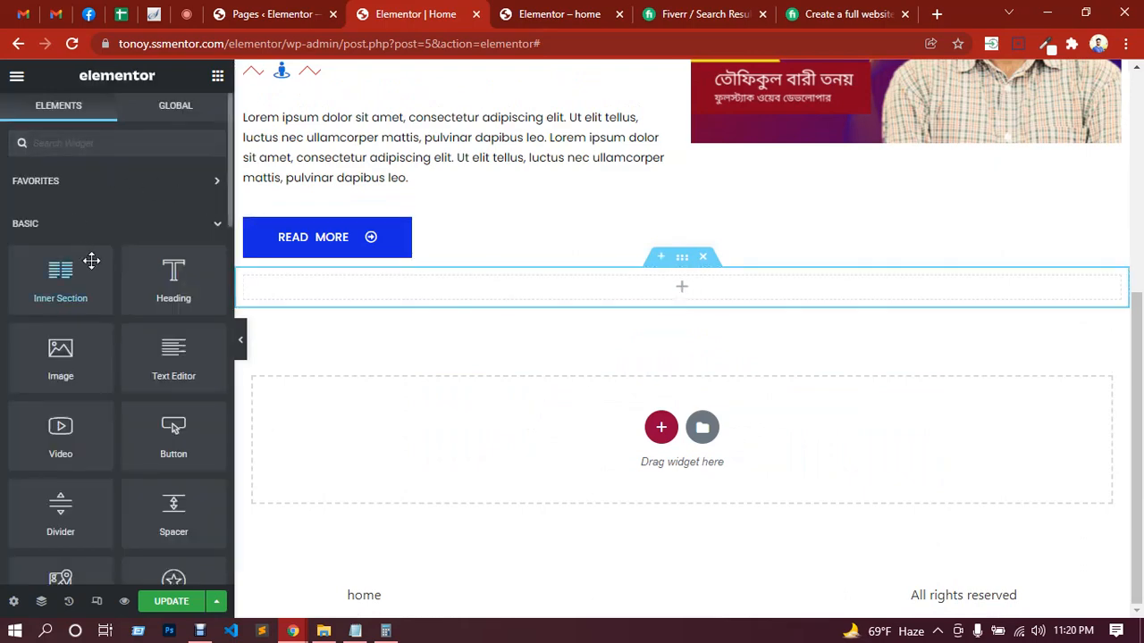
scroll(91, 260, "down", 1)
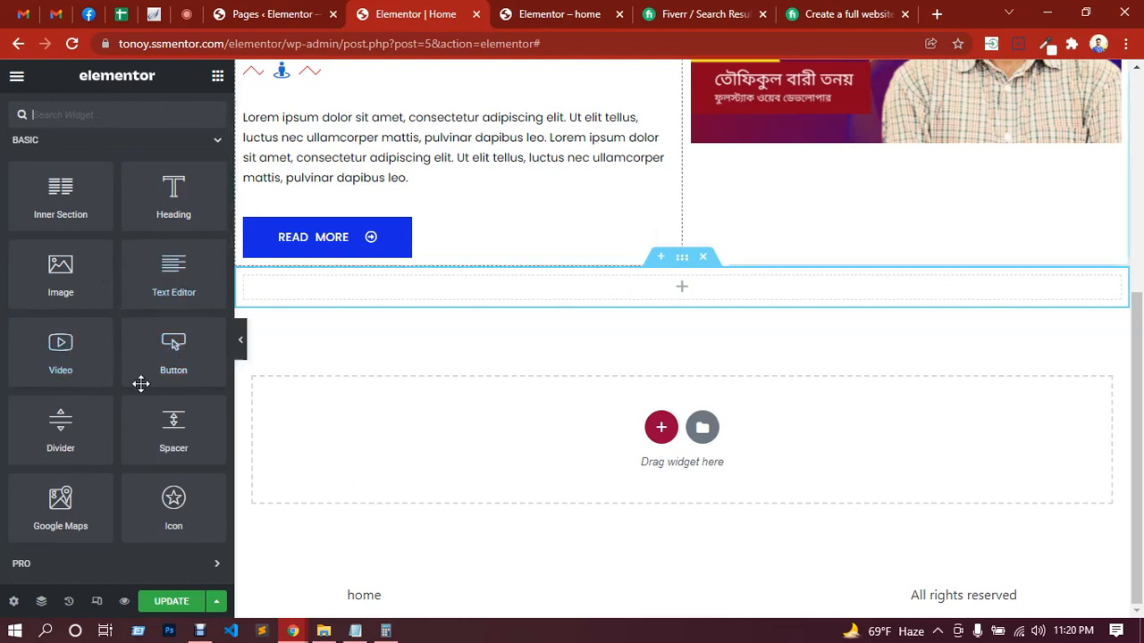
left_click_drag(62, 361, 604, 292)
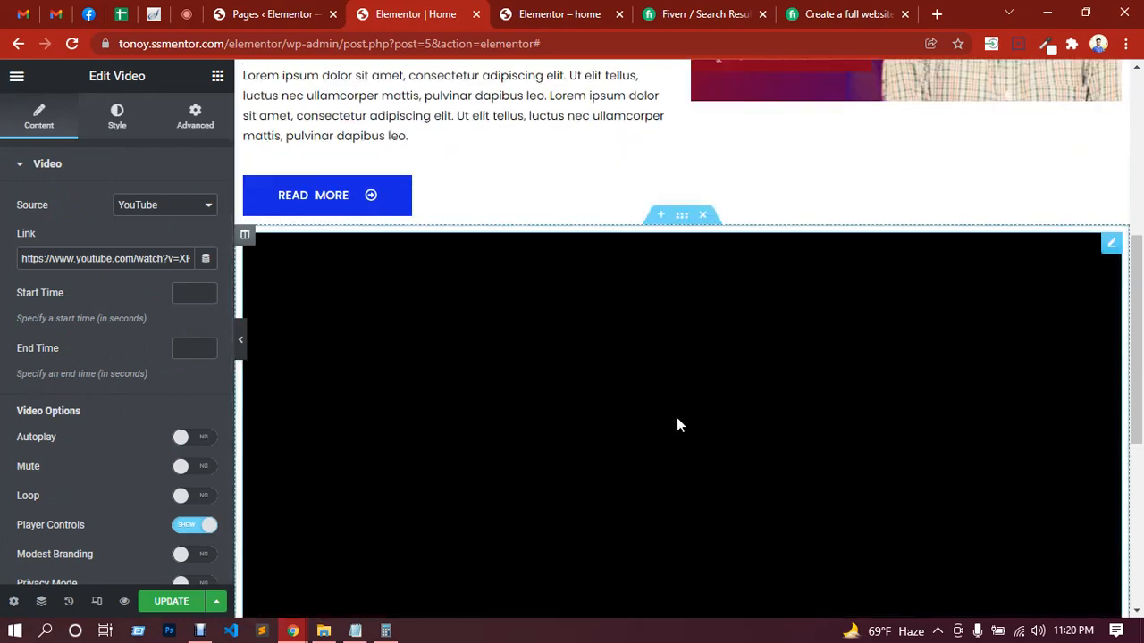
scroll(684, 384, "down", 2)
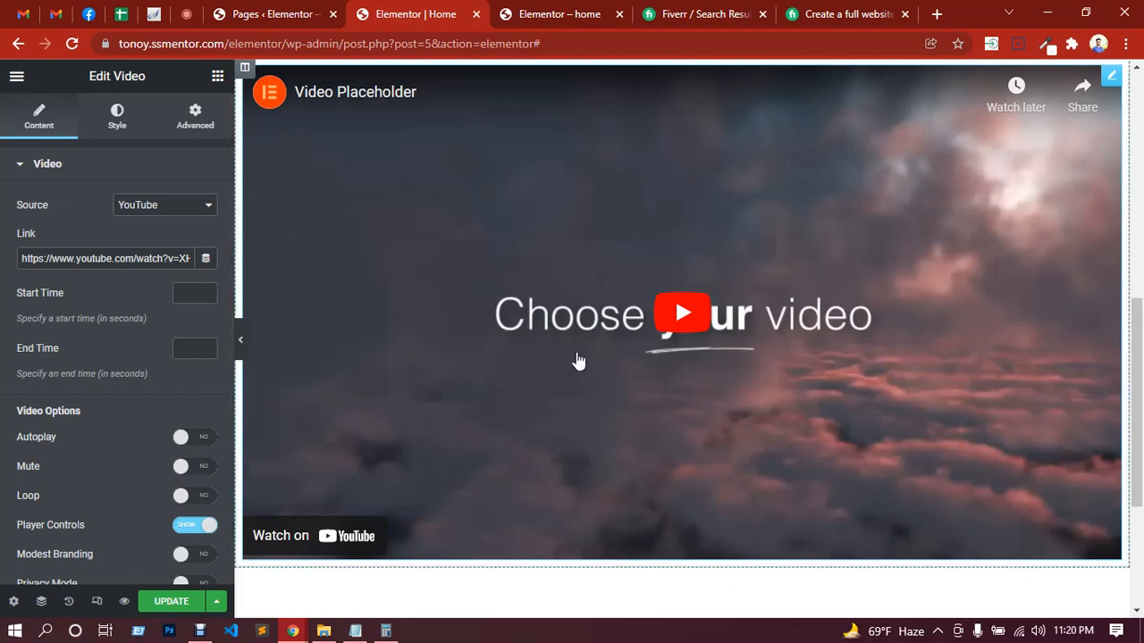
Step: Try the Autoplay option on the video, turn it off again, and show the video's style settings
scroll(143, 379, "down", 1)
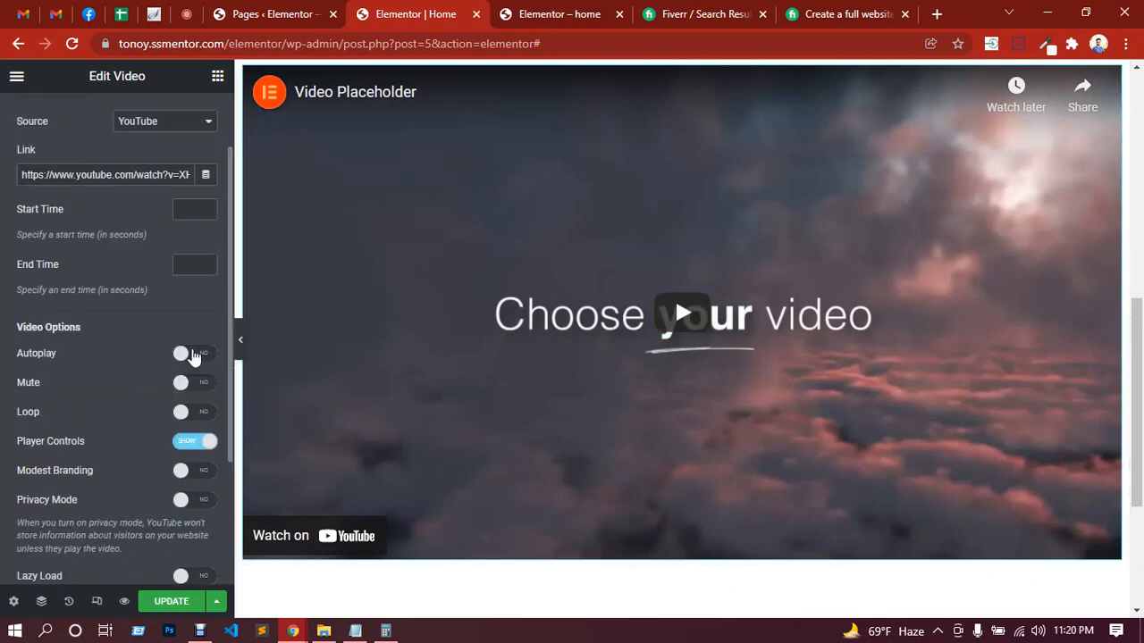
left_click(188, 355)
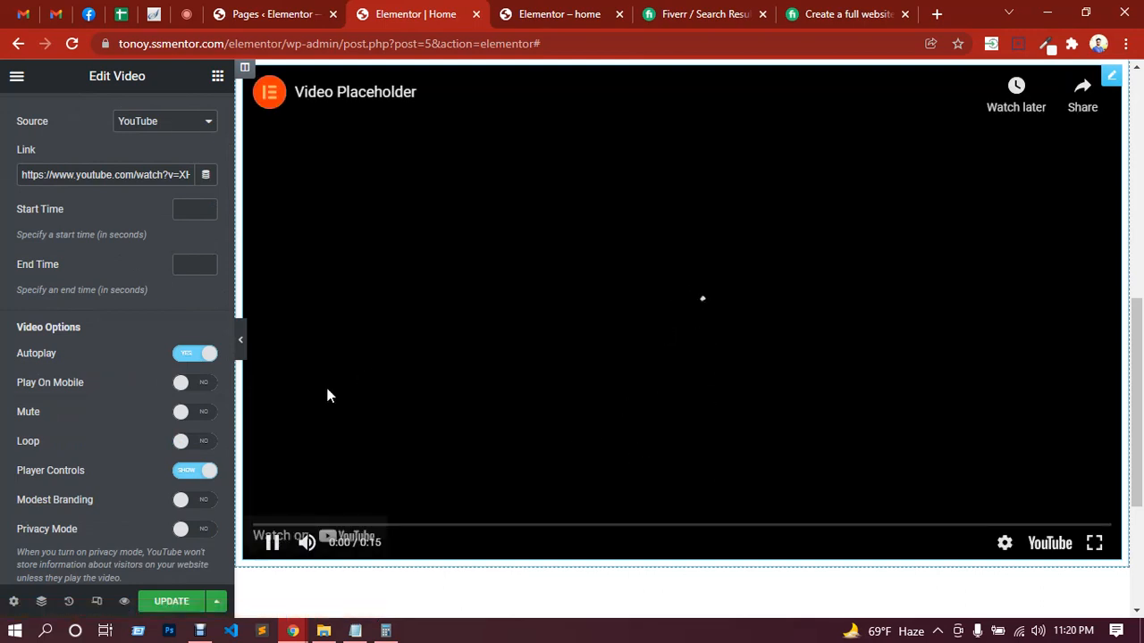
left_click(187, 358)
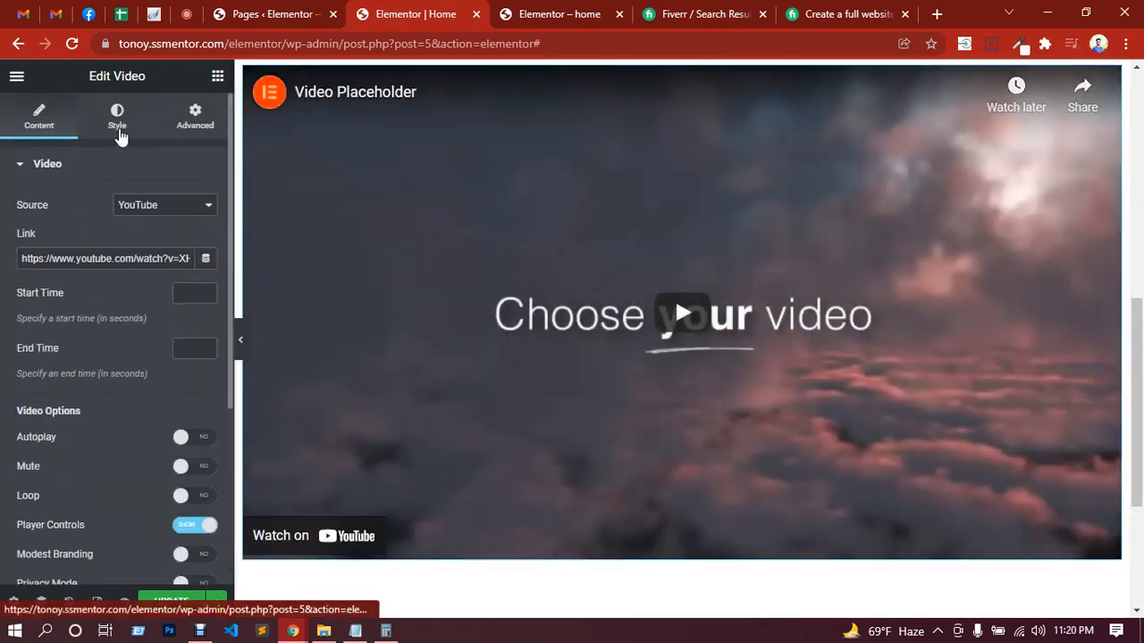
left_click(119, 130)
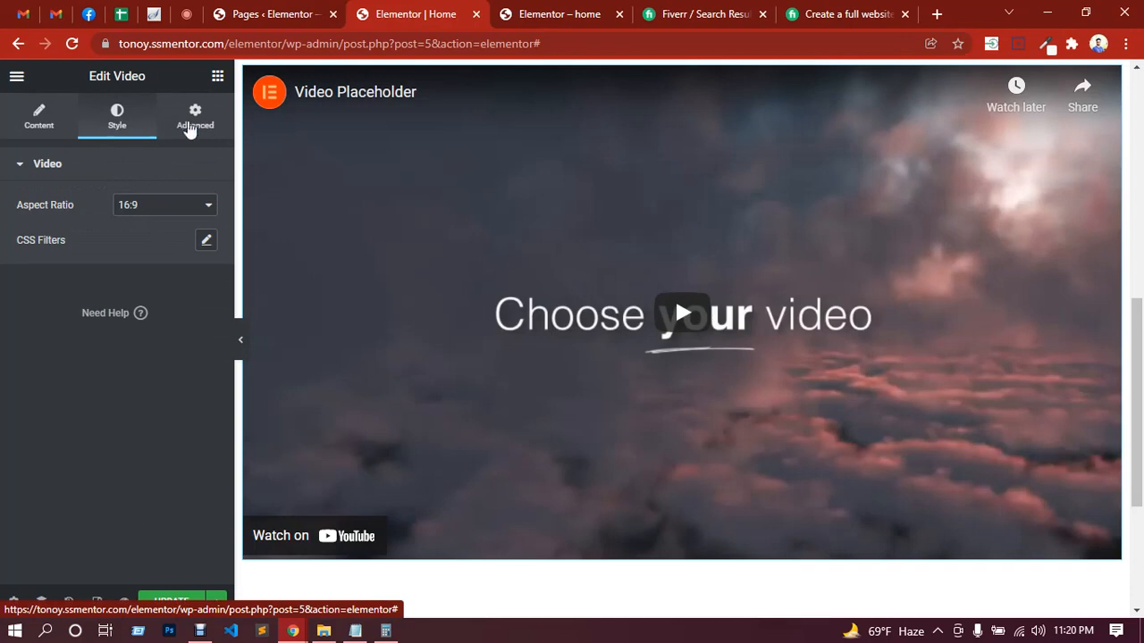
Step: Delete the Video widget from the new section
scroll(718, 291, "up", 3)
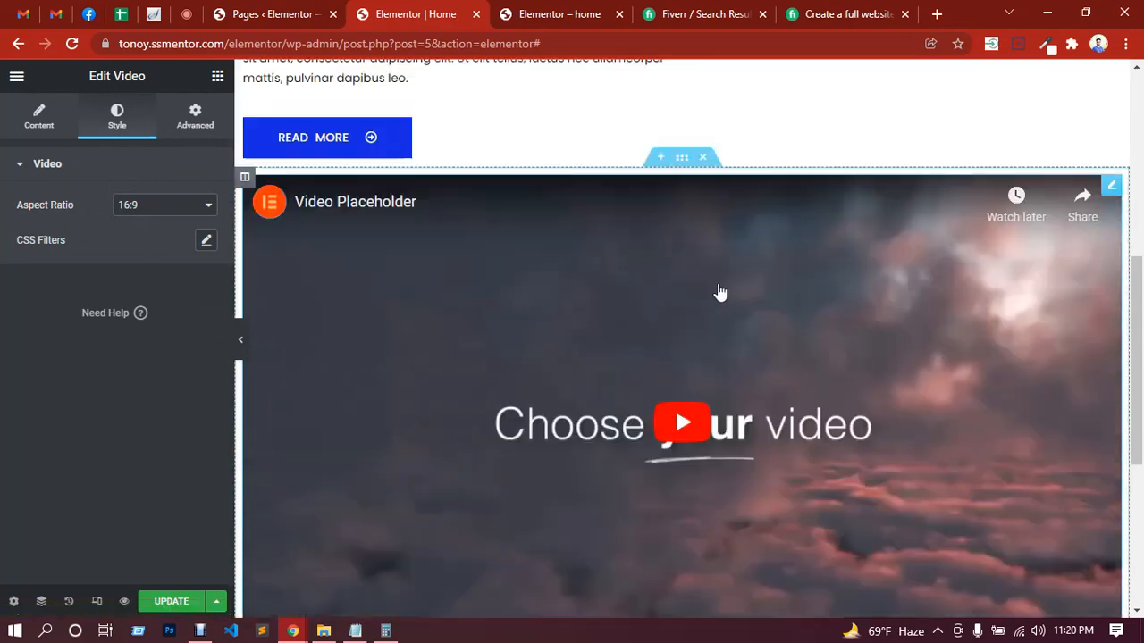
right_click(851, 382)
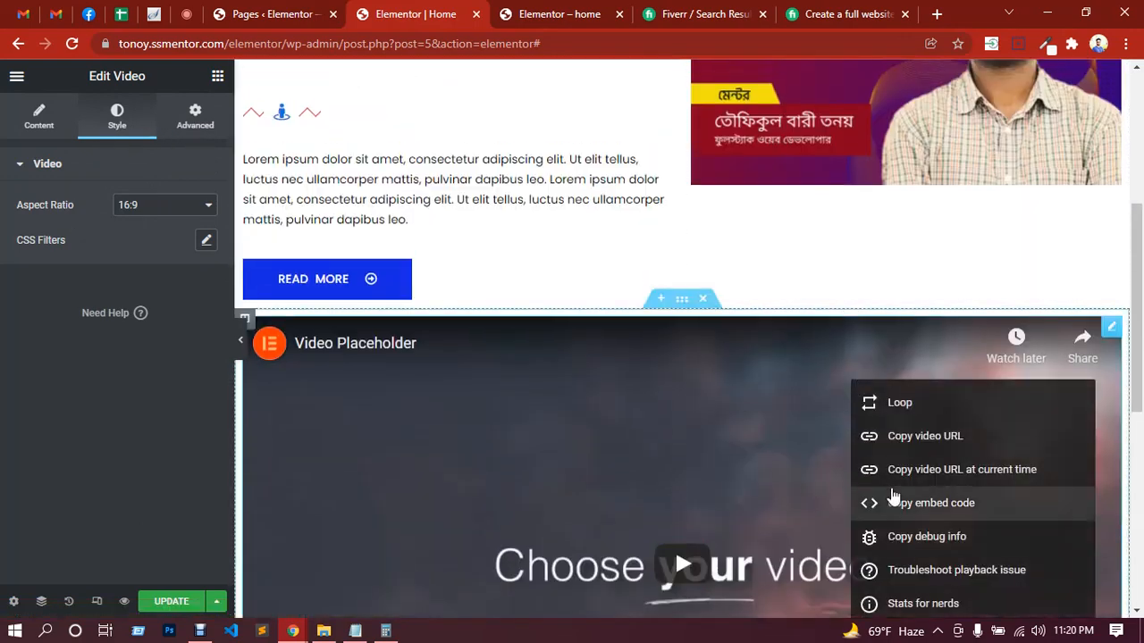
key("Escape")
scroll(988, 247, "down", 1)
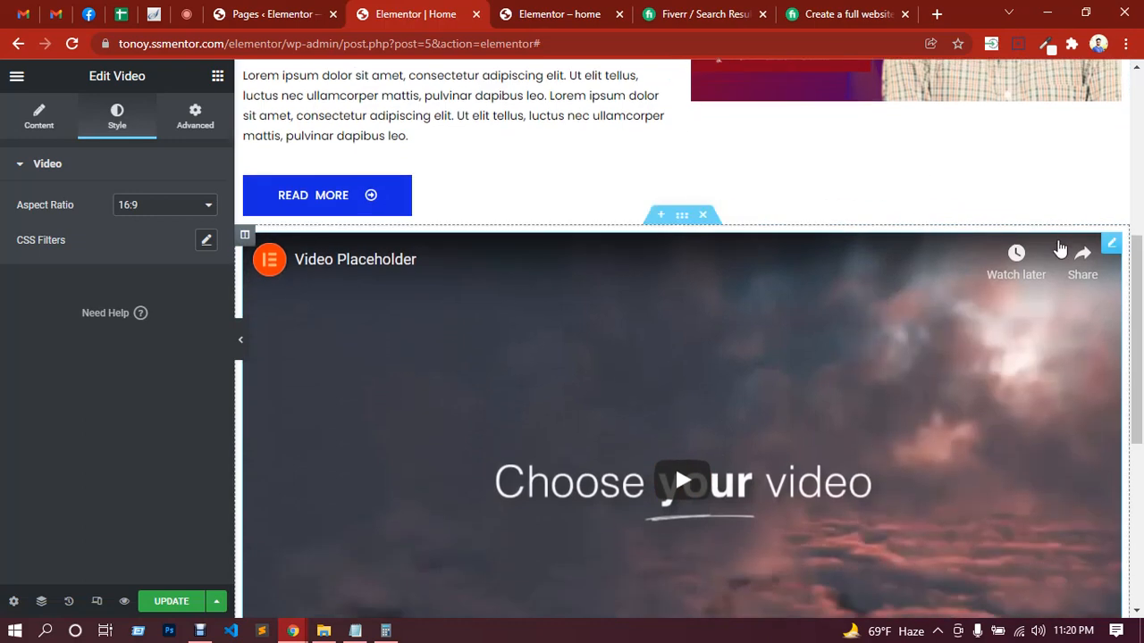
right_click(1108, 255)
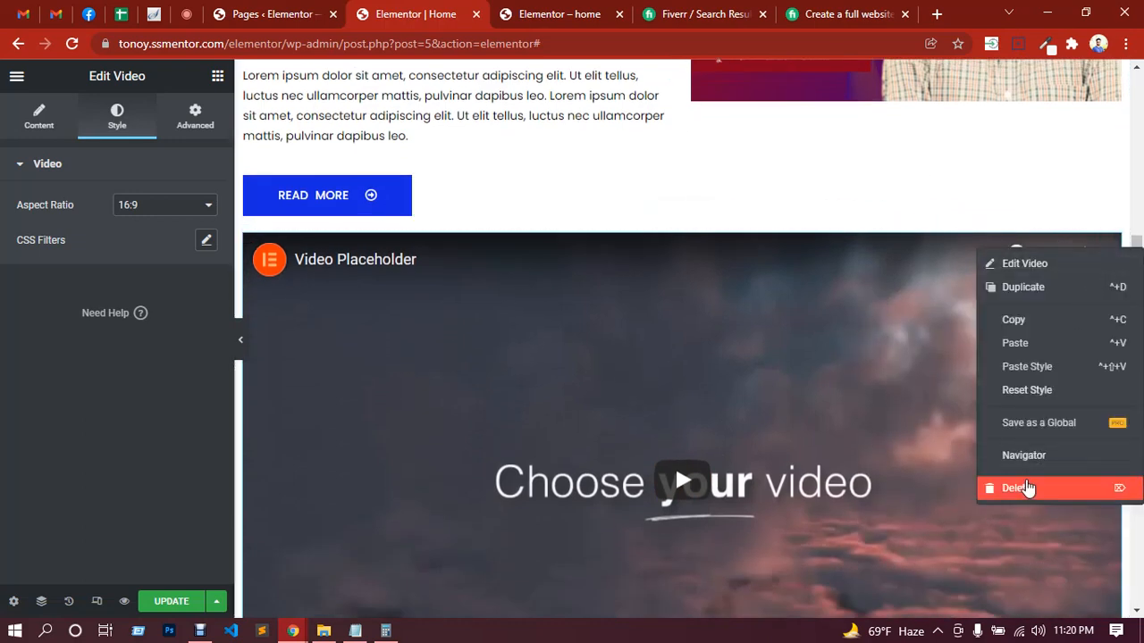
left_click(1026, 488)
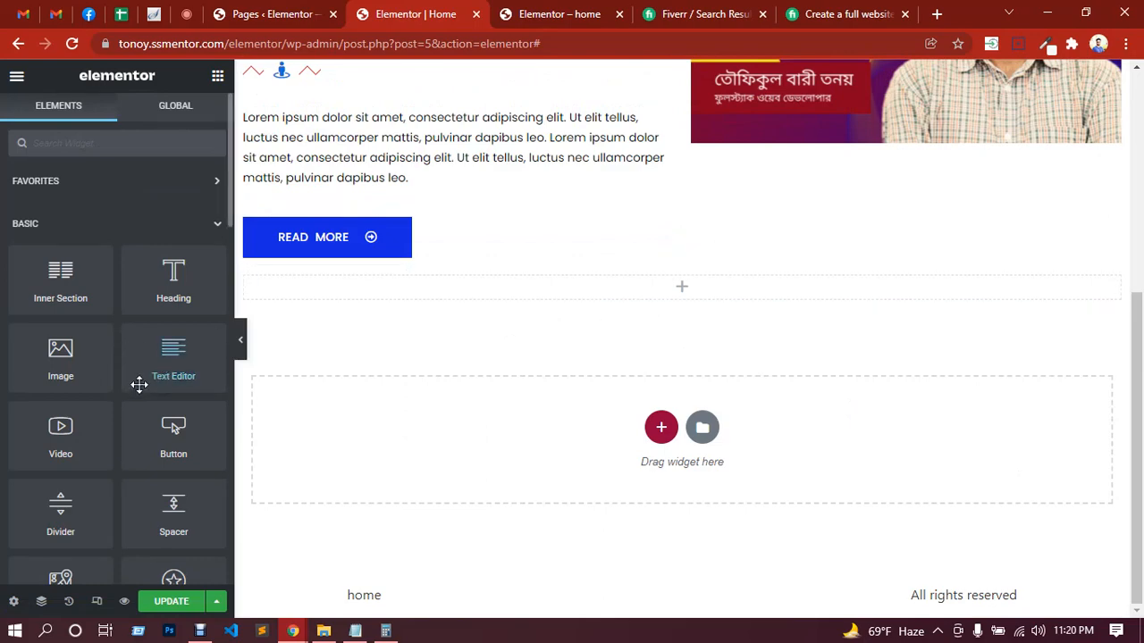
Step: Try an Icon widget in the empty section and delete it again
scroll(138, 383, "down", 1)
scroll(141, 380, "down", 1)
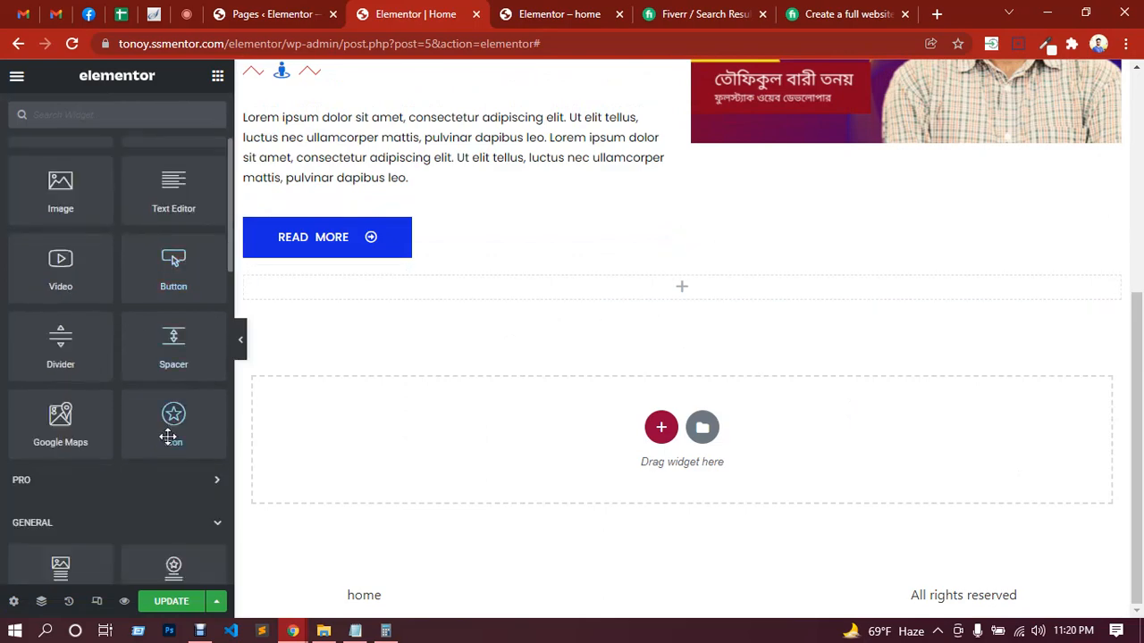
left_click_drag(174, 431, 546, 294)
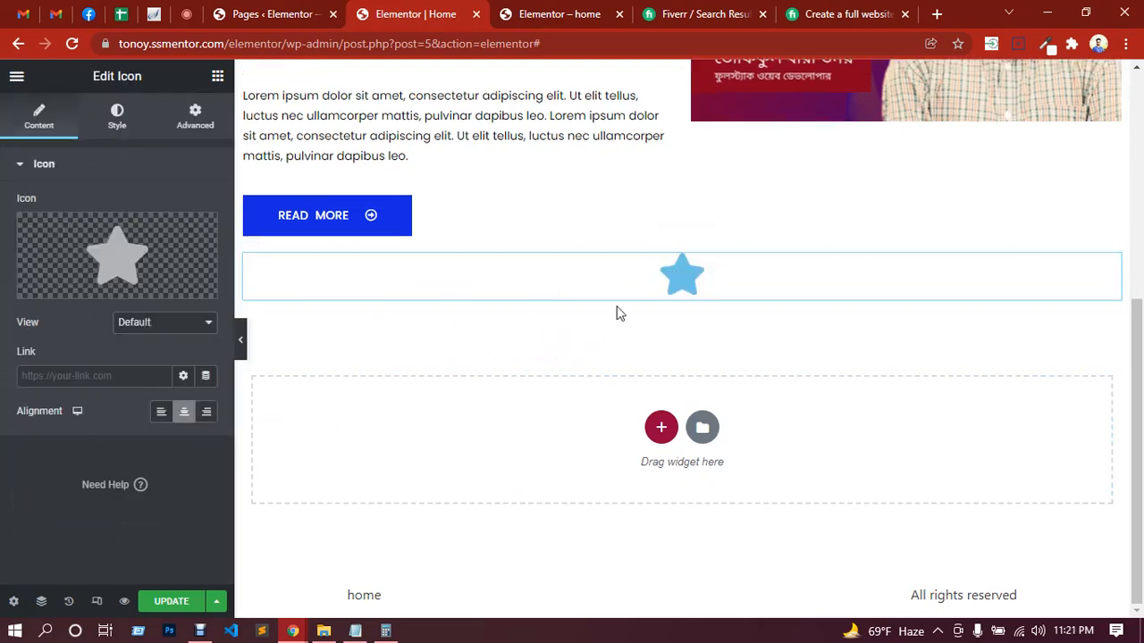
mouse_move(179, 276)
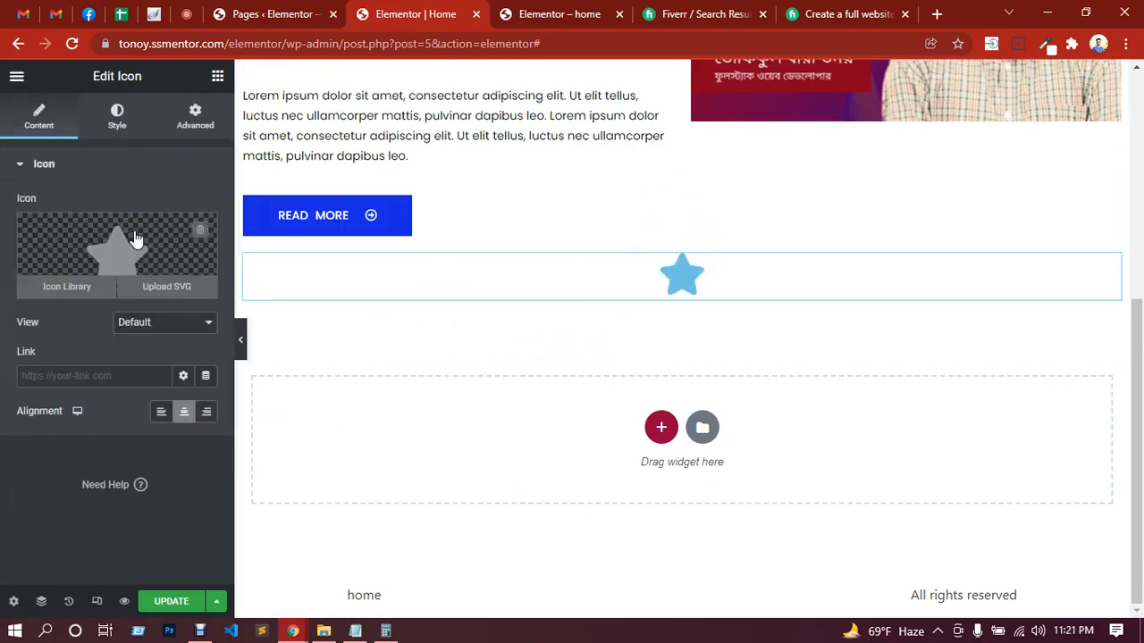
right_click(752, 269)
left_click(790, 511)
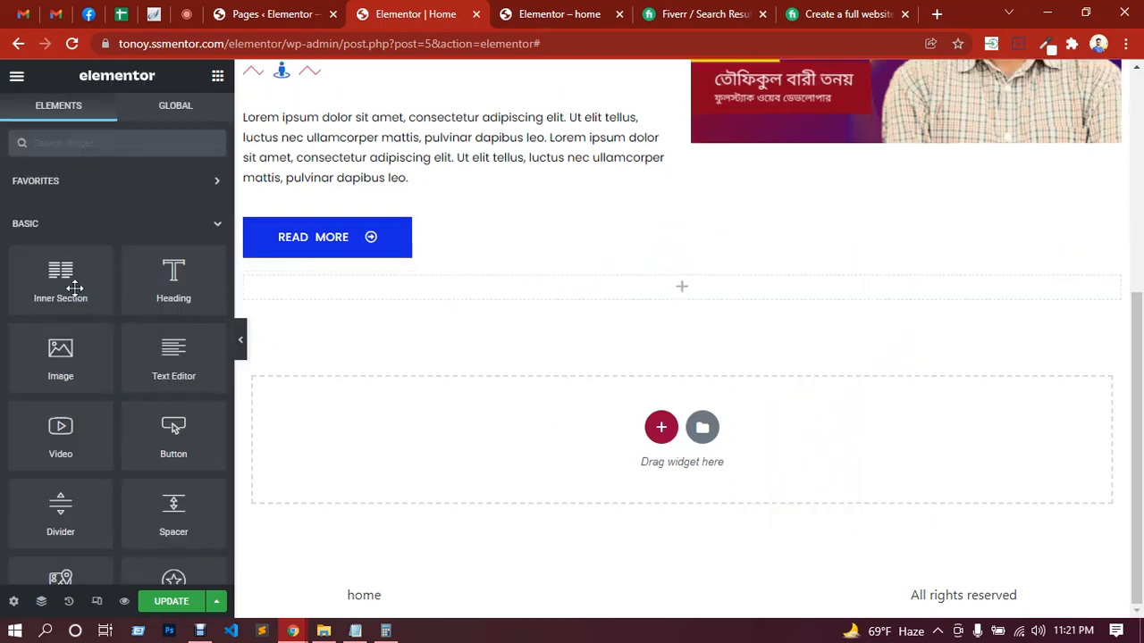
Step: Try to place an Inner Section in the empty section, and duplicate its column to get two columns
left_click_drag(60, 279, 628, 295)
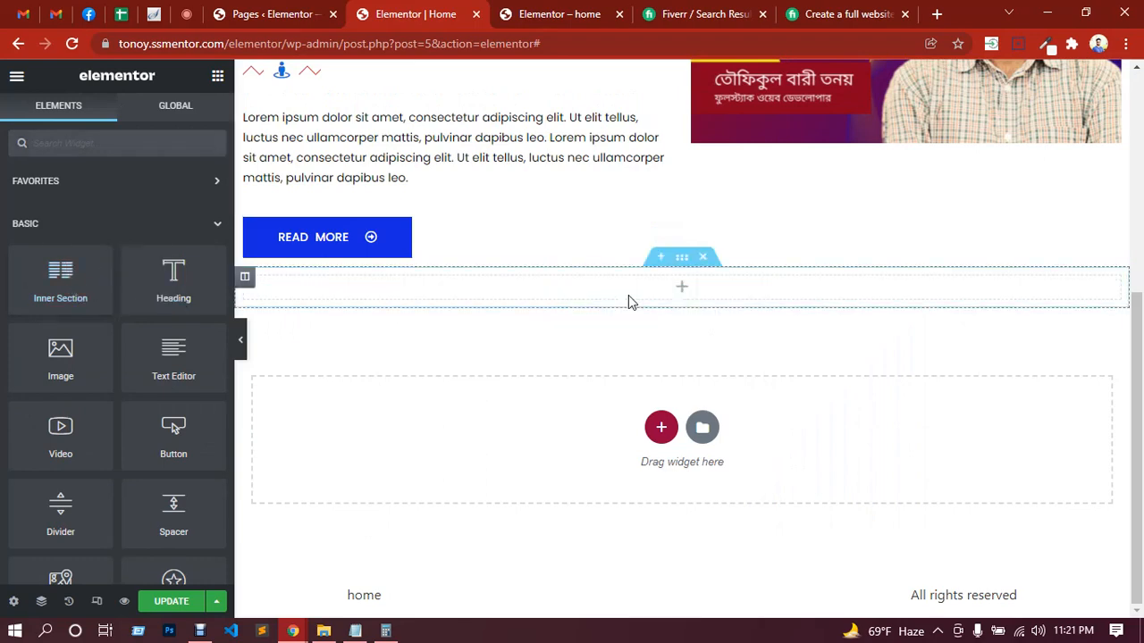
right_click(643, 294)
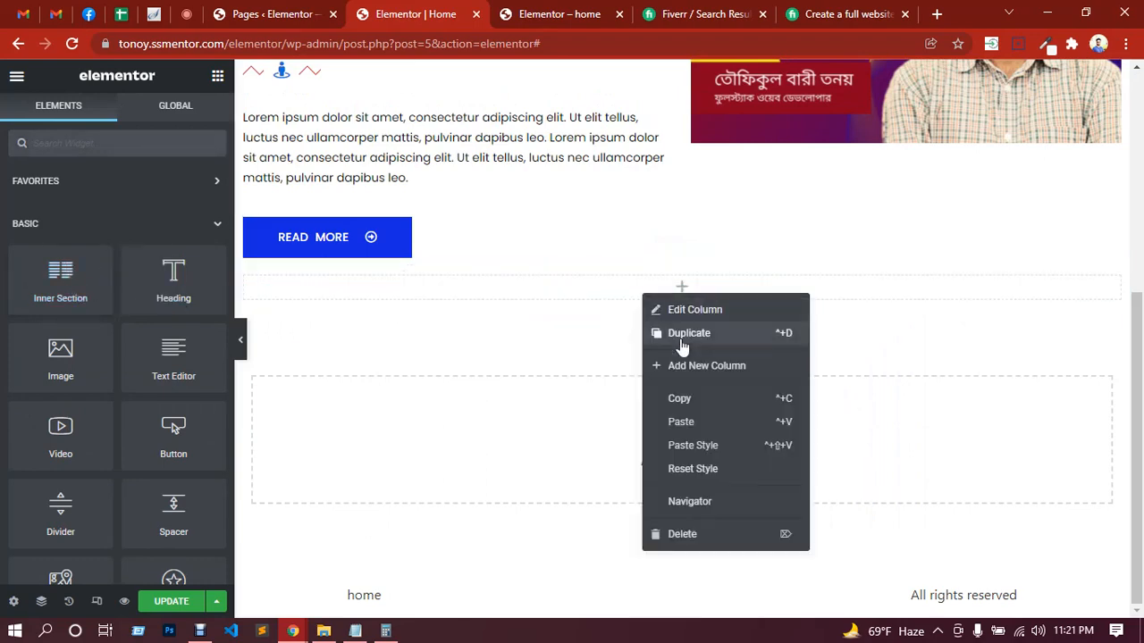
left_click(681, 334)
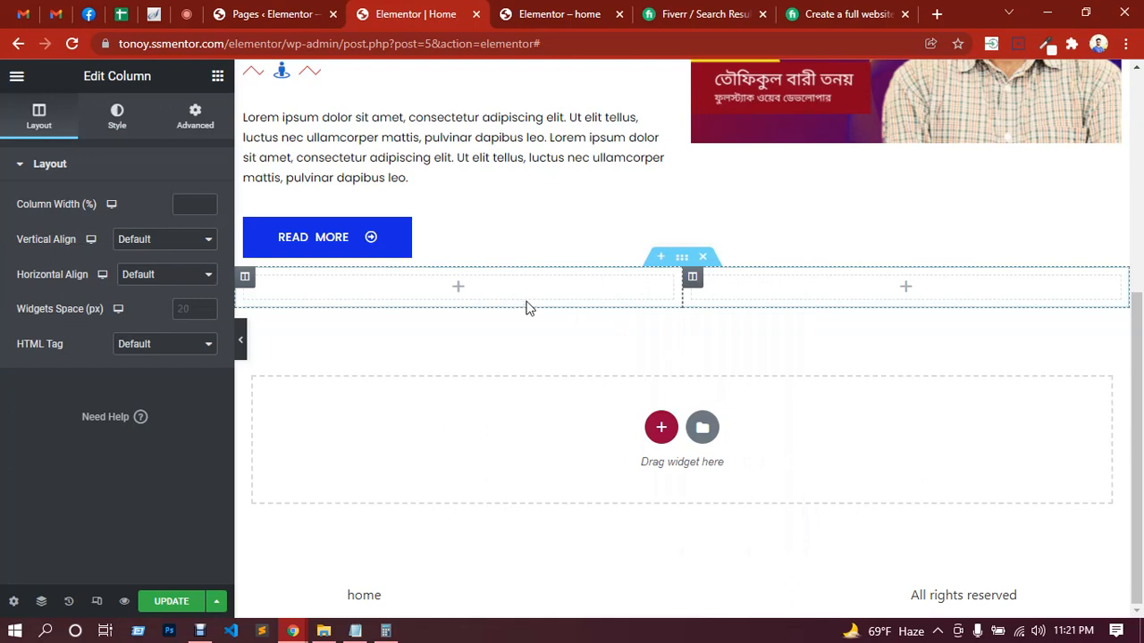
Step: Unlink the two-column section's padding values and set its top and bottom padding to 80 px
left_click(684, 260)
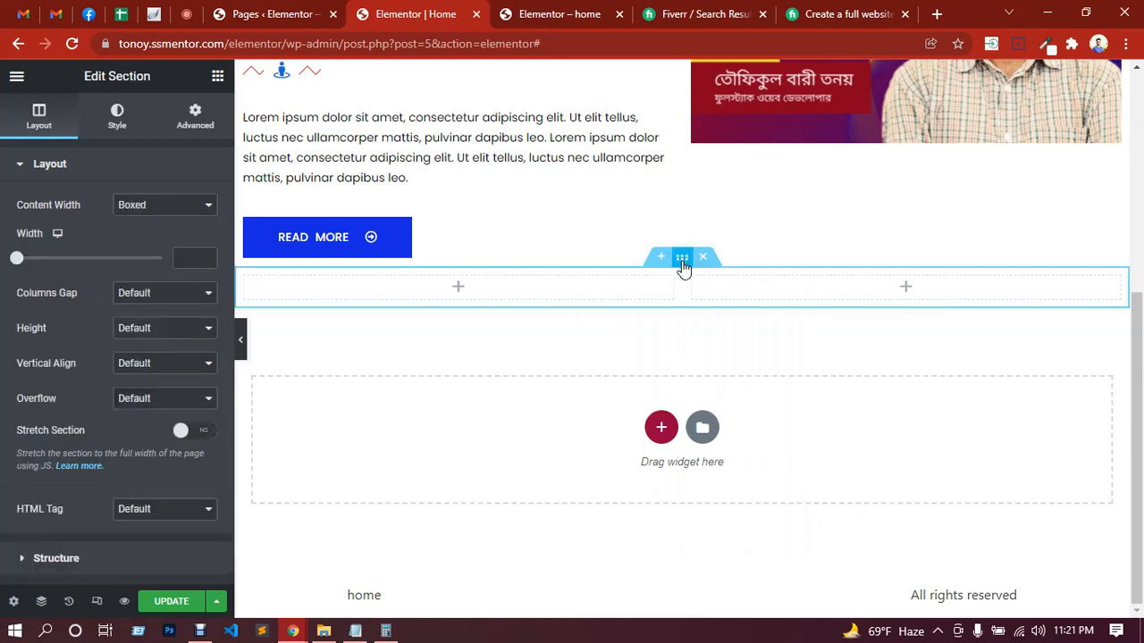
left_click(194, 116)
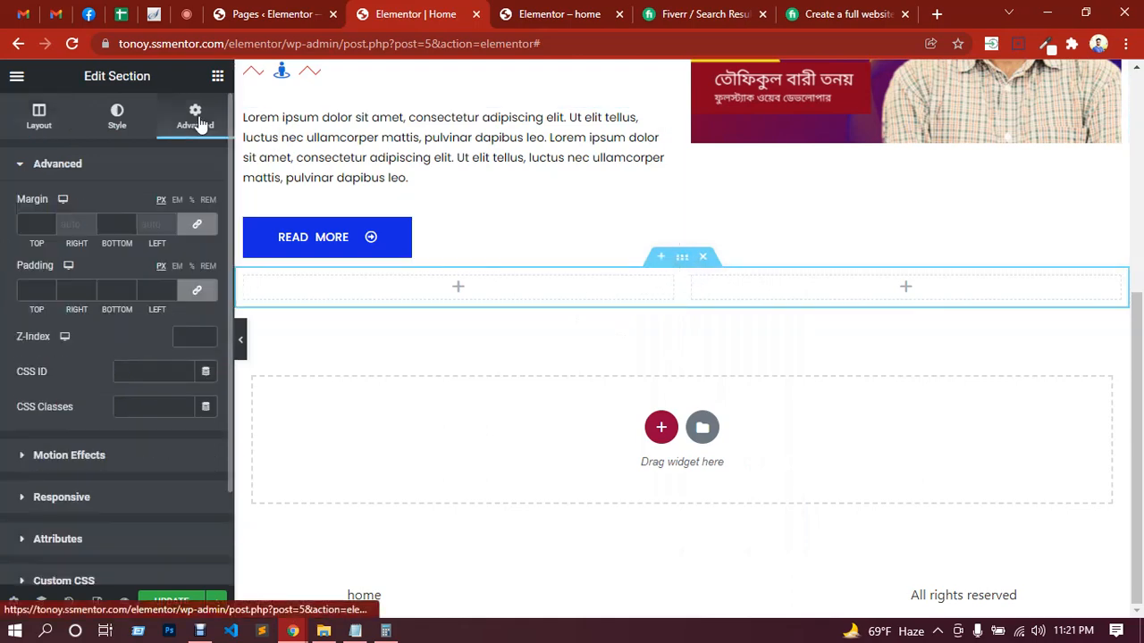
left_click(198, 292)
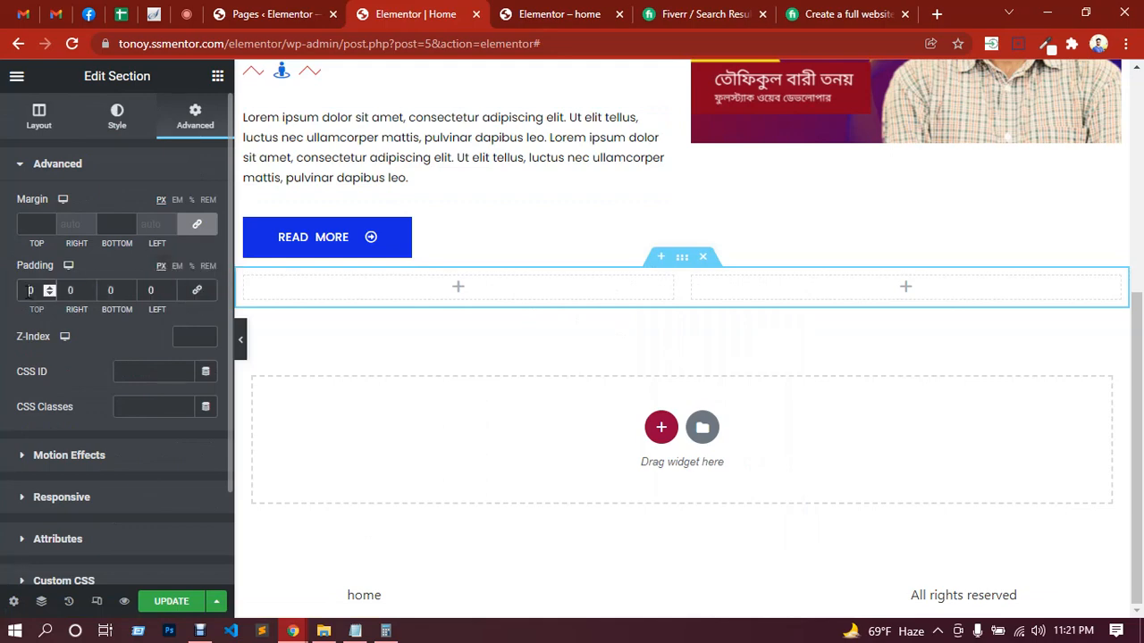
type("80")
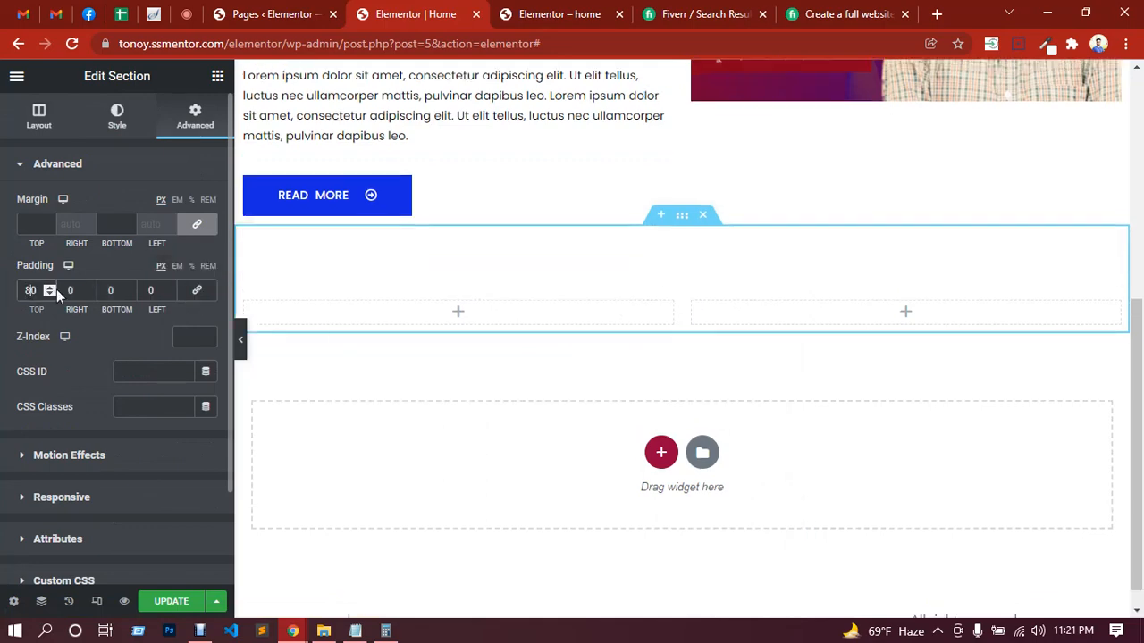
left_click(110, 290)
type("8")
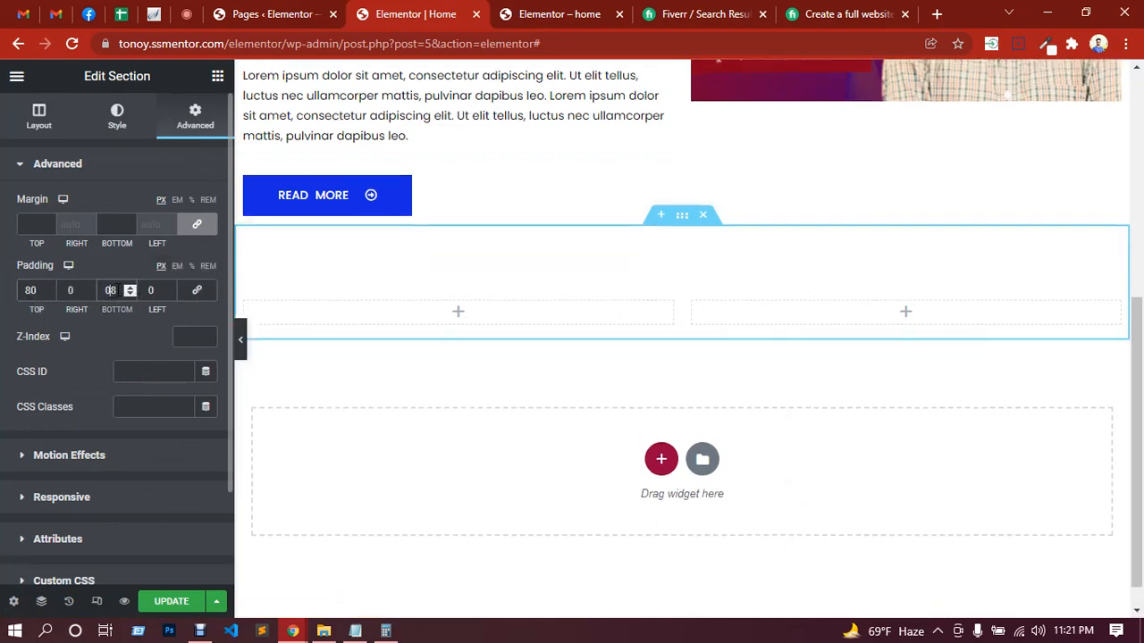
type("0")
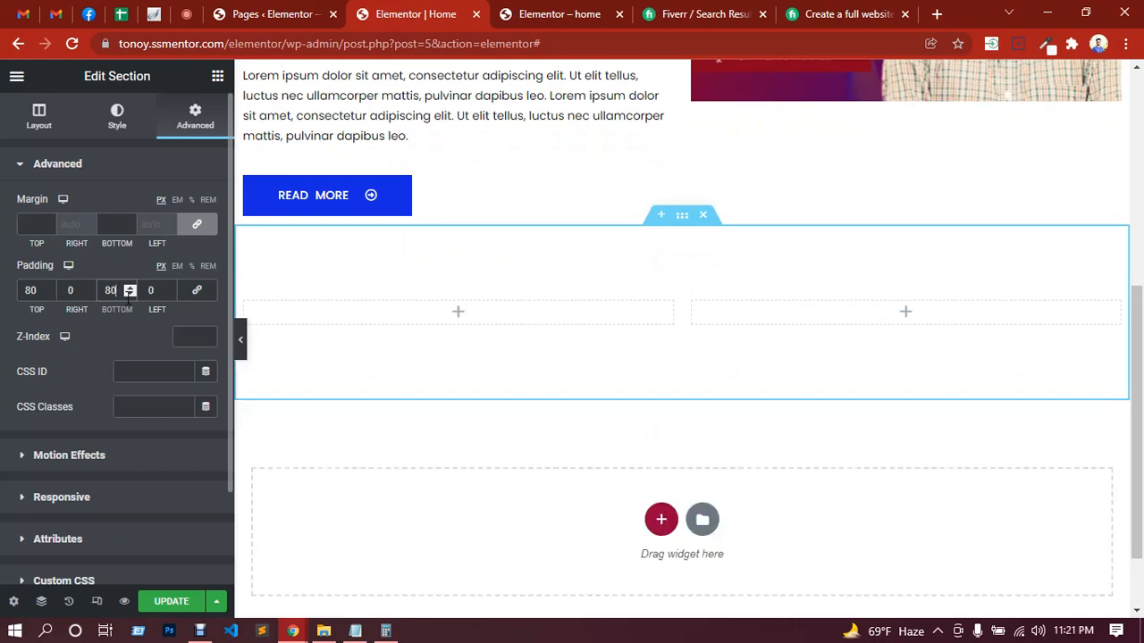
Step: Give the two-column section a classic background with the color #eee
left_click(119, 118)
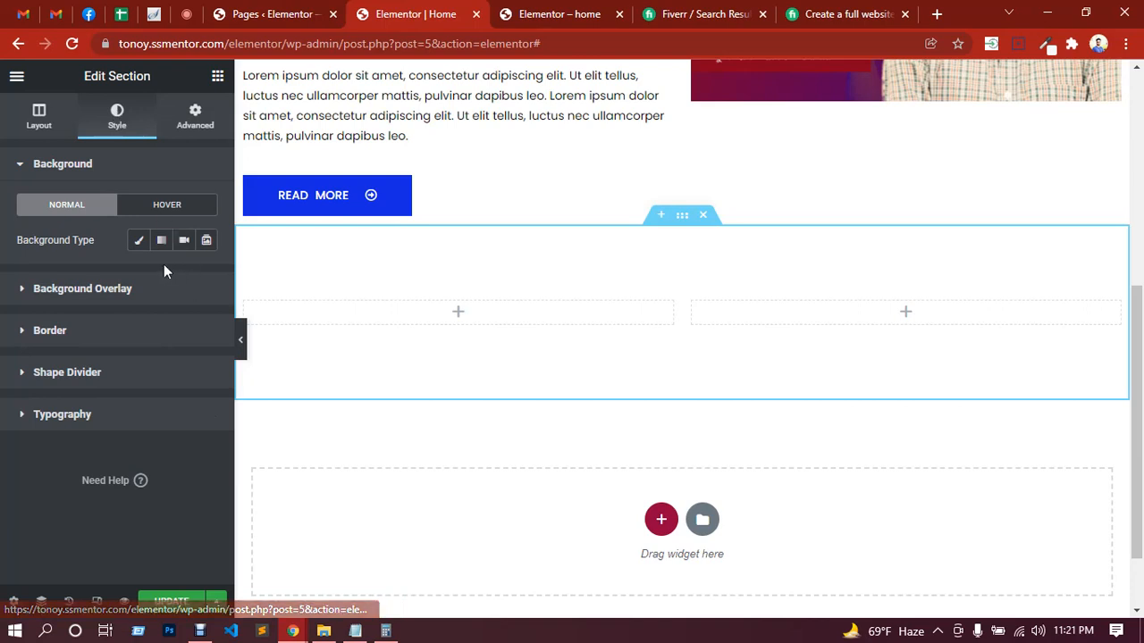
left_click(140, 247)
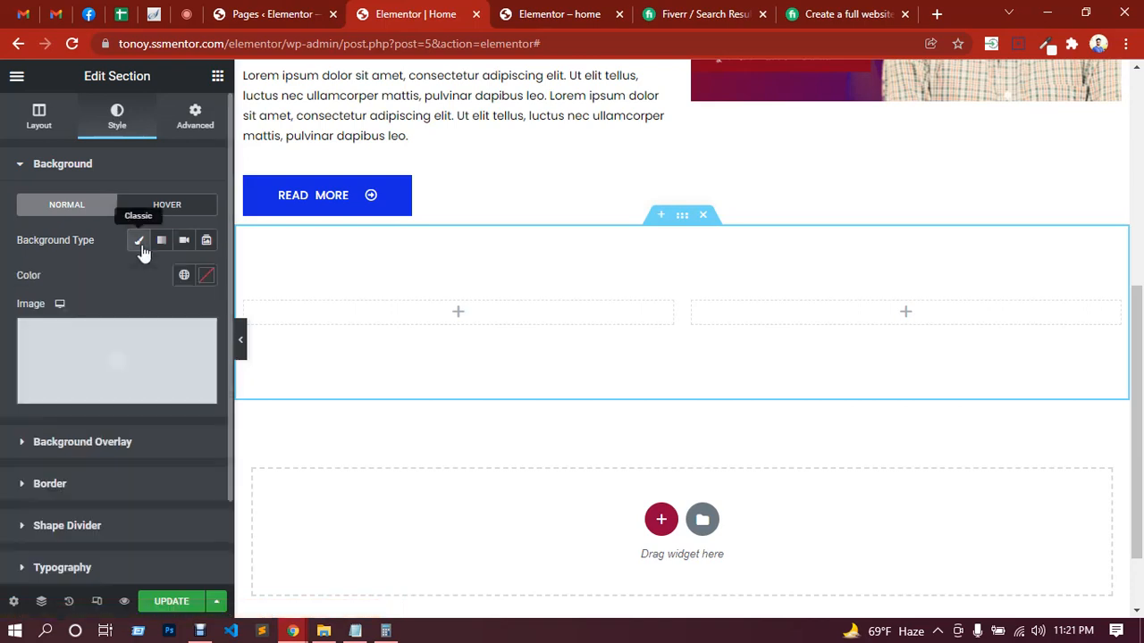
left_click(205, 277)
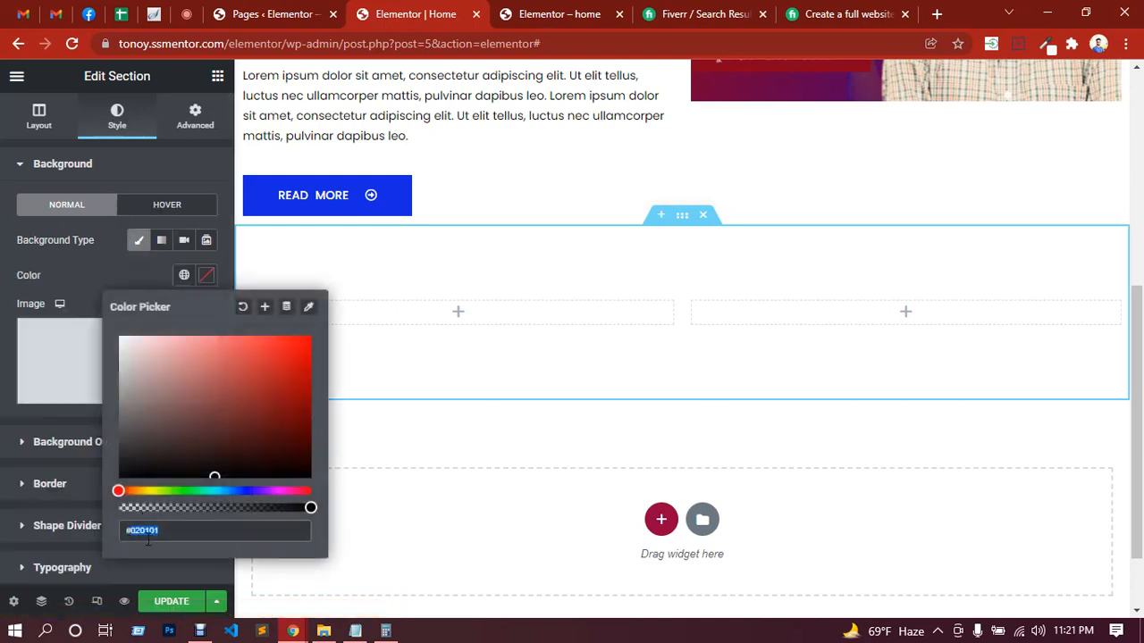
type("#eee")
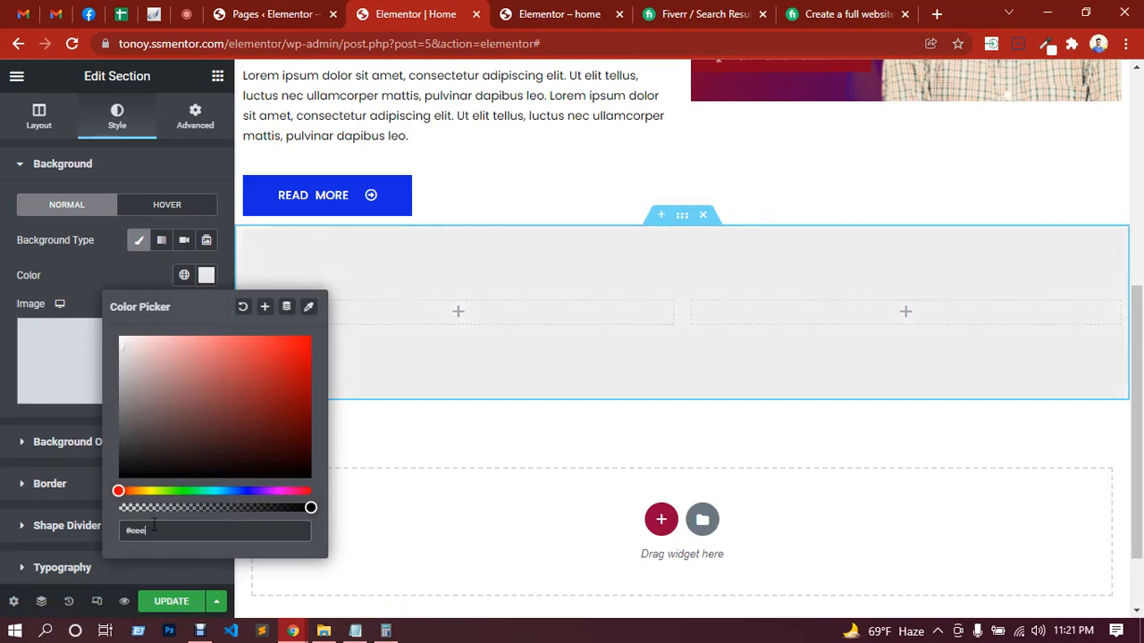
Step: Close the background color picker and update the page with the gray section
left_click(91, 287)
left_click(169, 602)
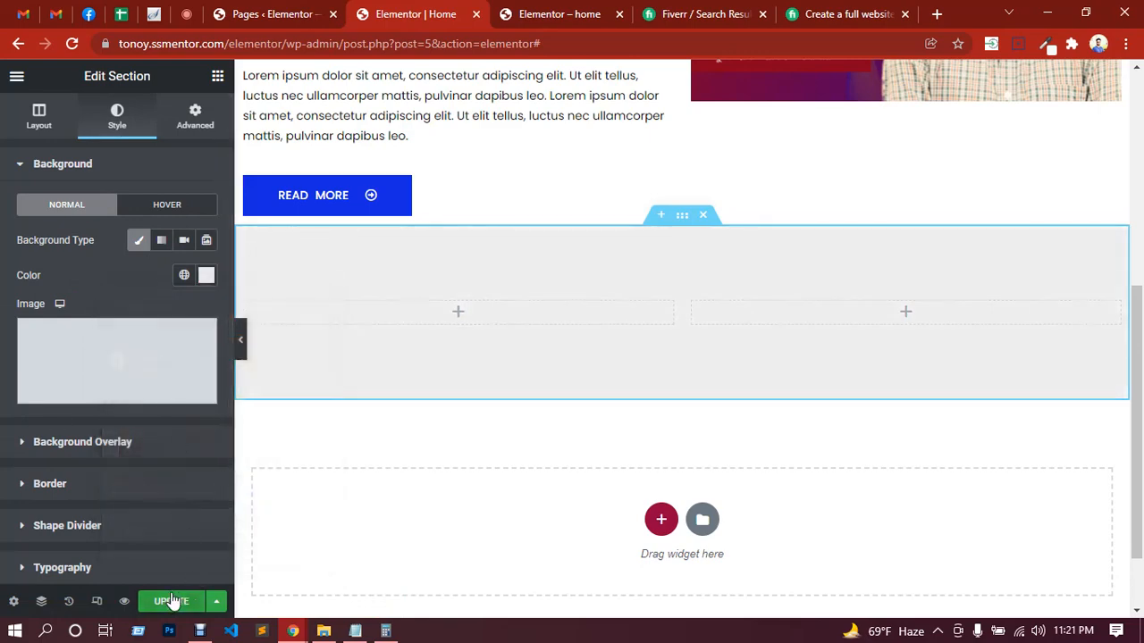
Step: Look through the Basic and General widgets for one suited to the gray section
left_click(459, 316)
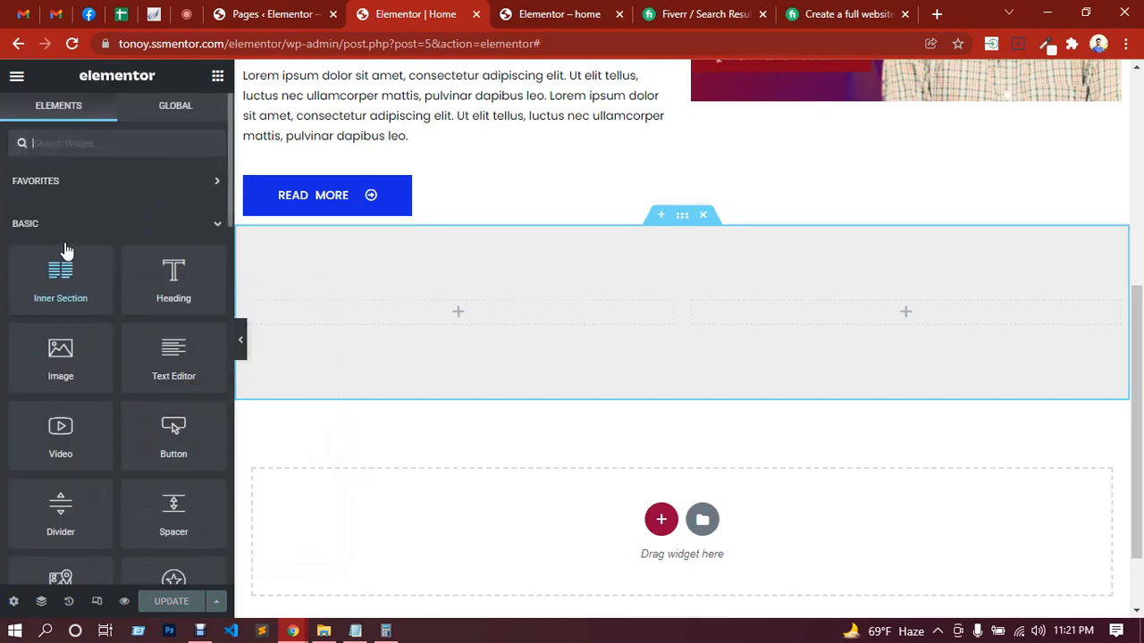
scroll(103, 268, "down", 1)
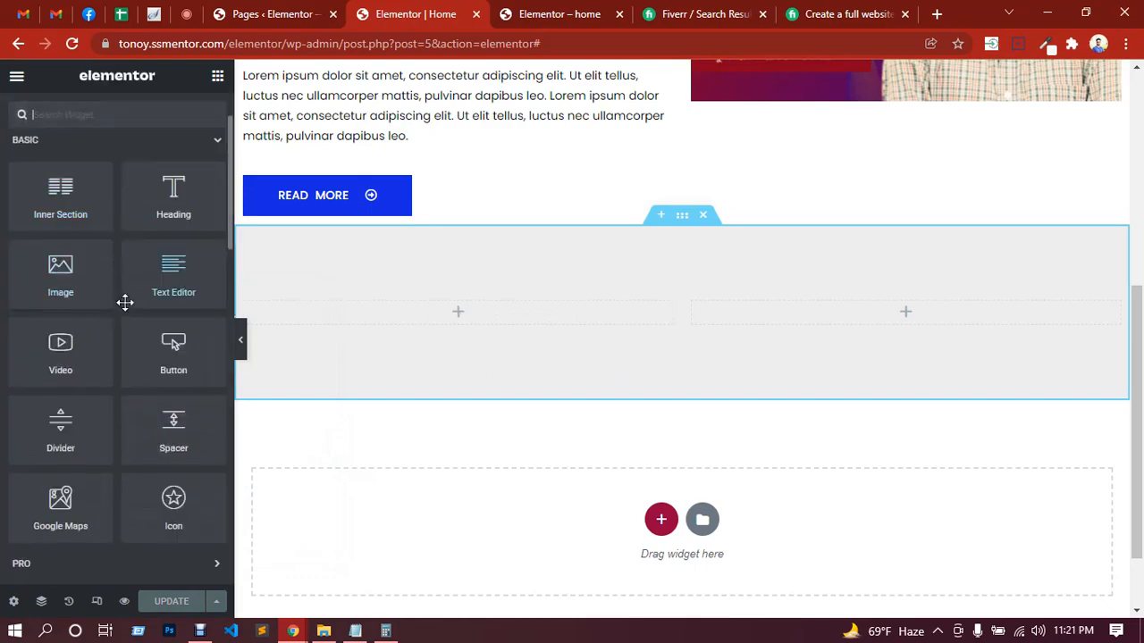
scroll(80, 355, "down", 4)
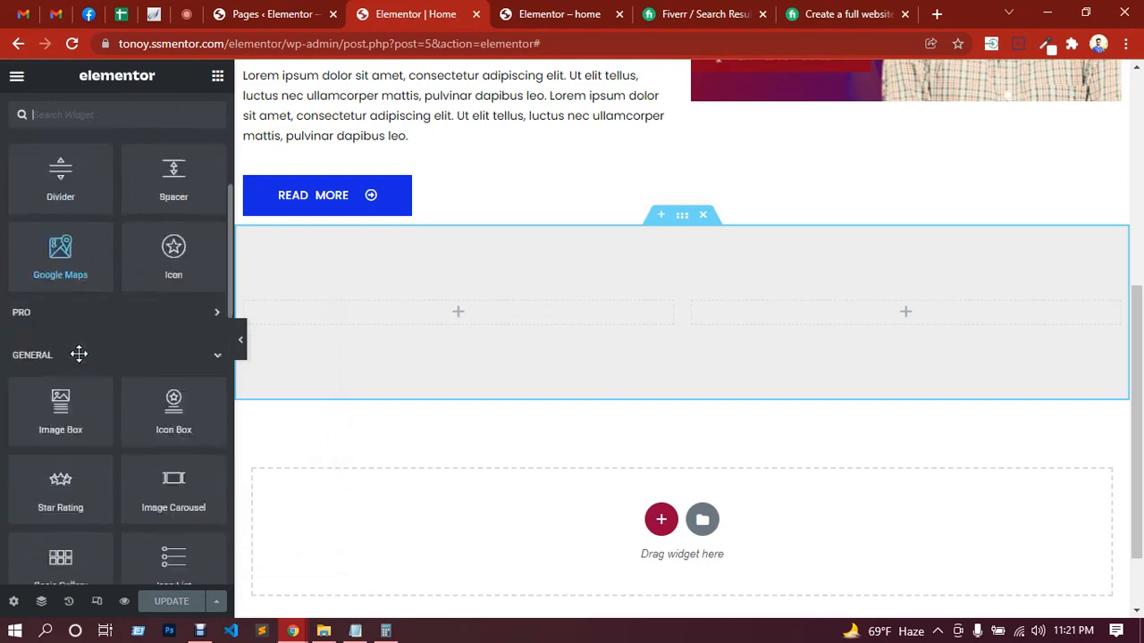
scroll(86, 272, "down", 1)
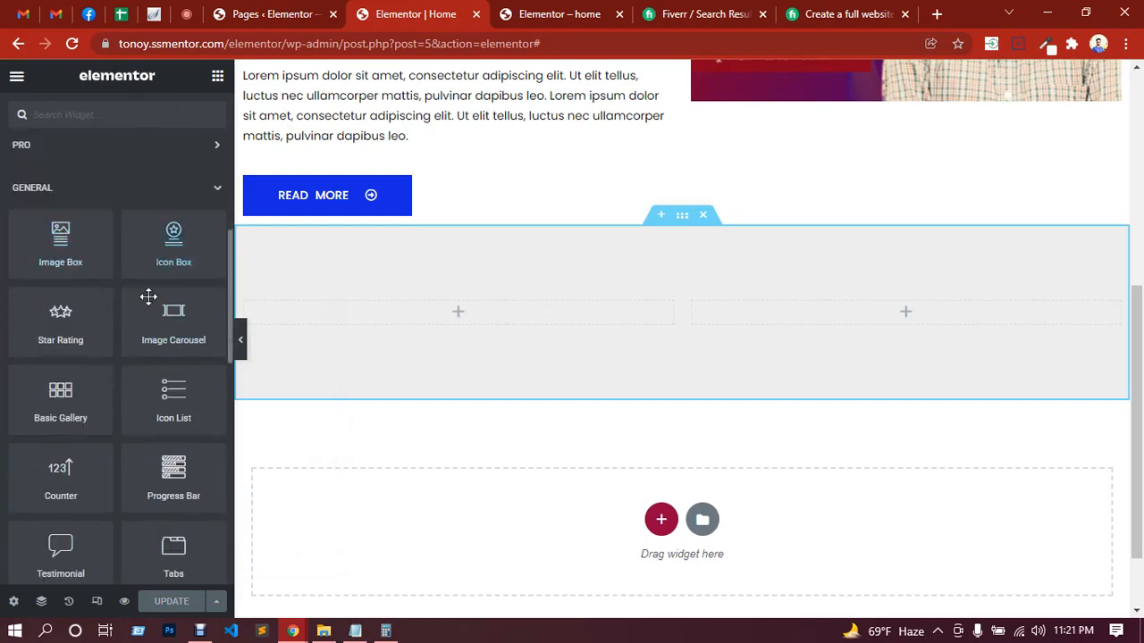
left_click_drag(153, 296, 824, 318)
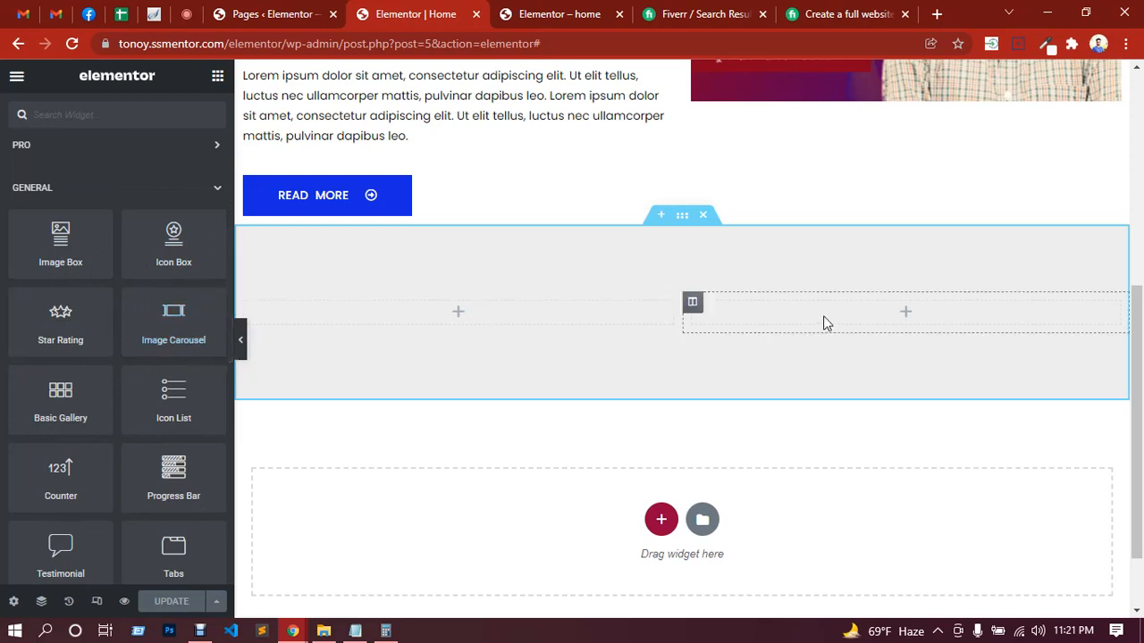
Step: Try duplicating the second column of the gray section, and delete the extra column again
right_click(823, 315)
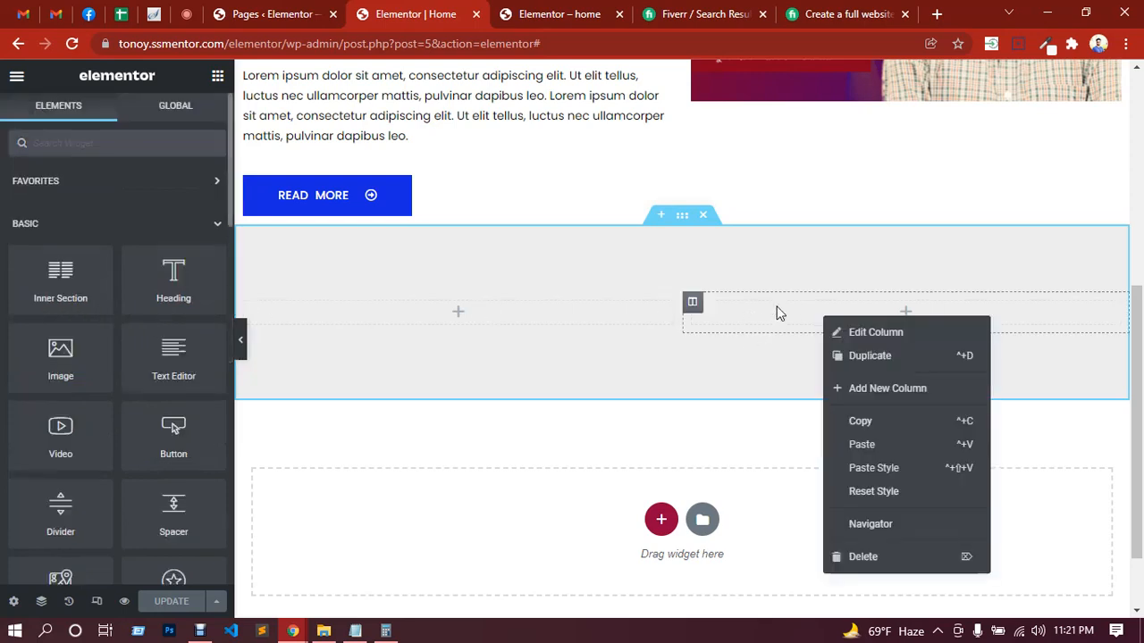
left_click(727, 402)
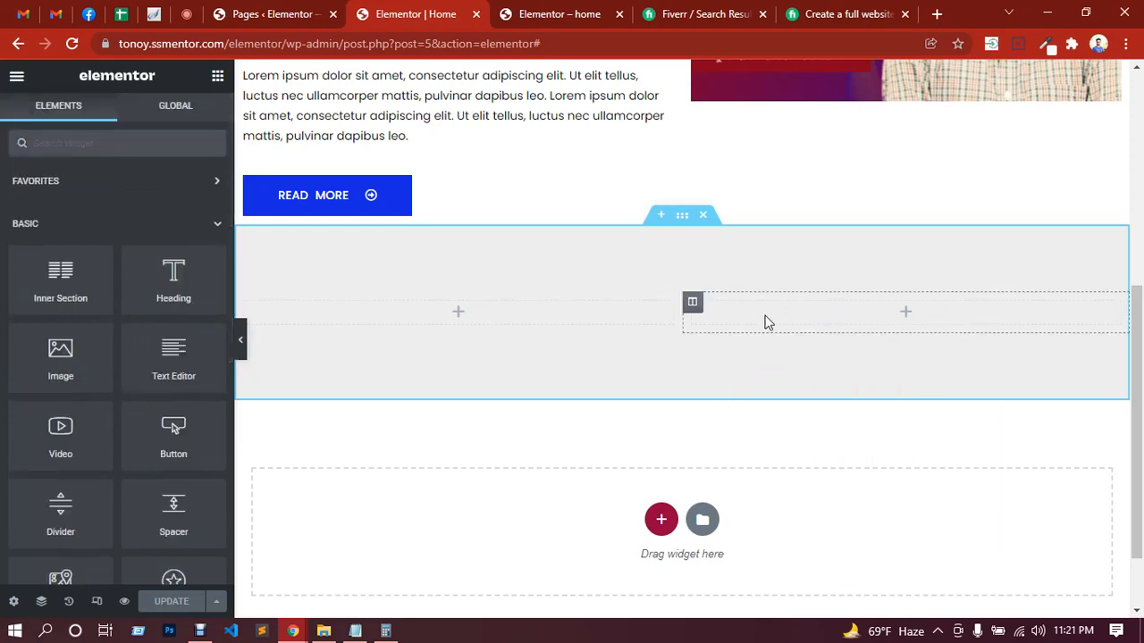
right_click(728, 310)
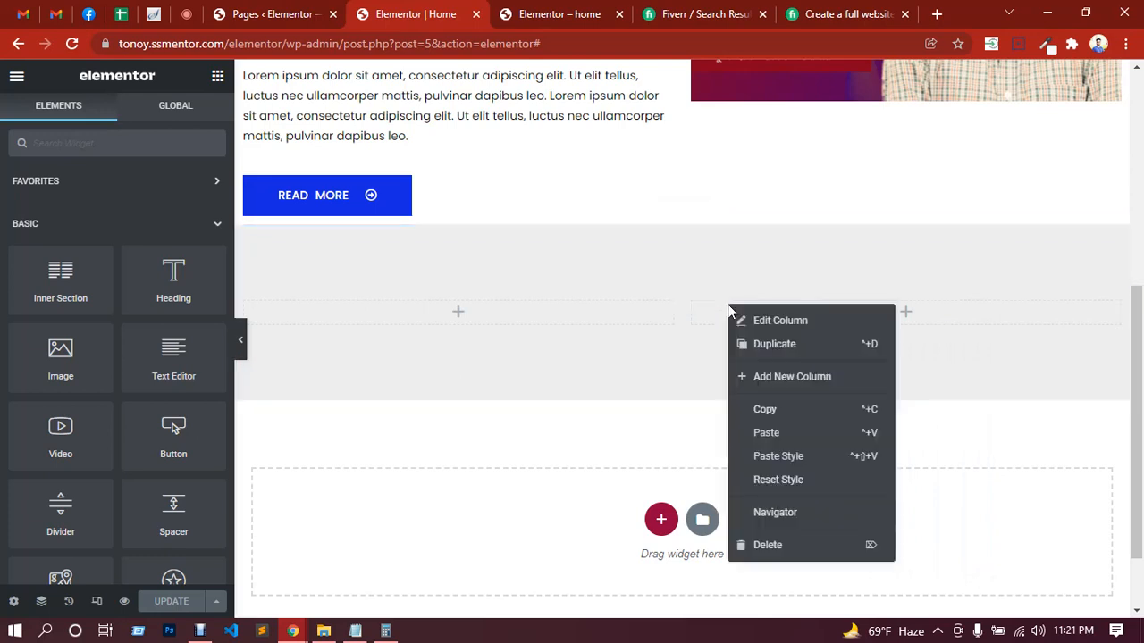
left_click(770, 345)
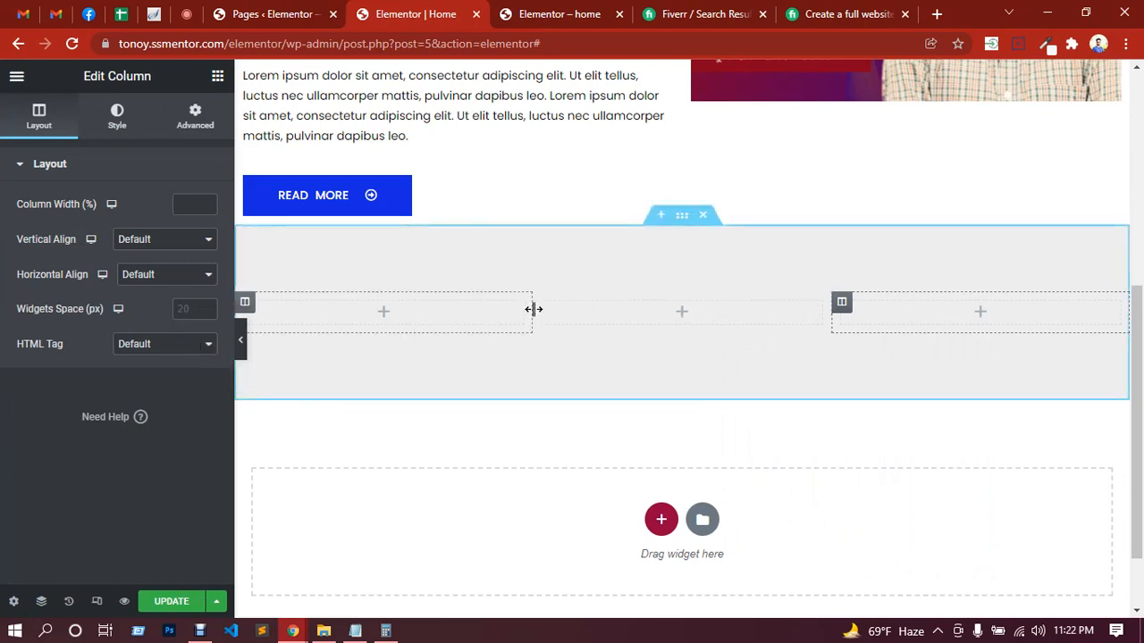
left_click_drag(533, 309, 556, 322)
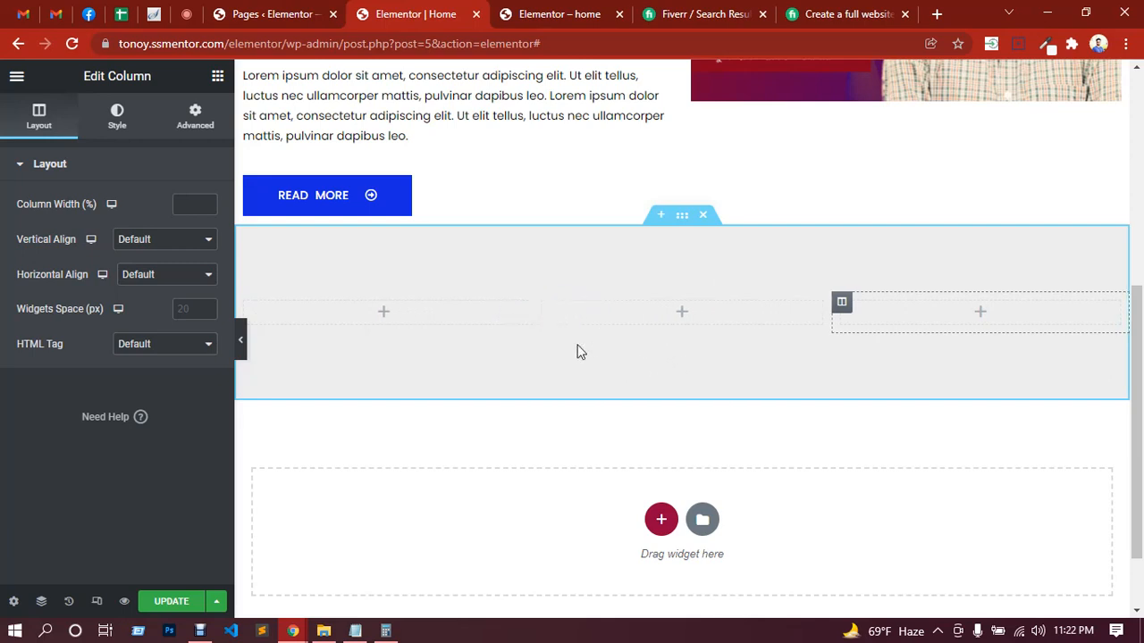
key("Delete")
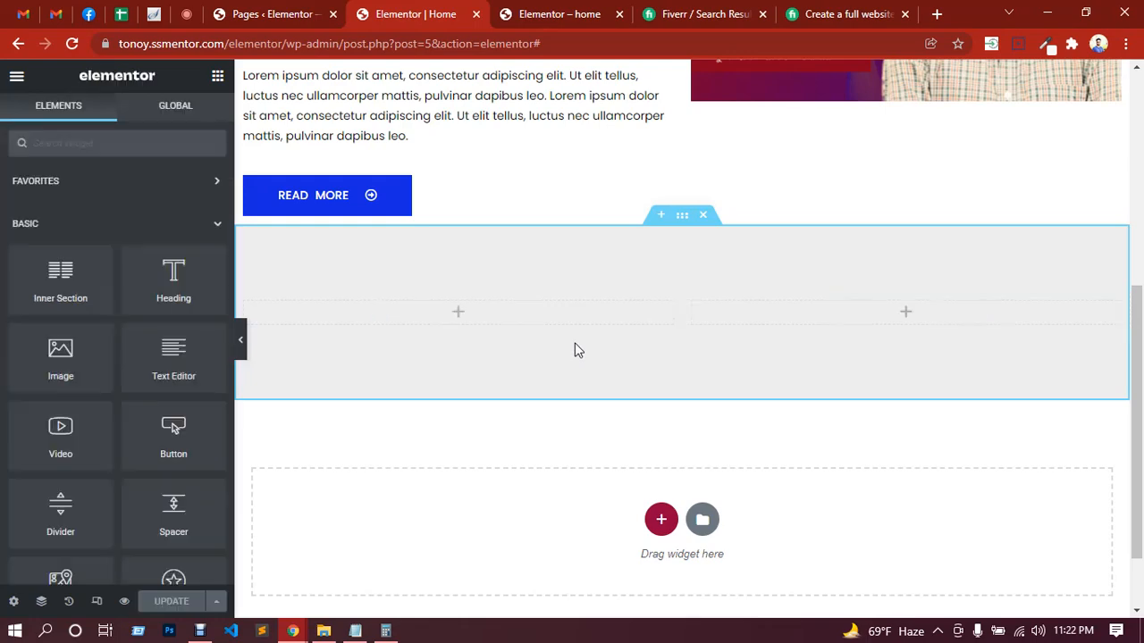
Step: Duplicate the gray section's second column to get three columns, and place an Image Box widget in the first one
right_click(749, 301)
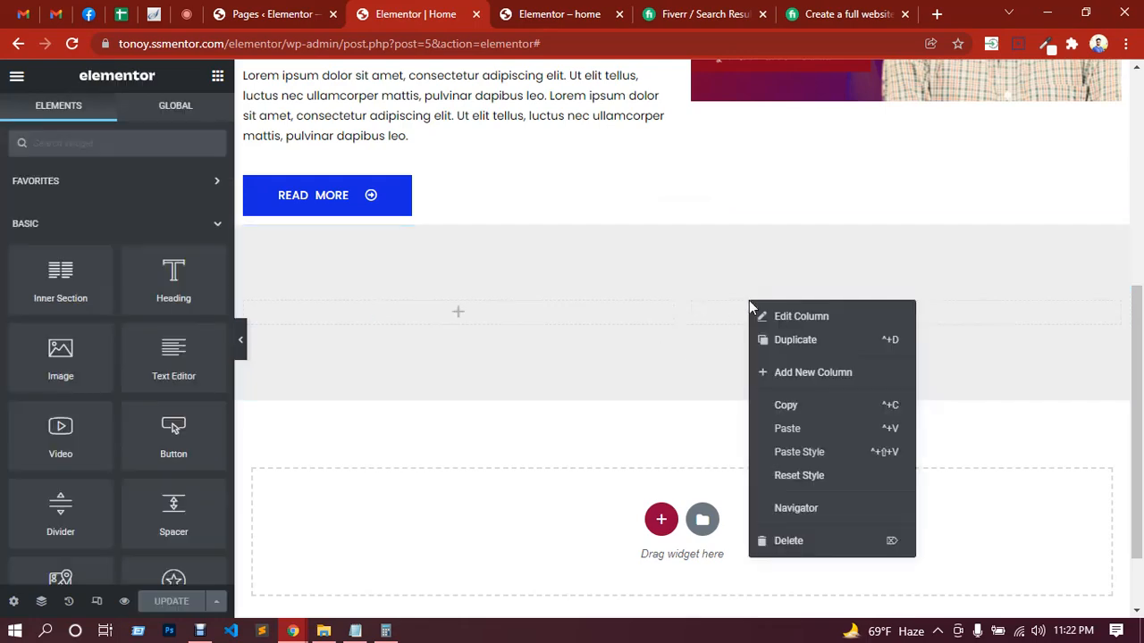
left_click(795, 345)
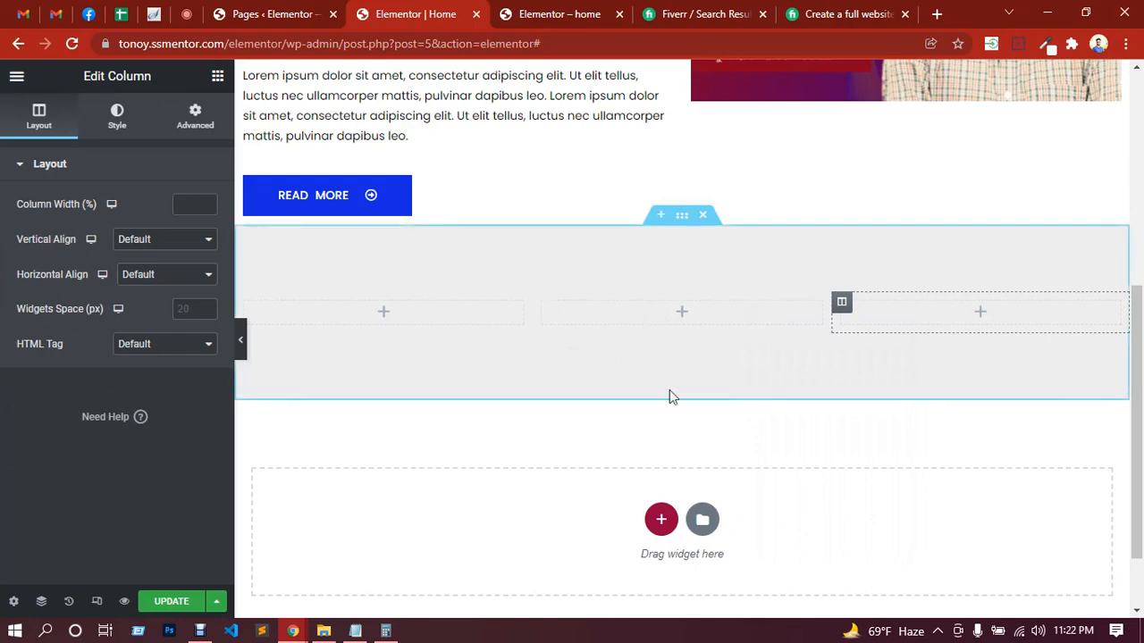
left_click(381, 314)
scroll(110, 327, "down", 5)
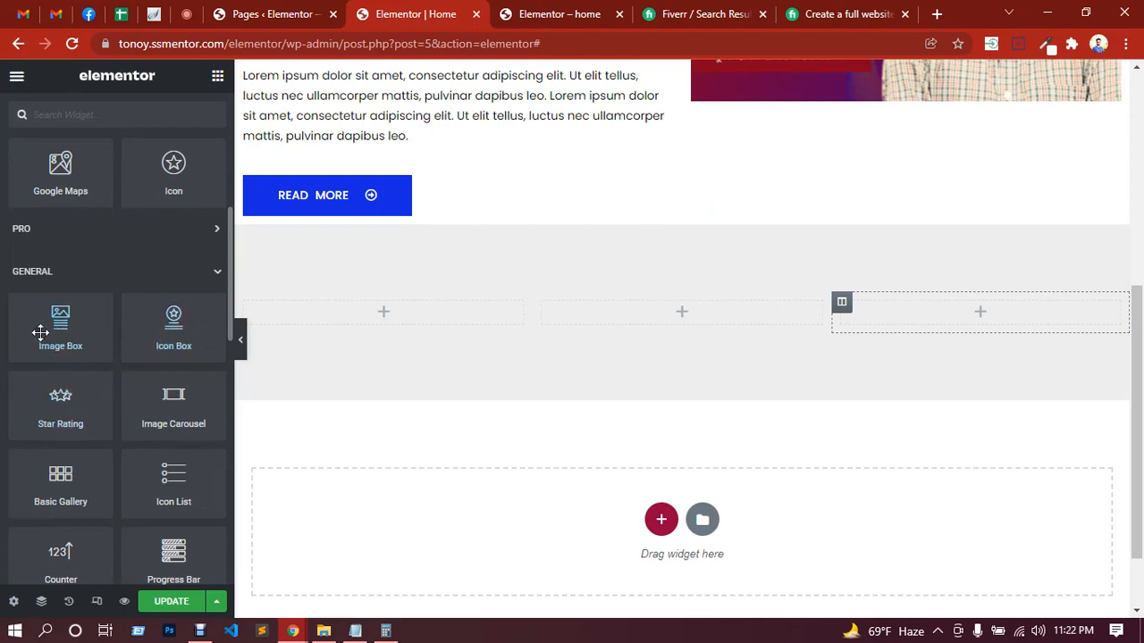
left_click_drag(49, 328, 340, 315)
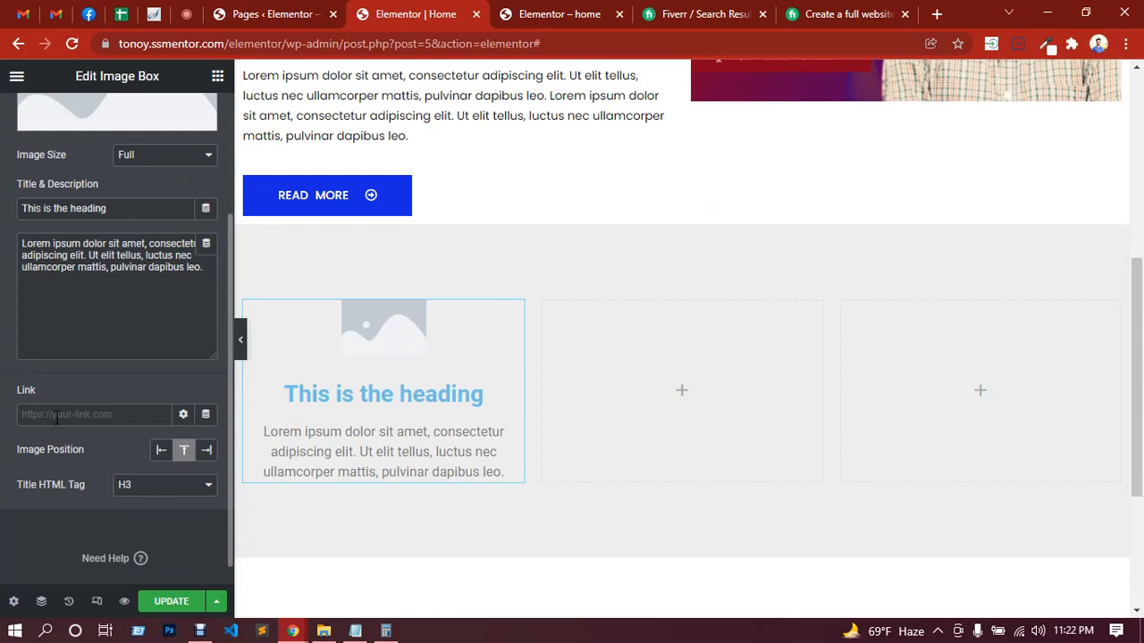
Step: Try # as the Image Box link, clear it again, and review the title and description texts
left_click(56, 414)
type("#")
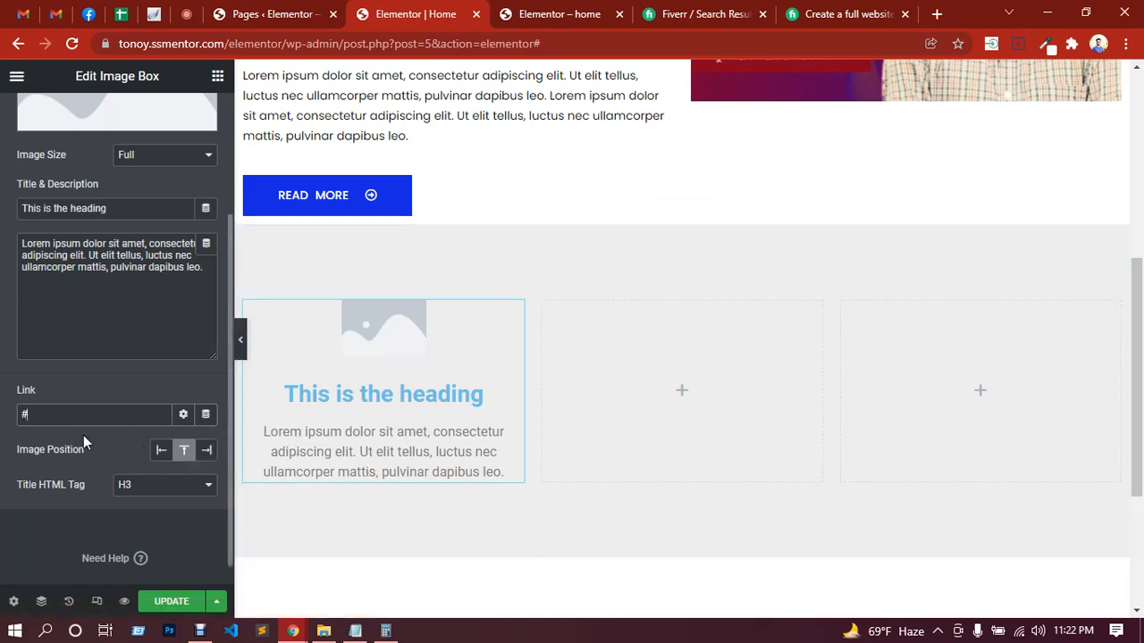
key("BackSpace")
scroll(83, 374, "up", 2)
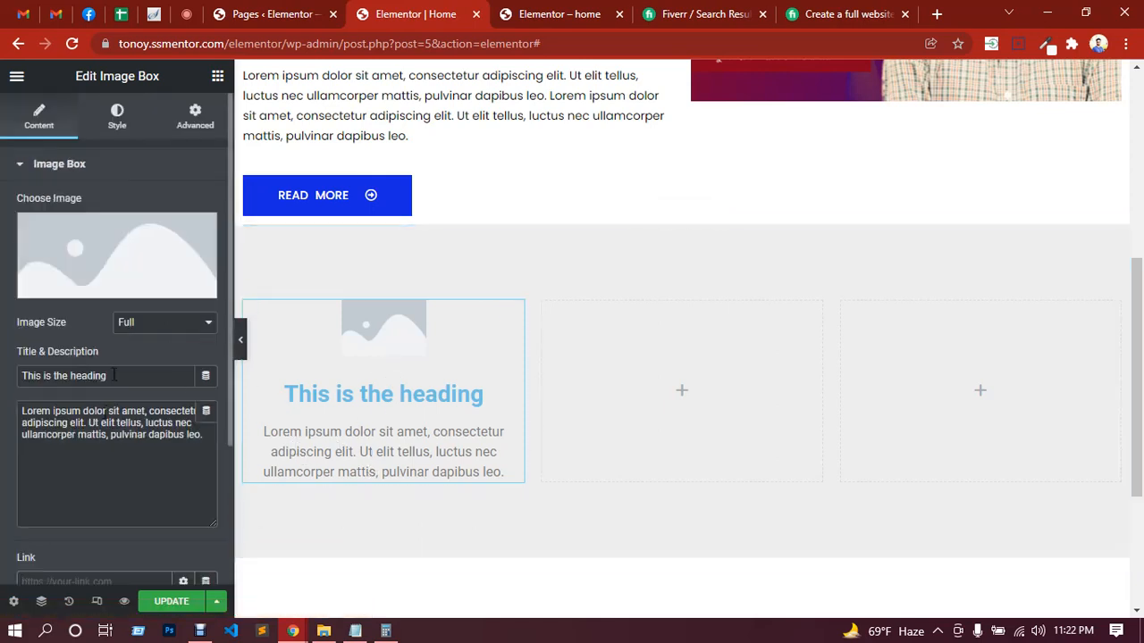
left_click_drag(112, 376, 9, 382)
left_click_drag(195, 437, 42, 411)
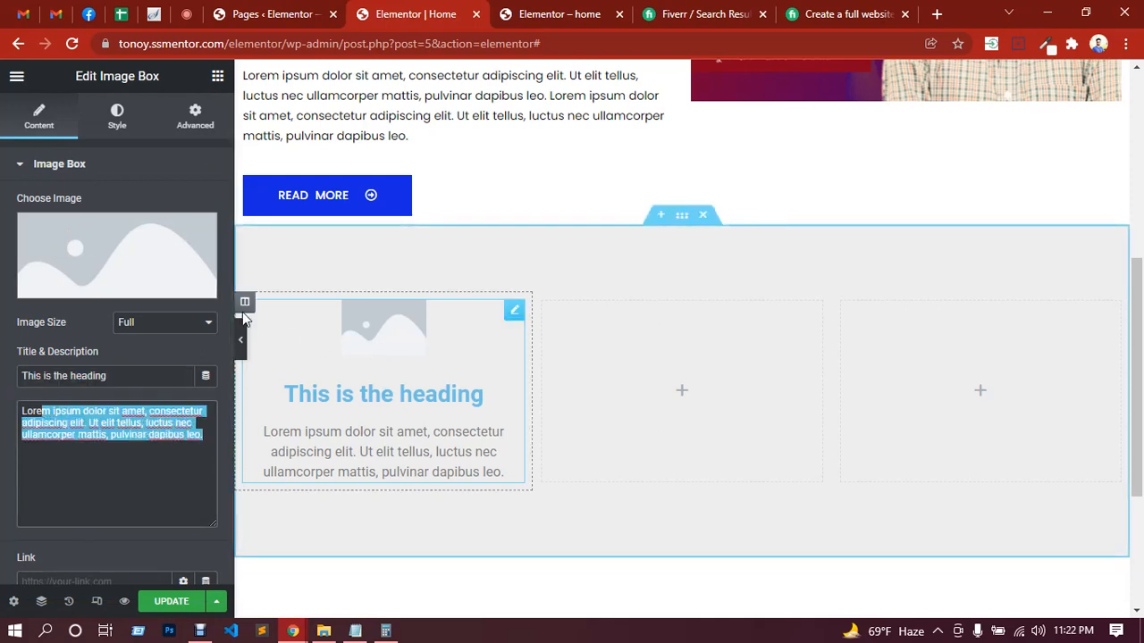
Step: Insert the red and purple banner image from the Media Library as the Image Box picture
left_click(127, 249)
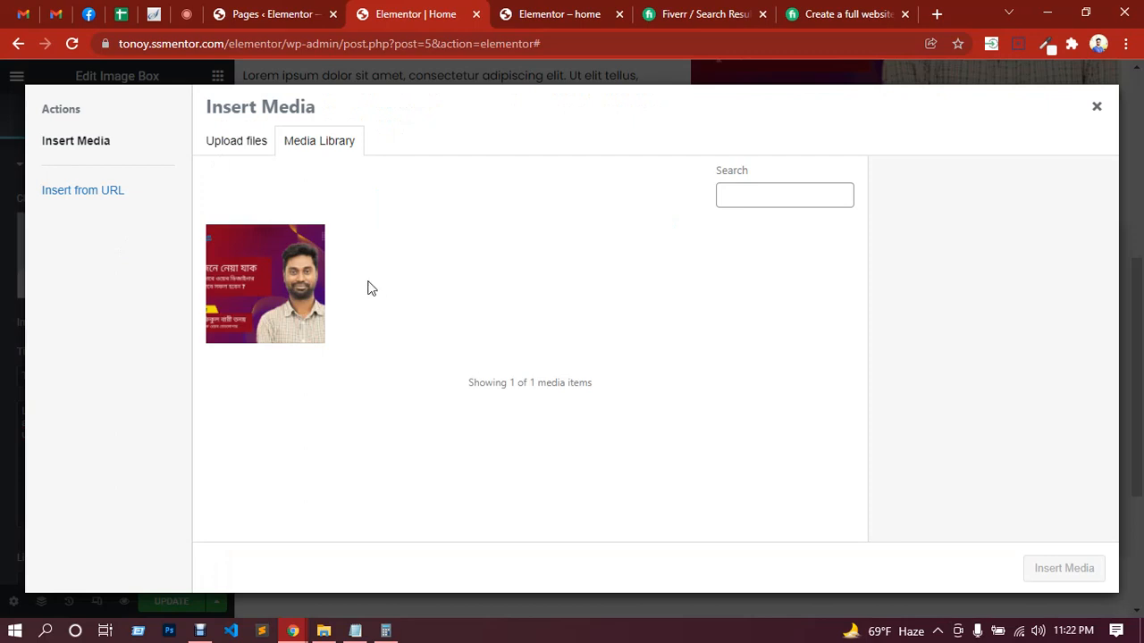
left_click(294, 294)
left_click(1037, 567)
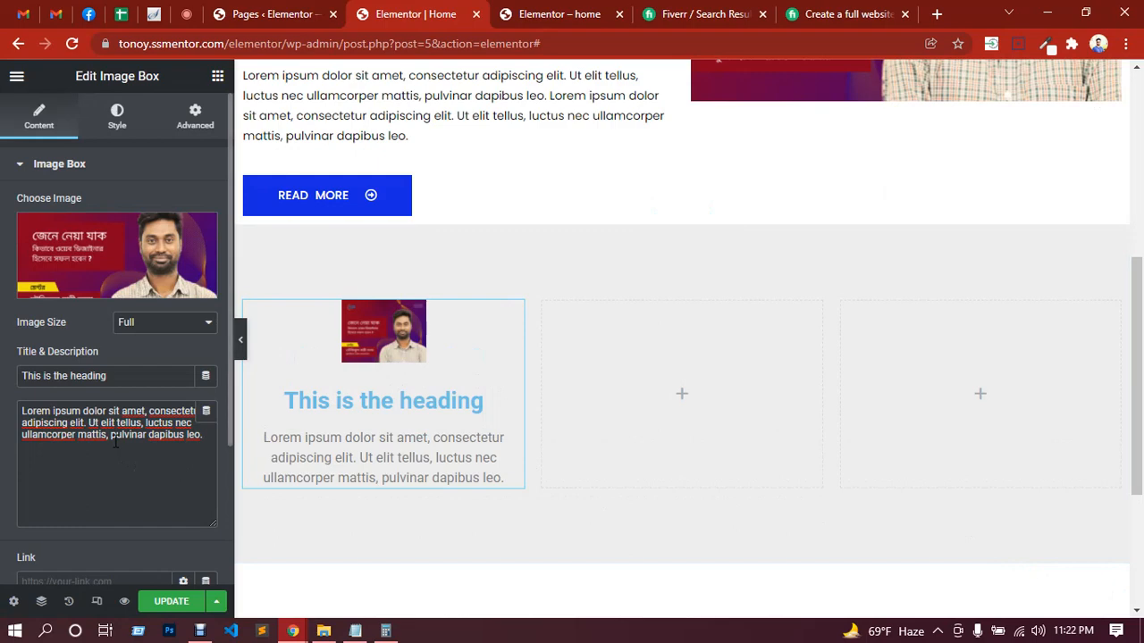
Step: Set the Image Box picture's width to 100%
left_click(125, 132)
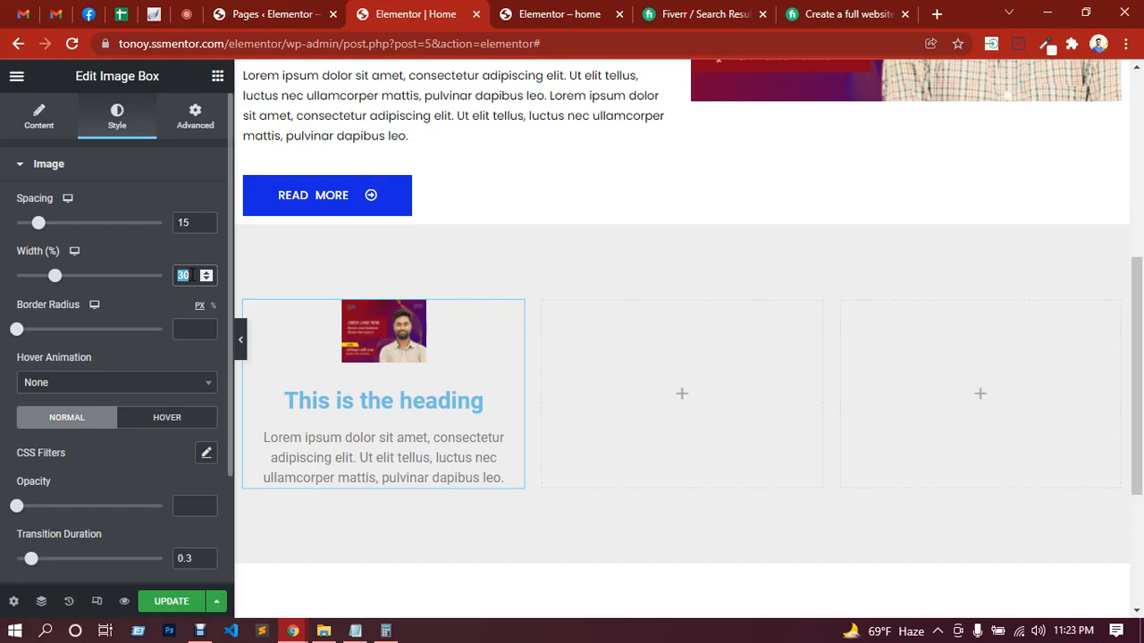
type("100")
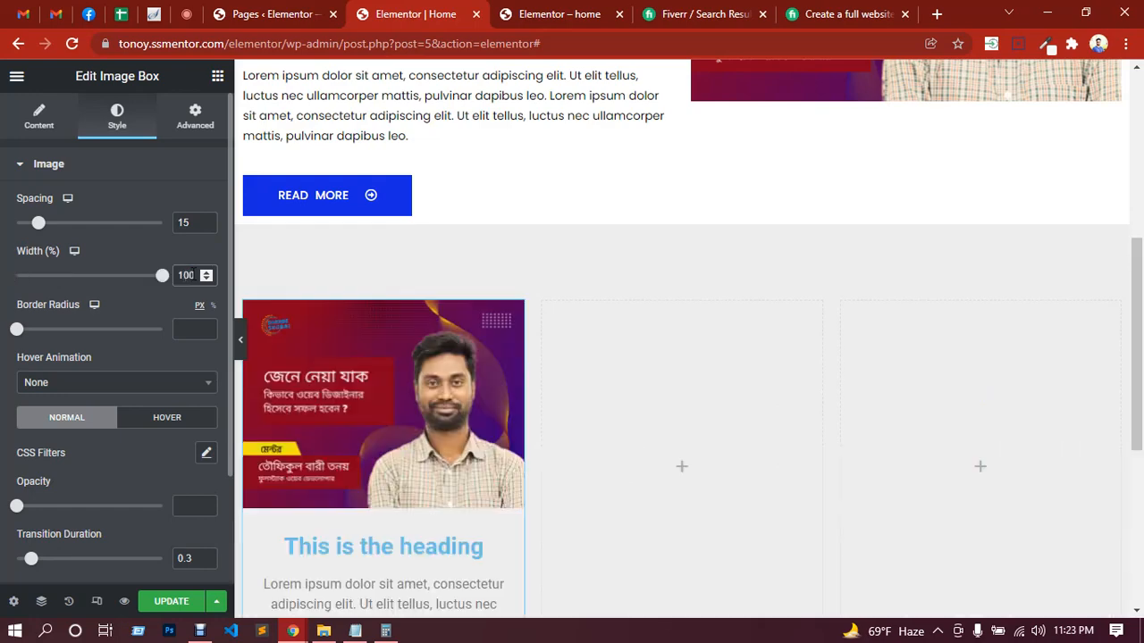
scroll(363, 335, "down", 2)
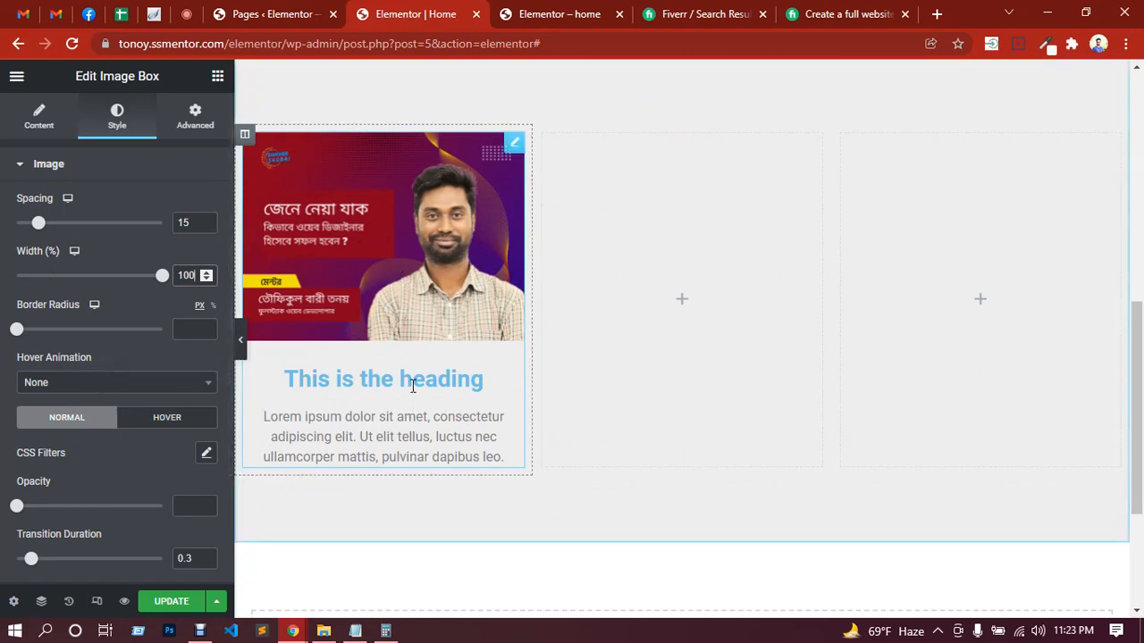
scroll(412, 382, "down", 1)
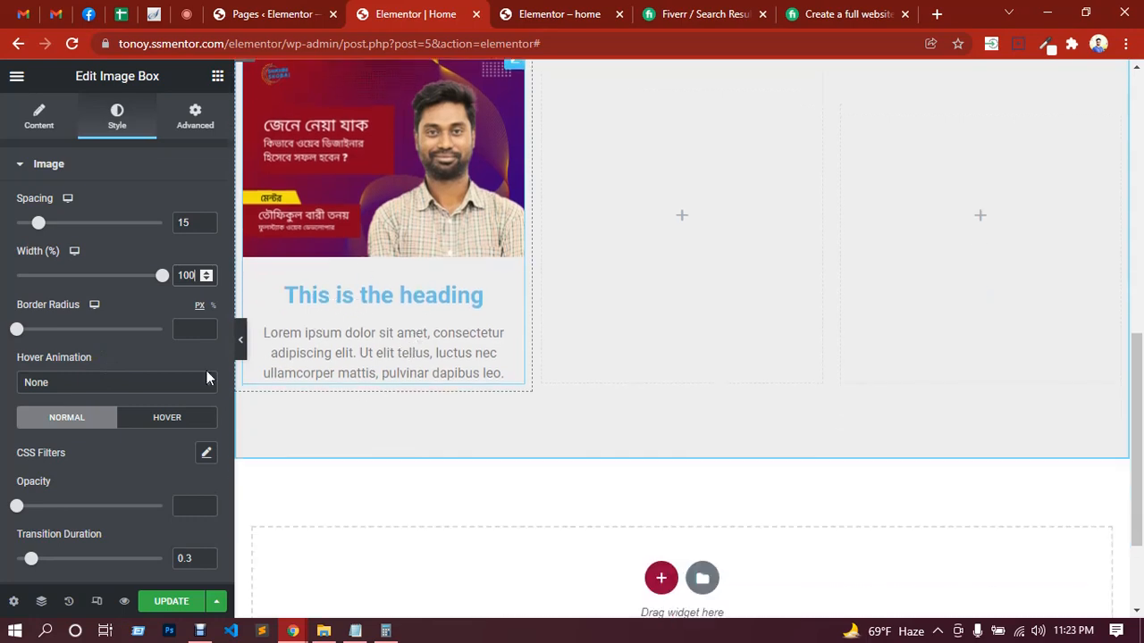
Step: Examine the Image Box style options: hover animation, image effects, content alignment, and title and description color and typography
left_click(104, 386)
left_click(104, 386)
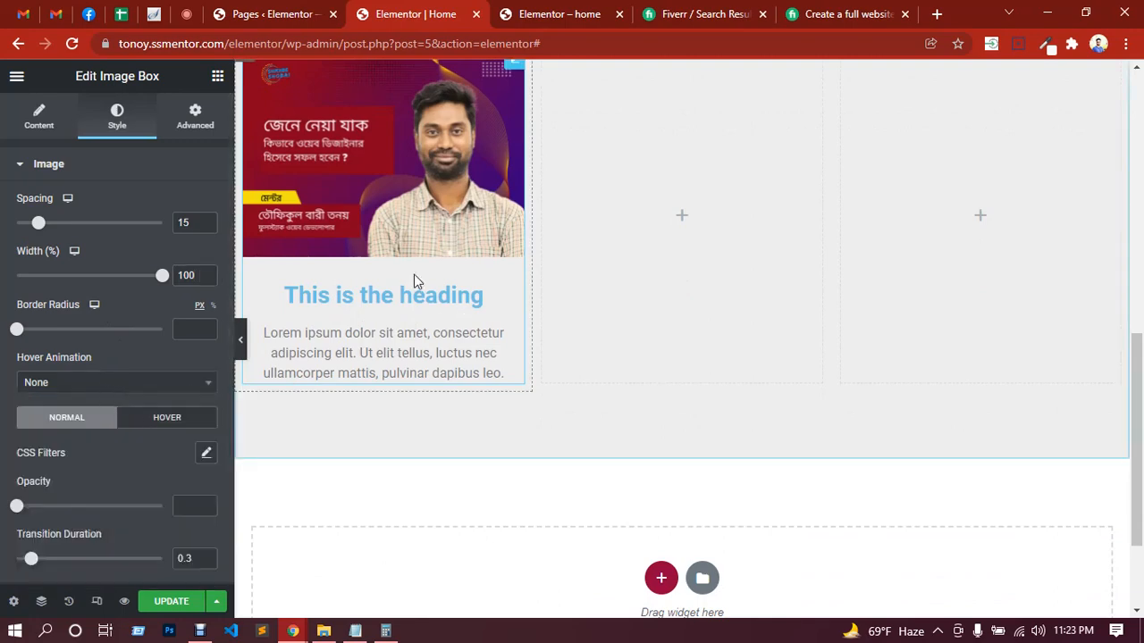
scroll(146, 398, "down", 2)
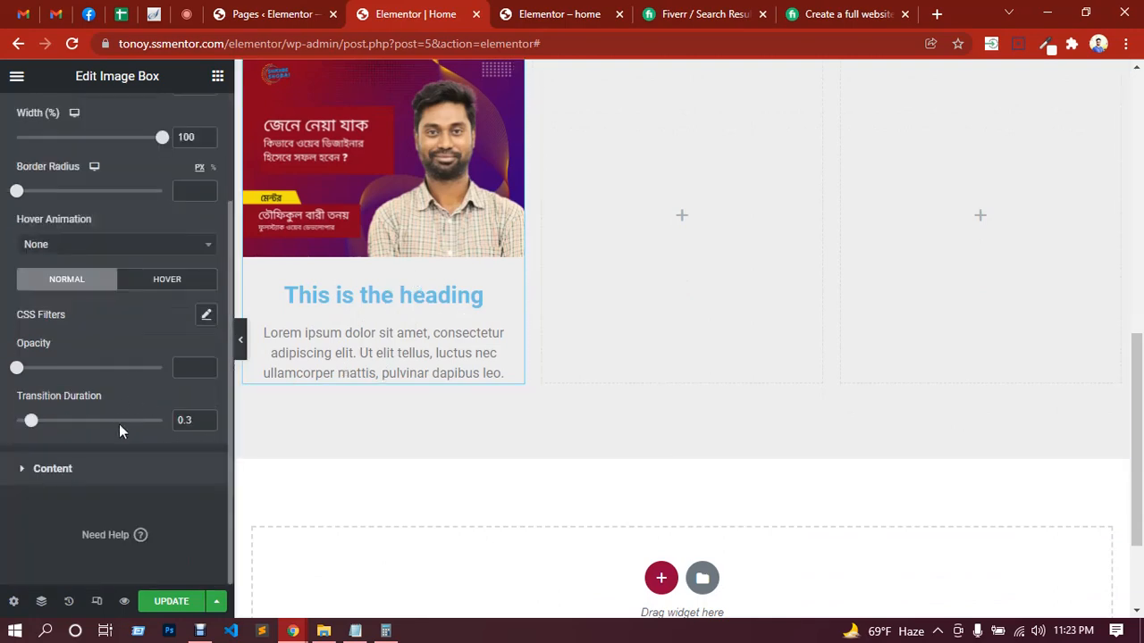
scroll(125, 431, "up", 2)
scroll(123, 451, "down", 2)
left_click(94, 478)
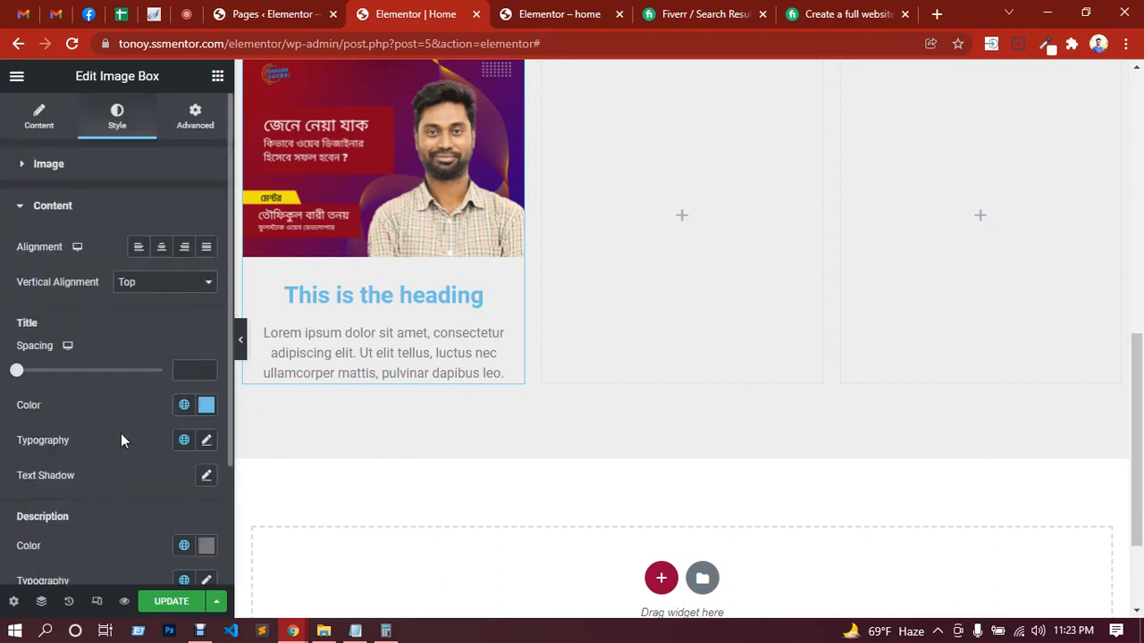
scroll(120, 440, "down", 1)
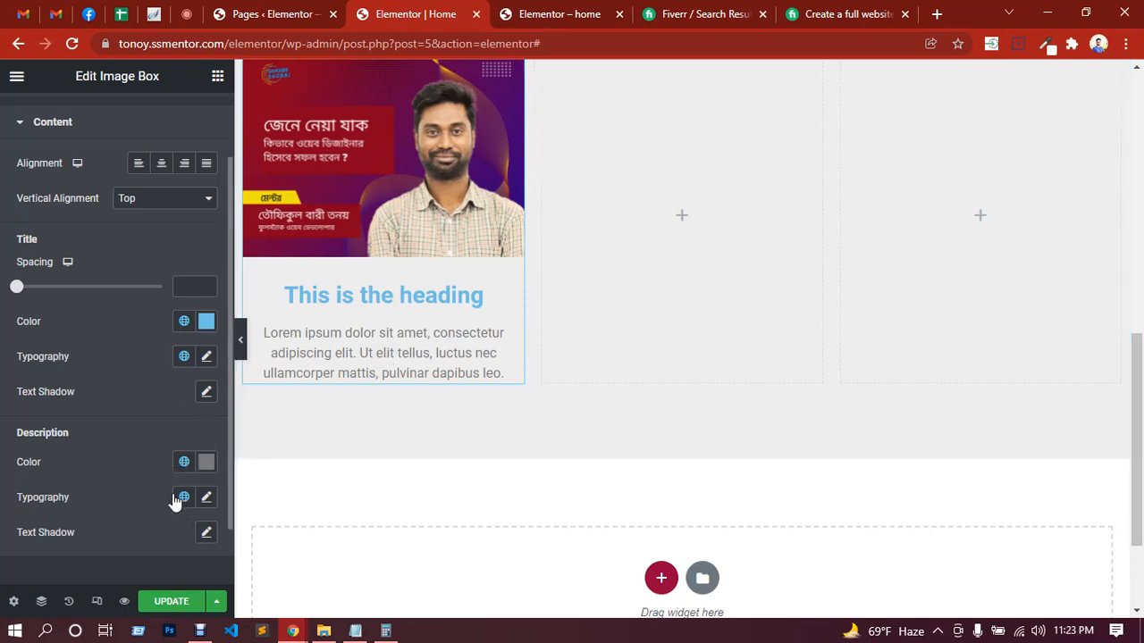
scroll(145, 478, "up", 1)
scroll(482, 442, "up", 2)
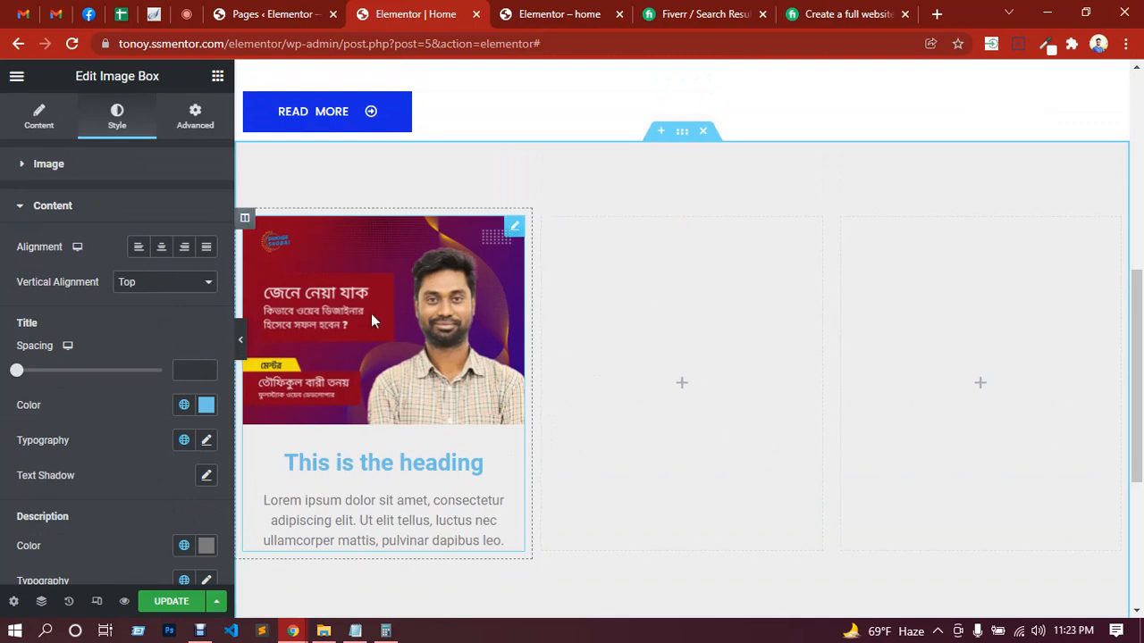
Step: Copy the finished Image Box from the first column and paste it into the empty second and third columns
right_click(394, 291)
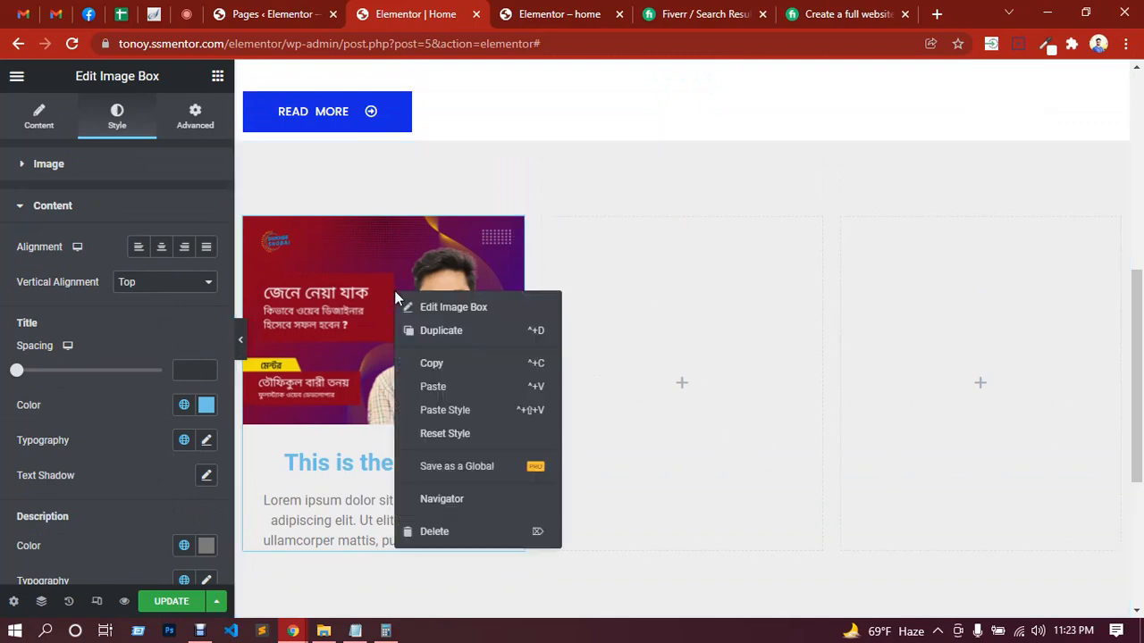
left_click(447, 366)
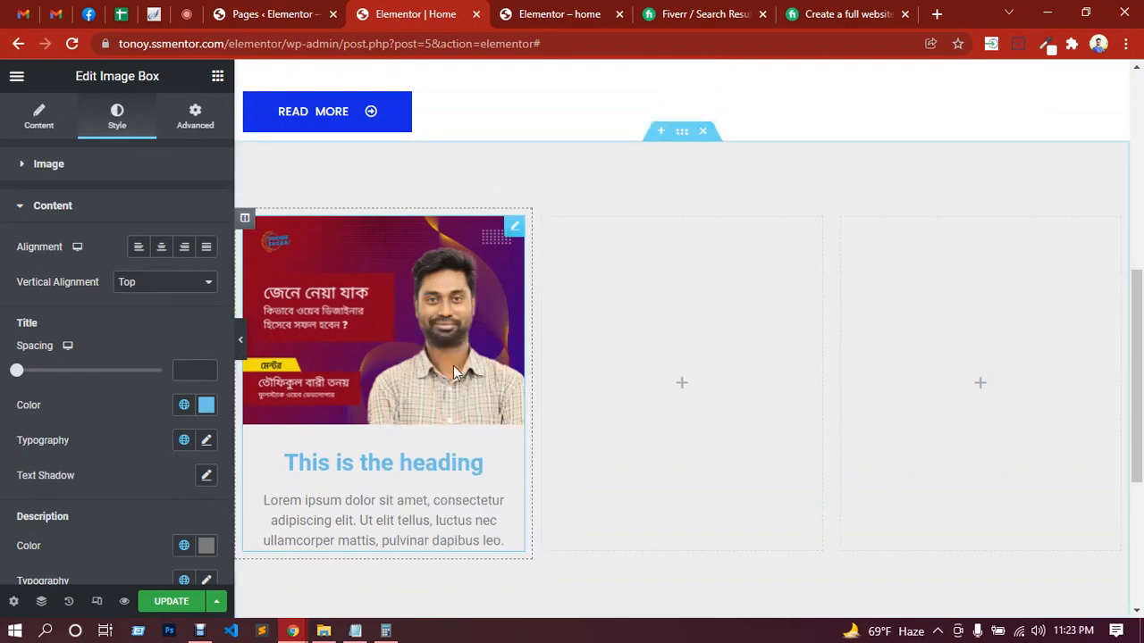
right_click(640, 316)
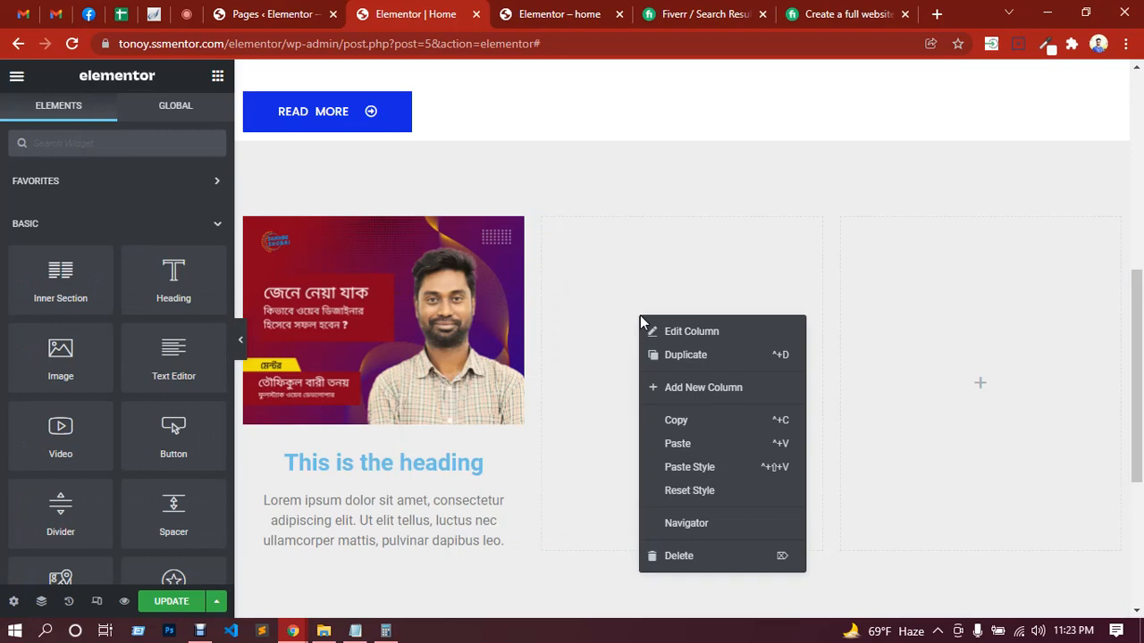
left_click(677, 444)
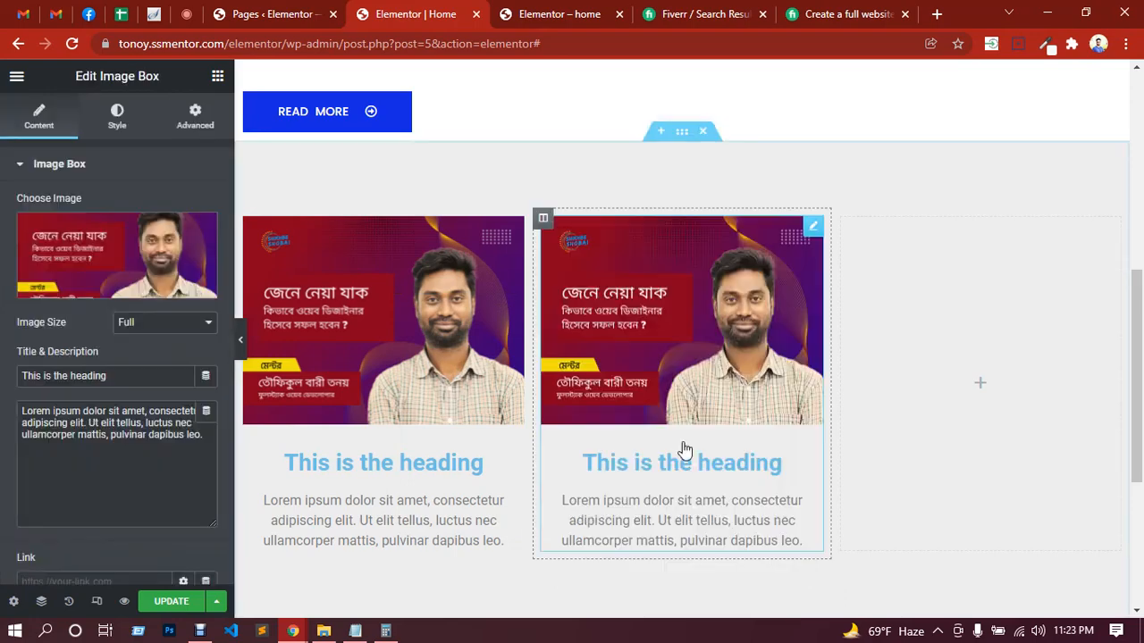
right_click(905, 295)
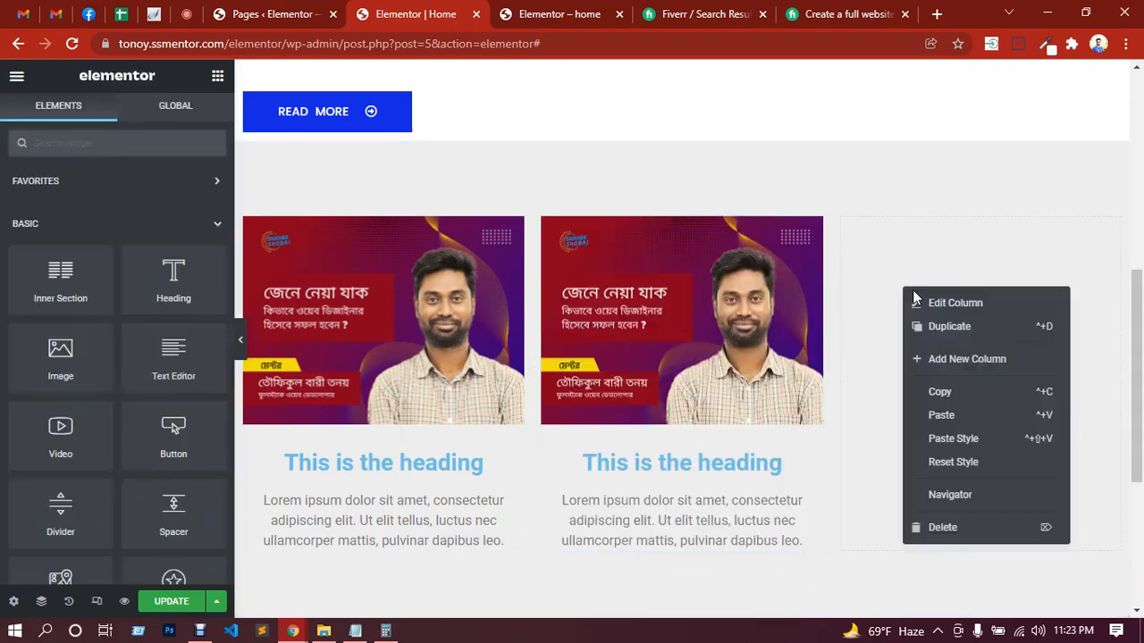
left_click(941, 417)
scroll(728, 400, "up", 2)
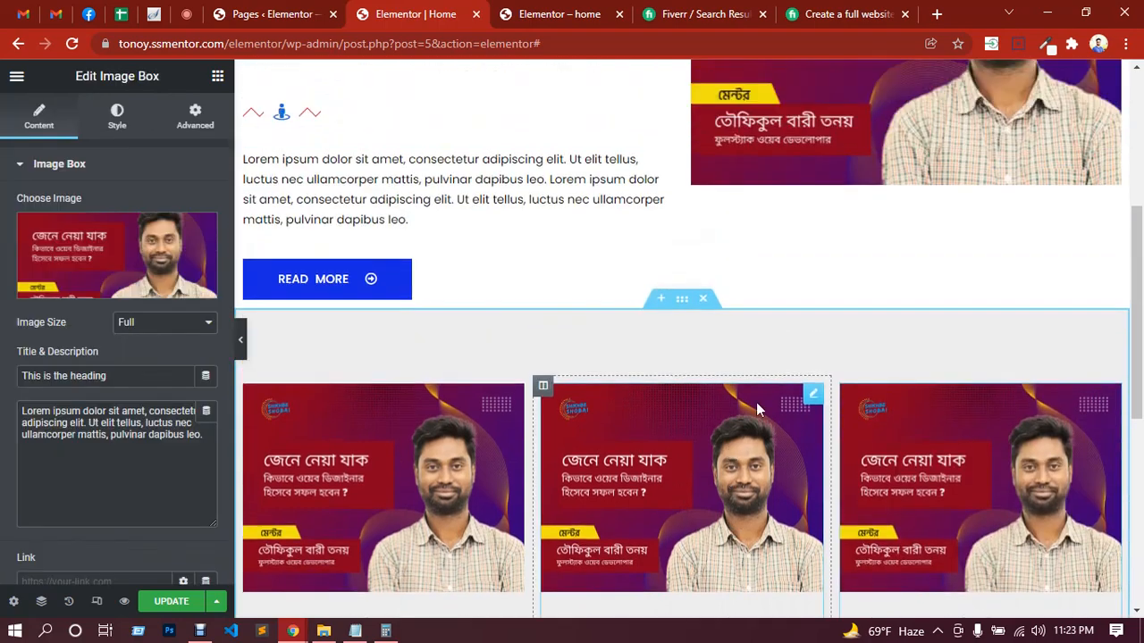
scroll(763, 378, "down", 2)
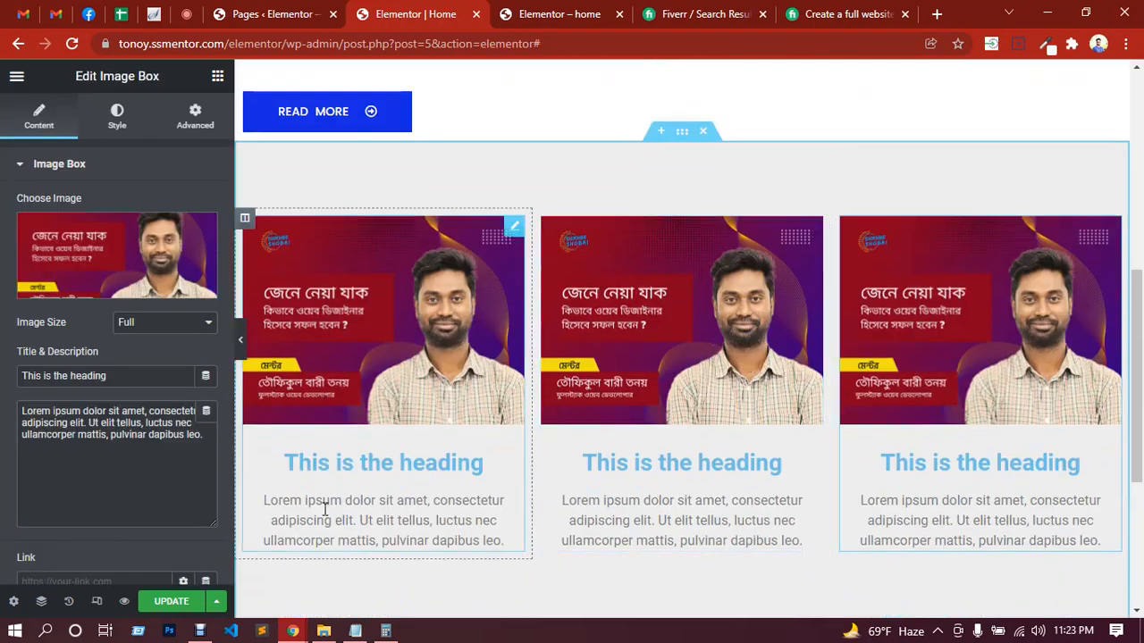
Step: Update the Home page and reload the live site to check the three-column Image Box section
left_click(170, 601)
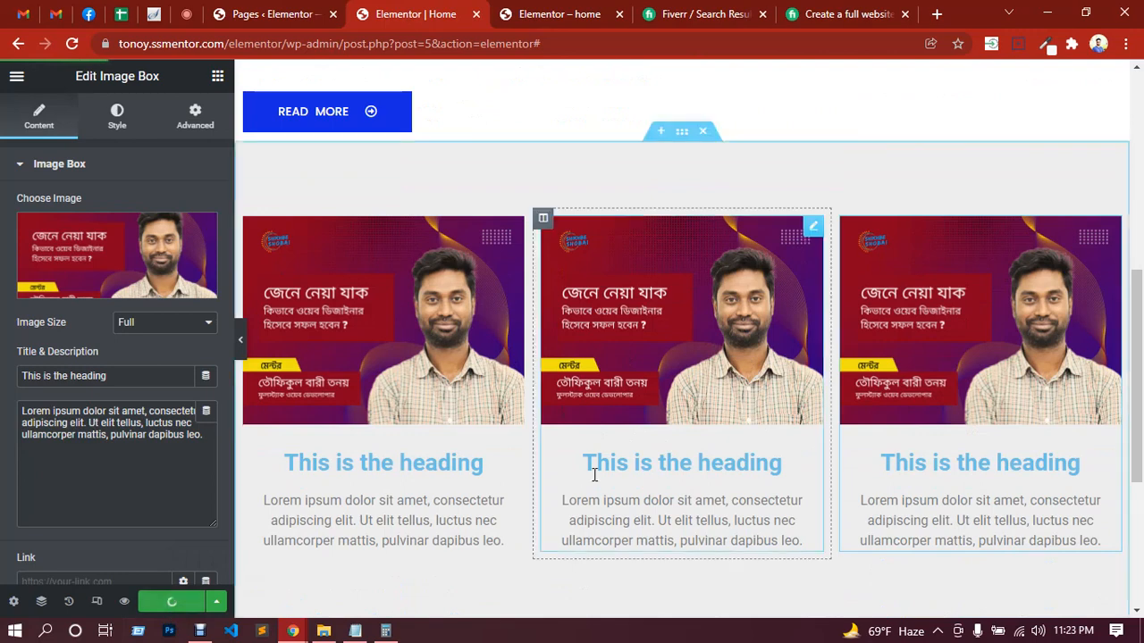
left_click(559, 13)
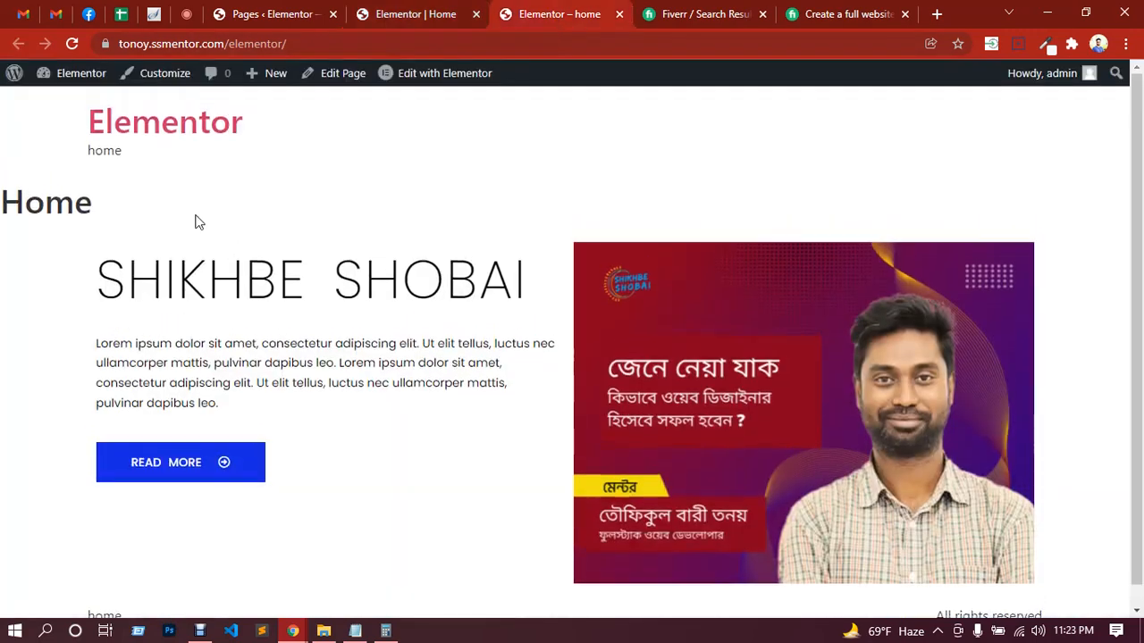
left_click(166, 133)
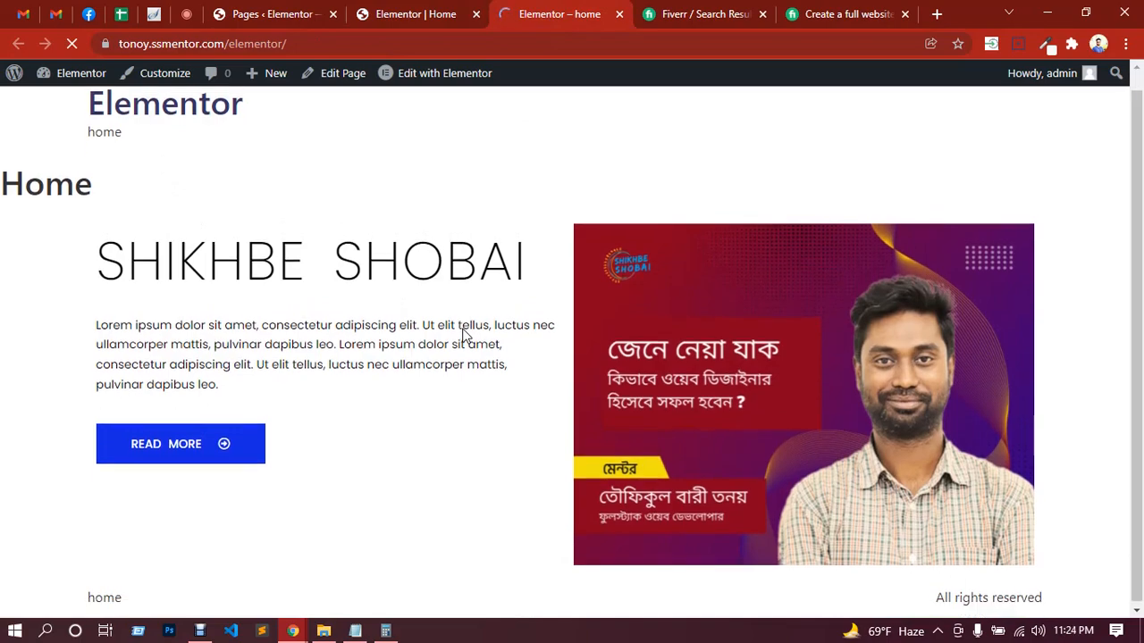
scroll(462, 335, "down", 5)
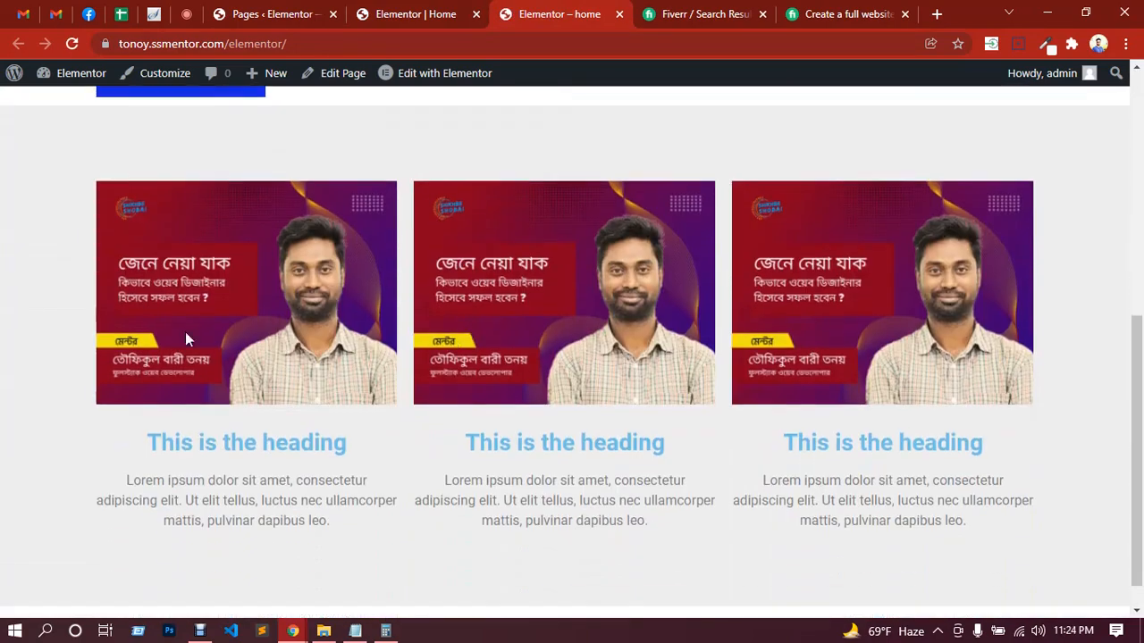
Step: Switch to the Google Meet call and check the in-call messages
left_click(188, 14)
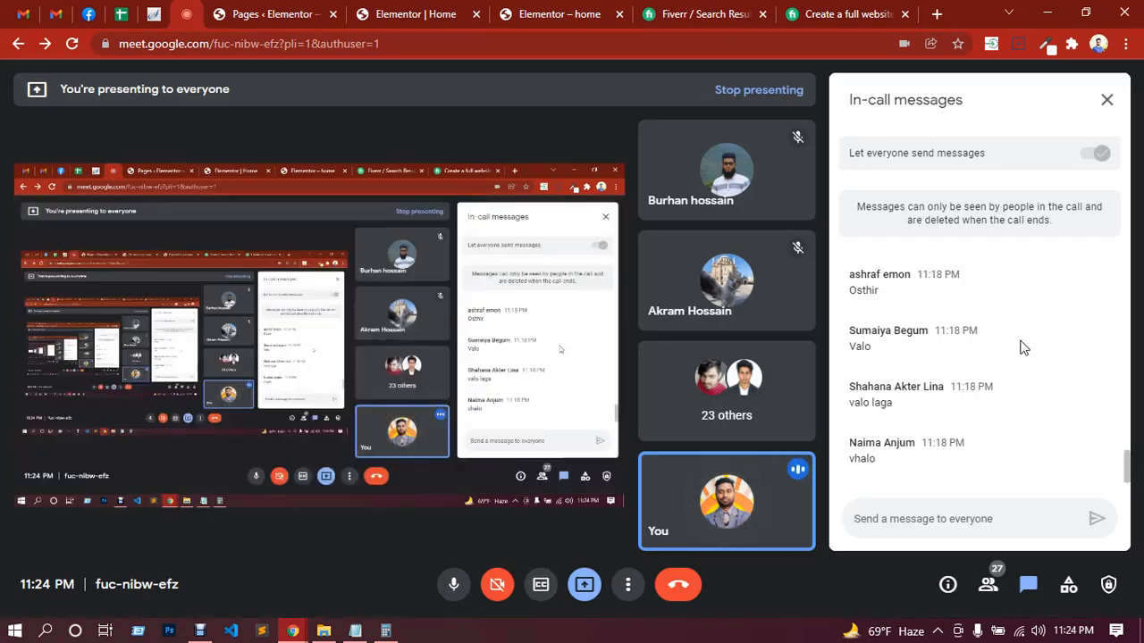
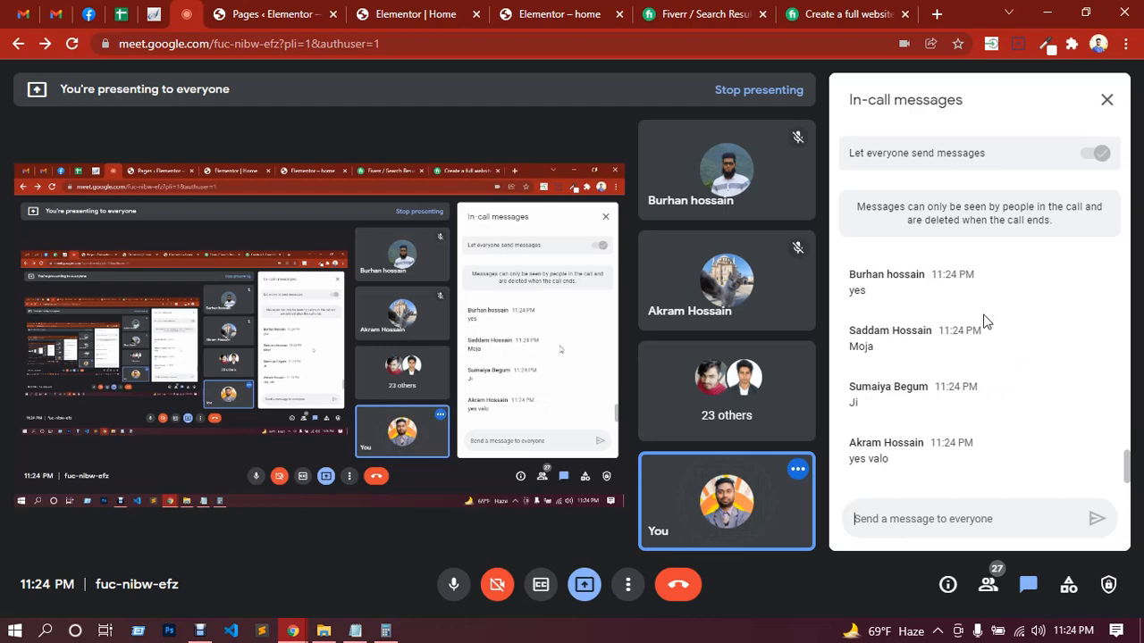
Step: Return to the Home page editor and add a new single-column section below the three-column Image Box row
left_click(525, 11)
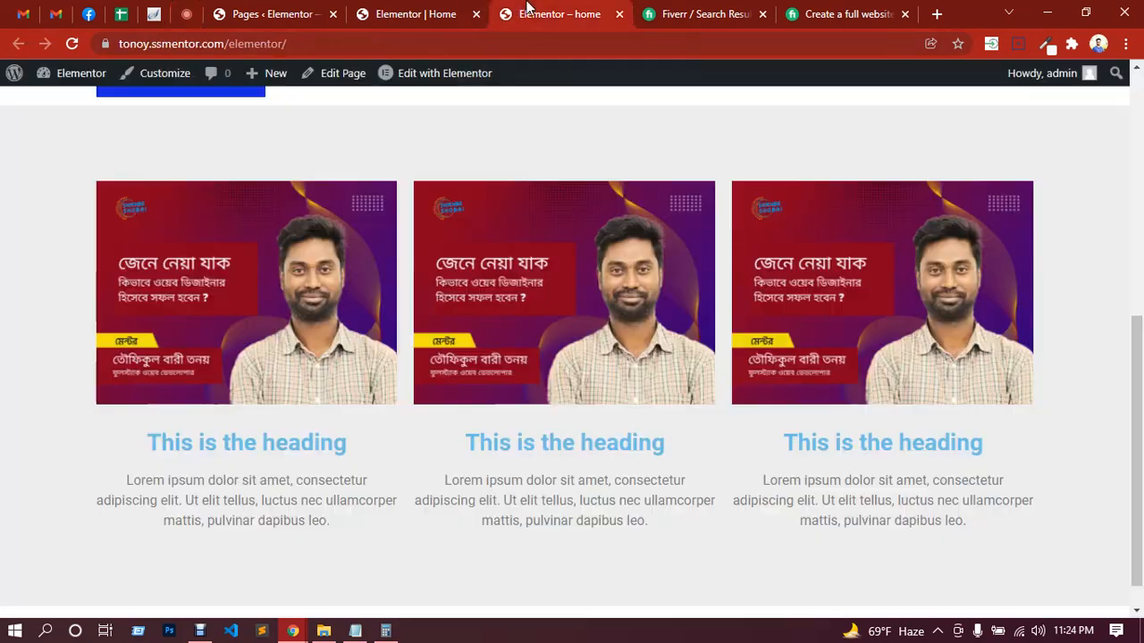
left_click(393, 16)
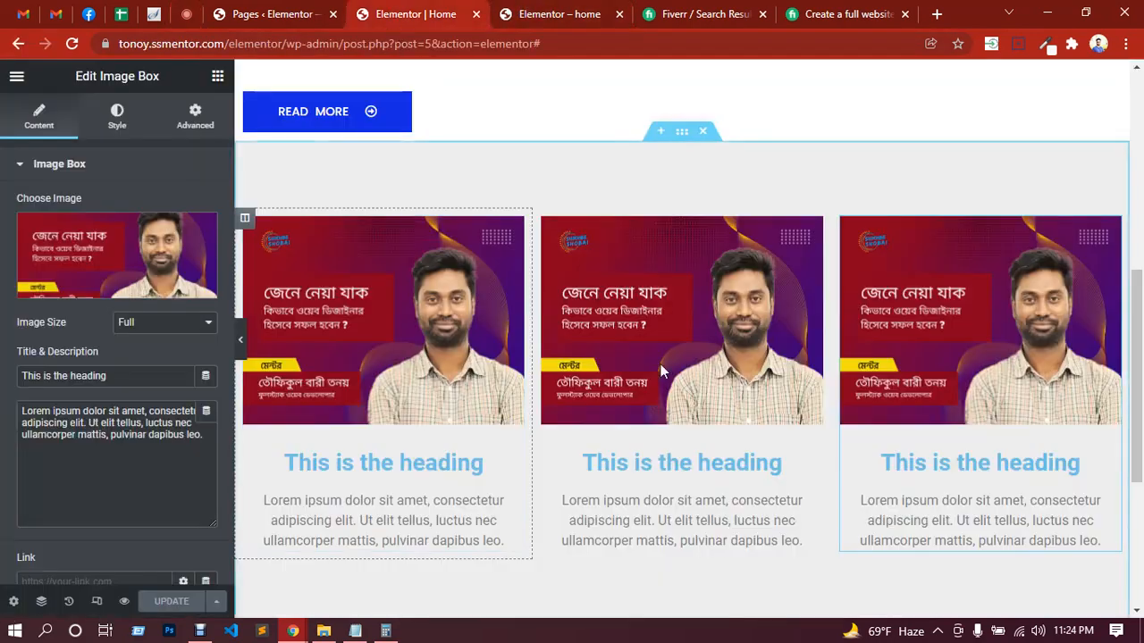
scroll(696, 346, "down", 3)
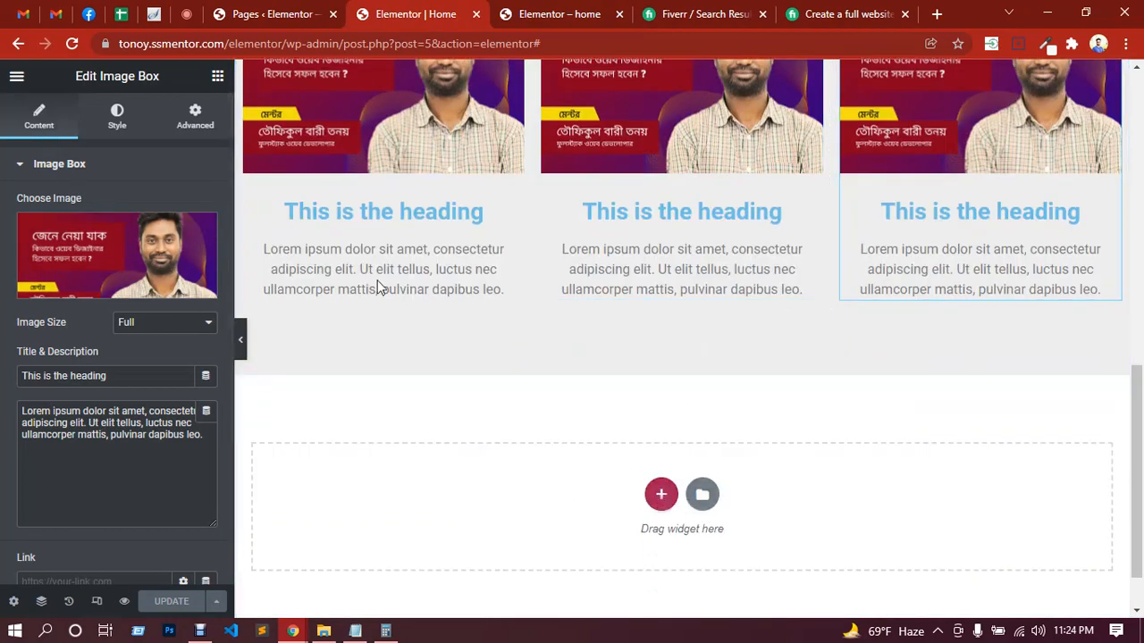
left_click(217, 76)
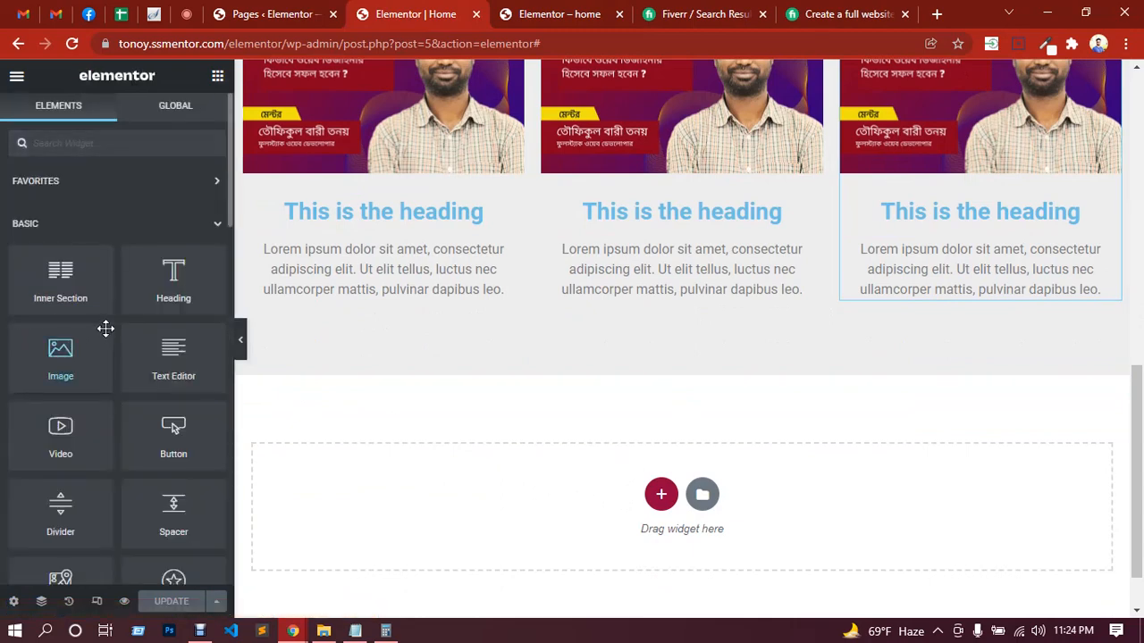
scroll(106, 324, "down", 3)
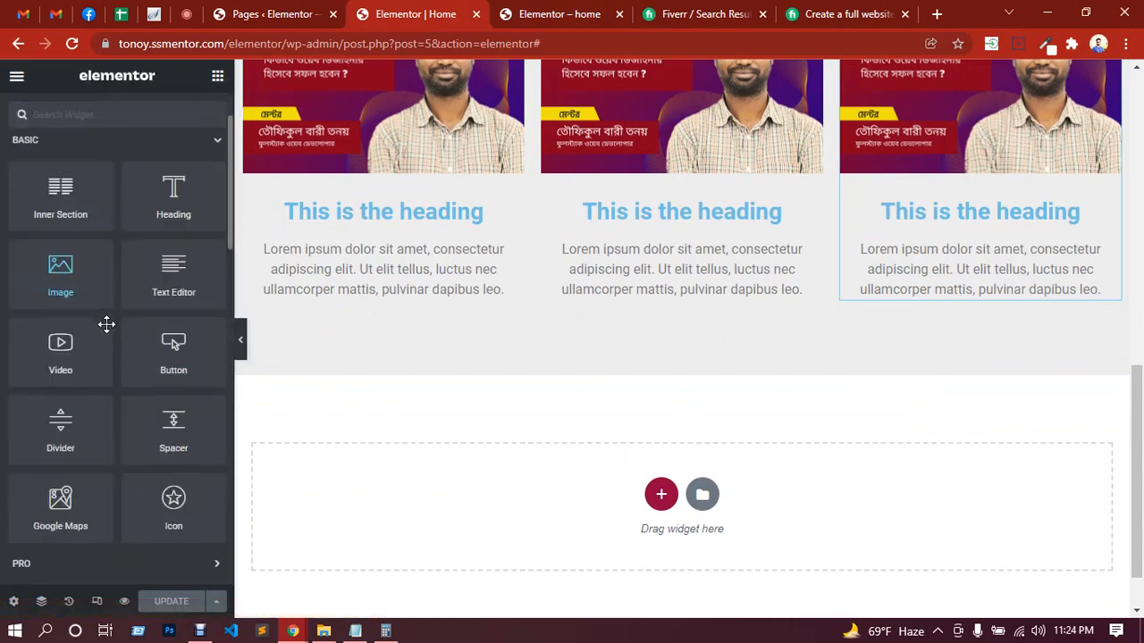
scroll(106, 324, "up", 3)
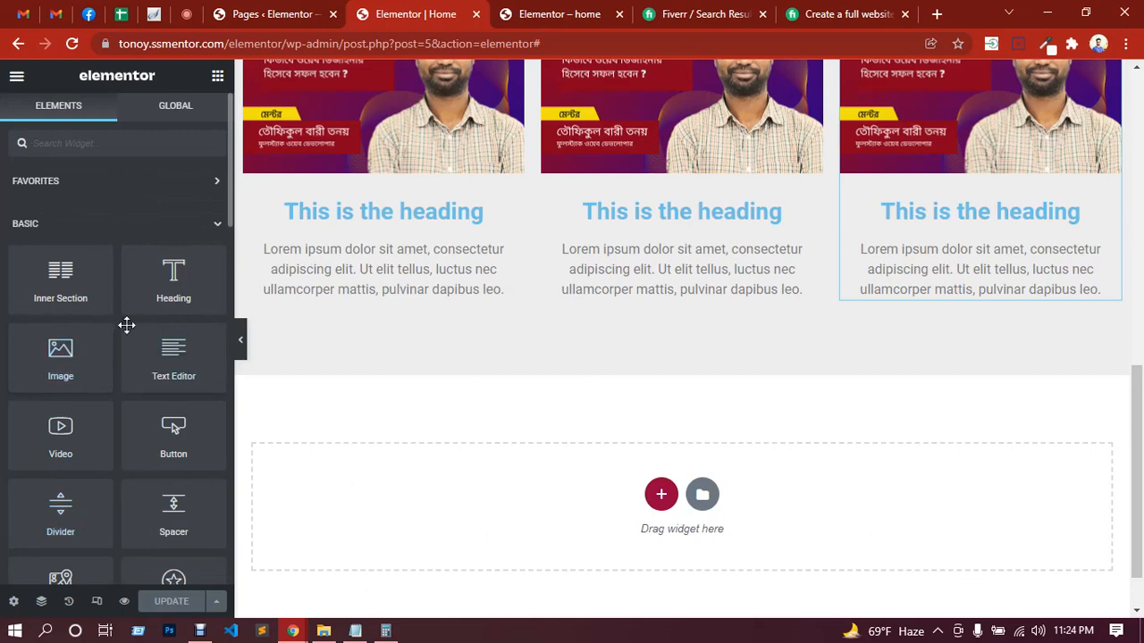
scroll(126, 325, "down", 5)
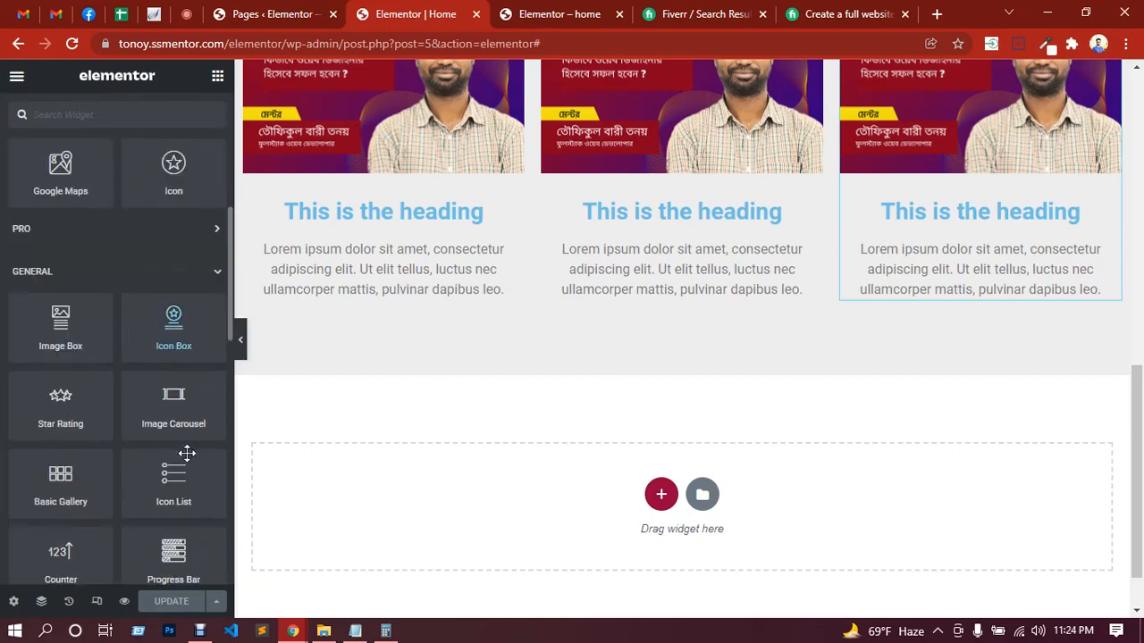
left_click(661, 494)
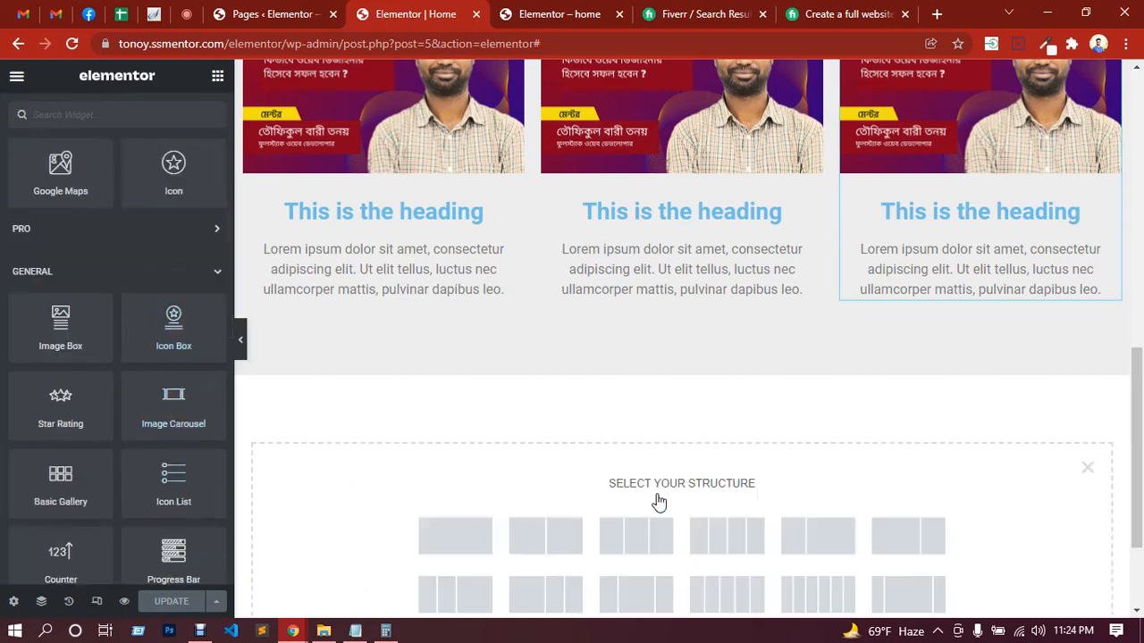
left_click(475, 547)
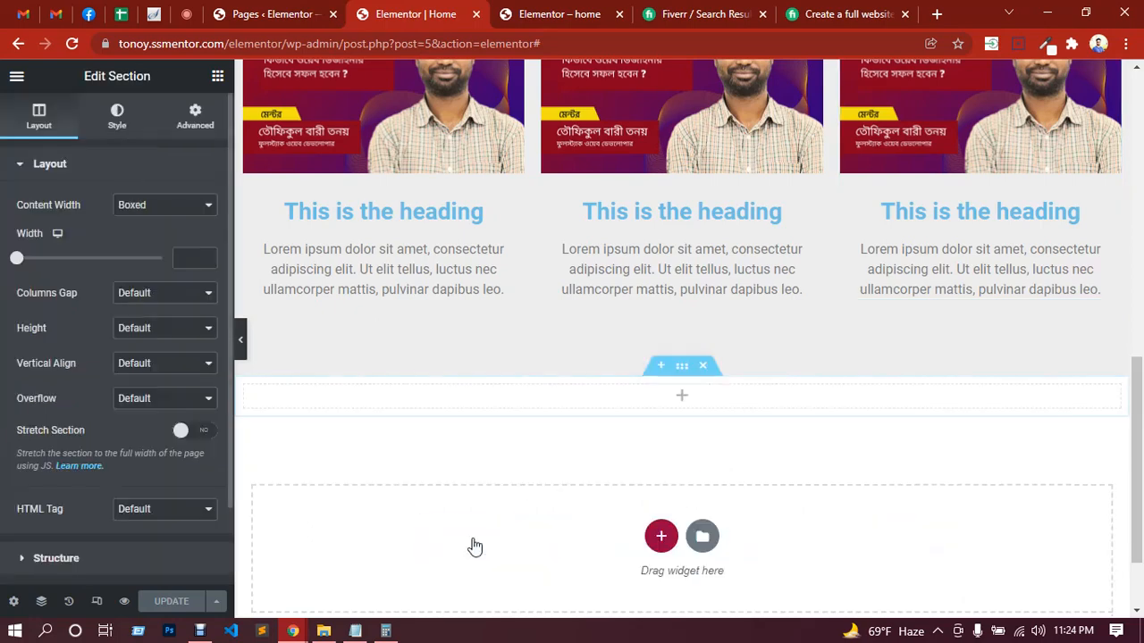
Step: Place an Image Carousel widget in the new empty single-column section
left_click(682, 395)
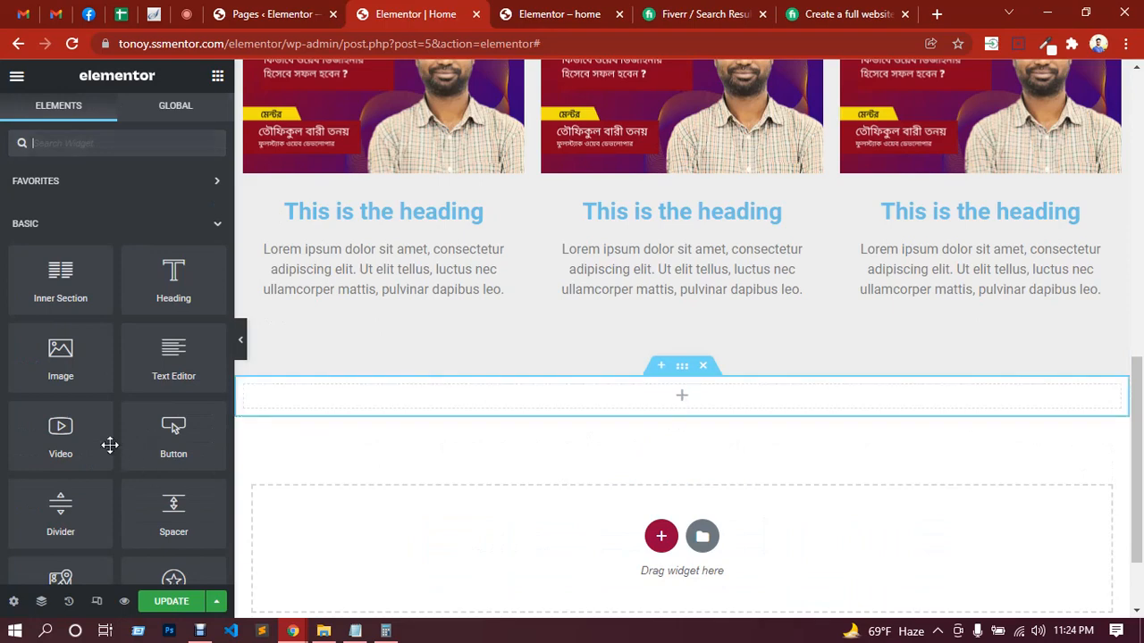
scroll(111, 425, "down", 1)
scroll(111, 425, "down", 5)
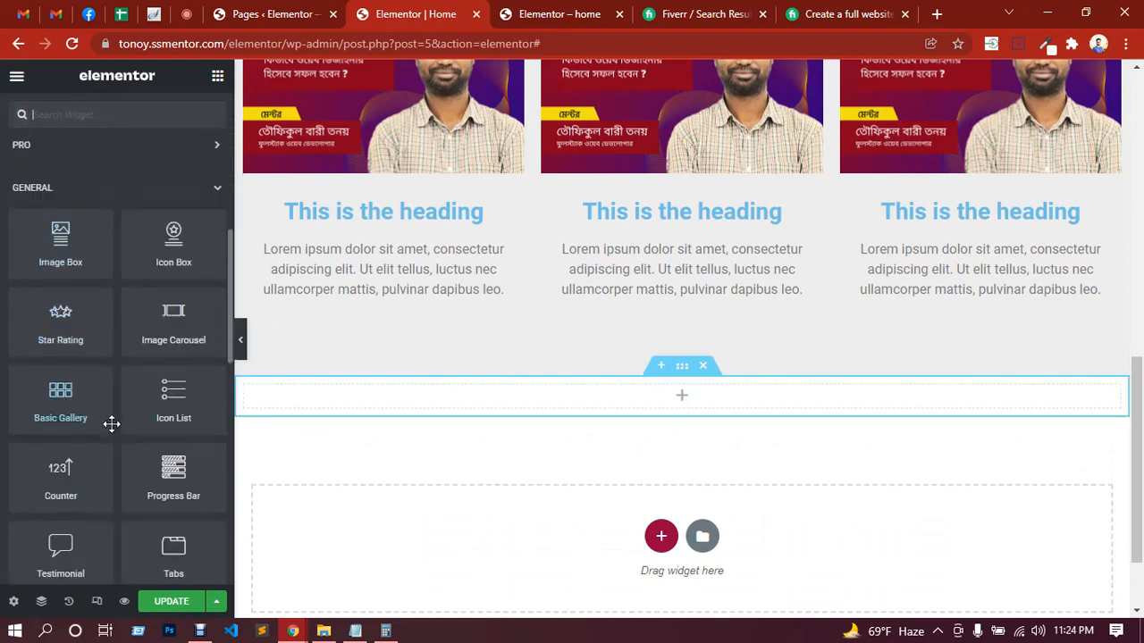
left_click_drag(169, 327, 512, 403)
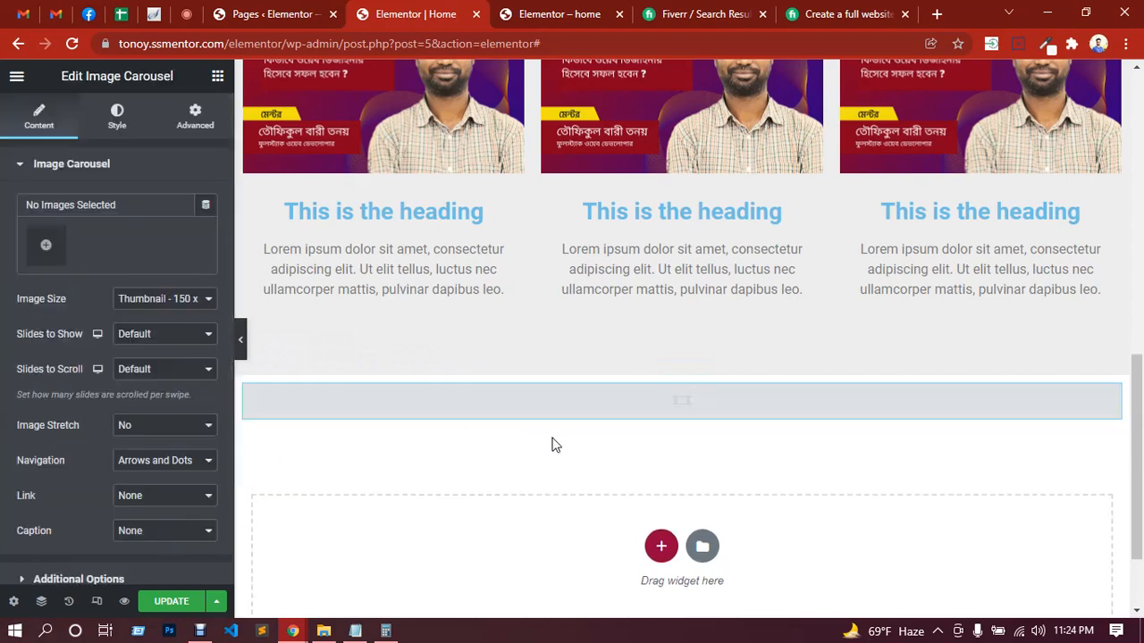
Step: Set the carousel's image size to Full and its slides to show to 1
left_click(176, 308)
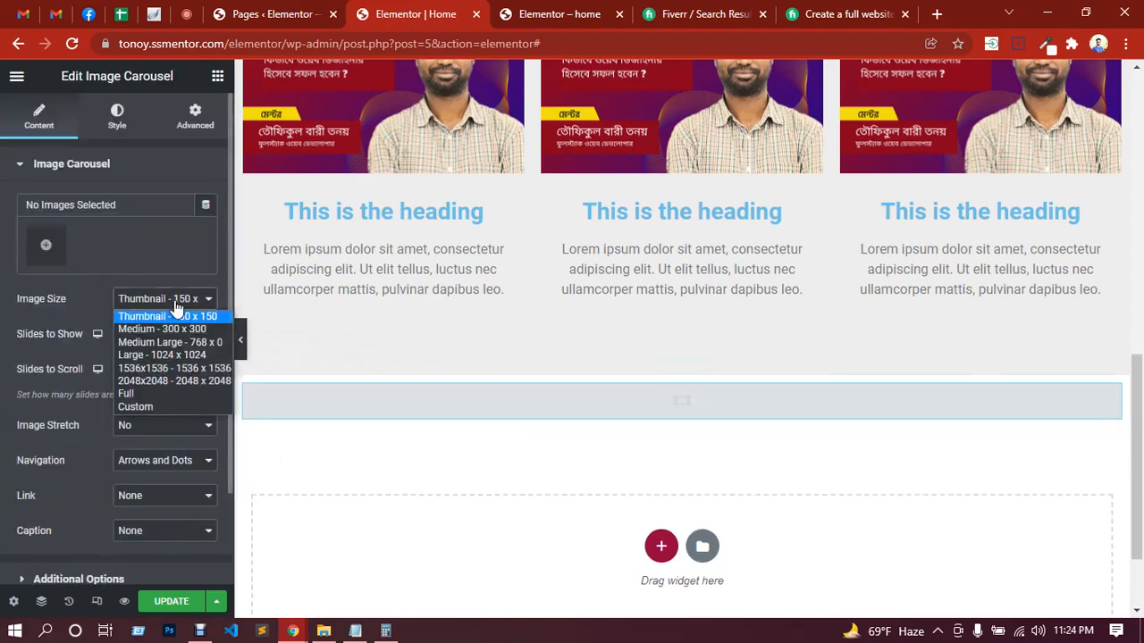
left_click(159, 396)
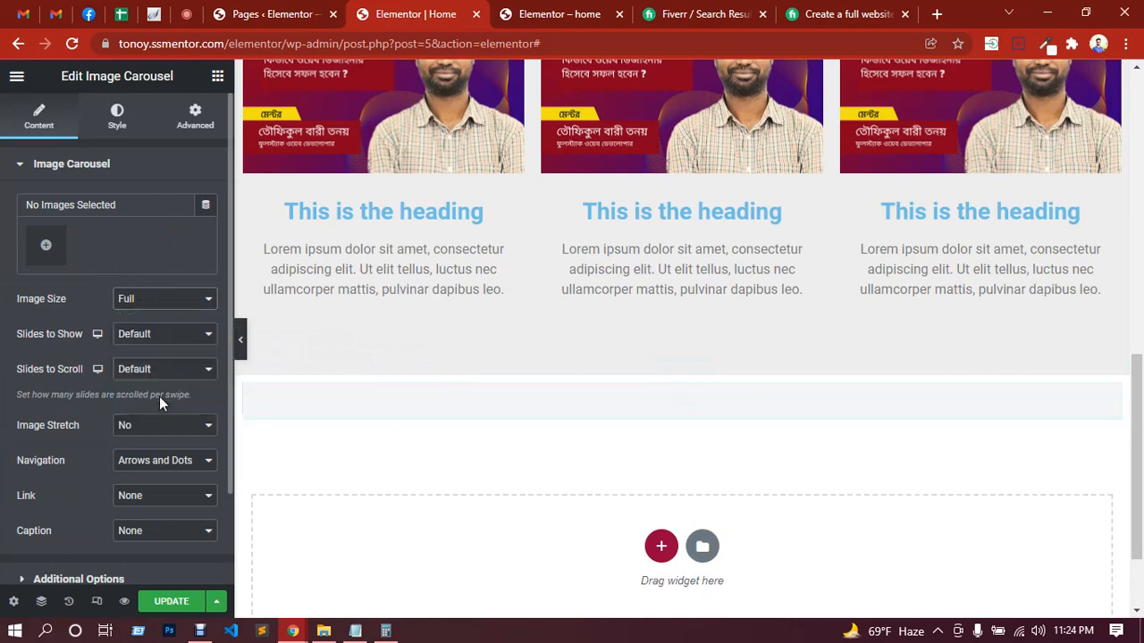
left_click(153, 337)
left_click(143, 354)
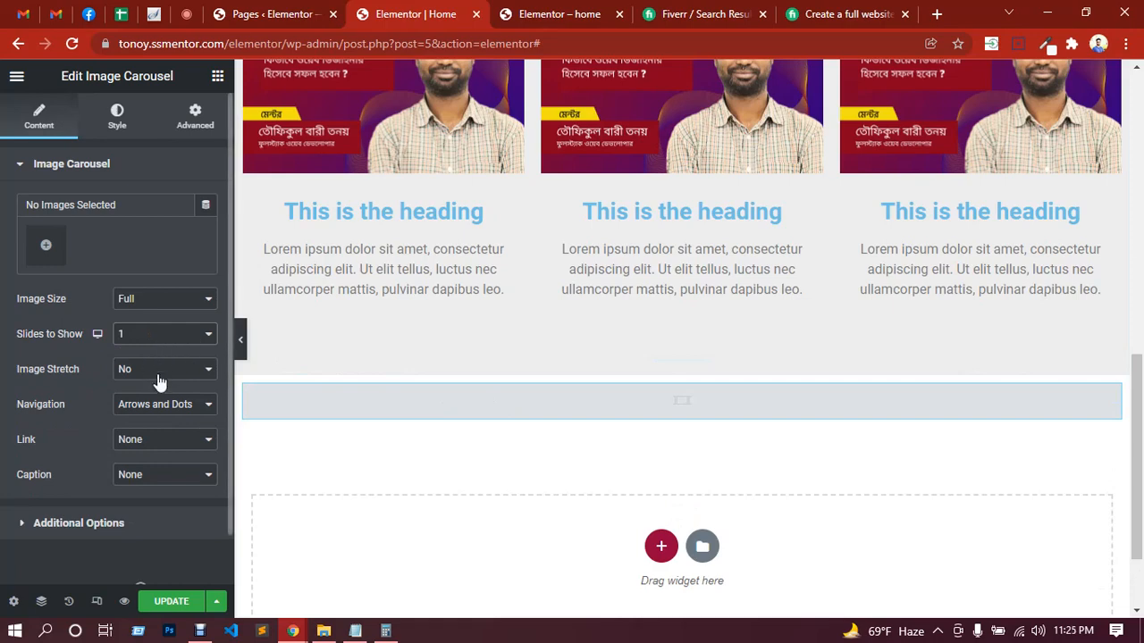
Step: Try the Title and Caption options for the carousel's caption, and set it to Description
left_click(174, 482)
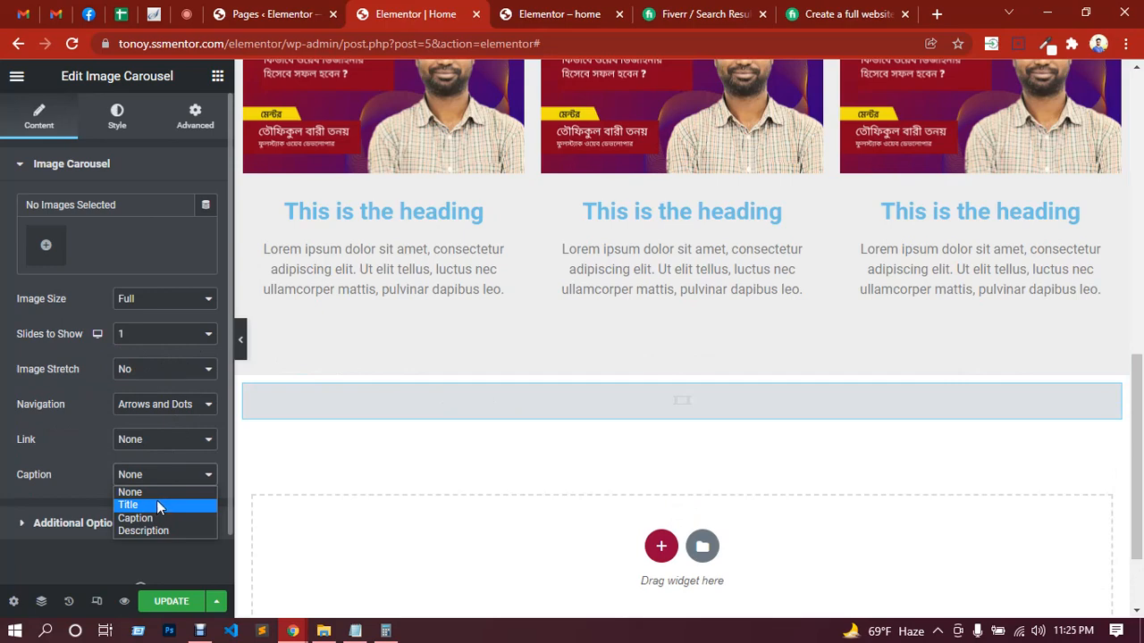
left_click(156, 504)
scroll(156, 439, "down", 1)
left_click(159, 420)
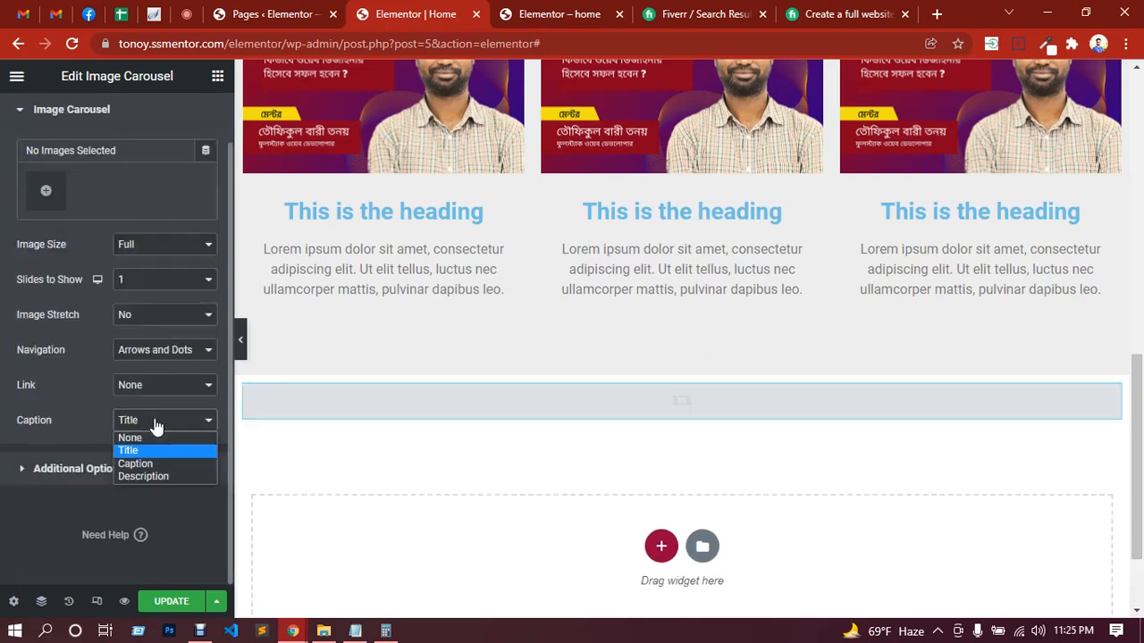
left_click(148, 466)
left_click(157, 422)
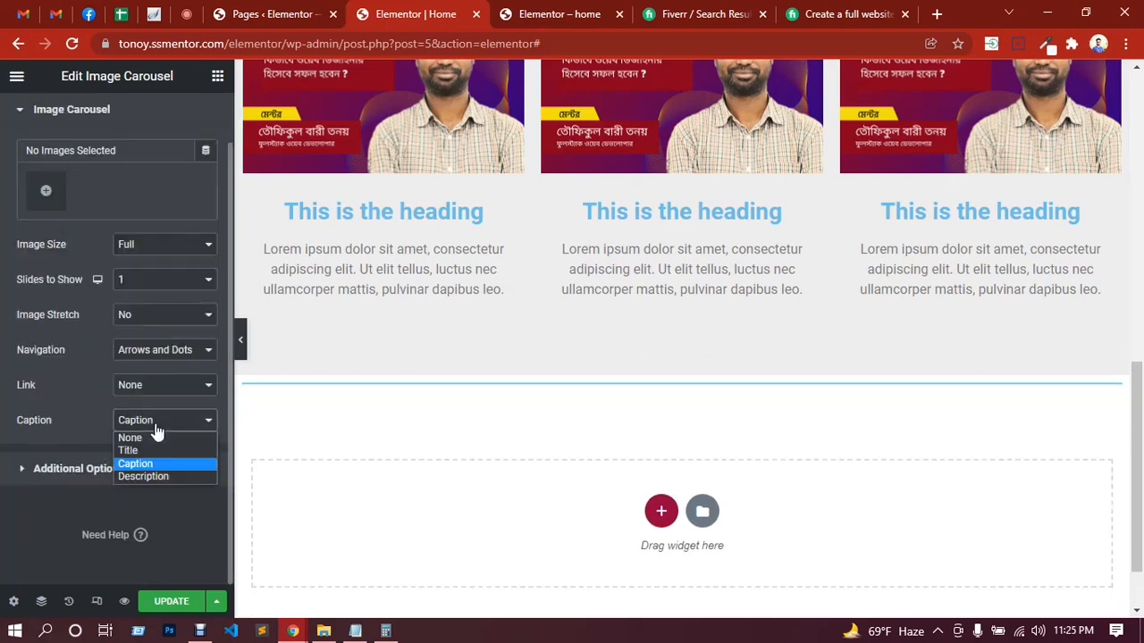
left_click(152, 477)
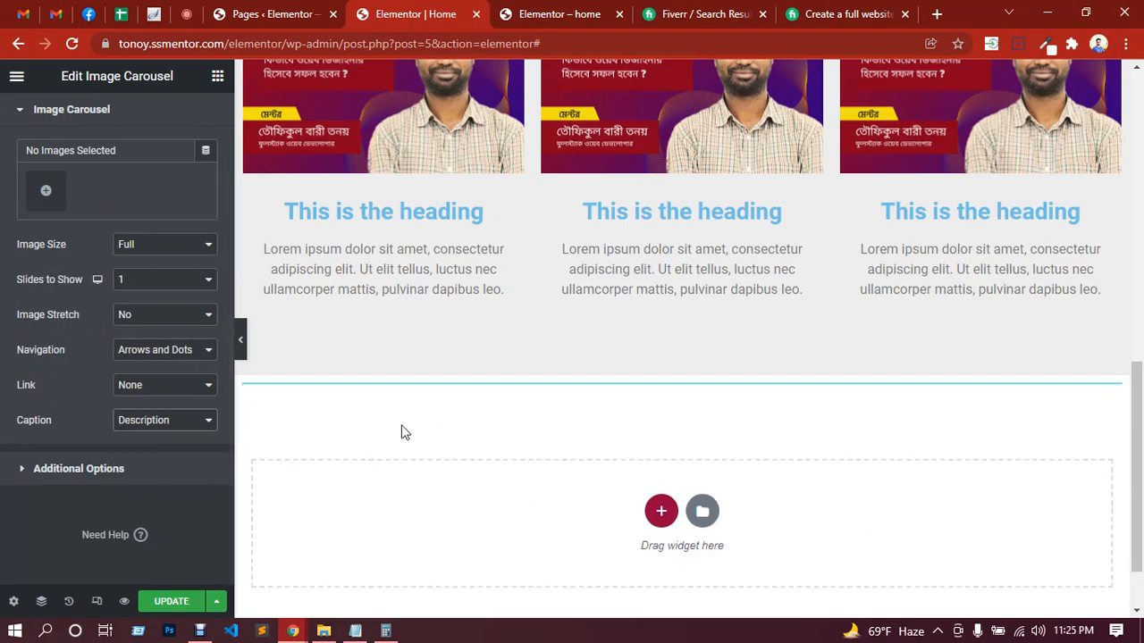
Step: Create a gallery from the existing media library image, insert it into the carousel and check it on the page
scroll(82, 362, "up", 1)
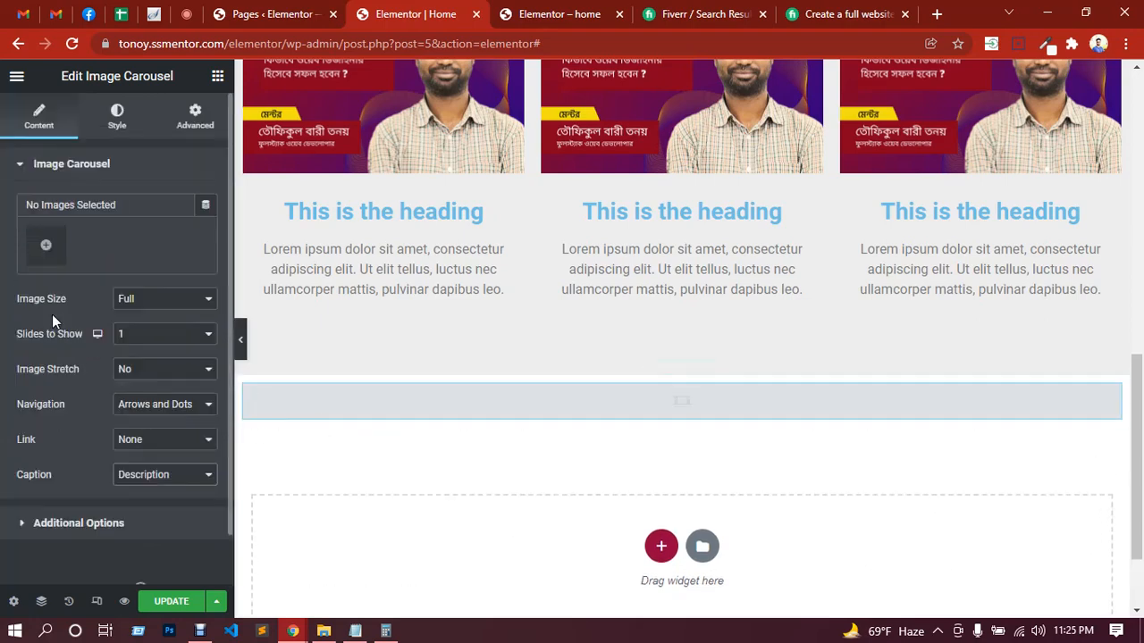
left_click(45, 249)
left_click(265, 274)
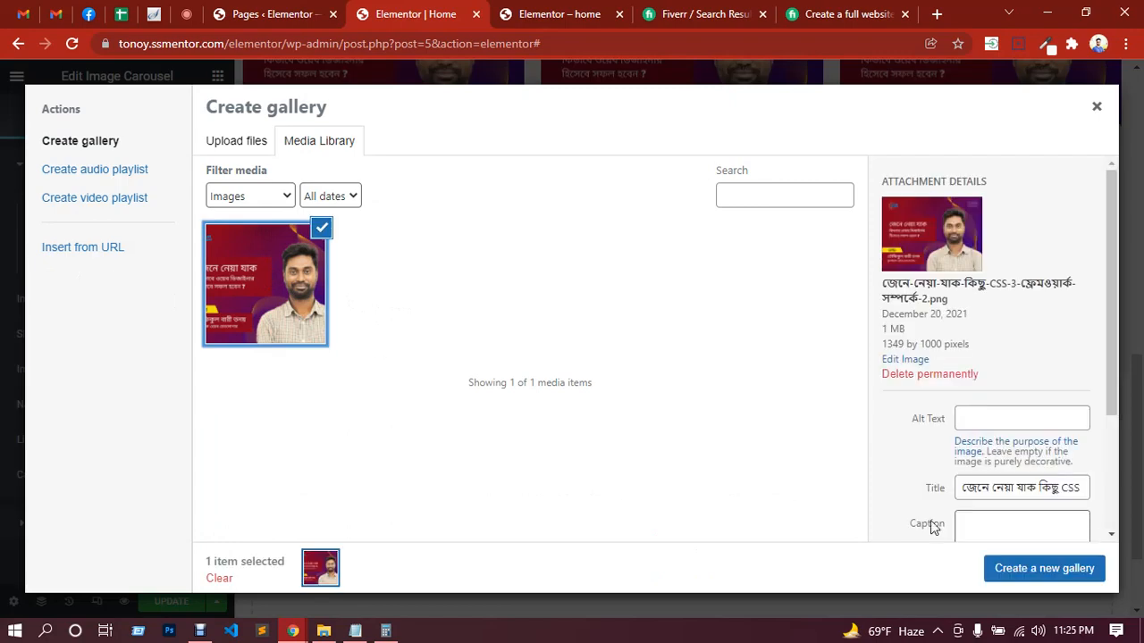
left_click(1018, 574)
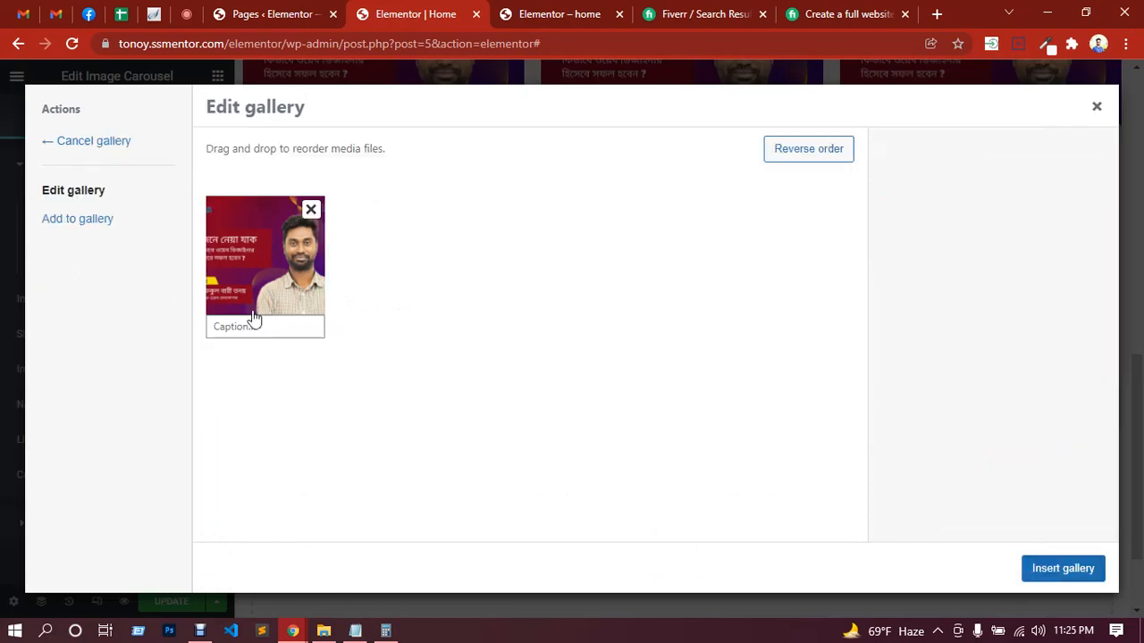
left_click(1054, 572)
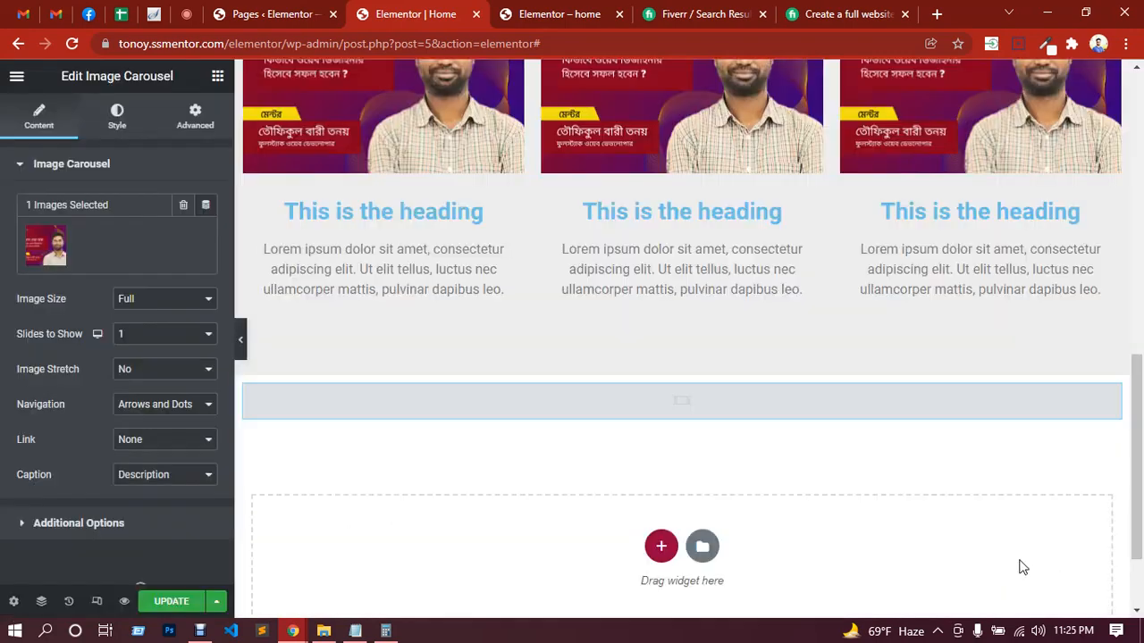
scroll(879, 518, "down", 3)
scroll(698, 451, "down", 3)
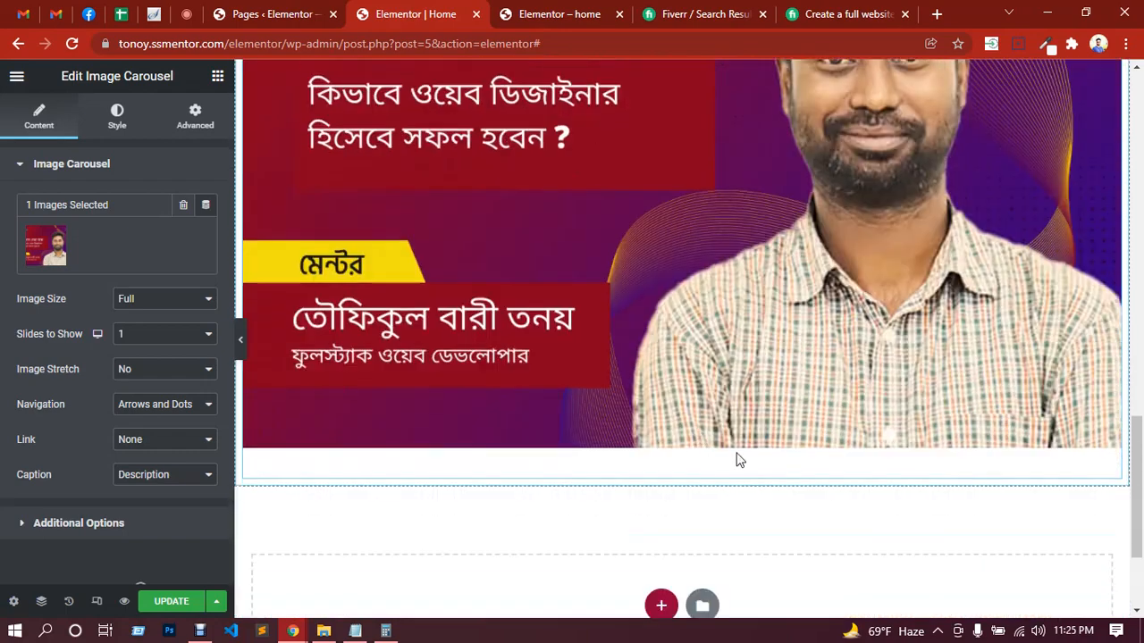
Step: Upload murad_0.jpg from Downloads as the carousel's second gallery image and advance the carousel to that slide
mouse_move(171, 247)
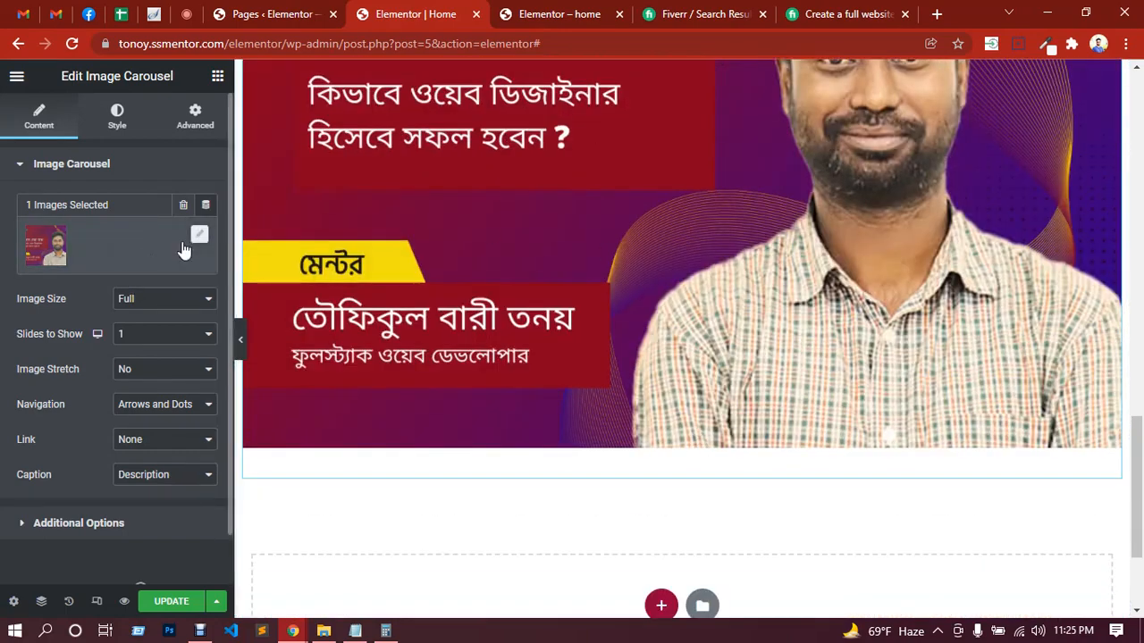
left_click(197, 236)
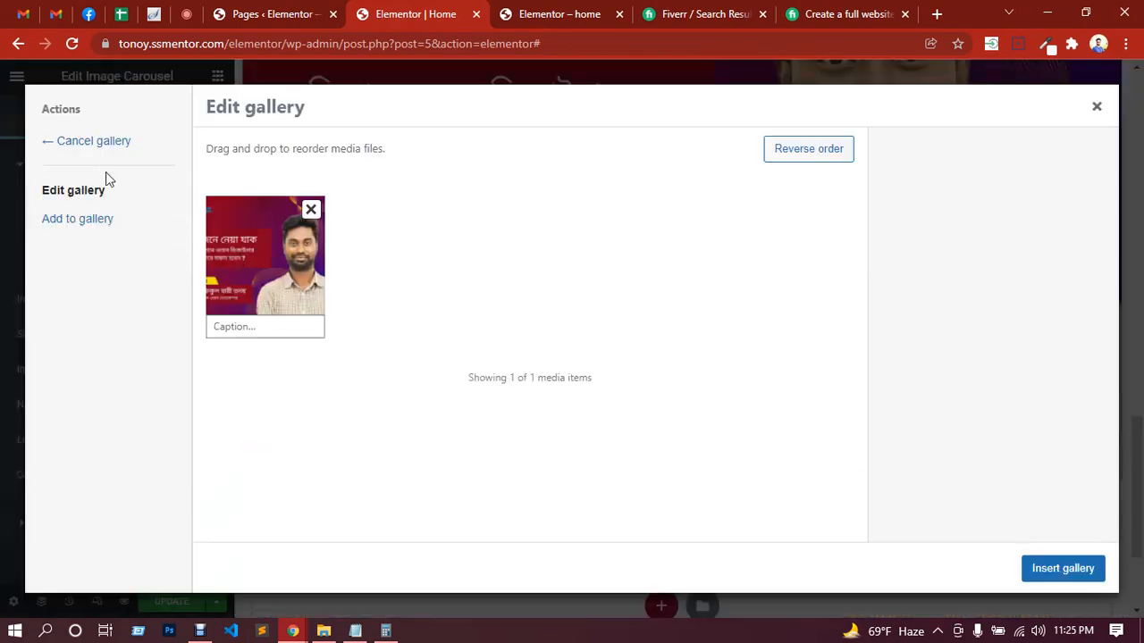
left_click(82, 220)
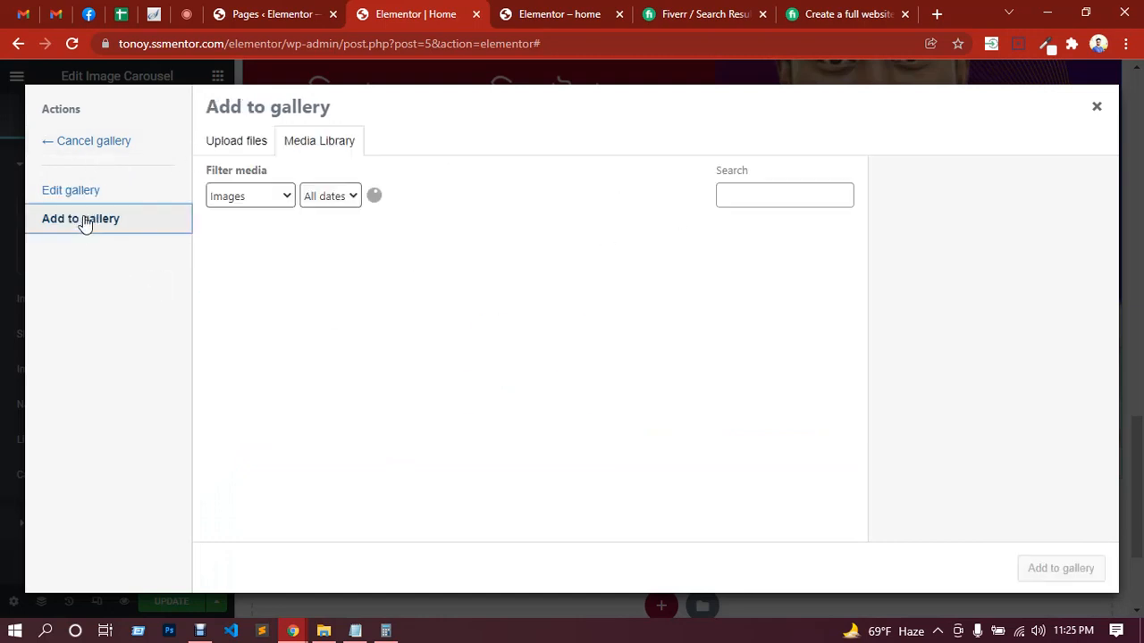
left_click(250, 145)
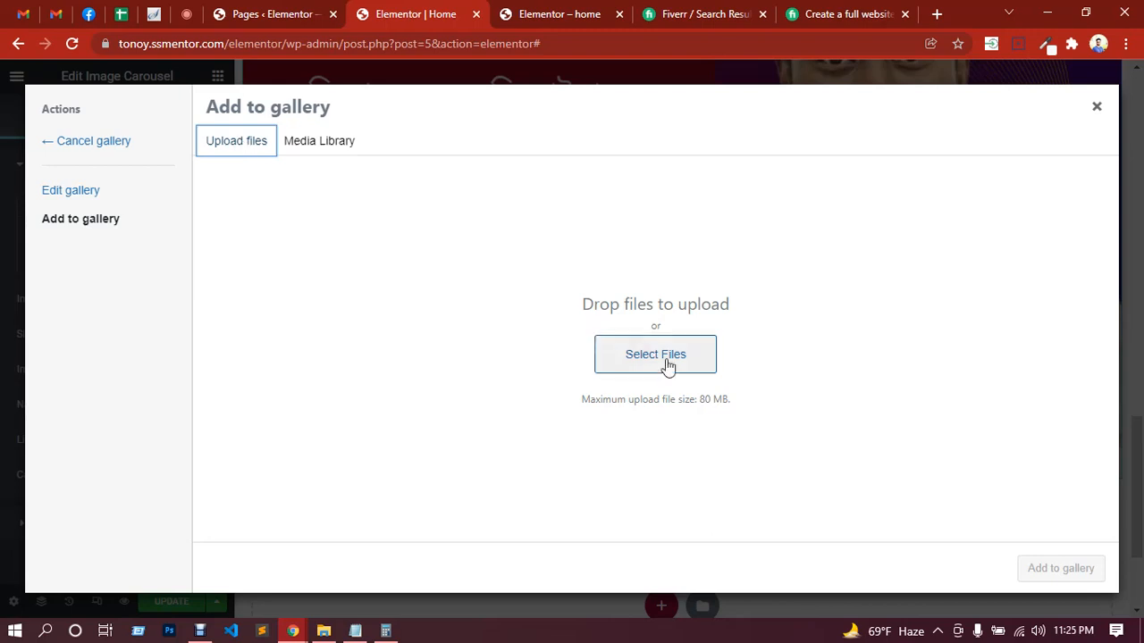
left_click(665, 364)
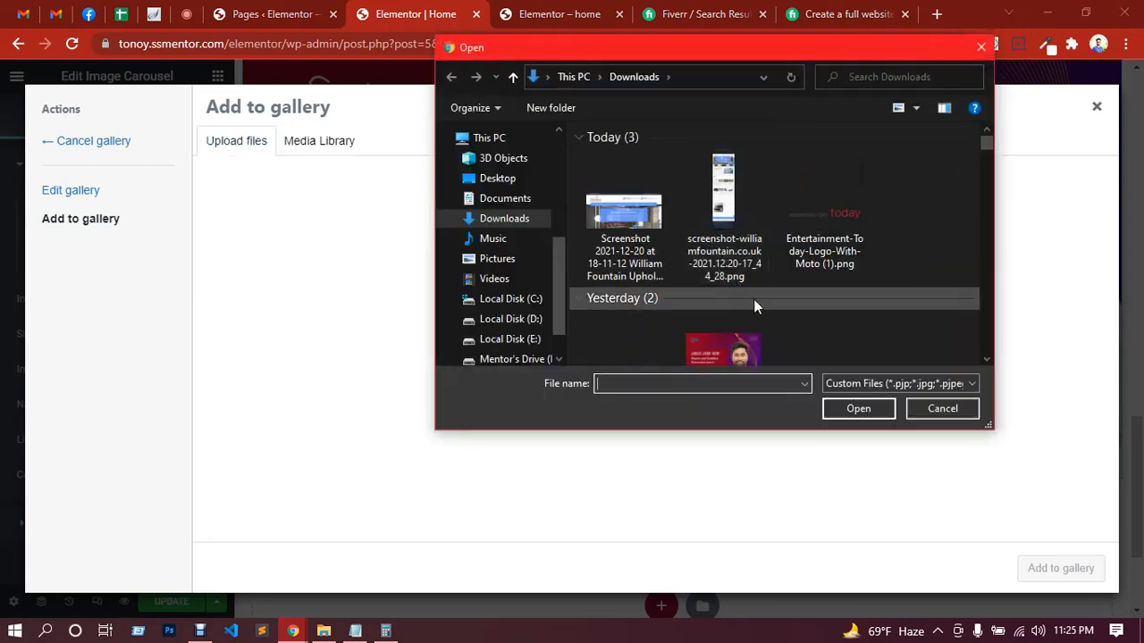
scroll(754, 303, "down", 5)
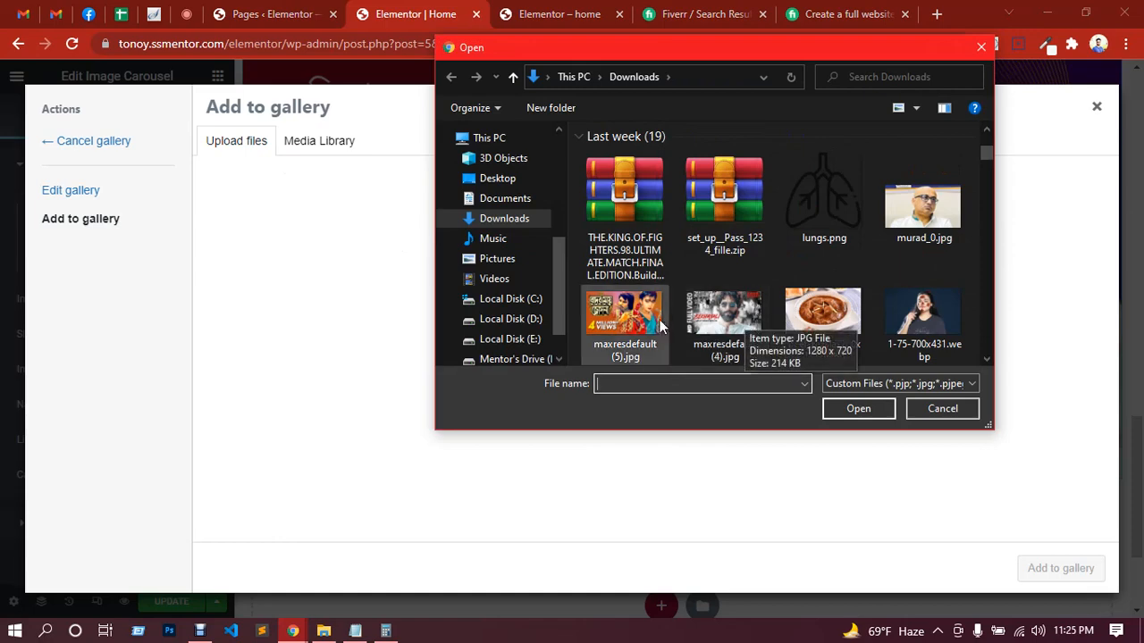
left_click(925, 221)
double_click(925, 221)
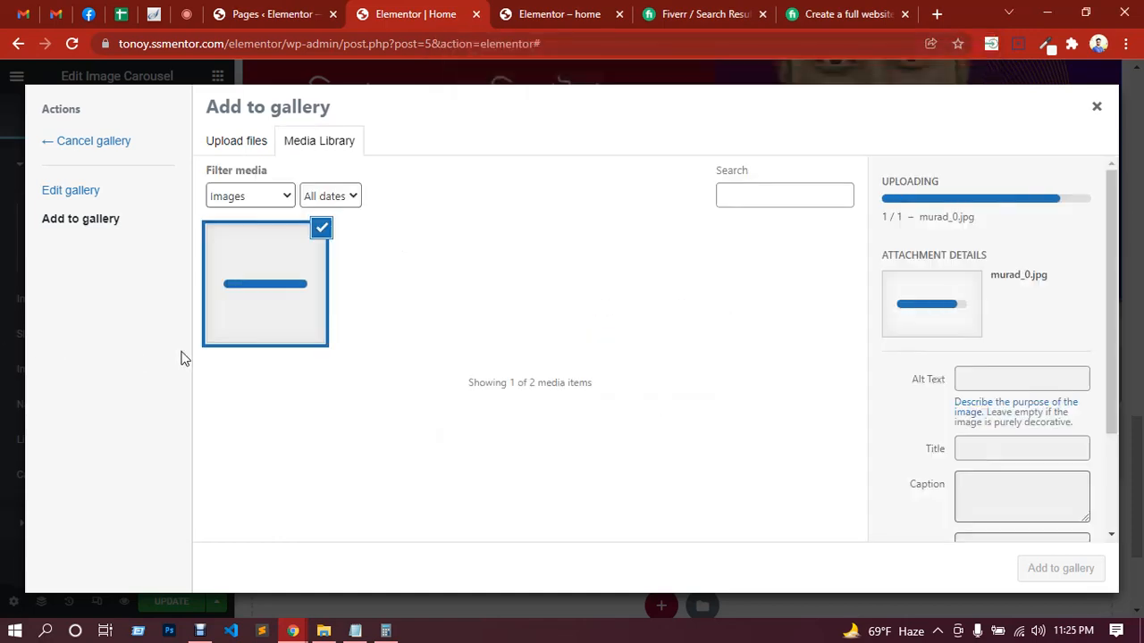
left_click(1048, 568)
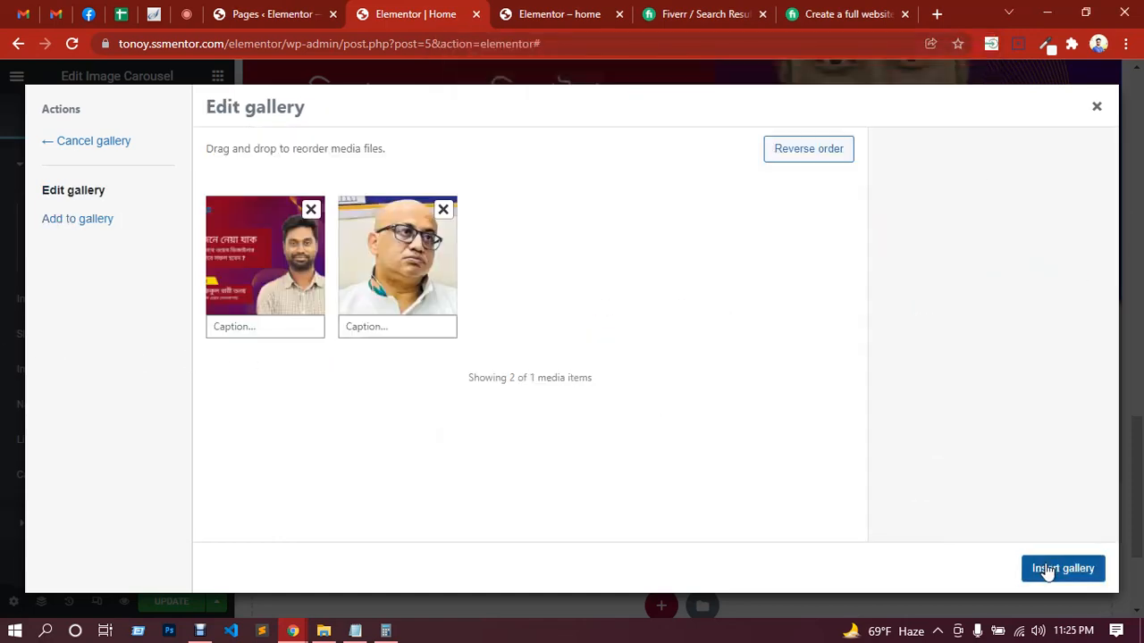
left_click(1073, 573)
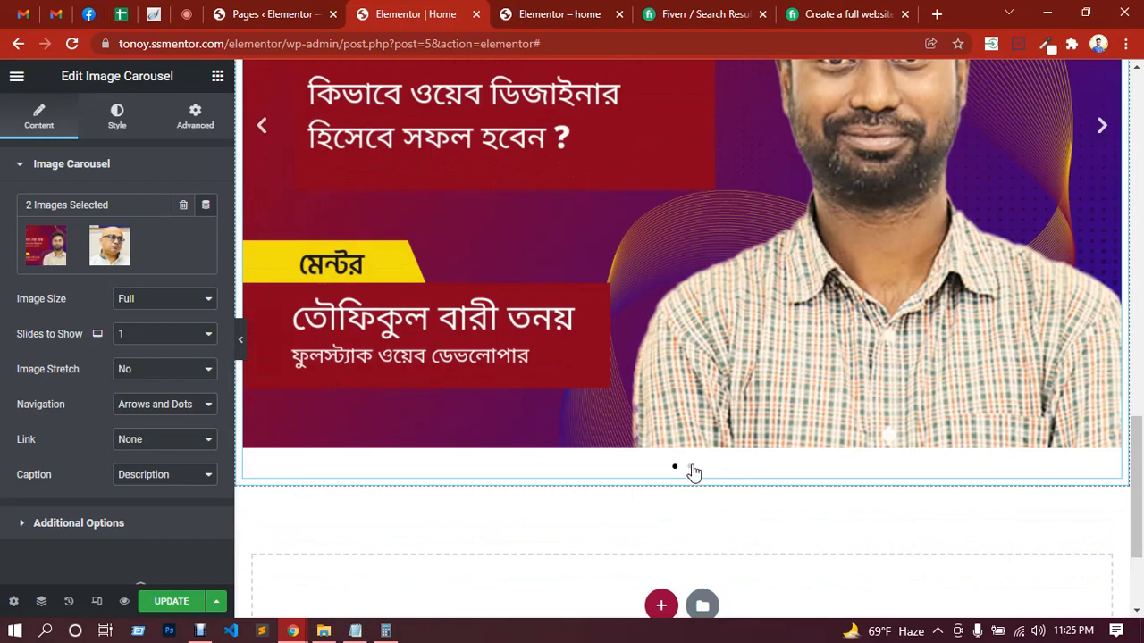
scroll(1048, 277, "up", 2)
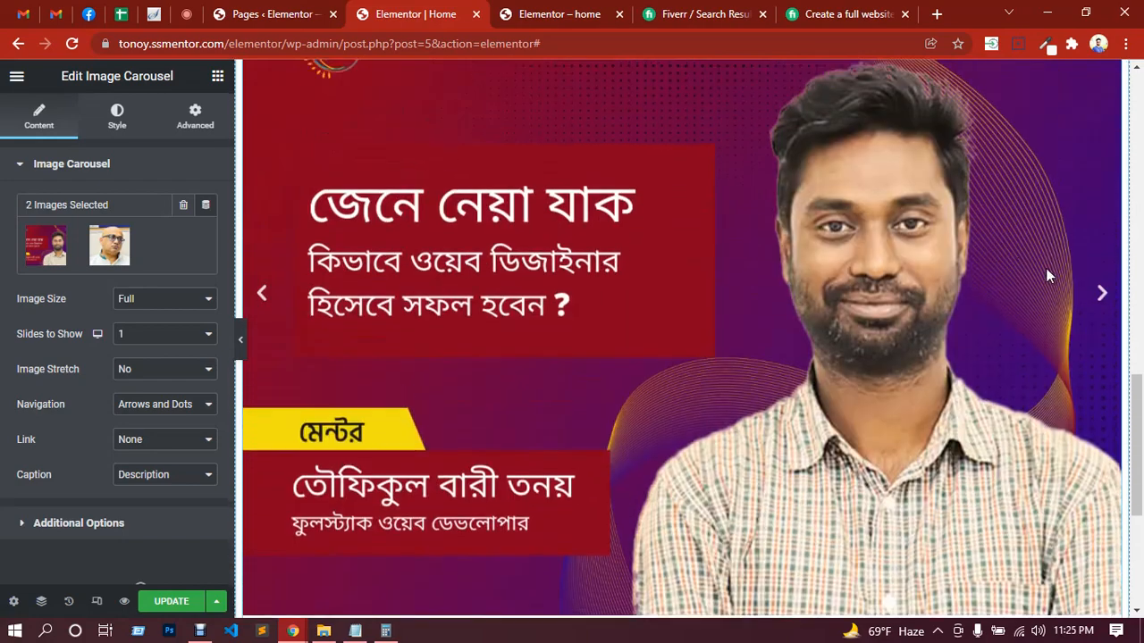
left_click(1097, 300)
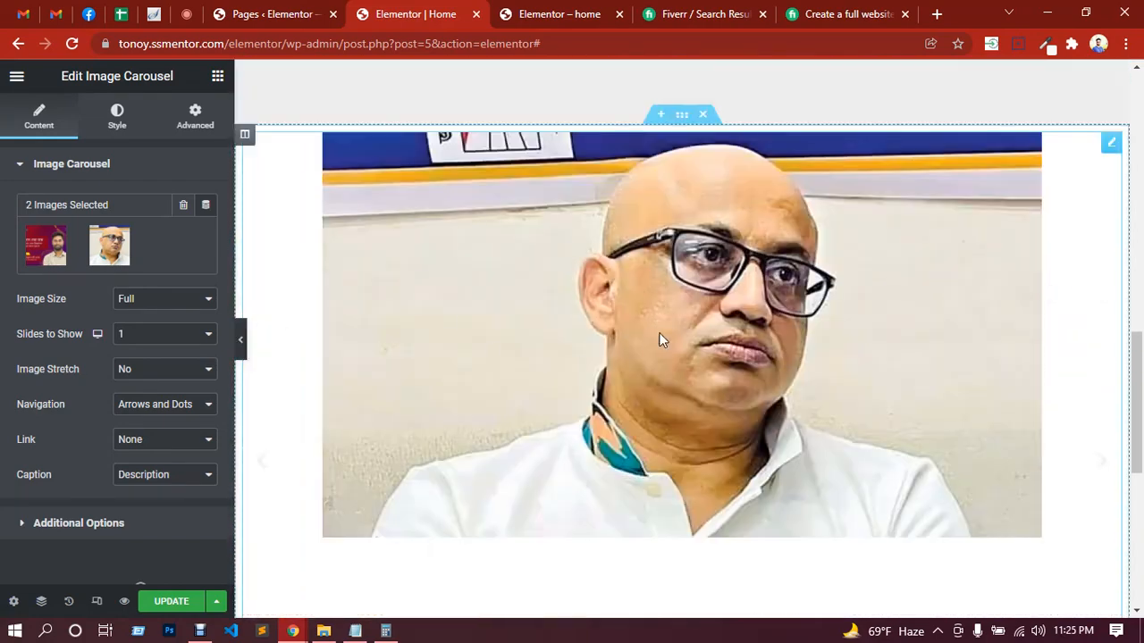
Step: Review the image carousel's Additional Options, including the choices for its transition effect
scroll(116, 446, "down", 1)
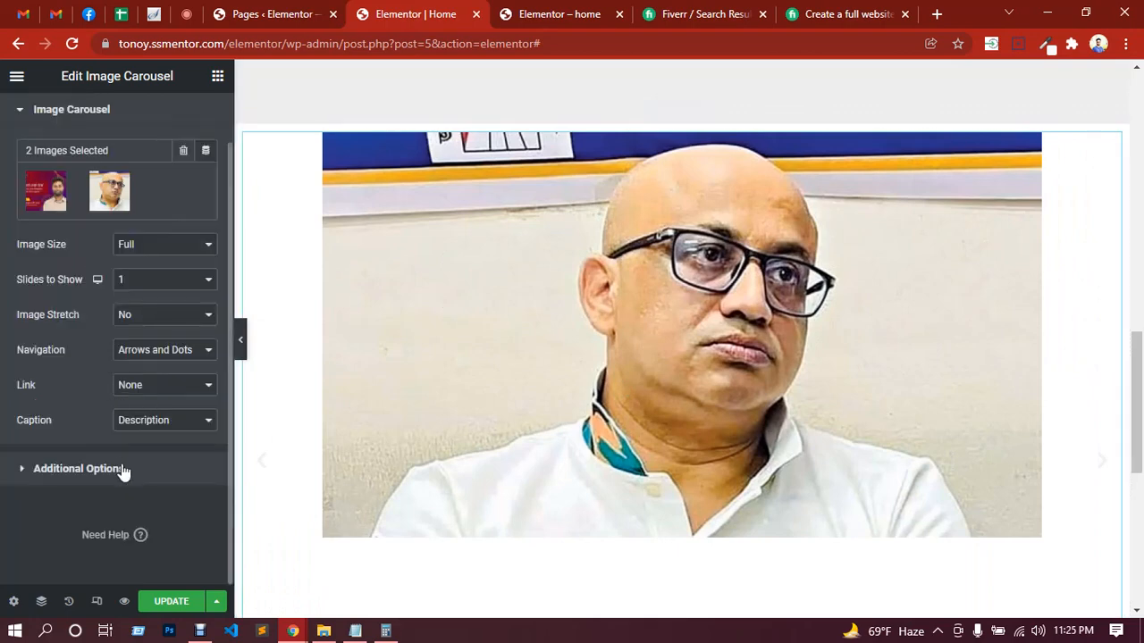
left_click(120, 470)
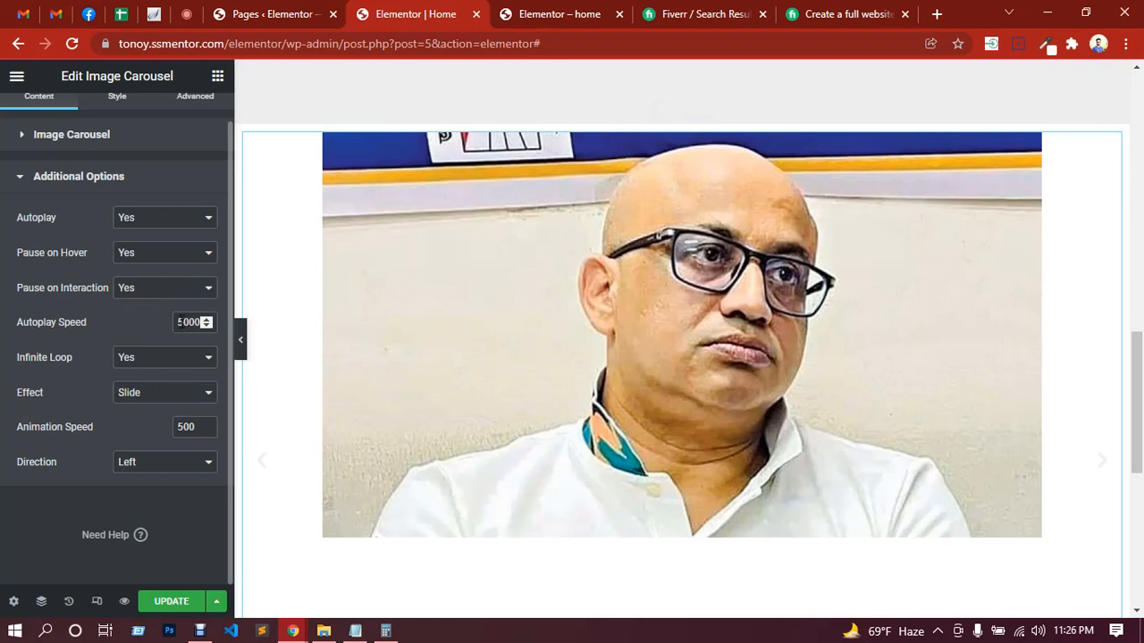
left_click(154, 399)
left_click(69, 381)
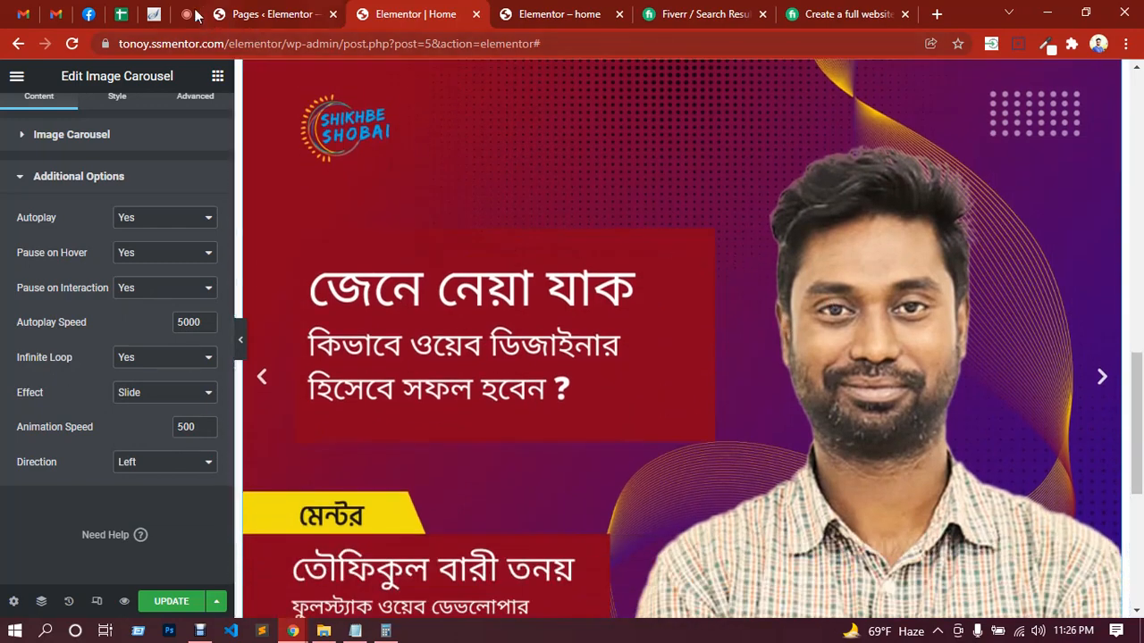
Step: Check the Google Meet chat, return to the Elementor editor and preview the carousel with the editing panel hidden
left_click(188, 13)
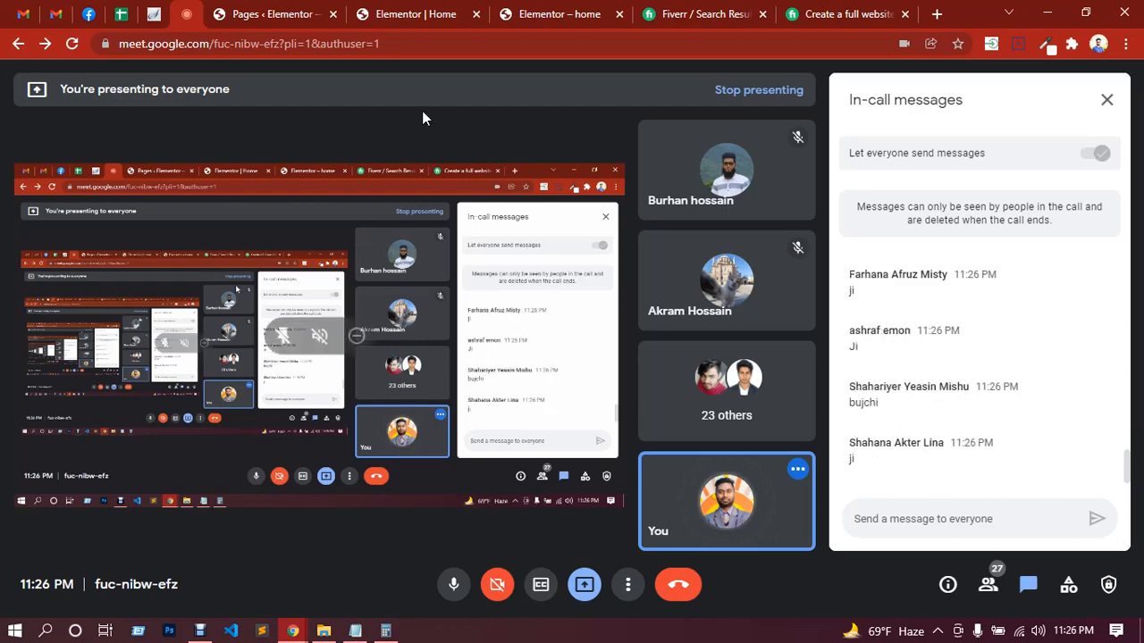
left_click(411, 13)
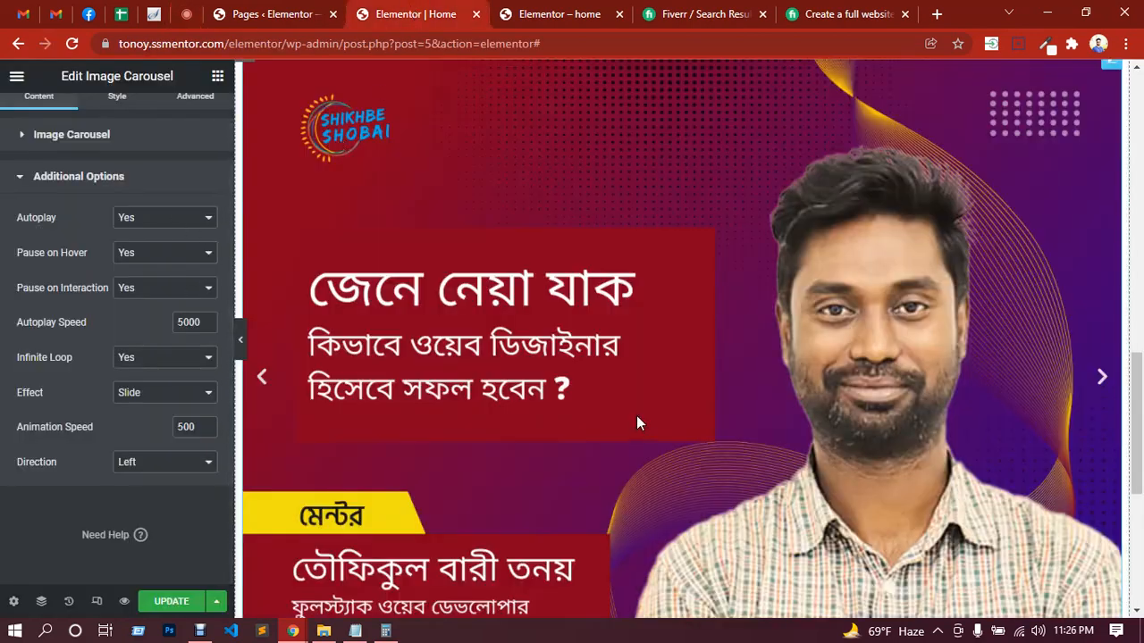
scroll(636, 415, "down", 2)
scroll(637, 422, "down", 2)
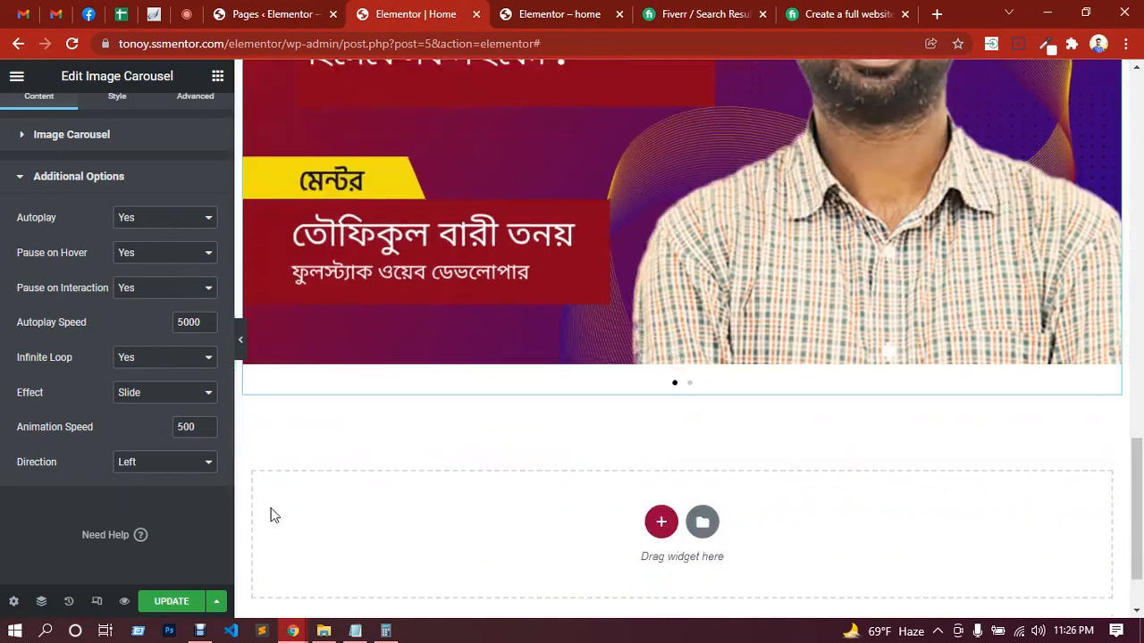
left_click(237, 342)
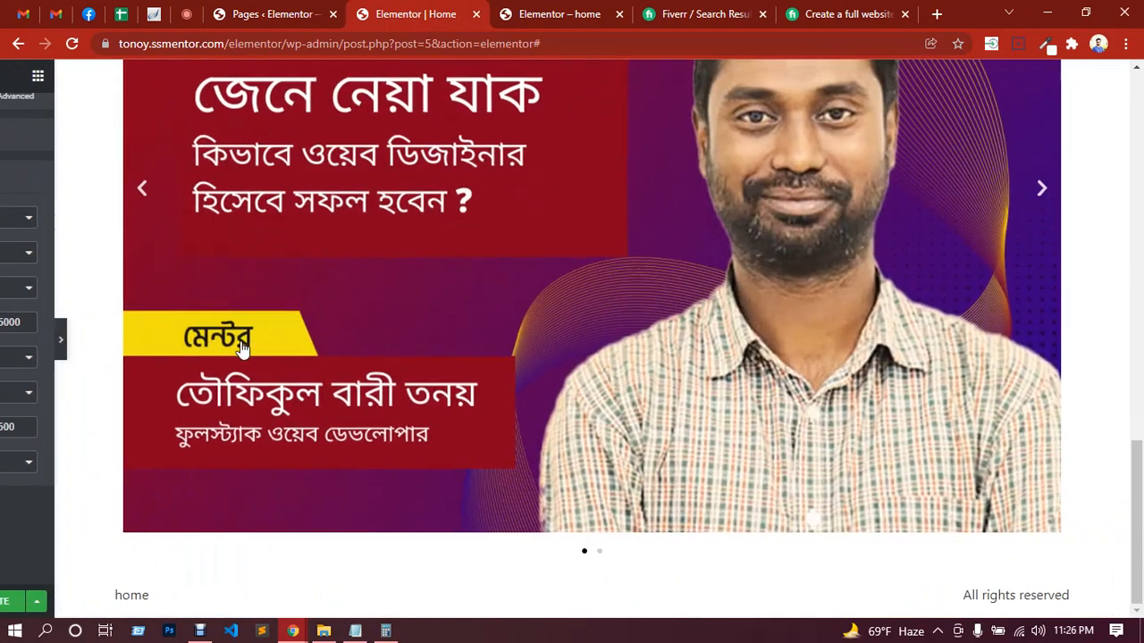
scroll(295, 441, "up", 3)
scroll(260, 426, "up", 3)
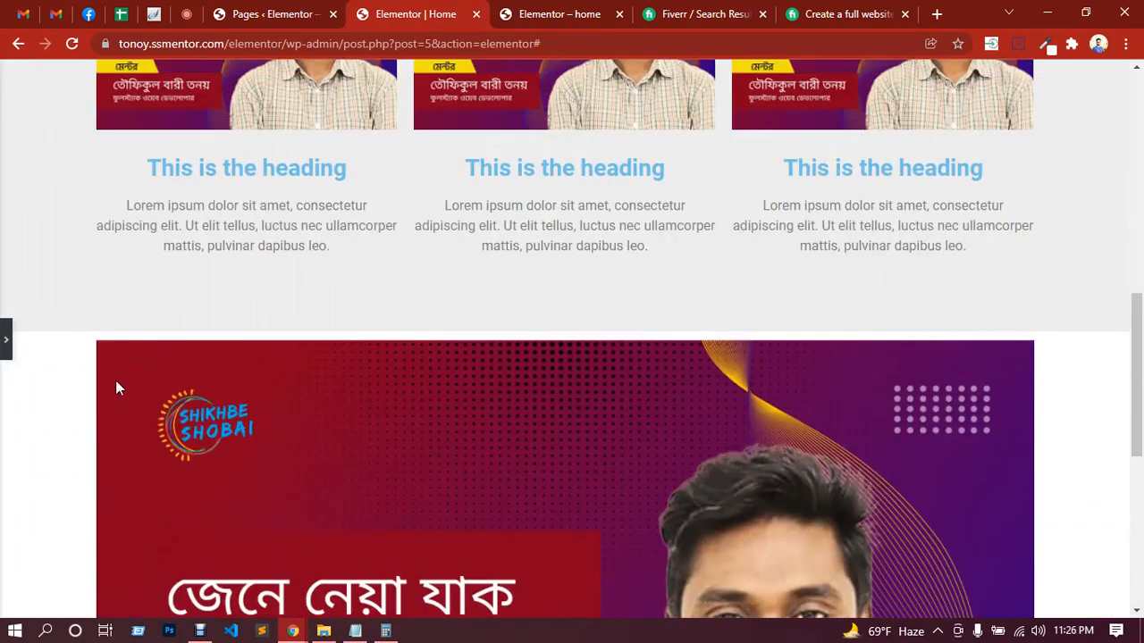
scroll(884, 406, "down", 2)
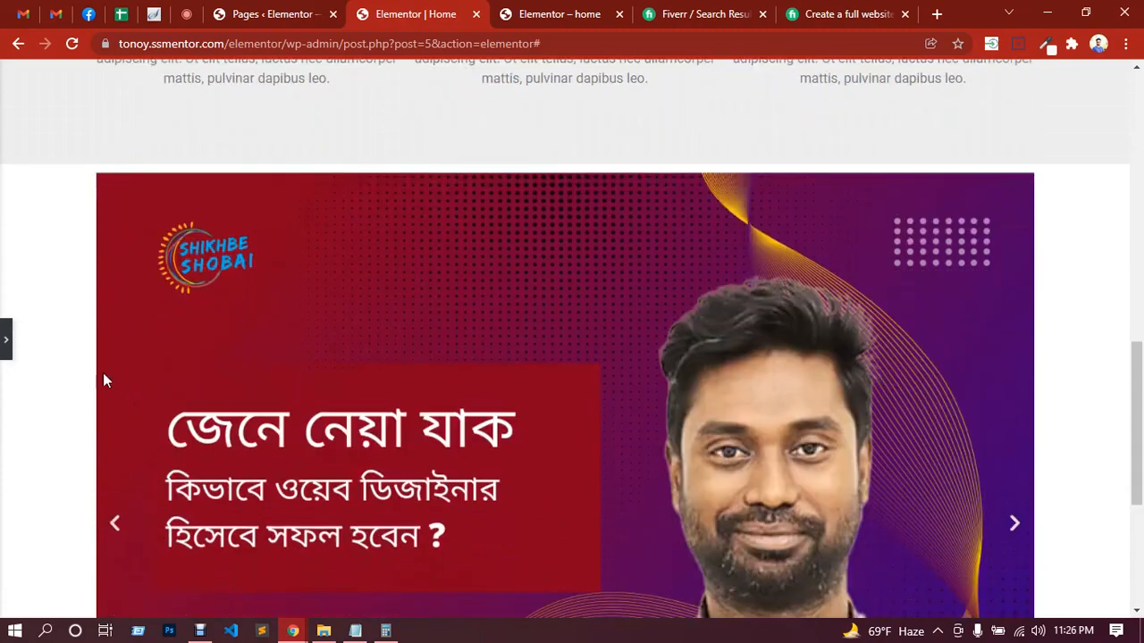
left_click(6, 344)
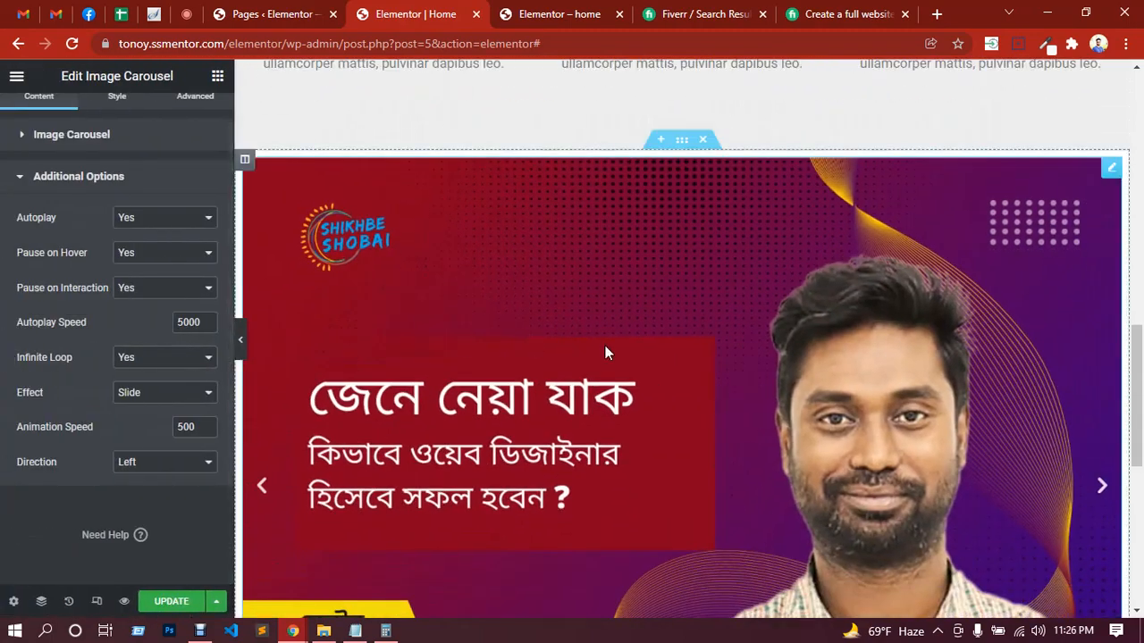
Step: Set the carousel section's content width to Full Width and its columns gap to No Gap, and update the page
left_click(682, 142)
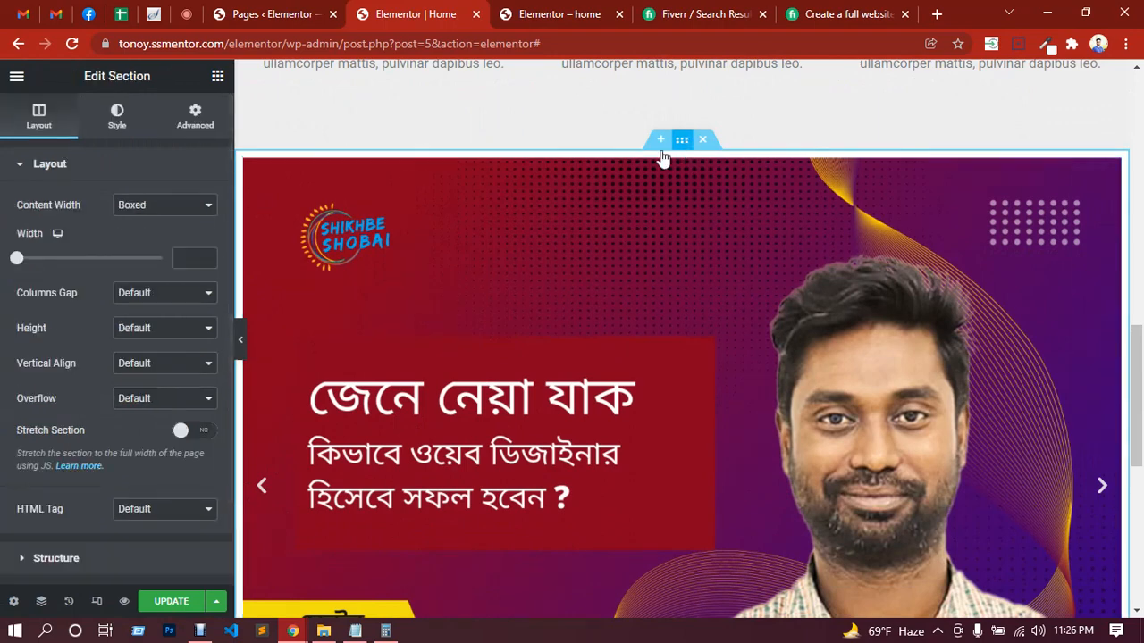
left_click(157, 207)
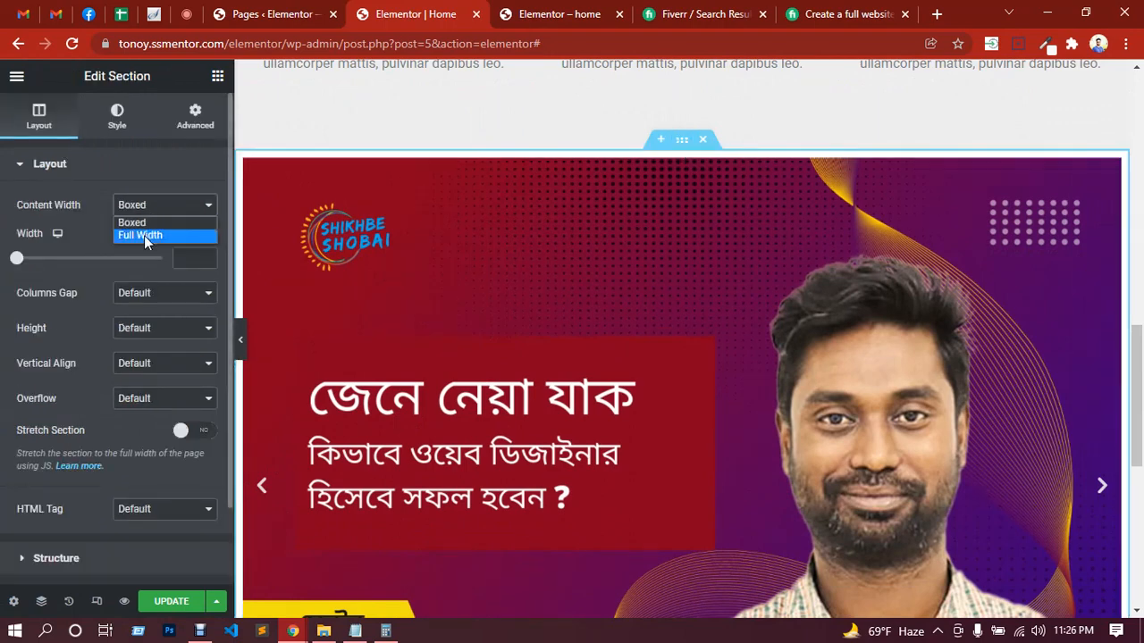
left_click(144, 235)
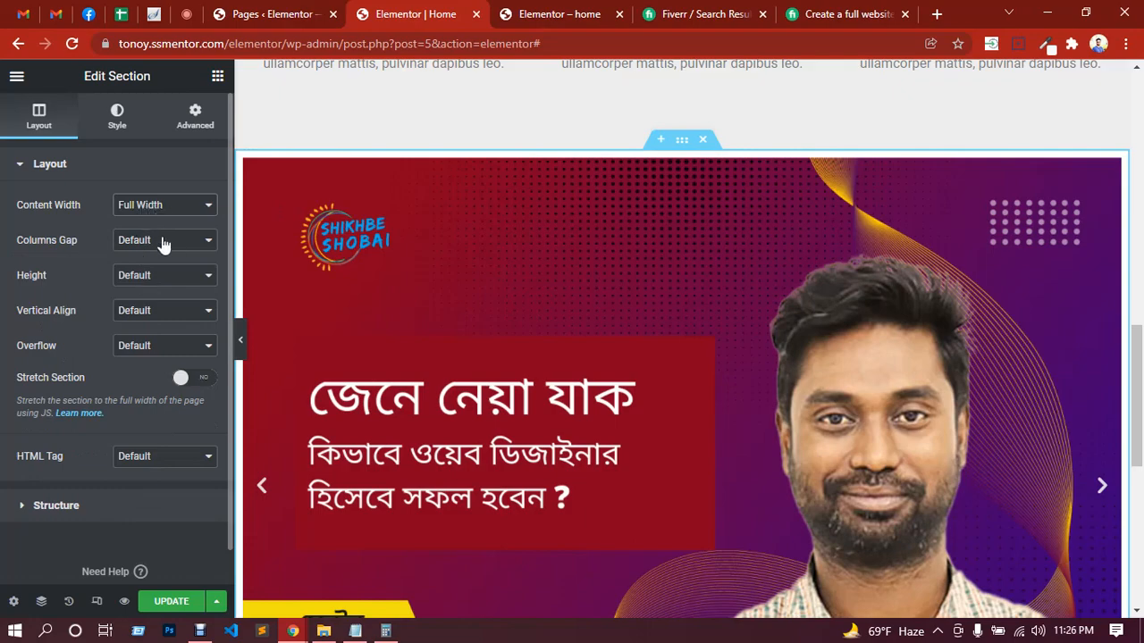
left_click(163, 242)
left_click(154, 258)
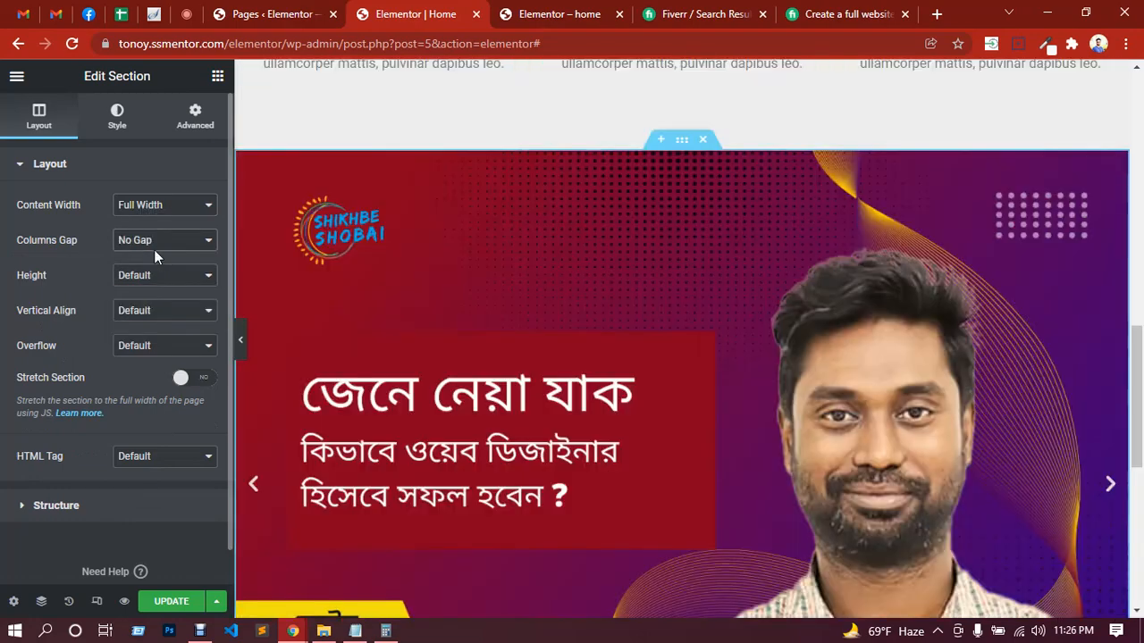
left_click(170, 607)
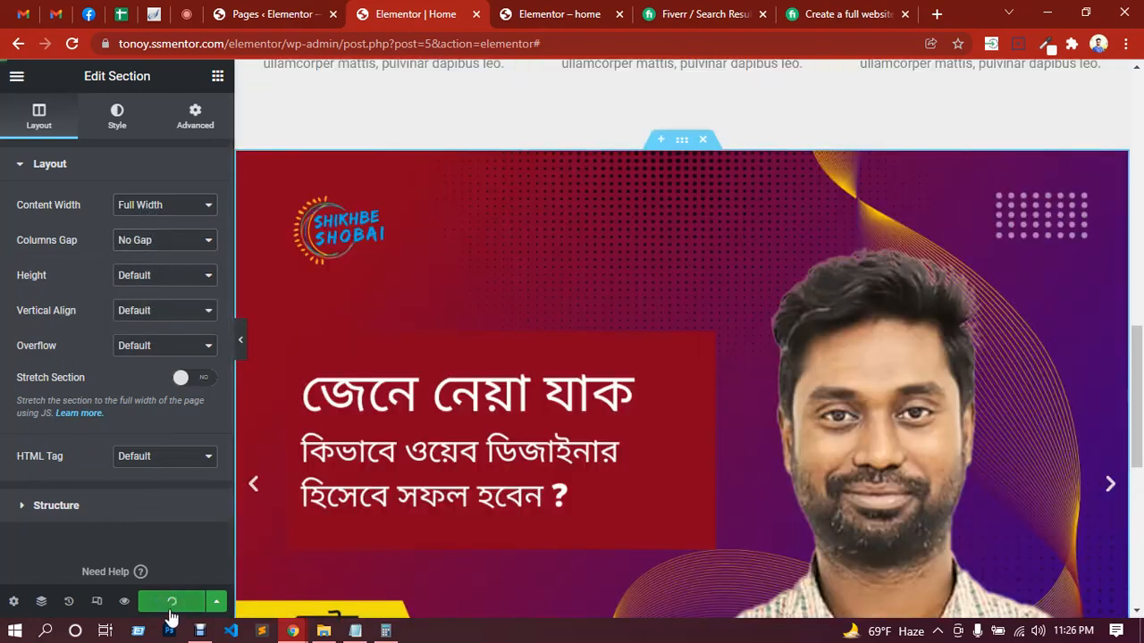
Step: Preview the full-width carousel with the editing panel hidden and advance it to the next slide
left_click(241, 344)
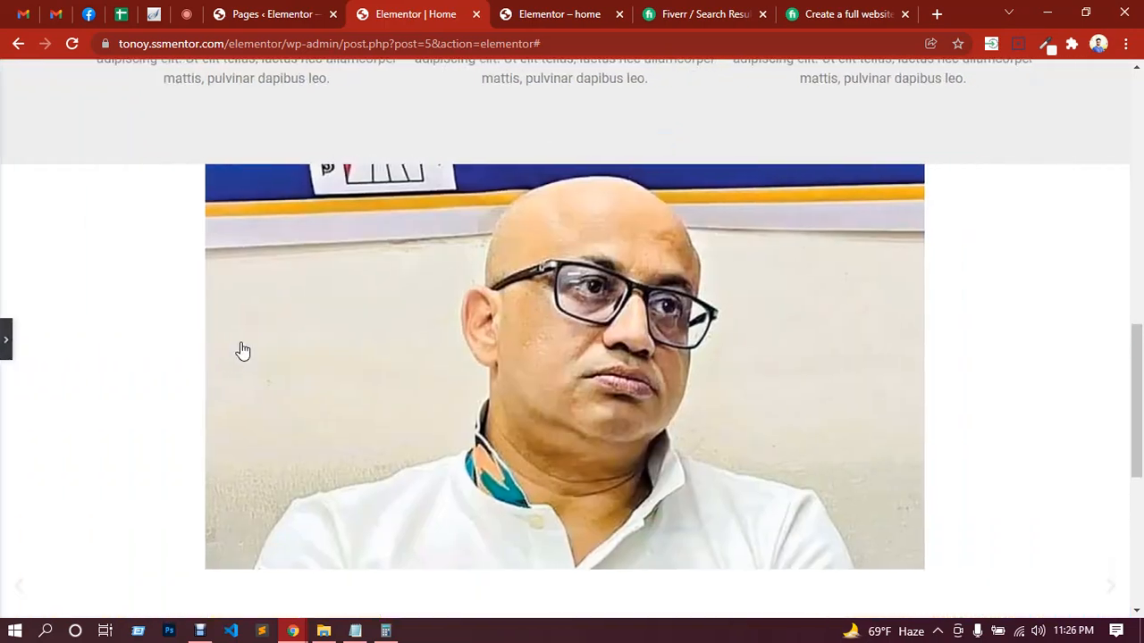
scroll(432, 382, "down", 2)
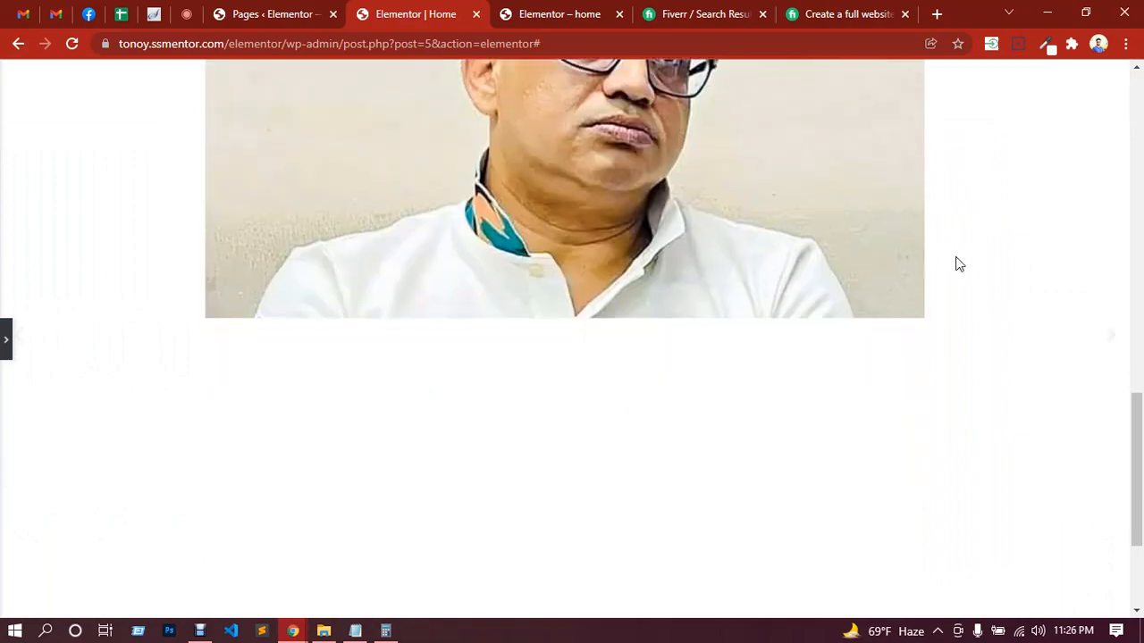
scroll(956, 260, "up", 1)
left_click(1109, 512)
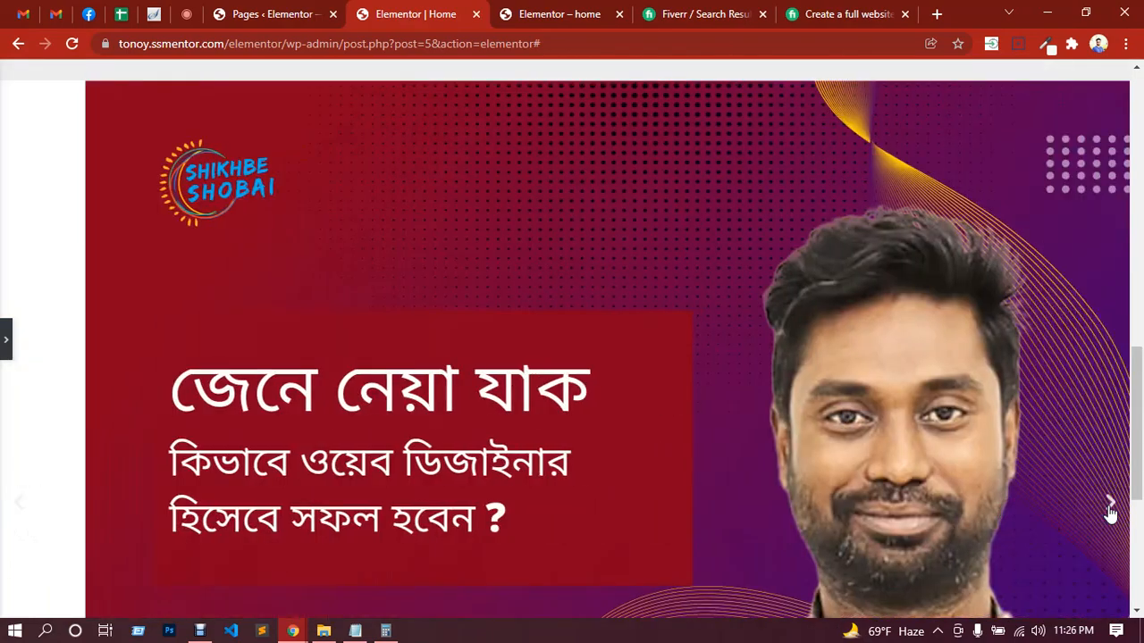
scroll(681, 328, "down", 3)
scroll(795, 285, "down", 1)
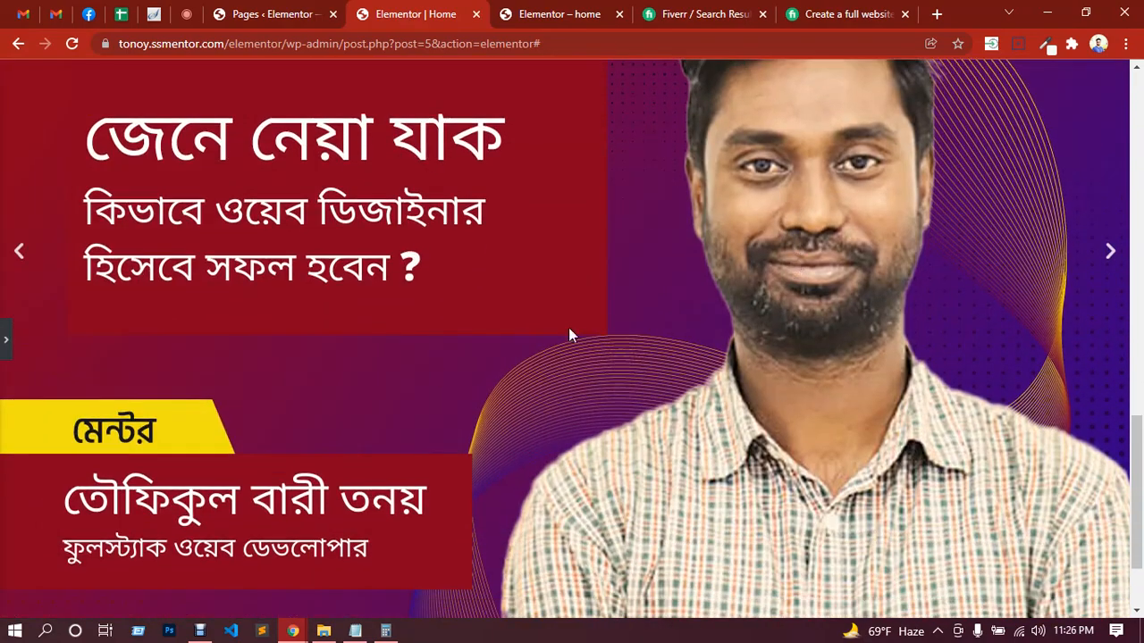
Step: Check the Google Meet chat, return to the Elementor editor and look over the Image Box row above the carousel
left_click(180, 16)
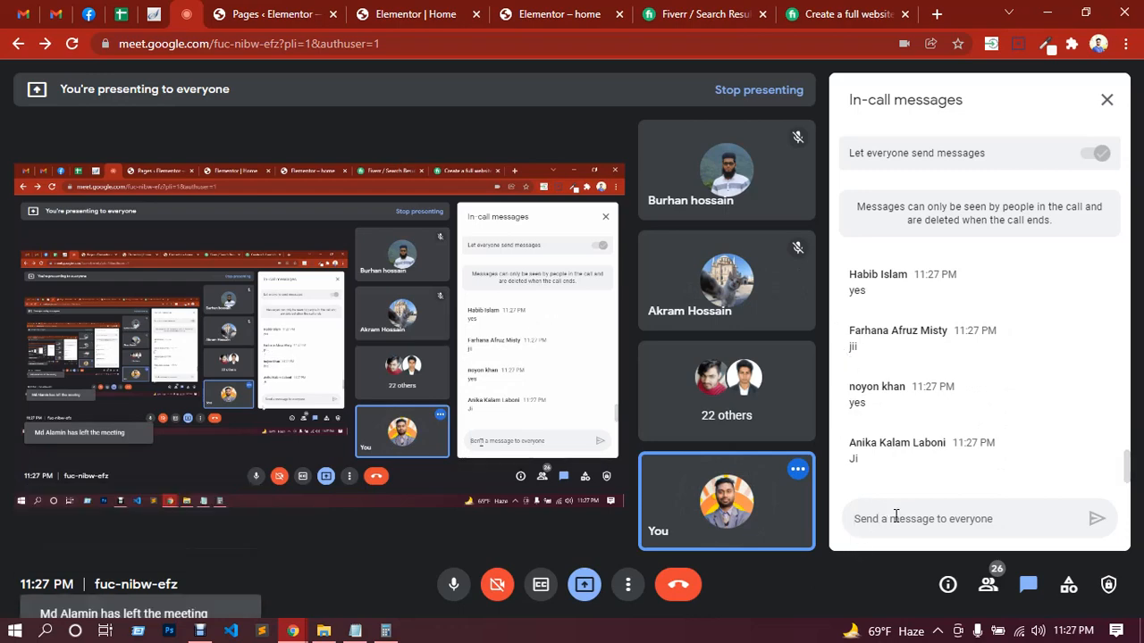
left_click(431, 11)
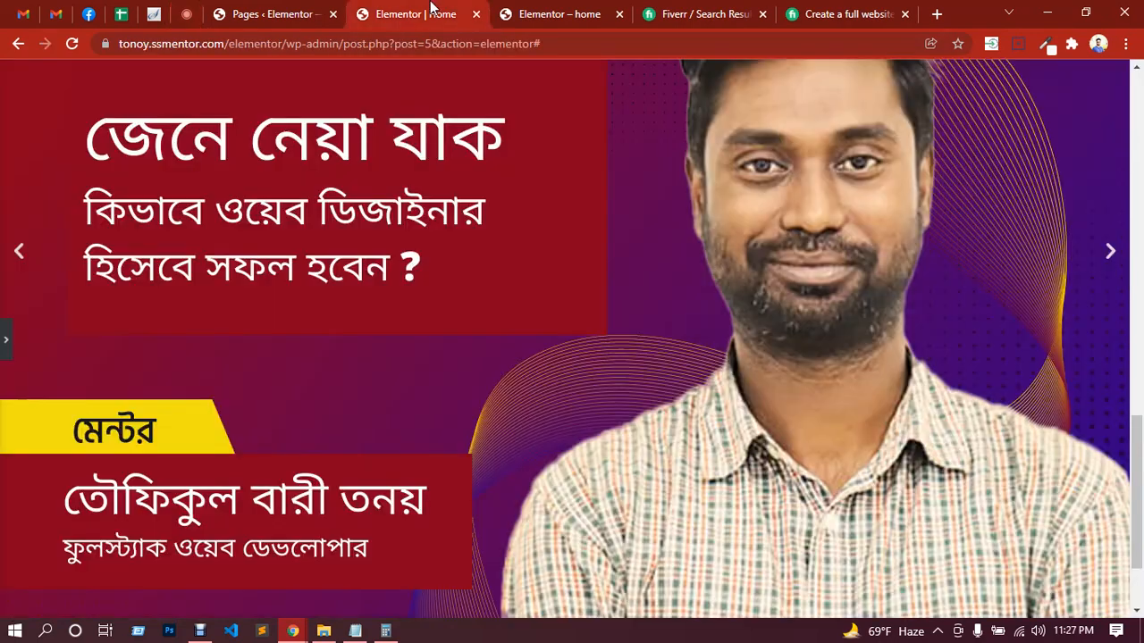
scroll(706, 329, "up", 3)
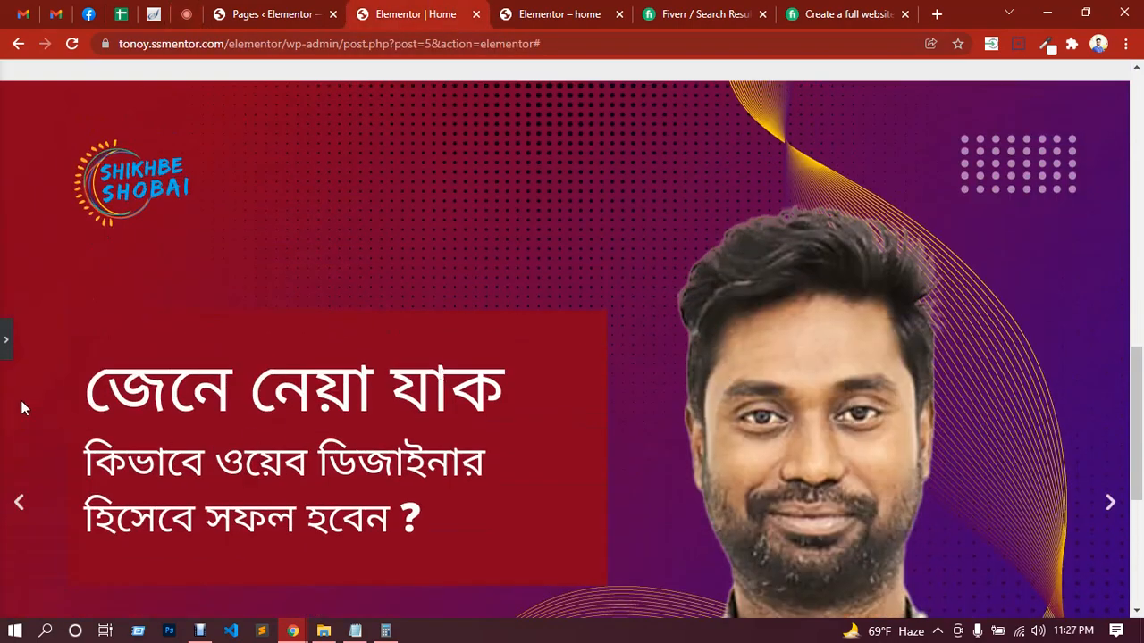
left_click(6, 341)
scroll(540, 350, "up", 5)
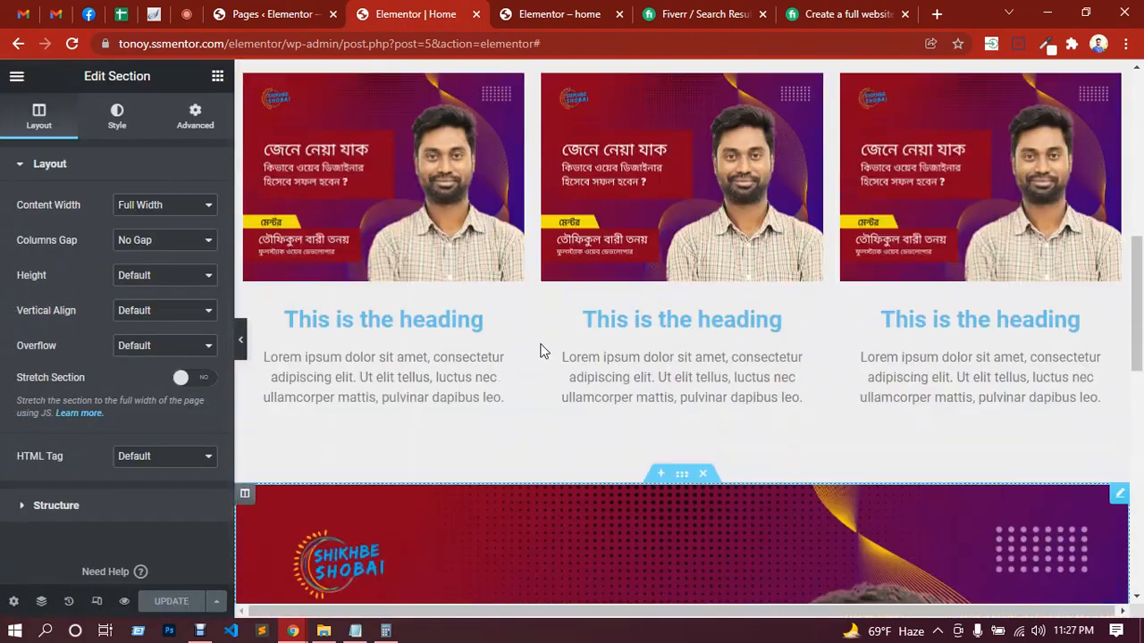
scroll(540, 351, "up", 2)
scroll(854, 344, "down", 2)
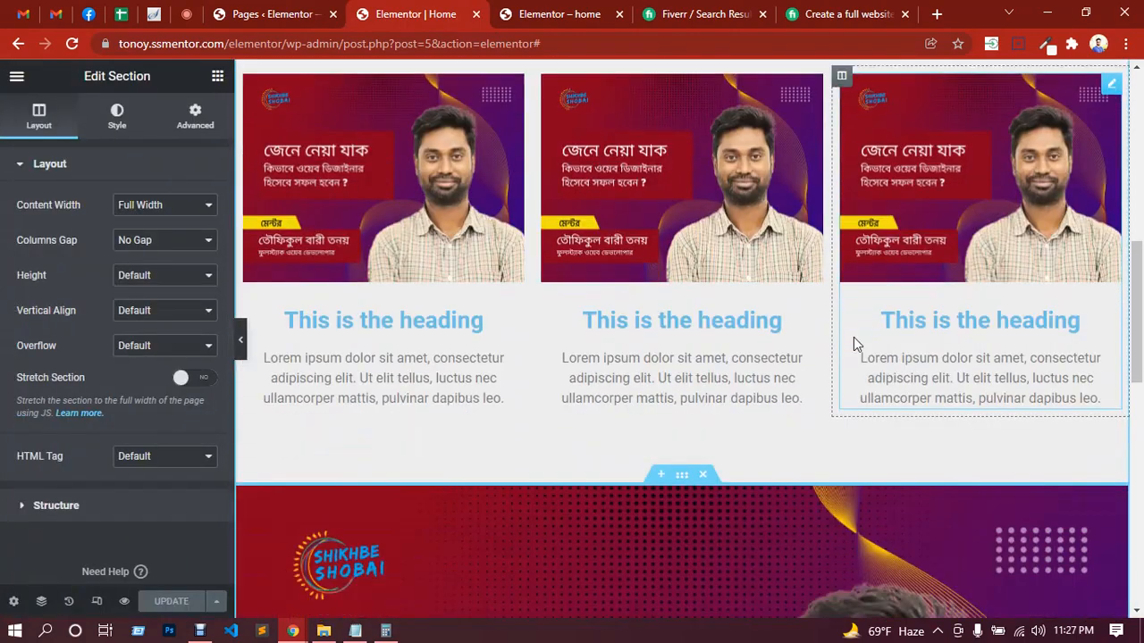
scroll(853, 344, "down", 10)
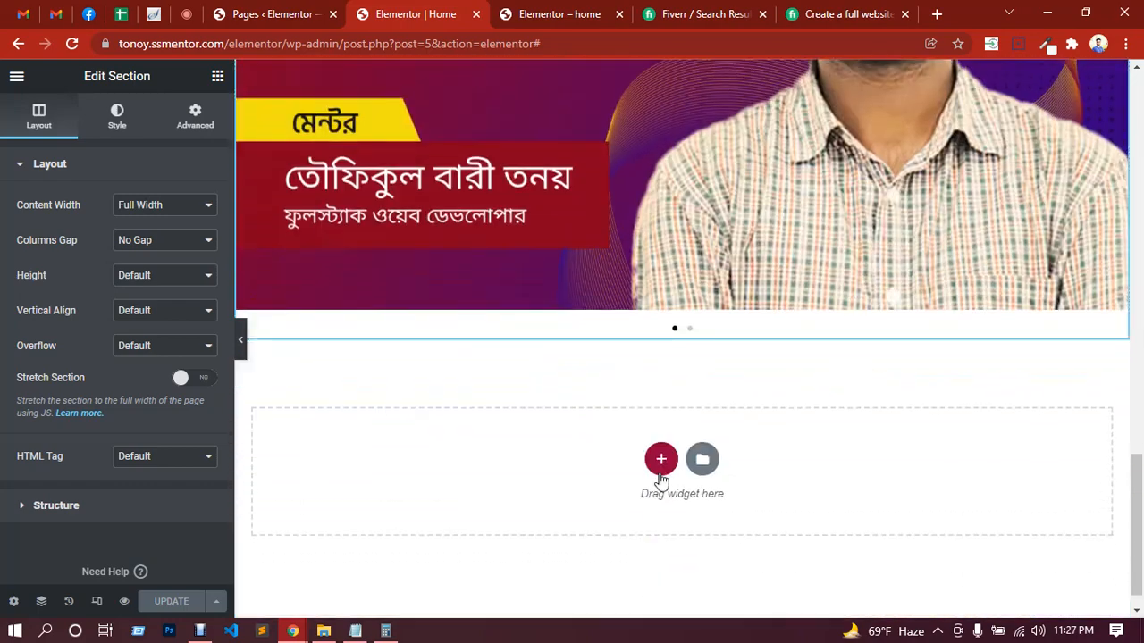
Step: Add a section with three equal columns below the carousel and place an Icon Box widget in its first column
left_click(661, 465)
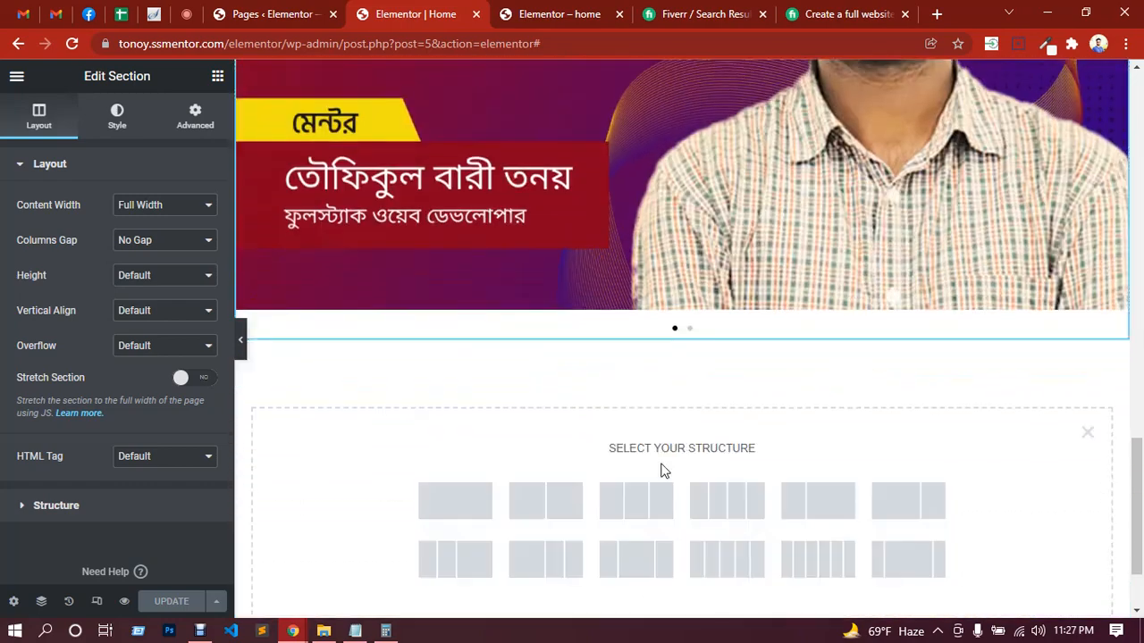
scroll(603, 434, "down", 1)
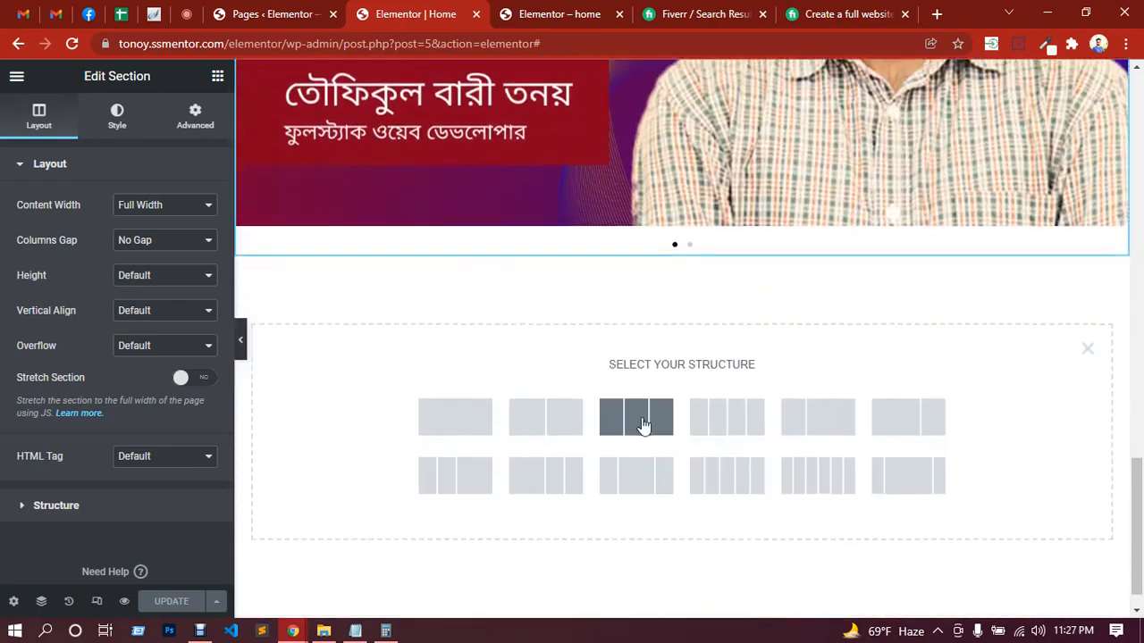
left_click(643, 425)
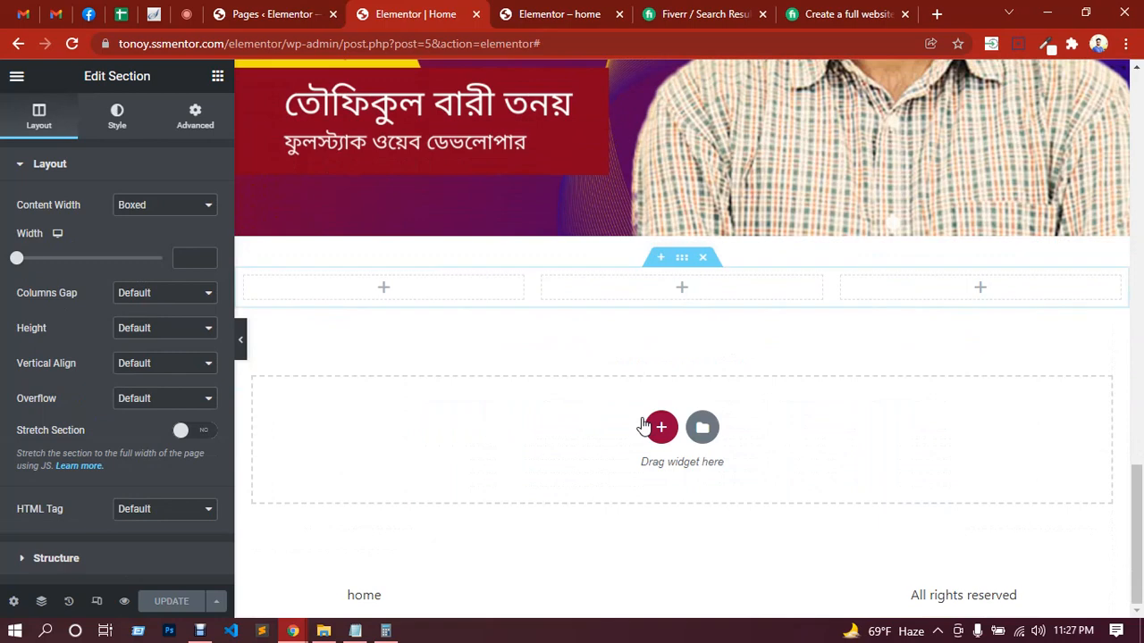
left_click(384, 291)
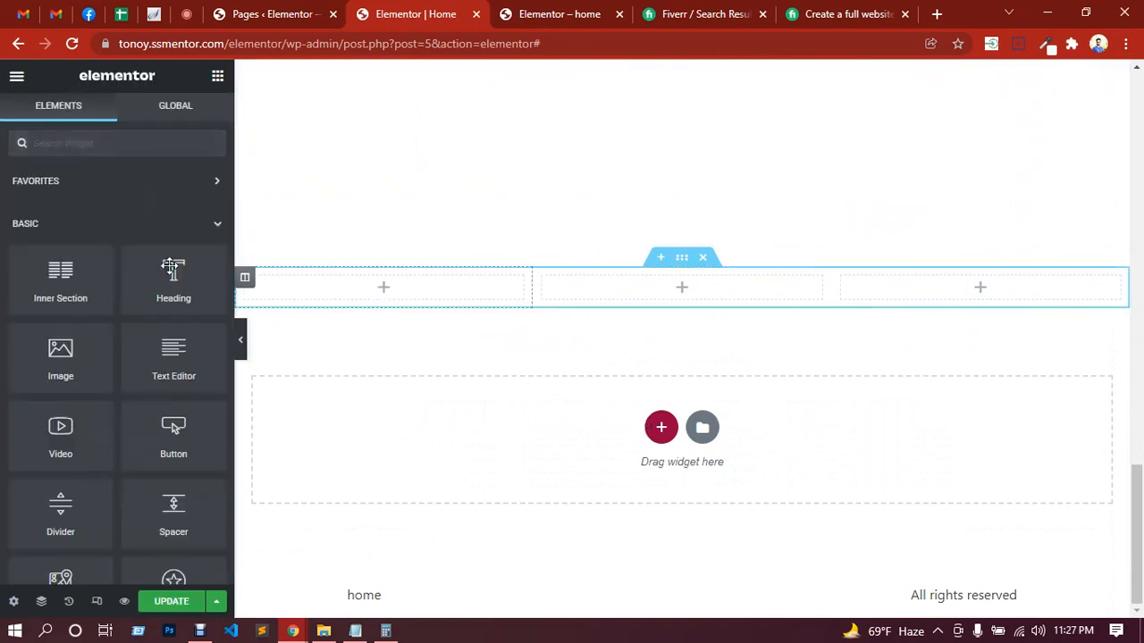
scroll(115, 313, "down", 5)
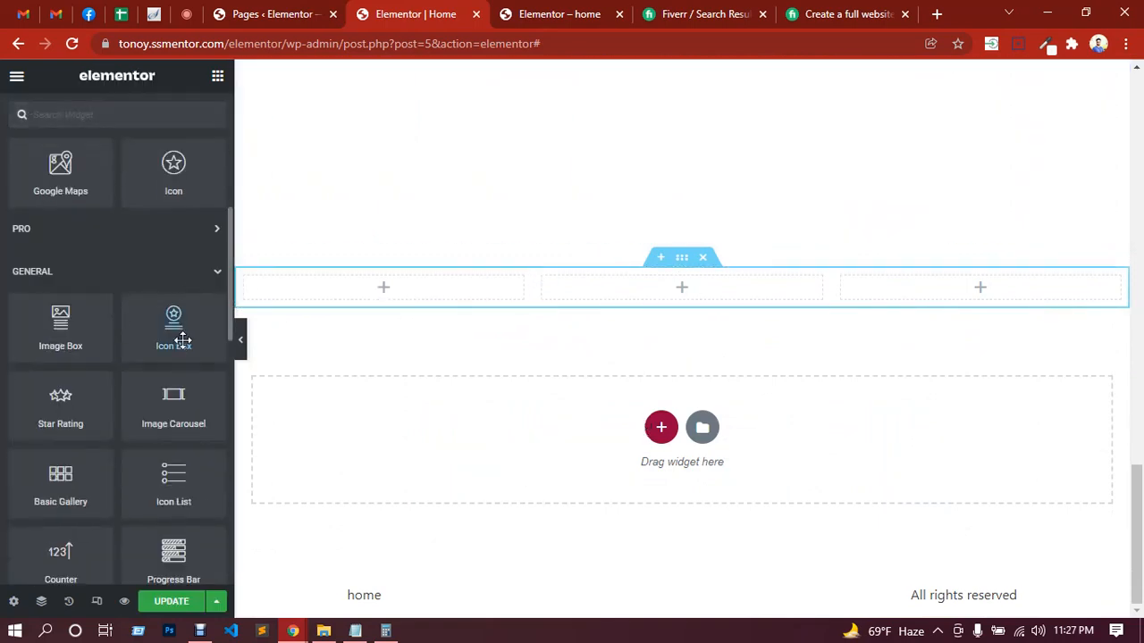
left_click_drag(182, 340, 370, 294)
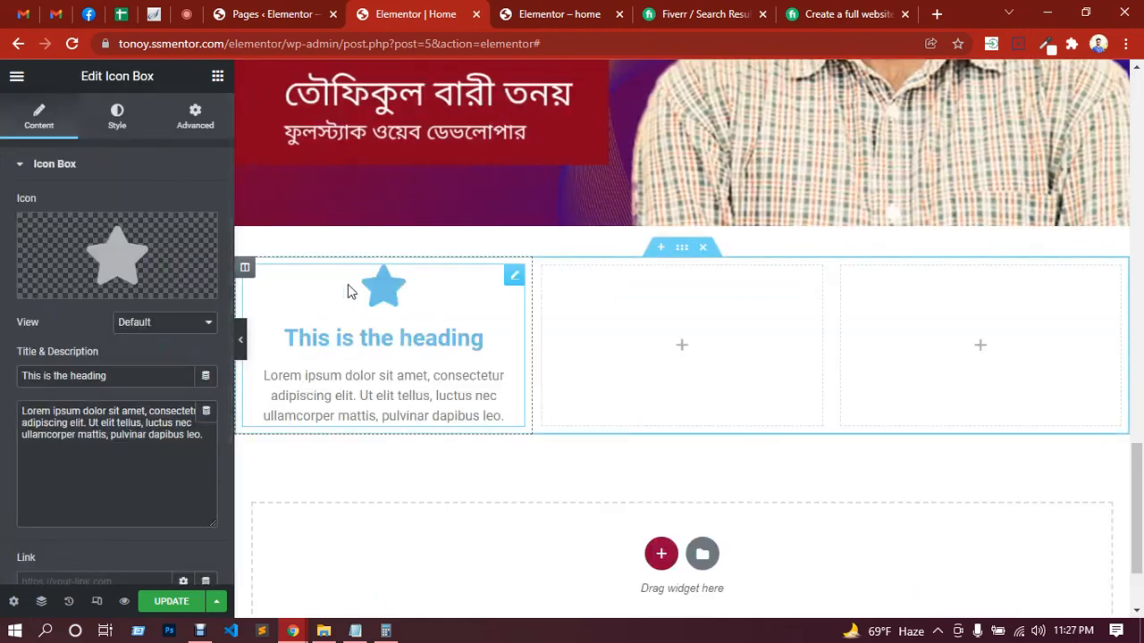
Step: Try the Stacked view on the Icon Box's icon, testing the Square shape and returning to Circle
scroll(65, 496, "down", 2)
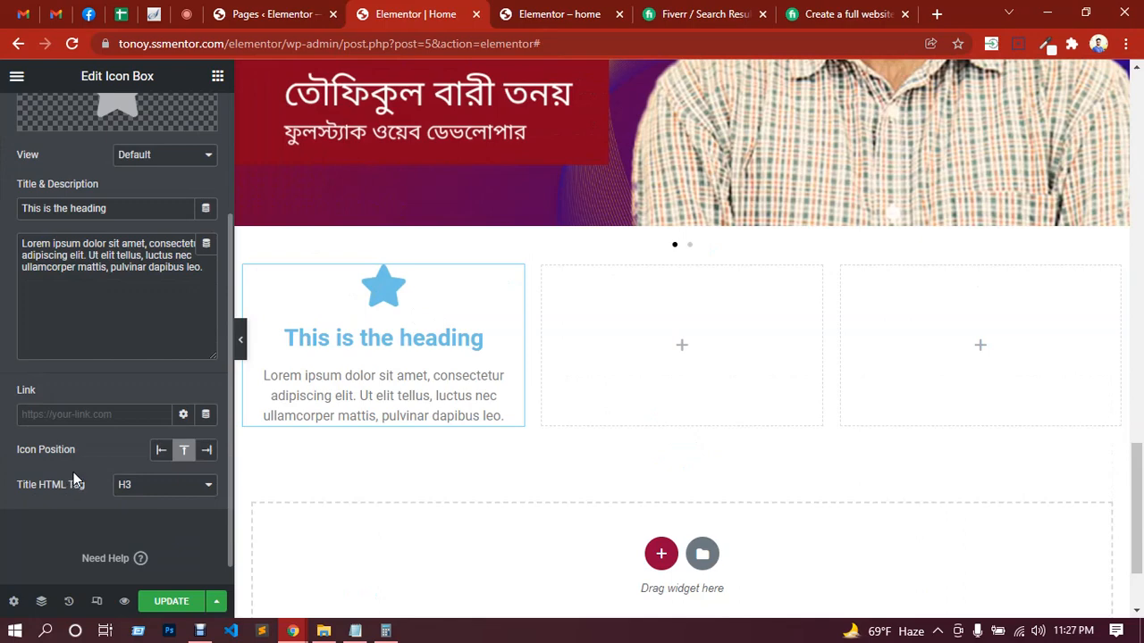
scroll(73, 472, "up", 2)
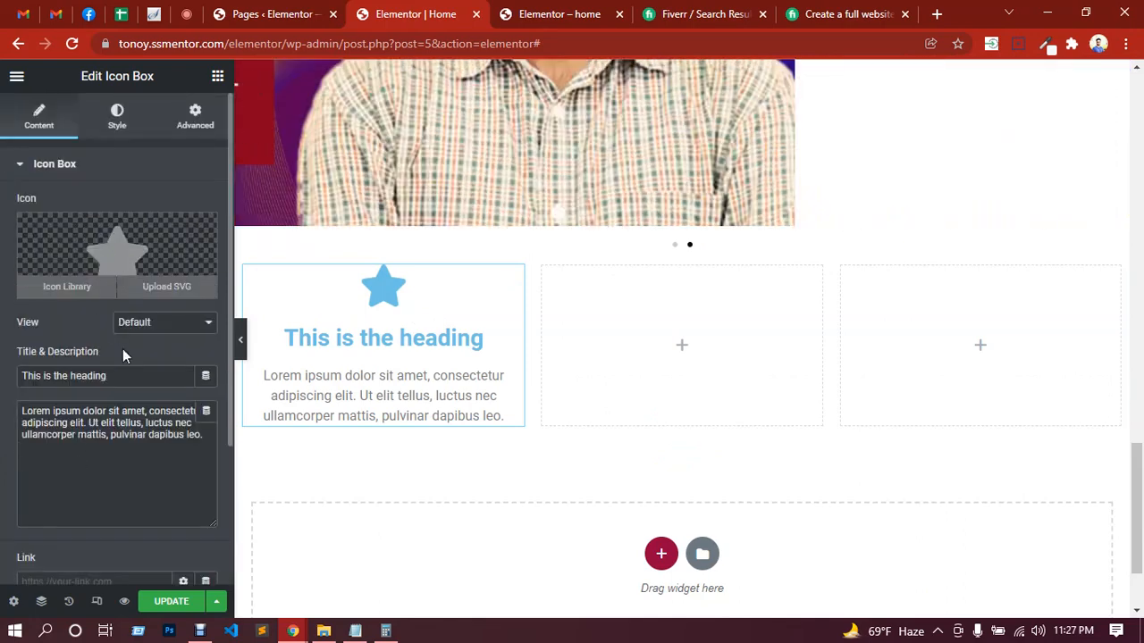
left_click(141, 323)
left_click(140, 352)
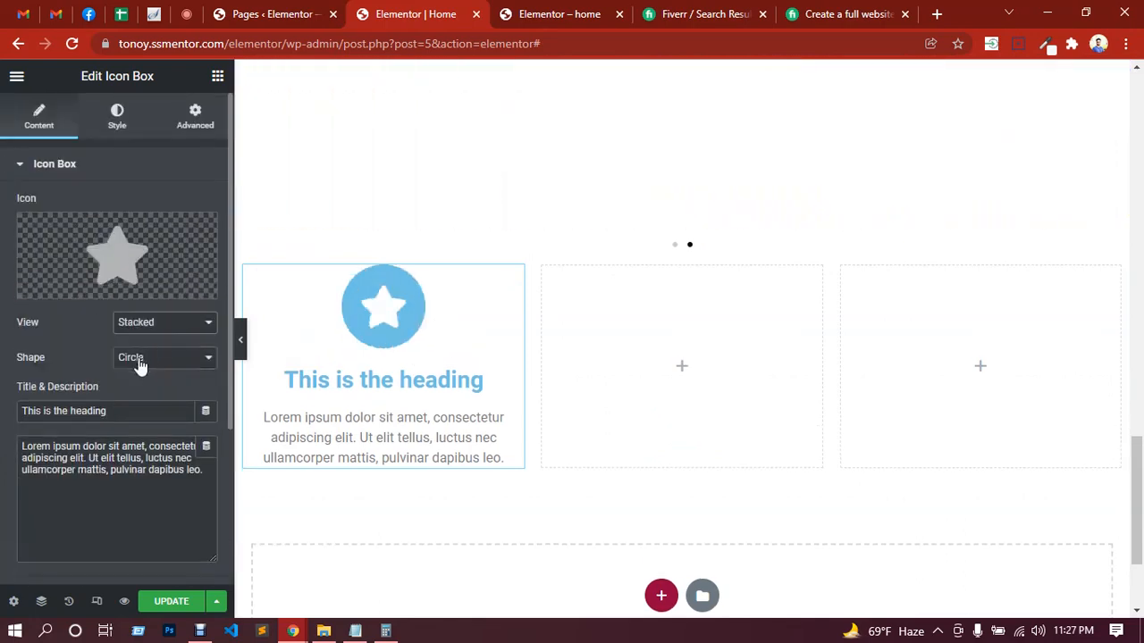
left_click(163, 358)
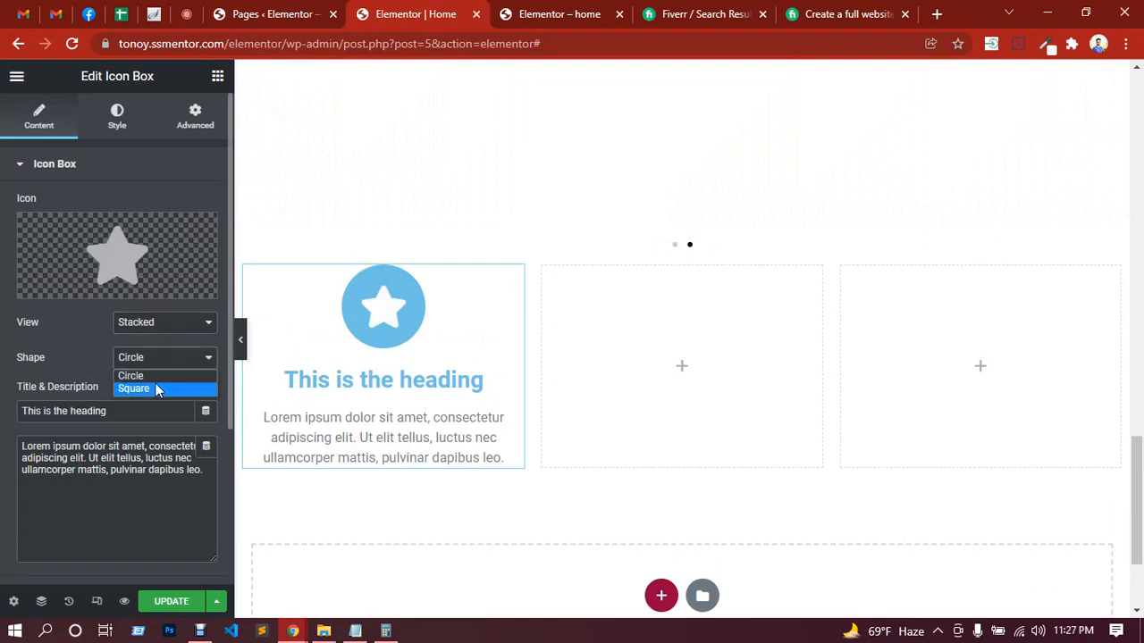
left_click(153, 386)
left_click(161, 359)
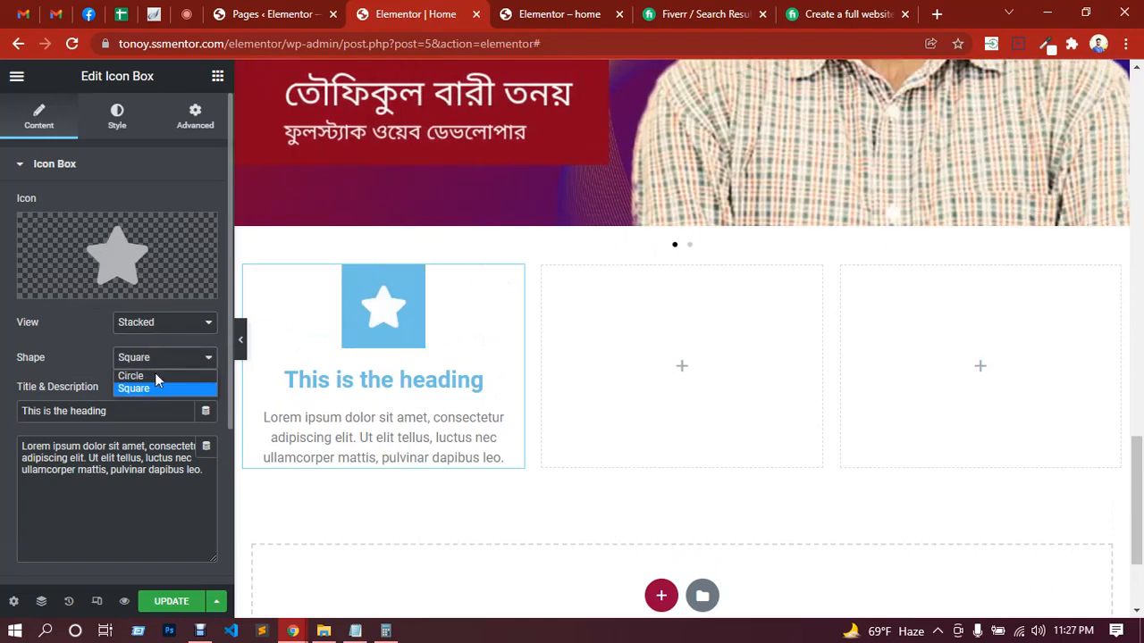
left_click(155, 372)
Step: Set the Icon Box's icon view to Framed and its shape to Square
left_click(162, 324)
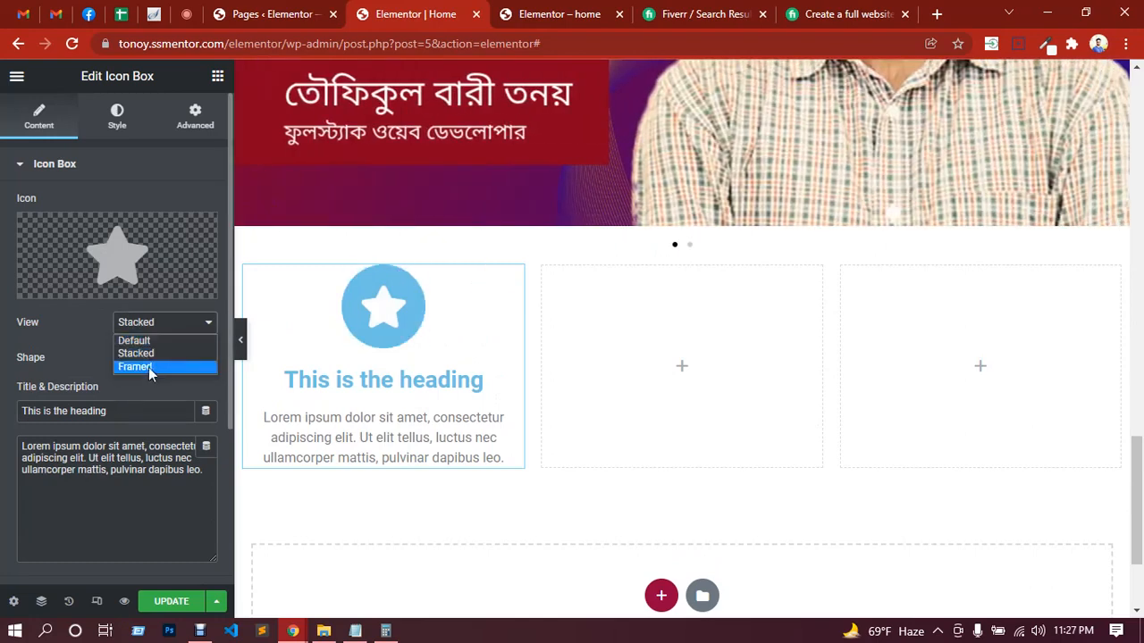
left_click(148, 366)
left_click(168, 360)
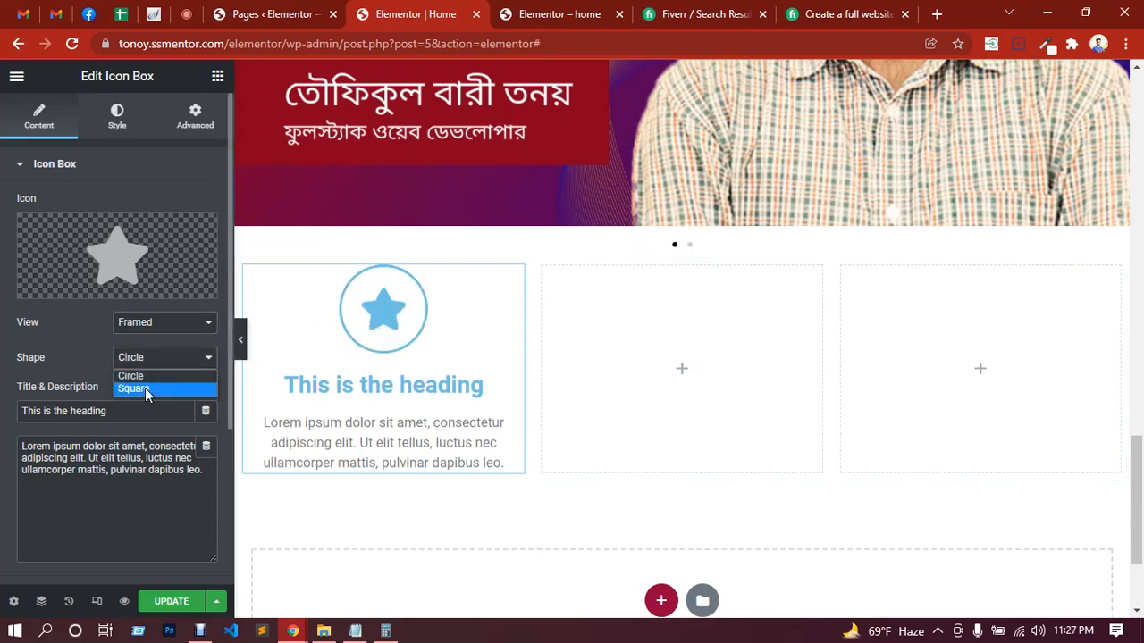
left_click(146, 390)
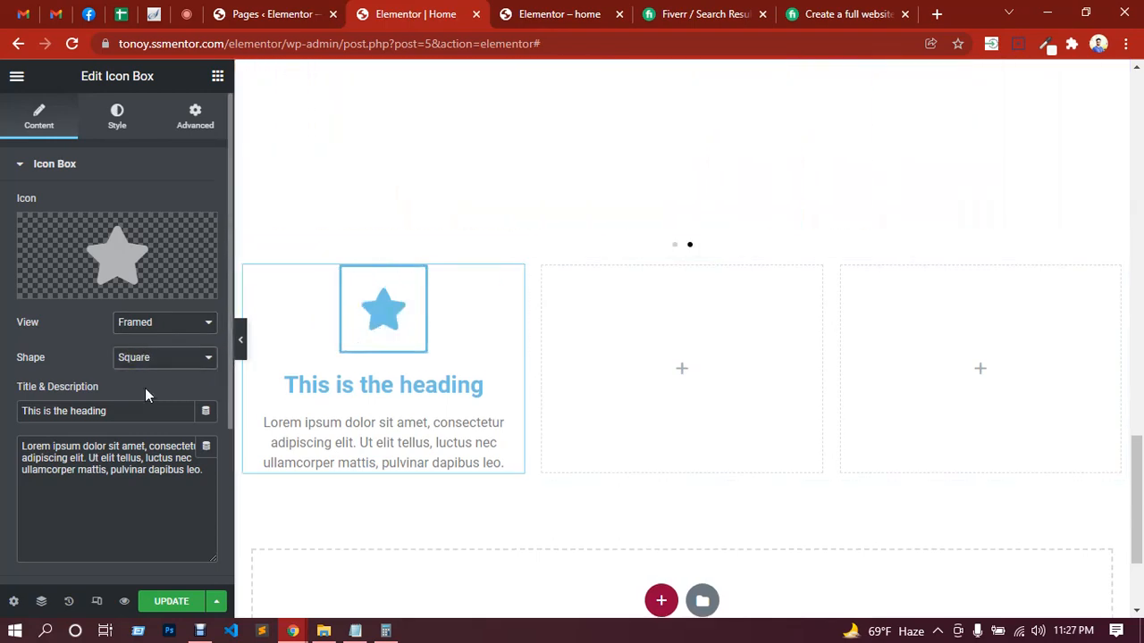
Step: Replace the star icon with the WordPress icon by filtering the icon library for "word"
left_click(123, 265)
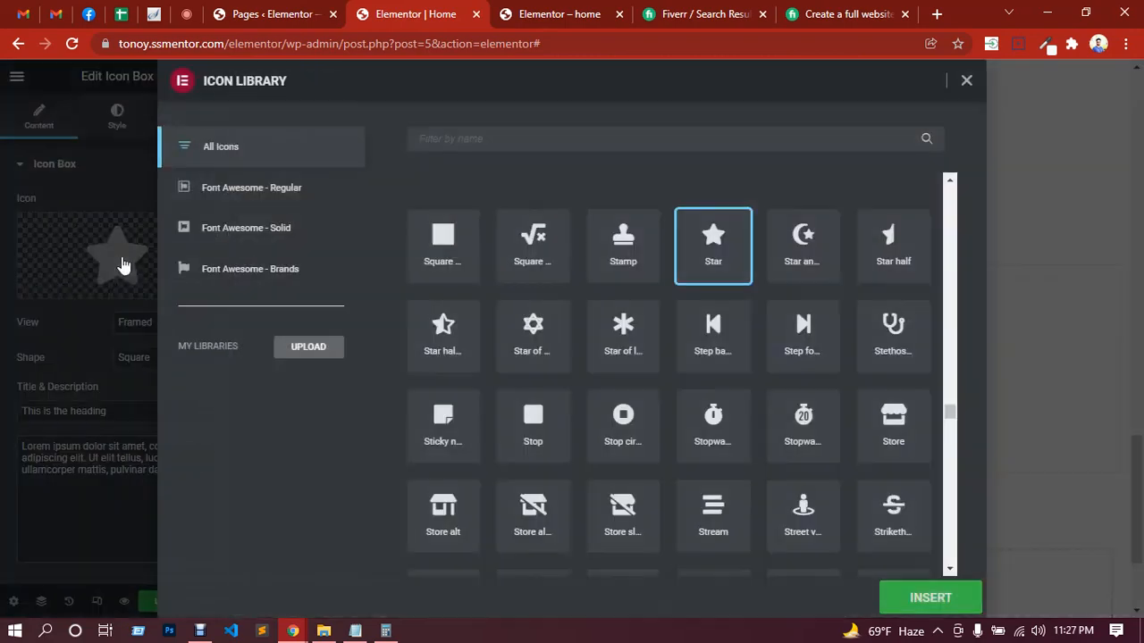
scroll(645, 317, "down", 20)
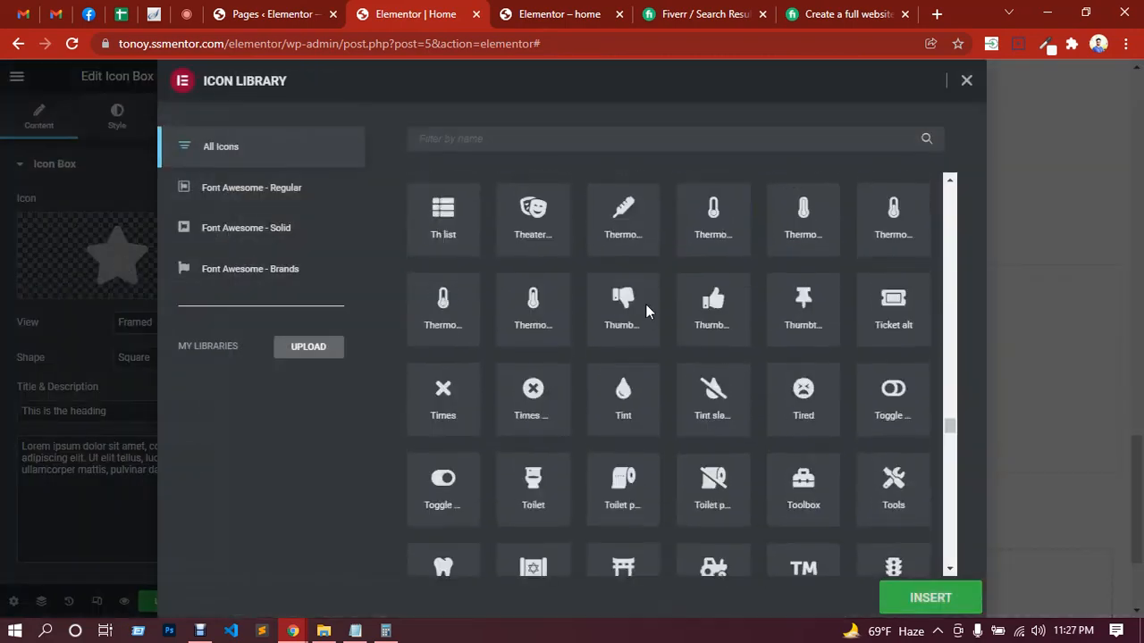
scroll(645, 308, "down", 9)
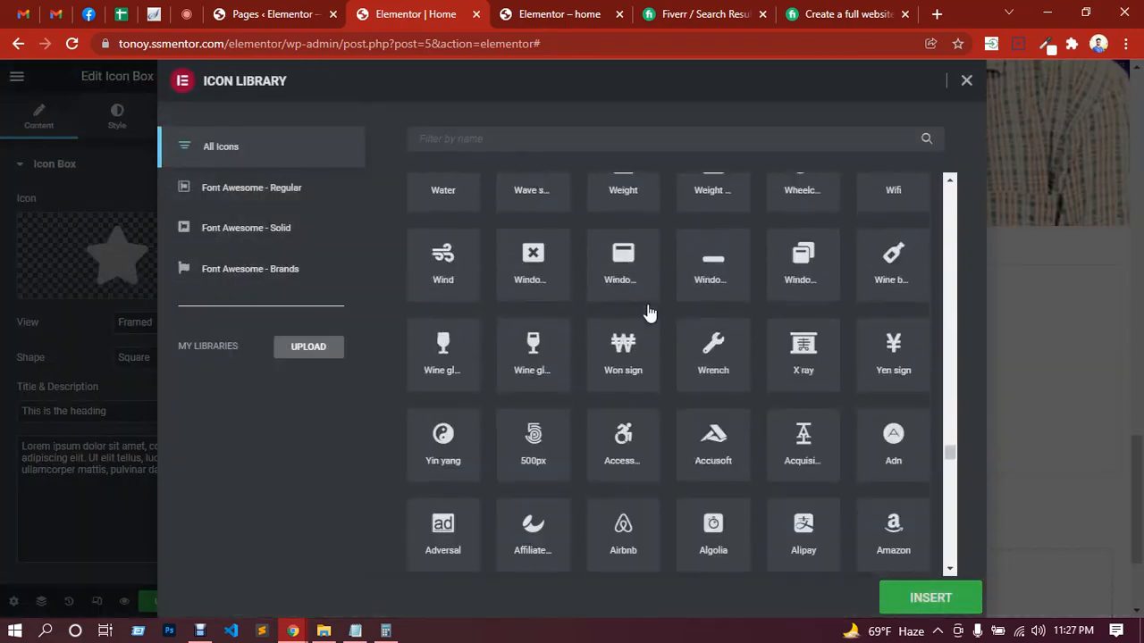
scroll(650, 313, "down", 4)
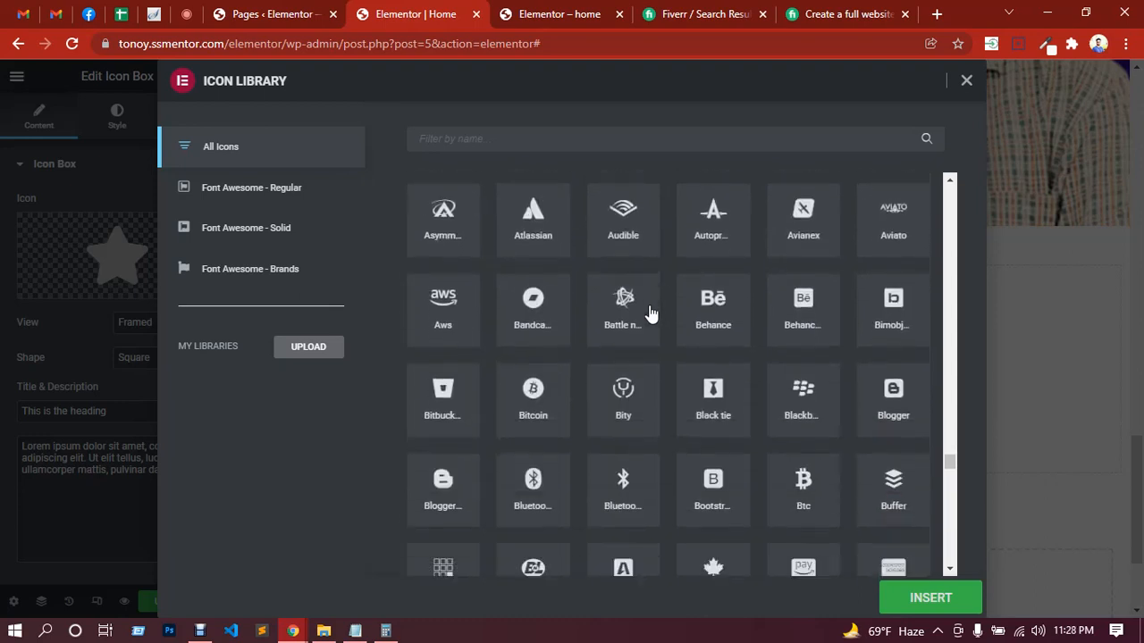
scroll(582, 370, "down", 3)
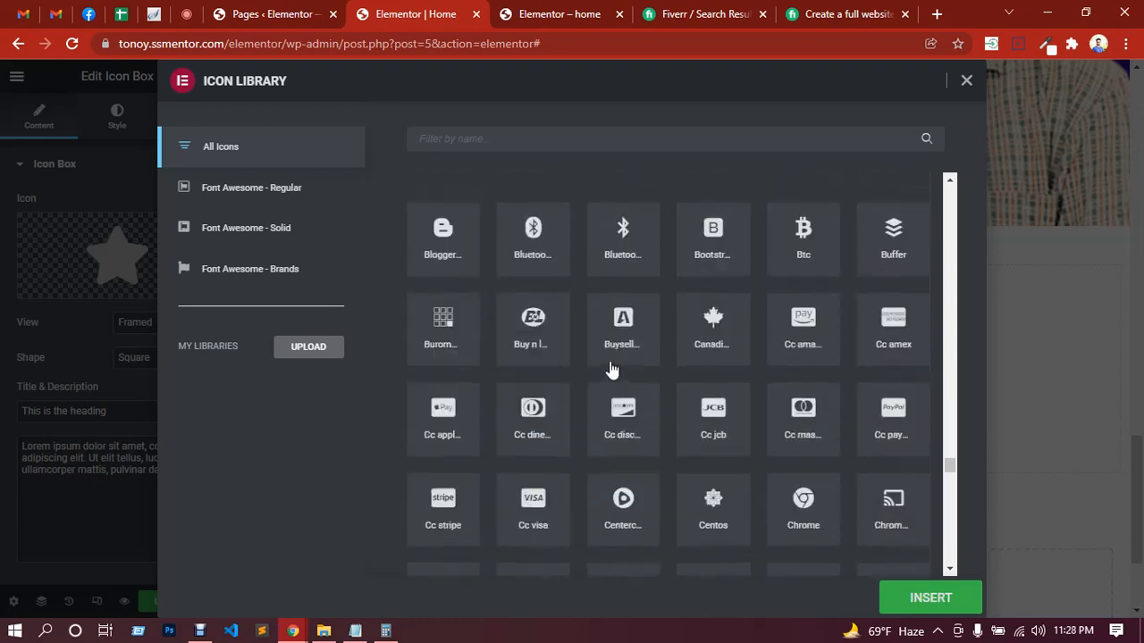
scroll(483, 215, "up", 1)
left_click(472, 141)
type("word")
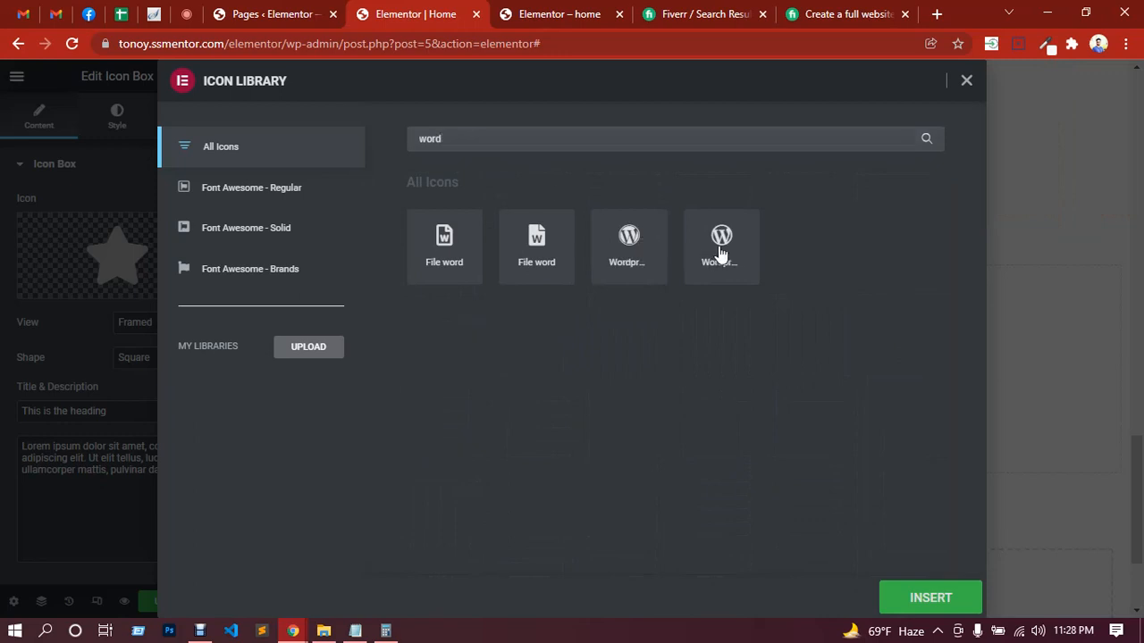
left_click(720, 255)
left_click(934, 602)
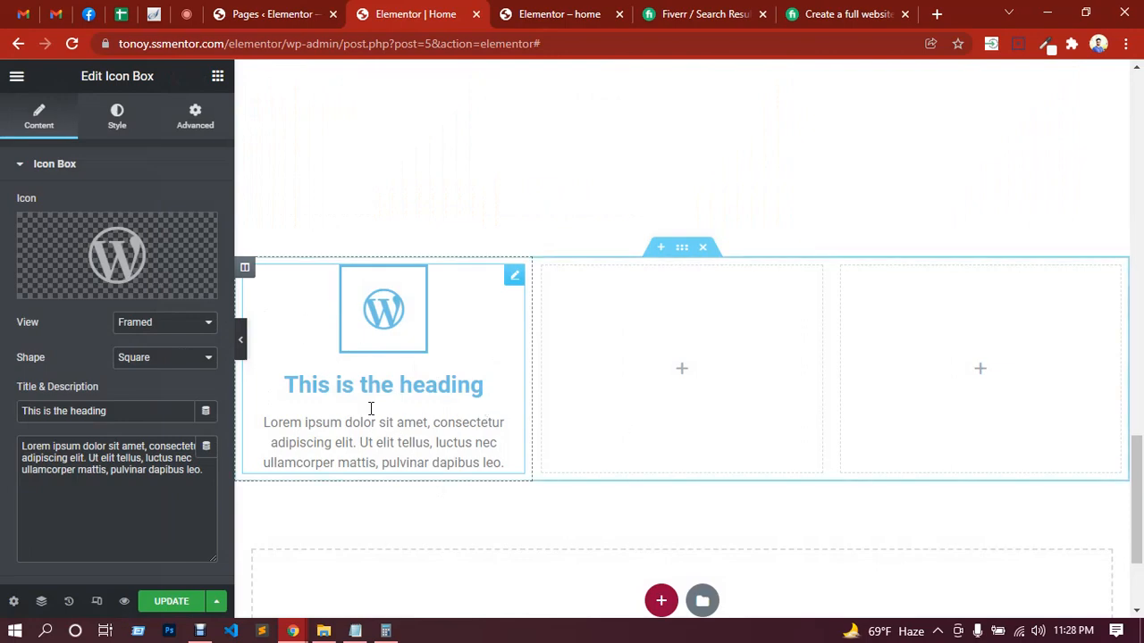
left_click(122, 111)
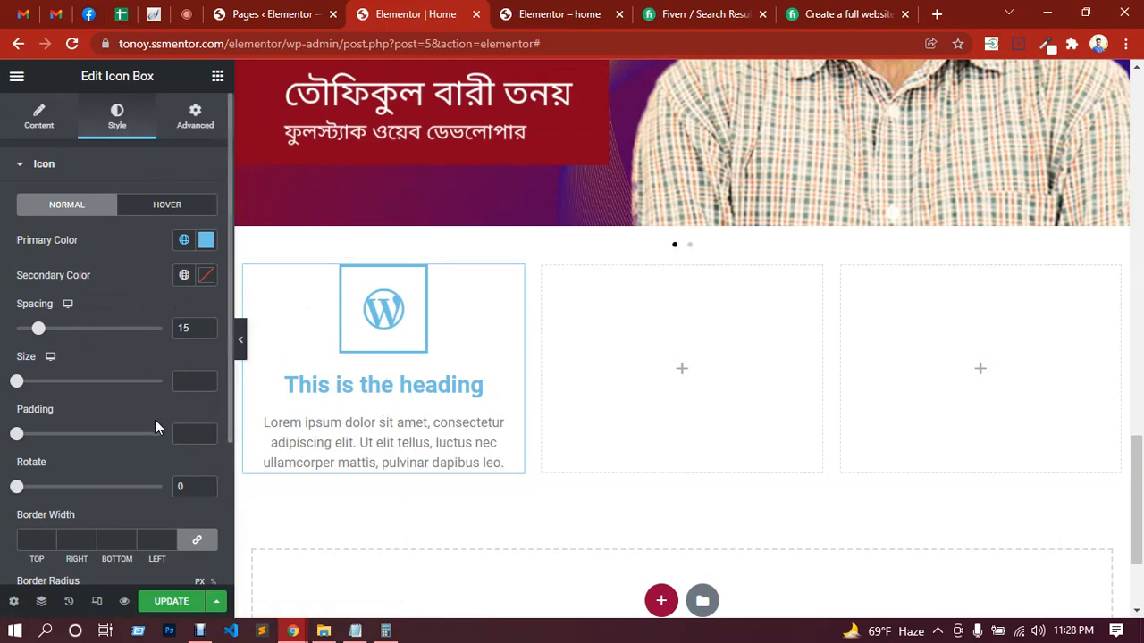
scroll(154, 419, "down", 2)
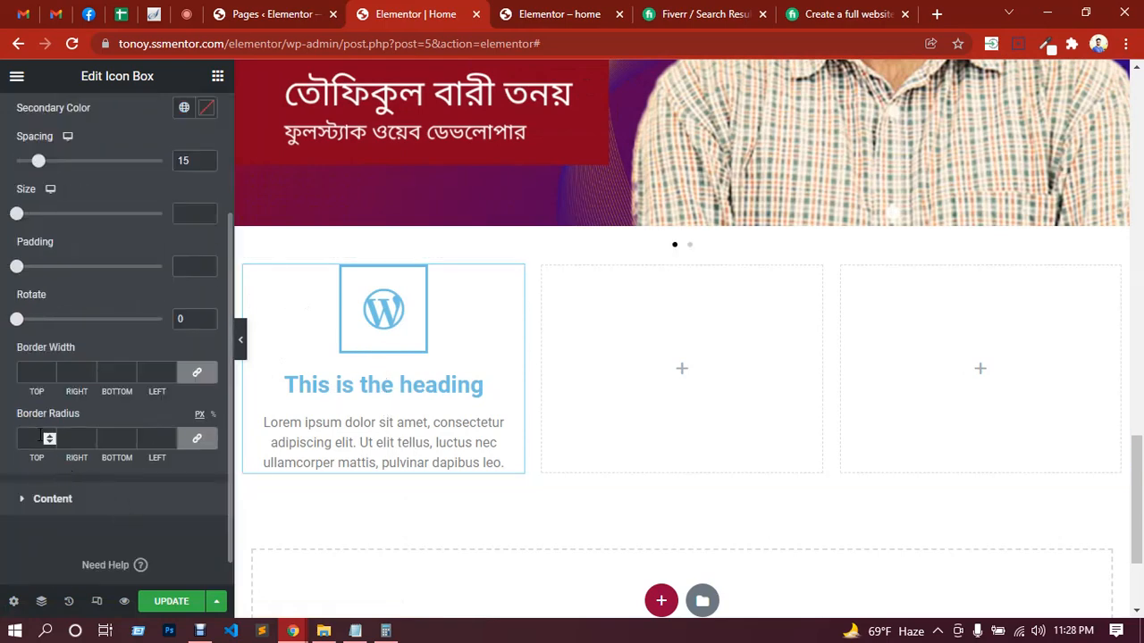
scroll(46, 433, "up", 1)
scroll(53, 384, "up", 1)
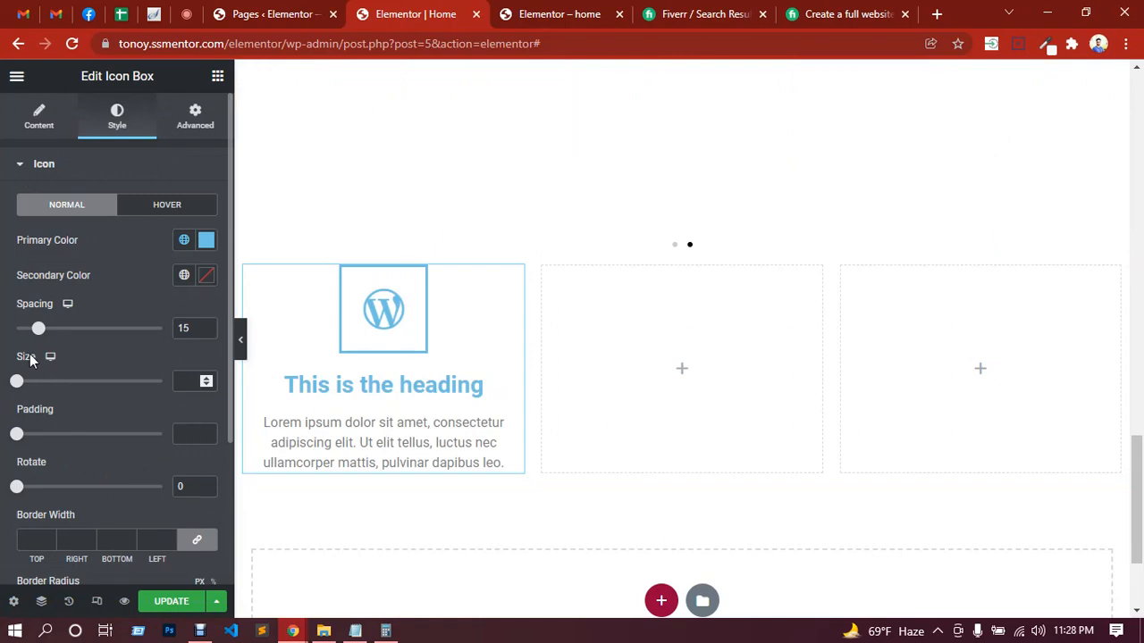
Step: Give the Icon Box a Classic background in its normal state with the color #eee
left_click(205, 107)
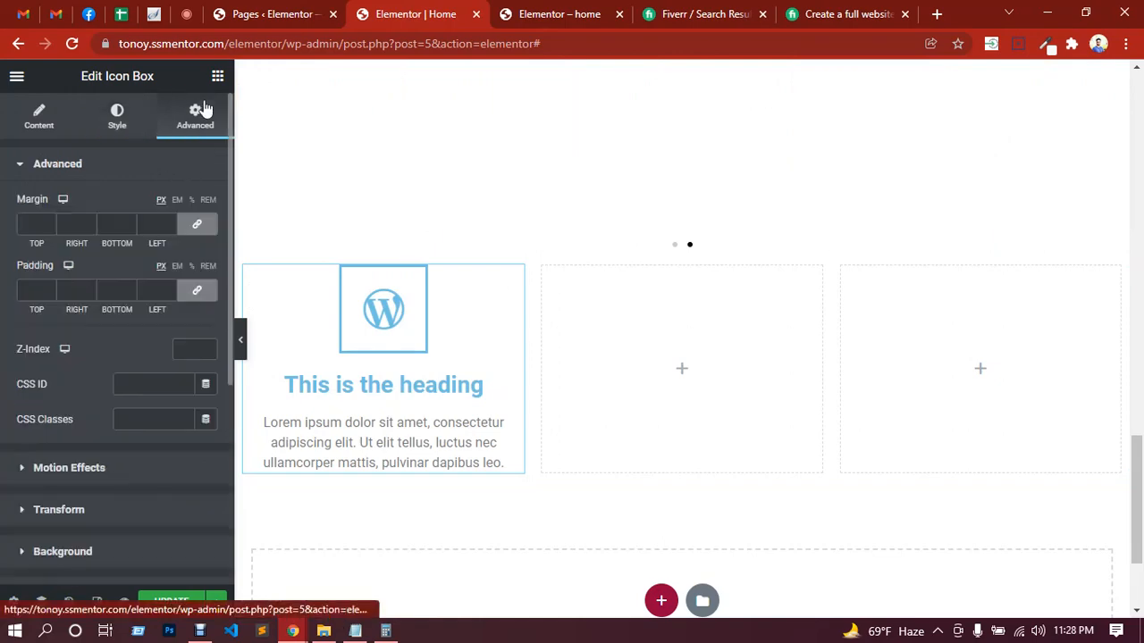
scroll(35, 411, "down", 2)
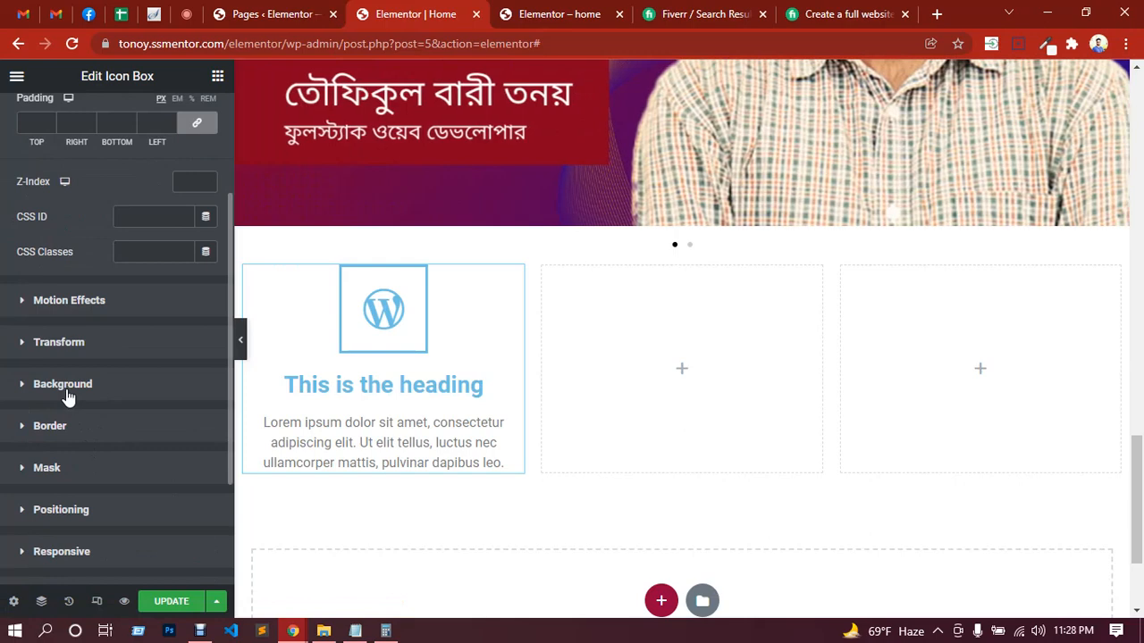
left_click(69, 397)
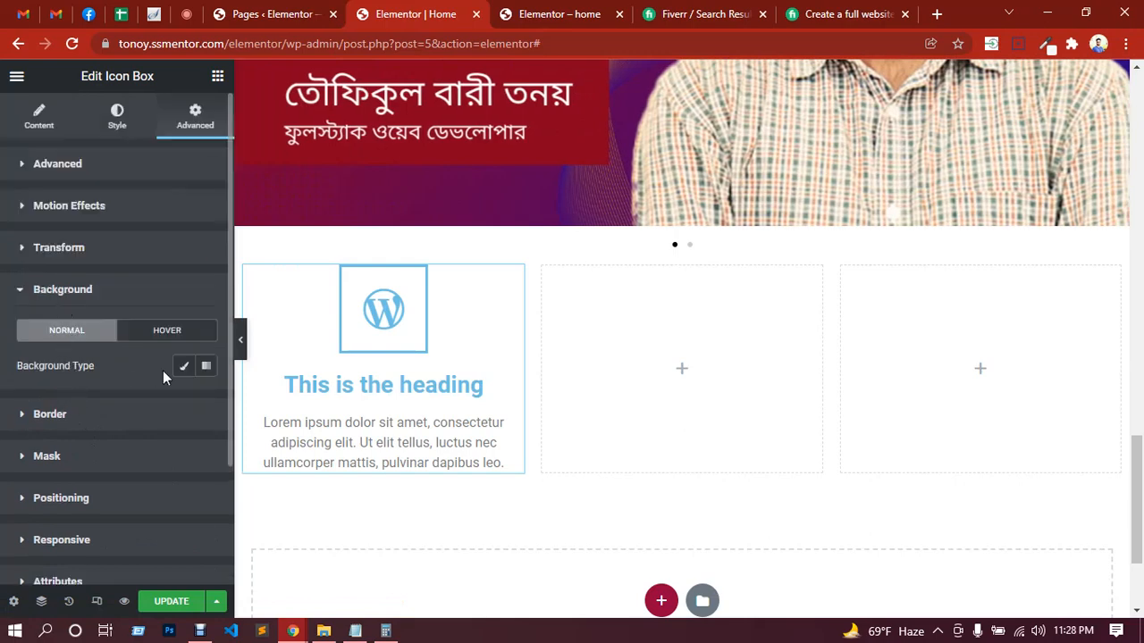
left_click(184, 367)
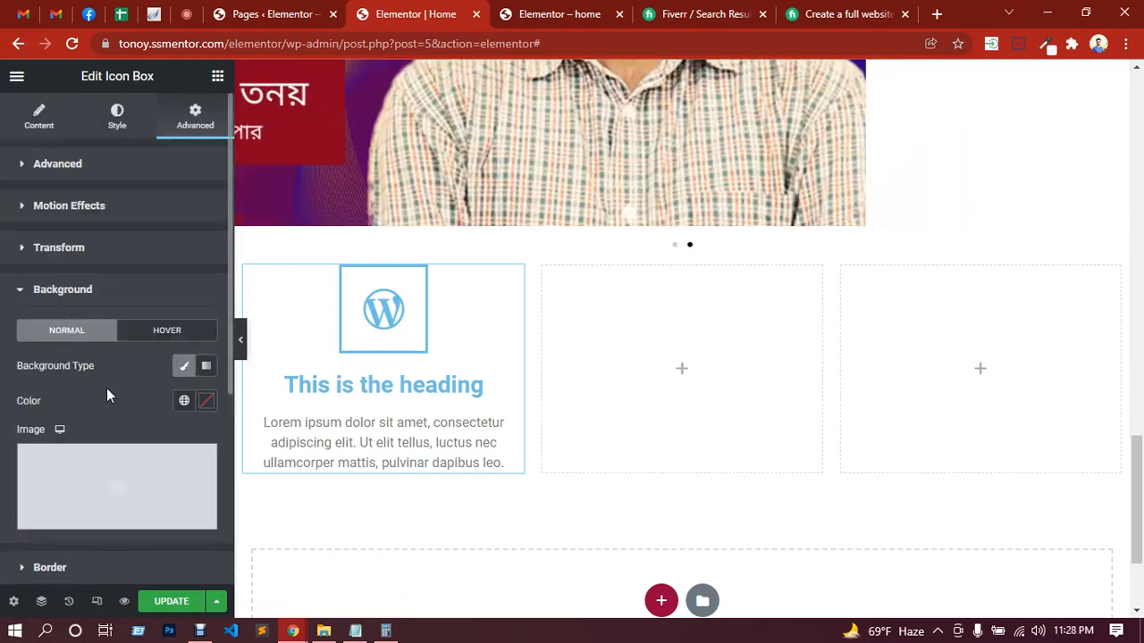
scroll(108, 393, "down", 1)
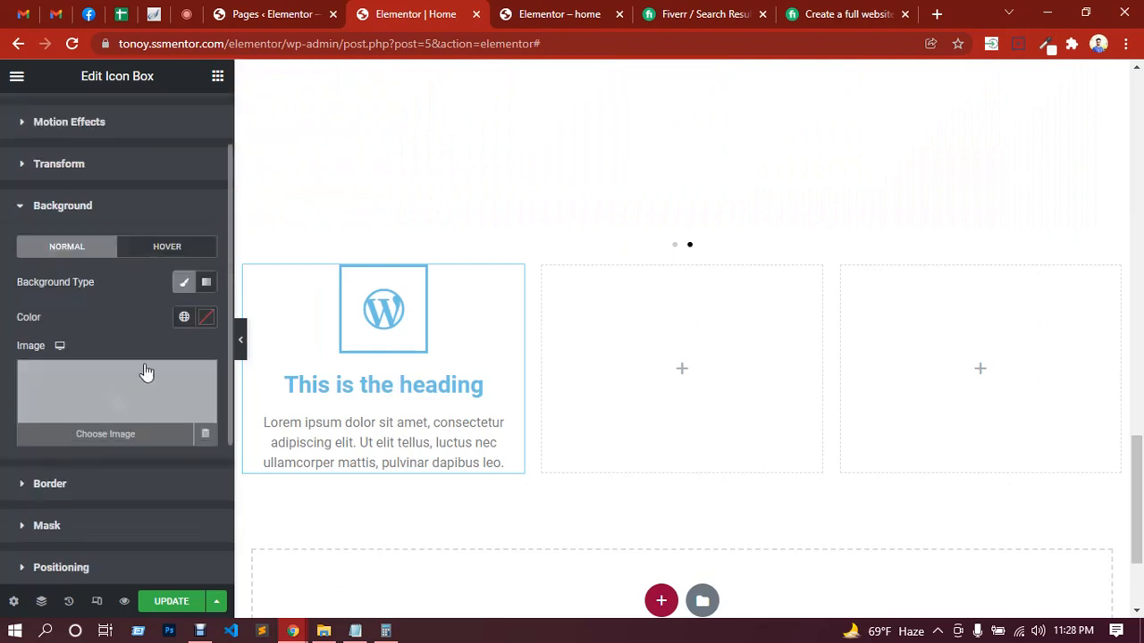
left_click(210, 319)
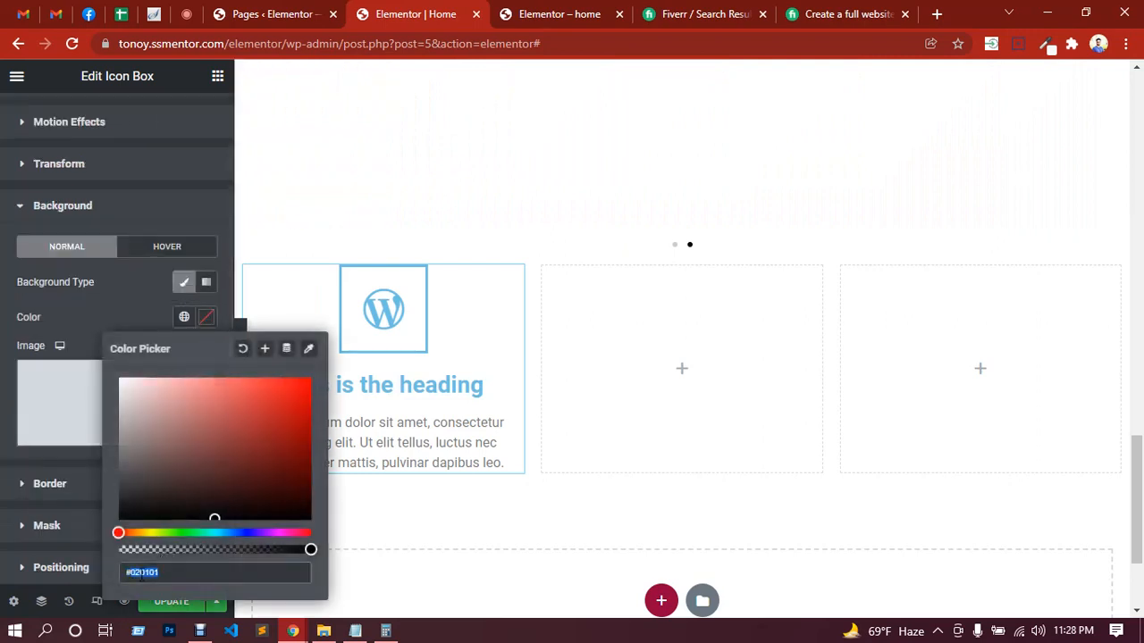
type("#eee")
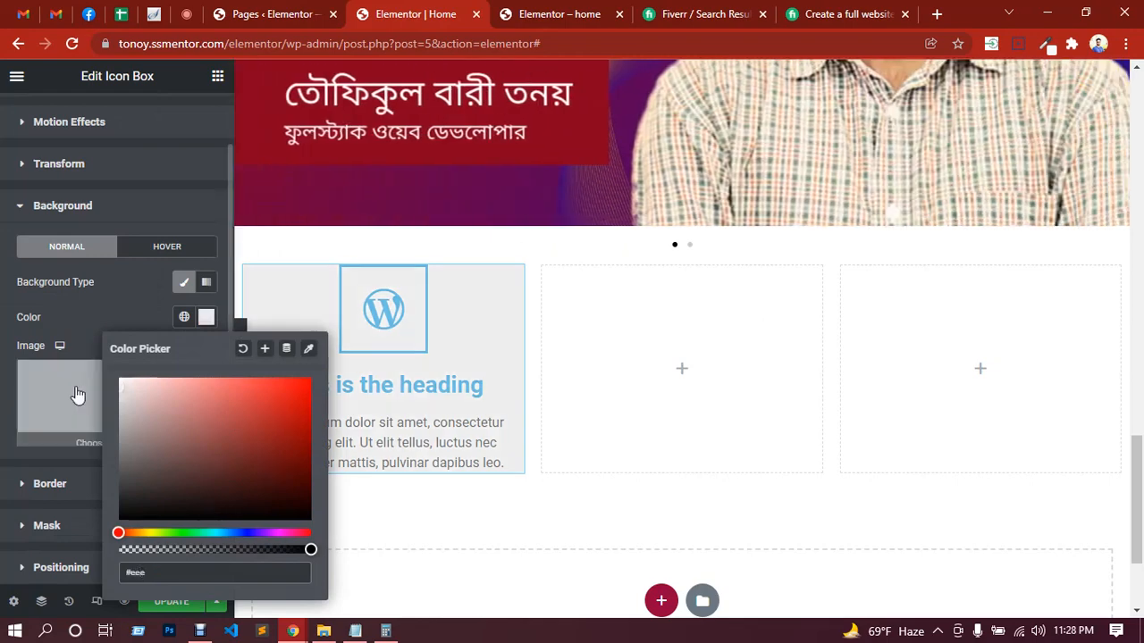
left_click(103, 318)
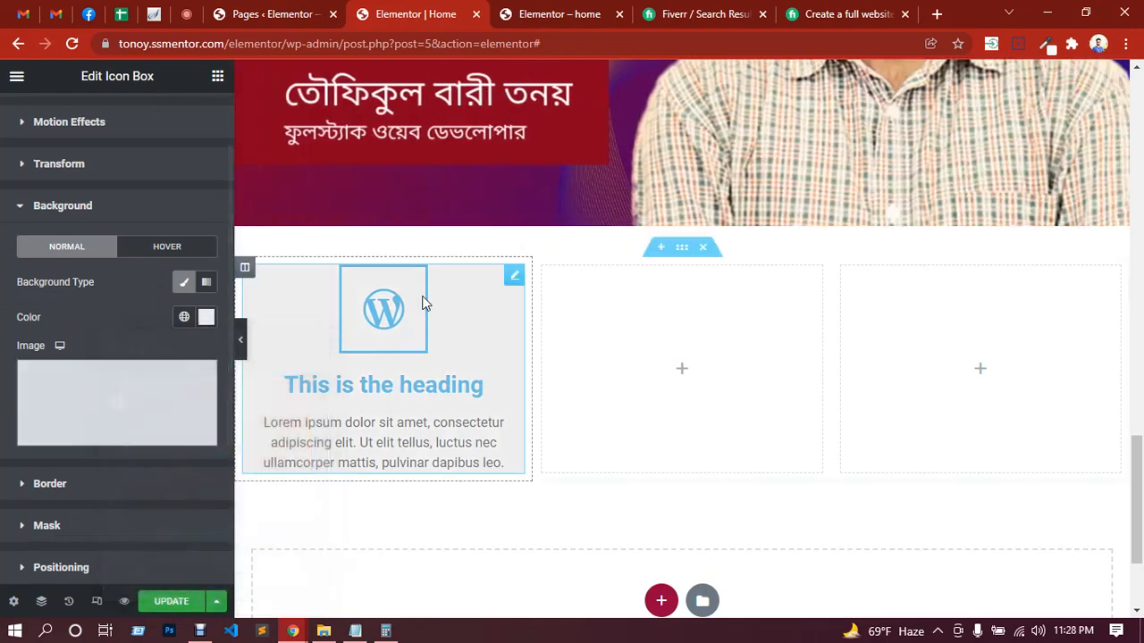
Step: Give the Icon Box a Classic hover background in red, #BA1D1D
left_click(179, 253)
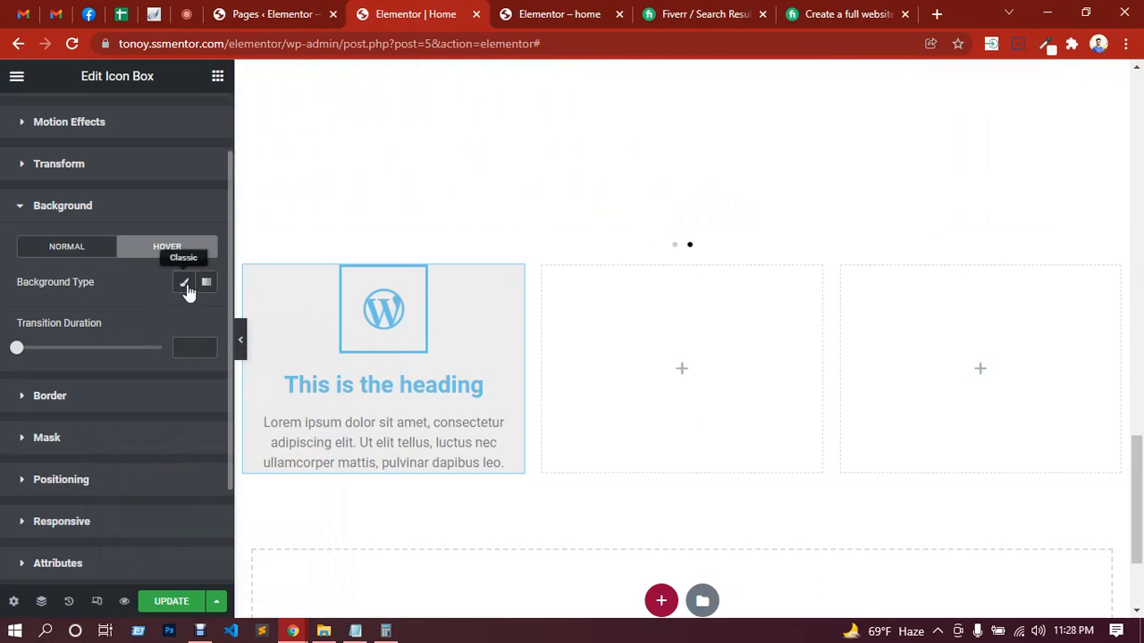
left_click(183, 282)
left_click(206, 317)
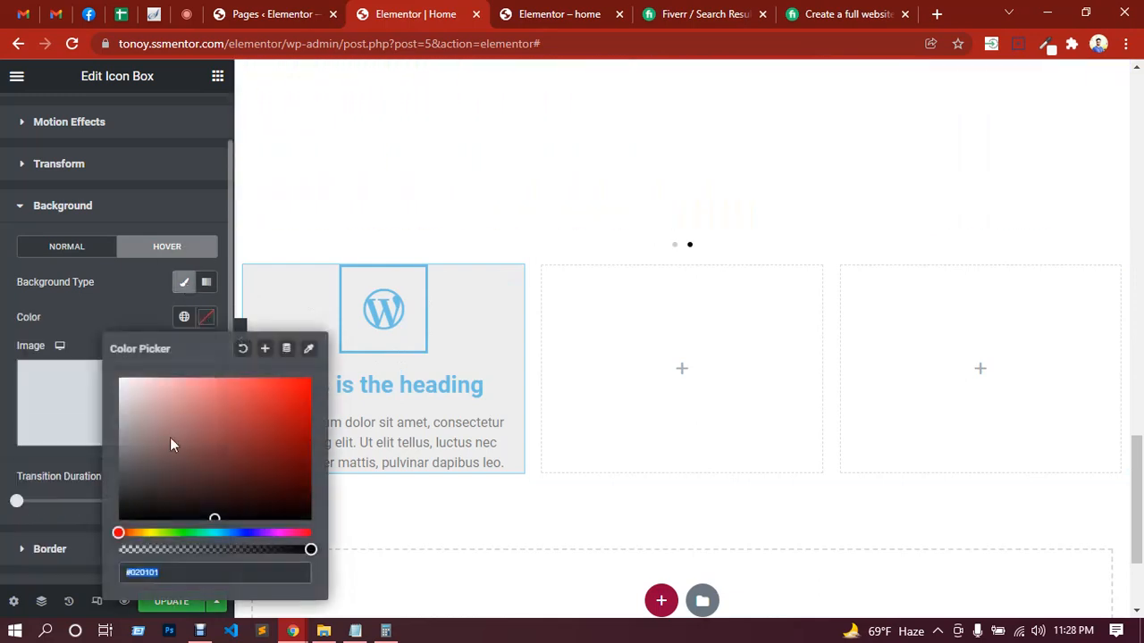
left_click(280, 415)
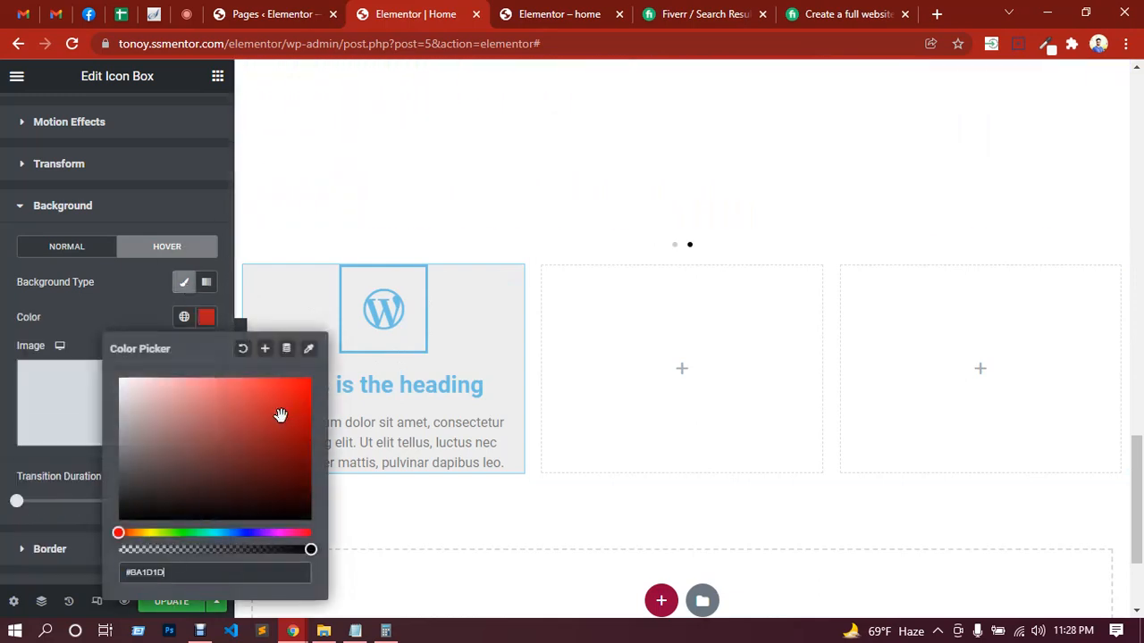
left_click(139, 314)
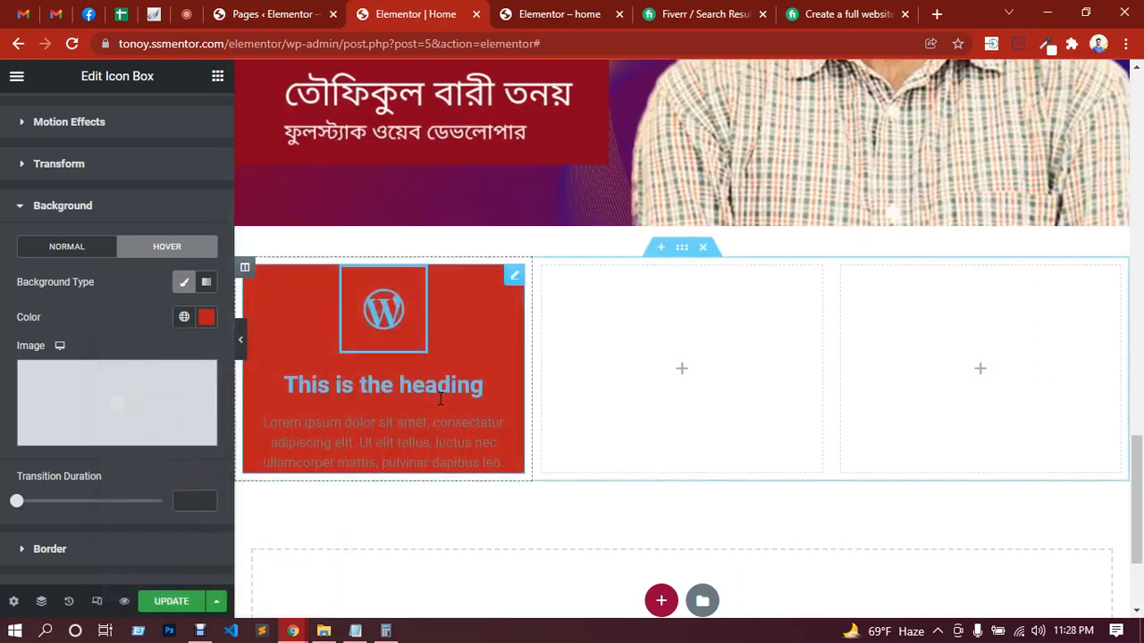
Step: Unlink the Icon Box's padding values and set top and bottom to 40 px, right and left to 20 px
scroll(141, 309, "up", 1)
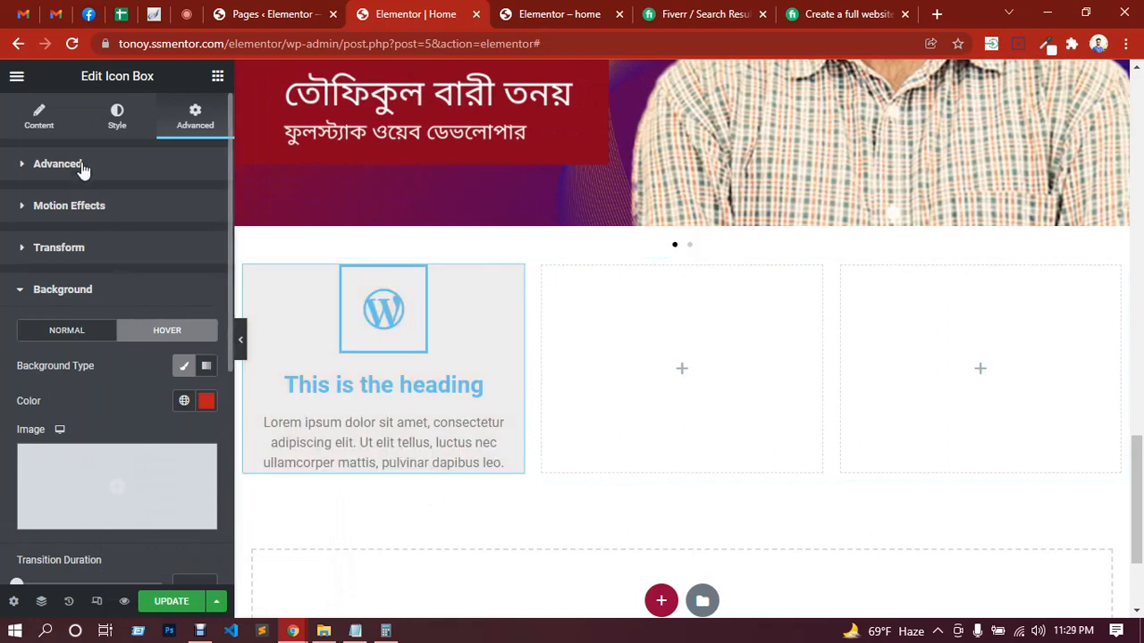
left_click(82, 170)
left_click(197, 289)
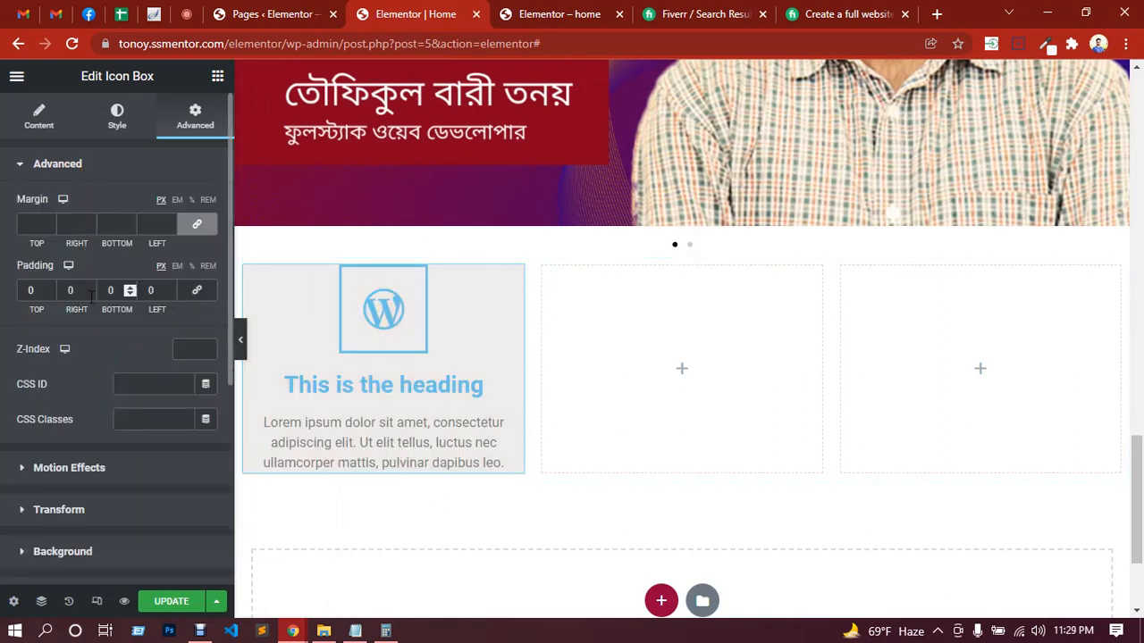
left_click(30, 289)
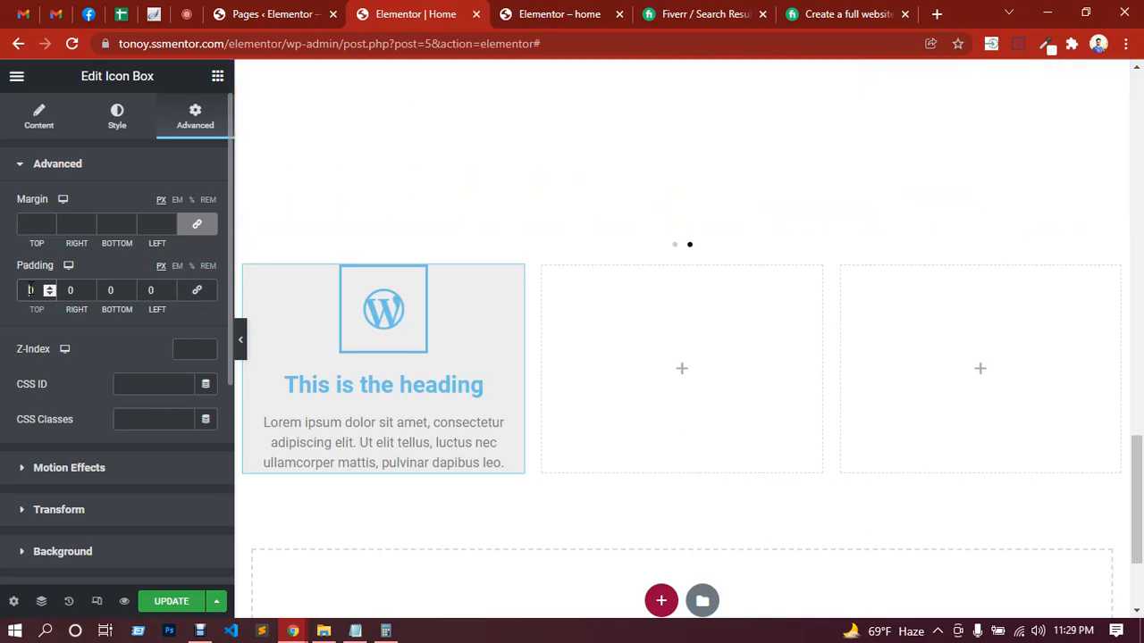
type("40")
left_click(110, 290)
type("4")
left_click(70, 289)
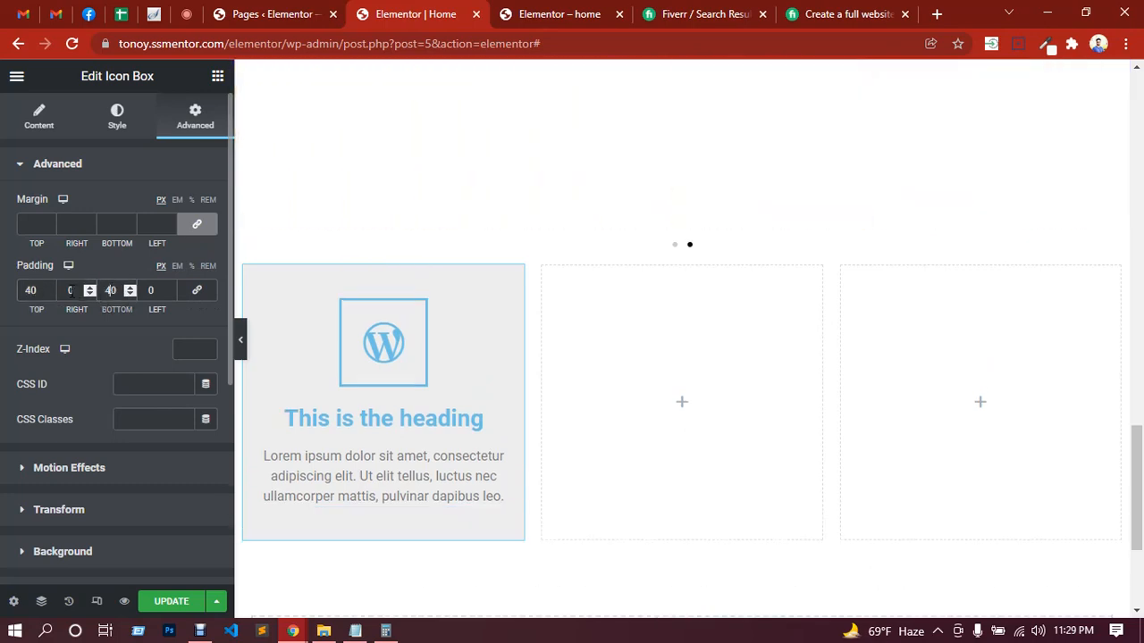
type("2")
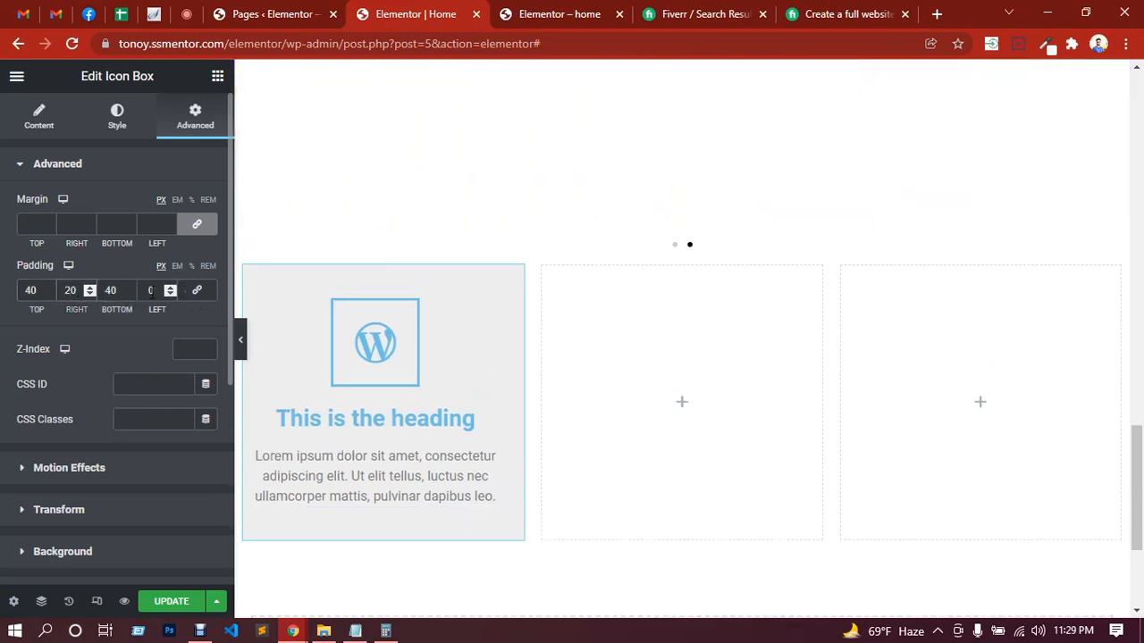
left_click(149, 290)
type("2")
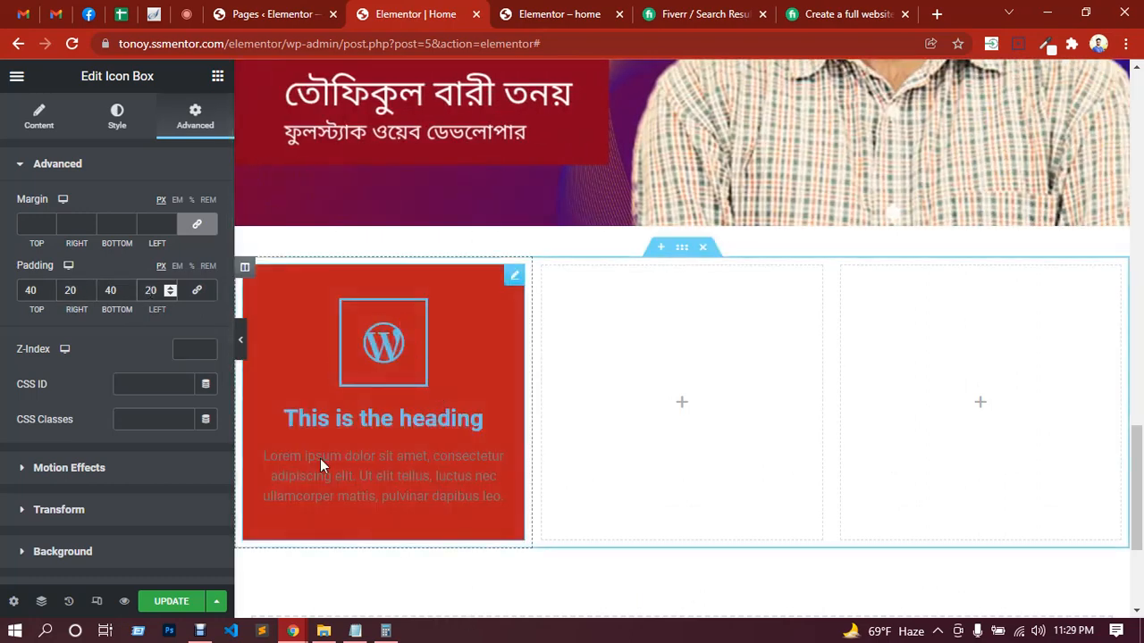
Step: Switch to the Google Meet call to check the in-call messages, and return to the Elementor editor
left_click(186, 14)
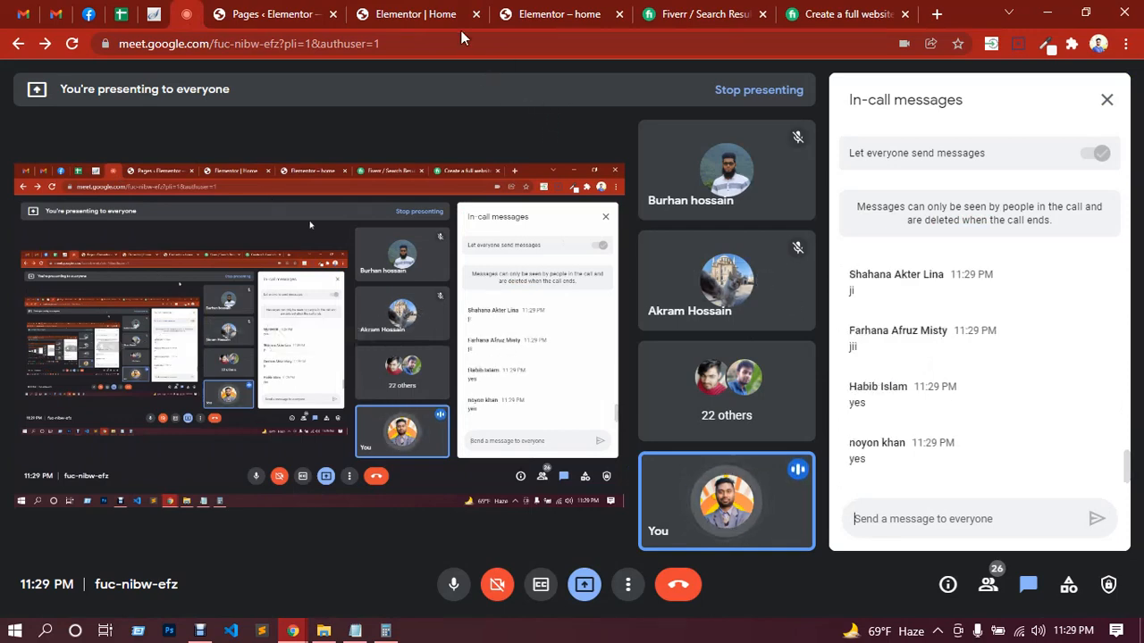
left_click(418, 11)
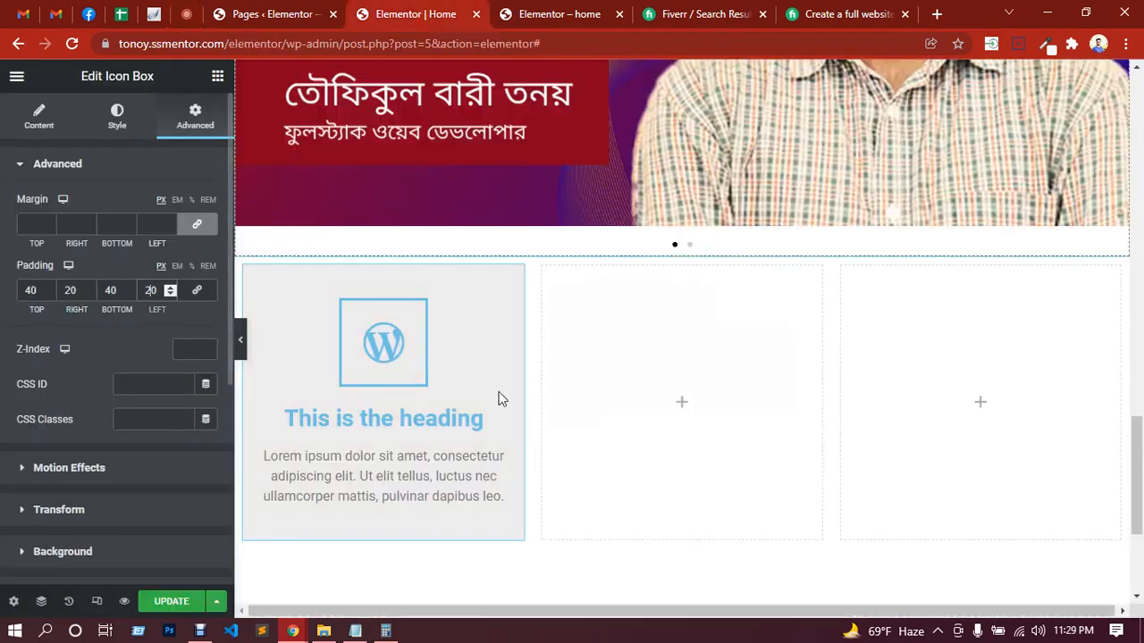
Step: Duplicate the WordPress Icon Box in the first column and move one of the two boxes into the middle column
right_click(453, 316)
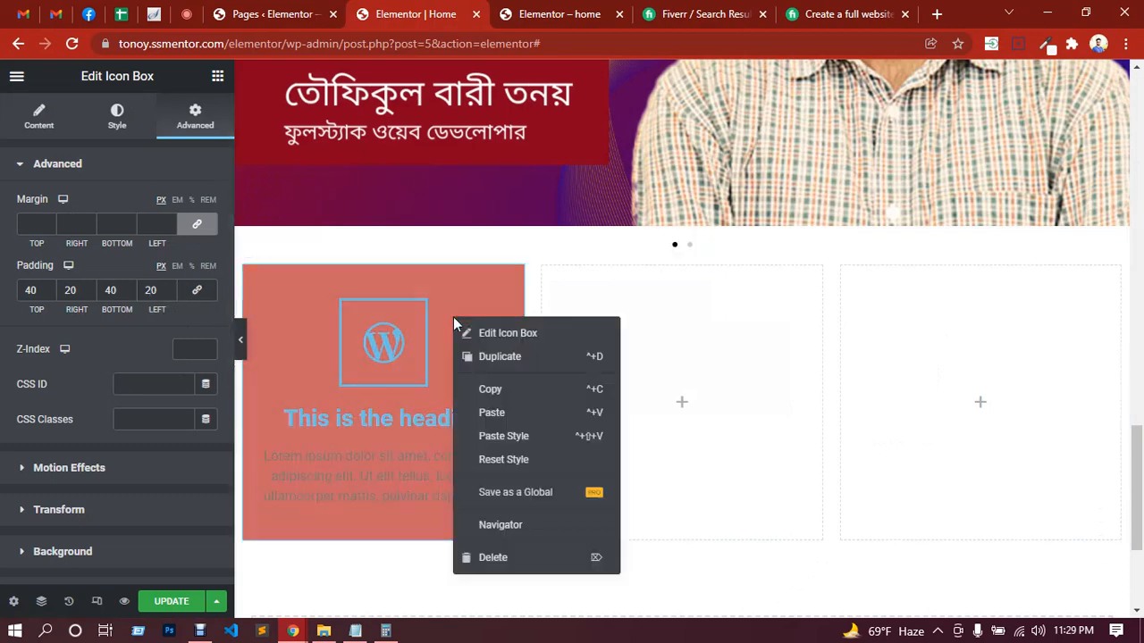
left_click(499, 391)
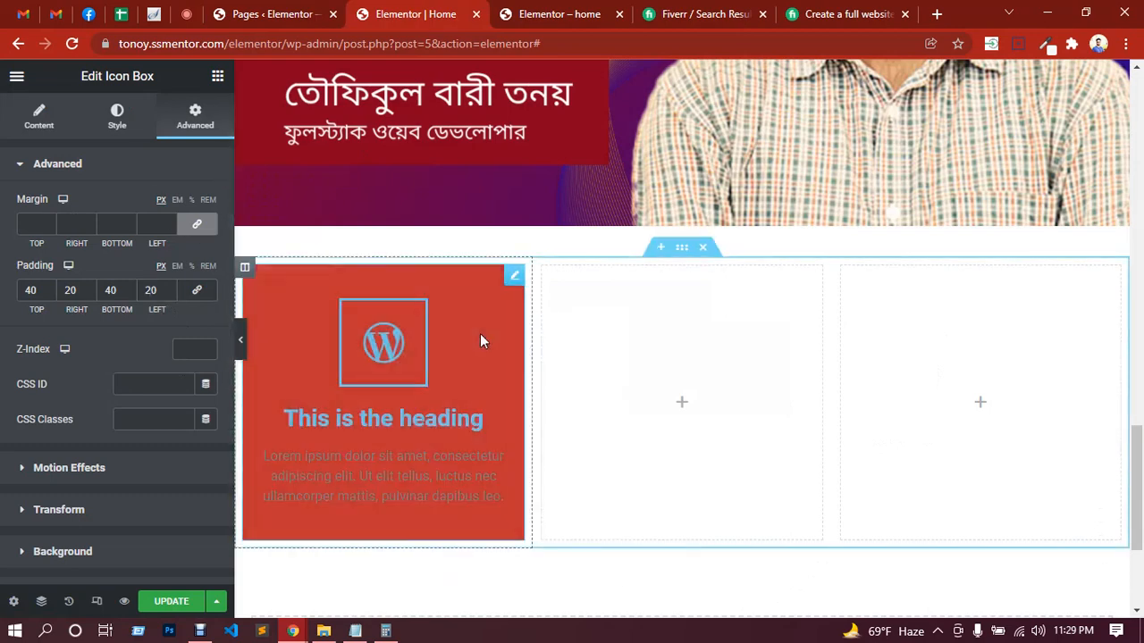
right_click(479, 336)
left_click(511, 367)
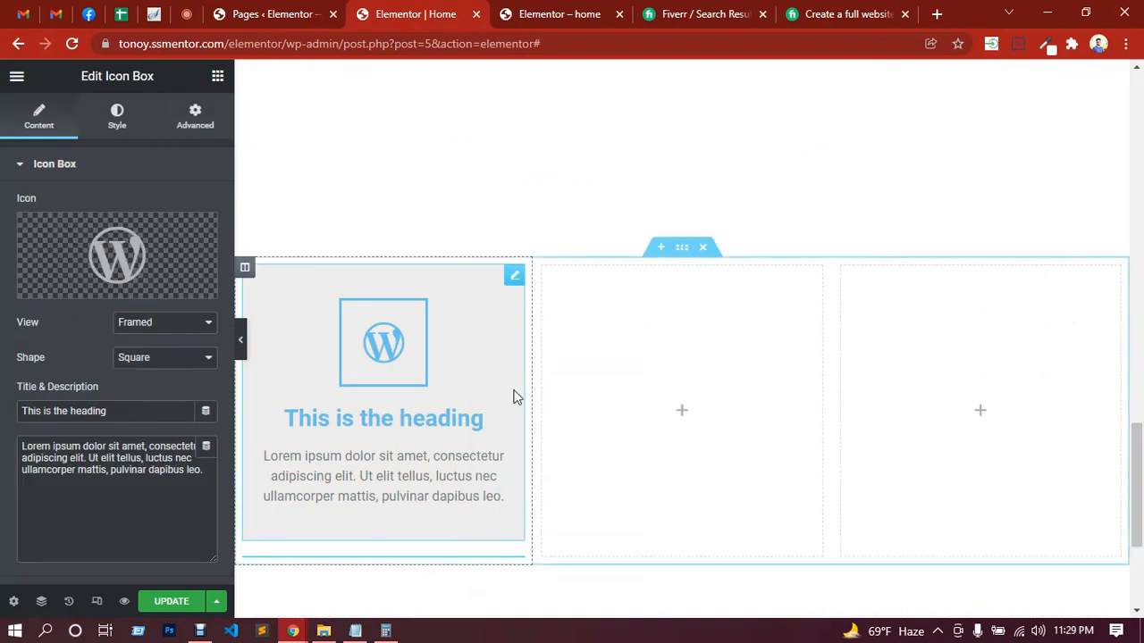
scroll(472, 434, "up", 2)
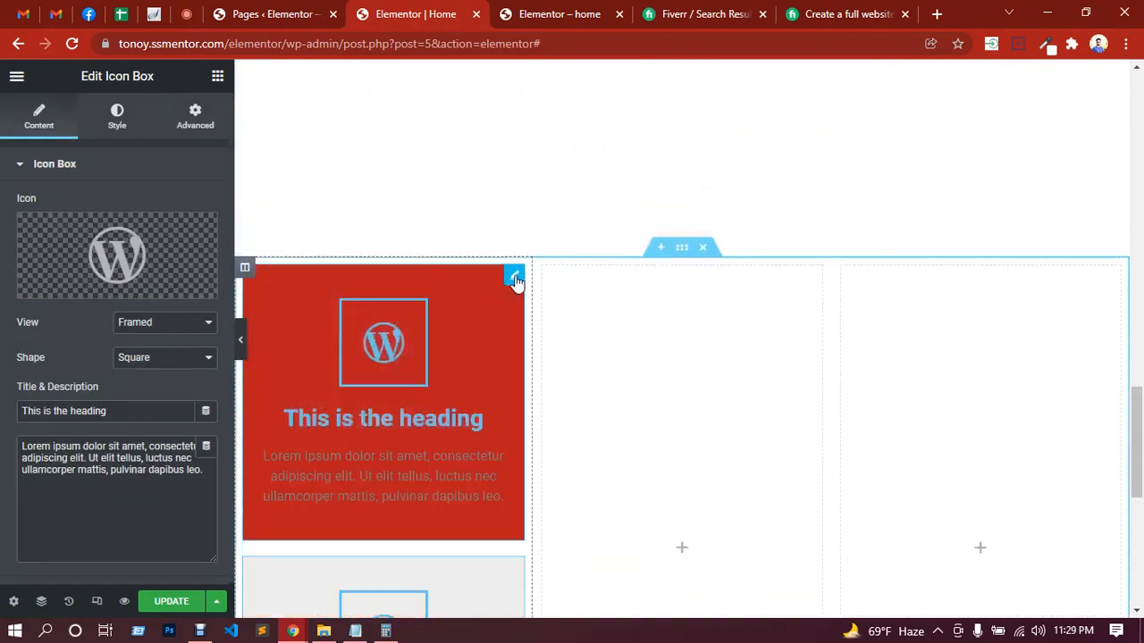
left_click_drag(514, 280, 646, 311)
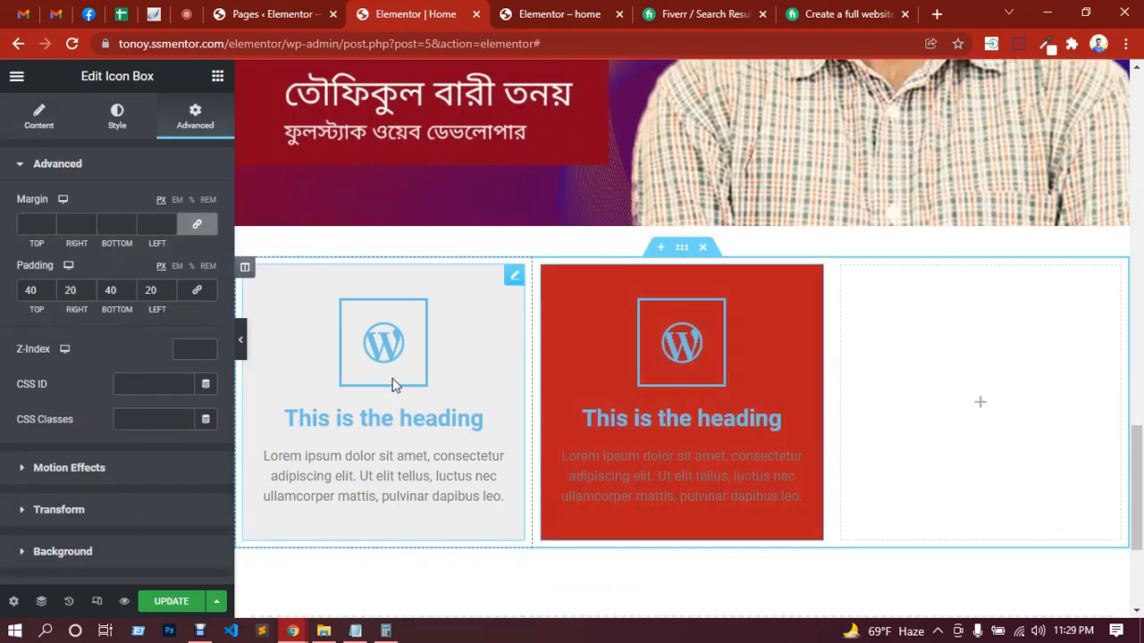
Step: Duplicate the middle Icon Box into the third column and delete that copy again
right_click(783, 304)
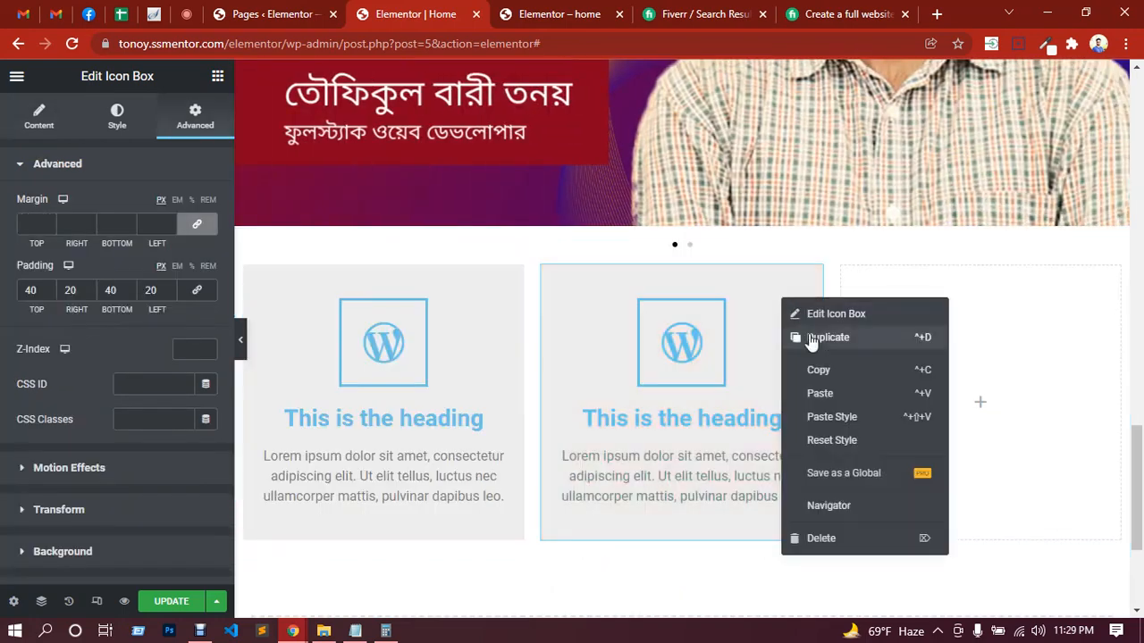
left_click(807, 336)
left_click_drag(813, 279, 940, 309)
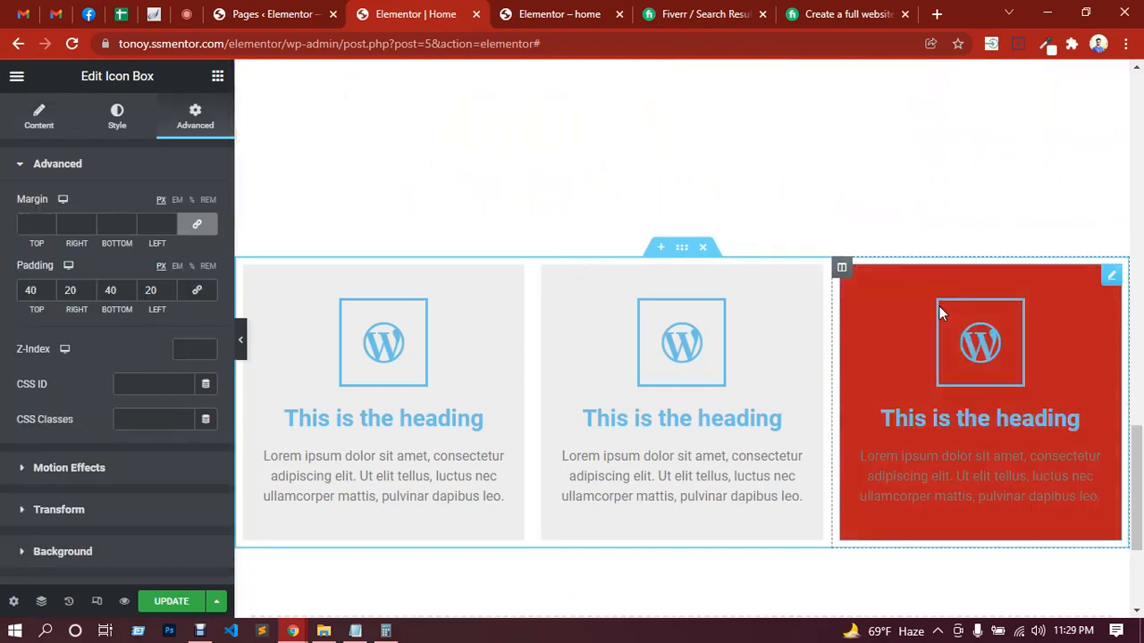
right_click(880, 304)
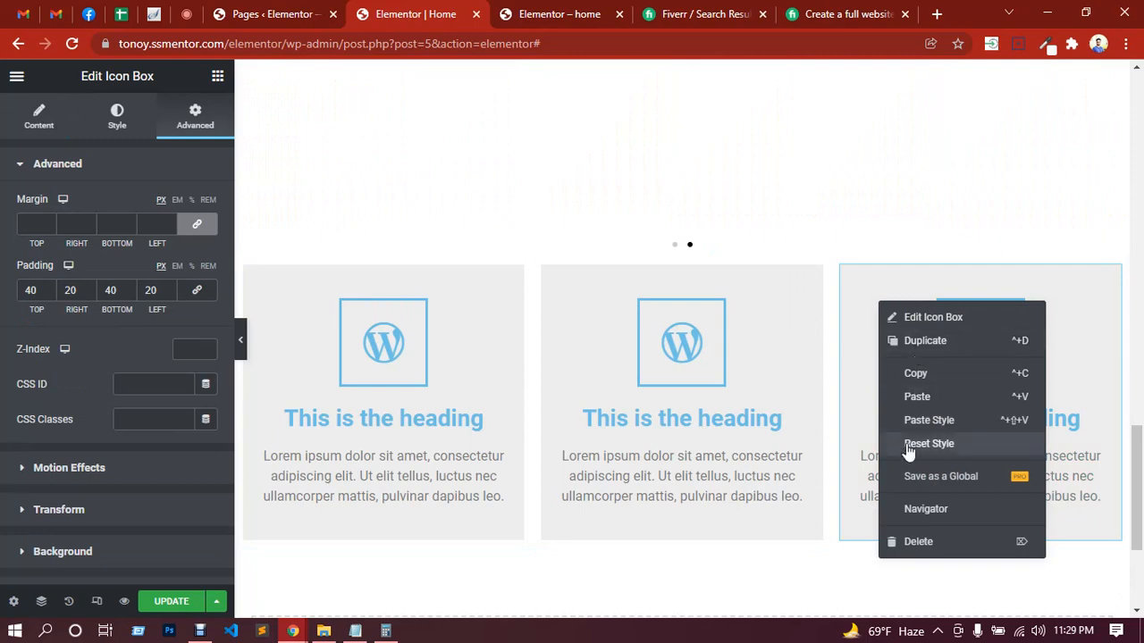
left_click(920, 541)
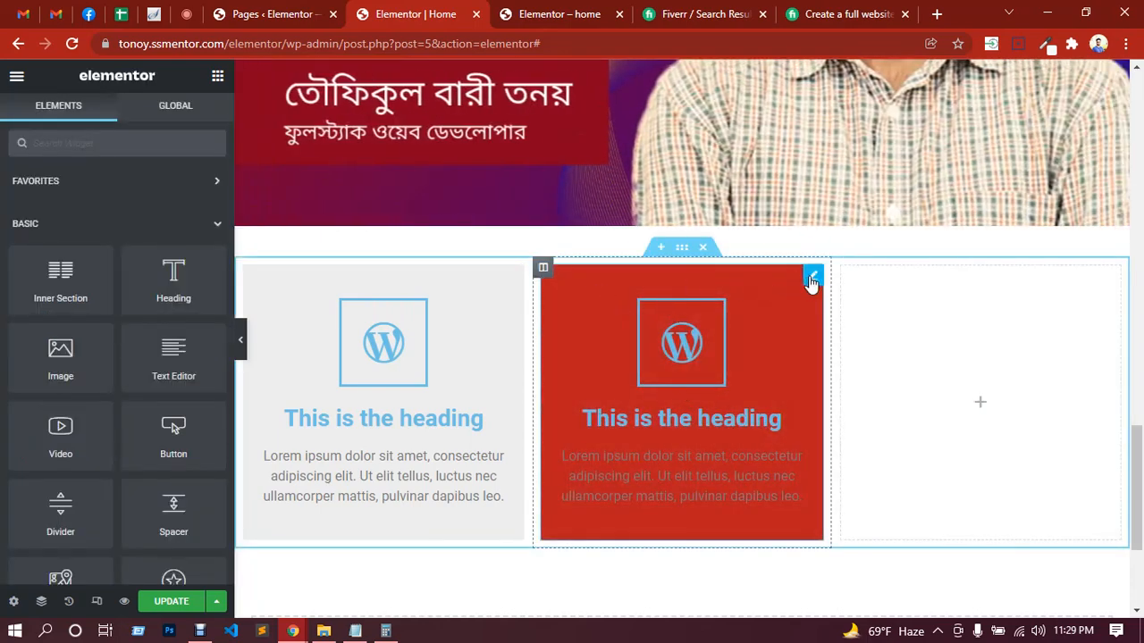
Step: Copy the middle Icon Box and paste it into the empty third column
right_click(811, 282)
left_click(835, 350)
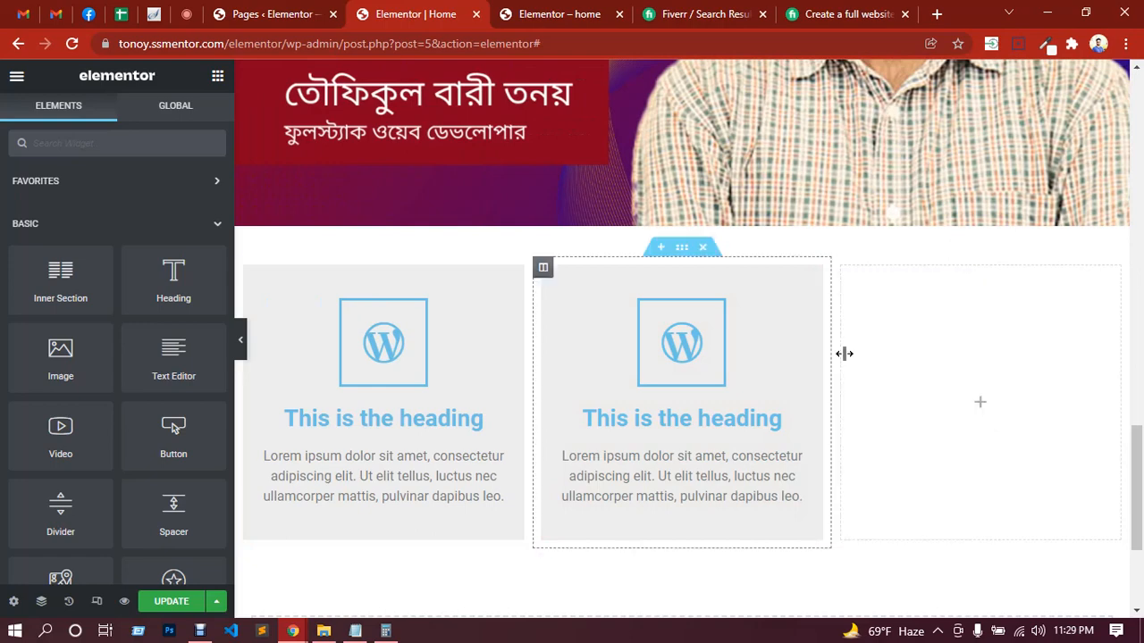
right_click(982, 320)
left_click(947, 438)
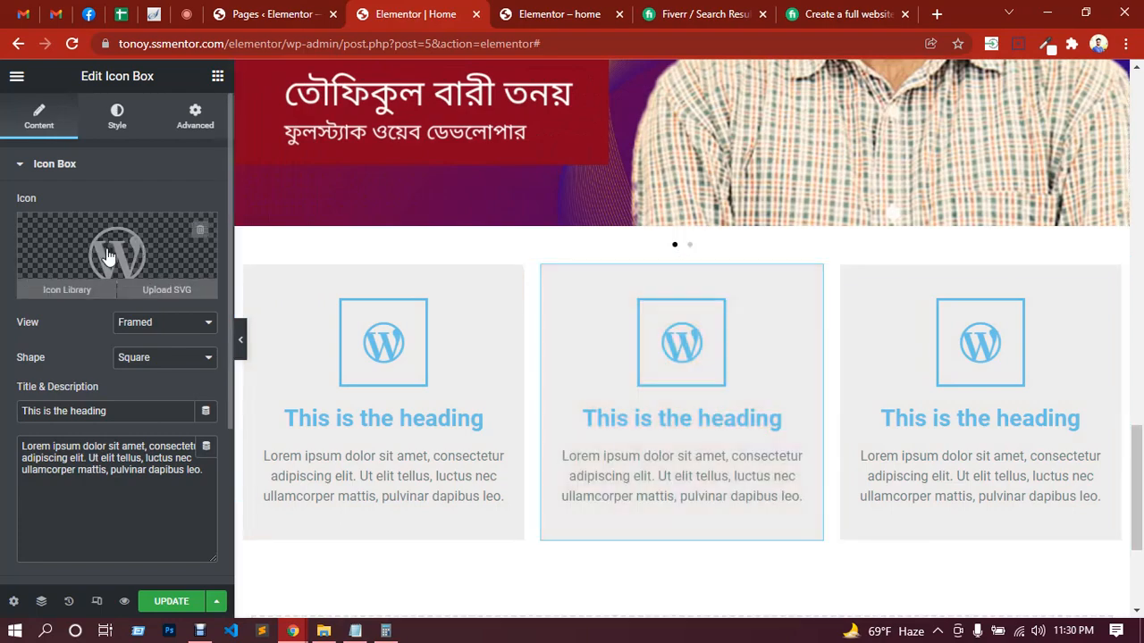
Step: Replace the middle Icon Box's WordPress icon with the Twitter icon from the icon library
left_click(107, 256)
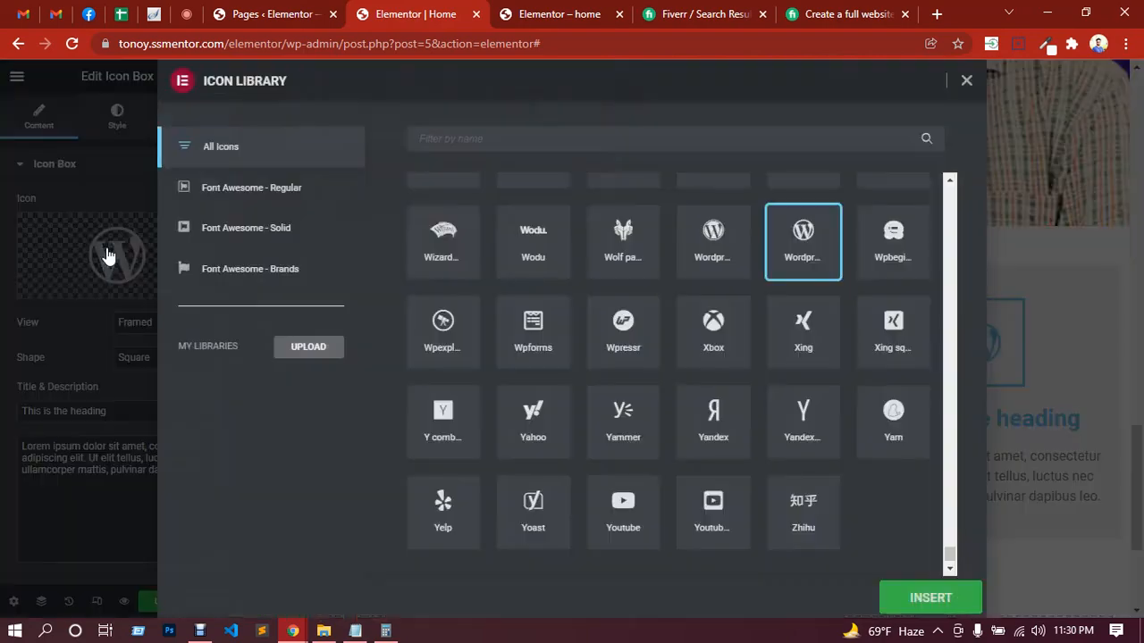
left_click(445, 252)
scroll(590, 425, "up", 5)
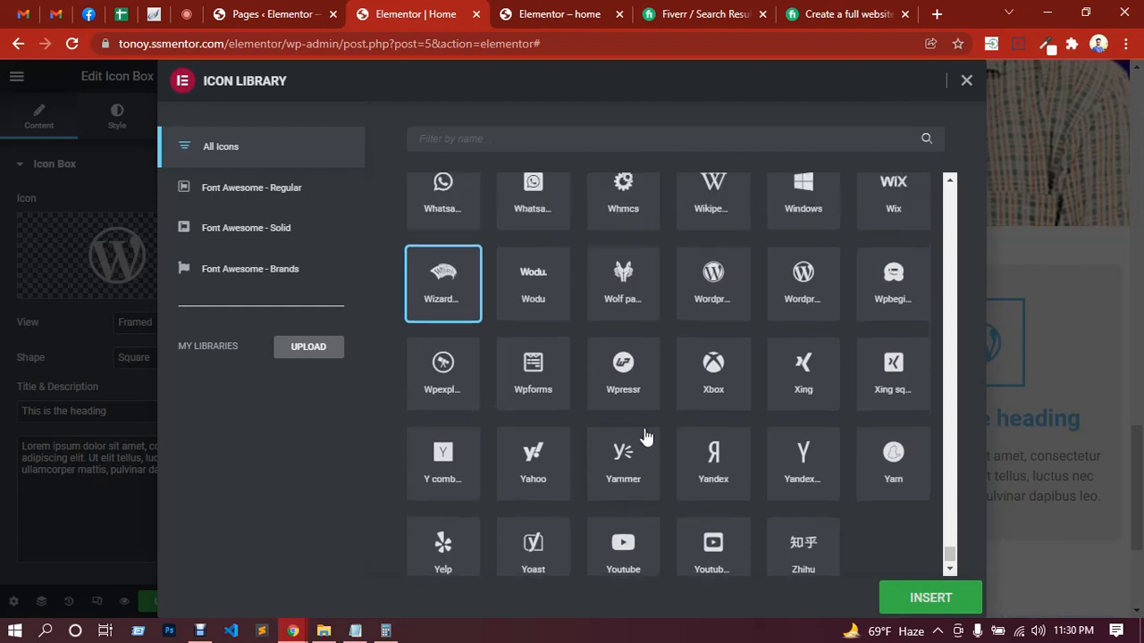
scroll(594, 460, "up", 5)
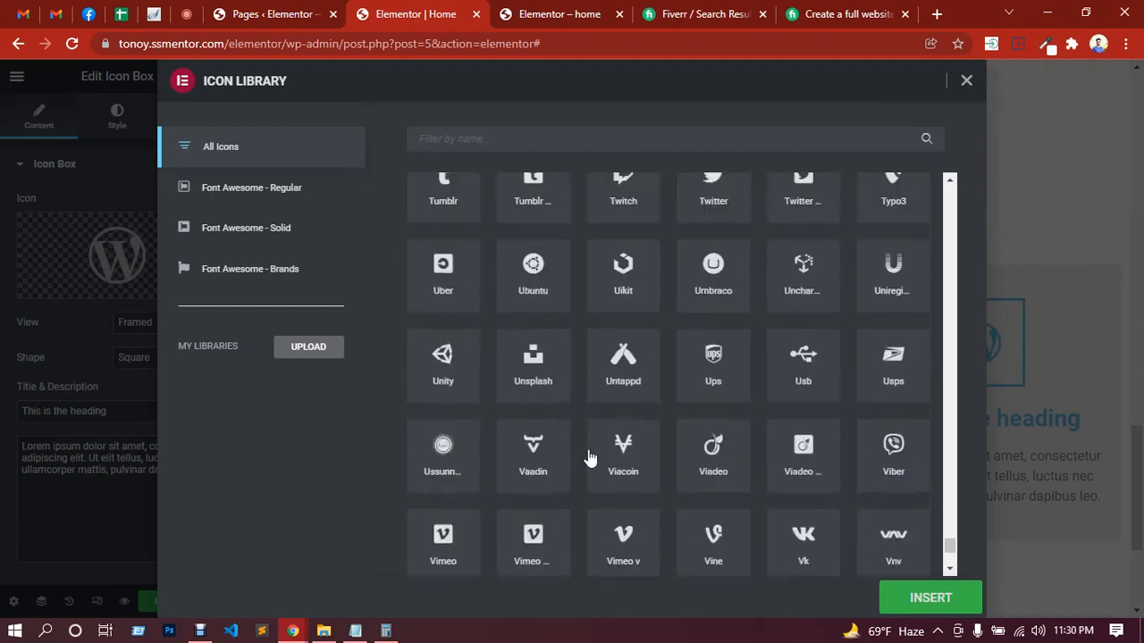
left_click(713, 427)
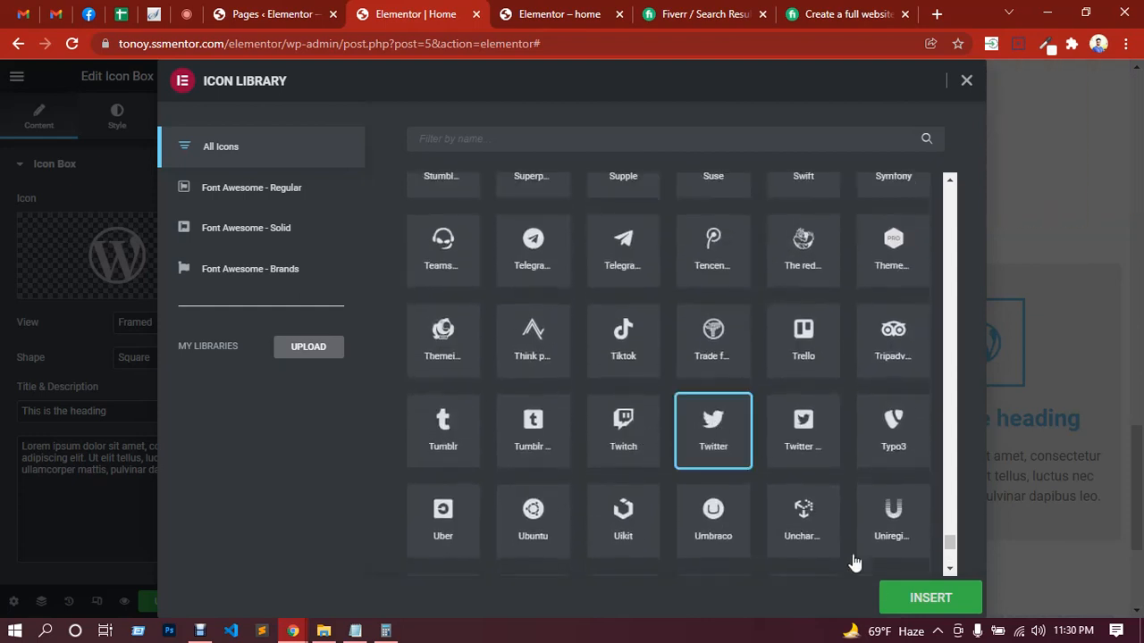
left_click(919, 598)
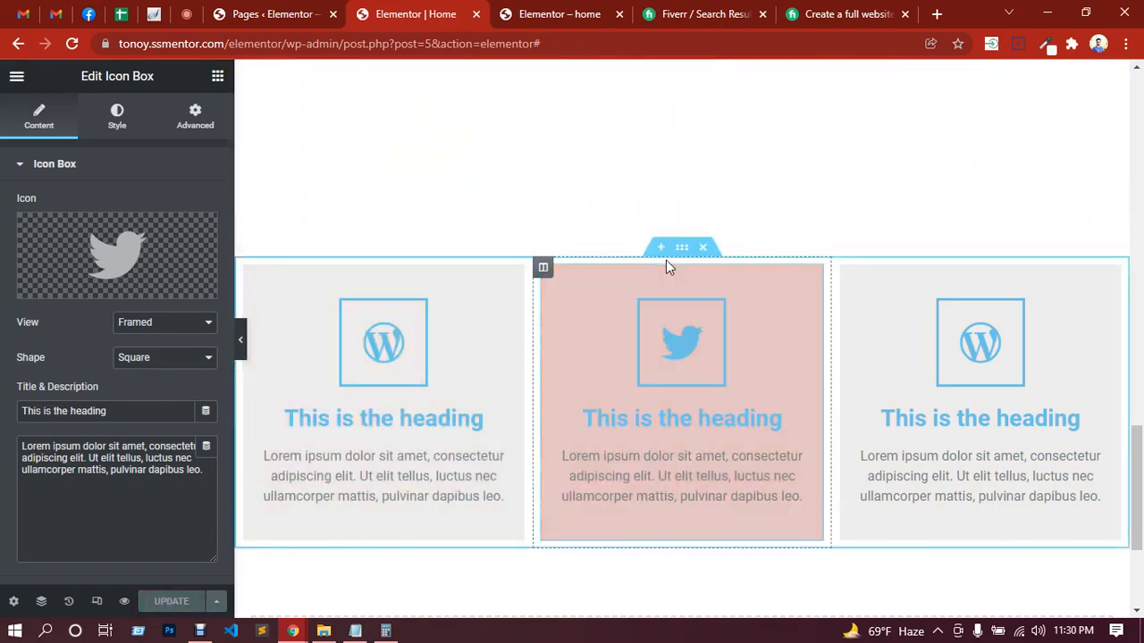
Step: Unlink the Icon Box section's padding, set top and bottom to 80 px, and update the page
left_click(682, 250)
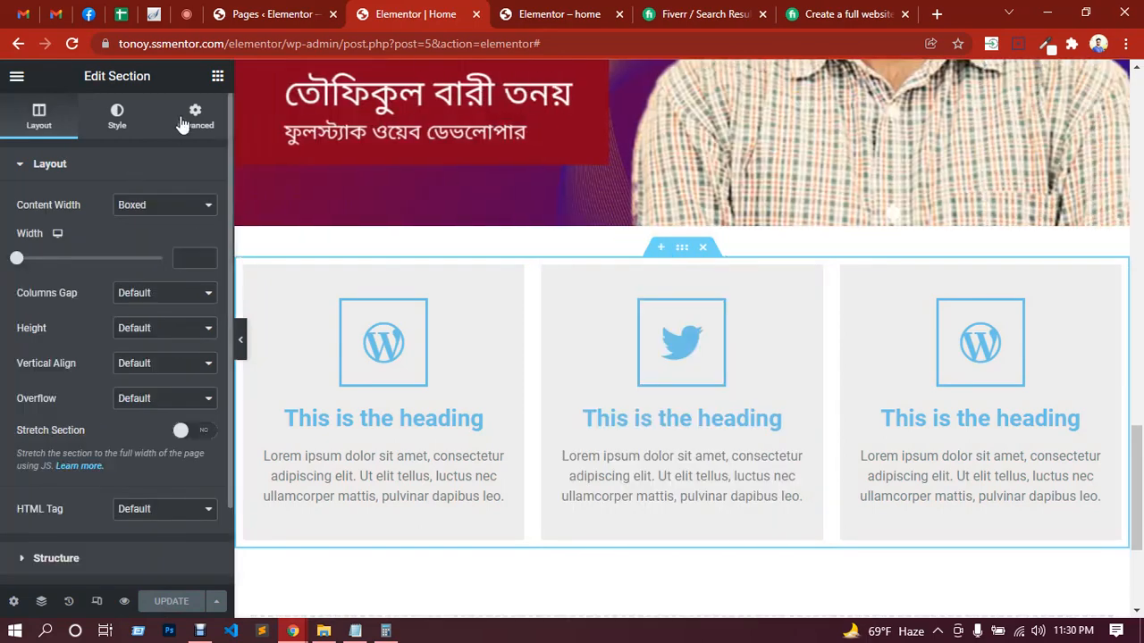
left_click(188, 117)
left_click(197, 289)
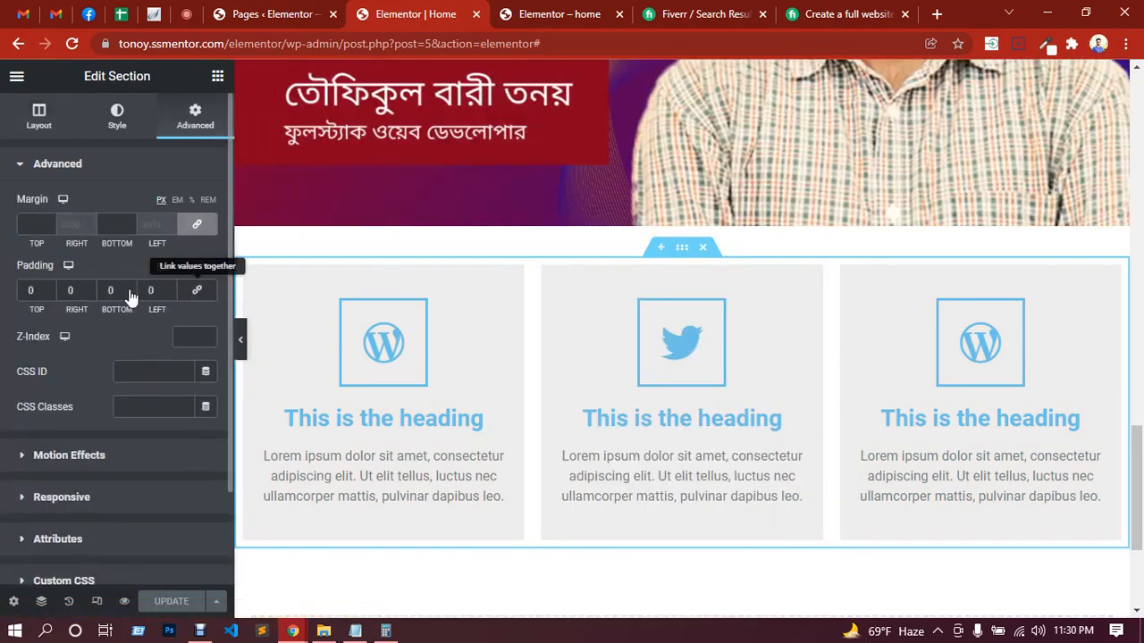
type("8")
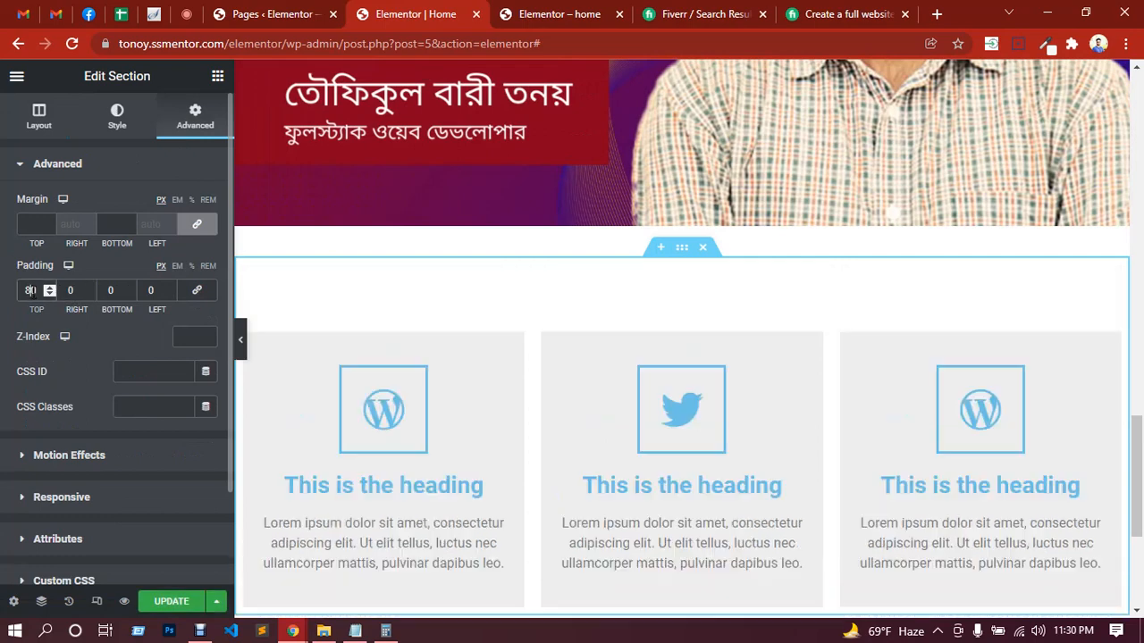
left_click(109, 290)
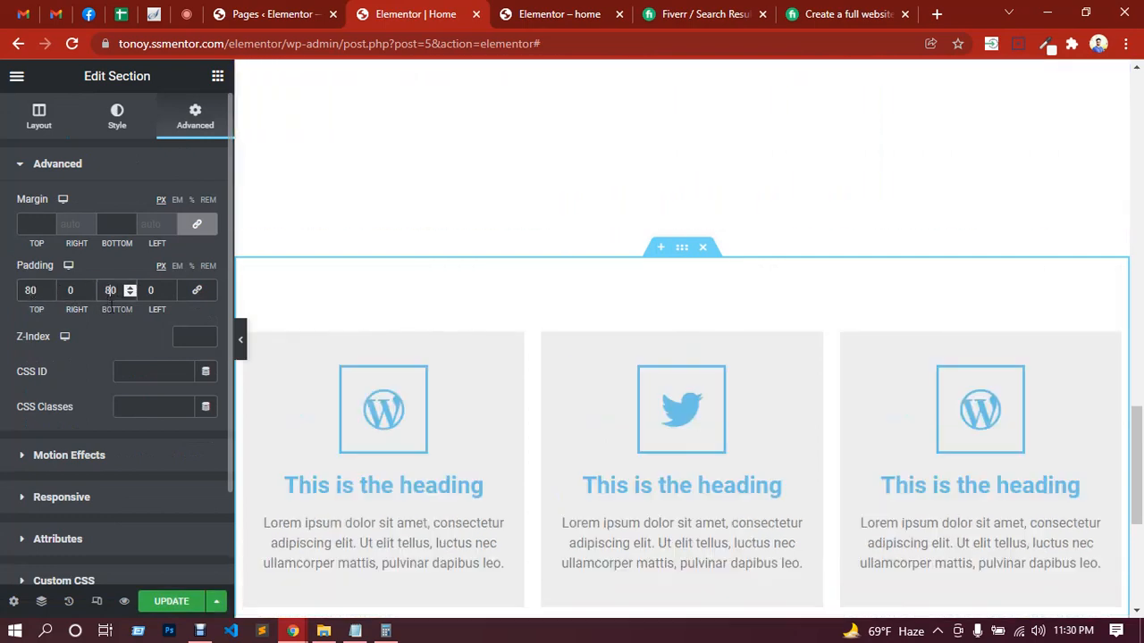
scroll(546, 286, "down", 3)
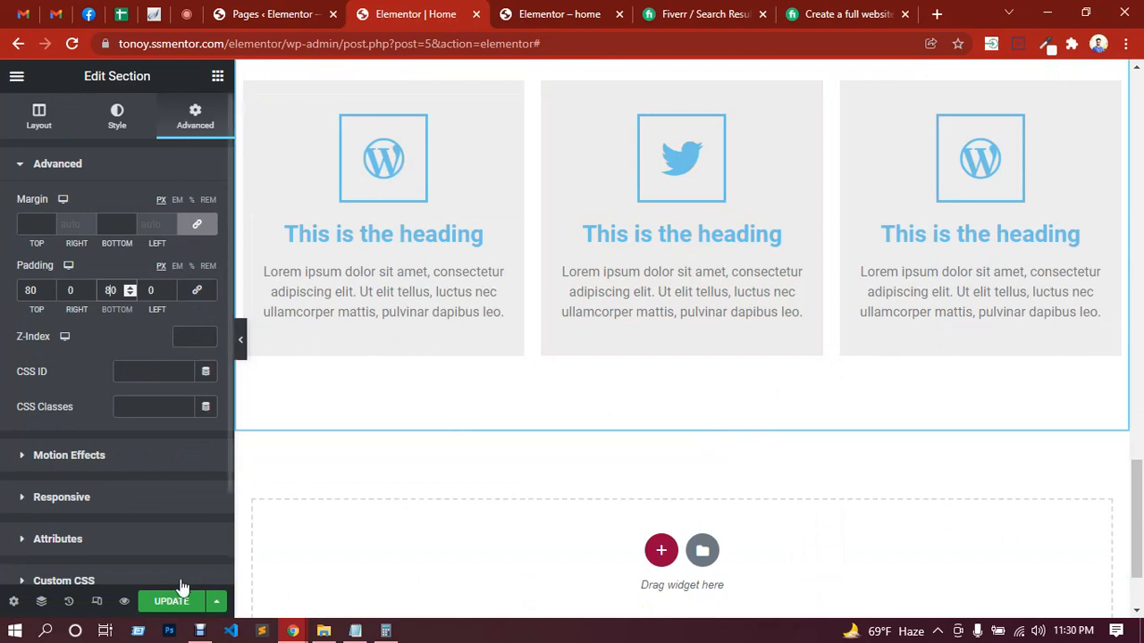
left_click(175, 601)
scroll(608, 462, "up", 3)
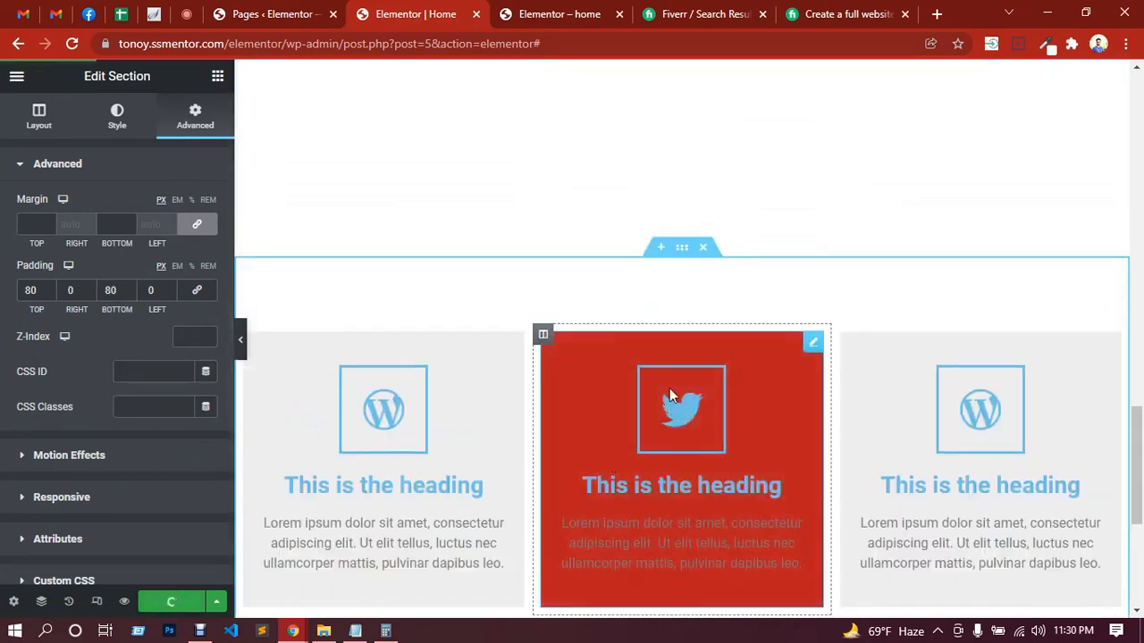
Step: Reload the live home page and examine the Icon Box section and its hover backgrounds
left_click(559, 14)
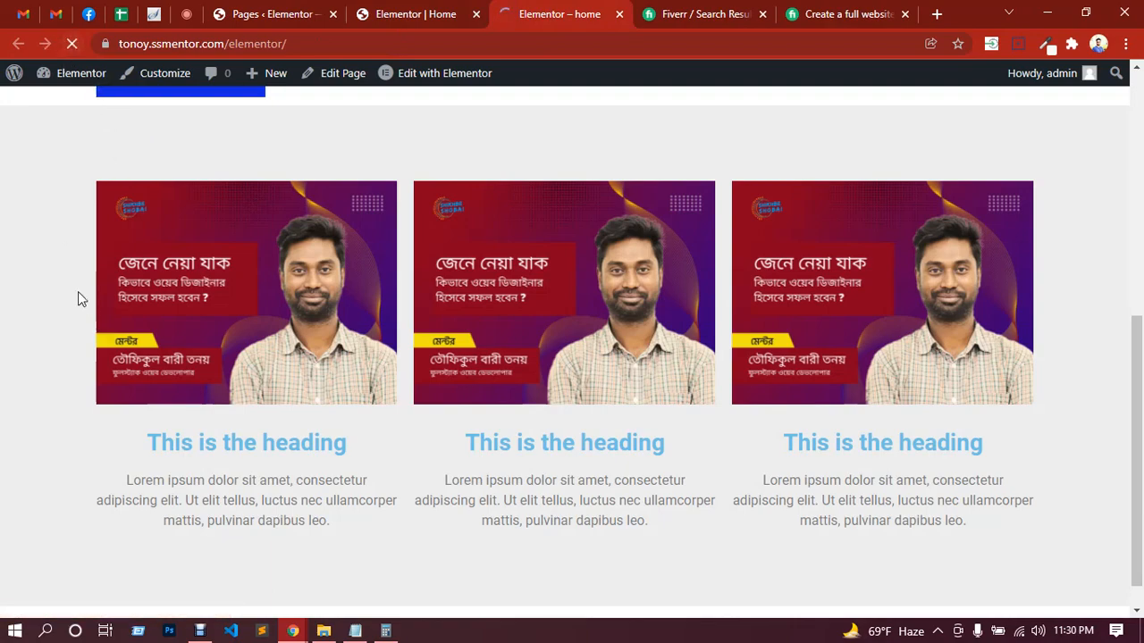
scroll(97, 290, "down", 4)
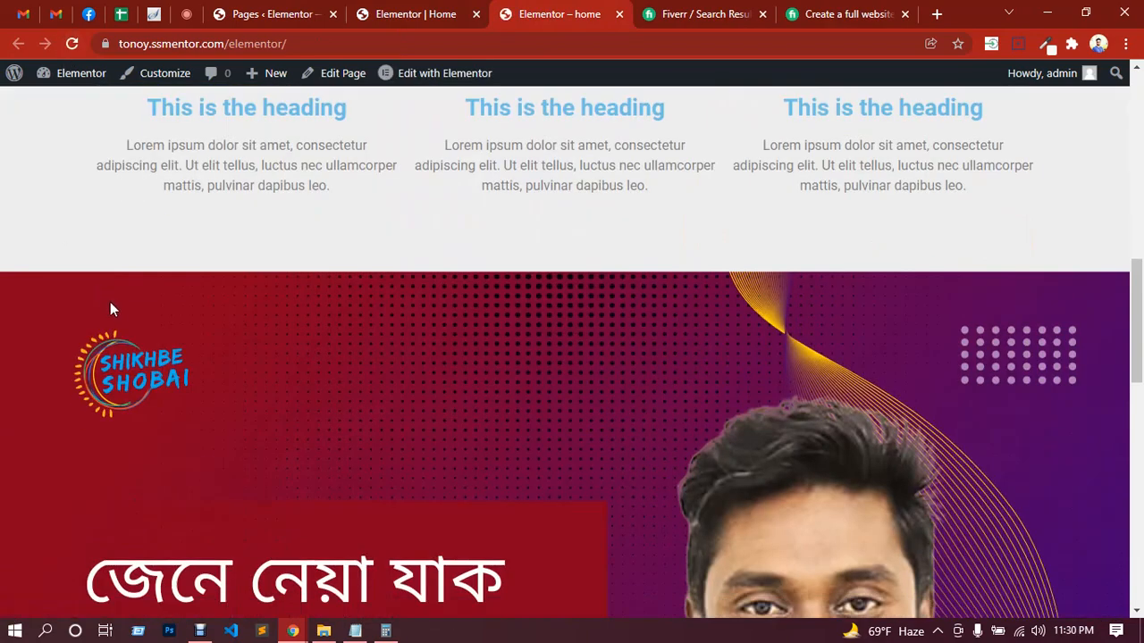
scroll(116, 309, "down", 10)
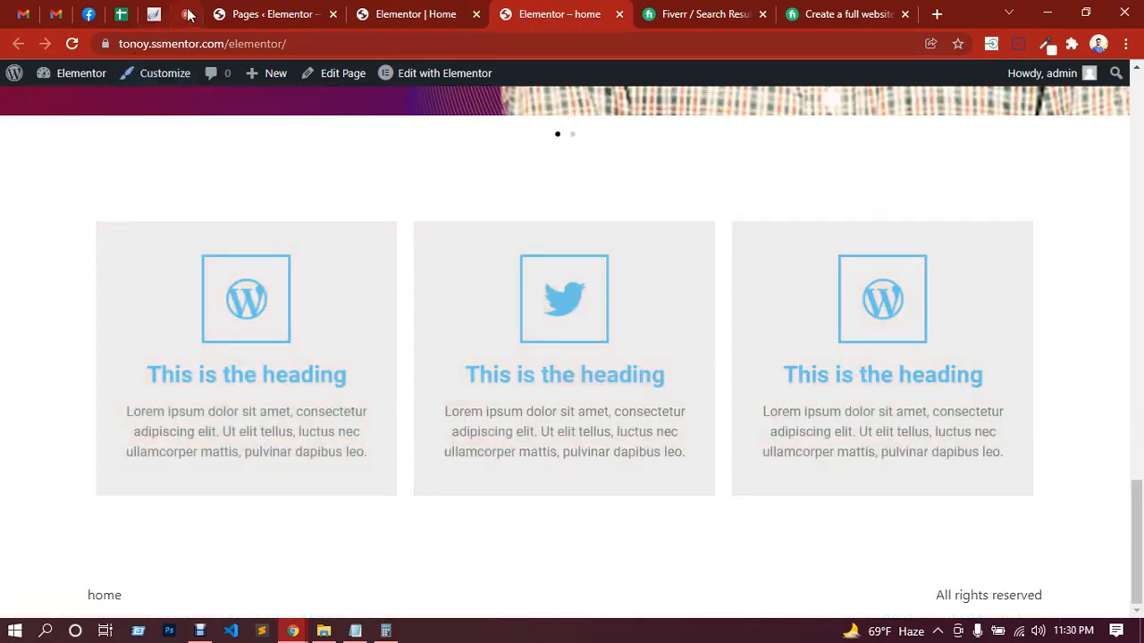
Step: Check the participants' messages in the Google Meet call and go back to the Home page in the Elementor editor
left_click(189, 15)
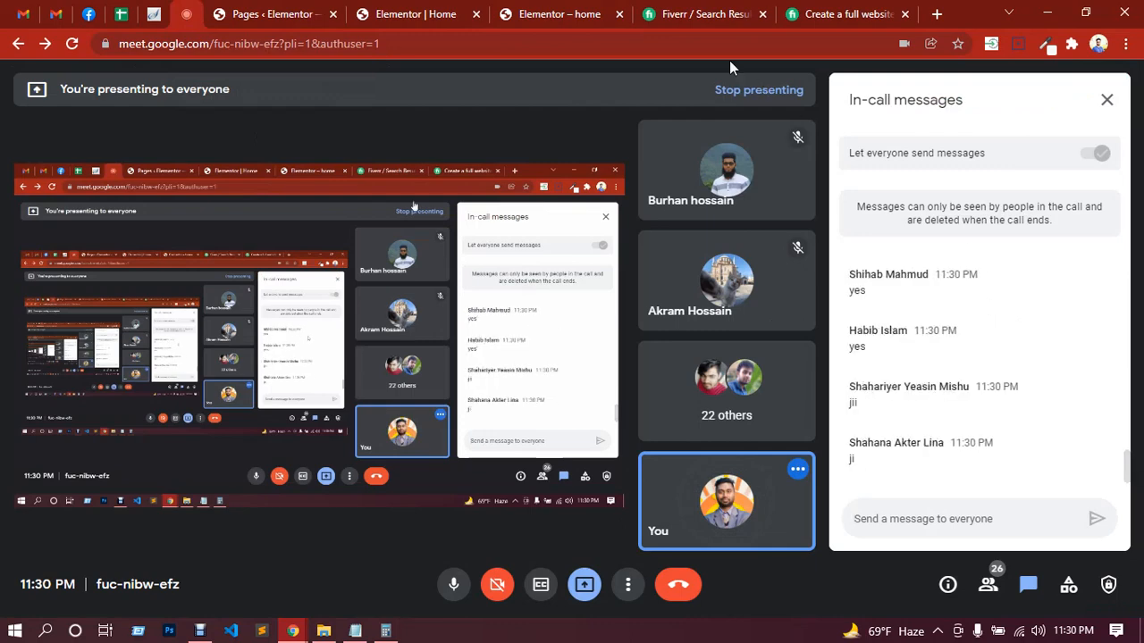
left_click(549, 14)
left_click(432, 11)
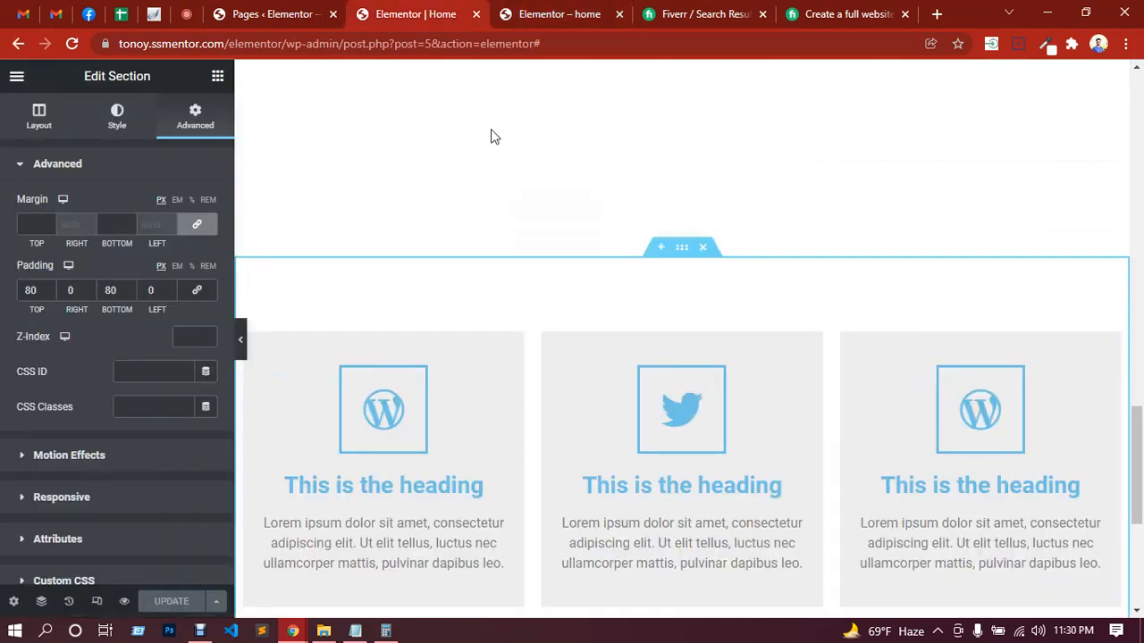
Step: Add a two-column section below the Icon Box section
scroll(685, 325, "down", 4)
left_click(662, 468)
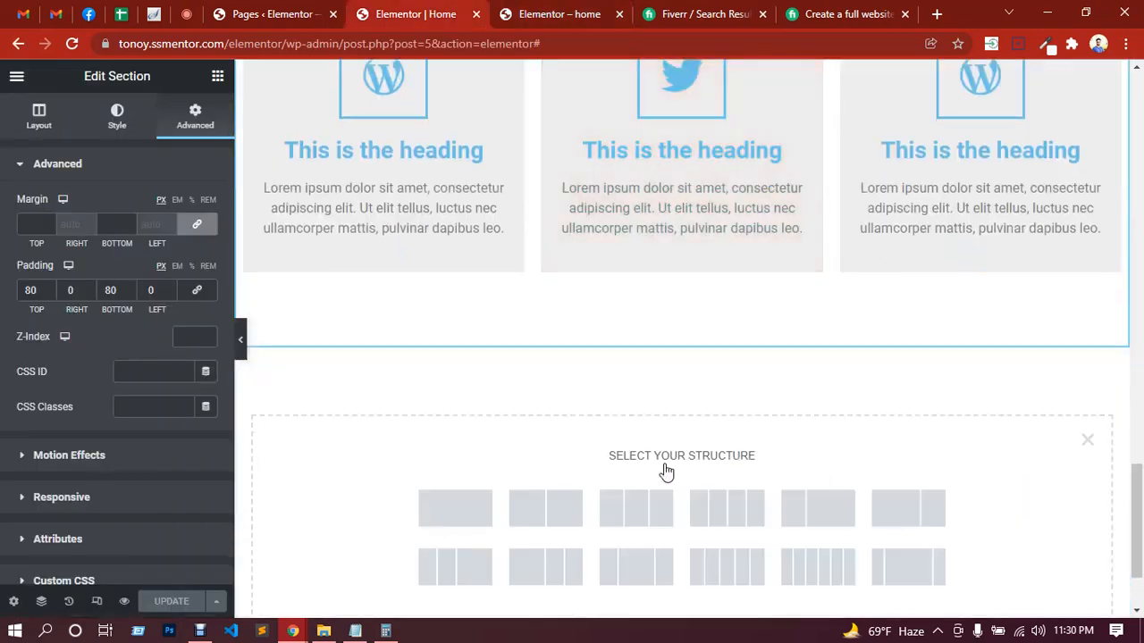
left_click(531, 493)
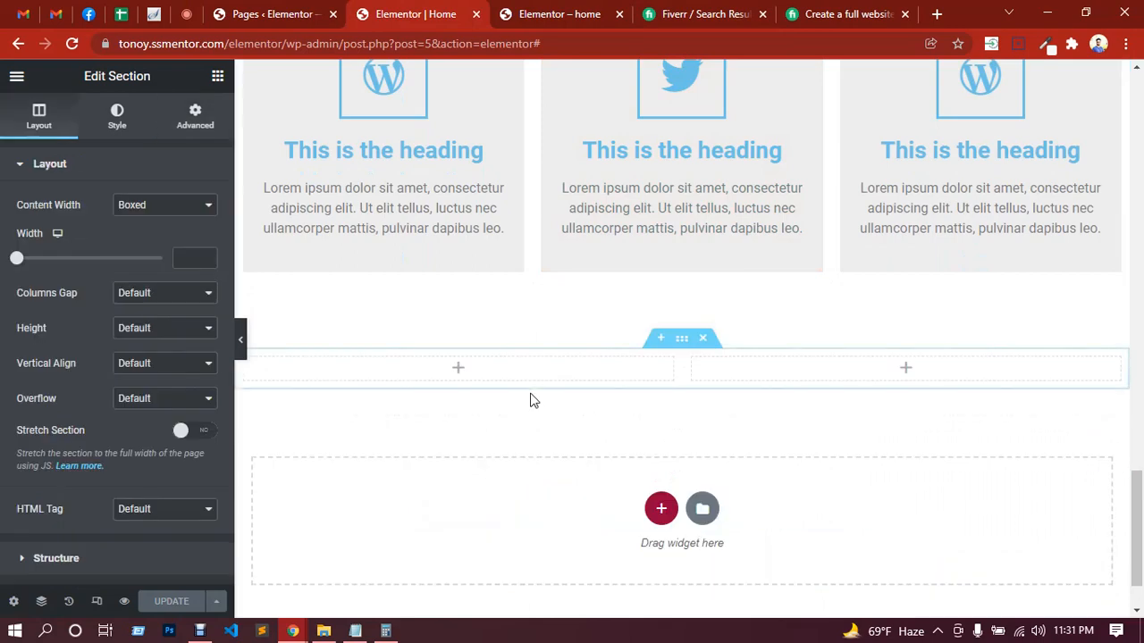
Step: Try a Star Rating widget in the new section's first column and delete it
left_click(462, 374)
scroll(161, 367, "down", 5)
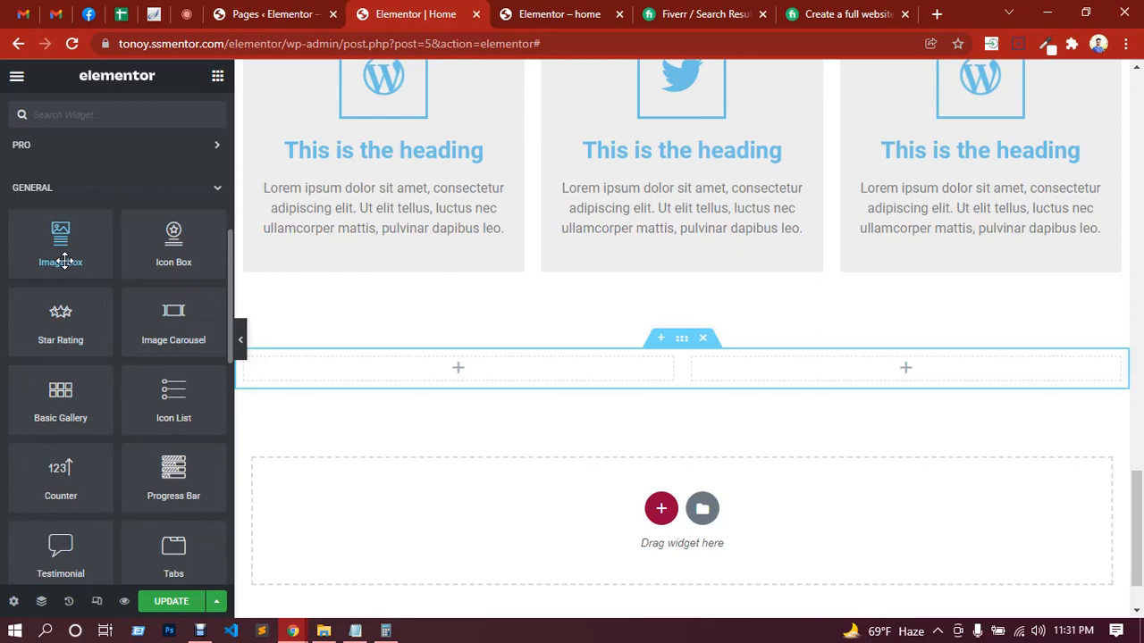
left_click_drag(56, 354, 447, 384)
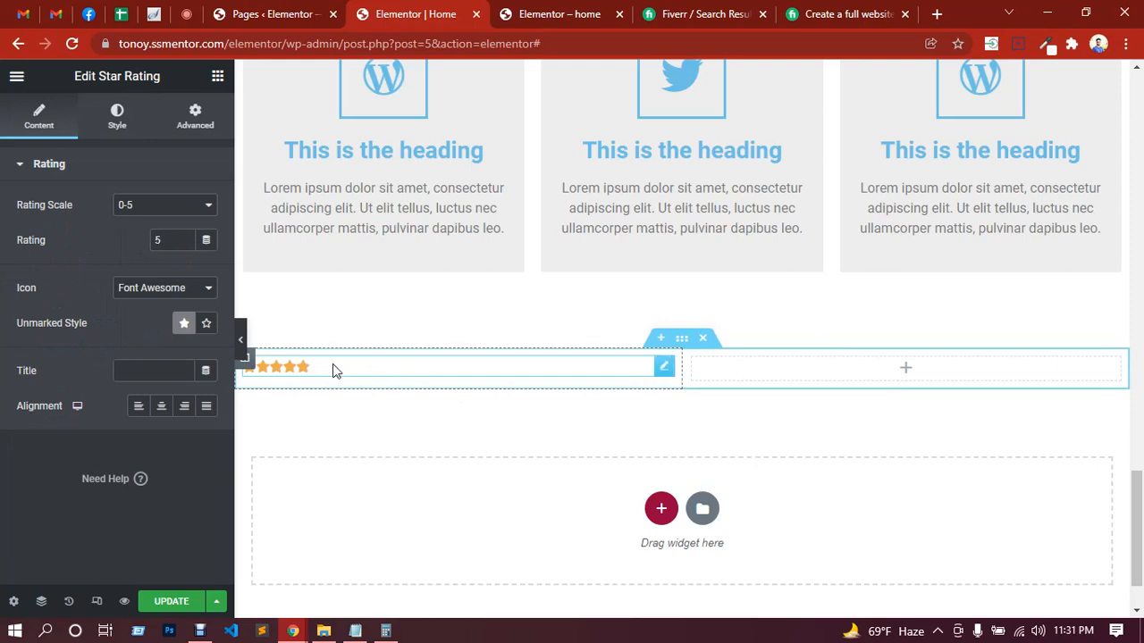
right_click(449, 373)
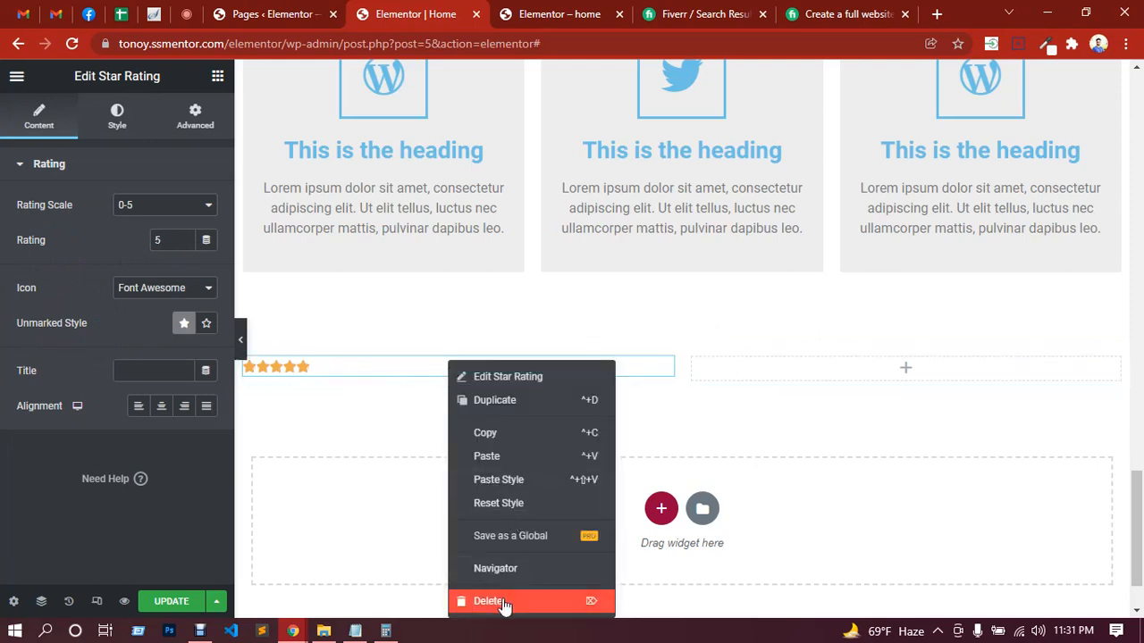
key("Delete")
Step: Add a Counter widget to the first column of the new two-column section
scroll(151, 397, "down", 3)
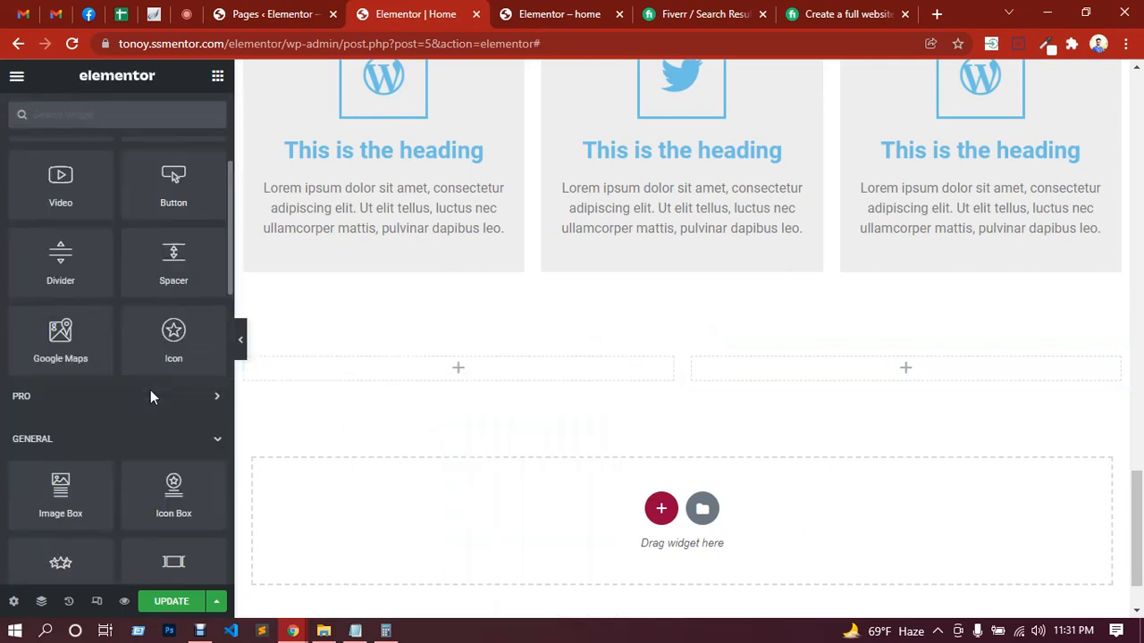
scroll(143, 393, "down", 3)
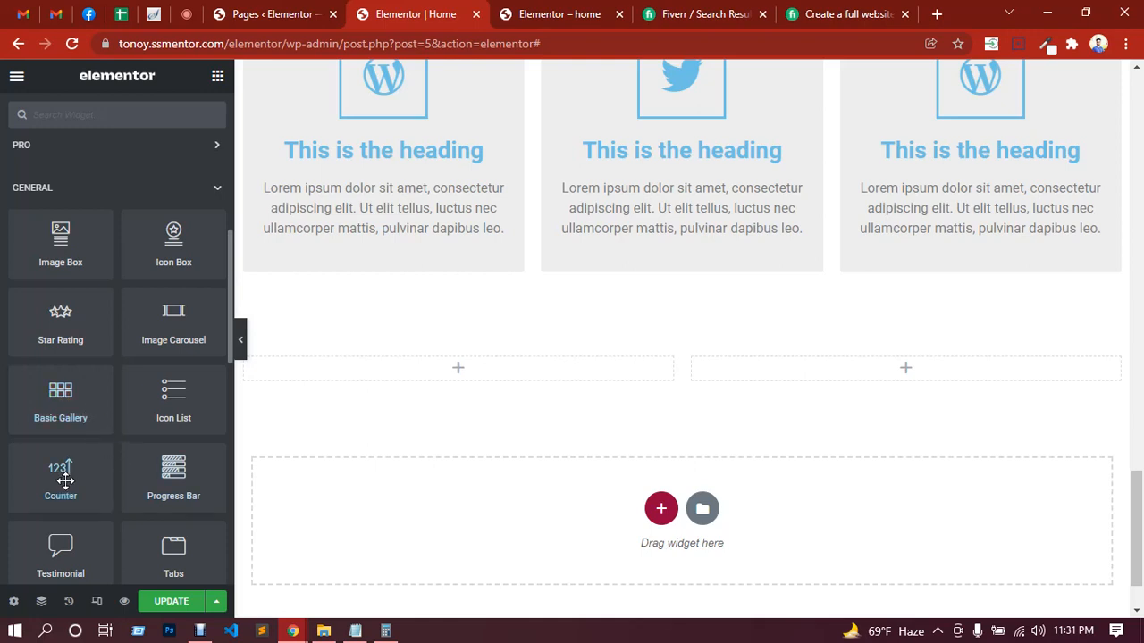
left_click_drag(65, 481, 428, 372)
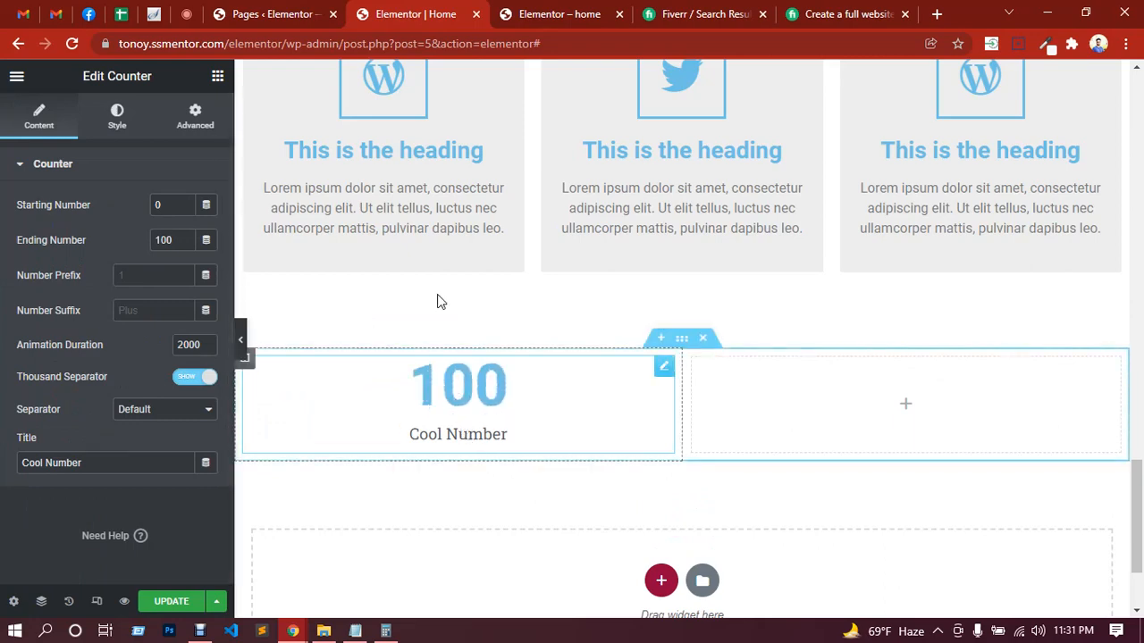
Step: Check the in-call messages in Google Meet and return to the Home page in the Elementor editor
left_click(185, 13)
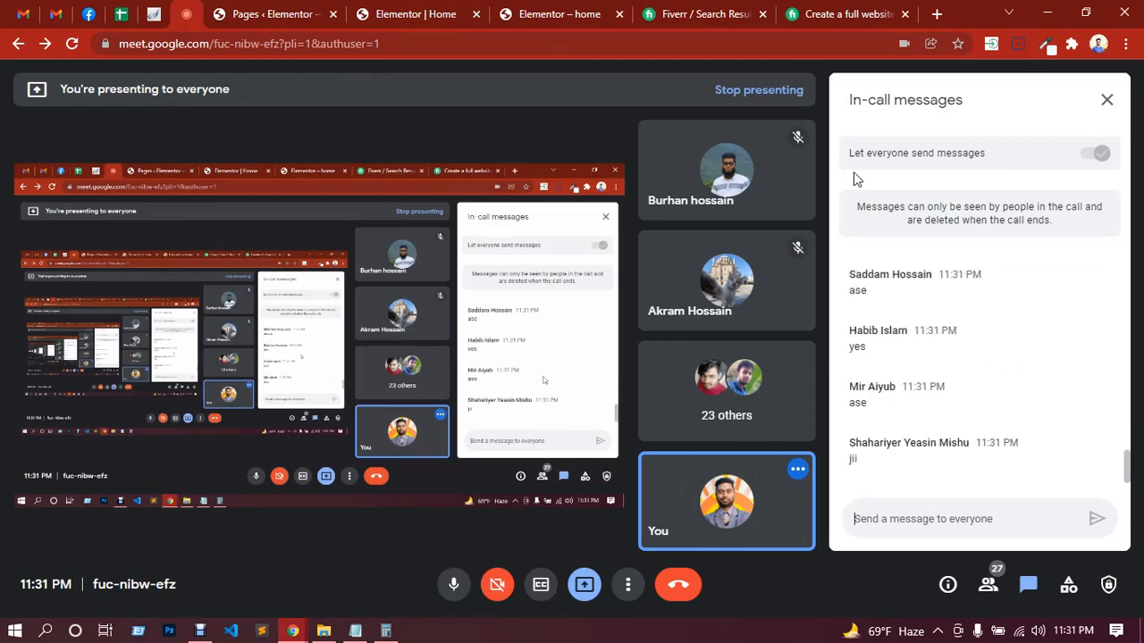
left_click(579, 14)
left_click(420, 14)
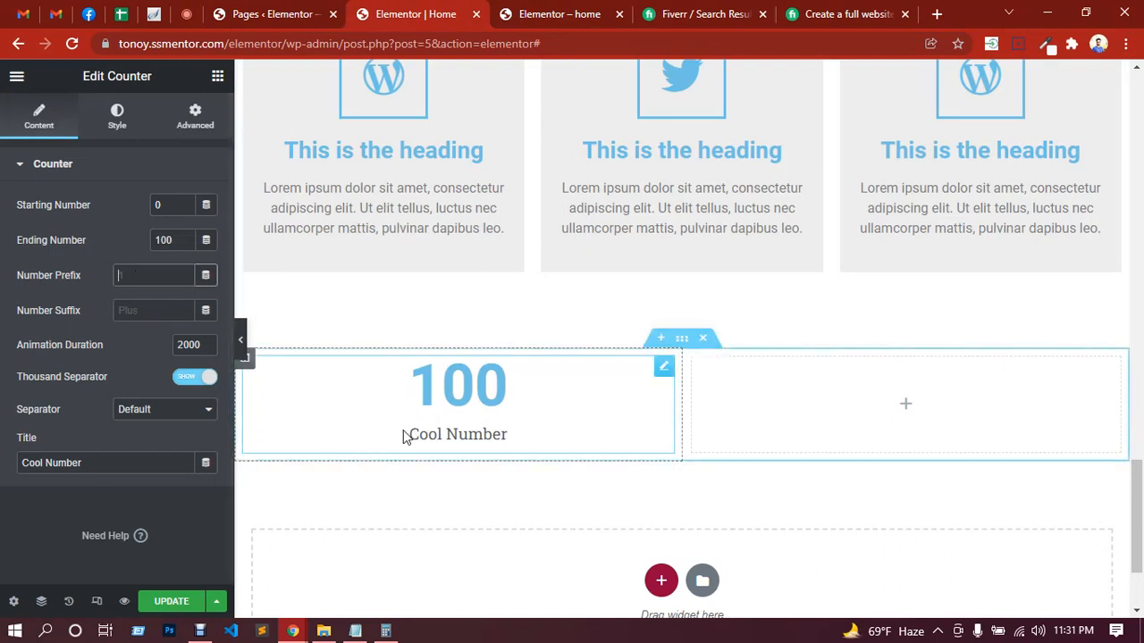
Step: Try the Counter's Dot and Space thousand separators, restoring Default, and view its number style settings
left_click_drag(102, 462, 11, 466)
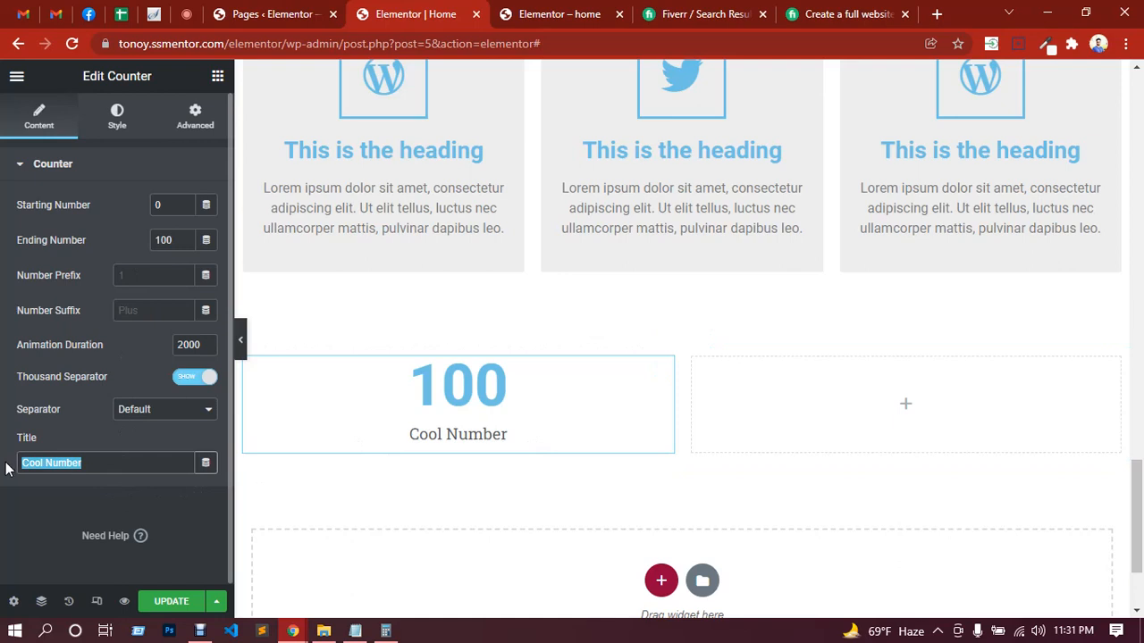
left_click(179, 413)
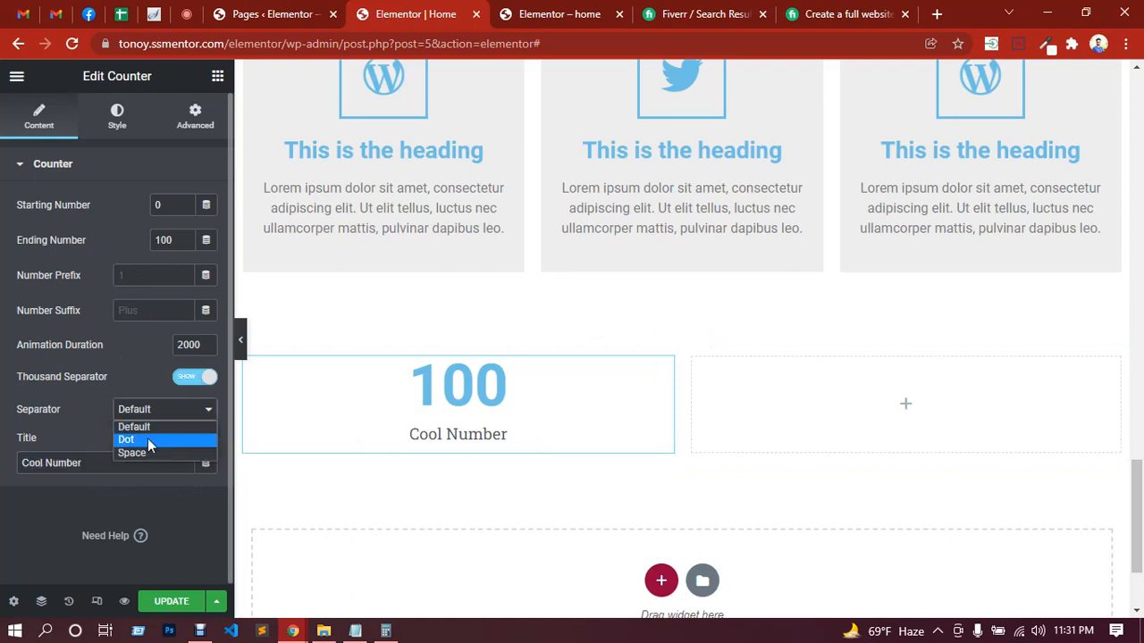
left_click(147, 440)
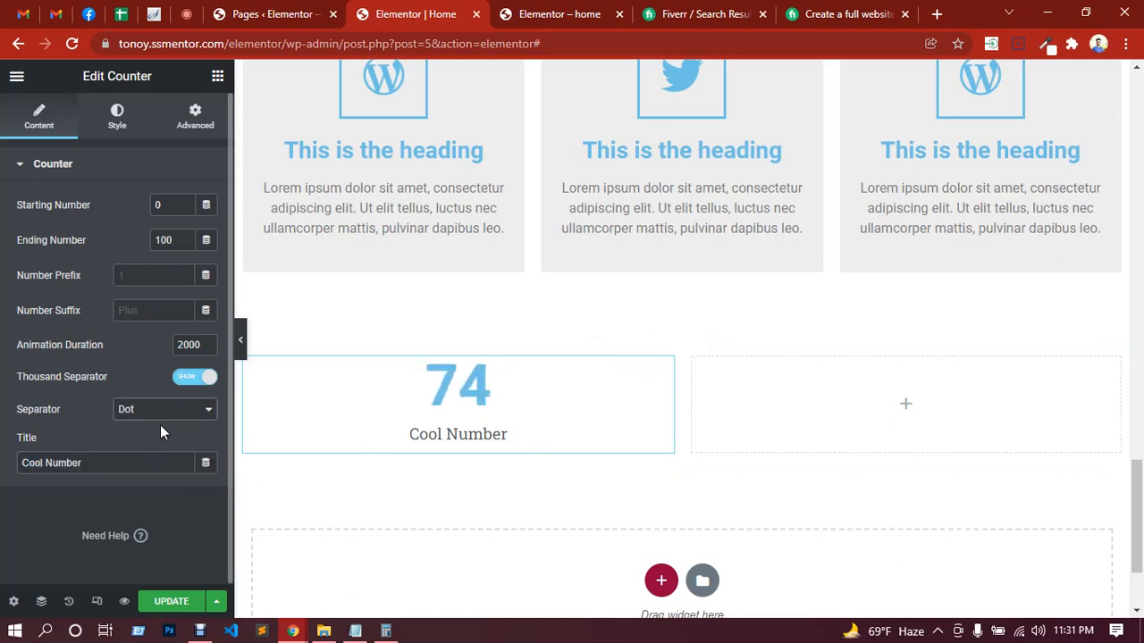
left_click(159, 413)
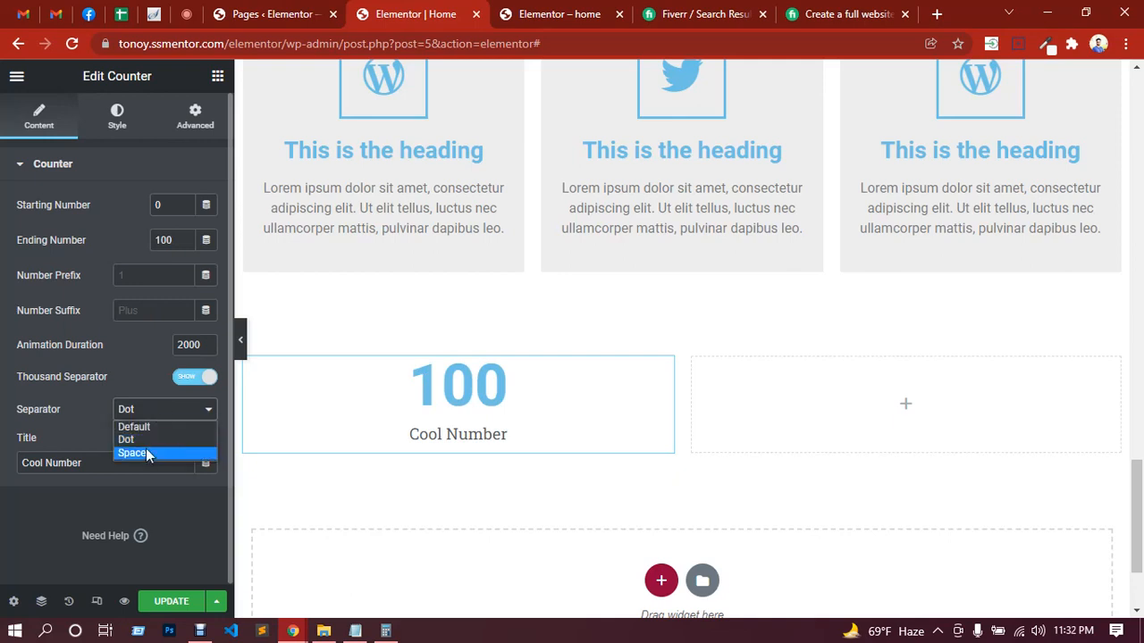
left_click(146, 448)
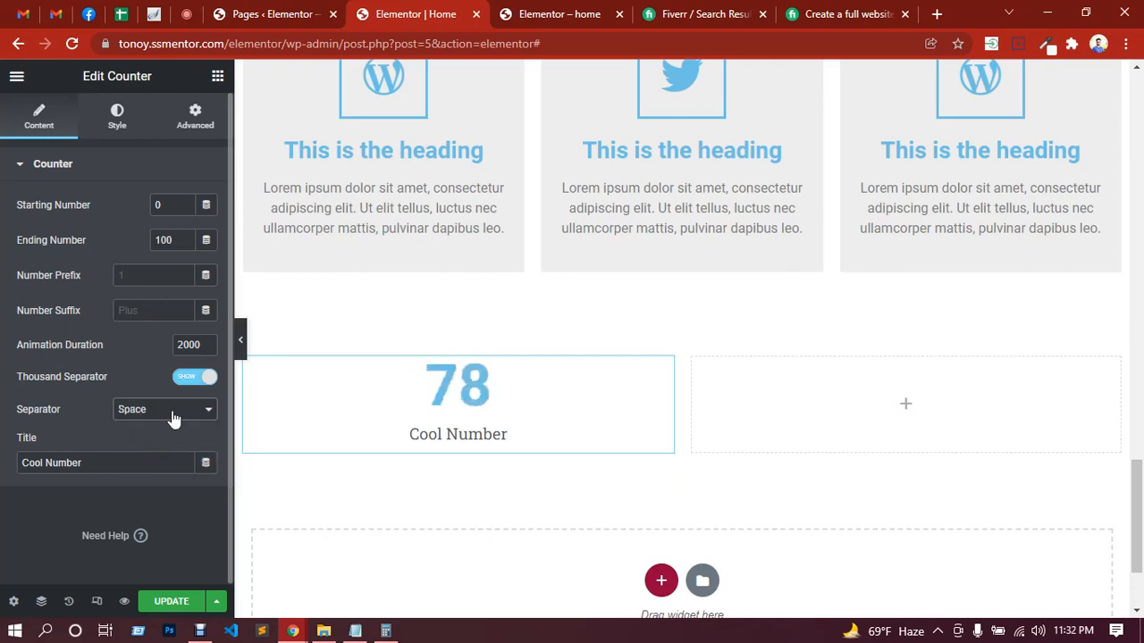
left_click(172, 412)
left_click(160, 429)
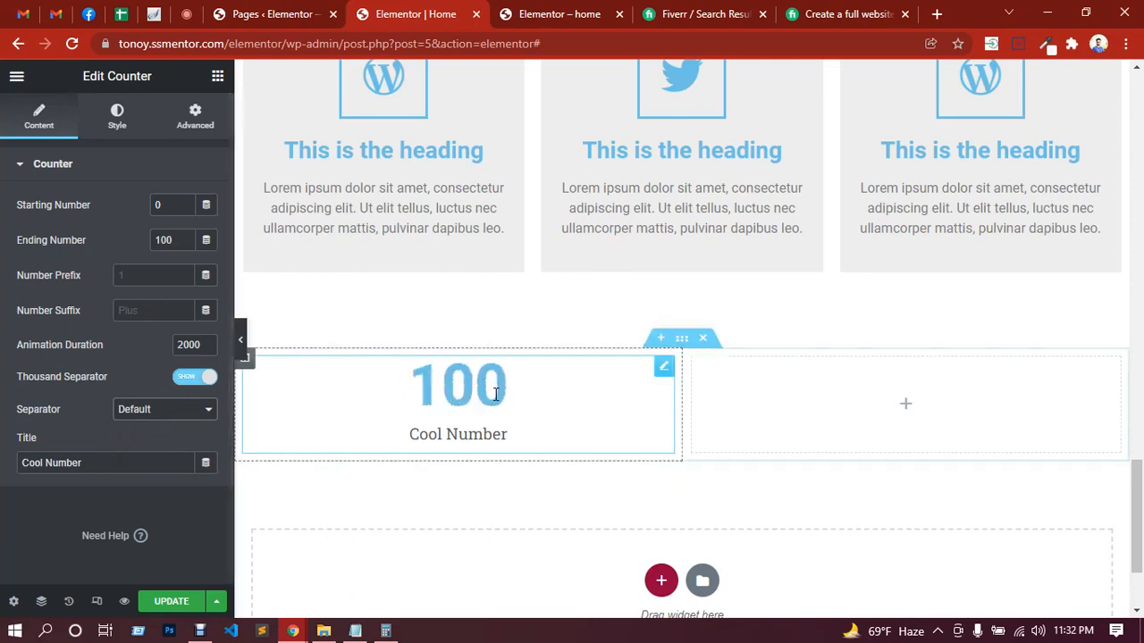
left_click(123, 123)
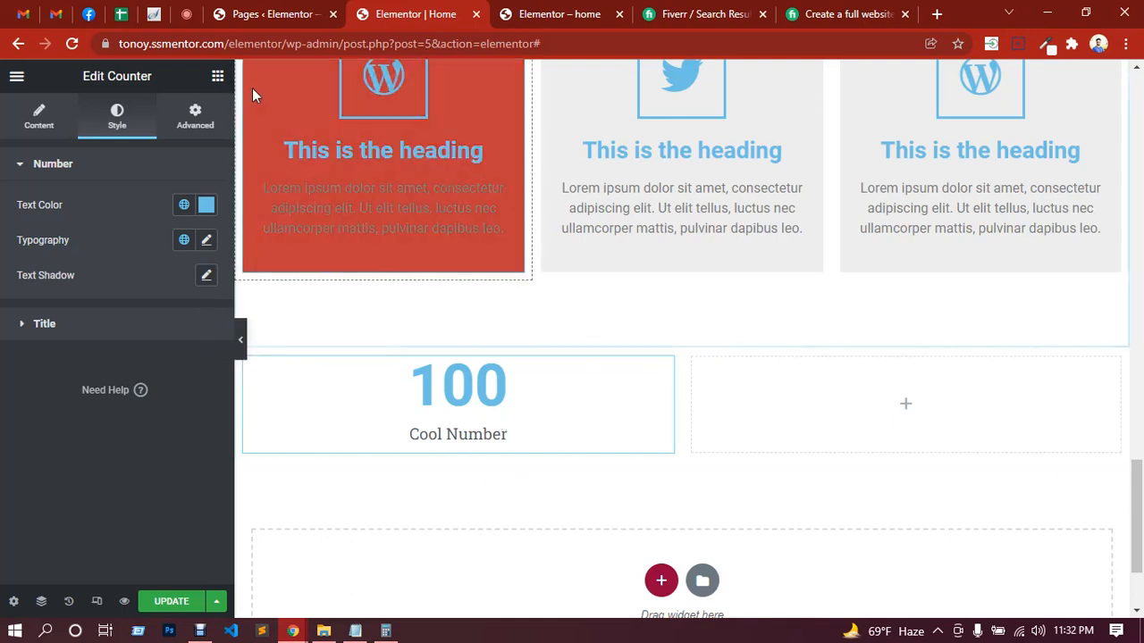
Step: Add a Progress Bar widget to the empty column beside the Counter
left_click(219, 82)
scroll(157, 335, "down", 5)
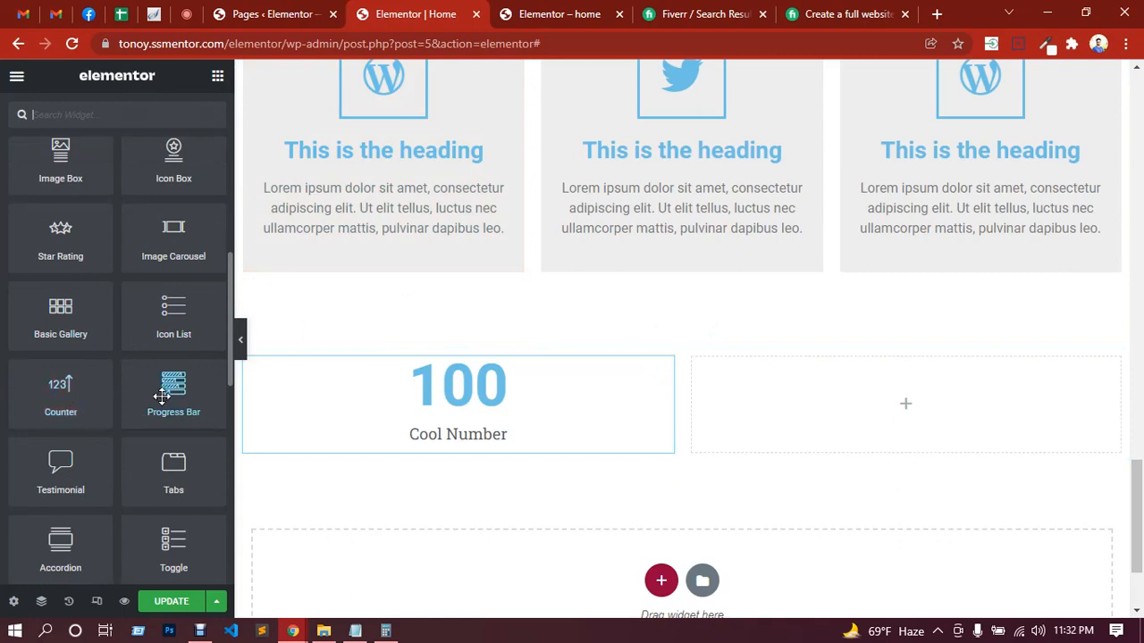
left_click_drag(161, 396, 895, 403)
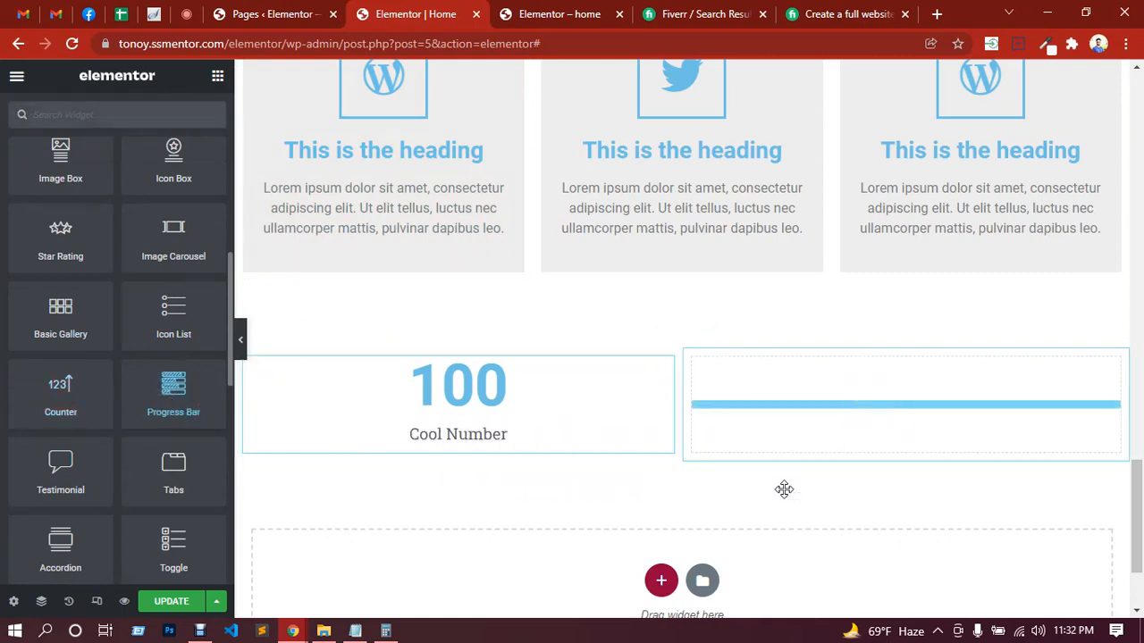
left_click_drag(783, 488, 786, 496)
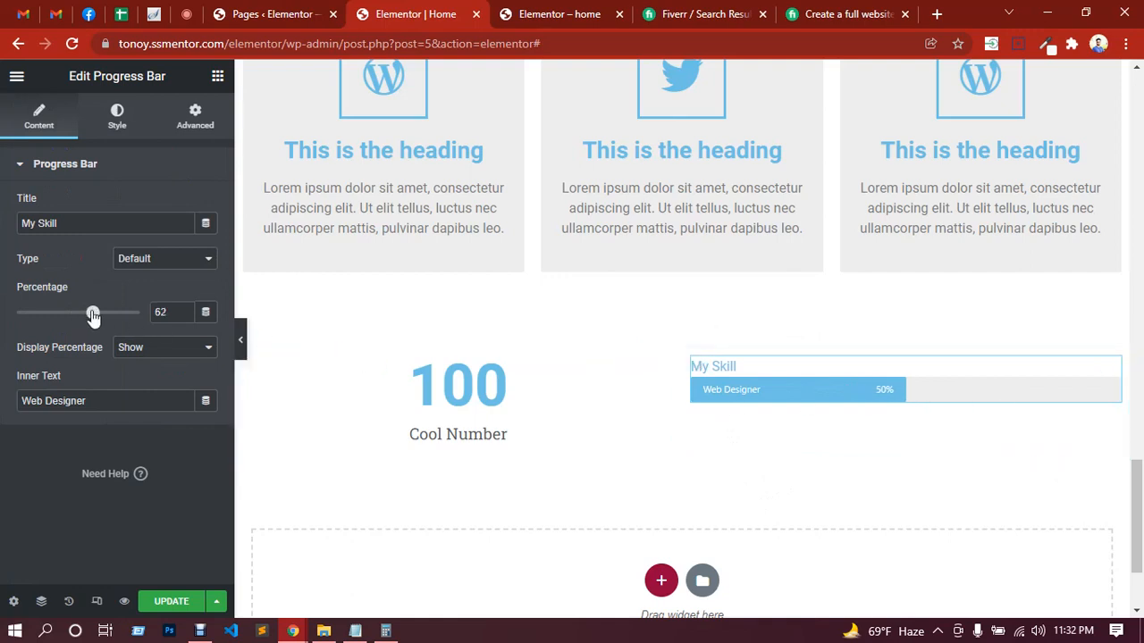
Step: Set the Progress Bar's percentage to 82 and hide its percentage display
left_click_drag(93, 315, 116, 316)
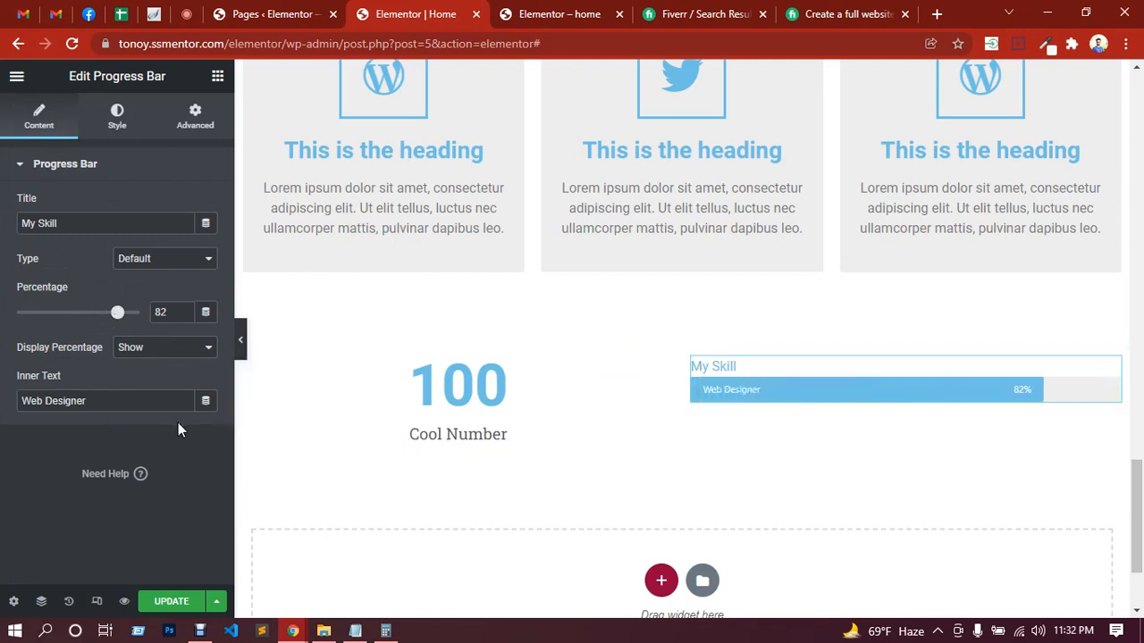
left_click(116, 402)
left_click_drag(116, 402, 3, 406)
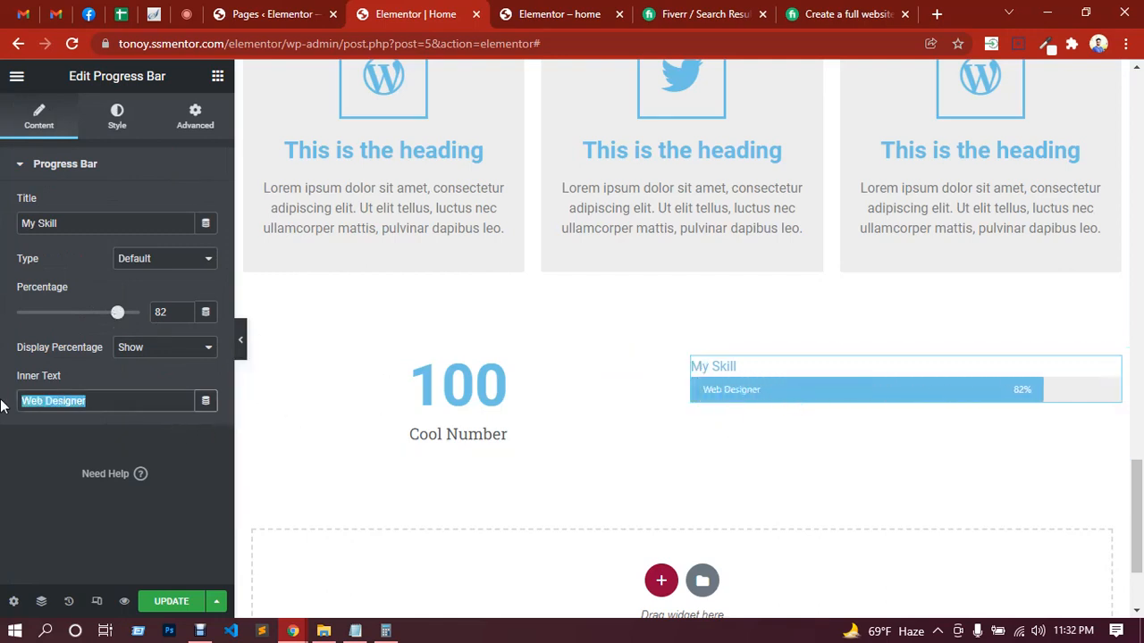
left_click(154, 353)
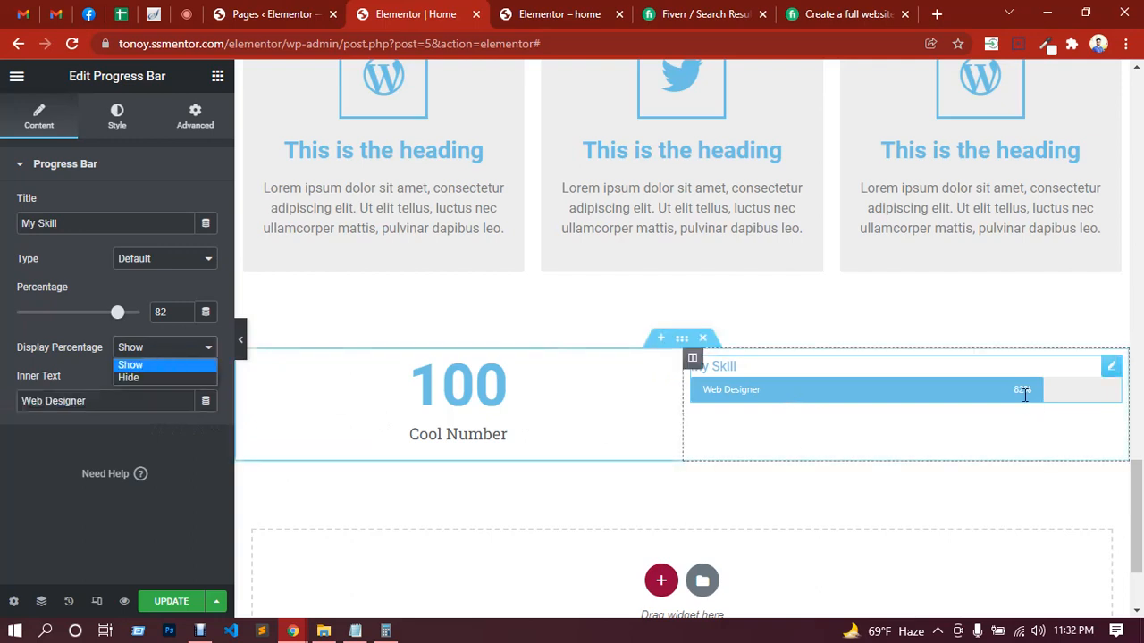
left_click(134, 376)
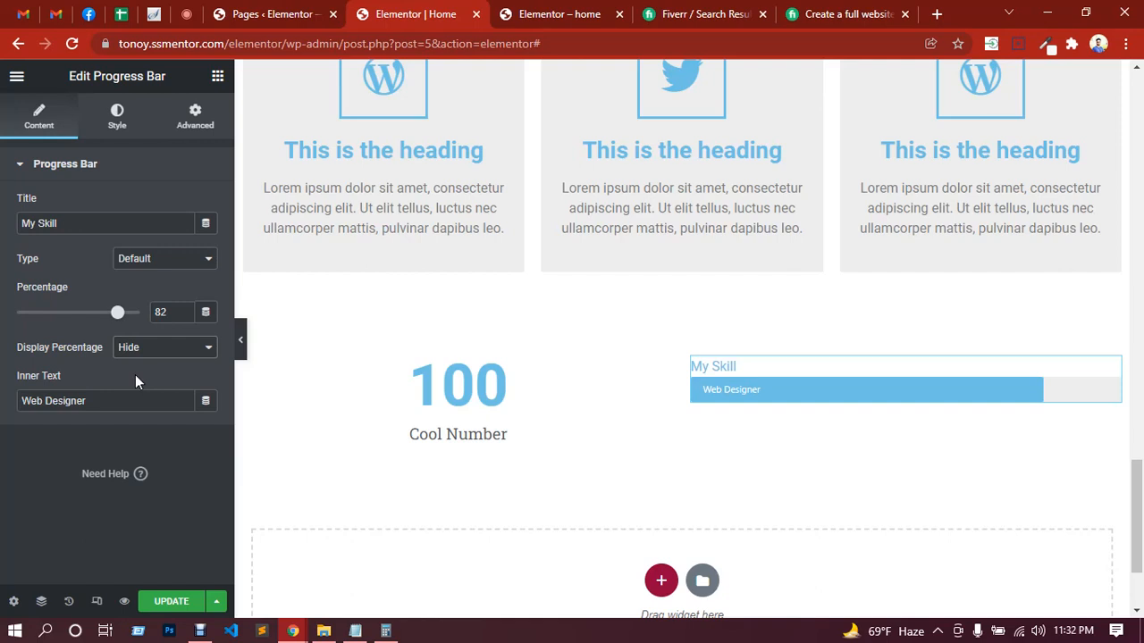
Step: Try the Info, Success and Warning types on the Progress Bar and set its type to Danger
left_click(152, 259)
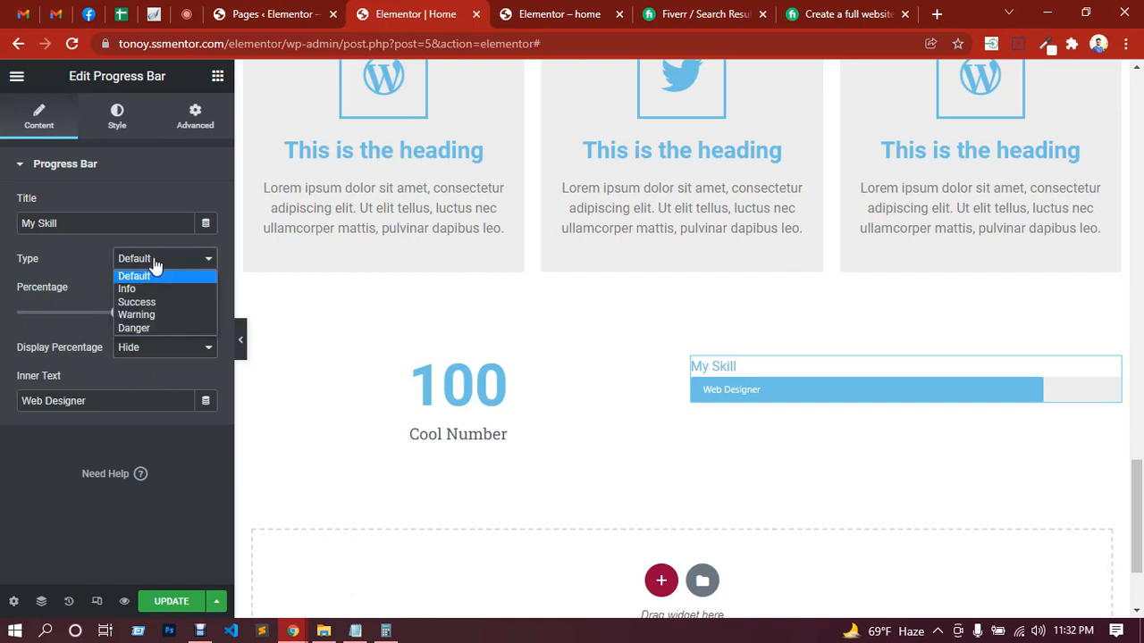
left_click(126, 288)
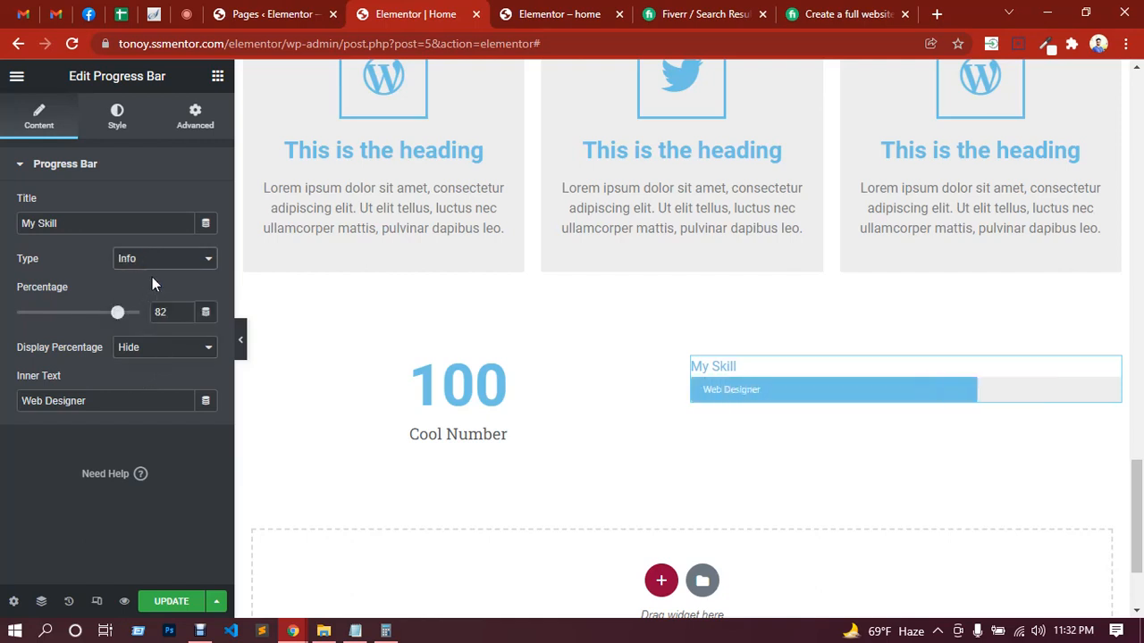
left_click(156, 263)
left_click(143, 303)
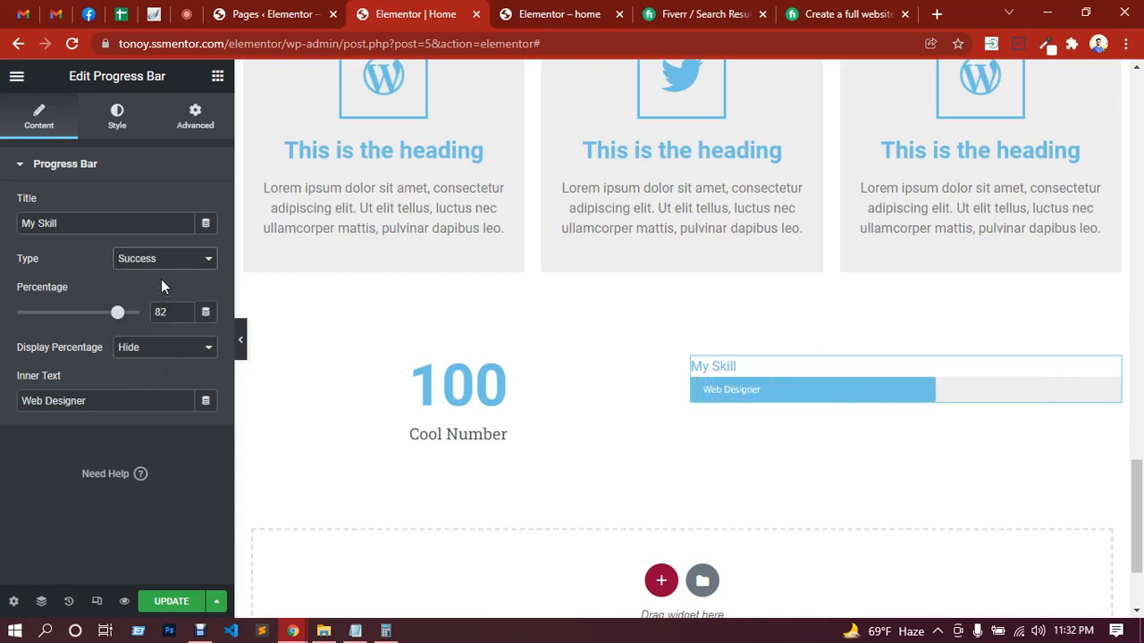
left_click(161, 265)
left_click(145, 315)
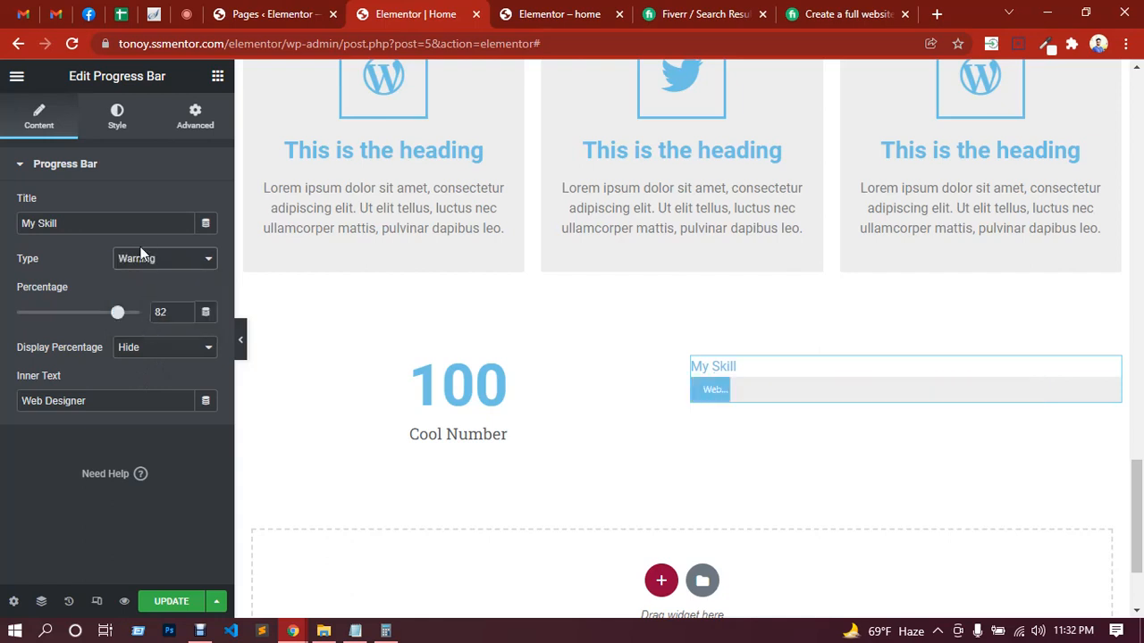
left_click(156, 263)
left_click(144, 327)
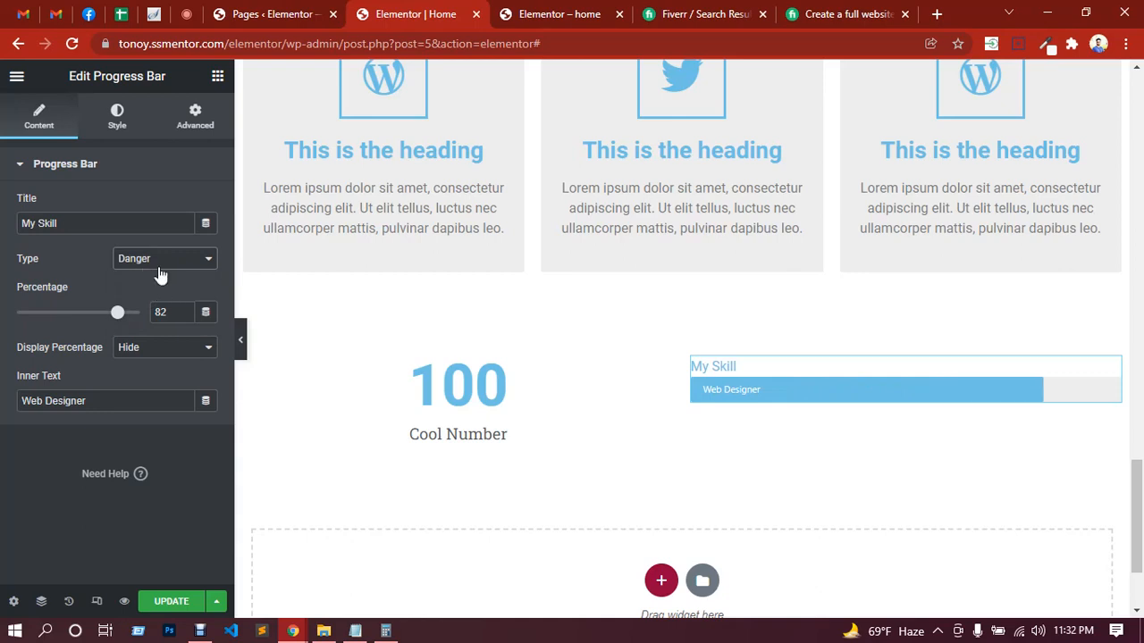
Step: Style the Progress Bar with the magenta color #C913AD, a height of 17 and a border radius of 11 px
left_click(122, 125)
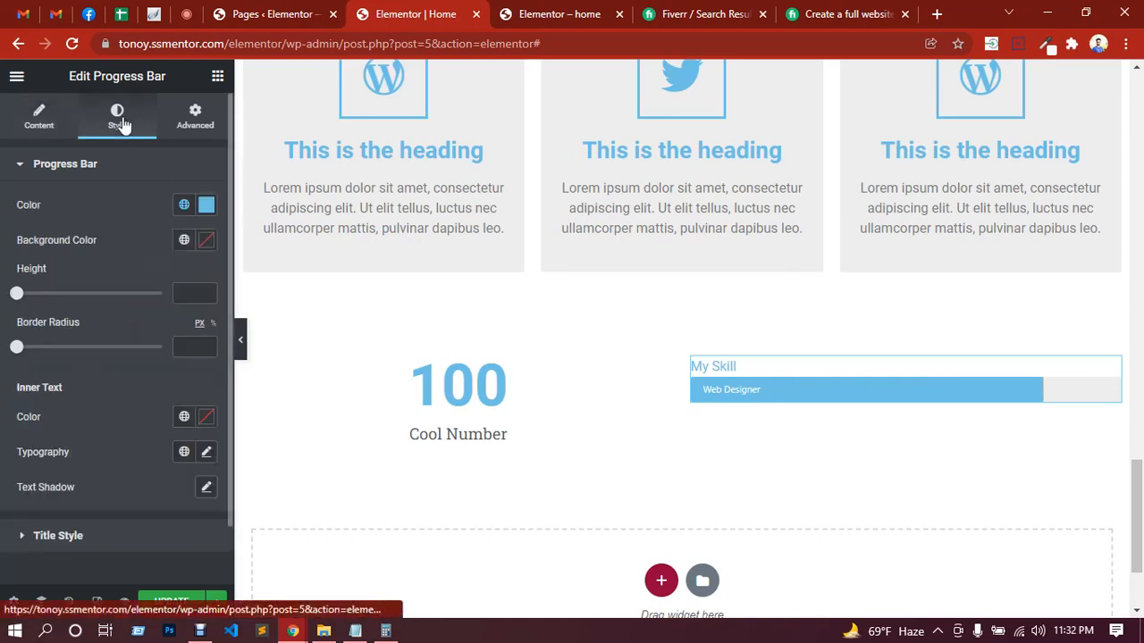
left_click(206, 212)
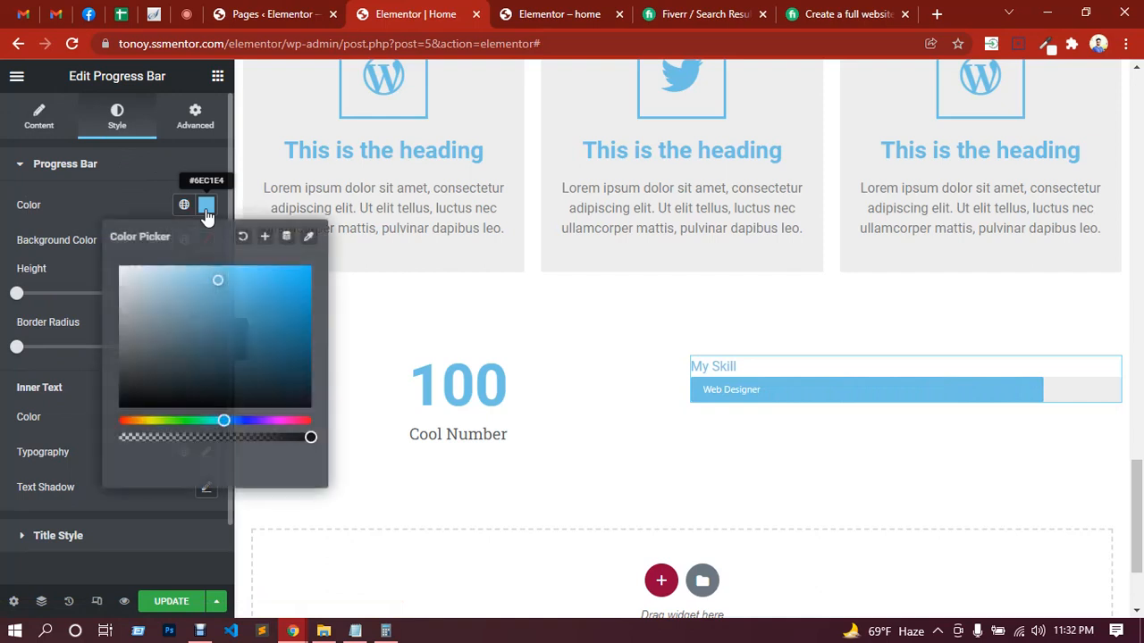
left_click(282, 420)
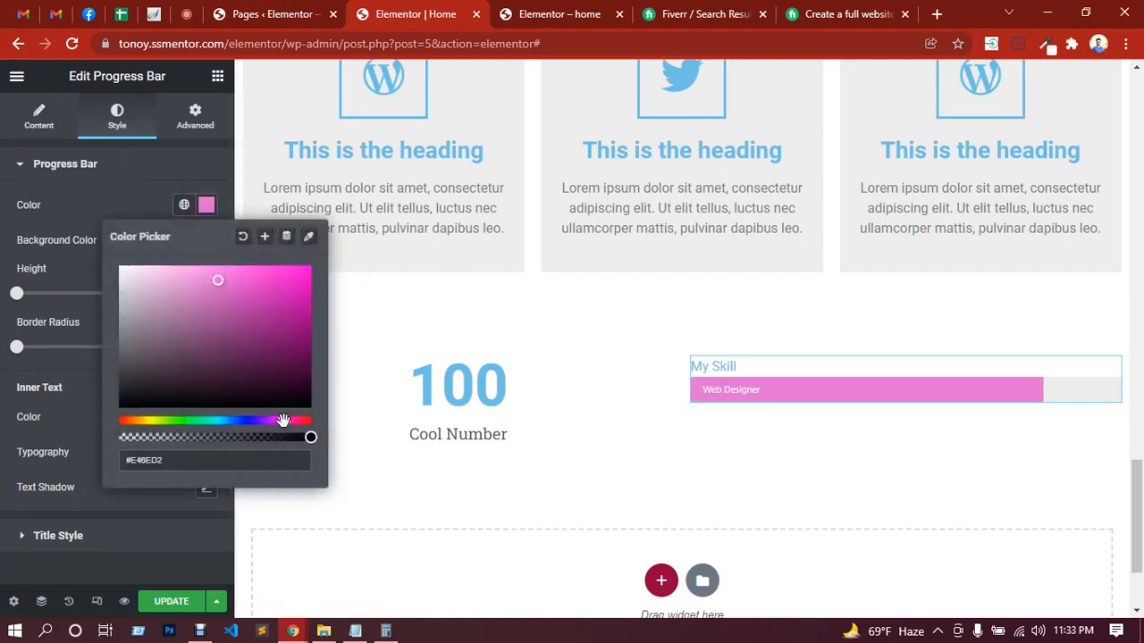
left_click(283, 306)
left_click(123, 195)
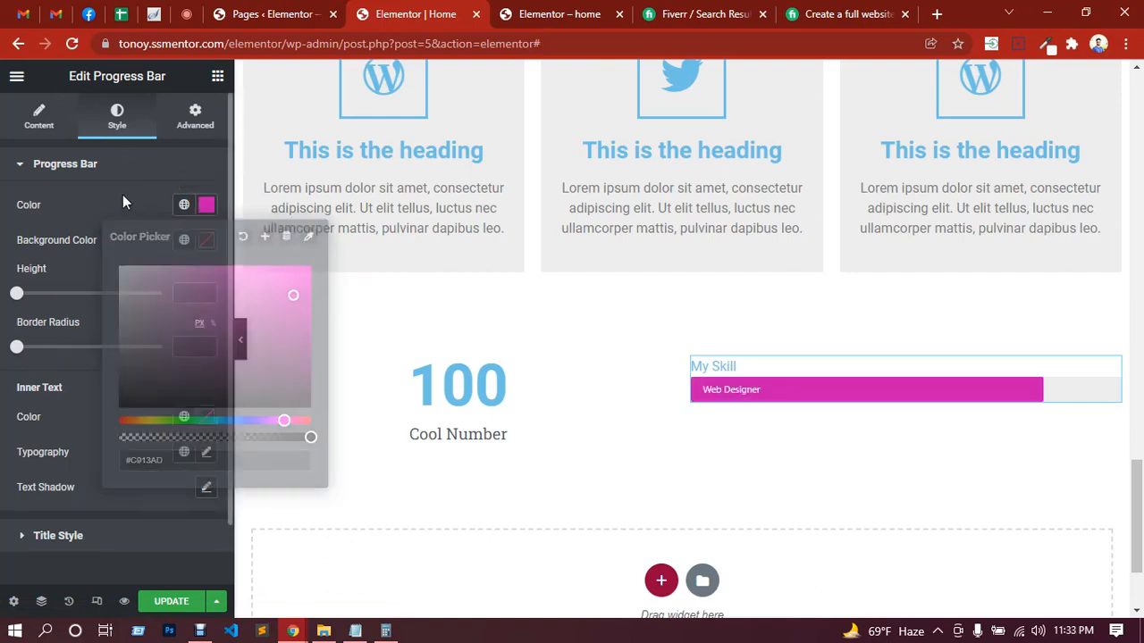
left_click_drag(18, 301, 42, 305)
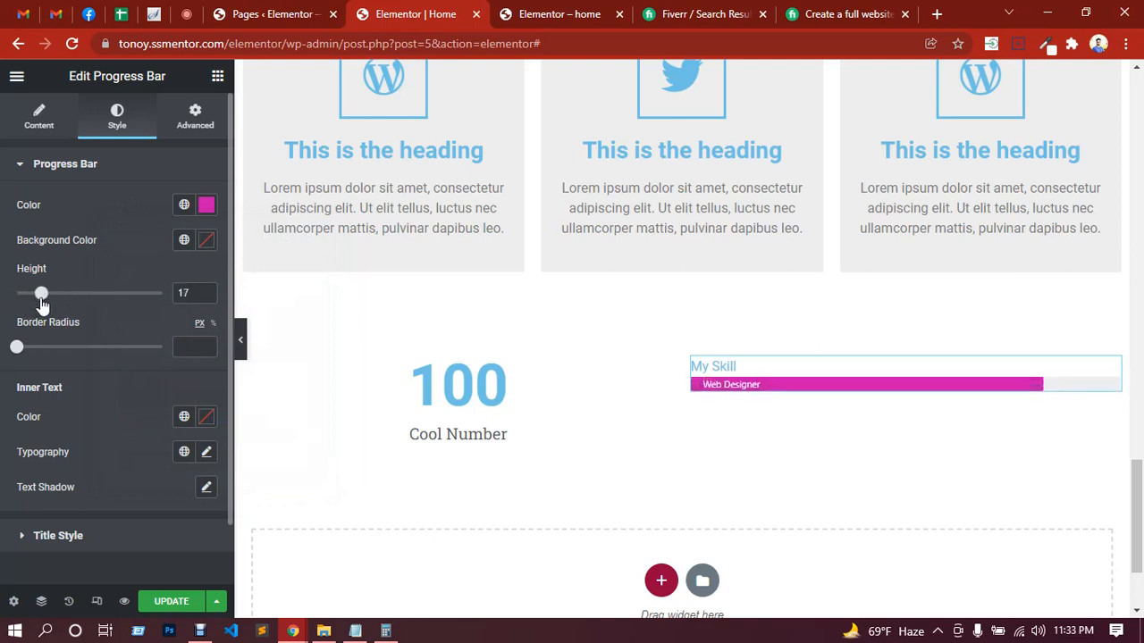
left_click_drag(17, 349, 30, 351)
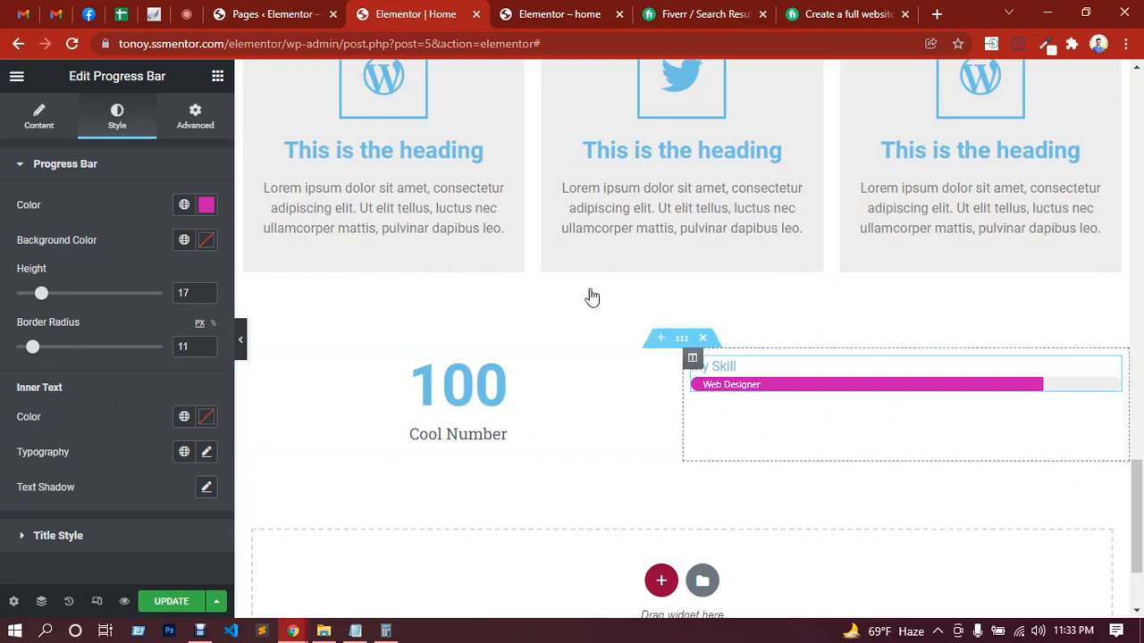
Step: Check the Google Meet call's chat messages and return to the Elementor editor
left_click(188, 16)
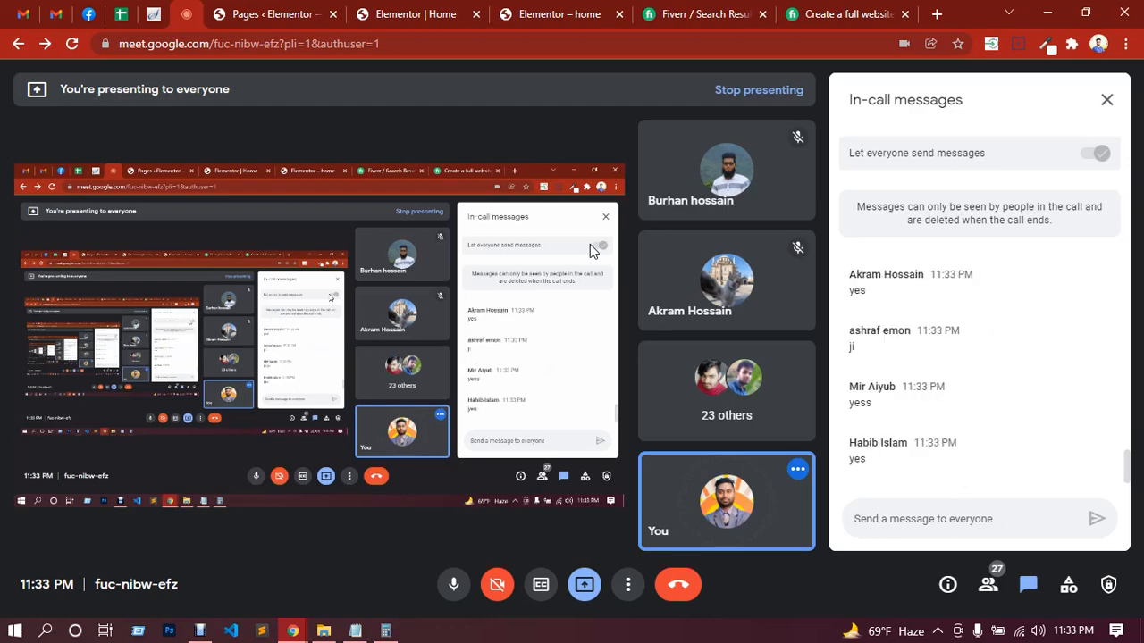
left_click(435, 9)
Step: Delete the column holding the Progress Bar and the Counter widget from the section
scroll(496, 268, "down", 2)
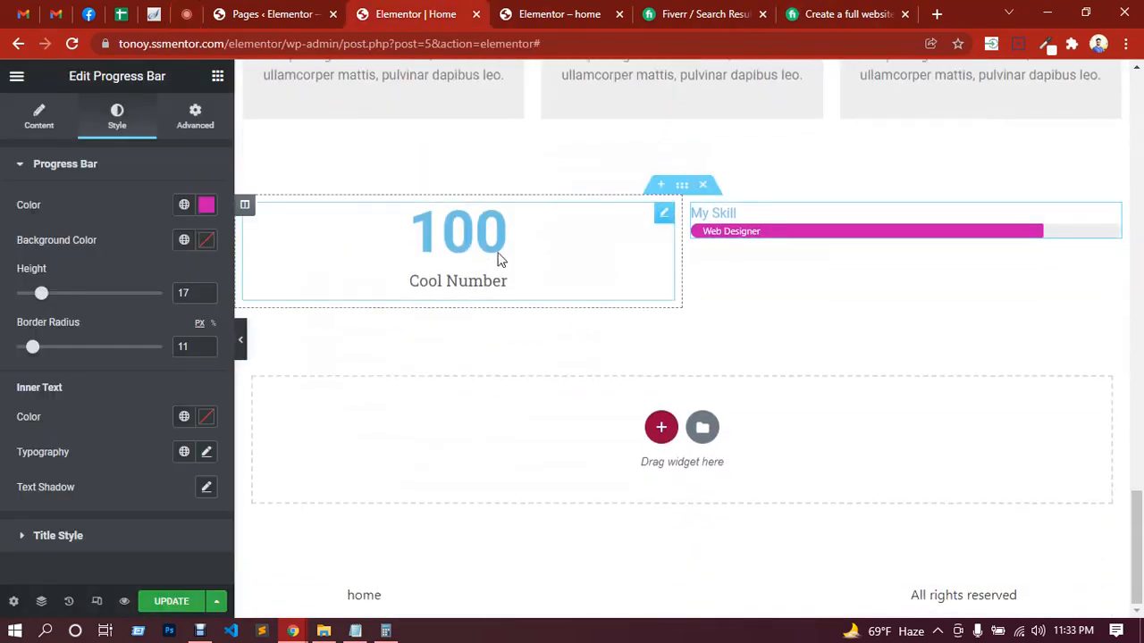
right_click(790, 272)
left_click(829, 502)
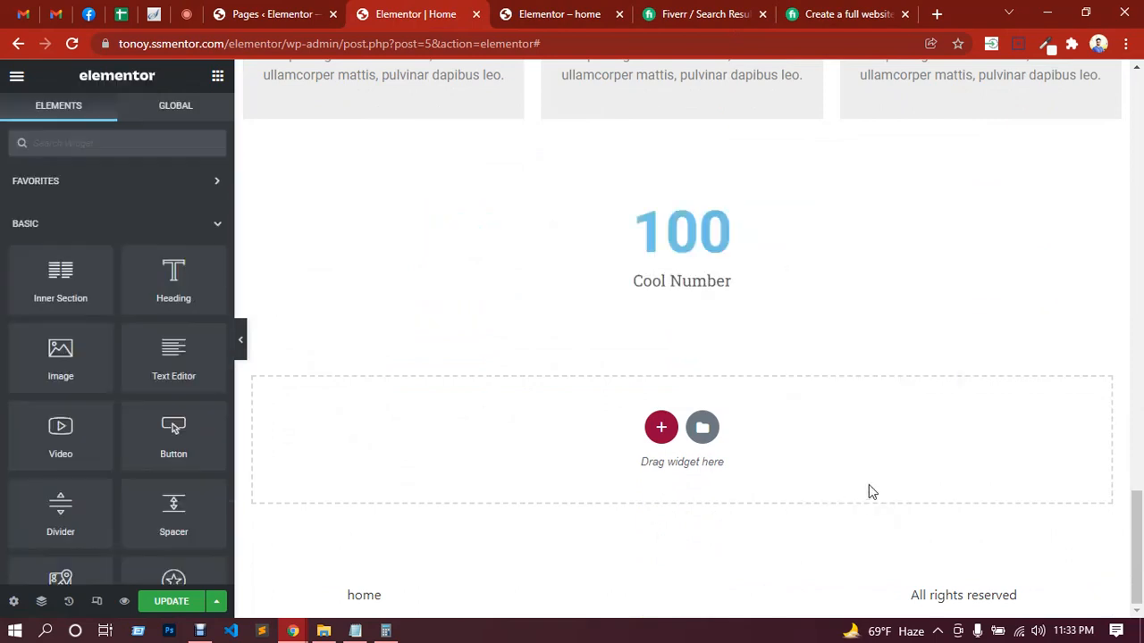
right_click(740, 263)
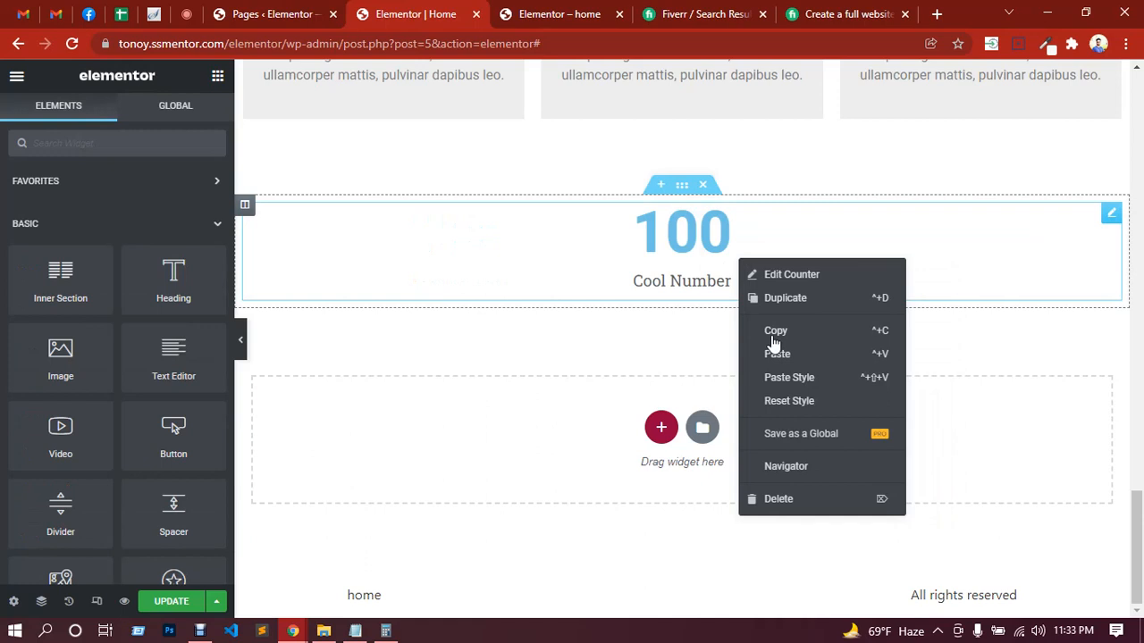
left_click(781, 499)
Step: Duplicate the empty column and add an Icon List widget to the first of the two columns
right_click(663, 286)
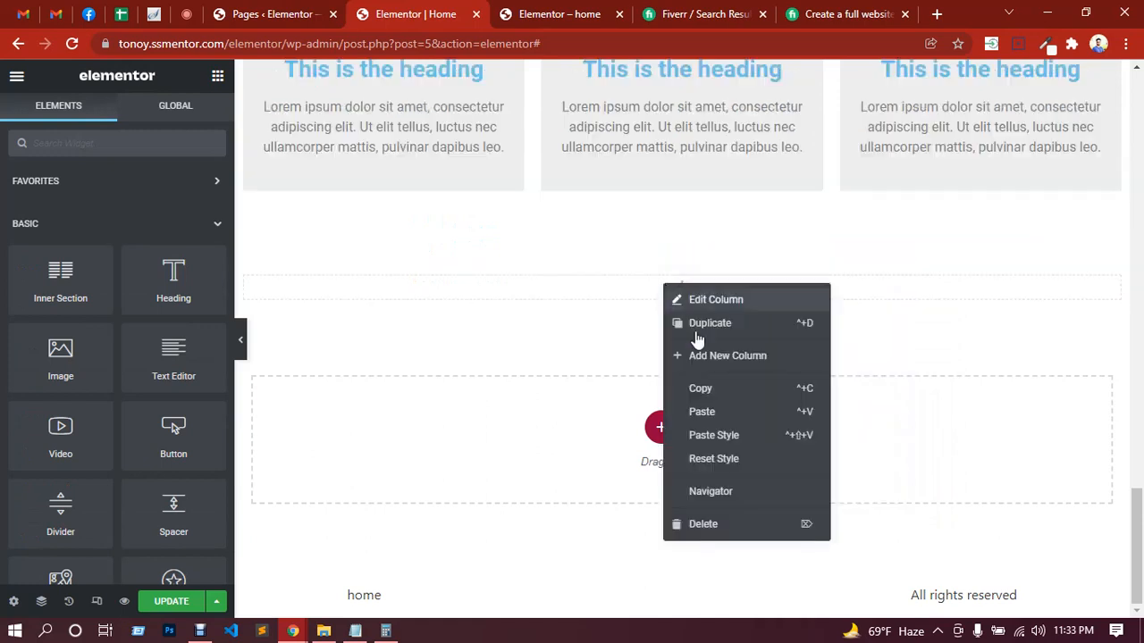
left_click(721, 335)
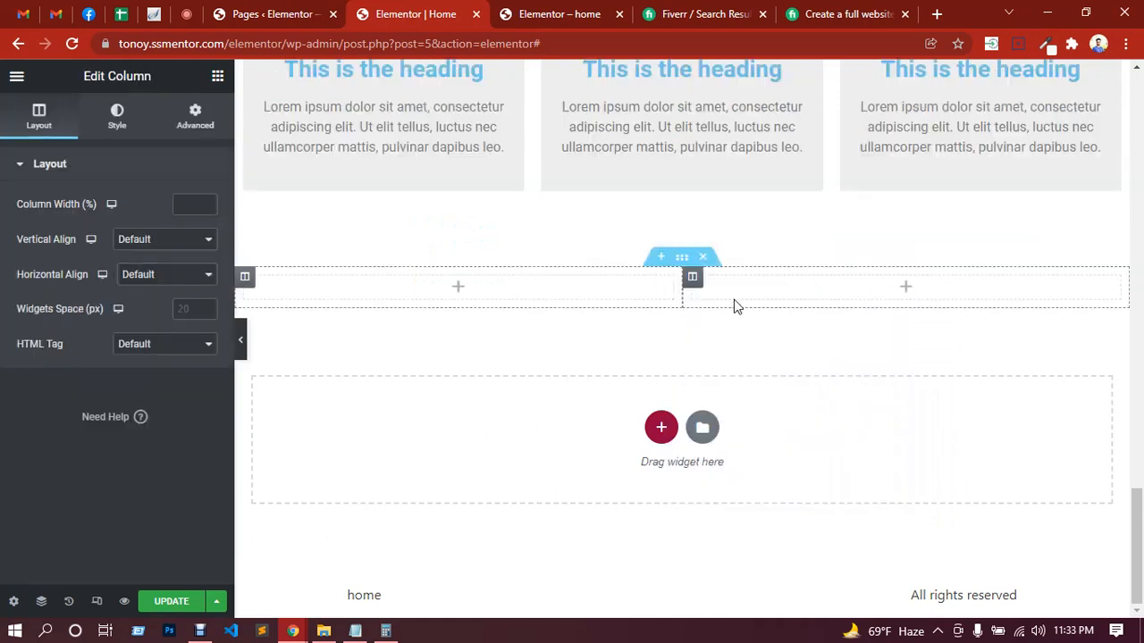
left_click(217, 79)
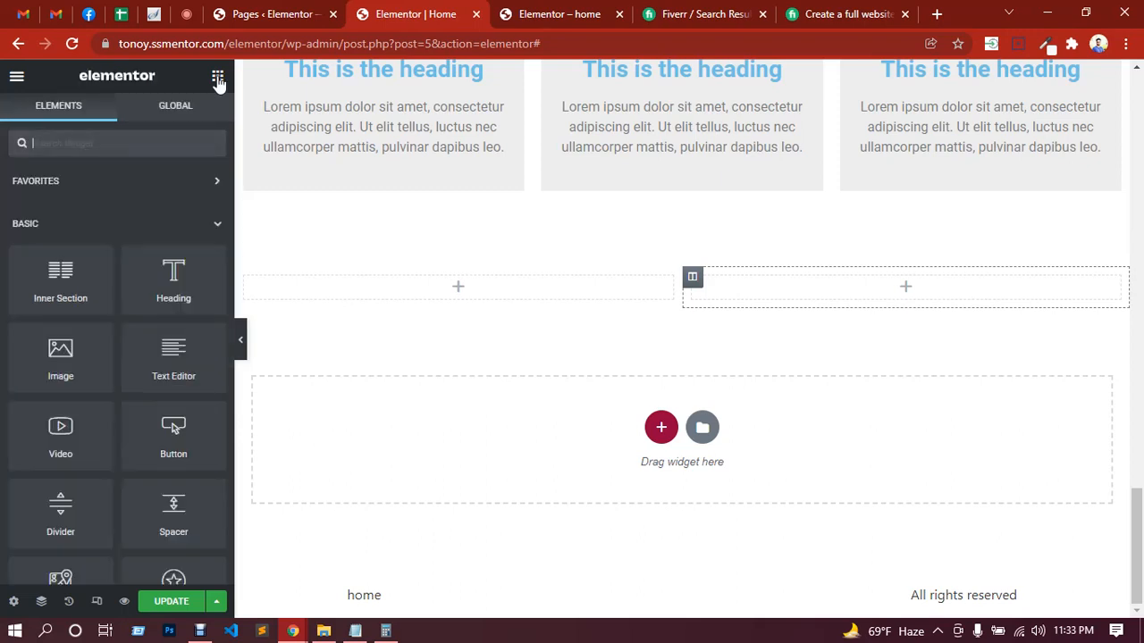
scroll(80, 330, "down", 6)
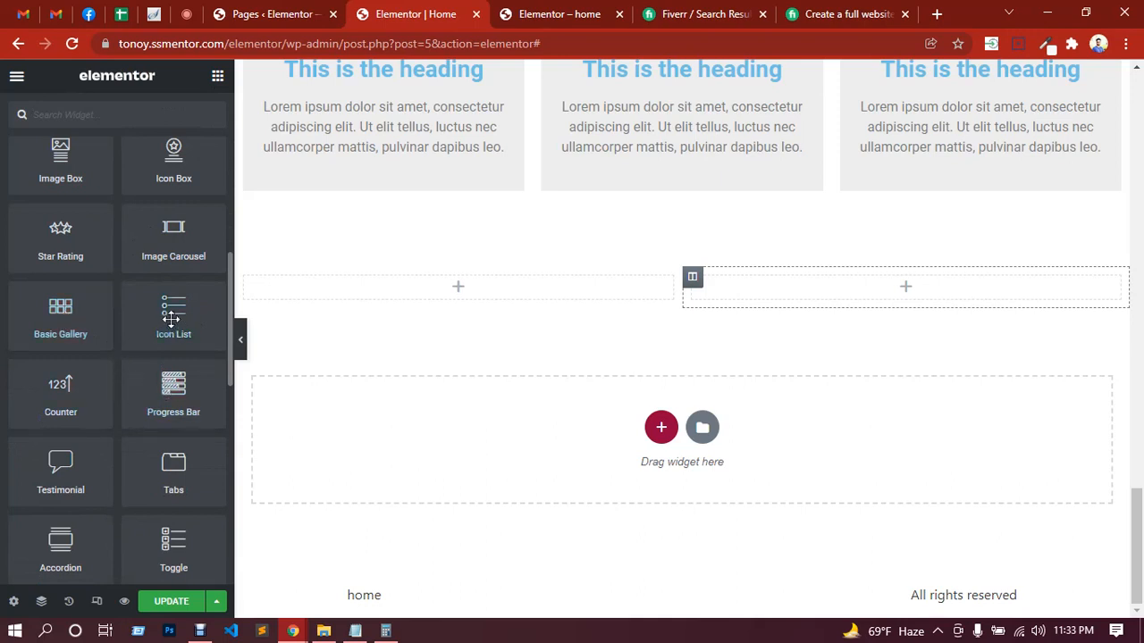
left_click_drag(172, 320, 430, 286)
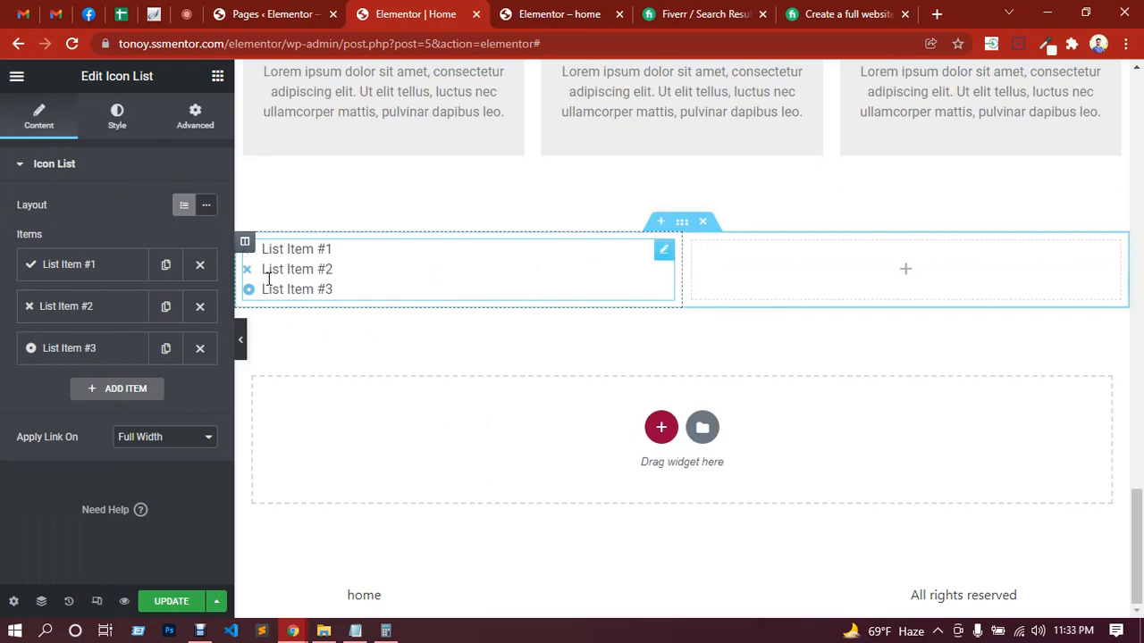
Step: Change the icon of the Icon List's first item to Chart pie
left_click(74, 273)
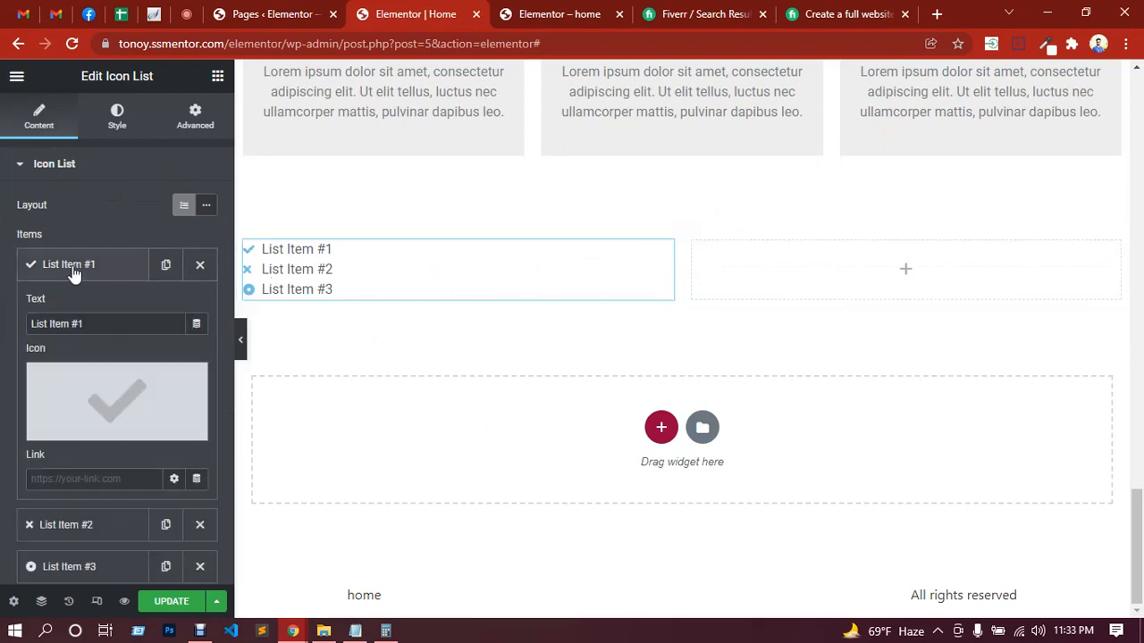
left_click(104, 393)
left_click(613, 257)
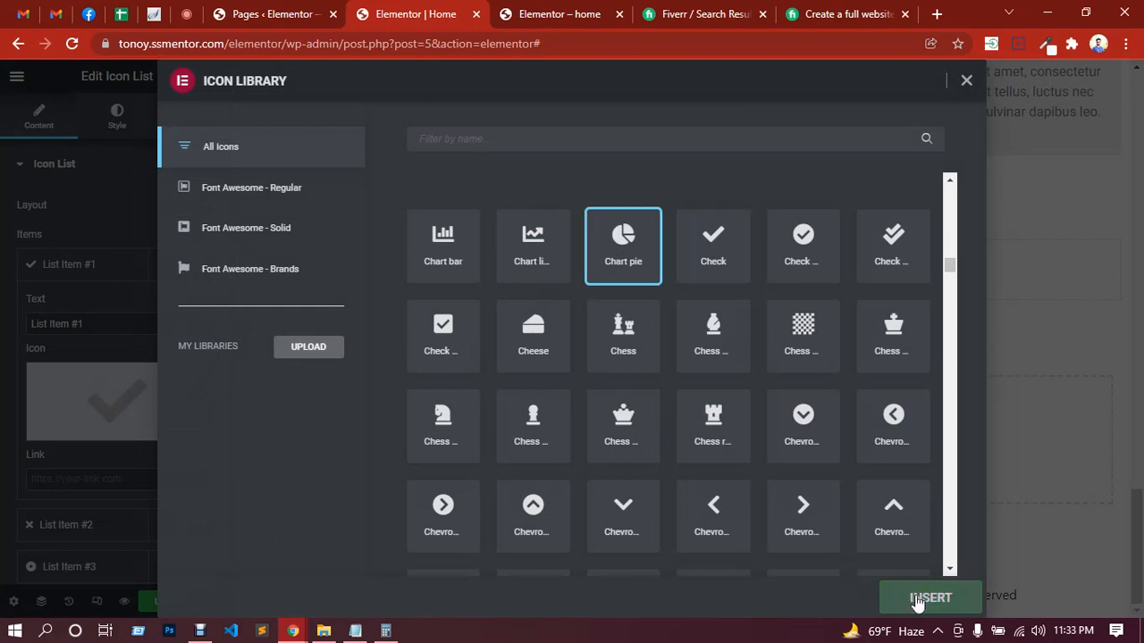
left_click(918, 601)
Step: Replace the first list item's text with the person's full name
left_click_drag(93, 323, 37, 323)
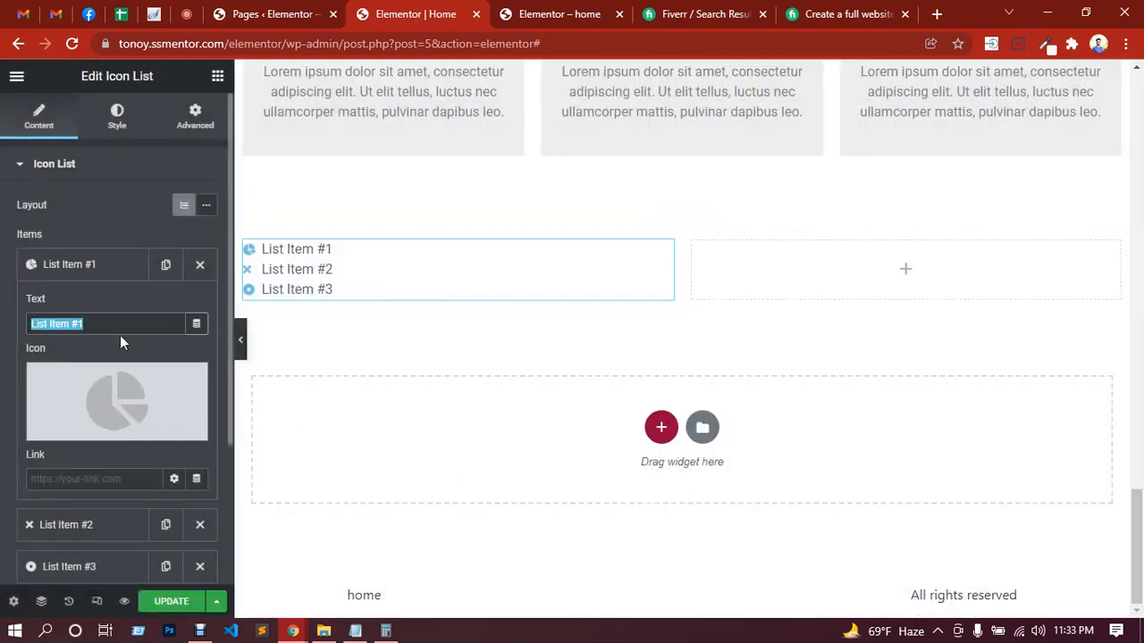
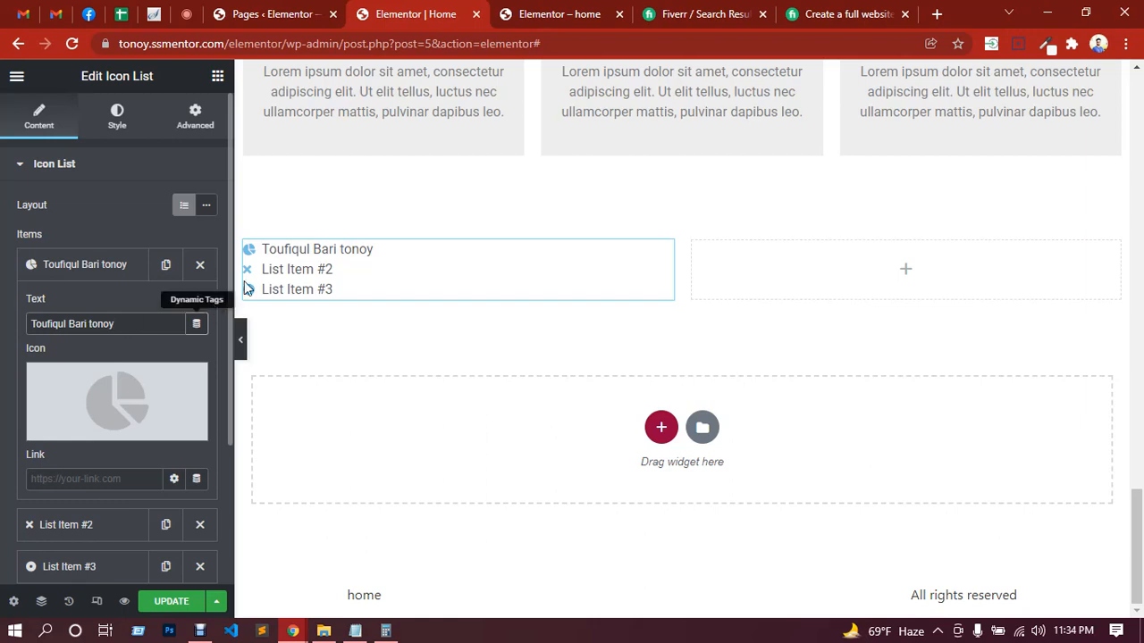
left_click(94, 481)
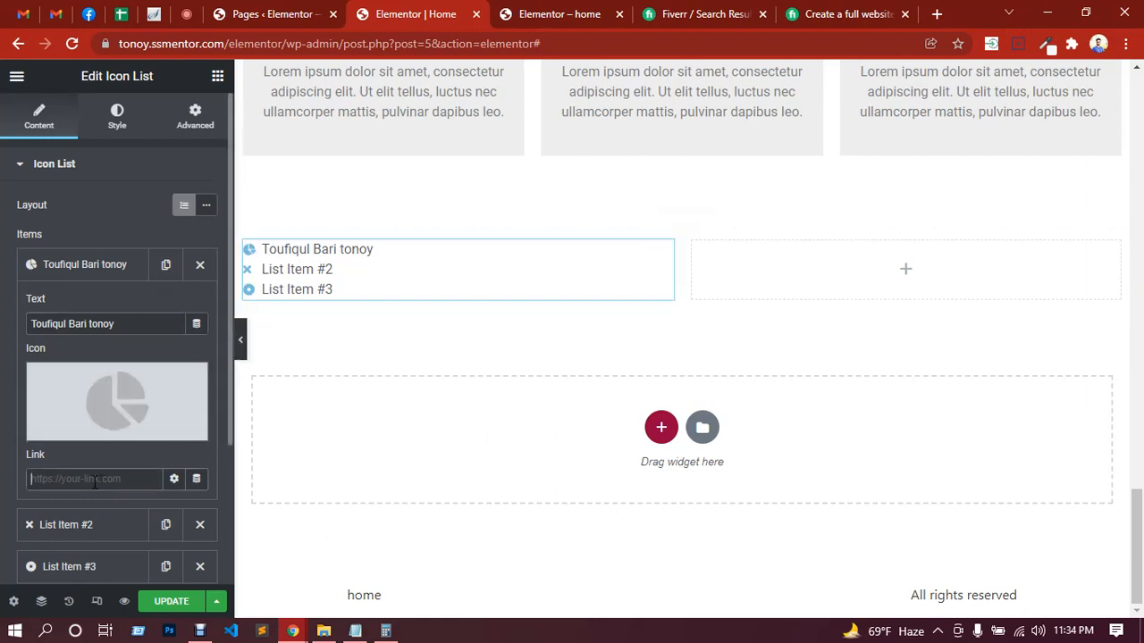
left_click(80, 275)
left_click(80, 275)
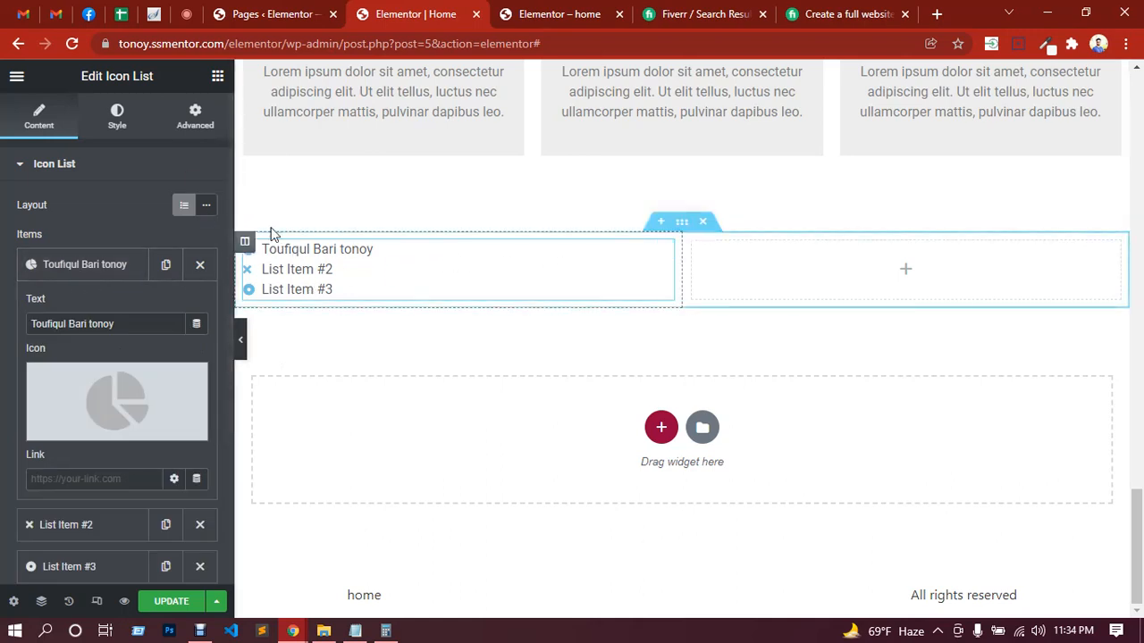
Step: Switch the Icon List between the Inline and Default layouts to compare them, ending on Inline
left_click(206, 207)
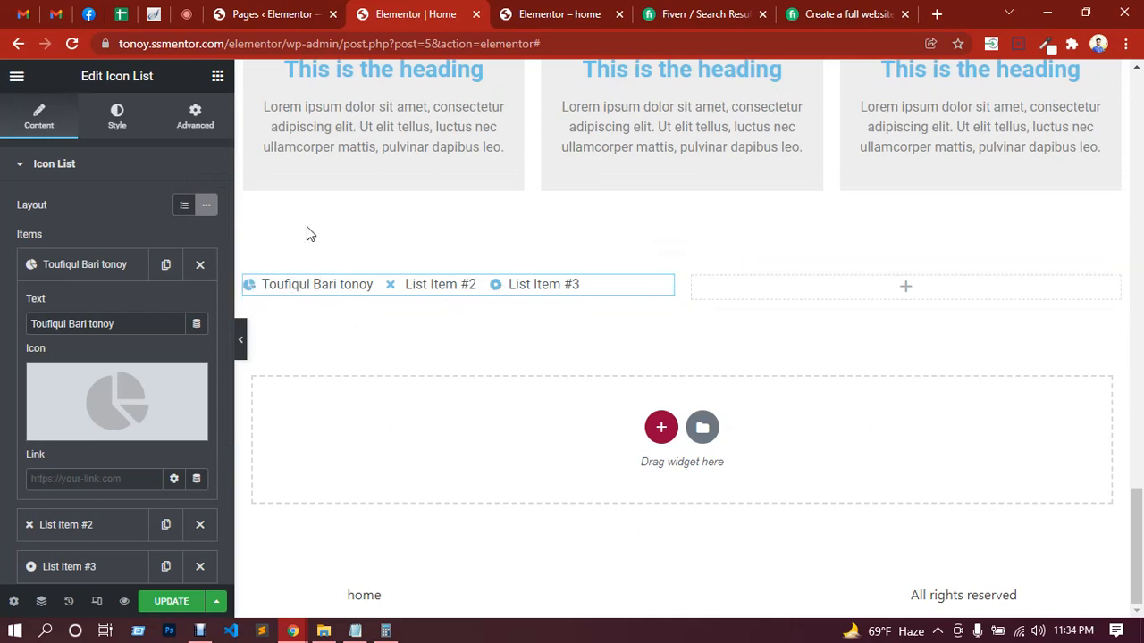
left_click(184, 211)
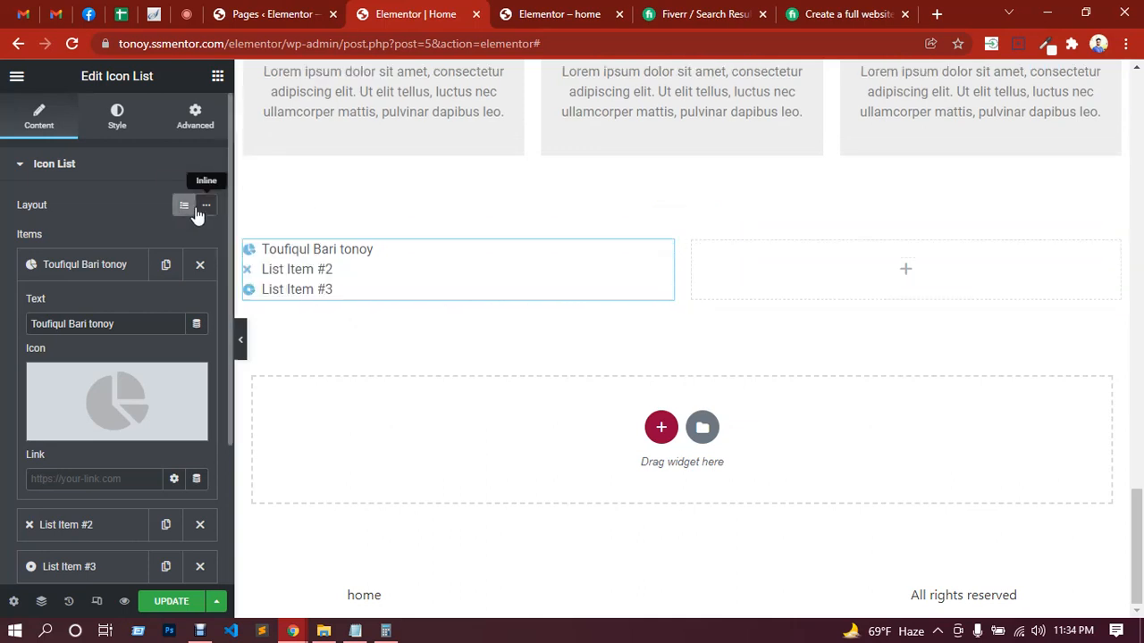
left_click(205, 208)
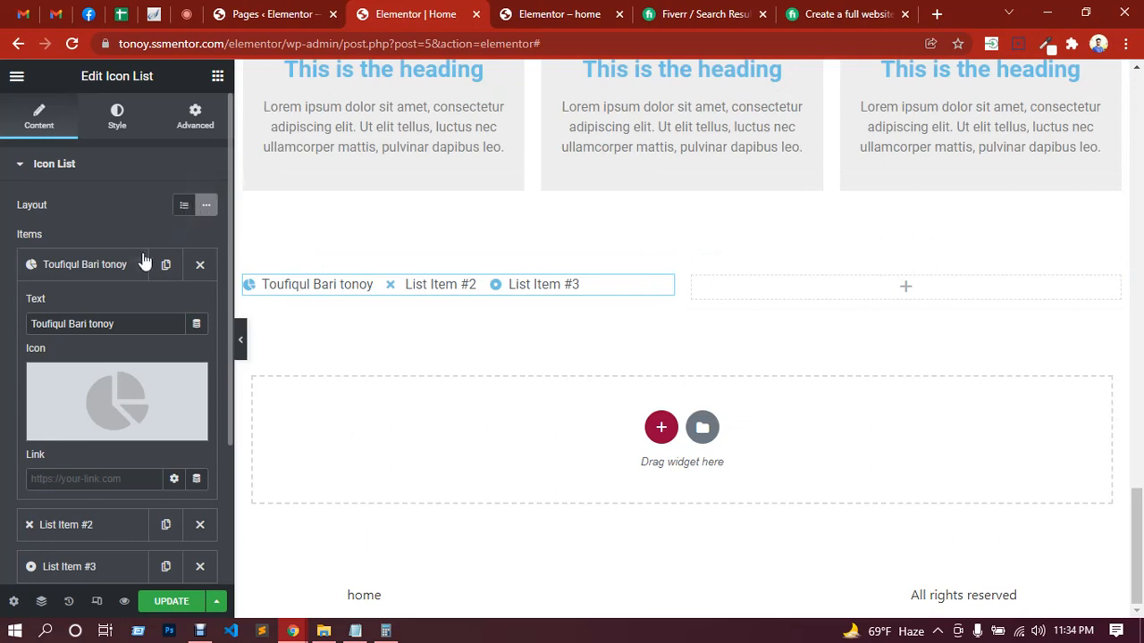
Step: Duplicate List Item #3 and set the Icon List's layout to Default
left_click(80, 265)
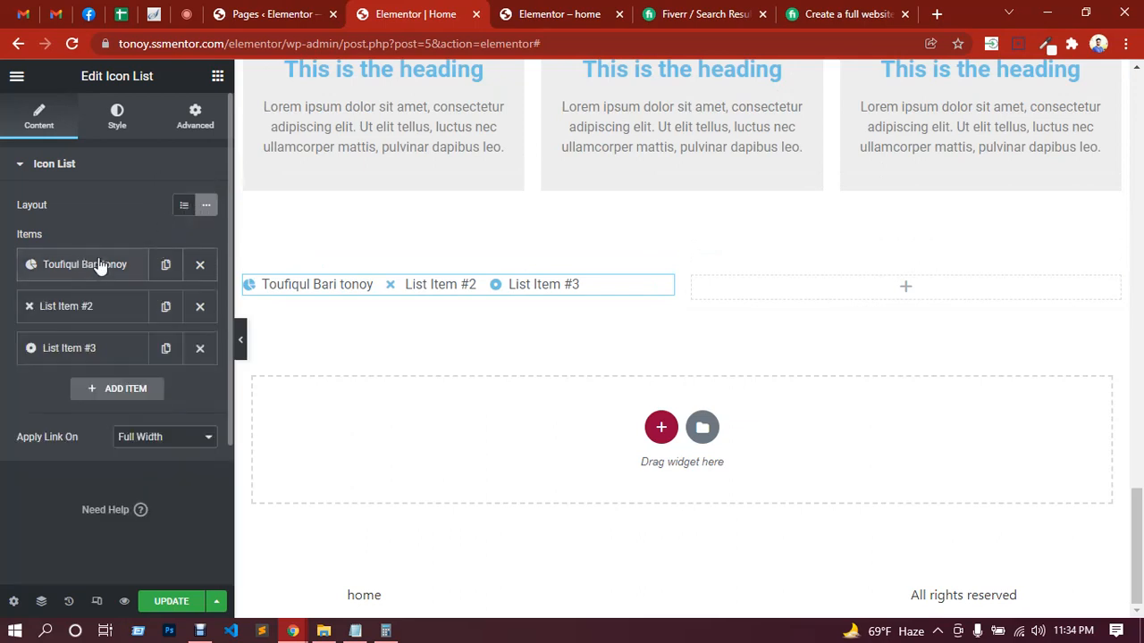
left_click(166, 349)
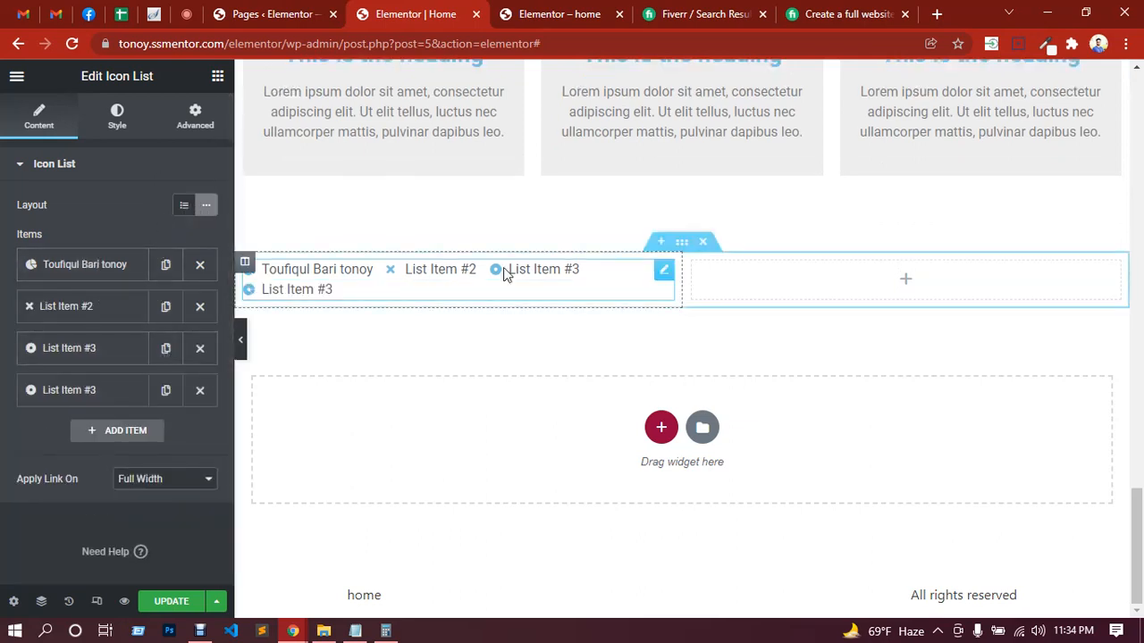
left_click(183, 206)
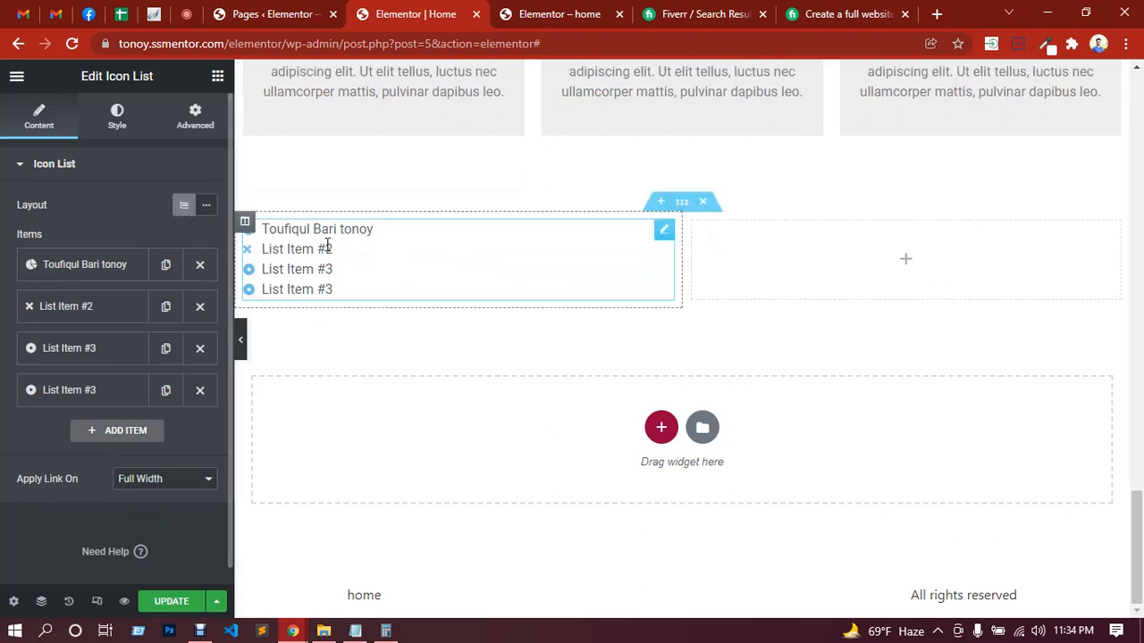
Step: Set the Space Between the Icon List's items to 8
left_click(124, 132)
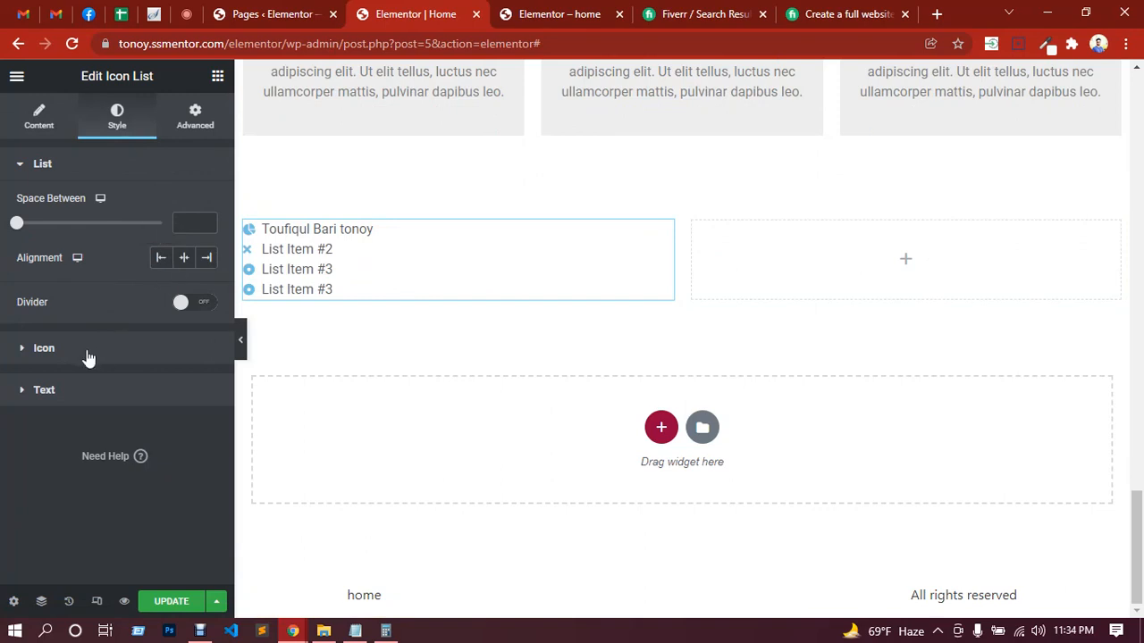
left_click_drag(18, 228, 38, 231)
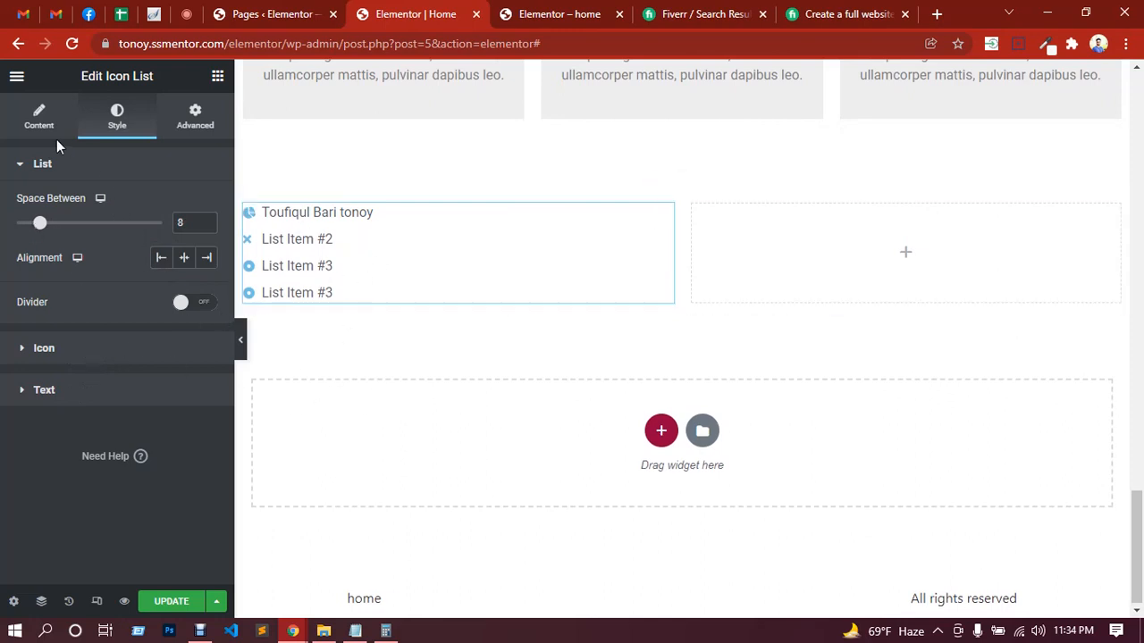
Step: Add an Accordion widget to the empty column beside the Icon List
left_click(905, 259)
scroll(92, 347, "down", 6)
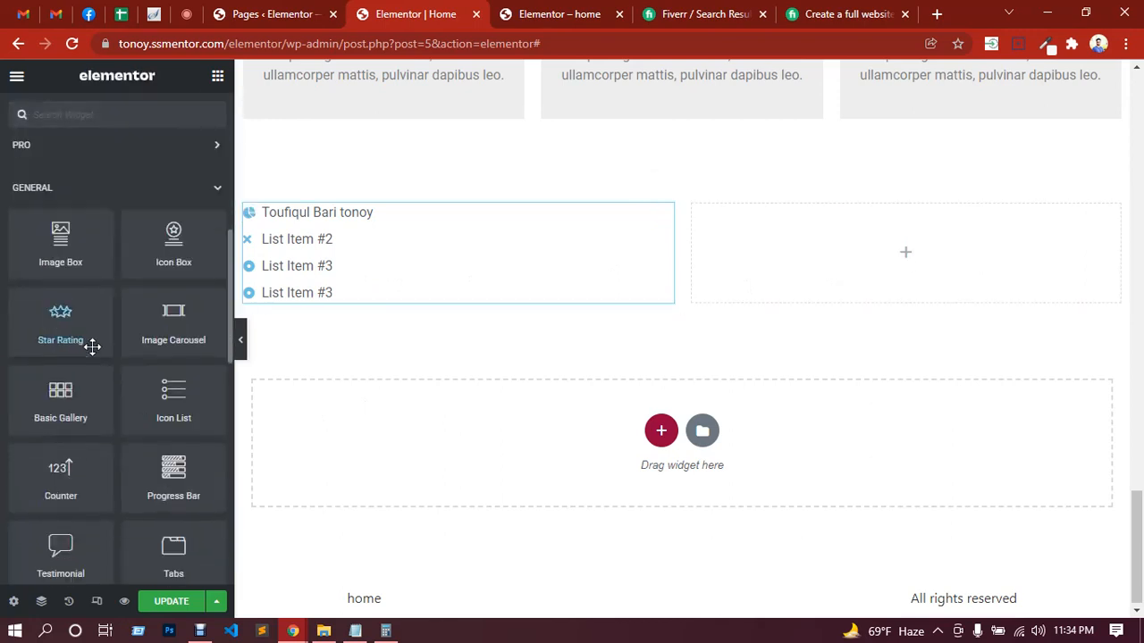
scroll(98, 358, "down", 2)
scroll(148, 358, "down", 2)
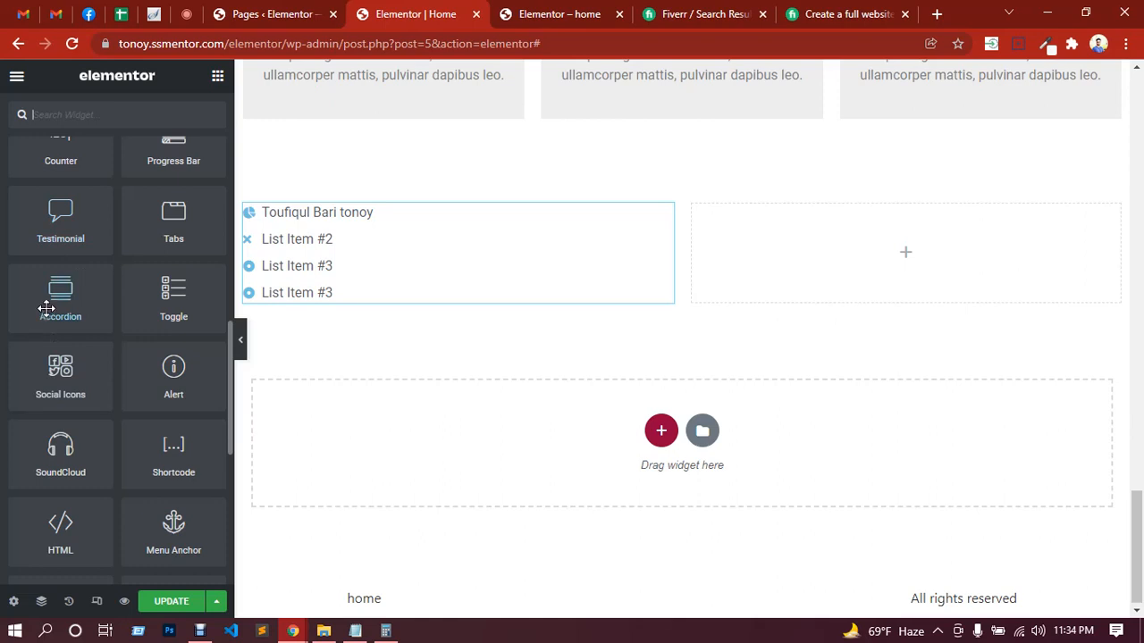
left_click_drag(45, 303, 845, 253)
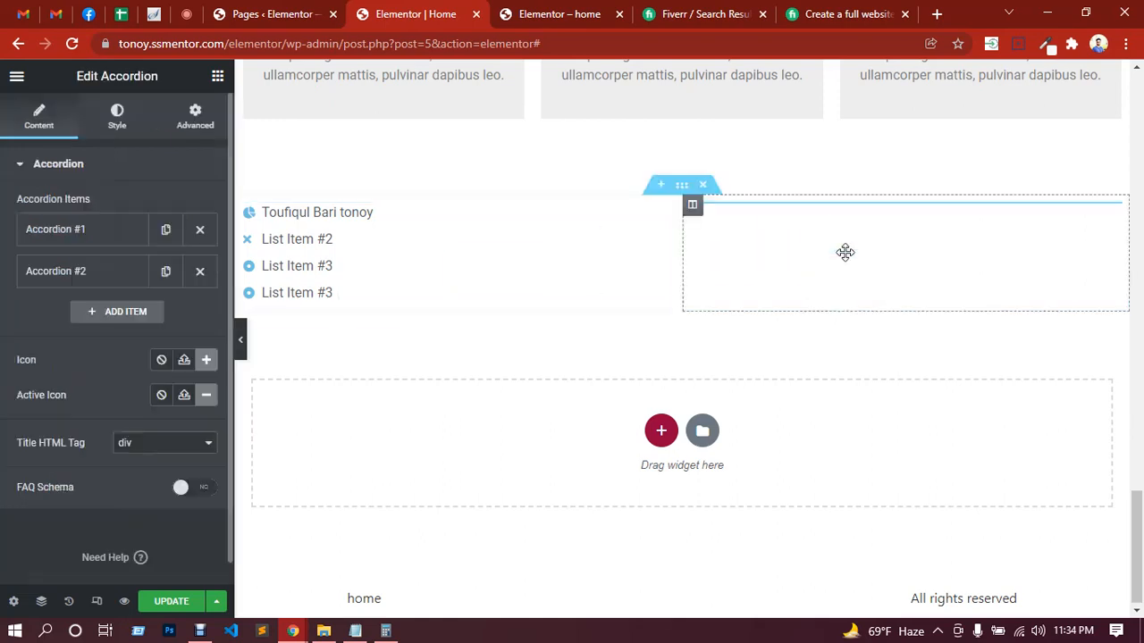
Step: Try expanding Accordion #1 and Accordion #2 in the preview, and delete the Accordion widget
left_click(819, 227)
left_click(820, 227)
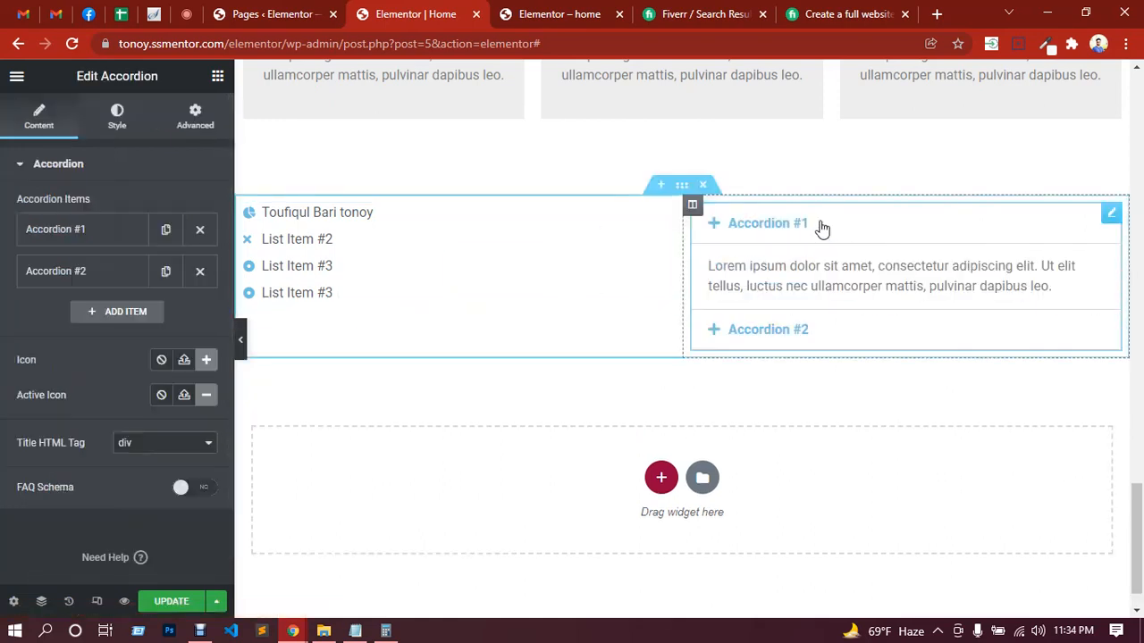
left_click(800, 275)
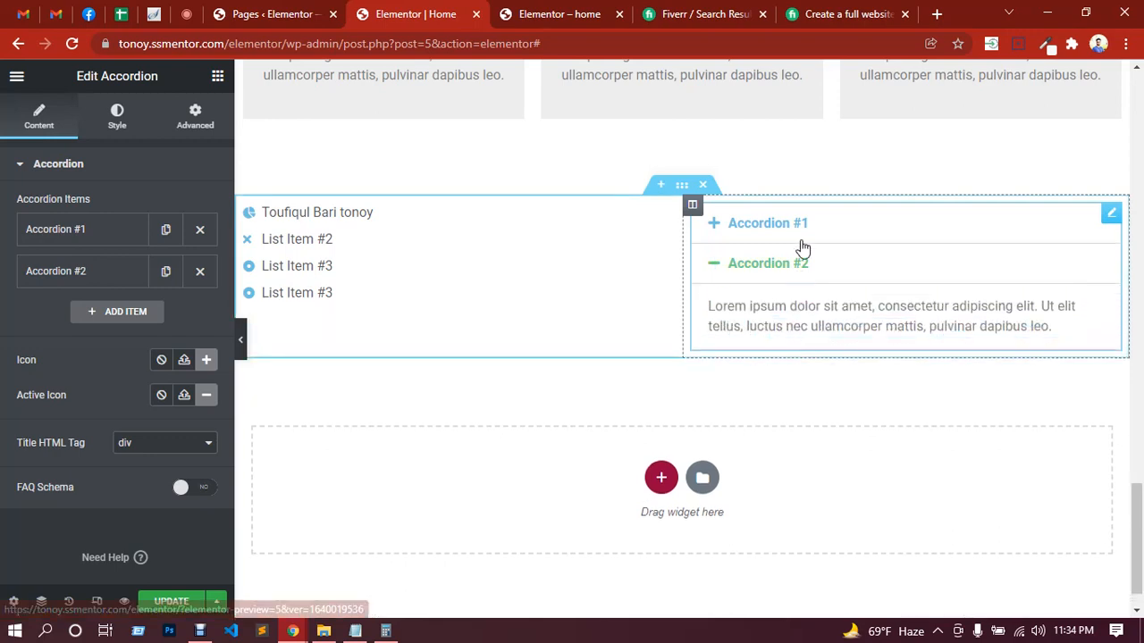
left_click(829, 234)
right_click(838, 233)
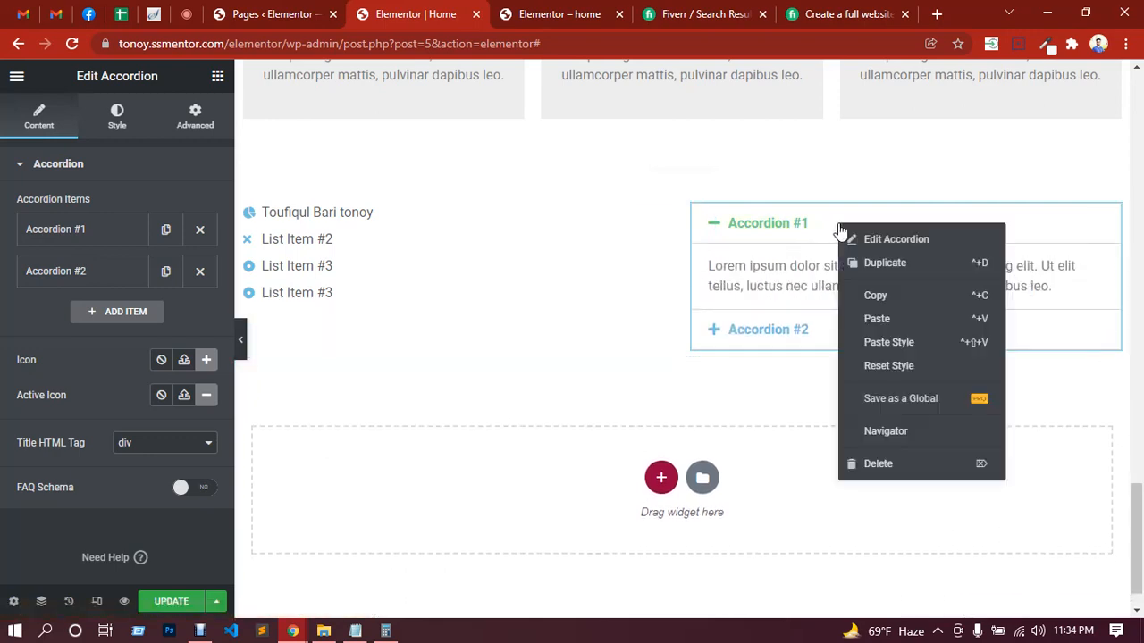
left_click(894, 464)
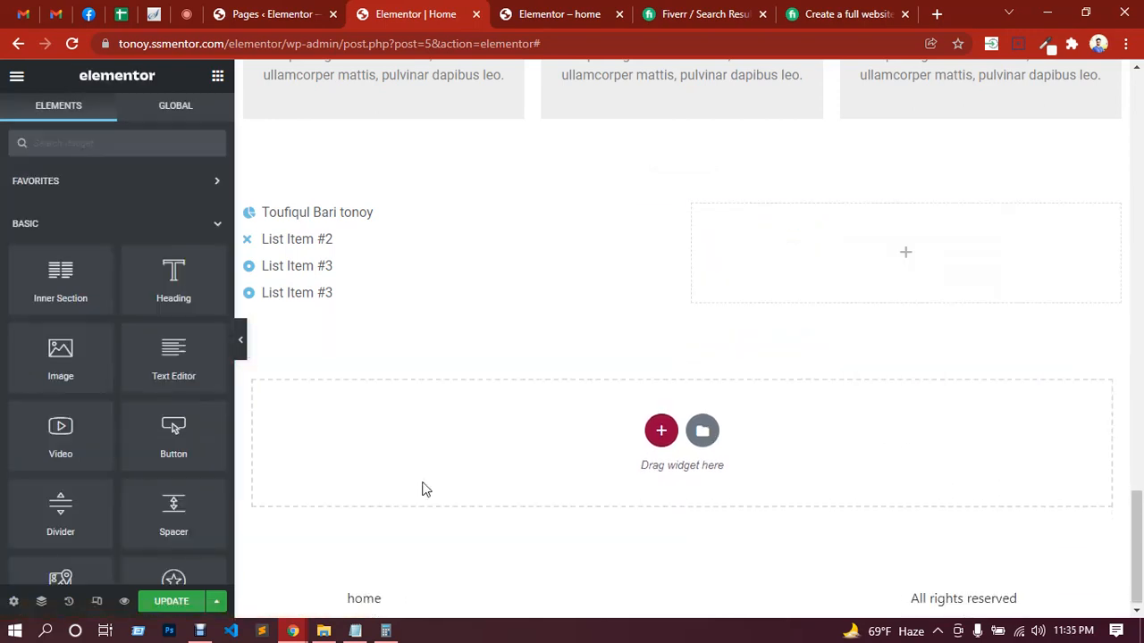
Step: Add a Toggle widget to the empty column beside the Icon List and try expanding and collapsing Toggle #1
scroll(168, 402, "down", 8)
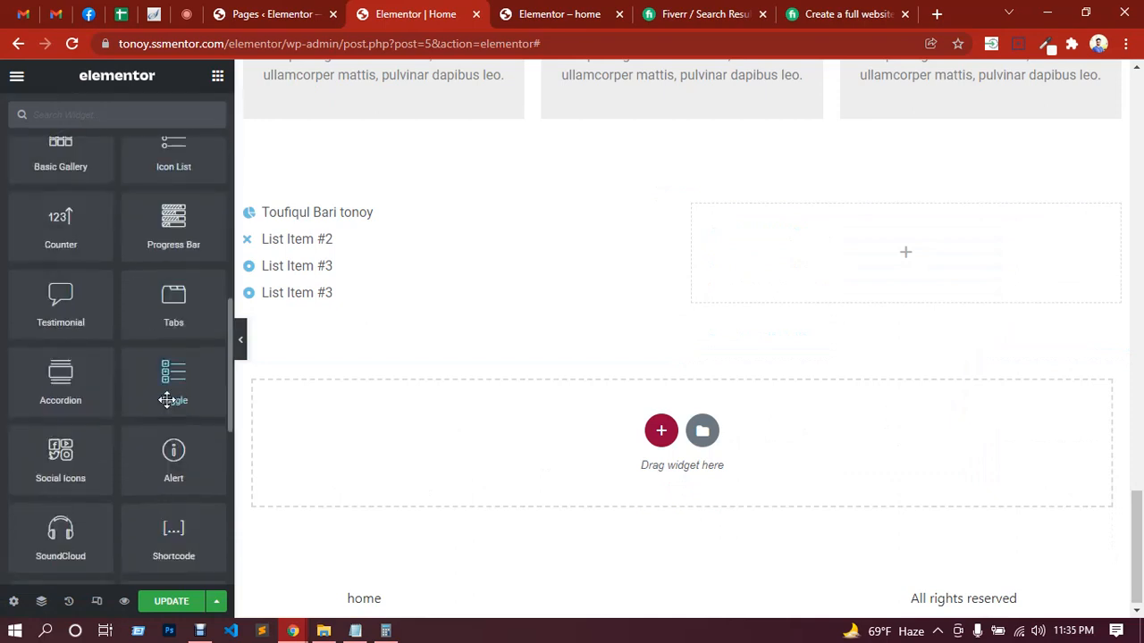
left_click_drag(176, 377, 842, 251)
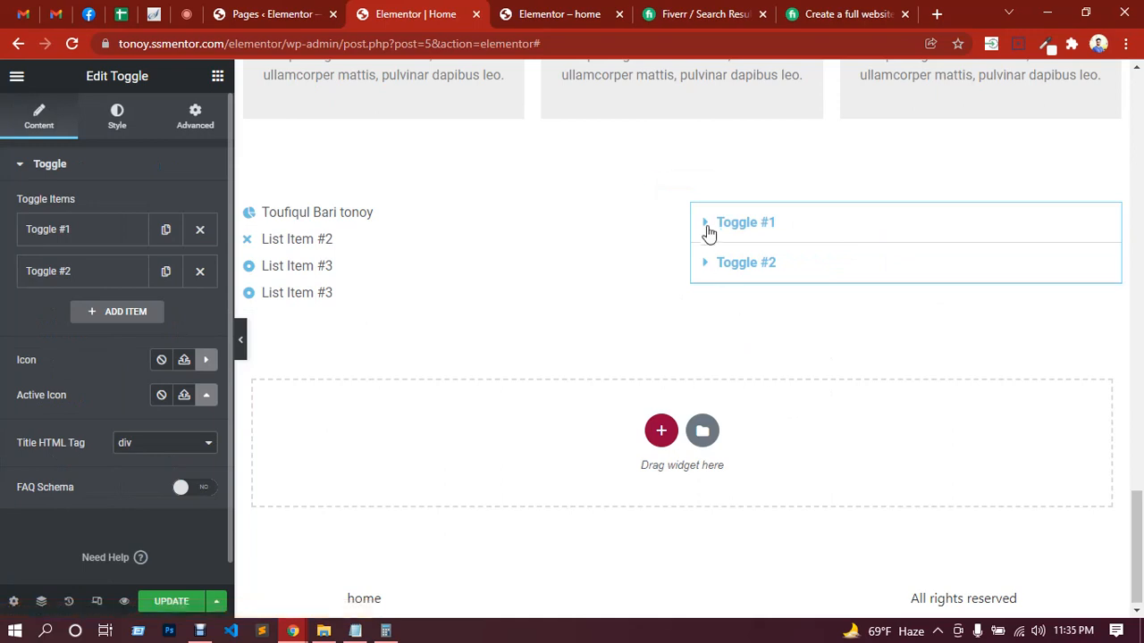
left_click(894, 234)
left_click(894, 234)
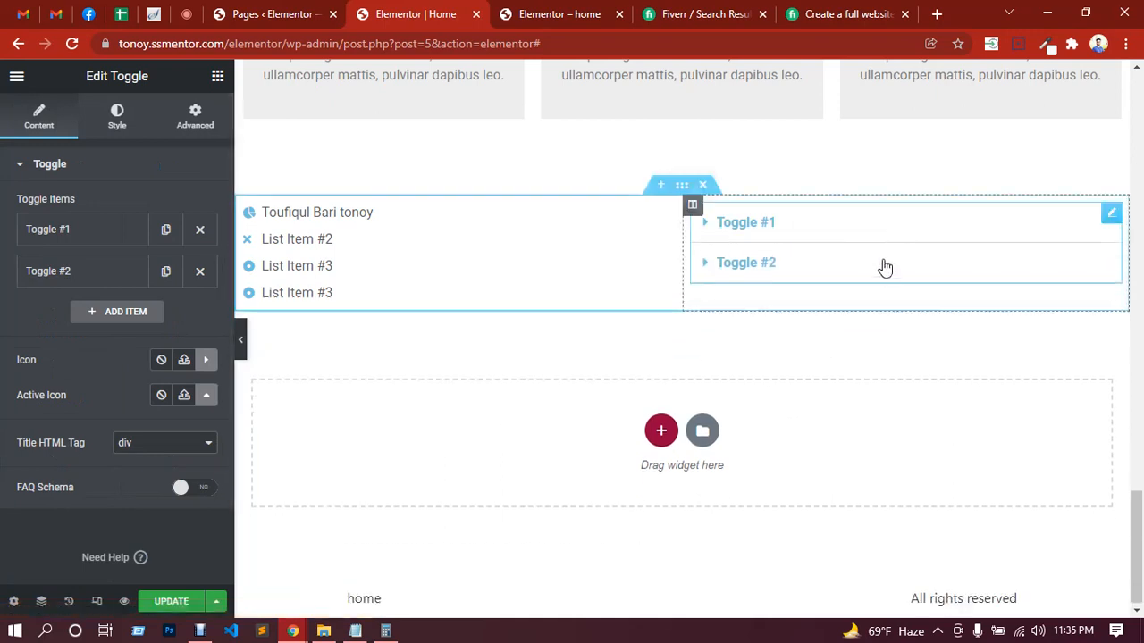
Step: Delete the Toggle widget from the column beside the Icon List
left_click(879, 269)
left_click(880, 268)
right_click(879, 268)
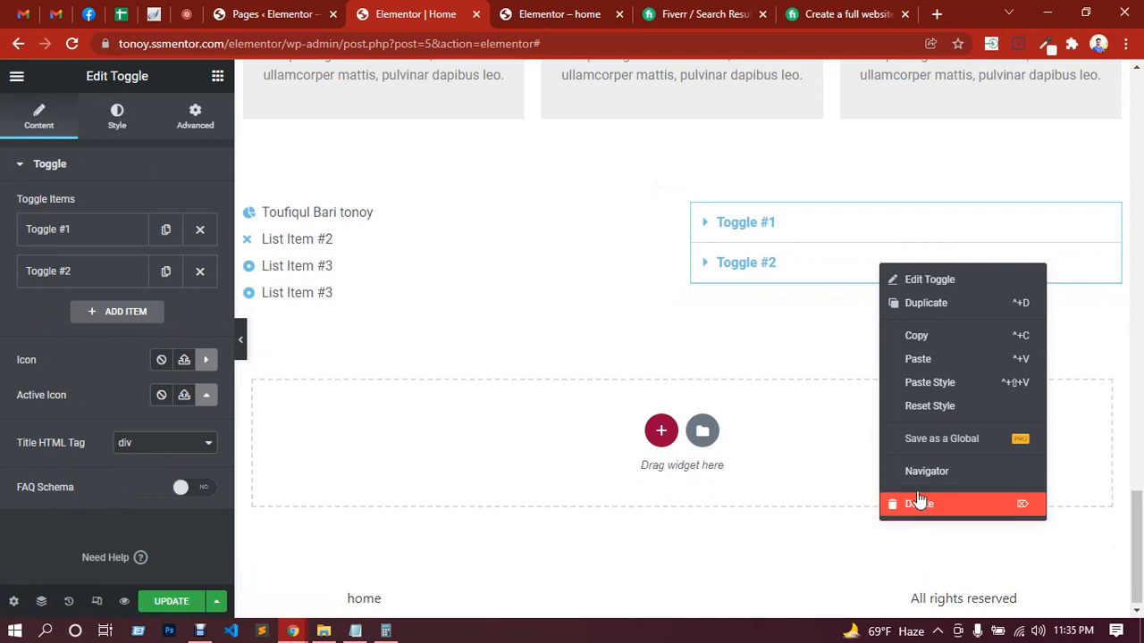
left_click(919, 502)
Step: Add a Social Icons widget to the empty column beside the Icon List
scroll(89, 391, "down", 5)
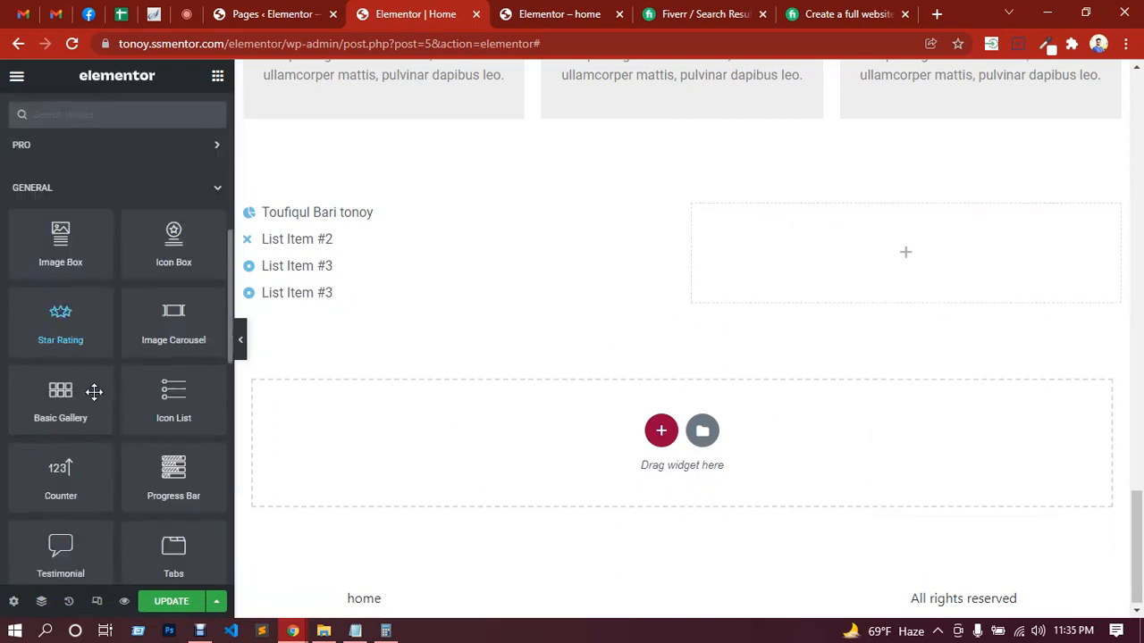
scroll(93, 391, "down", 1)
scroll(94, 391, "down", 1)
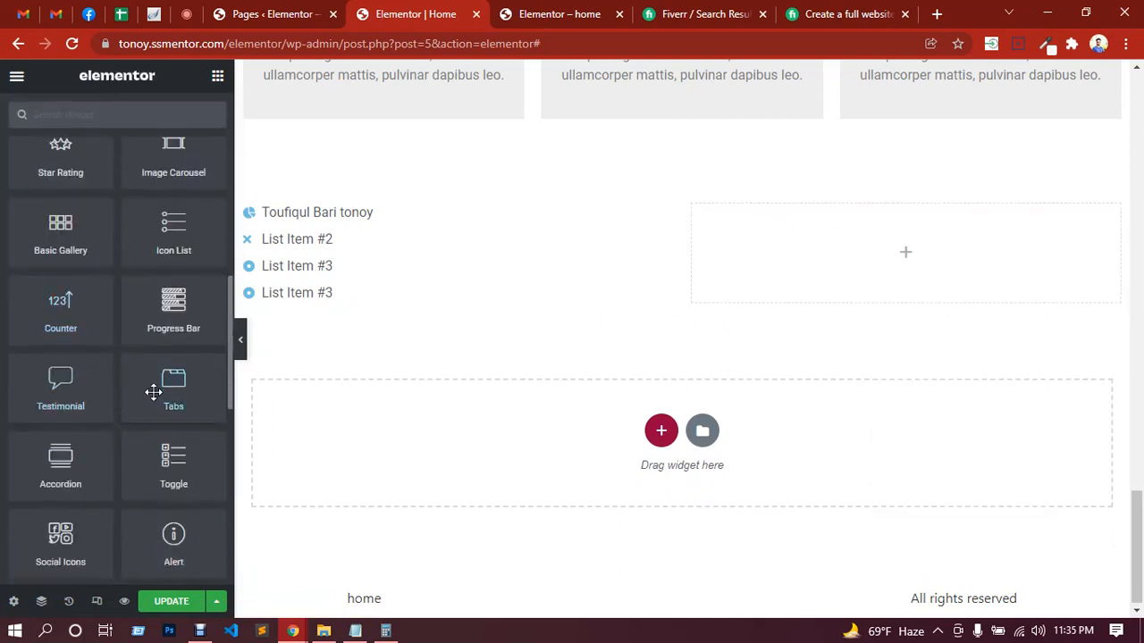
scroll(153, 390, "down", 1)
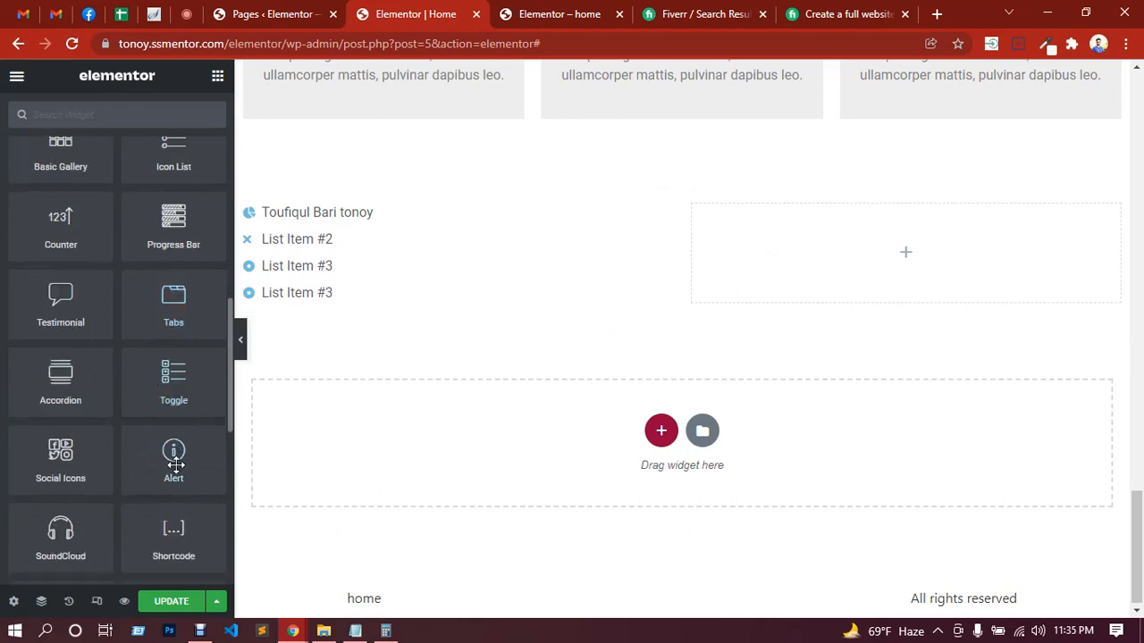
left_click_drag(66, 465, 482, 331)
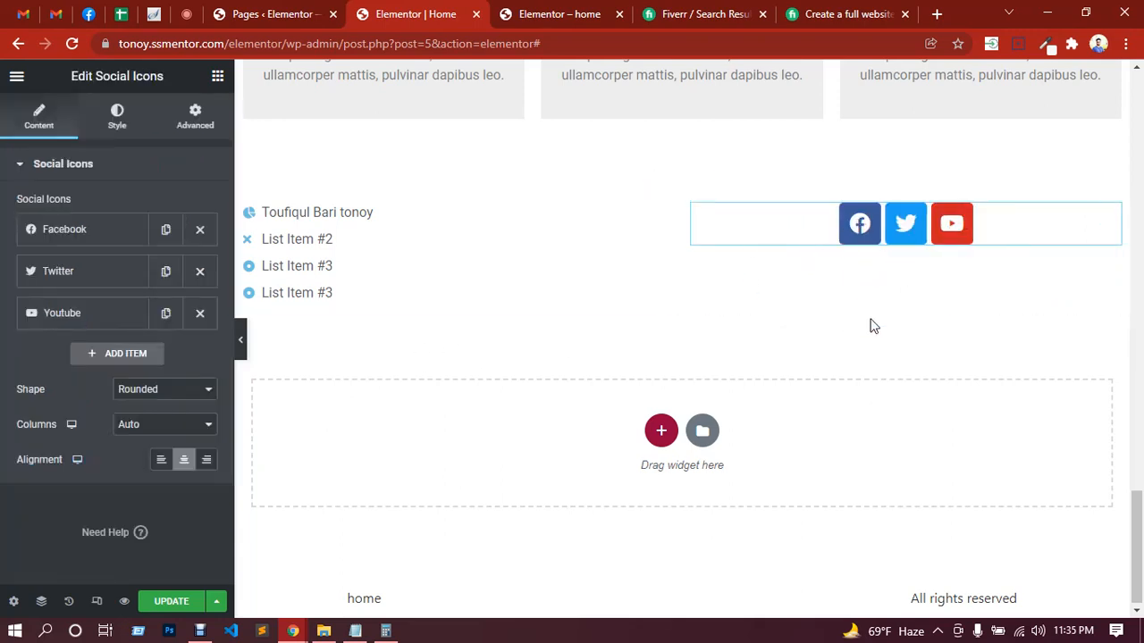
Step: Try the Square shape on the Social Icons widget, and set its shape to Circle
left_click(179, 391)
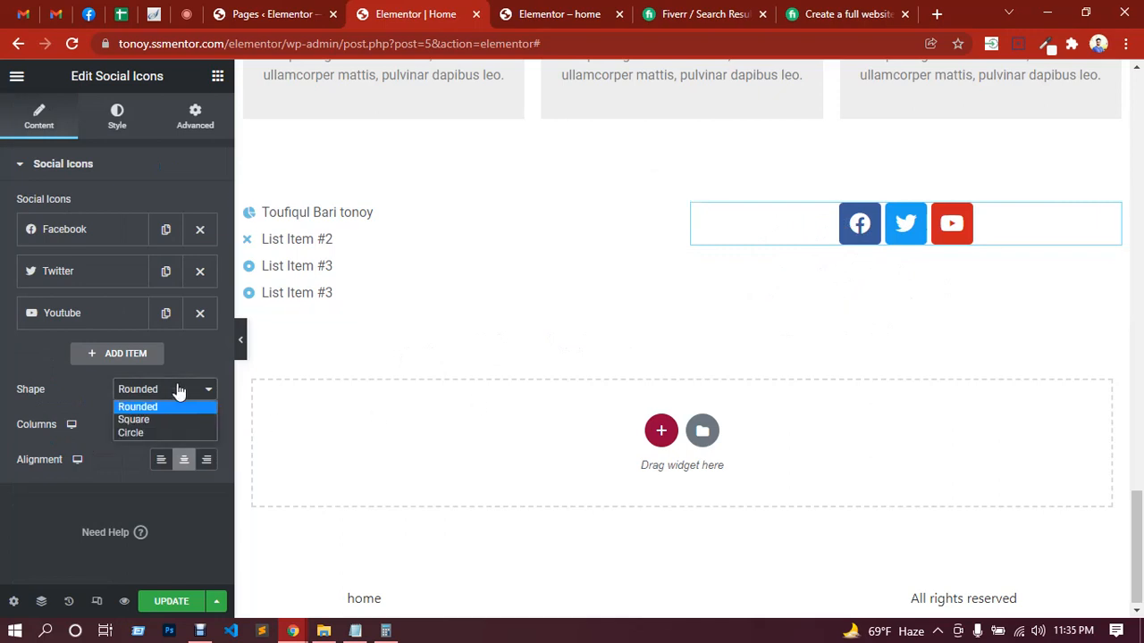
left_click(155, 419)
left_click(160, 386)
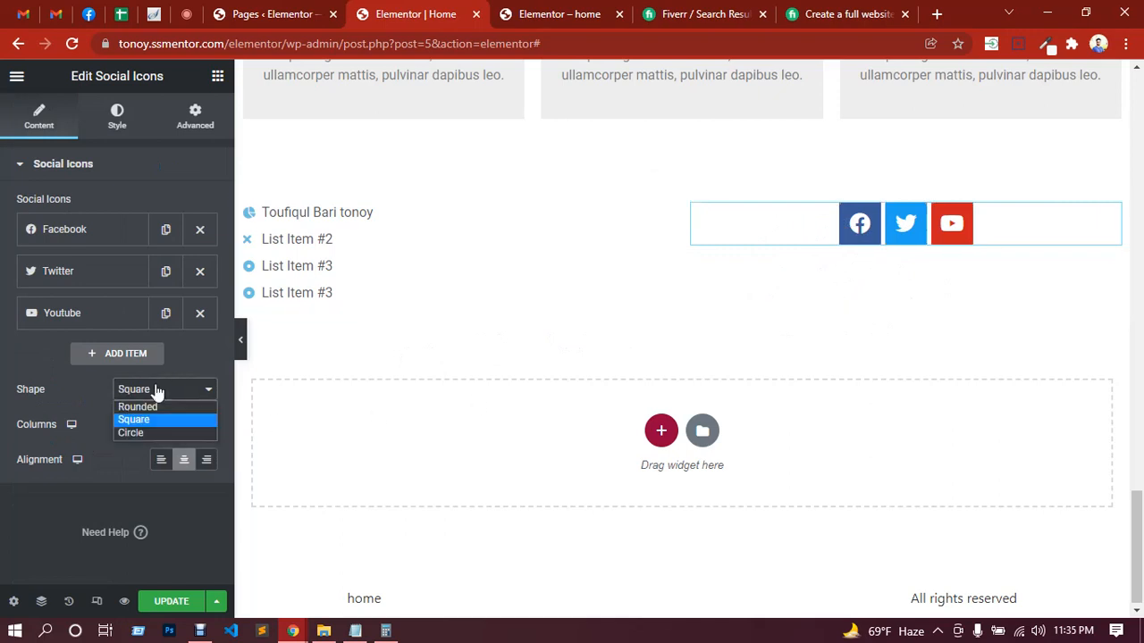
left_click(150, 436)
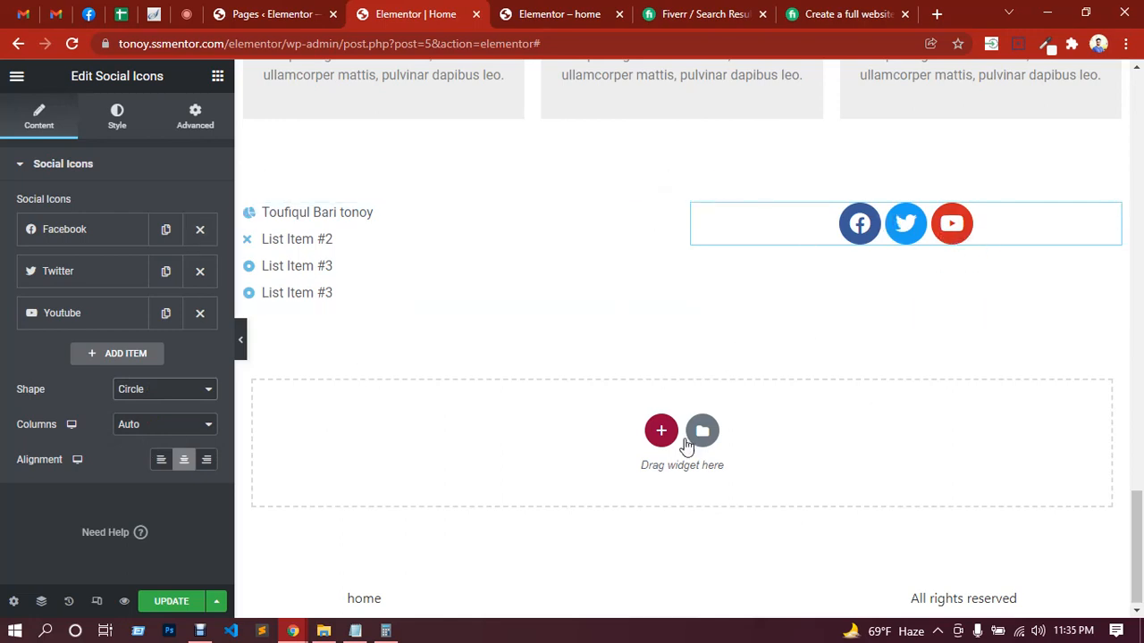
Step: Add a two-column section below the Icon List and Social Icons section and bring up the widgets for its first column
left_click(660, 433)
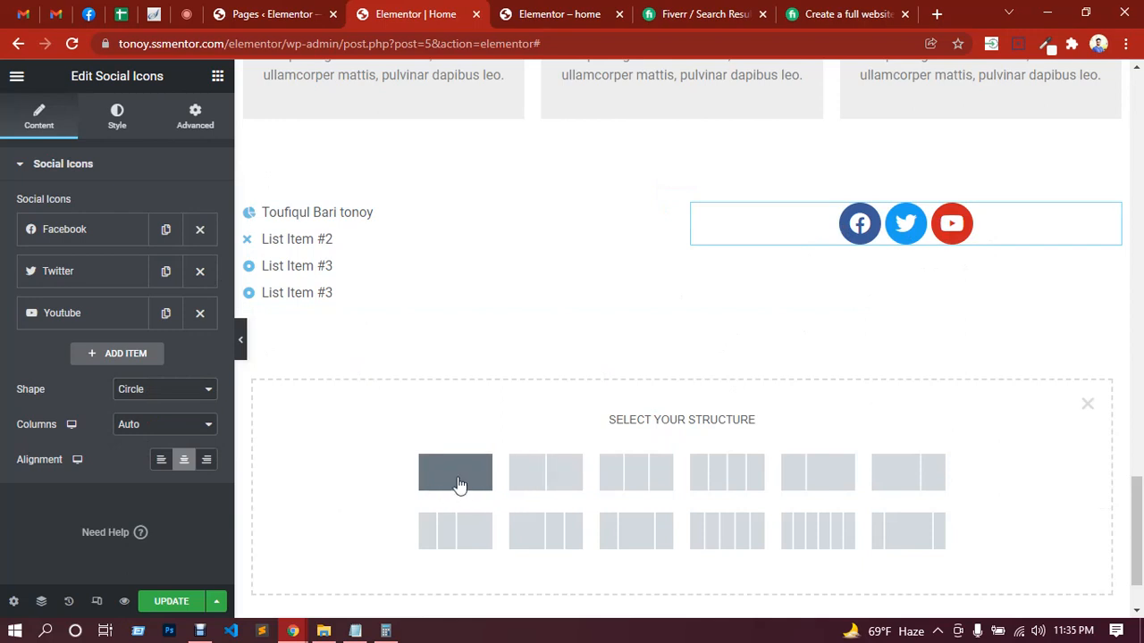
left_click(536, 485)
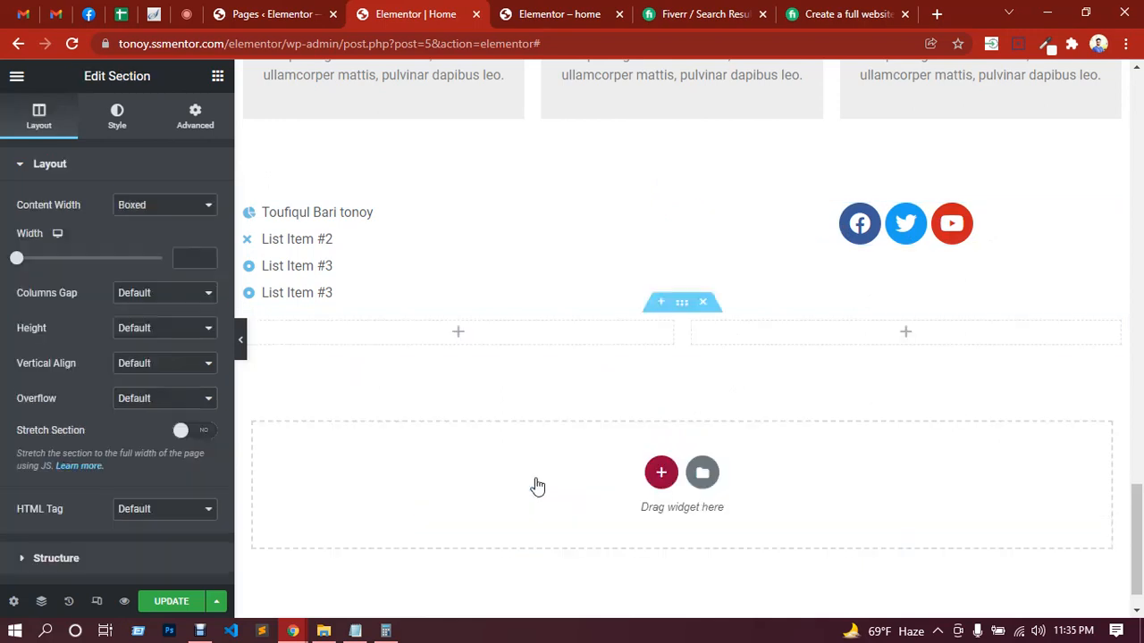
left_click(458, 332)
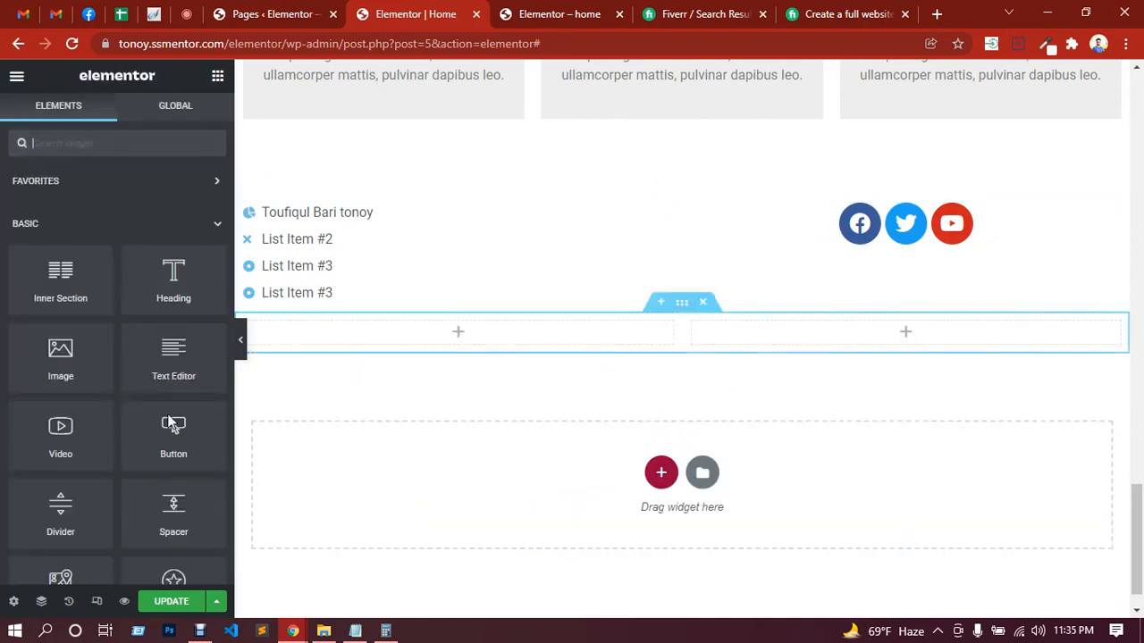
Step: Look through the remaining General widgets and the Site, WooCommerce and WordPress widget categories
scroll(186, 422, "down", 10)
scroll(186, 423, "down", 3)
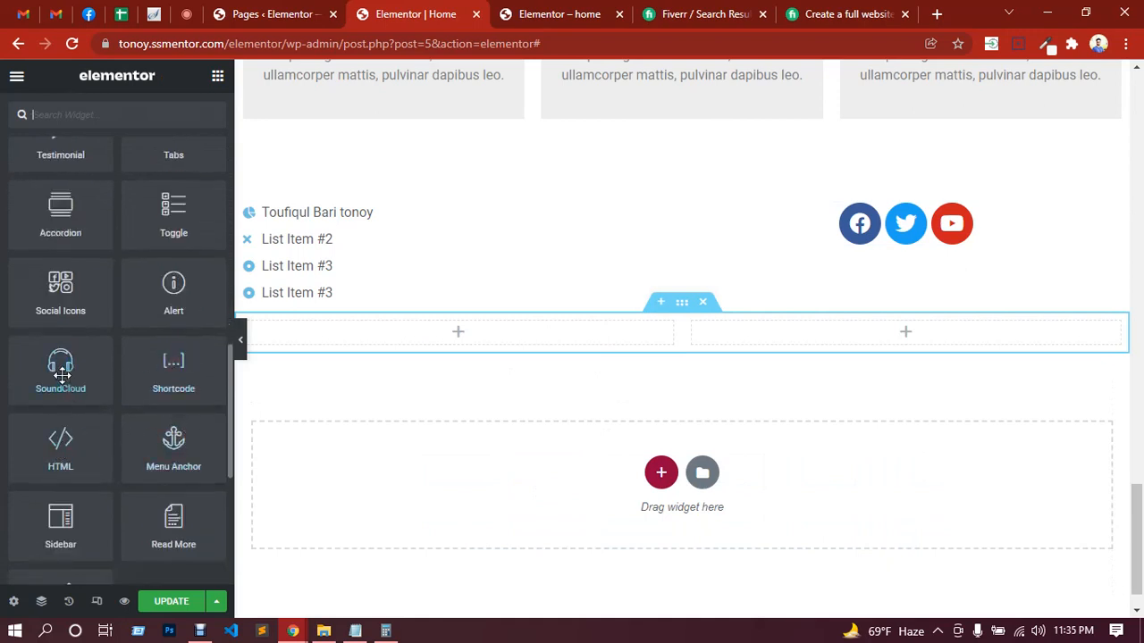
scroll(63, 382, "down", 1)
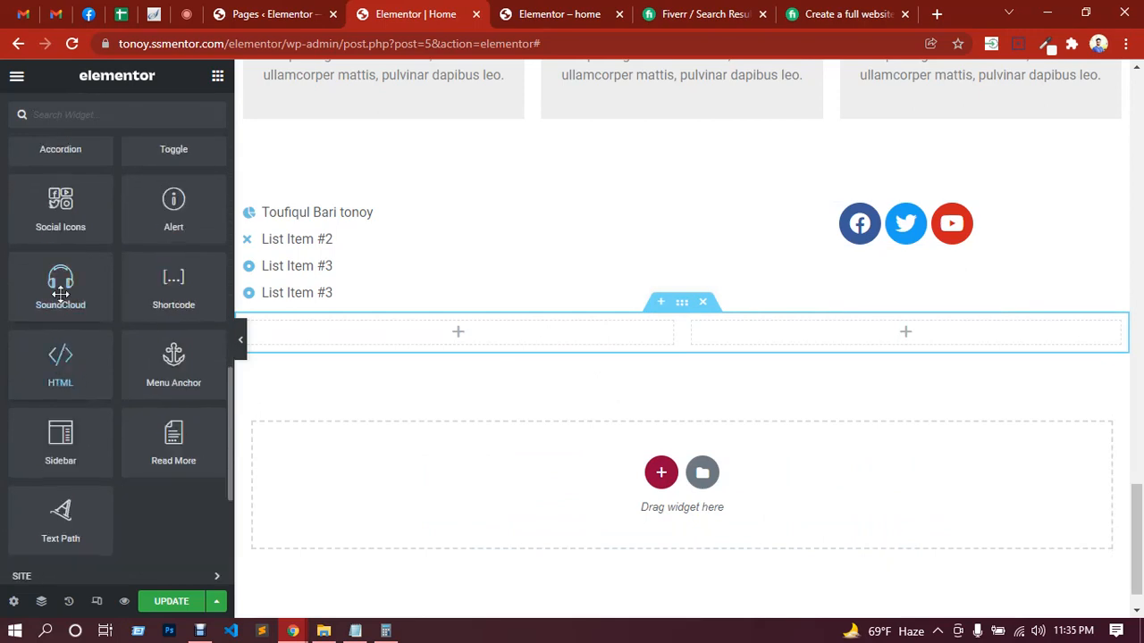
scroll(107, 500, "down", 1)
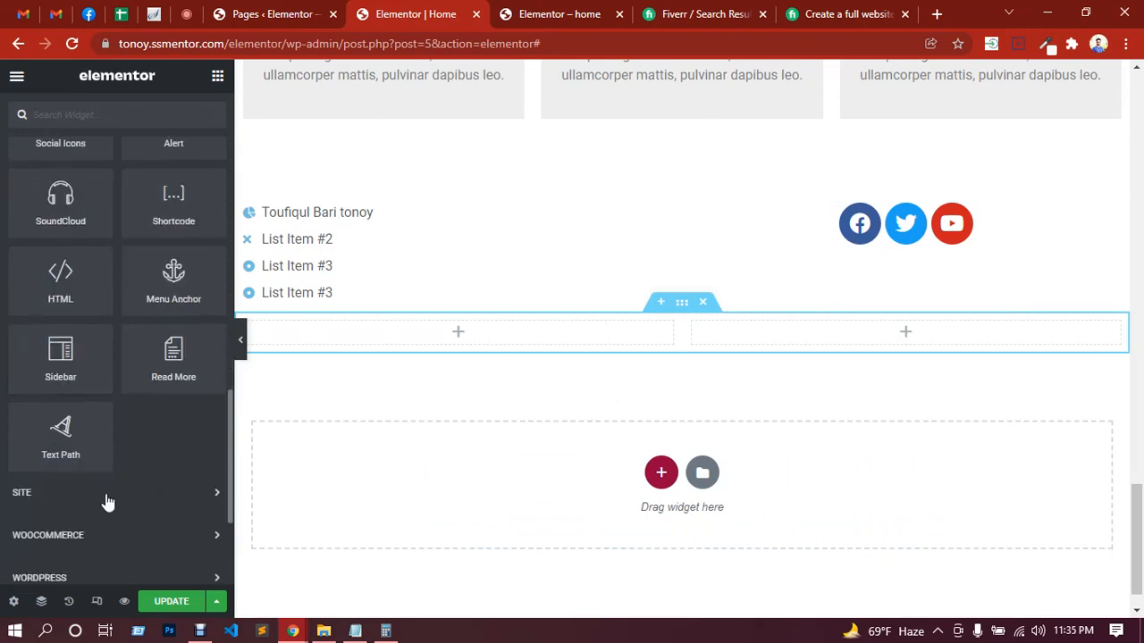
scroll(103, 393, "down", 2)
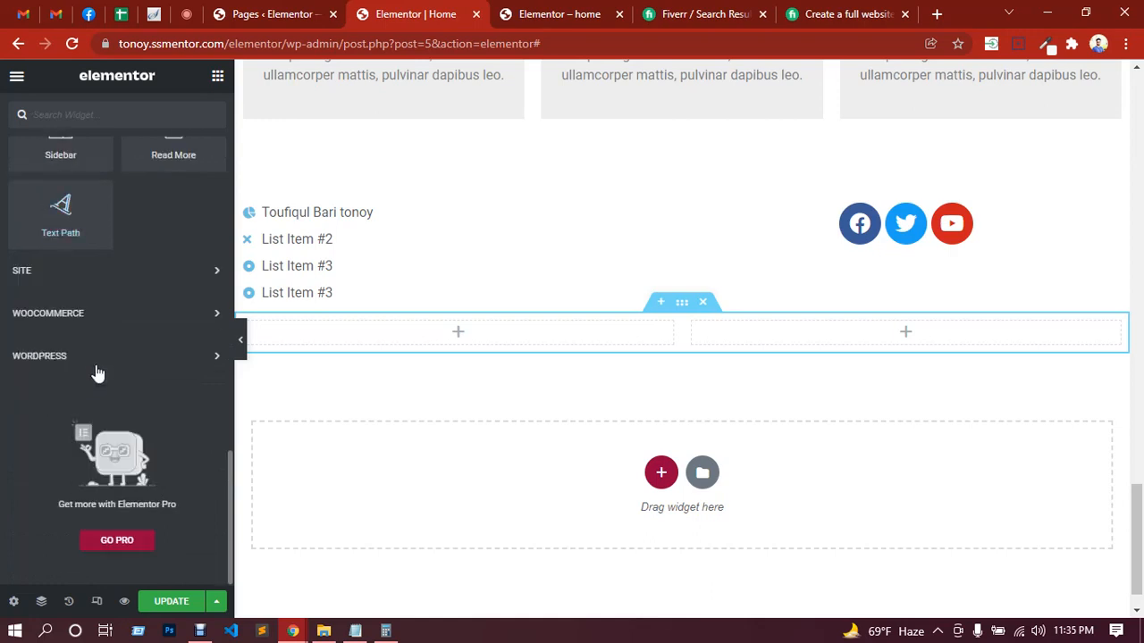
scroll(109, 384, "up", 10)
scroll(114, 419, "up", 5)
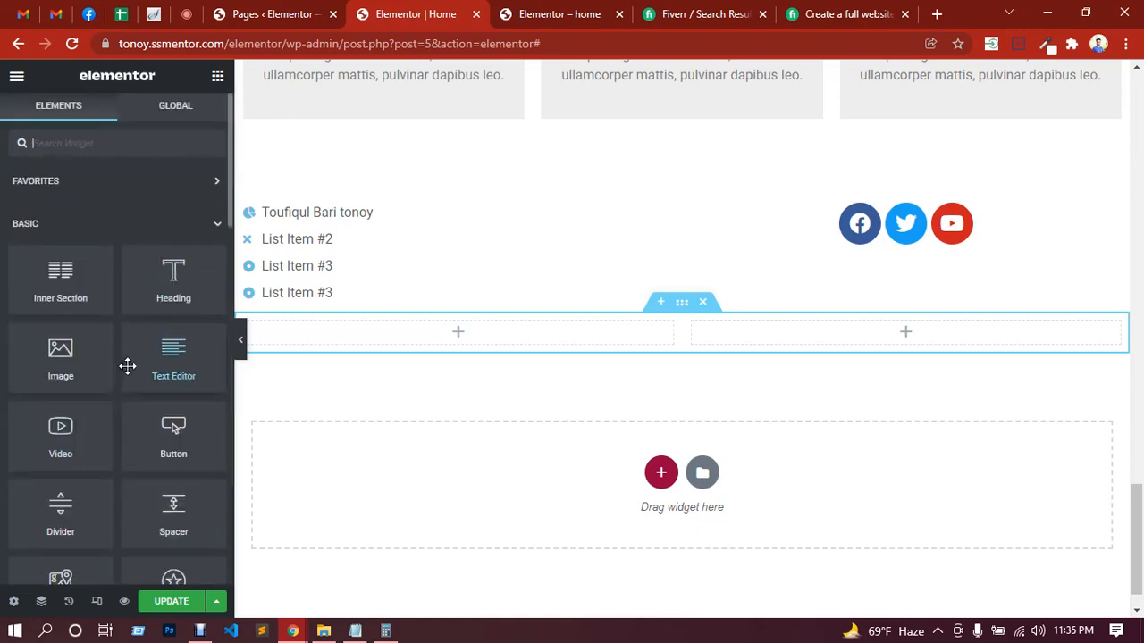
Step: Check the in-call messages in Google Meet and review topic 4, on essential plugins or addons, in the Notepad lesson outline
left_click(190, 19)
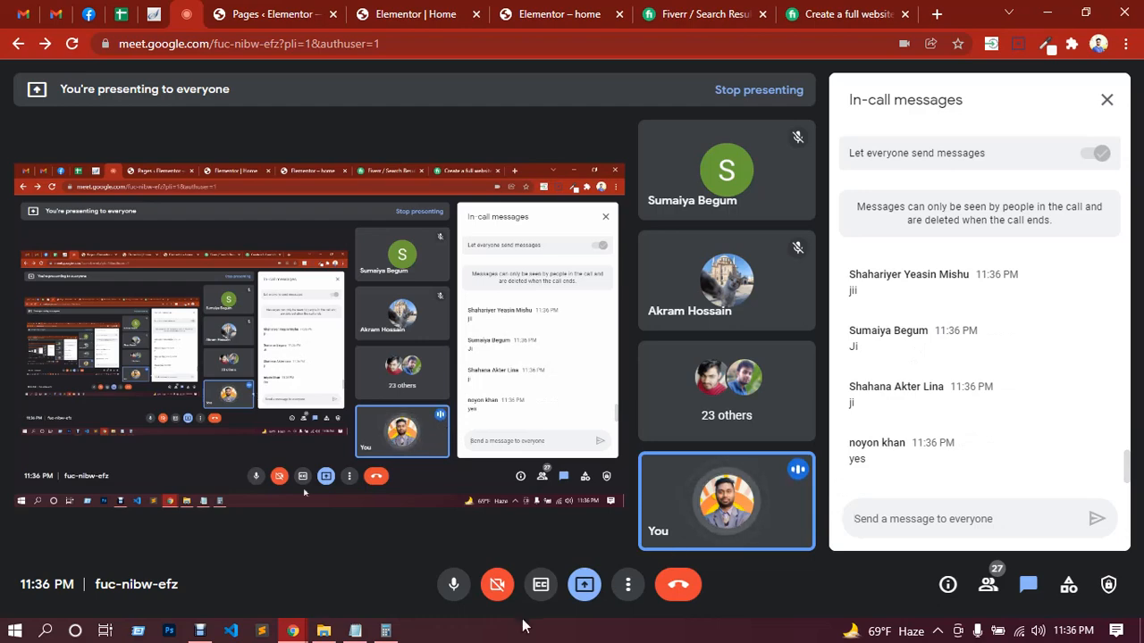
left_click(355, 631)
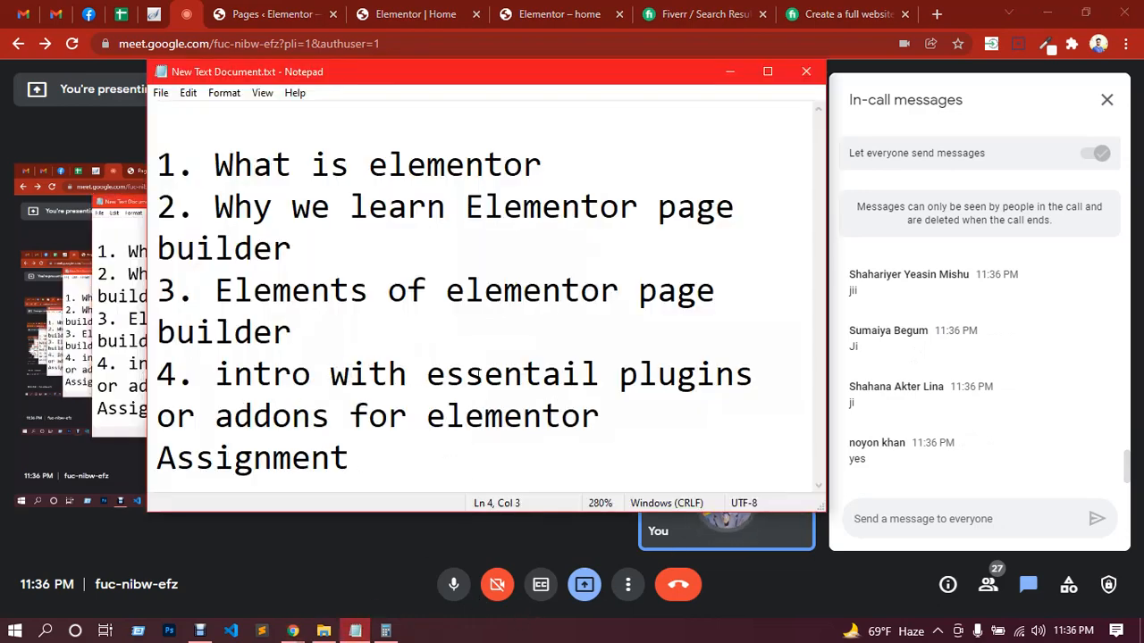
left_click_drag(428, 379, 693, 379)
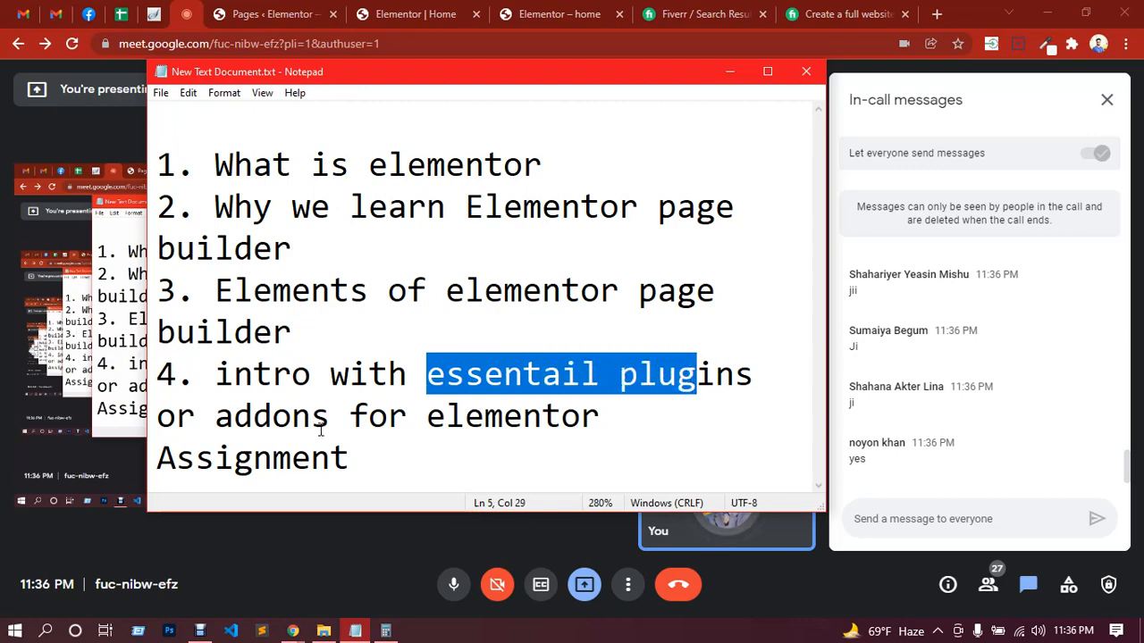
left_click(619, 416)
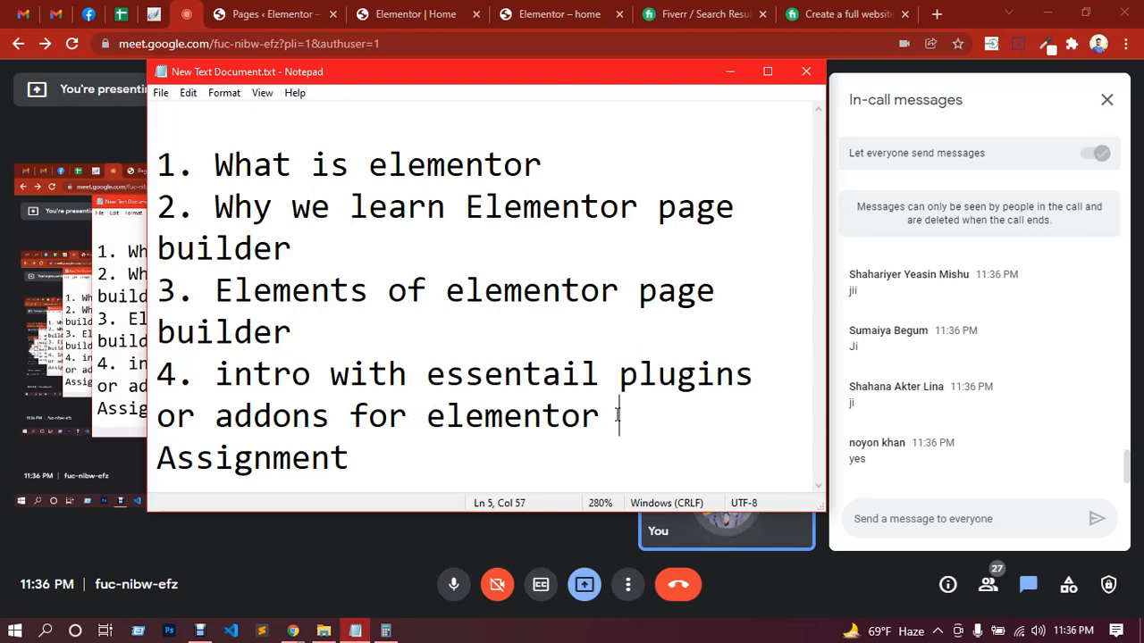
left_click(196, 23)
Step: Return to the Home page in the Elementor editor and look over the Basic widgets
left_click(411, 13)
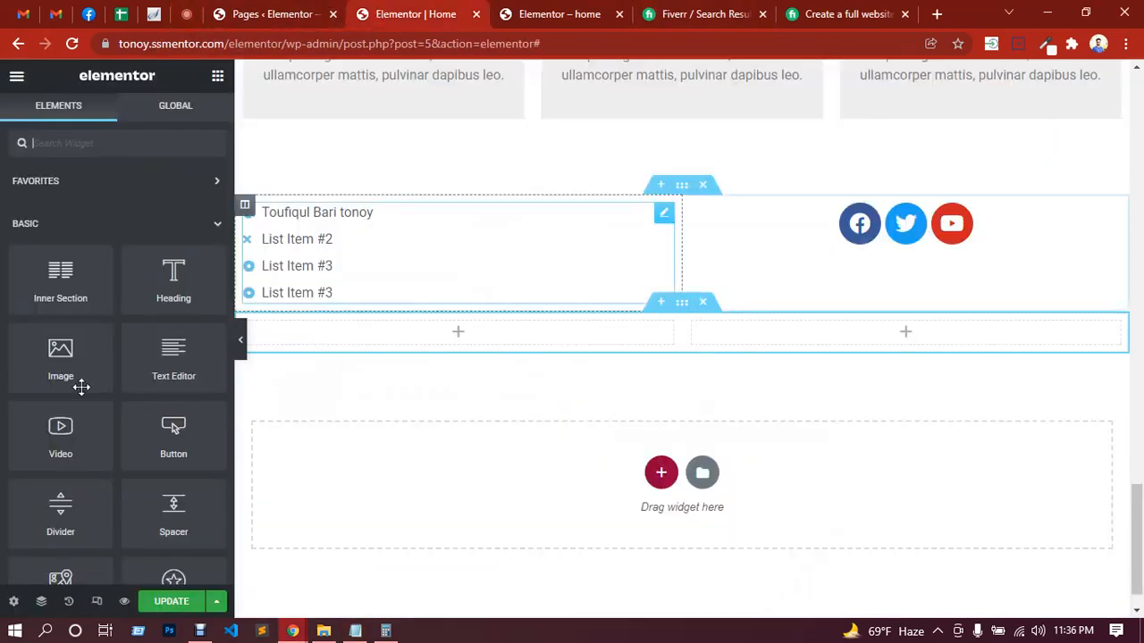
scroll(90, 375, "down", 4)
scroll(108, 327, "up", 3)
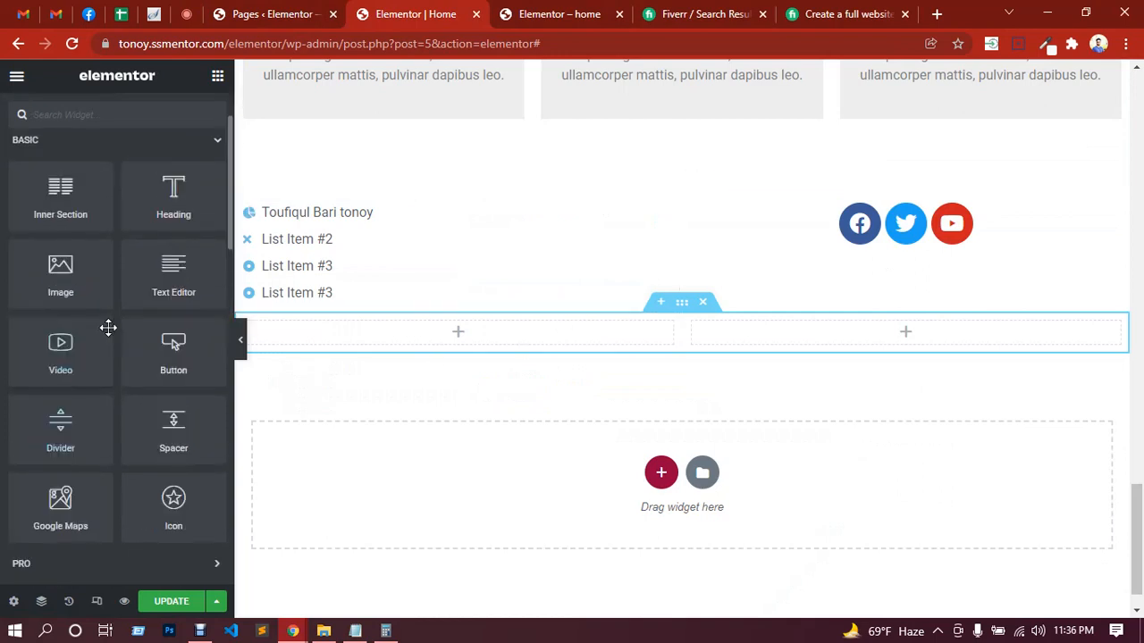
scroll(109, 327, "up", 2)
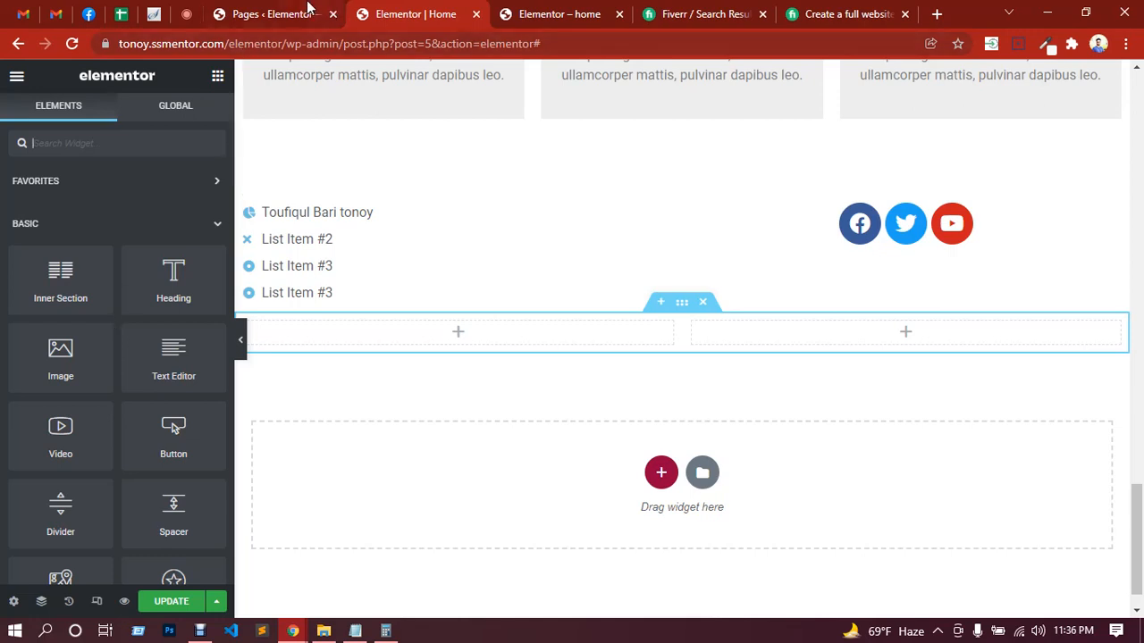
Step: In the Notepad outline, add "-- essential addons for elementor" below topic 4 and begin another line with "---"
left_click(354, 631)
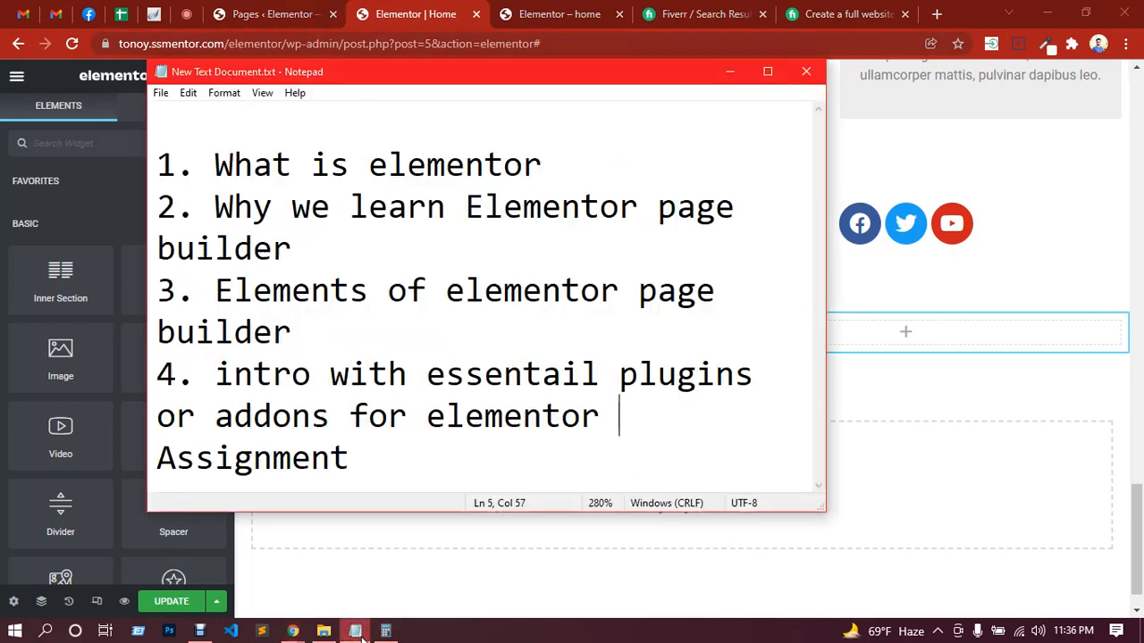
key("Return")
key("Return")
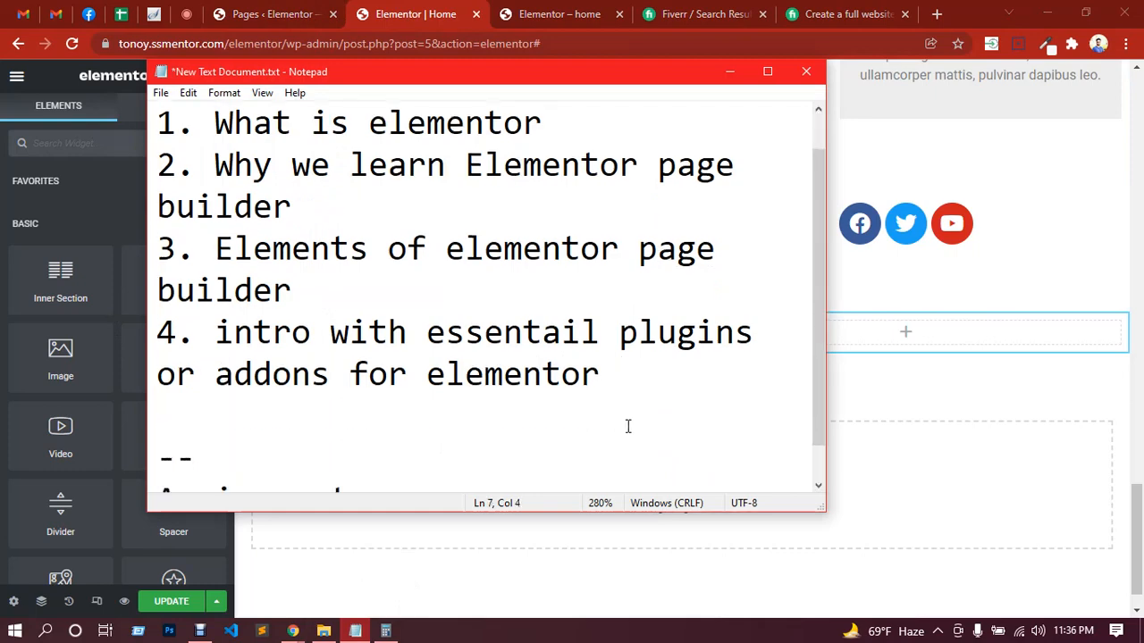
type("-- essenta")
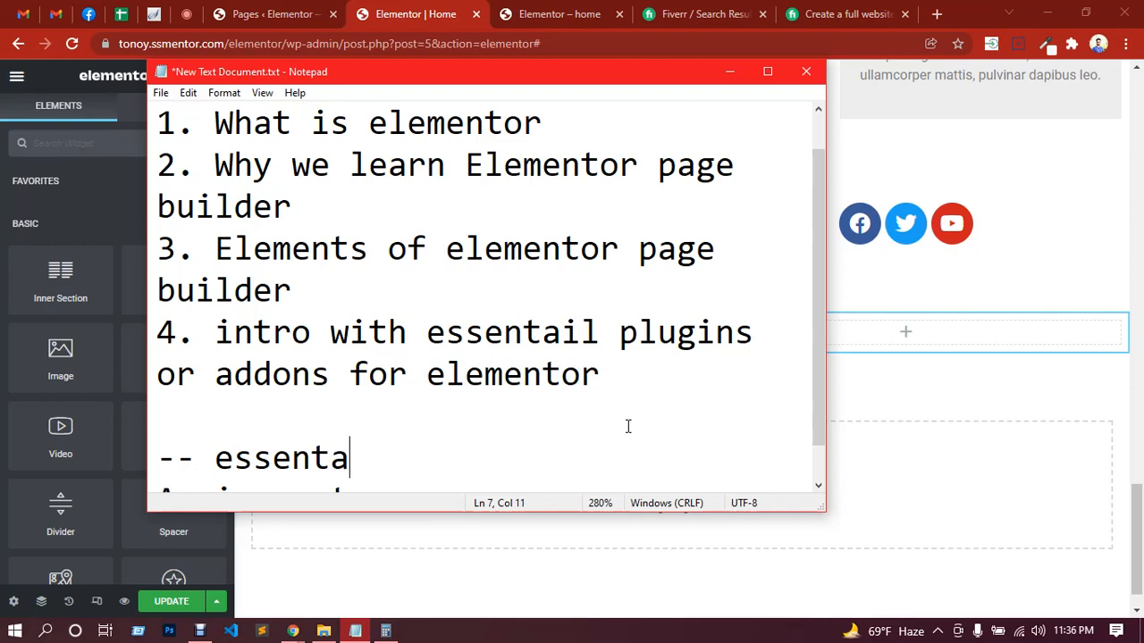
key("BackSpace")
type("ial a")
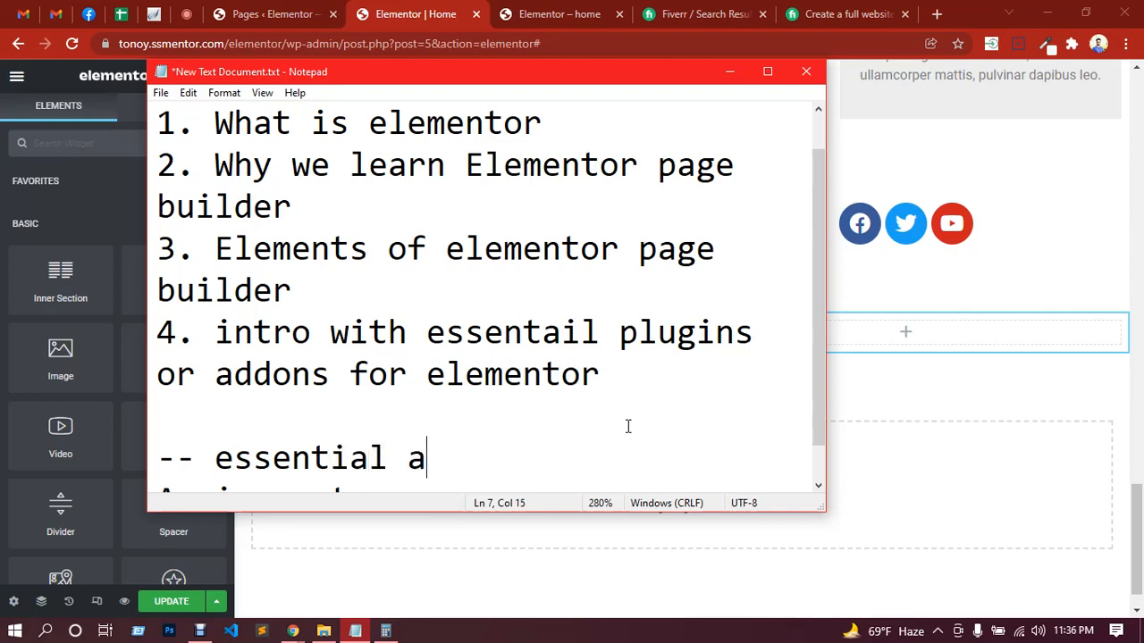
type("ddons for ")
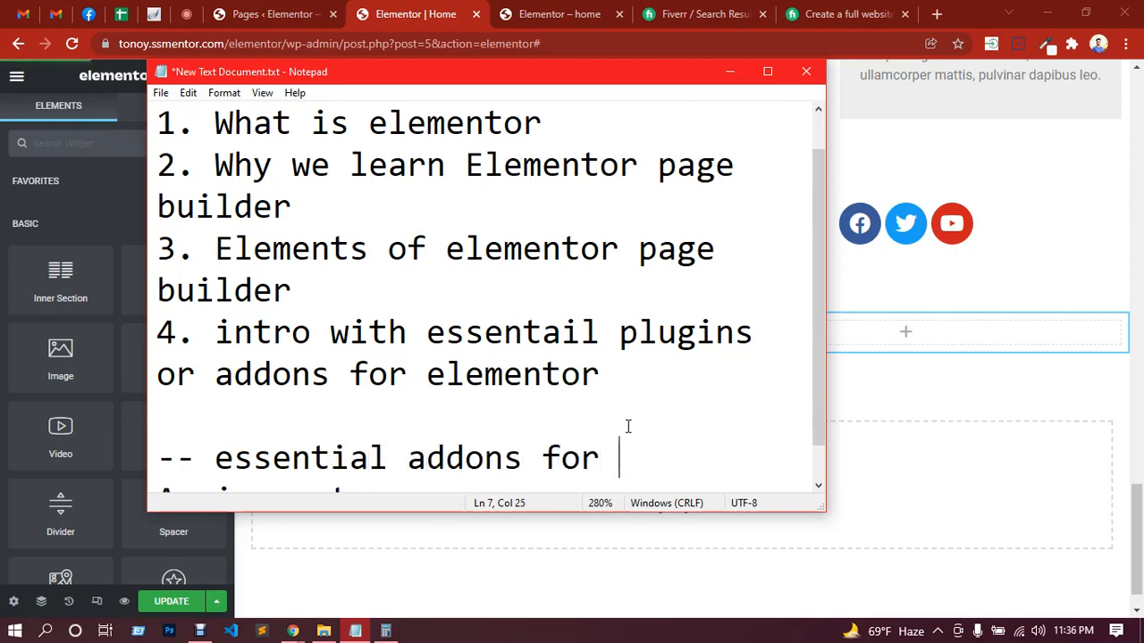
type("elementor")
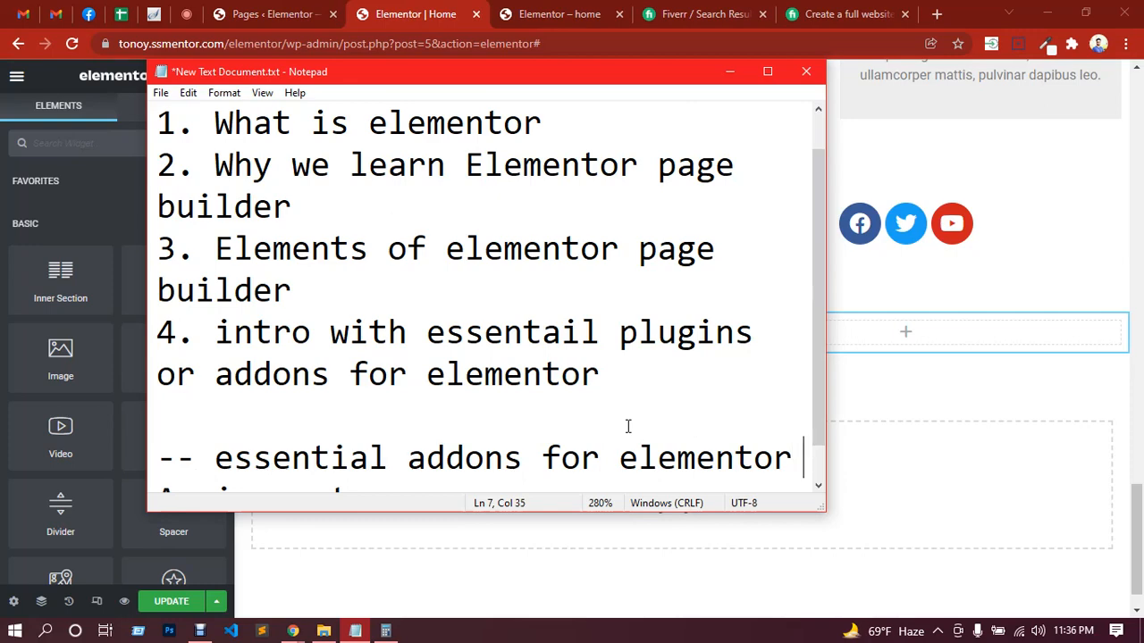
key("Return")
type("---")
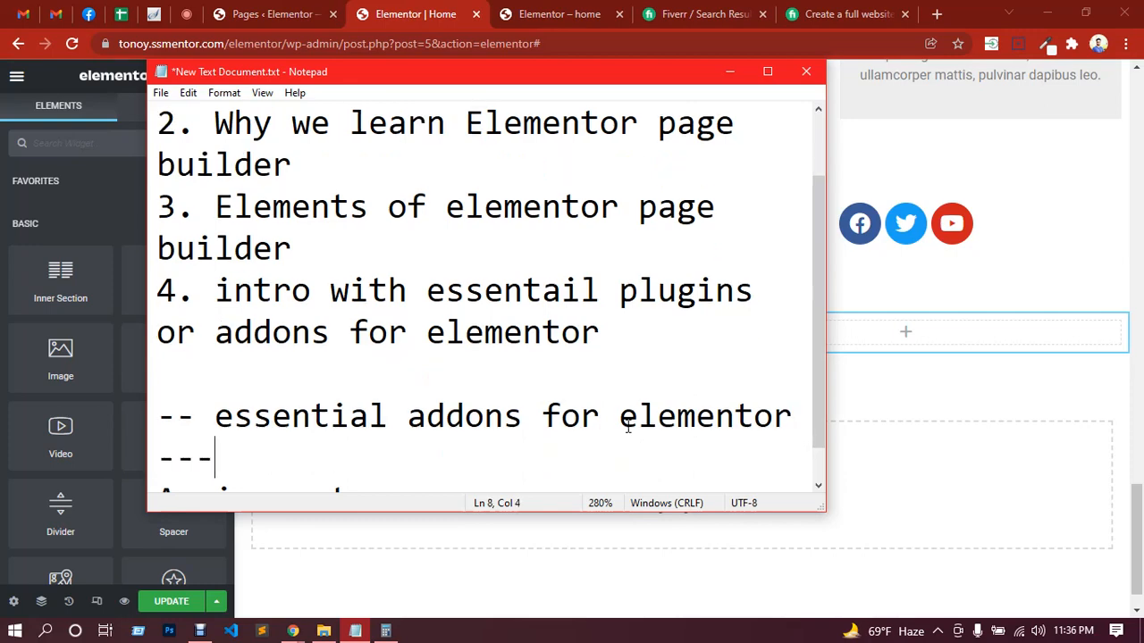
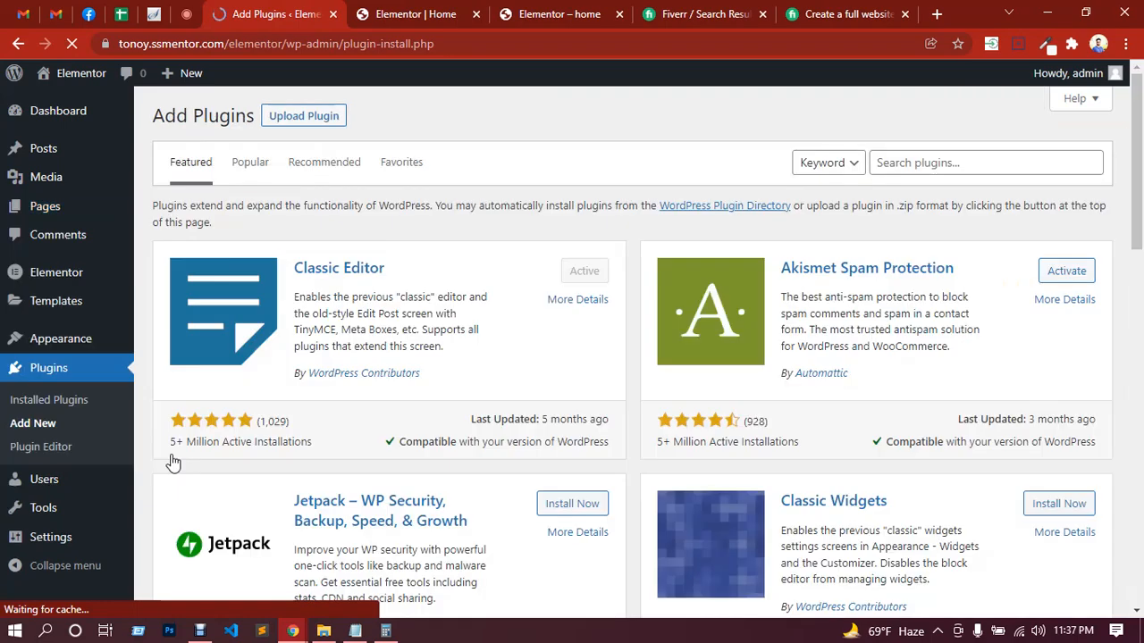
Step: Search the plugin directory for "essential addons for elementor"
left_click(920, 163)
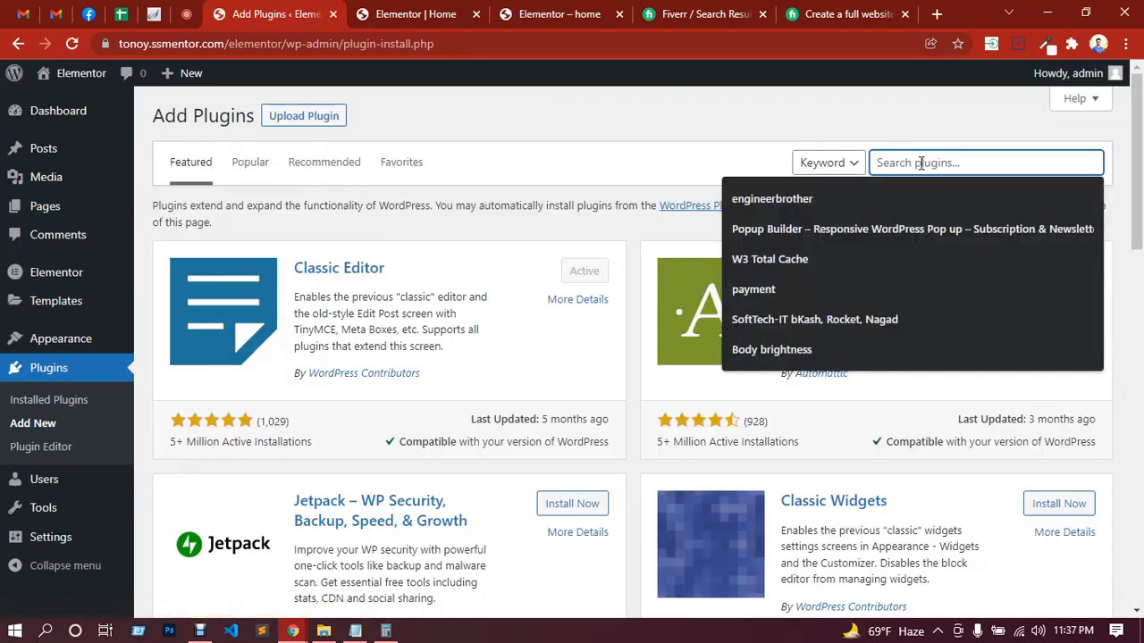
type("essential addons for elementor")
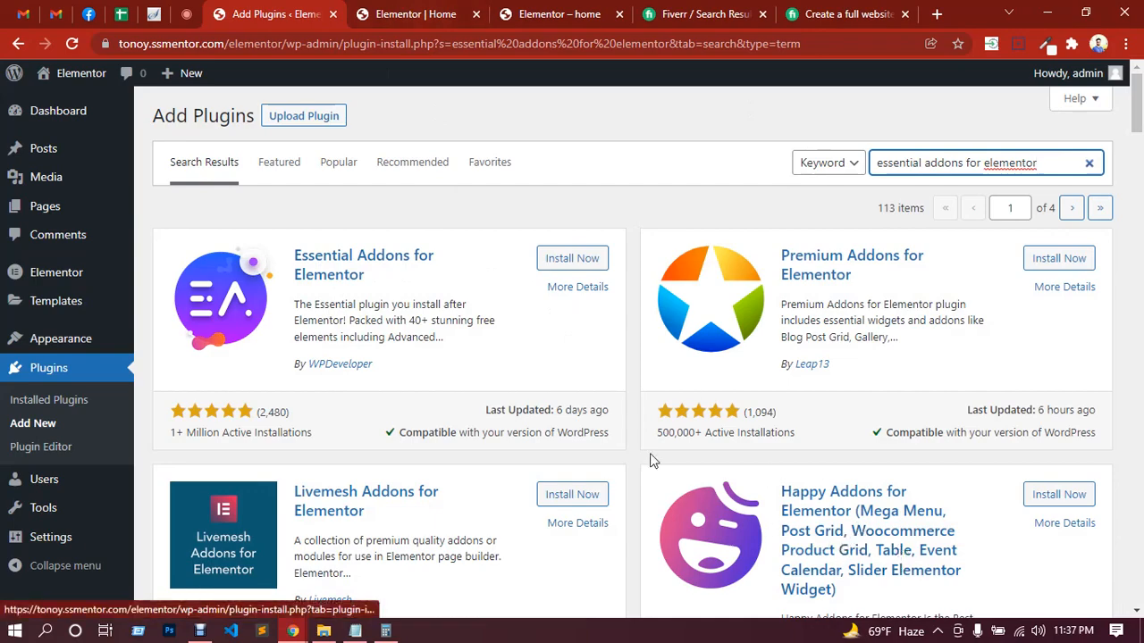
Step: Browse the search results to compare the available Elementor addon plugins, their ratings and active installations
scroll(529, 435, "down", 4)
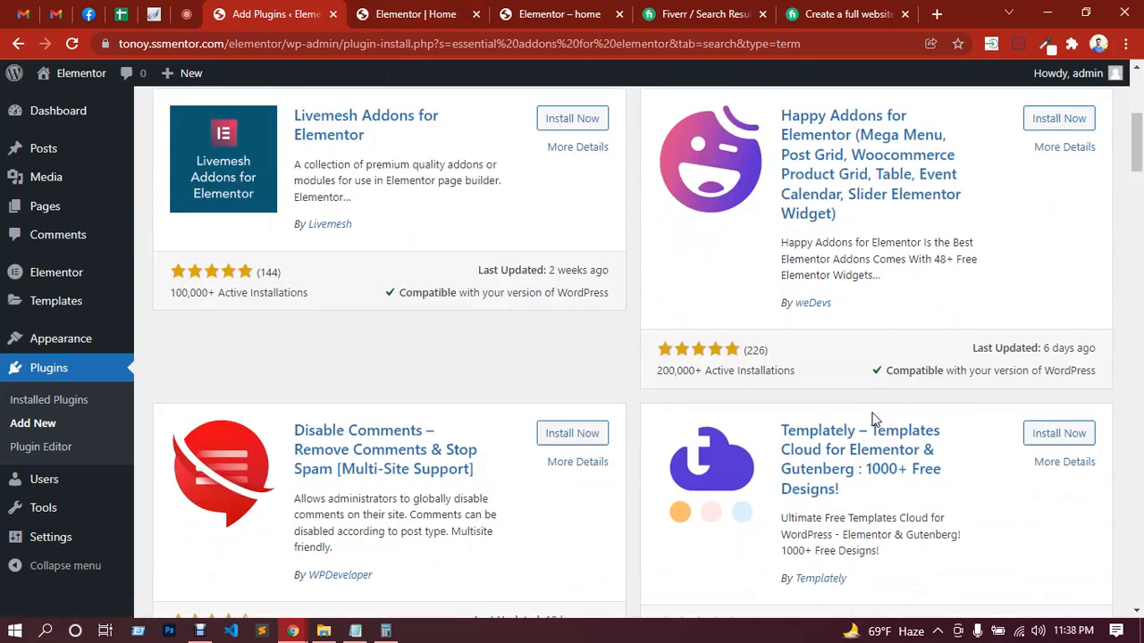
scroll(862, 420, "down", 6)
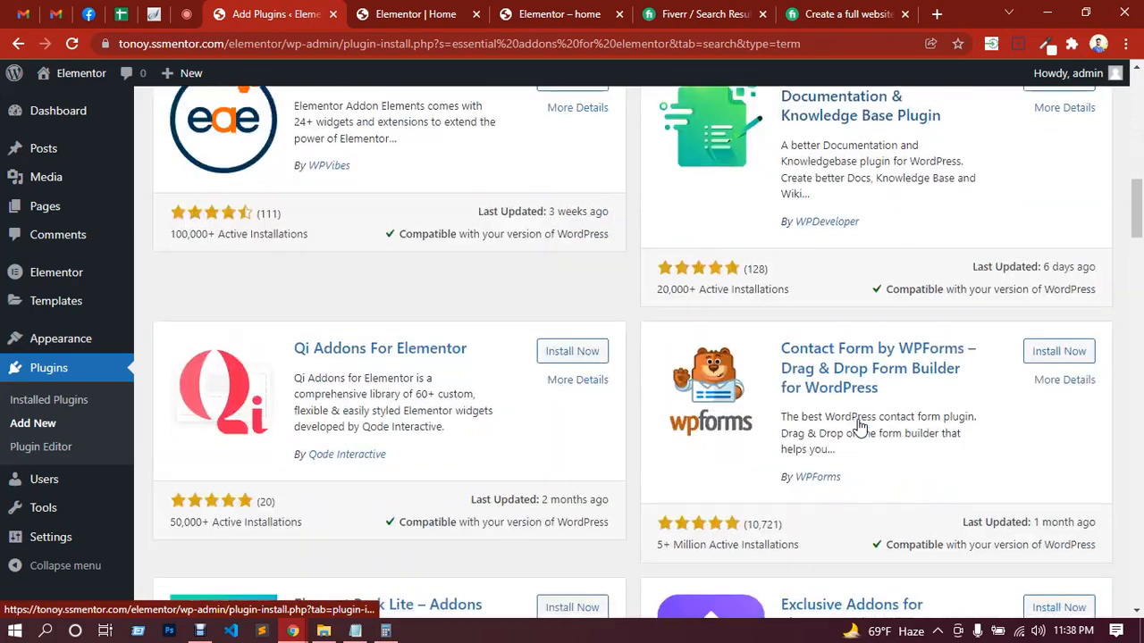
scroll(858, 427, "up", 2)
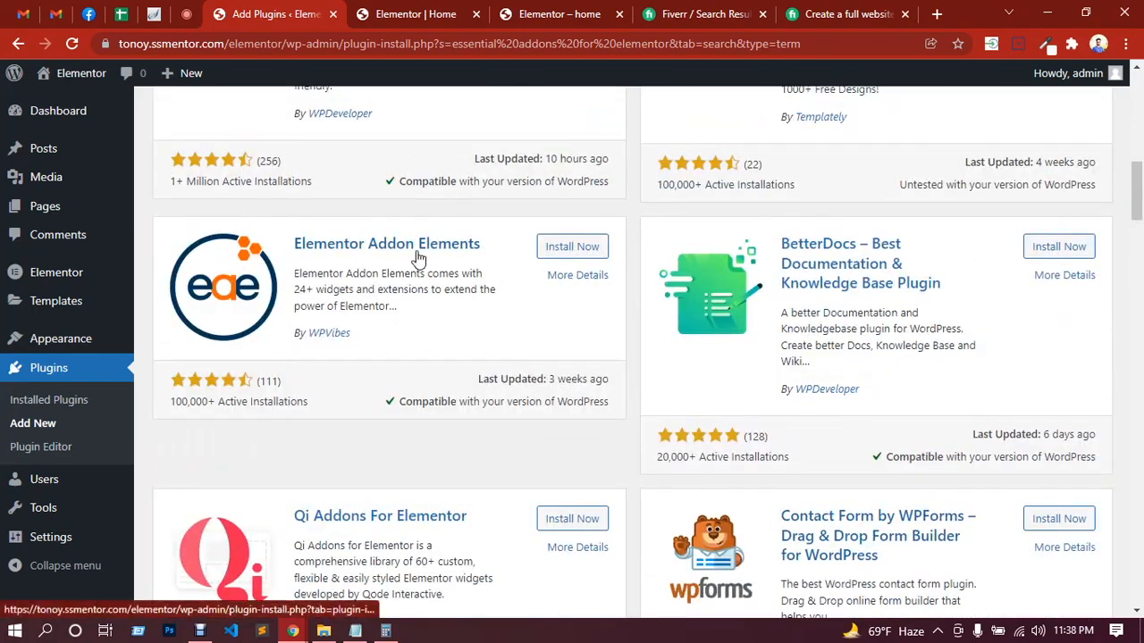
scroll(595, 378, "down", 5)
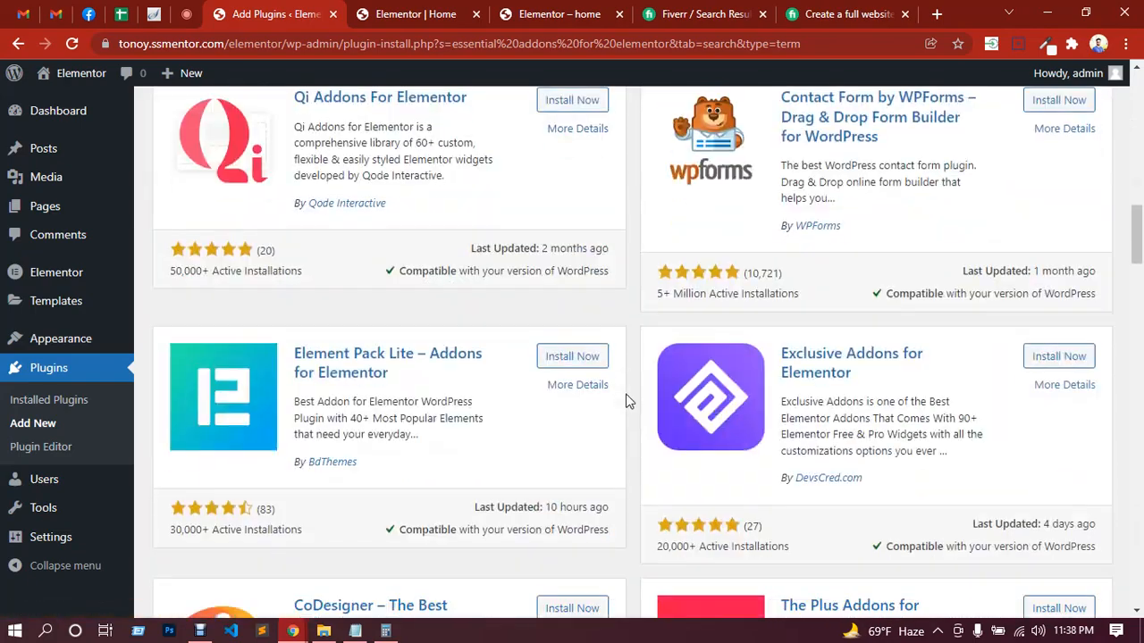
scroll(438, 301, "up", 1)
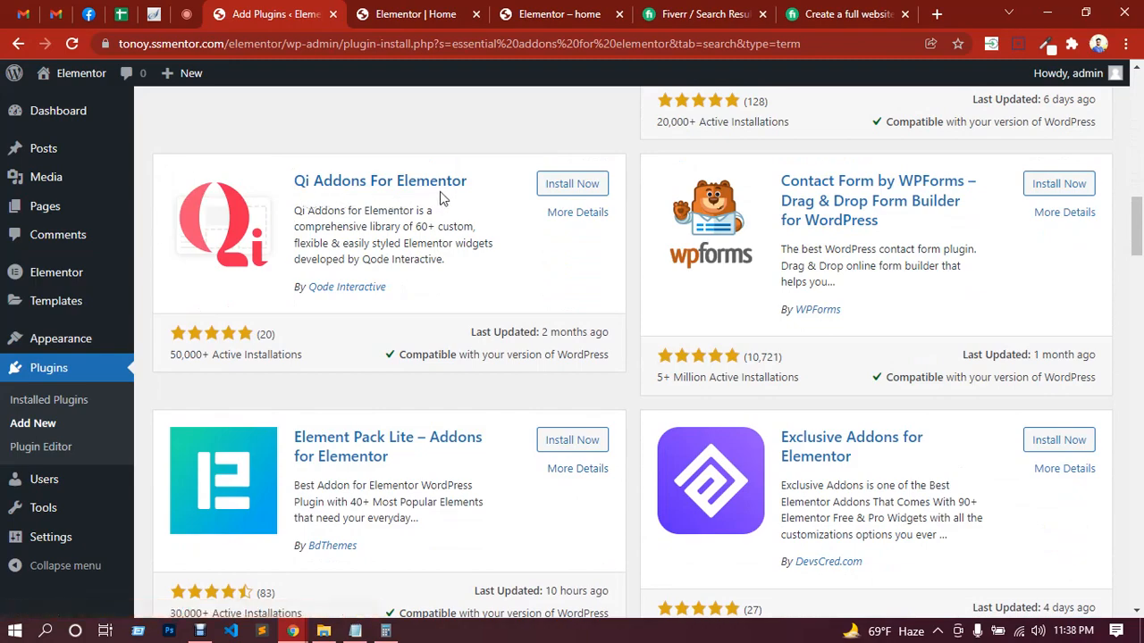
scroll(799, 341, "down", 3)
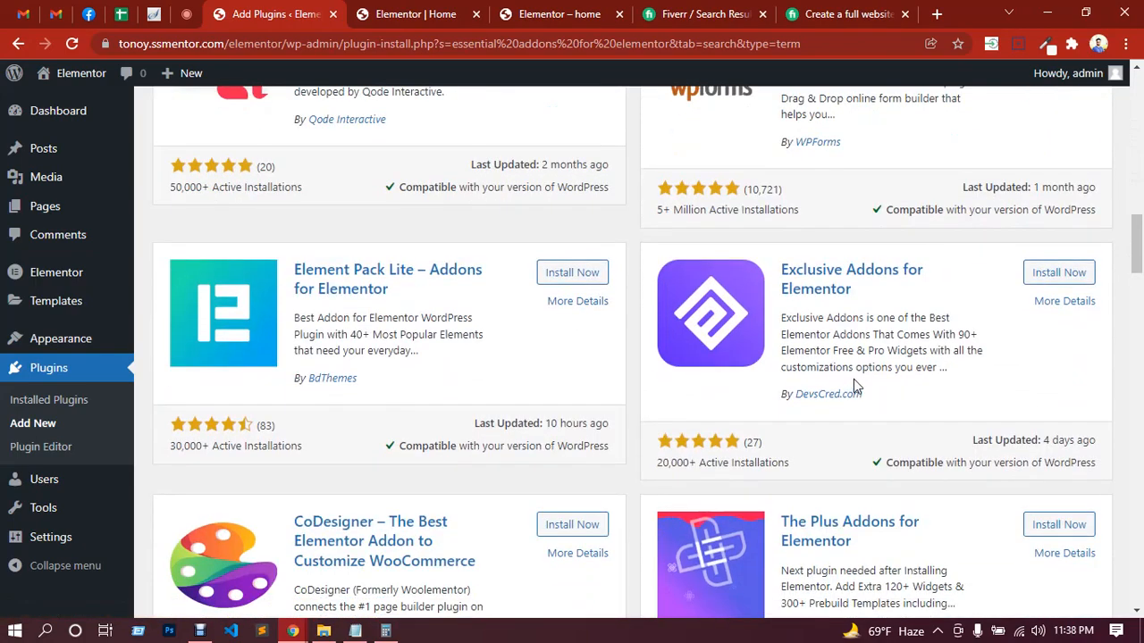
scroll(854, 379, "down", 1)
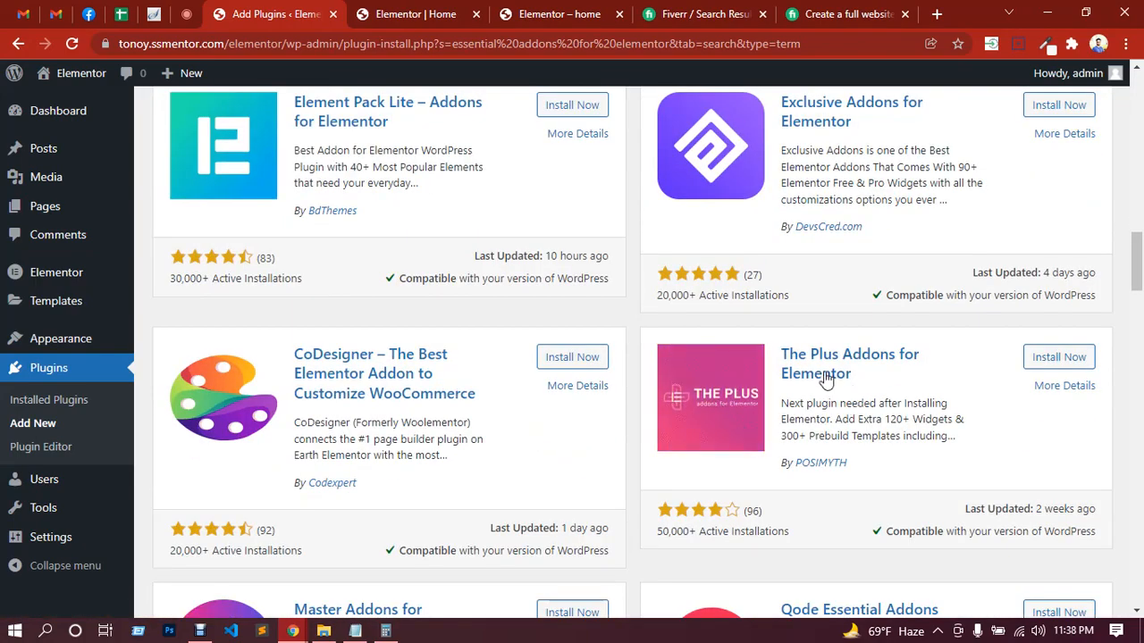
scroll(855, 429, "down", 2)
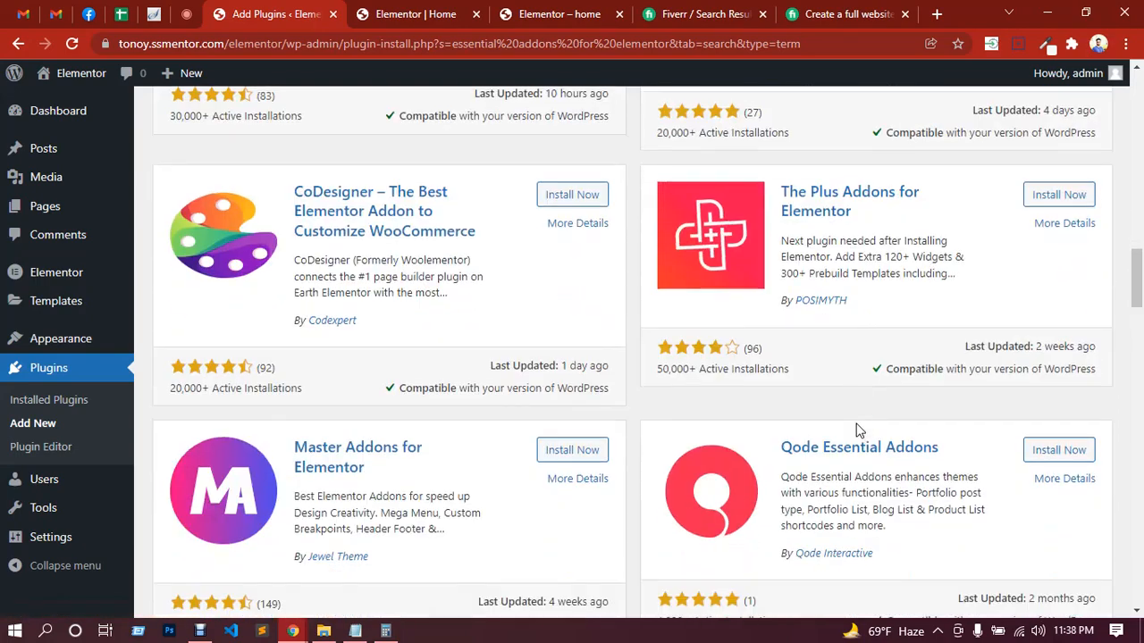
scroll(830, 439, "down", 2)
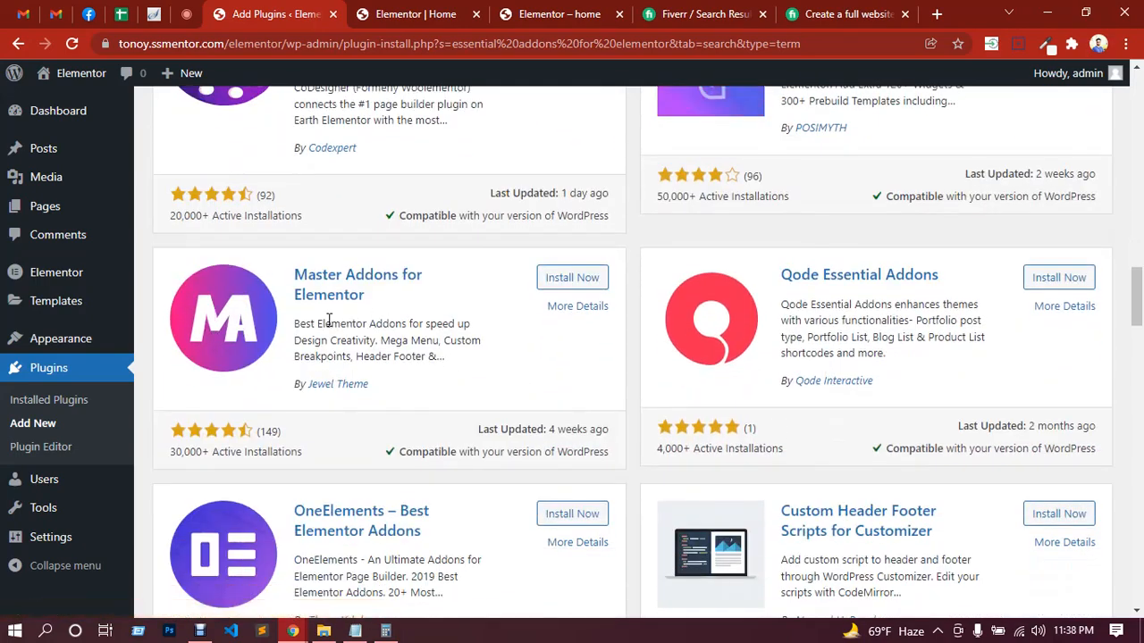
scroll(489, 366, "down", 2)
scroll(500, 349, "down", 6)
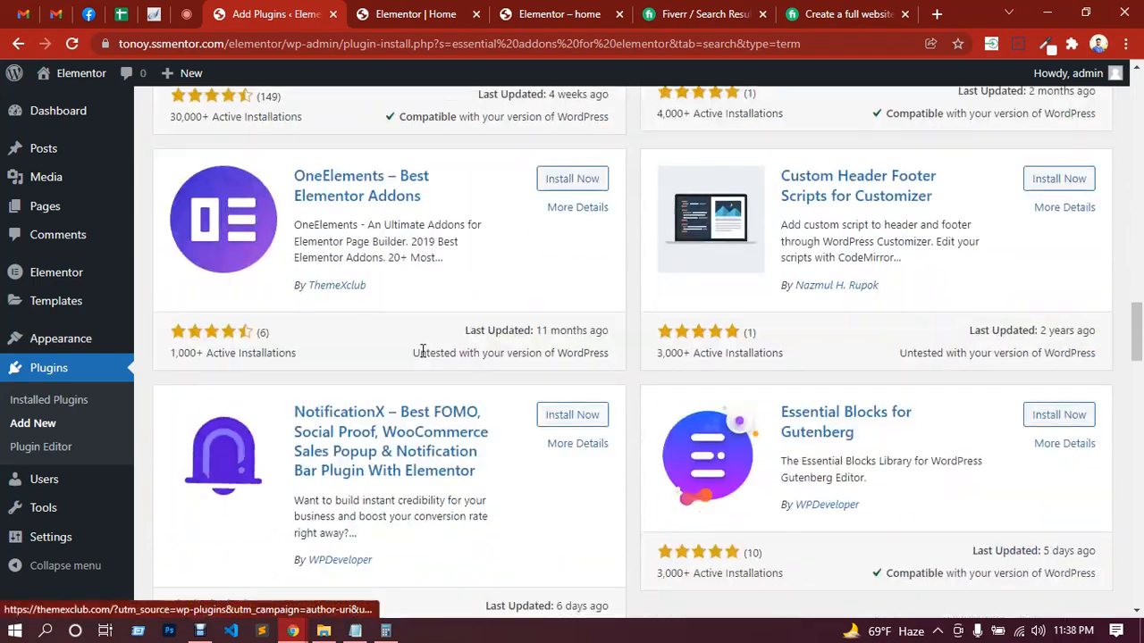
scroll(760, 339, "up", 2)
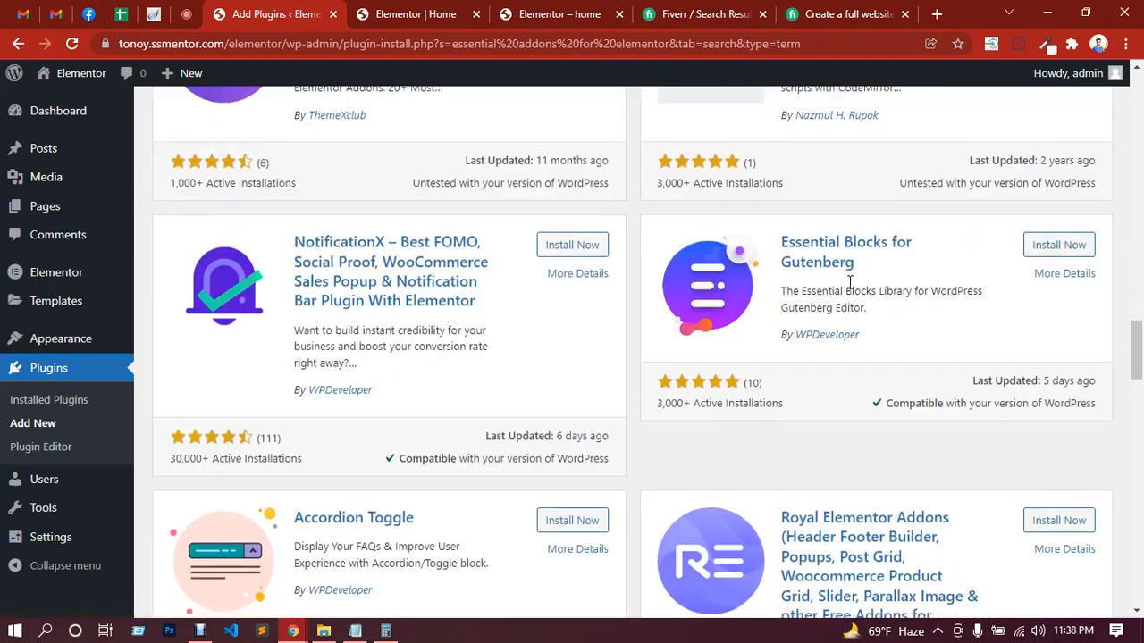
scroll(714, 357, "down", 3)
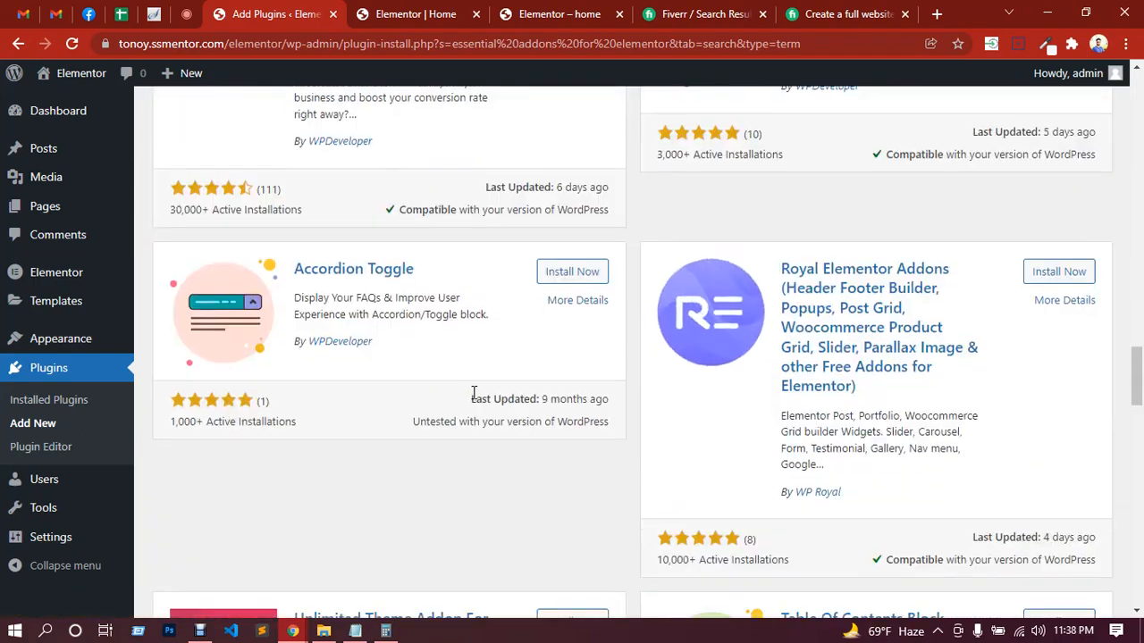
scroll(476, 384, "up", 15)
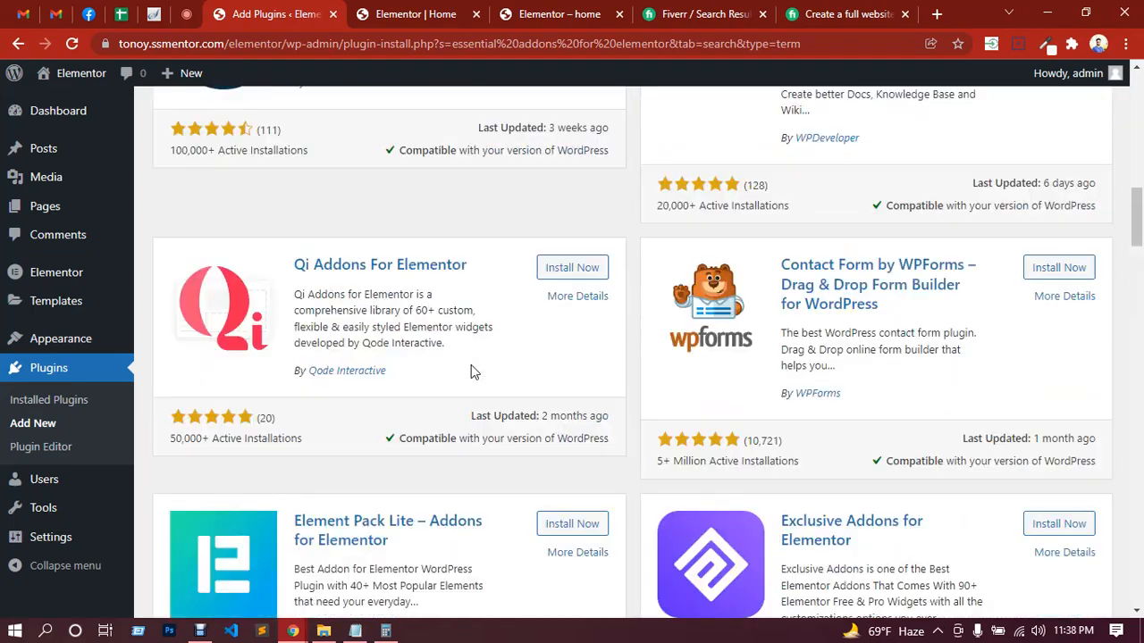
scroll(473, 371, "up", 10)
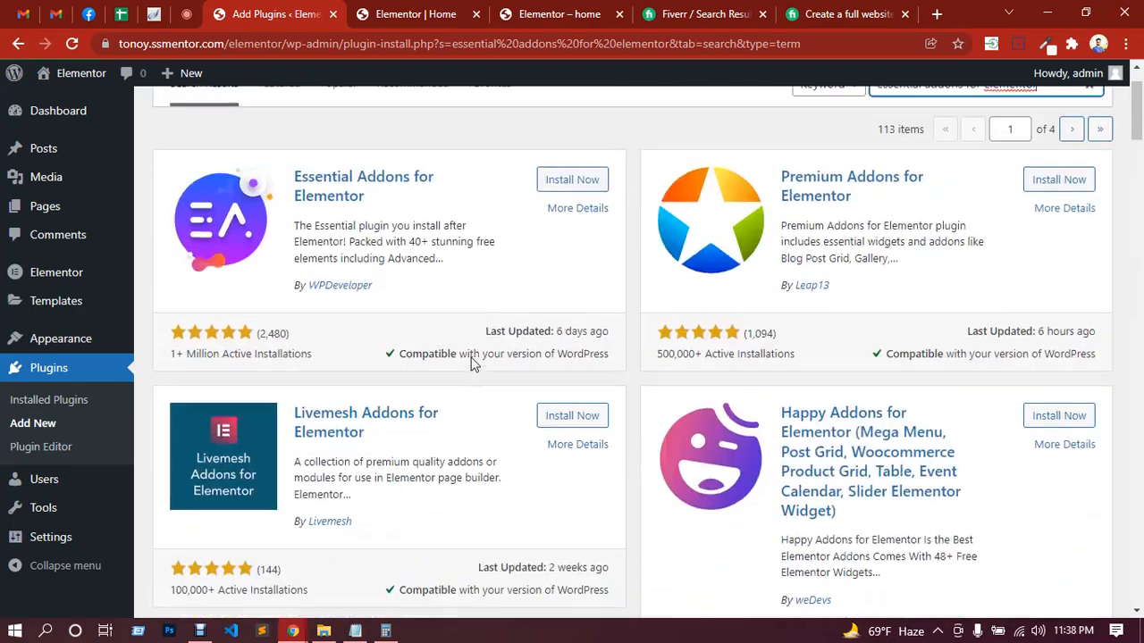
scroll(400, 270, "up", 1)
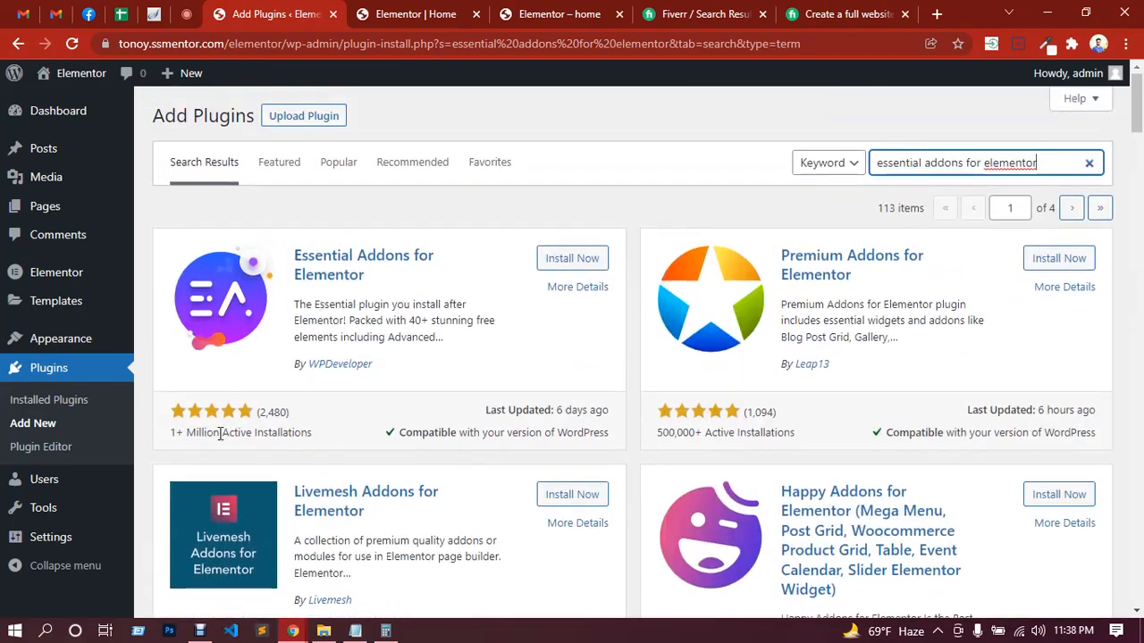
Step: Install and activate the Essential Addons for Elementor plugin by WPDeveloper
left_click(567, 263)
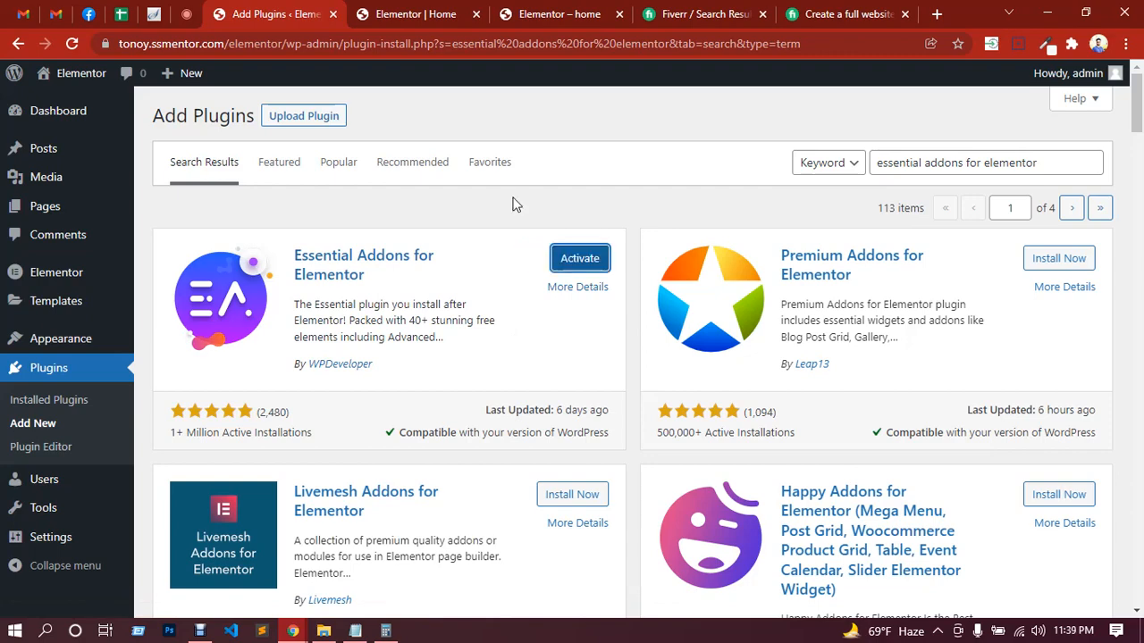
left_click(579, 262)
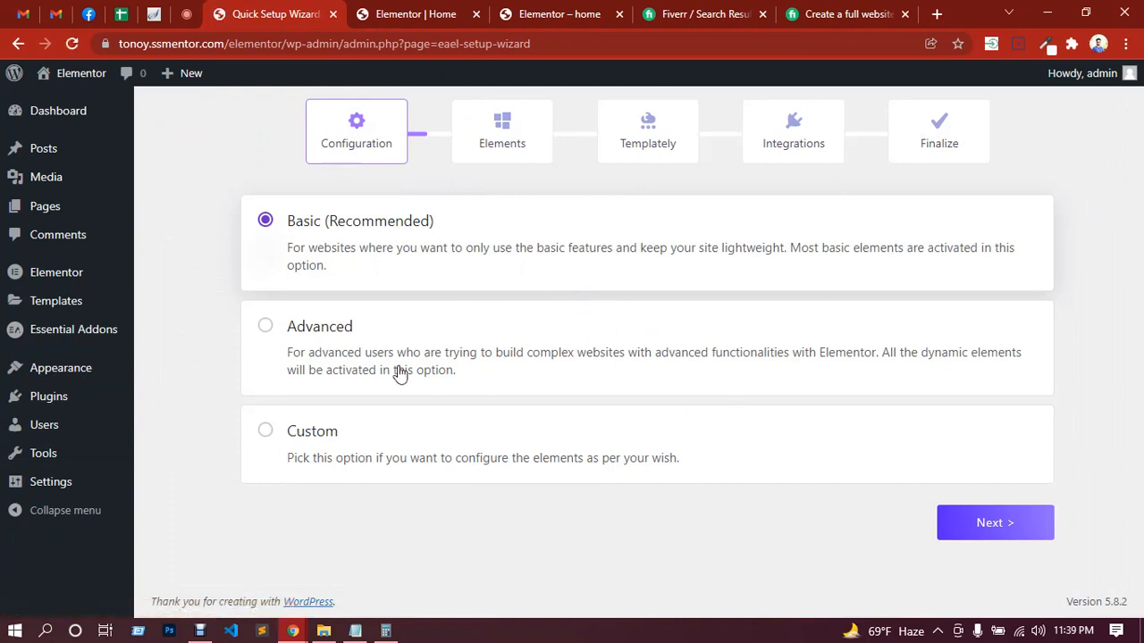
Step: Choose the Advanced configuration and enable Advanced Data Table, the three BetterDocs elements, Woo Product Carousel and Woo Checkout
left_click(266, 328)
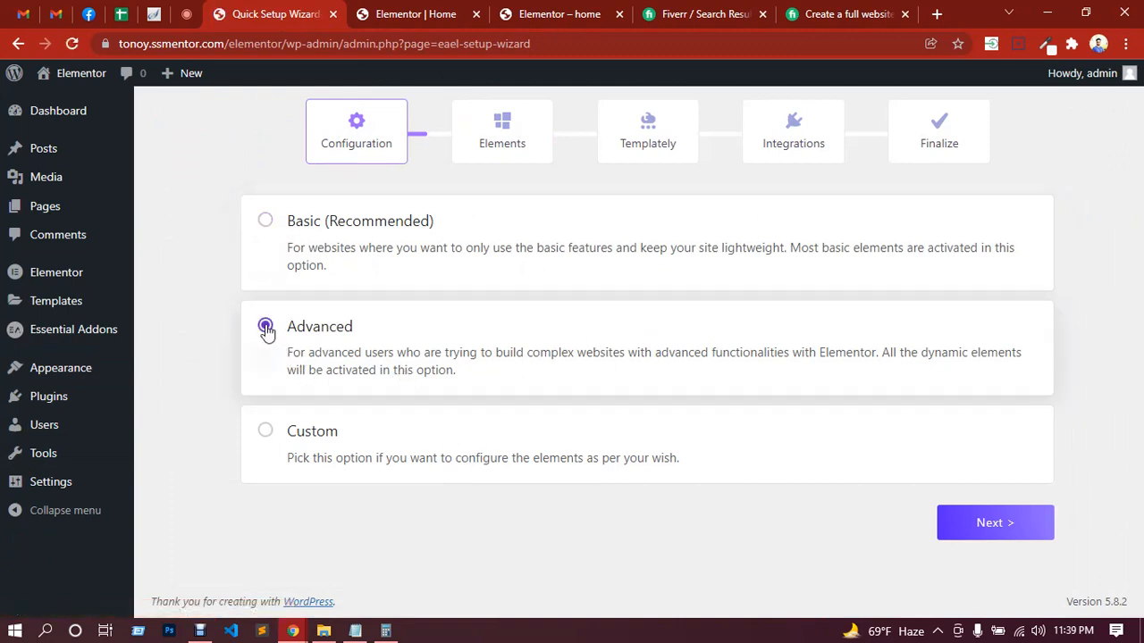
left_click(1006, 534)
scroll(932, 444, "down", 1)
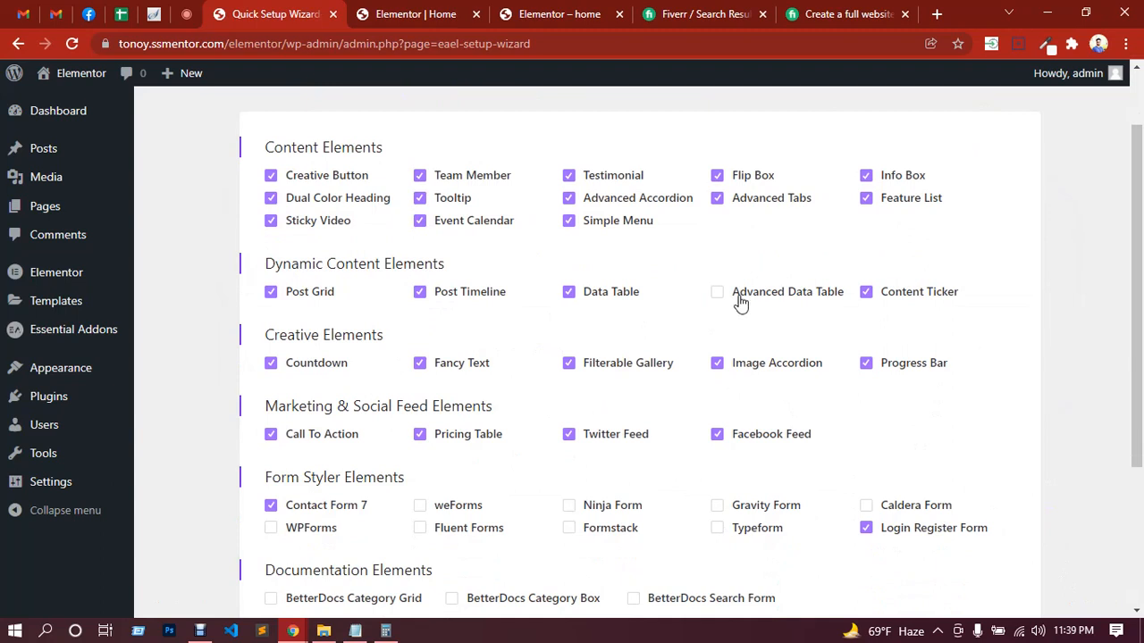
scroll(742, 304, "down", 2)
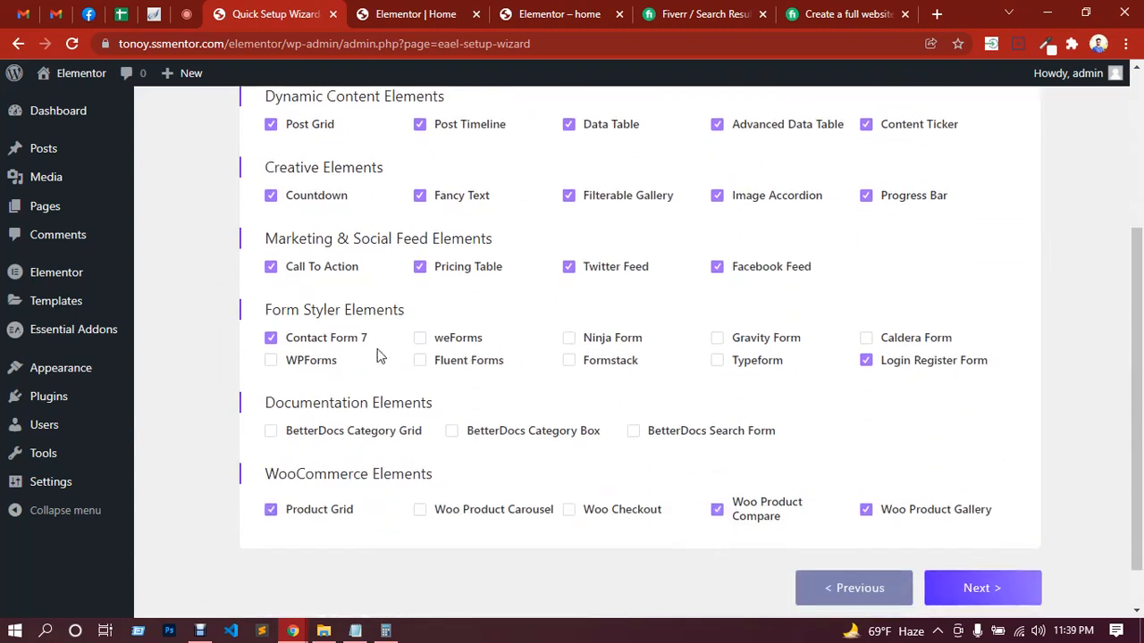
left_click(386, 434)
left_click(501, 440)
left_click(651, 438)
scroll(658, 424, "down", 1)
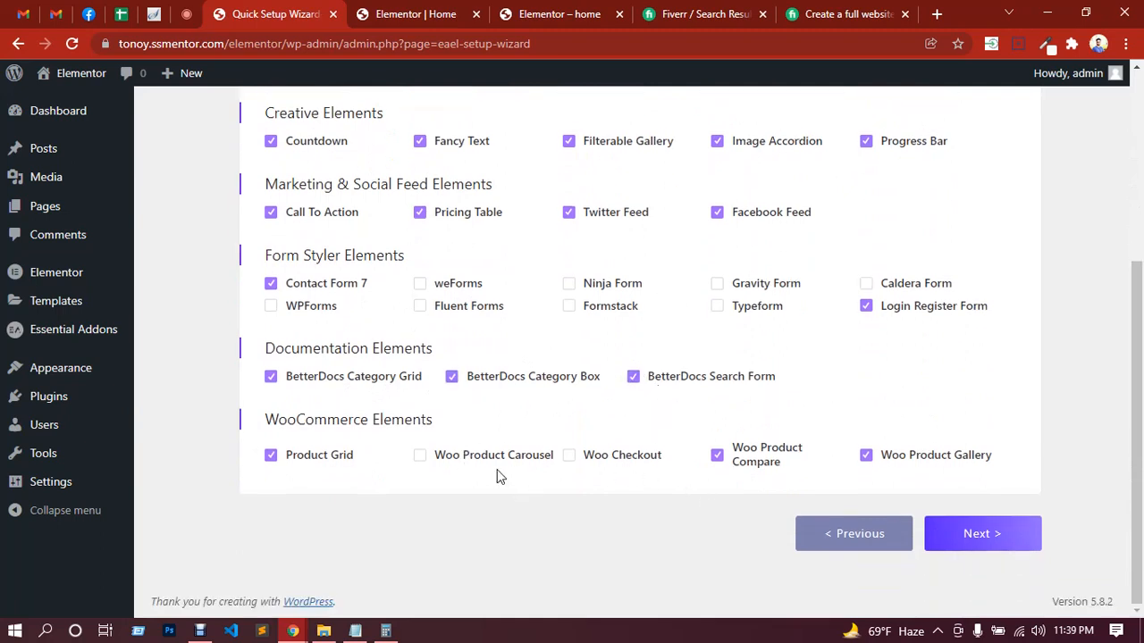
left_click(446, 463)
left_click(593, 463)
left_click(976, 534)
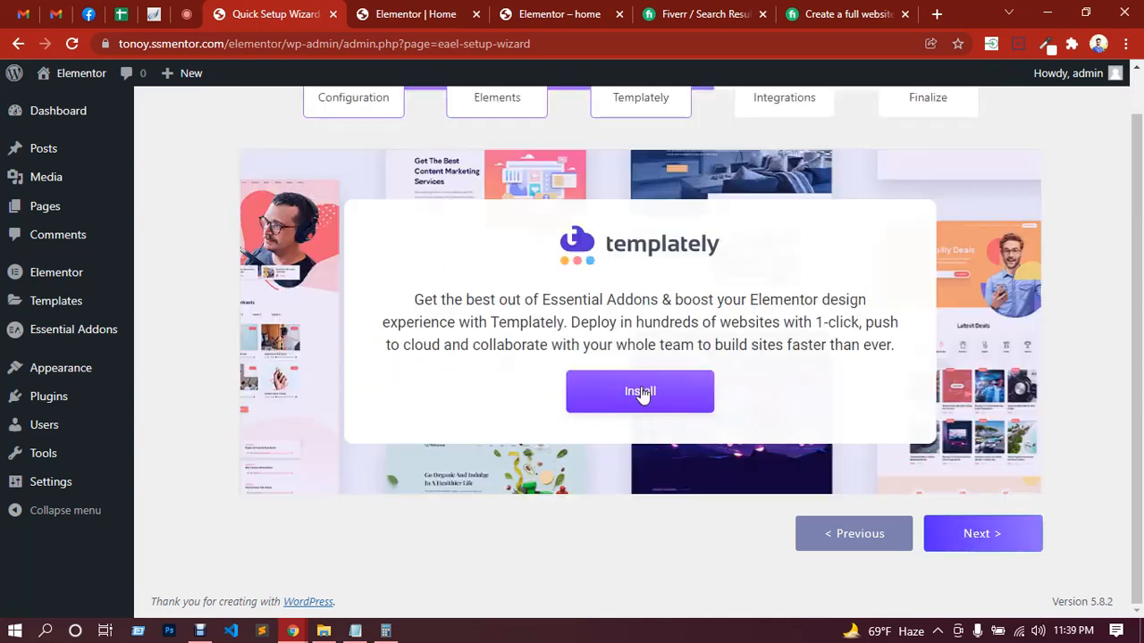
Step: Skip the Templately and integration plugin installs and finish the setup wizard without sharing diagnostic data
left_click(1001, 545)
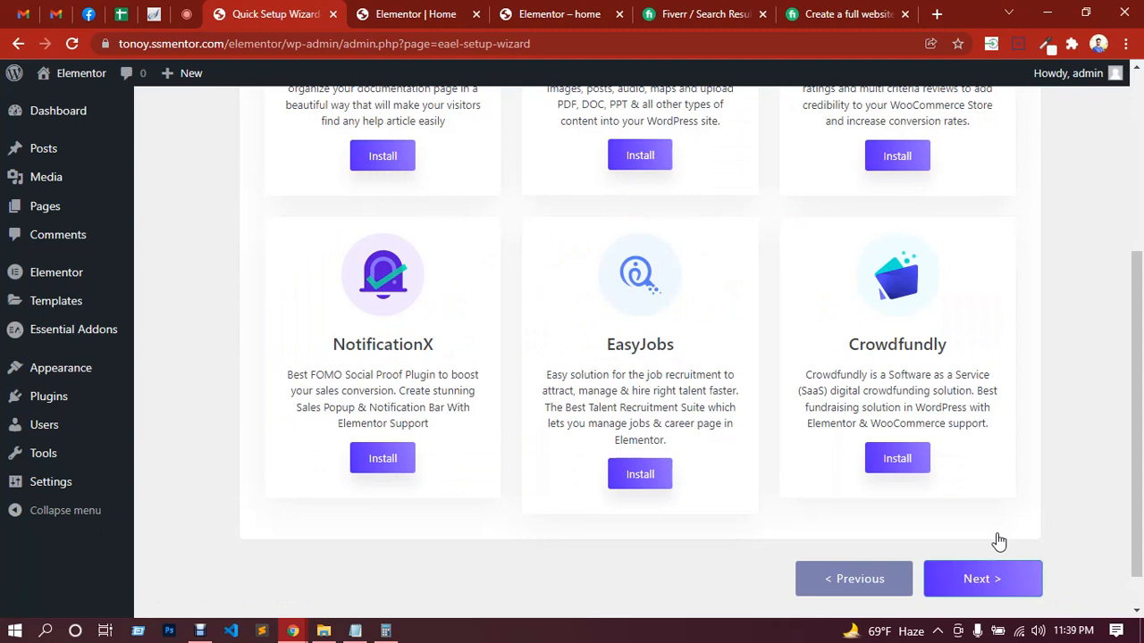
left_click(980, 581)
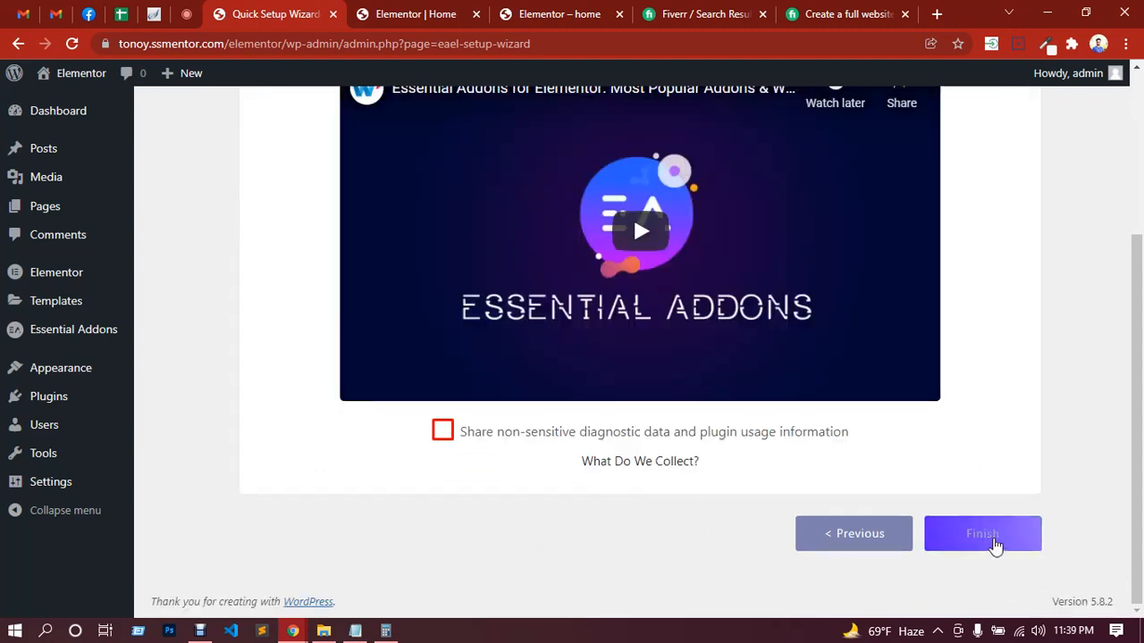
left_click(983, 536)
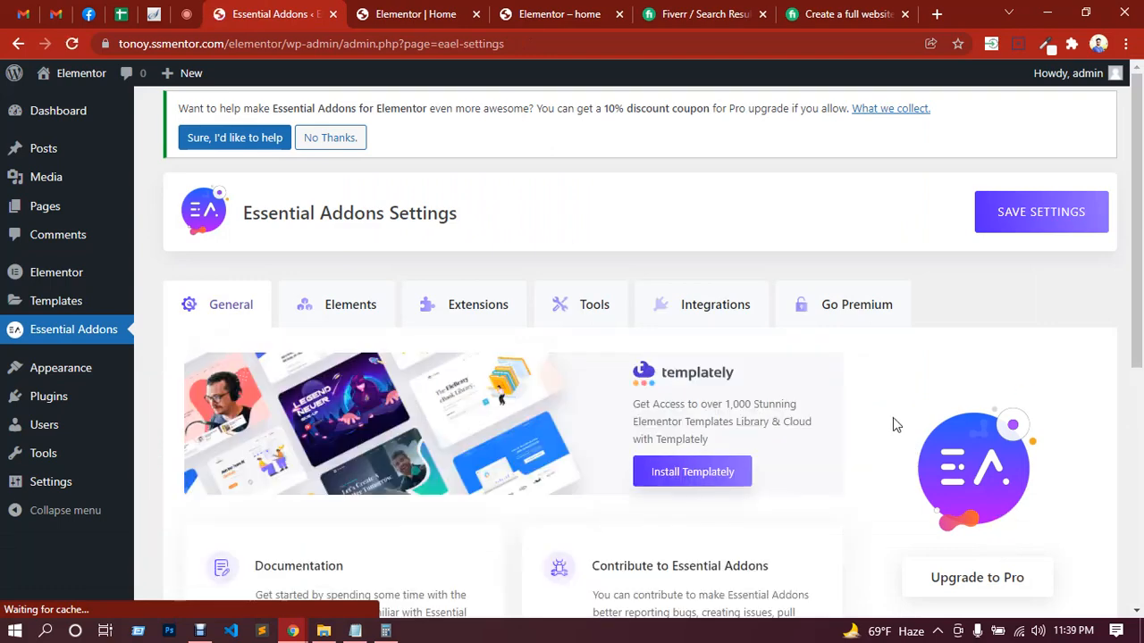
scroll(890, 417, "down", 2)
scroll(850, 422, "up", 2)
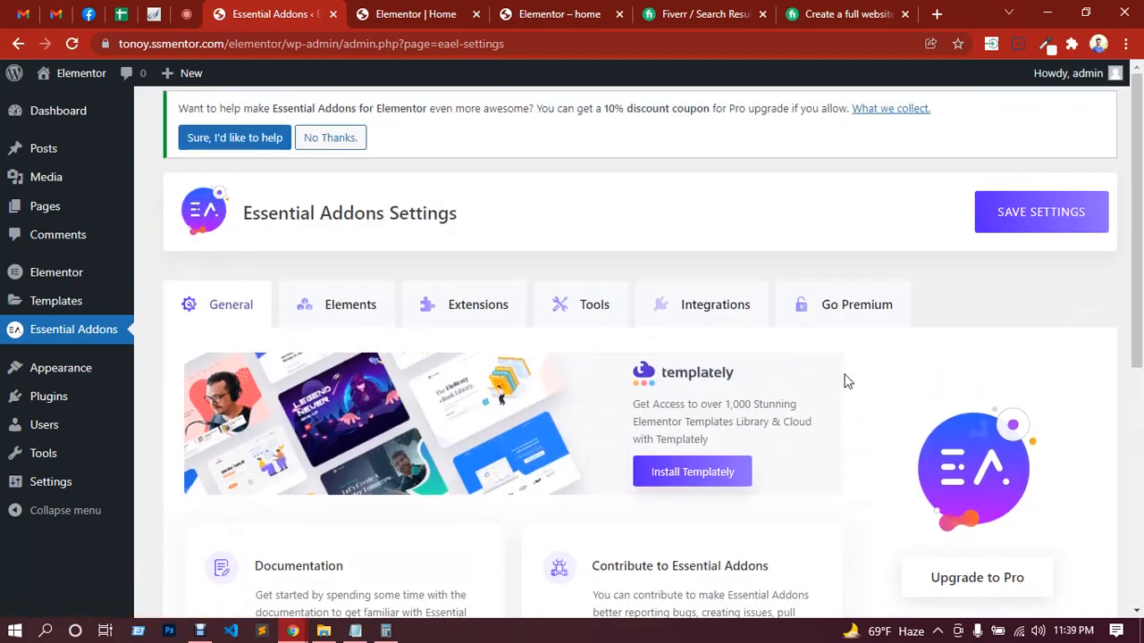
Step: Switch to the Home page's Elementor editor and reload it, accepting that unsaved changes may be lost
left_click(422, 11)
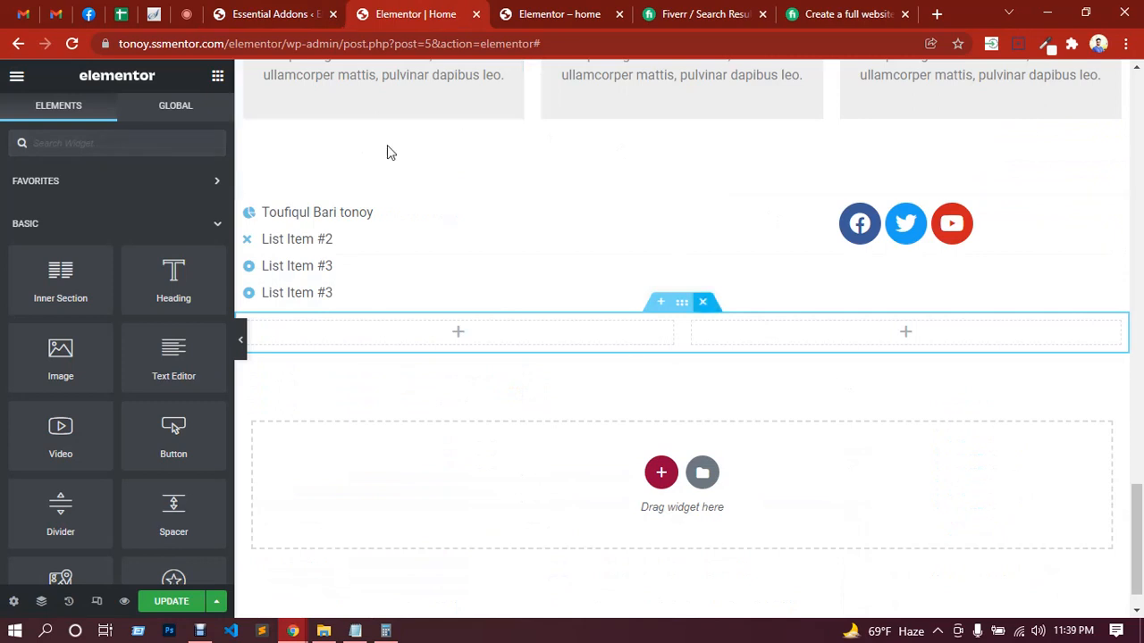
scroll(93, 300, "down", 3)
scroll(93, 300, "down", 15)
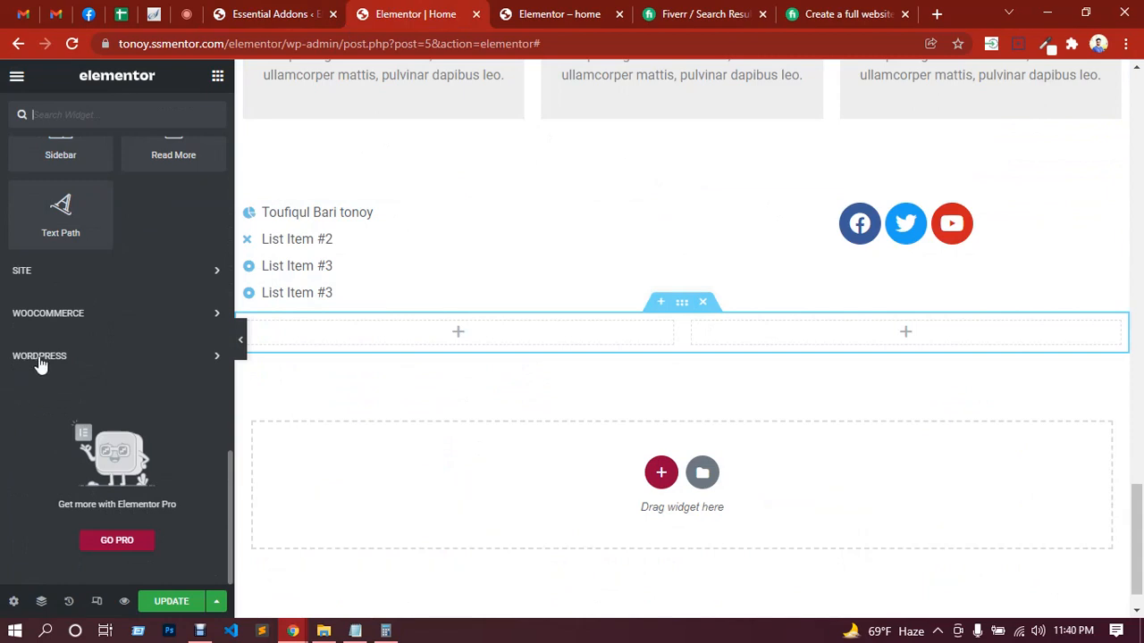
left_click(71, 43)
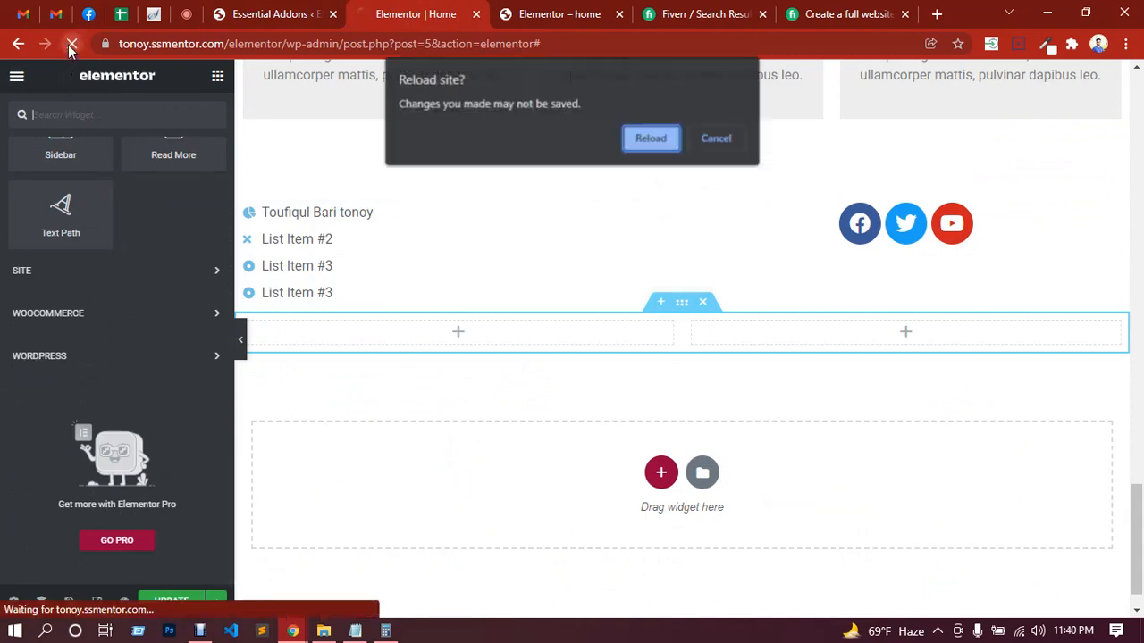
left_click(650, 139)
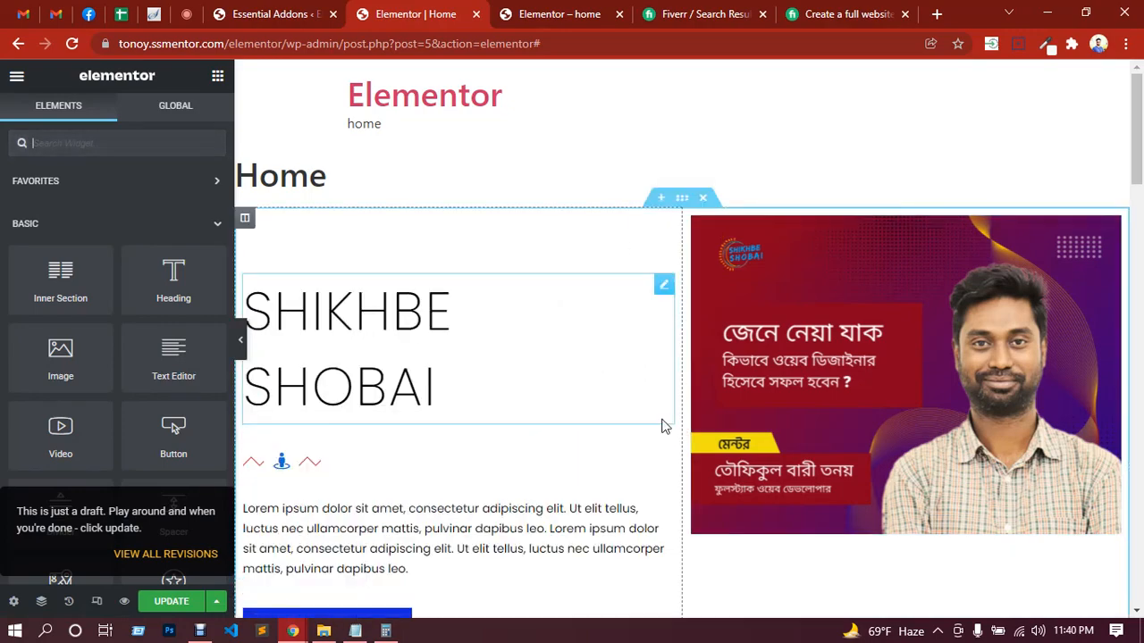
Step: Add a single-column section at the end of the Home page and delete the empty two-column section above it
scroll(525, 379, "down", 15)
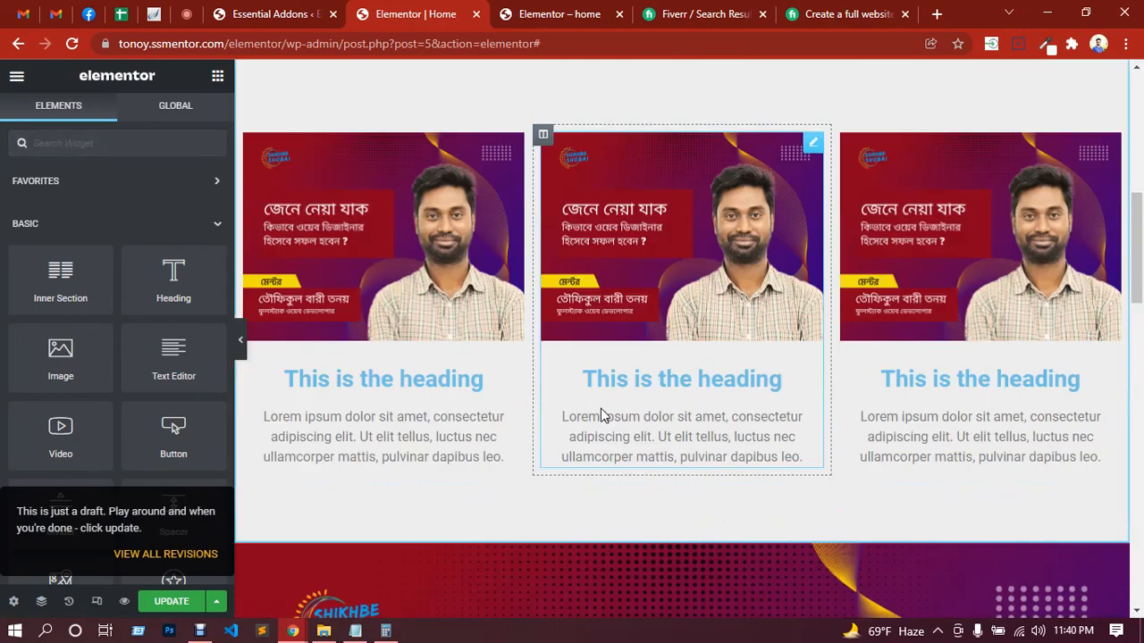
scroll(603, 413, "down", 10)
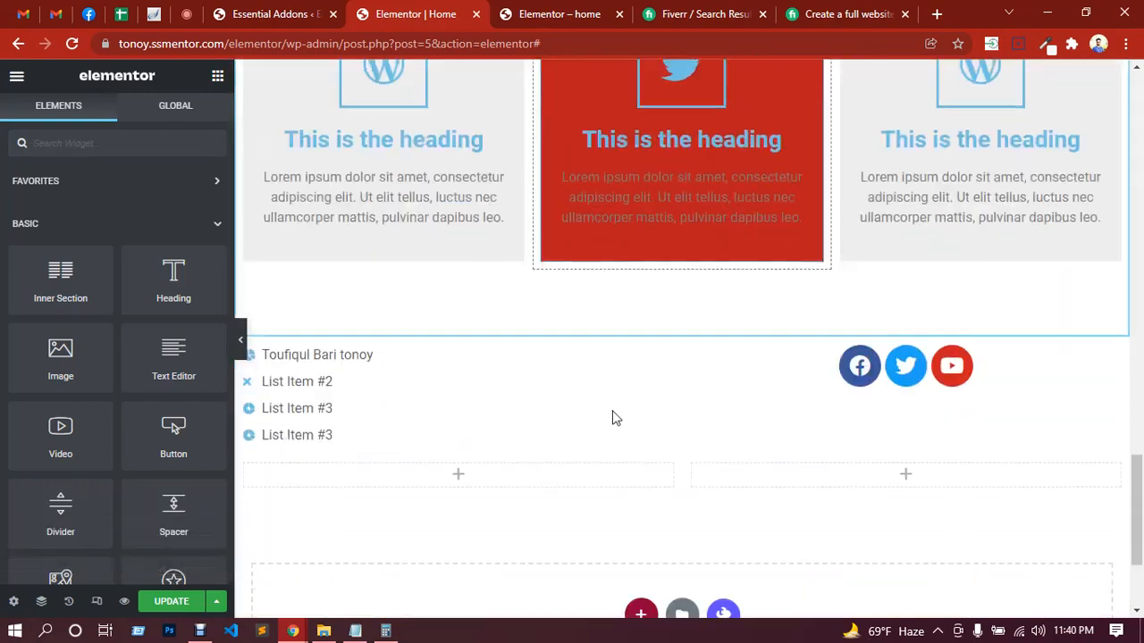
left_click(641, 424)
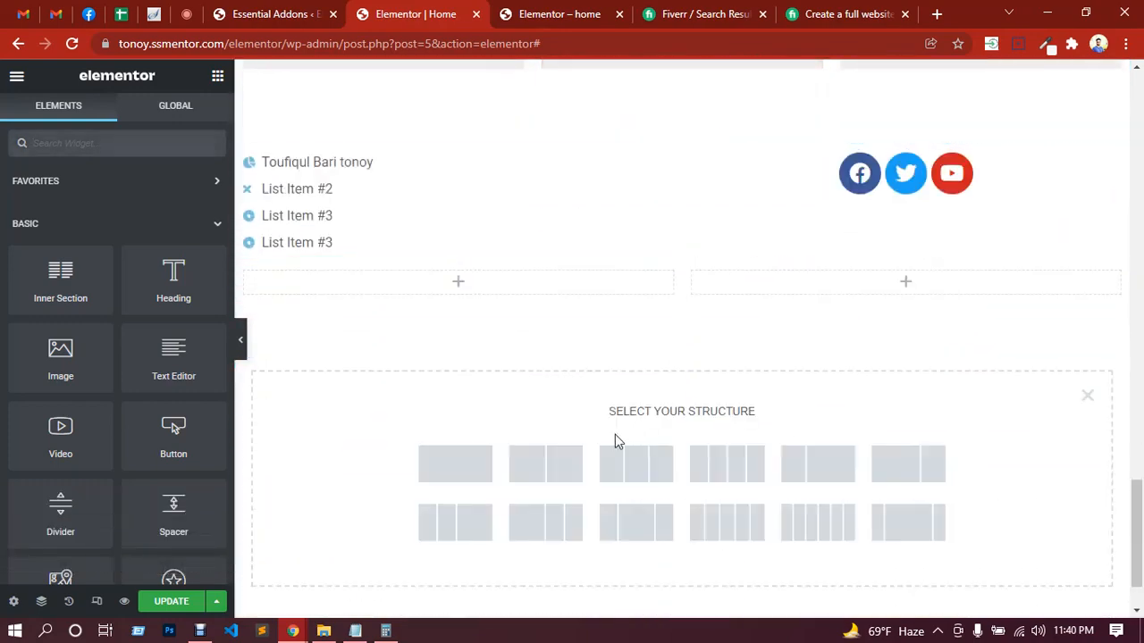
left_click(475, 484)
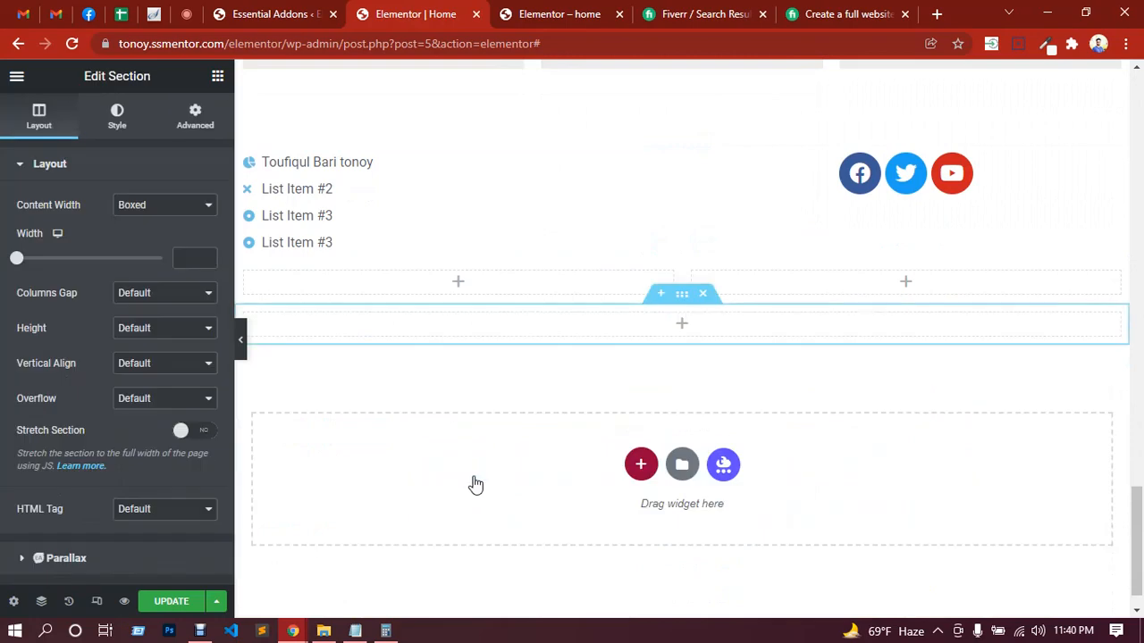
left_click(682, 327)
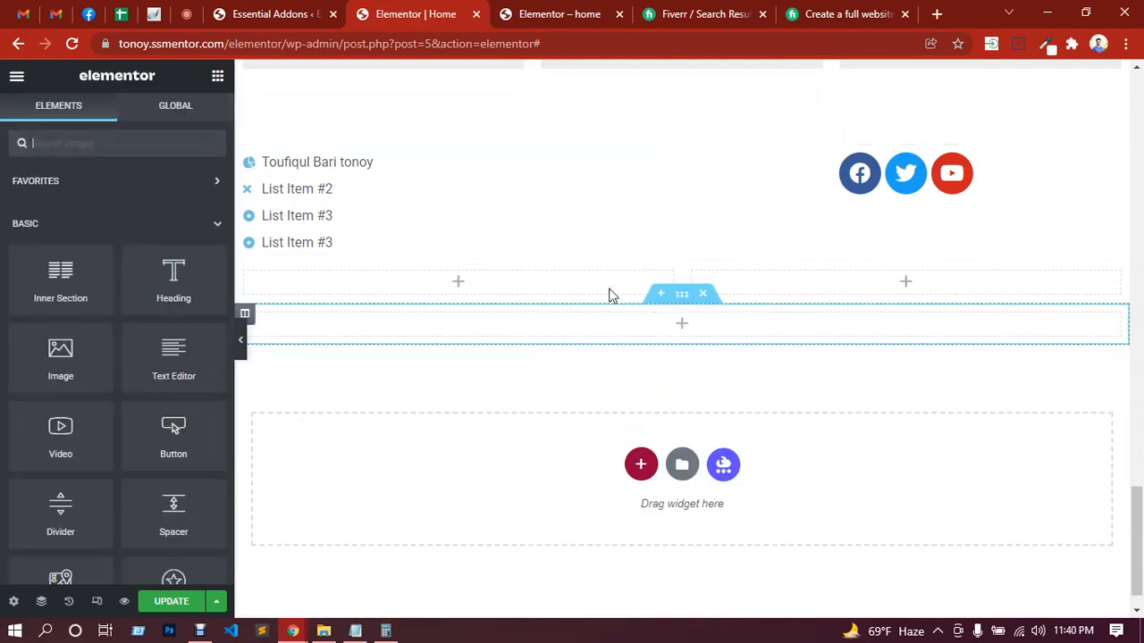
left_click(698, 255)
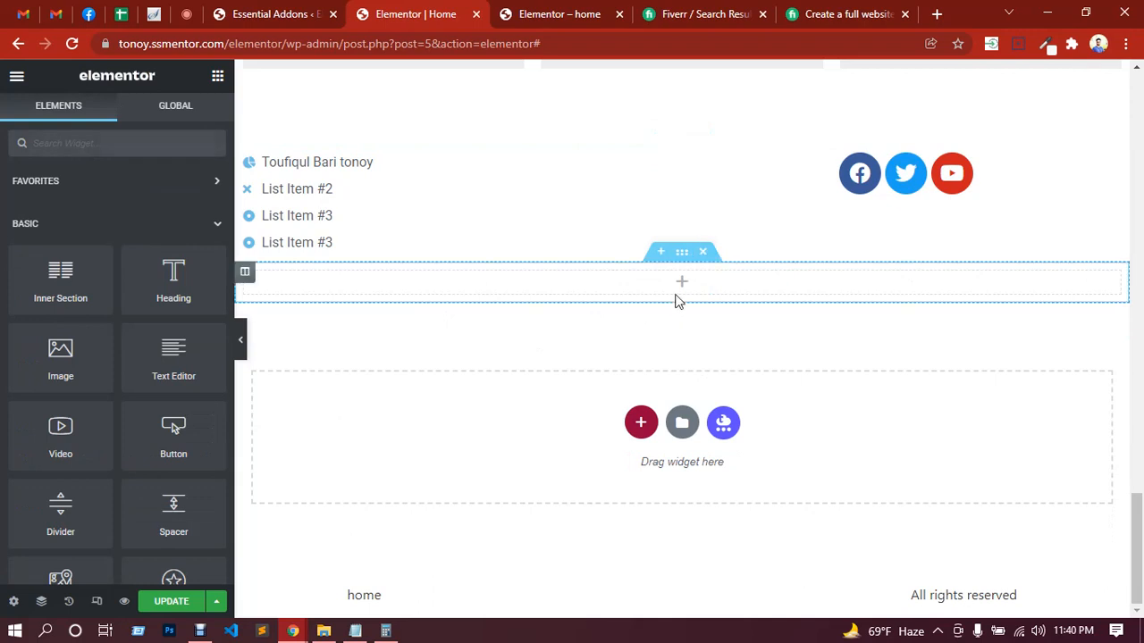
Step: Collapse the Basic, Pro and General widget groups and look through the available Essential Addons widgets
left_click(217, 225)
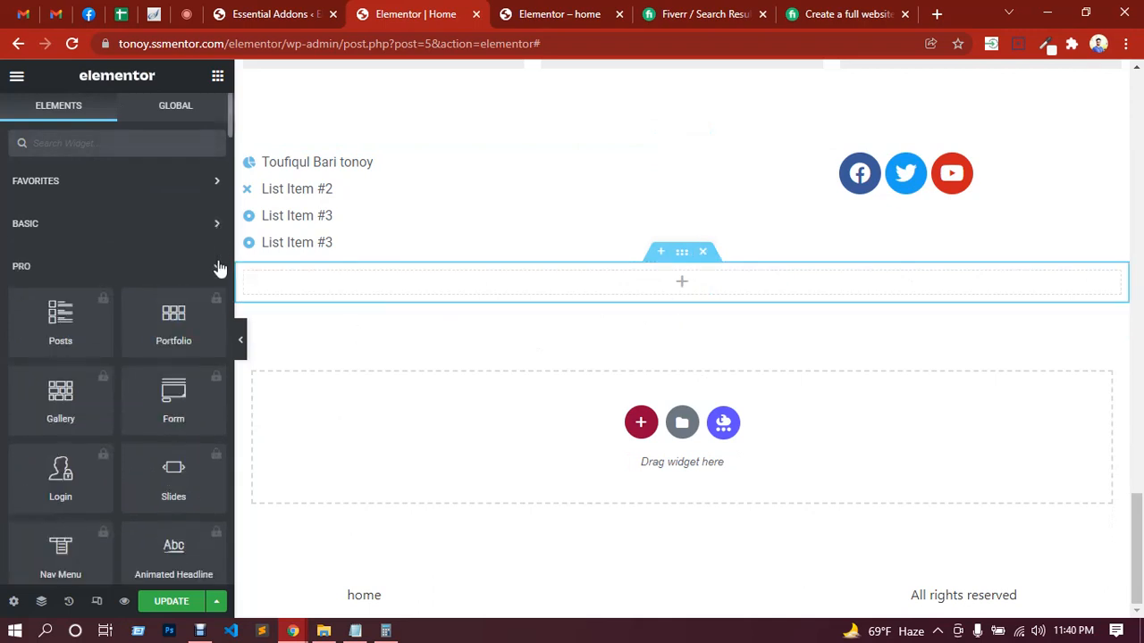
left_click(219, 267)
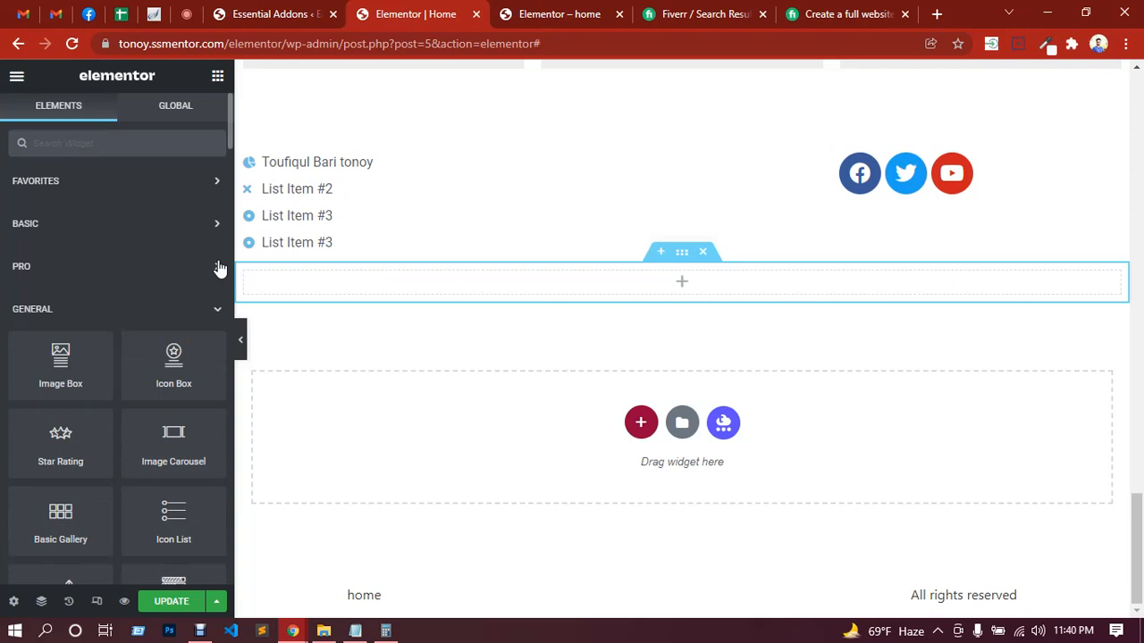
left_click(219, 312)
scroll(125, 335, "down", 3)
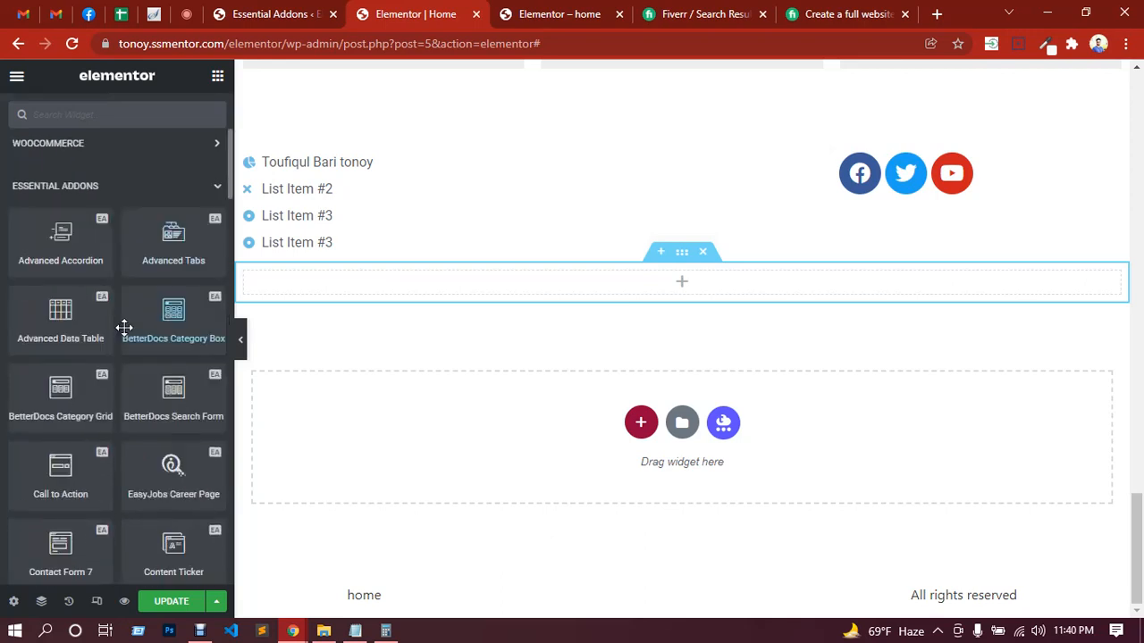
scroll(52, 331, "down", 2)
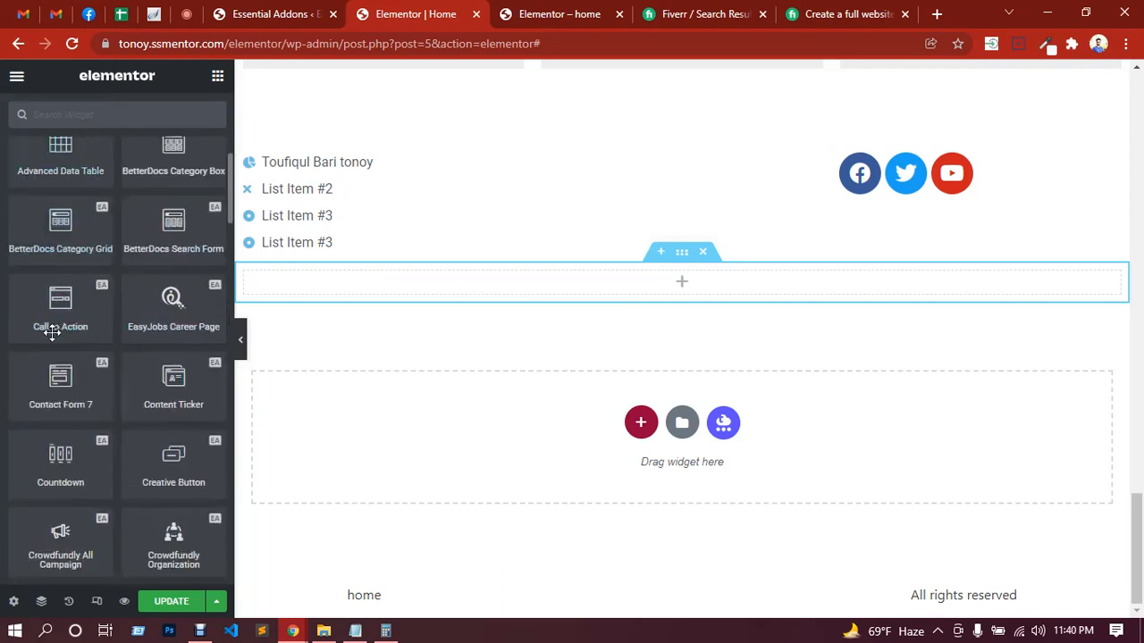
scroll(51, 331, "down", 7)
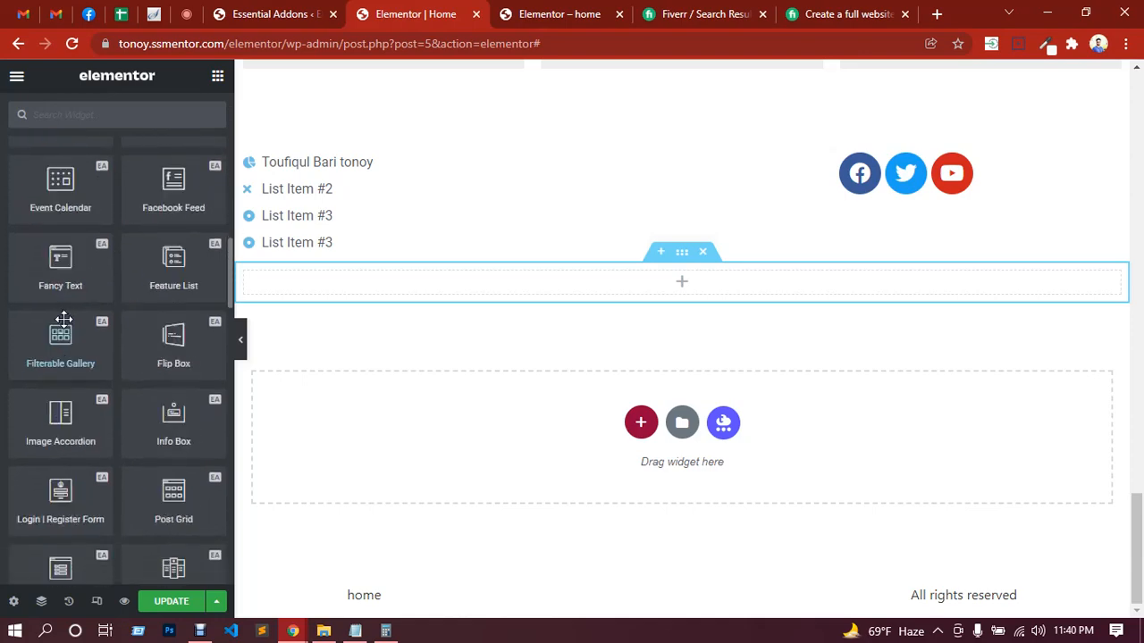
scroll(63, 319, "down", 7)
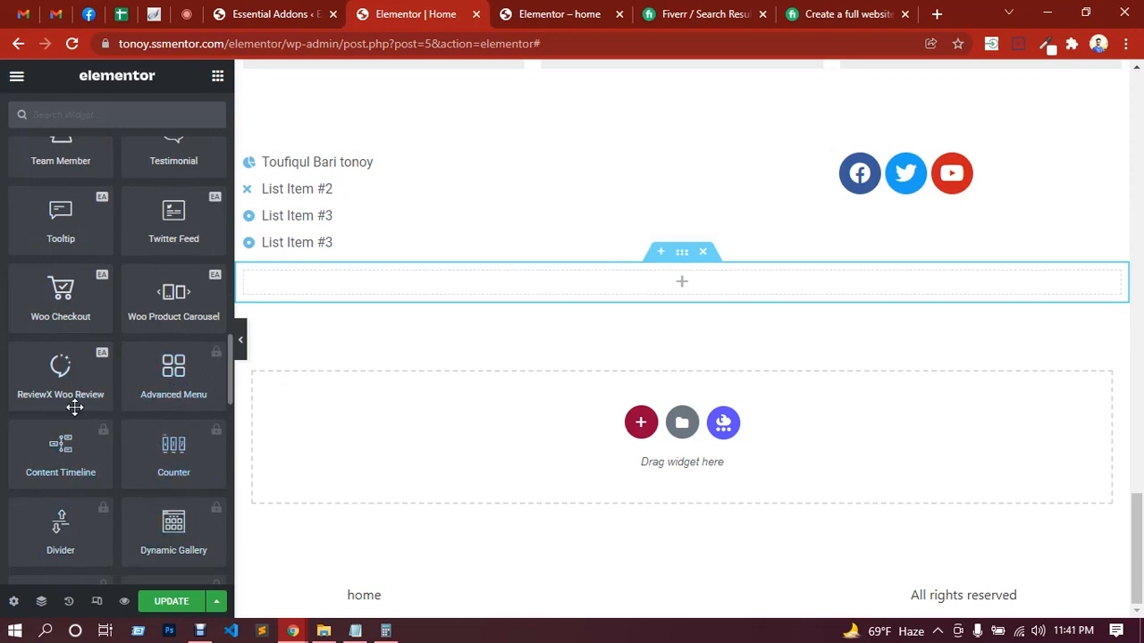
scroll(75, 407, "up", 5)
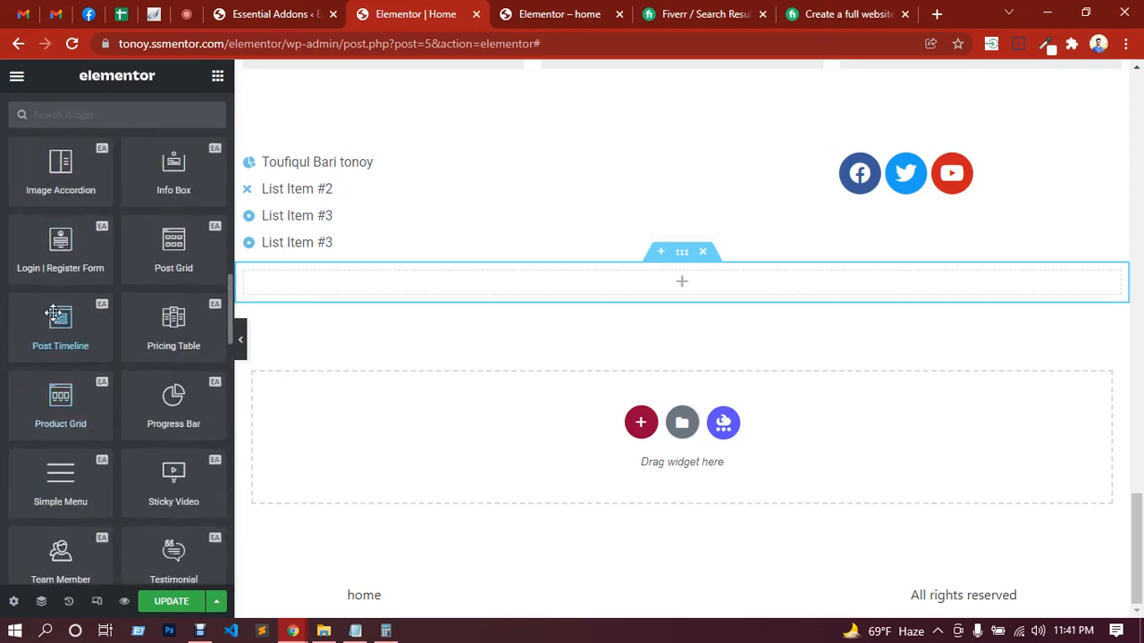
scroll(54, 312, "up", 3)
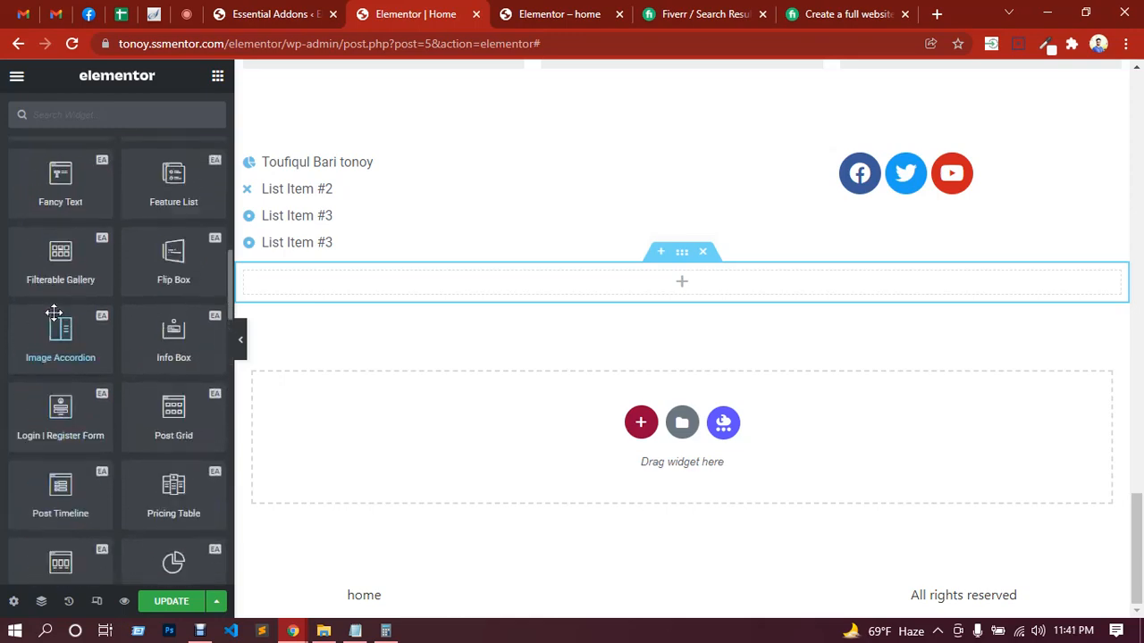
Step: Switch to the Google Meet call to check the in-call messages, and return to the Home page's Elementor editor
left_click(186, 12)
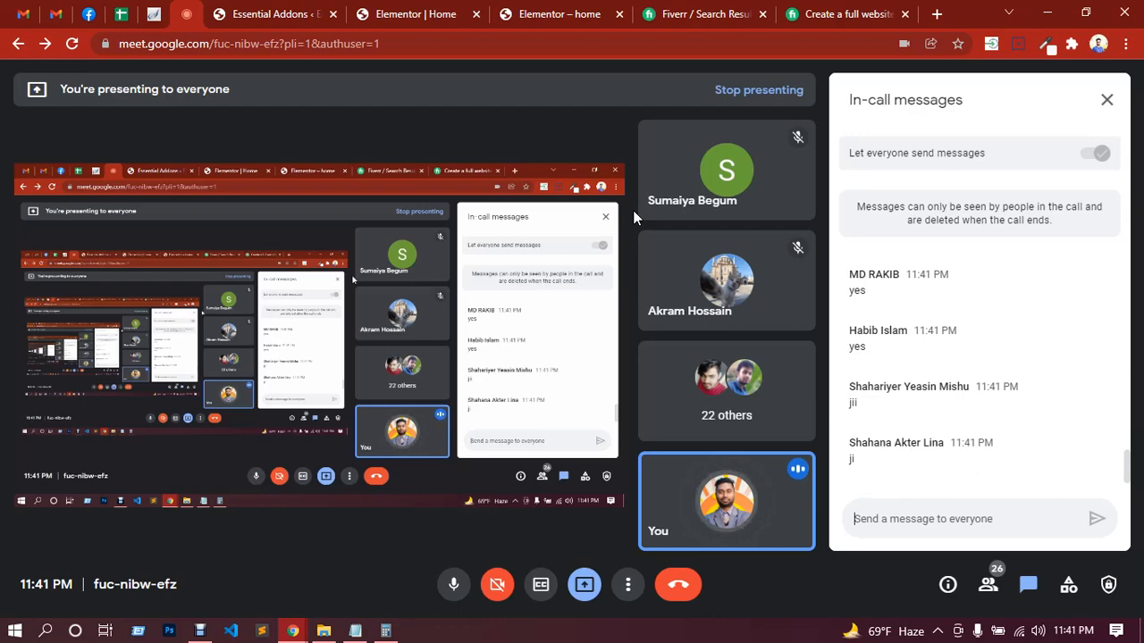
left_click(406, 13)
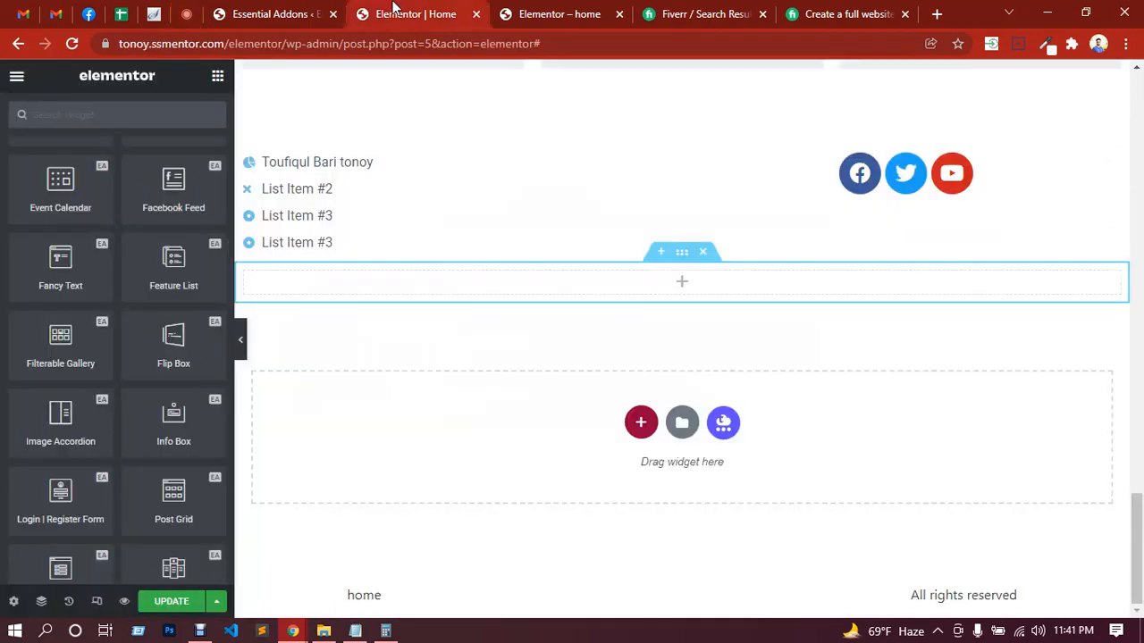
Step: Place the Essential Addons Dual Color Heading widget in the empty single-column section below the icon list
scroll(139, 358, "up", 10)
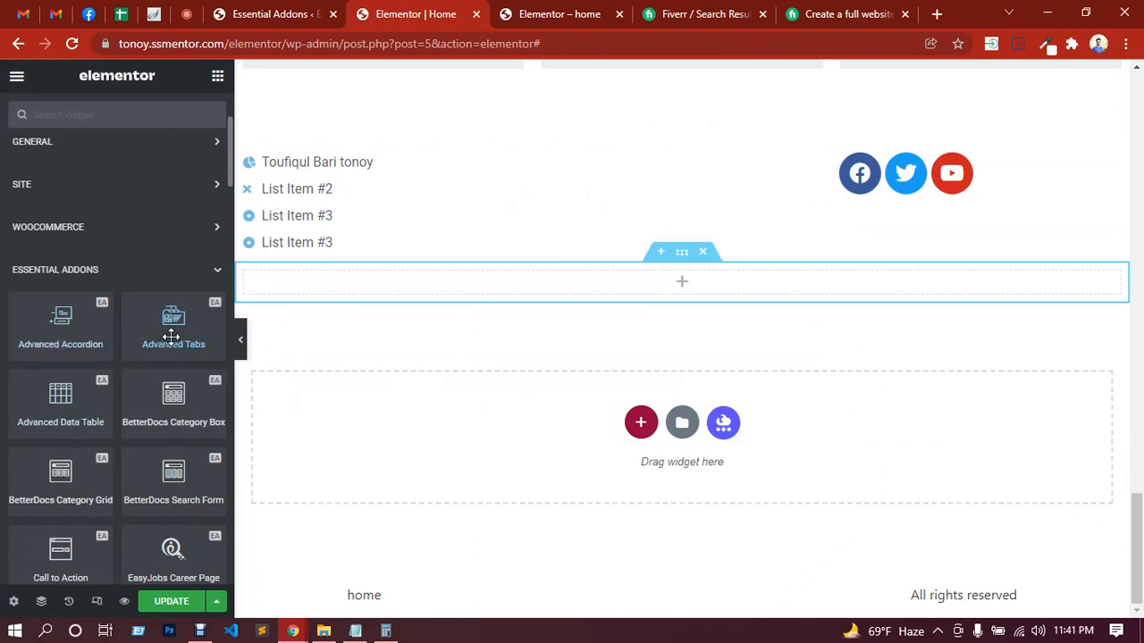
scroll(170, 337, "down", 1)
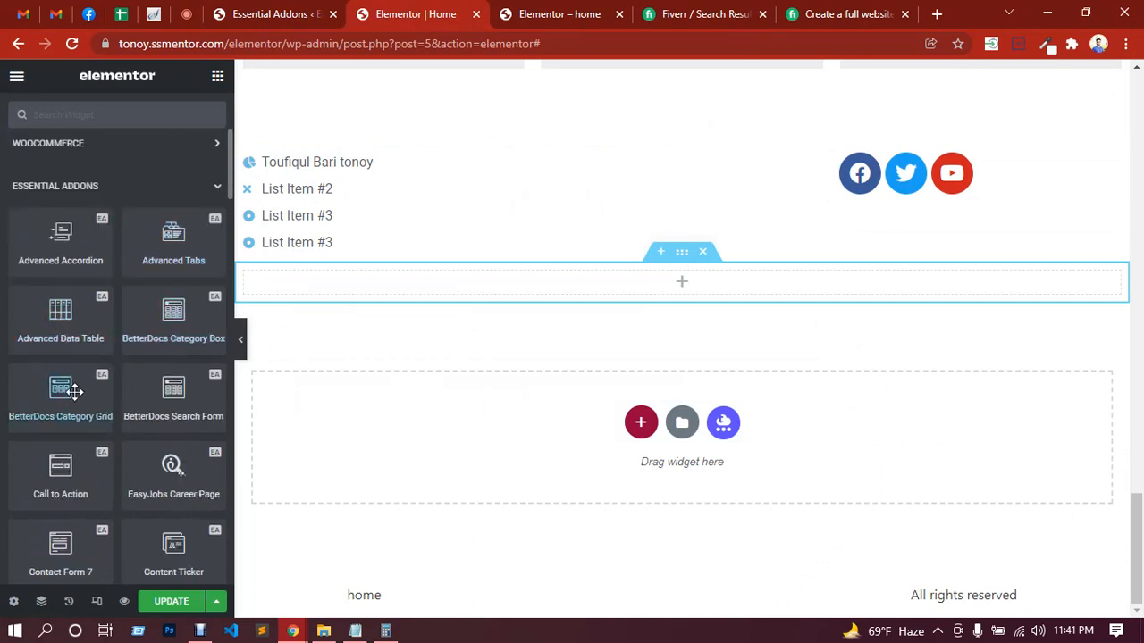
scroll(87, 396, "down", 2)
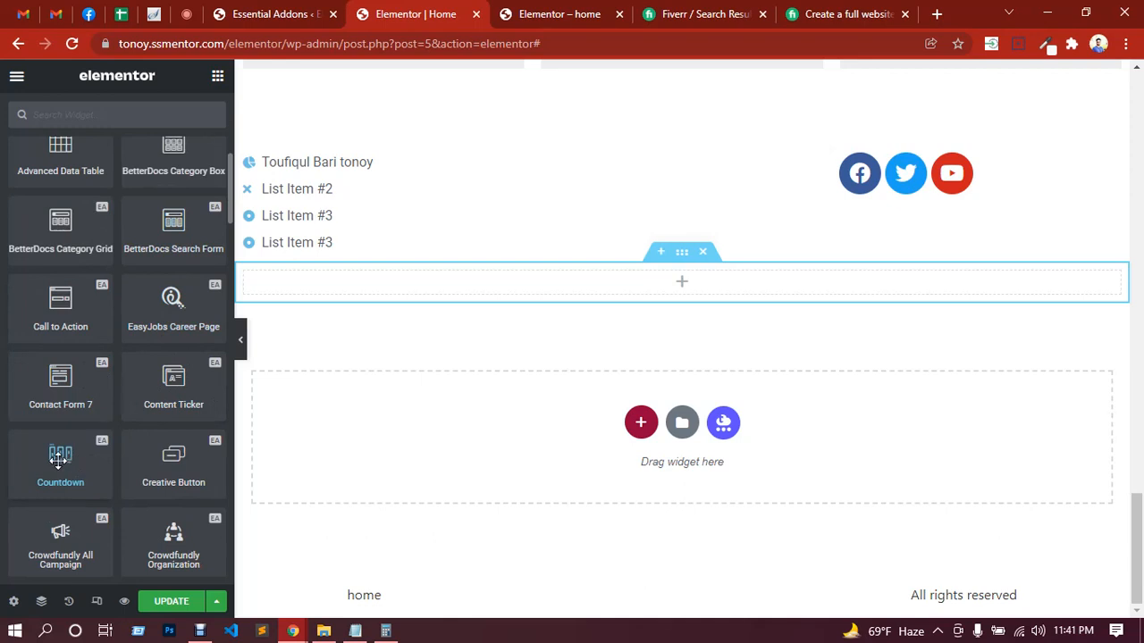
scroll(169, 456, "down", 1)
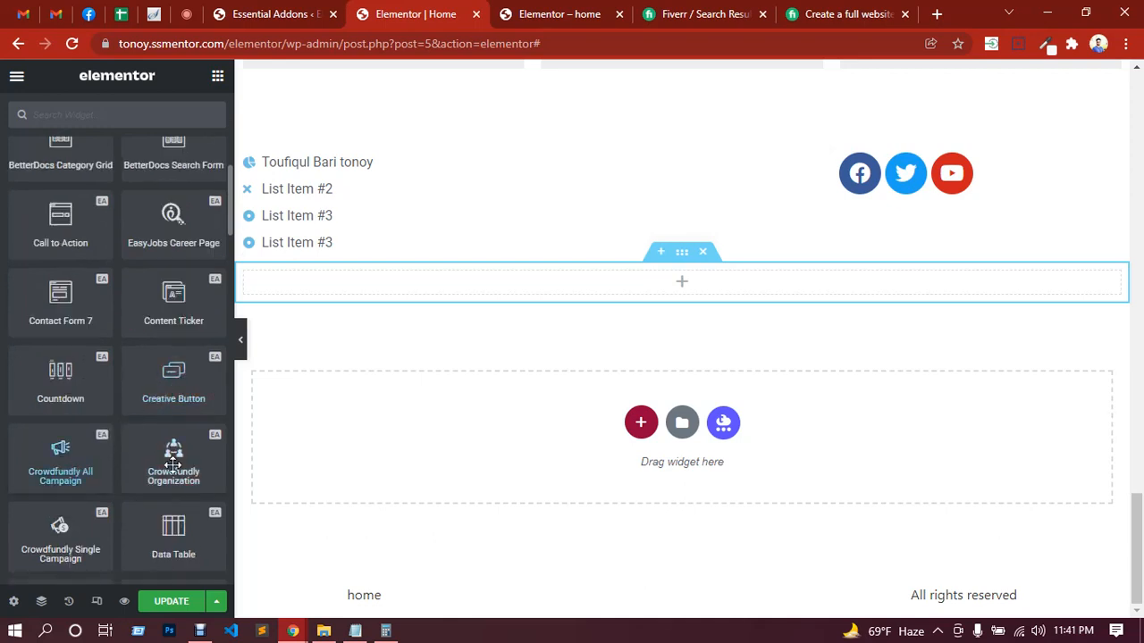
scroll(67, 463, "down", 2)
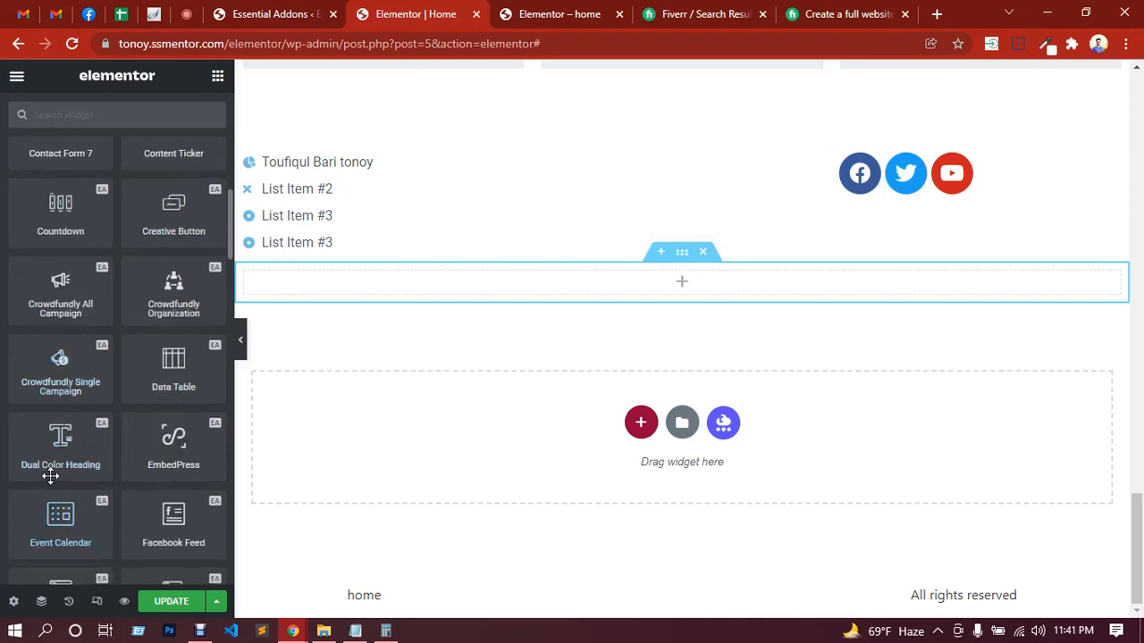
left_click_drag(60, 447, 632, 277)
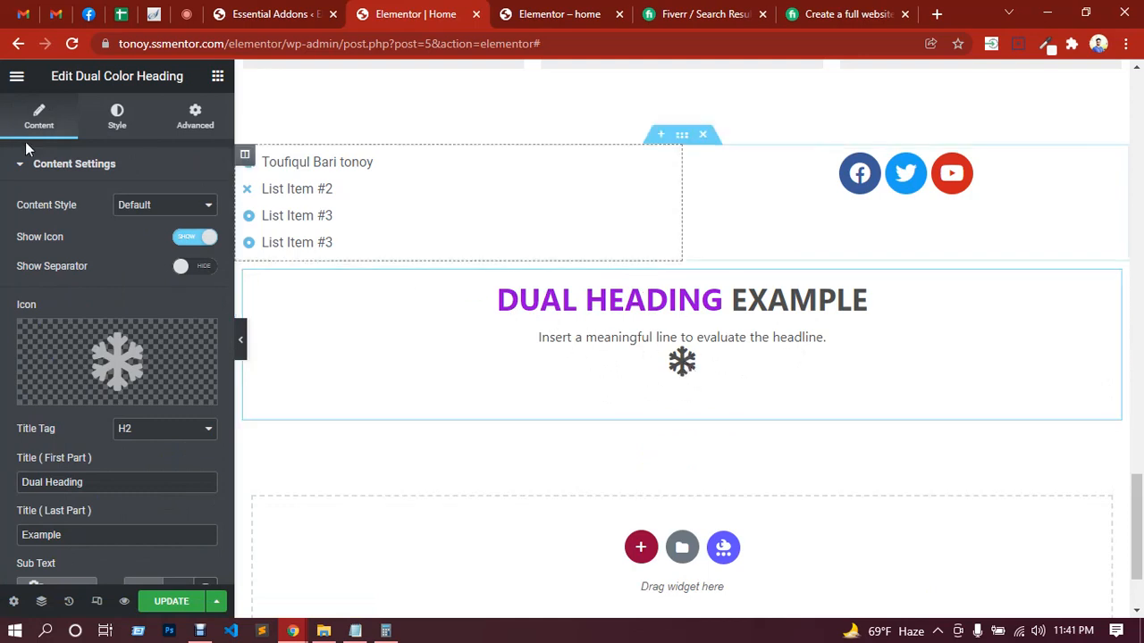
Step: Browse the Essential Addons widgets and add another single-column section below the dual color heading
left_click(217, 79)
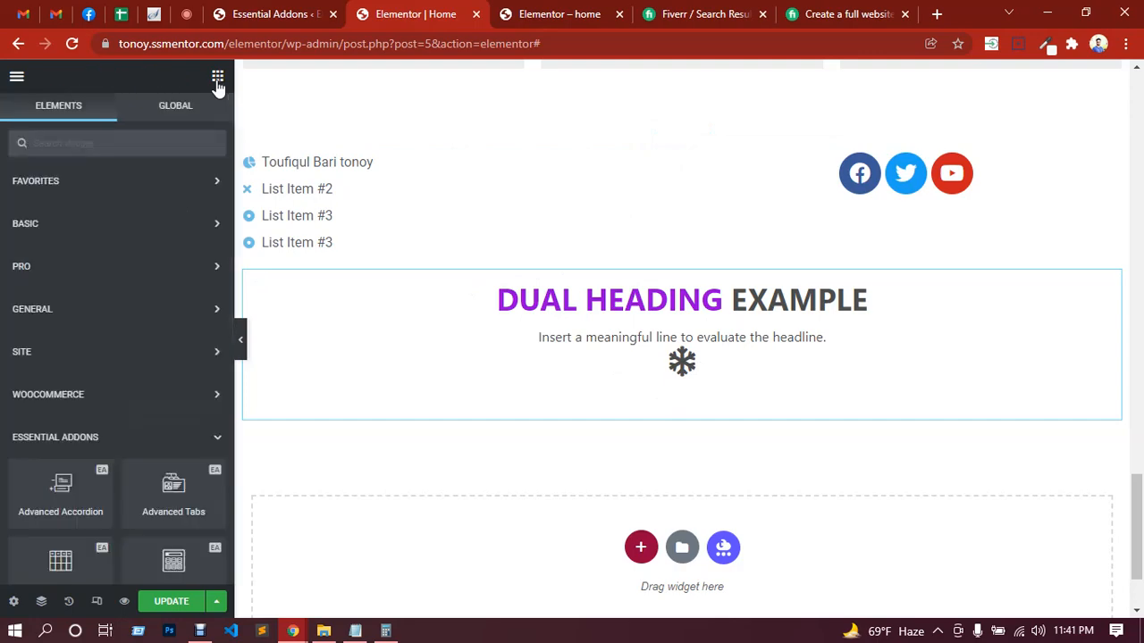
scroll(158, 338, "down", 5)
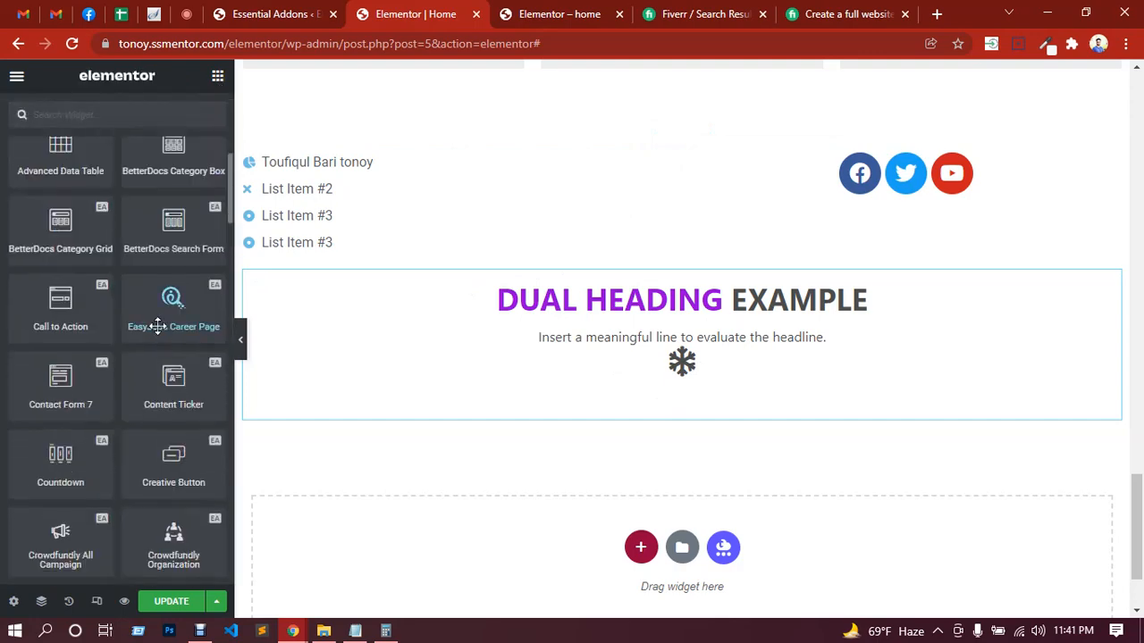
scroll(157, 326, "down", 1)
scroll(143, 358, "down", 3)
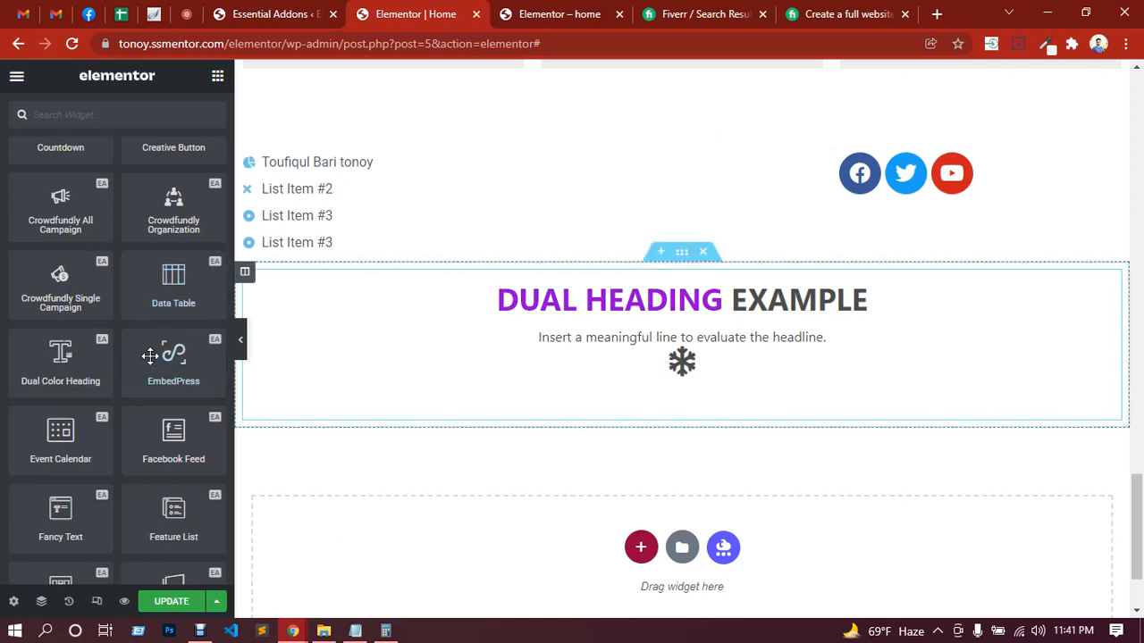
scroll(90, 417, "down", 1)
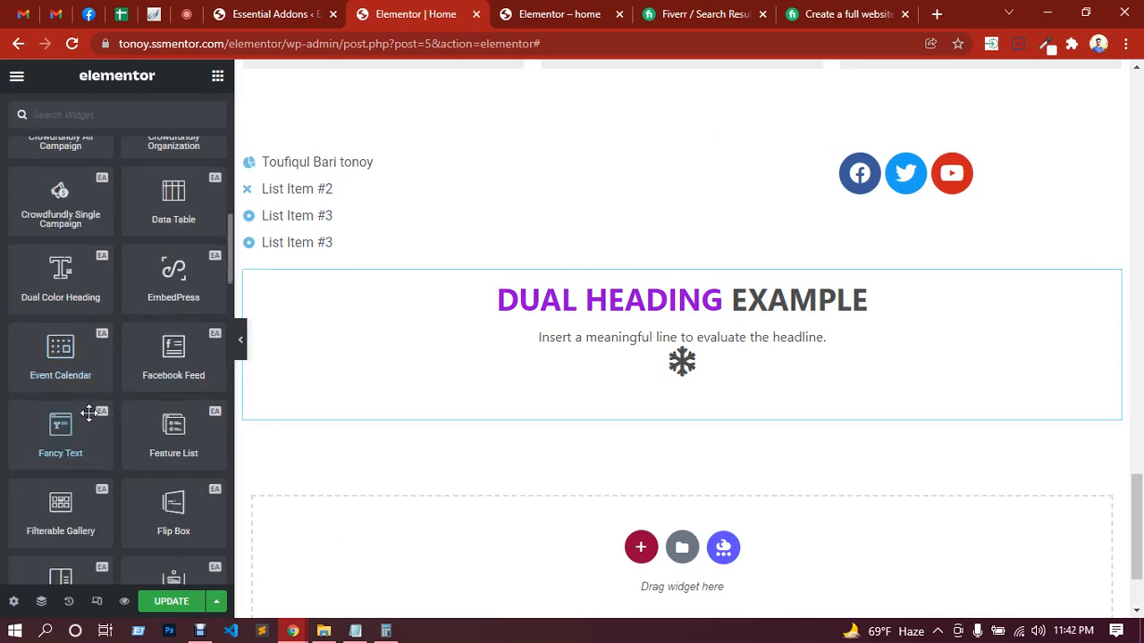
scroll(120, 449, "down", 1)
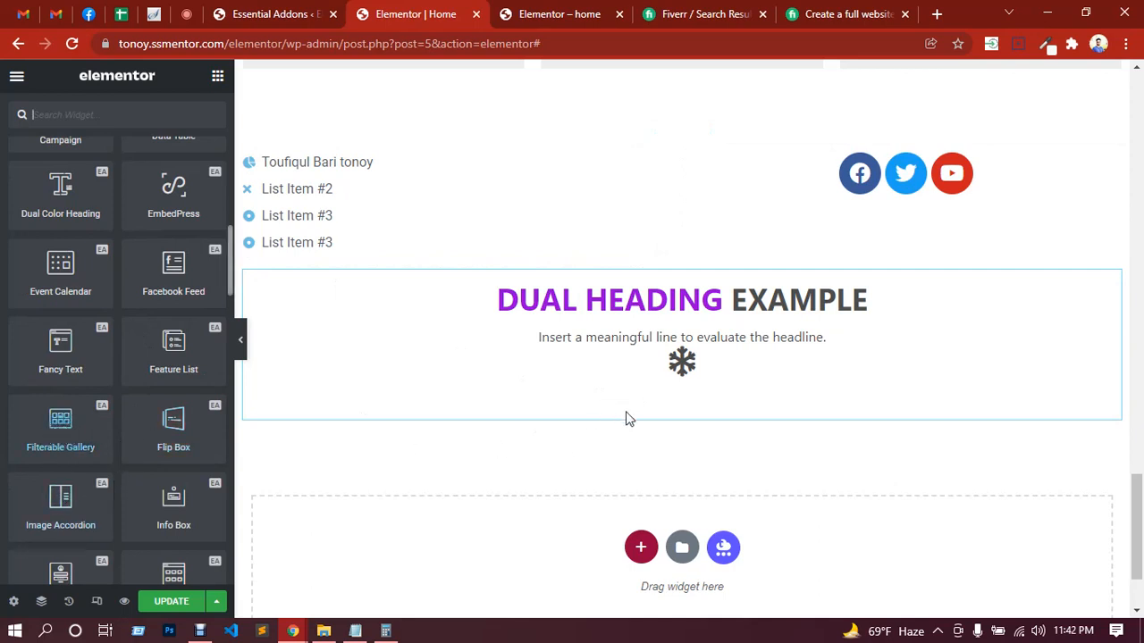
left_click(641, 548)
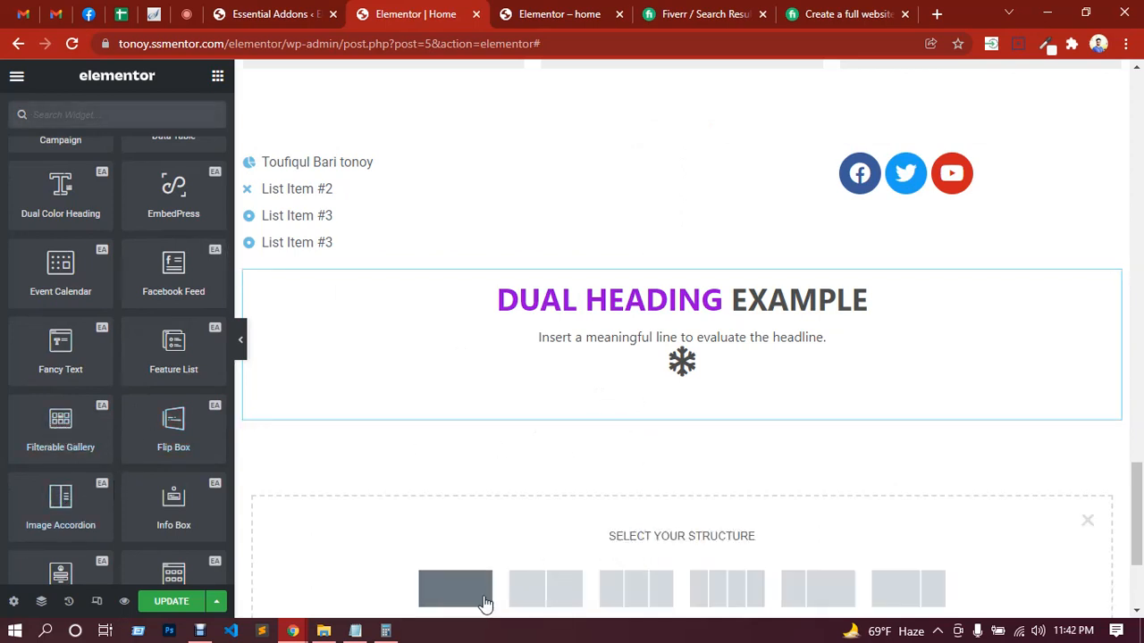
left_click(518, 596)
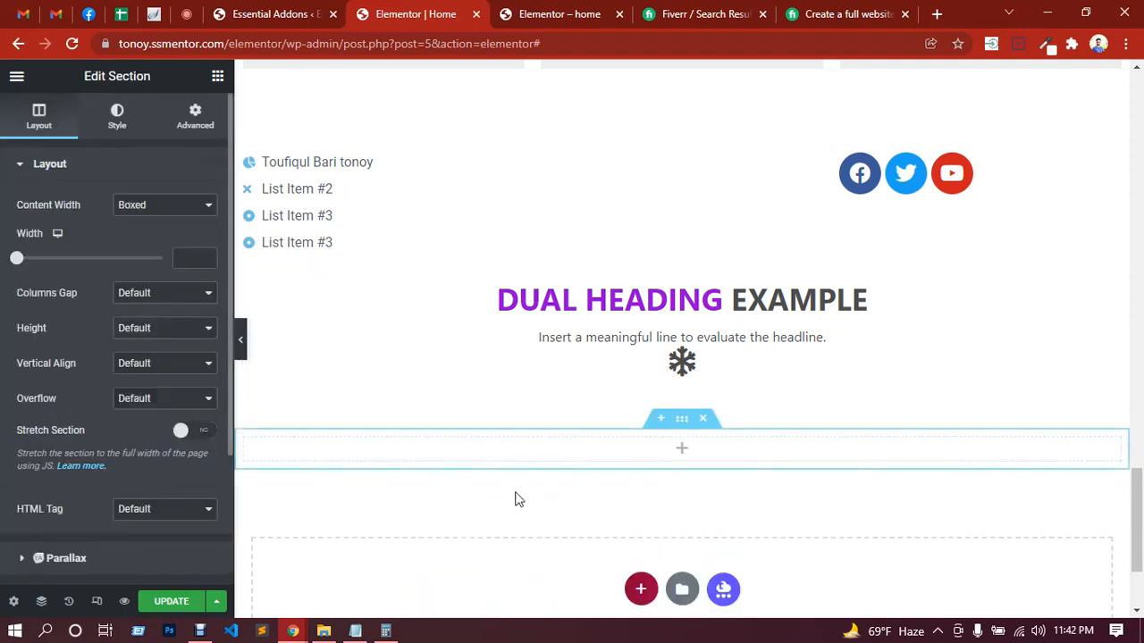
Step: Place the Essential Addons Filterable Gallery widget in the new section below the dual color heading and view its gallery items
left_click(684, 460)
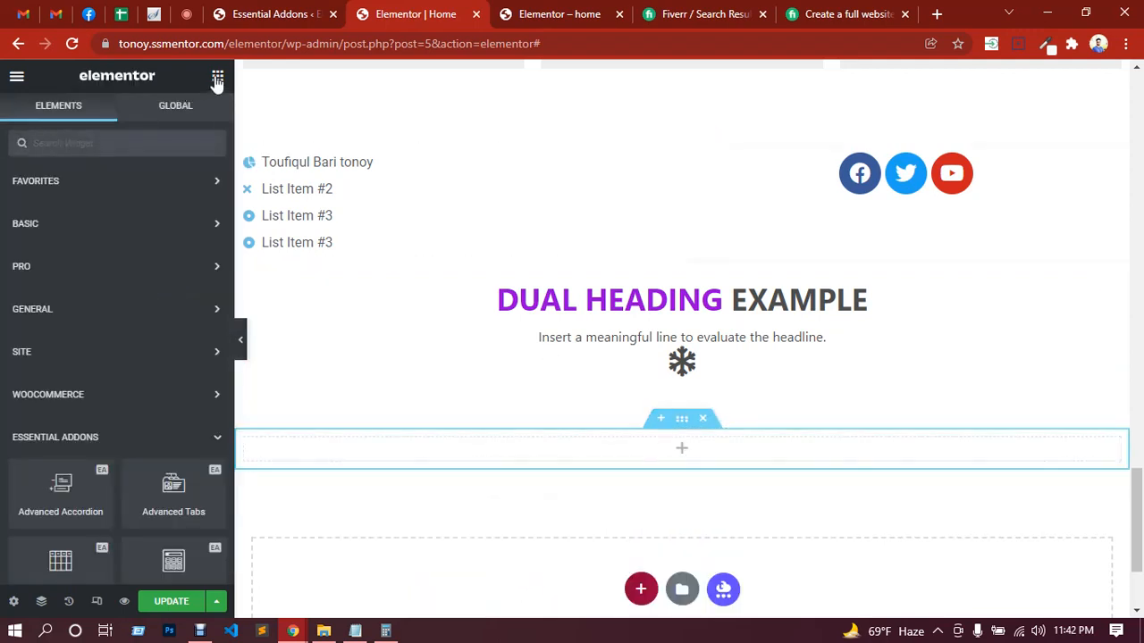
scroll(93, 319, "down", 4)
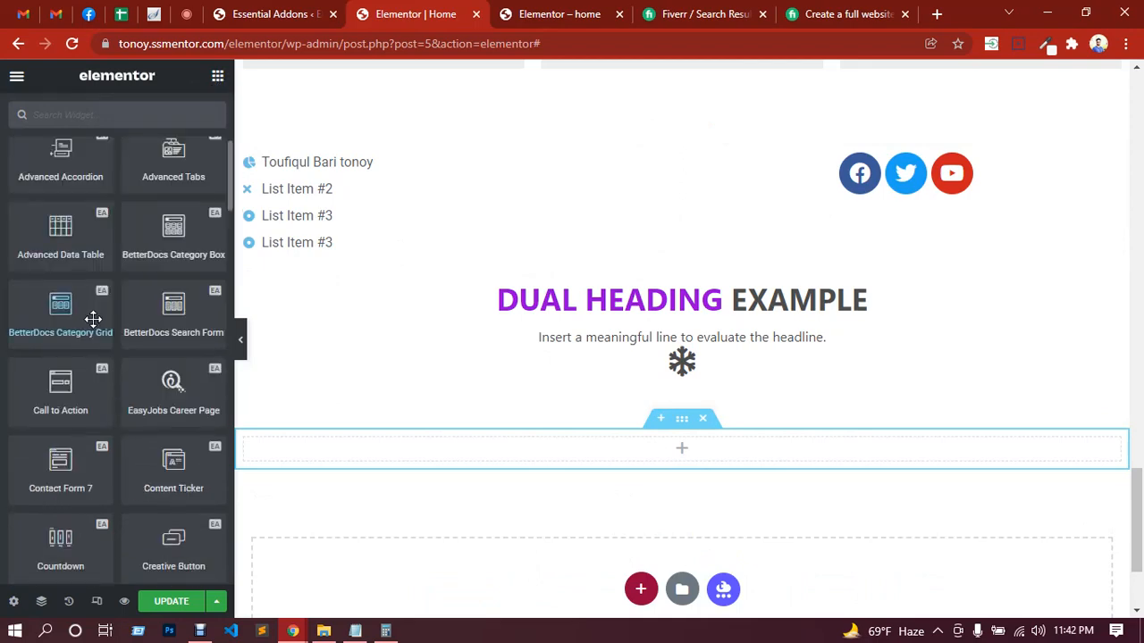
scroll(95, 319, "down", 6)
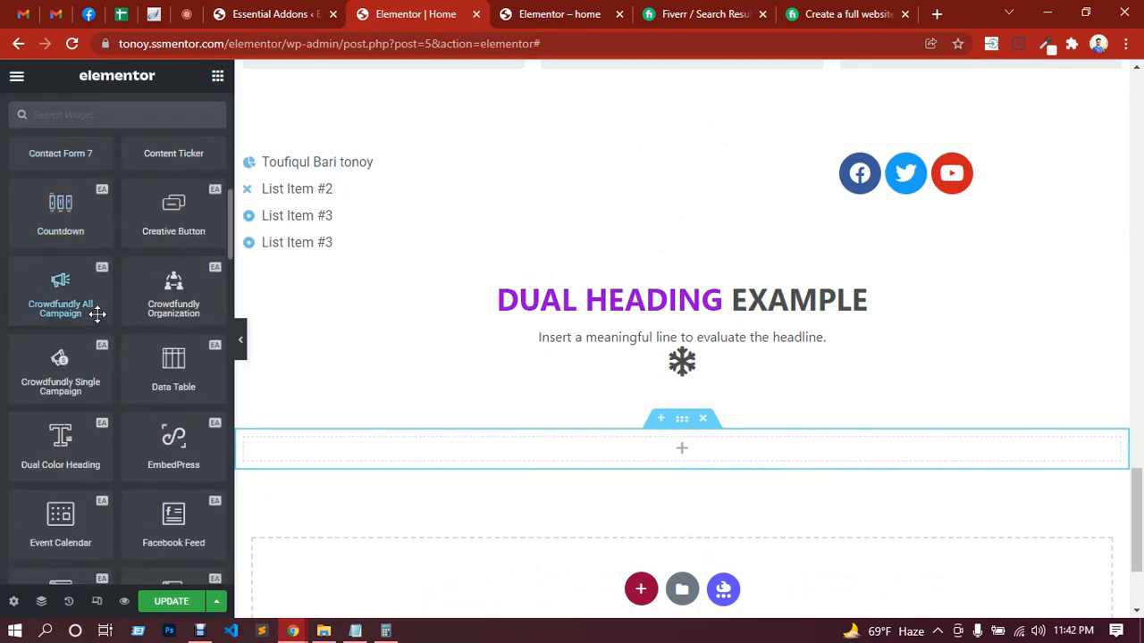
scroll(97, 314, "down", 2)
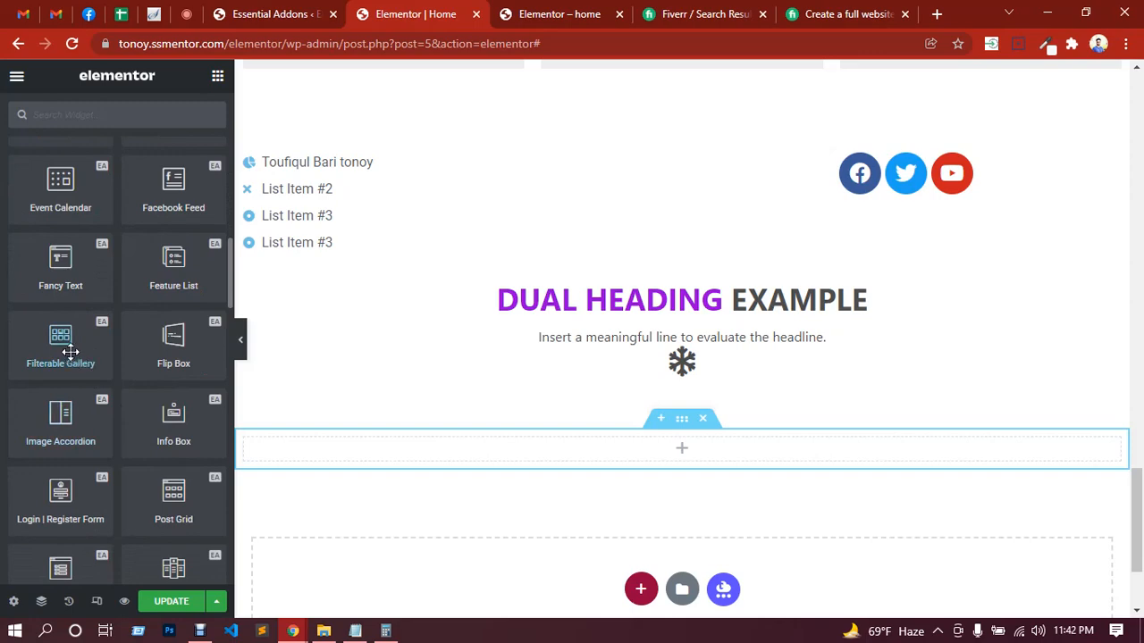
left_click_drag(69, 348, 605, 456)
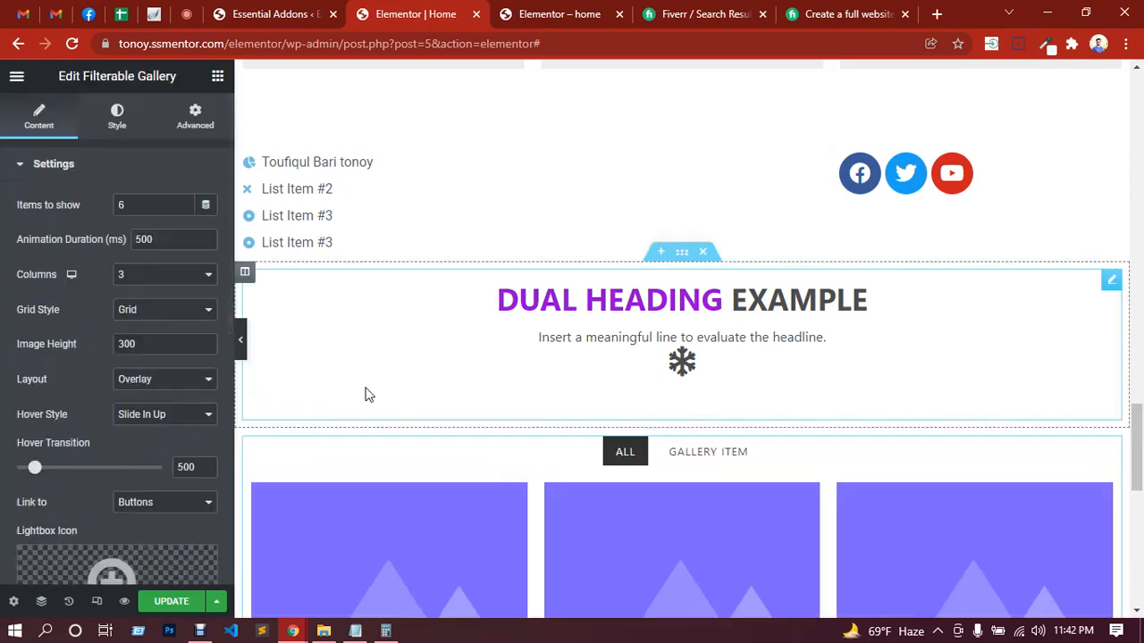
scroll(386, 382, "down", 2)
scroll(875, 358, "down", 3)
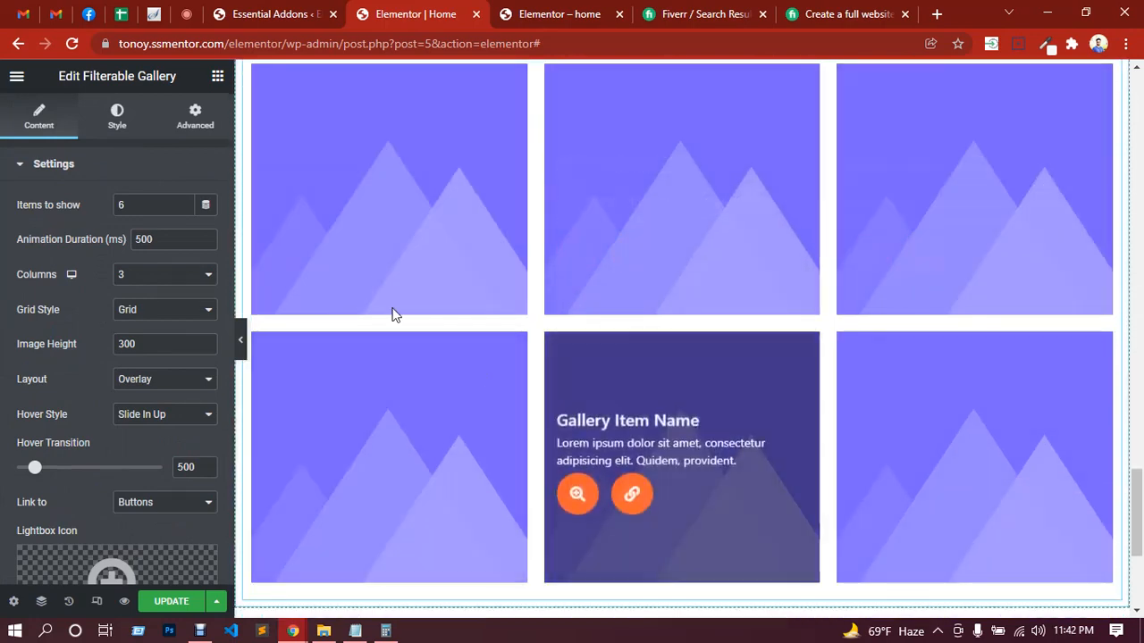
Step: Check the in-call messages in Google Meet, and return to the Home page's Elementor editor to look over the Filterable Gallery items
scroll(376, 259, "up", 1)
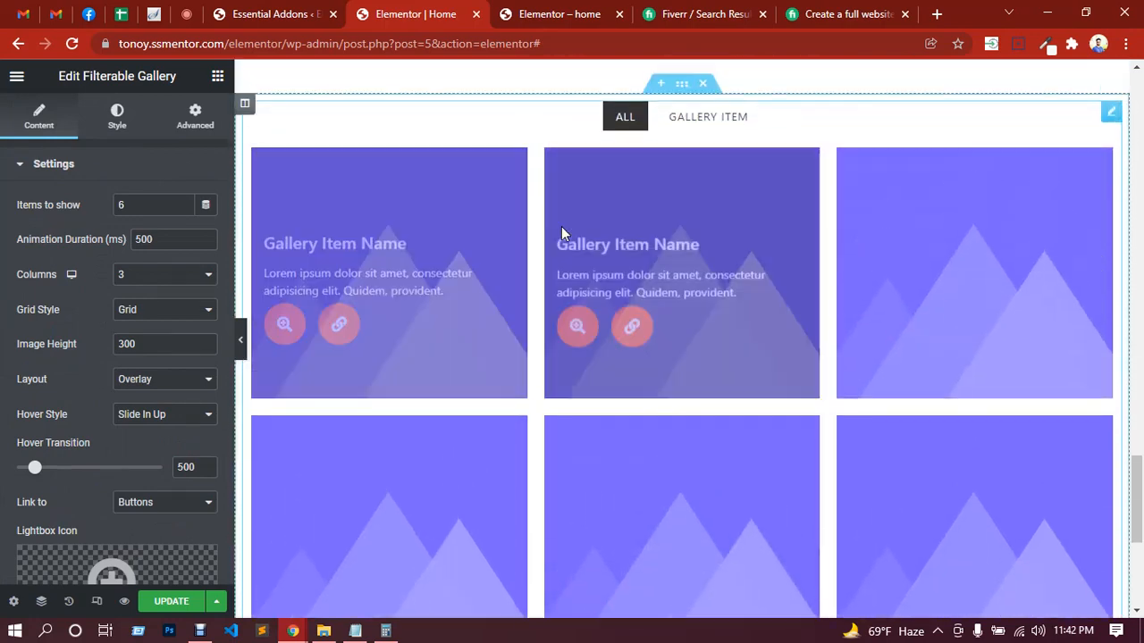
left_click(188, 17)
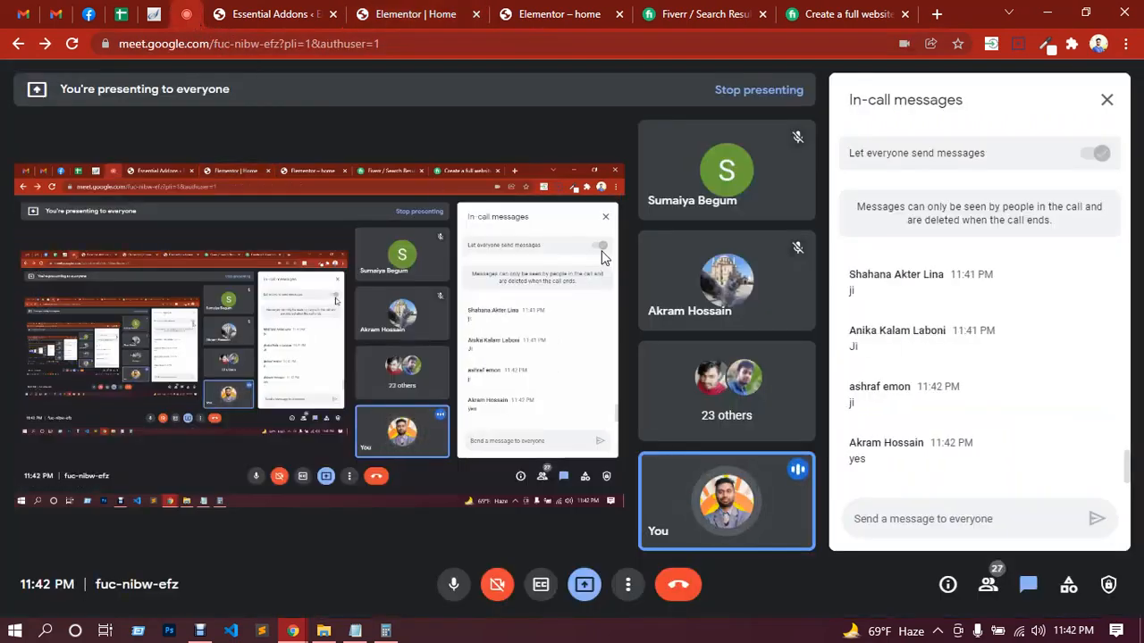
left_click(567, 14)
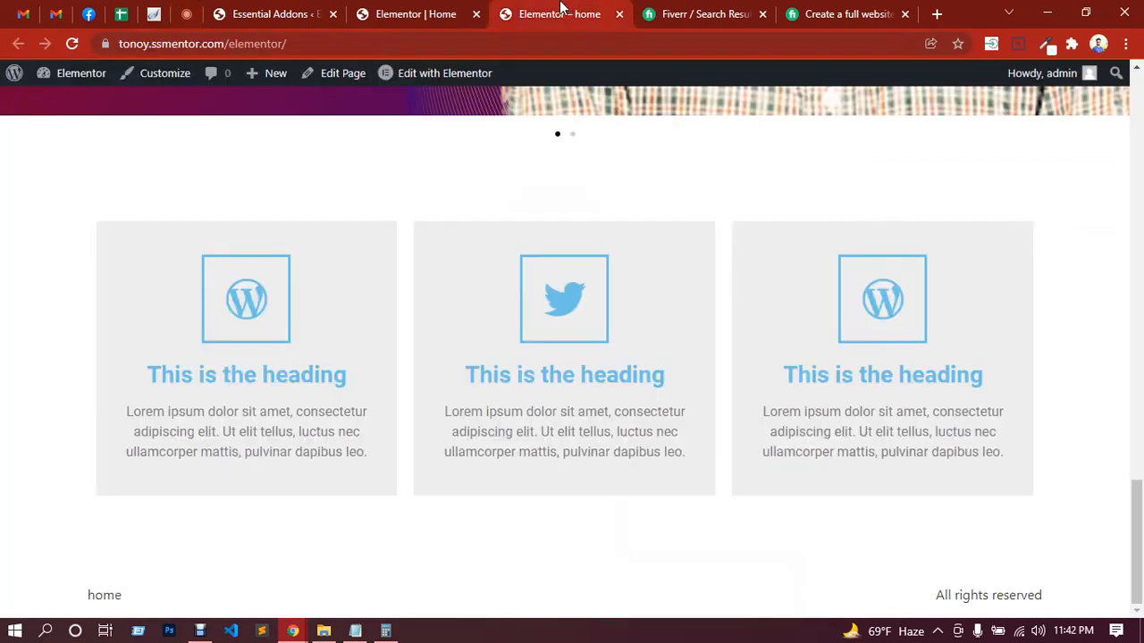
left_click(417, 12)
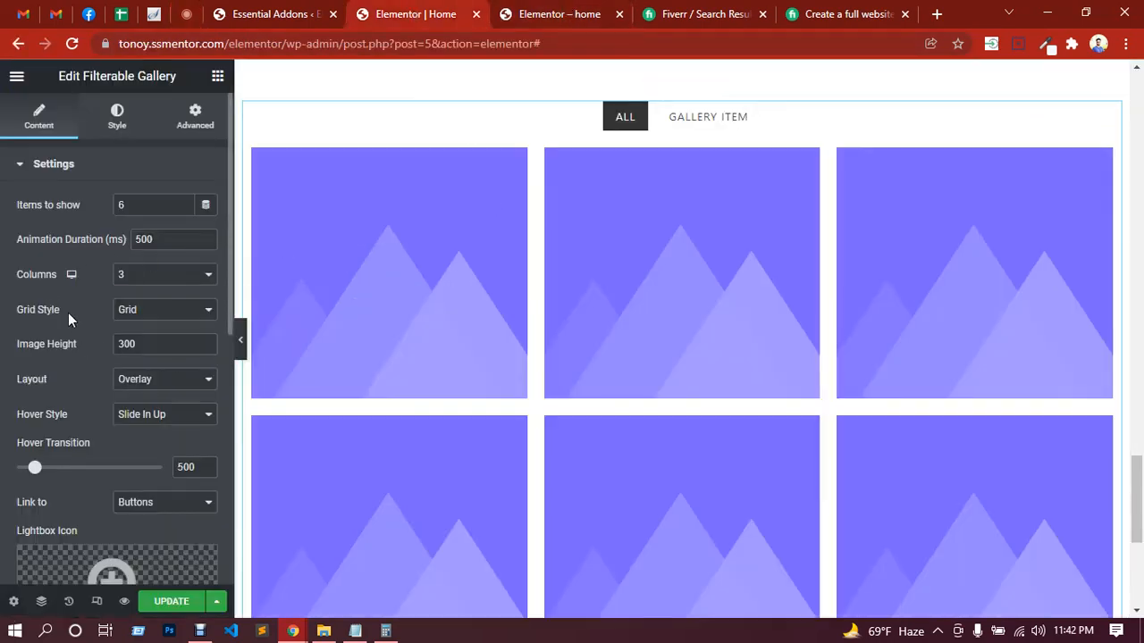
scroll(732, 335, "down", 2)
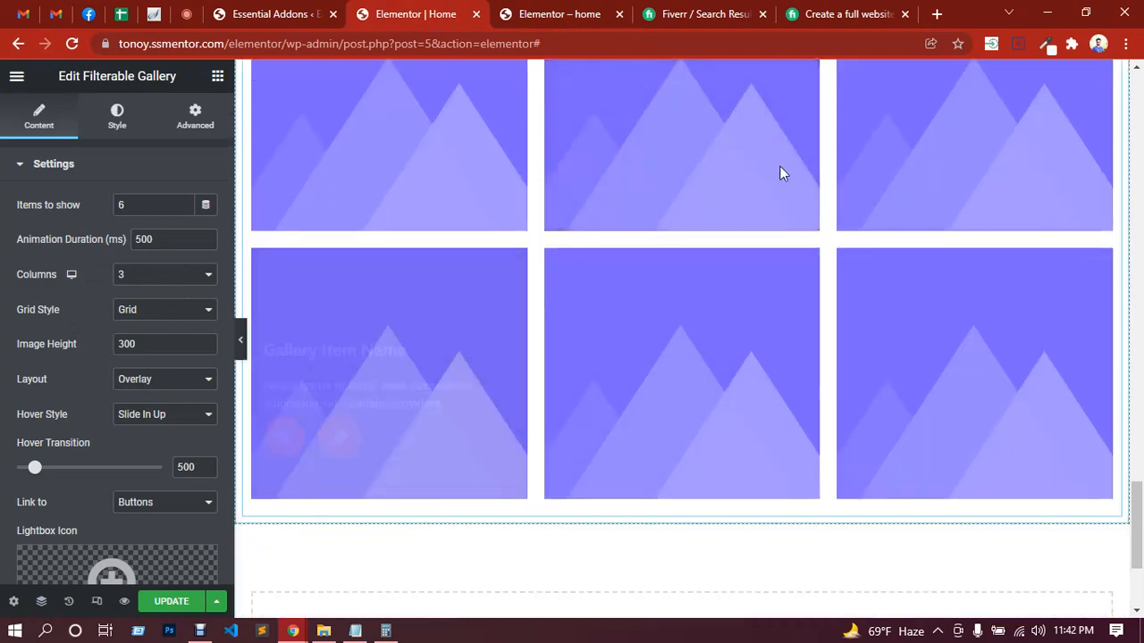
scroll(539, 370, "up", 2)
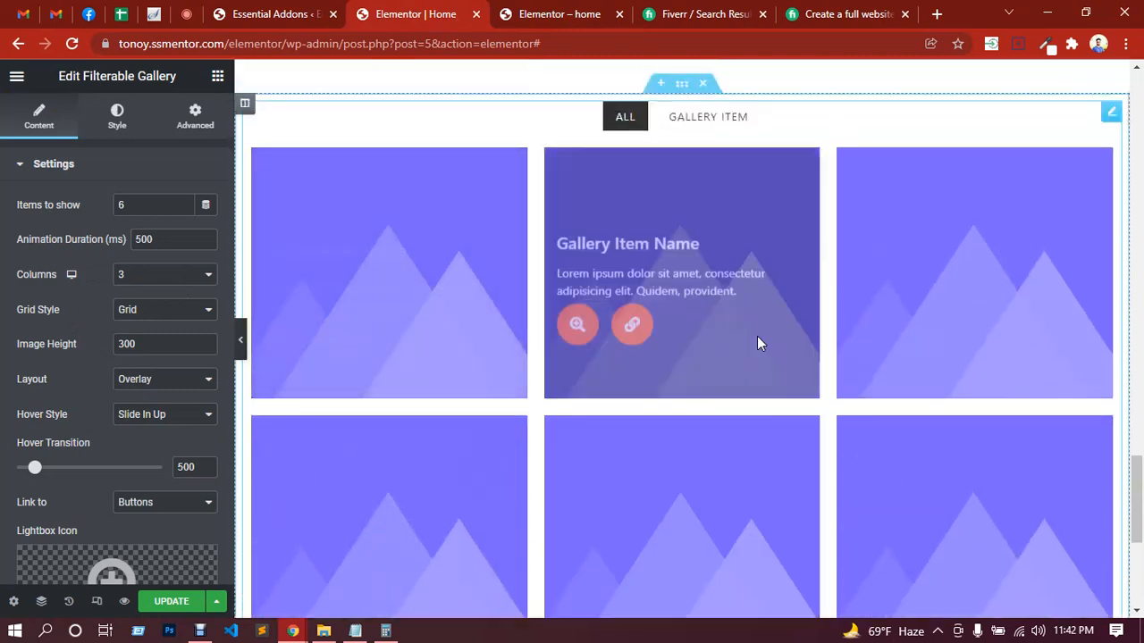
scroll(765, 366, "down", 2)
scroll(755, 368, "up", 2)
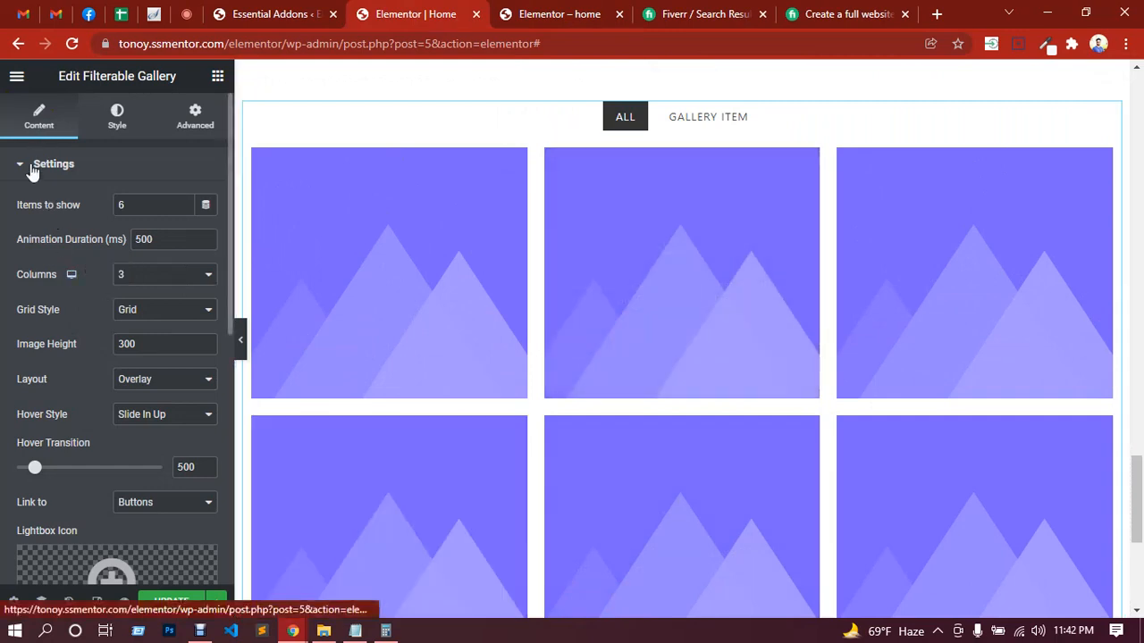
Step: Try a 2-column arrangement in the Filterable Gallery settings, and return the column count to 3
left_click(32, 168)
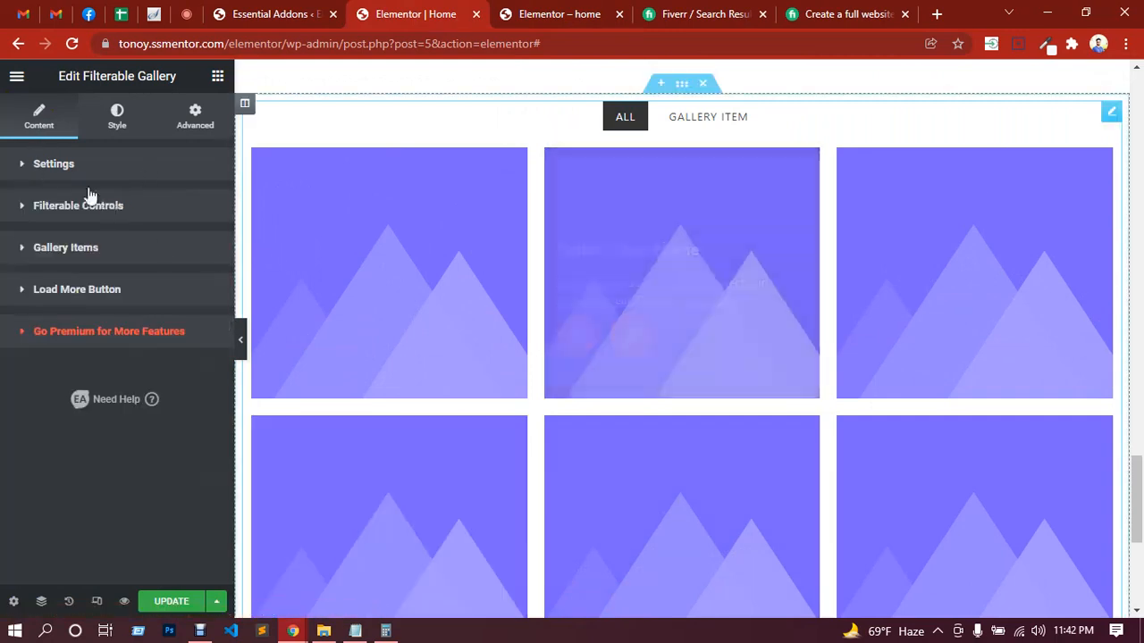
left_click(68, 173)
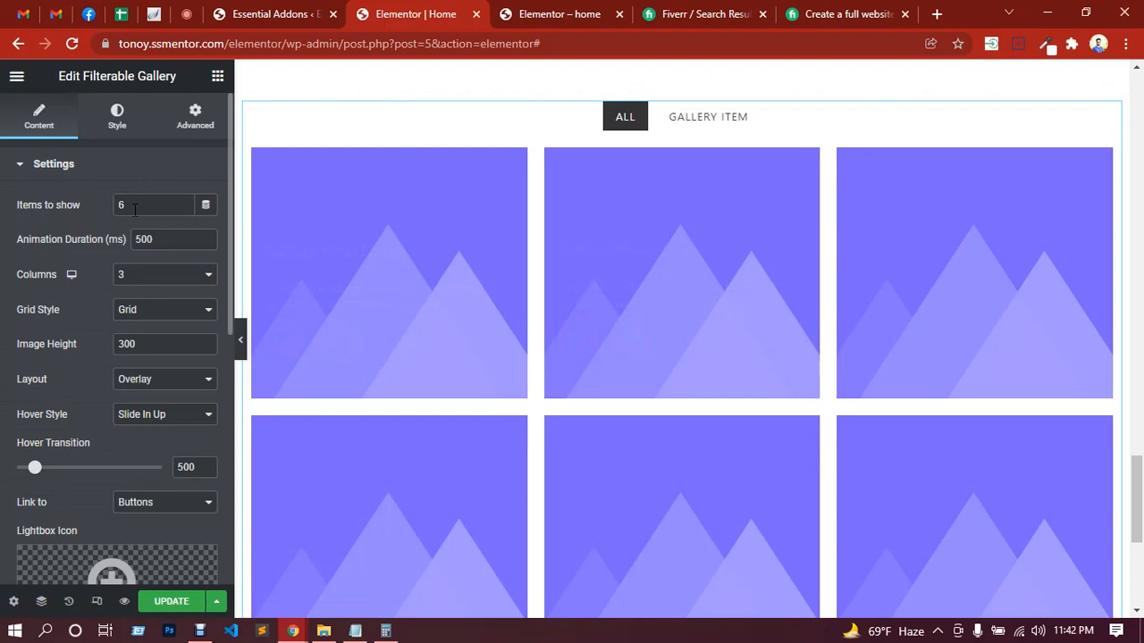
left_click(153, 274)
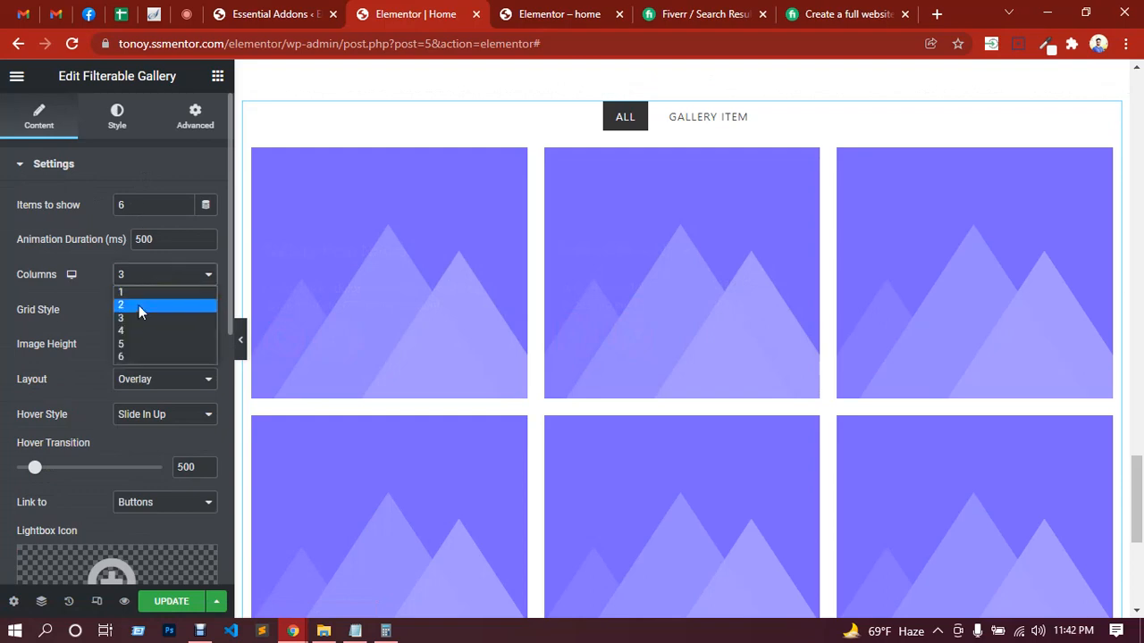
left_click(139, 304)
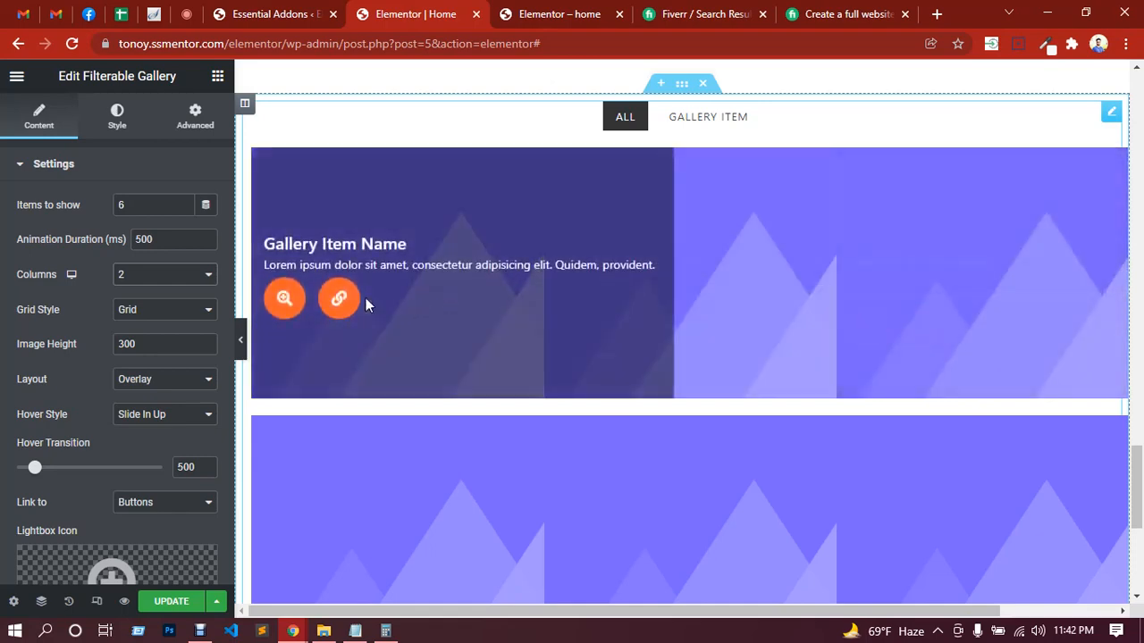
left_click(158, 277)
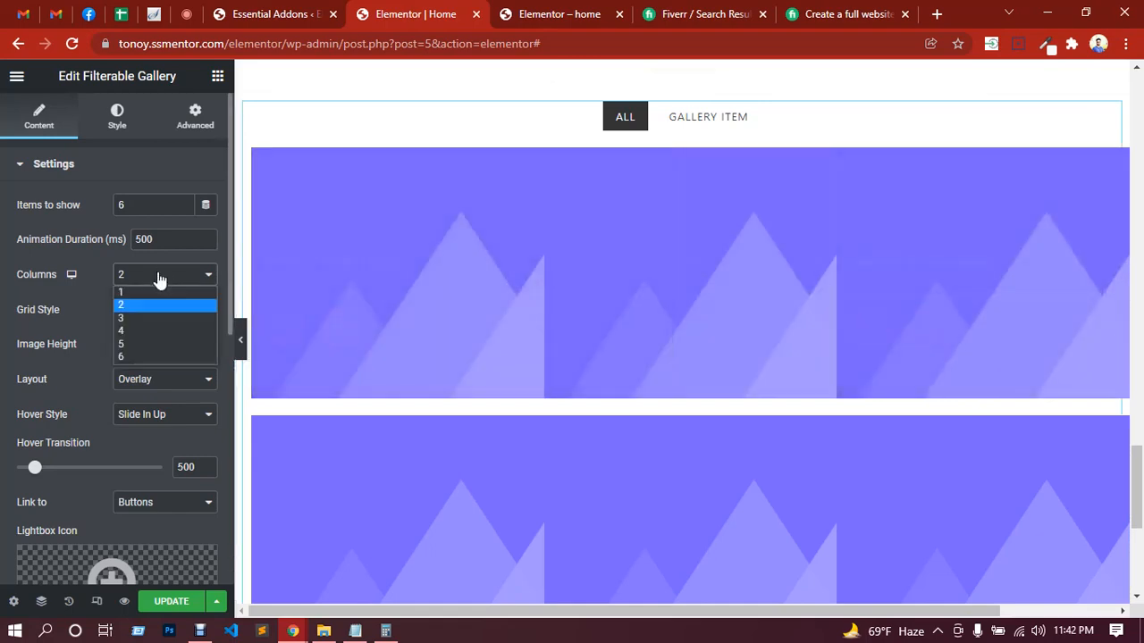
left_click(141, 318)
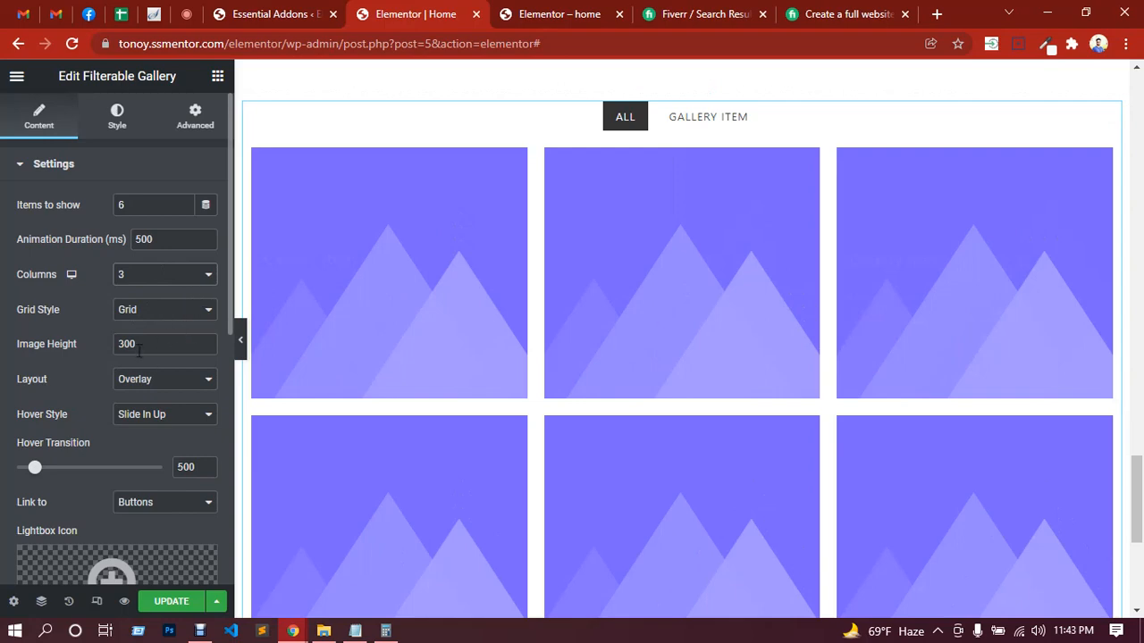
Step: Try the Card layout for the Filterable Gallery, and return the layout to Overlay
left_click(178, 382)
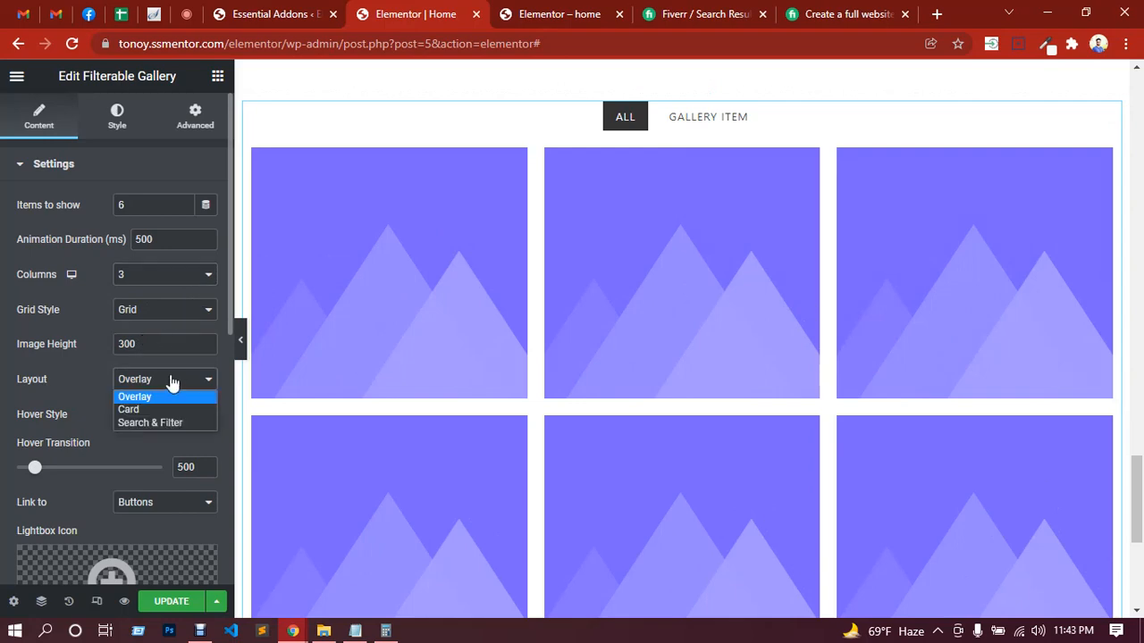
left_click(178, 382)
left_click(178, 382)
left_click(149, 408)
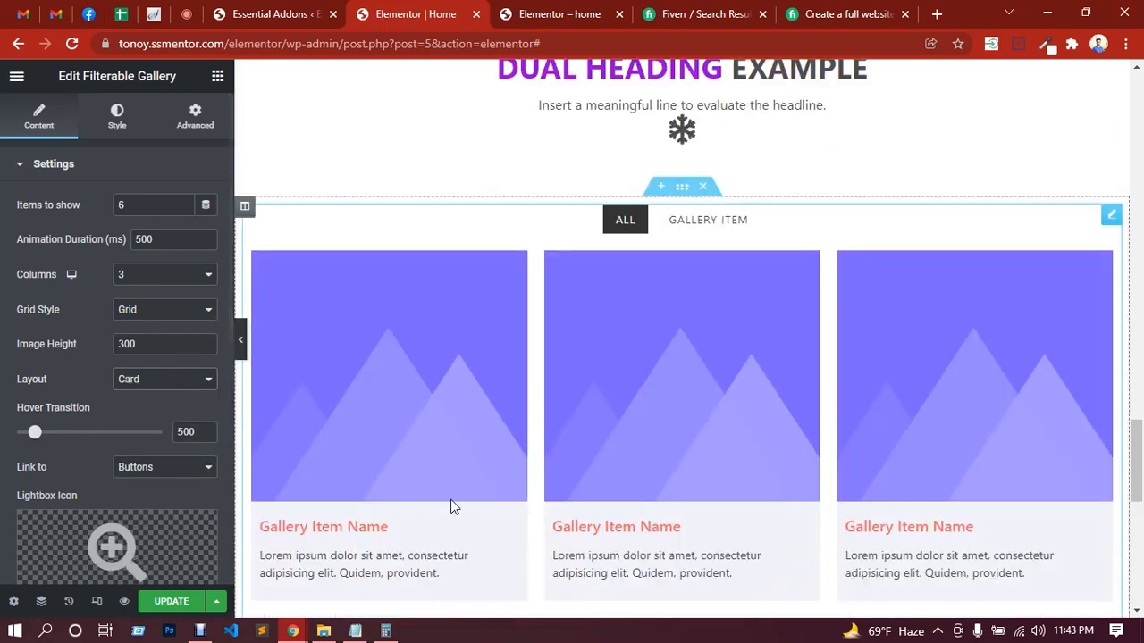
scroll(452, 502, "down", 2)
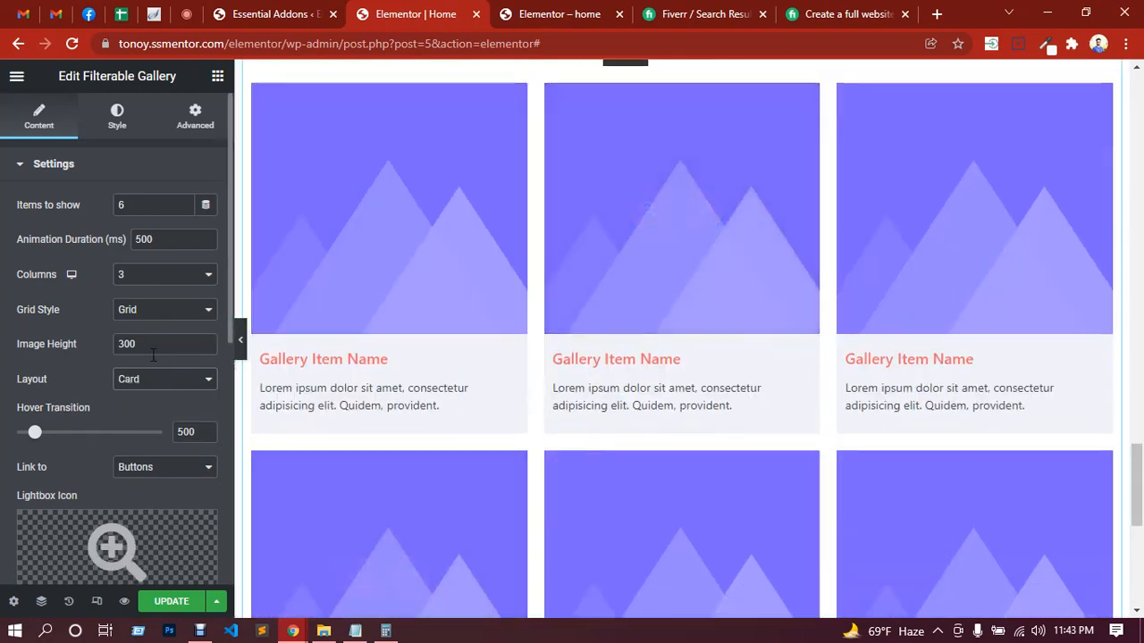
left_click(155, 381)
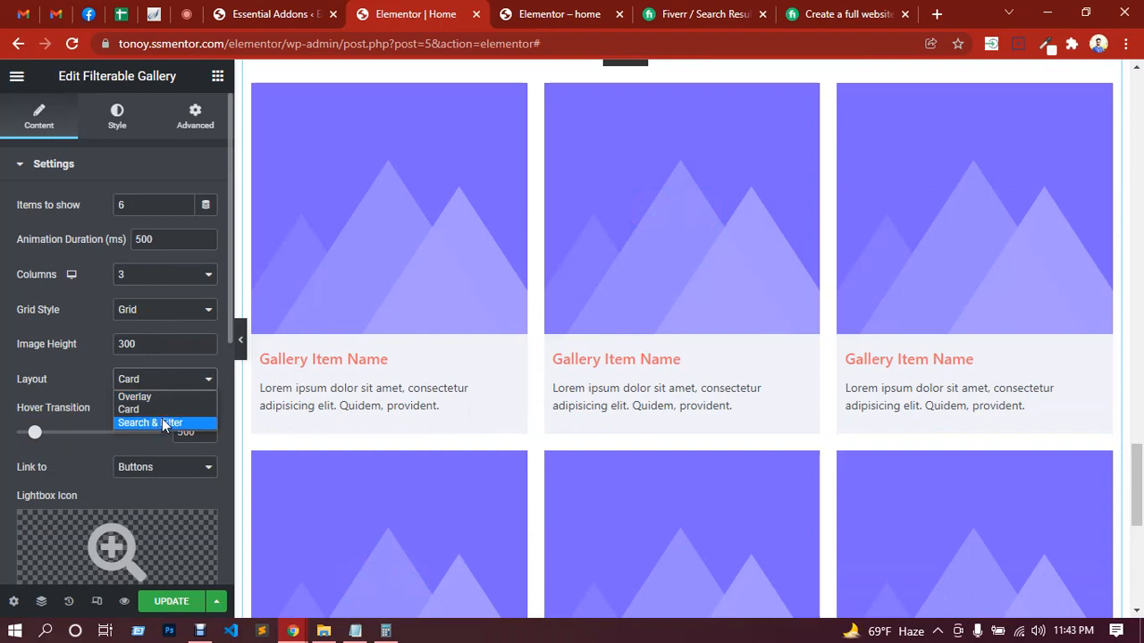
left_click(157, 398)
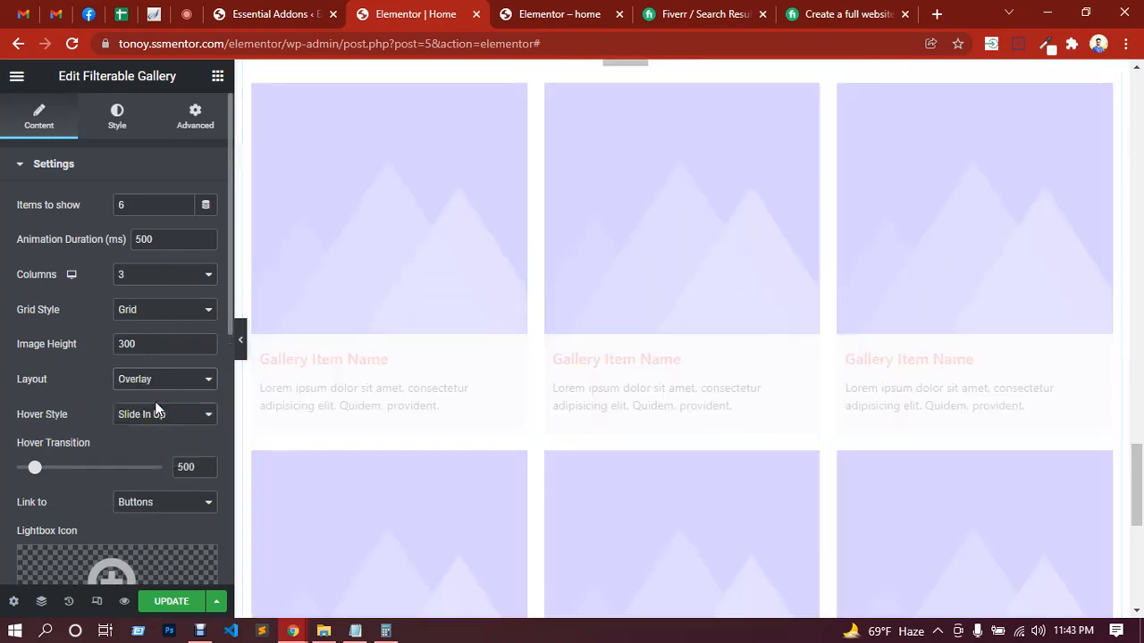
Step: Set the Filterable Gallery's hover style to Zoom In and preview it on the first gallery item
scroll(88, 371, "down", 1)
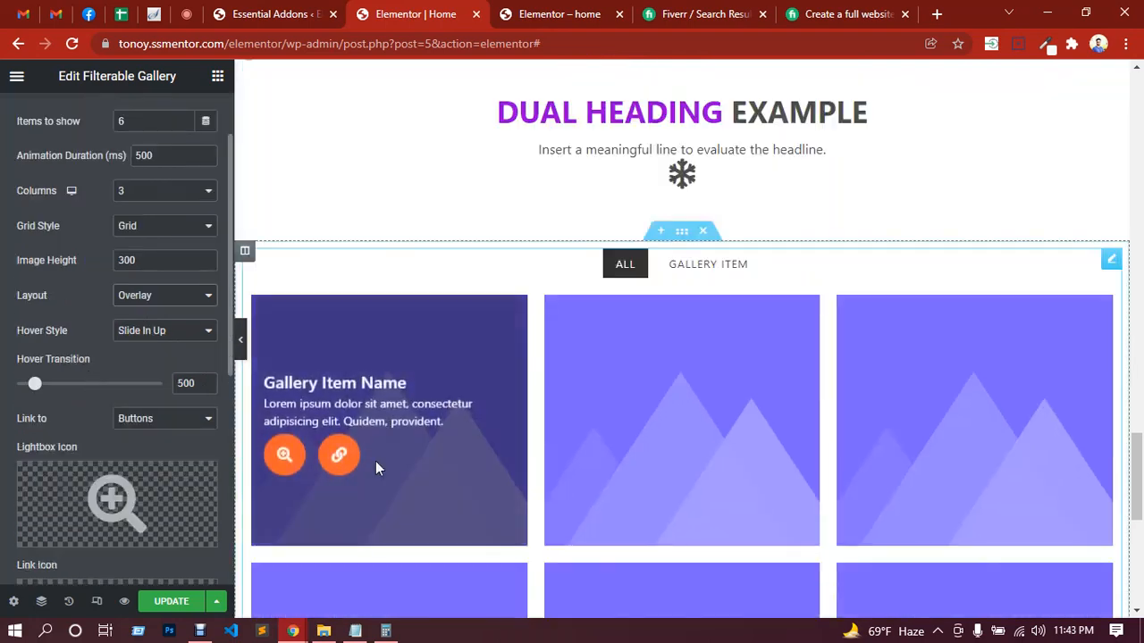
left_click(174, 331)
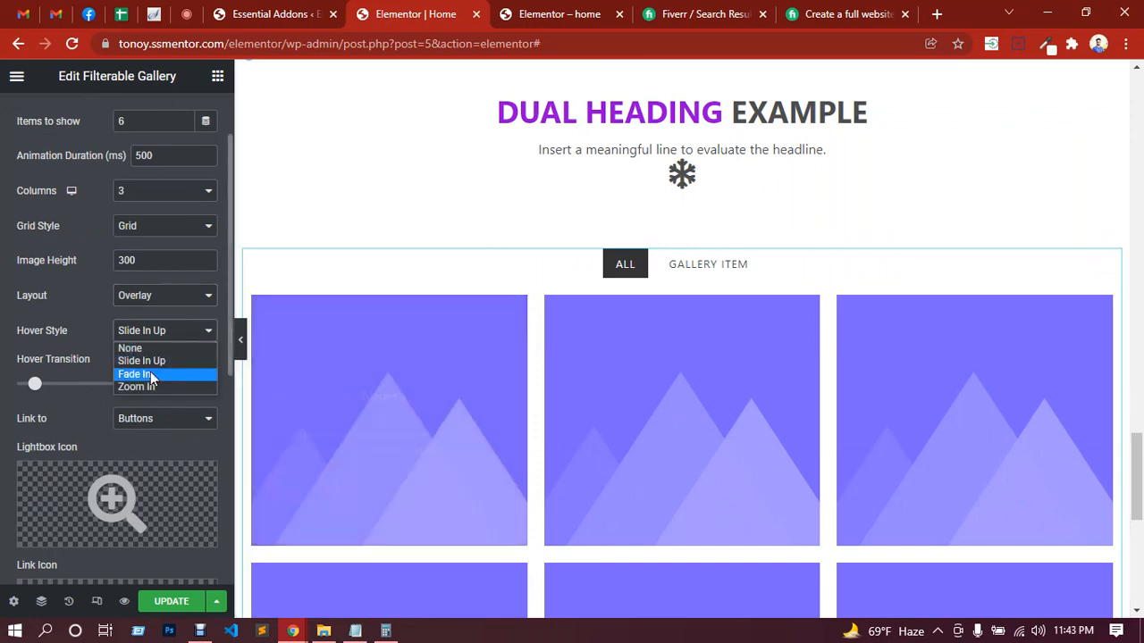
left_click(143, 387)
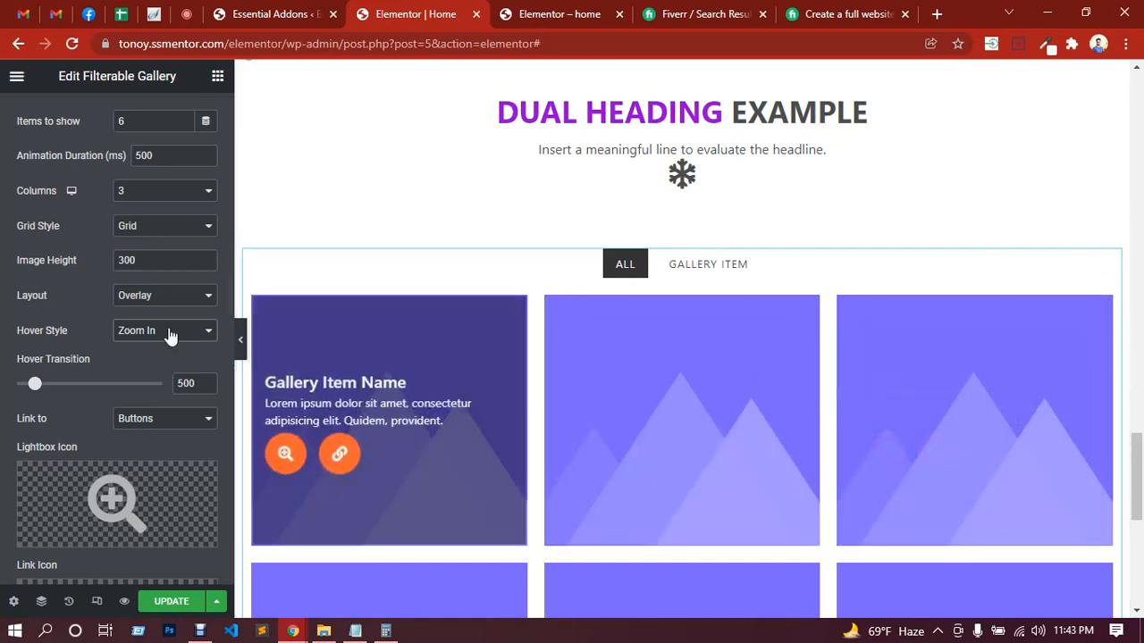
scroll(130, 333, "down", 2)
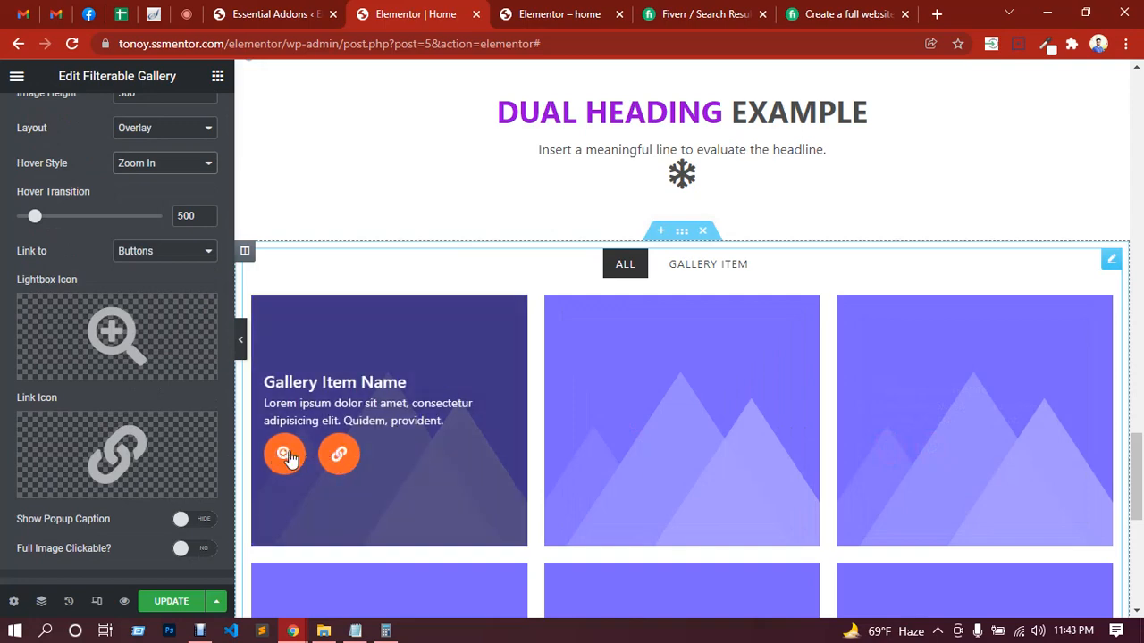
Step: Set the Filterable Gallery's grid style to Masonry, and test its Gallery Item and All filters
scroll(53, 308, "up", 3)
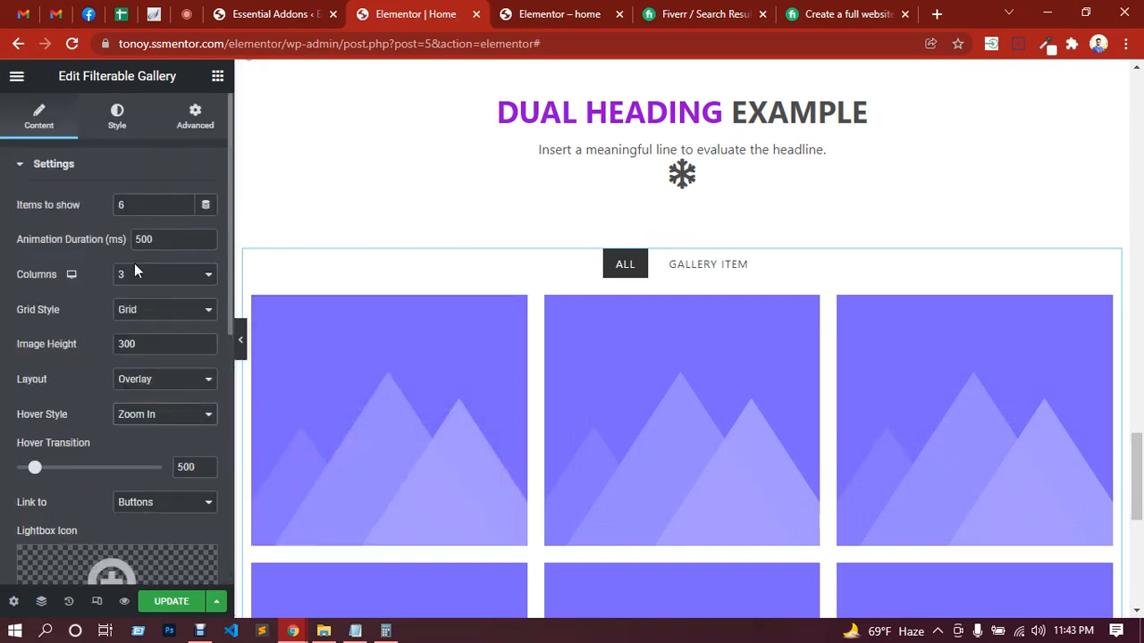
left_click(156, 320)
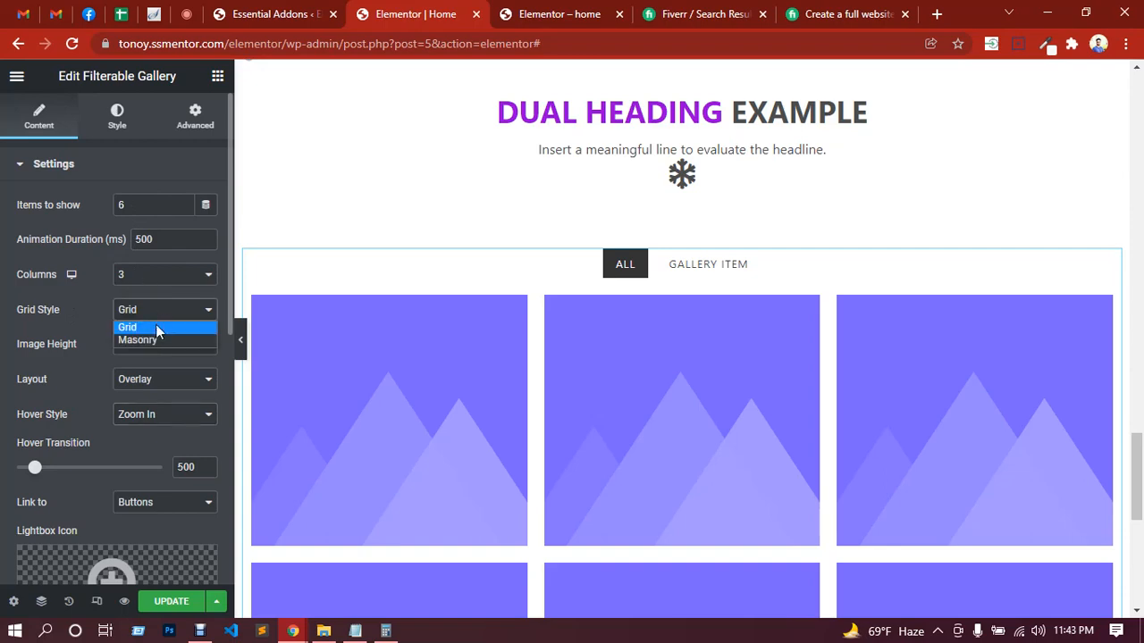
left_click(152, 339)
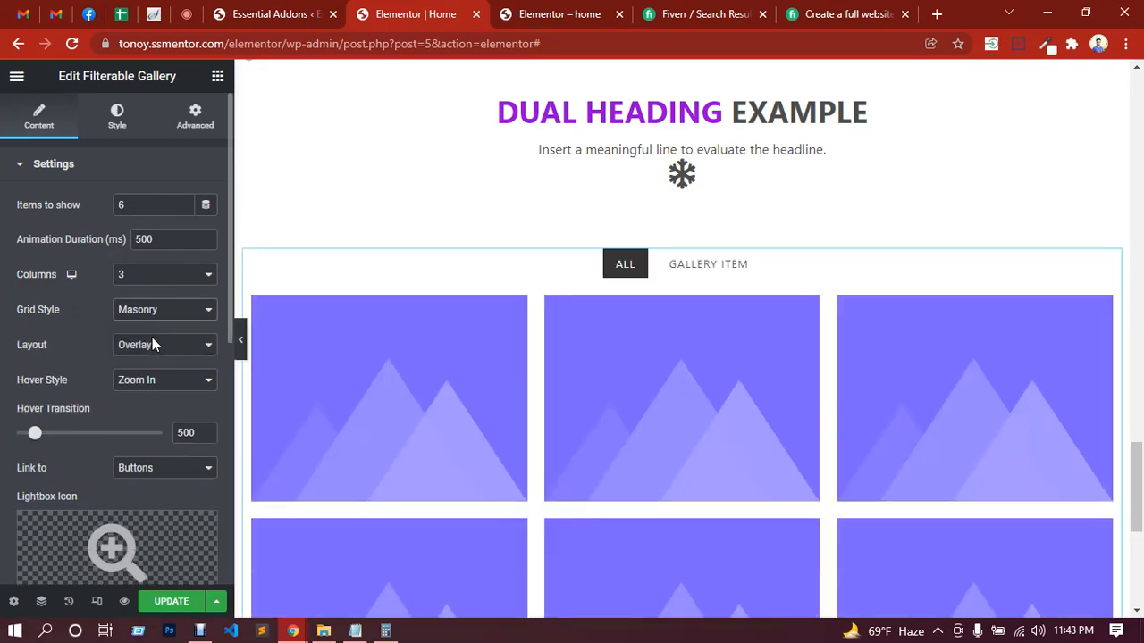
scroll(565, 325, "down", 3)
scroll(617, 389, "up", 2)
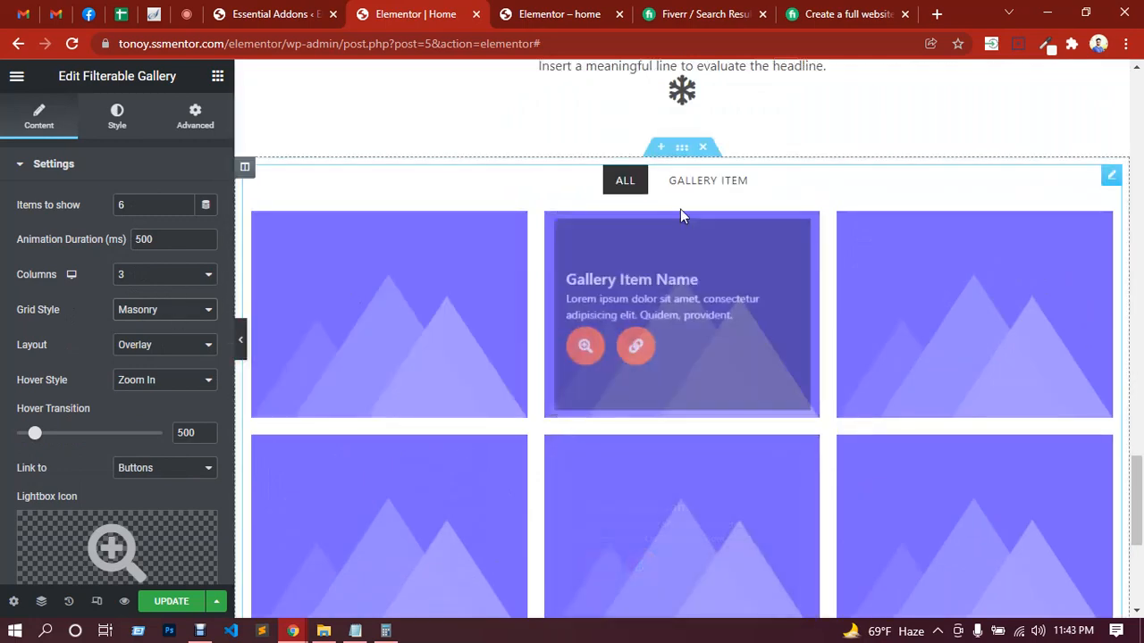
left_click(704, 181)
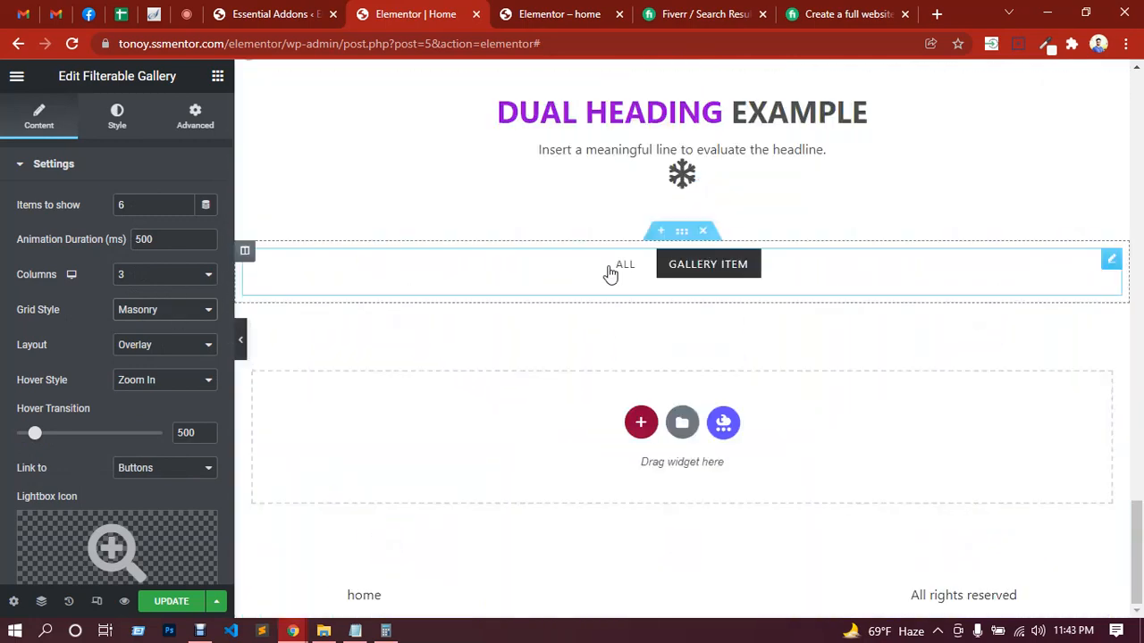
left_click(622, 266)
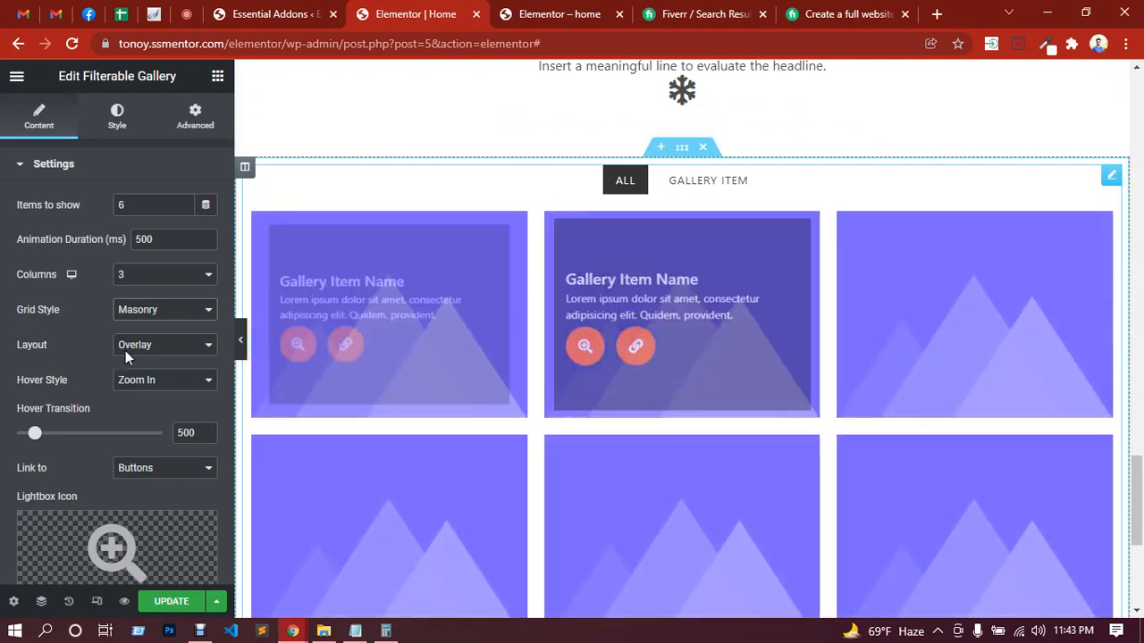
Step: Check the in-call messages in Google Meet, and return to the Elementor editor to review the Home page's sections up to the header
scroll(877, 398, "up", 2)
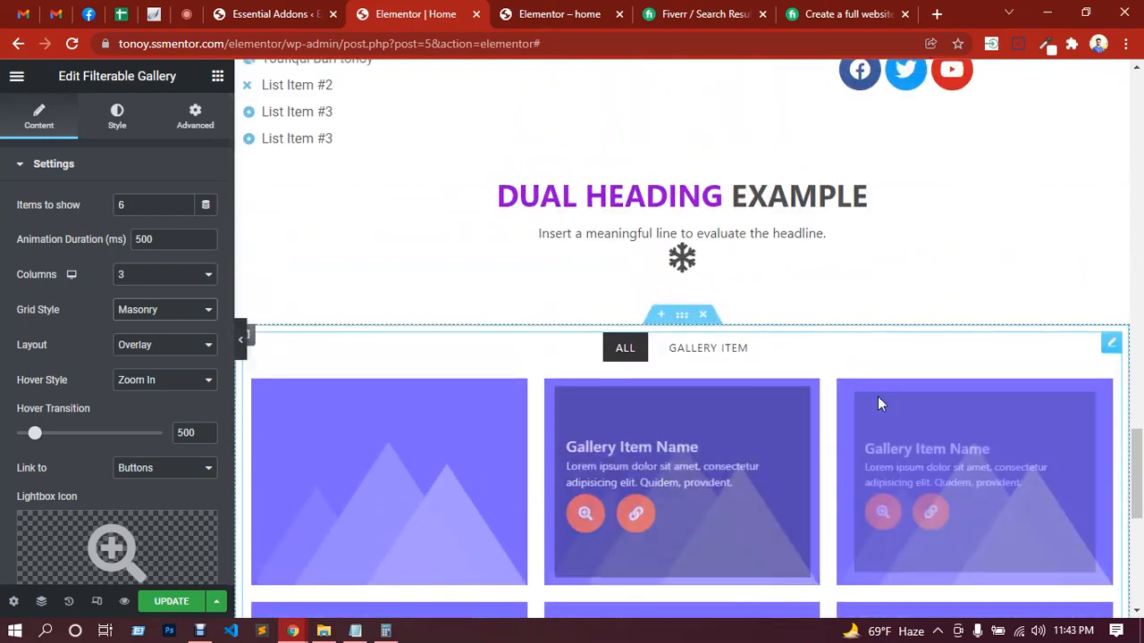
left_click(186, 15)
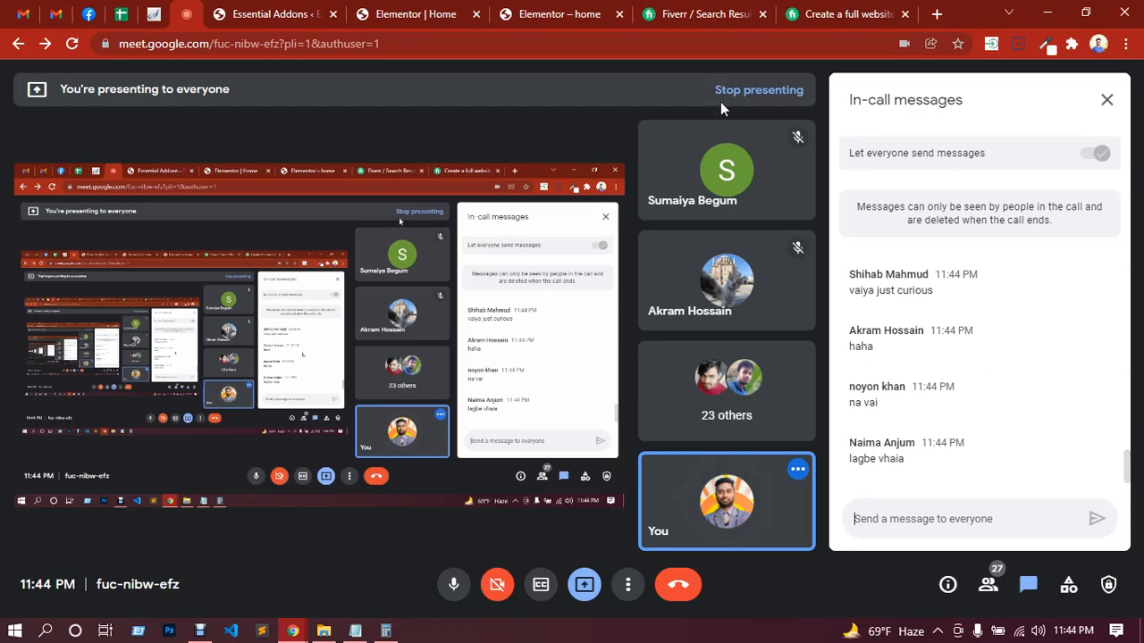
left_click(392, 15)
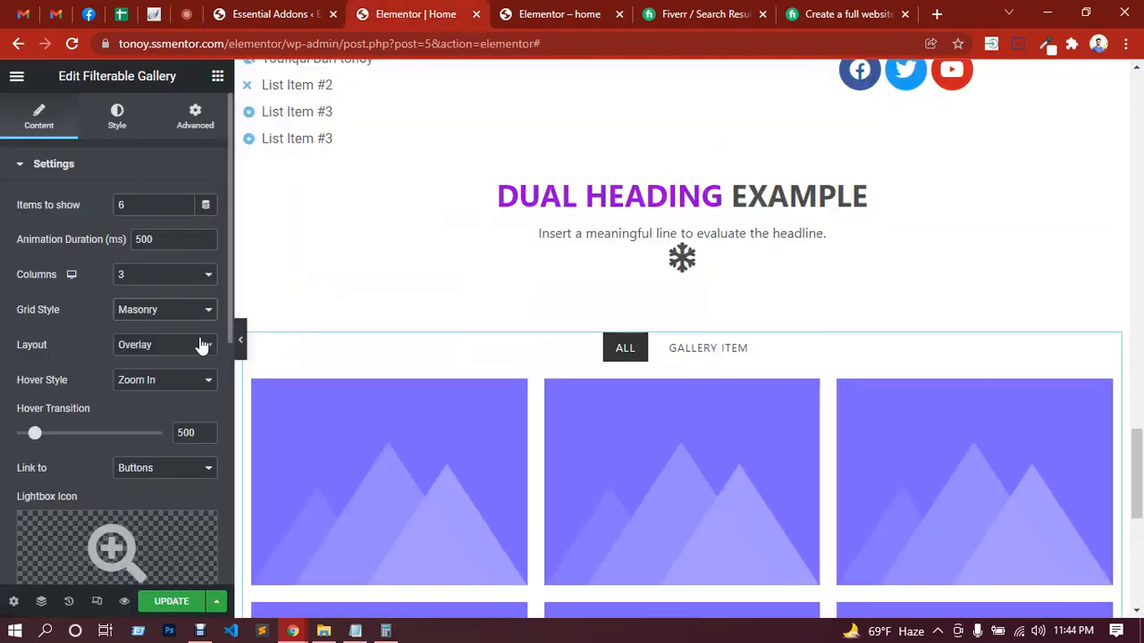
scroll(370, 429, "down", 3)
scroll(444, 459, "up", 4)
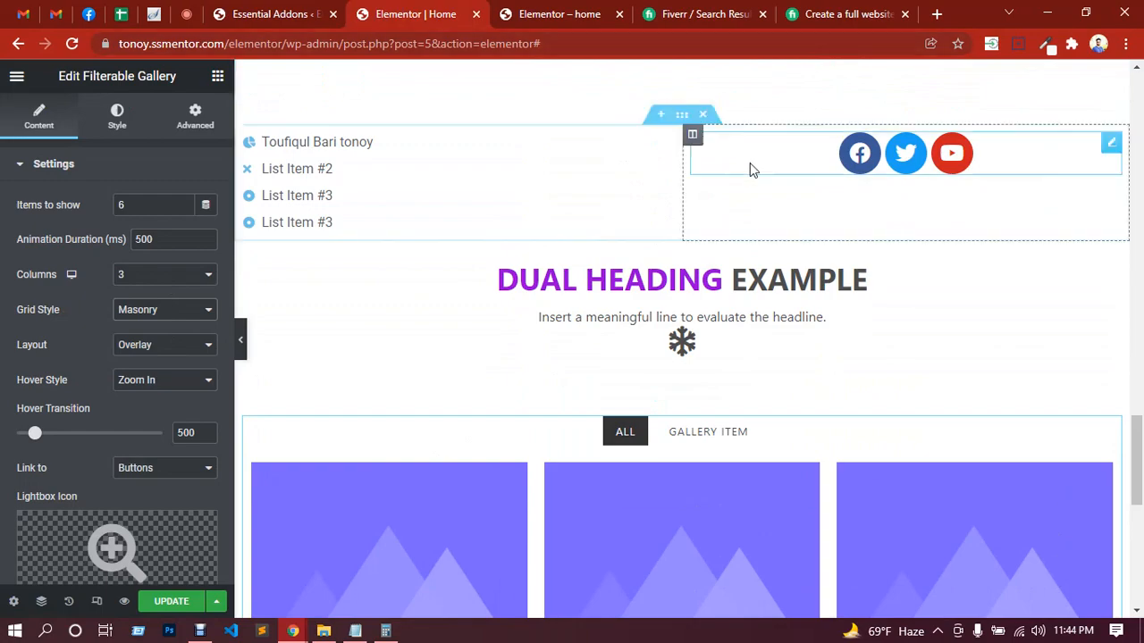
scroll(536, 273, "up", 10)
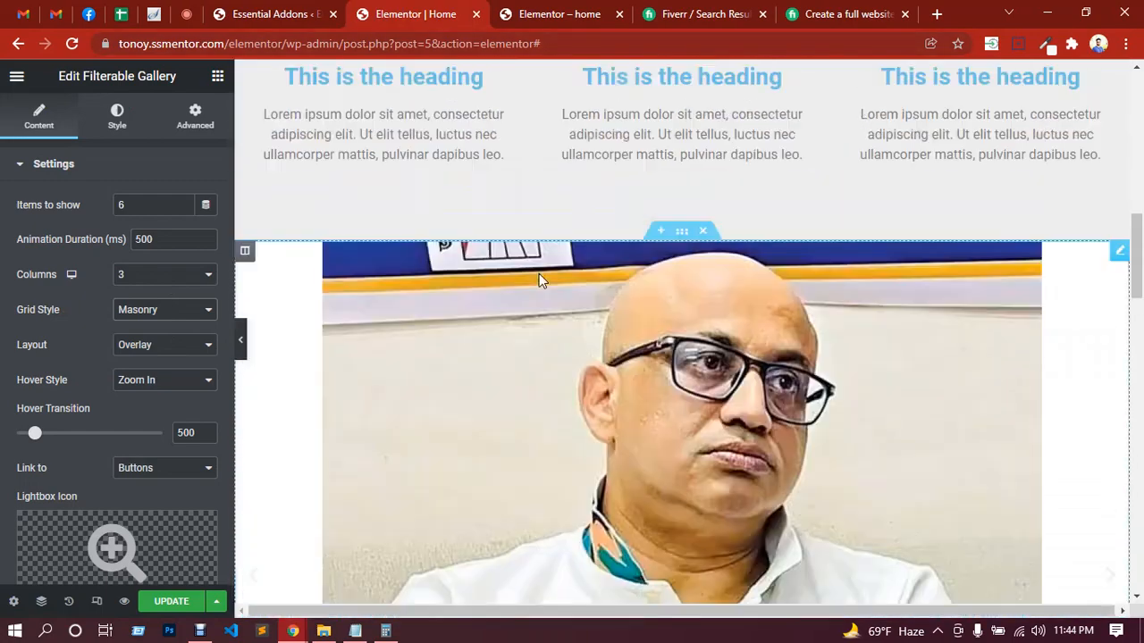
scroll(538, 277, "up", 10)
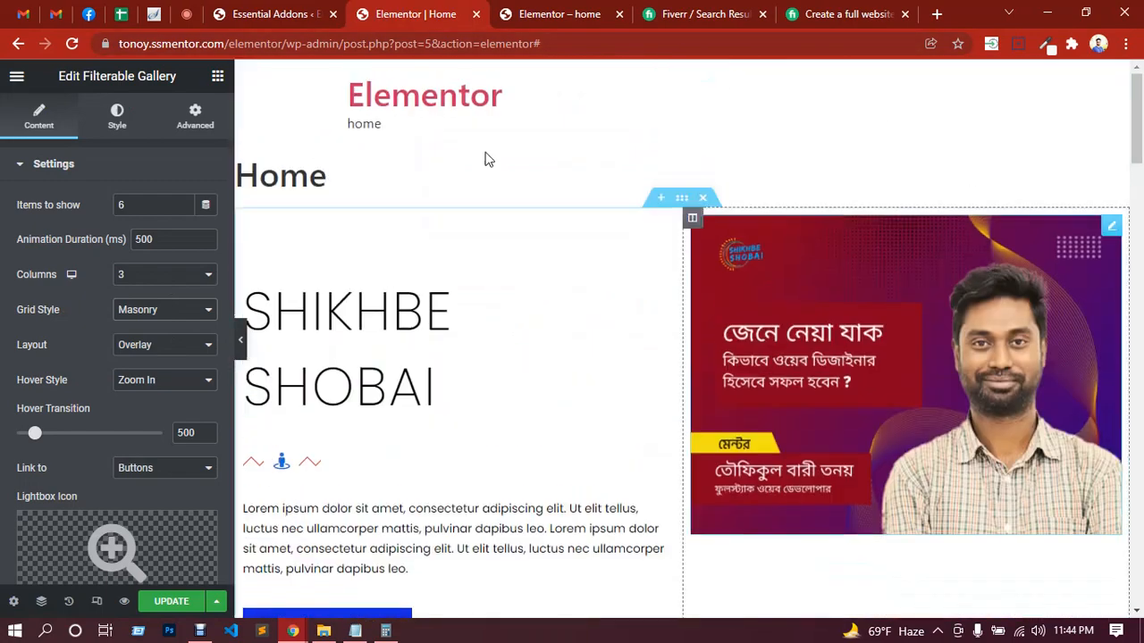
scroll(771, 296, "down", 4)
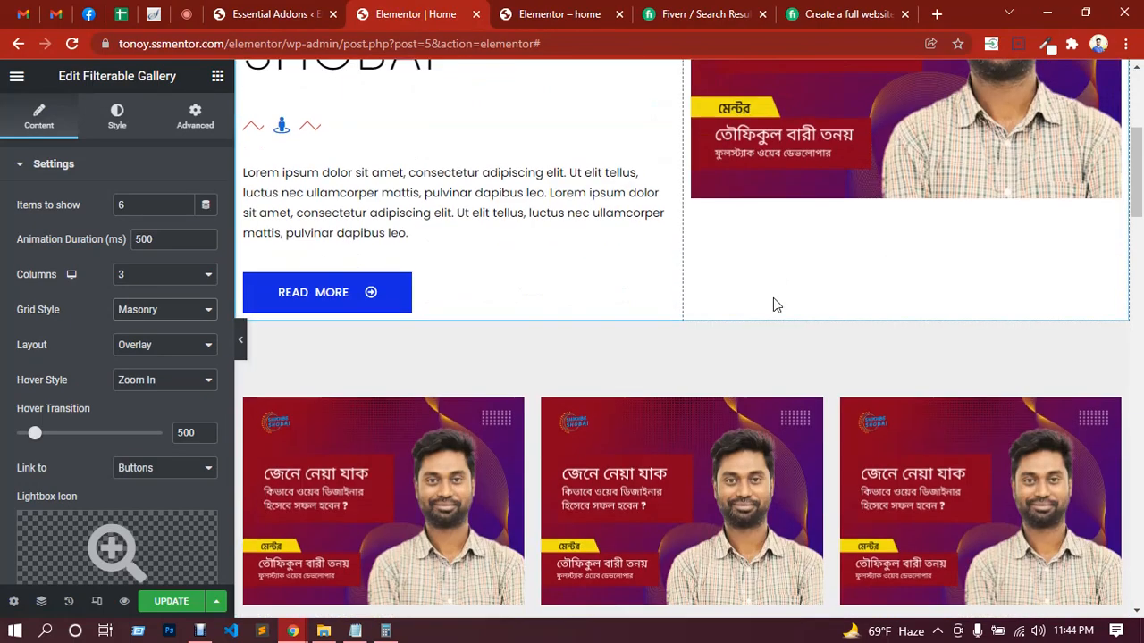
Step: Review the Home page's sections down to the Filterable Gallery, and look through the available Essential Addons widgets
scroll(773, 297, "down", 15)
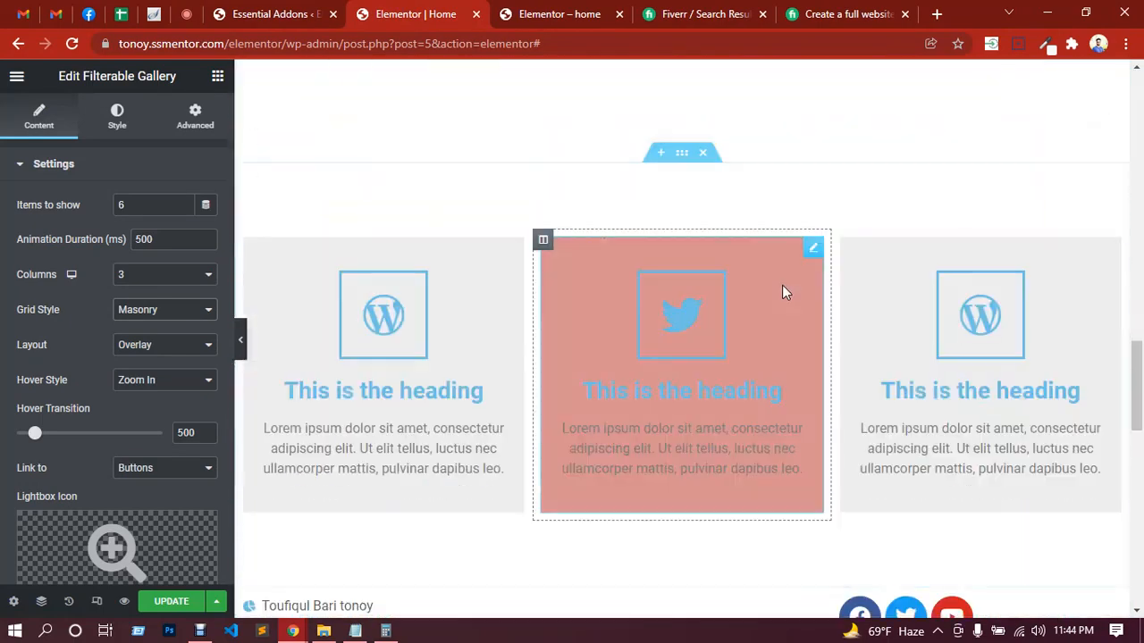
scroll(782, 293, "down", 10)
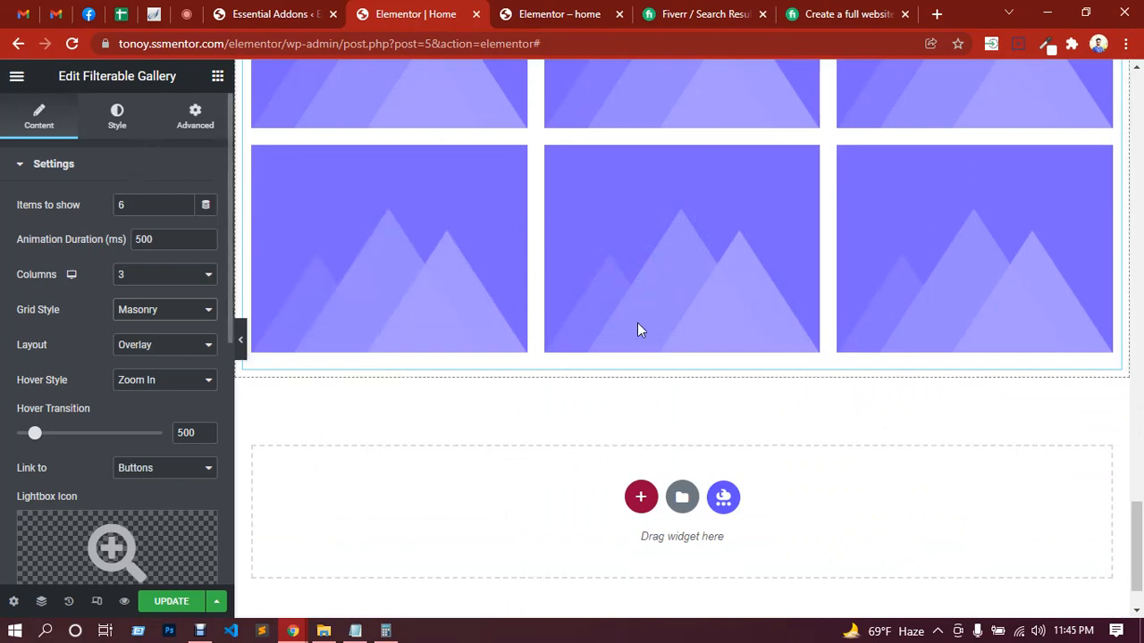
scroll(630, 344, "up", 2)
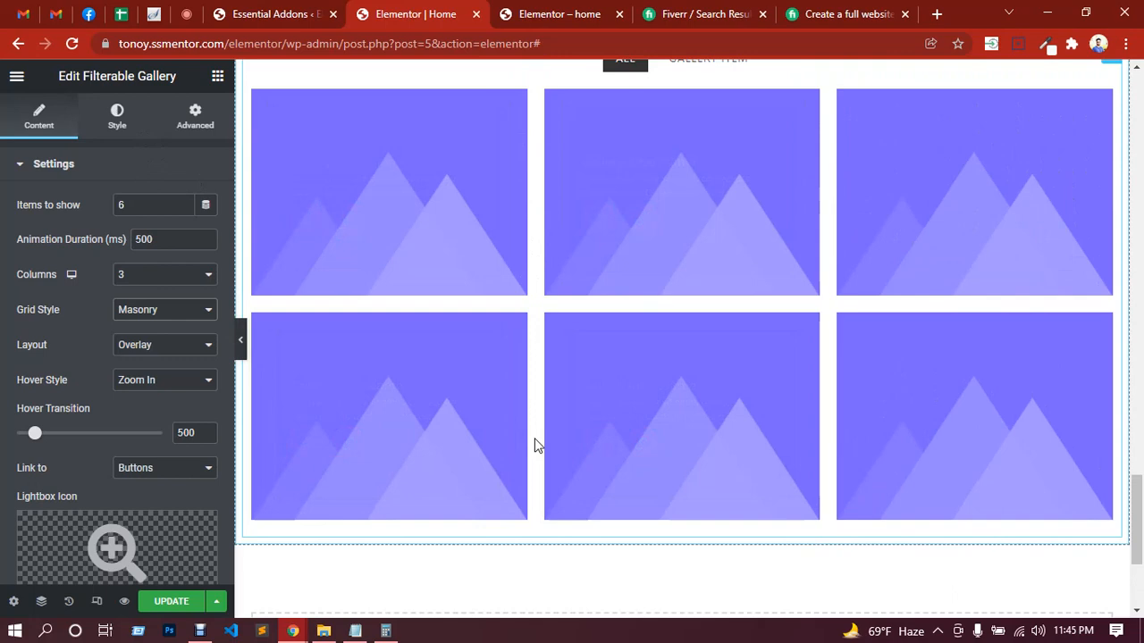
left_click(217, 77)
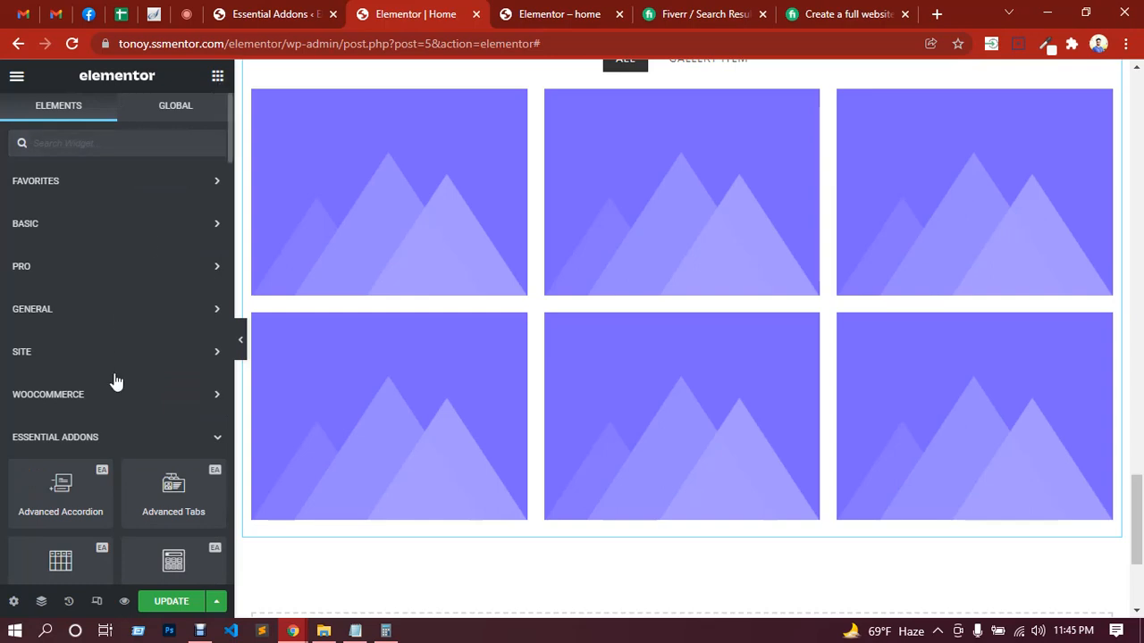
scroll(114, 380, "down", 3)
scroll(435, 290, "up", 3)
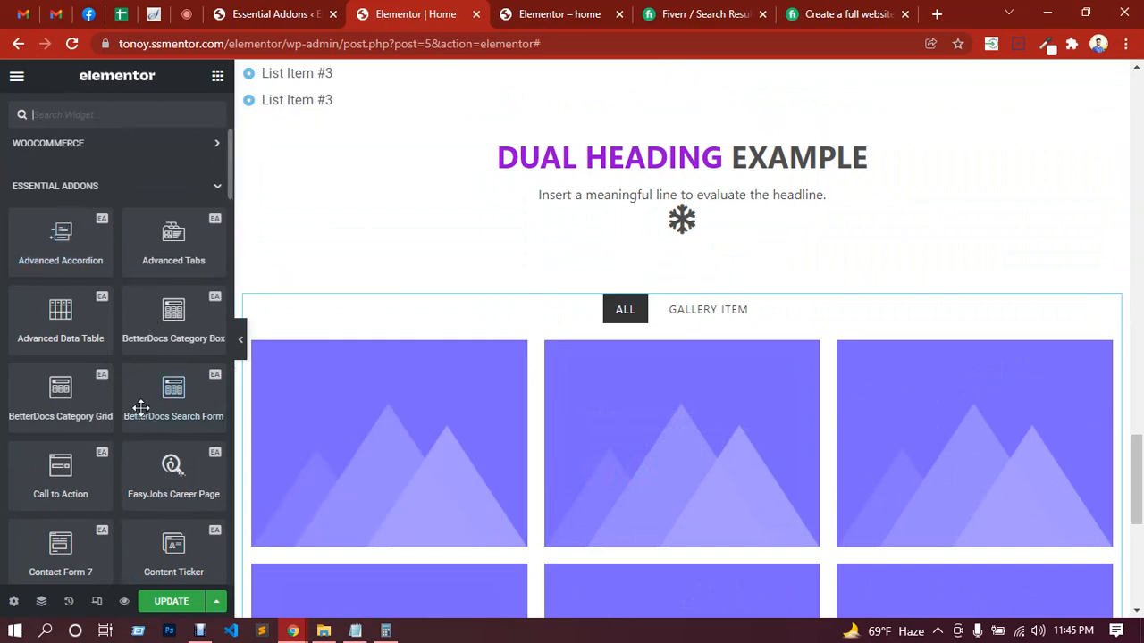
scroll(146, 387, "down", 5)
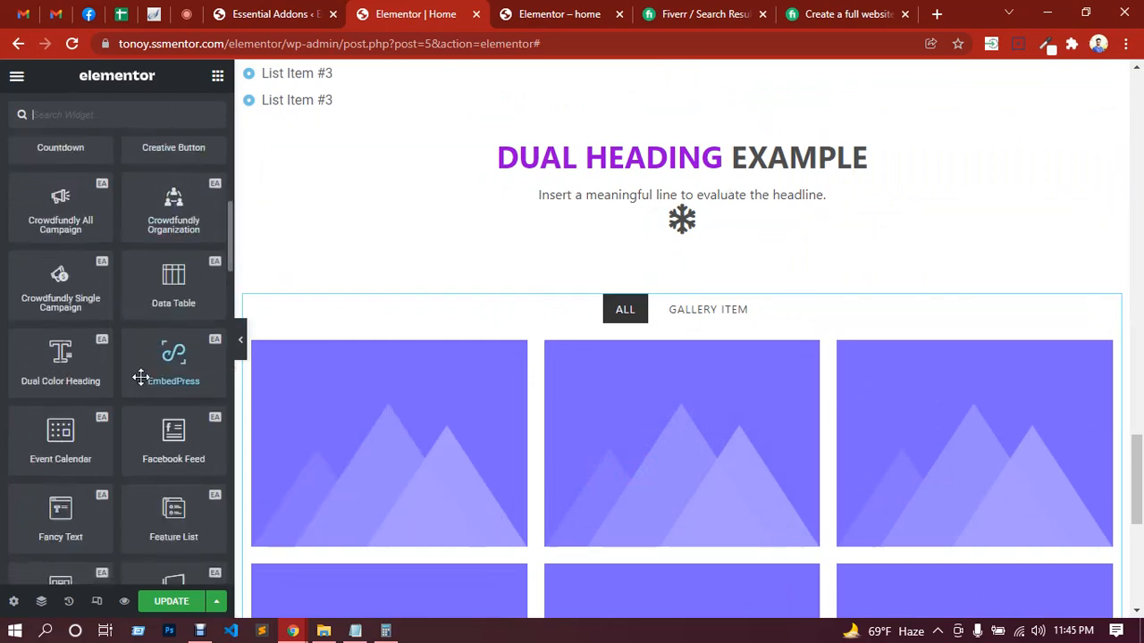
scroll(447, 420, "down", 2)
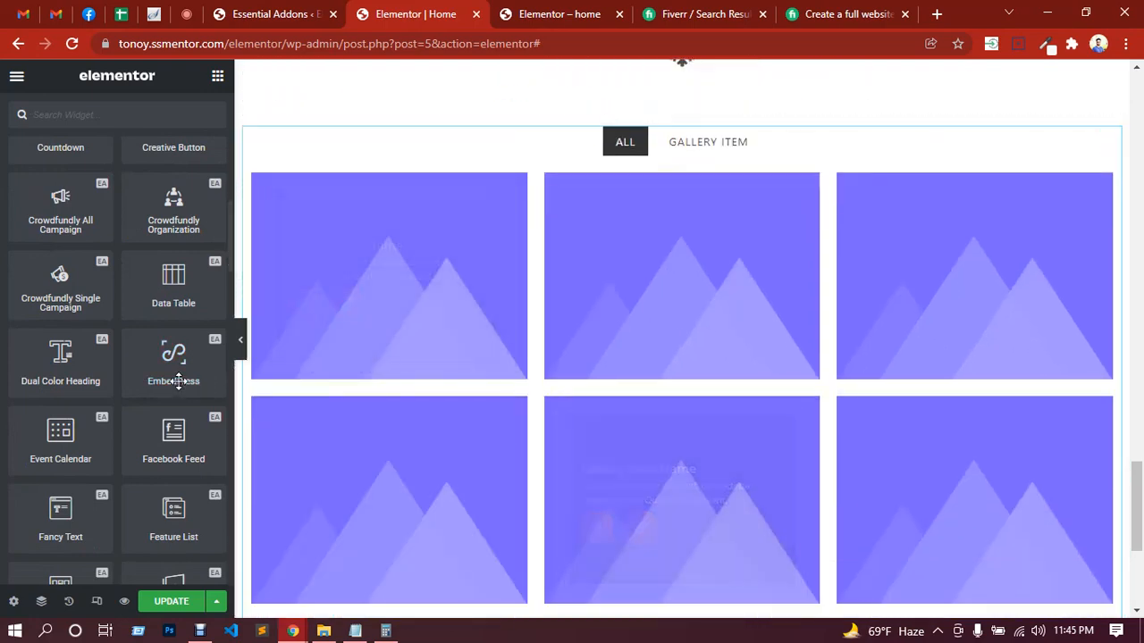
scroll(181, 374, "down", 2)
scroll(181, 376, "down", 1)
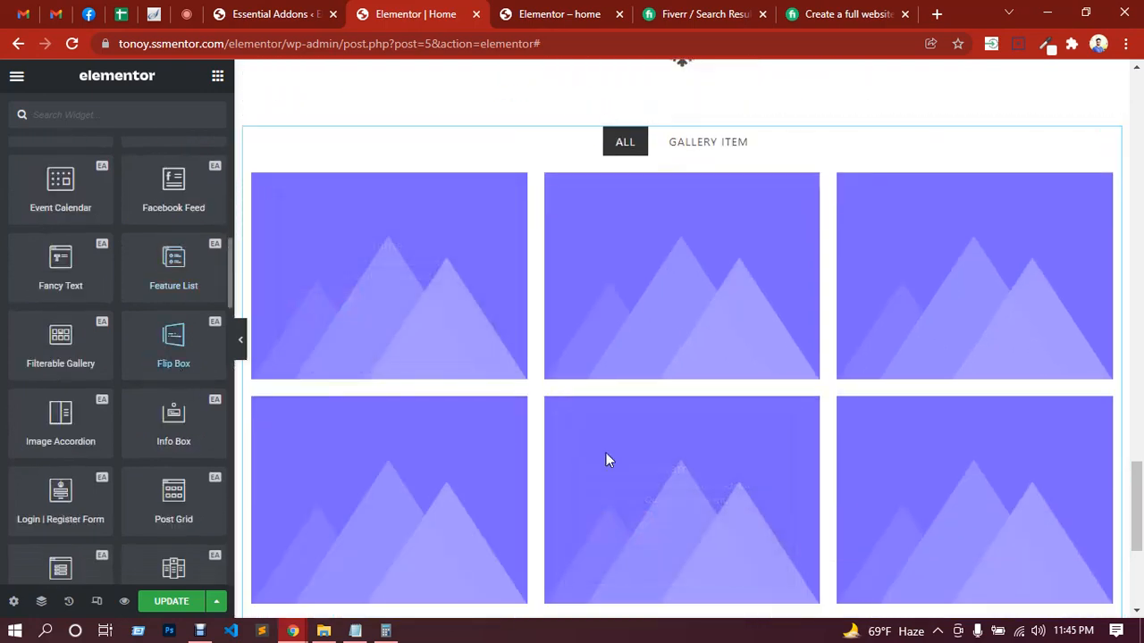
scroll(599, 456, "down", 3)
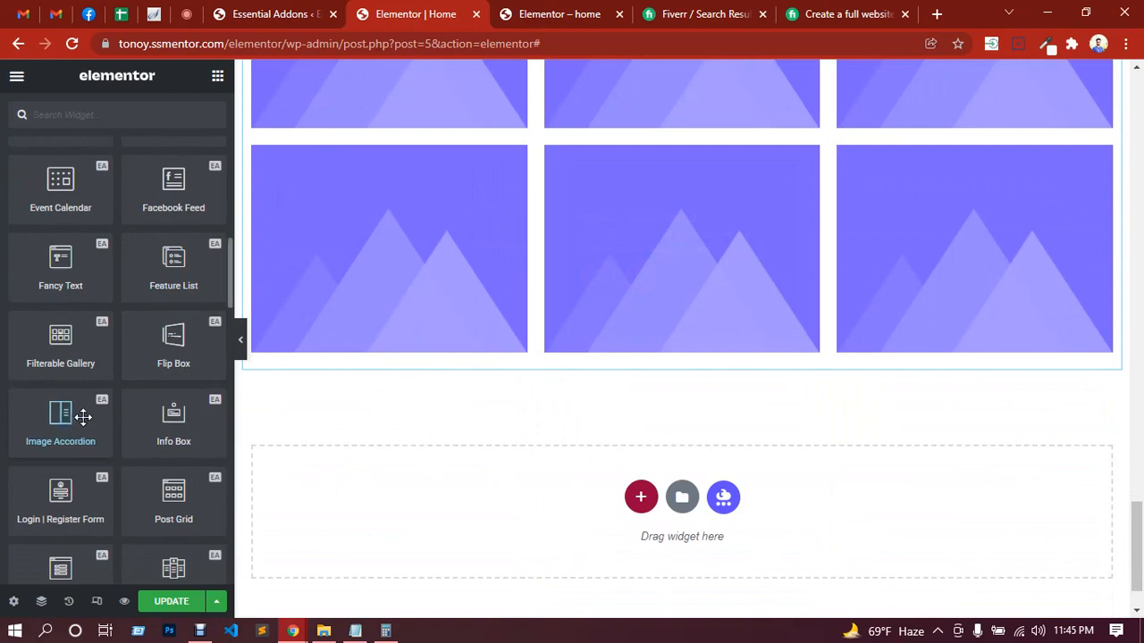
Step: Add a three-column section below the Filterable Gallery, and place an Essential Addons Flip Box widget in its first column
left_click(641, 497)
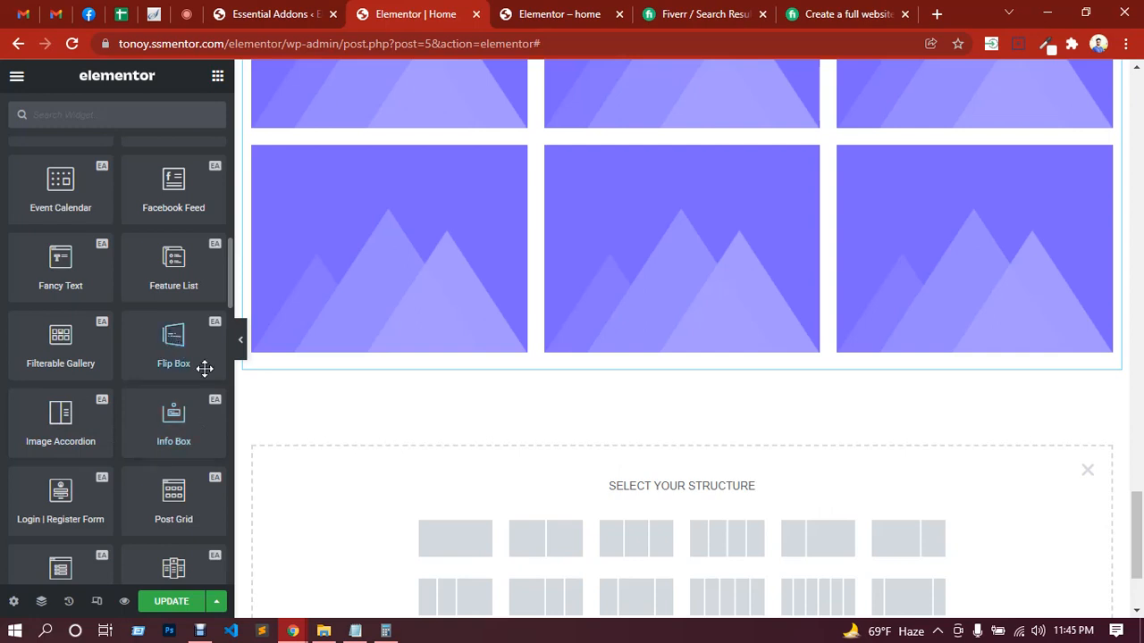
left_click(635, 538)
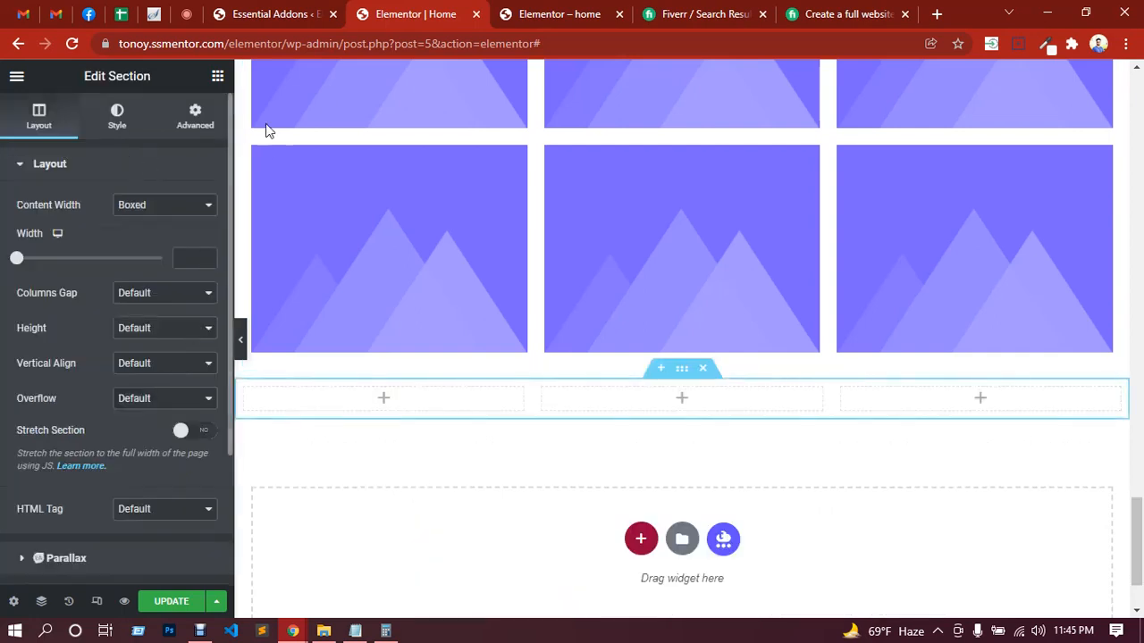
left_click(218, 79)
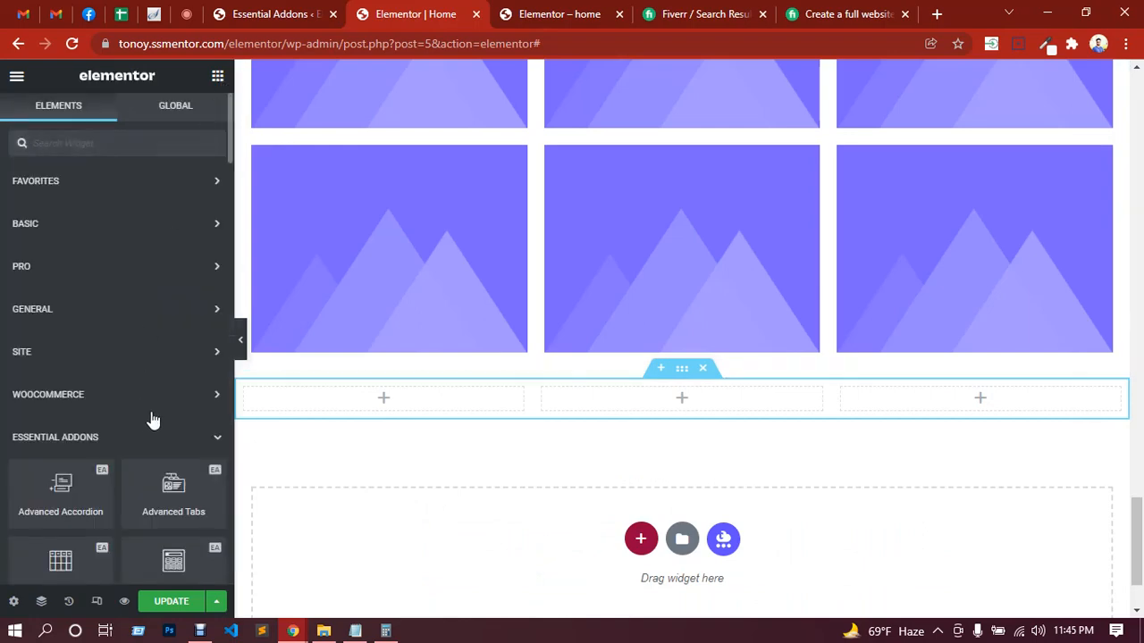
scroll(153, 416, "down", 5)
scroll(153, 411, "down", 4)
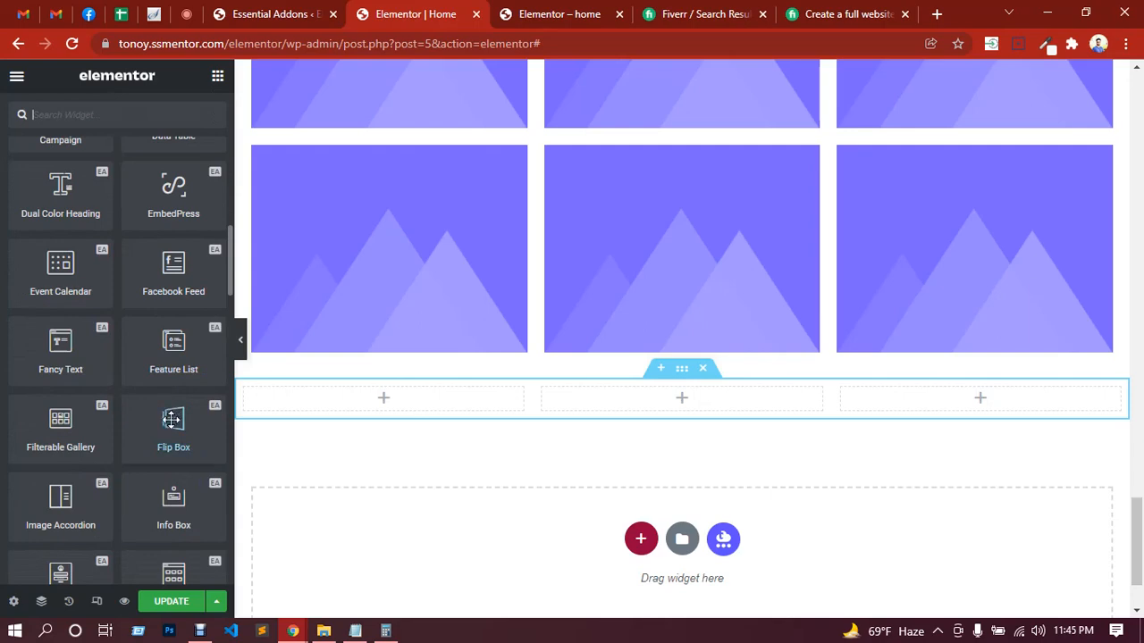
left_click_drag(173, 418, 377, 395)
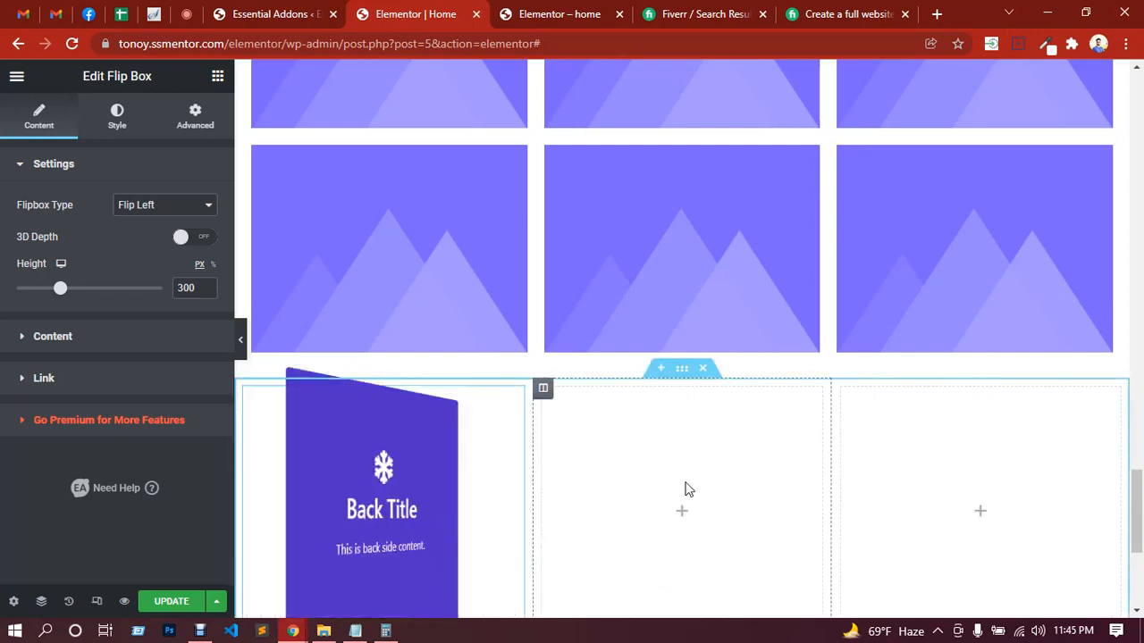
scroll(687, 487, "down", 2)
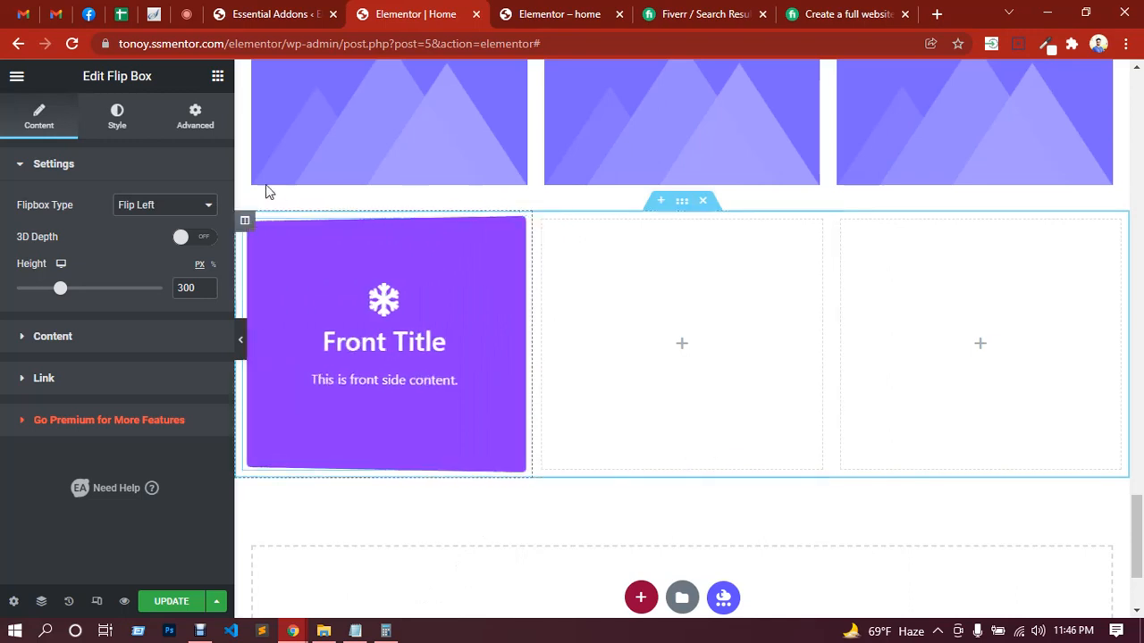
Step: Examine the Flip Box's back and front content settings, including the icon, title, title tag and content text
left_click(89, 347)
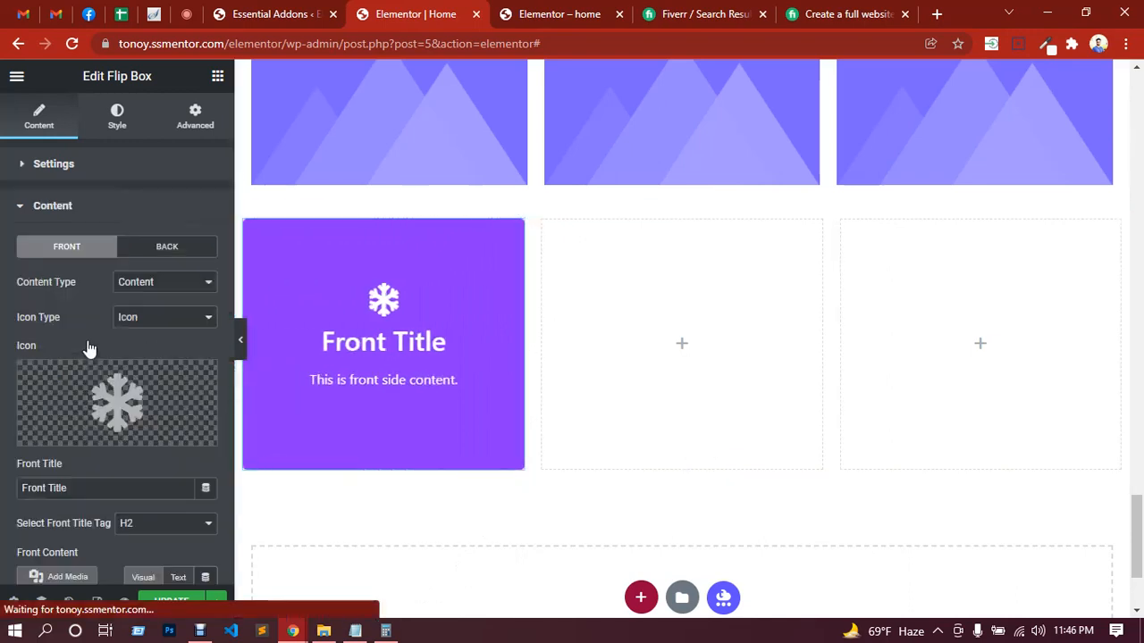
left_click(166, 250)
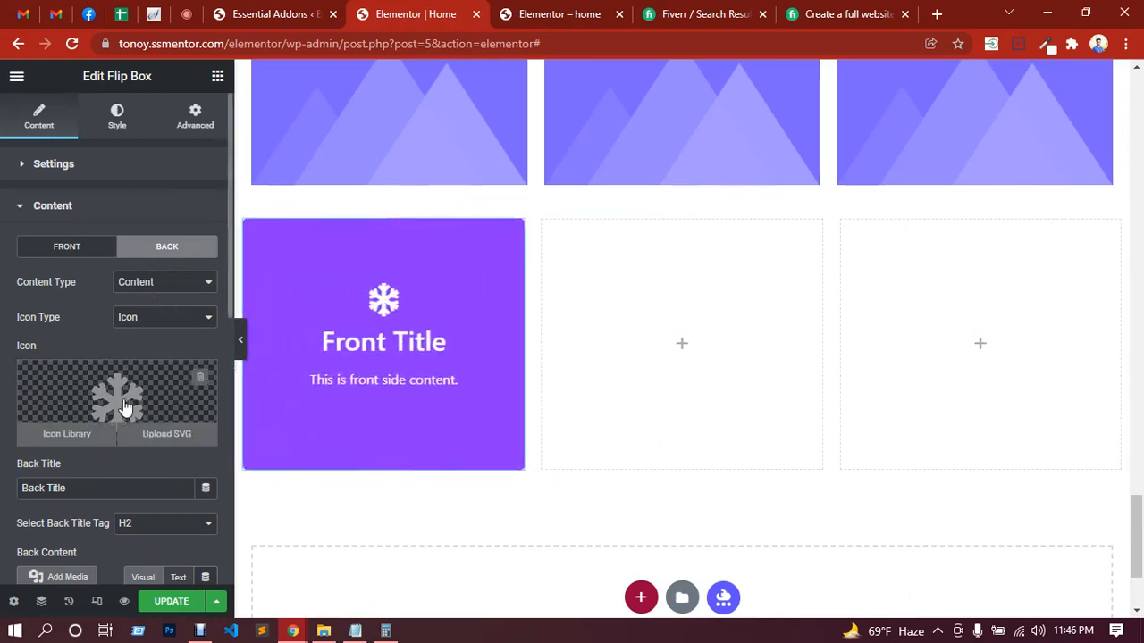
scroll(109, 378, "down", 2)
scroll(81, 319, "down", 1)
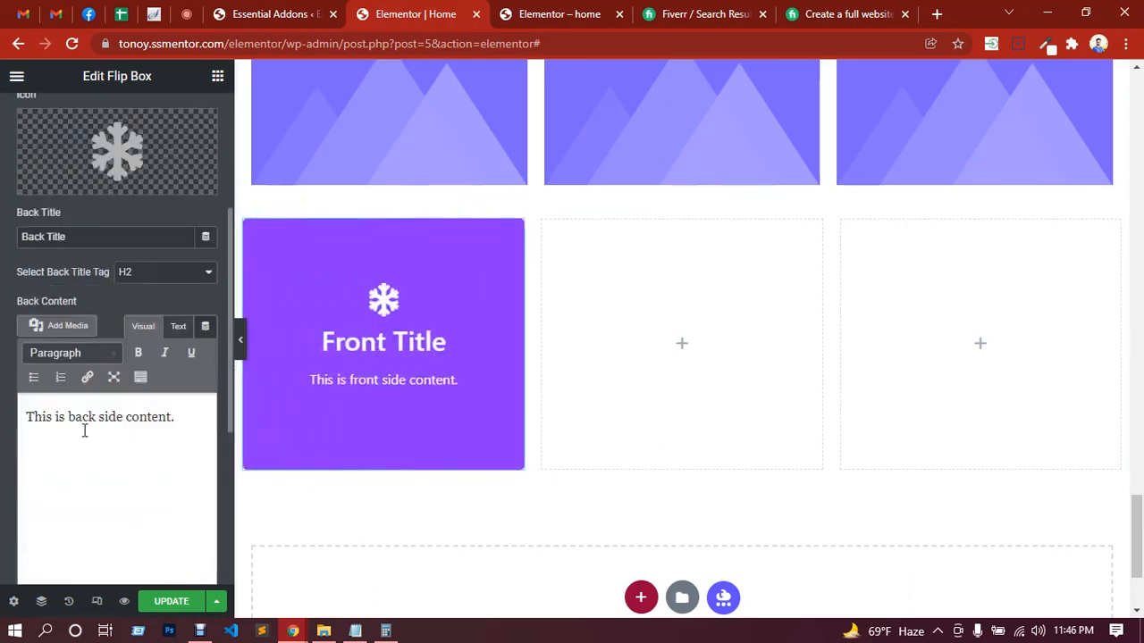
scroll(134, 375, "up", 2)
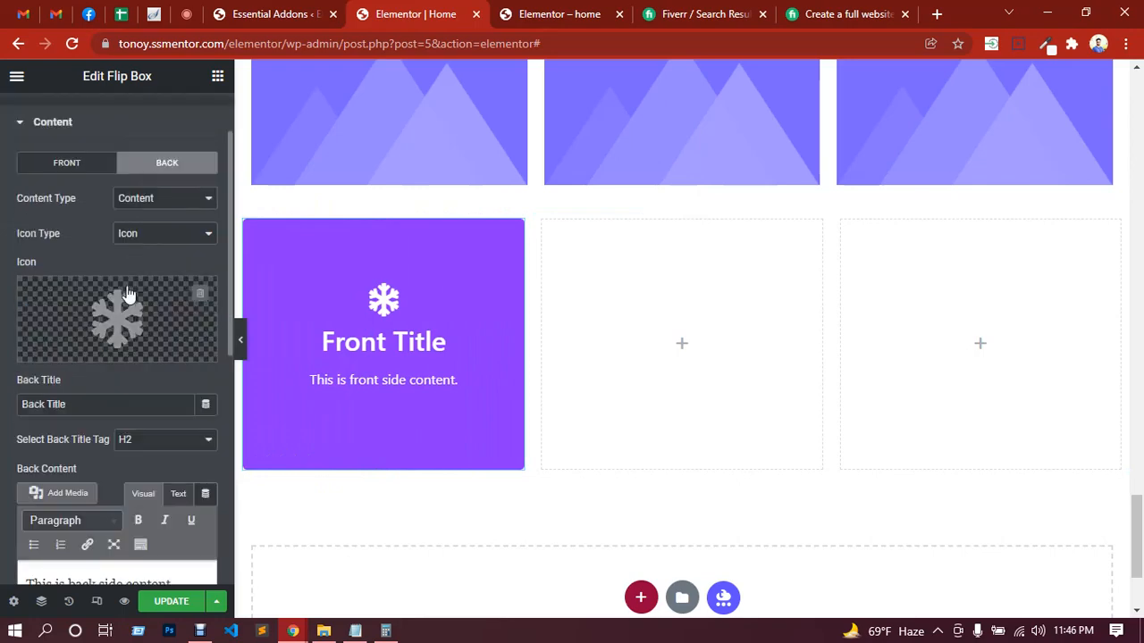
left_click(65, 168)
scroll(153, 393, "down", 1)
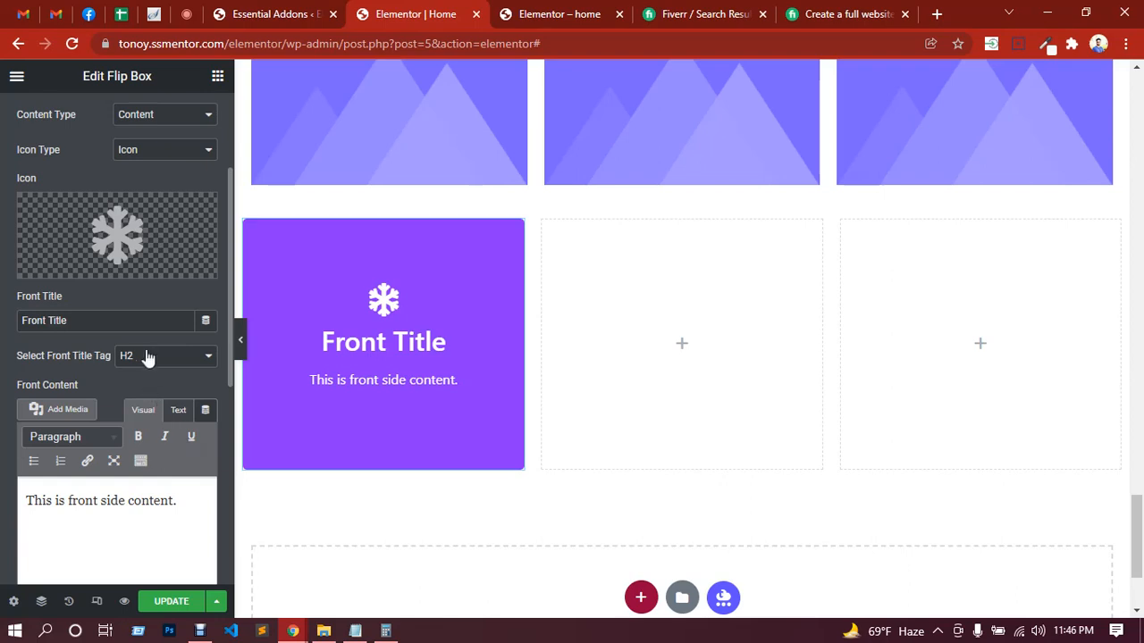
mouse_move(117, 245)
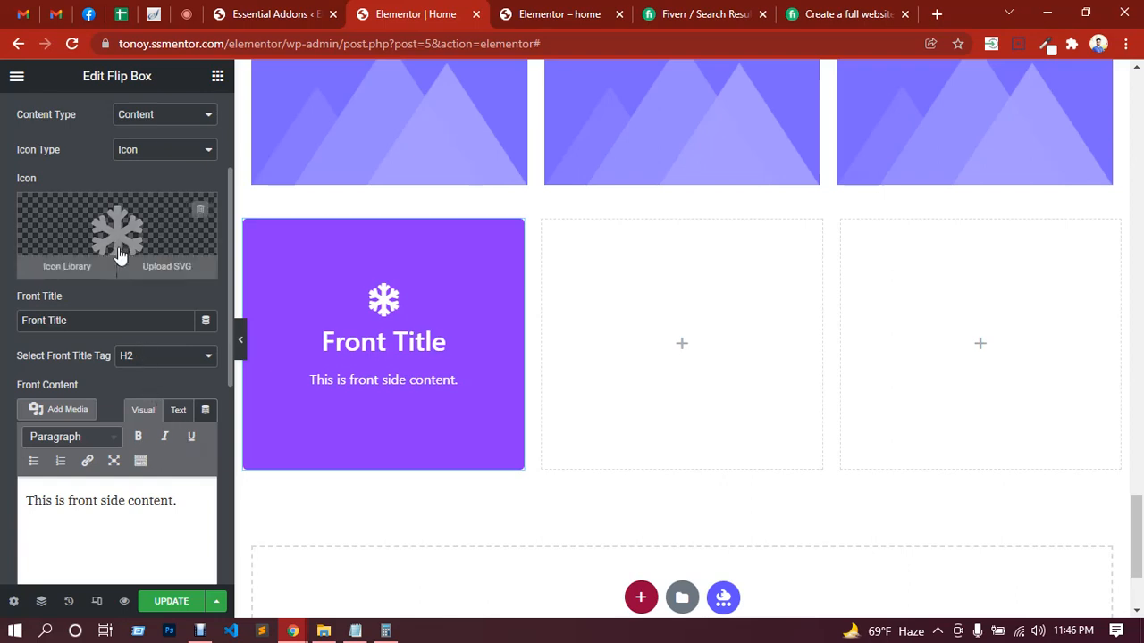
scroll(116, 317, "up", 1)
scroll(116, 317, "up", 1)
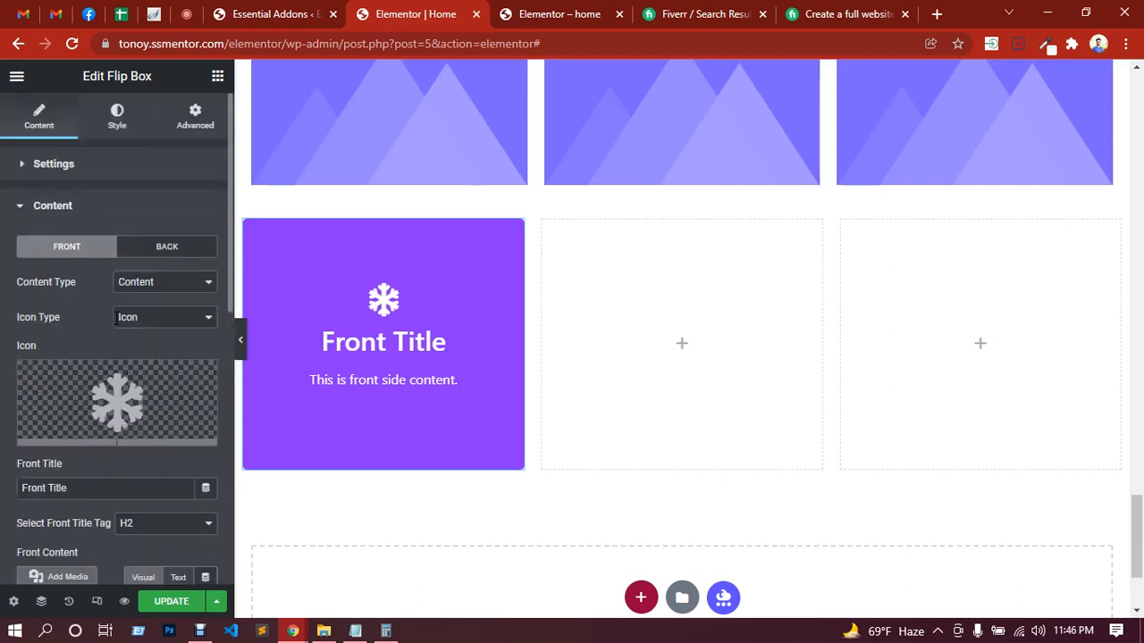
Step: Try the Flip Right, Flip Top and Flip Bottom types on the Flip Box, and set its Flipbox Type to Zoom In
left_click(51, 170)
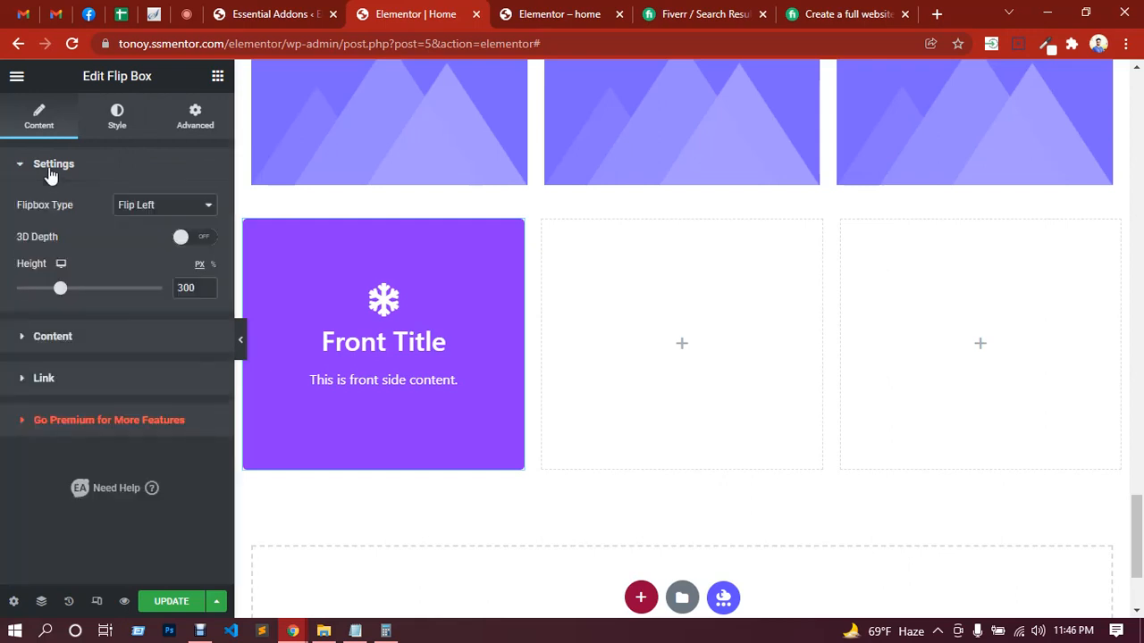
left_click(148, 218)
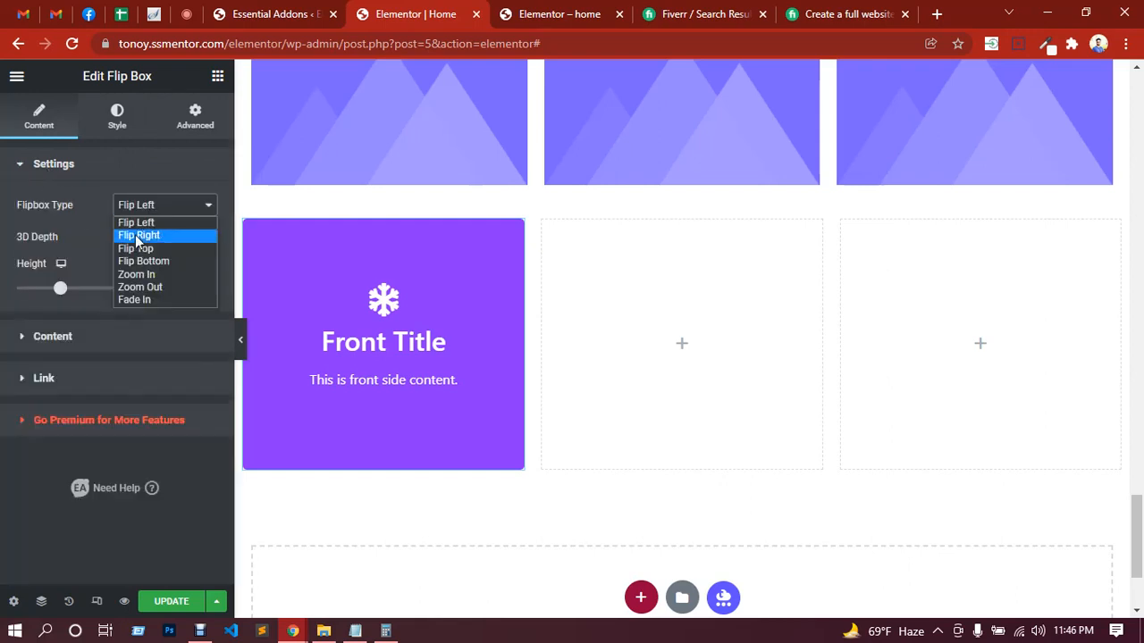
left_click(137, 234)
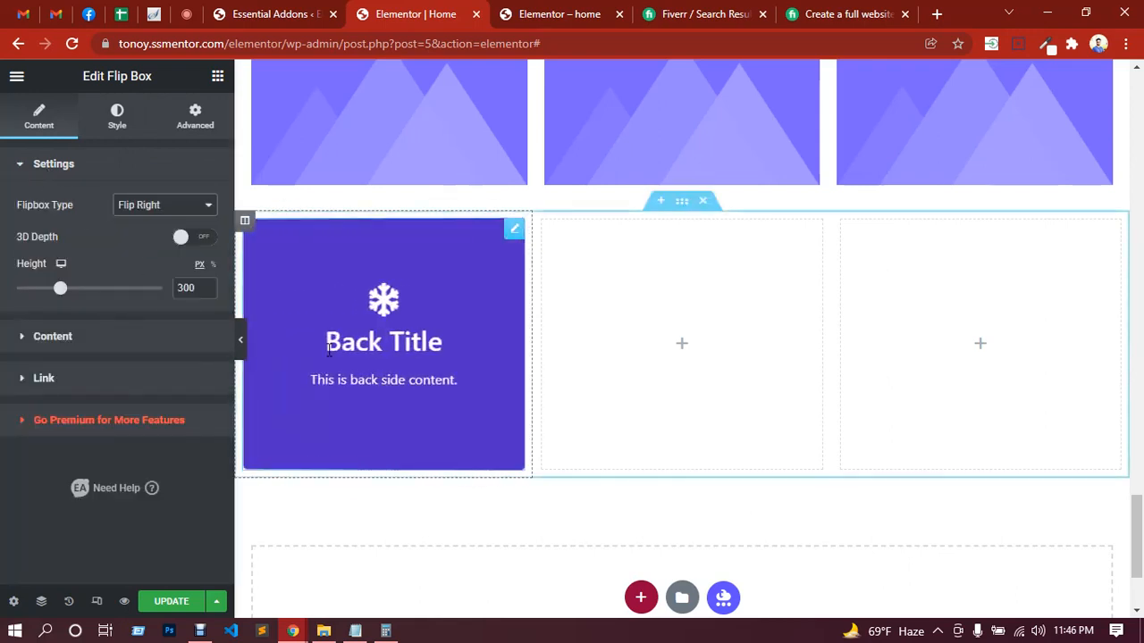
left_click(163, 219)
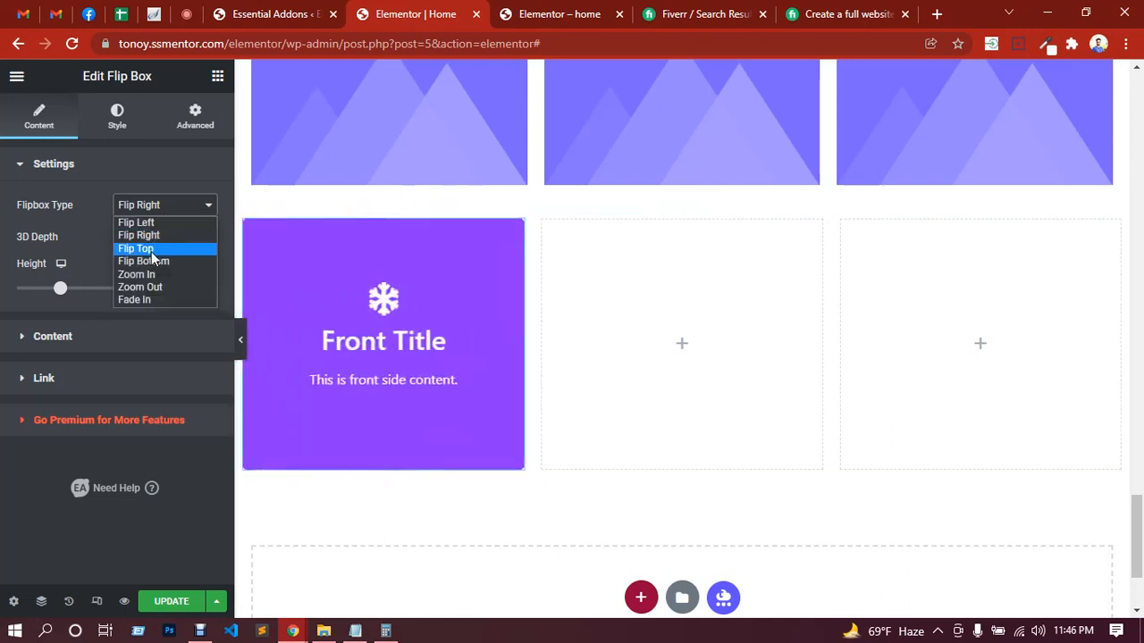
left_click(151, 251)
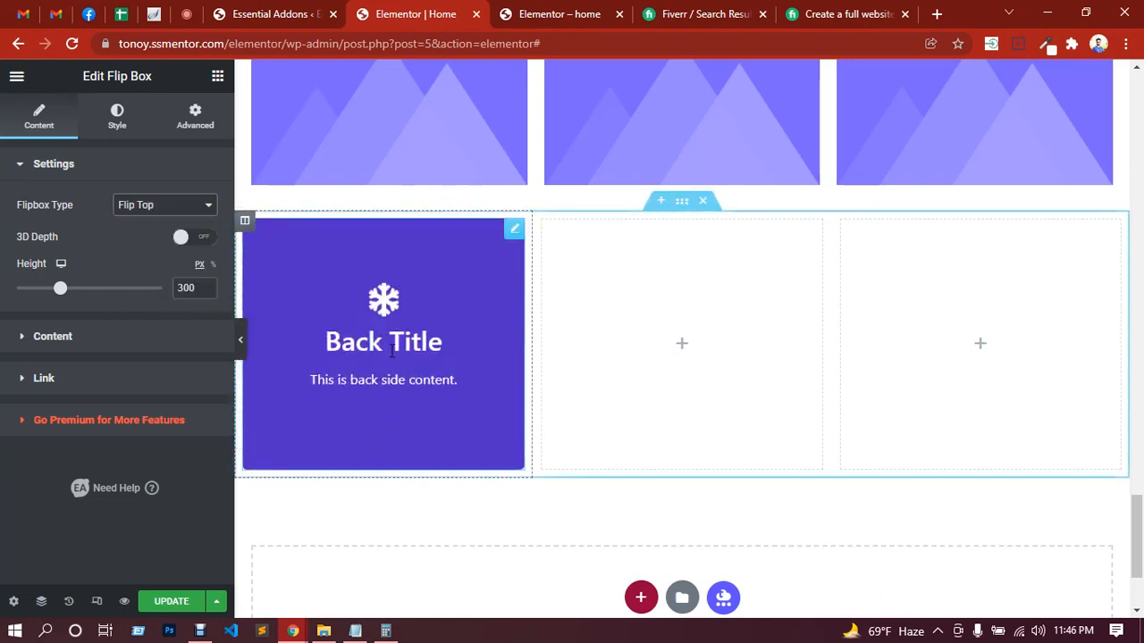
left_click(125, 205)
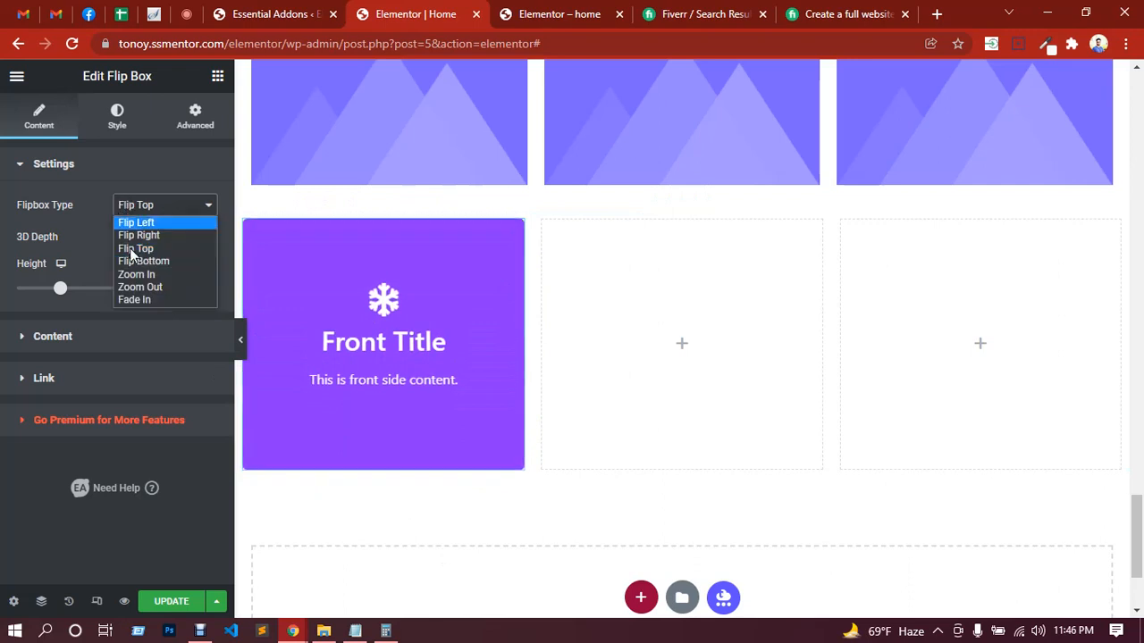
left_click(138, 260)
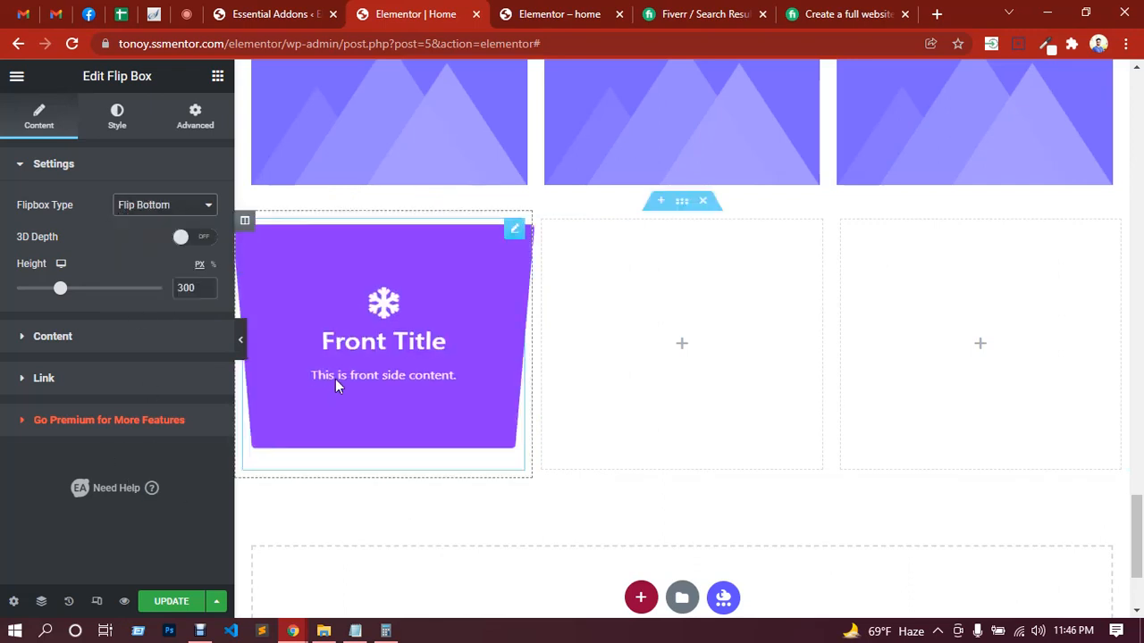
left_click(142, 208)
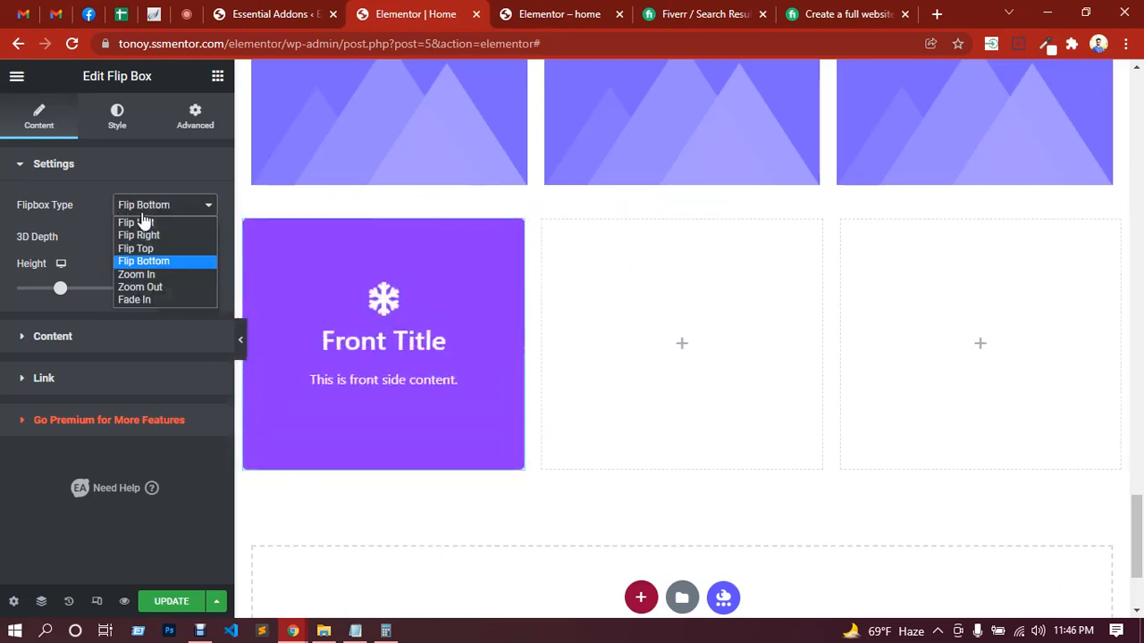
left_click(134, 276)
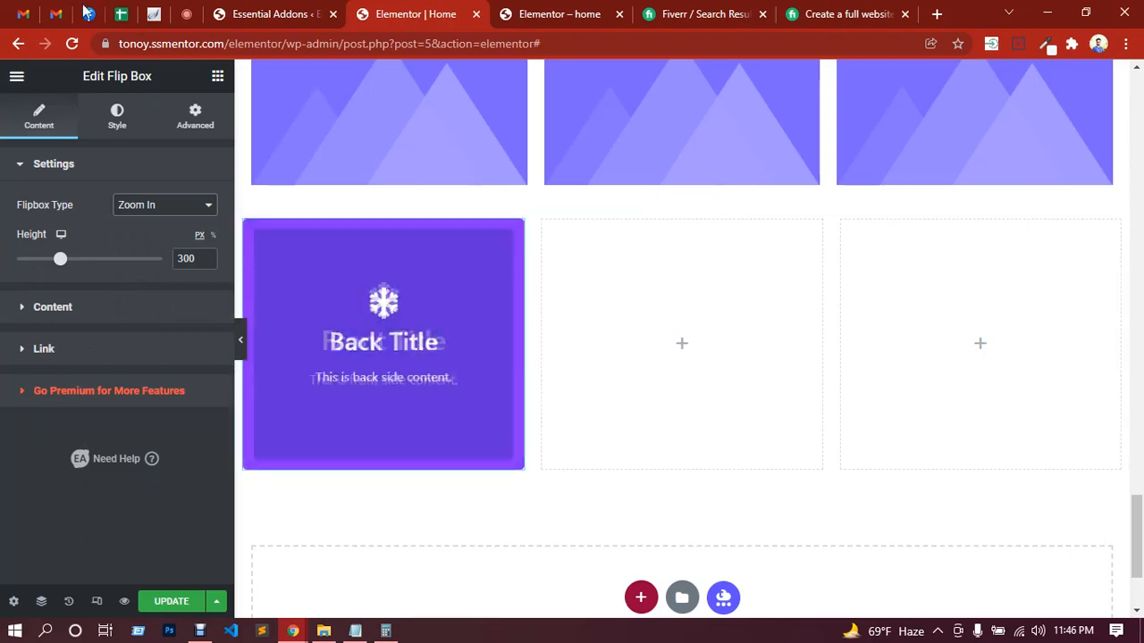
Step: Check the in-call messages in Google Meet, and return to the Elementor editor to bring up the widget list
left_click(184, 12)
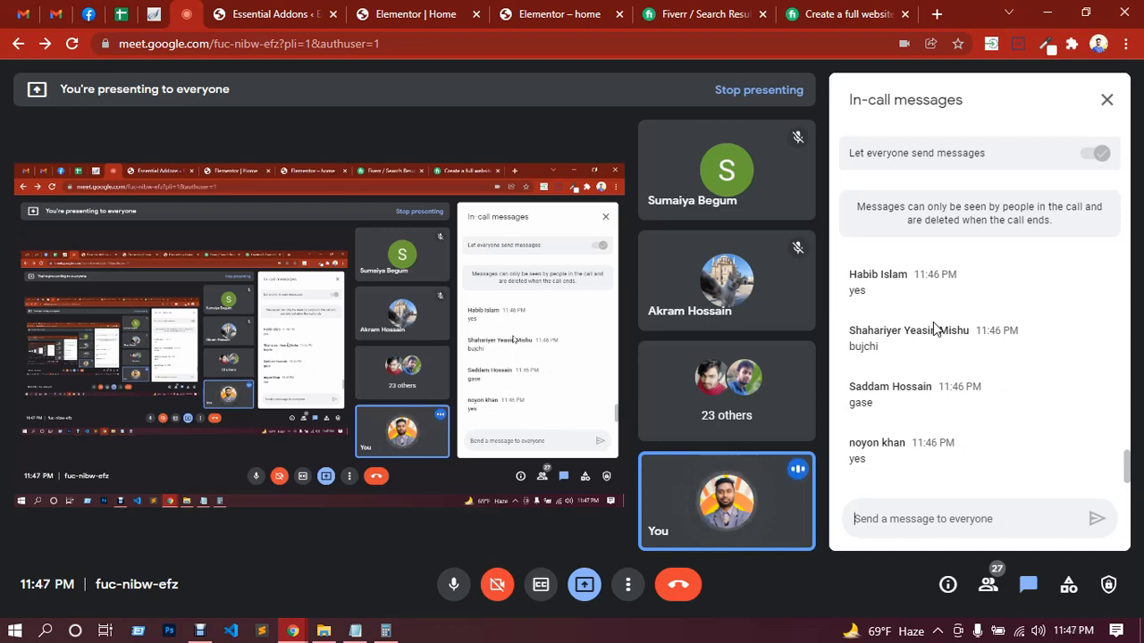
left_click(349, 13)
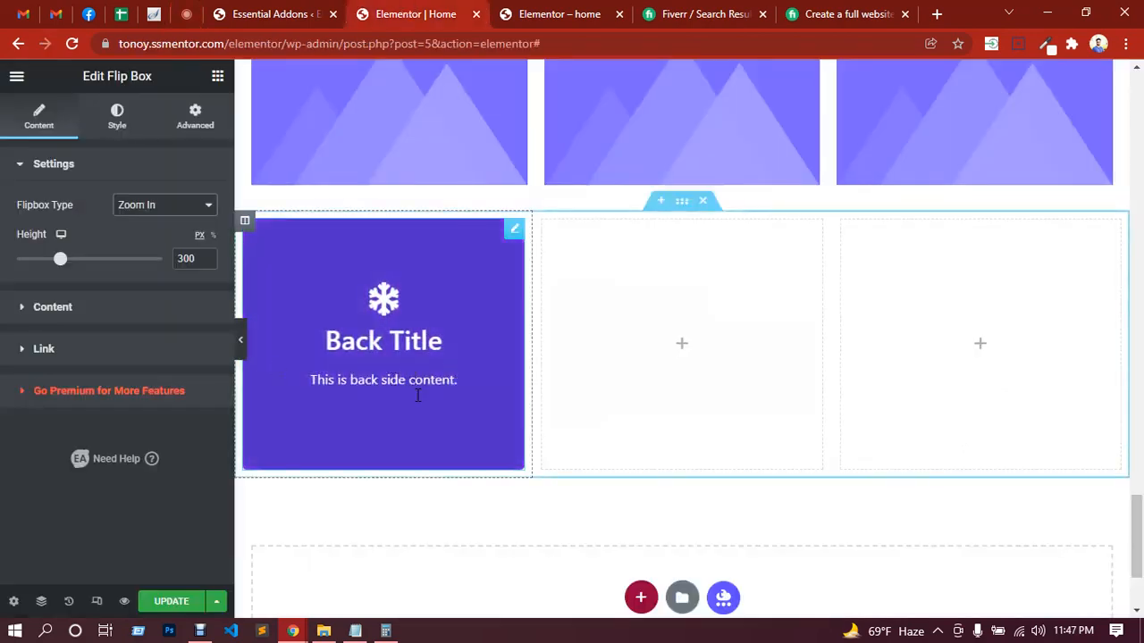
scroll(391, 390, "up", 4)
scroll(392, 275, "down", 3)
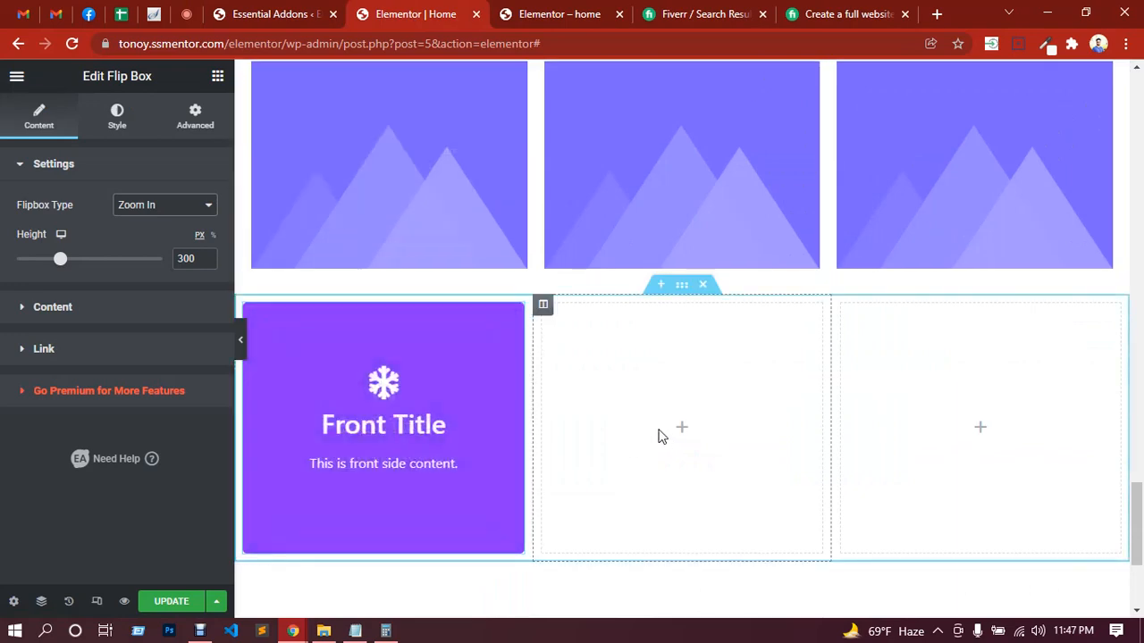
left_click(214, 79)
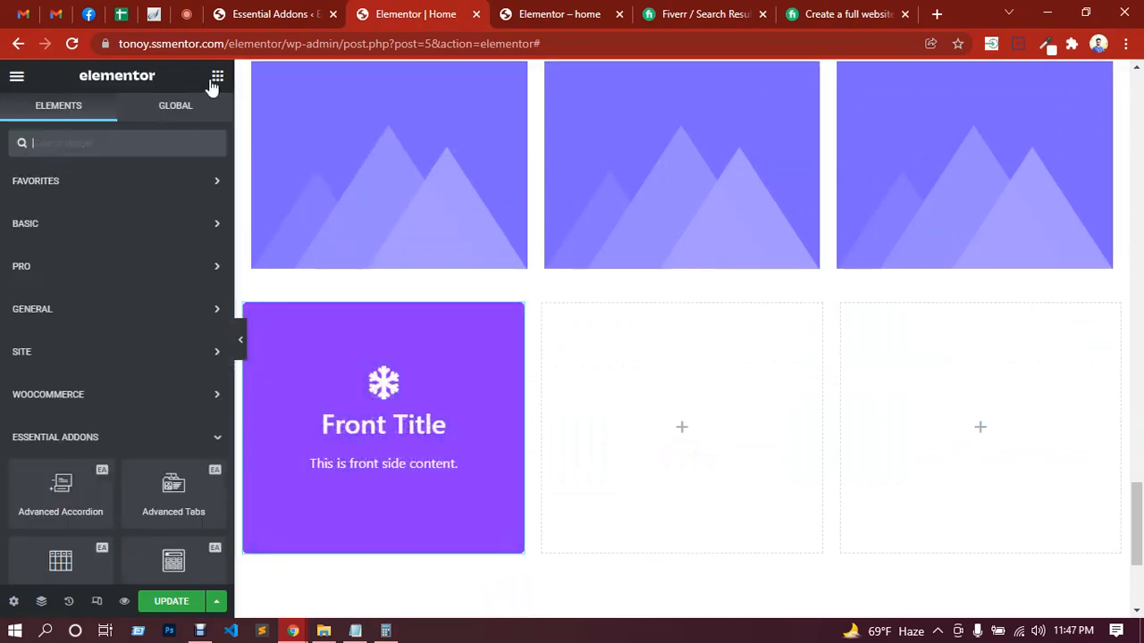
Step: Place an Essential Addons Fancy Text widget in the second column and clear its Suffix Text
scroll(76, 393, "down", 5)
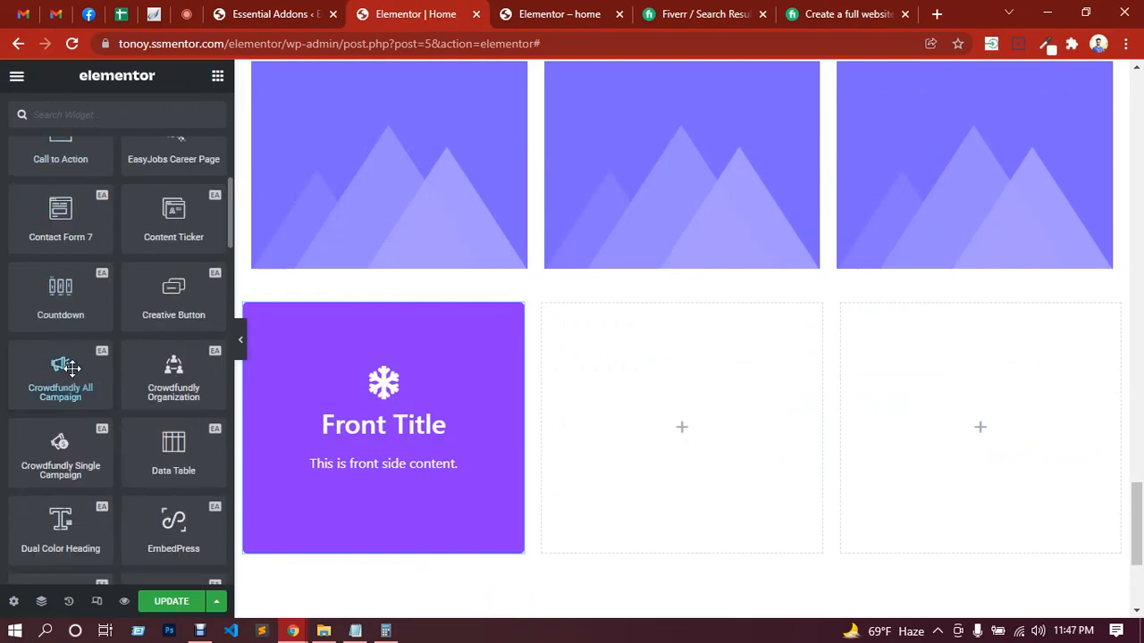
scroll(178, 314, "down", 4)
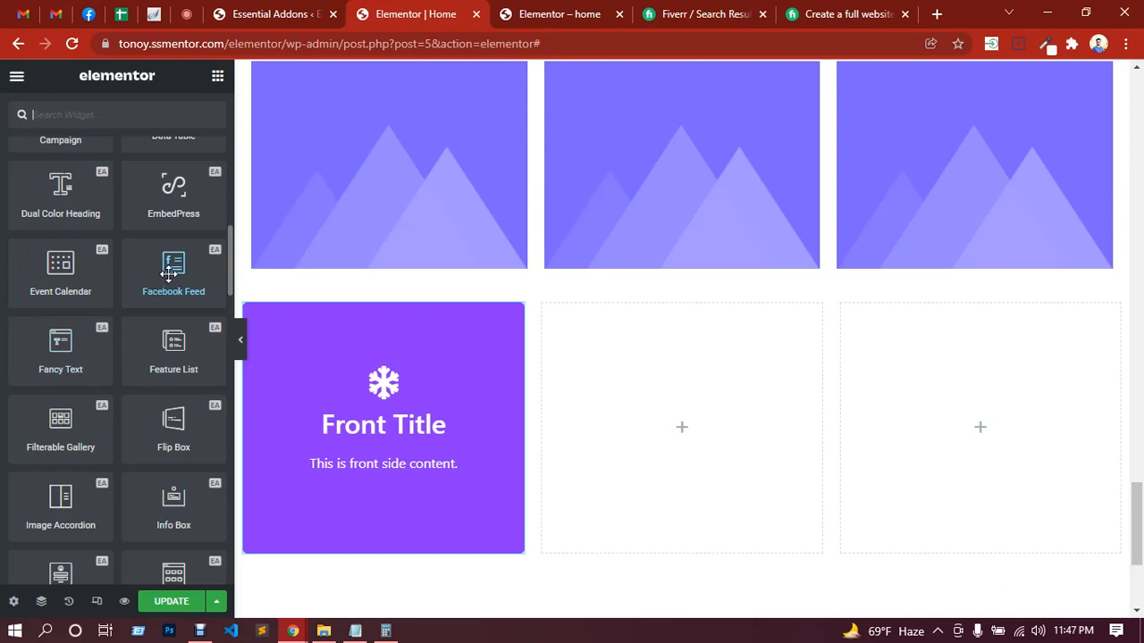
left_click_drag(42, 366, 684, 423)
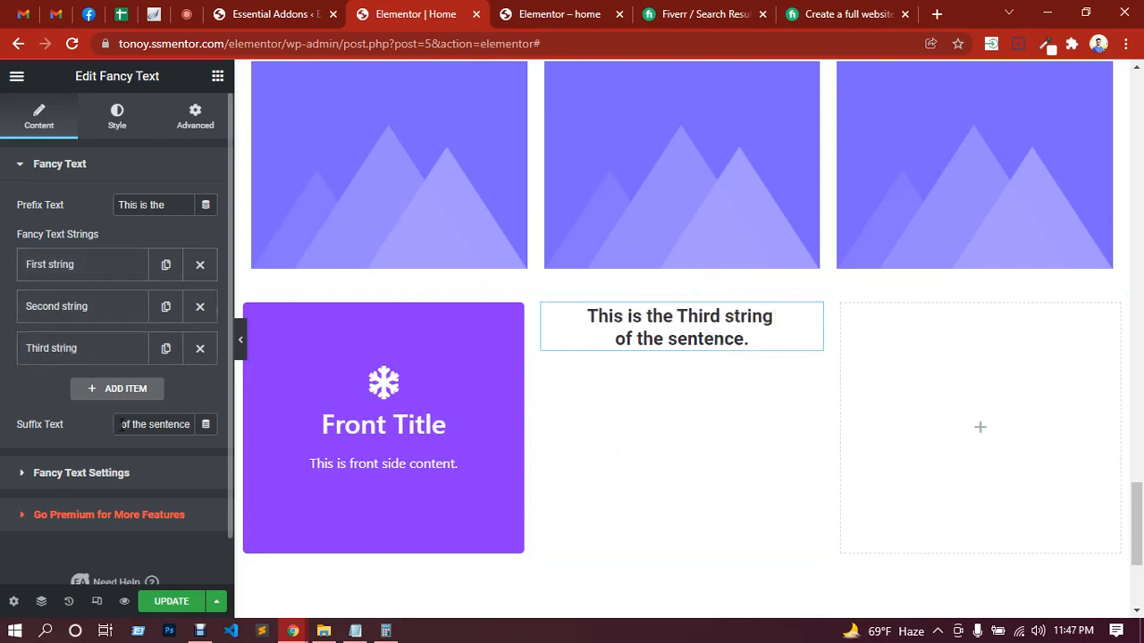
left_click_drag(121, 424, 188, 425)
key("BackSpace")
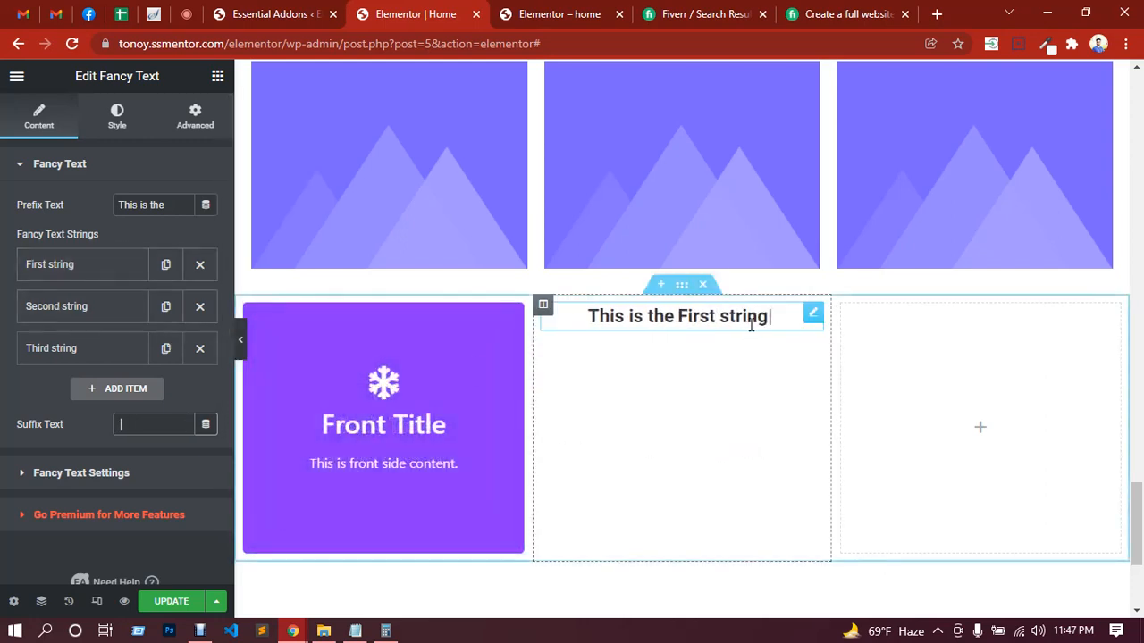
Step: Check the Google Meet in-call messages, and place an Essential Addons Image Accordion widget in the third column of the Elementor section
left_click(186, 13)
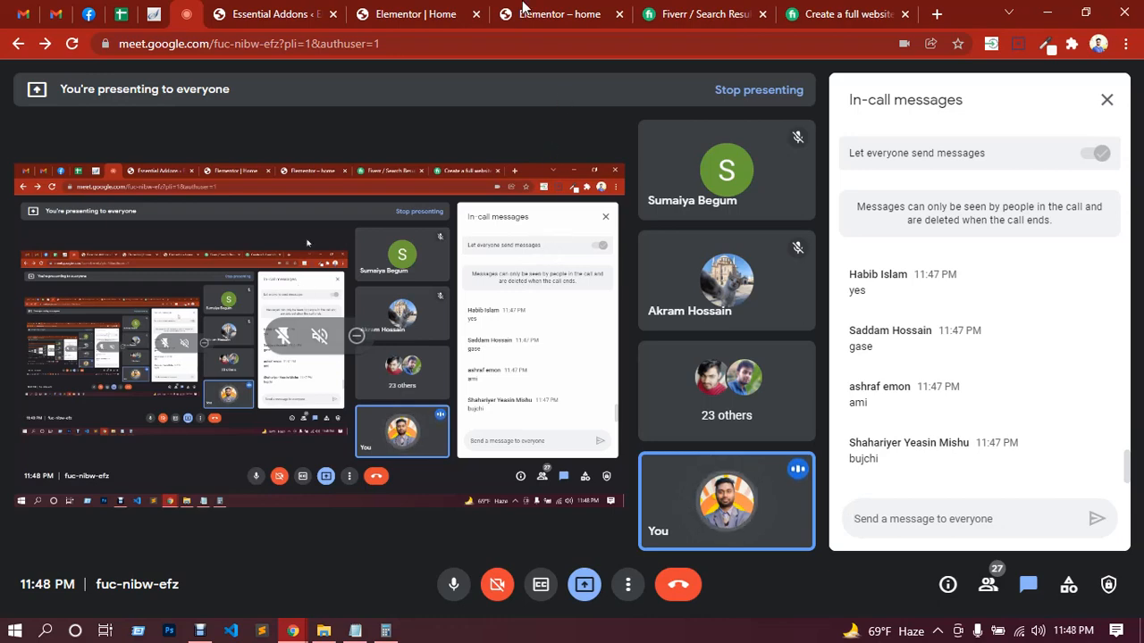
left_click(434, 10)
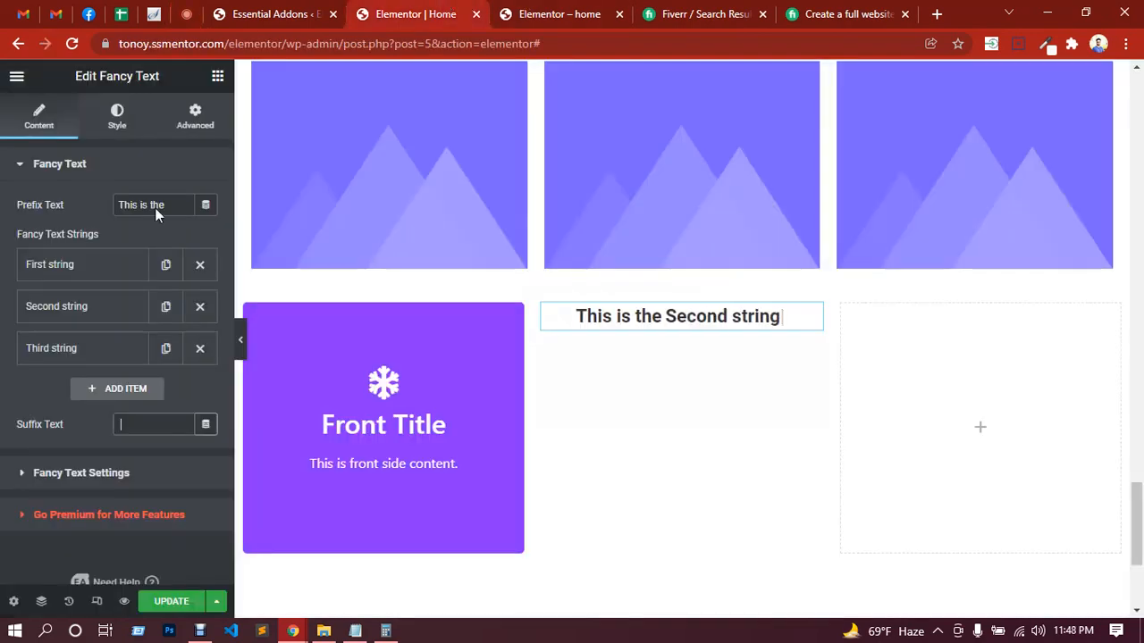
left_click(216, 79)
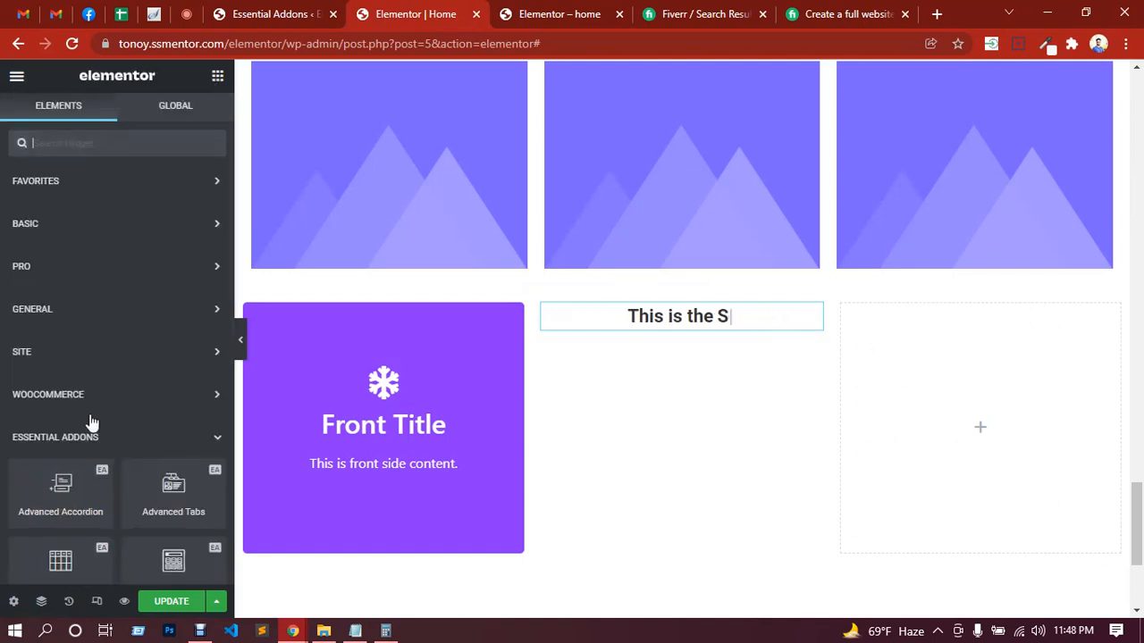
scroll(90, 420, "down", 5)
scroll(94, 393, "down", 1)
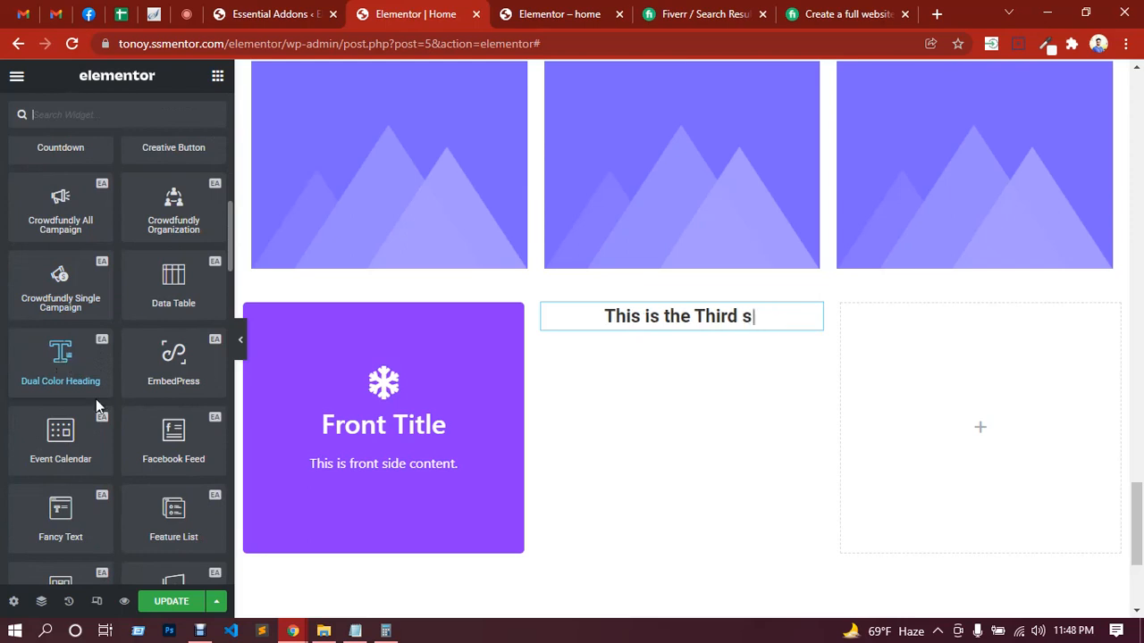
scroll(96, 398, "down", 3)
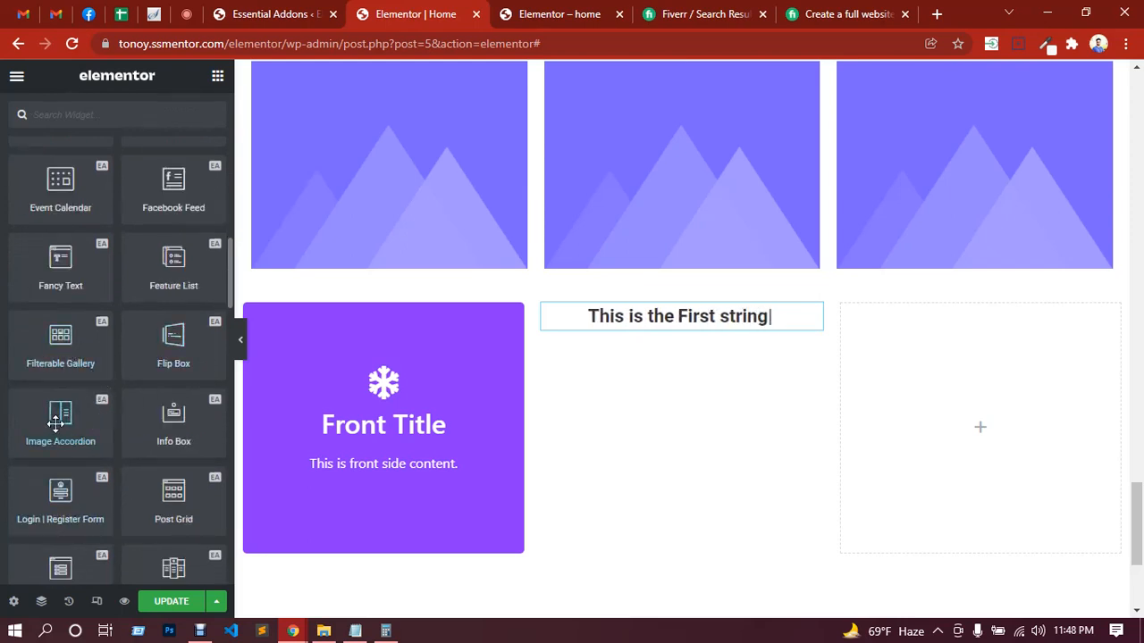
left_click_drag(55, 420, 934, 406)
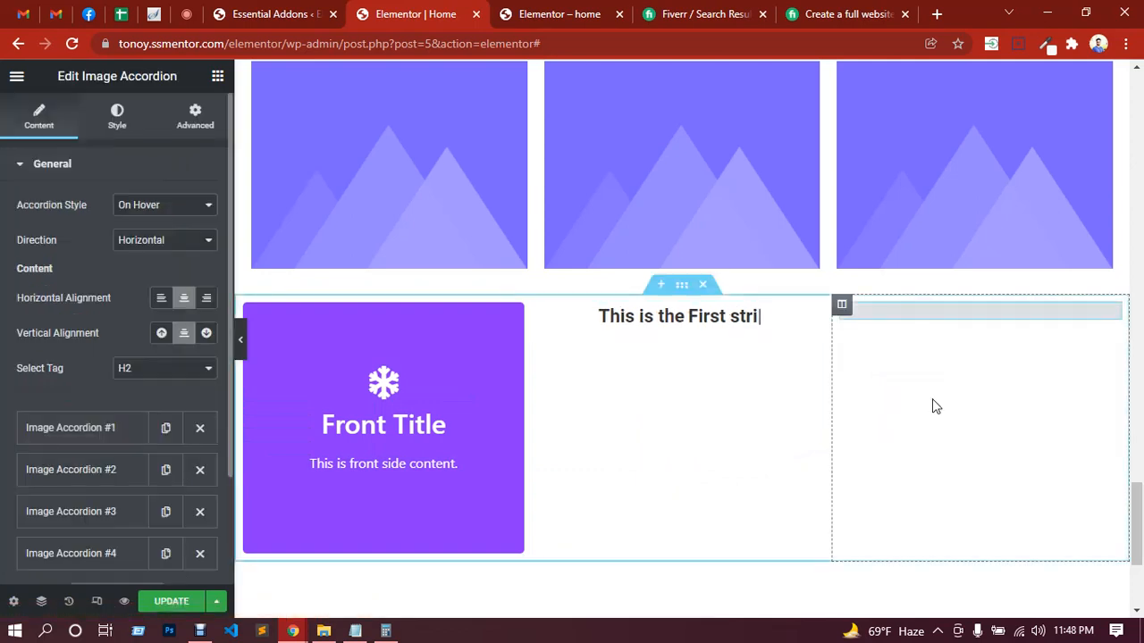
scroll(996, 414, "down", 2)
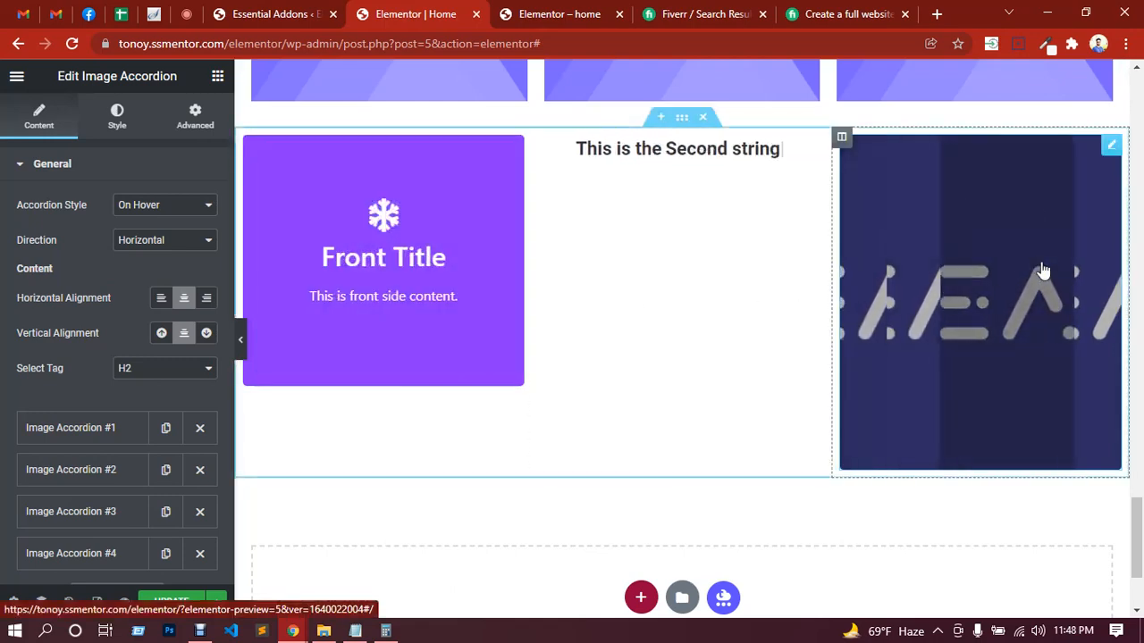
Step: Check the in-call messages in Google Meet, and open the page for adding new plugins in the WordPress admin
left_click(189, 14)
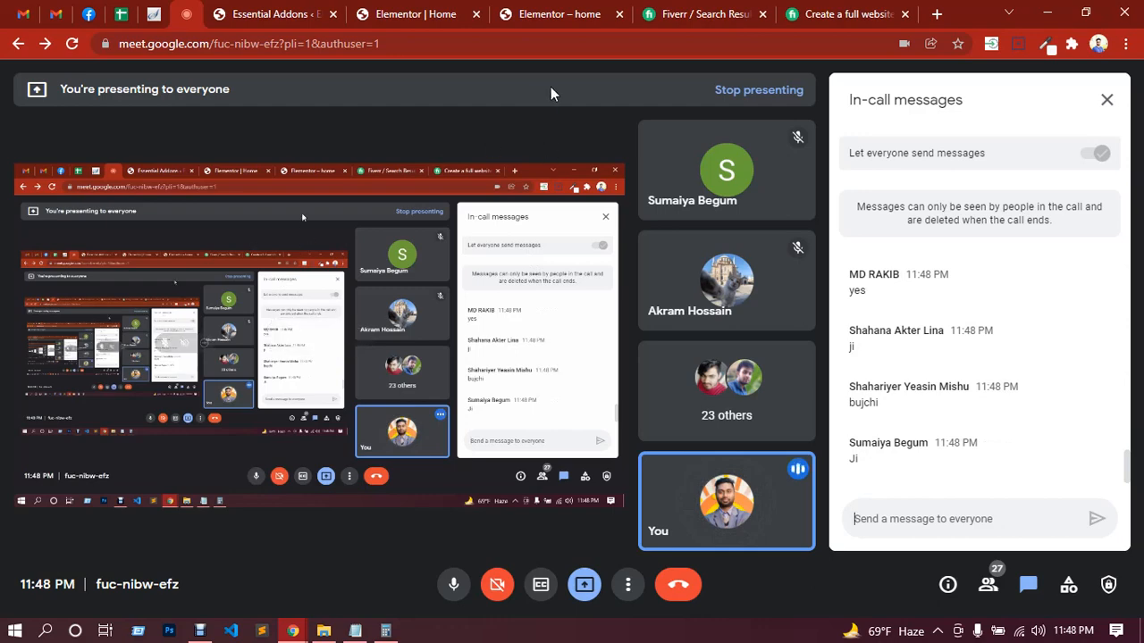
left_click(310, 7)
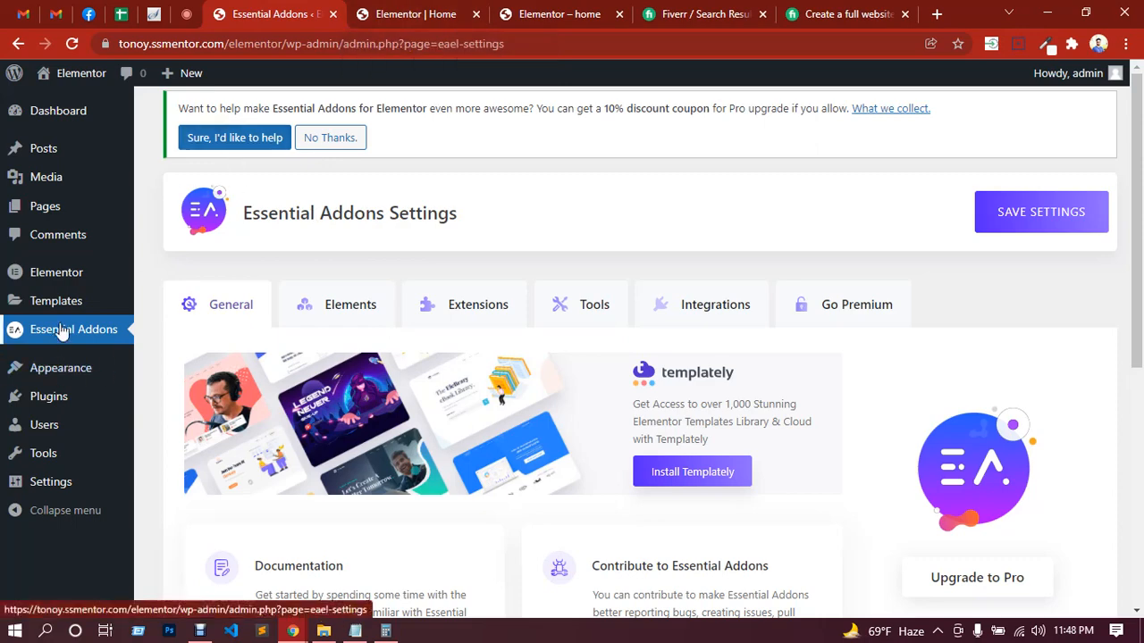
mouse_move(46, 401)
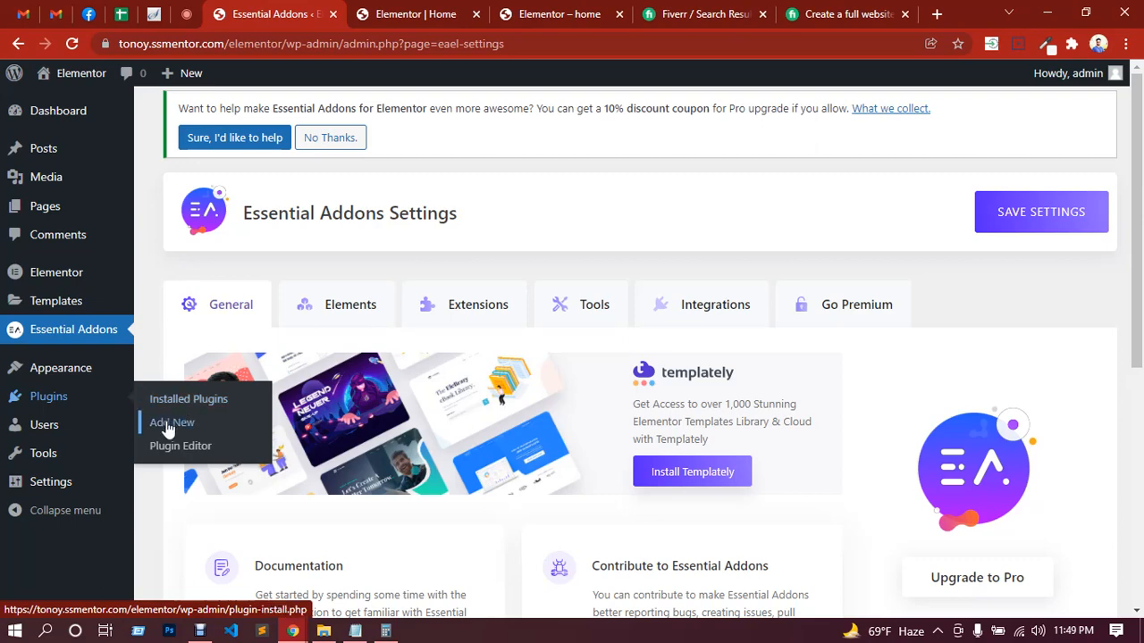
left_click(160, 423)
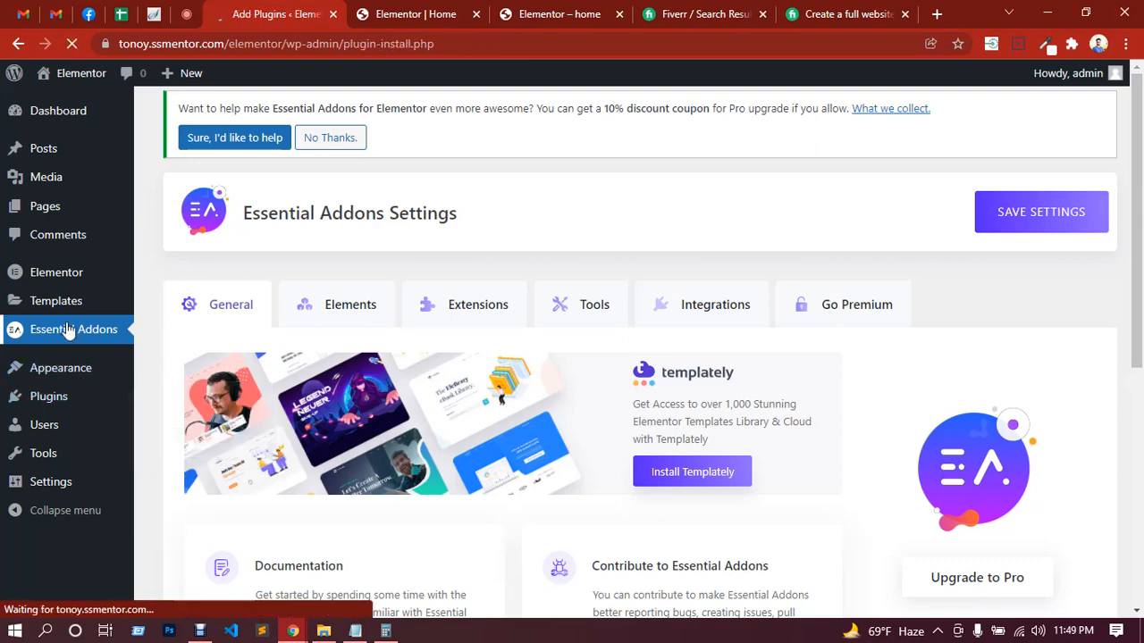
Step: Review the addon list in the Notepad notes, highlighting essential addons for elementor, Happy addons, anywhere addons and elementor kit
left_click(355, 631)
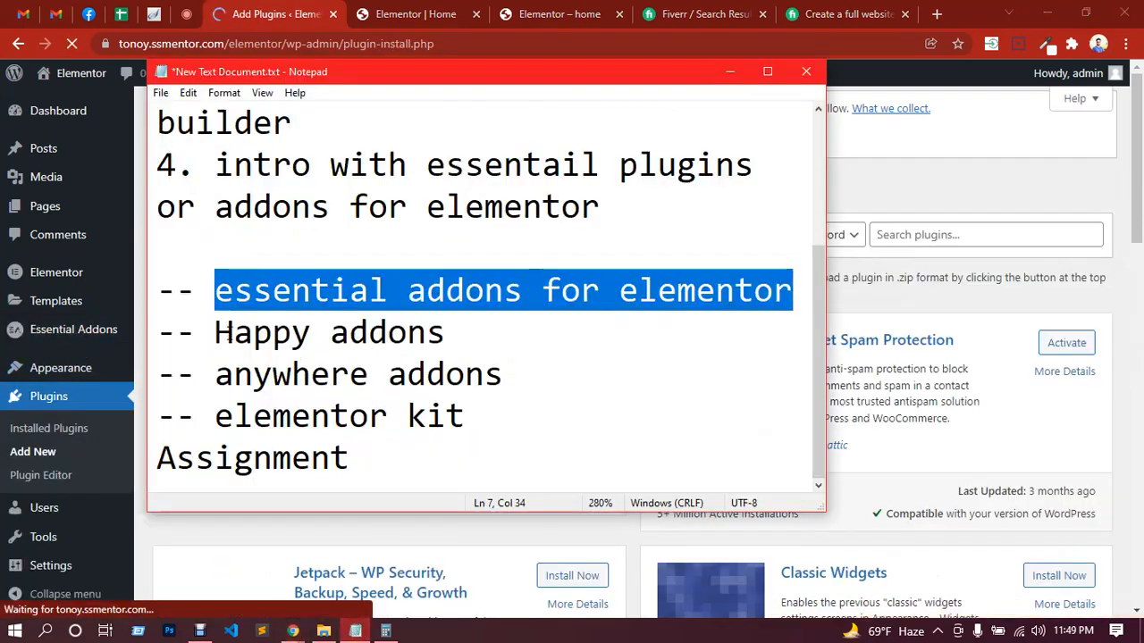
left_click(223, 333)
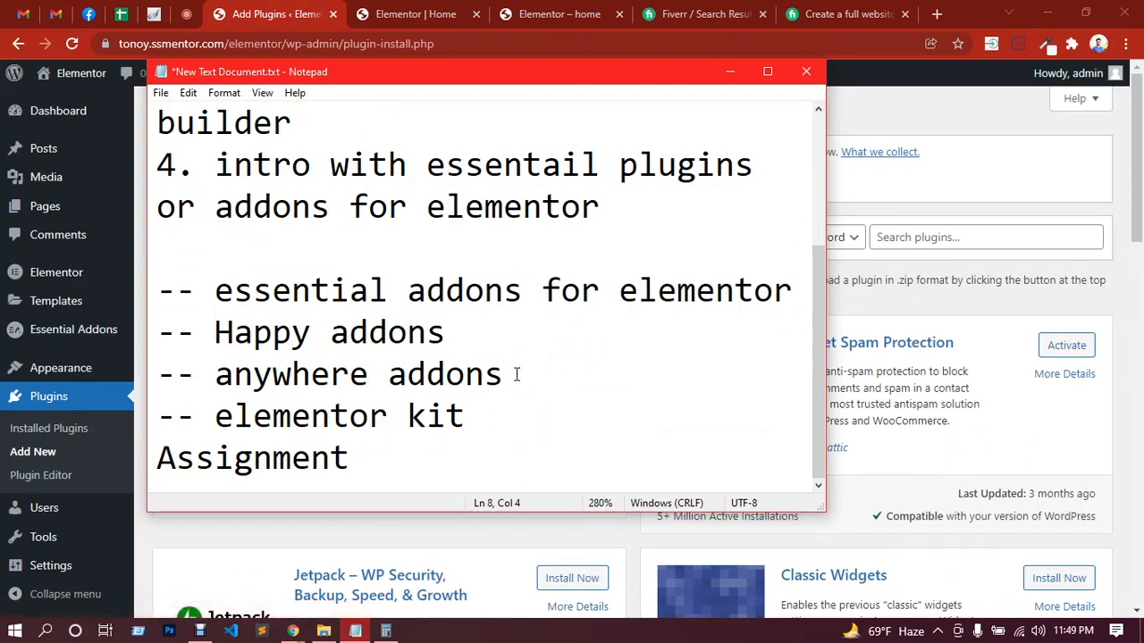
left_click_drag(515, 375, 255, 375)
left_click_drag(207, 332, 278, 334)
left_click(465, 337)
left_click(282, 332)
left_click_drag(451, 331, 157, 292)
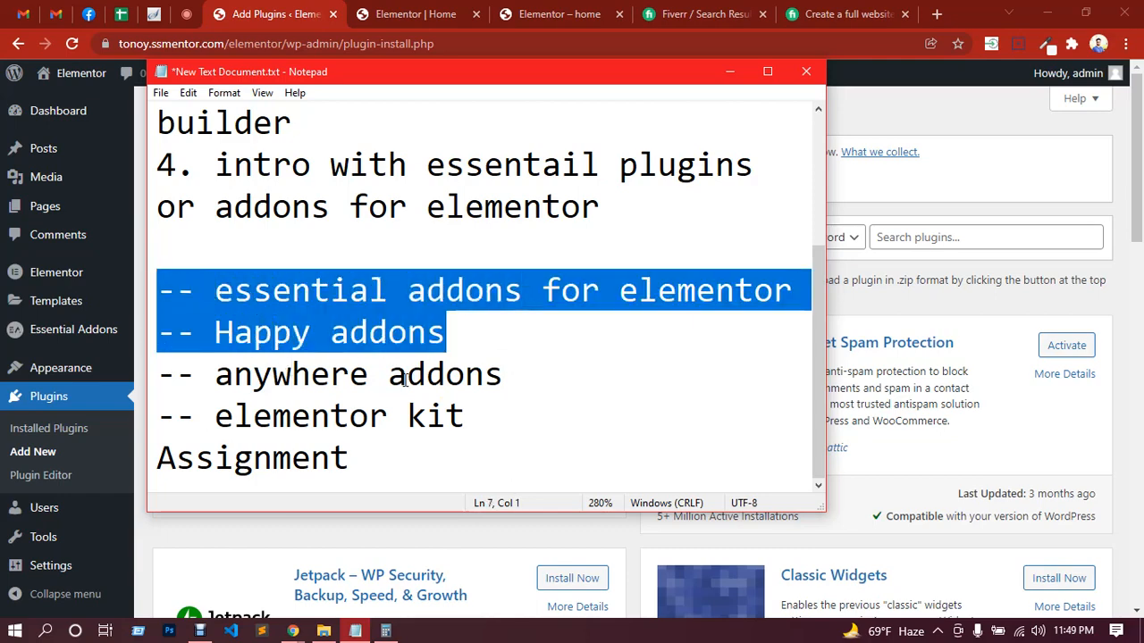
left_click_drag(475, 415, 187, 409)
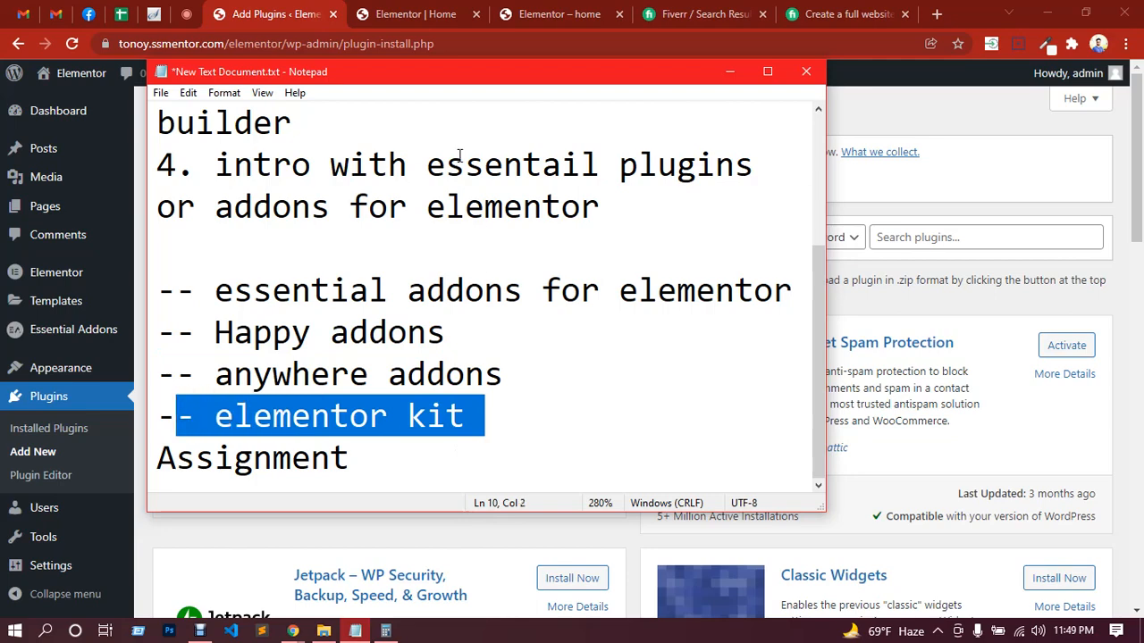
left_click(272, 11)
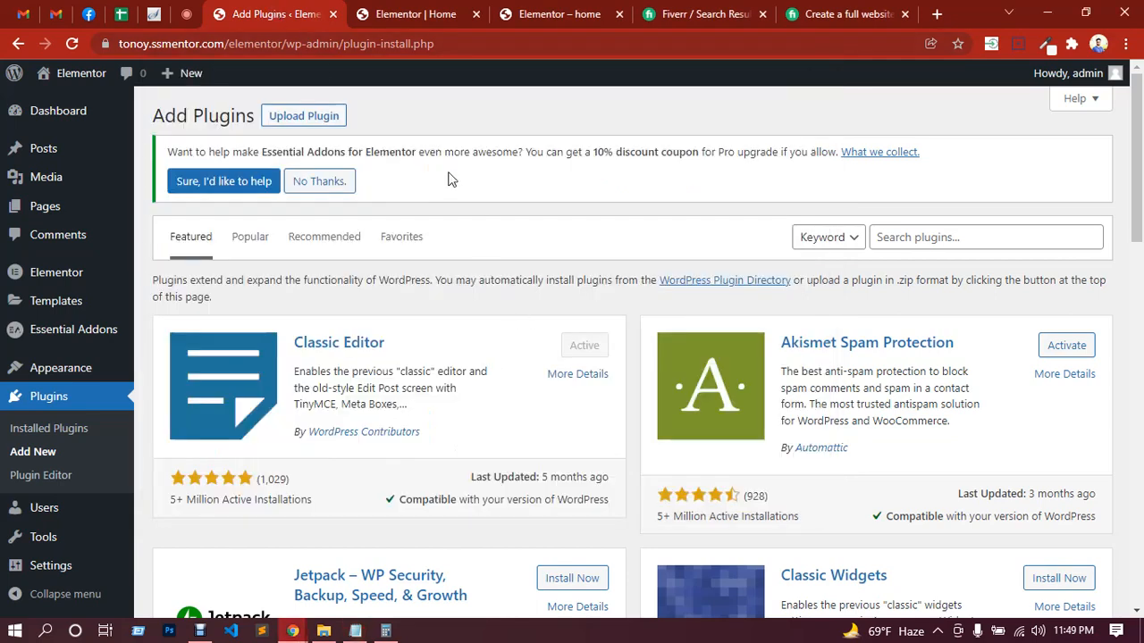
left_click(357, 631)
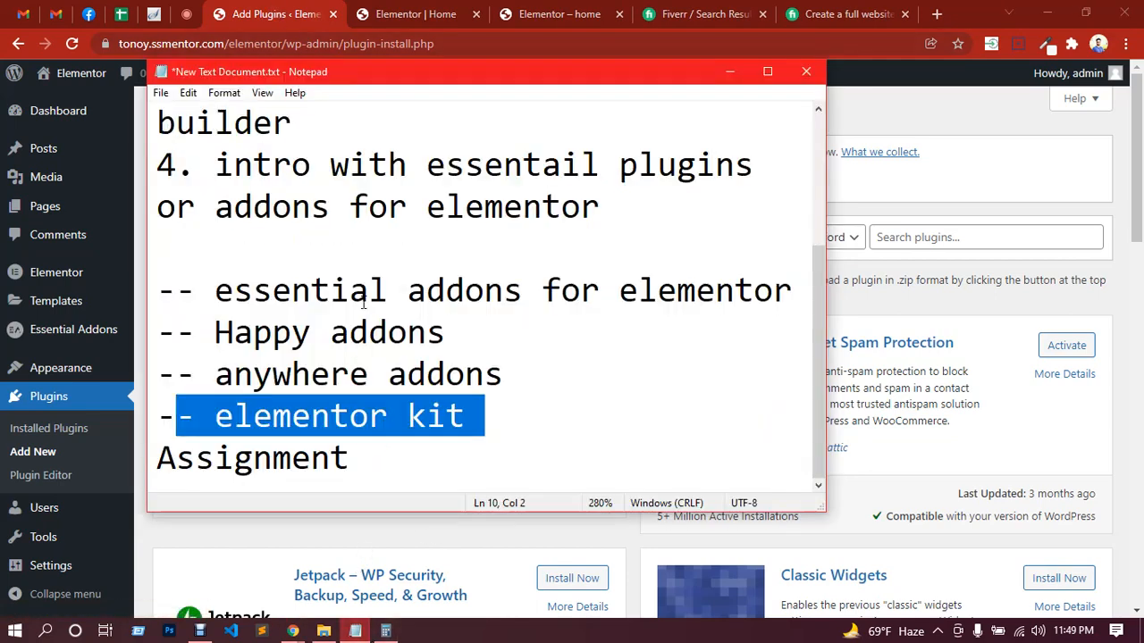
left_click_drag(219, 290, 563, 291)
left_click(447, 333)
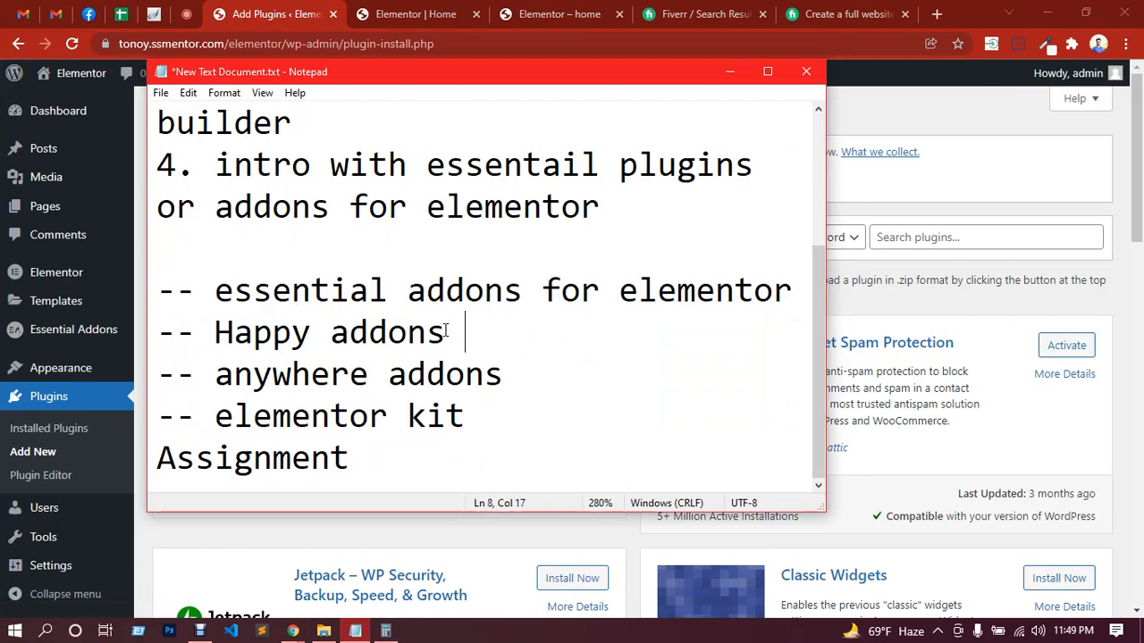
left_click_drag(480, 335, 217, 339)
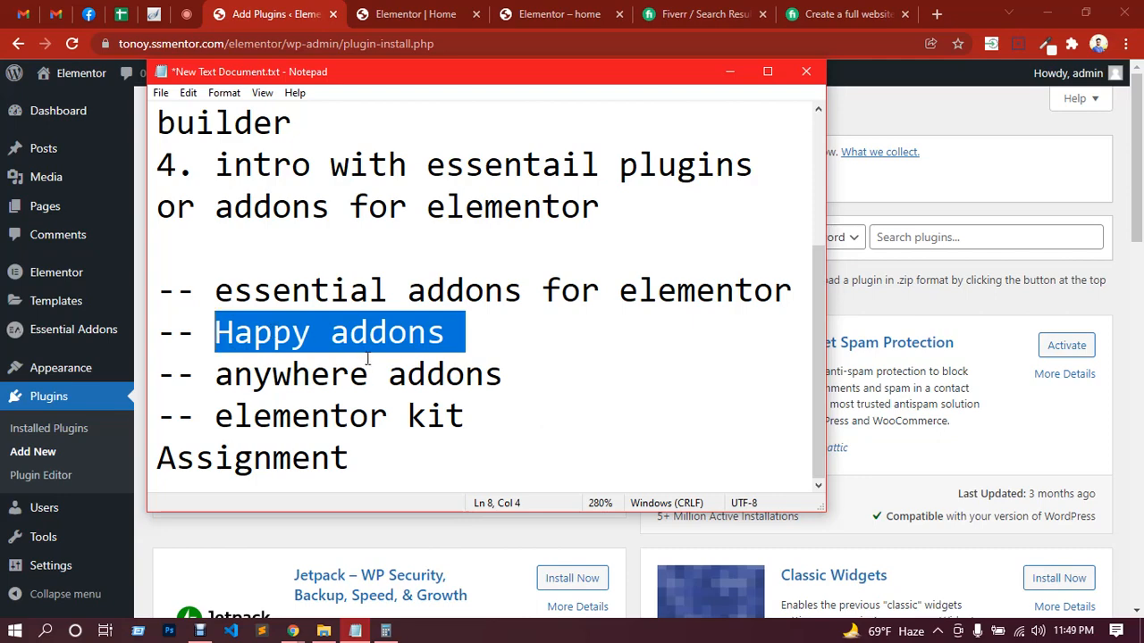
Step: Return to WordPress, search the plugins for "happy addon" and start installing Happy Addons for Elementor
key("alt+Tab")
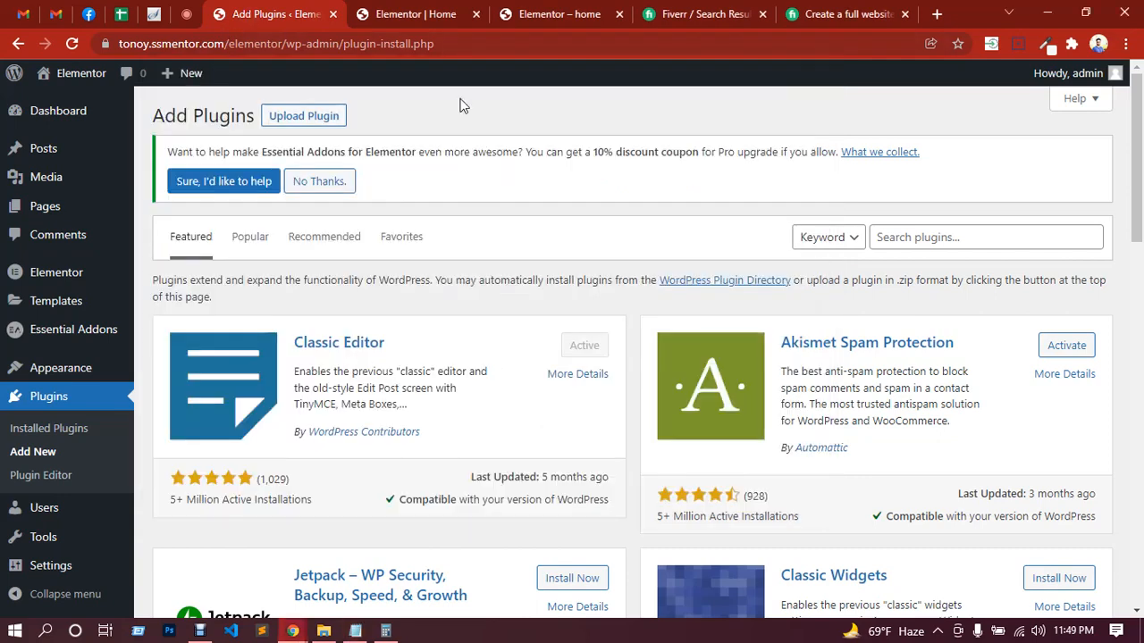
left_click(944, 246)
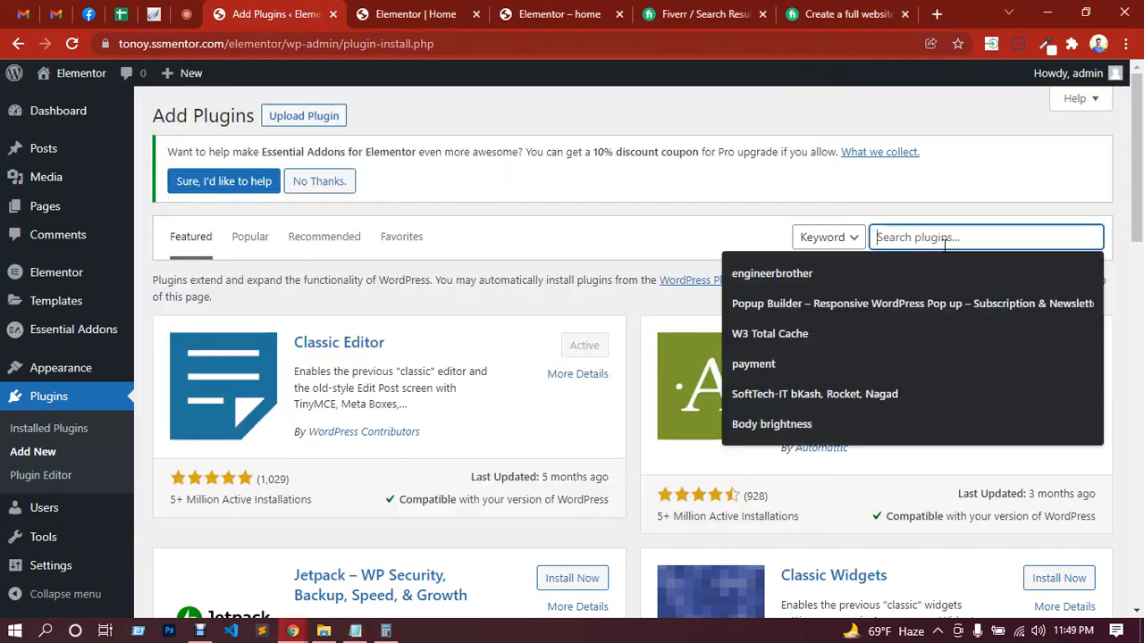
type("happy")
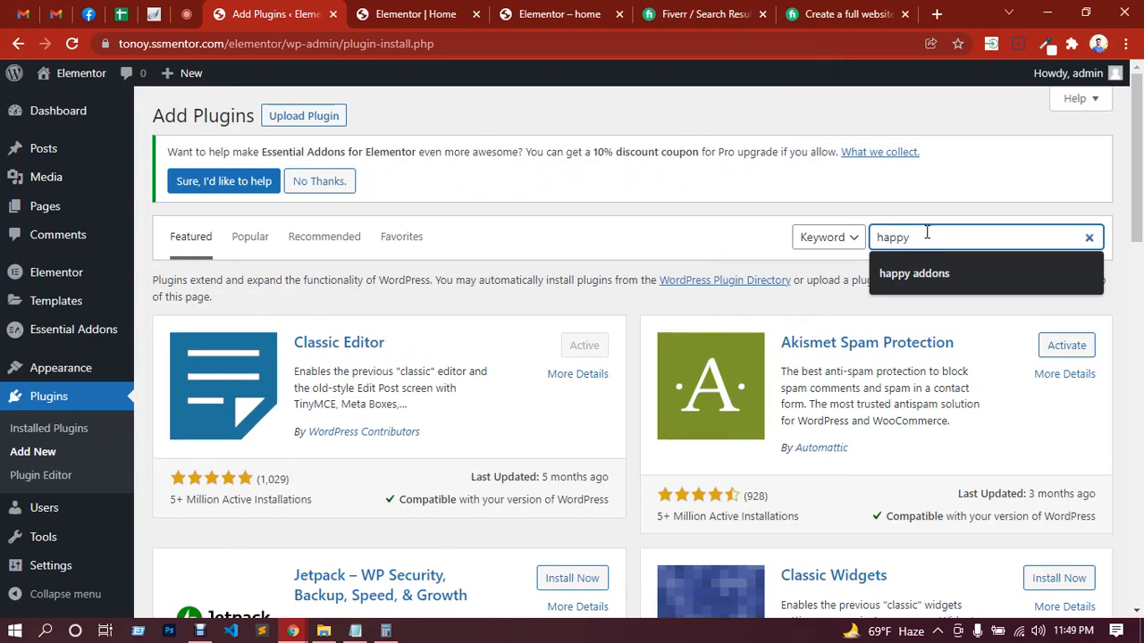
type(" addon")
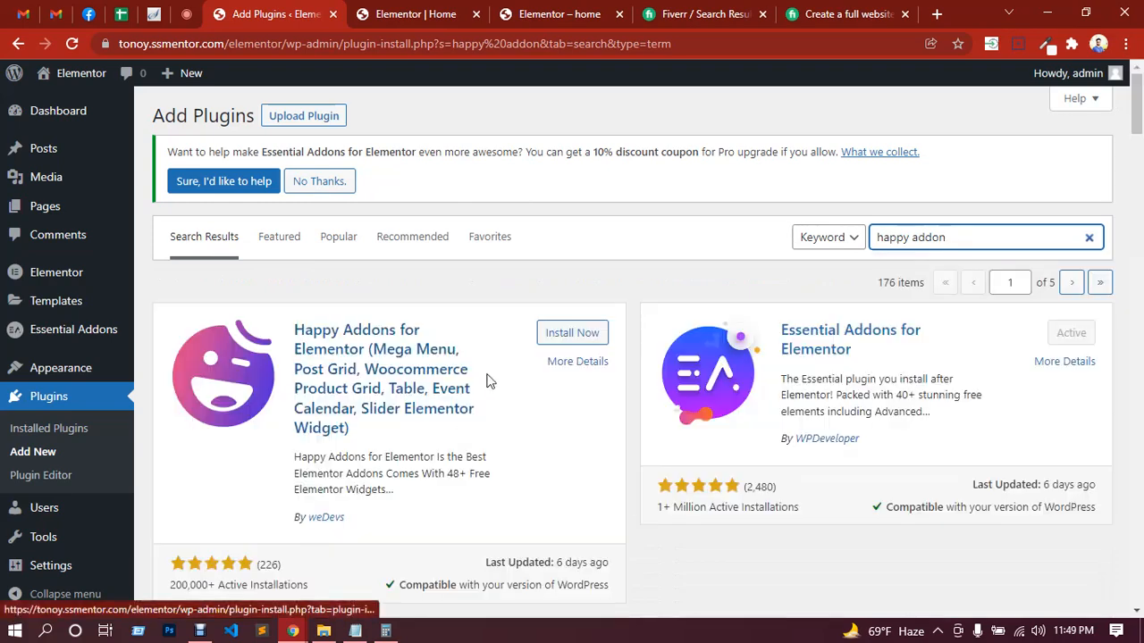
left_click(572, 341)
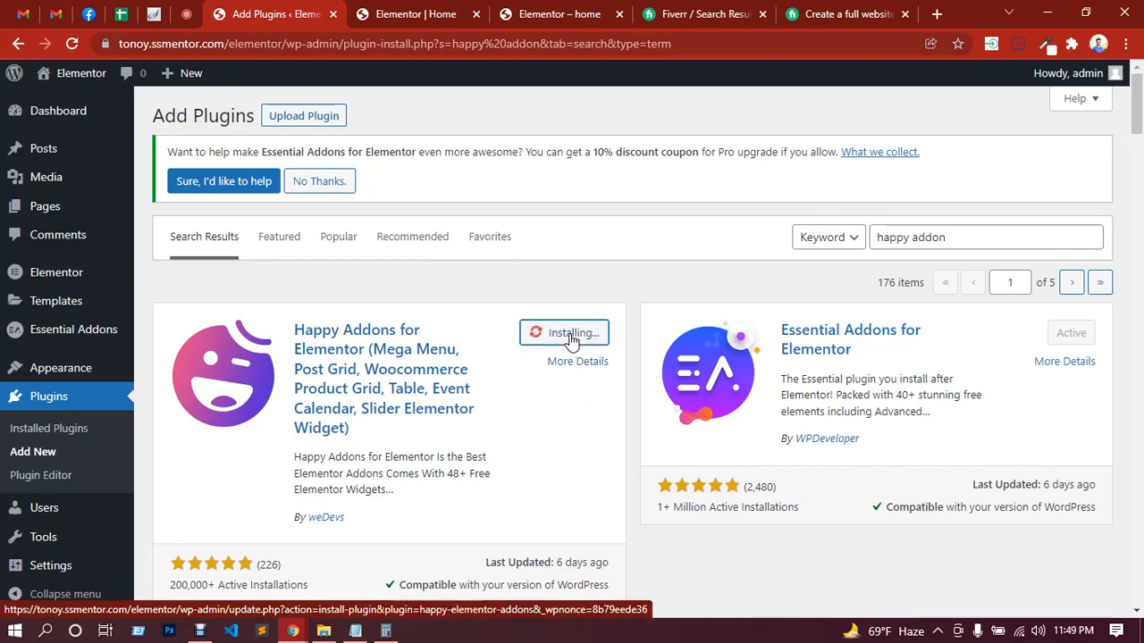
Step: Return to the Elementor editor's widget list and collapse the Essential Addons category
left_click(414, 16)
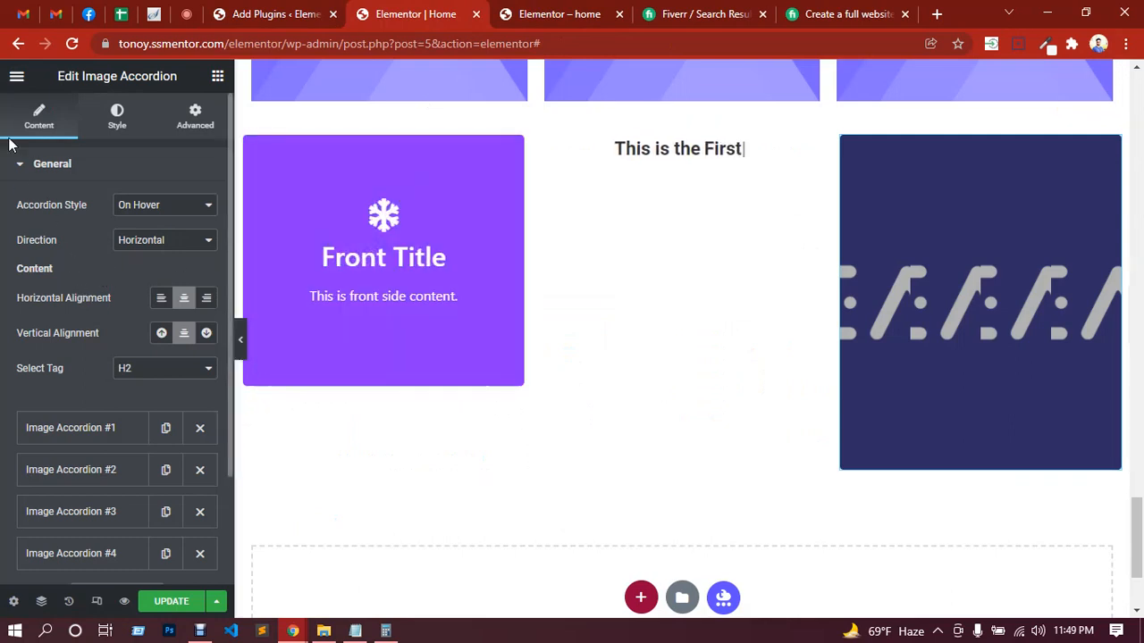
left_click(217, 79)
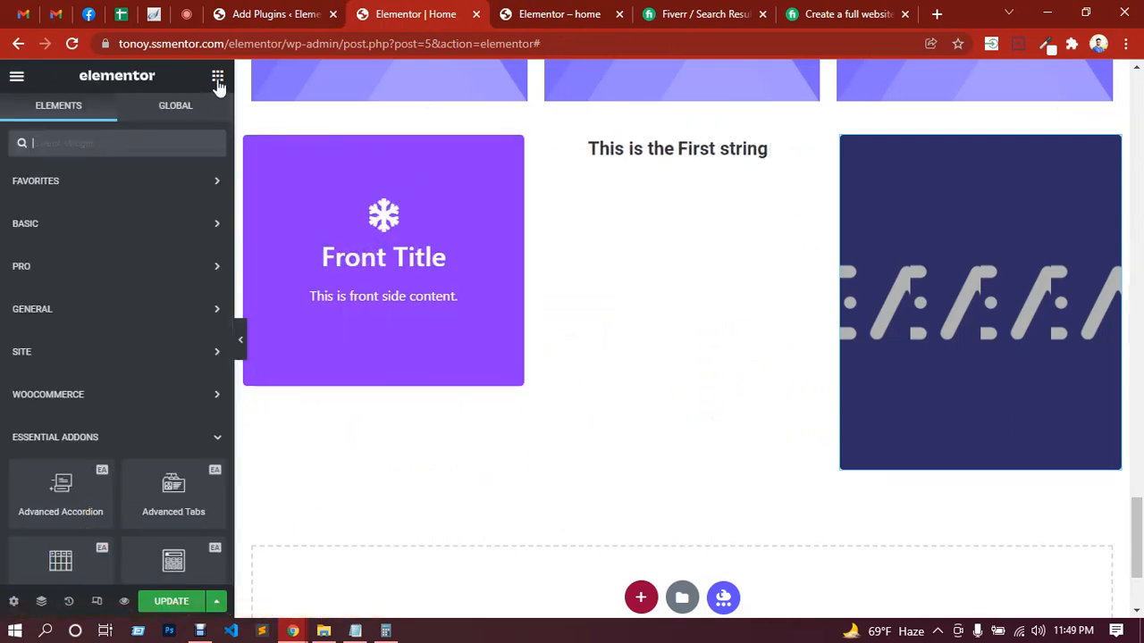
left_click(217, 440)
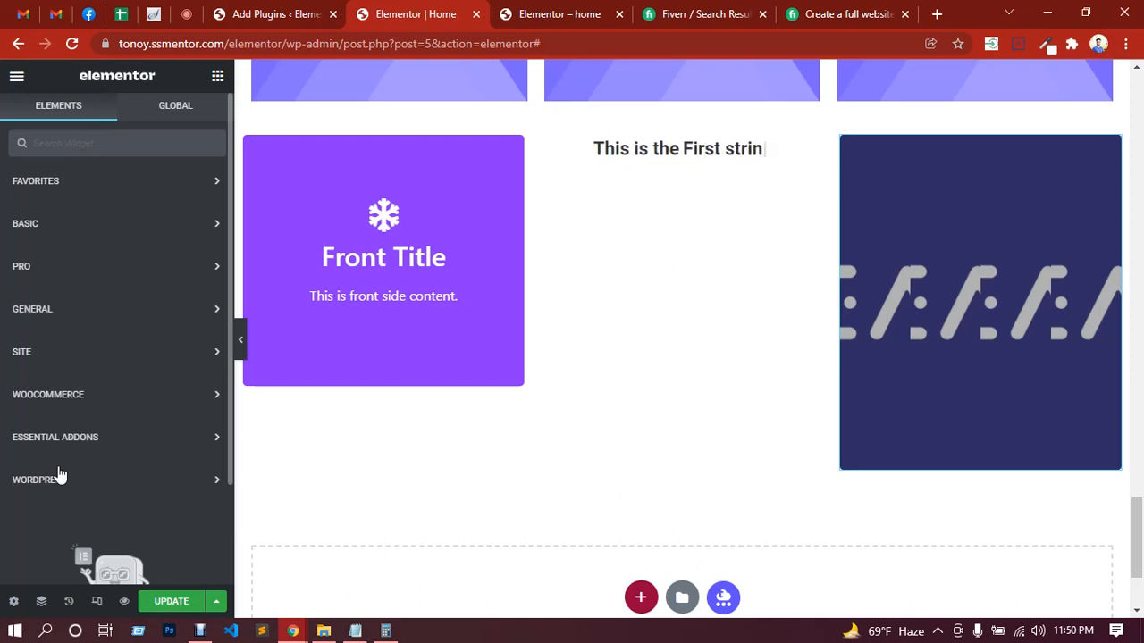
Step: Read through the participants' latest in-call messages in Google Meet
left_click(187, 13)
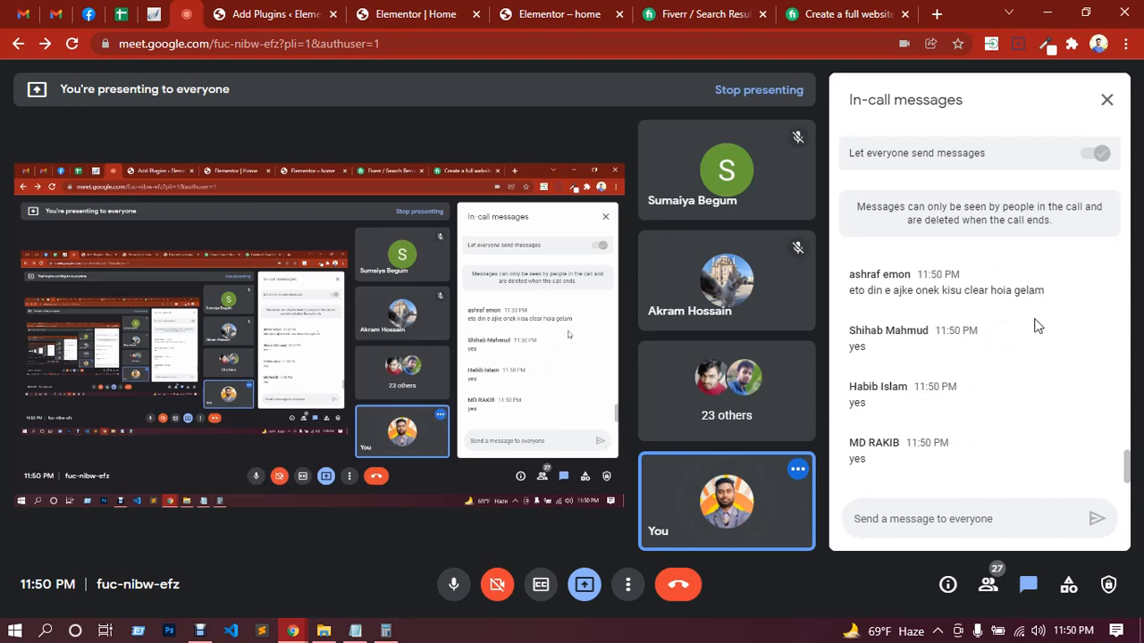
scroll(1036, 321, "up", 1)
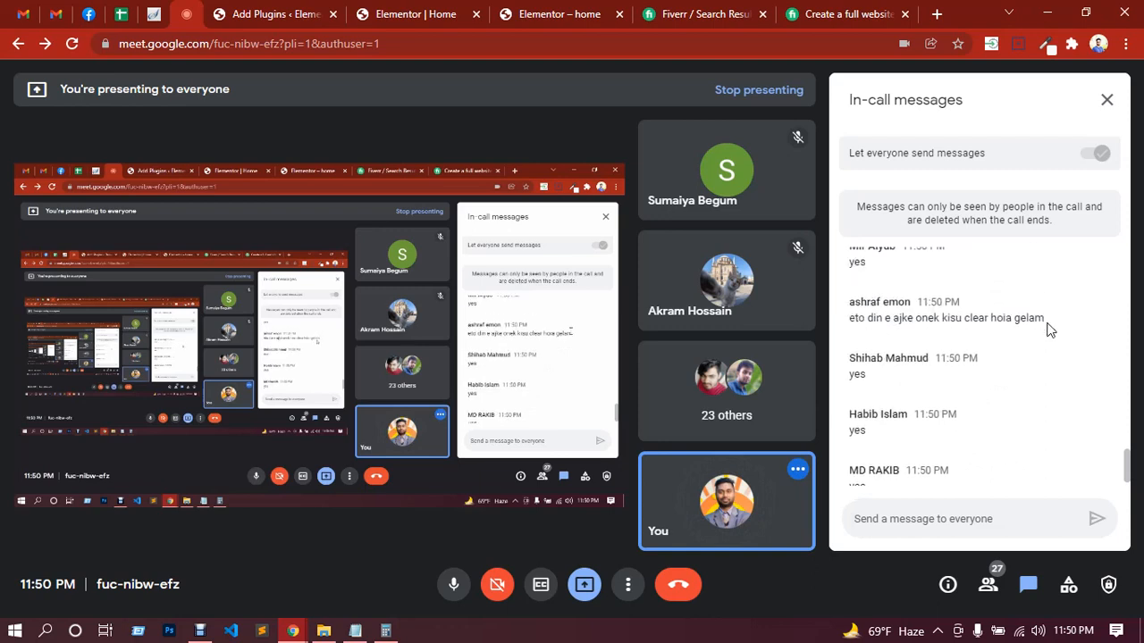
scroll(1051, 326, "down", 3)
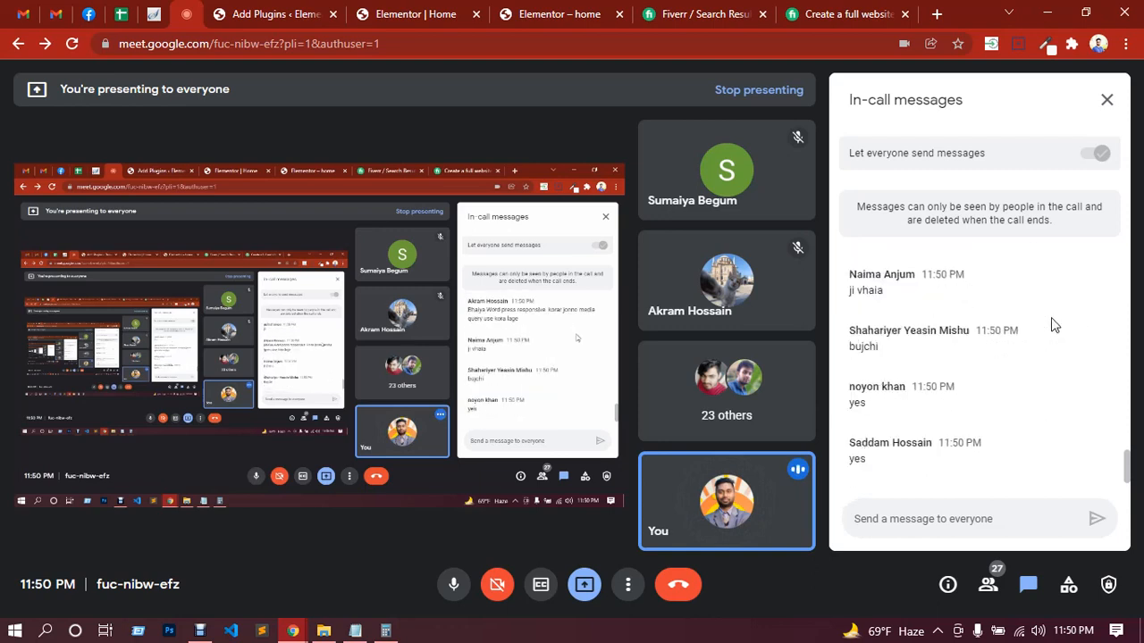
scroll(1045, 333, "up", 1)
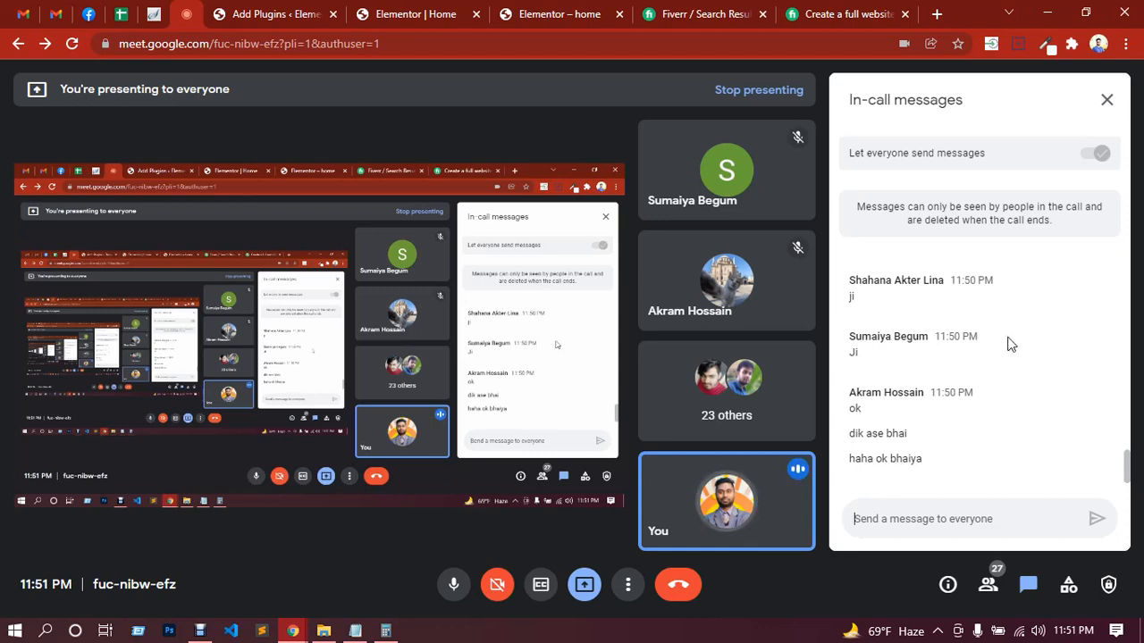
Step: Return to the WordPress plugin search results and activate Happy Addons for Elementor
left_click(428, 13)
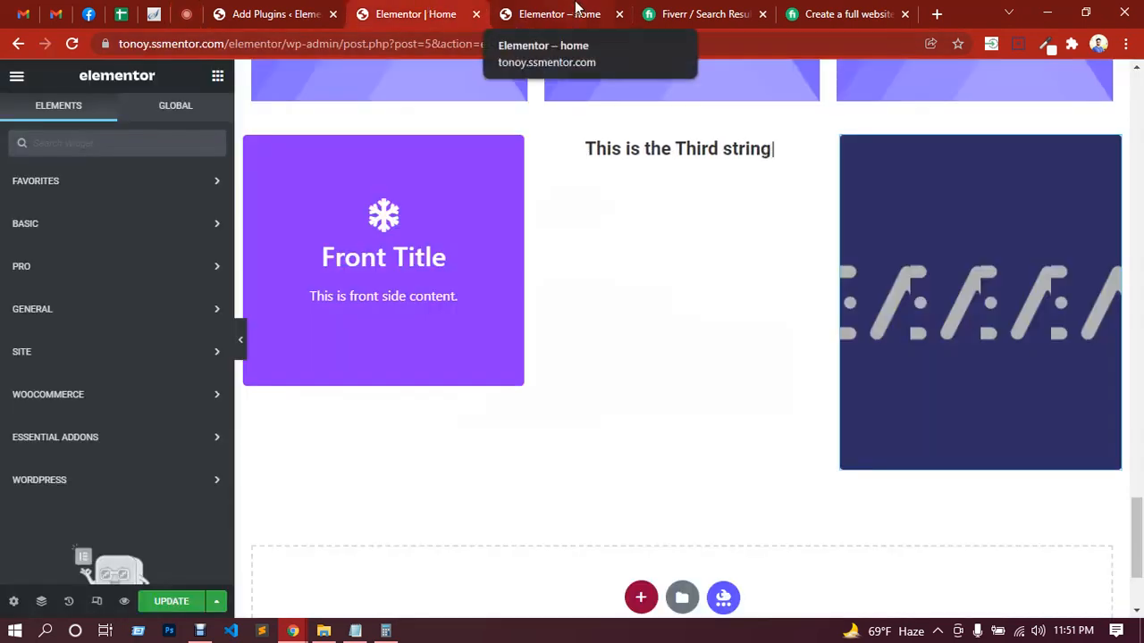
left_click(577, 9)
left_click(302, 8)
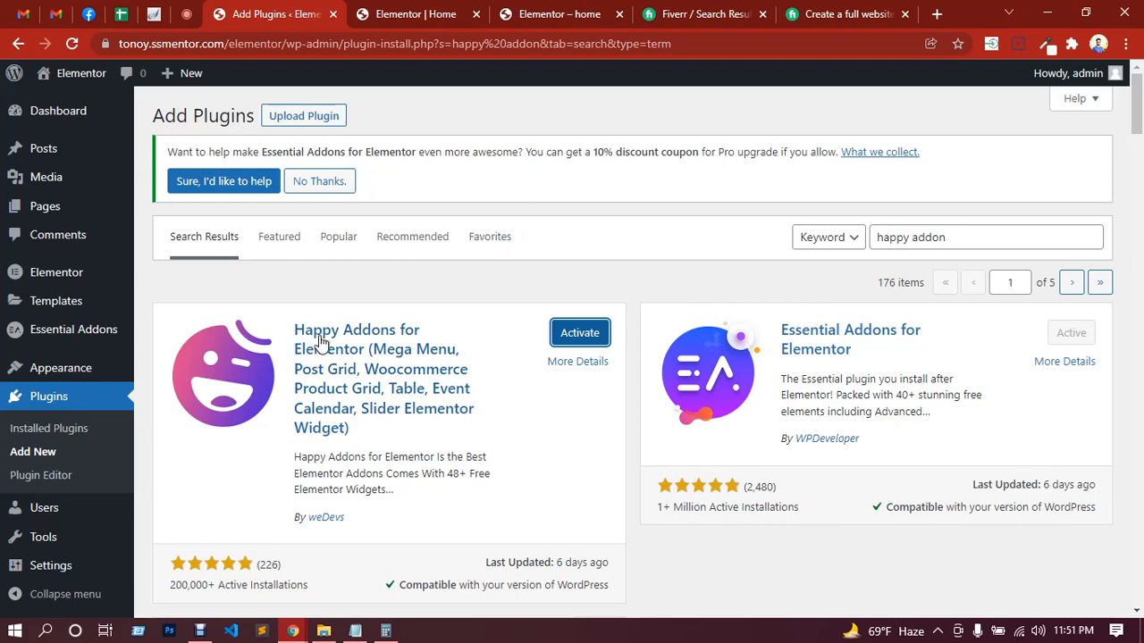
left_click(202, 631)
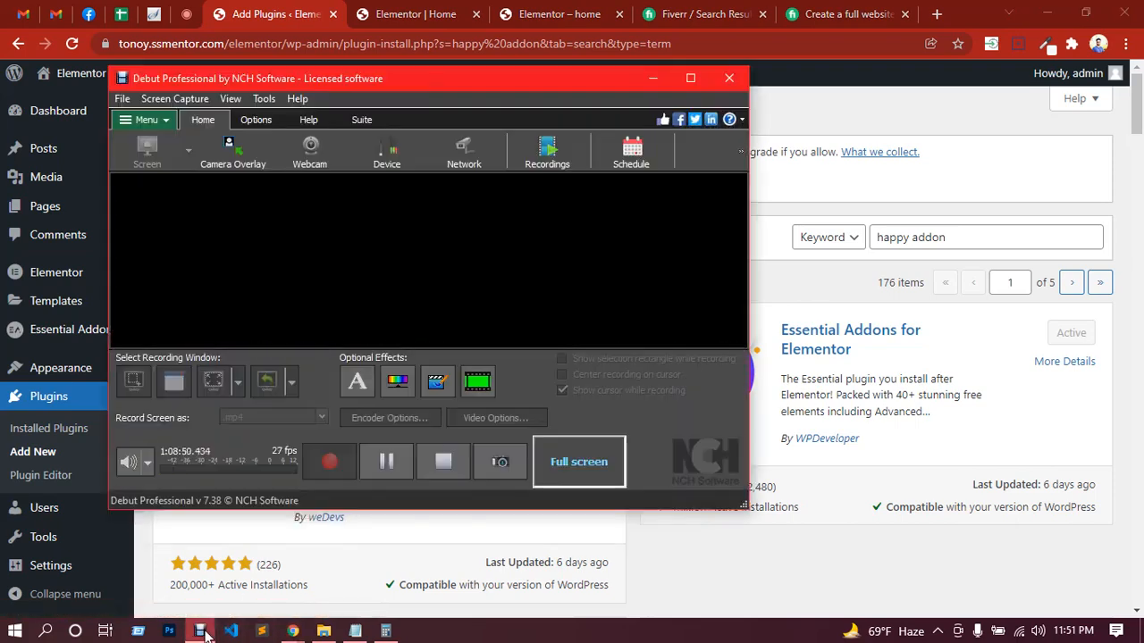
left_click(202, 631)
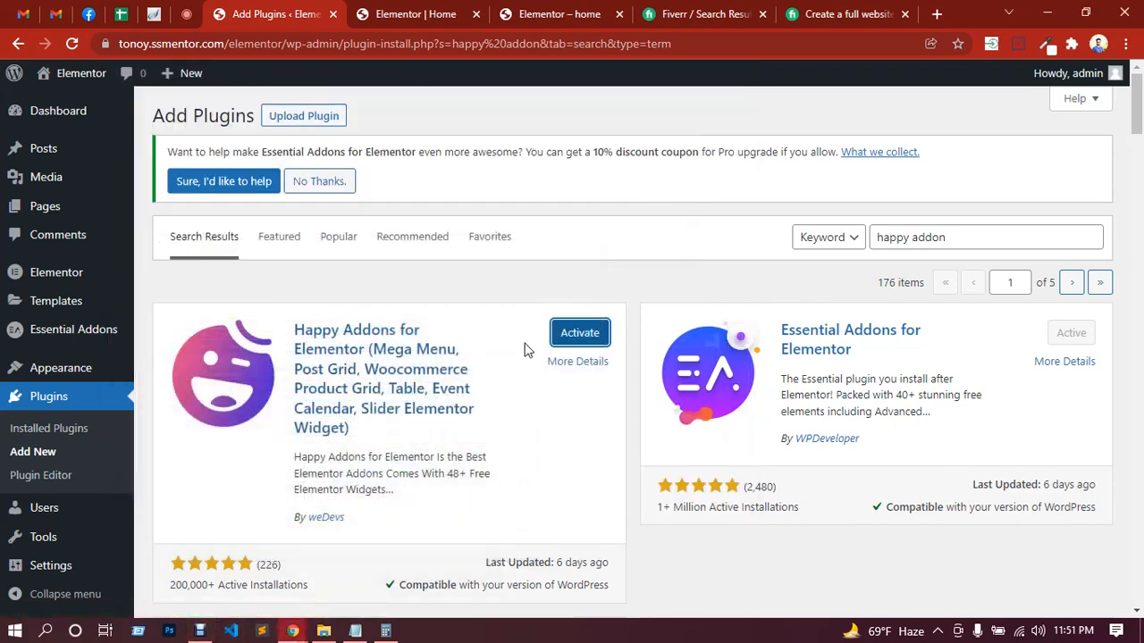
left_click(569, 337)
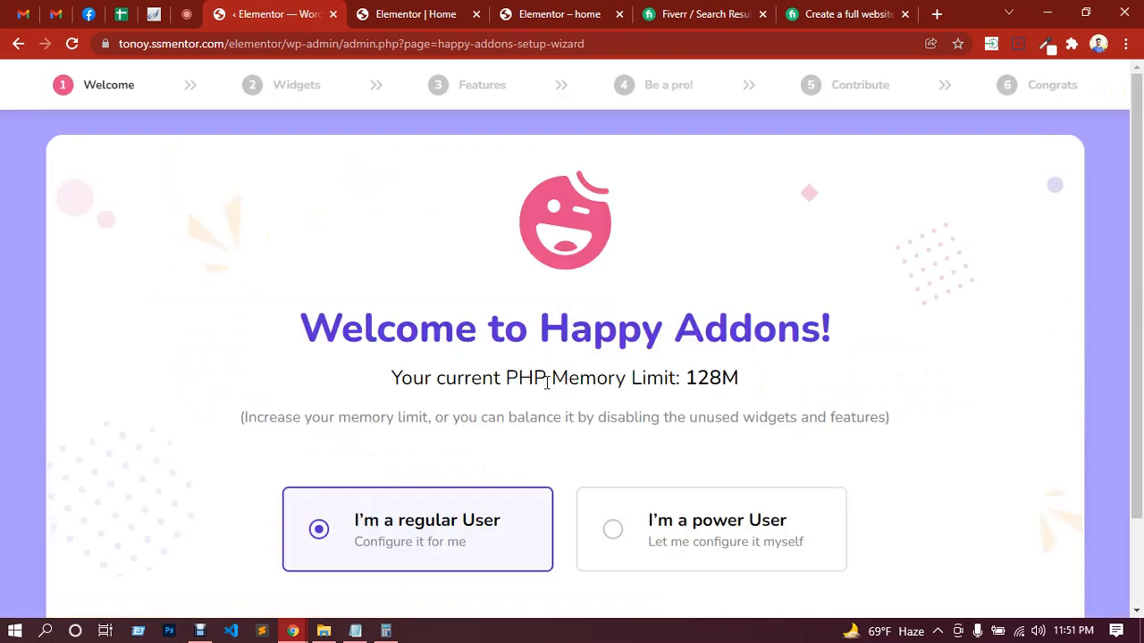
Step: Choose the "I'm a power User" setup for Happy Addons and continue to the widget selection
scroll(510, 454, "down", 2)
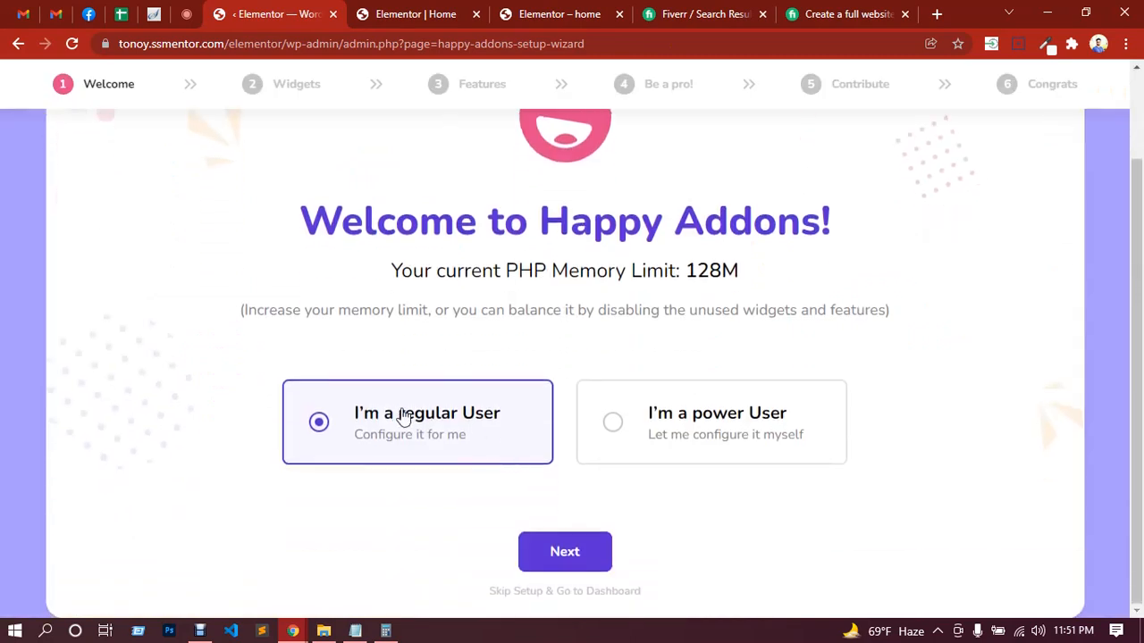
left_click(615, 423)
left_click(564, 551)
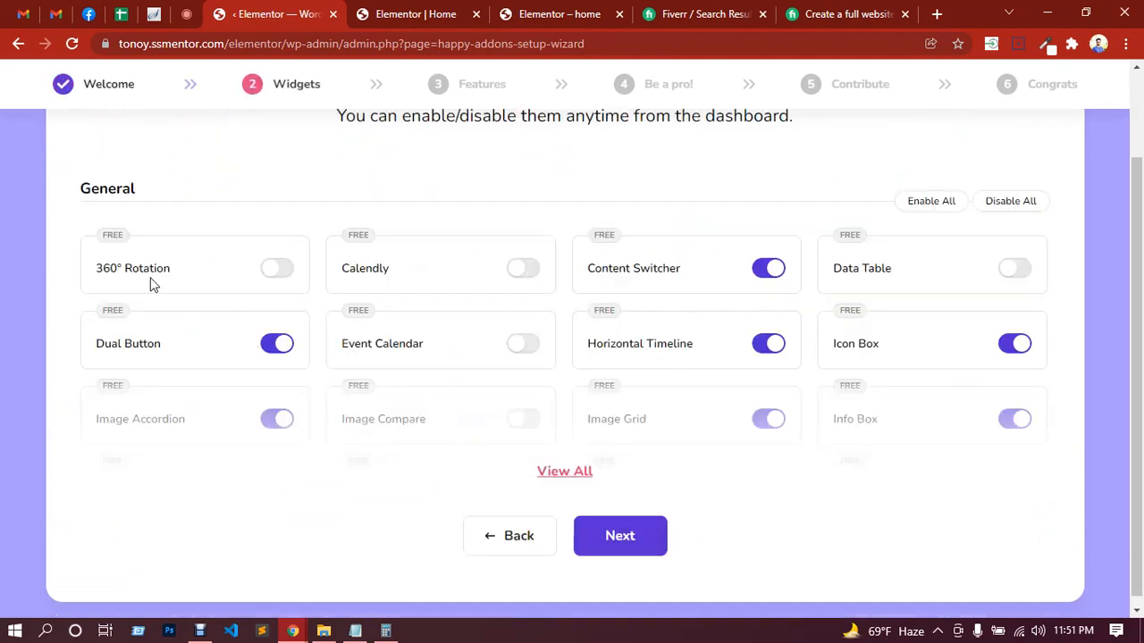
Step: Enable the 360° Rotation, Calendly, Data Table, Event Calendar and Image Compare widgets in the General group
left_click(279, 273)
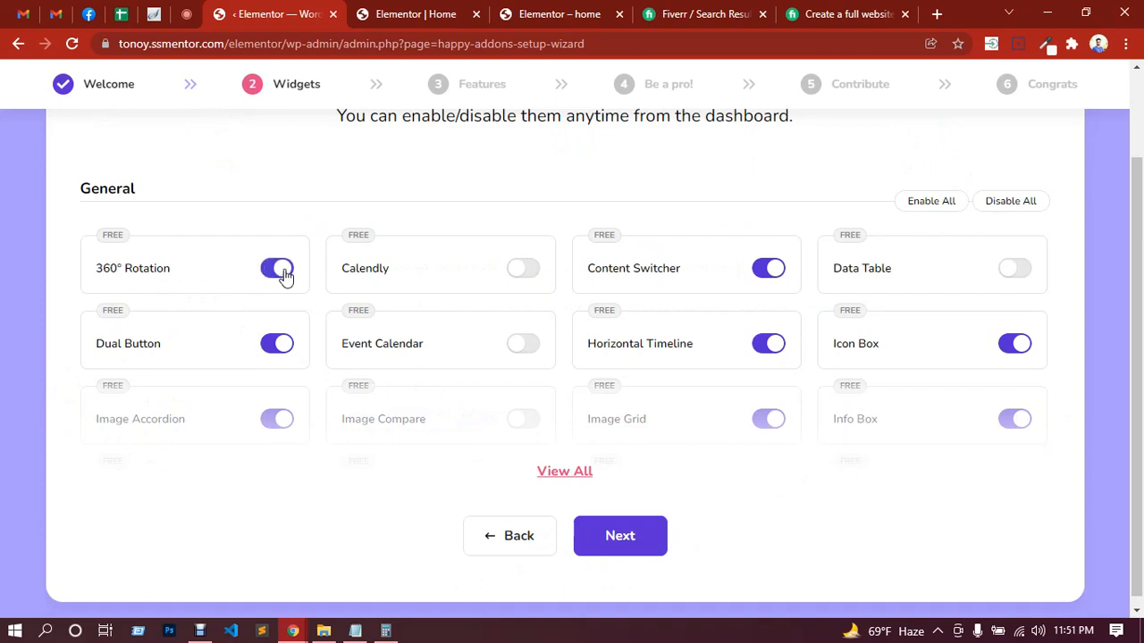
left_click(524, 273)
left_click(1018, 274)
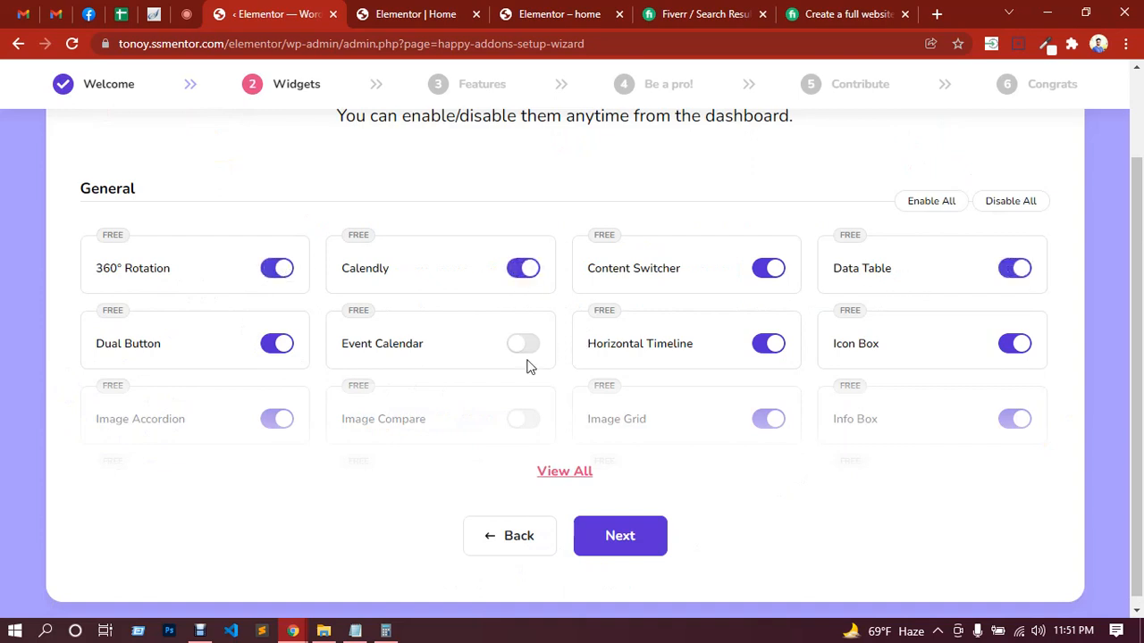
left_click(531, 351)
left_click(525, 422)
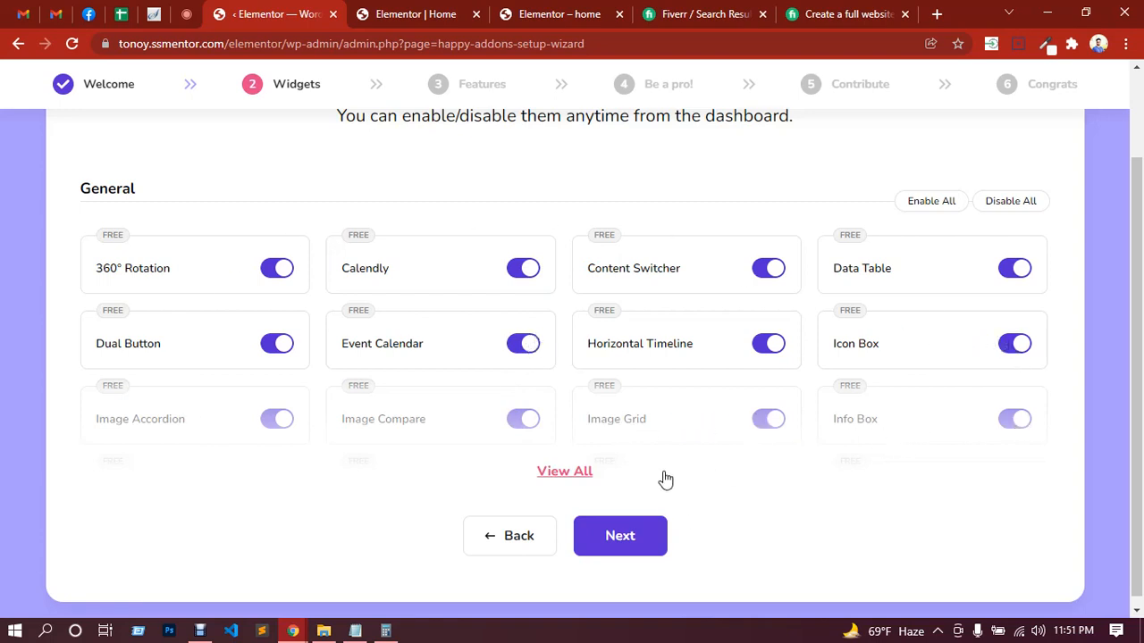
Step: Show the complete widget list in the setup wizard and enable the News Ticker and Skill Bars widgets
left_click(620, 536)
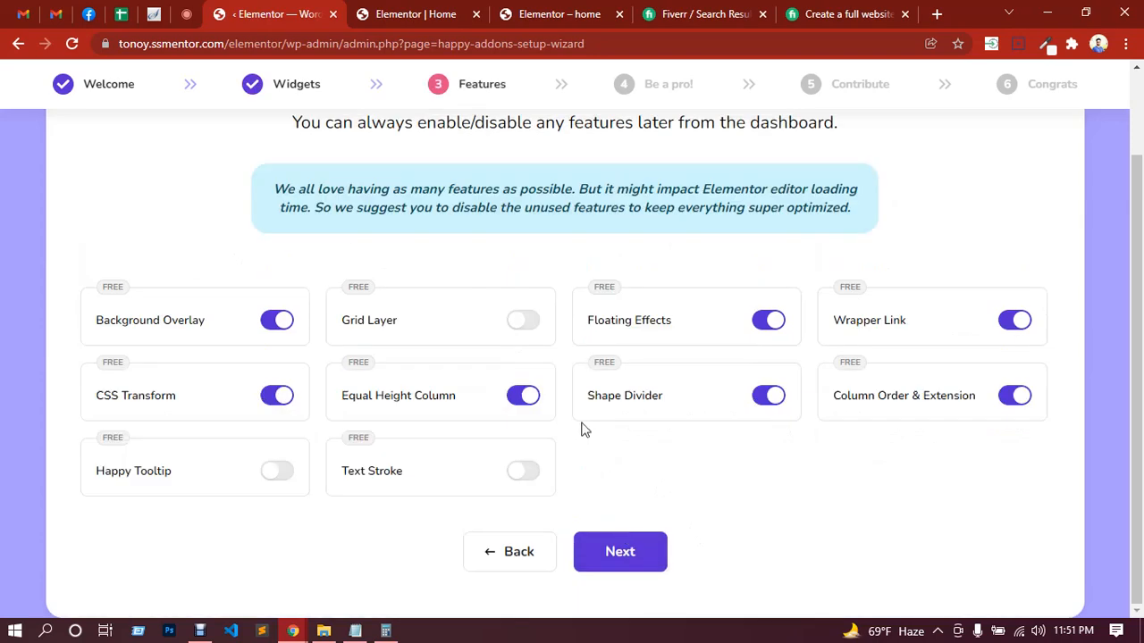
left_click(500, 550)
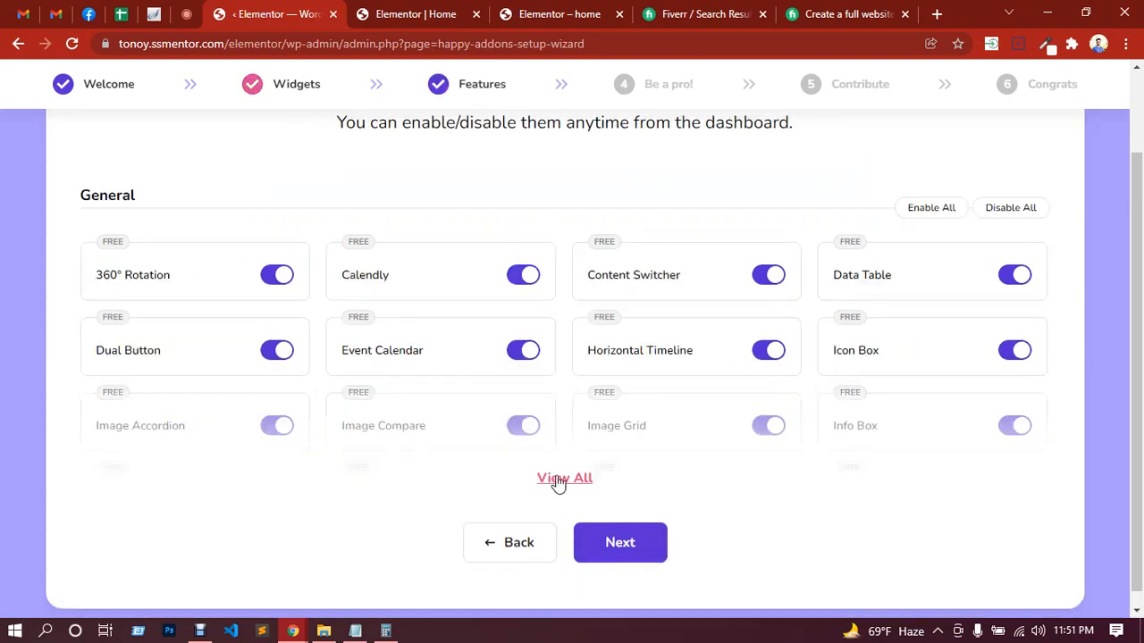
scroll(574, 483, "down", 2)
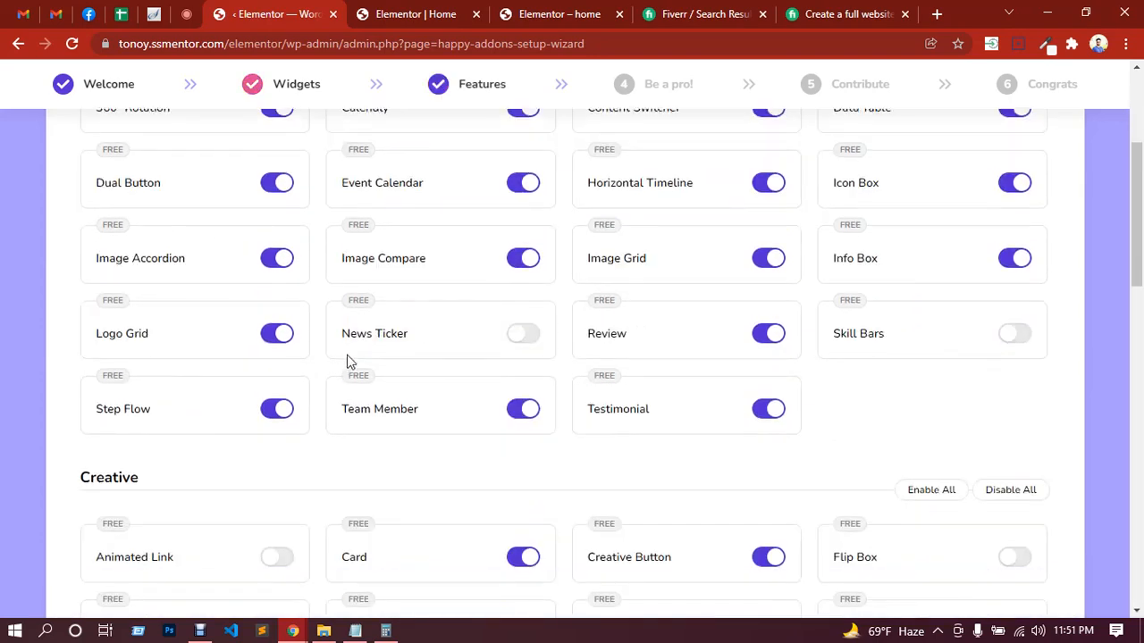
left_click(526, 333)
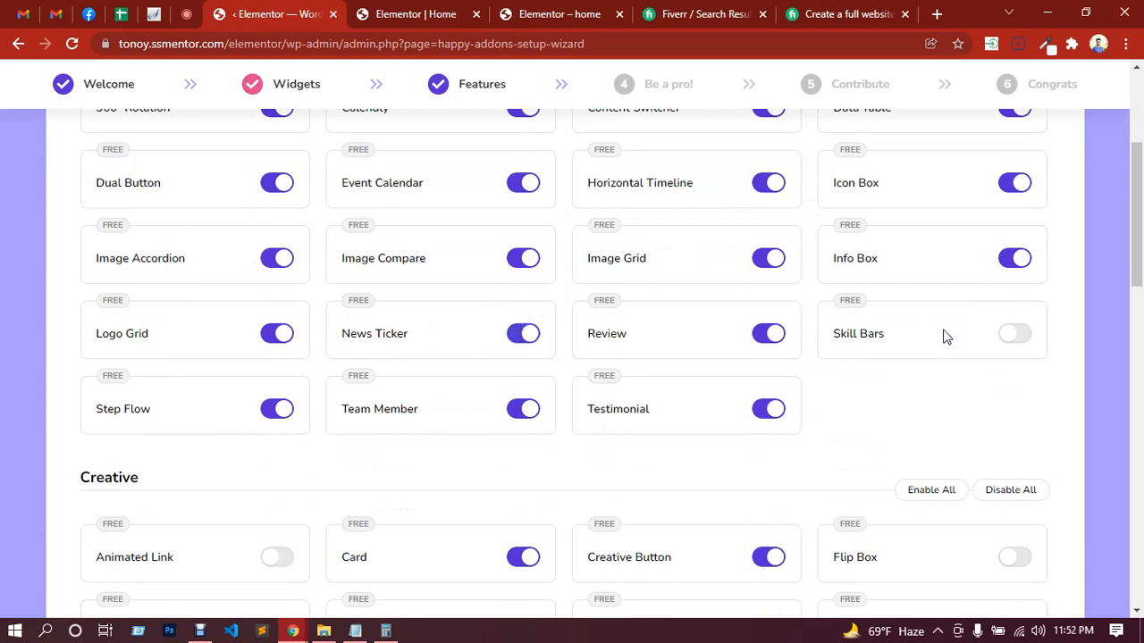
left_click(1016, 335)
Step: Enable the Animated Link, Flip Box, Image Stack Group, Gradient Heading and Number widgets in the Creative group
scroll(420, 447, "down", 3)
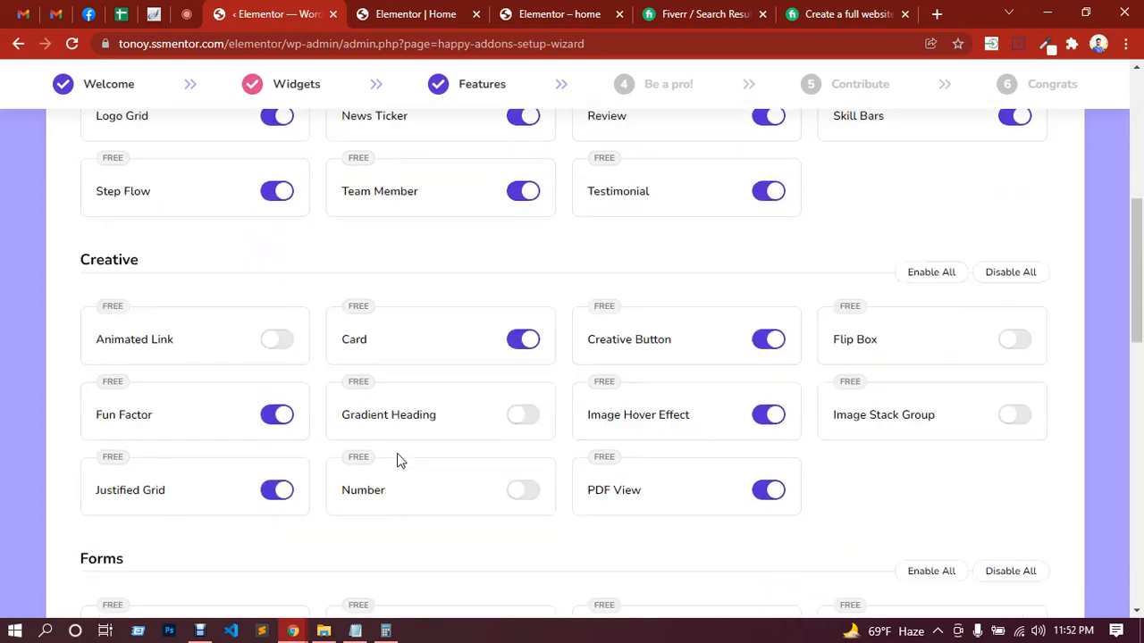
left_click(277, 306)
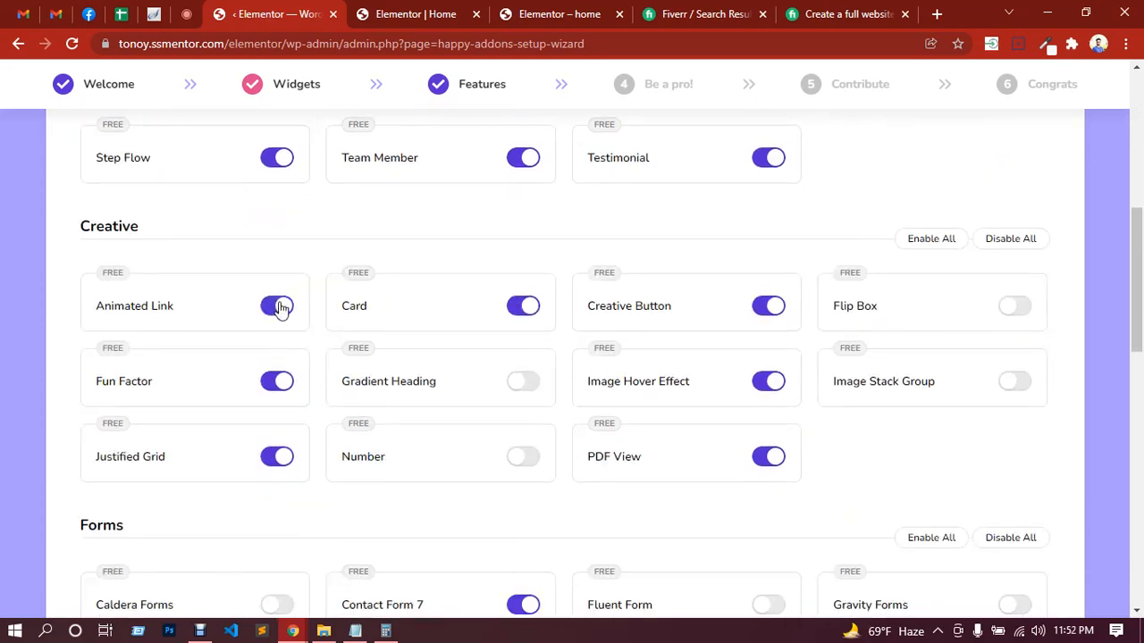
left_click(1017, 309)
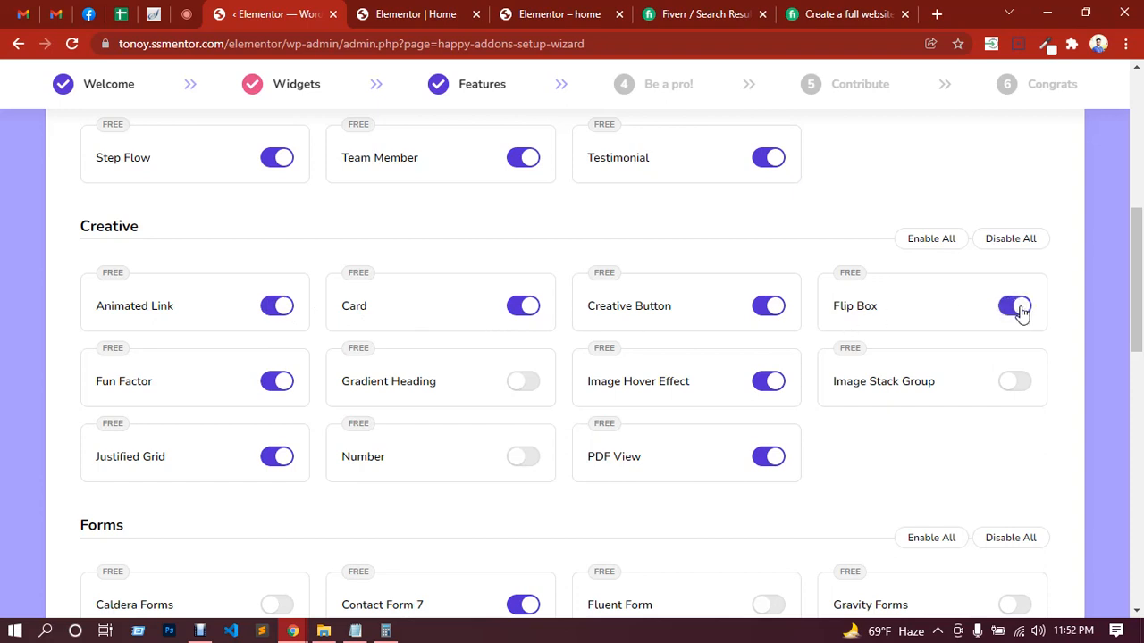
left_click(1014, 382)
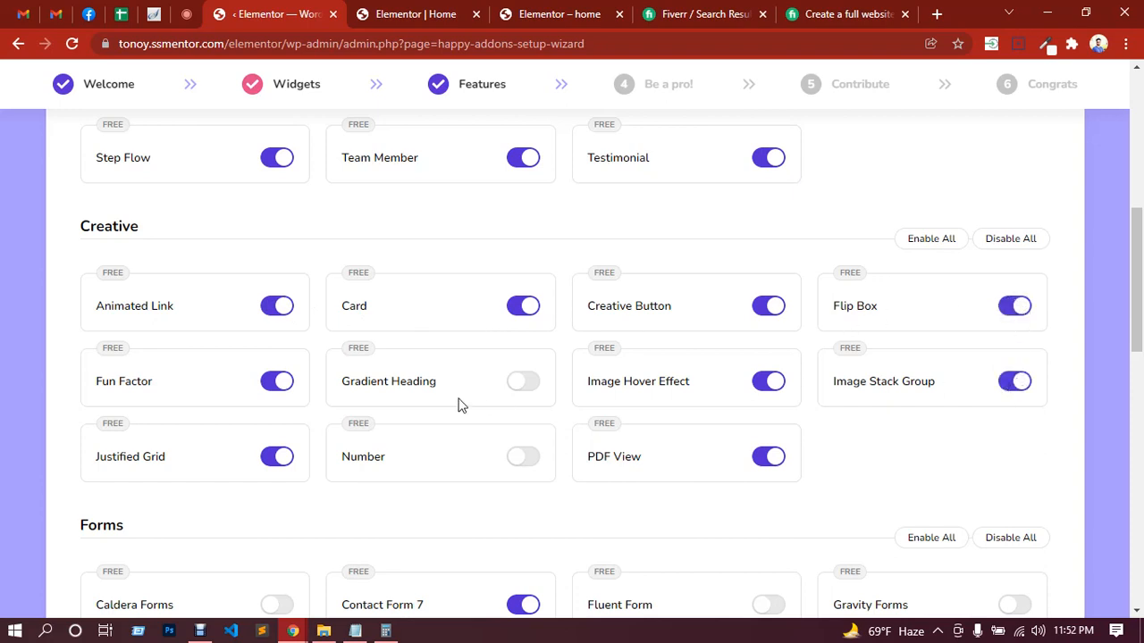
left_click(524, 385)
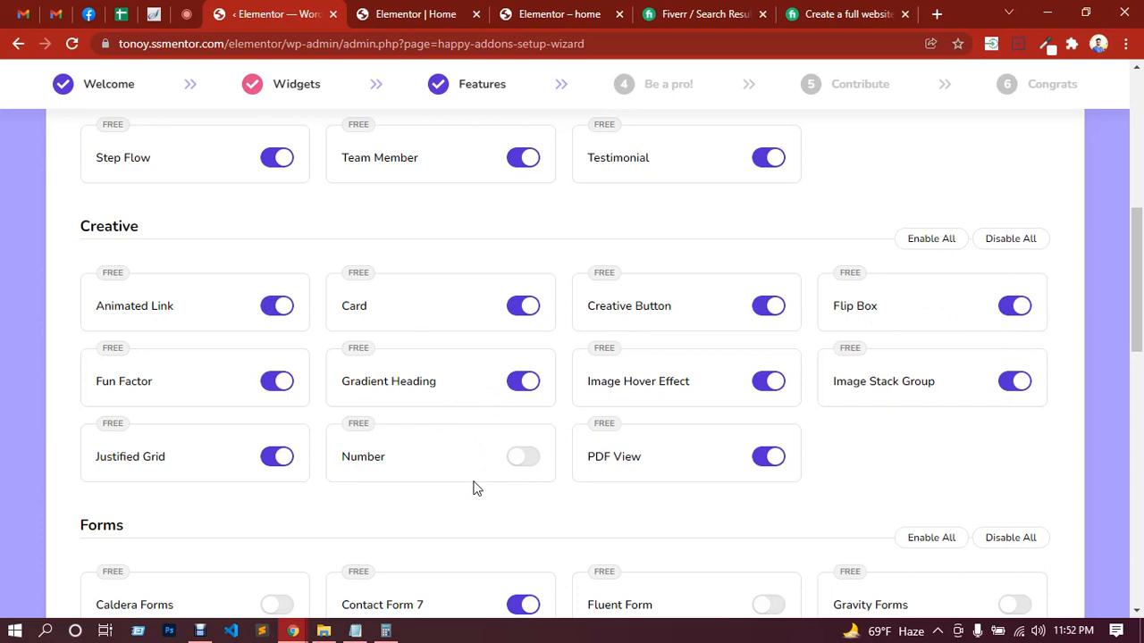
left_click(527, 460)
Step: Leave the form widgets as they are and enable the Carousel, Pricing Table and Bar Chart widgets
scroll(533, 458, "down", 4)
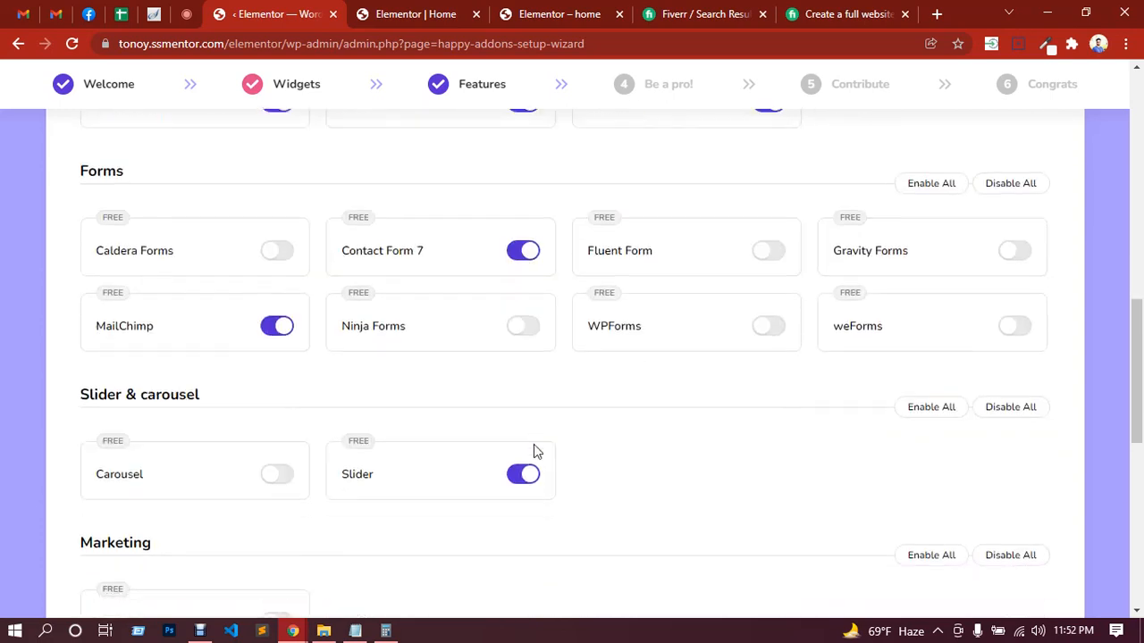
scroll(535, 452, "down", 2)
left_click(282, 330)
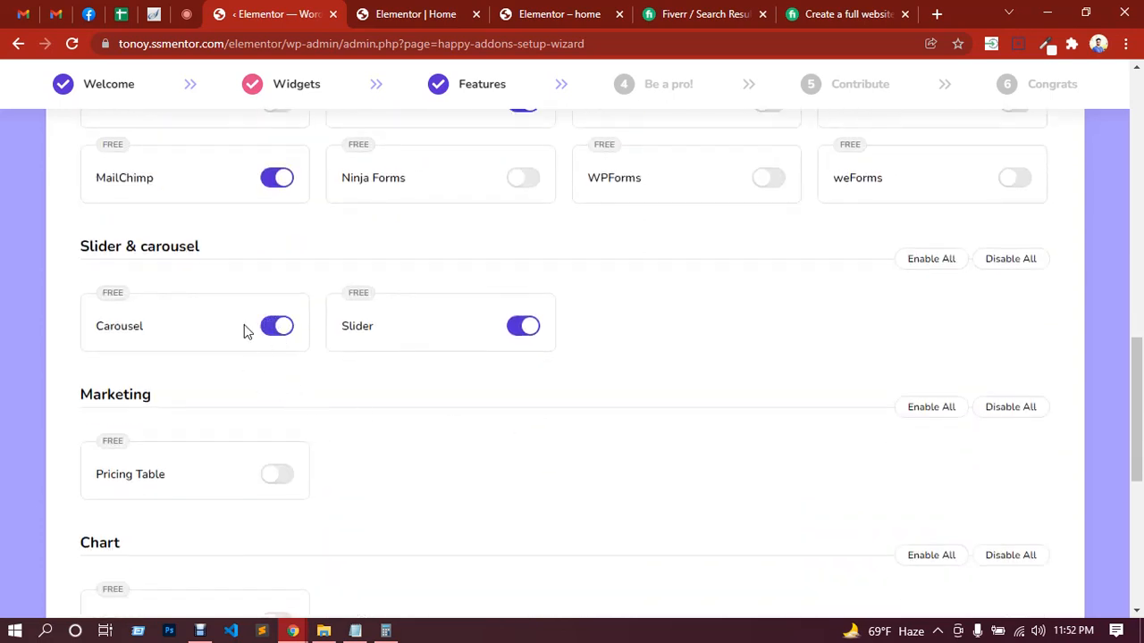
left_click(293, 477)
scroll(439, 470, "down", 4)
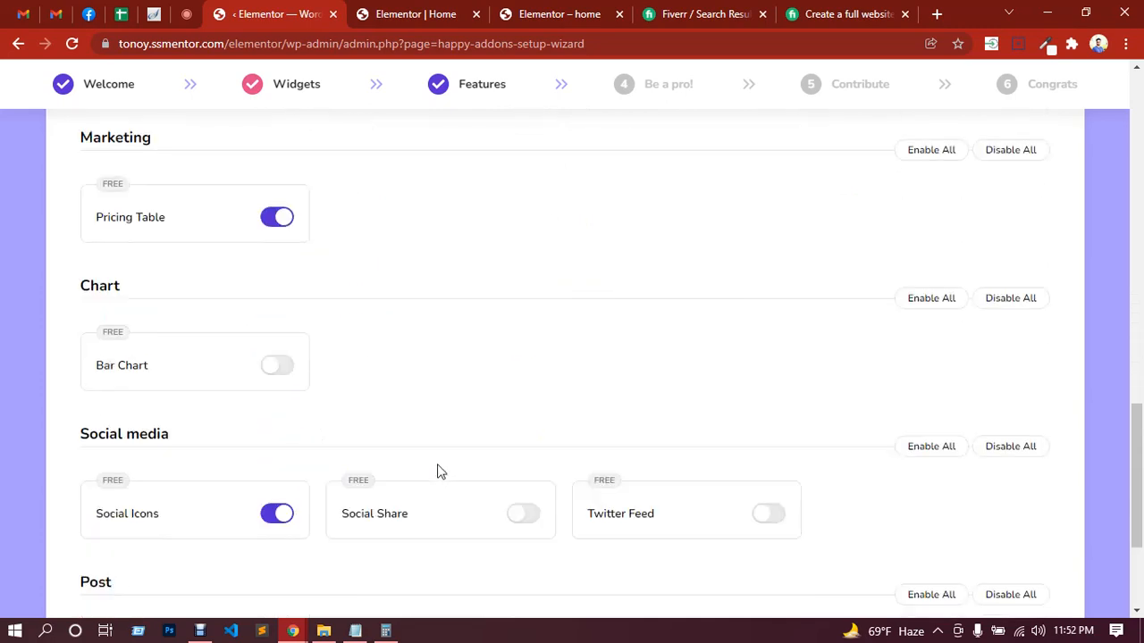
left_click(291, 290)
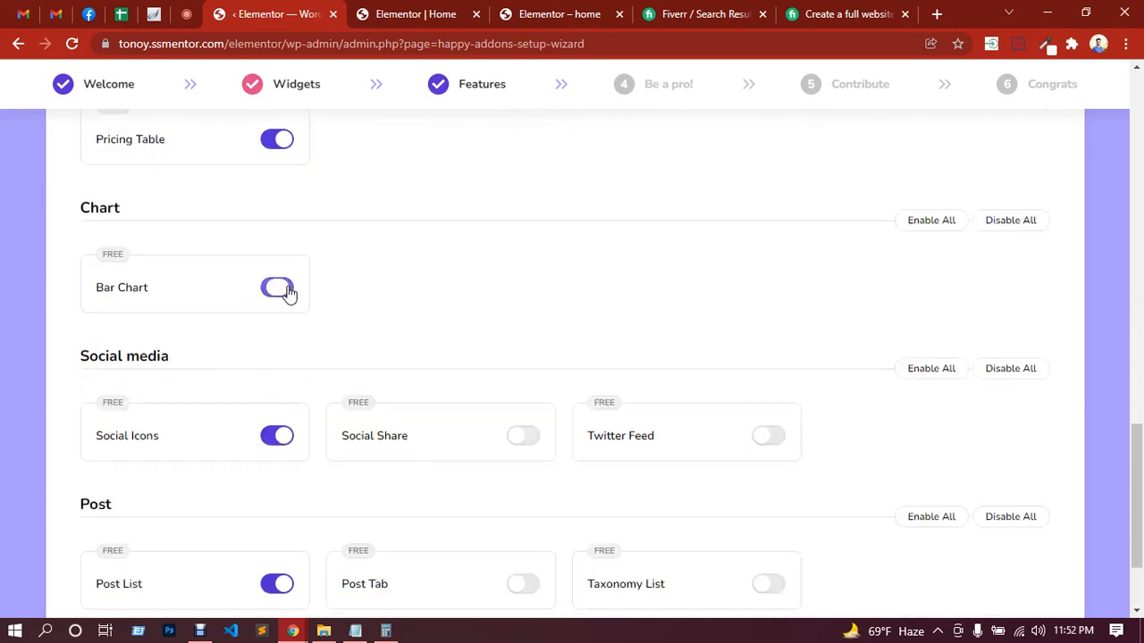
Step: Enable the Social Share, Twitter Feed, Post Tab and Taxonomy List widgets and continue to the features stage
left_click(525, 440)
left_click(767, 439)
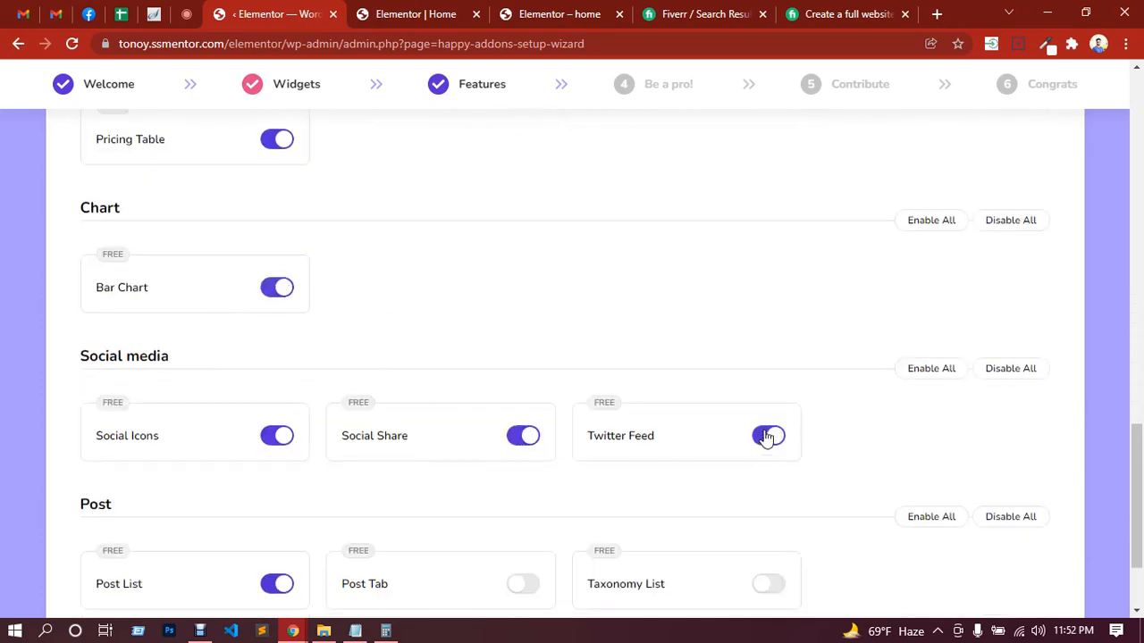
scroll(762, 436, "down", 2)
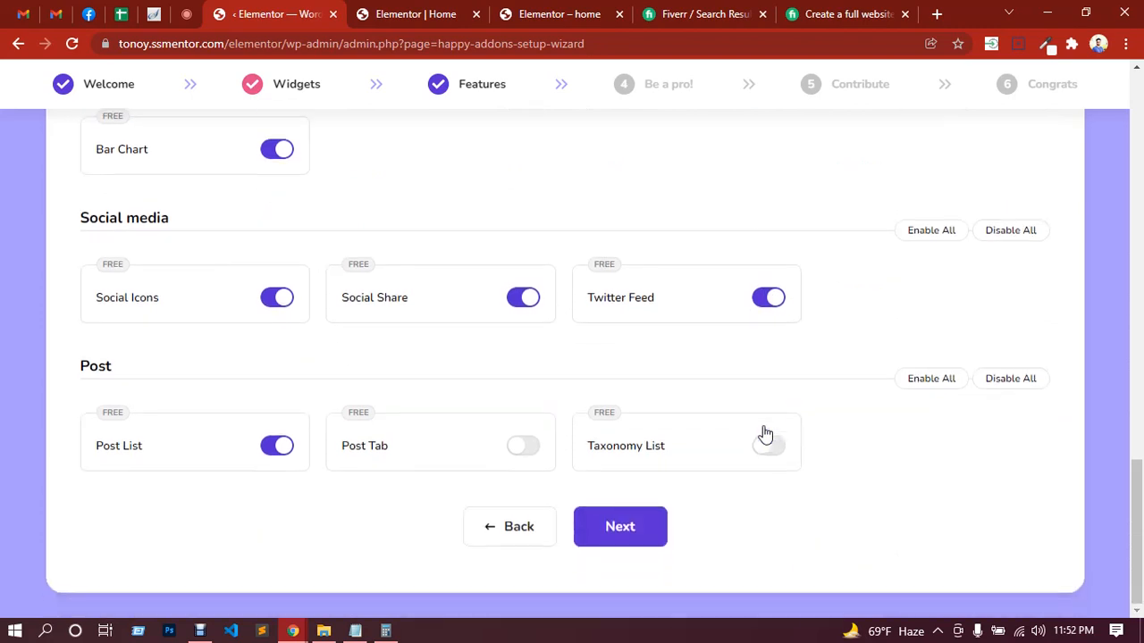
left_click(527, 451)
left_click(770, 446)
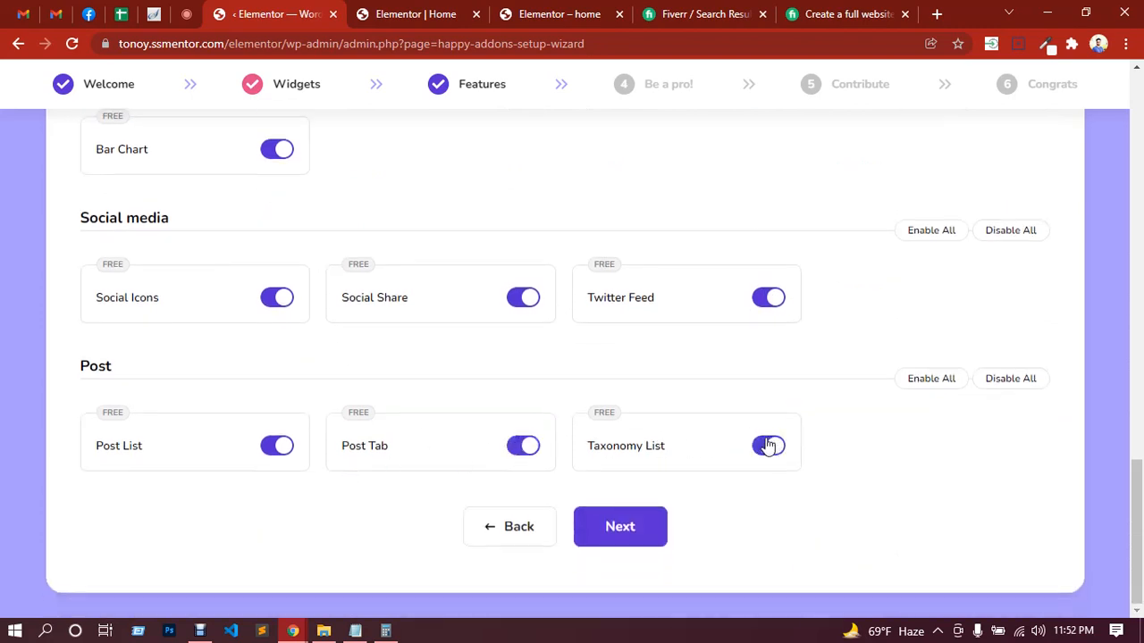
left_click(616, 534)
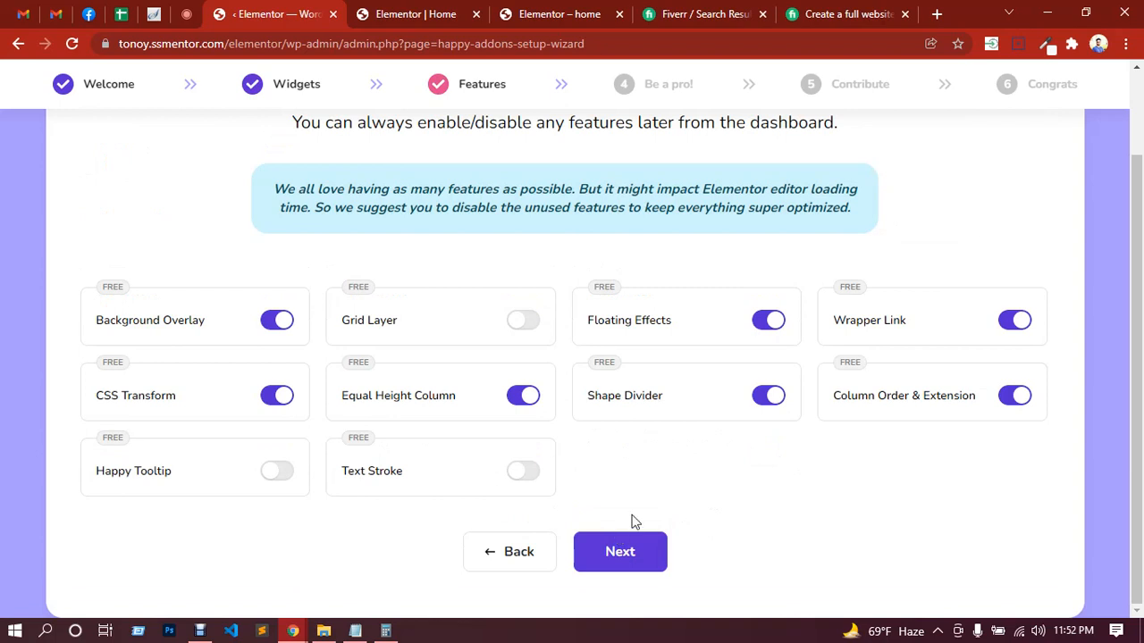
Step: Enable the Happy Tooltip, Text Stroke and Grid Layer features and proceed with the setup
left_click(293, 474)
left_click(526, 471)
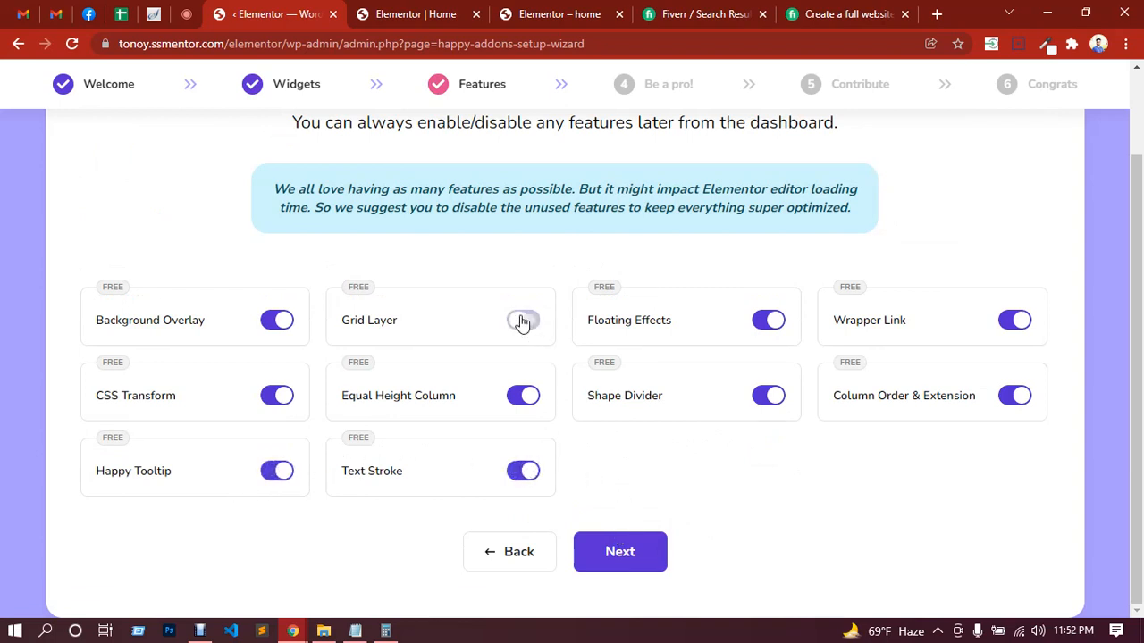
left_click(523, 321)
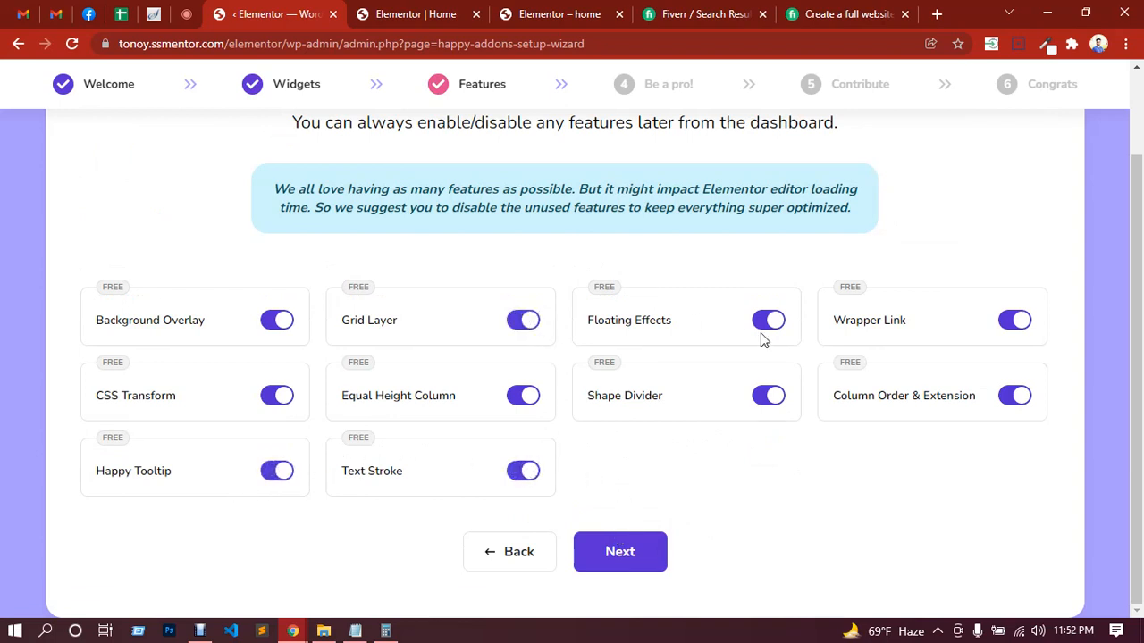
left_click(631, 552)
Step: Pass the pro offer without upgrading, keep the contribution option on, and finish the Happy Addons setup
scroll(497, 442, "down", 2)
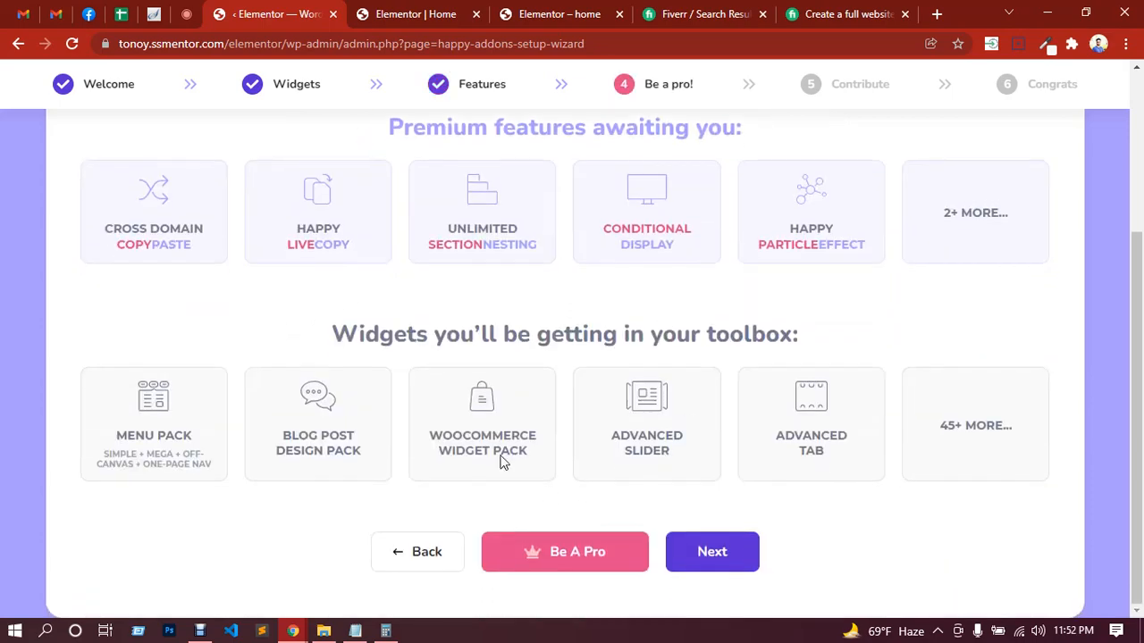
left_click(720, 555)
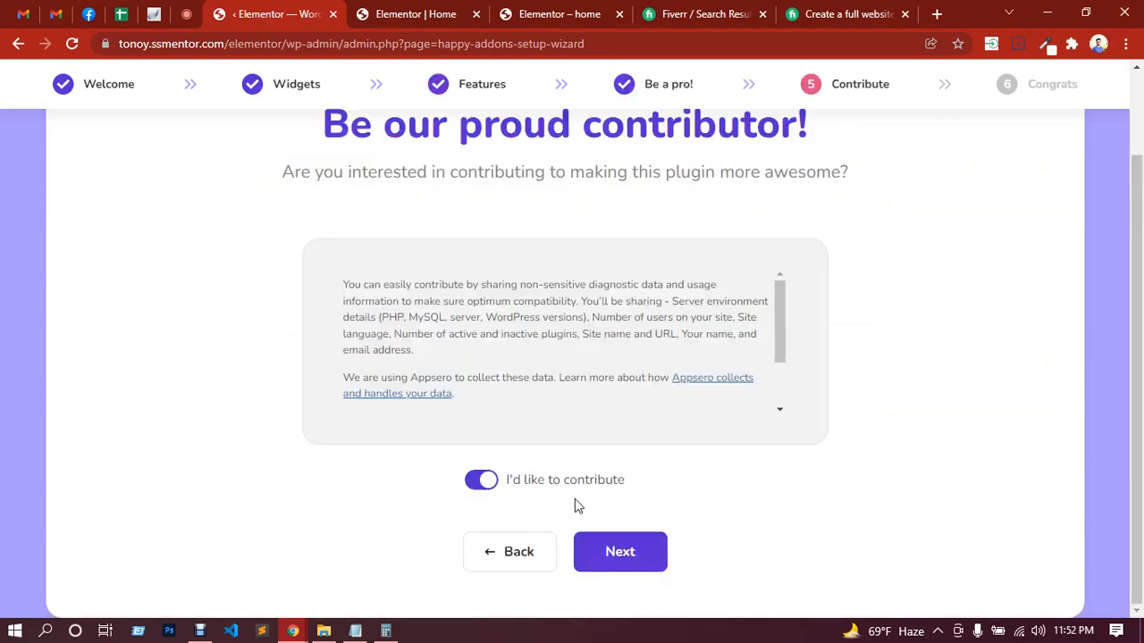
left_click(625, 561)
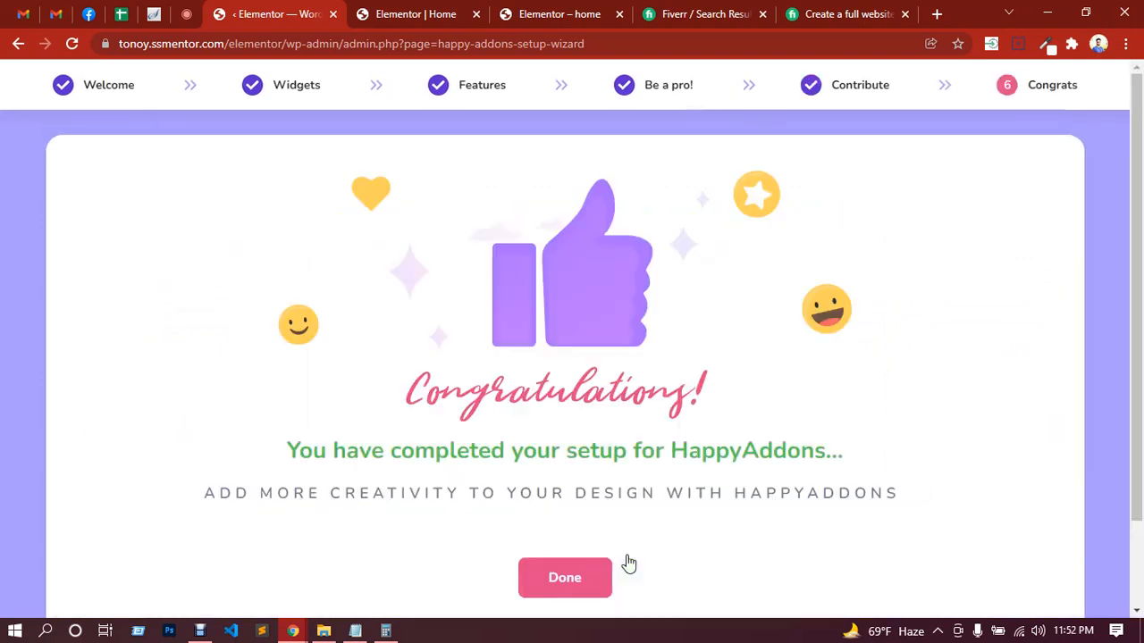
scroll(608, 527, "down", 1)
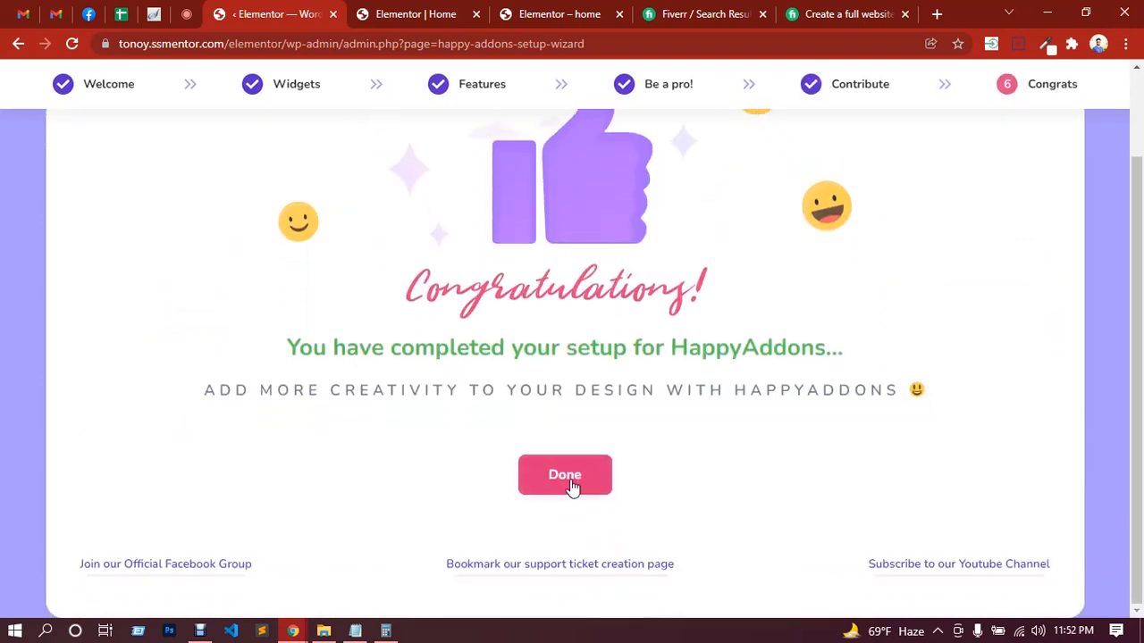
left_click(572, 484)
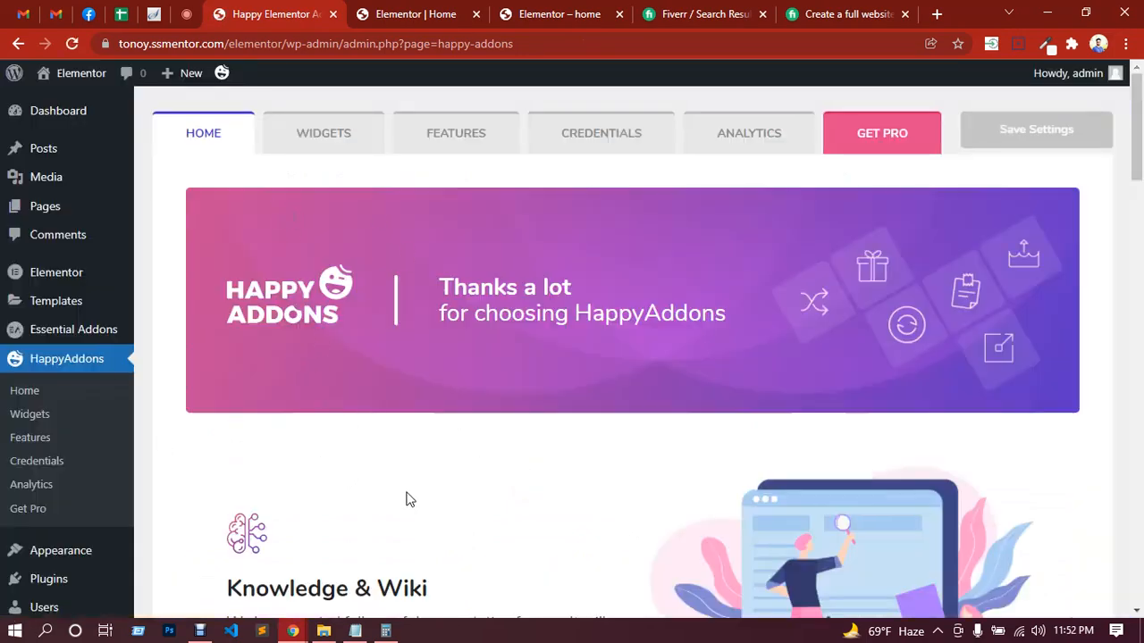
Step: Glance over the HappyAddons dashboard home and return to the Home page in the Elementor editor
scroll(415, 486, "down", 3)
scroll(416, 485, "up", 2)
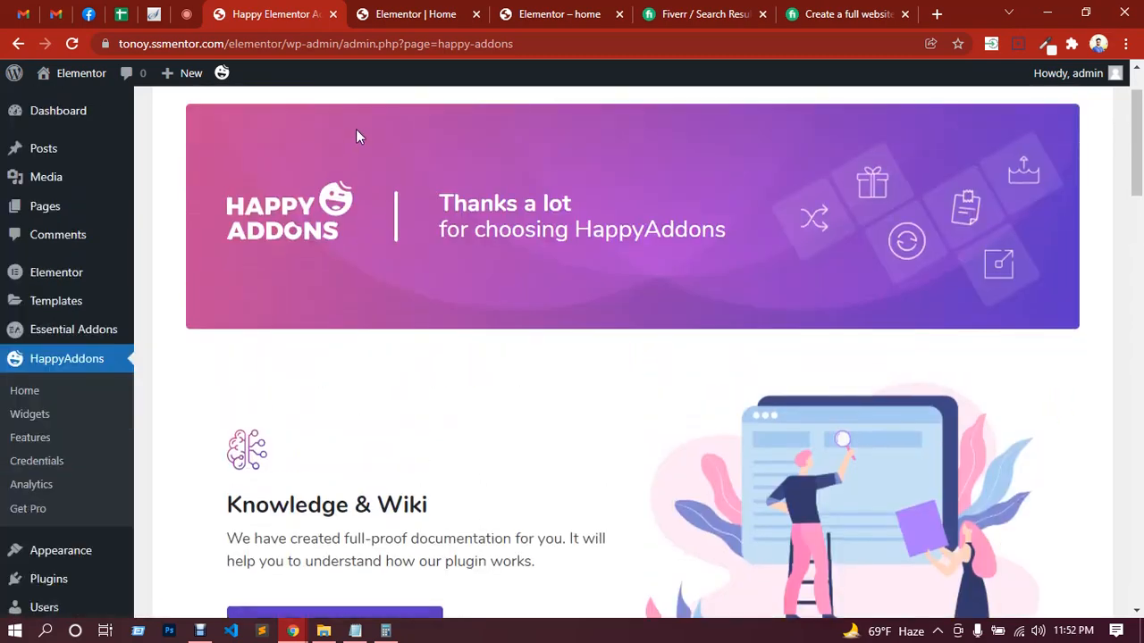
left_click(408, 15)
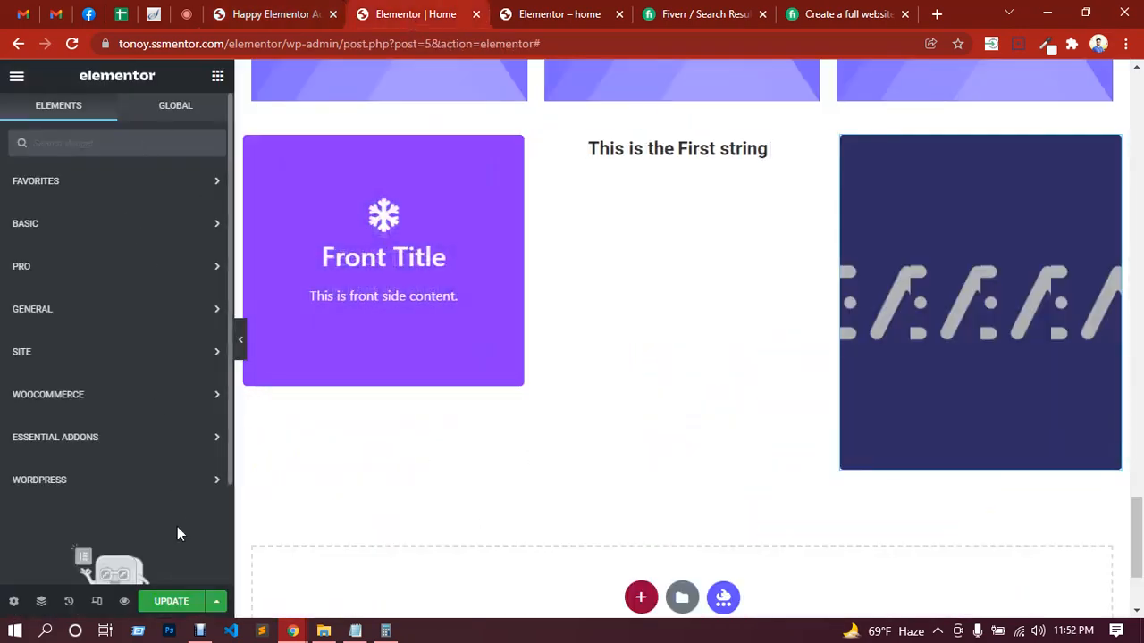
Step: Save the changes to the Home page and reload the Elementor editor
left_click(165, 601)
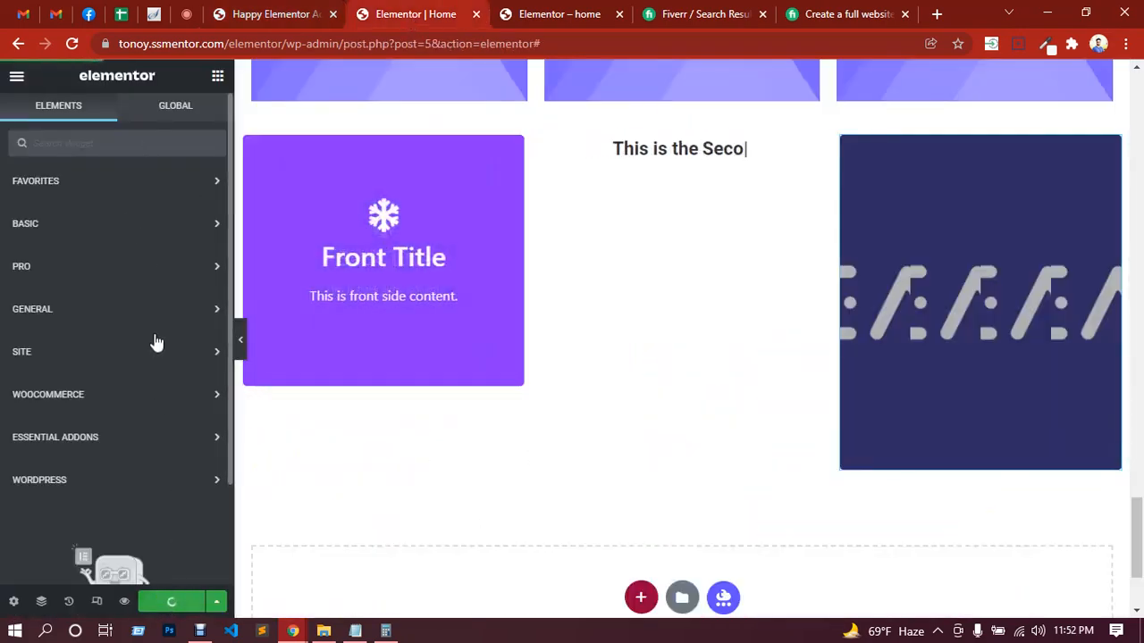
left_click(73, 45)
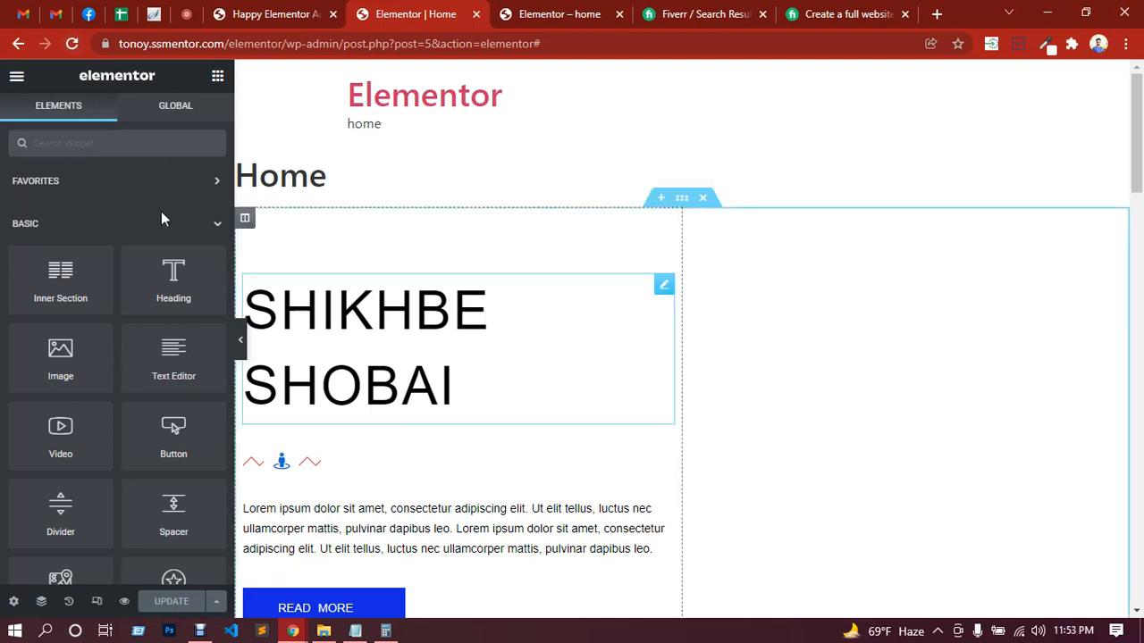
Step: Collapse the Basic, Pro, General and Essential Addons widget categories and bring up the Happy Addons widgets
left_click(215, 229)
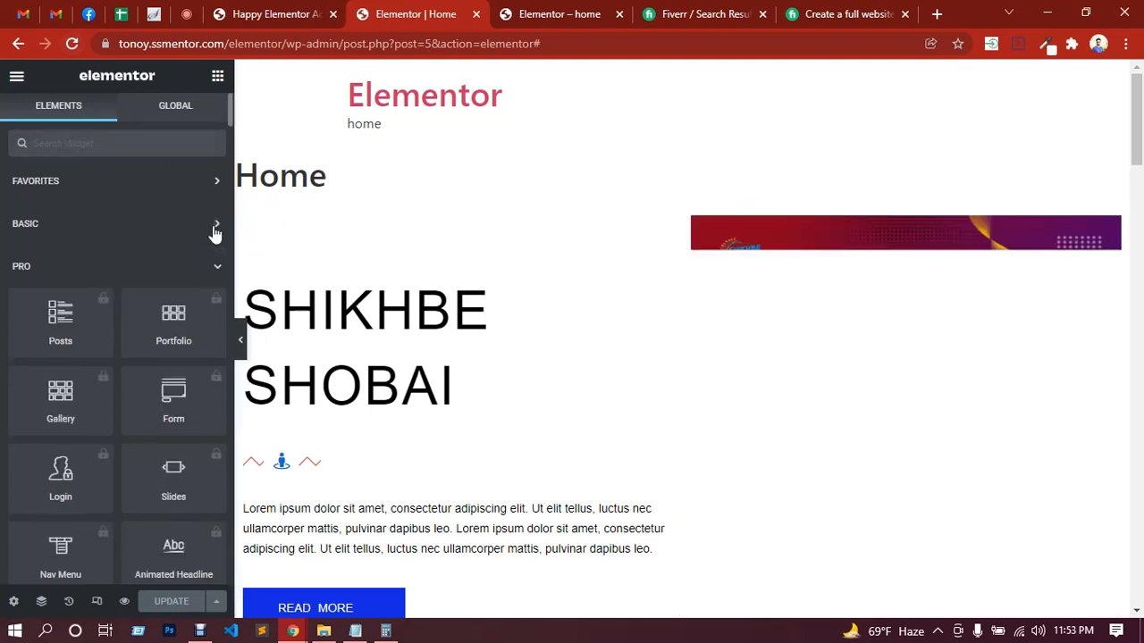
left_click(220, 268)
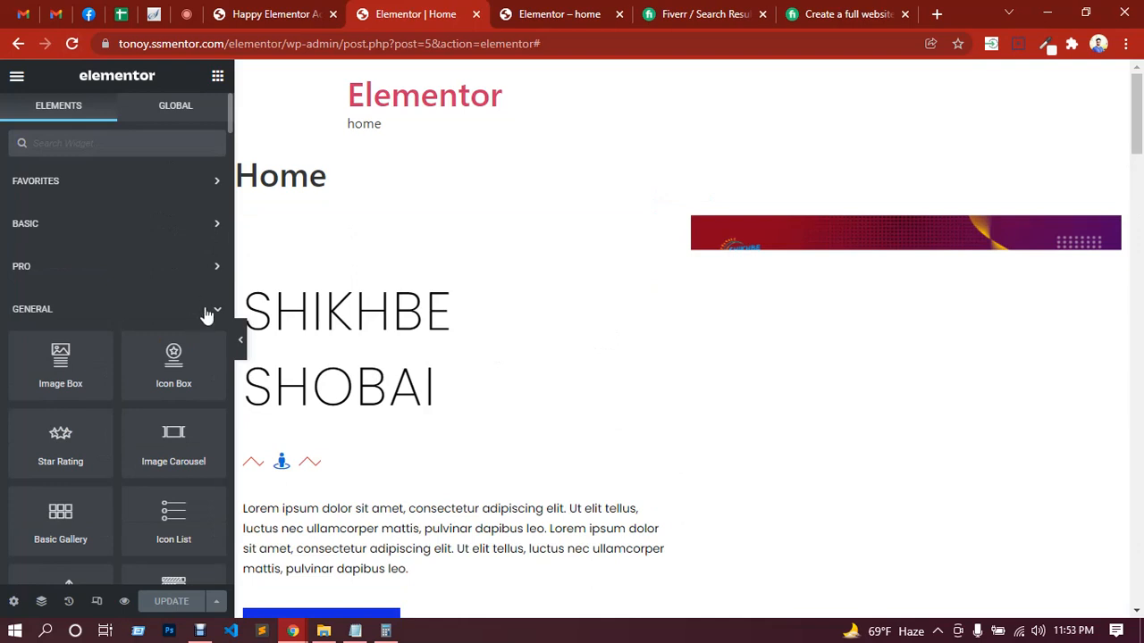
left_click(217, 312)
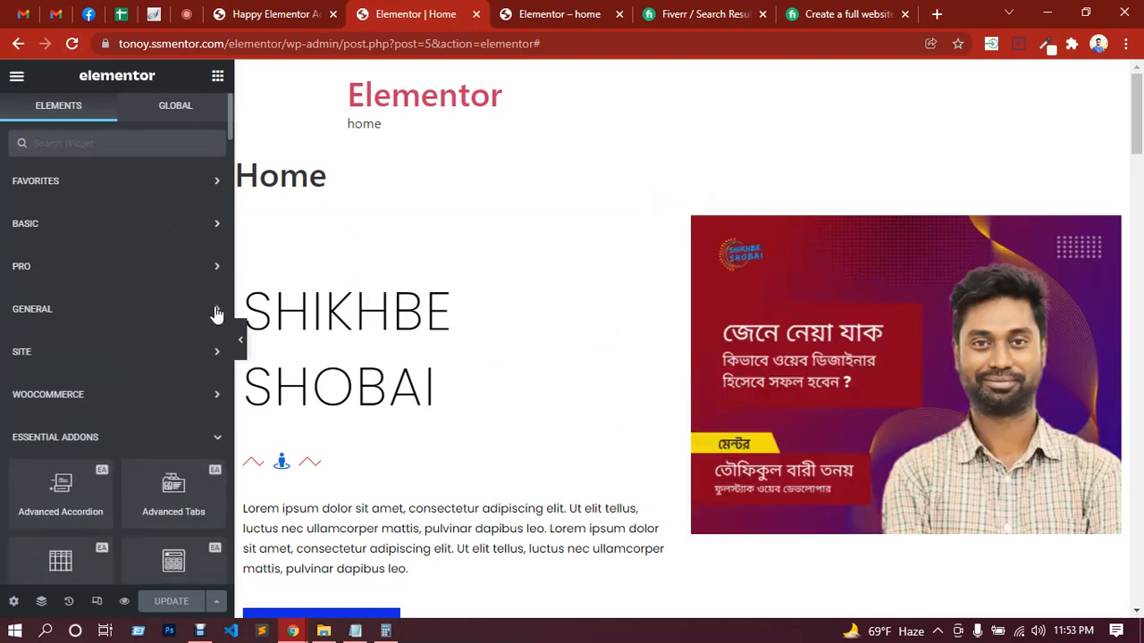
scroll(143, 357, "down", 2)
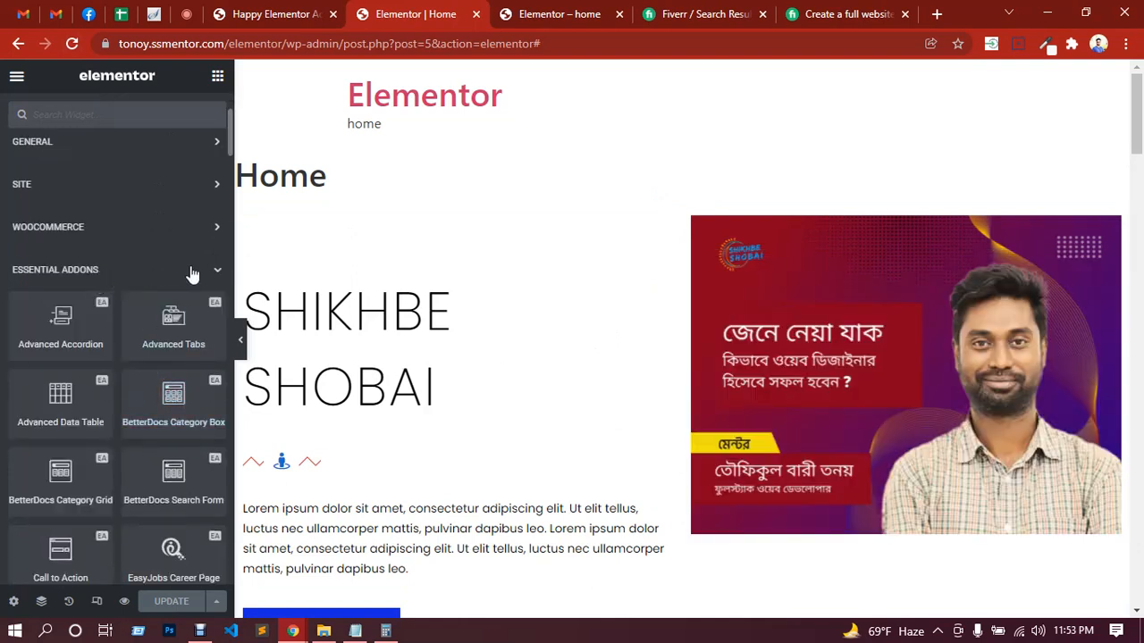
left_click(220, 279)
scroll(120, 332, "down", 1)
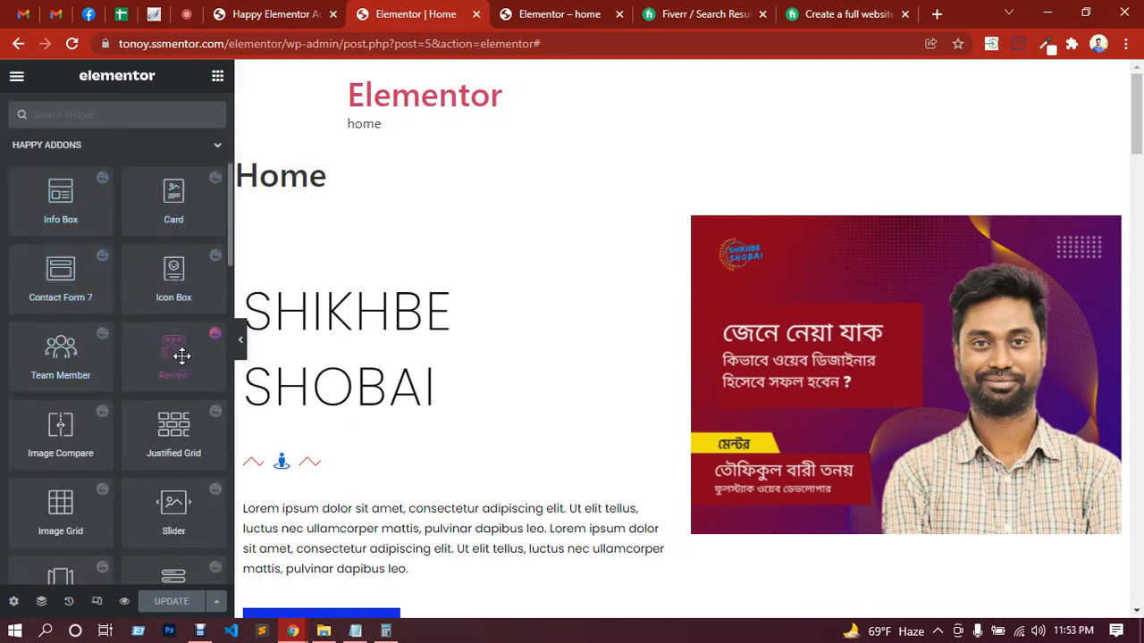
scroll(179, 357, "down", 1)
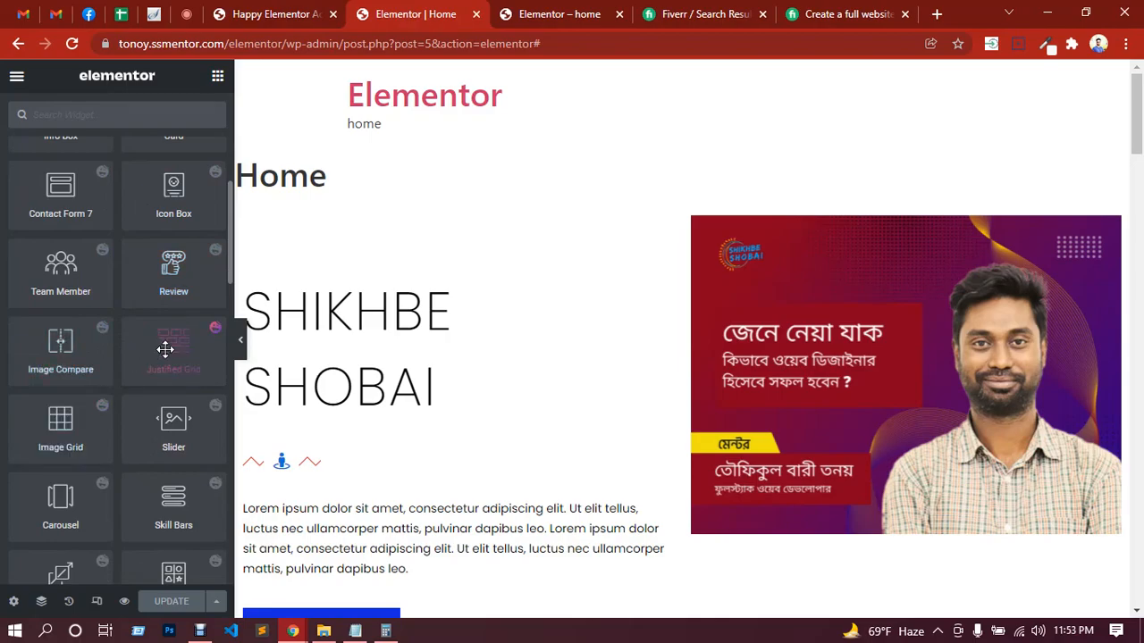
Step: Add a section with two equal columns at the end of the Home page
scroll(662, 352, "down", 11)
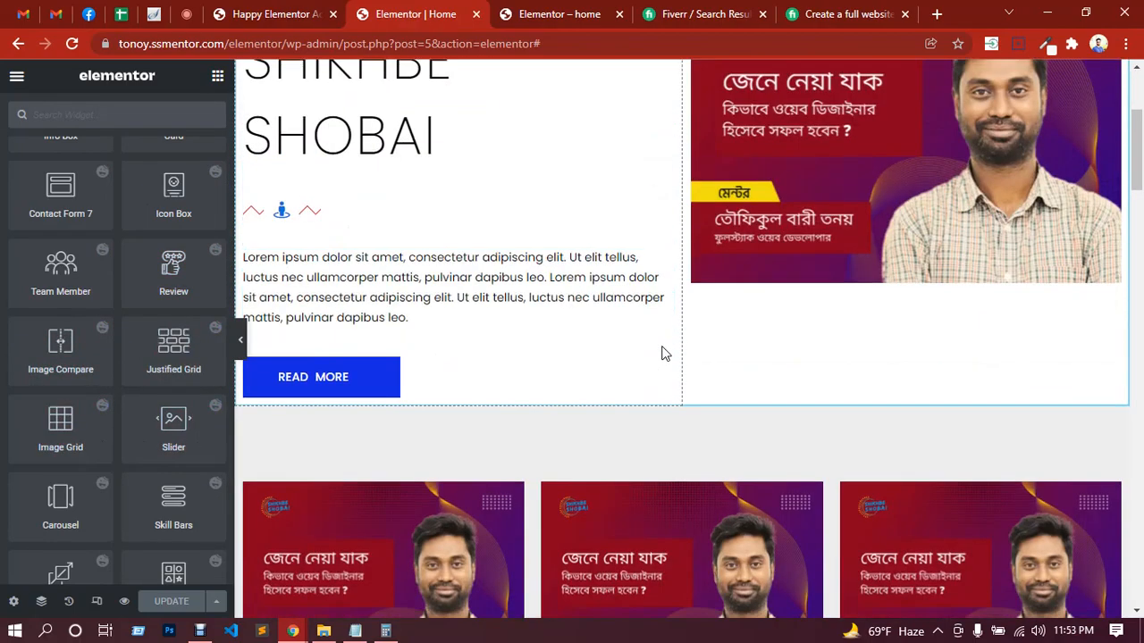
scroll(662, 352, "down", 10)
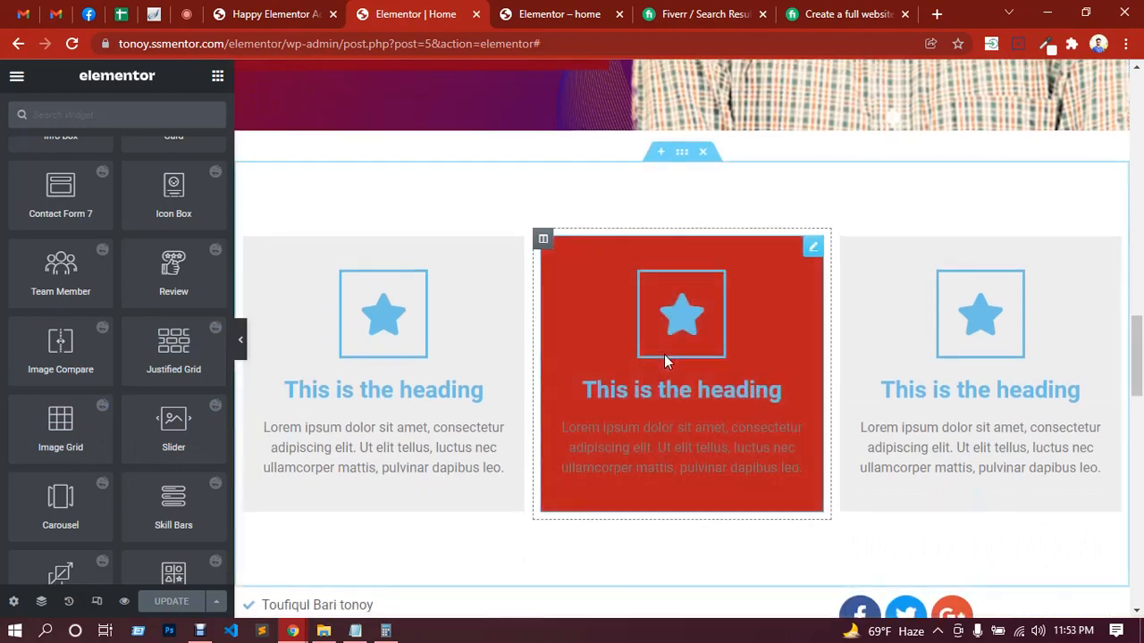
scroll(686, 377, "down", 10)
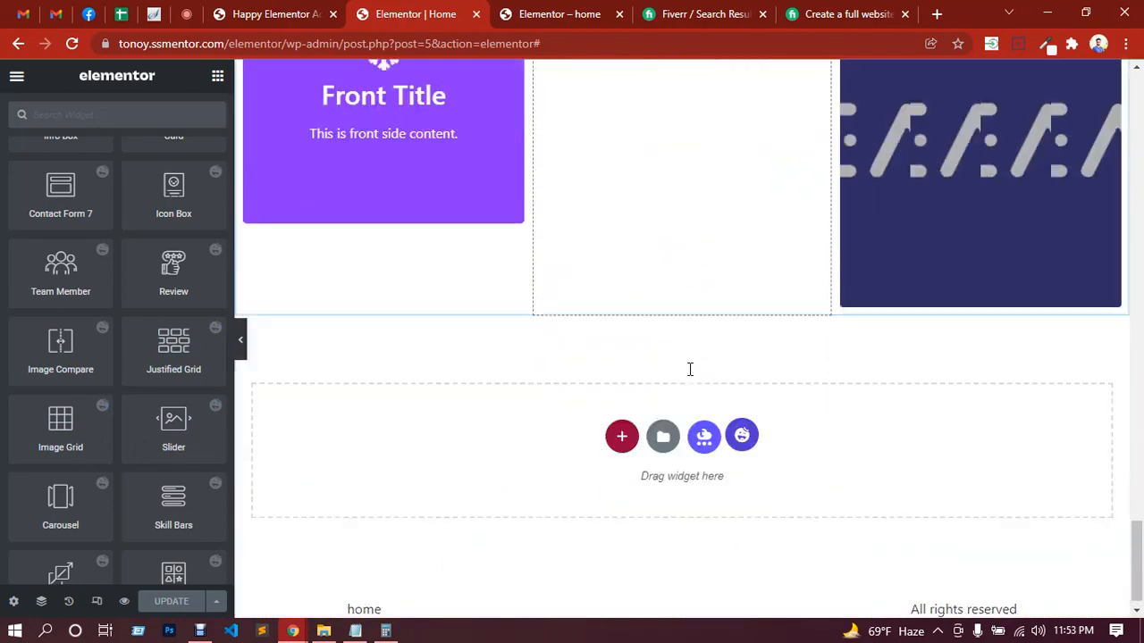
left_click(620, 424)
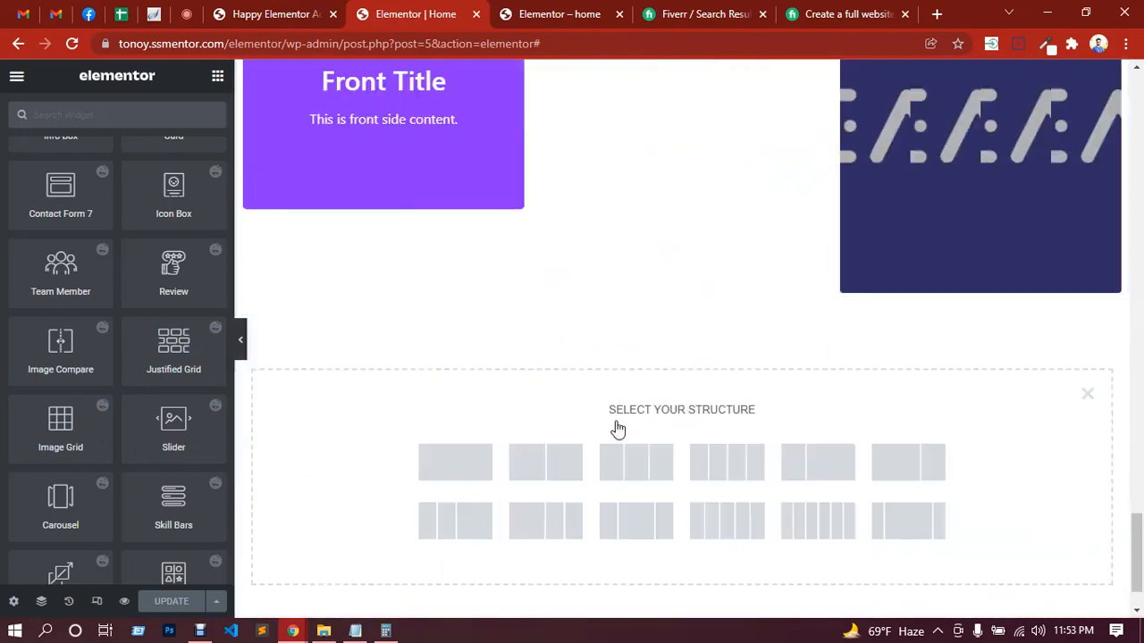
left_click(552, 484)
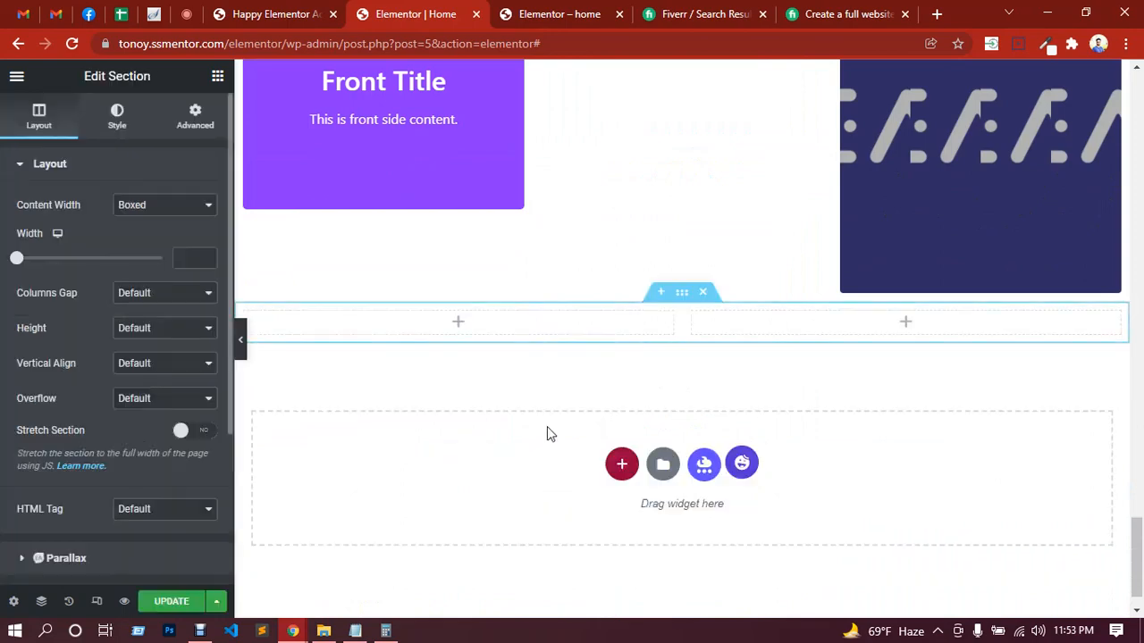
Step: Place a Happy Addons Image Compare widget in the first column of the new section
left_click(459, 323)
scroll(124, 422, "down", 5)
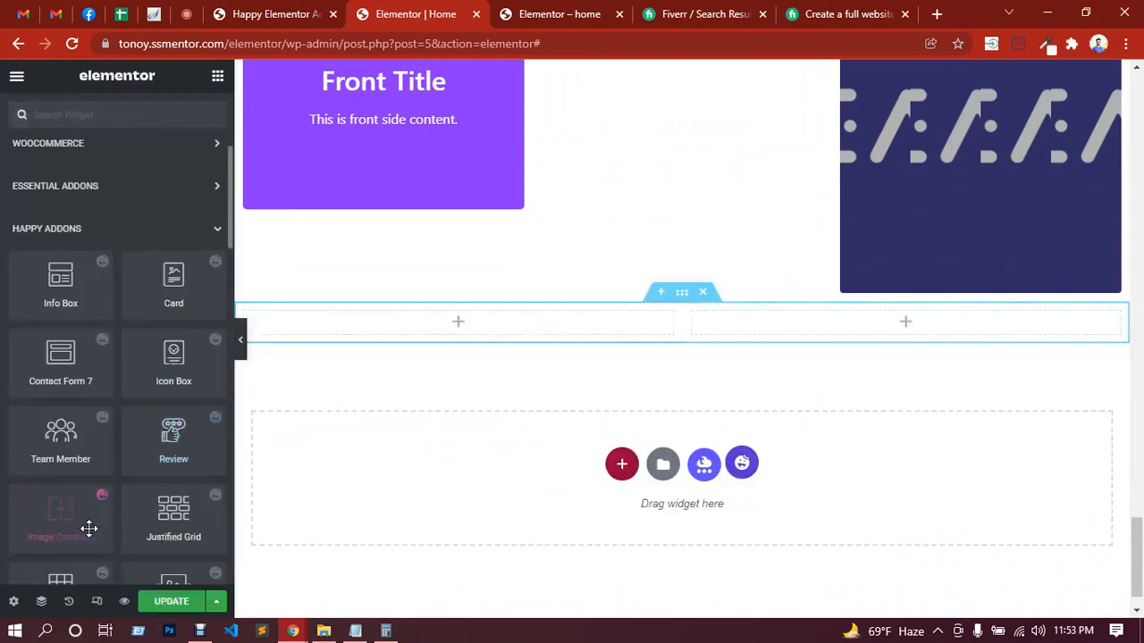
left_click_drag(74, 536, 430, 314)
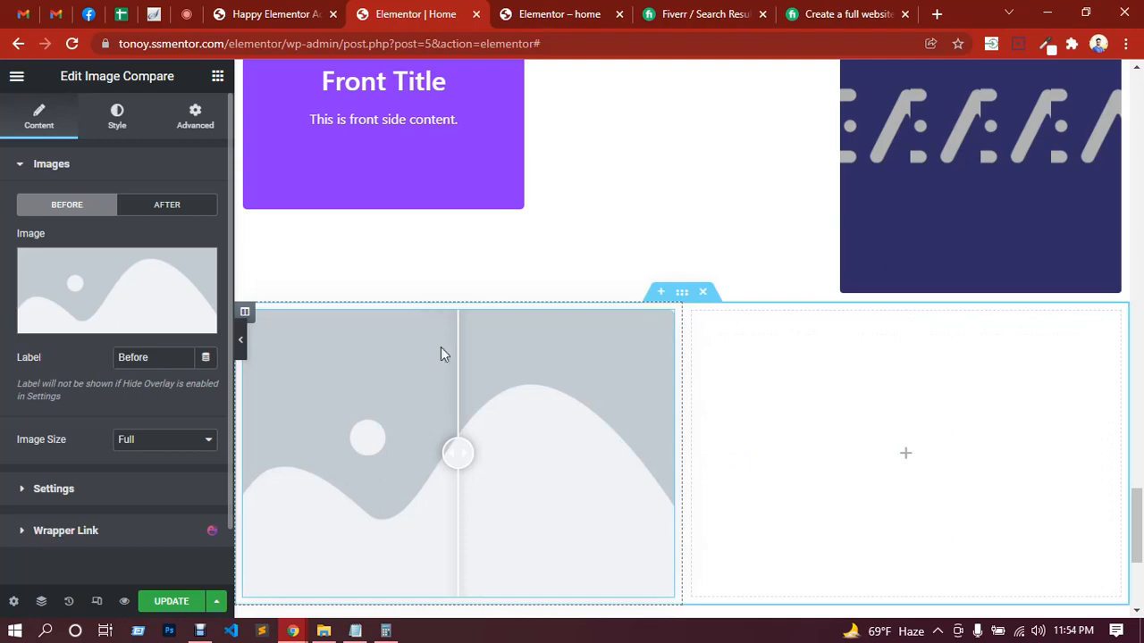
Step: Set the Image Compare widget's Before image to the red and purple mentor banner from the media library
left_click(117, 275)
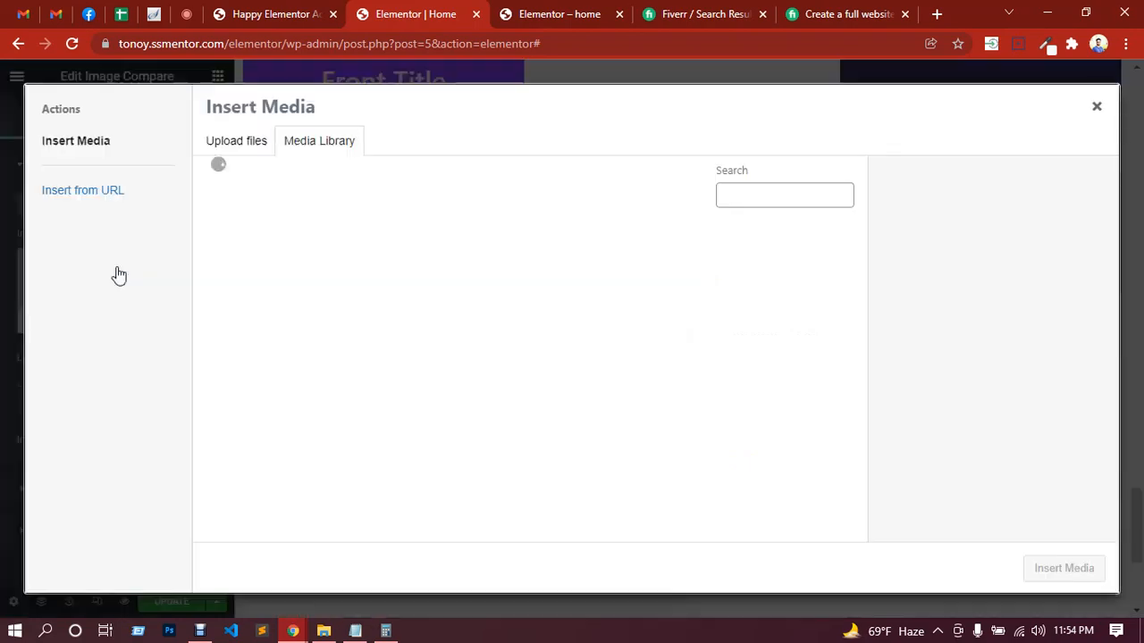
left_click(401, 286)
left_click(1077, 567)
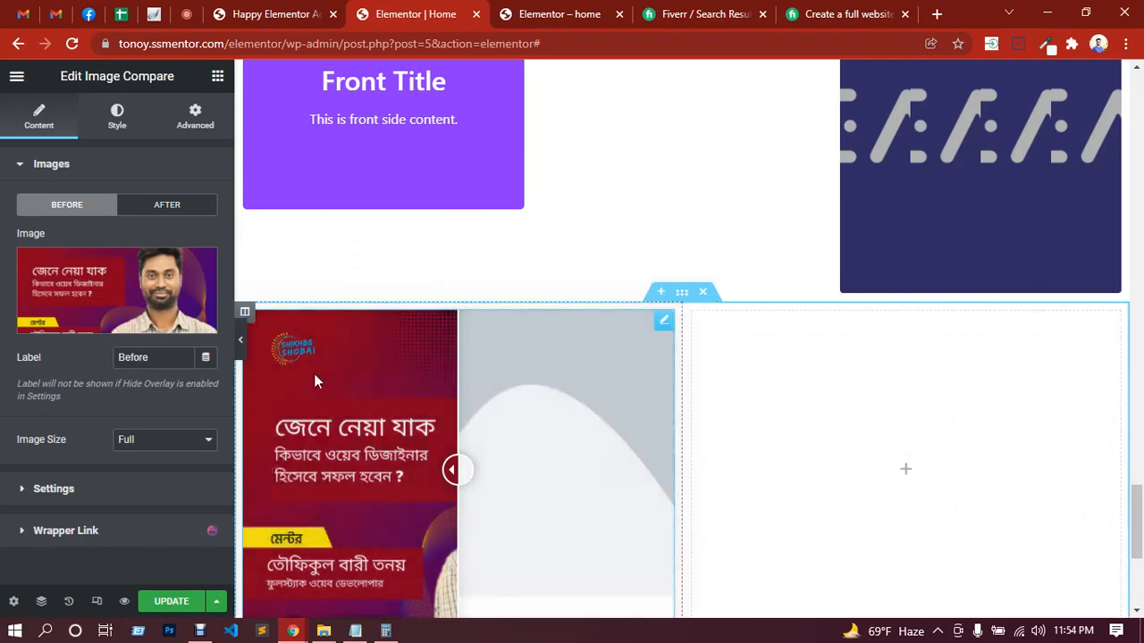
Step: Set the Image Compare widget's After image to murad_0.jpg from the media library
left_click(178, 208)
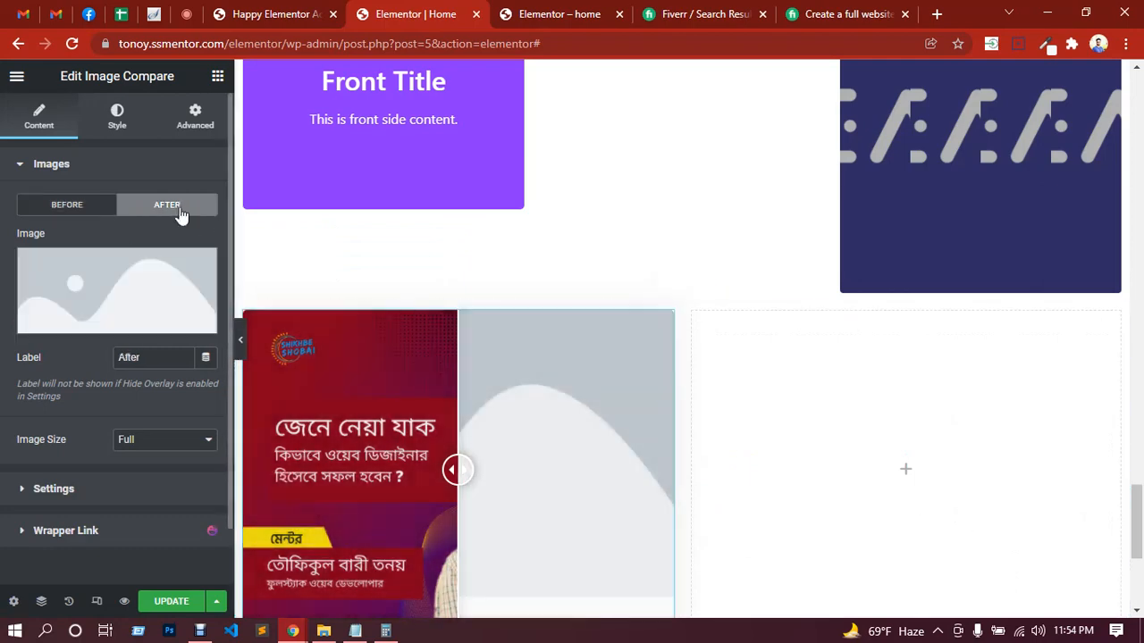
left_click(127, 292)
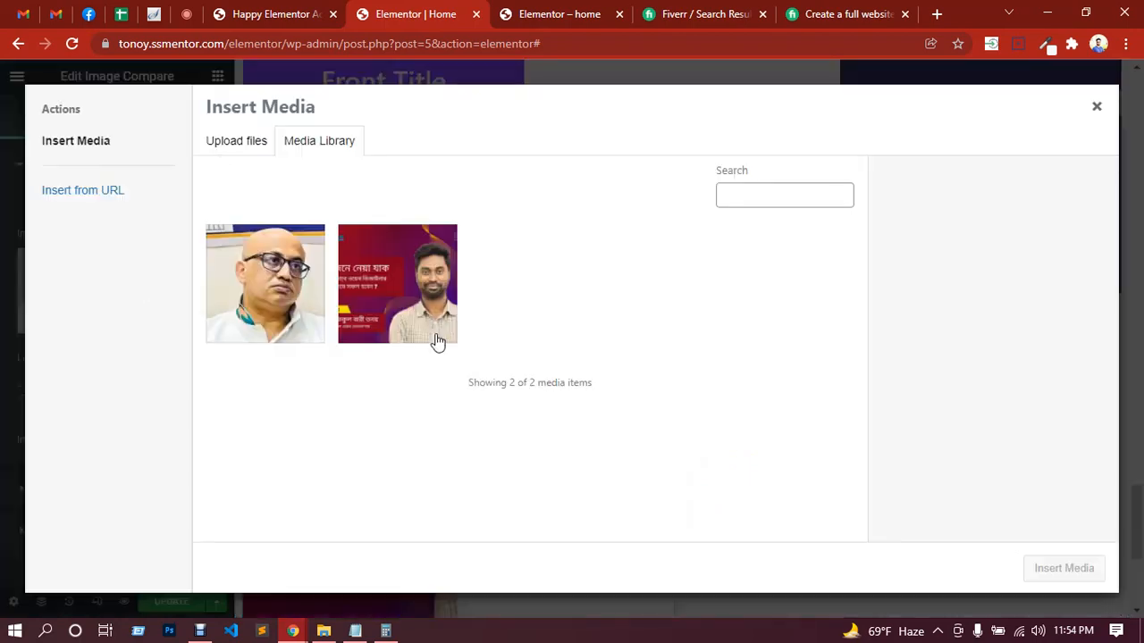
left_click(295, 295)
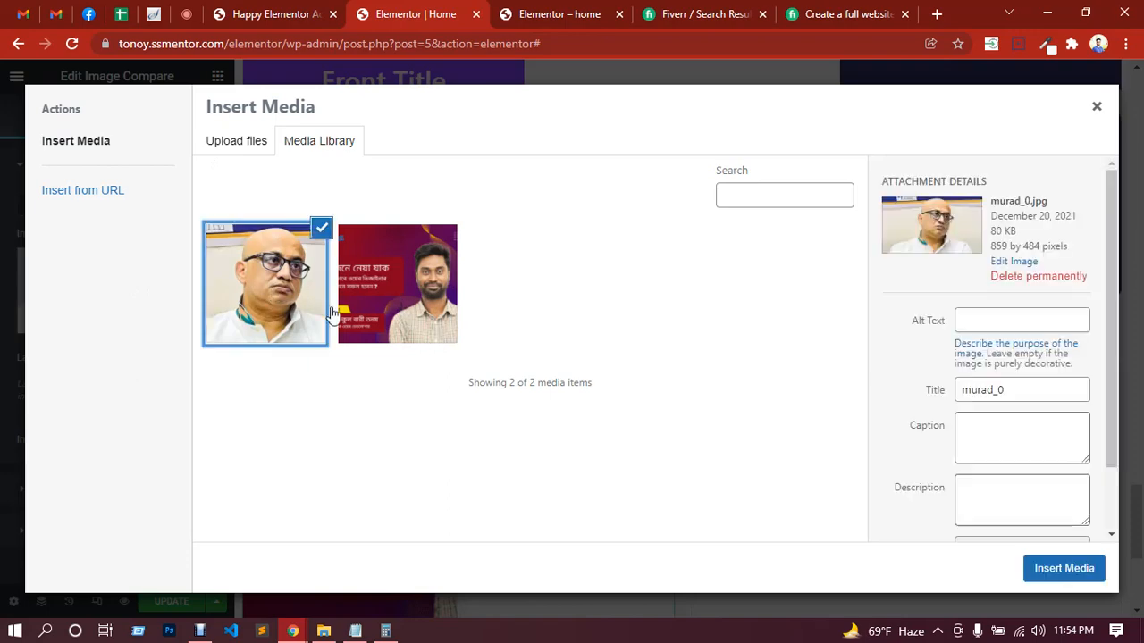
left_click(1075, 576)
scroll(371, 397, "down", 1)
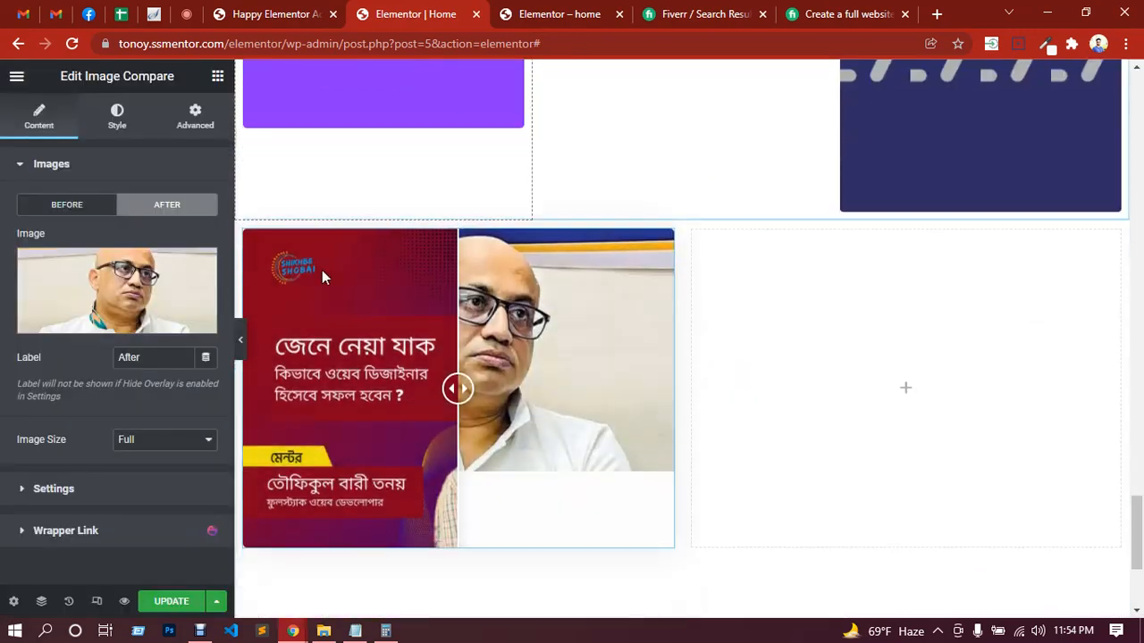
Step: Preview the page without the editing panel and test the Image Compare slider by moving its handle
left_click_drag(459, 390, 401, 287)
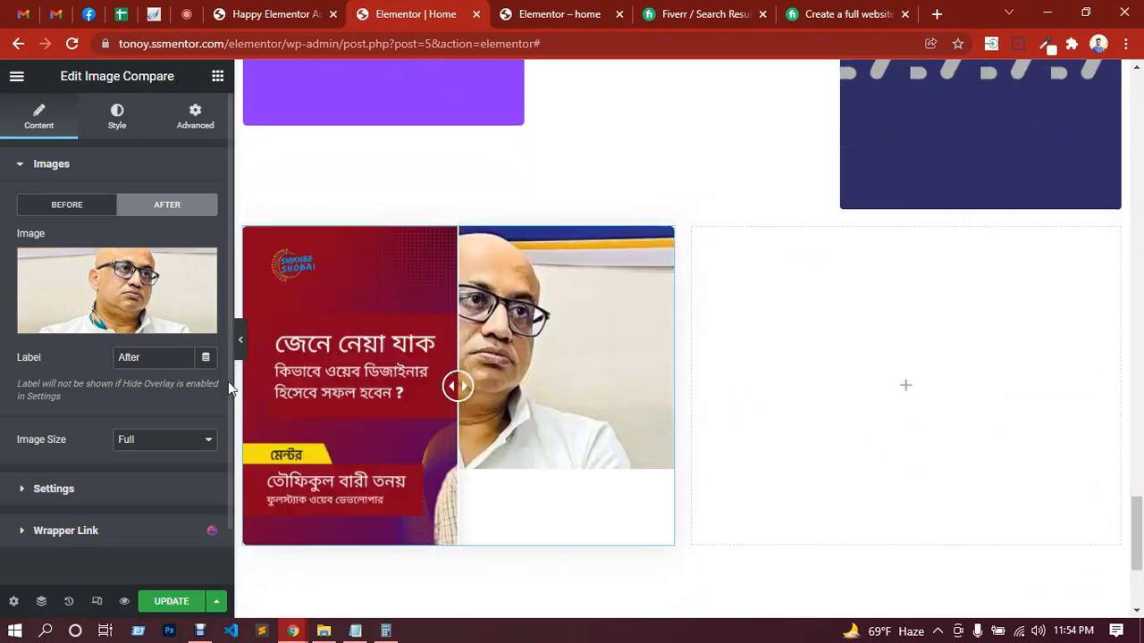
left_click(240, 340)
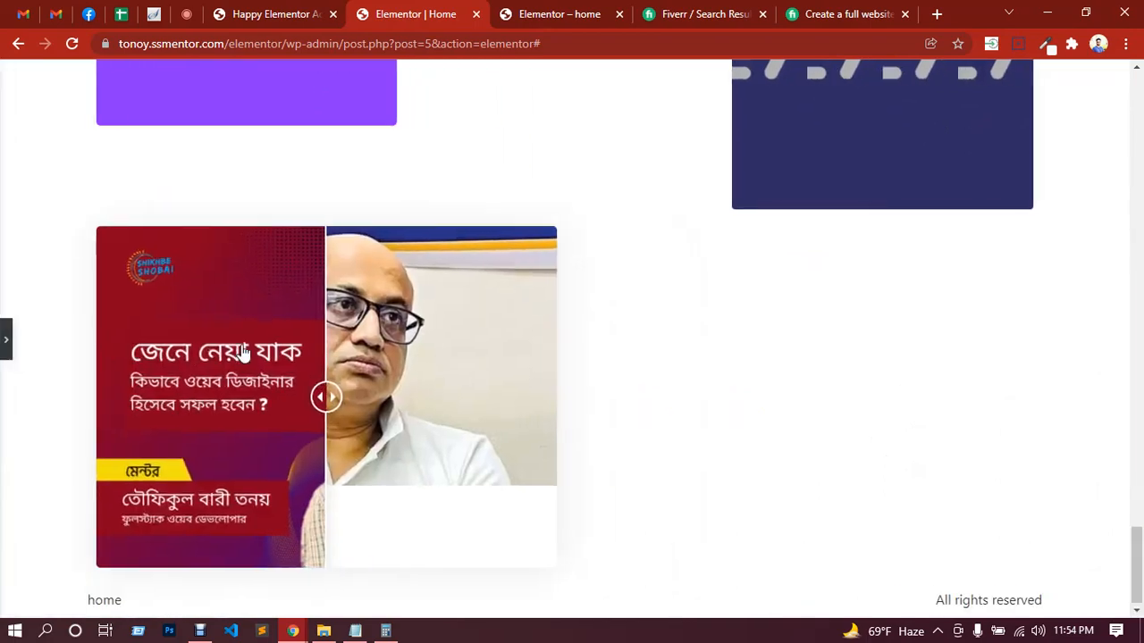
left_click_drag(319, 404, 224, 380)
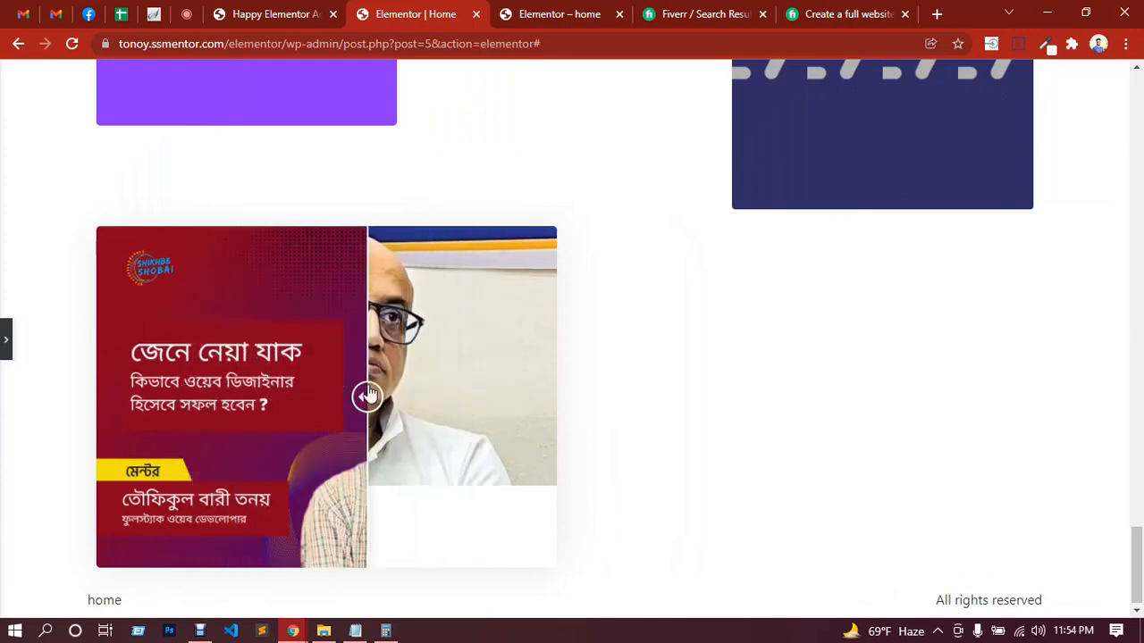
Step: Check the in-call messages in Google Meet and return to the Home page in the Elementor editor
left_click(187, 14)
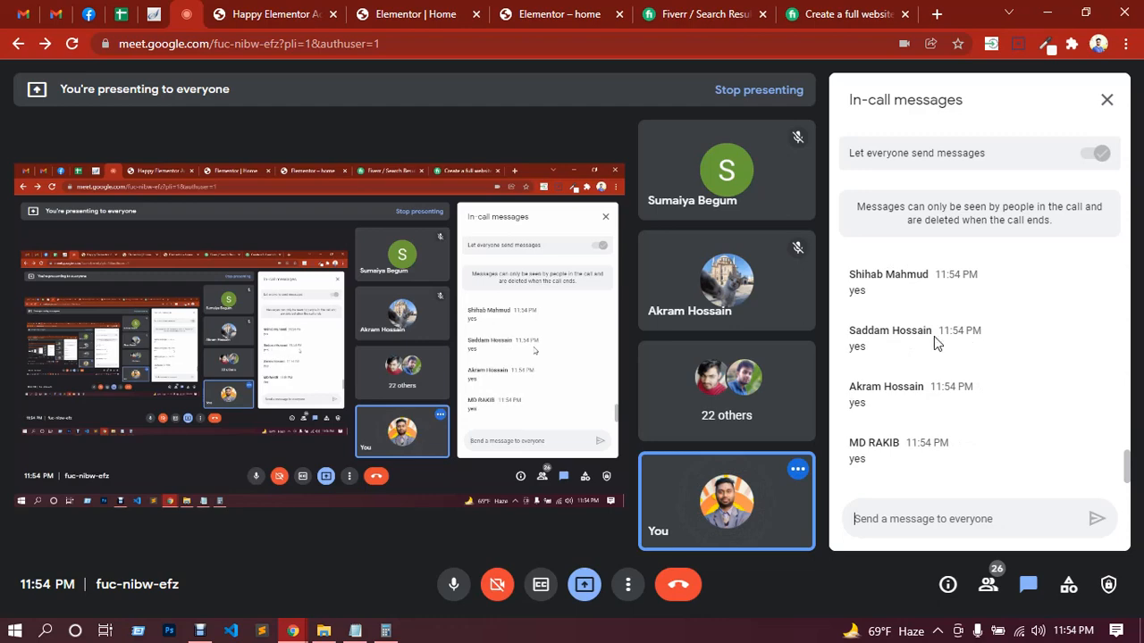
left_click(546, 14)
left_click(379, 9)
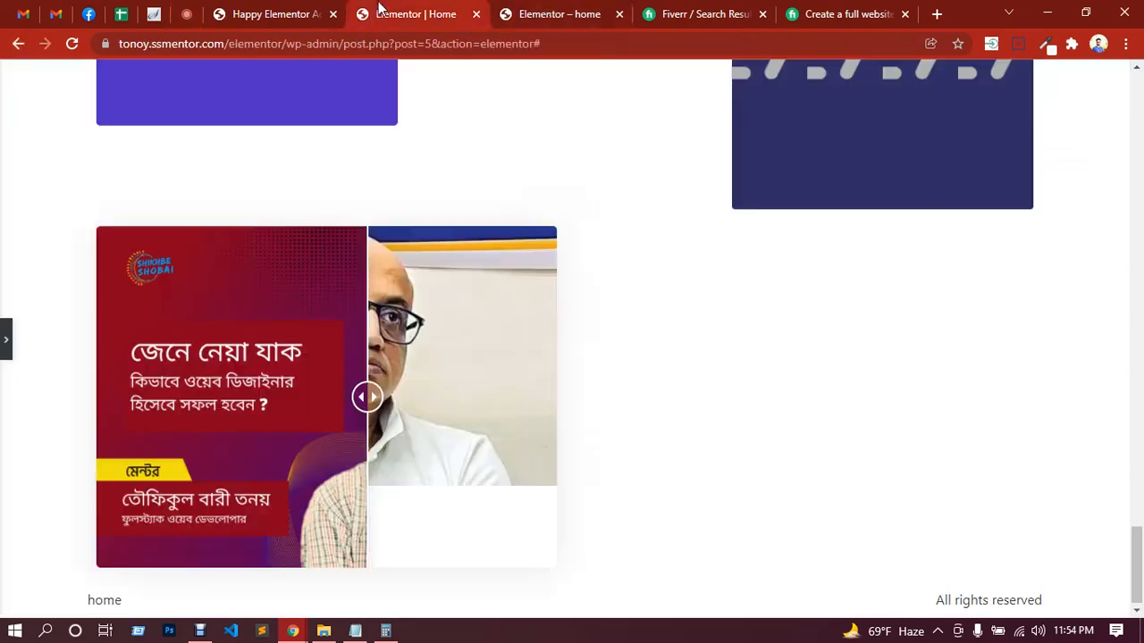
Step: Restore the widget list and try to add a Happy Addons Card to the empty second column, declining the icon library update
left_click(4, 342)
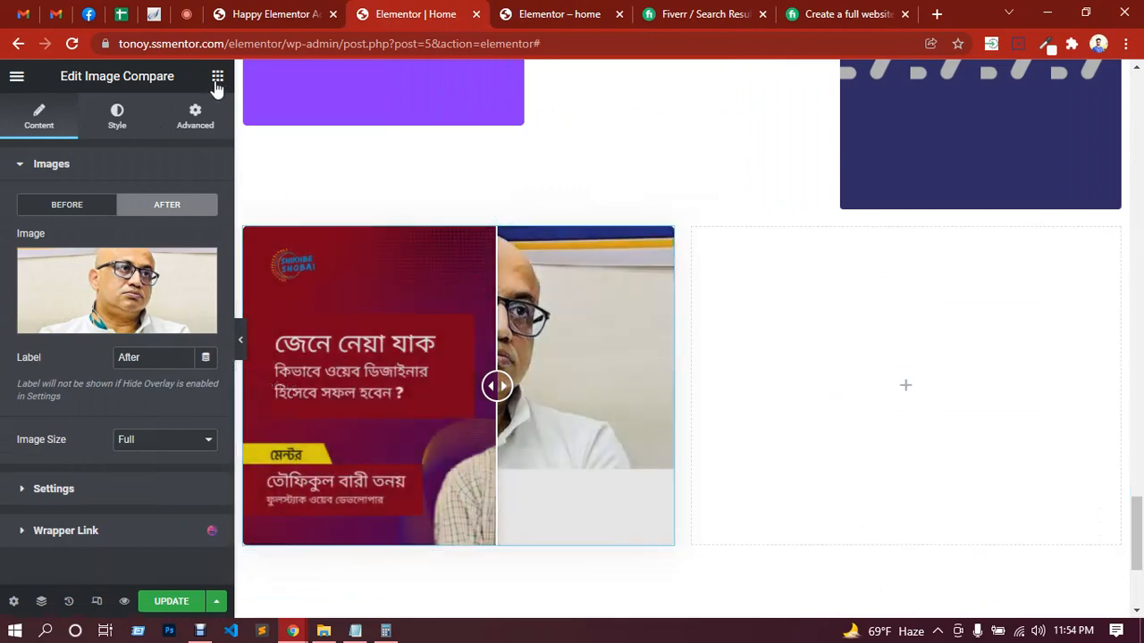
left_click(216, 81)
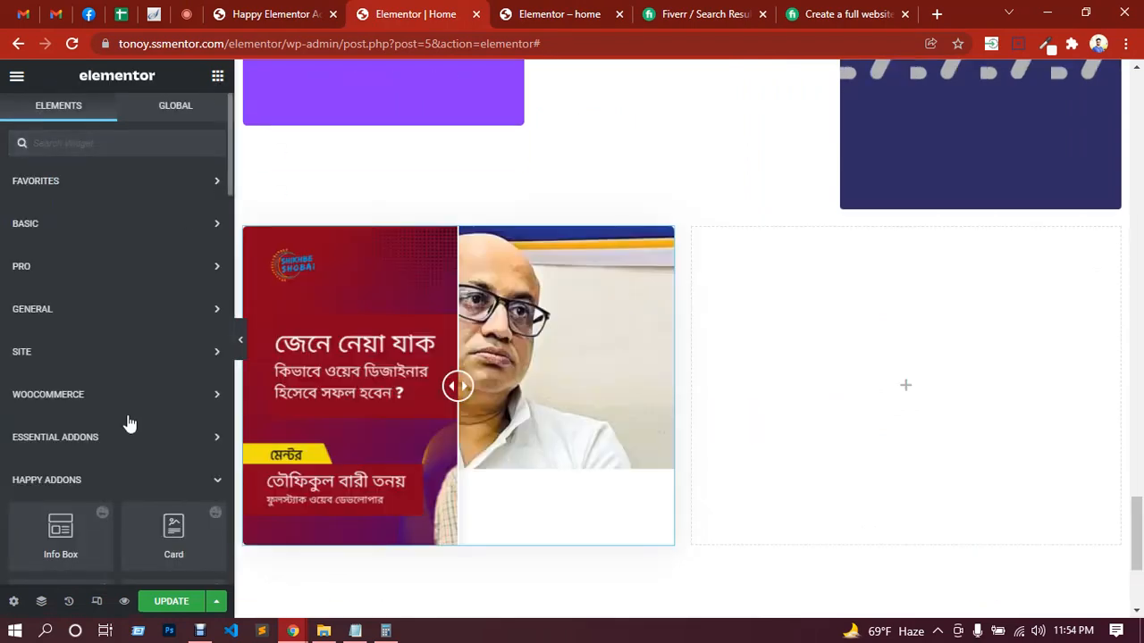
scroll(127, 411, "down", 3)
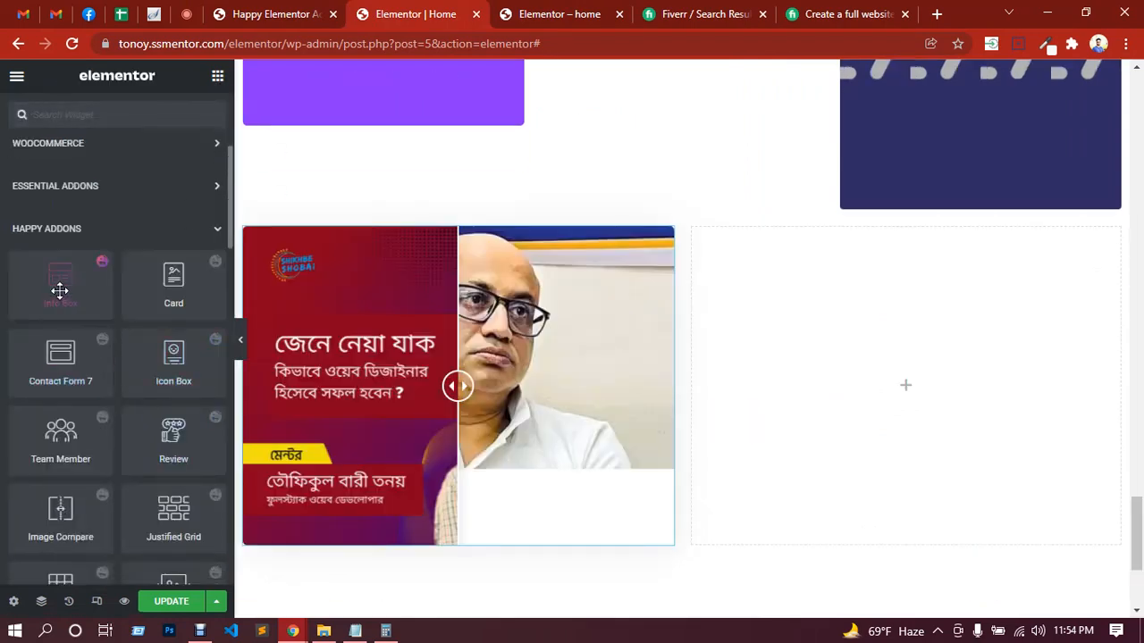
left_click_drag(161, 285, 796, 359)
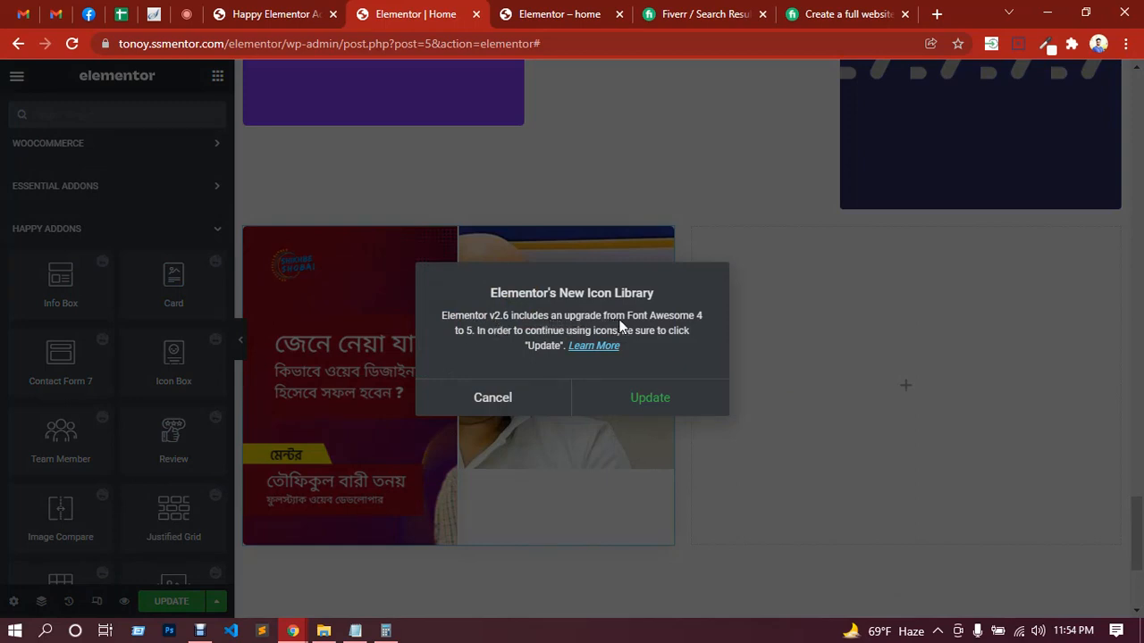
left_click(506, 402)
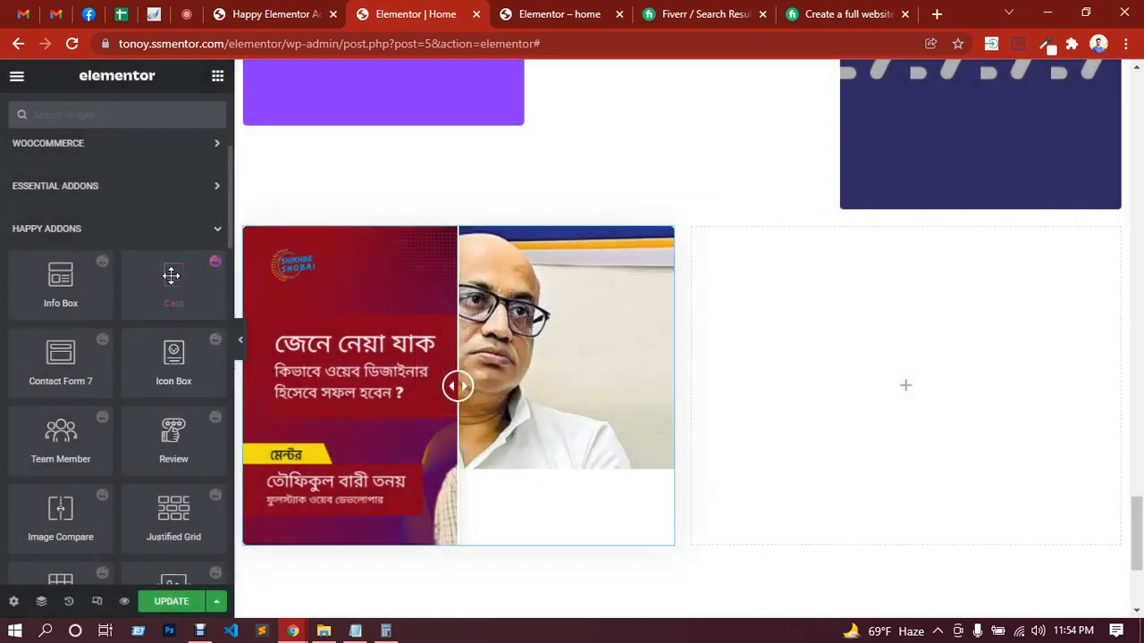
Step: Retry adding the Card widget, accept the icon library update, and upgrade the site to Font Awesome 5
left_click_drag(171, 275, 922, 388)
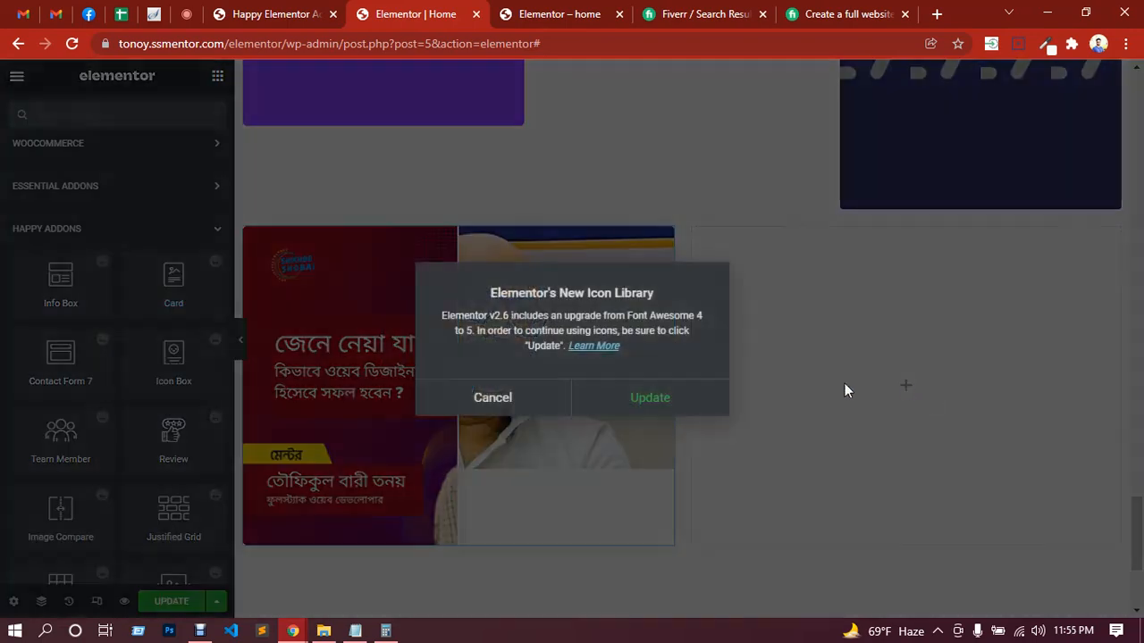
left_click(646, 400)
left_click(647, 174)
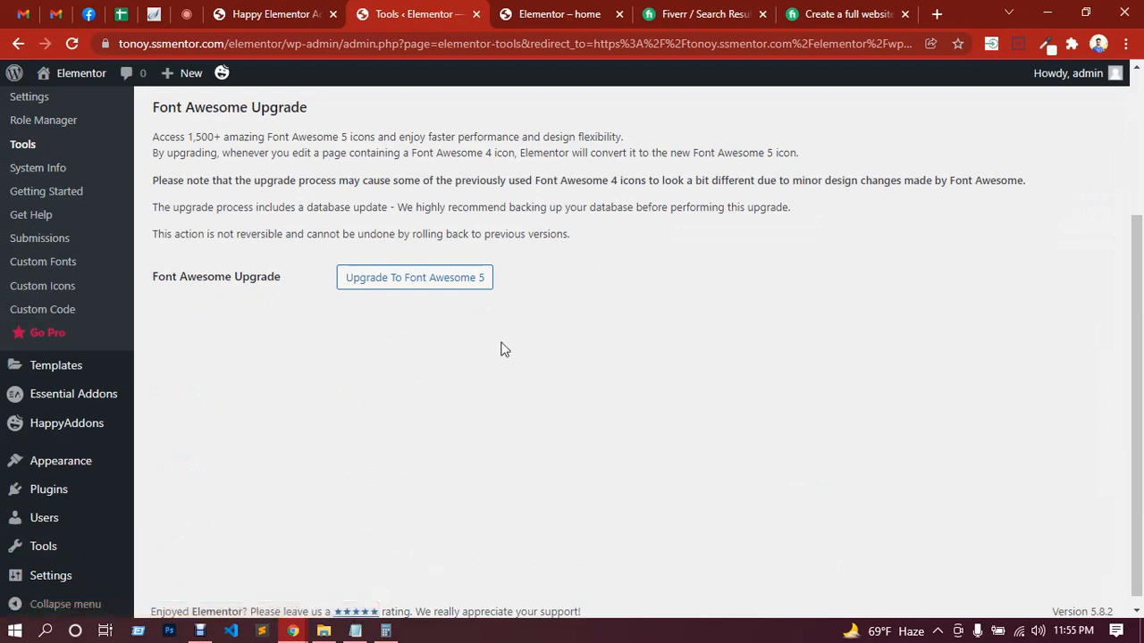
left_click(423, 291)
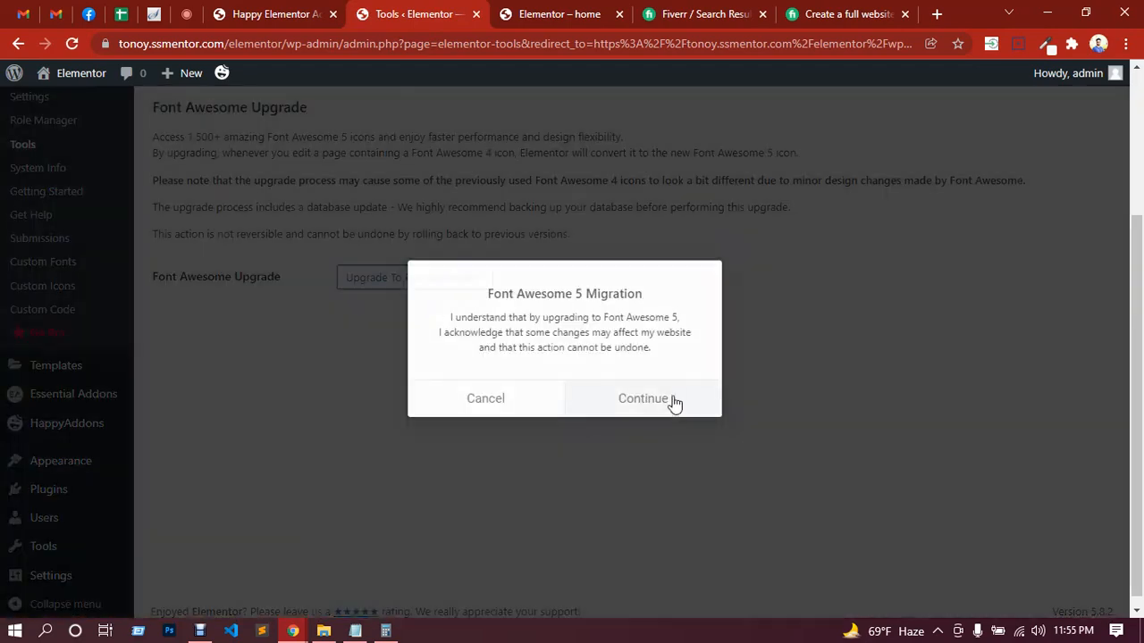
left_click(672, 403)
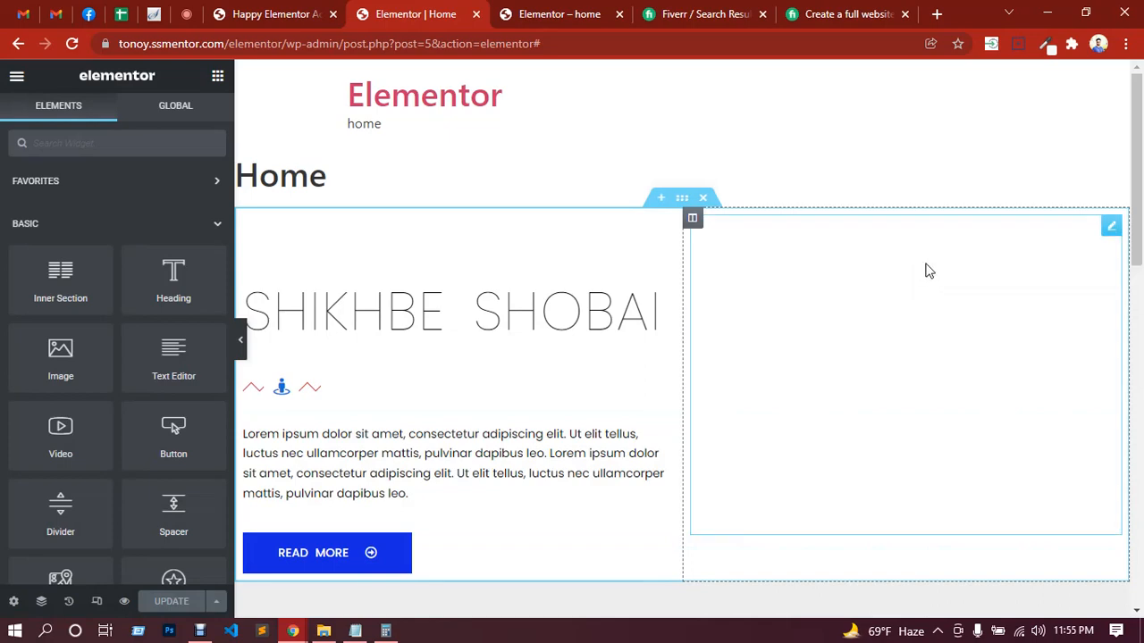
Step: Add a new section with two equal columns at the end of the Home page, below the flip box row
scroll(888, 309, "down", 10)
scroll(888, 309, "down", 15)
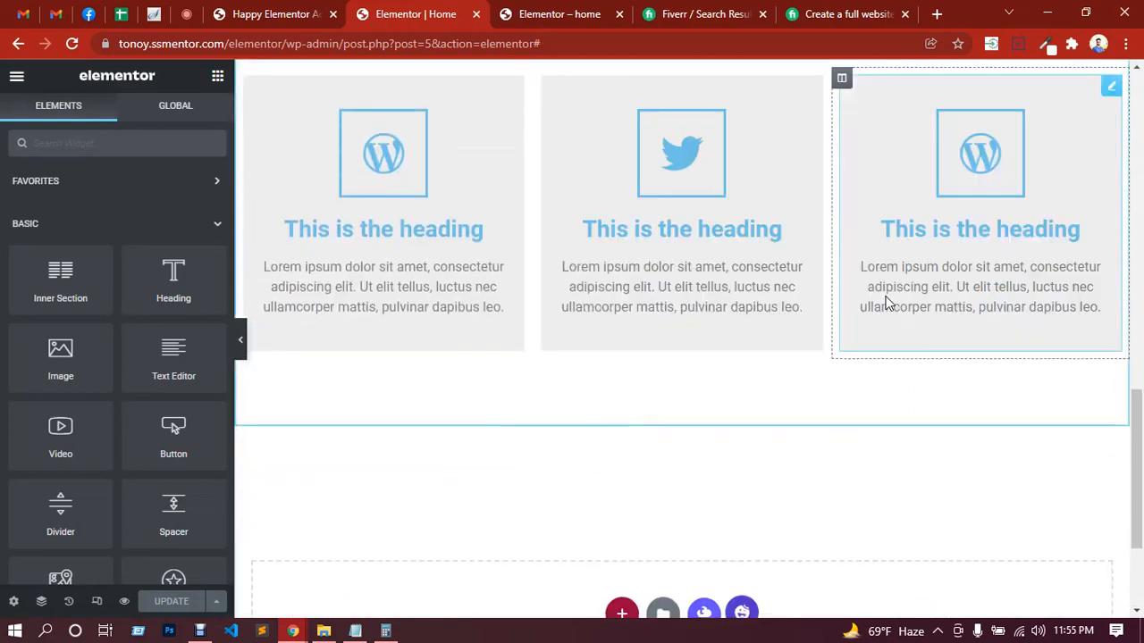
scroll(886, 303, "down", 6)
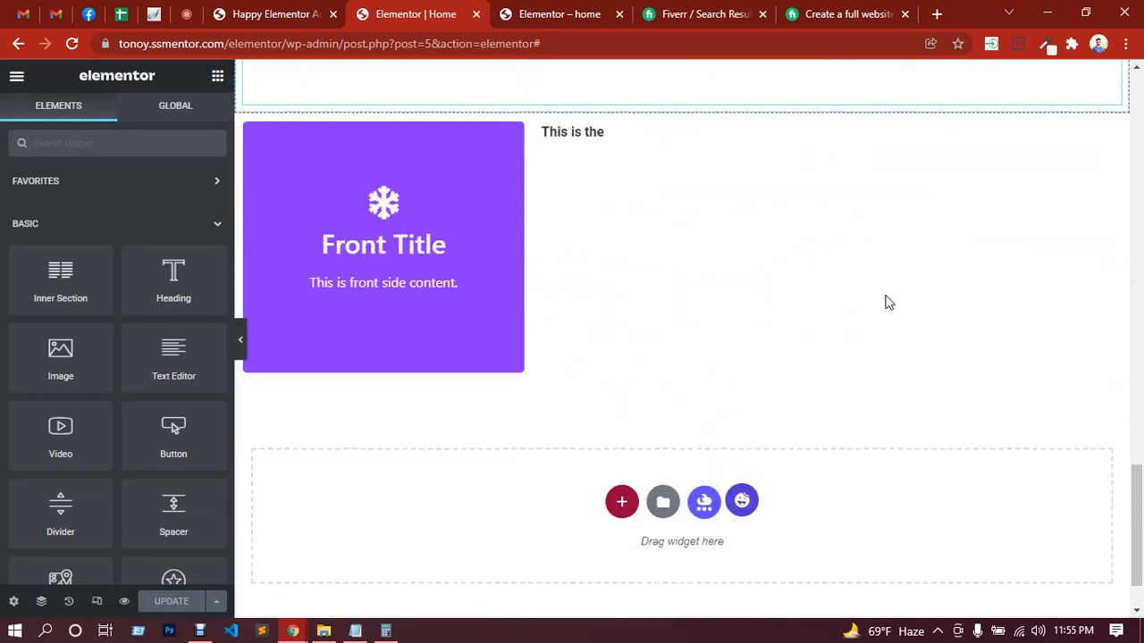
scroll(632, 467, "up", 5)
scroll(630, 456, "up", 10)
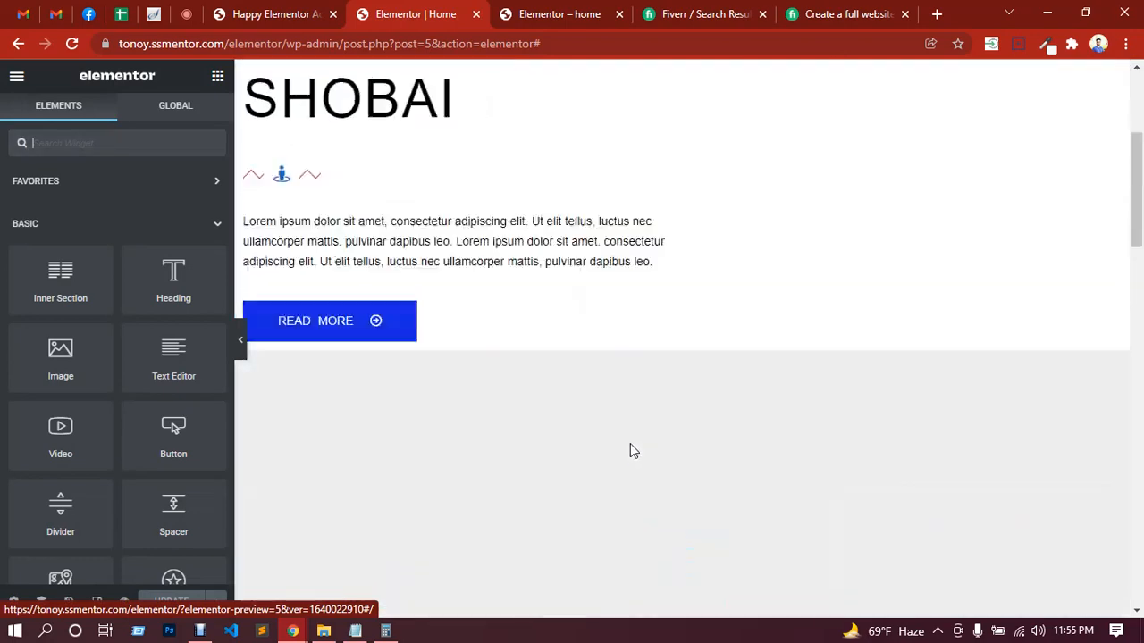
scroll(630, 444, "down", 15)
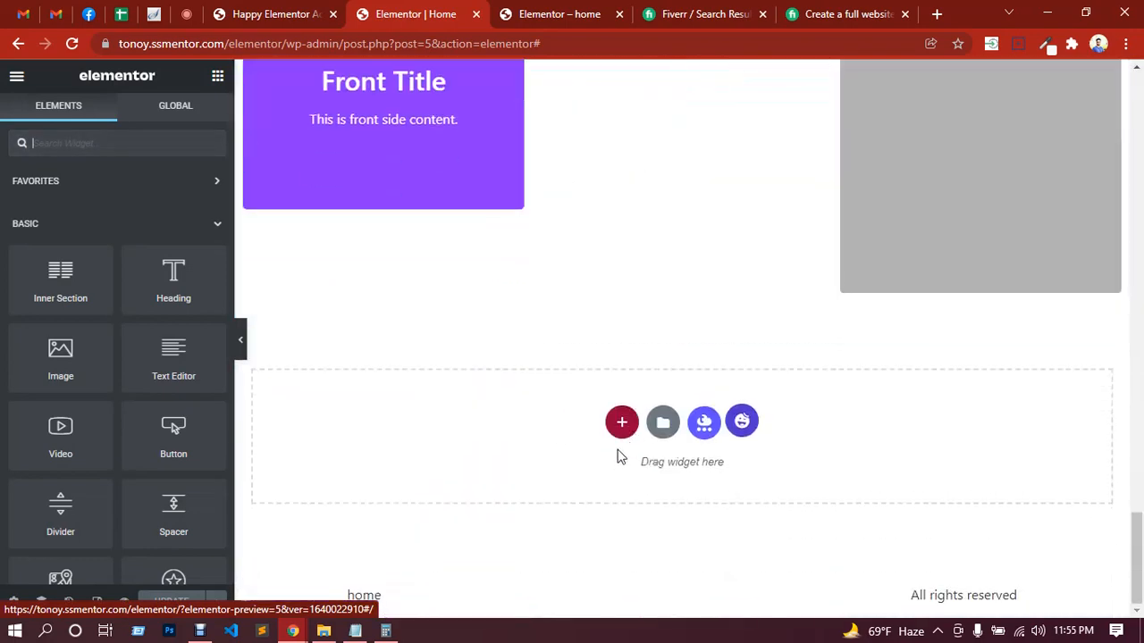
left_click(618, 421)
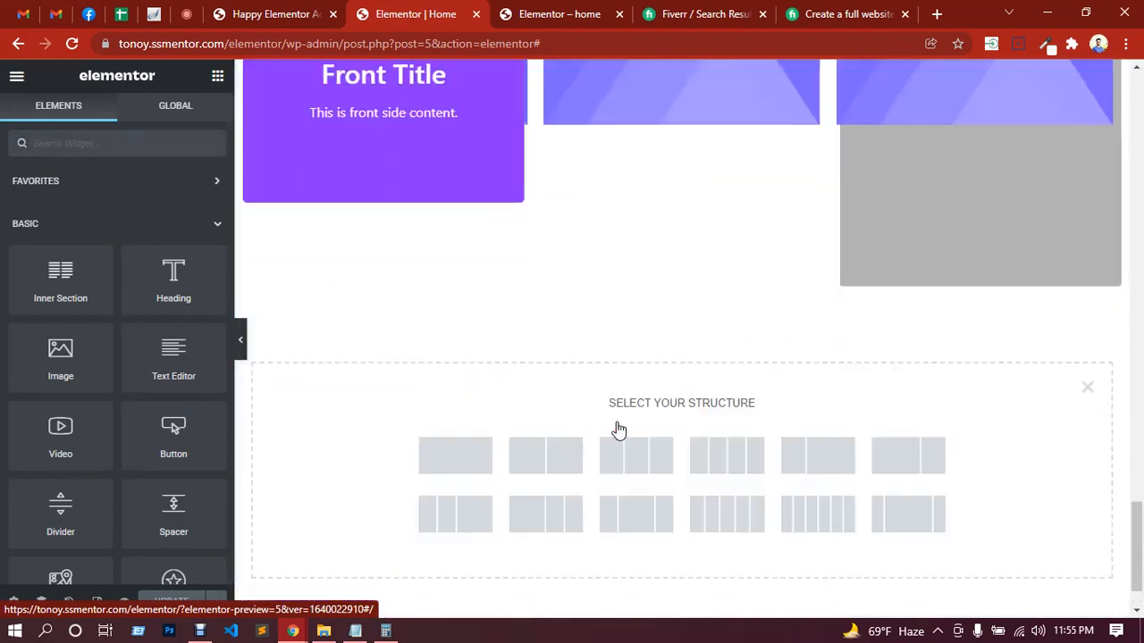
left_click(537, 466)
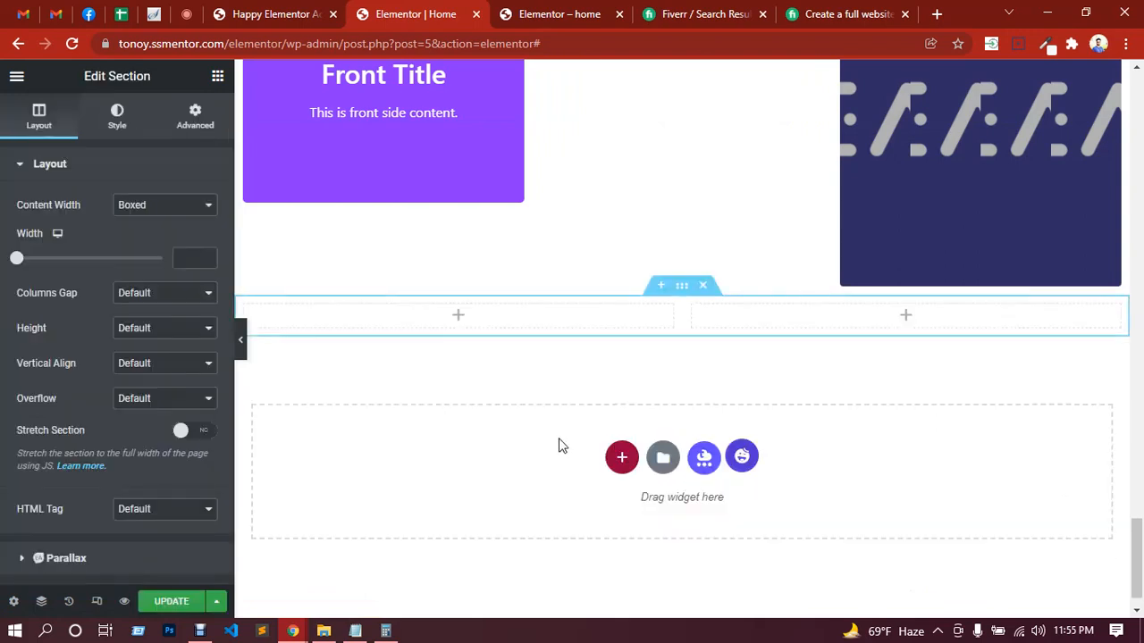
Step: Collapse the widget categories ahead of Happy Addons and add its Card widget to the new section's first column
left_click(457, 319)
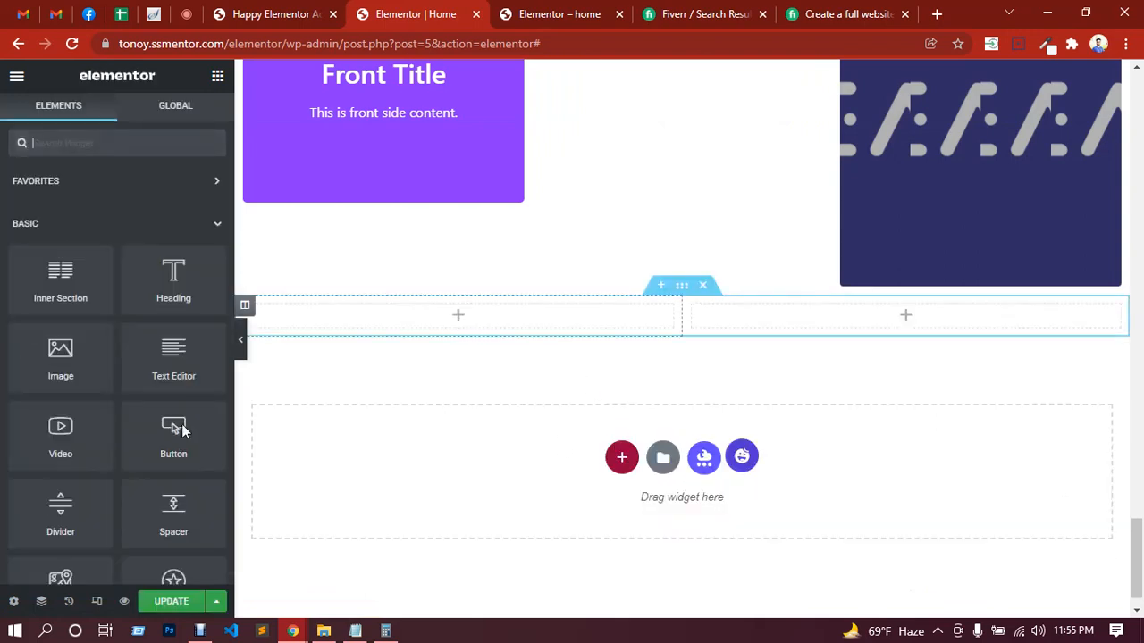
left_click(215, 228)
left_click(214, 273)
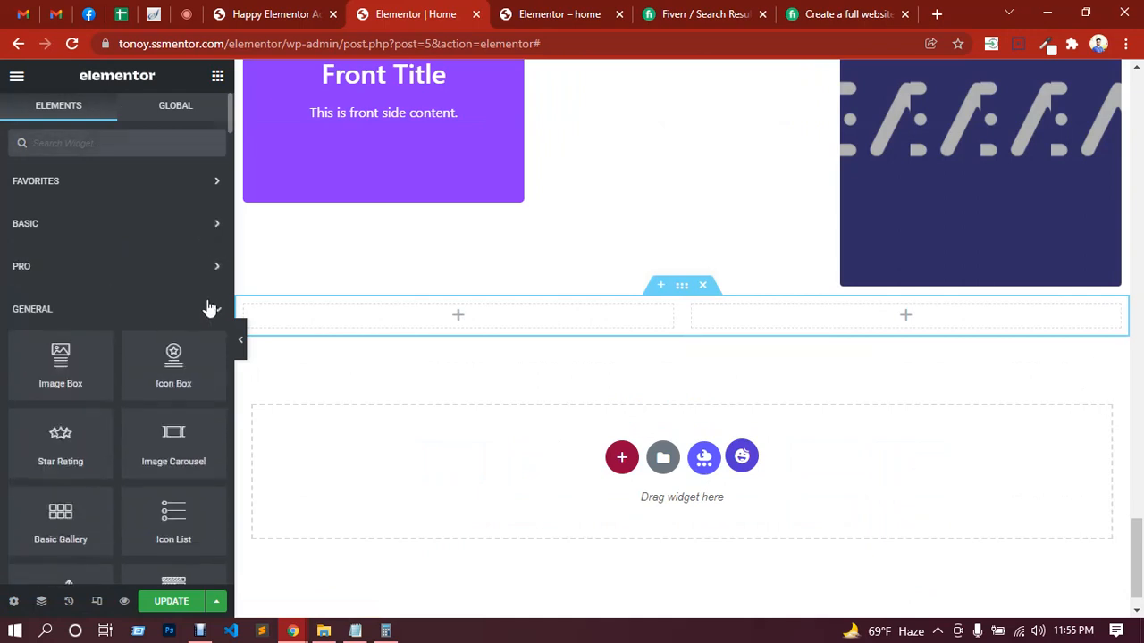
left_click(211, 309)
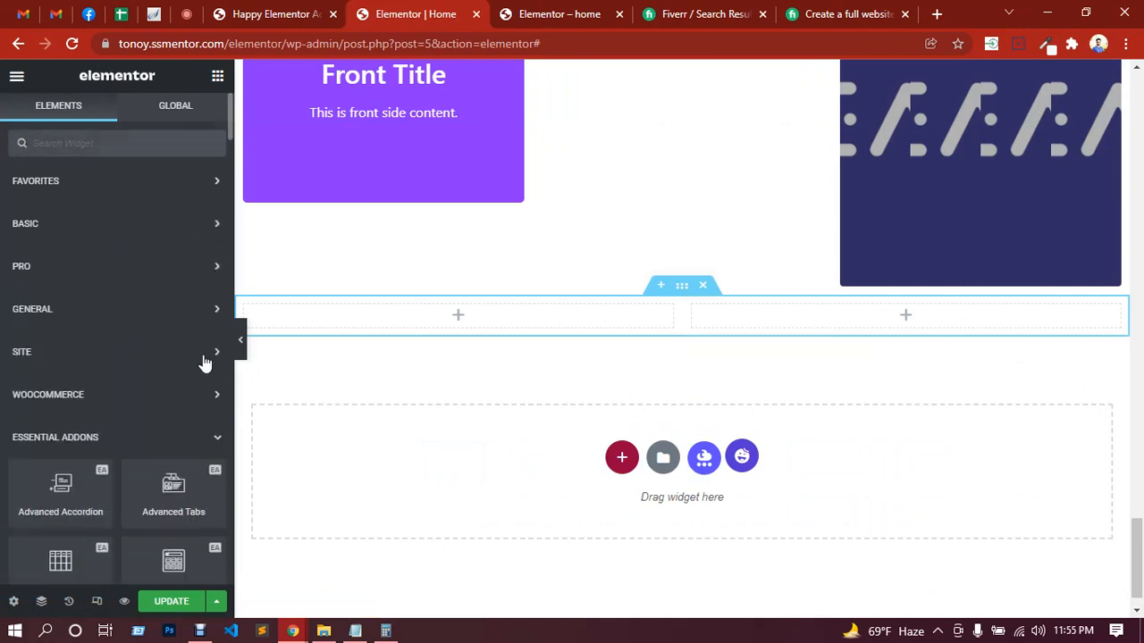
left_click(214, 439)
scroll(151, 348, "down", 3)
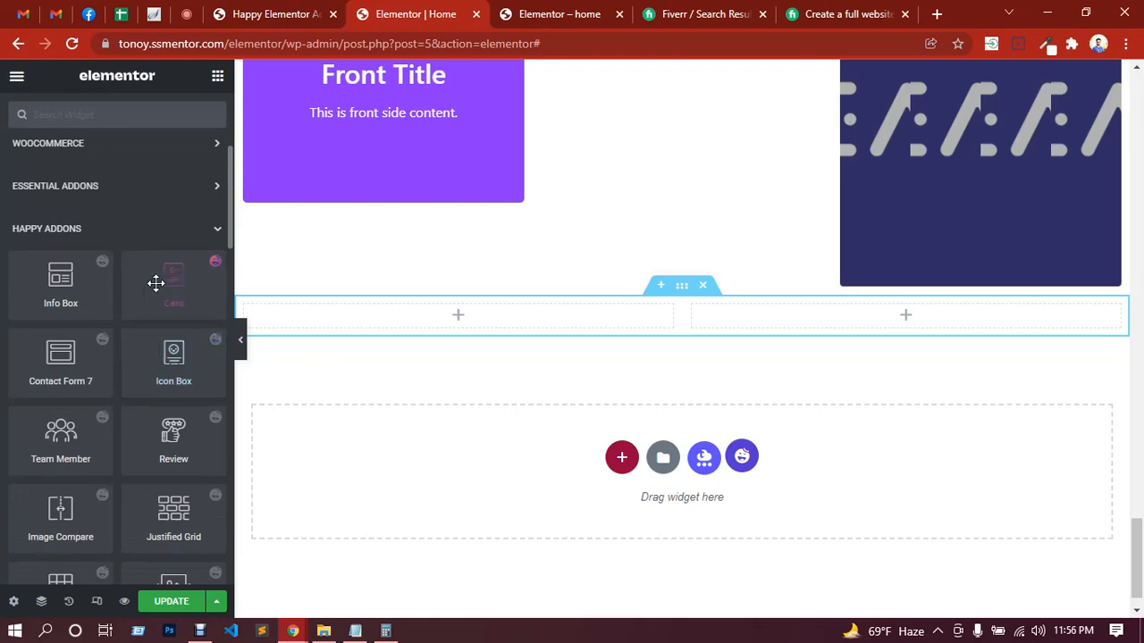
left_click_drag(159, 283, 416, 309)
scroll(485, 395, "down", 3)
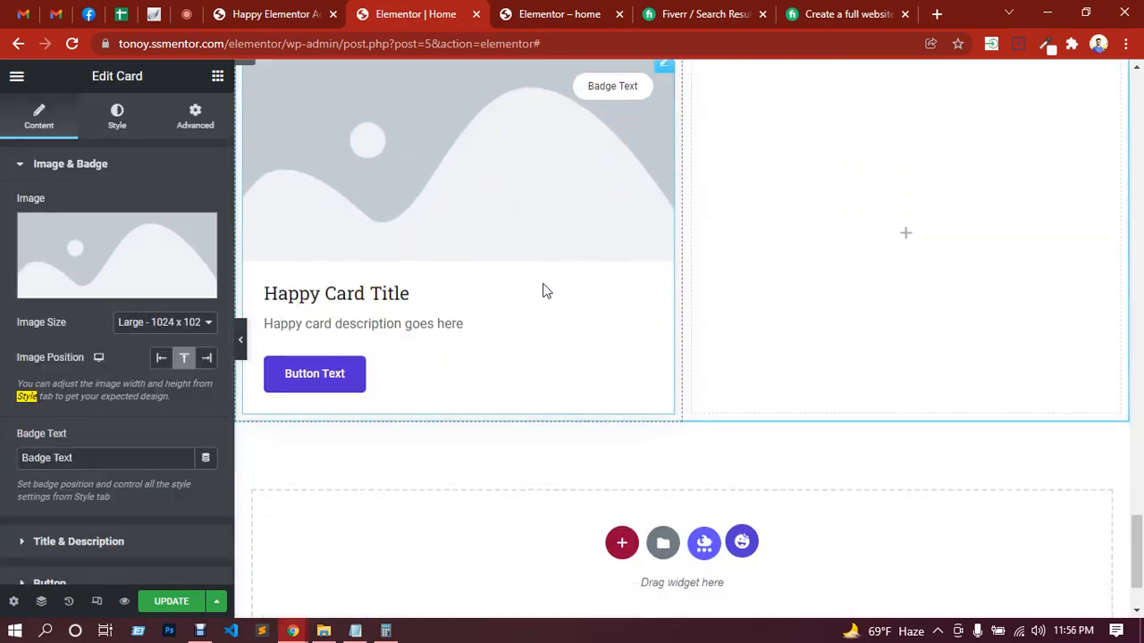
scroll(613, 288, "up", 2)
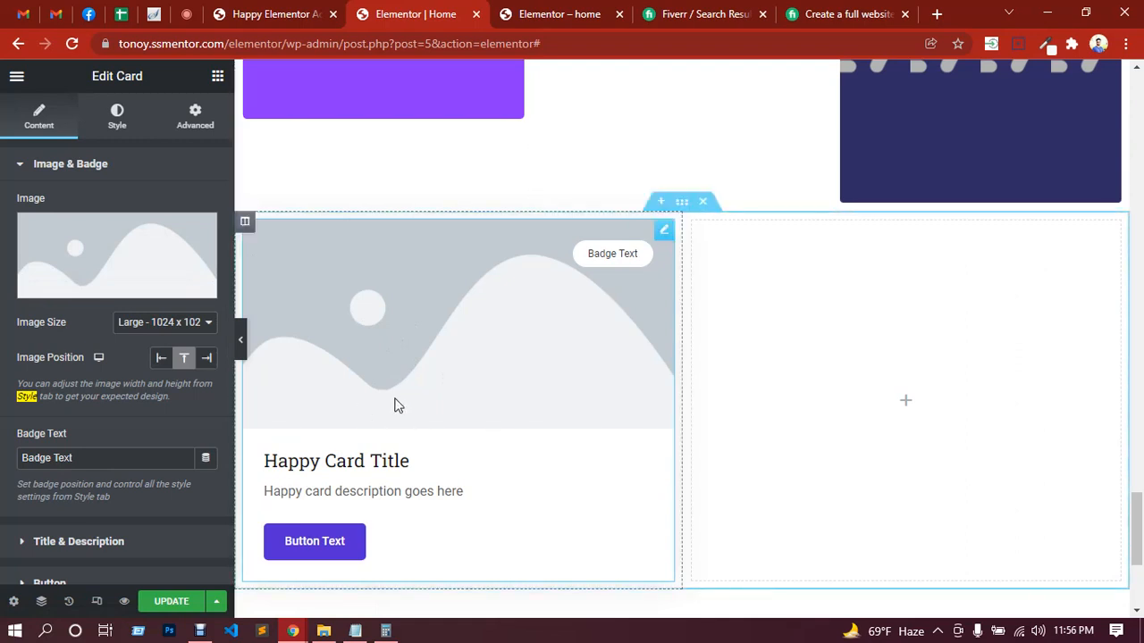
Step: Try out a Happy Addons Icon Box in the second column with a name as its badge text, and delete it
left_click(217, 81)
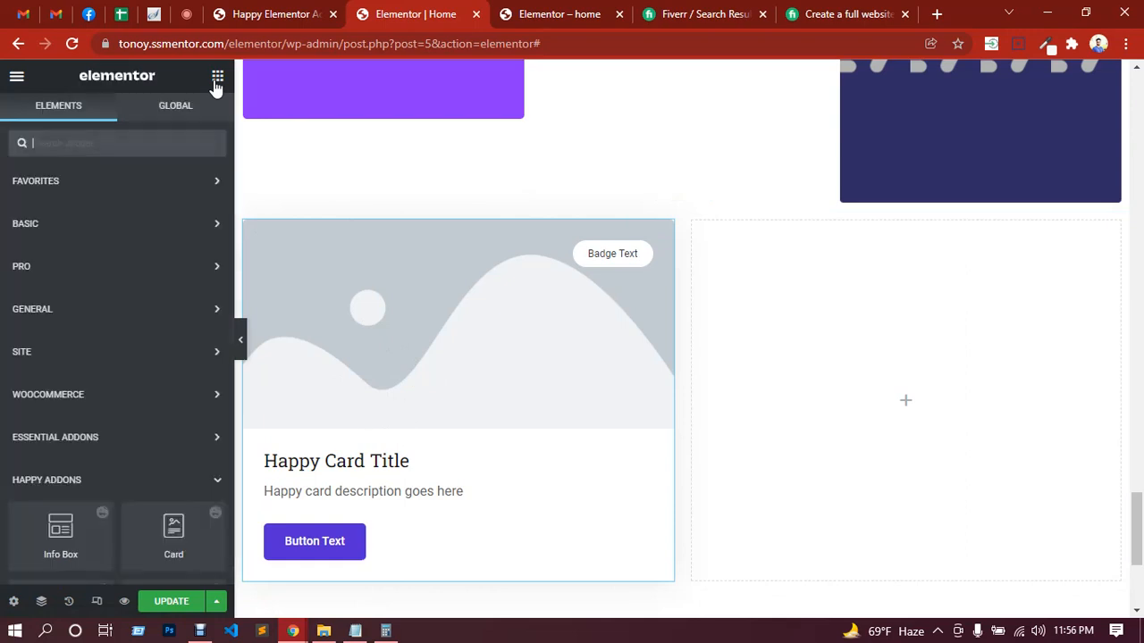
scroll(169, 402, "down", 4)
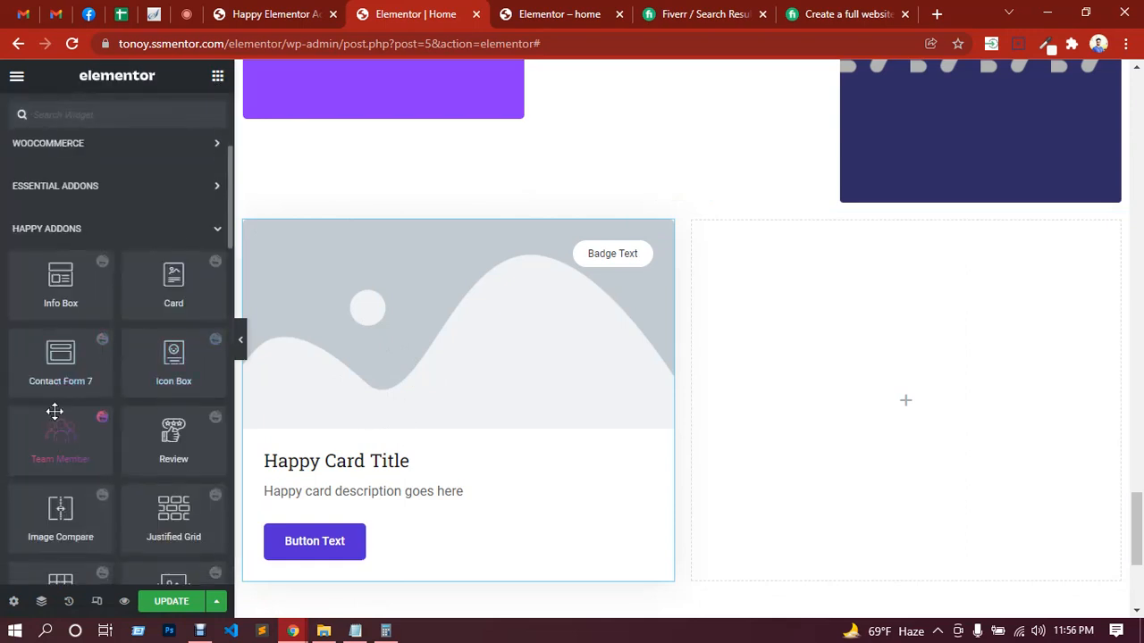
left_click_drag(191, 373, 949, 565)
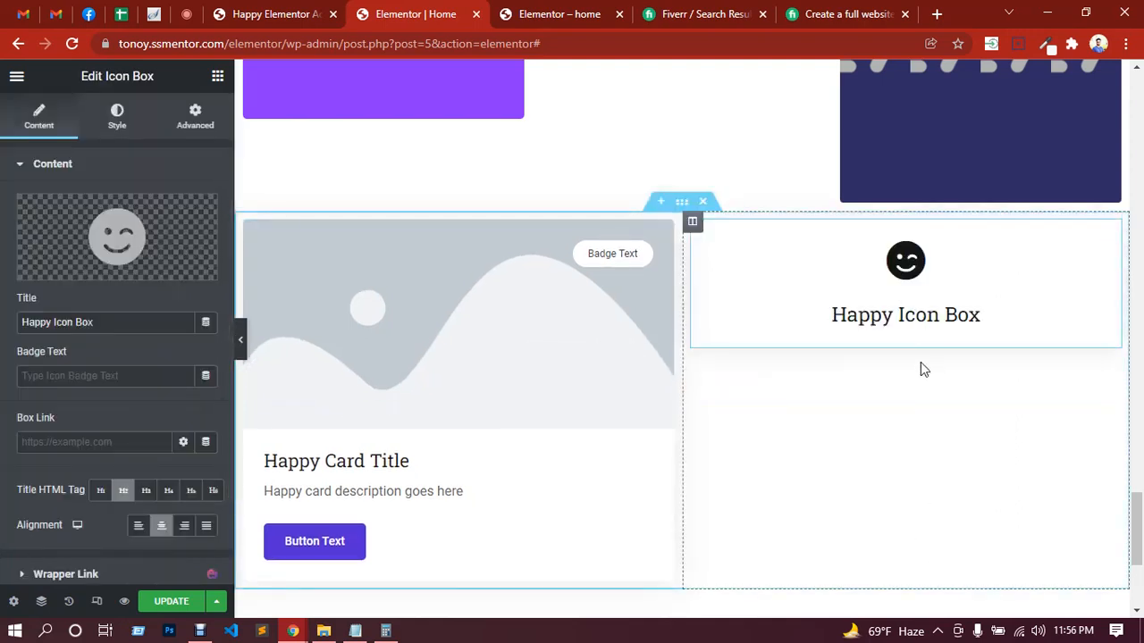
left_click(72, 374)
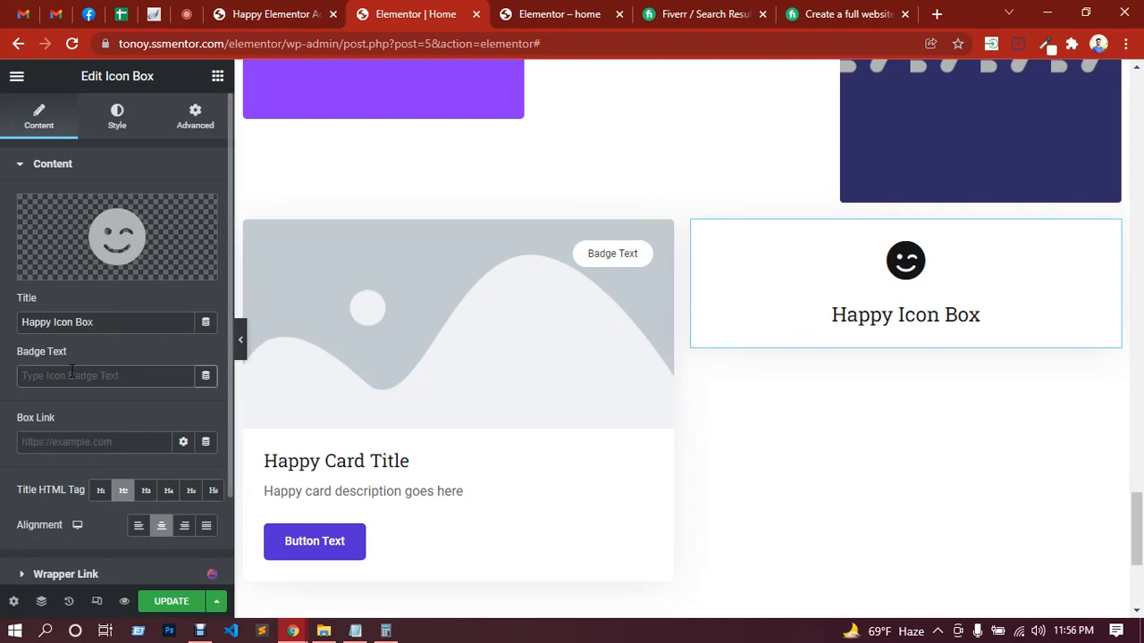
type("tonoy")
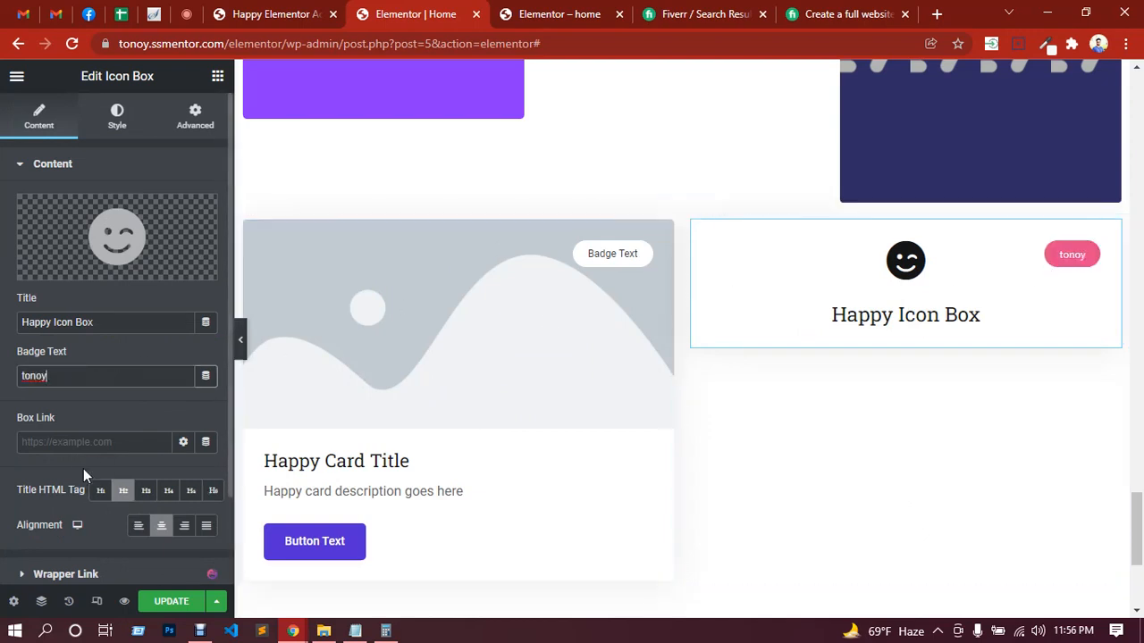
left_click(70, 443)
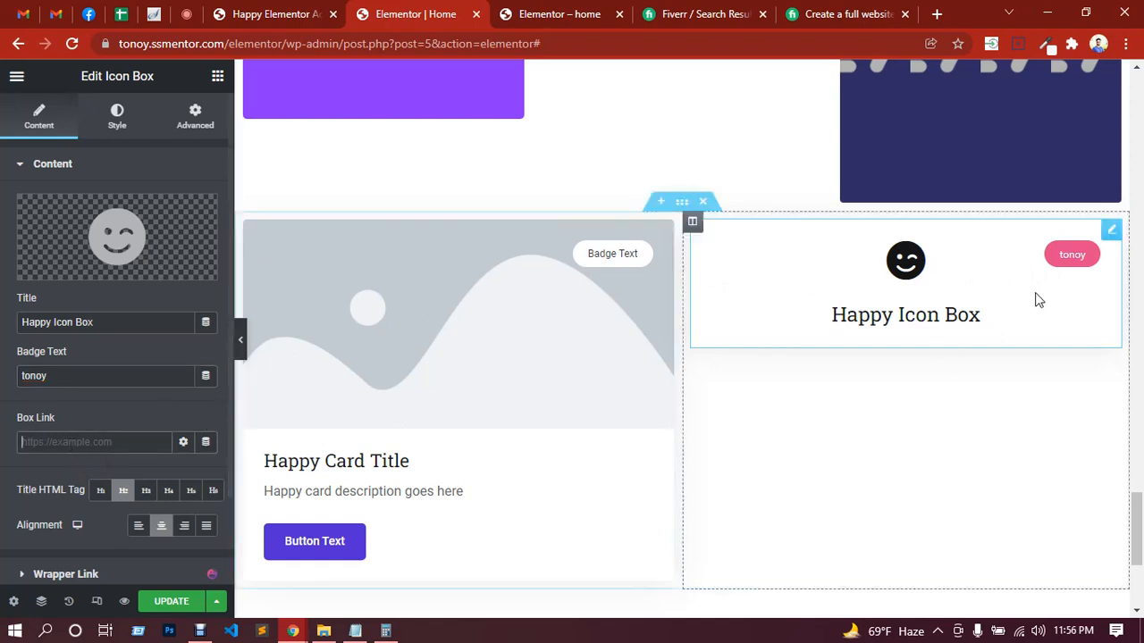
right_click(1003, 292)
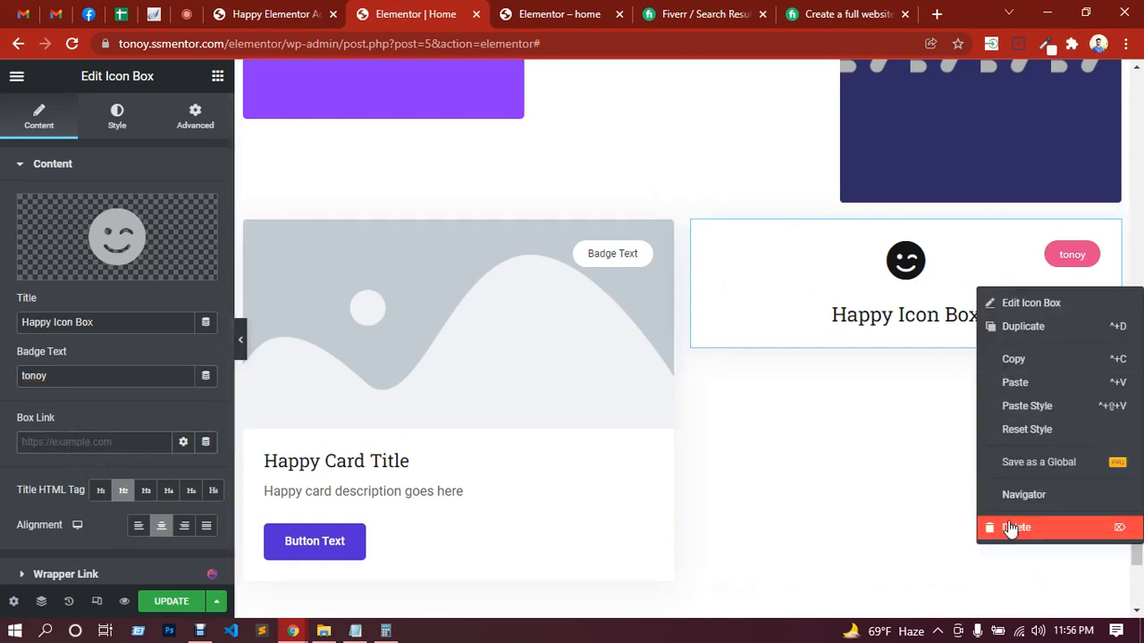
key("Delete")
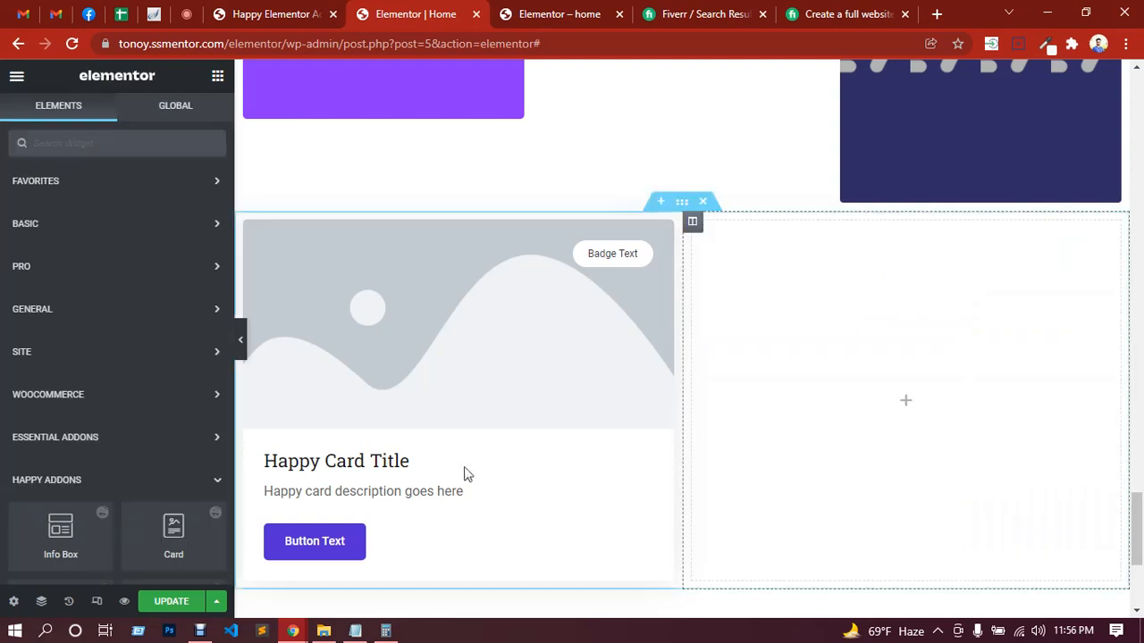
Step: Review the widgets available in the Happy Addons category, from Info Box through Image Accordion
scroll(130, 354, "down", 3)
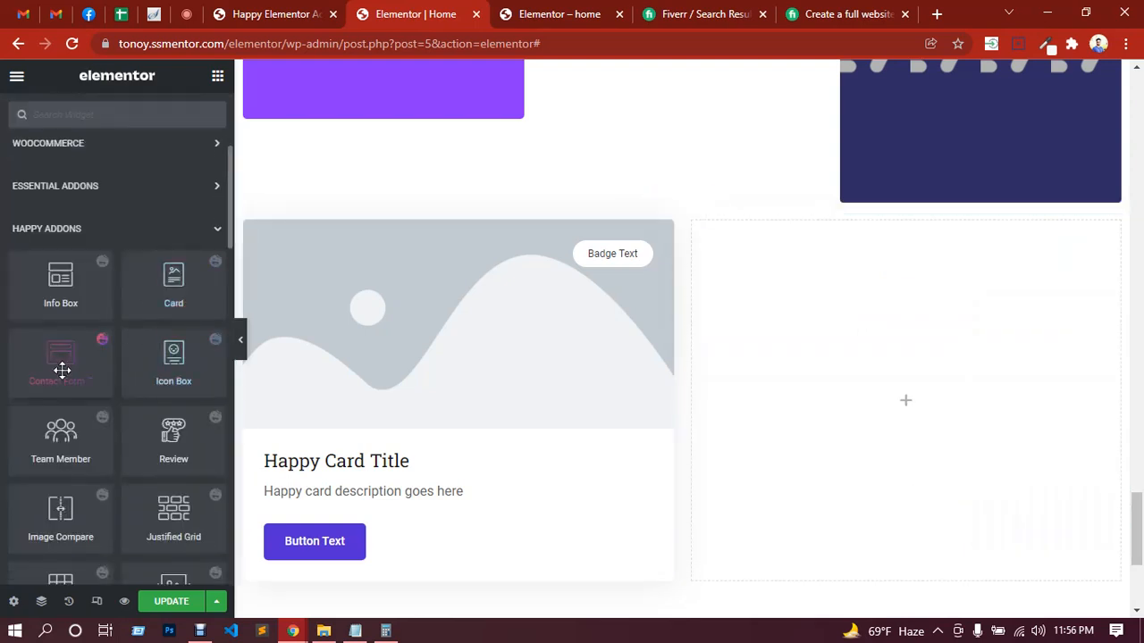
scroll(60, 360, "down", 1)
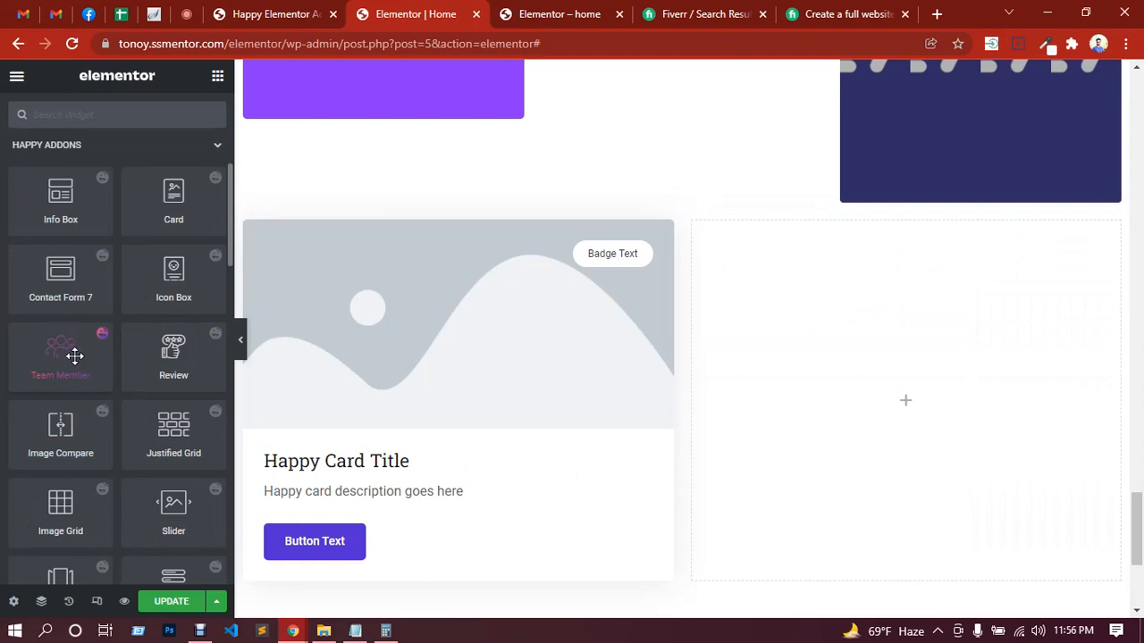
scroll(179, 441, "down", 1)
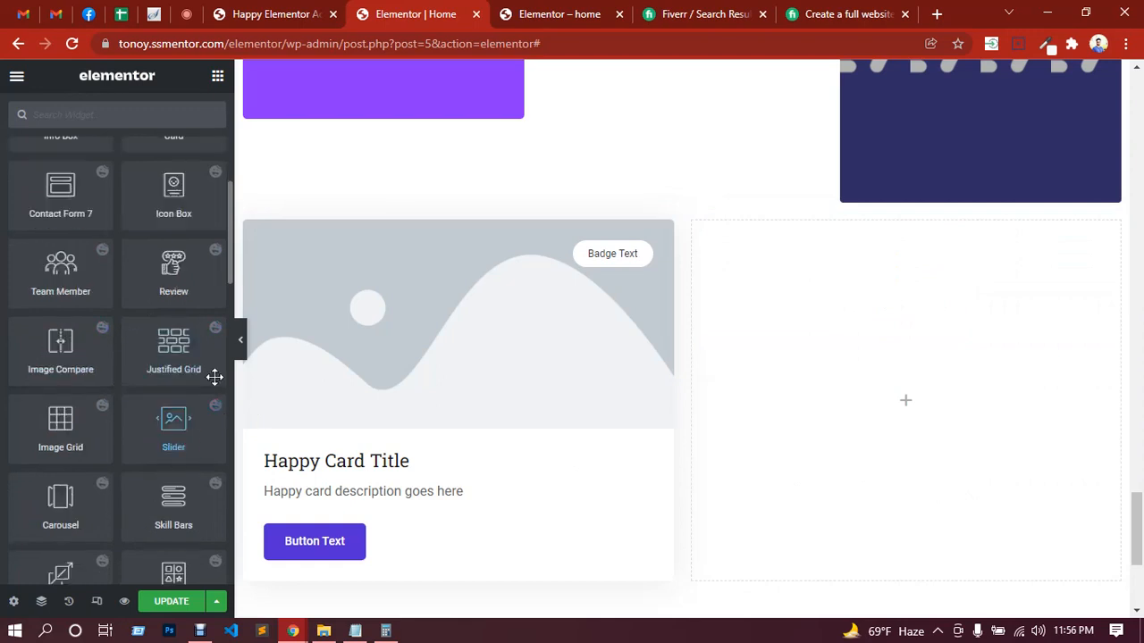
scroll(134, 436, "down", 1)
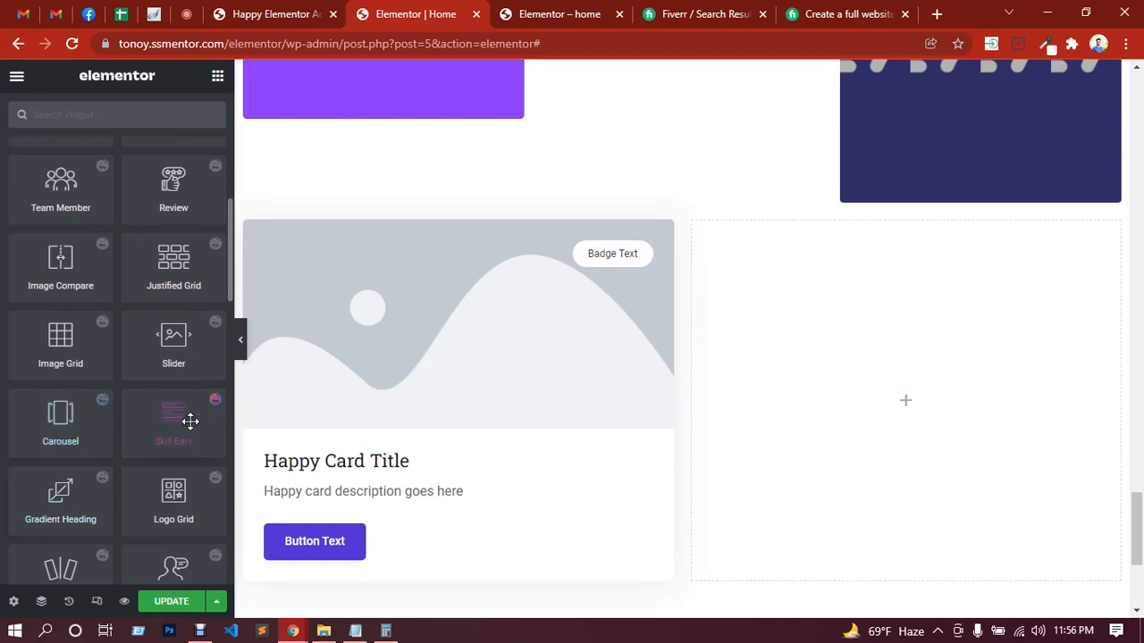
scroll(190, 418, "down", 1)
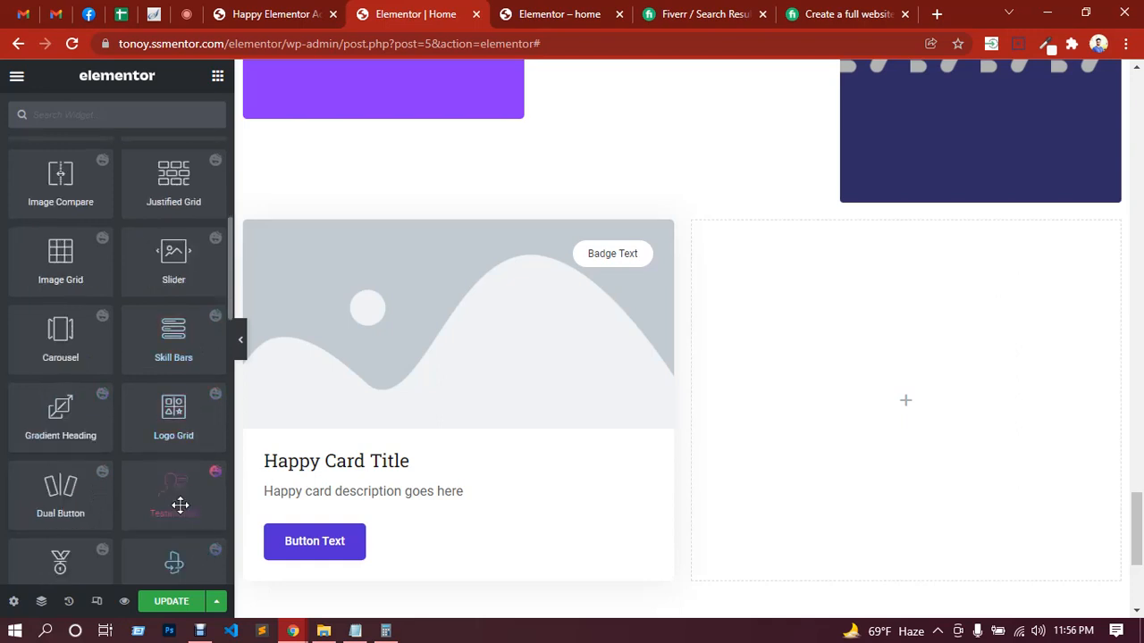
scroll(176, 421, "down", 1)
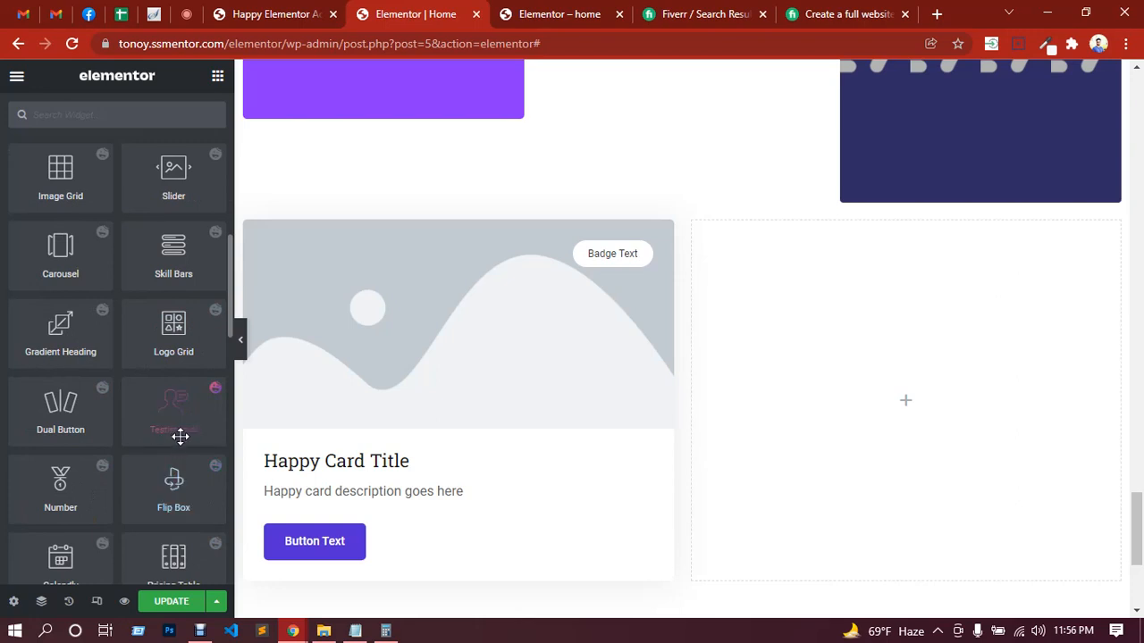
scroll(178, 480, "down", 2)
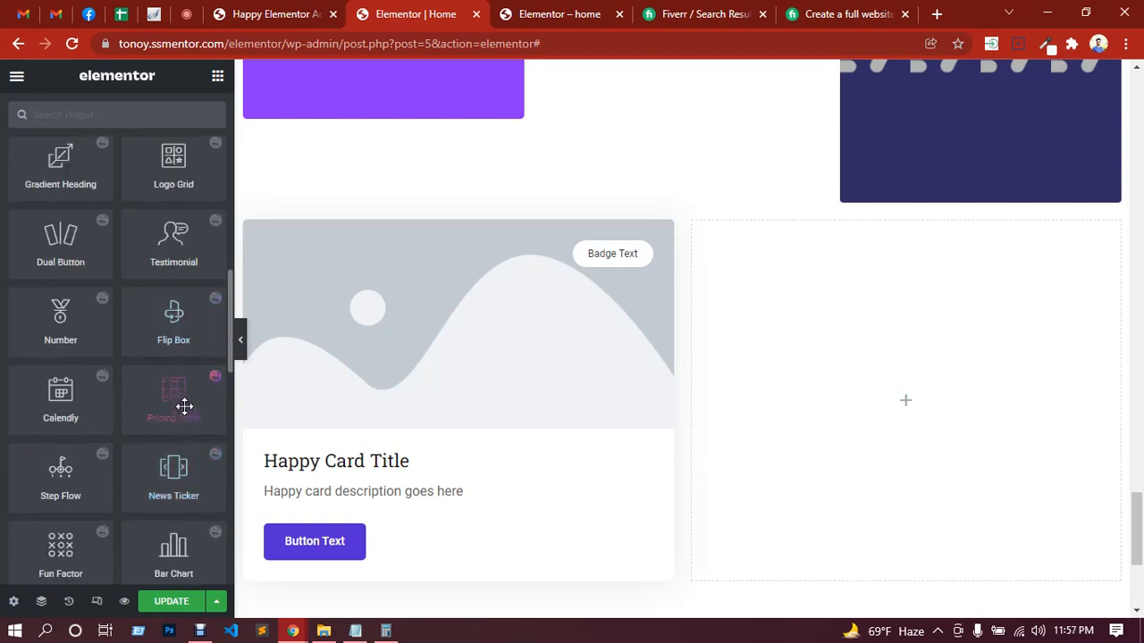
scroll(178, 485, "down", 2)
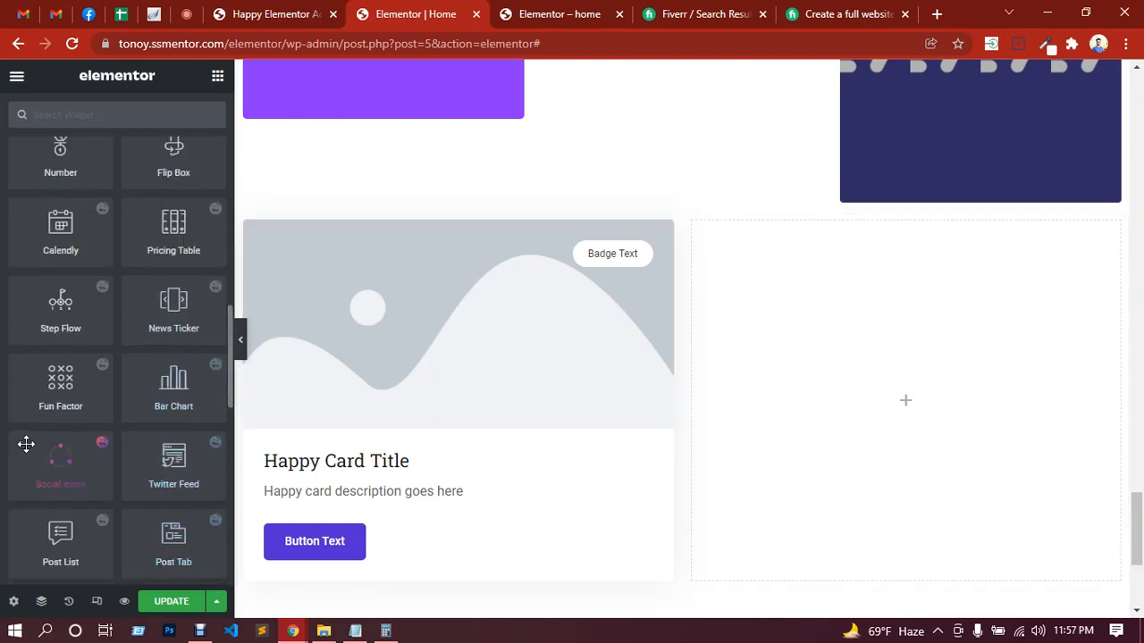
scroll(26, 444, "down", 2)
scroll(26, 443, "down", 1)
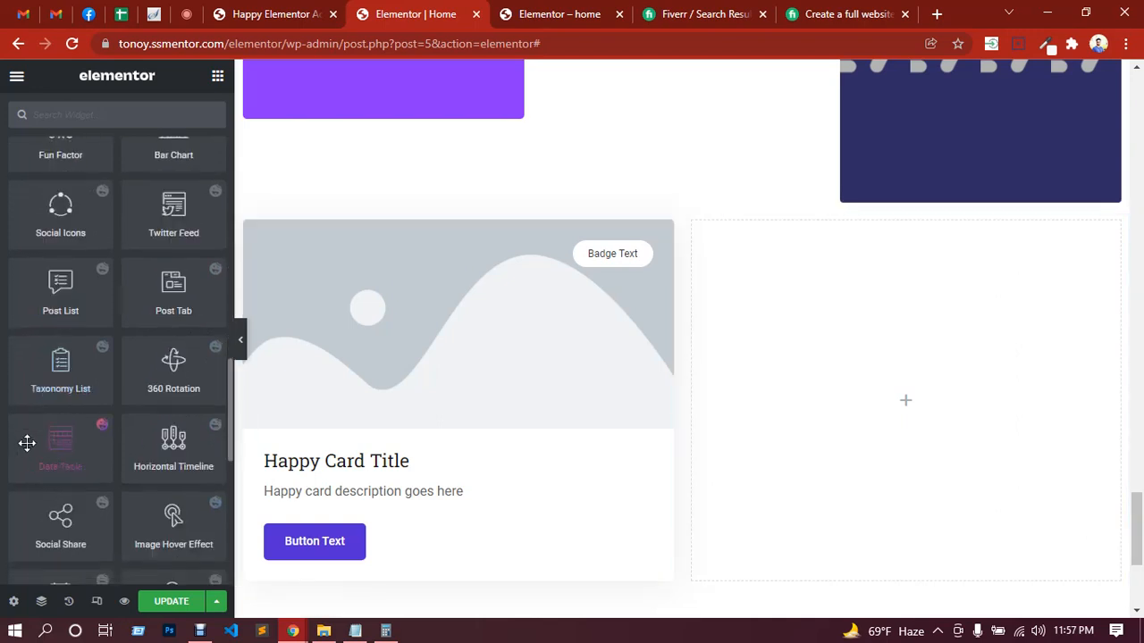
scroll(27, 443, "down", 1)
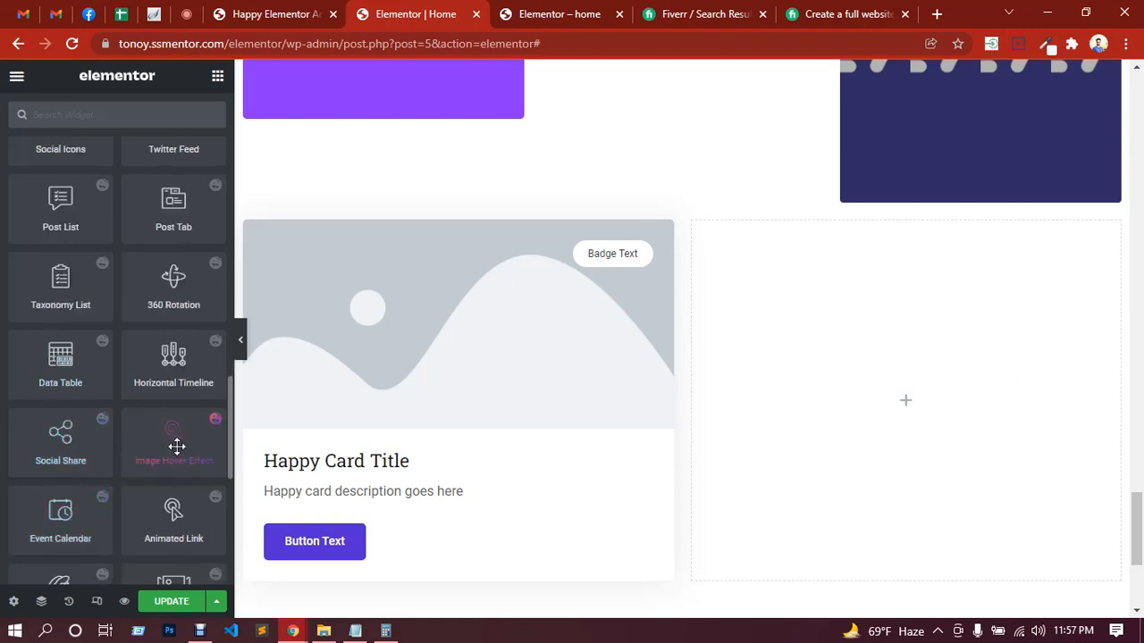
scroll(178, 440, "down", 1)
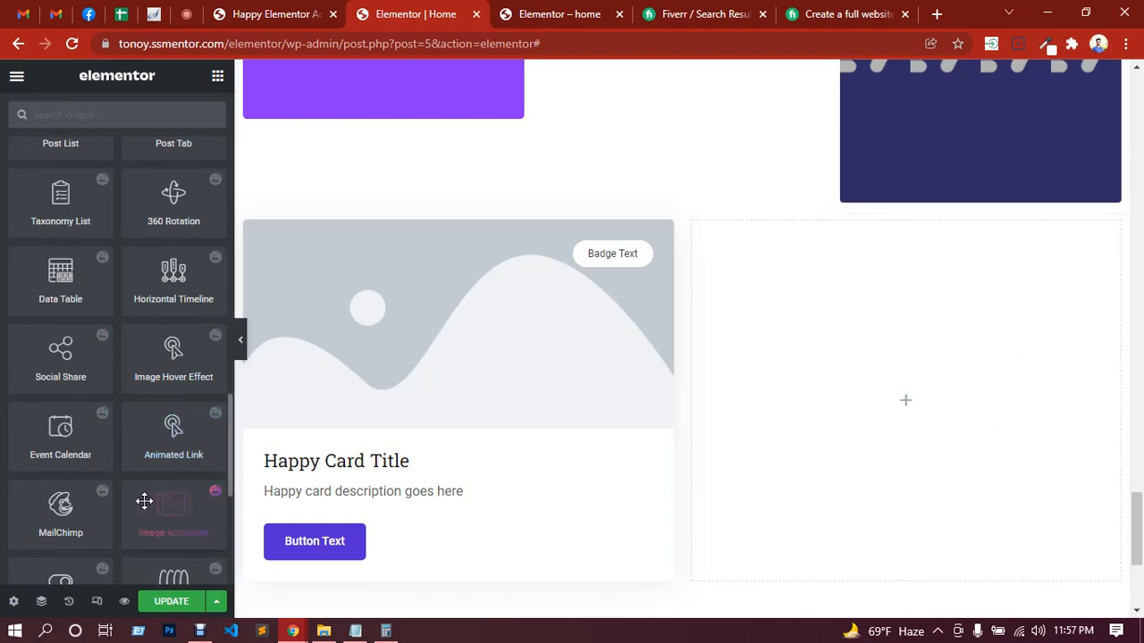
scroll(145, 444, "down", 1)
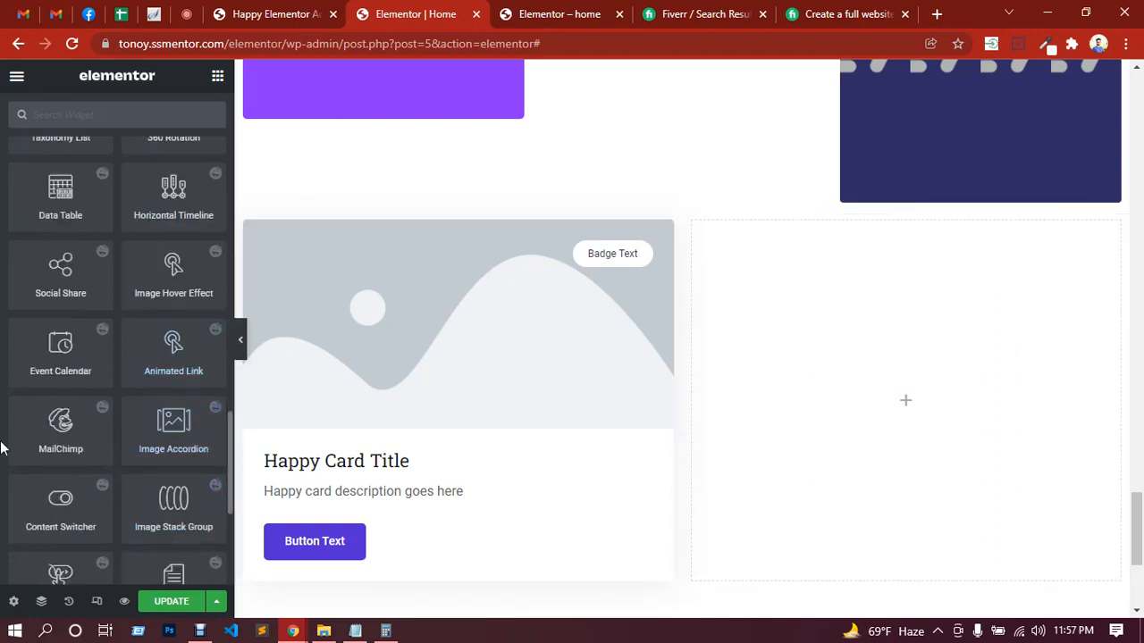
Step: Add the Happy Addons Creative Button widget to the empty second column beside the card
scroll(5, 440, "down", 1)
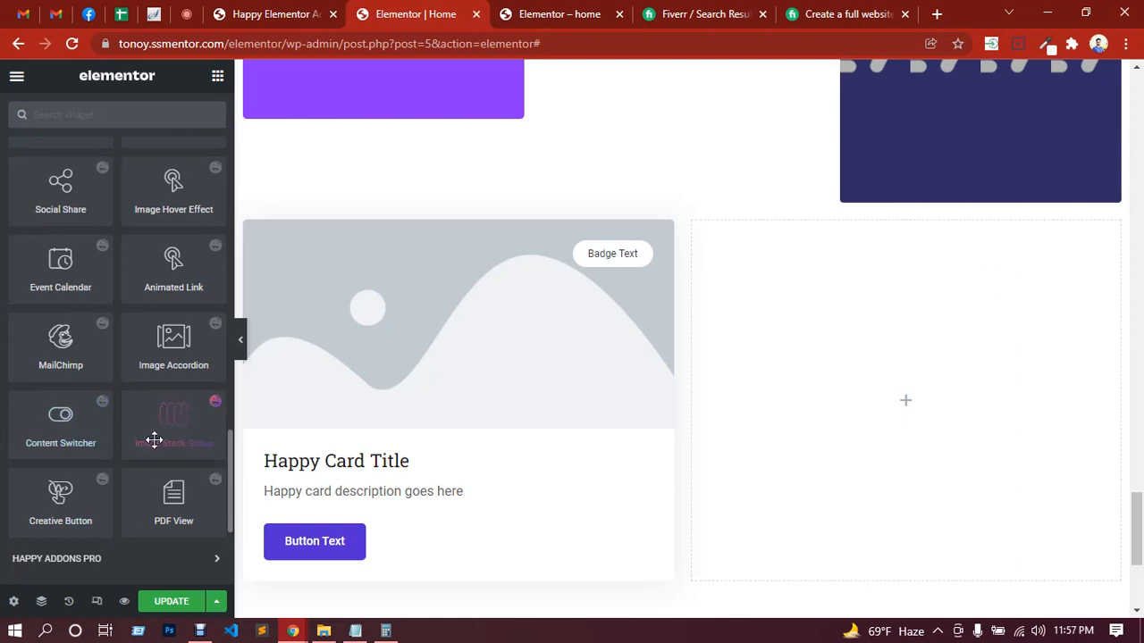
scroll(110, 450, "down", 2)
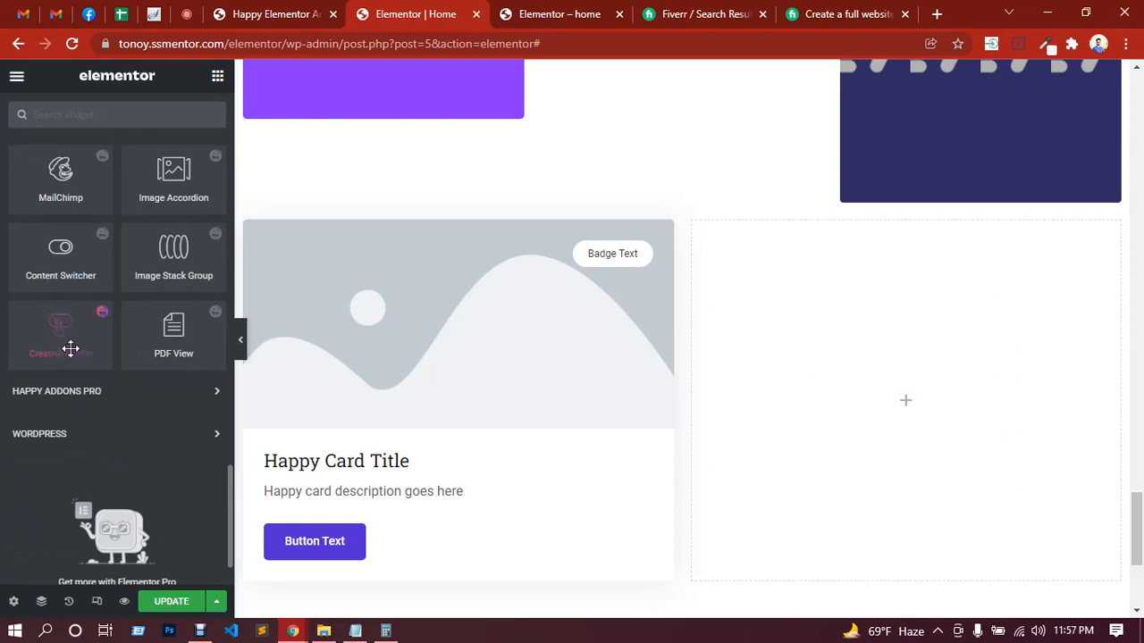
left_click_drag(69, 347, 888, 385)
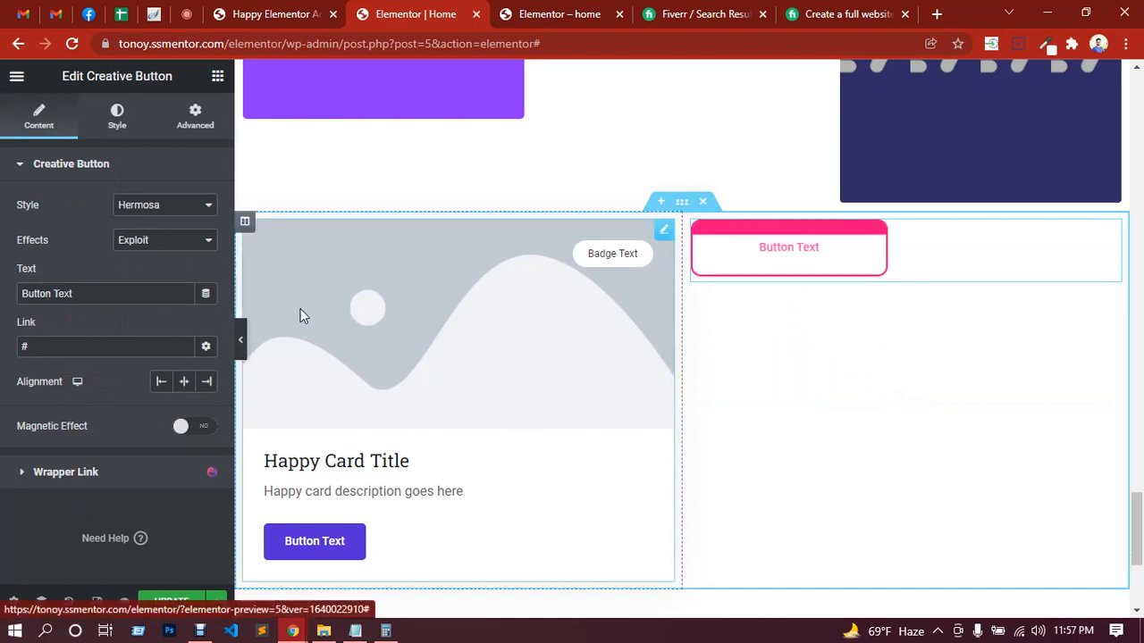
Step: Set the Creative Button's style to Montino and its effect to Rayen
left_click(156, 210)
left_click(154, 234)
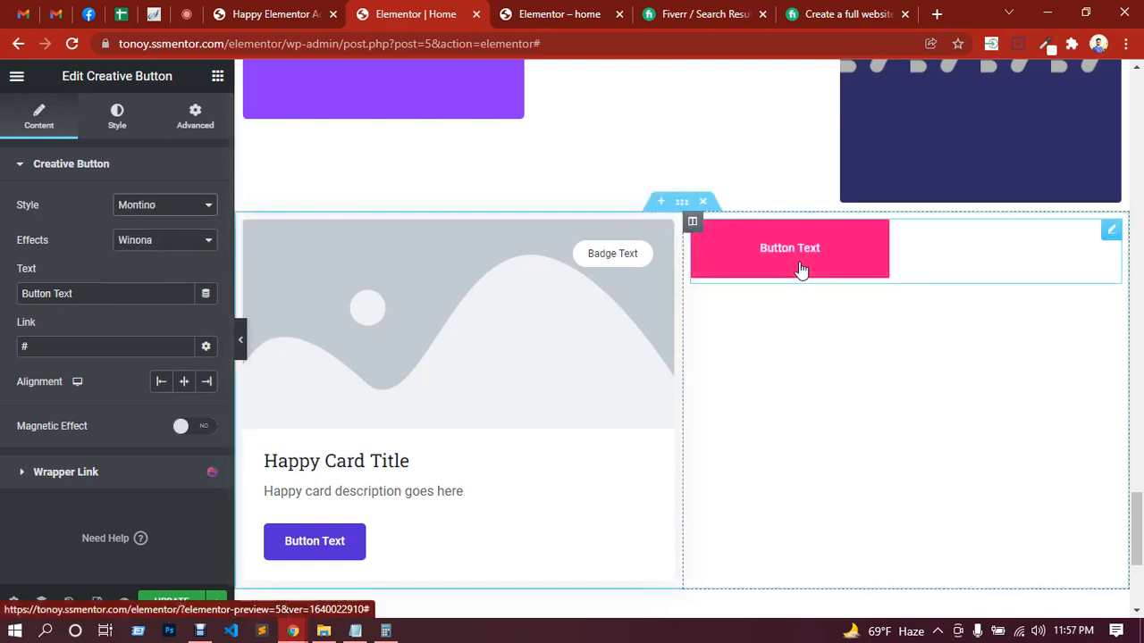
left_click(170, 249)
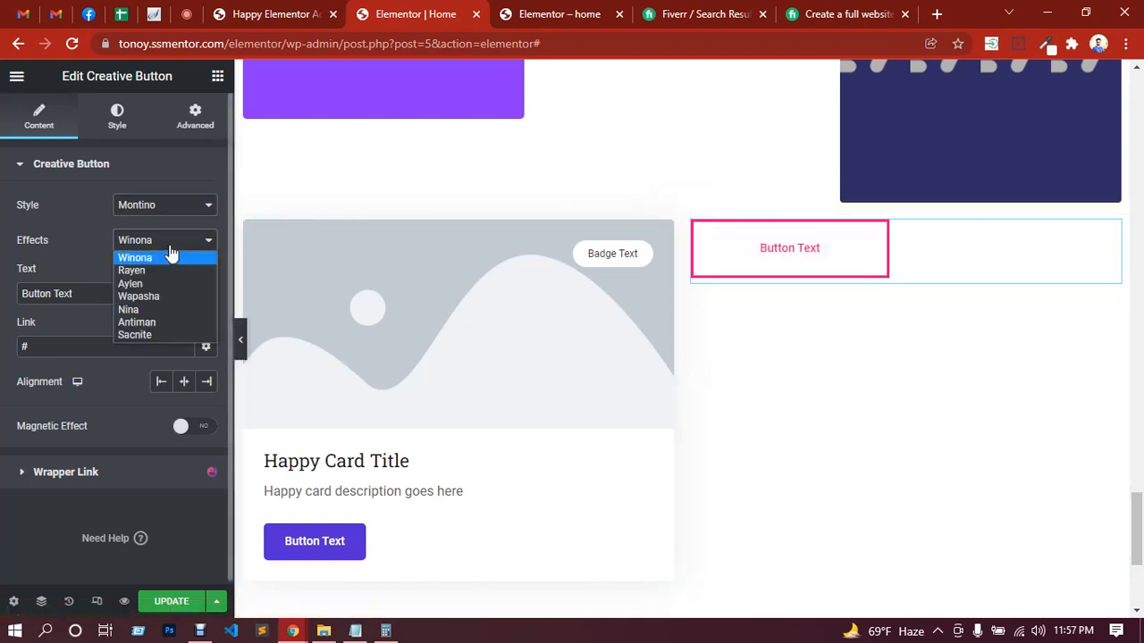
left_click(155, 270)
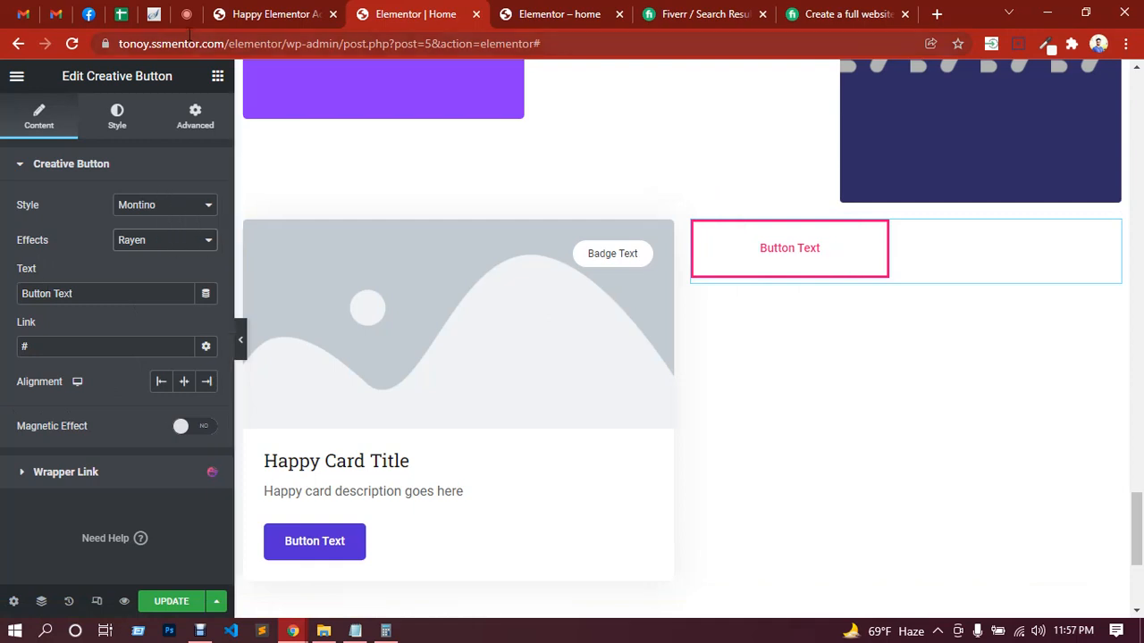
Step: Check the Google Meet chat and review the published home page's sections up to its header, returning to the Elementor editor
left_click(189, 17)
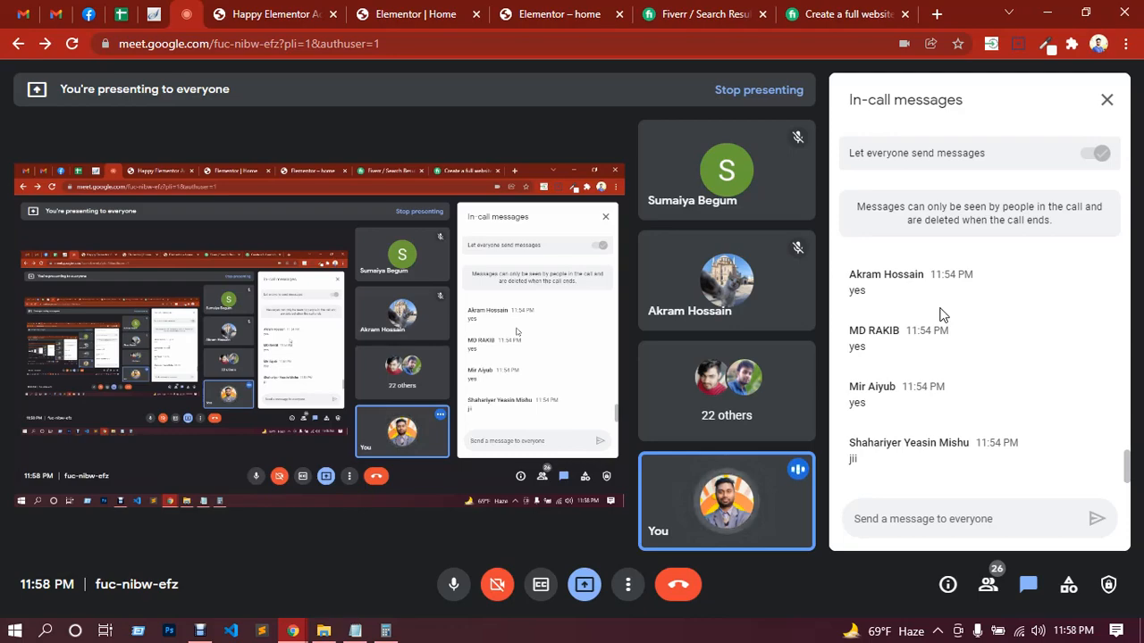
left_click(554, 5)
scroll(750, 355, "up", 5)
scroll(749, 346, "down", 3)
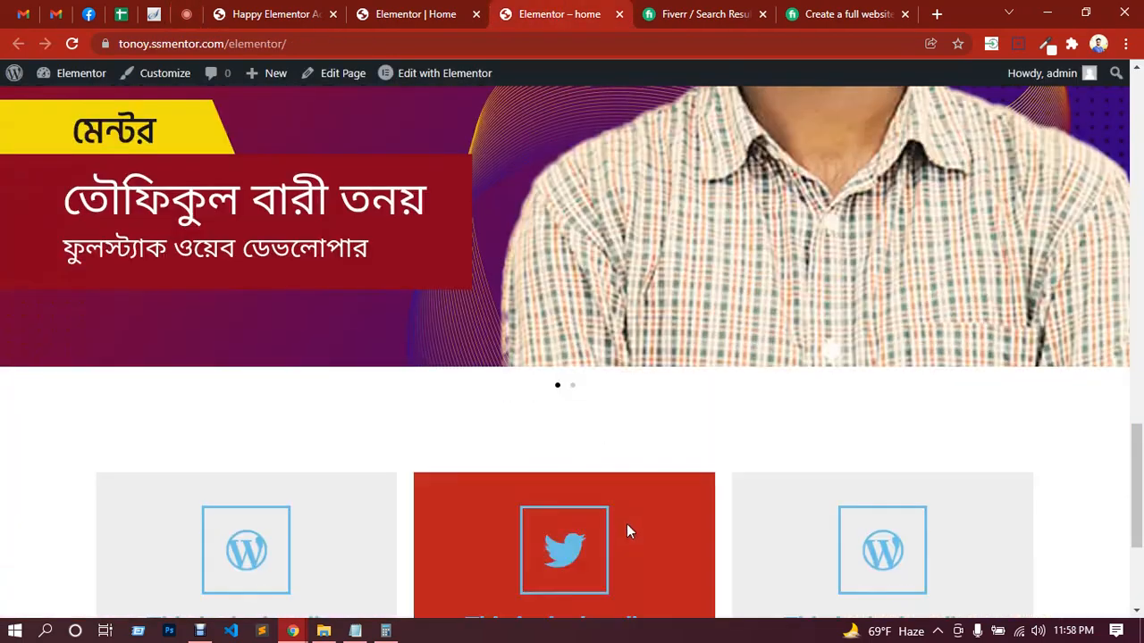
scroll(626, 528, "down", 3)
scroll(754, 321, "up", 10)
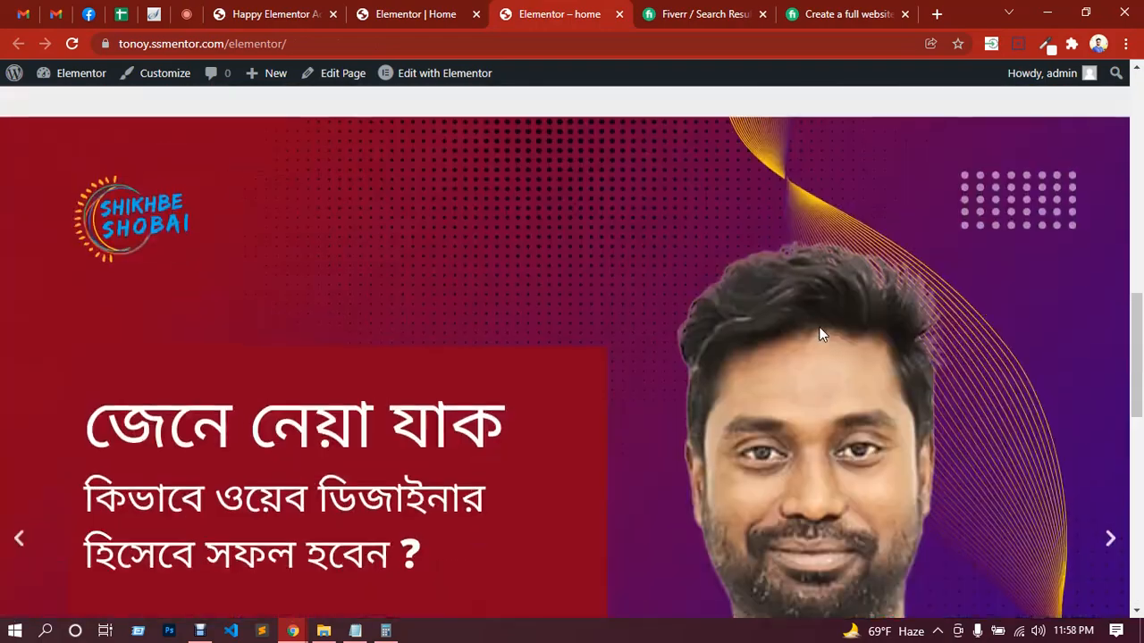
scroll(605, 288, "up", 6)
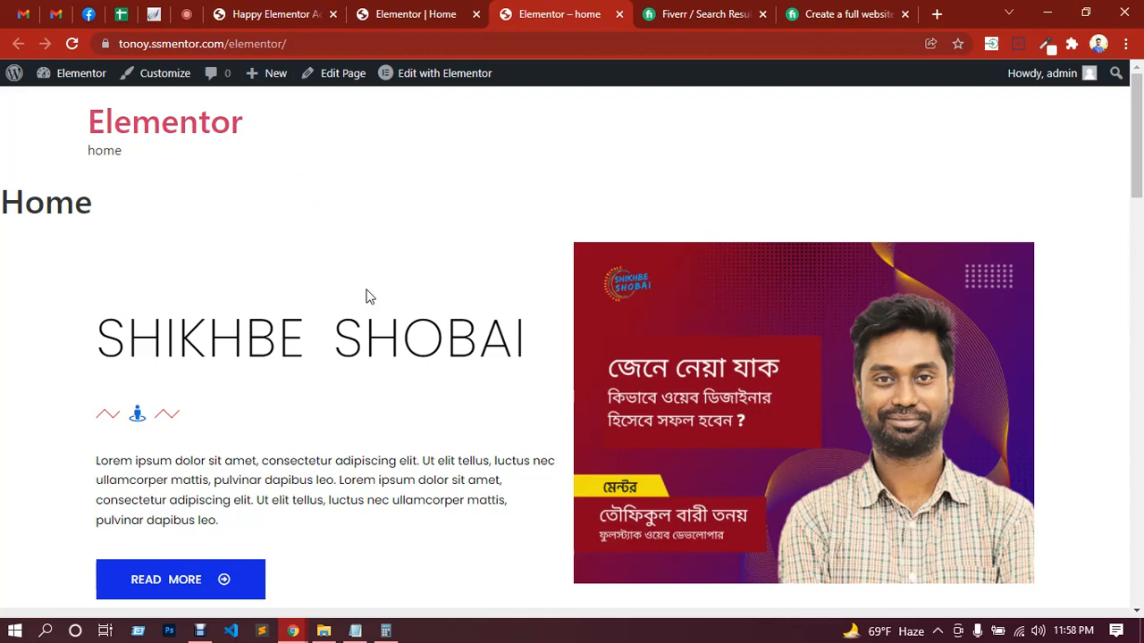
left_click(402, 11)
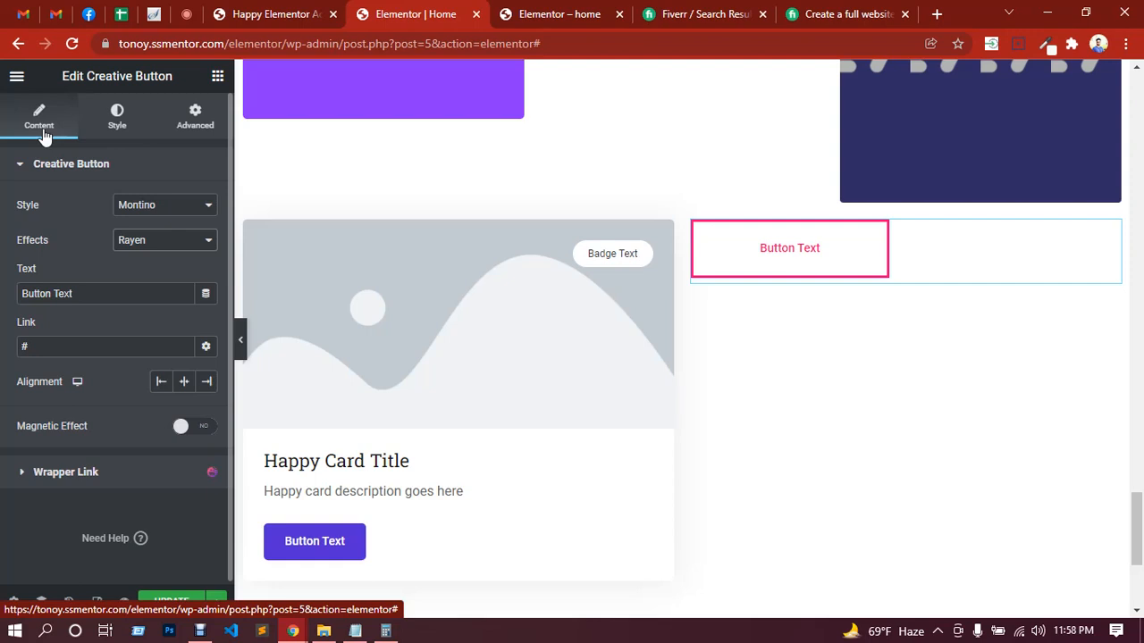
left_click(186, 14)
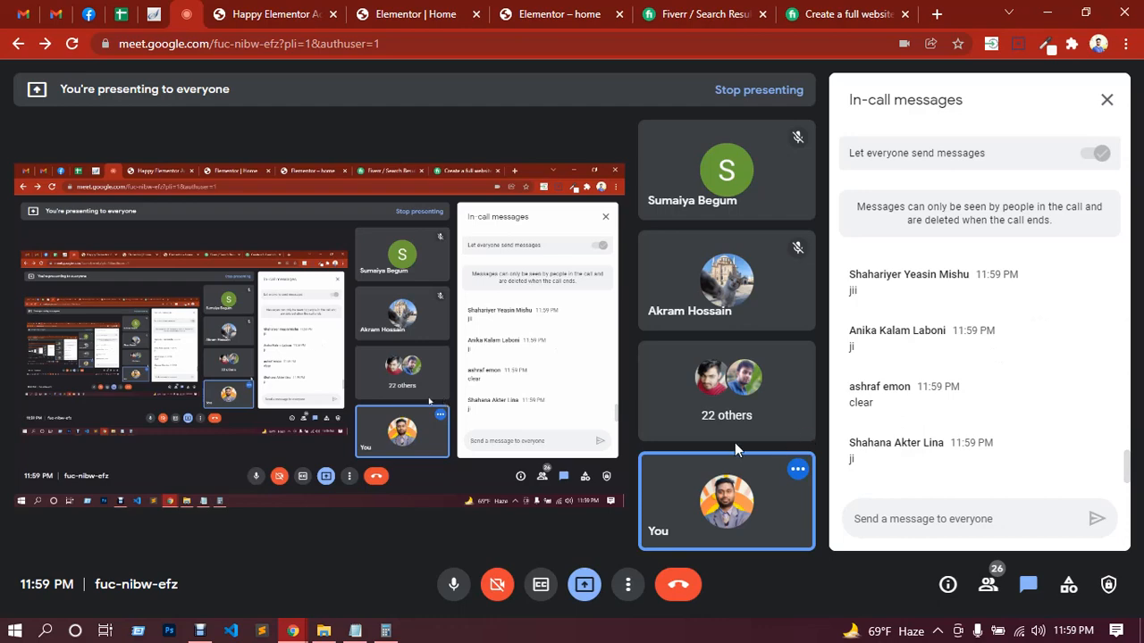
left_click(201, 630)
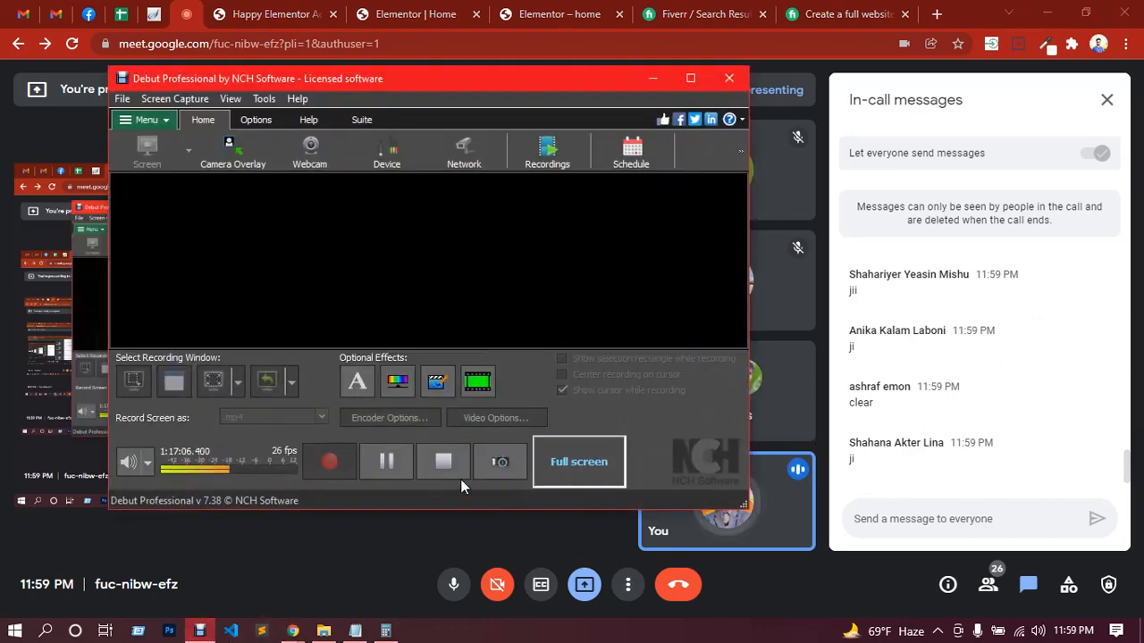